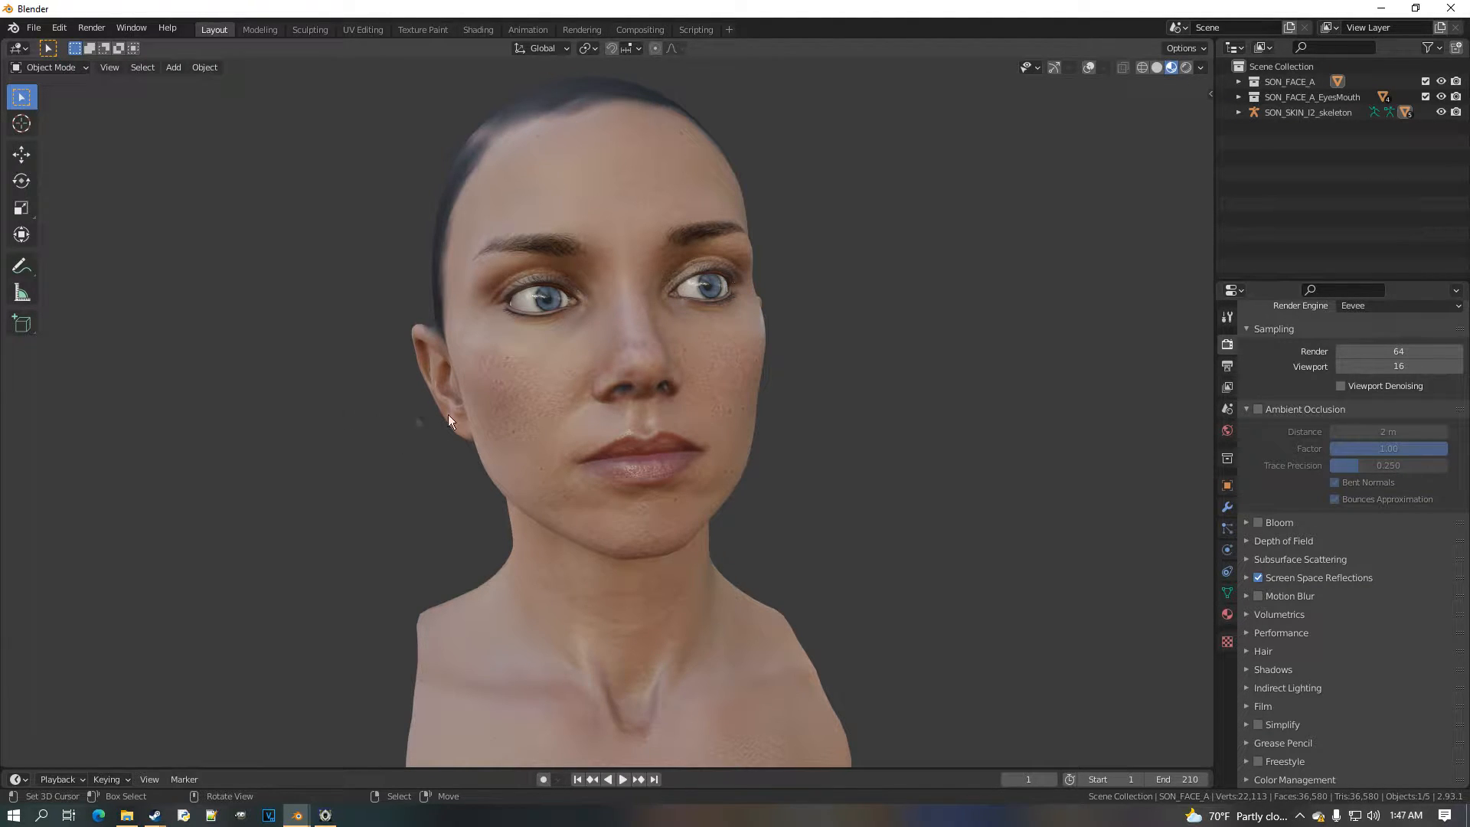
Play the facial animation and examine the textured head up close from the front and the side
{"action": "middle_click_drag", "start_coordinate": [755, 571], "coordinate": [765, 533]}
{"action": "left_click", "coordinate": [624, 781]}
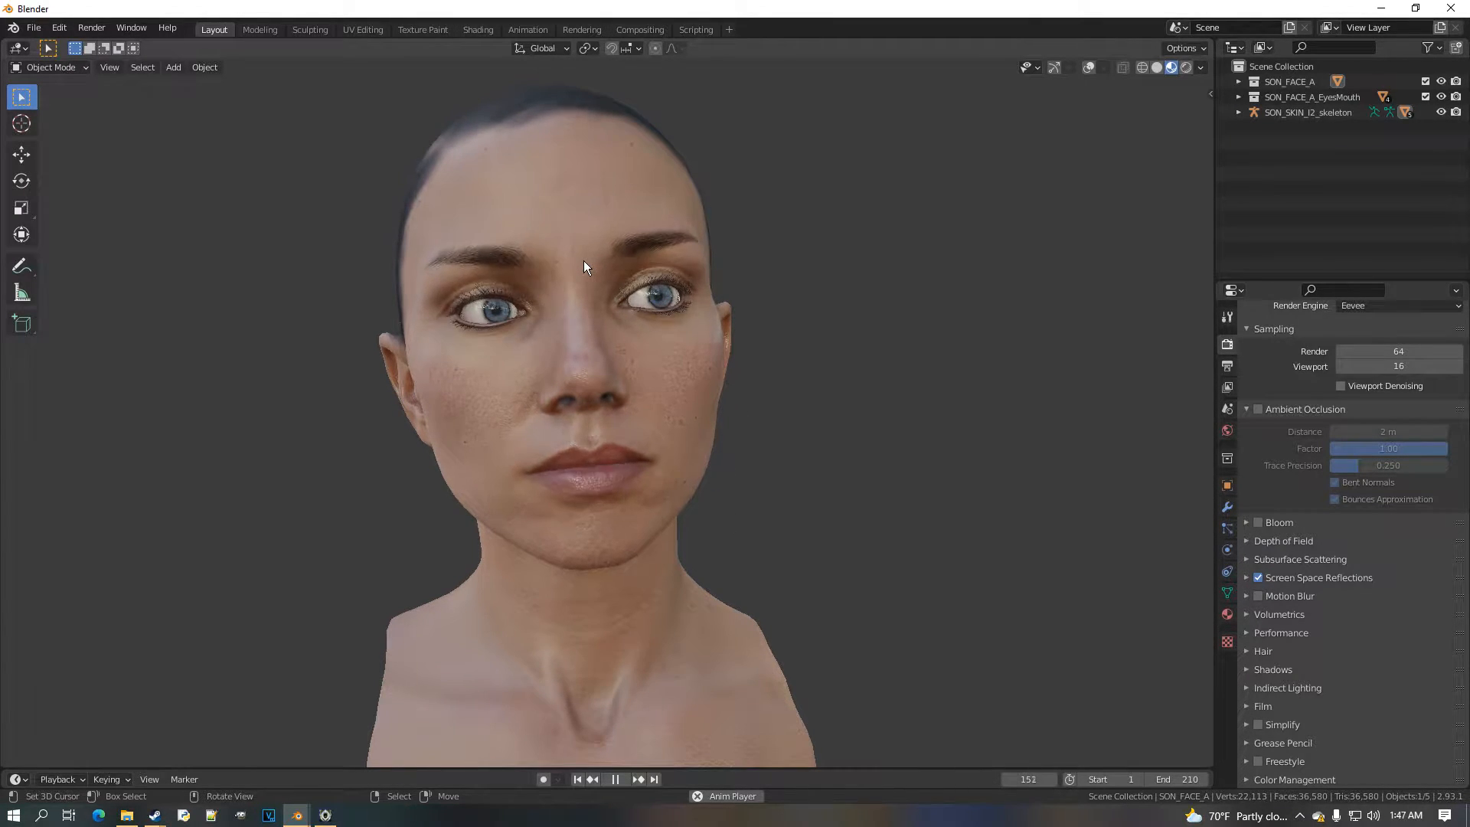
{"action": "scroll", "coordinate": [614, 328], "scroll_direction": "up", "scroll_amount": 3}
{"action": "middle_click_drag", "start_coordinate": [614, 329], "coordinate": [617, 326]}
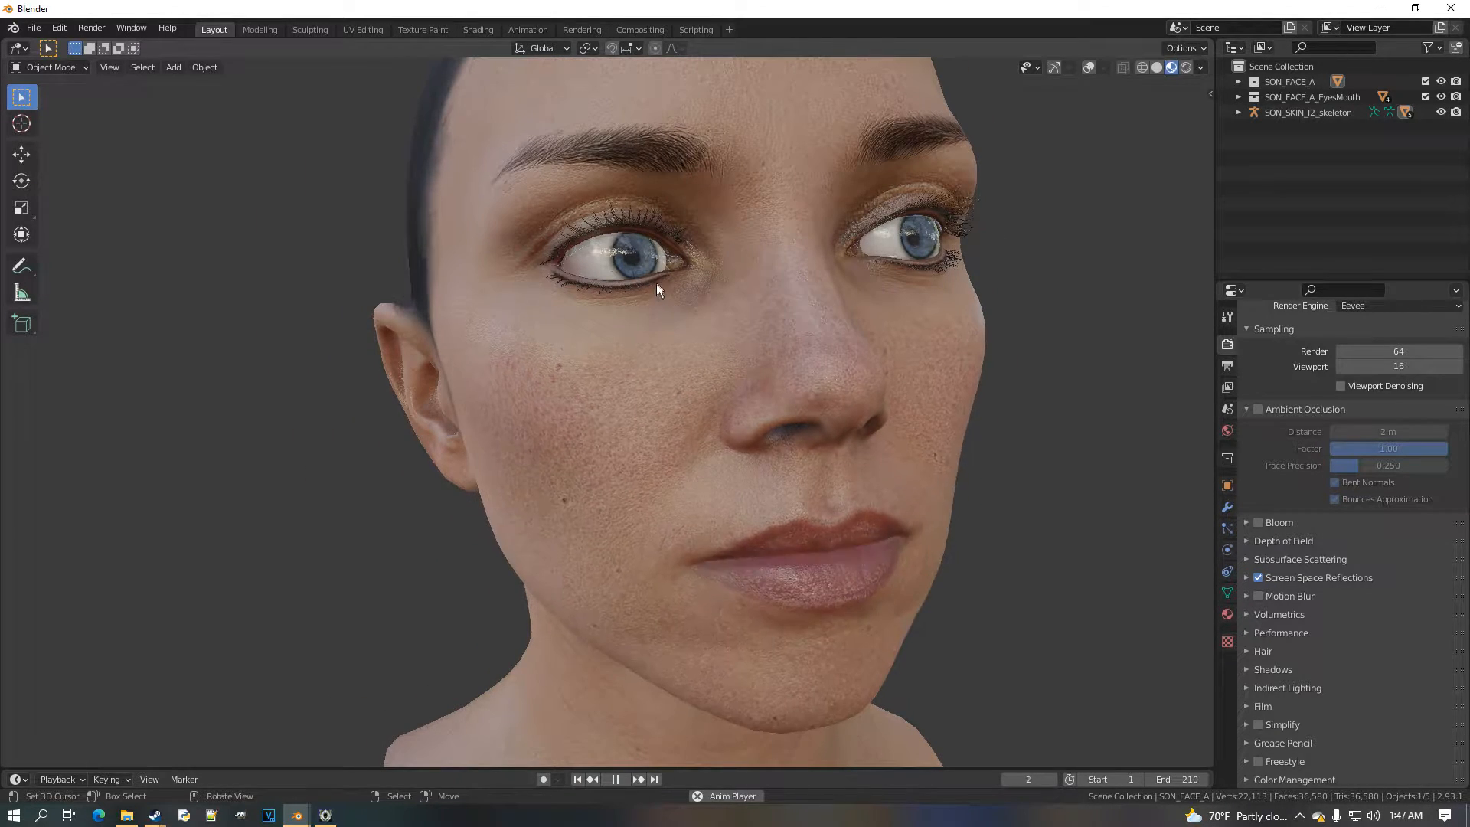
{"action": "middle_click_drag", "start_coordinate": [665, 306], "coordinate": [568, 324]}
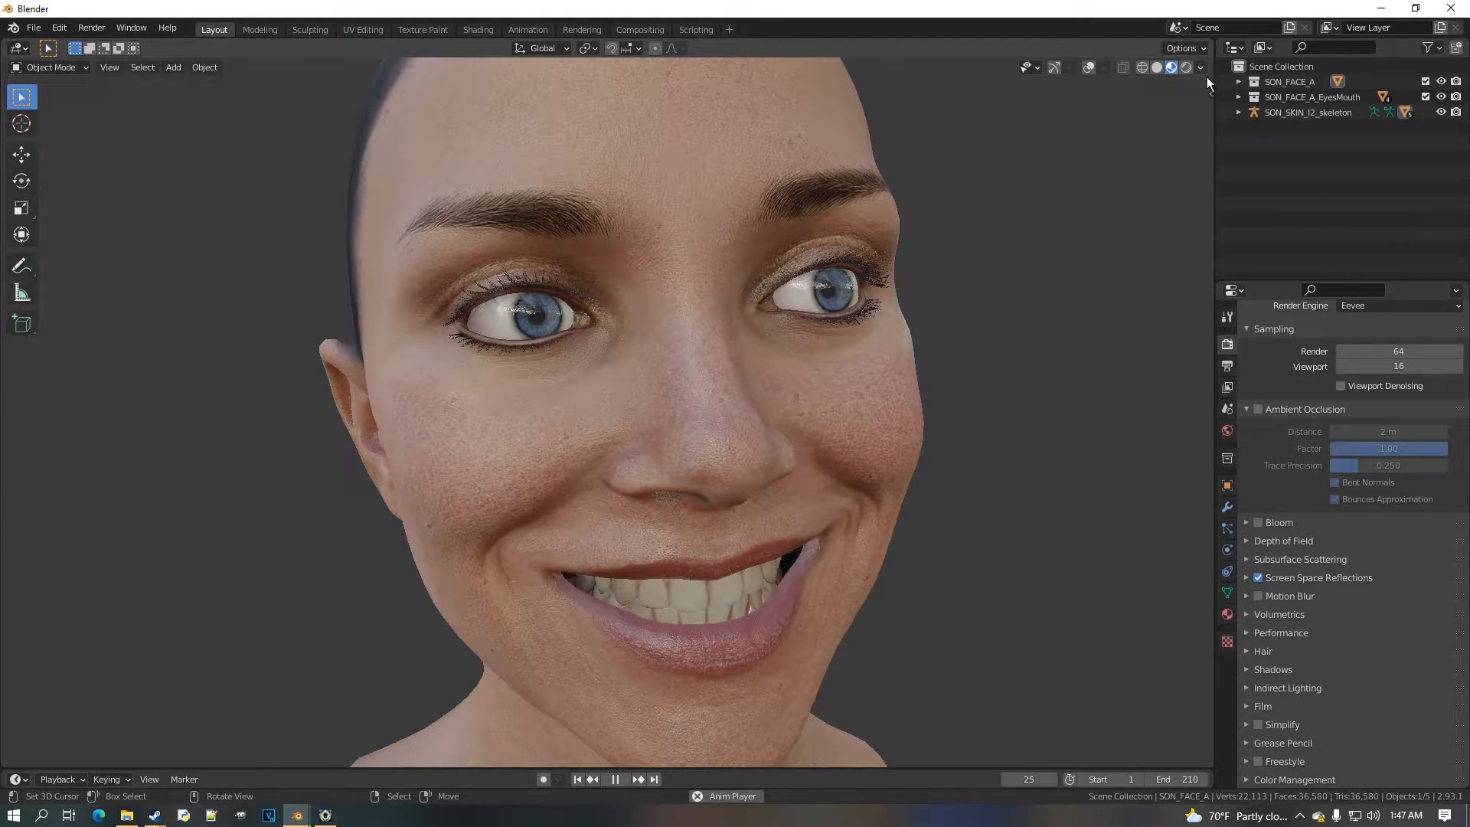
Set the viewport render pass to Diffuse Color and inspect the animated face's color changes
{"action": "left_click", "coordinate": [1205, 75]}
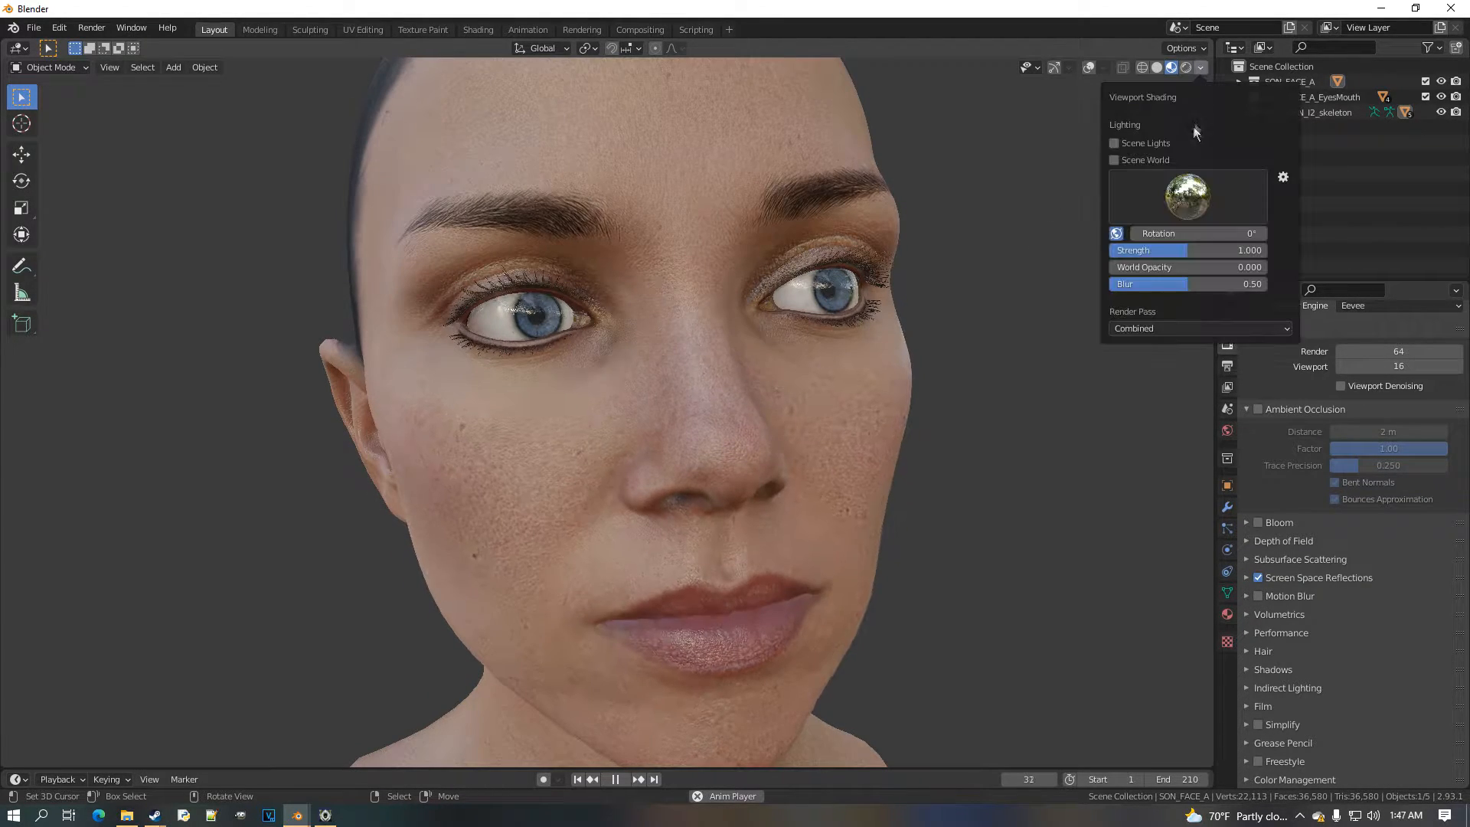
{"action": "left_click", "coordinate": [1169, 328]}
{"action": "left_click", "coordinate": [1167, 390]}
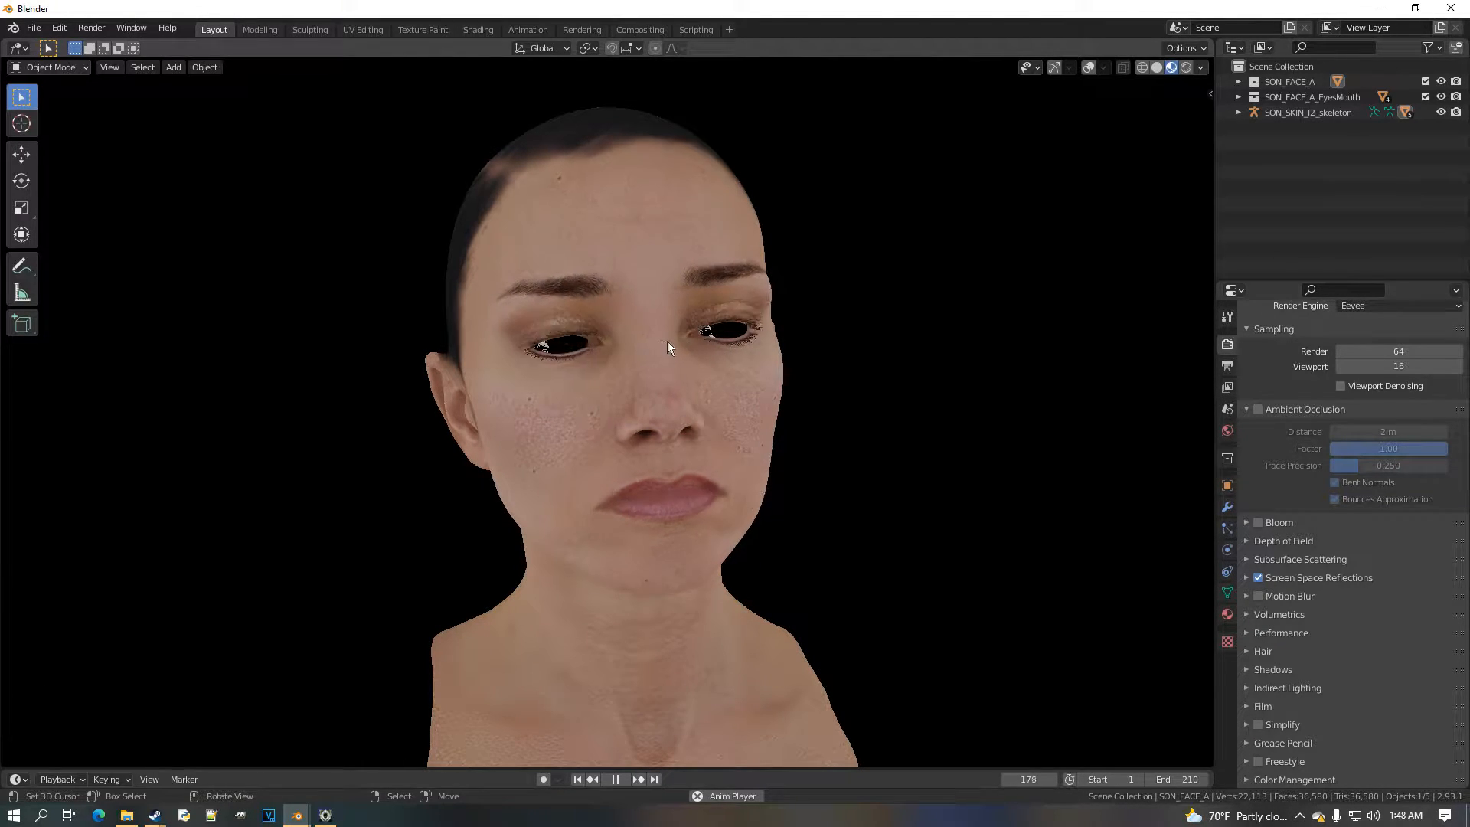
{"action": "middle_click_drag", "start_coordinate": [668, 390], "coordinate": [668, 387]}
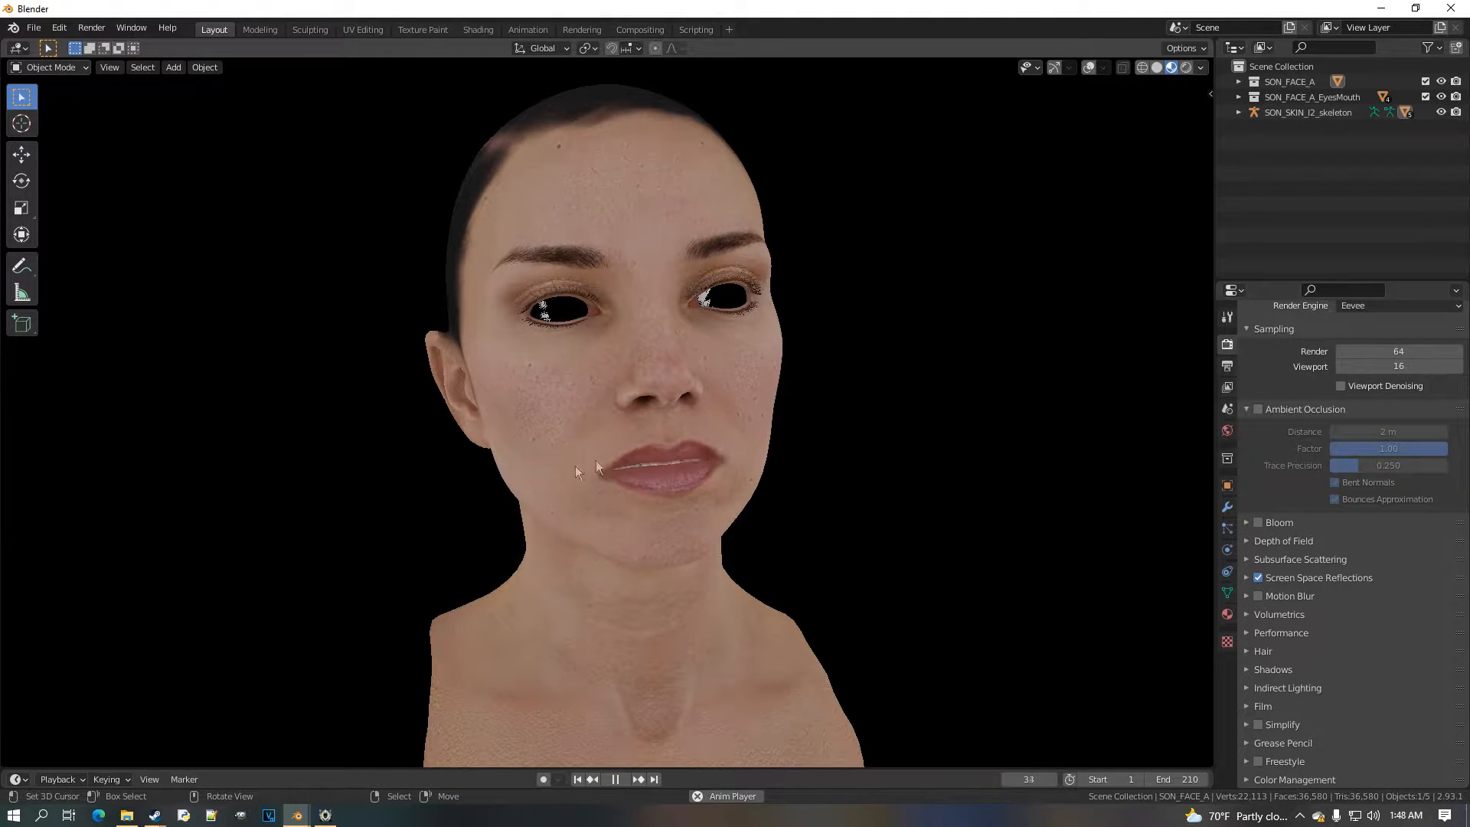
Preview the Specular Color render pass, and set the viewport render pass to Specular Light
{"action": "left_click", "coordinate": [1204, 71]}
{"action": "left_click", "coordinate": [1187, 329]}
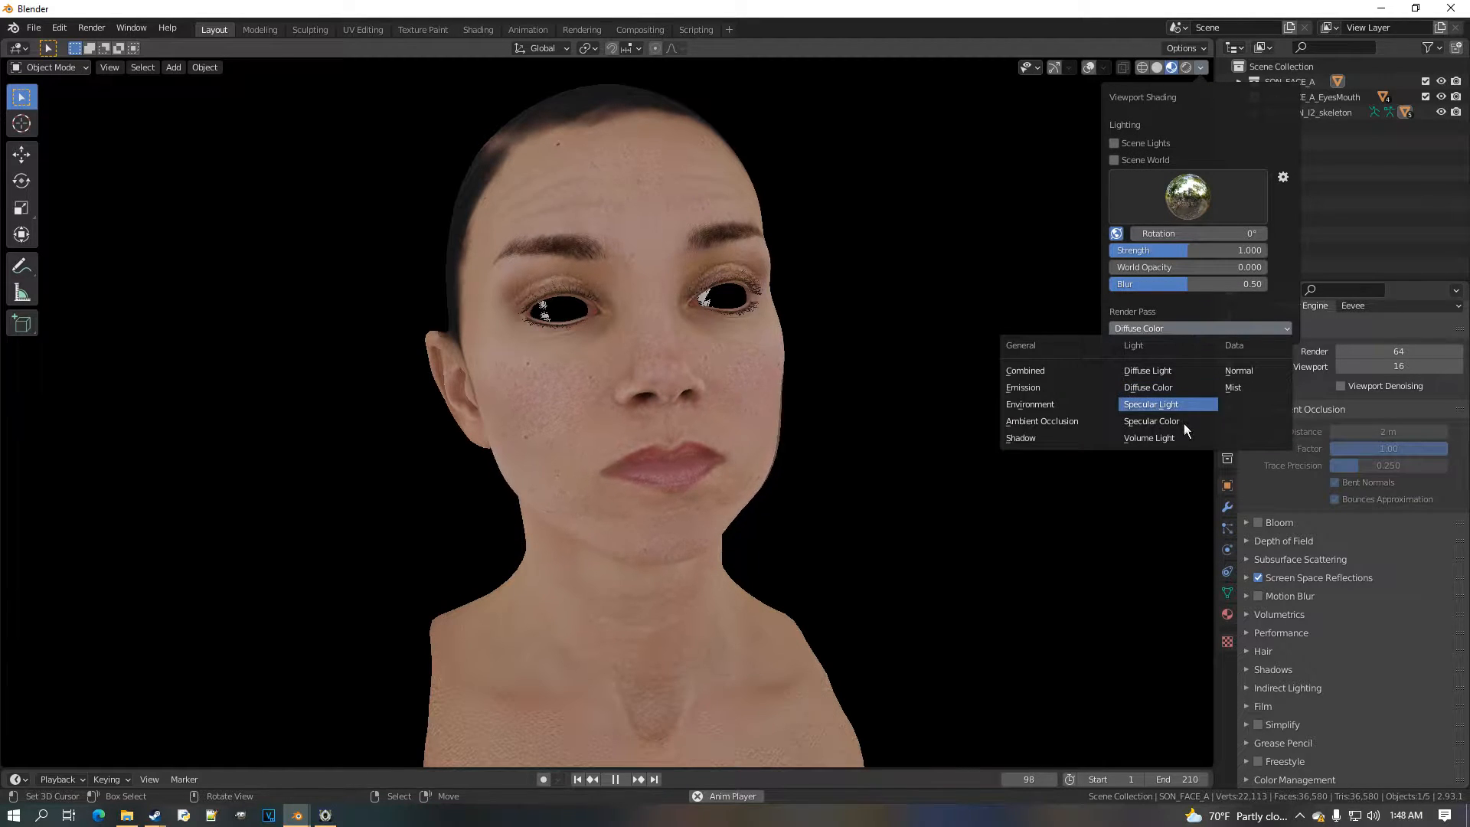
{"action": "left_click", "coordinate": [1183, 421]}
{"action": "left_click", "coordinate": [1182, 337]}
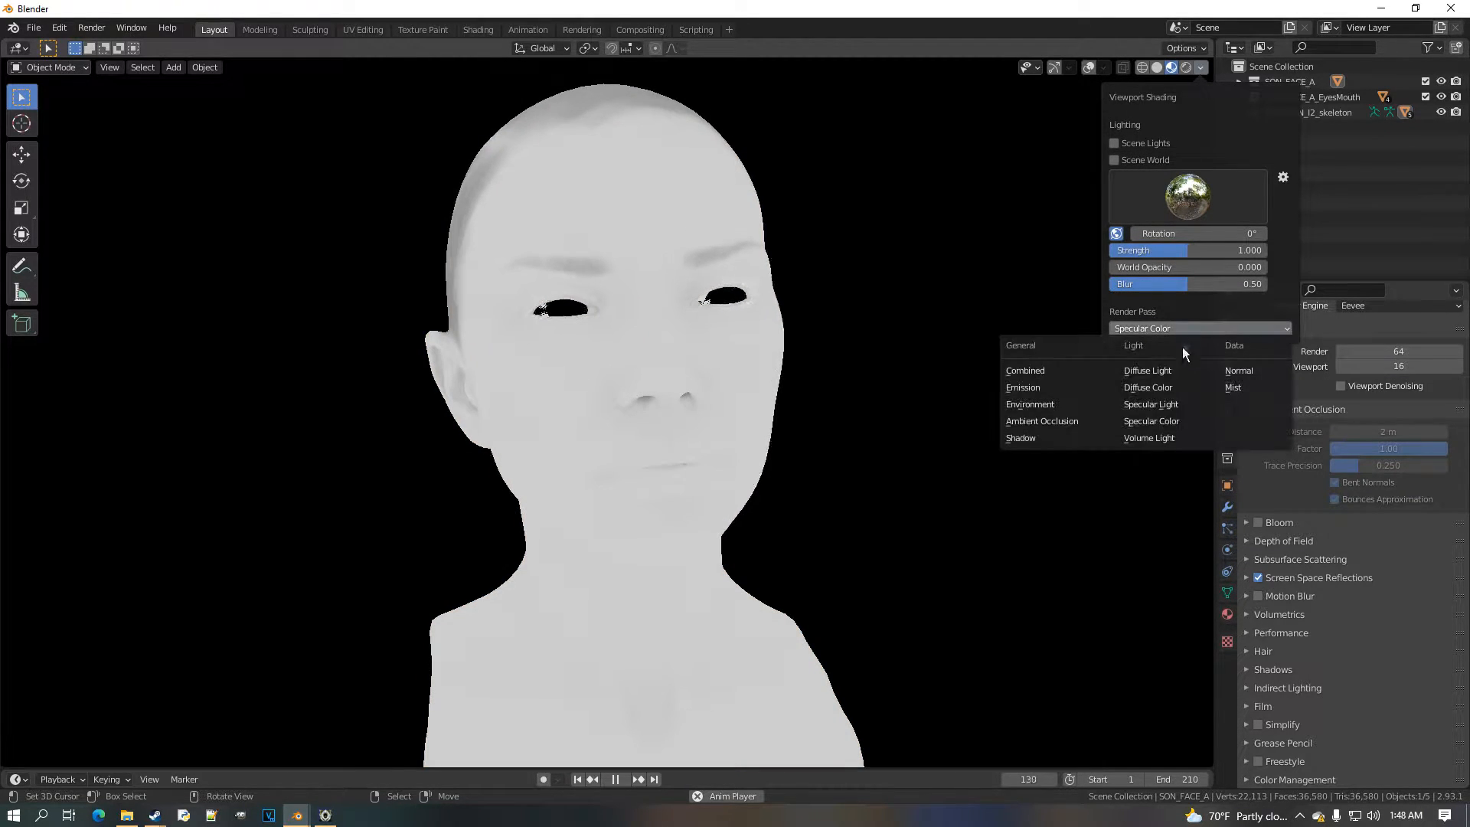
{"action": "left_click", "coordinate": [1179, 403]}
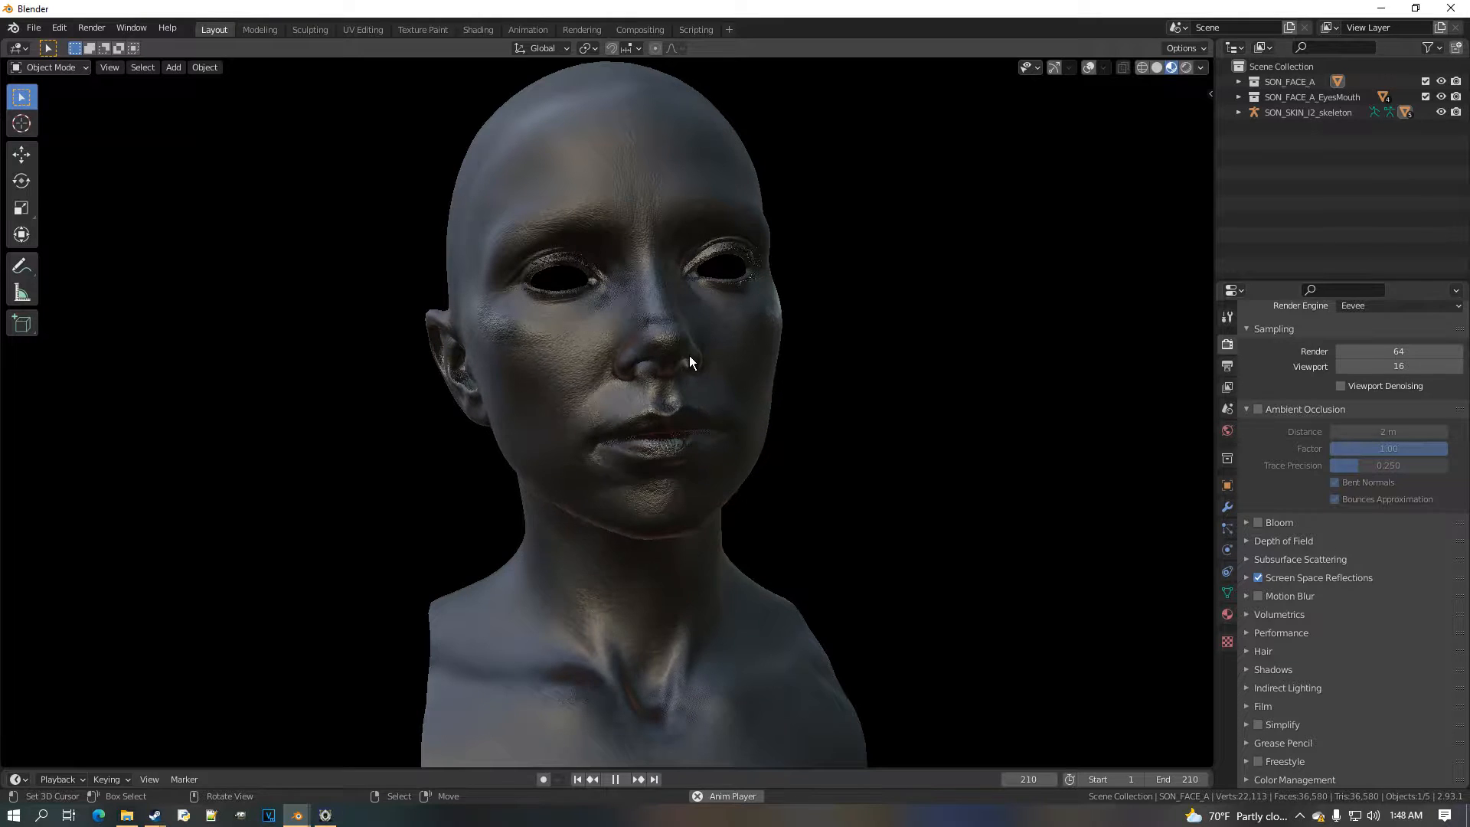
Turn the timeline area into a Shader Editor and enlarge it to about a third of the window
{"action": "left_click", "coordinate": [28, 781]}
{"action": "left_click", "coordinate": [89, 736]}
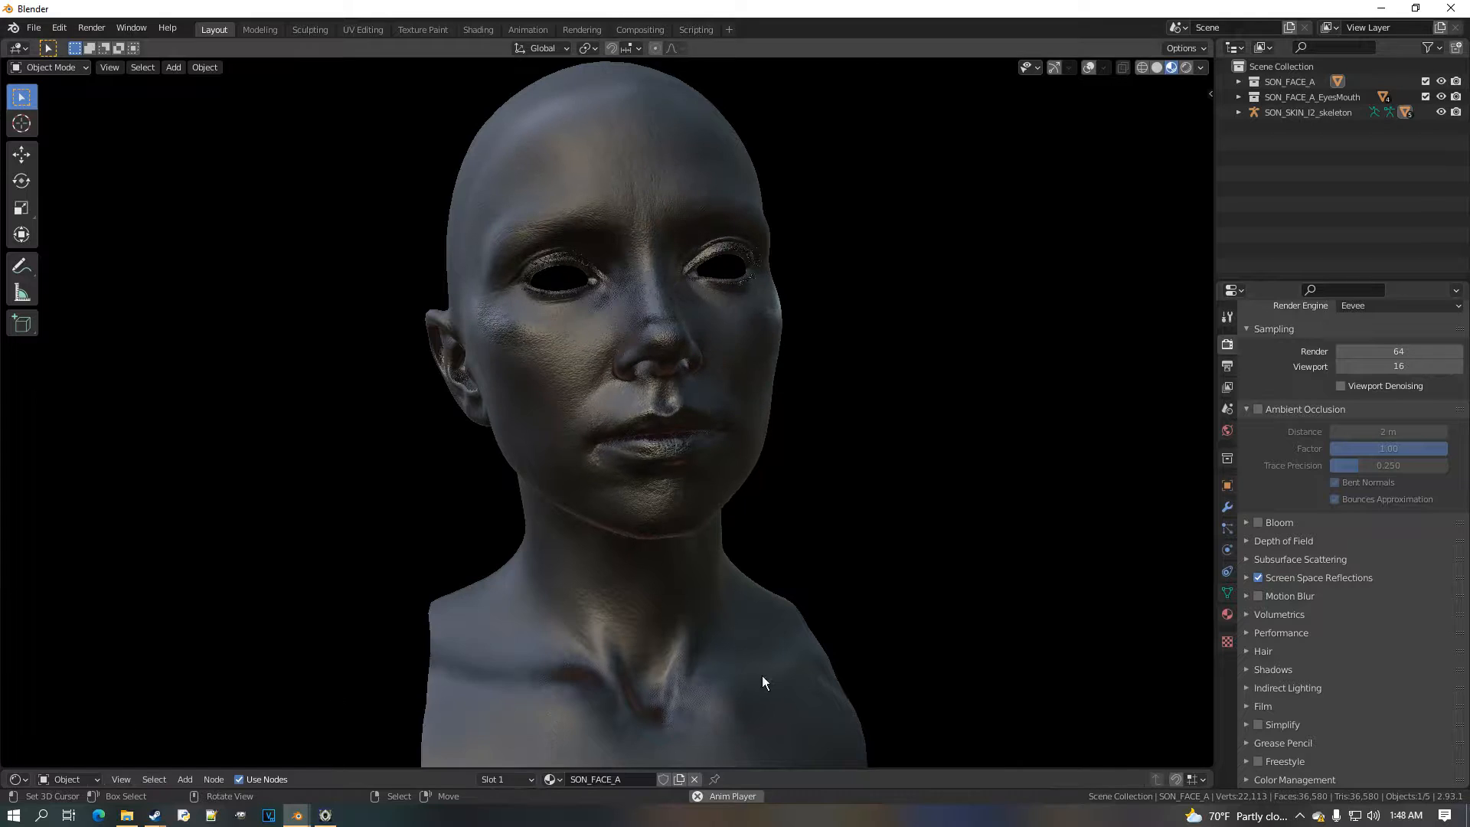
{"action": "left_click_drag", "start_coordinate": [810, 769], "coordinate": [809, 507]}
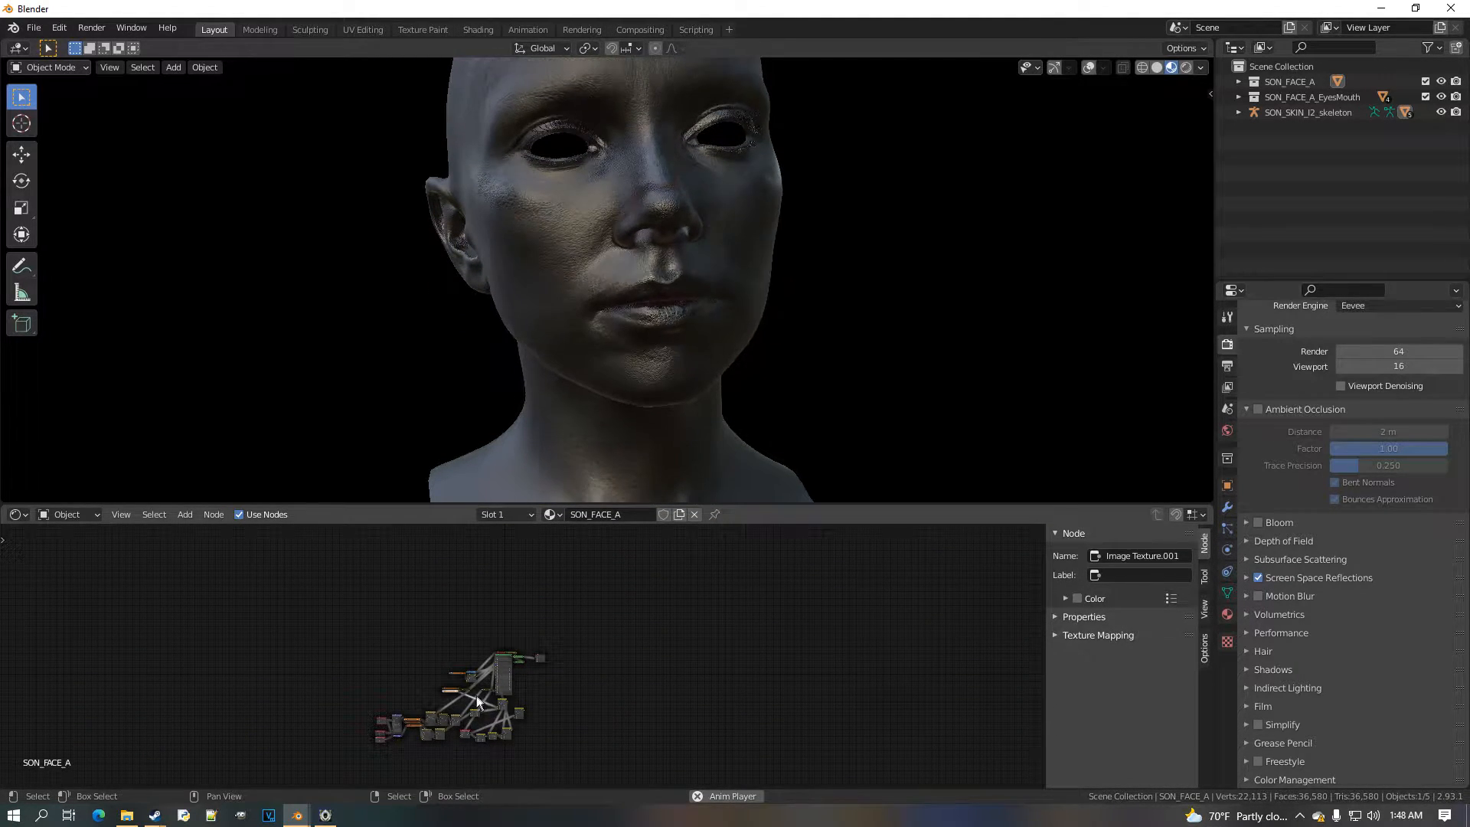
Locate the MK11_Wrinkle_V2 node group in the SON_FACE_A material and open it to see its contents
{"action": "scroll", "coordinate": [469, 687], "scroll_direction": "up", "scroll_amount": 8}
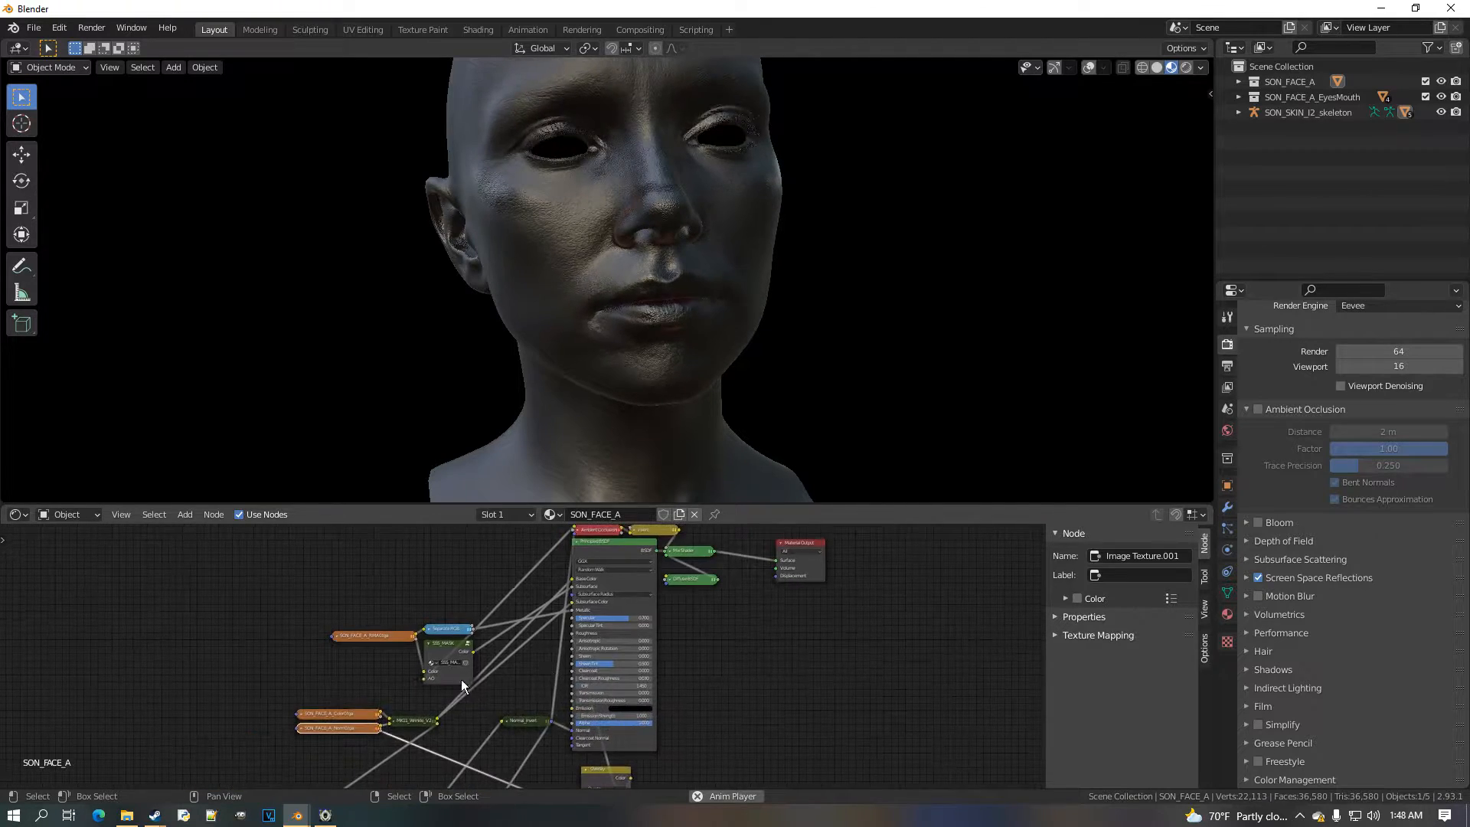
{"action": "scroll", "coordinate": [461, 684], "scroll_direction": "up", "scroll_amount": 3}
{"action": "scroll", "coordinate": [580, 680], "scroll_direction": "up", "scroll_amount": 2}
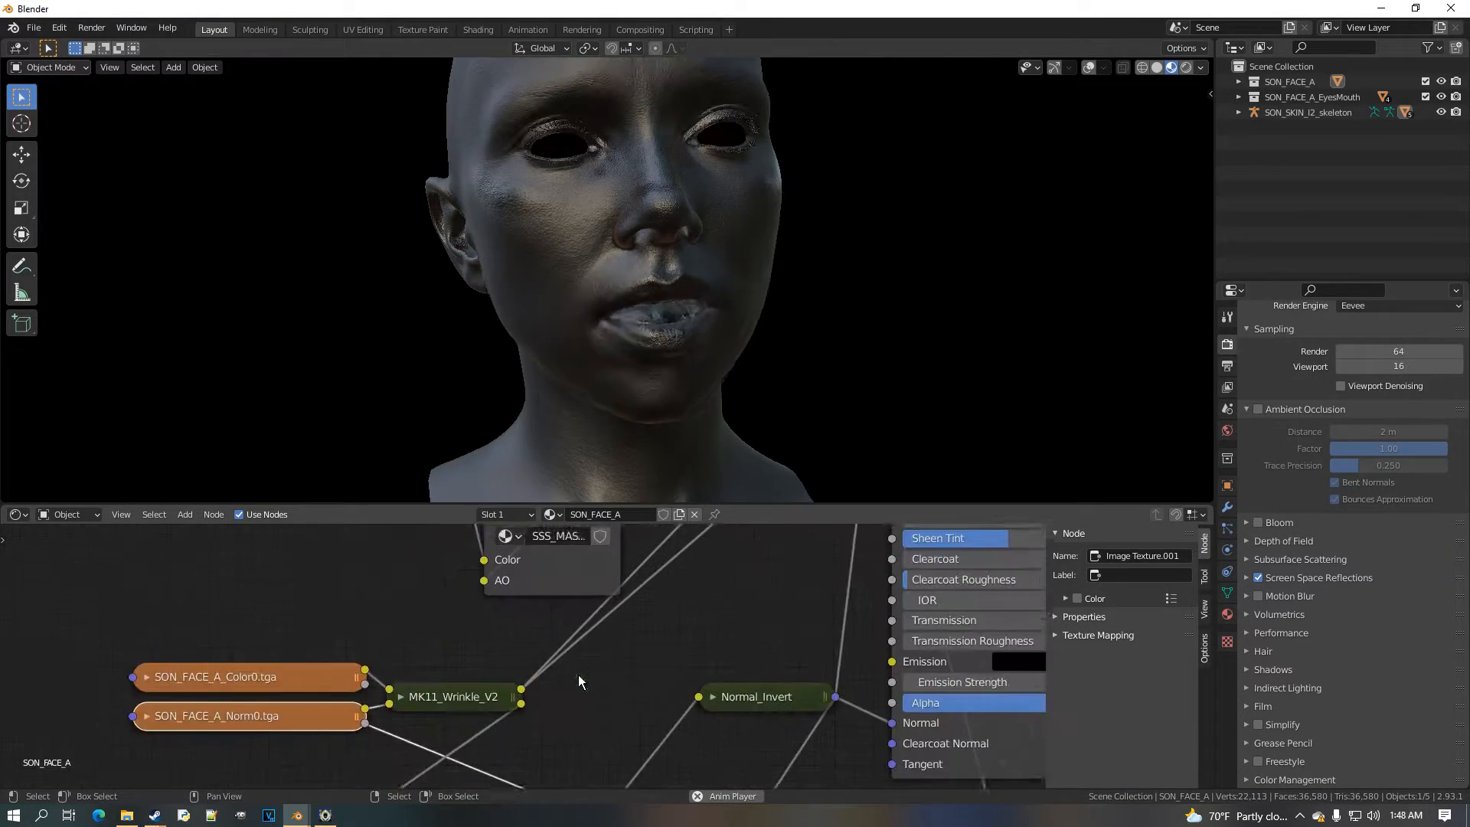
{"action": "scroll", "coordinate": [580, 677], "scroll_direction": "up", "scroll_amount": 1}
{"action": "middle_click_drag", "start_coordinate": [452, 715], "coordinate": [561, 679]}
{"action": "left_click", "coordinate": [559, 675]}
{"action": "key", "text": "Tab"}
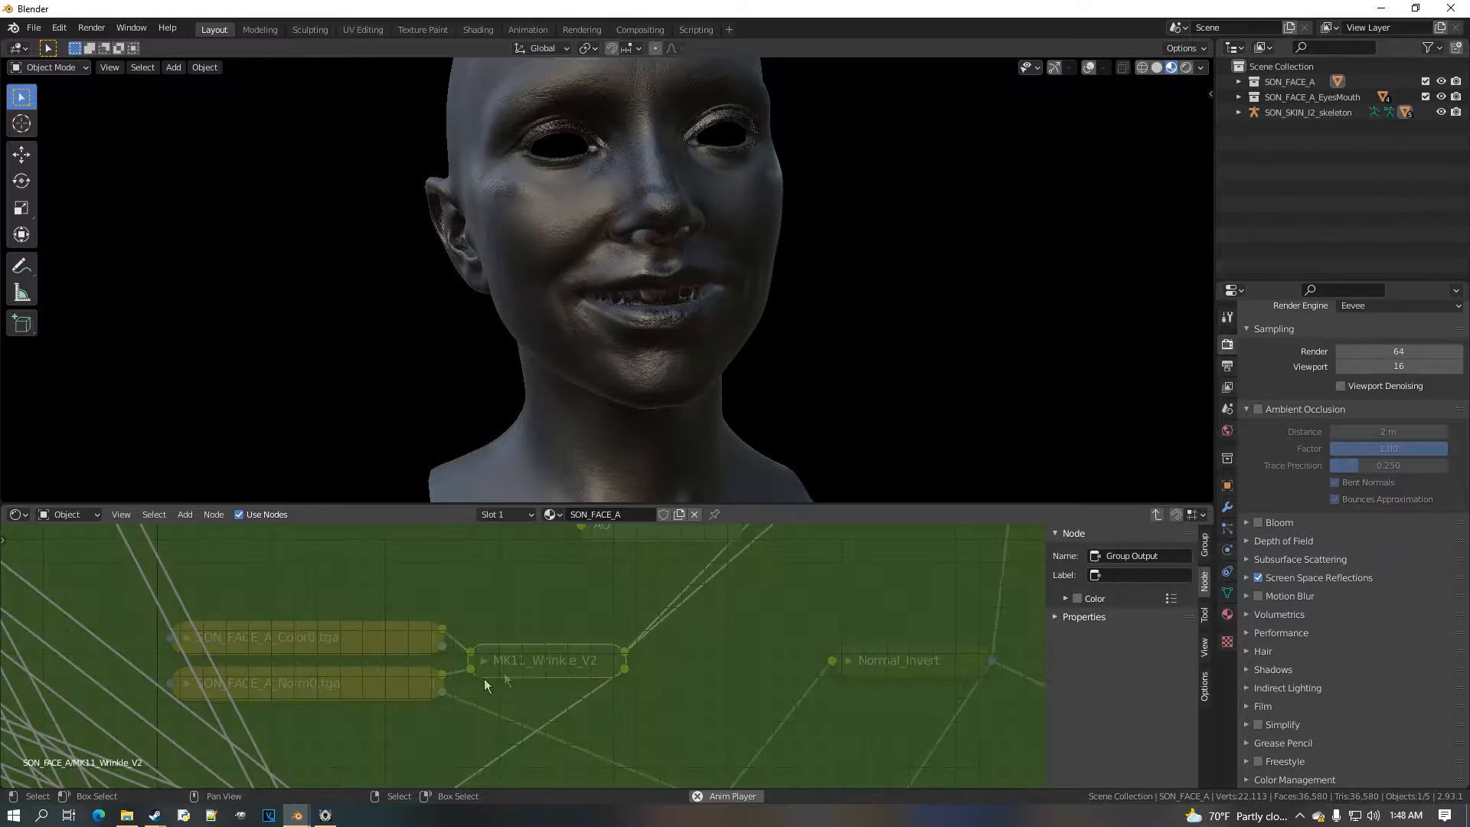
Examine the overall node layout inside the MK11_Wrinkle_V2 group, giving the node editor more room
{"action": "scroll", "coordinate": [504, 678], "scroll_direction": "down", "scroll_amount": 4}
{"action": "scroll", "coordinate": [423, 718], "scroll_direction": "down", "scroll_amount": 5}
{"action": "middle_click_drag", "start_coordinate": [423, 718], "coordinate": [582, 671]}
{"action": "scroll", "coordinate": [432, 631], "scroll_direction": "down", "scroll_amount": 1}
{"action": "scroll", "coordinate": [548, 614], "scroll_direction": "down", "scroll_amount": 1}
{"action": "middle_click_drag", "start_coordinate": [597, 573], "coordinate": [556, 651]}
{"action": "scroll", "coordinate": [556, 651], "scroll_direction": "up", "scroll_amount": 2}
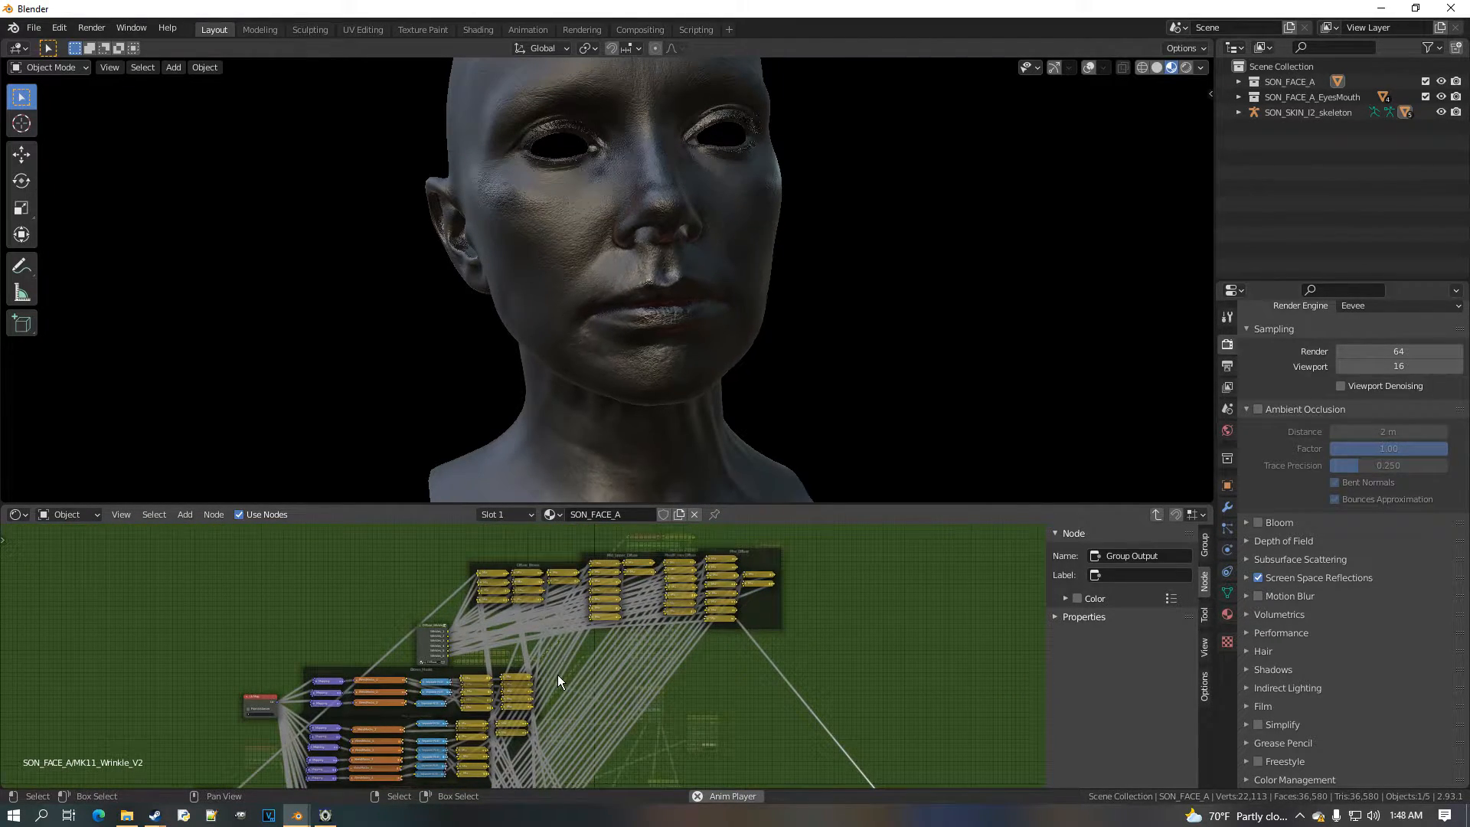
{"action": "left_click_drag", "start_coordinate": [613, 505], "coordinate": [647, 384]}
{"action": "middle_click_drag", "start_coordinate": [607, 582], "coordinate": [598, 496]}
{"action": "middle_click_drag", "start_coordinate": [561, 578], "coordinate": [596, 665]}
{"action": "scroll", "coordinate": [535, 572], "scroll_direction": "up", "scroll_amount": 2}
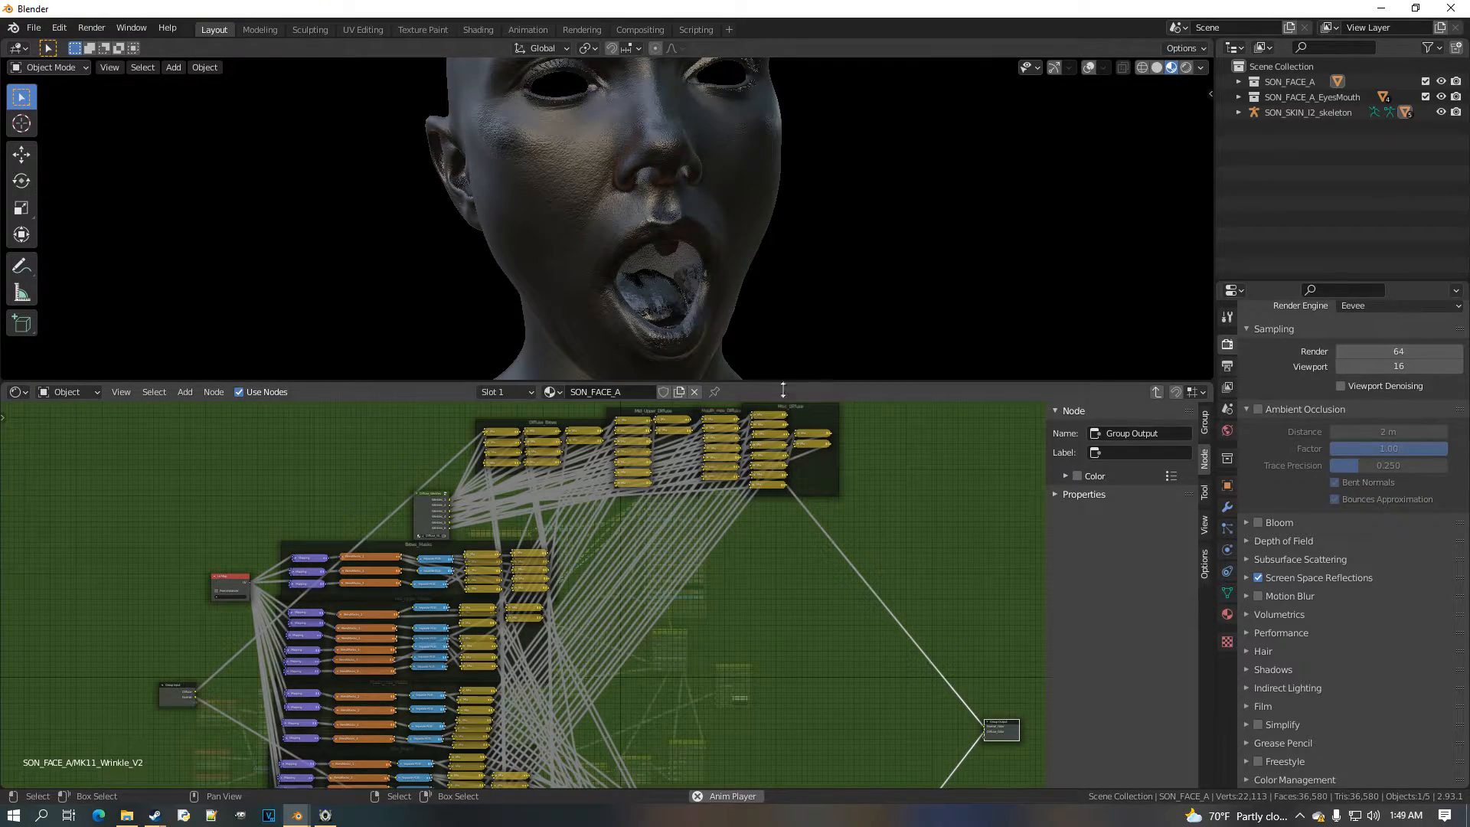
{"action": "left_click_drag", "start_coordinate": [783, 389], "coordinate": [777, 429]}
{"action": "middle_click_drag", "start_coordinate": [490, 606], "coordinate": [574, 613]}
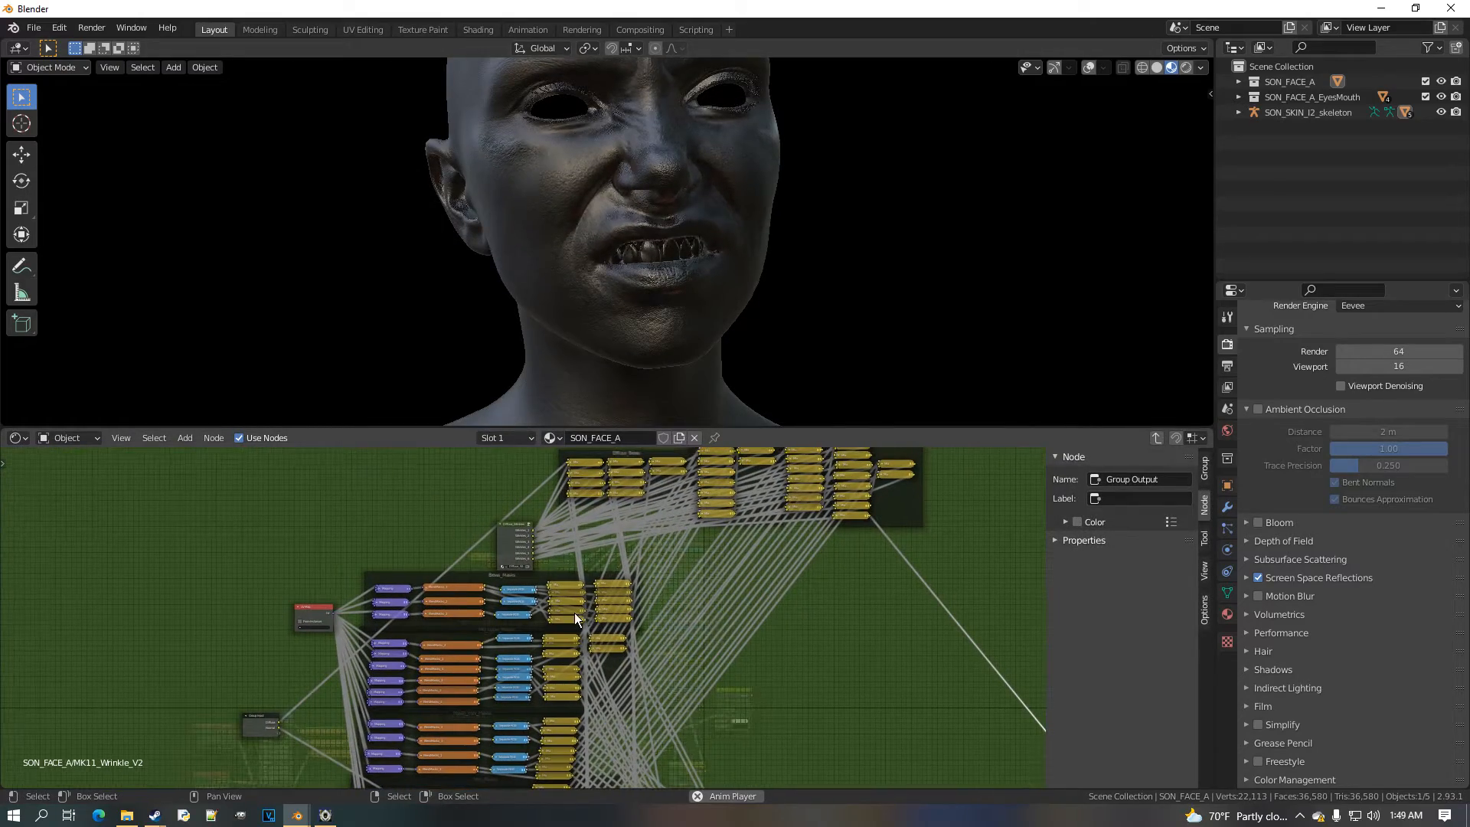
Inspect the Diffuse_Wrinkles node and the Brows_Masks frame inside the wrinkle group
{"action": "scroll", "coordinate": [568, 581], "scroll_direction": "up", "scroll_amount": 6}
{"action": "left_click", "coordinate": [538, 601]}
{"action": "scroll", "coordinate": [559, 667], "scroll_direction": "down", "scroll_amount": 6}
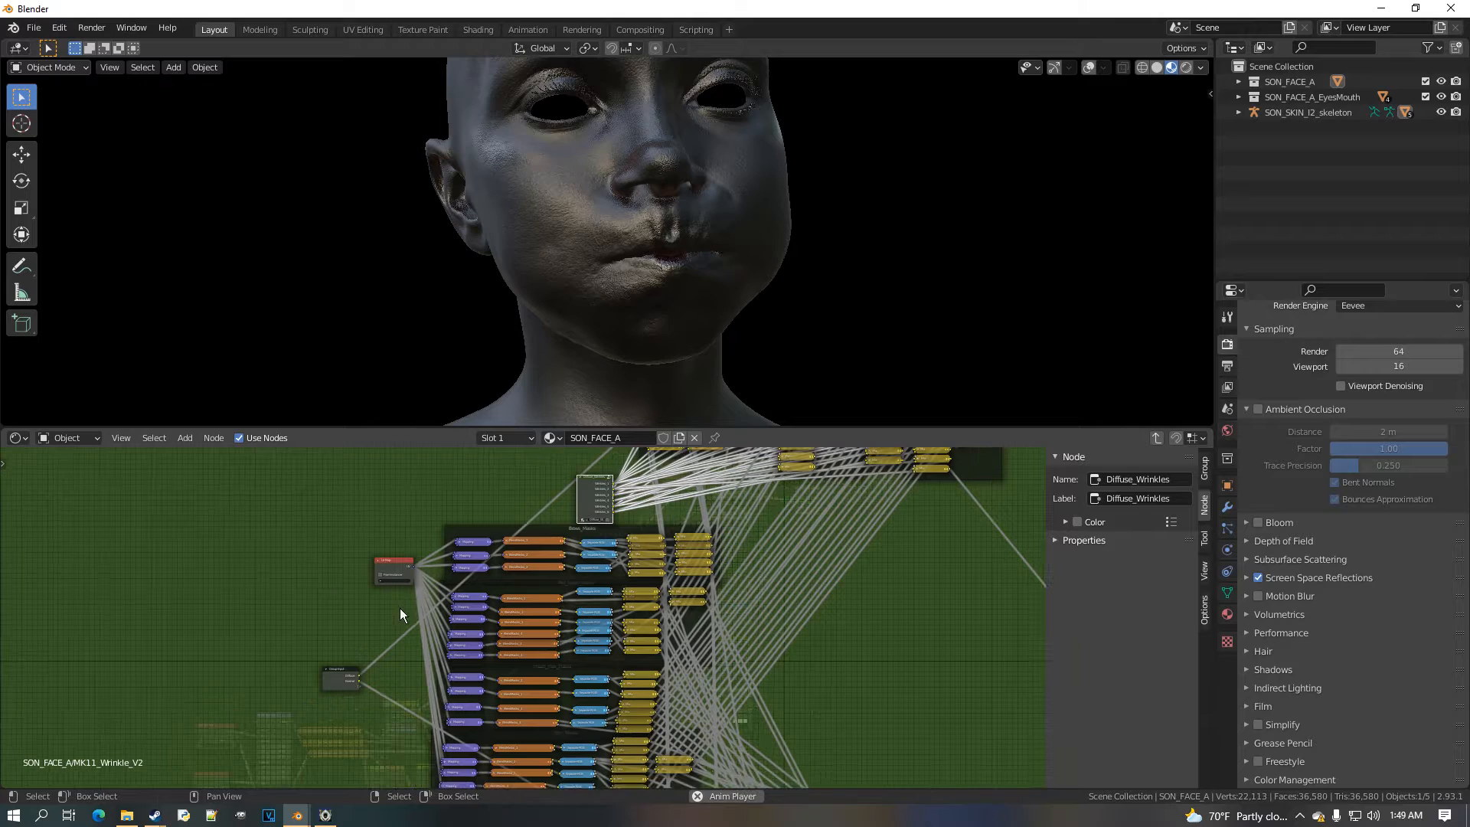
{"action": "scroll", "coordinate": [399, 608], "scroll_direction": "up", "scroll_amount": 3}
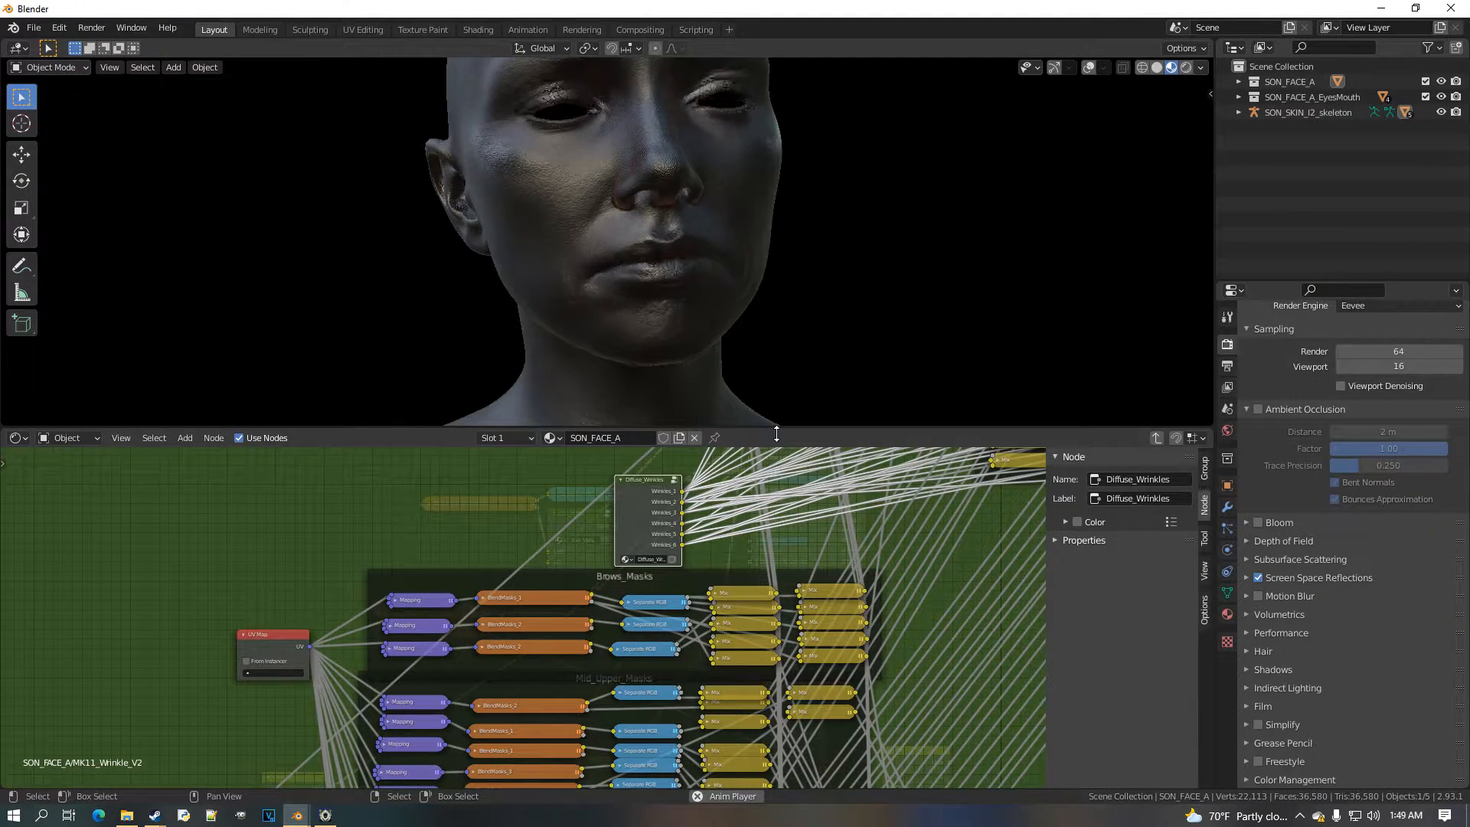
Enlarge the 3D viewport again, and close the finished example file without saving its changes
{"action": "left_click_drag", "start_coordinate": [776, 433], "coordinate": [756, 566]}
{"action": "left_click", "coordinate": [1451, 9]}
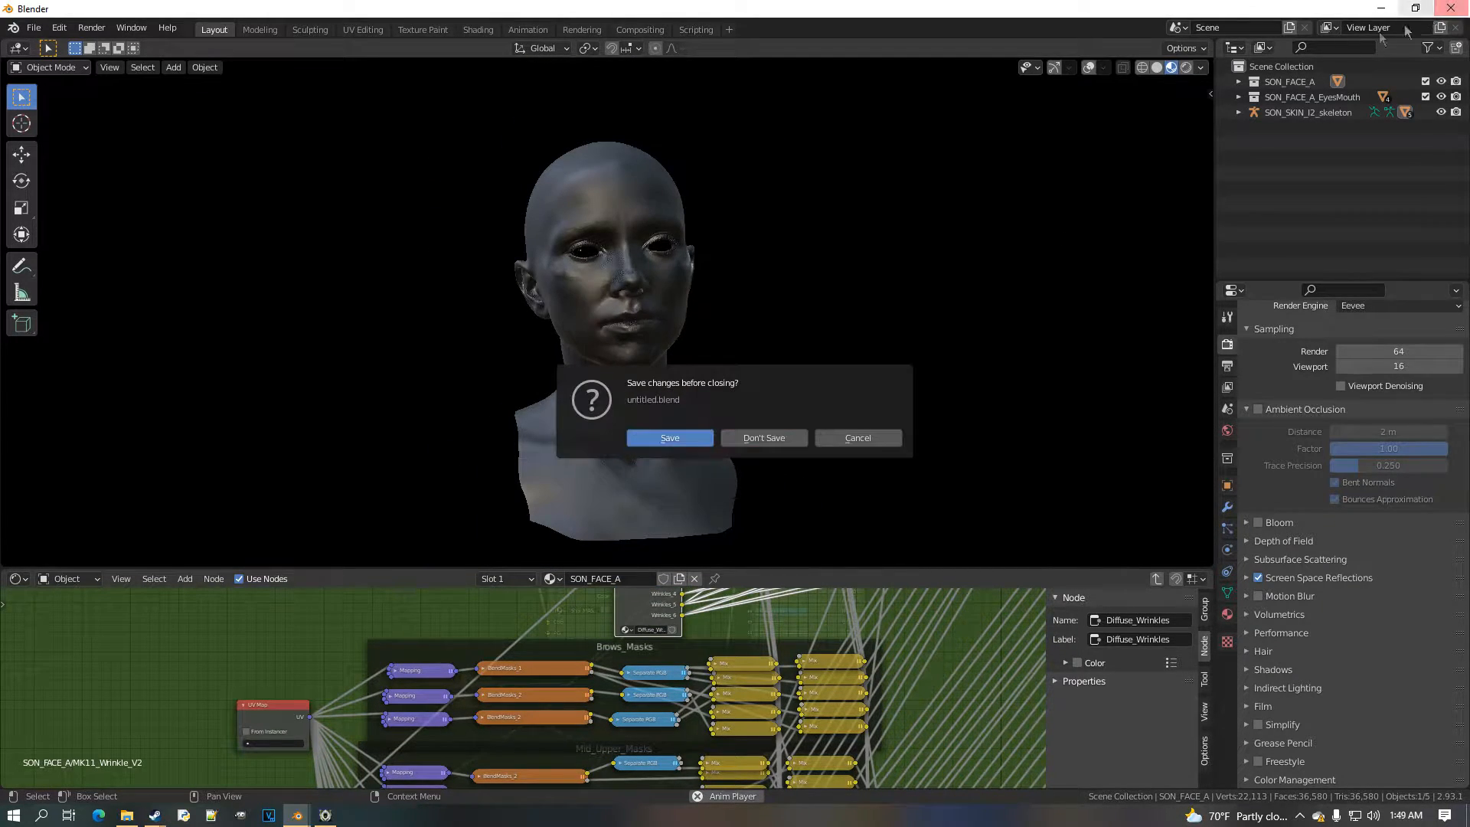
{"action": "left_click", "coordinate": [804, 440]}
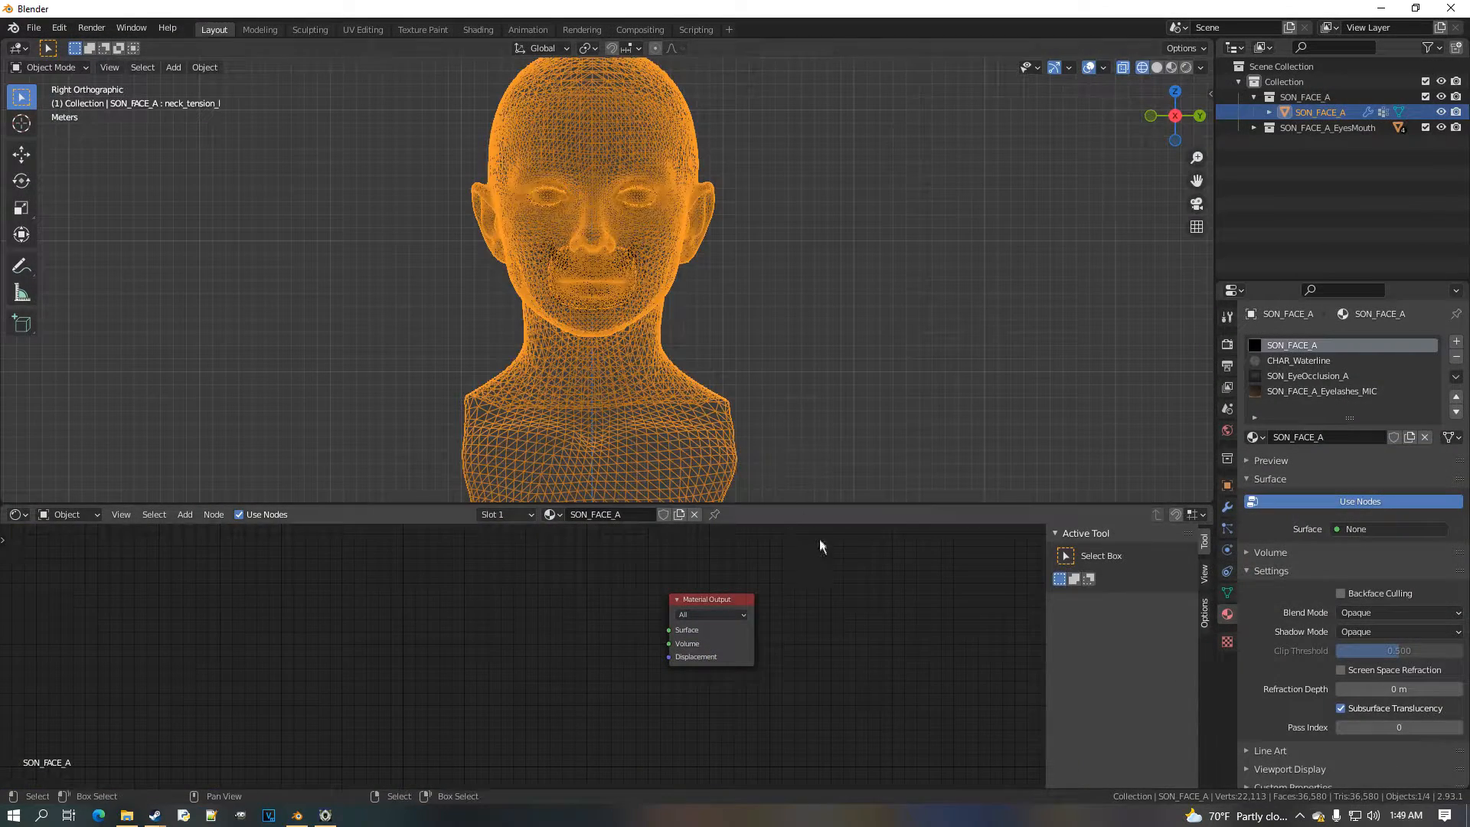
Select the SON_FACE_A head in the starting scene and switch the viewport from wireframe to Material Preview shading
{"action": "left_click", "coordinate": [769, 434]}
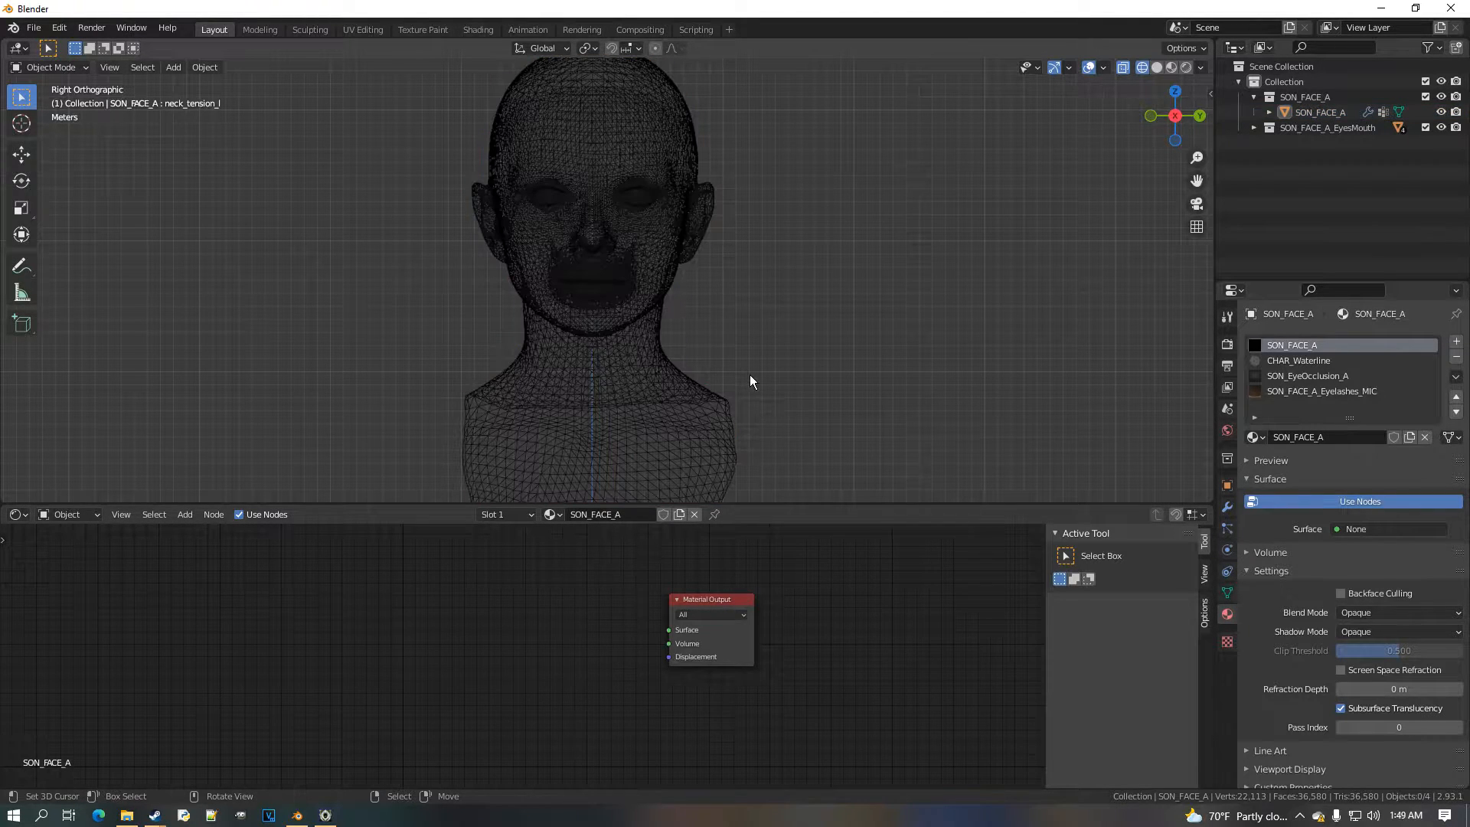
{"action": "left_click", "coordinate": [1157, 68]}
{"action": "left_click", "coordinate": [613, 329]}
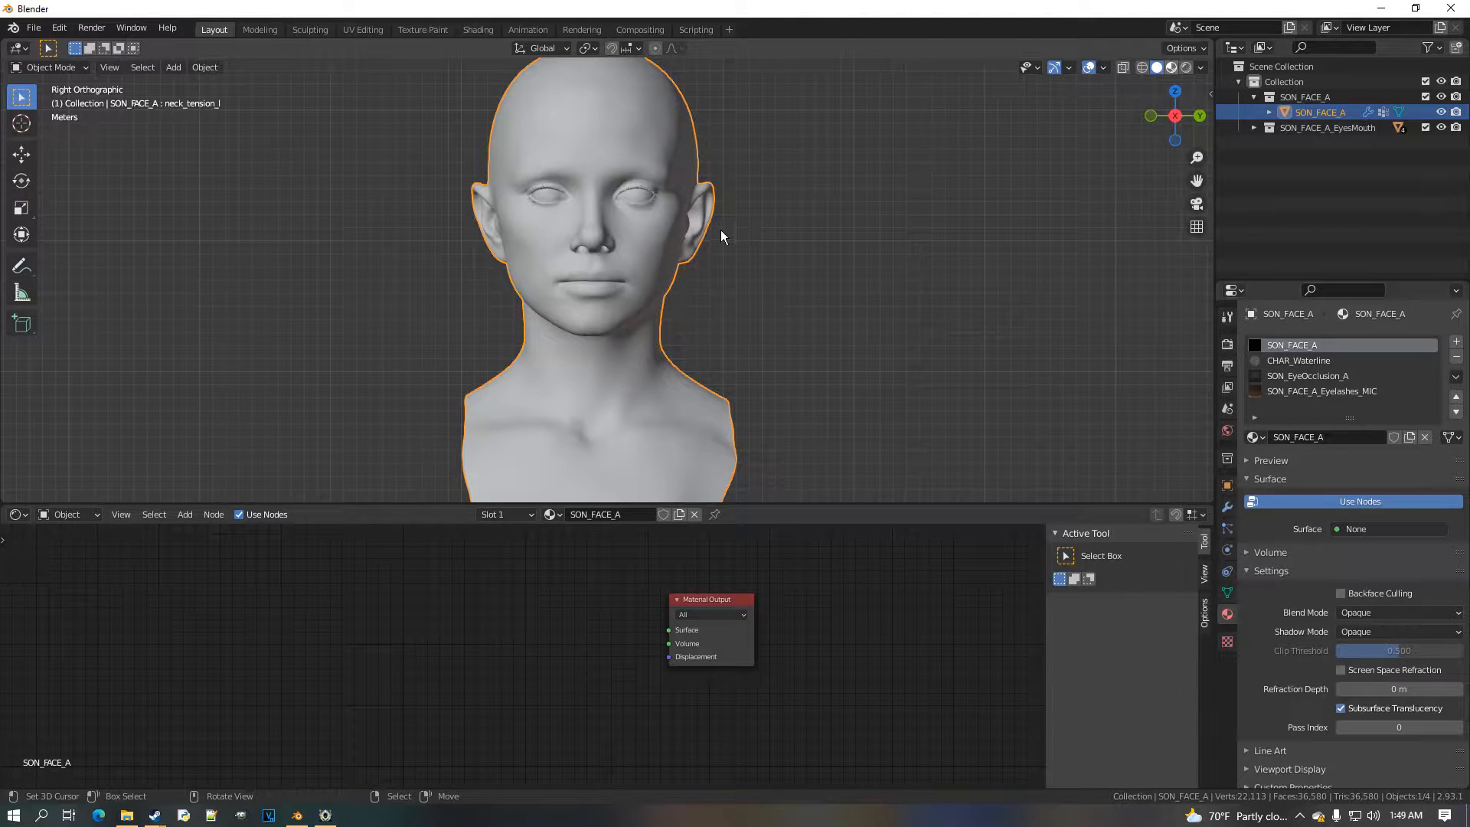
{"action": "key", "text": "z"}
{"action": "middle_click_drag", "start_coordinate": [735, 221], "coordinate": [766, 226]}
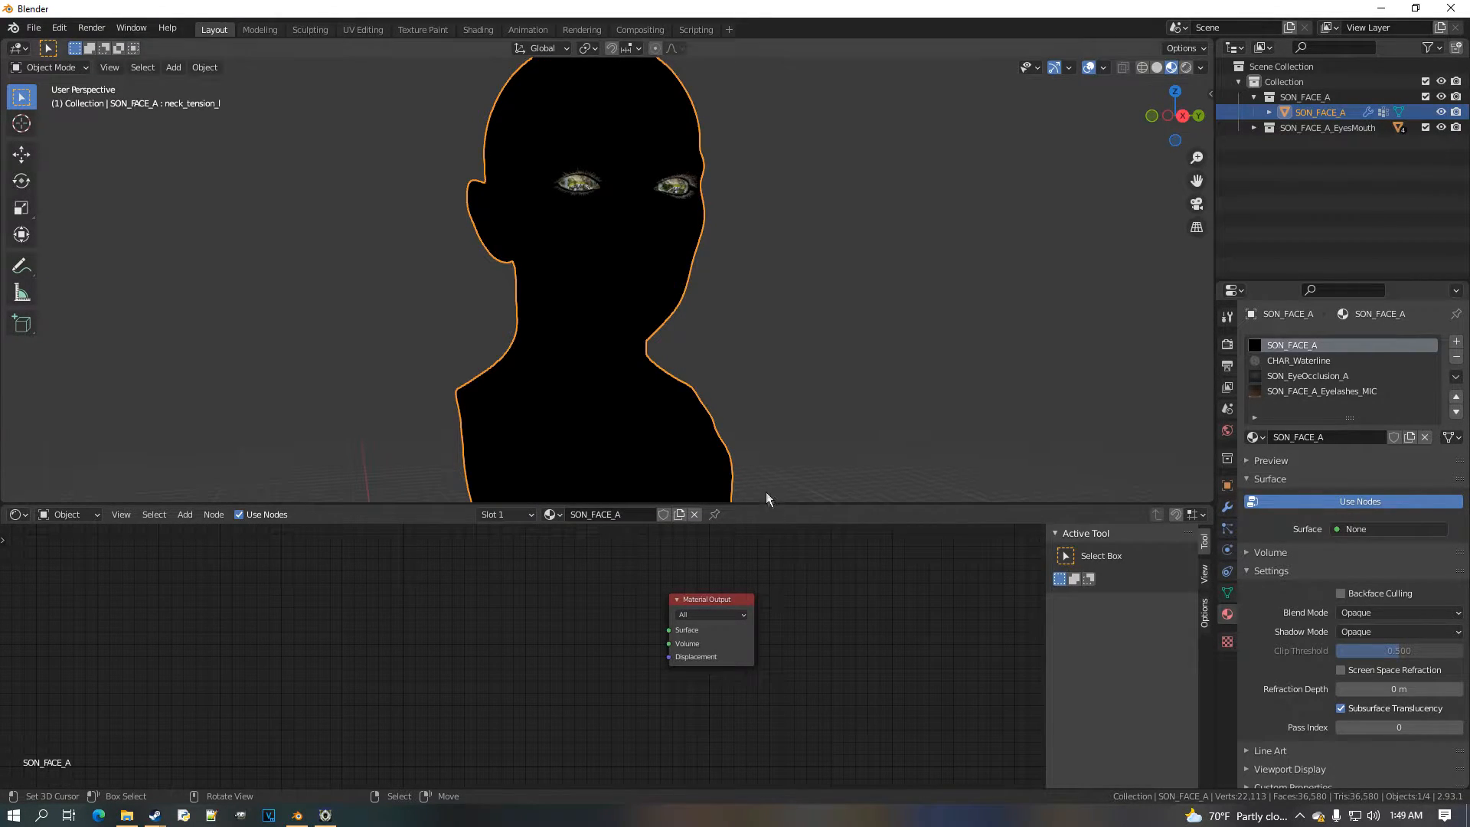
Enable Screen Space Reflections with Refraction in the render settings so the eyes display properly
{"action": "right_click", "coordinate": [730, 393]}
{"action": "middle_click_drag", "start_coordinate": [720, 390], "coordinate": [754, 392]}
{"action": "scroll", "coordinate": [812, 383], "scroll_direction": "up", "scroll_amount": 2}
{"action": "left_click", "coordinate": [1227, 343]}
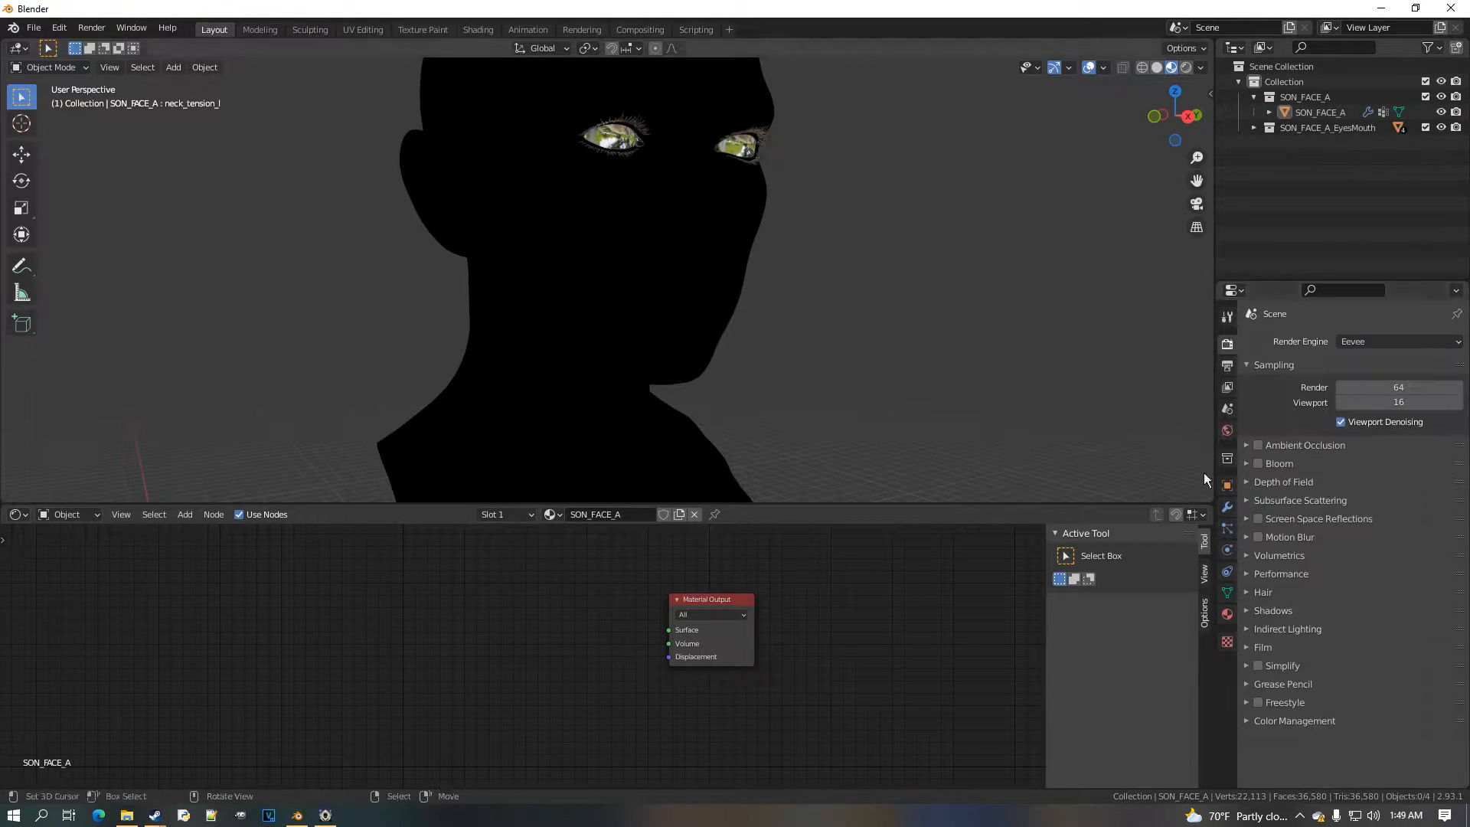
{"action": "left_click", "coordinate": [1264, 525]}
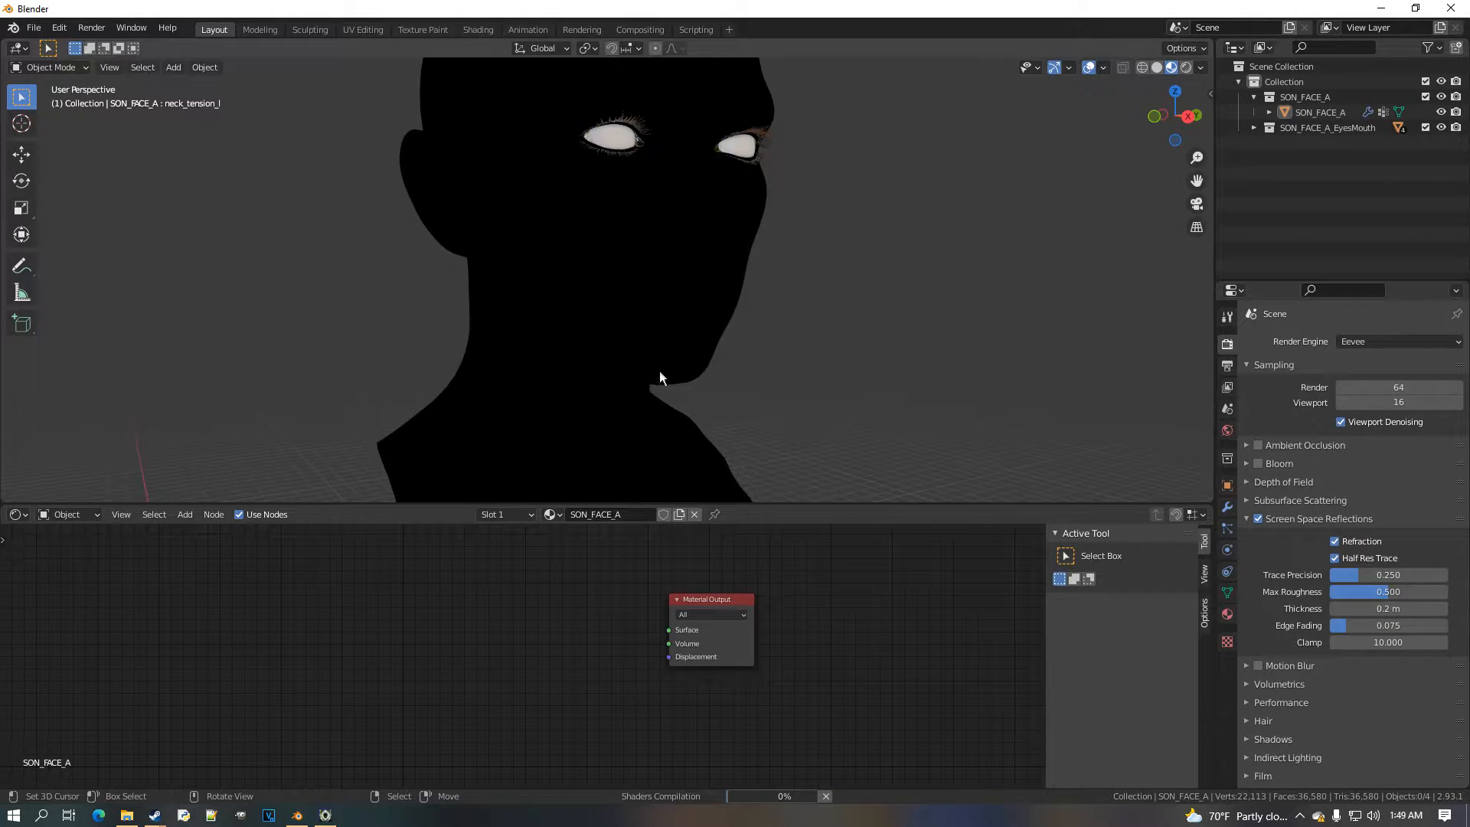
{"action": "middle_click_drag", "start_coordinate": [656, 367], "coordinate": [622, 365]}
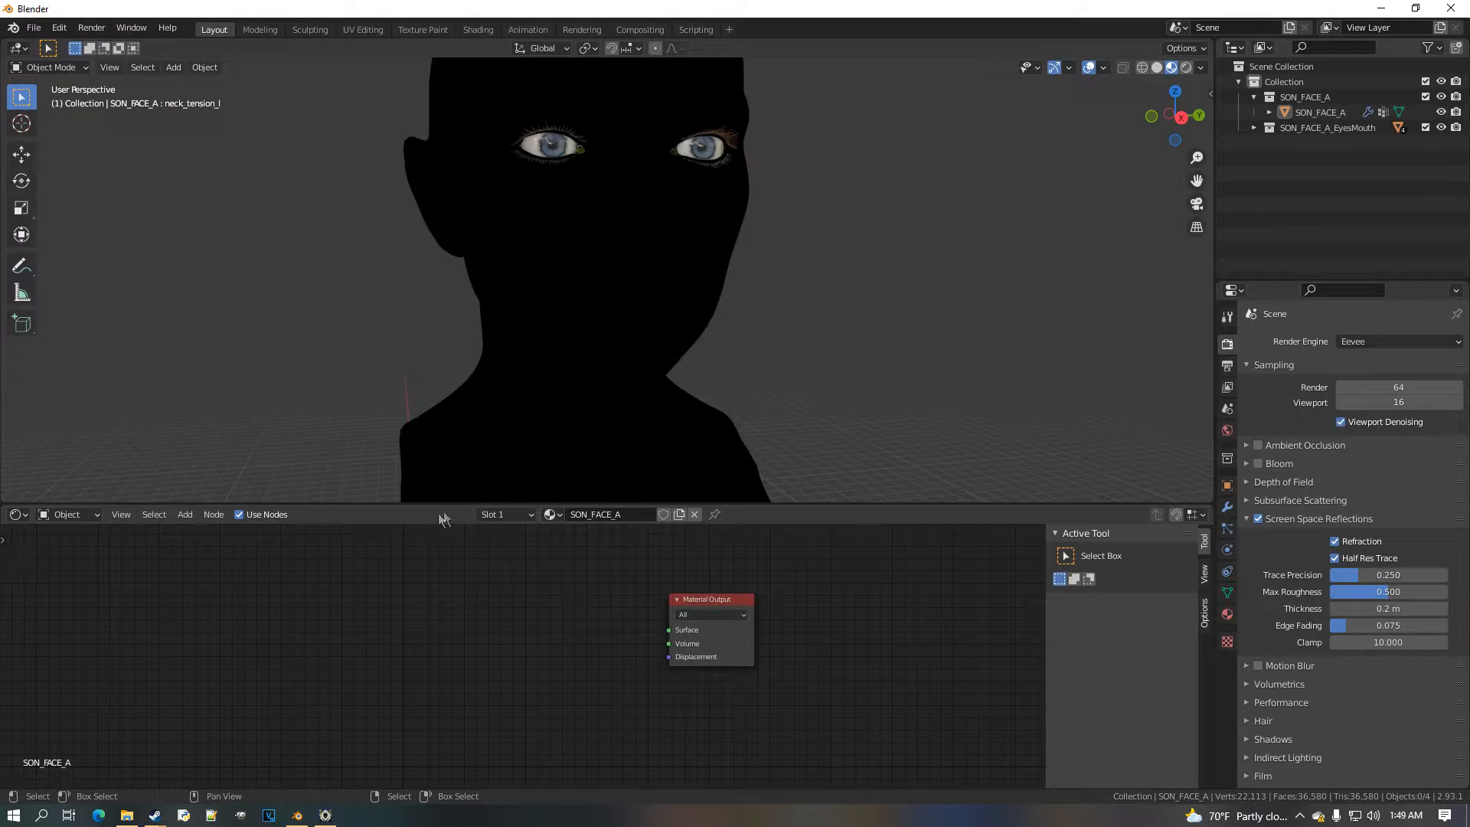
Enlarge the node editor and add an Image Texture node beside the Material Output of the SON_FACE_A material
{"action": "left_click_drag", "start_coordinate": [459, 513], "coordinate": [456, 422]}
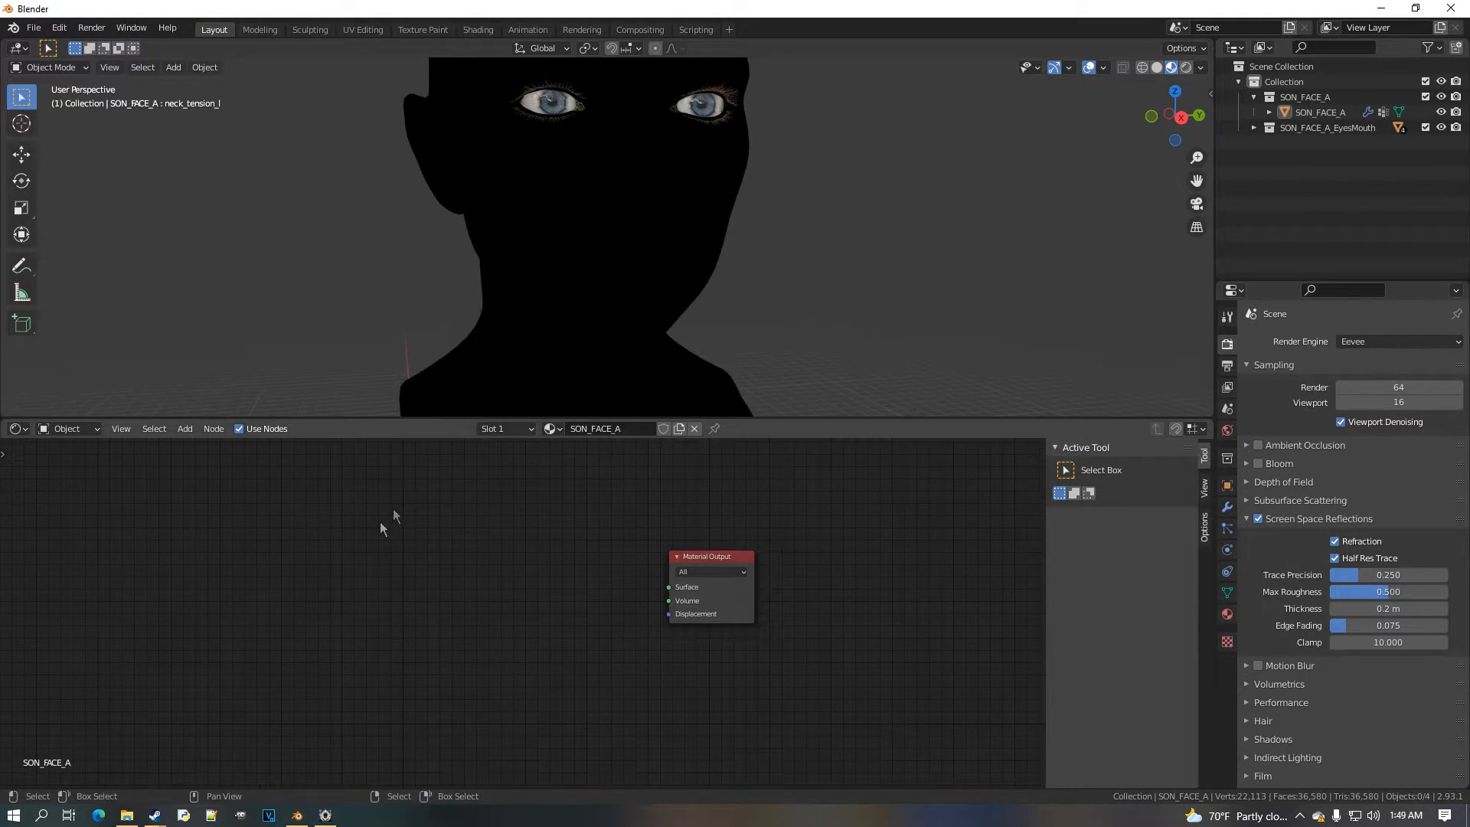
{"action": "key", "text": "shift+a"}
{"action": "mouse_move", "coordinate": [372, 607]}
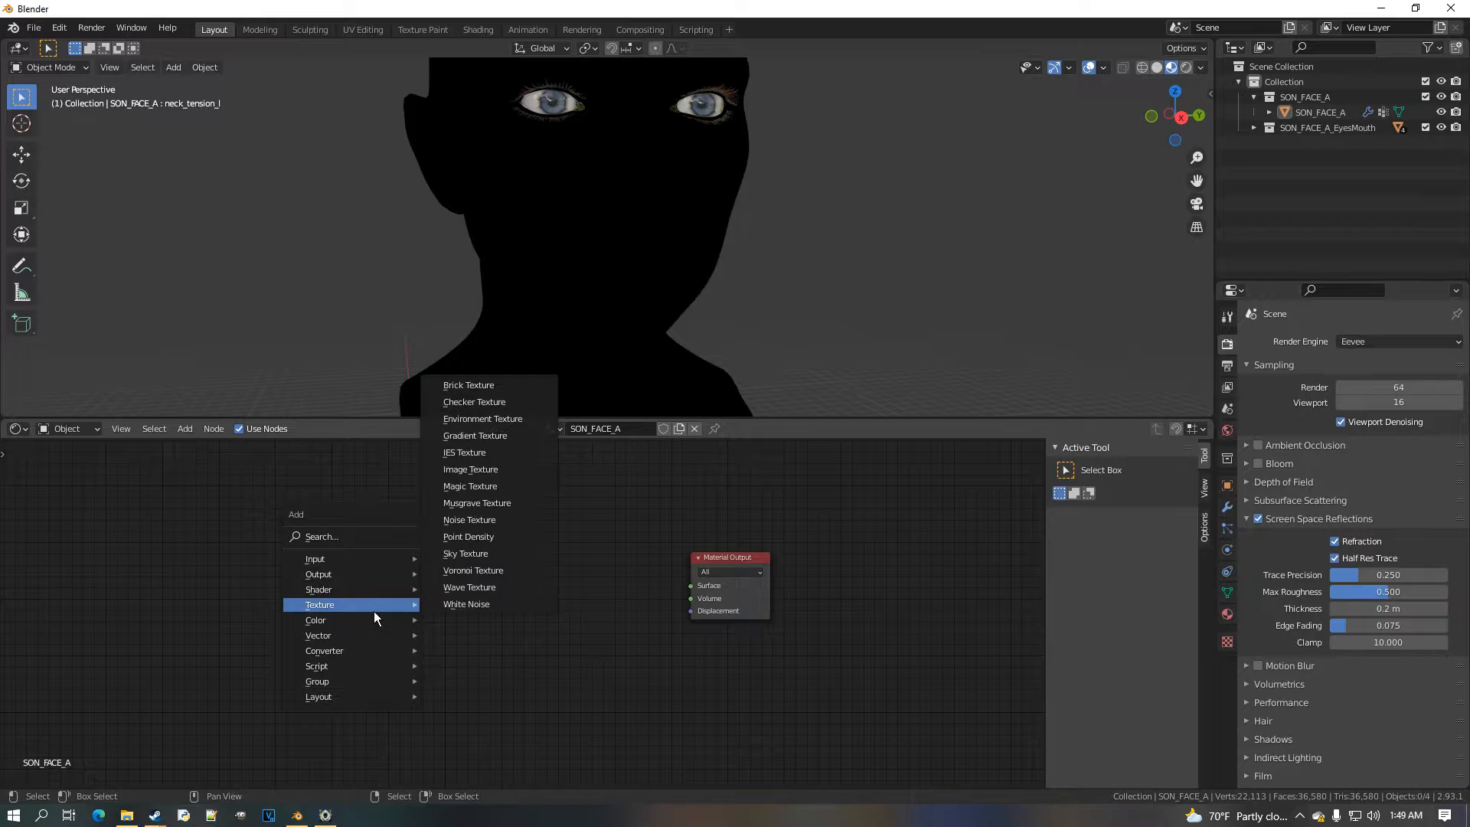
{"action": "left_click", "coordinate": [513, 476]}
{"action": "left_click", "coordinate": [410, 543]}
{"action": "scroll", "coordinate": [517, 588], "scroll_direction": "up", "scroll_amount": 5}
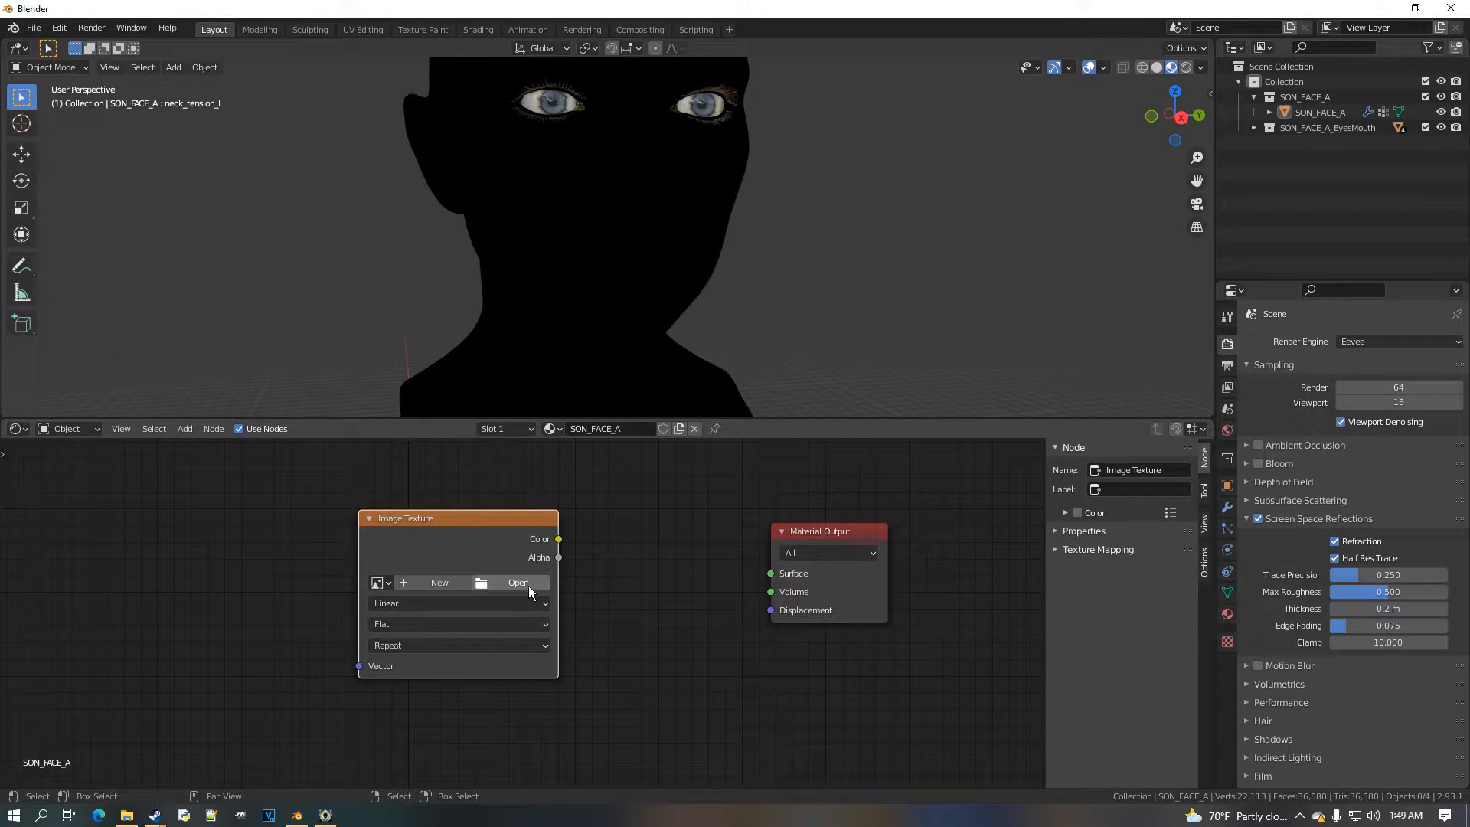
{"action": "left_click_drag", "start_coordinate": [529, 591], "coordinate": [513, 619]}
Open the image browser for the new texture node, go to the MK11_Models folder and filter it for "sonya"
{"action": "left_click", "coordinate": [513, 613]}
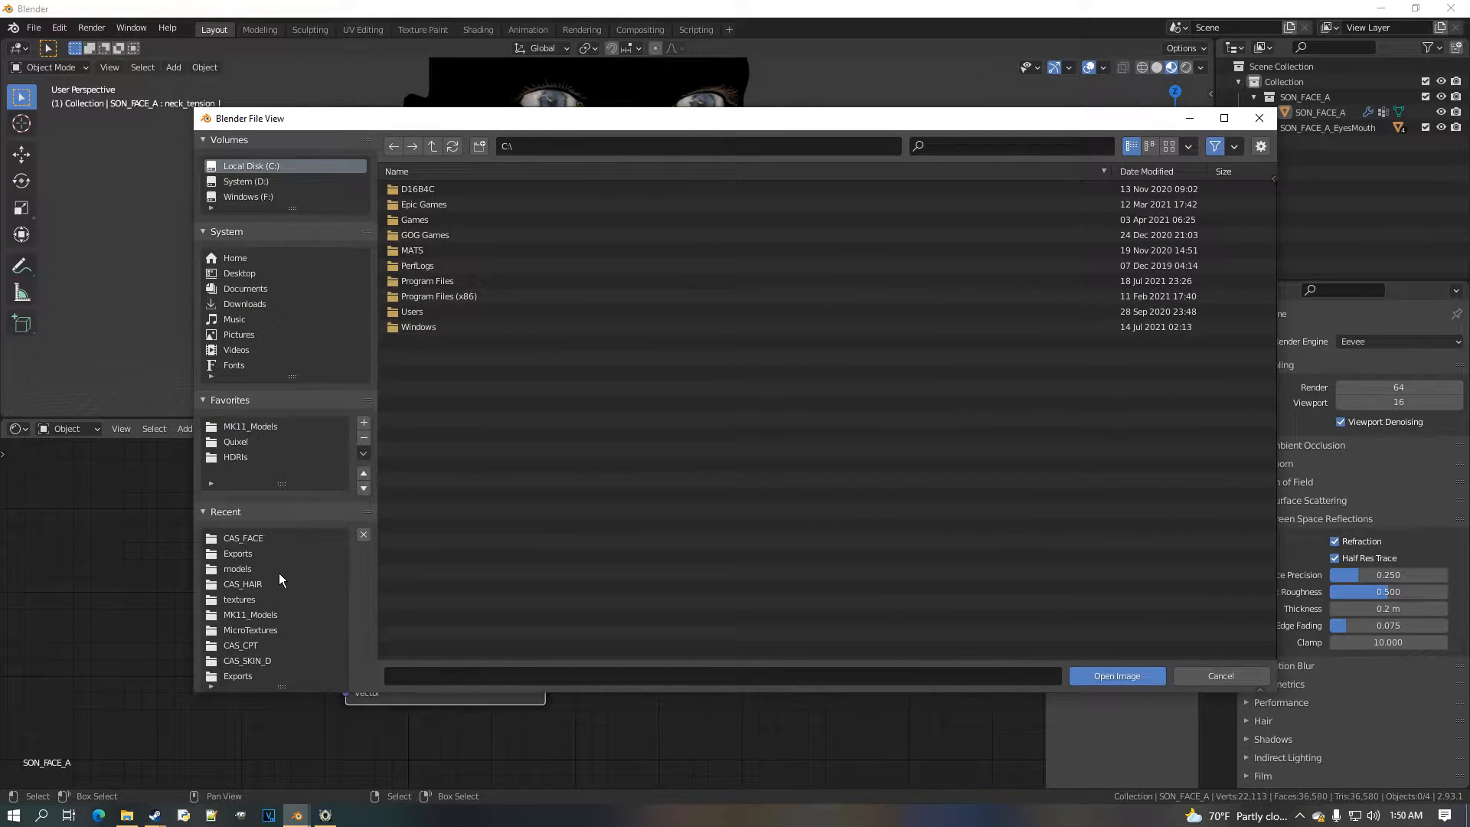
{"action": "left_click", "coordinate": [250, 427]}
{"action": "left_click", "coordinate": [1010, 146]}
{"action": "type", "text": "s"}
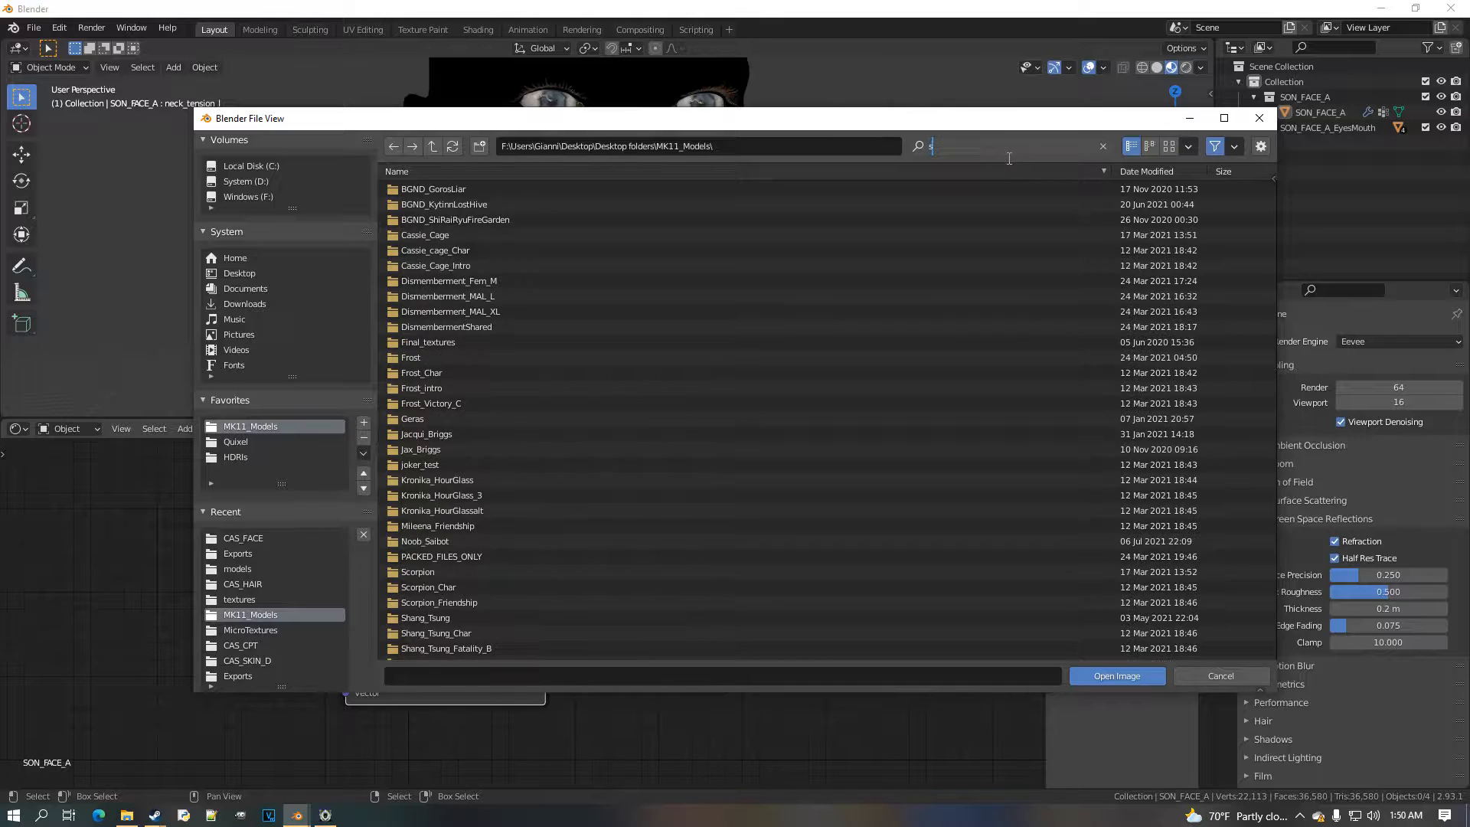
{"action": "type", "text": "onya"}
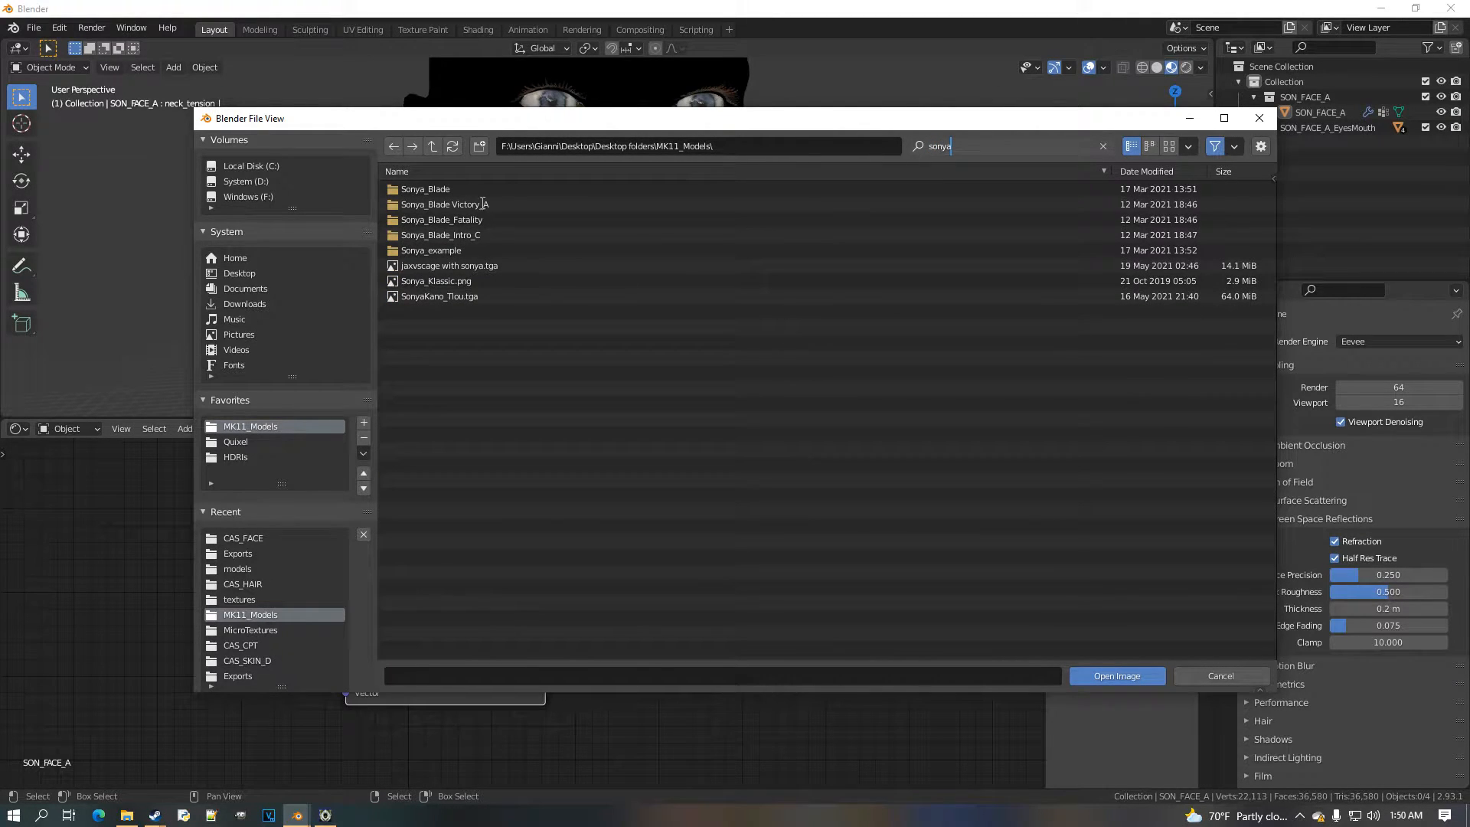
{"action": "key", "text": "Return"}
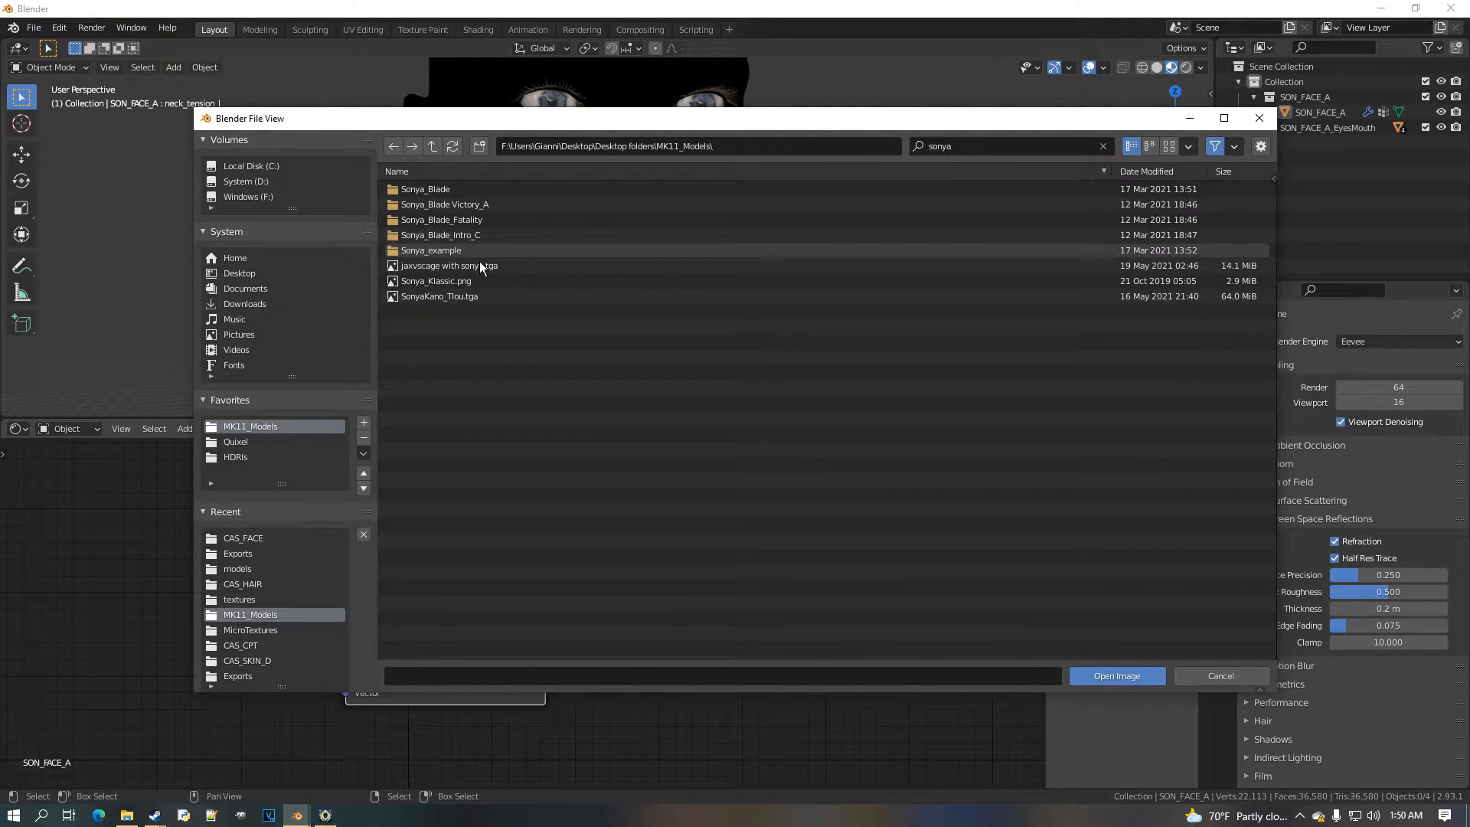
Load SON_FACE_A_Color0.tga from Sonya_example\textures\SON_FACE into the Image Texture node
{"action": "double_click", "coordinate": [479, 253]}
{"action": "double_click", "coordinate": [467, 236]}
{"action": "double_click", "coordinate": [470, 201]}
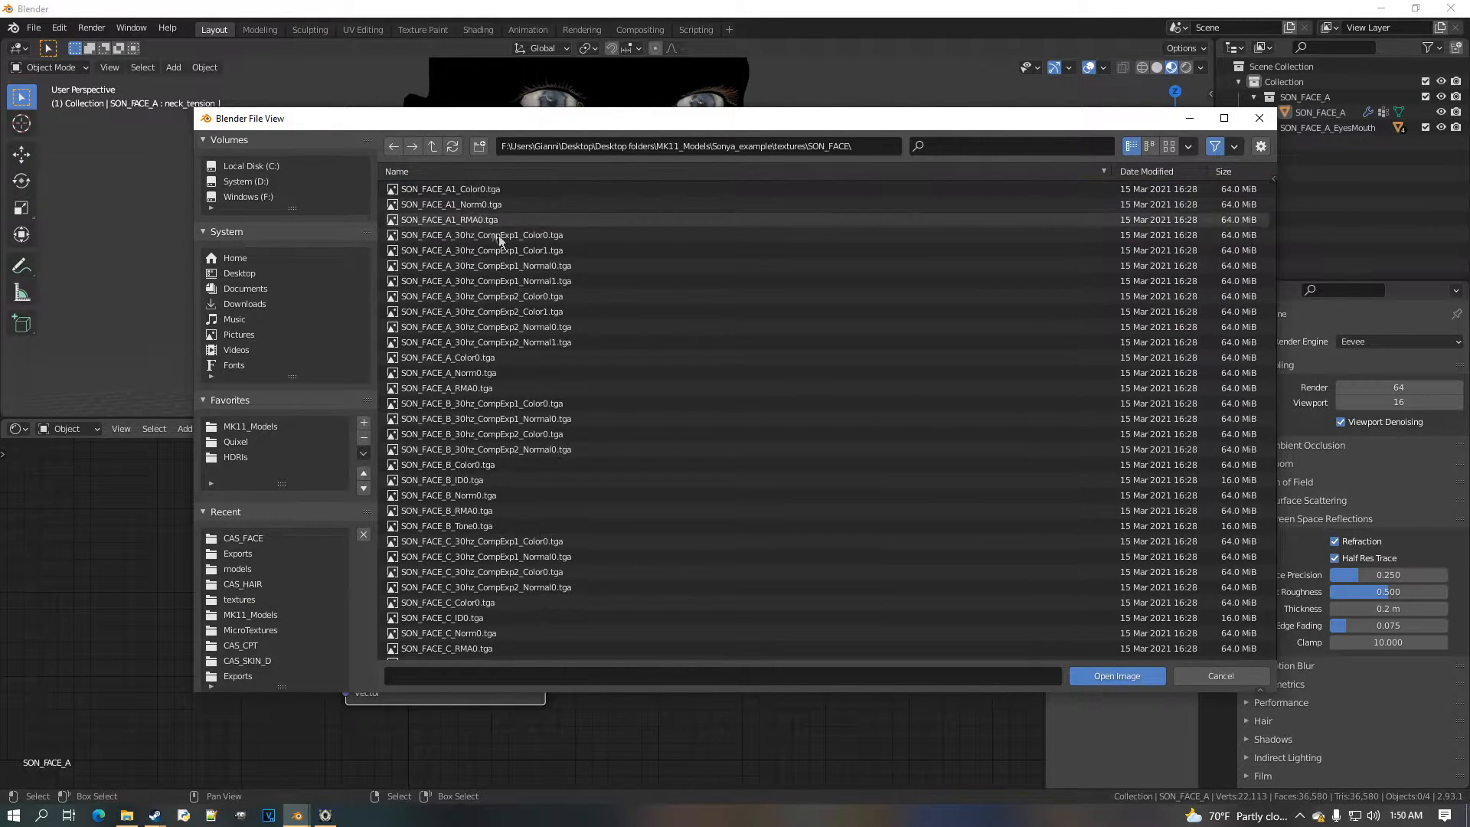
{"action": "left_click", "coordinate": [1189, 147]}
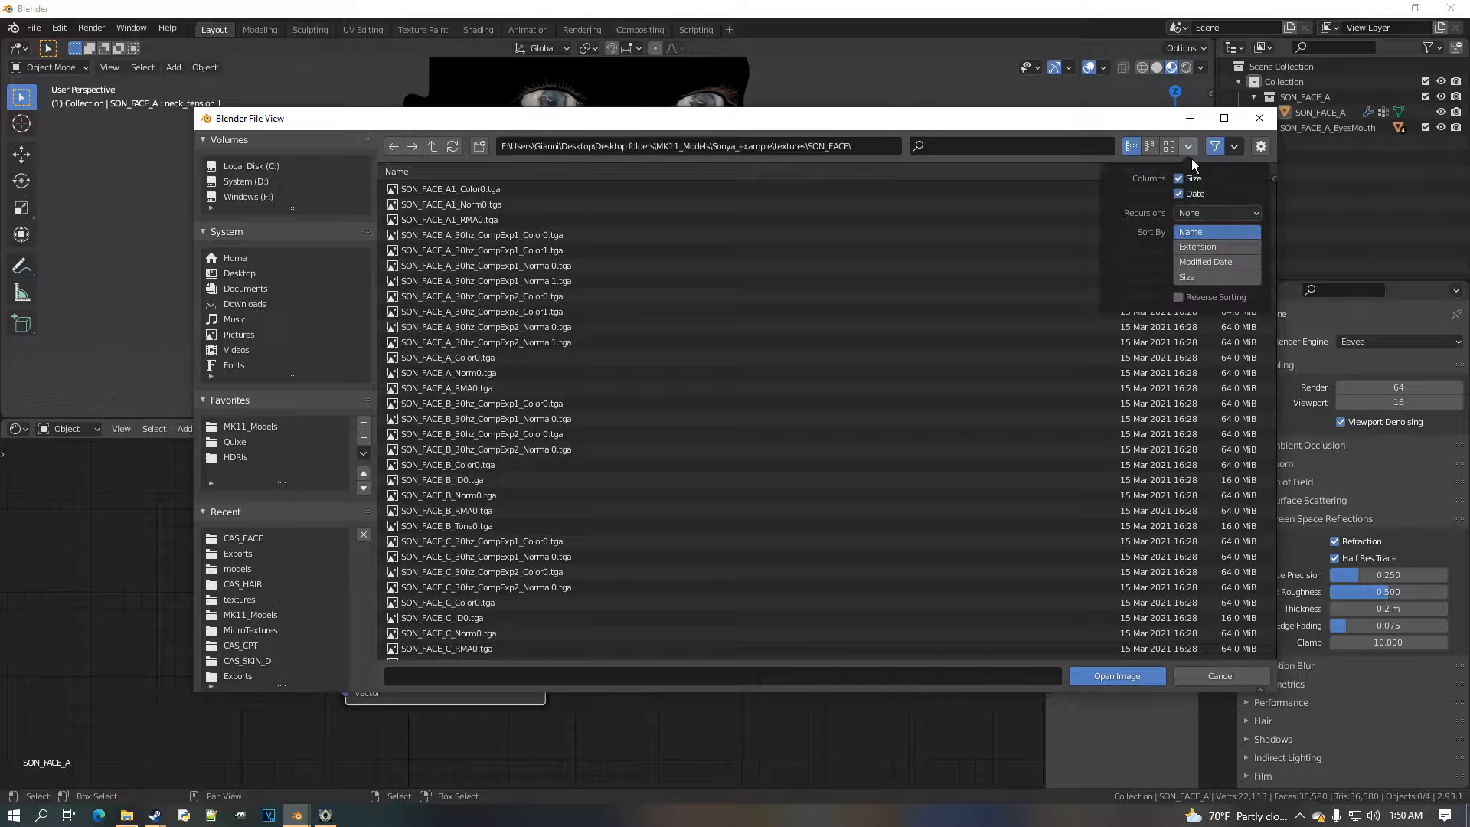
{"action": "left_click", "coordinate": [518, 358]}
{"action": "double_click", "coordinate": [505, 357]}
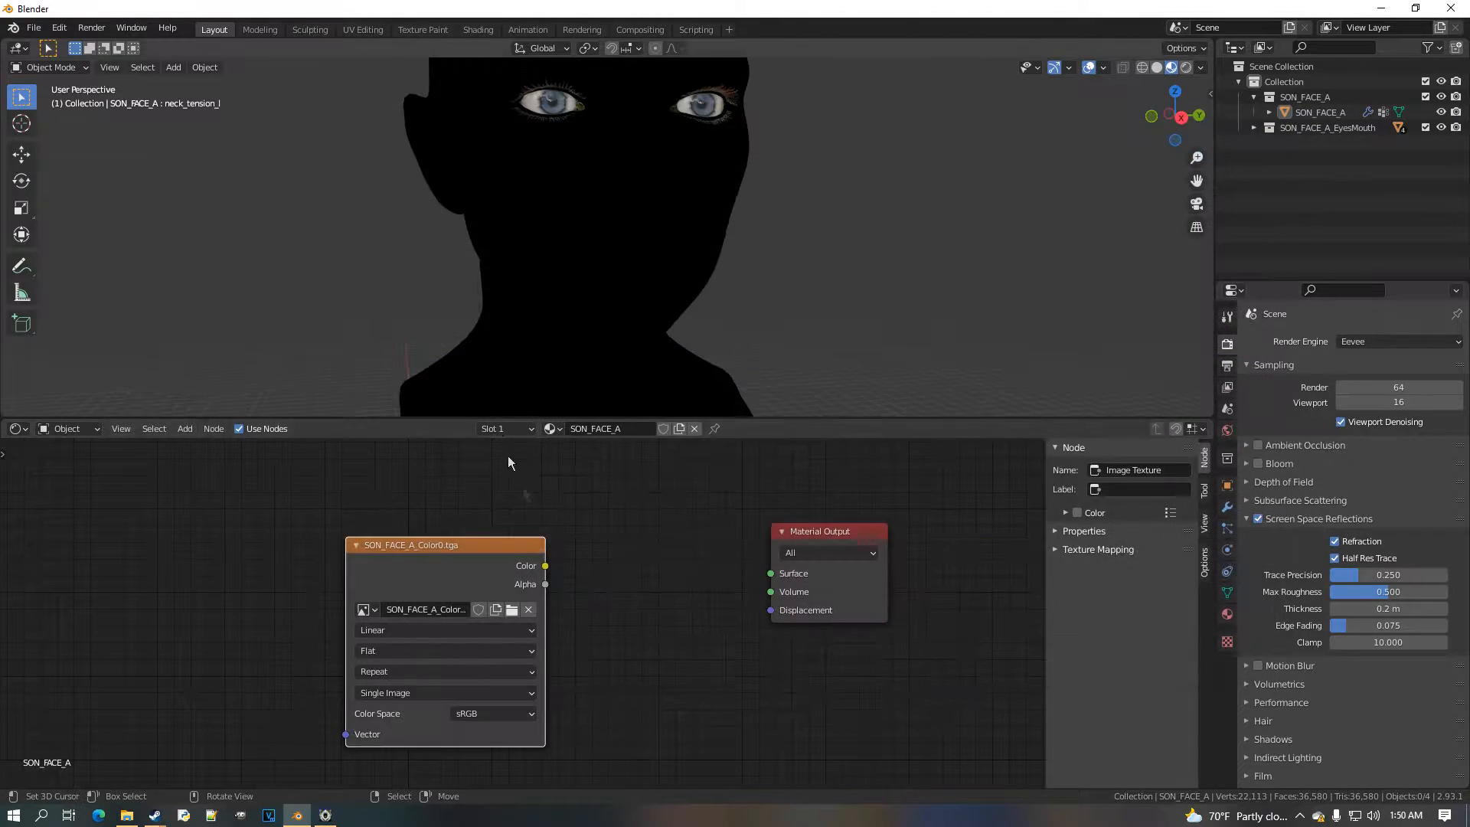
Connect the colour texture's Color output to the Material Output's Surface, and collapse and reposition the texture node
{"action": "middle_click_drag", "start_coordinate": [525, 543], "coordinate": [470, 548]}
{"action": "mouse_move", "coordinate": [427, 579]}
{"action": "left_mouse_down"}
{"action": "mouse_move", "coordinate": [264, 563]}
{"action": "mouse_move", "coordinate": [712, 577]}
{"action": "left_mouse_up"}
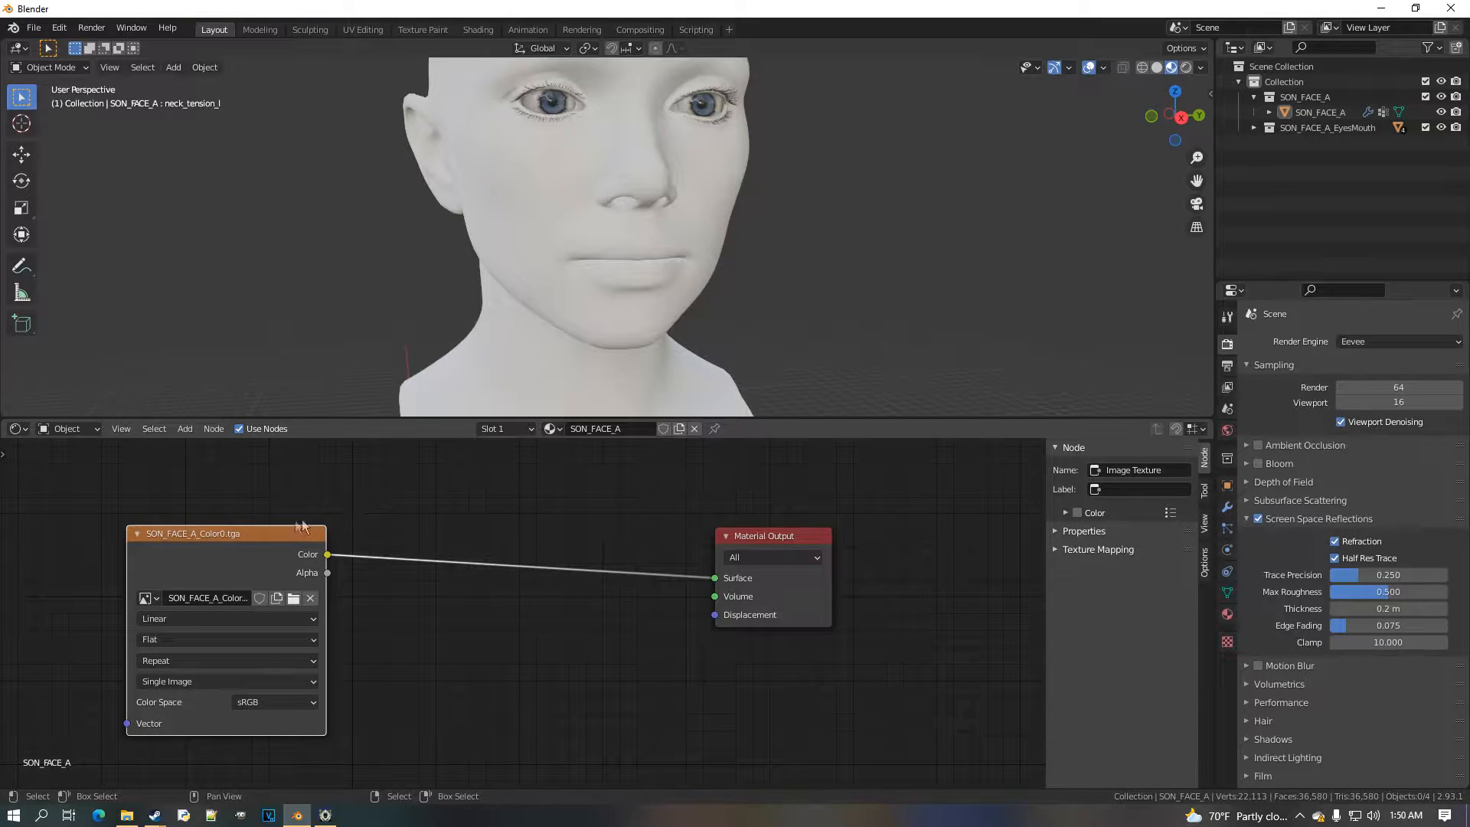
{"action": "left_click", "coordinate": [139, 535]}
{"action": "left_click_drag", "start_coordinate": [185, 542], "coordinate": [158, 529]}
{"action": "key", "text": "shift+a"}
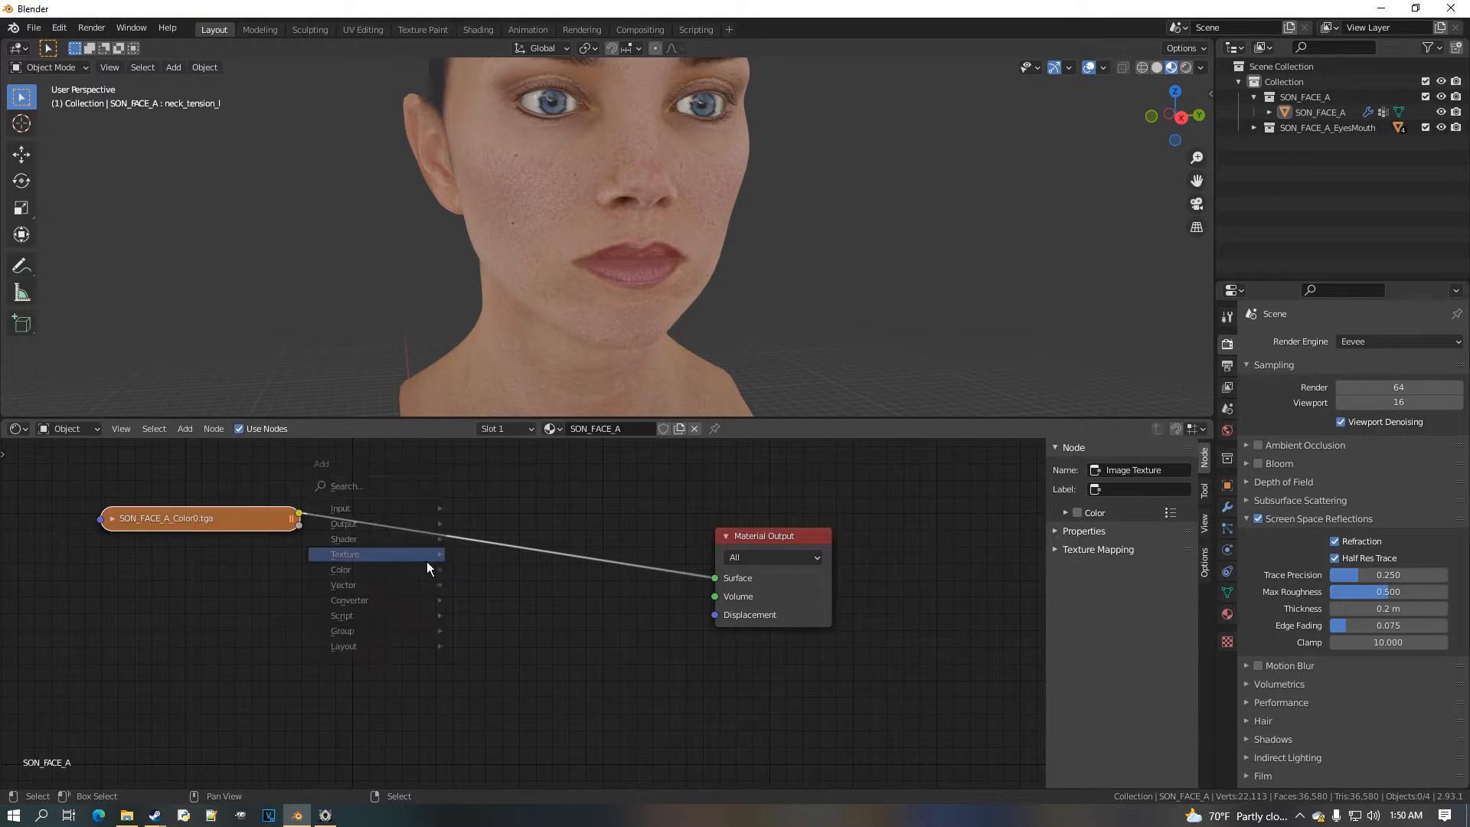
{"action": "key", "text": "Escape"}
{"action": "key", "text": "shift+a"}
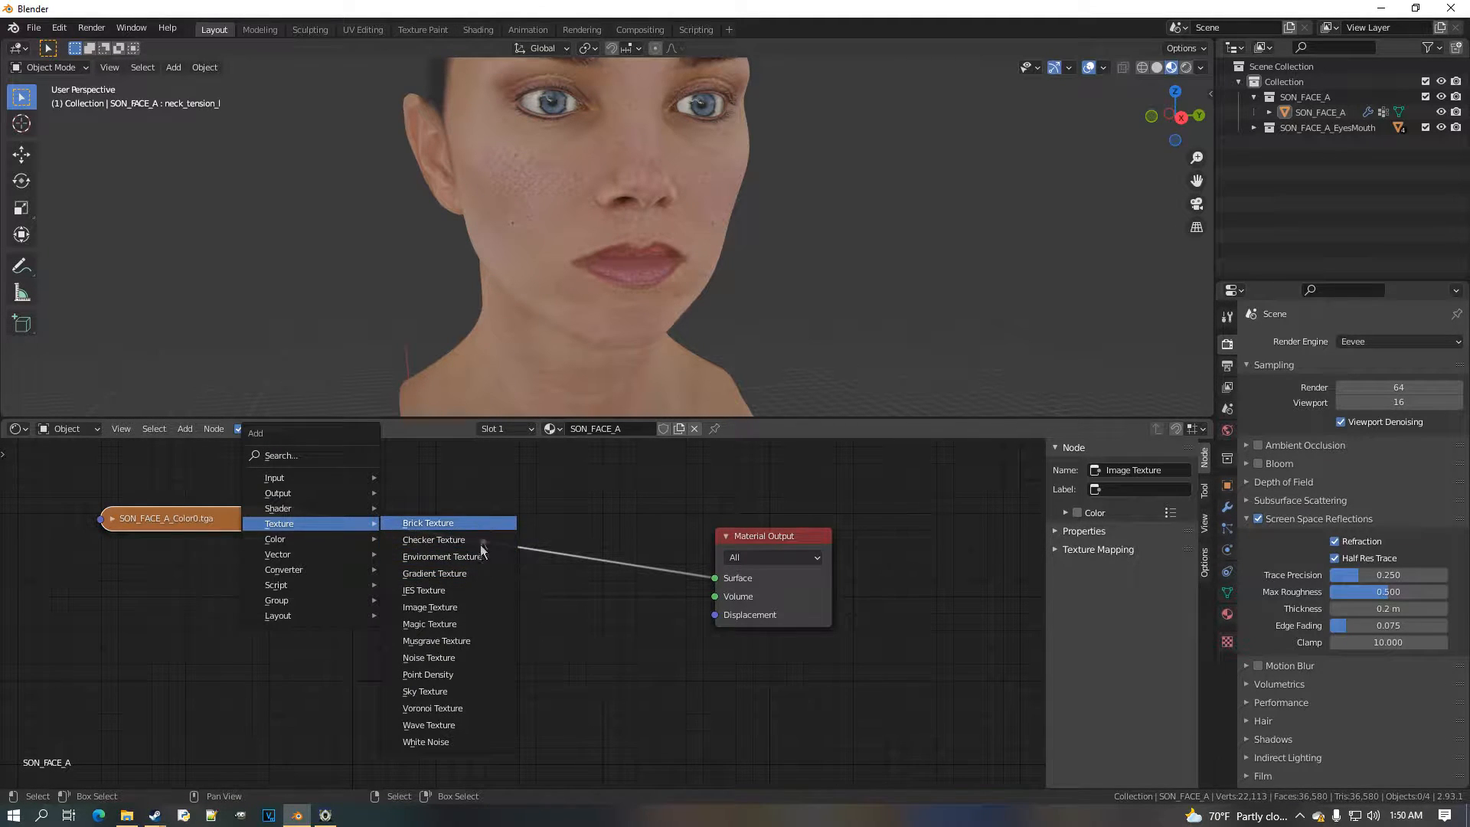
{"action": "left_click", "coordinate": [482, 607]}
{"action": "key", "text": "Escape"}
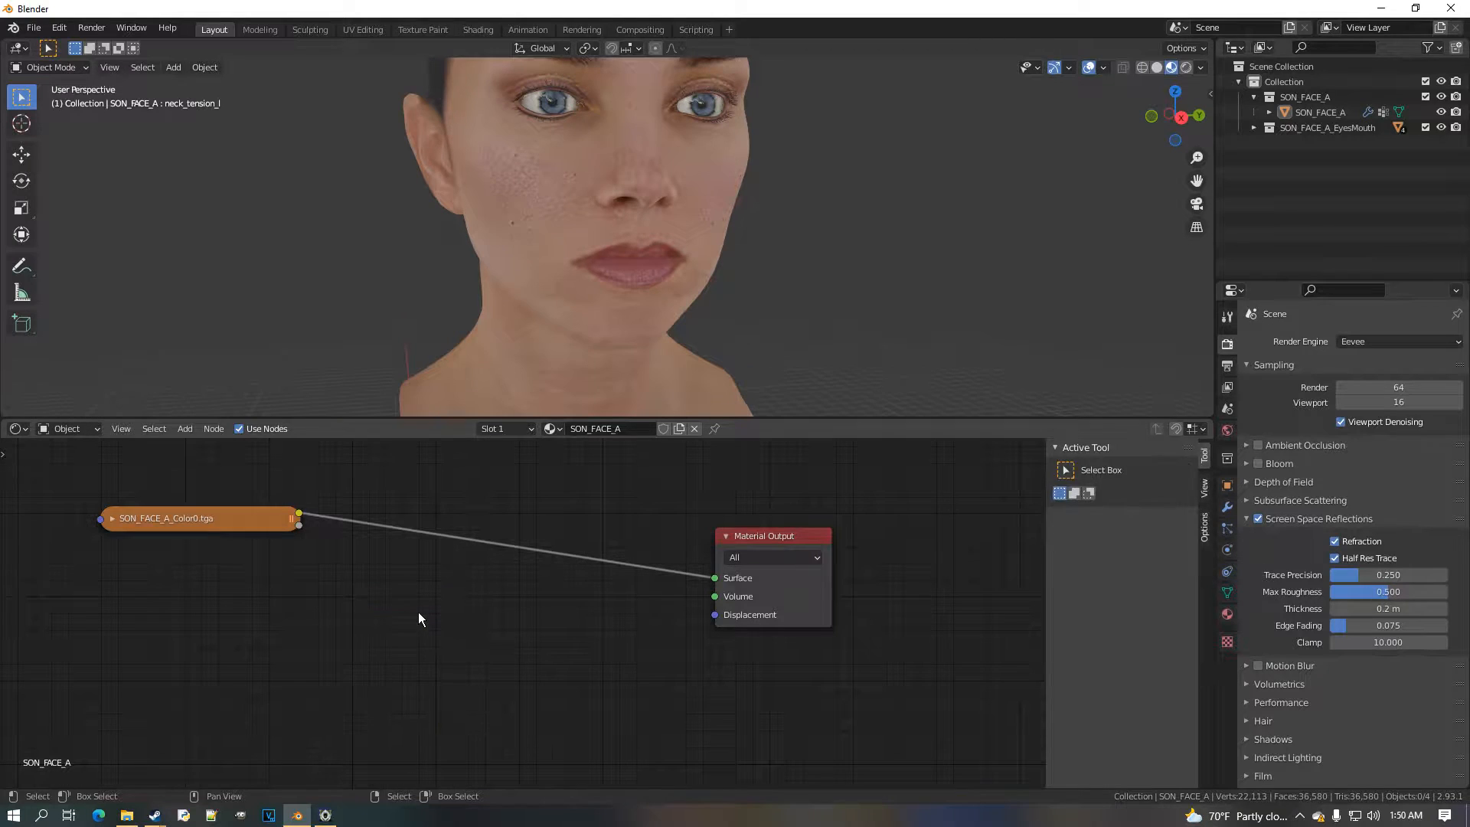
Add a second Image Texture node directly below the collapsed SON_FACE_A_Color0.tga node
{"action": "key", "text": "shift+a"}
{"action": "mouse_move", "coordinate": [418, 613]}
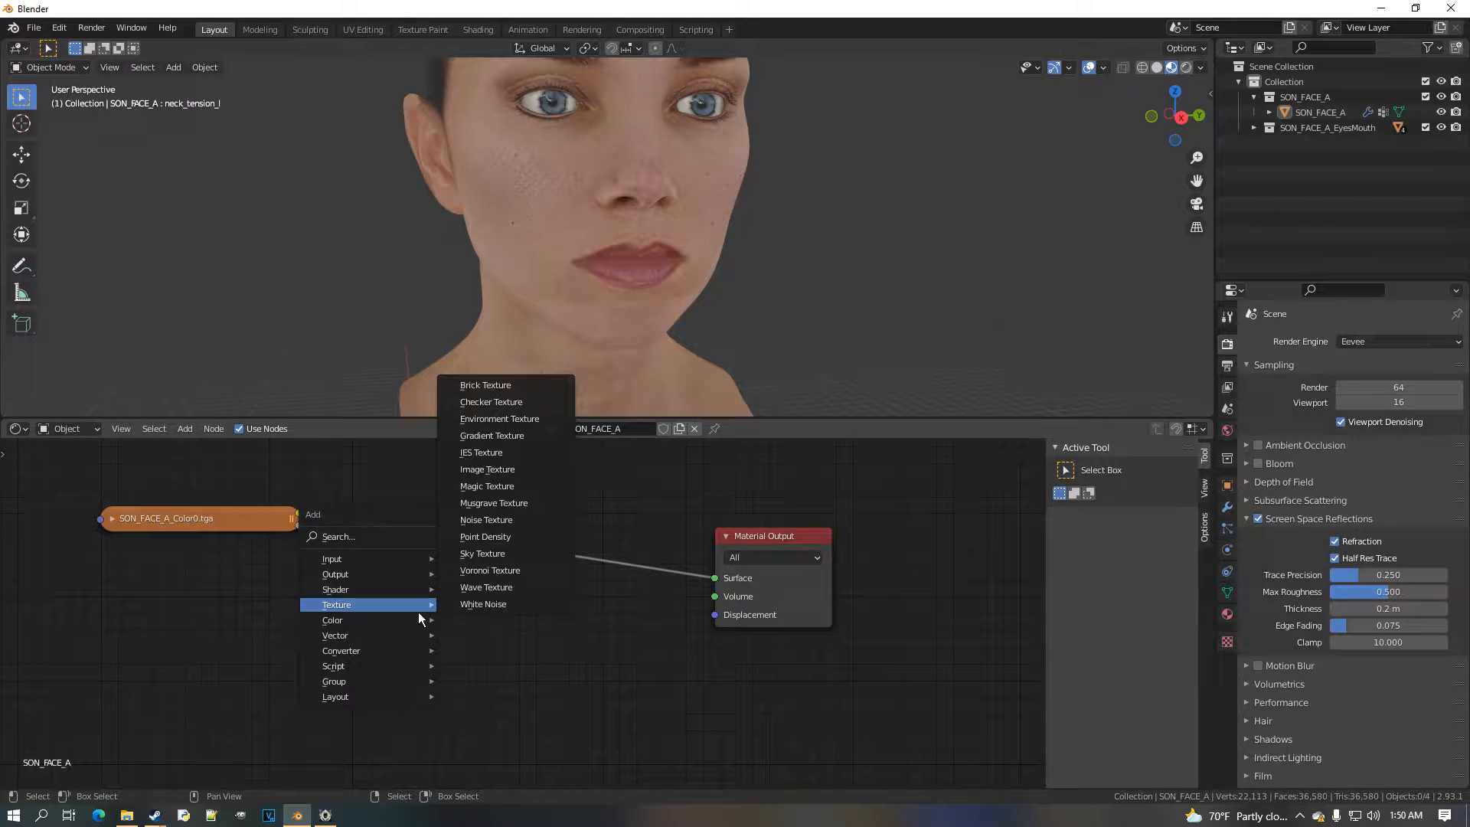
{"action": "left_click", "coordinate": [505, 469]}
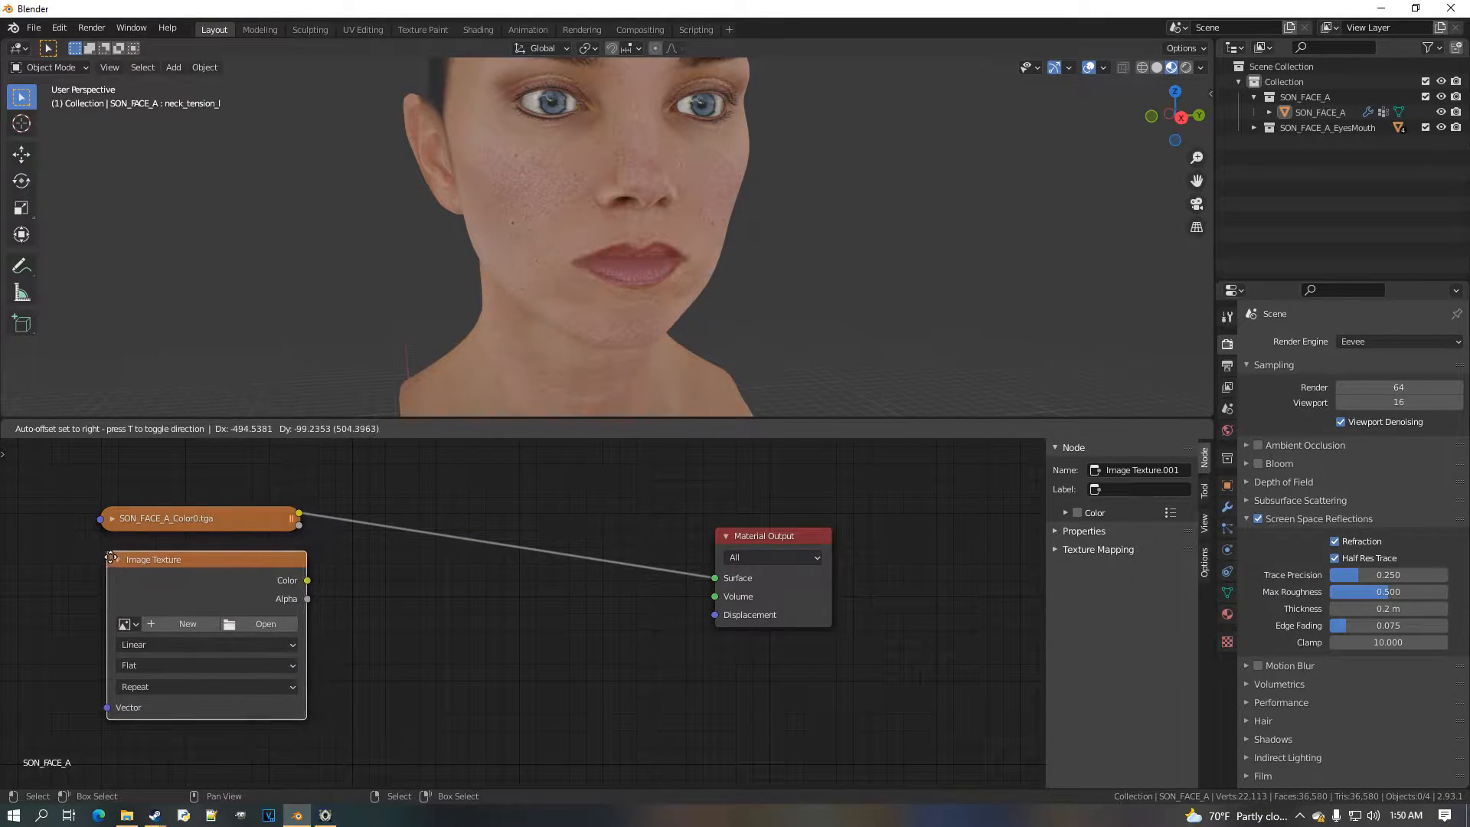
{"action": "left_click", "coordinate": [244, 593]}
{"action": "scroll", "coordinate": [244, 597], "scroll_direction": "up", "scroll_amount": 1}
{"action": "scroll", "coordinate": [260, 581], "scroll_direction": "up", "scroll_amount": 1}
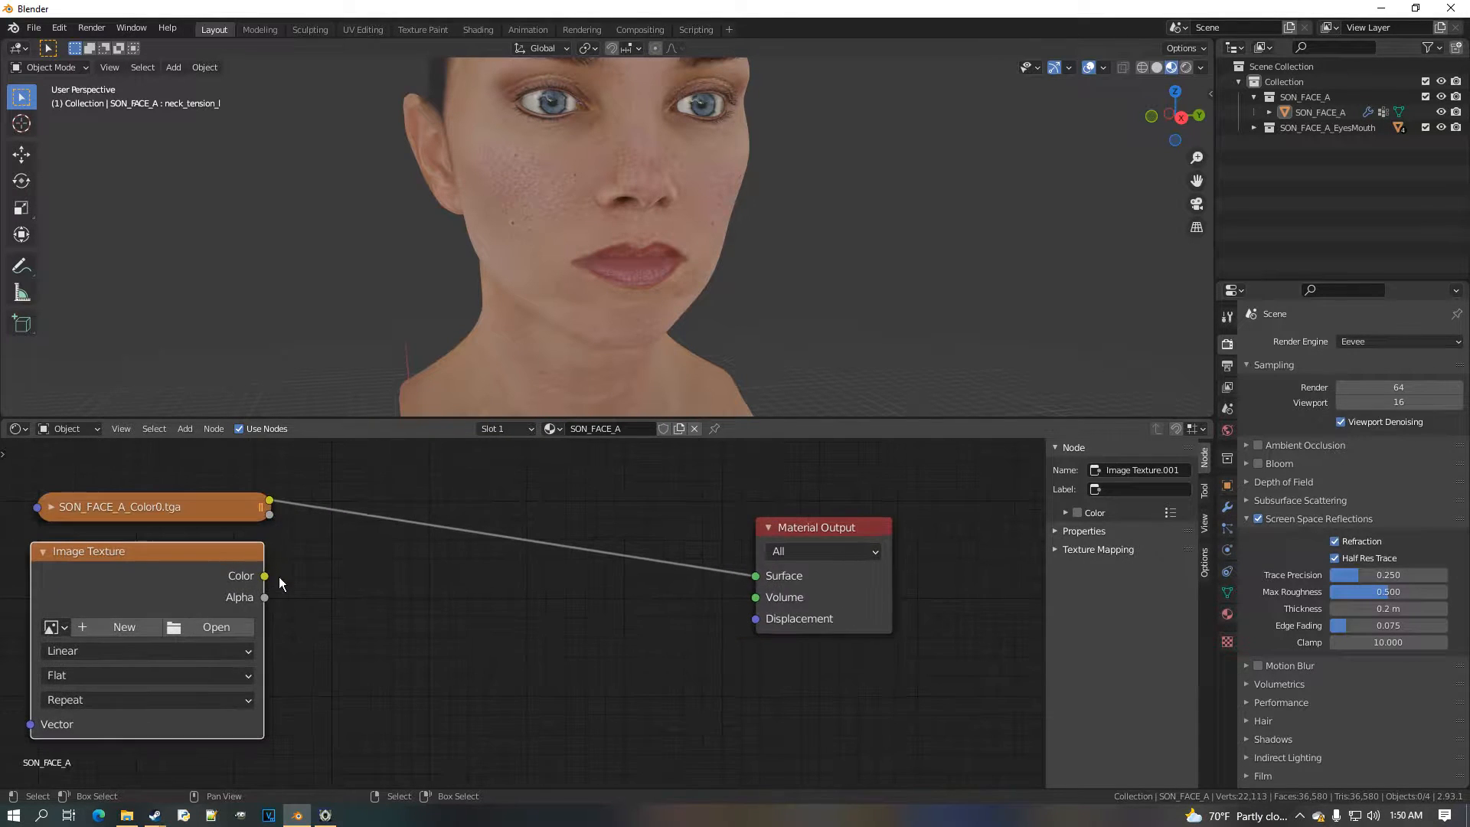
Load SON_FACE_A_30hz_CompExp1_Color0.tga from the SON_FACE folder into the second texture node and collapse the node
{"action": "left_click", "coordinate": [222, 626]}
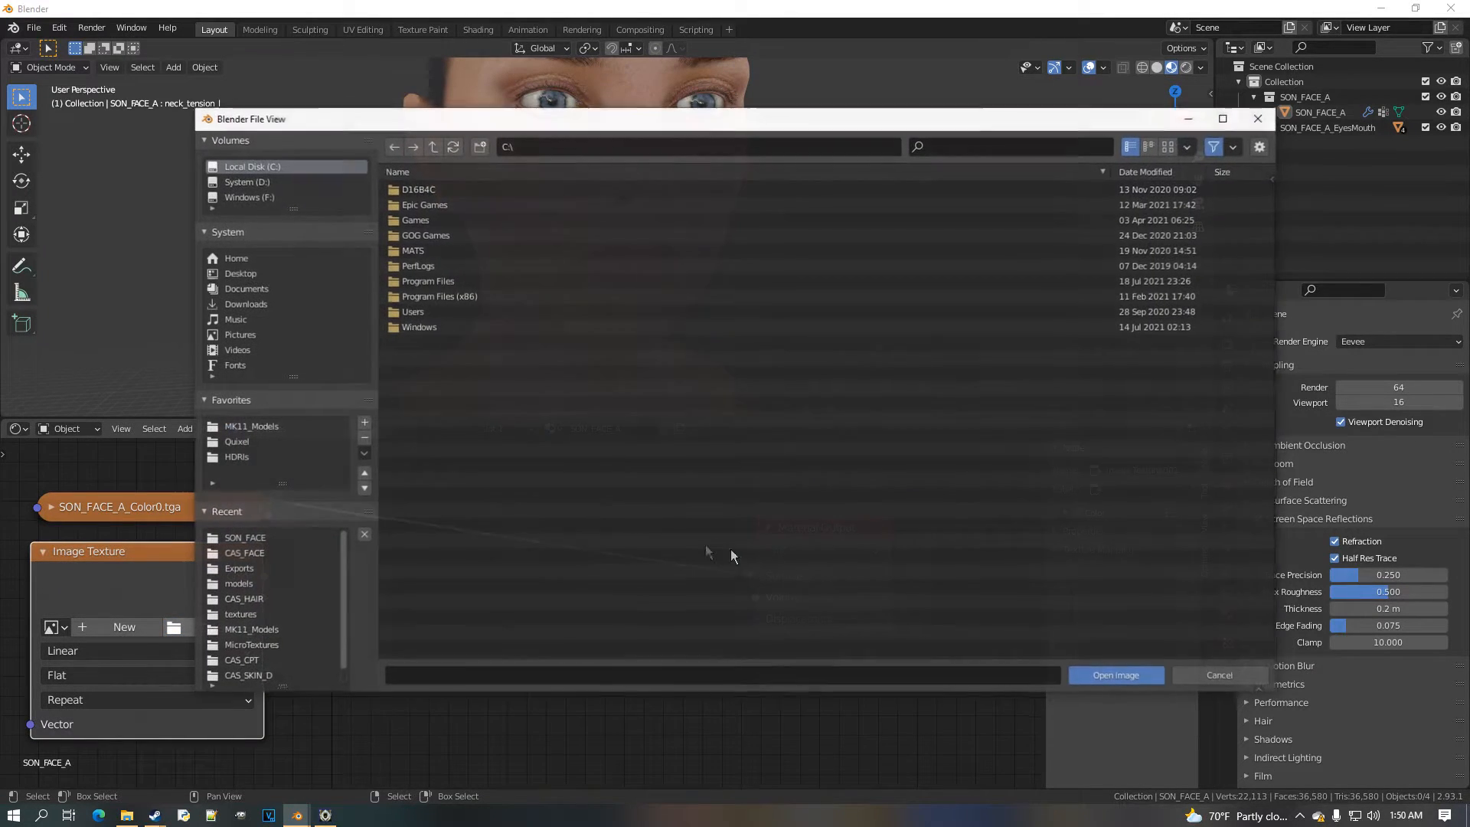
{"action": "left_click", "coordinate": [264, 540]}
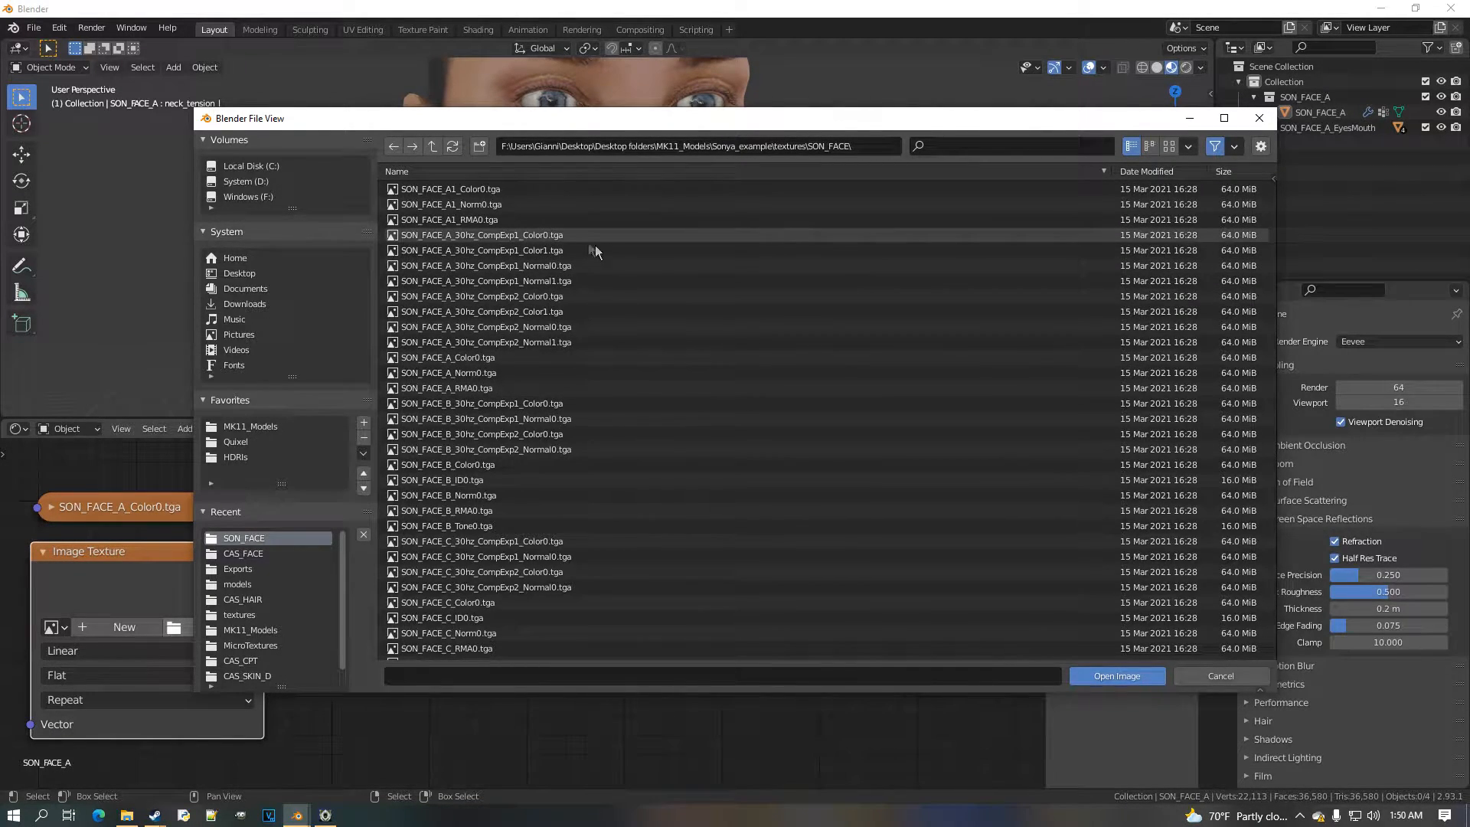
{"action": "double_click", "coordinate": [564, 243]}
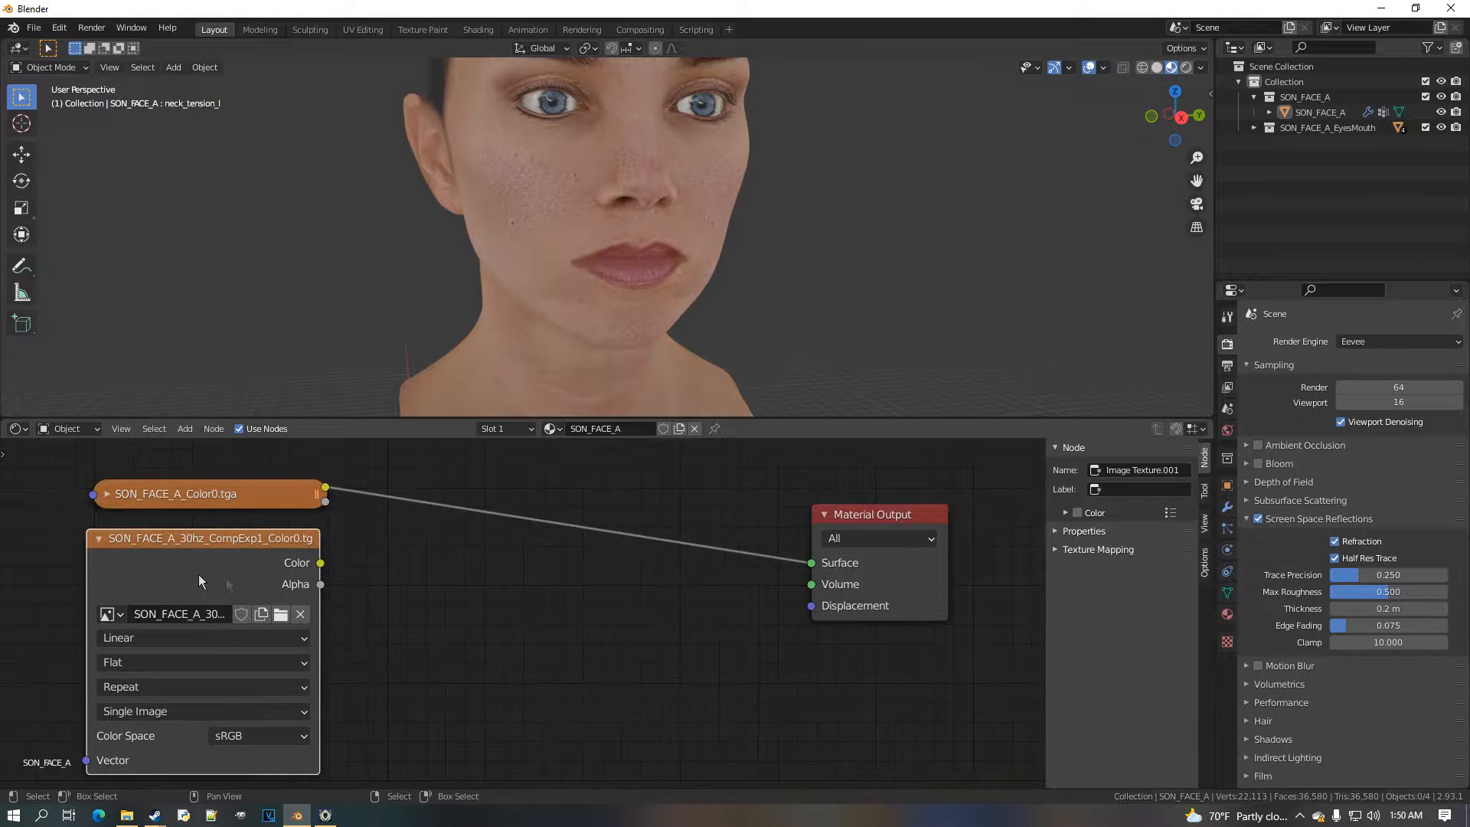
{"action": "left_click", "coordinate": [113, 538]}
Insert a MixRGB node on the link between the SON_FACE_A_Color0.tga texture and the Material Output
{"action": "key", "text": "shift+a"}
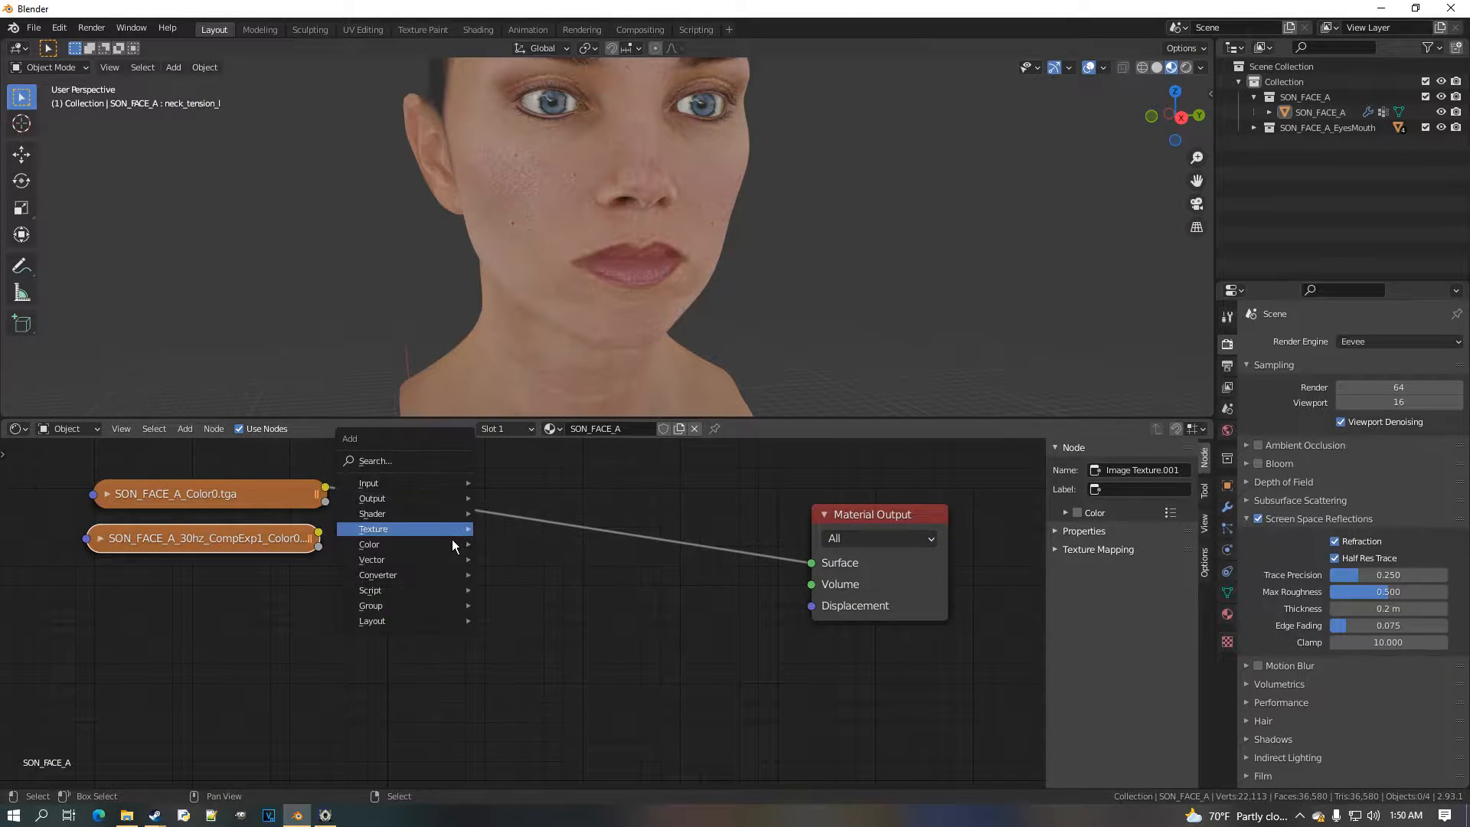
{"action": "mouse_move", "coordinate": [433, 550]}
{"action": "left_click", "coordinate": [558, 628]}
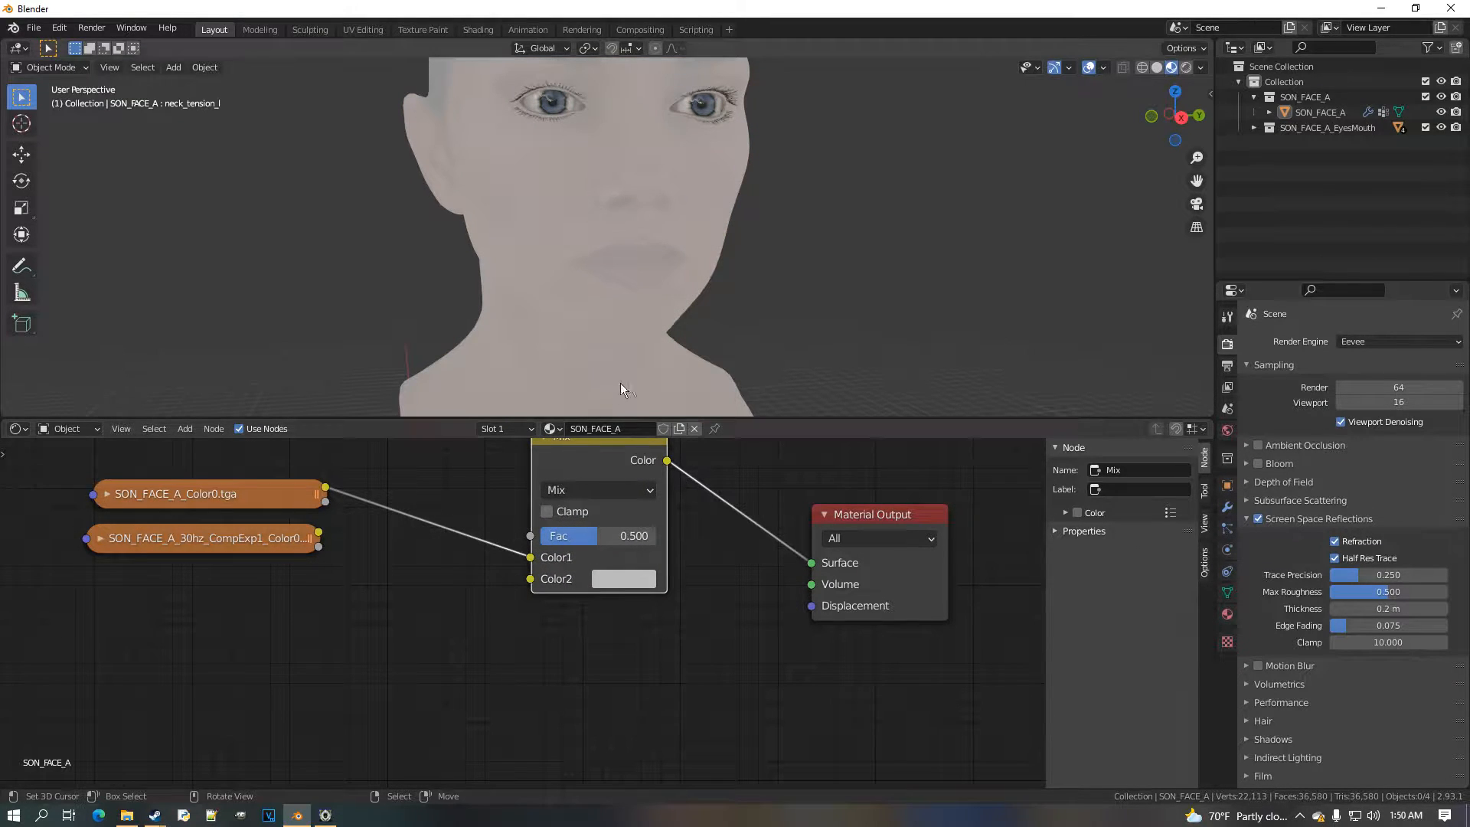
Enlarge the 3D viewport, connect the CompExp1 texture's colour to the Mix node's Color2 and set Fac to 1.000
{"action": "mouse_move", "coordinate": [755, 384]}
{"action": "middle_mouse_down"}
{"action": "mouse_move", "coordinate": [703, 319]}
{"action": "mouse_move", "coordinate": [754, 412]}
{"action": "middle_mouse_up"}
{"action": "left_click_drag", "start_coordinate": [754, 418], "coordinate": [754, 489]}
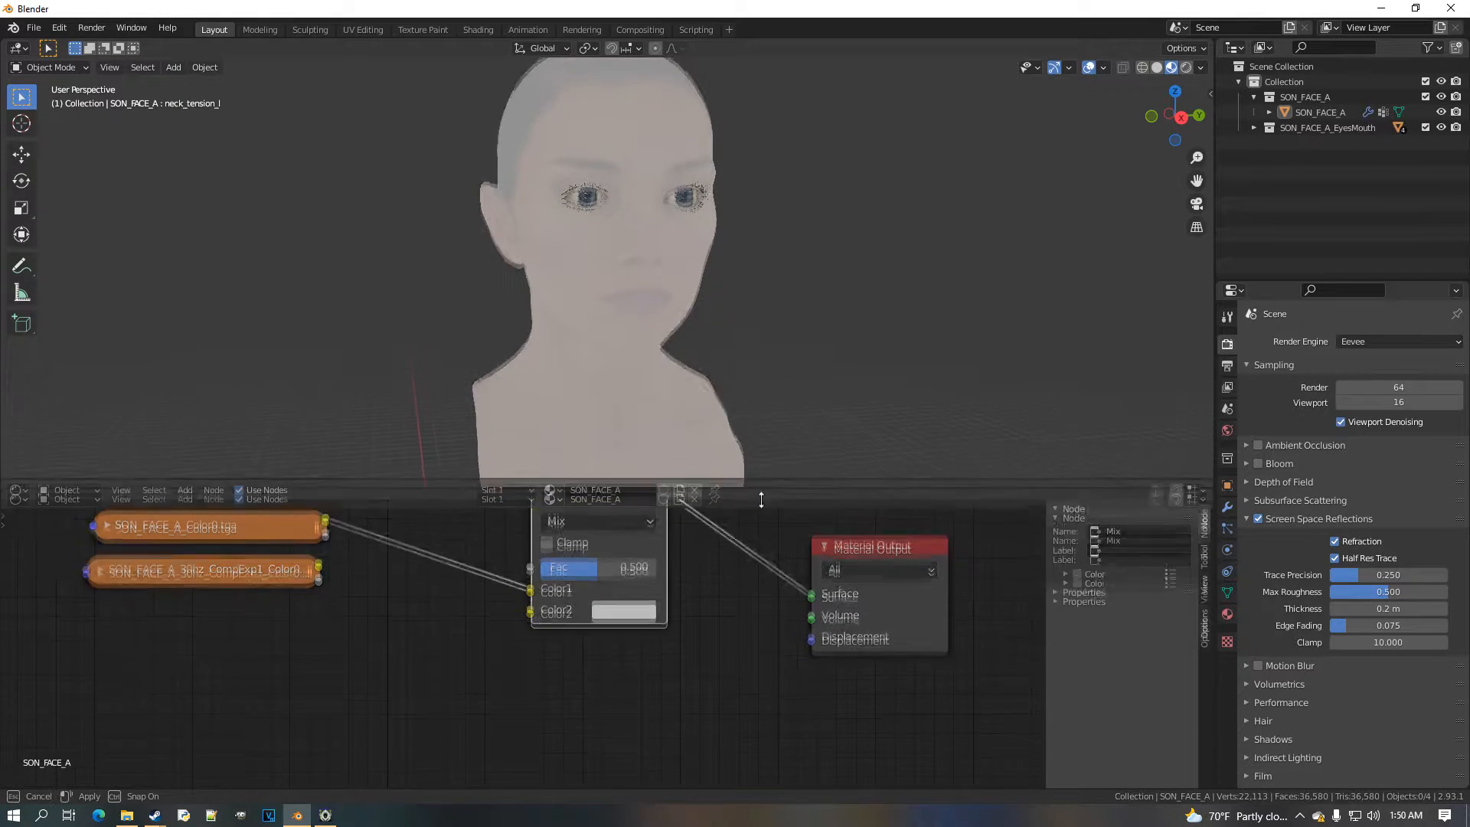
{"action": "mouse_move", "coordinate": [330, 572]}
{"action": "left_mouse_down"}
{"action": "mouse_move", "coordinate": [482, 576]}
{"action": "mouse_move", "coordinate": [536, 615]}
{"action": "mouse_move", "coordinate": [574, 574]}
{"action": "mouse_move", "coordinate": [652, 571]}
{"action": "left_mouse_up"}
{"action": "middle_click_drag", "start_coordinate": [583, 358], "coordinate": [654, 343]}
Switch the node editor to the Image Editor, display SON_FACE_A_30hz_CompExp1_Color0.tga and enlarge the area to examine its wrinkle faces
{"action": "left_click", "coordinate": [19, 499]}
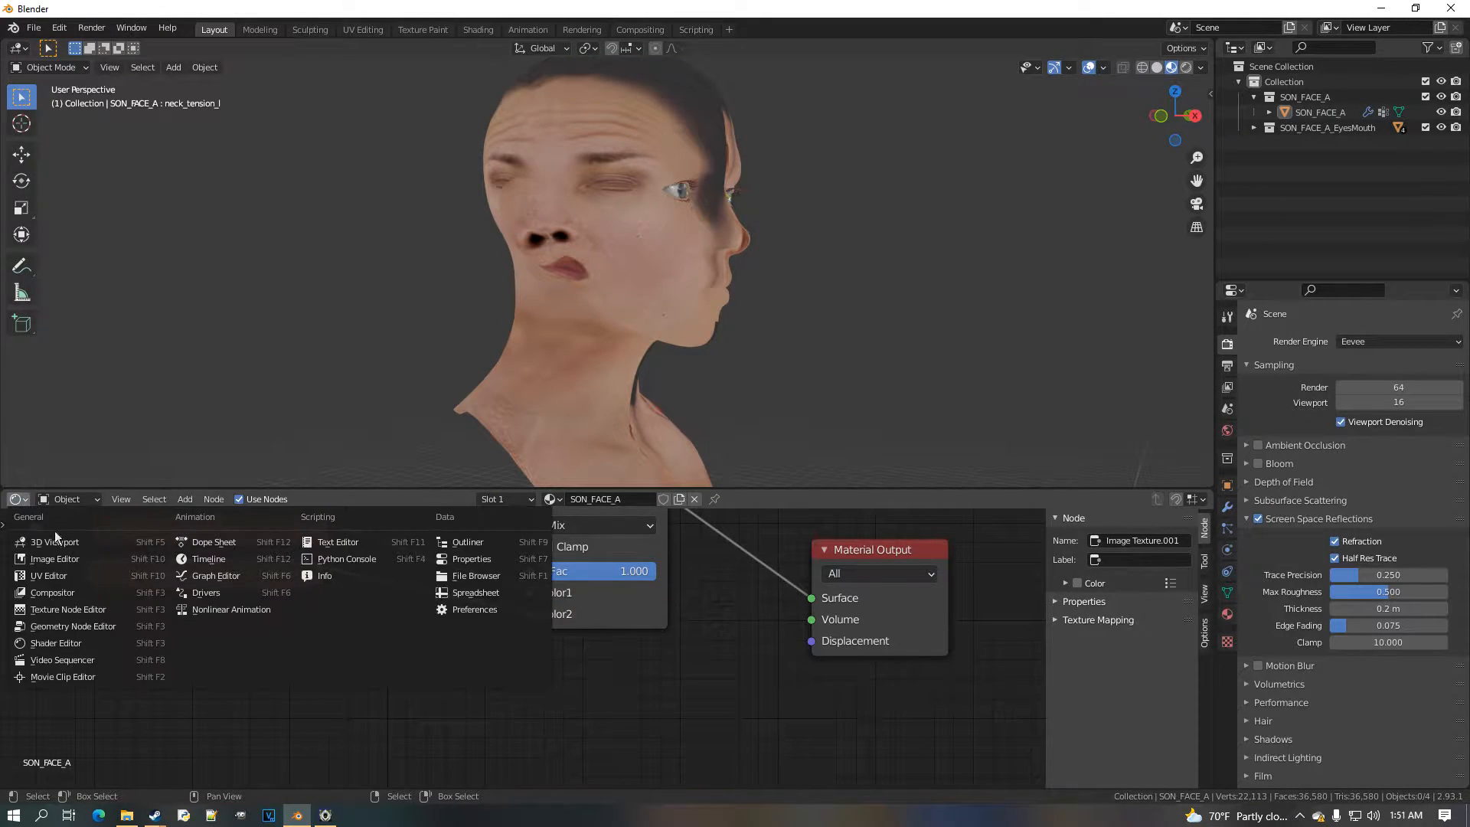
{"action": "left_click", "coordinate": [92, 548]}
{"action": "left_click", "coordinate": [543, 501]}
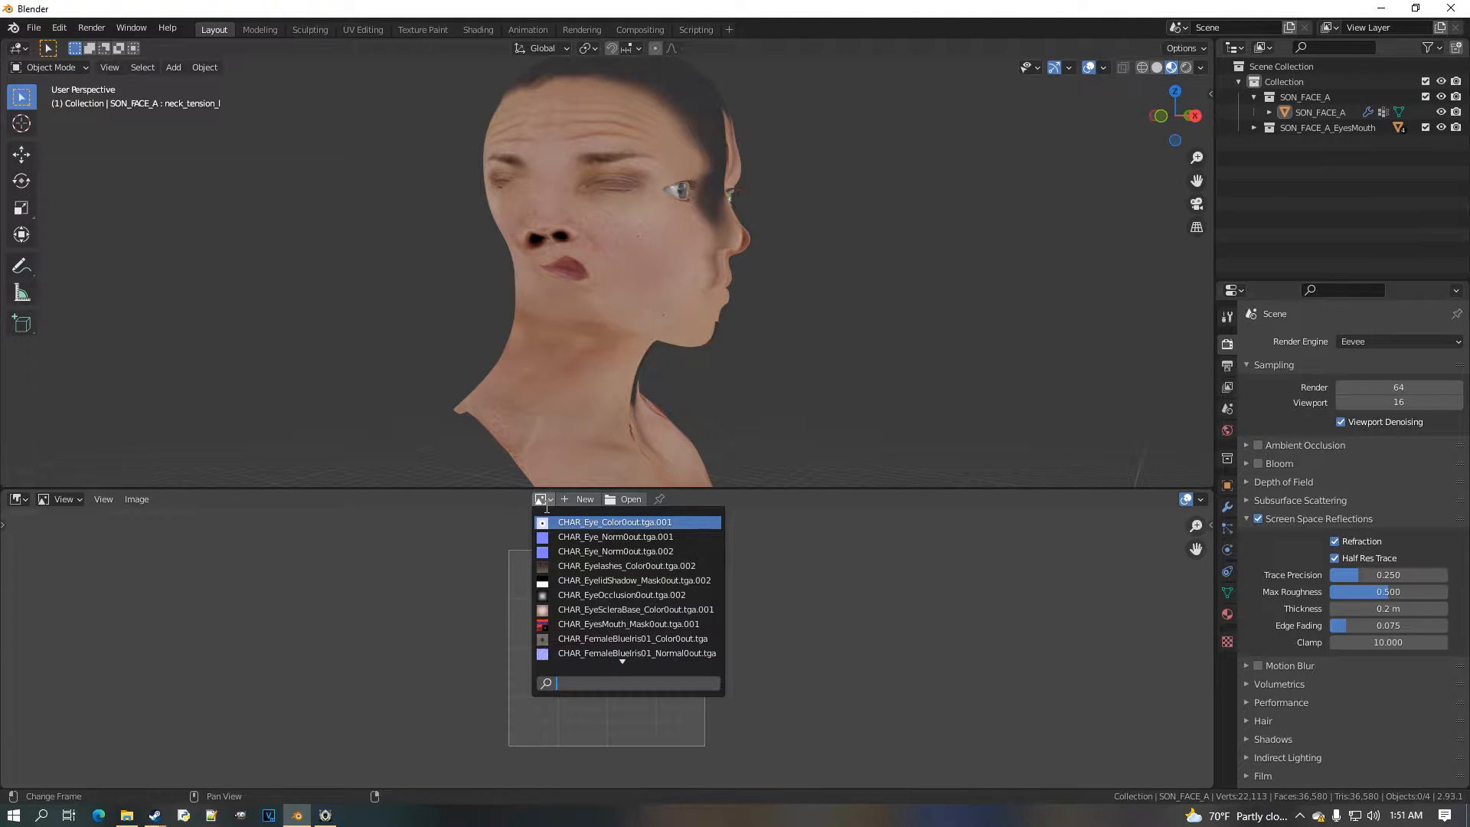
{"action": "type", "text": "face"}
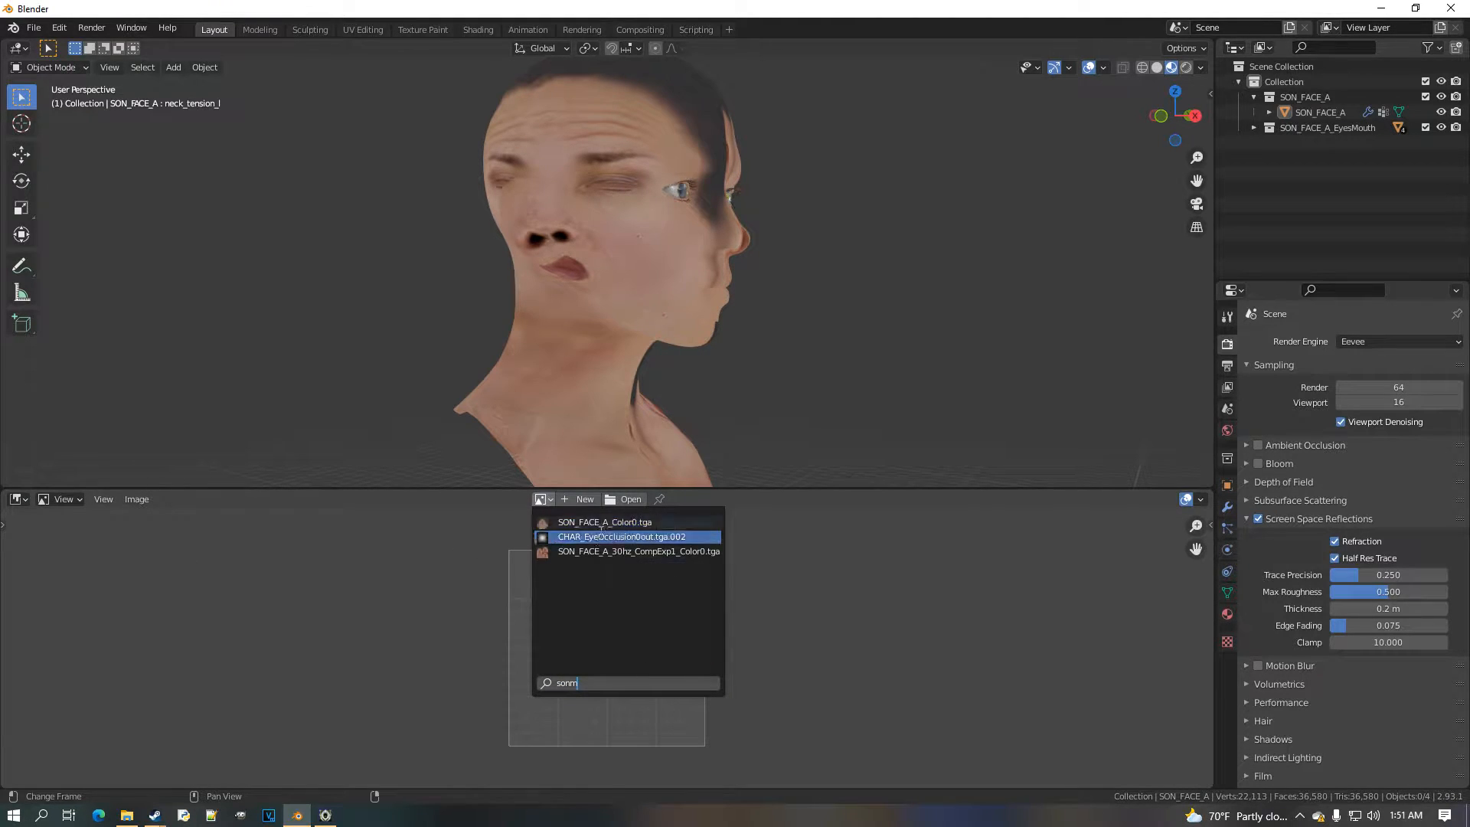
{"action": "left_click", "coordinate": [669, 559]}
{"action": "left_click_drag", "start_coordinate": [682, 489], "coordinate": [657, 320]}
{"action": "scroll", "coordinate": [664, 616], "scroll_direction": "down", "scroll_amount": 10}
{"action": "scroll", "coordinate": [563, 461], "scroll_direction": "up", "scroll_amount": 2}
{"action": "middle_click_drag", "start_coordinate": [563, 462], "coordinate": [569, 478]}
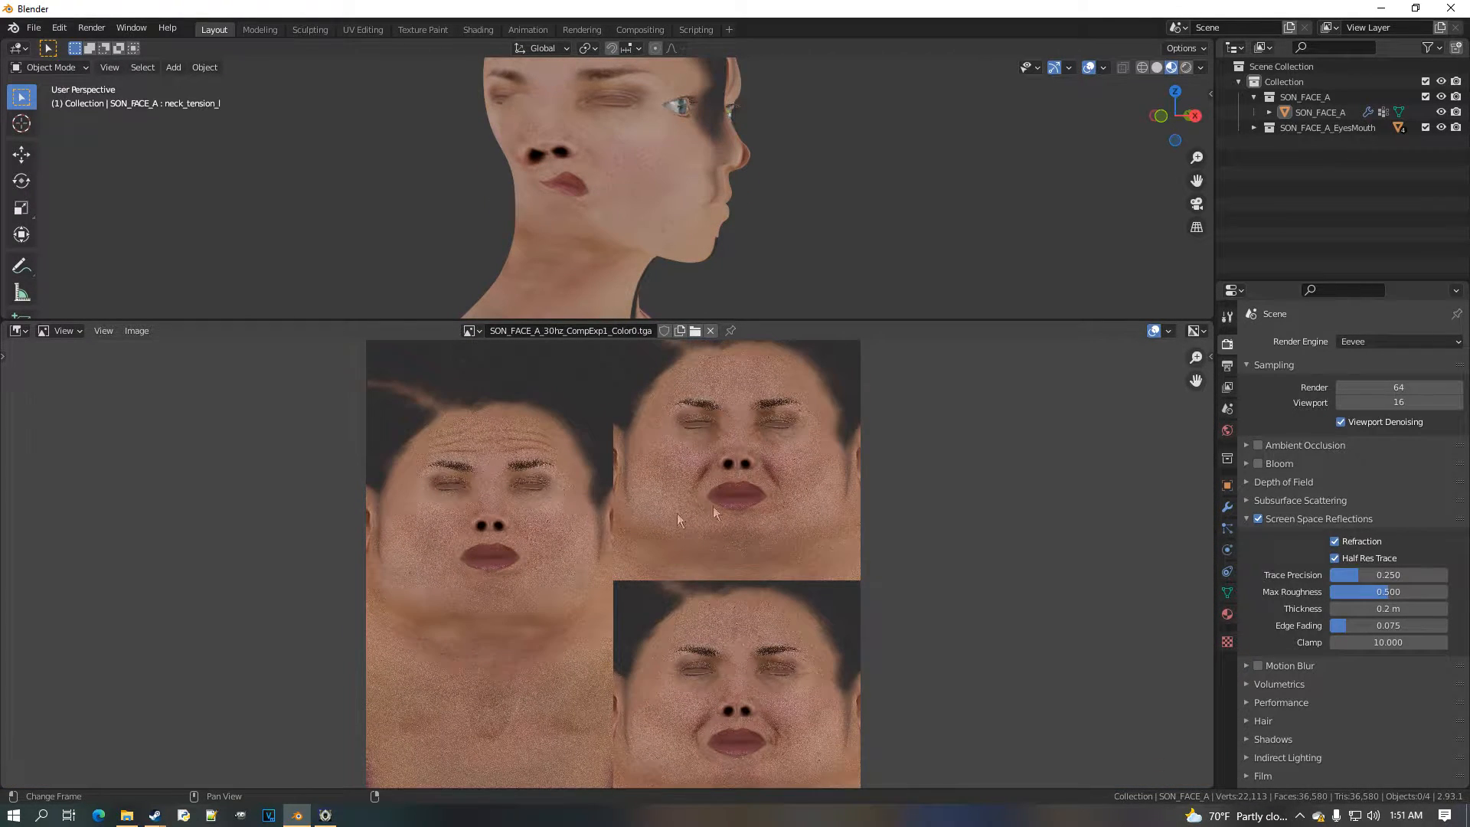
{"action": "scroll", "coordinate": [723, 512], "scroll_direction": "down", "scroll_amount": 1}
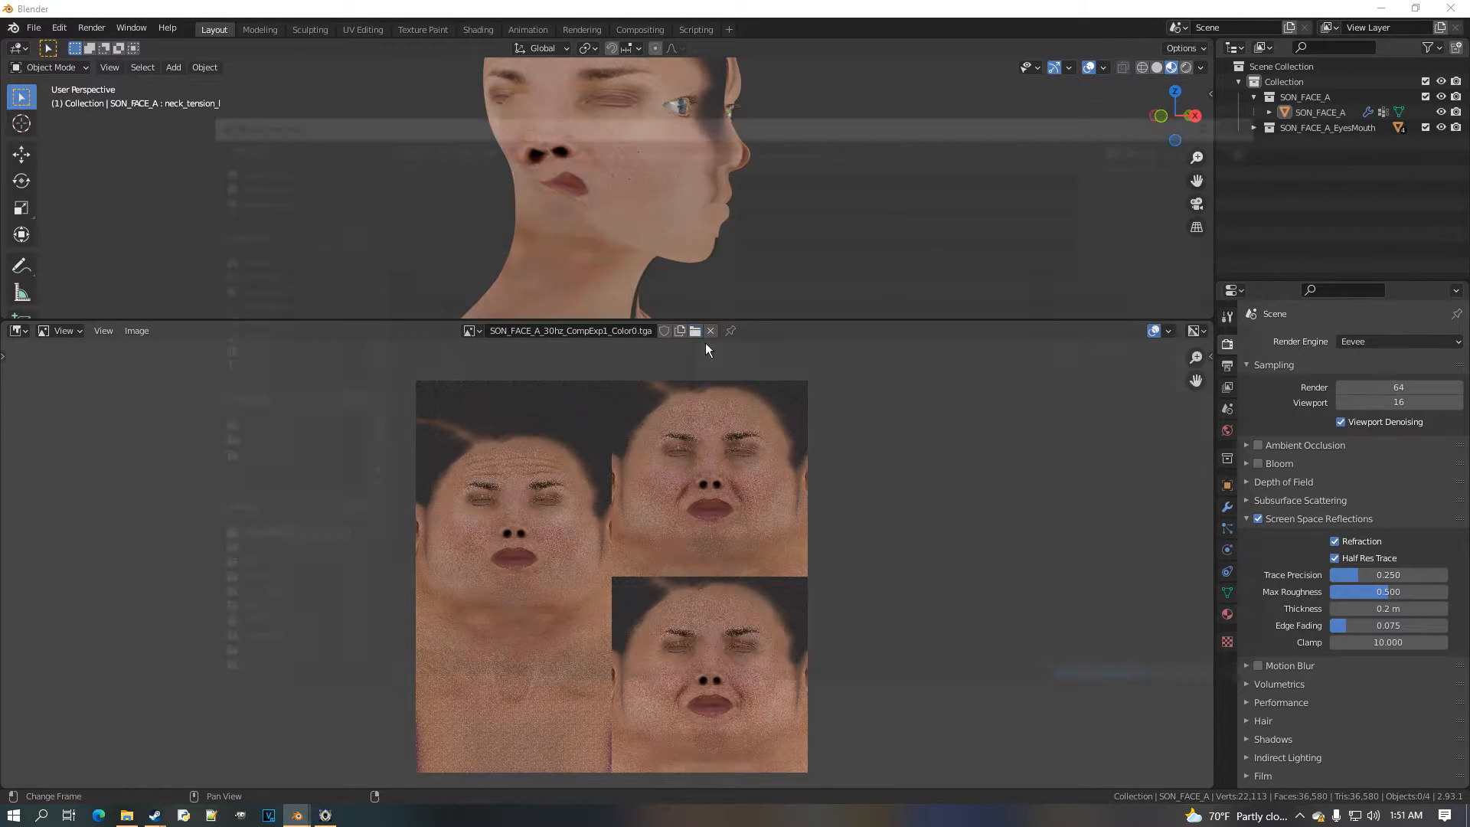
Open SON_FACE_B_30hz_CompExp2_Color0.tga in the Image Editor and examine the layout of its facial expressions
{"action": "left_click", "coordinate": [695, 330]}
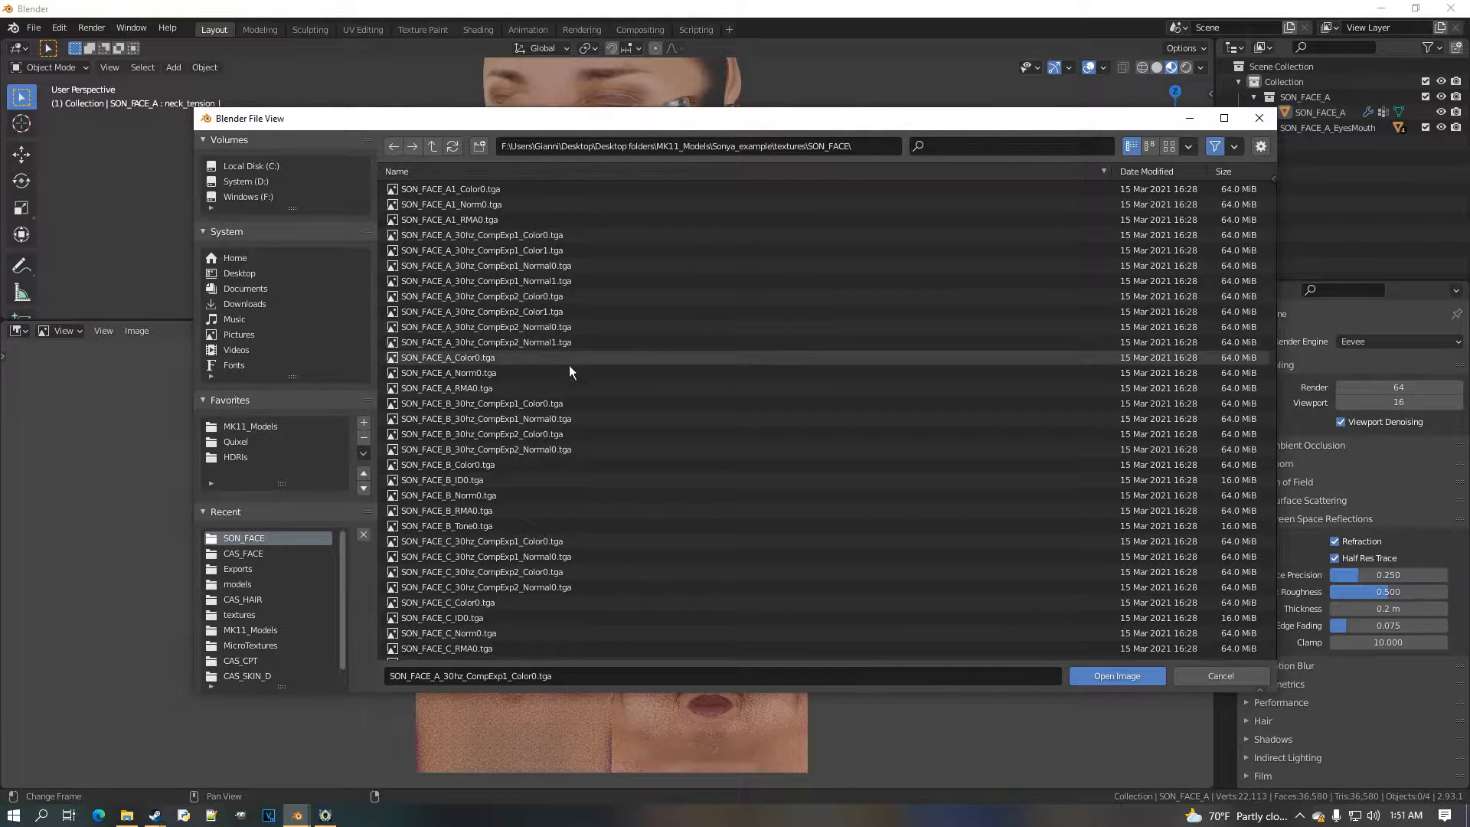
{"action": "double_click", "coordinate": [602, 435]}
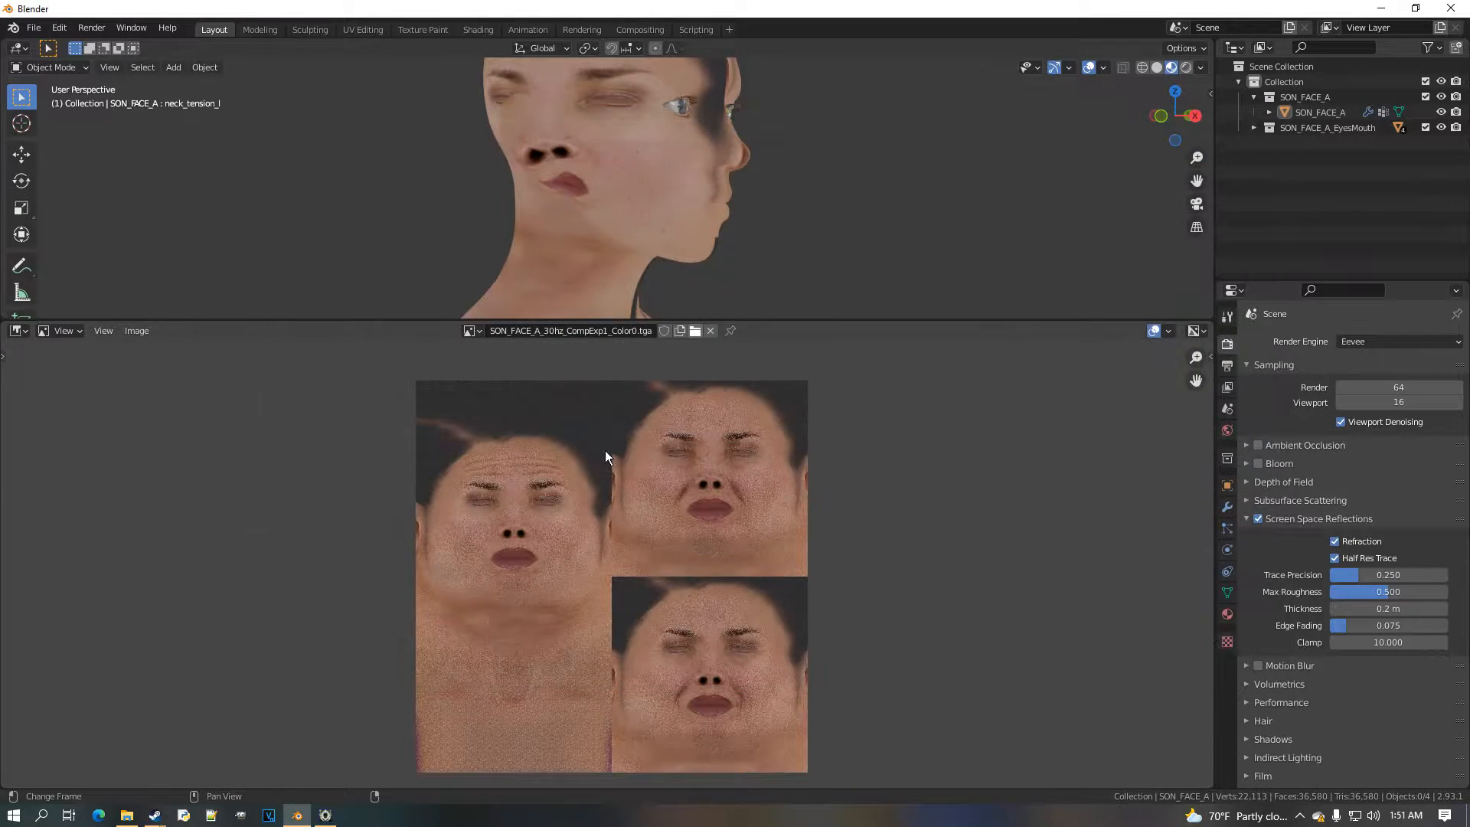
{"action": "scroll", "coordinate": [634, 507], "scroll_direction": "up", "scroll_amount": 3}
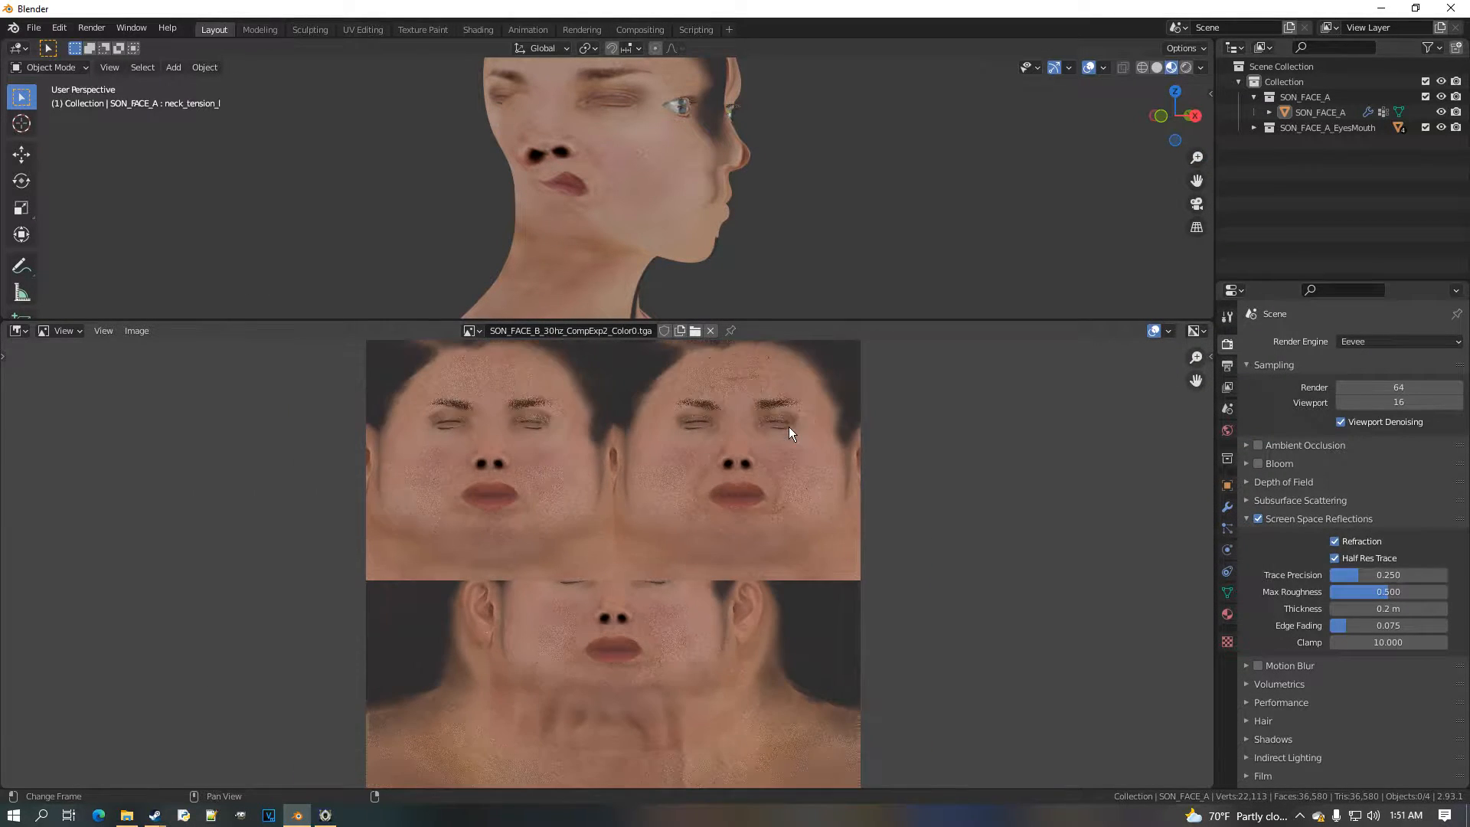
{"action": "scroll", "coordinate": [789, 425], "scroll_direction": "down", "scroll_amount": 2}
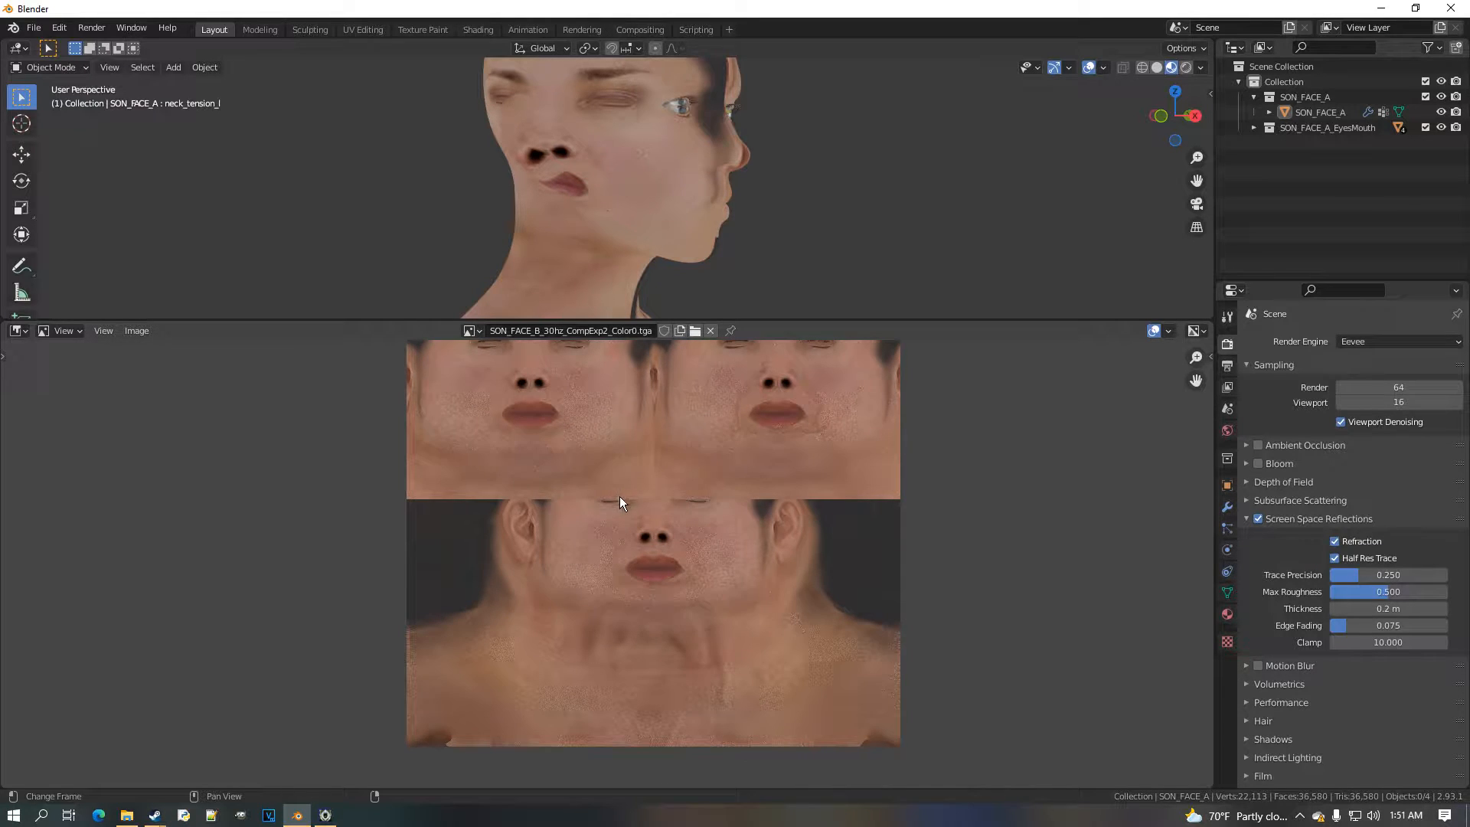
{"action": "middle_click_drag", "start_coordinate": [619, 496], "coordinate": [585, 585]}
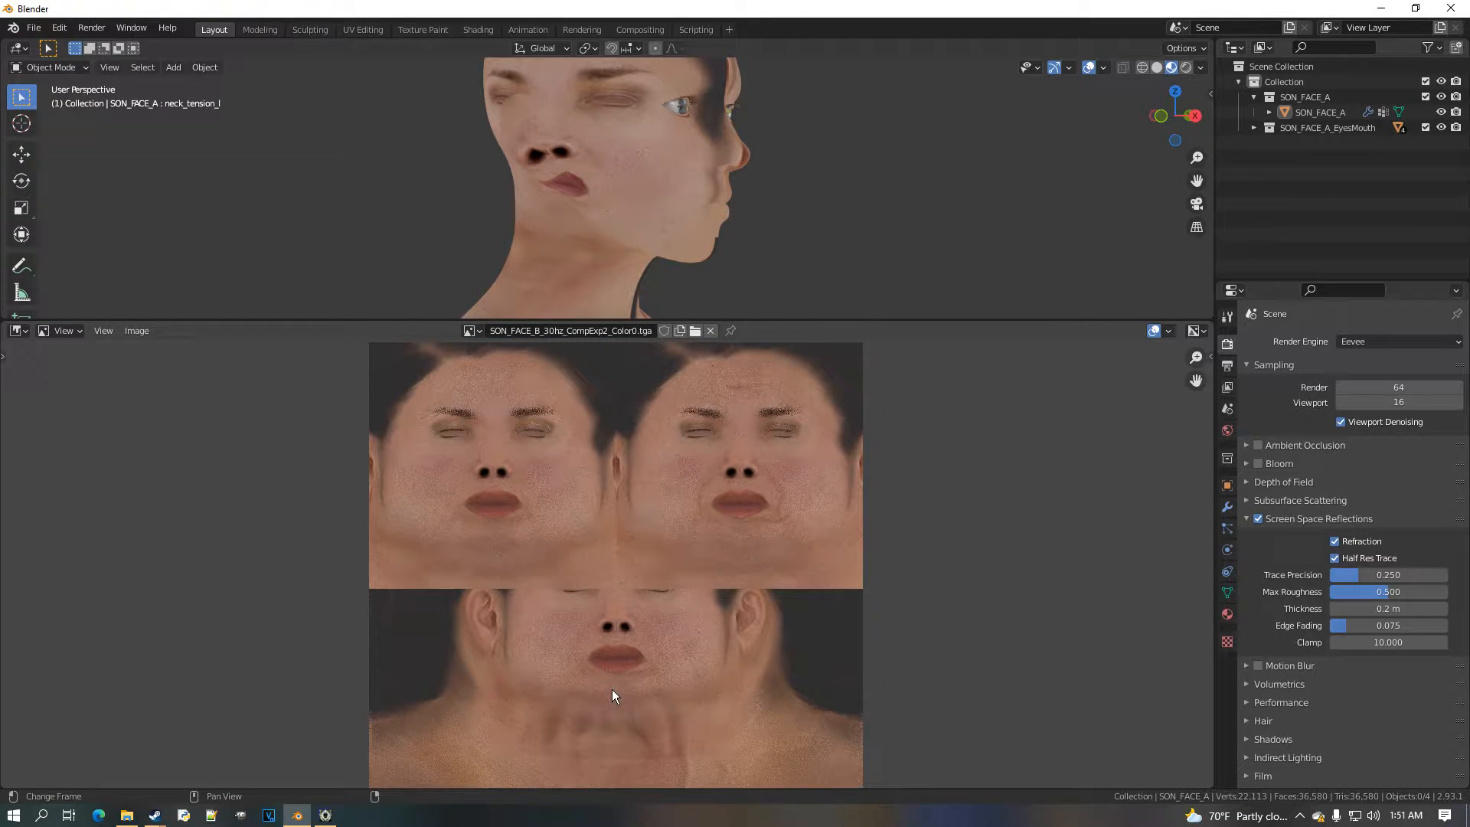
{"action": "scroll", "coordinate": [603, 549], "scroll_direction": "up", "scroll_amount": 1}
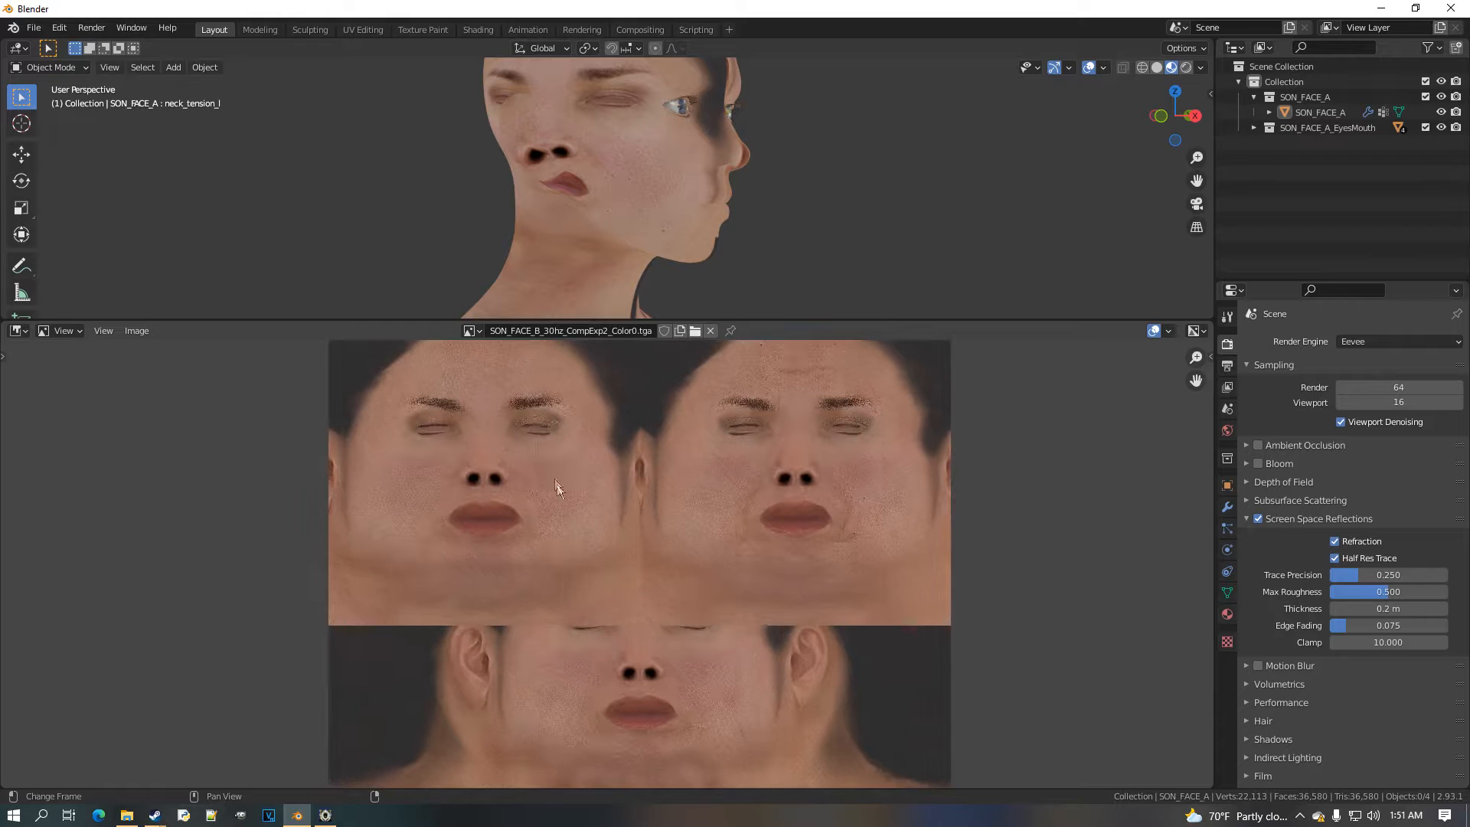
Display SON_FACE_A_30hz_CompExp1_Color0.tga again and examine how its wrinkle faces are arranged
{"action": "left_click", "coordinate": [472, 331]}
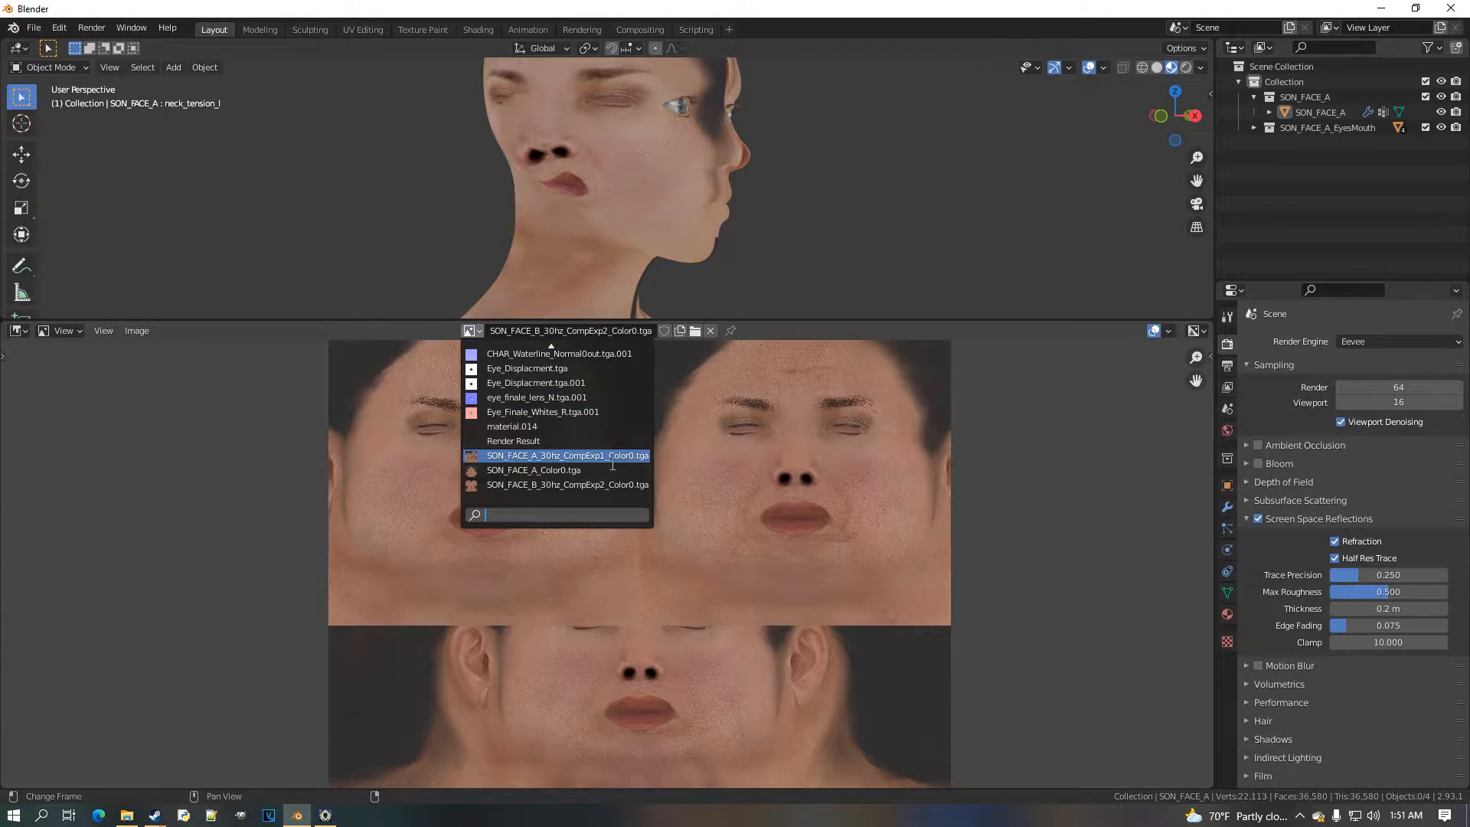
{"action": "left_click", "coordinate": [536, 452]}
{"action": "scroll", "coordinate": [639, 531], "scroll_direction": "down", "scroll_amount": 3}
{"action": "scroll", "coordinate": [639, 532], "scroll_direction": "up", "scroll_amount": 3}
{"action": "middle_click_drag", "start_coordinate": [639, 531], "coordinate": [609, 509]}
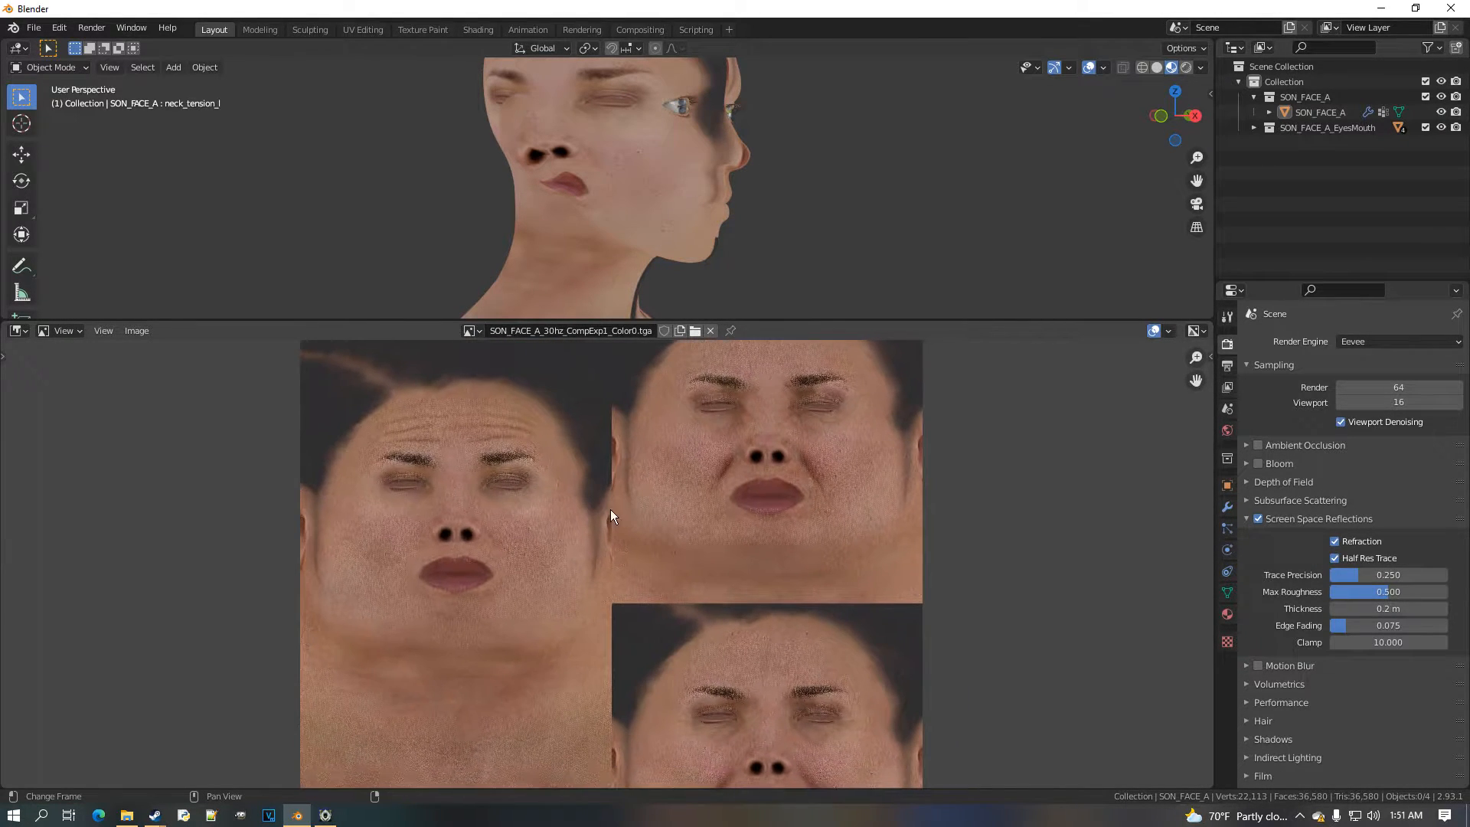
{"action": "middle_click_drag", "start_coordinate": [505, 569], "coordinate": [528, 515]}
{"action": "scroll", "coordinate": [510, 518], "scroll_direction": "down", "scroll_amount": 1}
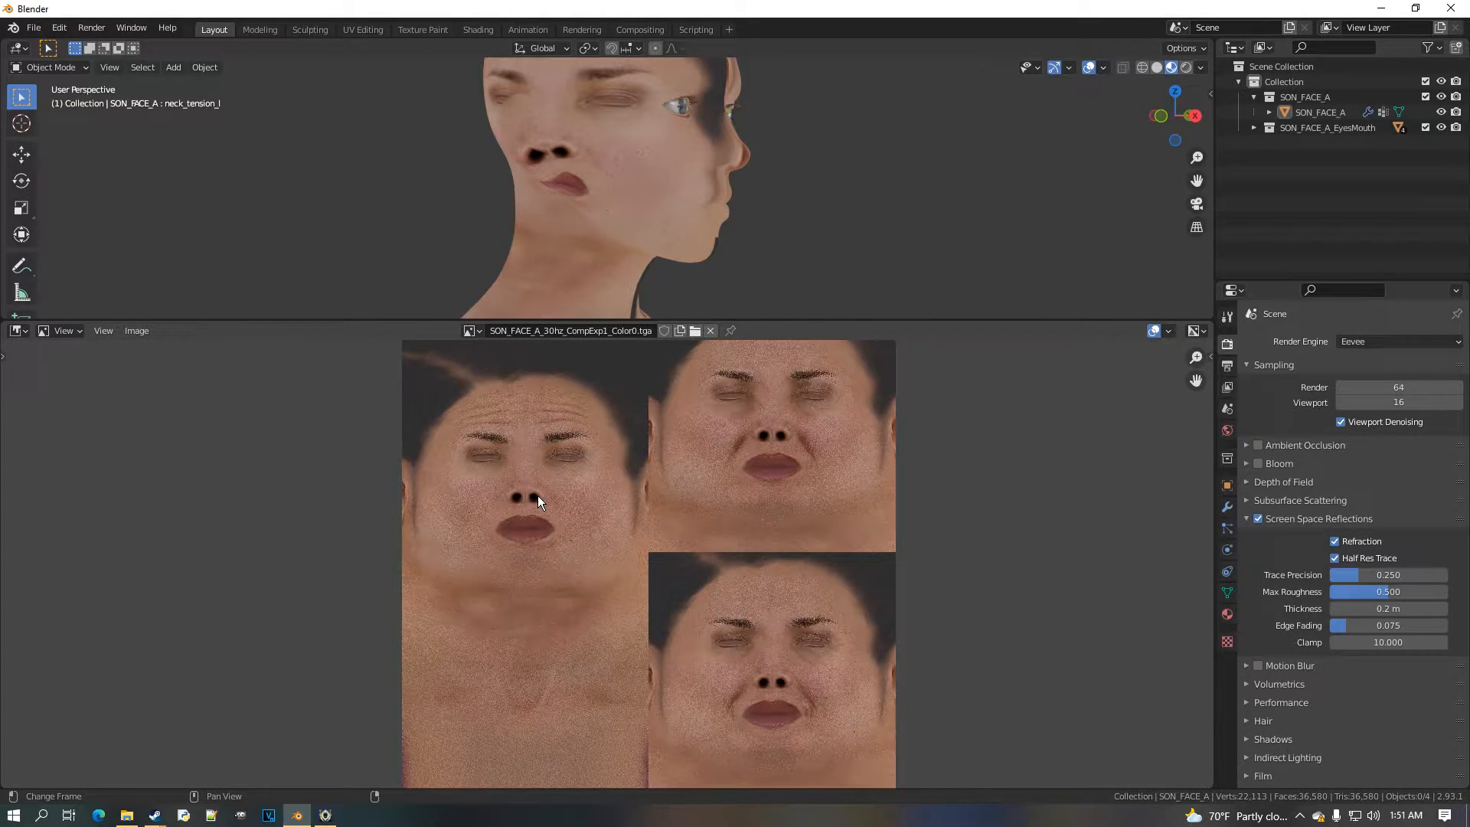
{"action": "scroll", "coordinate": [612, 541], "scroll_direction": "up", "scroll_amount": 1}
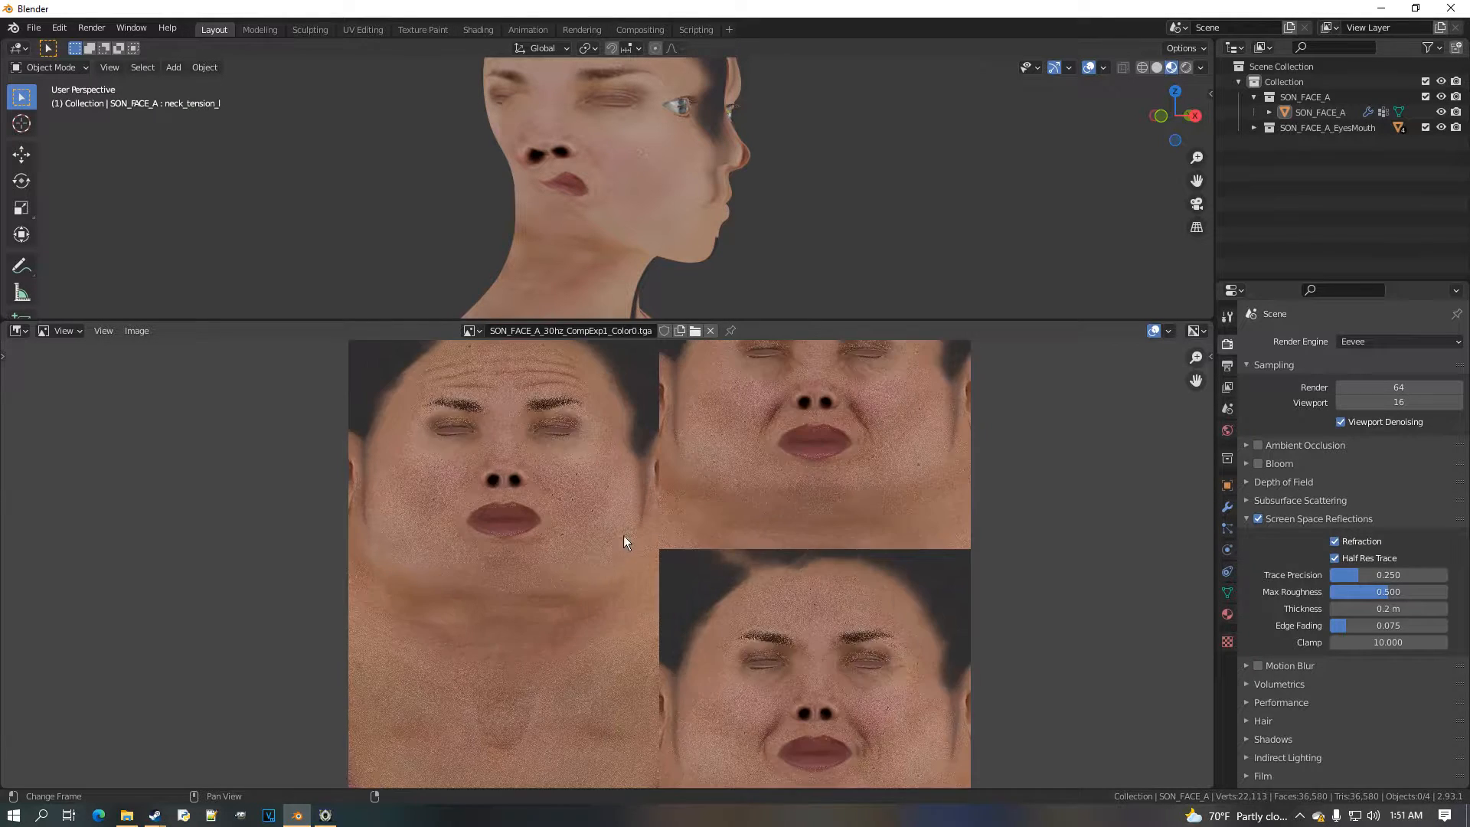
Examine the three wrinkle faces of the CompExp1 texture up close and as a whole
{"action": "middle_click_drag", "start_coordinate": [625, 538], "coordinate": [507, 591]}
{"action": "middle_click_drag", "start_coordinate": [765, 527], "coordinate": [717, 580]}
{"action": "scroll", "coordinate": [717, 581], "scroll_direction": "down", "scroll_amount": 2}
{"action": "middle_click_drag", "start_coordinate": [727, 571], "coordinate": [669, 484]}
{"action": "scroll", "coordinate": [658, 627], "scroll_direction": "up", "scroll_amount": 3}
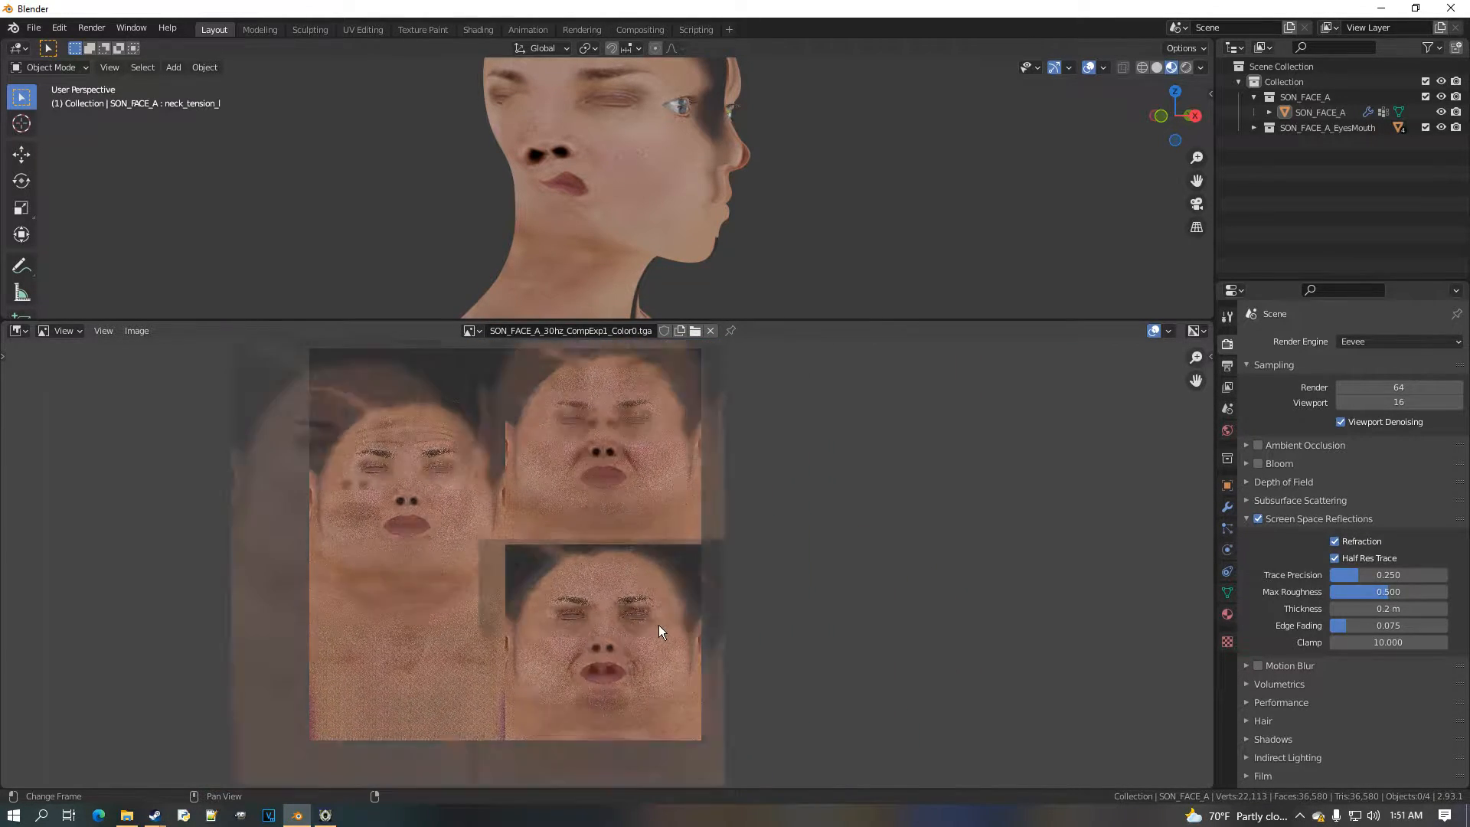
{"action": "middle_click_drag", "start_coordinate": [632, 437], "coordinate": [645, 616]}
Display SON_FACE_B_30hz_CompExp2_Color0.tga in the Image Editor and examine its two upper faces and the neck area
{"action": "left_click", "coordinate": [473, 335]}
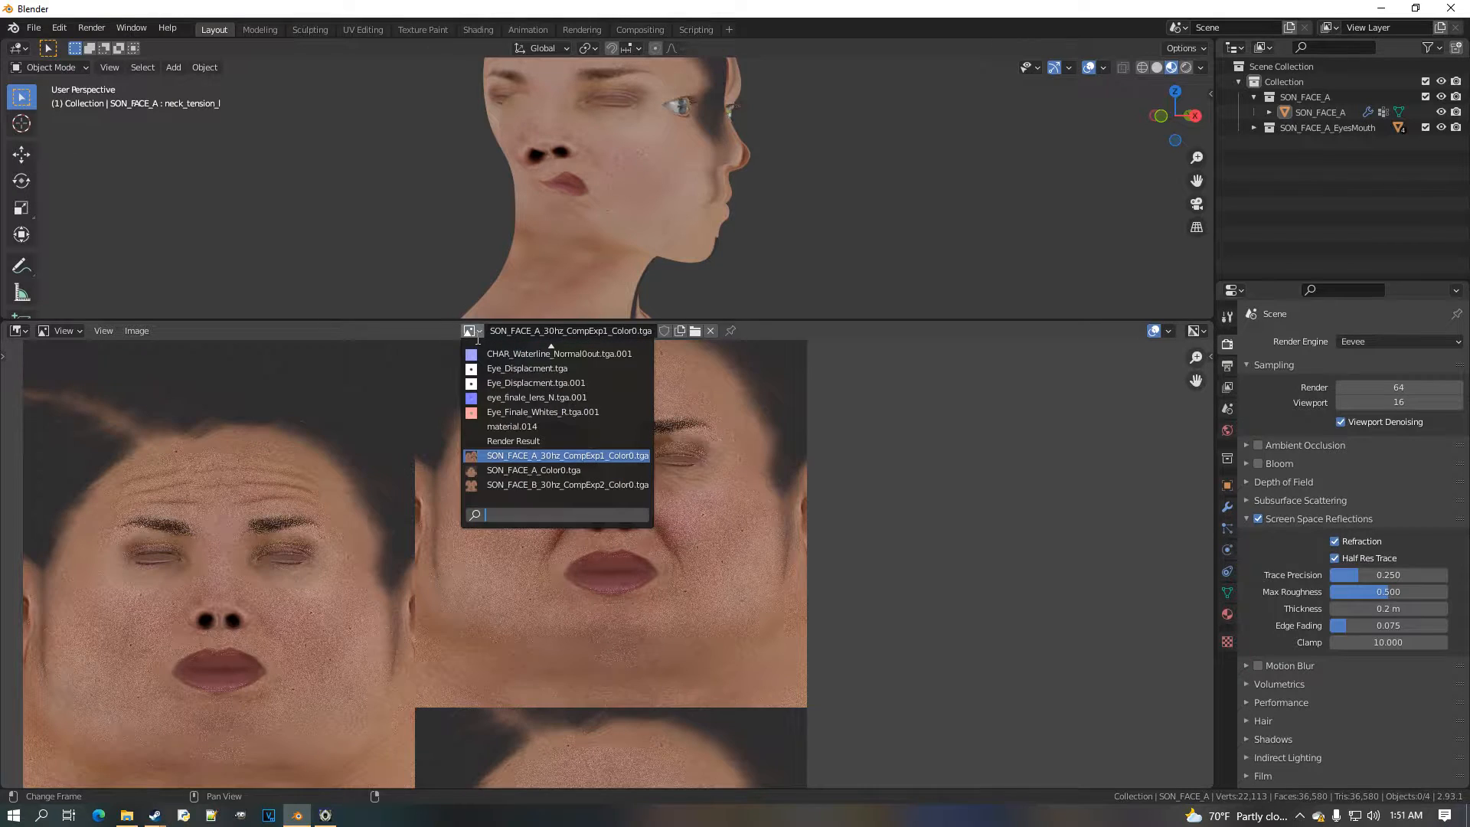
{"action": "left_click", "coordinate": [595, 485]}
{"action": "scroll", "coordinate": [590, 501], "scroll_direction": "down", "scroll_amount": 1}
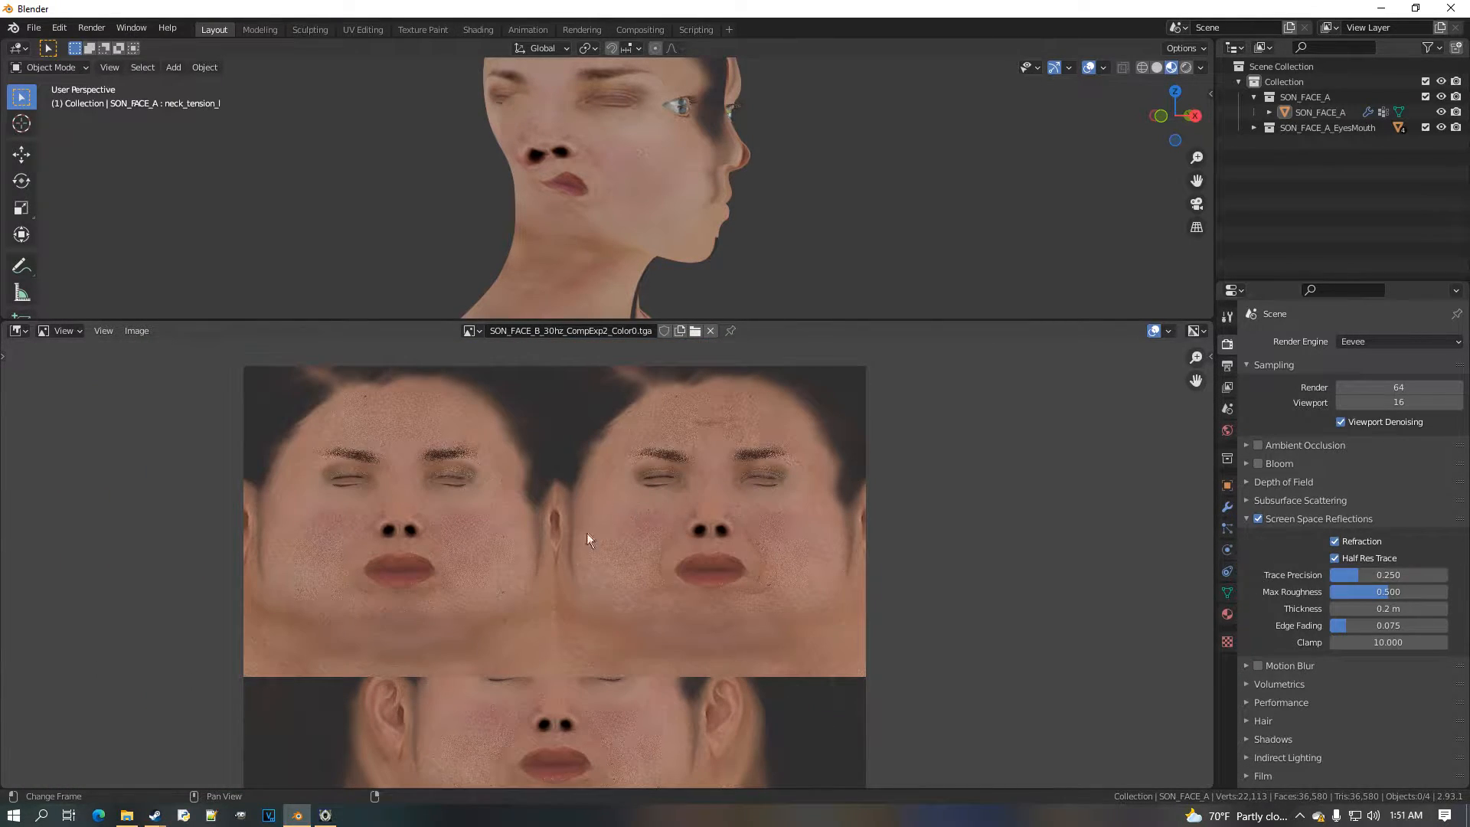
{"action": "scroll", "coordinate": [586, 531], "scroll_direction": "down", "scroll_amount": 2}
{"action": "scroll", "coordinate": [576, 636], "scroll_direction": "up", "scroll_amount": 3}
{"action": "scroll", "coordinate": [597, 628], "scroll_direction": "down", "scroll_amount": 2}
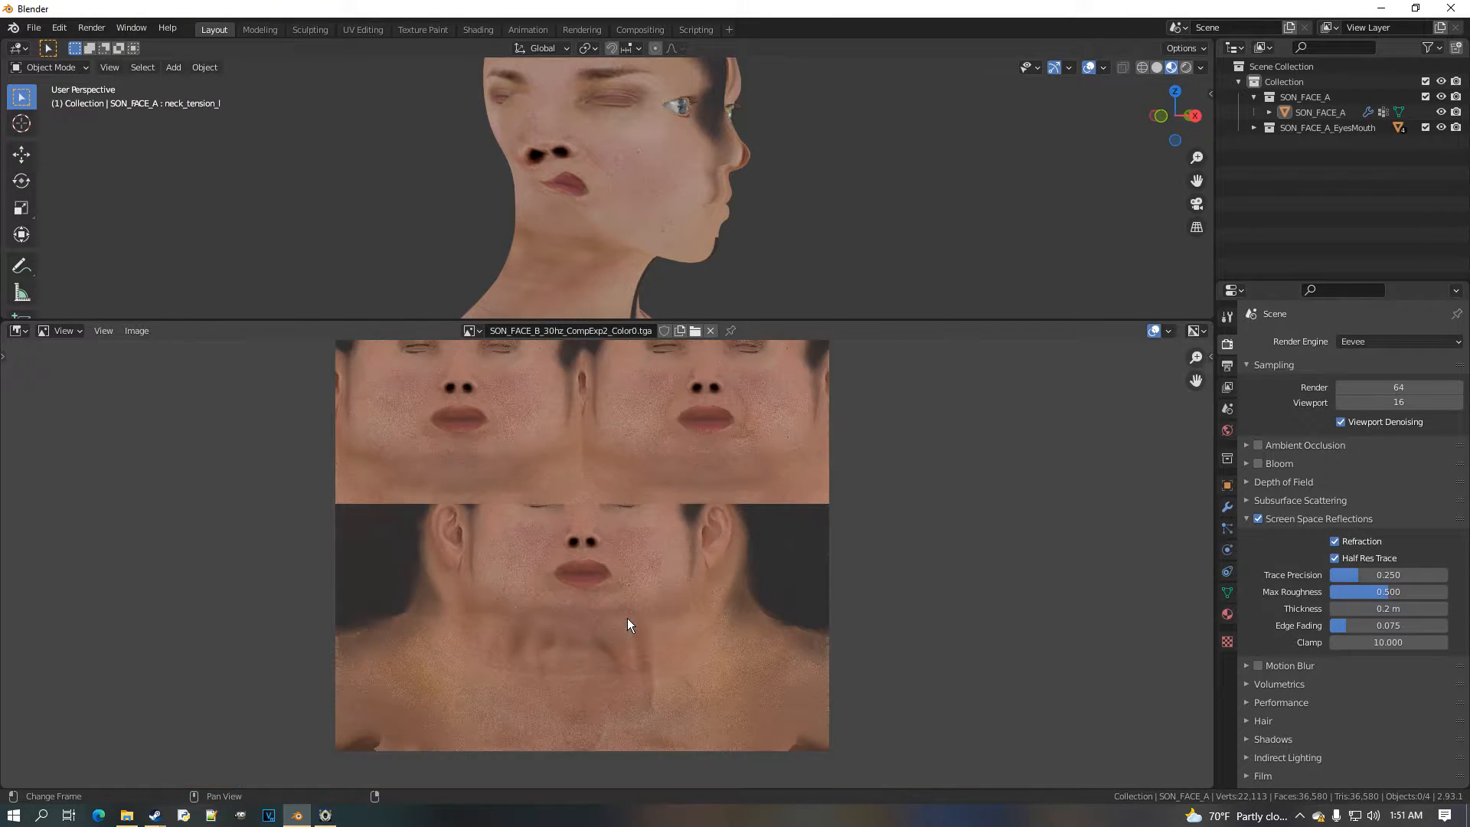
{"action": "middle_click_drag", "start_coordinate": [627, 620], "coordinate": [653, 614]}
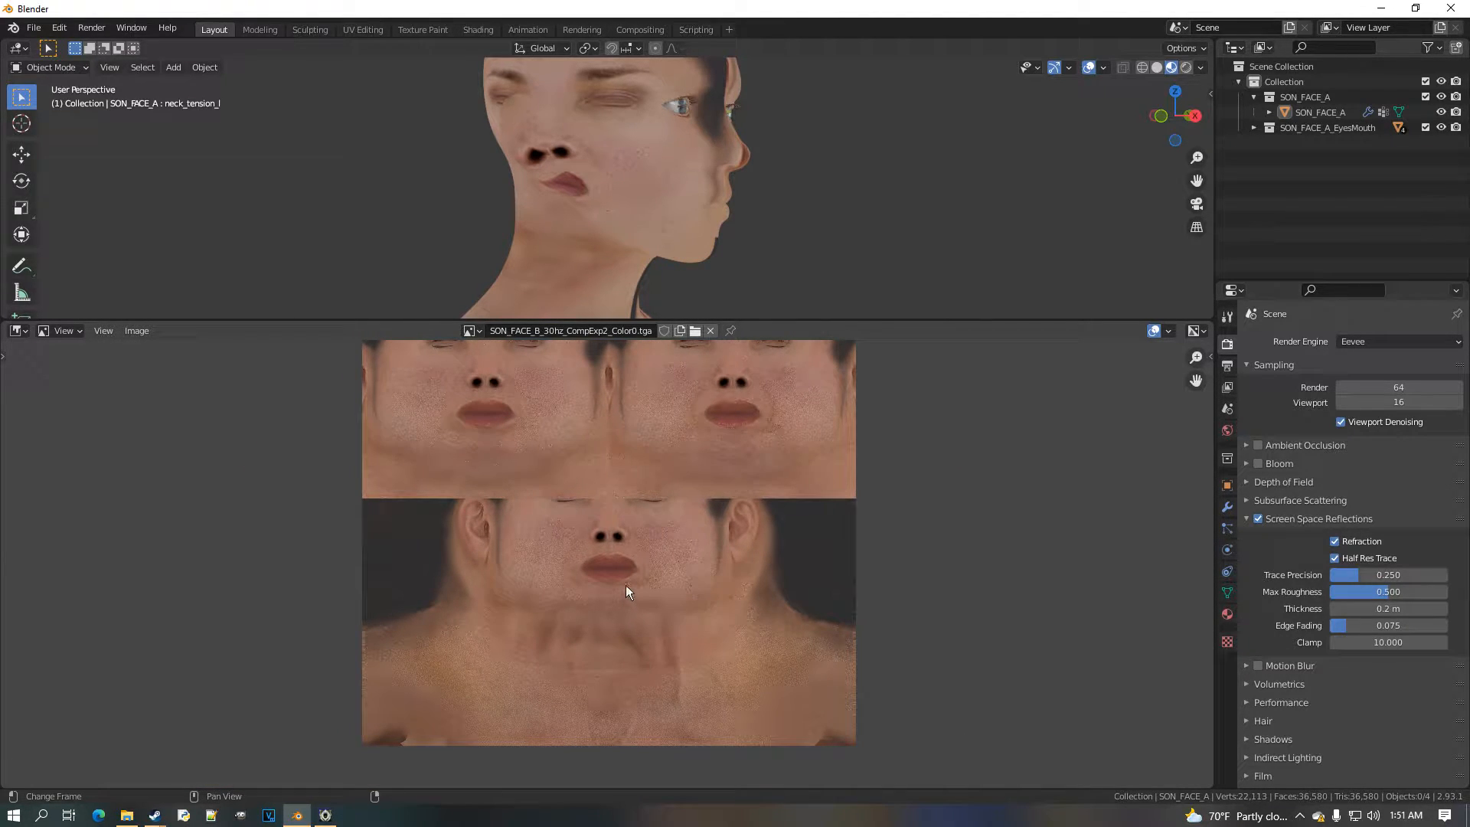
{"action": "scroll", "coordinate": [613, 591], "scroll_direction": "up", "scroll_amount": 2}
{"action": "scroll", "coordinate": [507, 557], "scroll_direction": "down", "scroll_amount": 1}
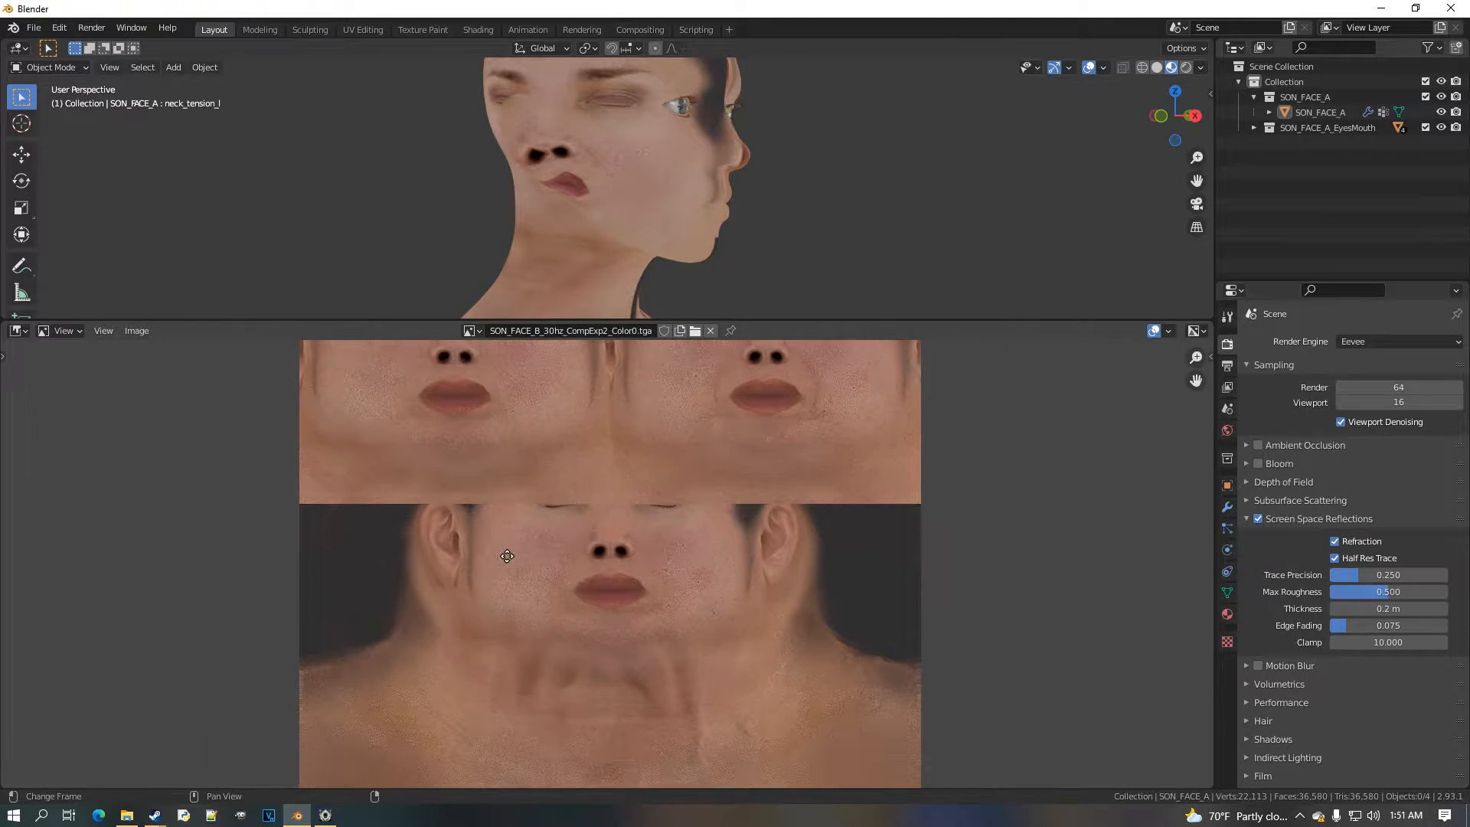
Return to the Shader Editor and add a Mapping node whose Vector output feeds the CompExp1 texture's Vector input
{"action": "left_click", "coordinate": [18, 331]}
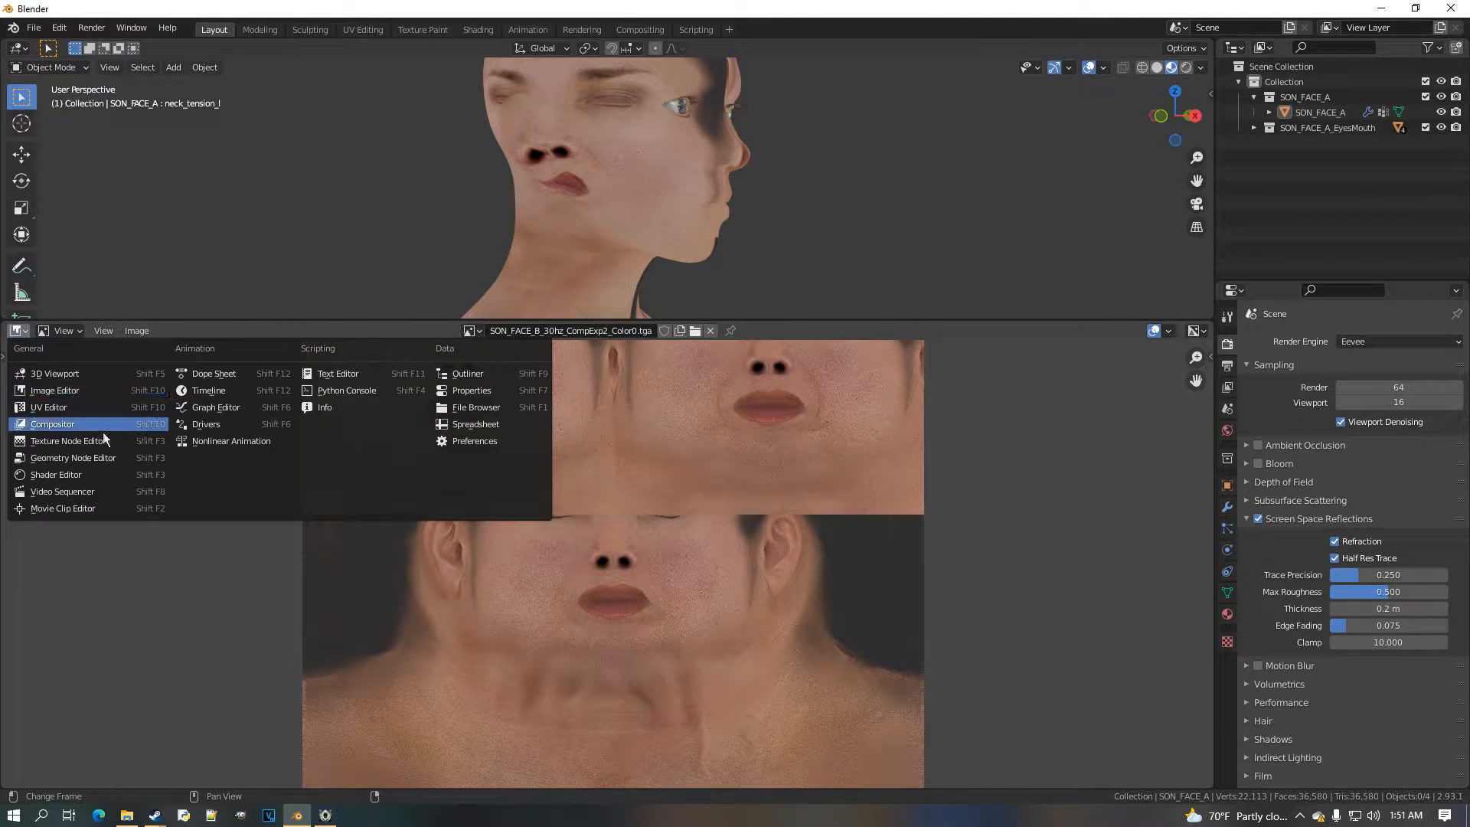
{"action": "left_click", "coordinate": [138, 476]}
{"action": "middle_click_drag", "start_coordinate": [485, 526], "coordinate": [550, 544]}
{"action": "left_click_drag", "start_coordinate": [335, 523], "coordinate": [429, 545]}
{"action": "key", "text": "shift+a"}
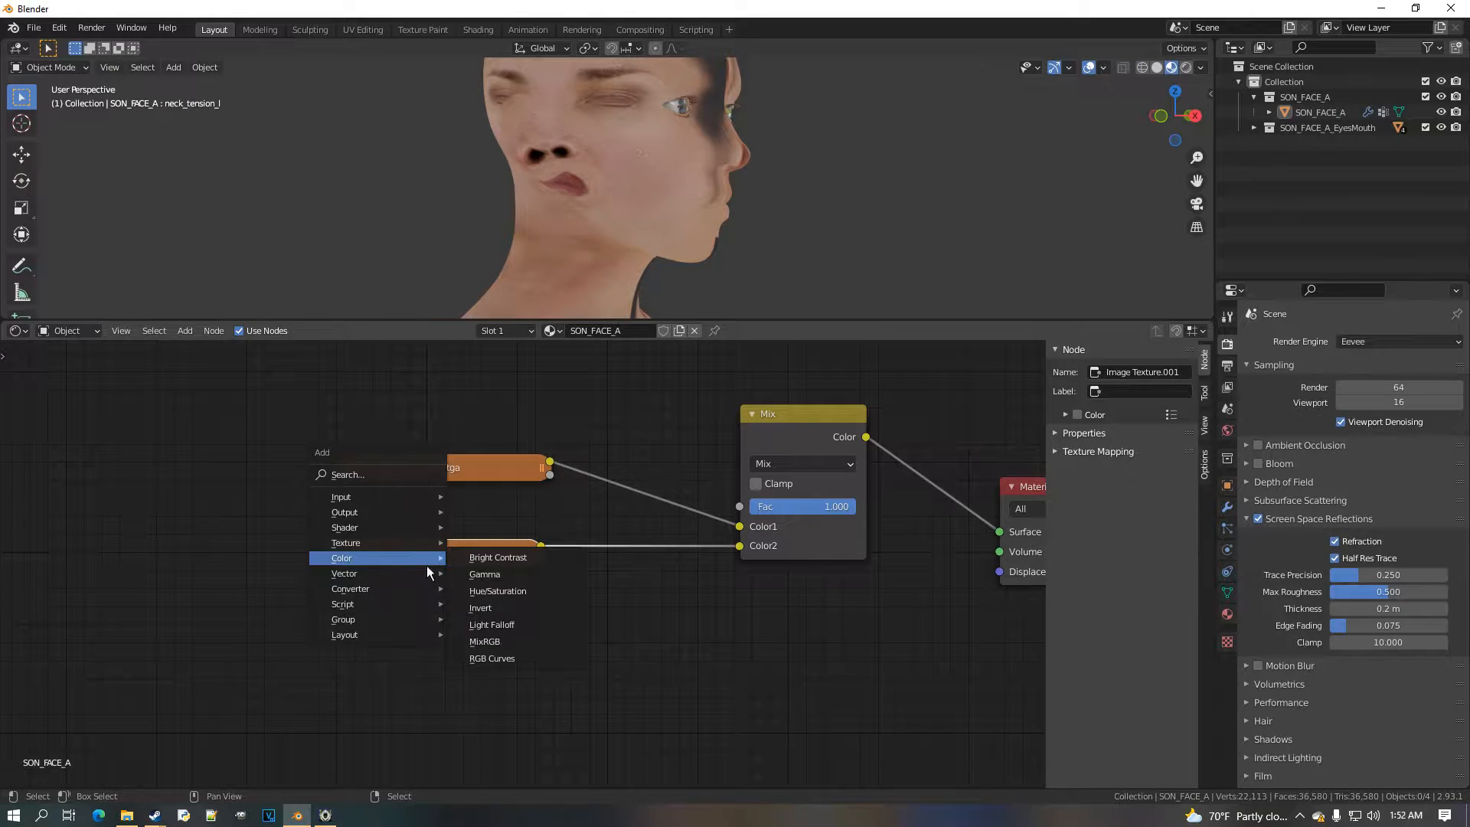
{"action": "mouse_move", "coordinate": [384, 576]}
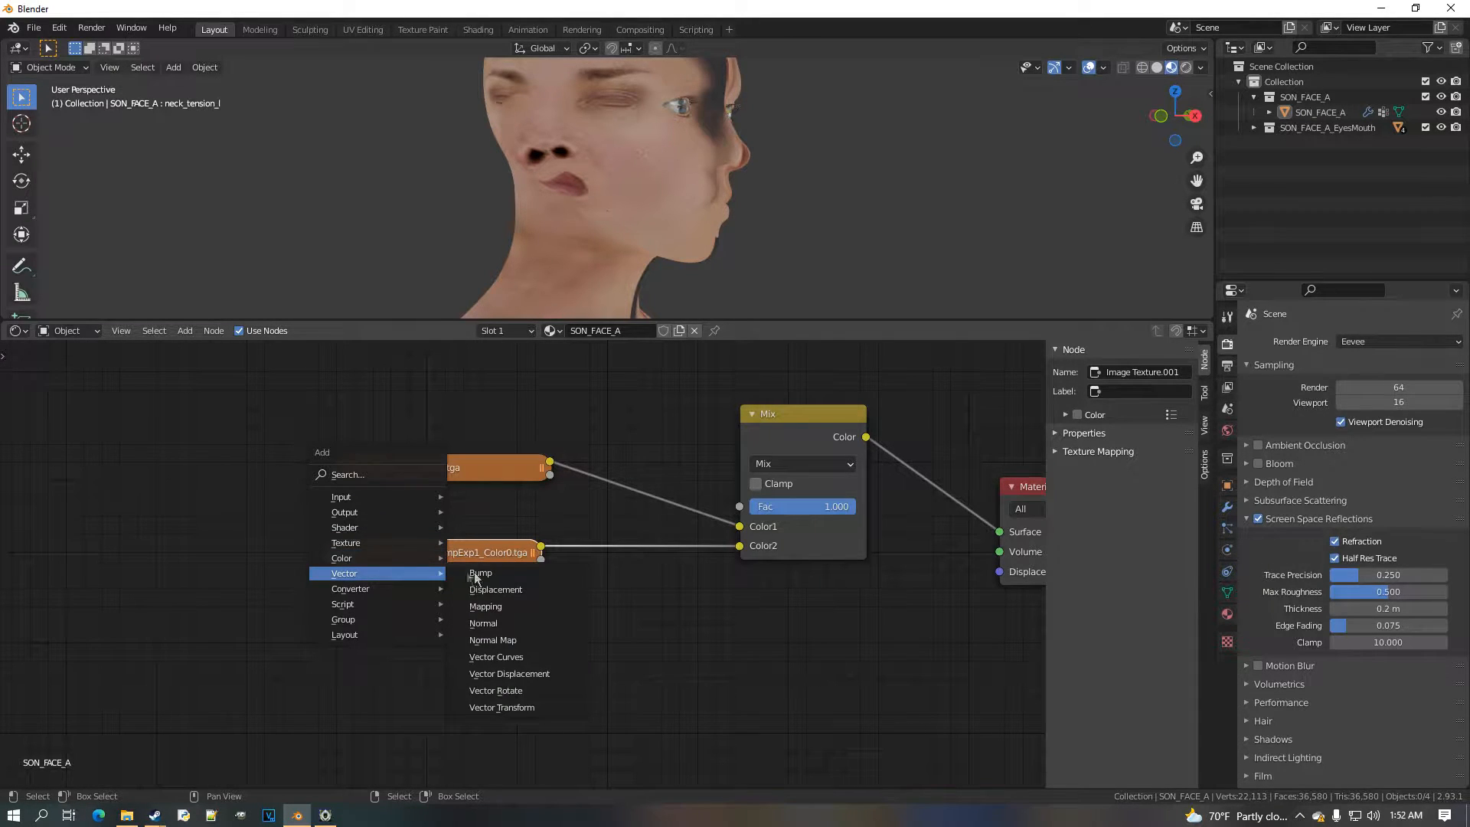
{"action": "left_click", "coordinate": [486, 605]}
{"action": "left_click", "coordinate": [284, 460]}
{"action": "left_click_drag", "start_coordinate": [265, 422], "coordinate": [327, 552]}
{"action": "middle_click_drag", "start_coordinate": [264, 480], "coordinate": [417, 517]}
Add a UV Map node to the left of the Mapping node and connect its UV output to Mapping's Vector input
{"action": "key", "text": "shift+a"}
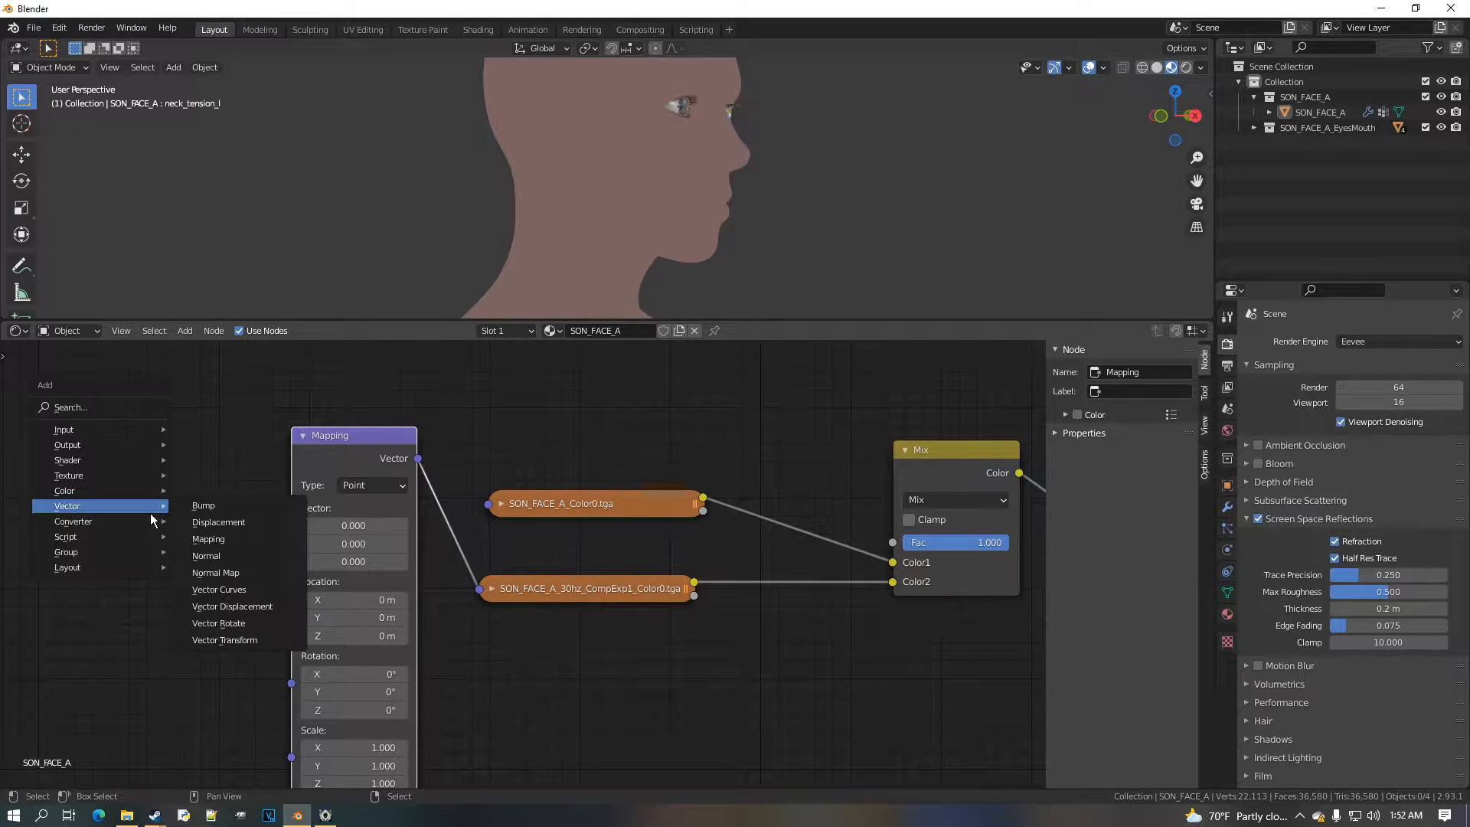
{"action": "mouse_move", "coordinate": [99, 430]}
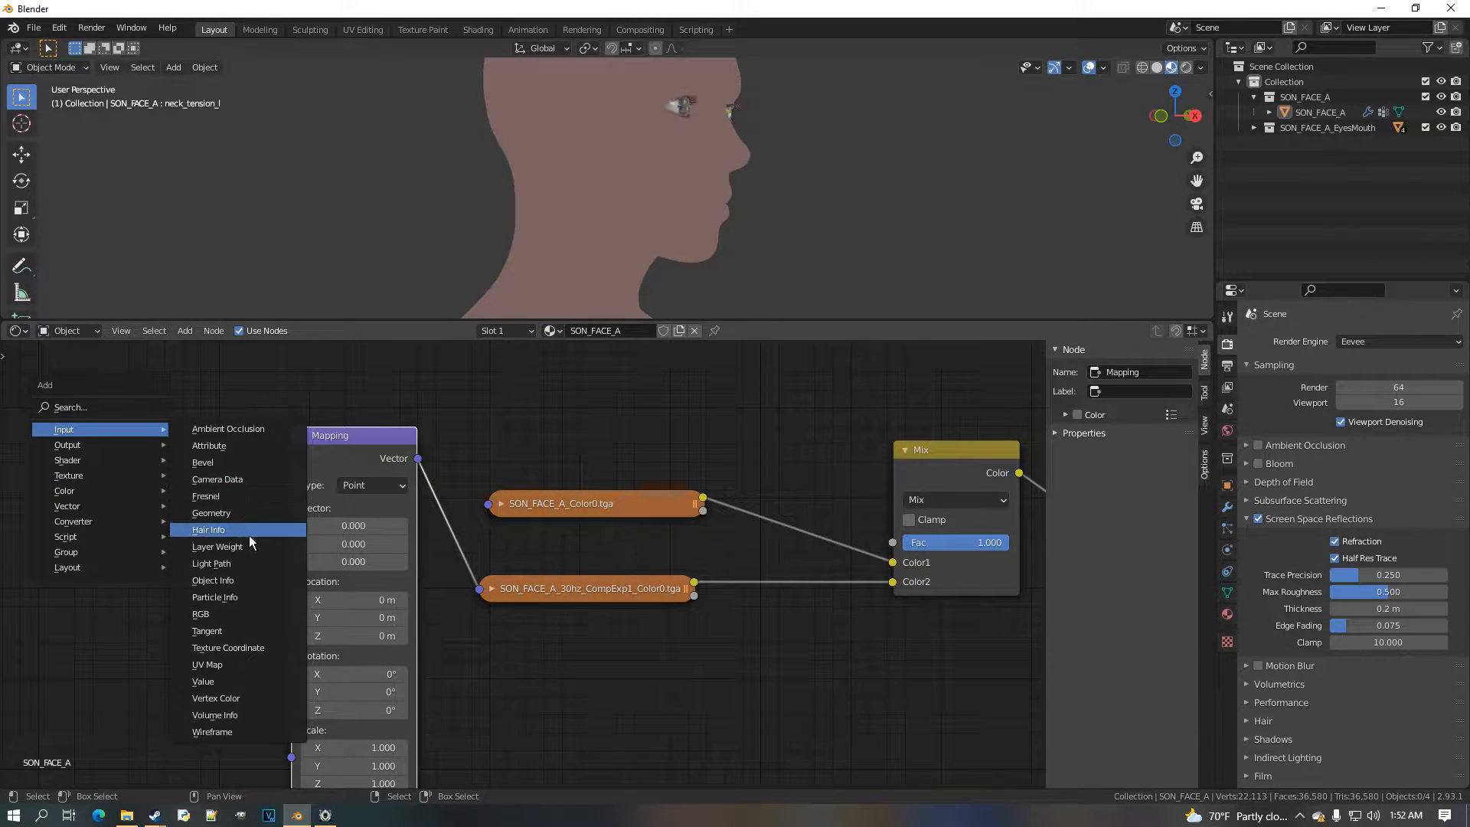
{"action": "left_click", "coordinate": [256, 665]}
{"action": "left_click", "coordinate": [279, 468]}
{"action": "left_click_drag", "start_coordinate": [253, 437], "coordinate": [275, 485]}
{"action": "left_click_drag", "start_coordinate": [301, 545], "coordinate": [300, 543]}
Put the head mesh in Edit Mode, select all of it and show its layout in the UV Editor
{"action": "scroll", "coordinate": [766, 195], "scroll_direction": "down", "scroll_amount": 3}
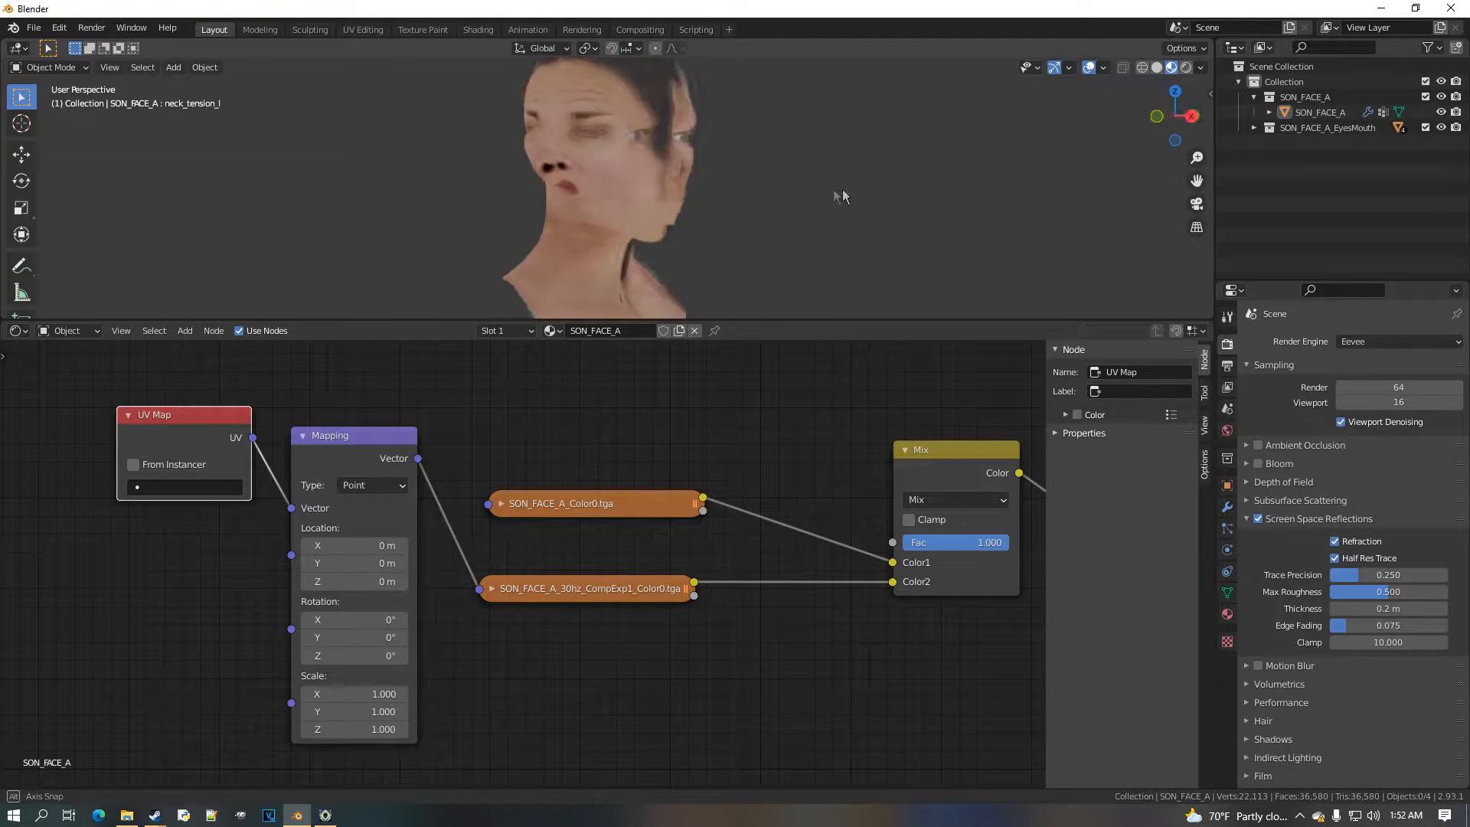
{"action": "middle_click_drag", "start_coordinate": [840, 190], "coordinate": [659, 188]}
{"action": "right_click", "coordinate": [658, 188]}
{"action": "key", "text": "Tab"}
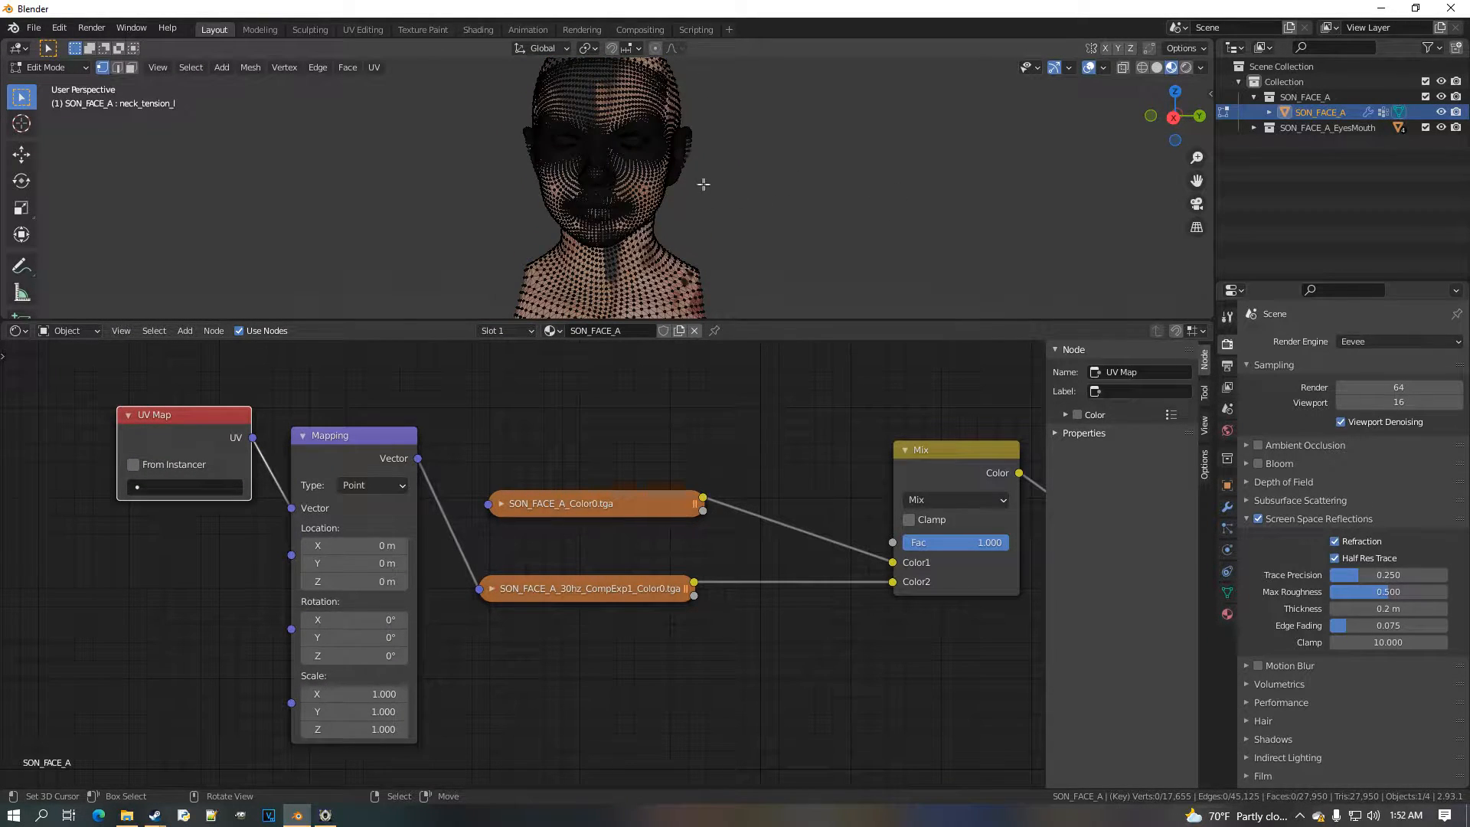
{"action": "key", "text": "a"}
{"action": "left_click", "coordinate": [18, 330]}
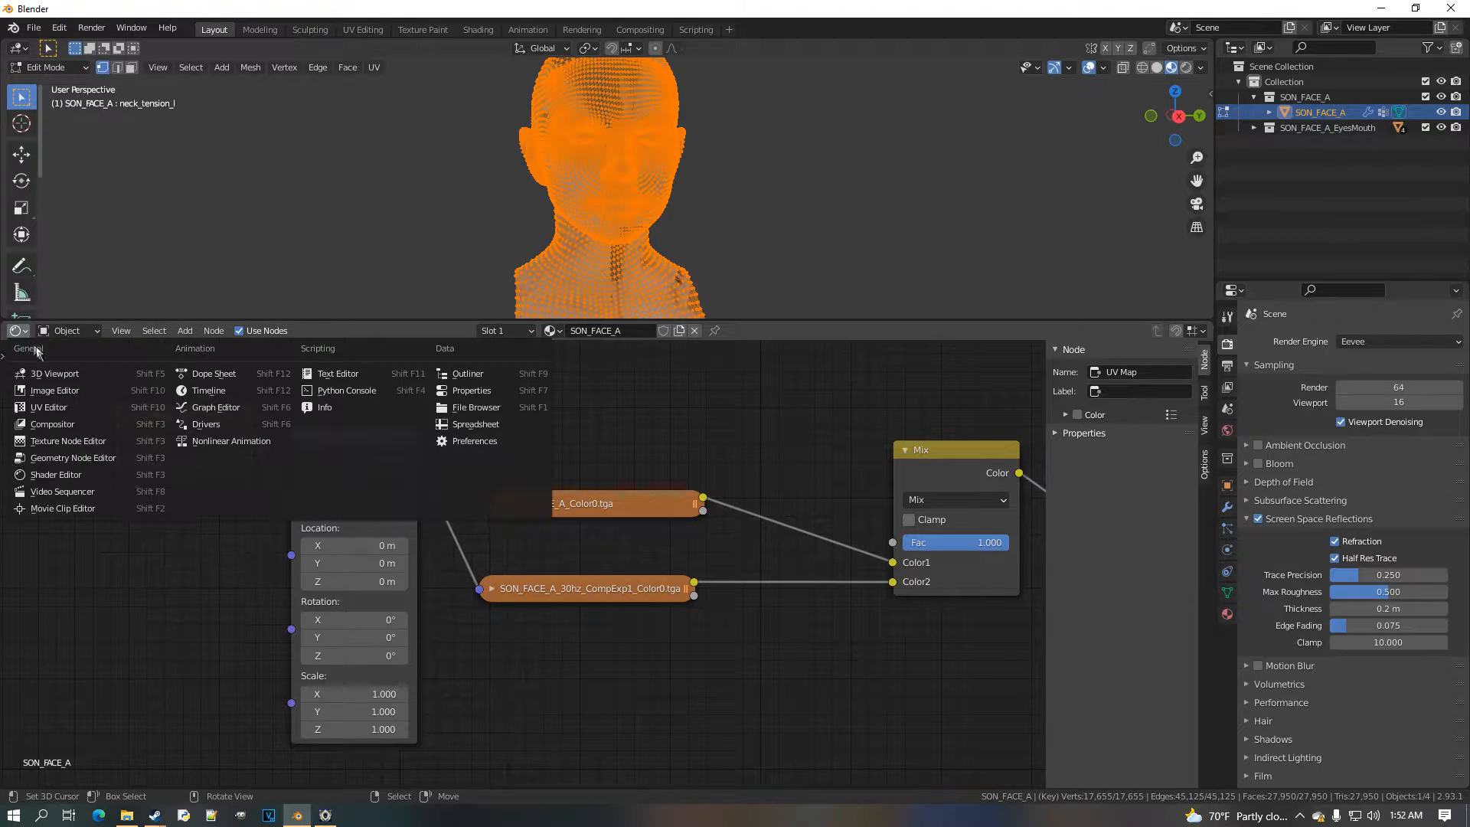
{"action": "left_click", "coordinate": [118, 411]}
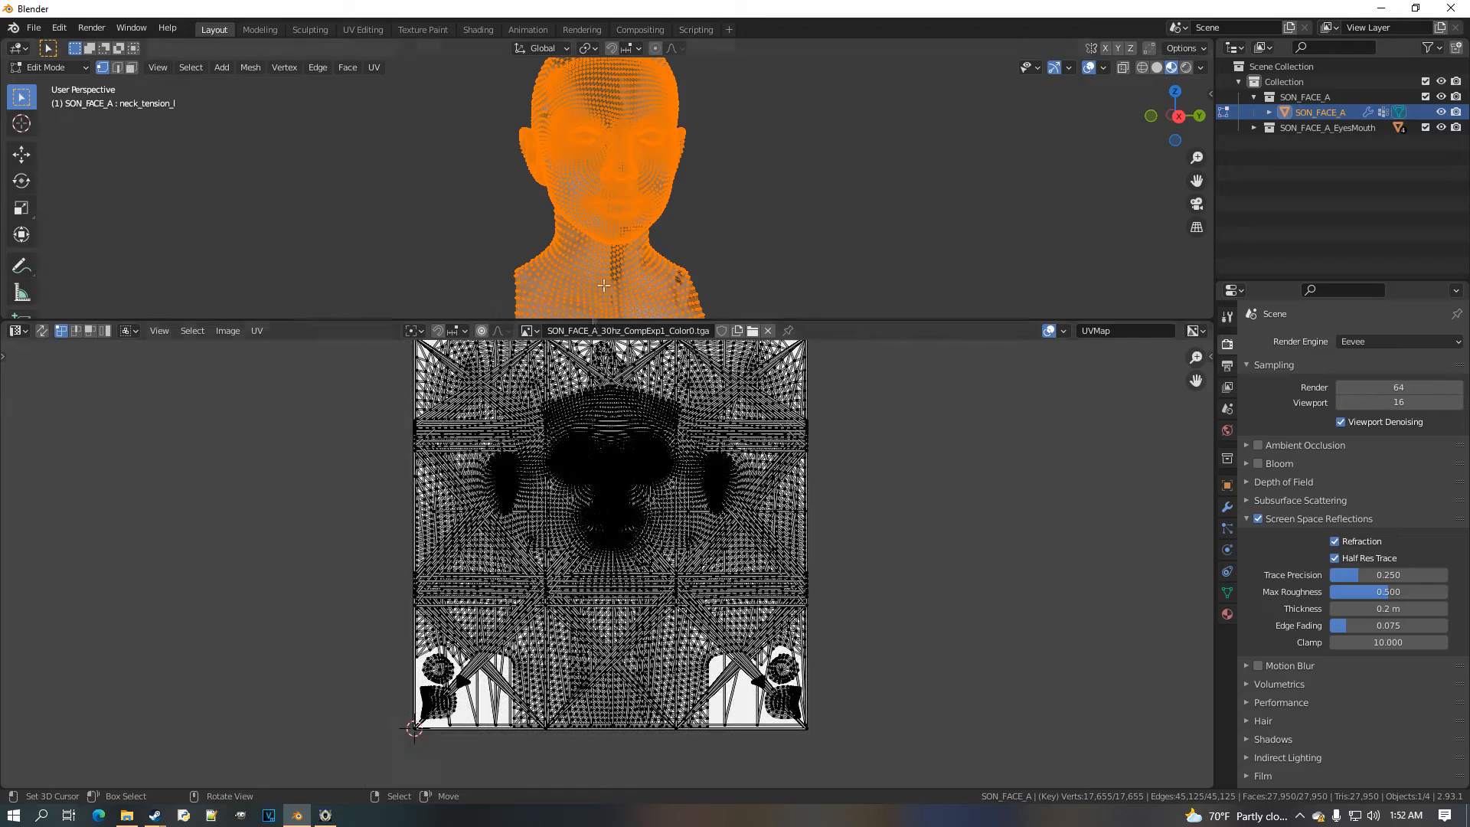
Select only the faces assigned to the SON_FACE_A material and examine how their UVs lie over the CompExp1 texture
{"action": "left_click", "coordinate": [964, 385]}
{"action": "left_click", "coordinate": [1228, 614]}
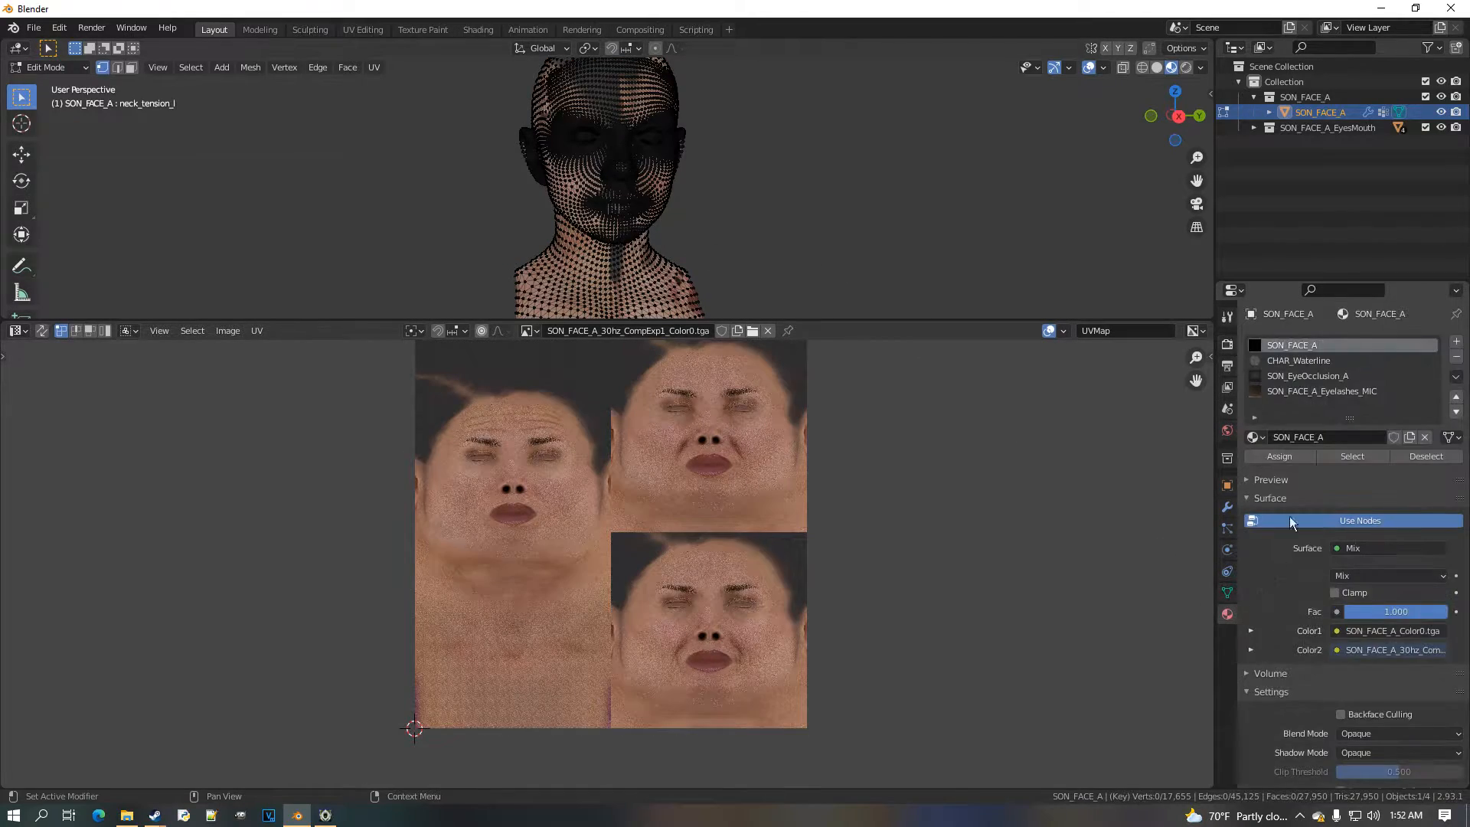
{"action": "left_click", "coordinate": [1374, 458]}
{"action": "middle_click_drag", "start_coordinate": [703, 496], "coordinate": [659, 547]}
{"action": "scroll", "coordinate": [659, 547], "scroll_direction": "up", "scroll_amount": 2}
{"action": "scroll", "coordinate": [622, 617], "scroll_direction": "down", "scroll_amount": 2}
{"action": "scroll", "coordinate": [619, 567], "scroll_direction": "down", "scroll_amount": 1}
{"action": "middle_click_drag", "start_coordinate": [617, 684], "coordinate": [622, 474]}
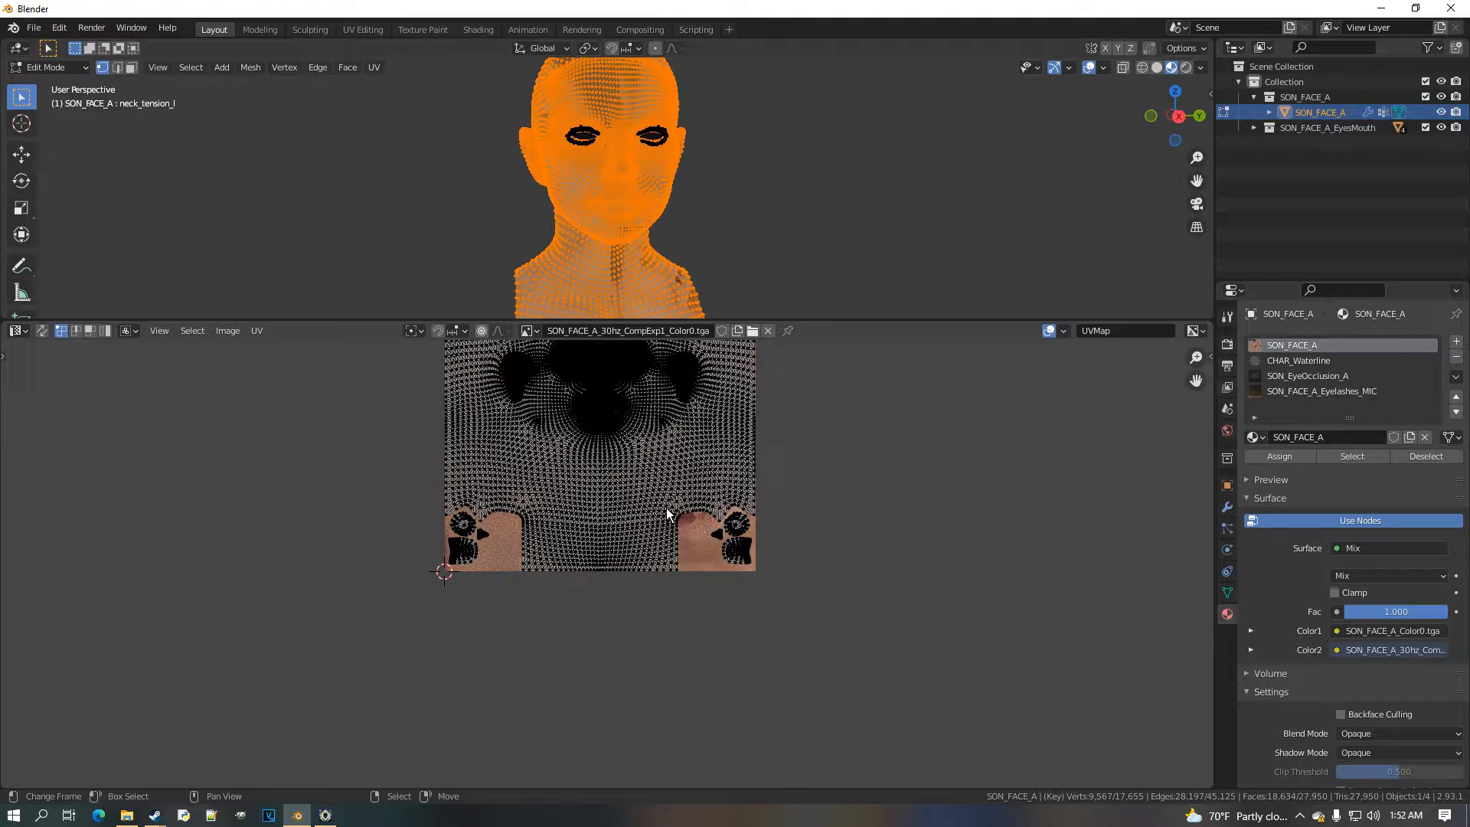
{"action": "scroll", "coordinate": [649, 521], "scroll_direction": "up", "scroll_amount": 3}
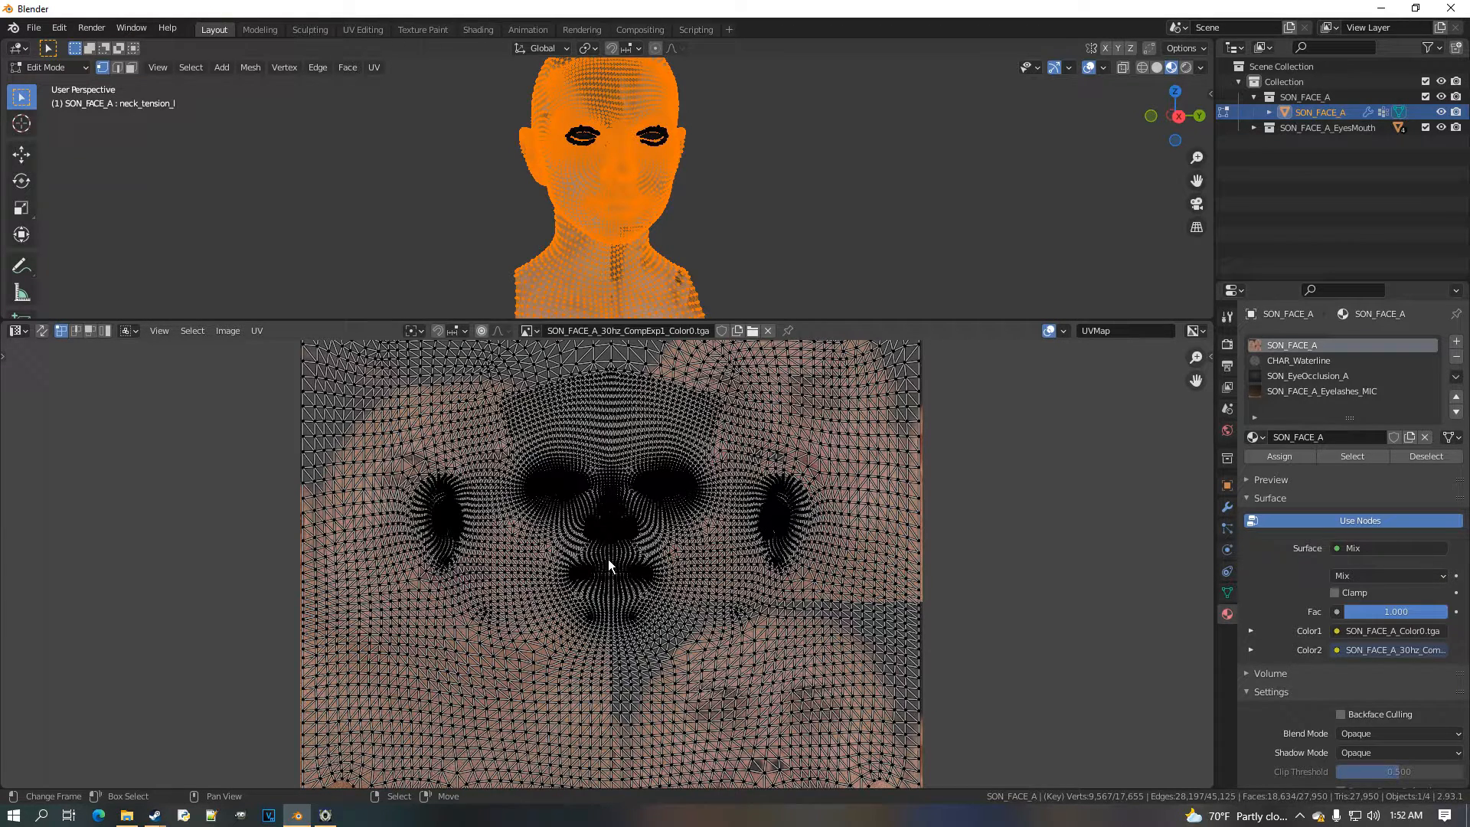
Return the head to Object Mode and bring back the Shader Editor with the whole node tree in view
{"action": "middle_click_drag", "start_coordinate": [643, 291], "coordinate": [605, 222]}
{"action": "key", "text": "Tab"}
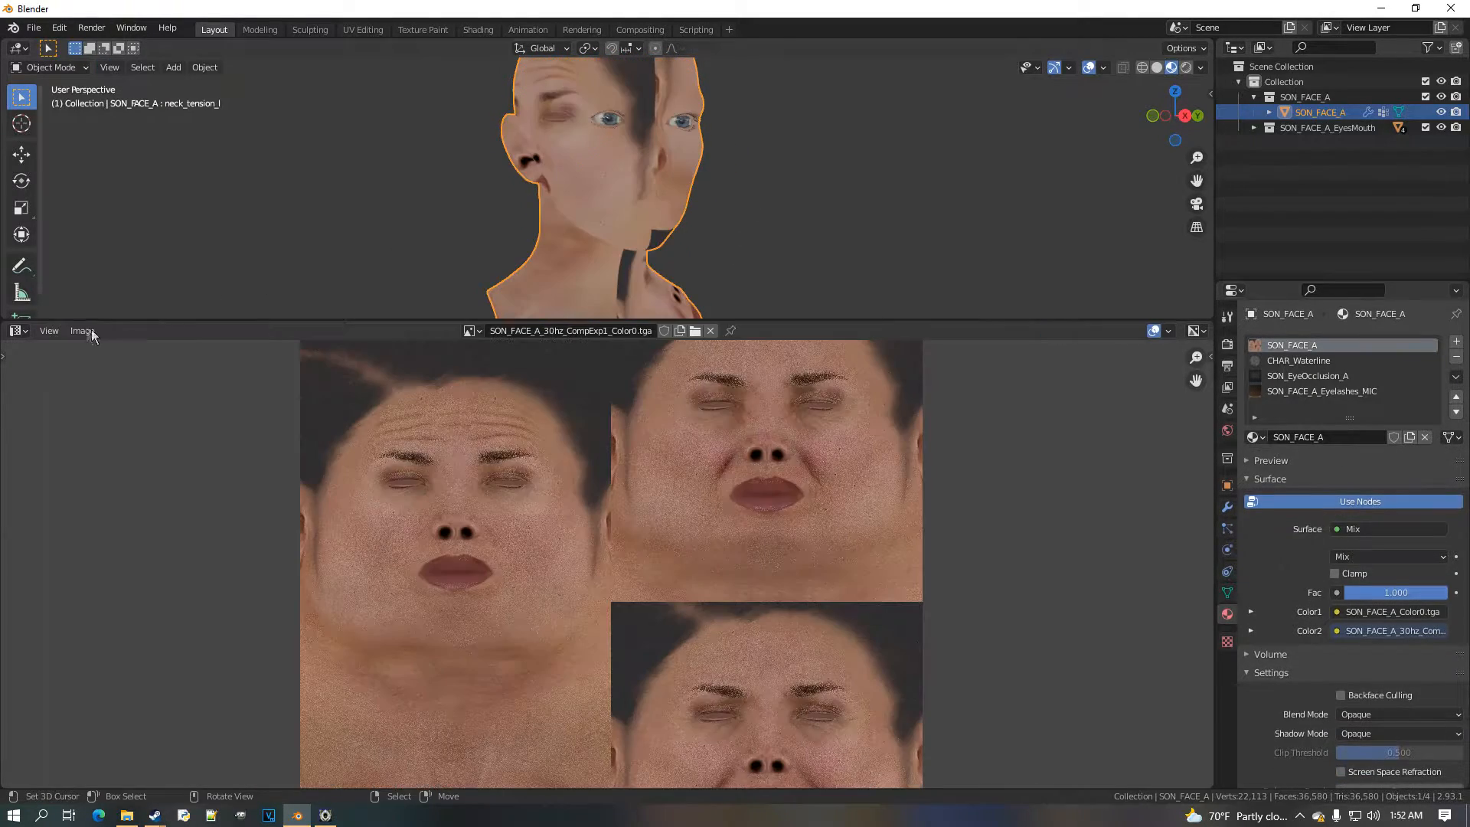
{"action": "left_click", "coordinate": [22, 334]}
{"action": "left_click", "coordinate": [113, 473]}
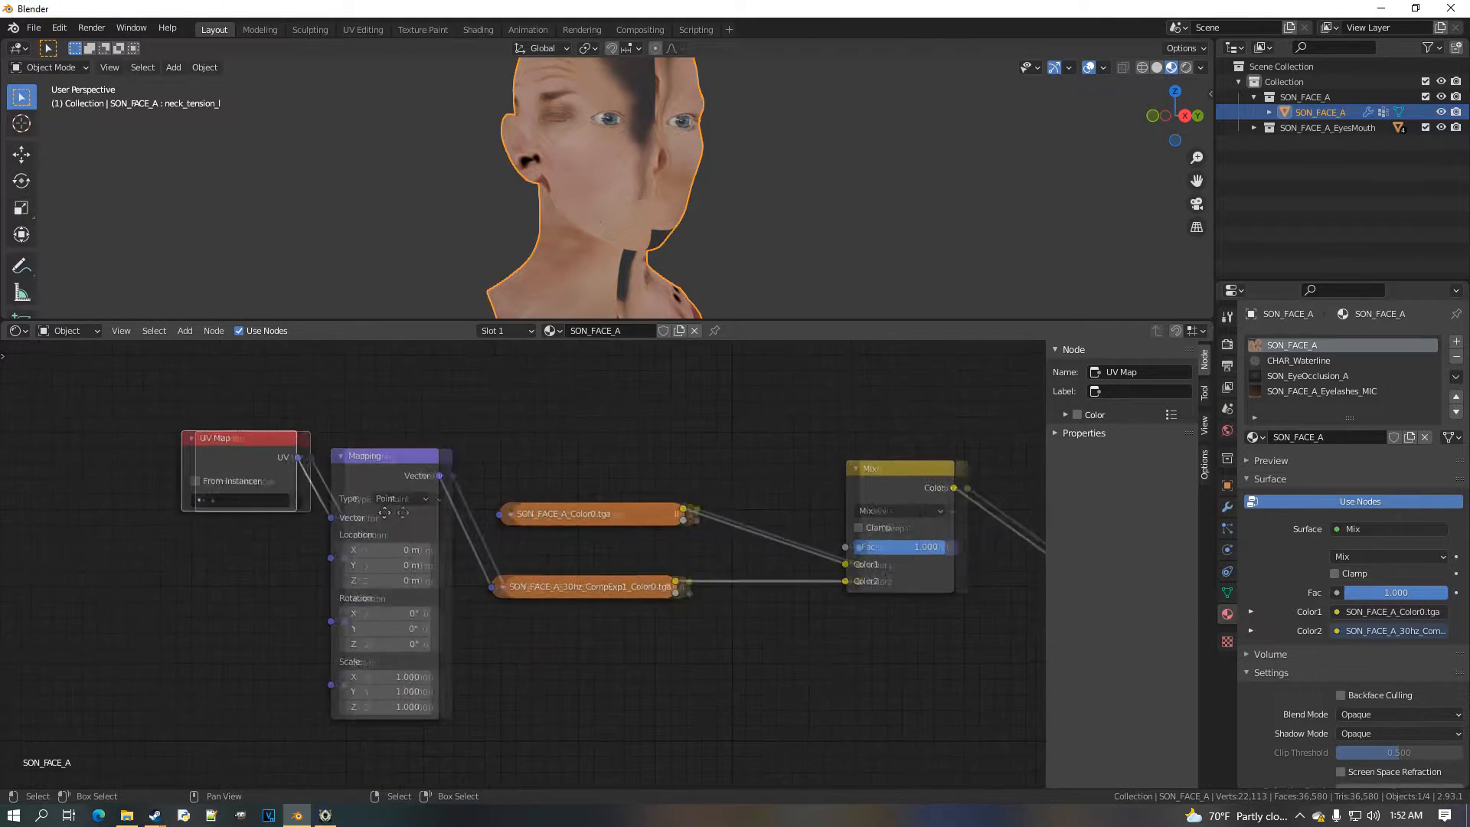
{"action": "key", "text": "Home"}
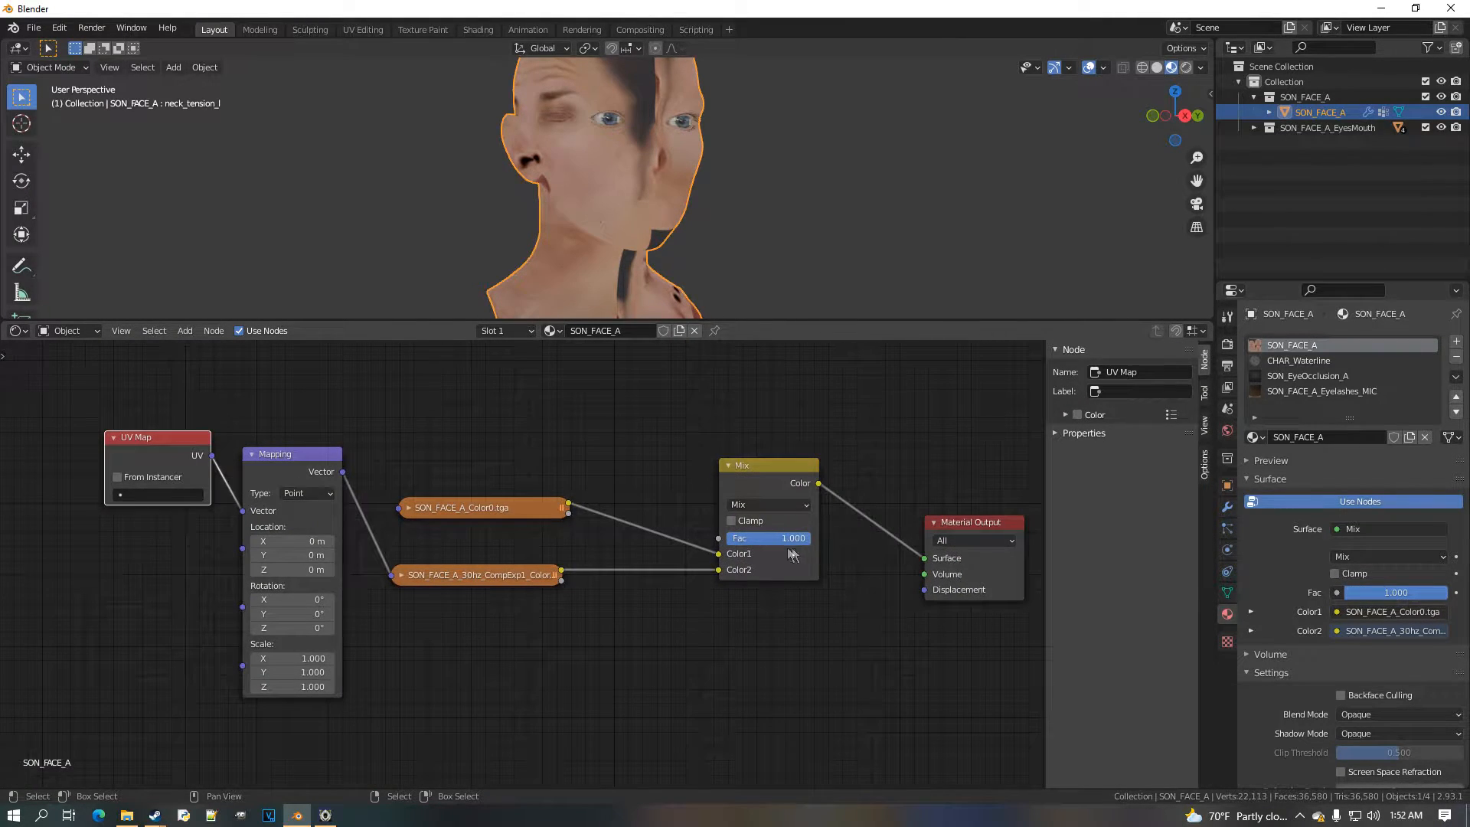
Enlarge the 3D viewport and show the head face-on in the Right Orthographic view
{"action": "left_click_drag", "start_coordinate": [746, 320], "coordinate": [732, 433]}
{"action": "scroll", "coordinate": [720, 335], "scroll_direction": "up", "scroll_amount": 2}
{"action": "middle_click_drag", "start_coordinate": [682, 331], "coordinate": [798, 333]}
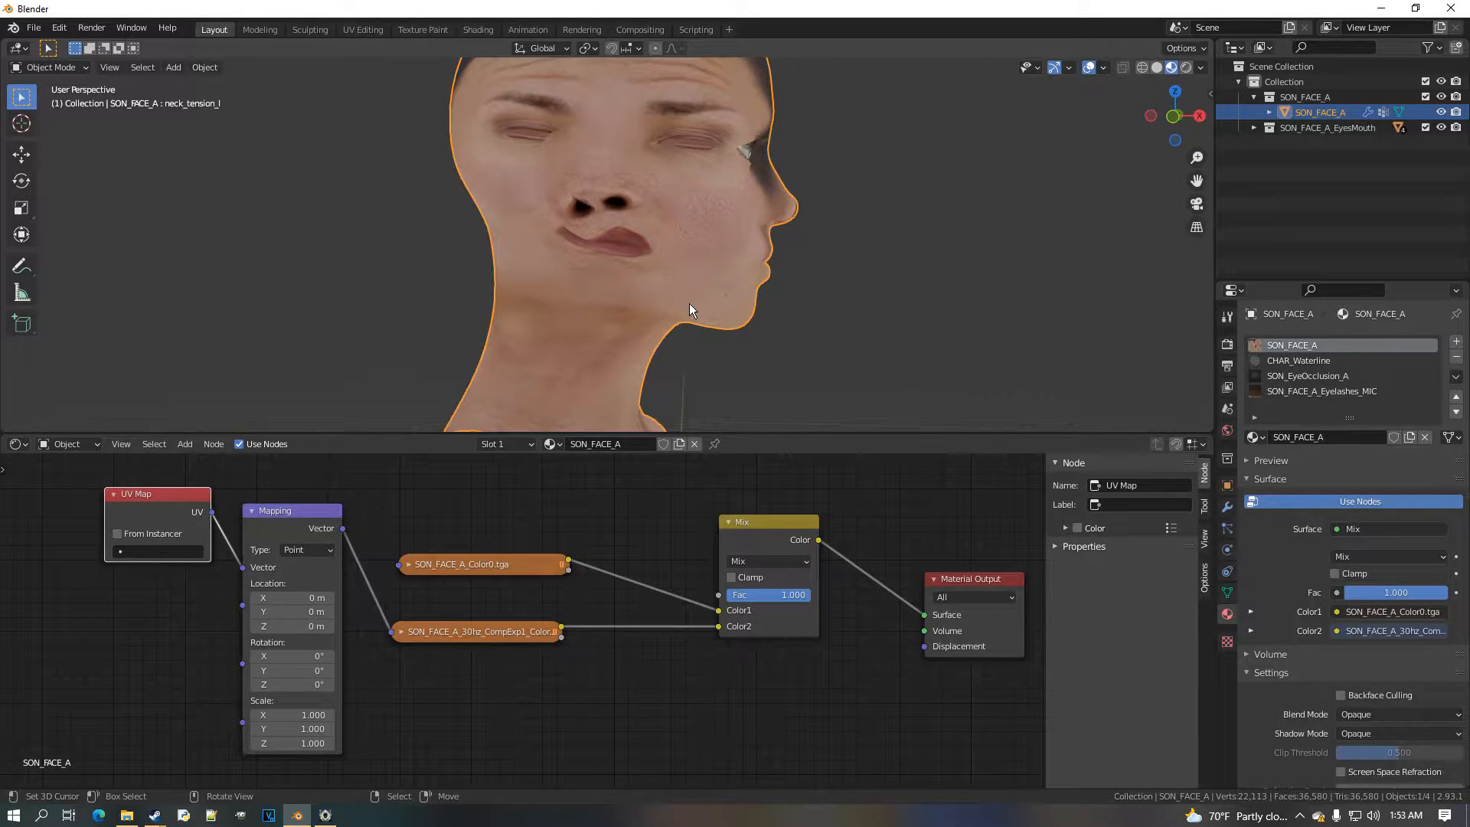
{"action": "key", "text": "KP_3"}
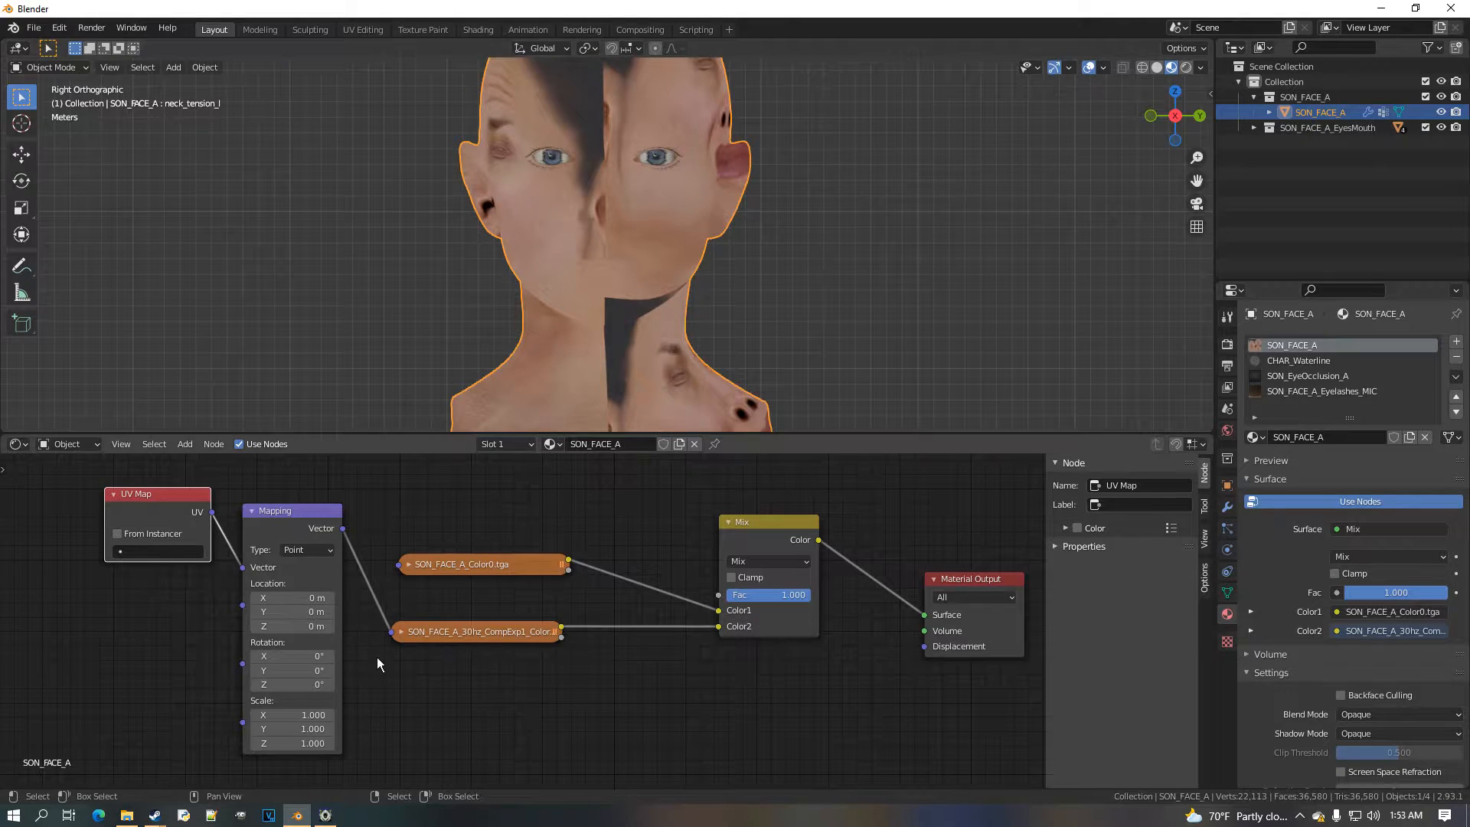
Set the Mapping node's X, Y and Z scale to 1.5 and inspect the texture on the head
{"action": "middle_click_drag", "start_coordinate": [408, 644], "coordinate": [479, 626]}
{"action": "scroll", "coordinate": [321, 720], "scroll_direction": "up", "scroll_amount": 3}
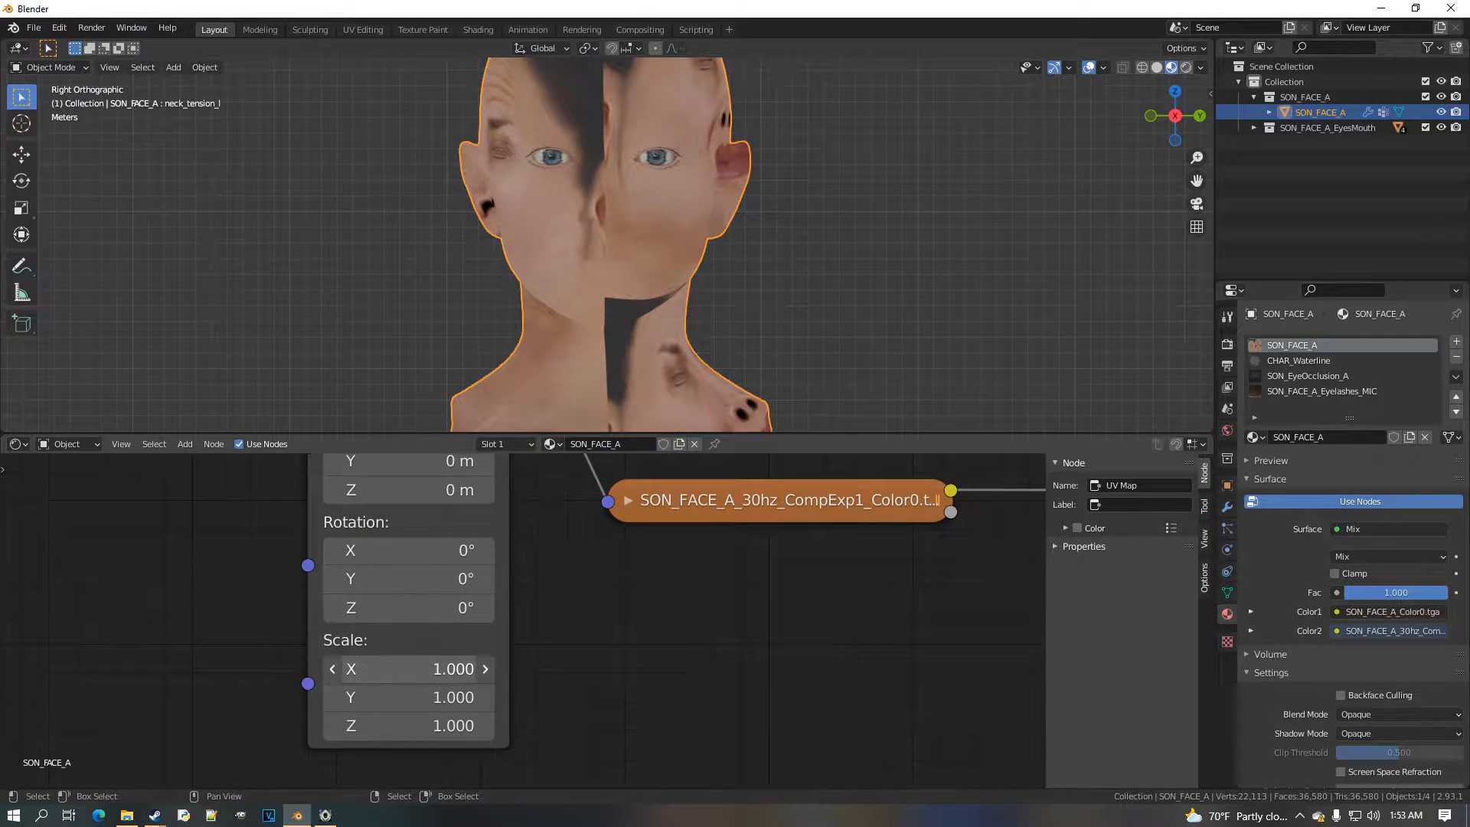
{"action": "left_click", "coordinate": [448, 672]}
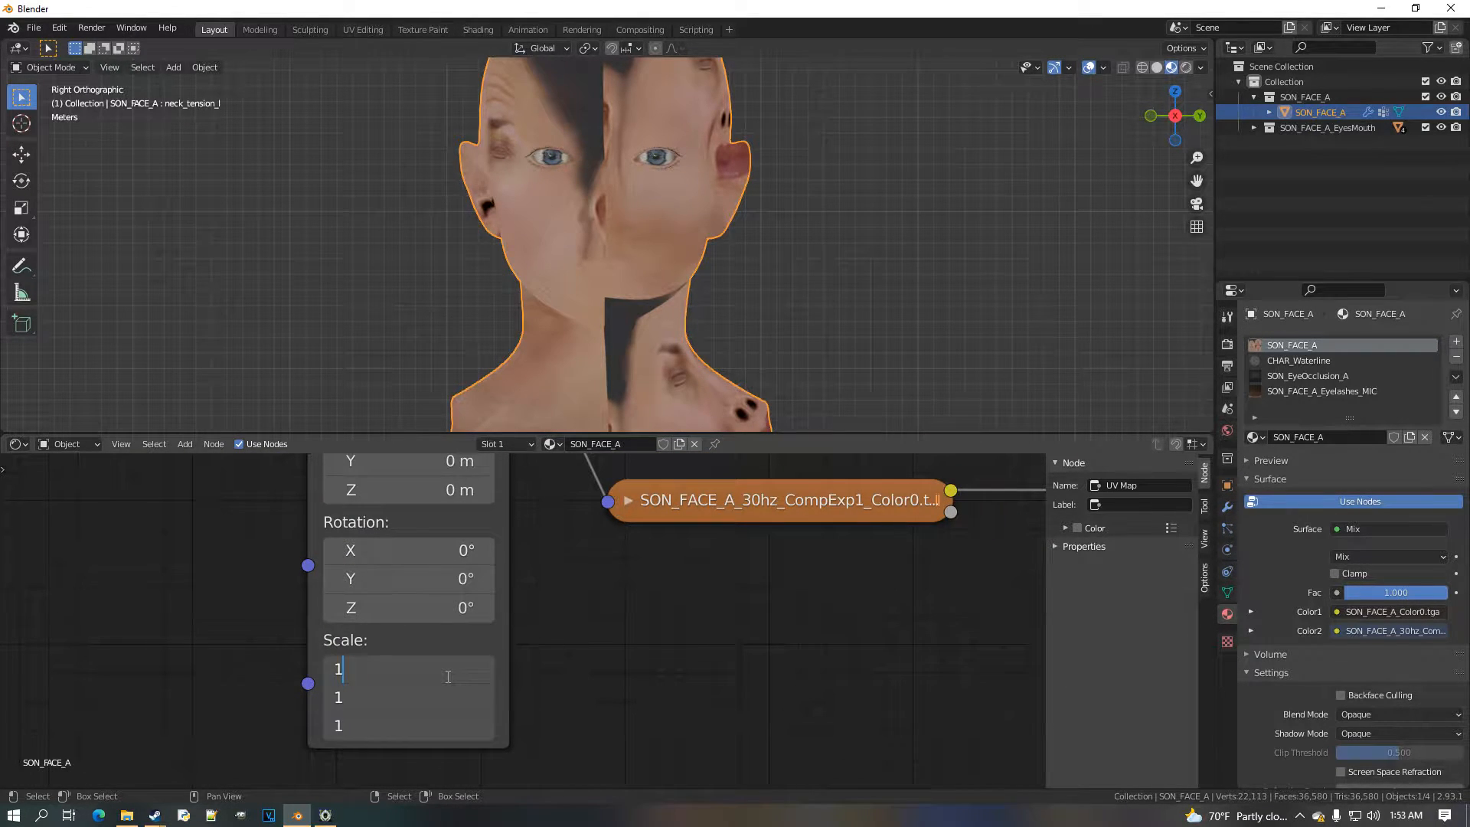
{"action": "type", "text": "1.5"}
{"action": "key", "text": "Return"}
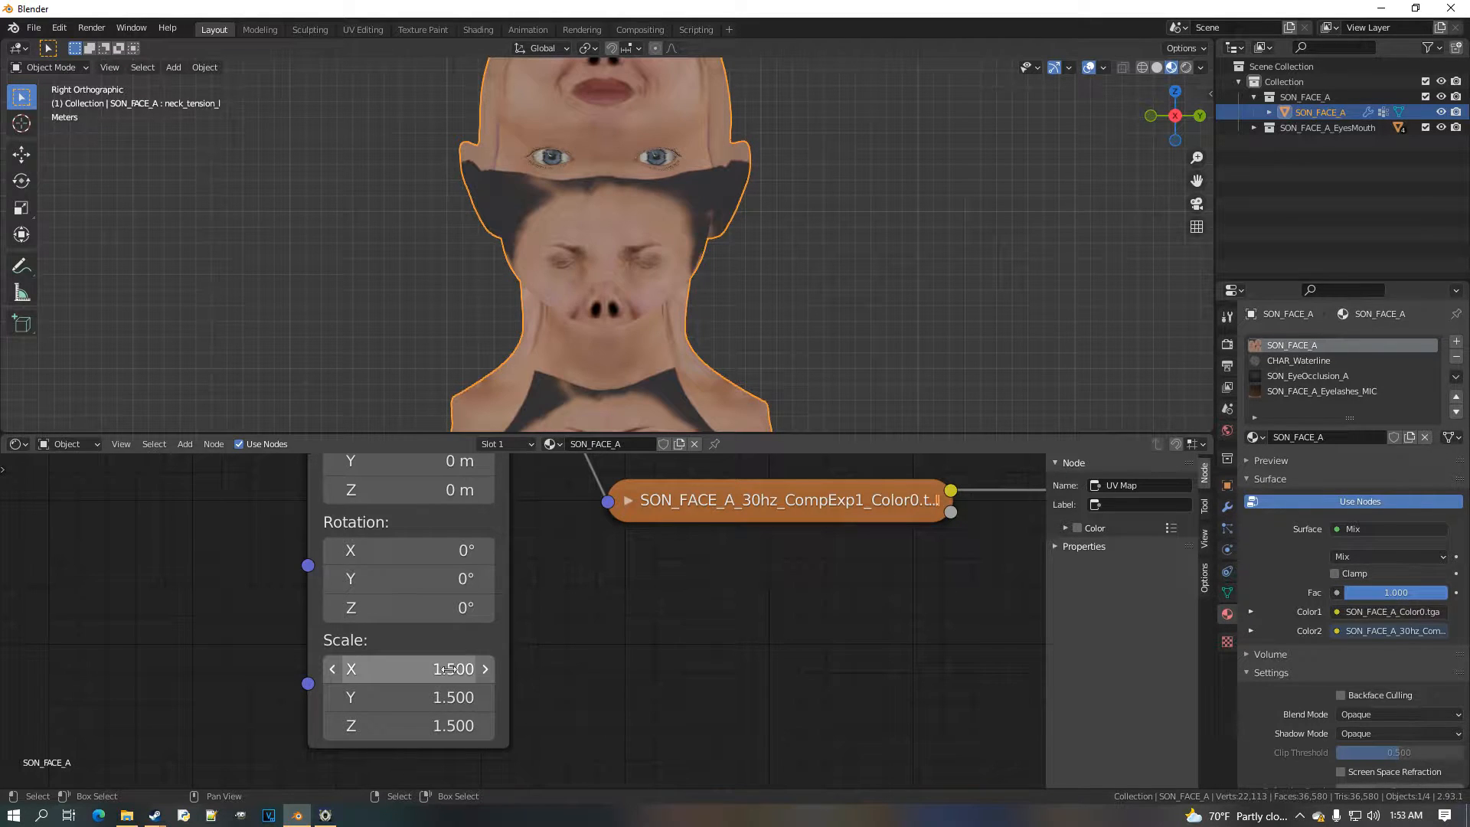
{"action": "mouse_move", "coordinate": [665, 342]}
{"action": "middle_mouse_down"}
{"action": "mouse_move", "coordinate": [703, 338]}
{"action": "mouse_move", "coordinate": [688, 338]}
{"action": "middle_mouse_up"}
{"action": "key", "text": "KP_6"}
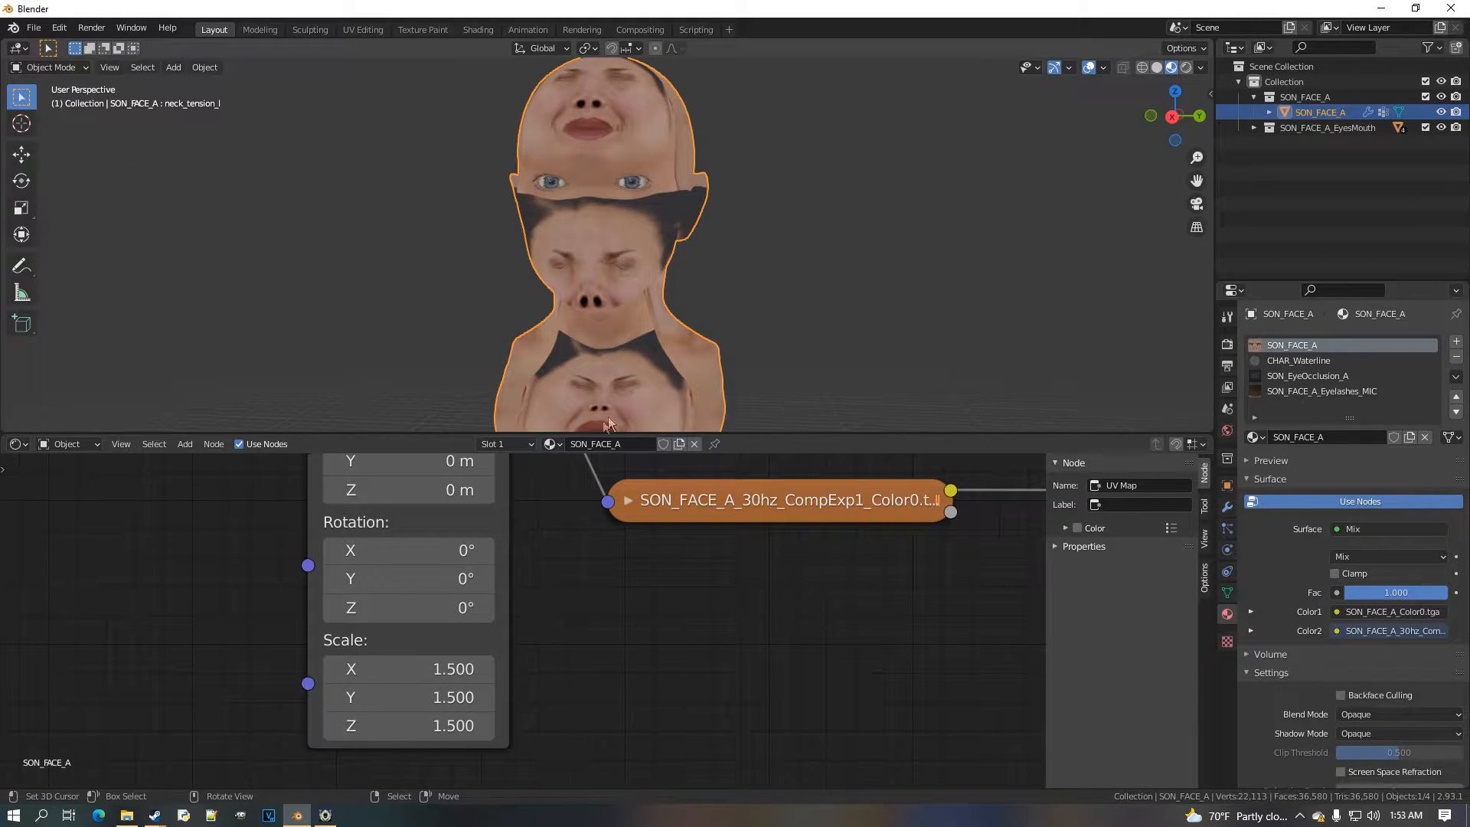
Show the CompExp1 texture in the Image Editor and compare its face layout with the scaled texture on the head
{"action": "left_click", "coordinate": [17, 444]}
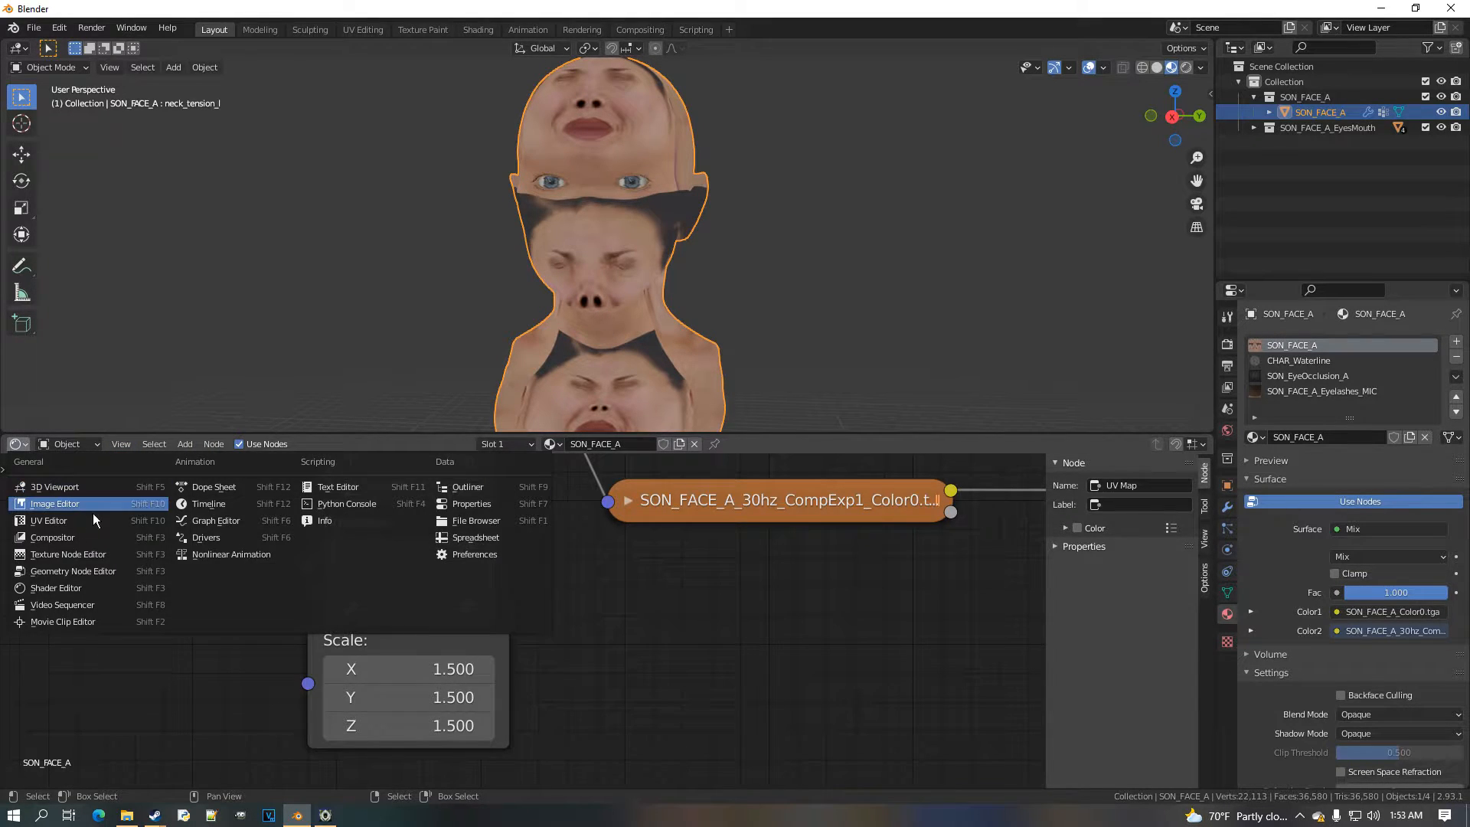
{"action": "left_click", "coordinate": [76, 504]}
{"action": "scroll", "coordinate": [475, 563], "scroll_direction": "down", "scroll_amount": 2}
{"action": "middle_click_drag", "start_coordinate": [474, 580], "coordinate": [521, 591]}
{"action": "scroll", "coordinate": [501, 547], "scroll_direction": "up", "scroll_amount": 3}
{"action": "scroll", "coordinate": [521, 591], "scroll_direction": "down", "scroll_amount": 1}
Switch back to the Shader Editor, enlarge the Mapping node and set the head to the Right Orthographic view
{"action": "left_click", "coordinate": [17, 444]}
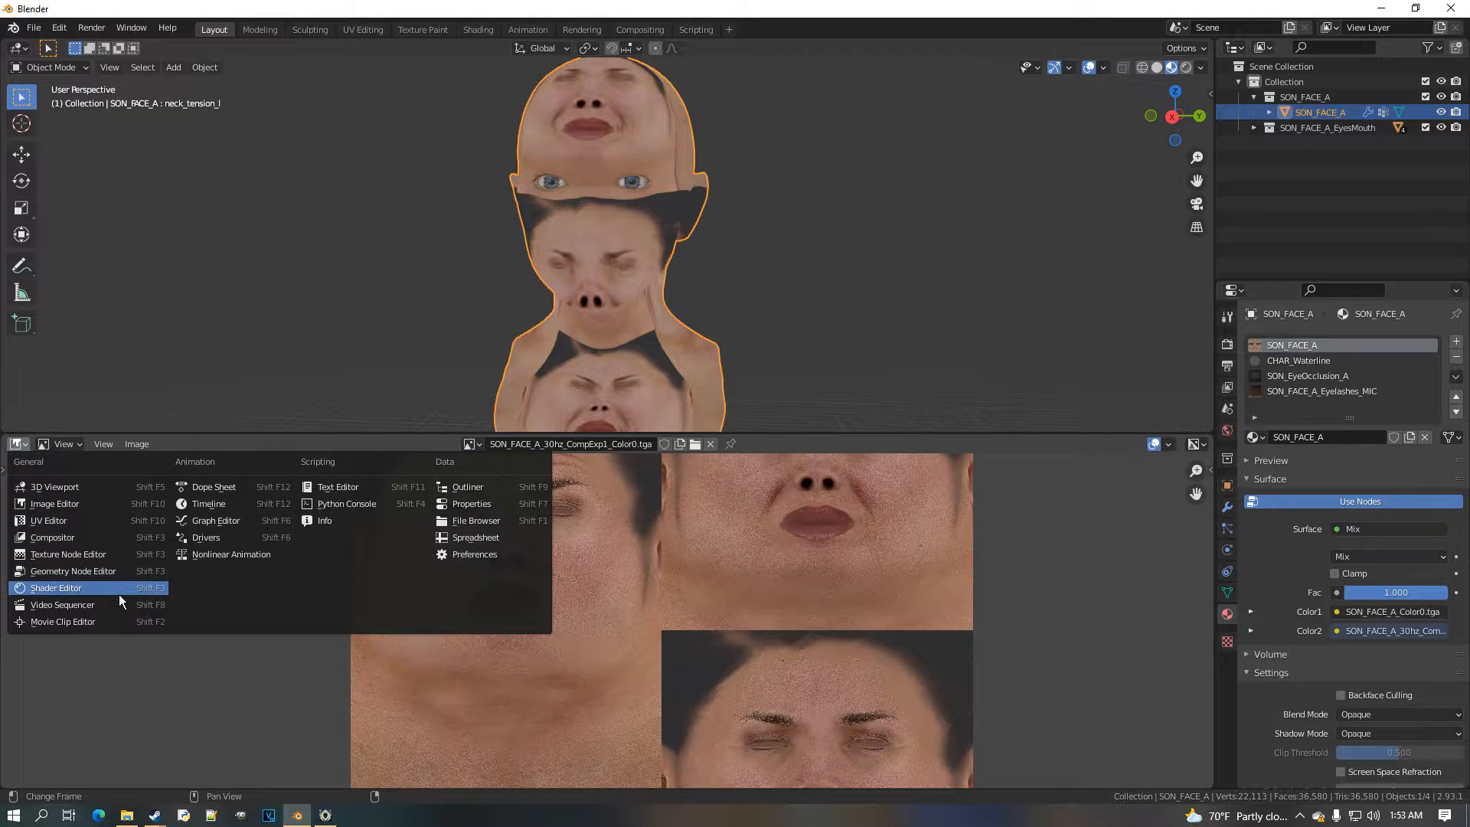
{"action": "left_click", "coordinate": [76, 587]}
{"action": "middle_click_drag", "start_coordinate": [556, 619], "coordinate": [604, 705]}
{"action": "scroll", "coordinate": [542, 638], "scroll_direction": "up", "scroll_amount": 3}
{"action": "middle_click_drag", "start_coordinate": [622, 303], "coordinate": [572, 195]}
View the CompExp1 and CompExp2 textures in the Image Editor to compare their layouts, and return to the Shader Editor
{"action": "left_click", "coordinate": [17, 444]}
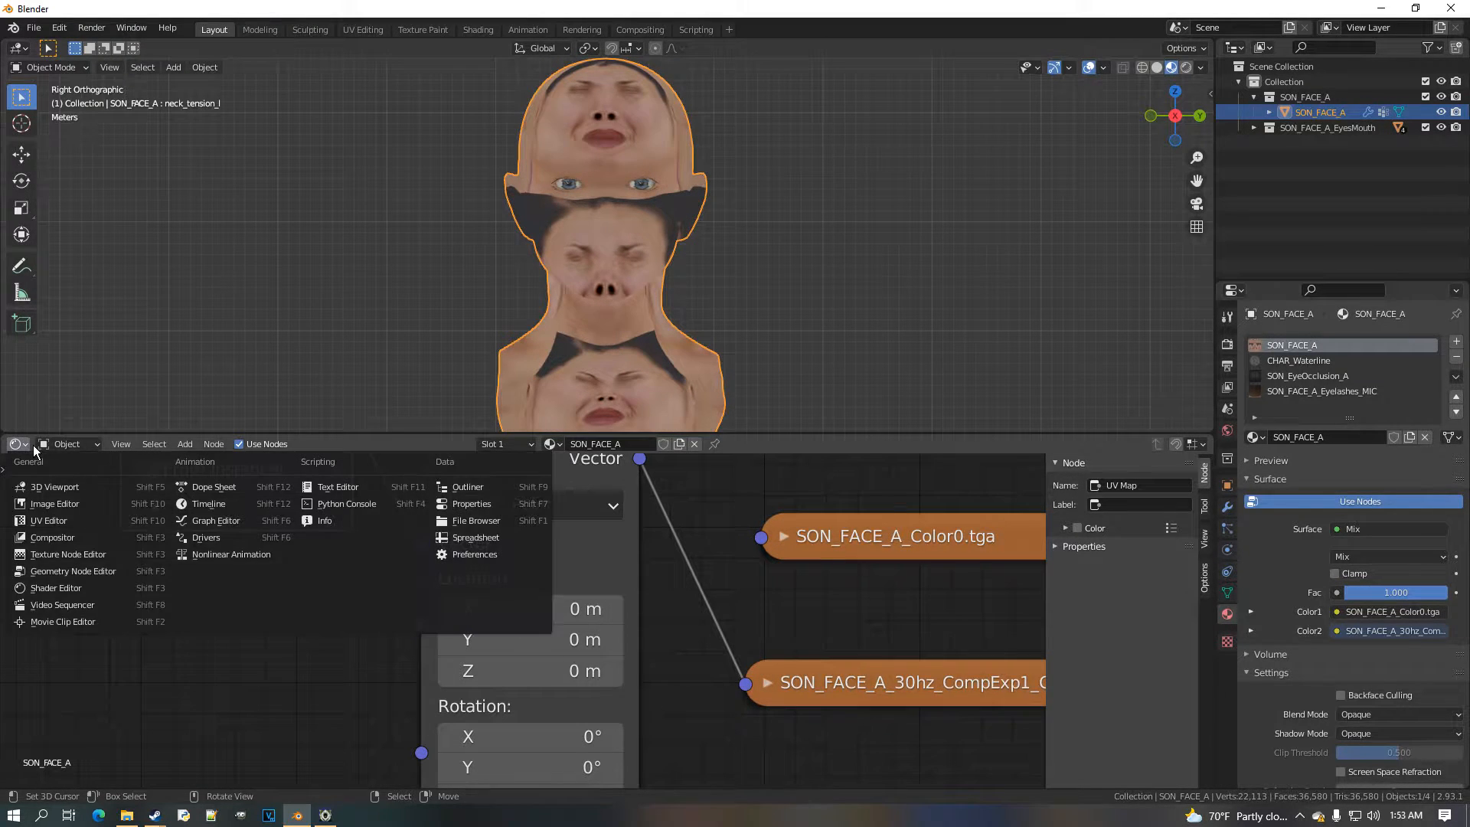
{"action": "left_click", "coordinate": [113, 505]}
{"action": "scroll", "coordinate": [452, 601], "scroll_direction": "down", "scroll_amount": 2}
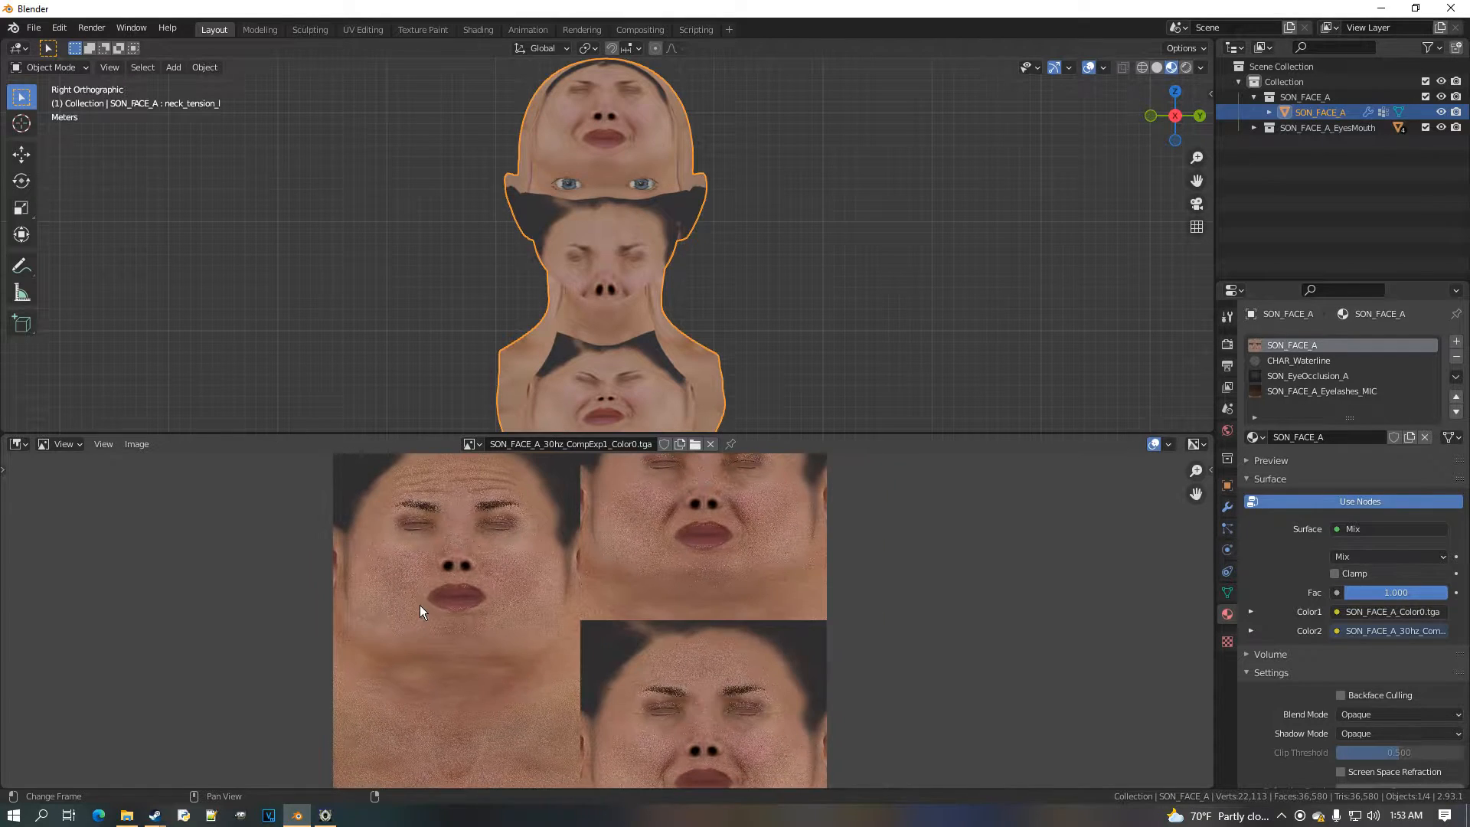
{"action": "left_click", "coordinate": [470, 444]}
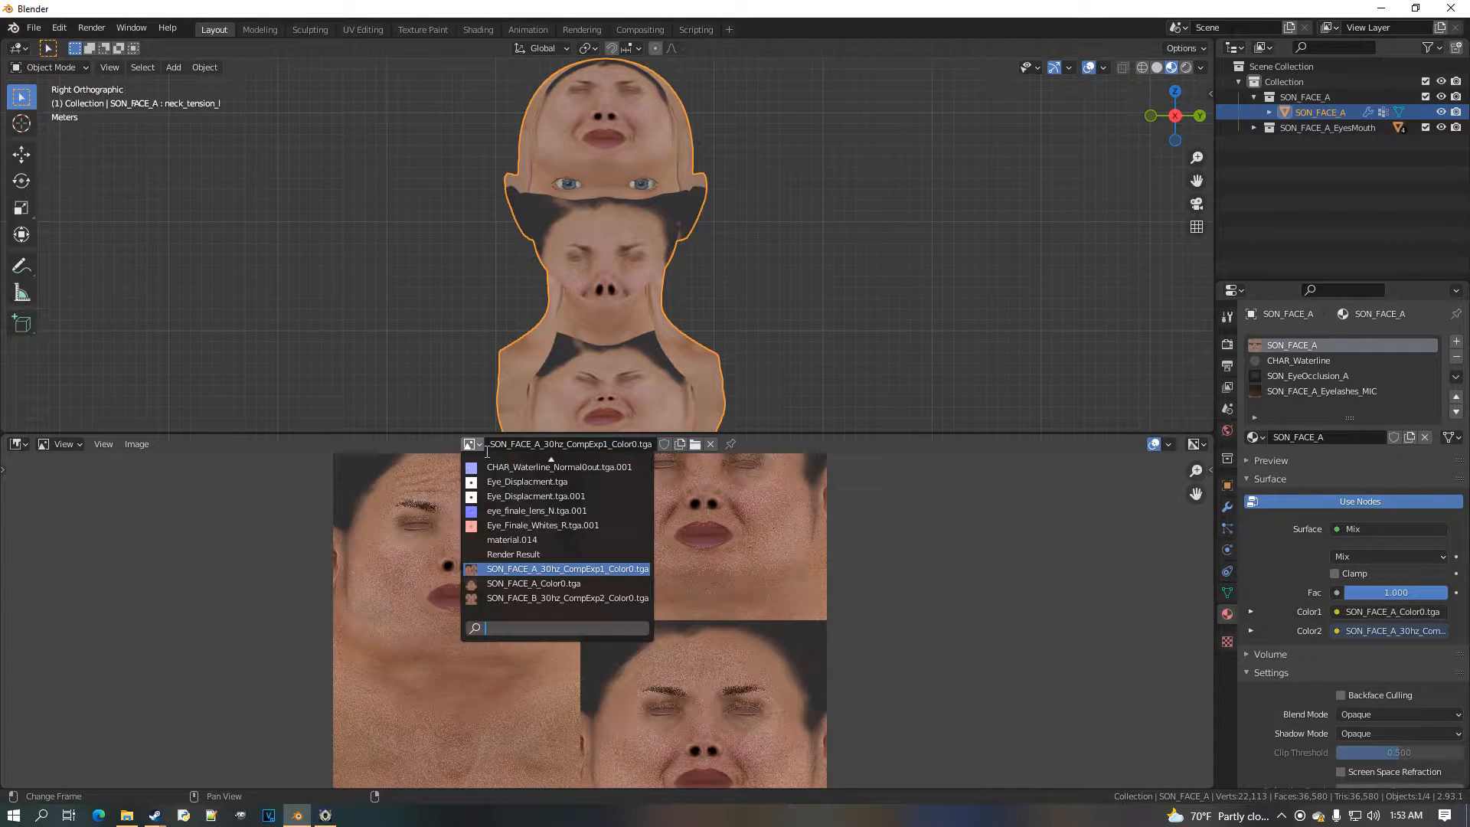
{"action": "left_click", "coordinate": [600, 599]}
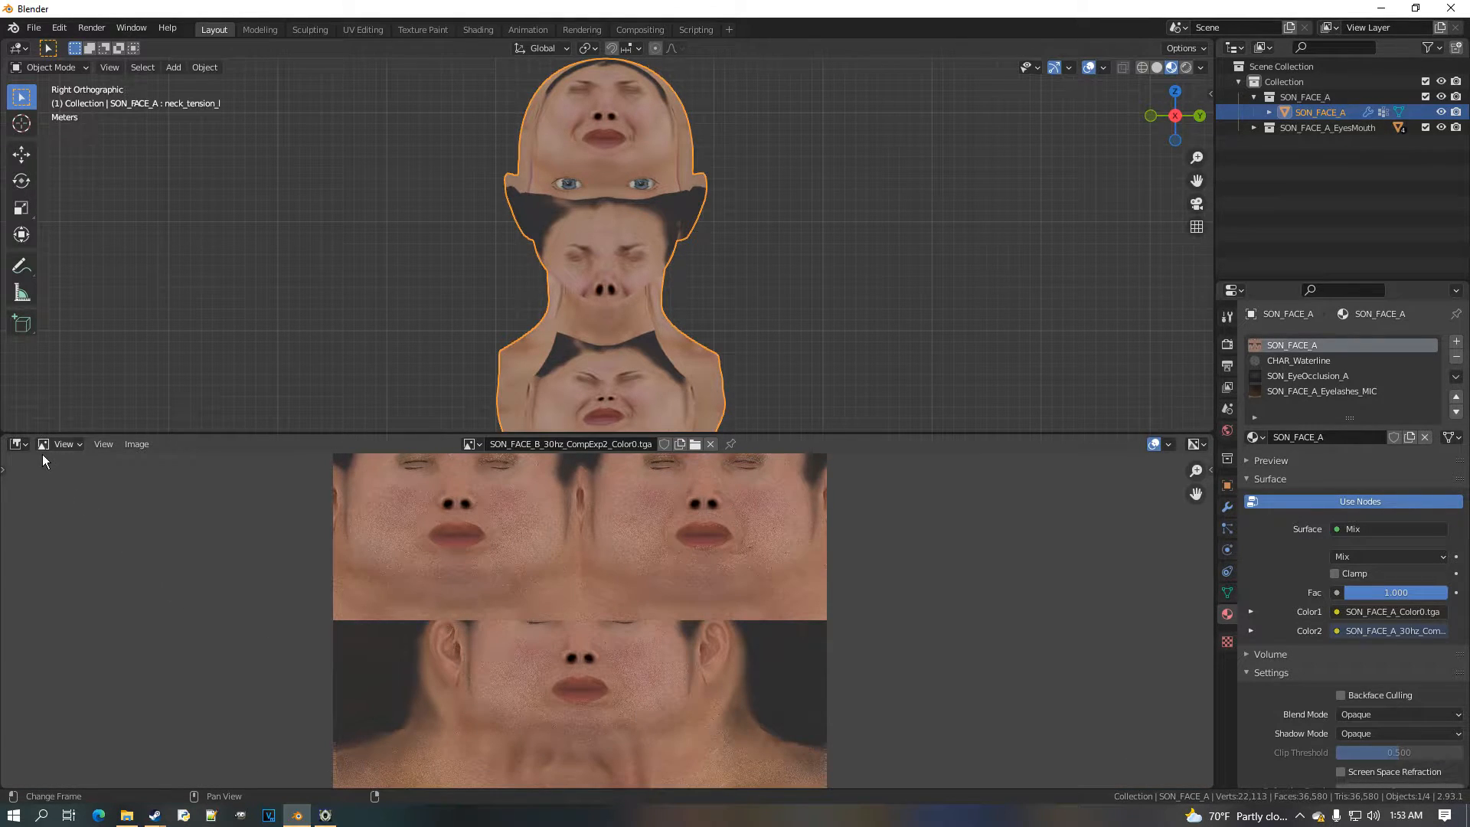
{"action": "left_click", "coordinate": [21, 444]}
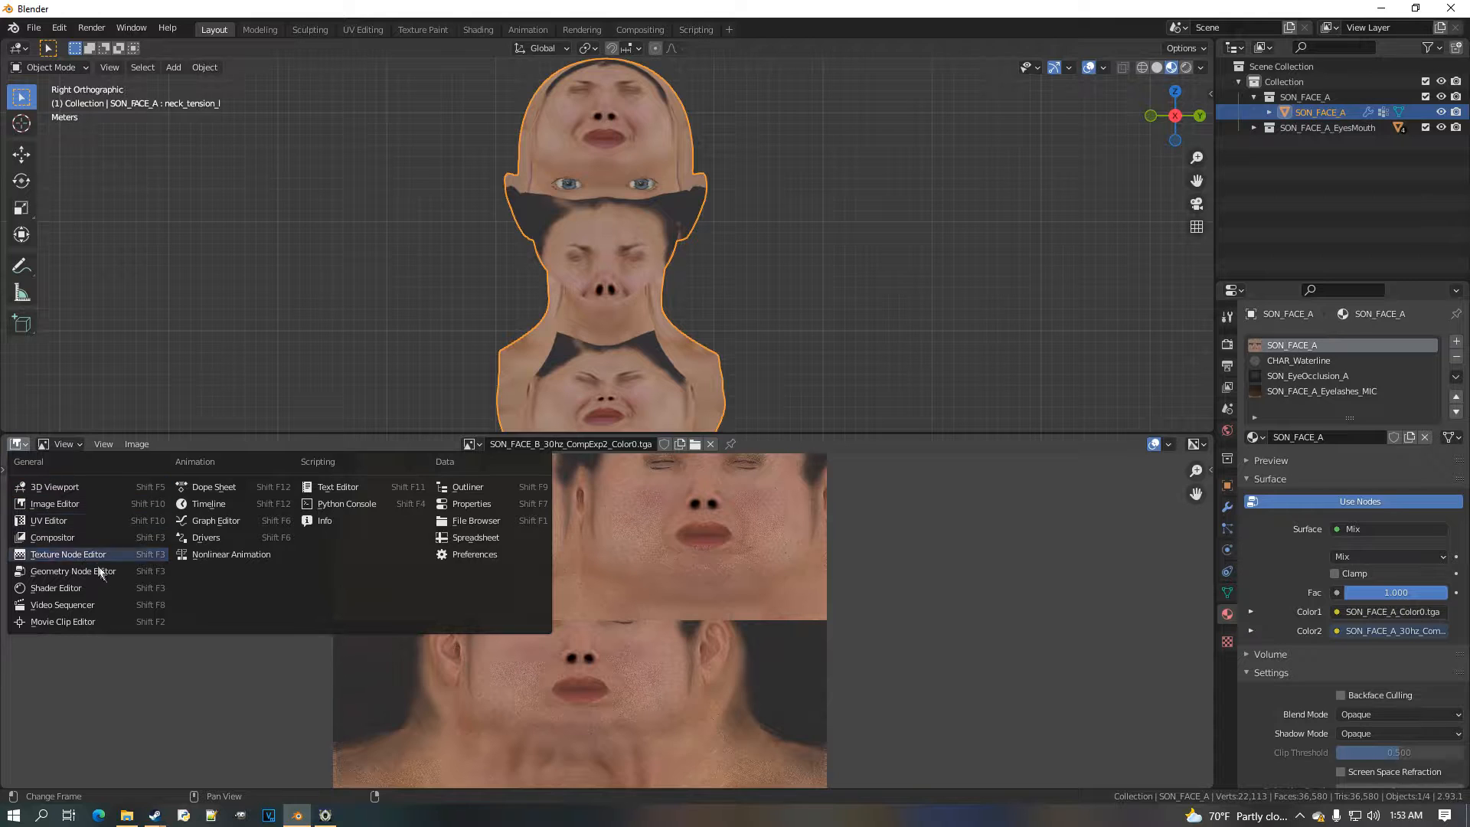
{"action": "left_click", "coordinate": [126, 586]}
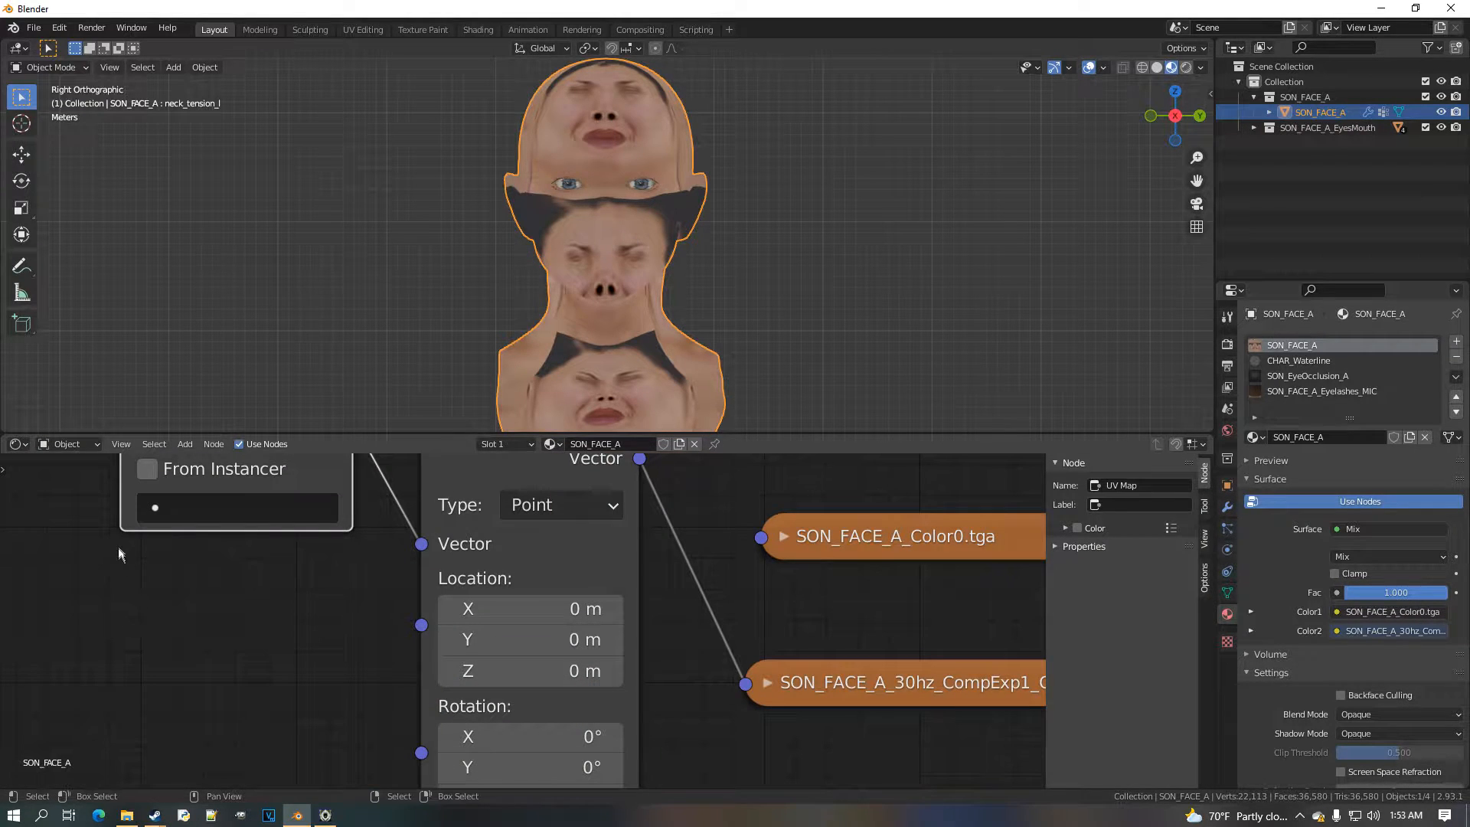
Set the Mapping node's X, Y and Z scale to 1
{"action": "scroll", "coordinate": [515, 557], "scroll_direction": "down", "scroll_amount": 2}
{"action": "scroll", "coordinate": [515, 556], "scroll_direction": "down", "scroll_amount": 2}
{"action": "scroll", "coordinate": [514, 557], "scroll_direction": "up", "scroll_amount": 2}
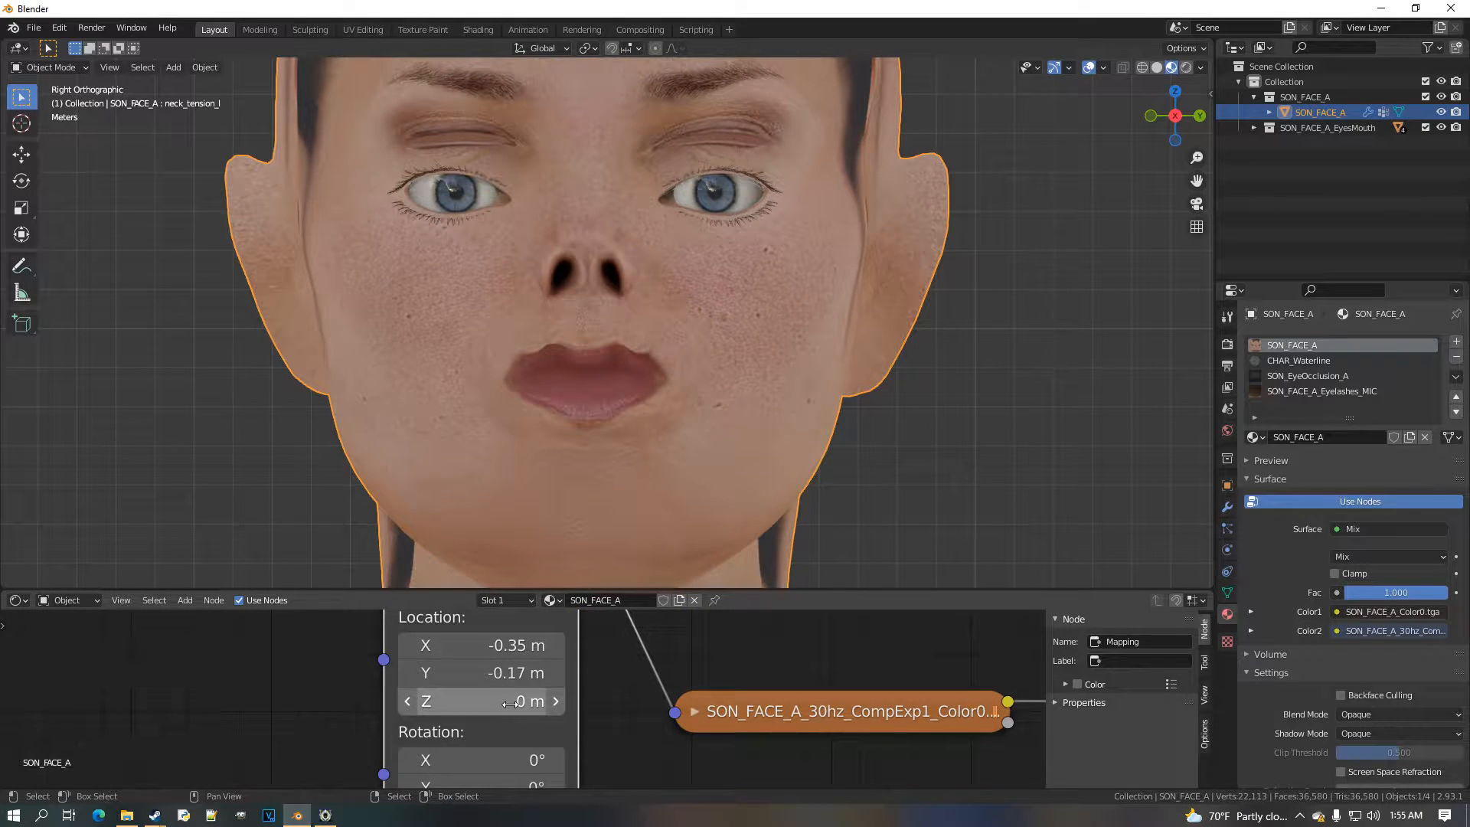
{"action": "middle_click_drag", "start_coordinate": [509, 729], "coordinate": [528, 692]}
{"action": "left_click_drag", "start_coordinate": [528, 690], "coordinate": [528, 737]}
{"action": "type", "text": "1"}
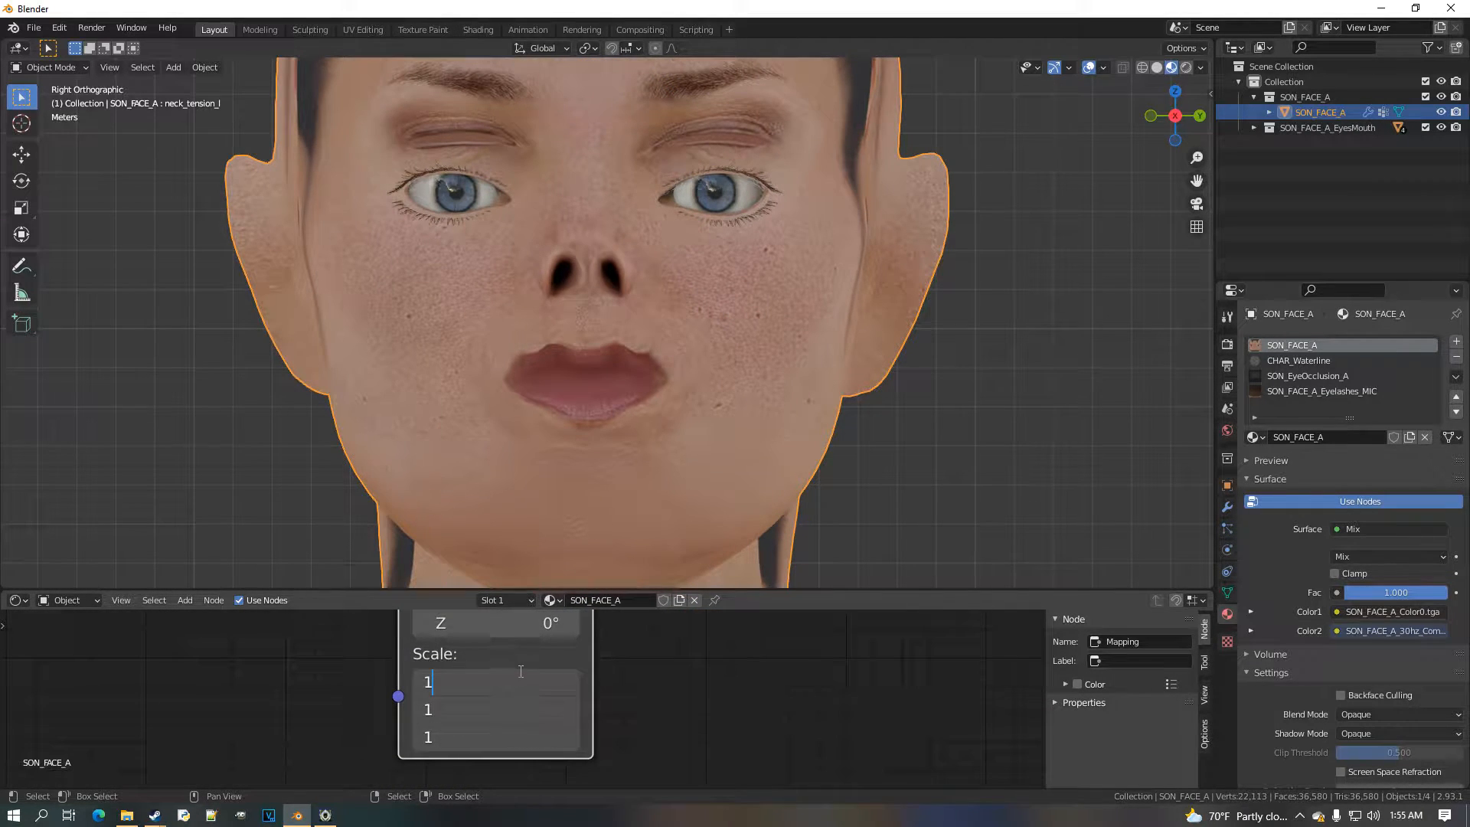
{"action": "key", "text": "Return"}
{"action": "middle_click_drag", "start_coordinate": [533, 624], "coordinate": [518, 701]}
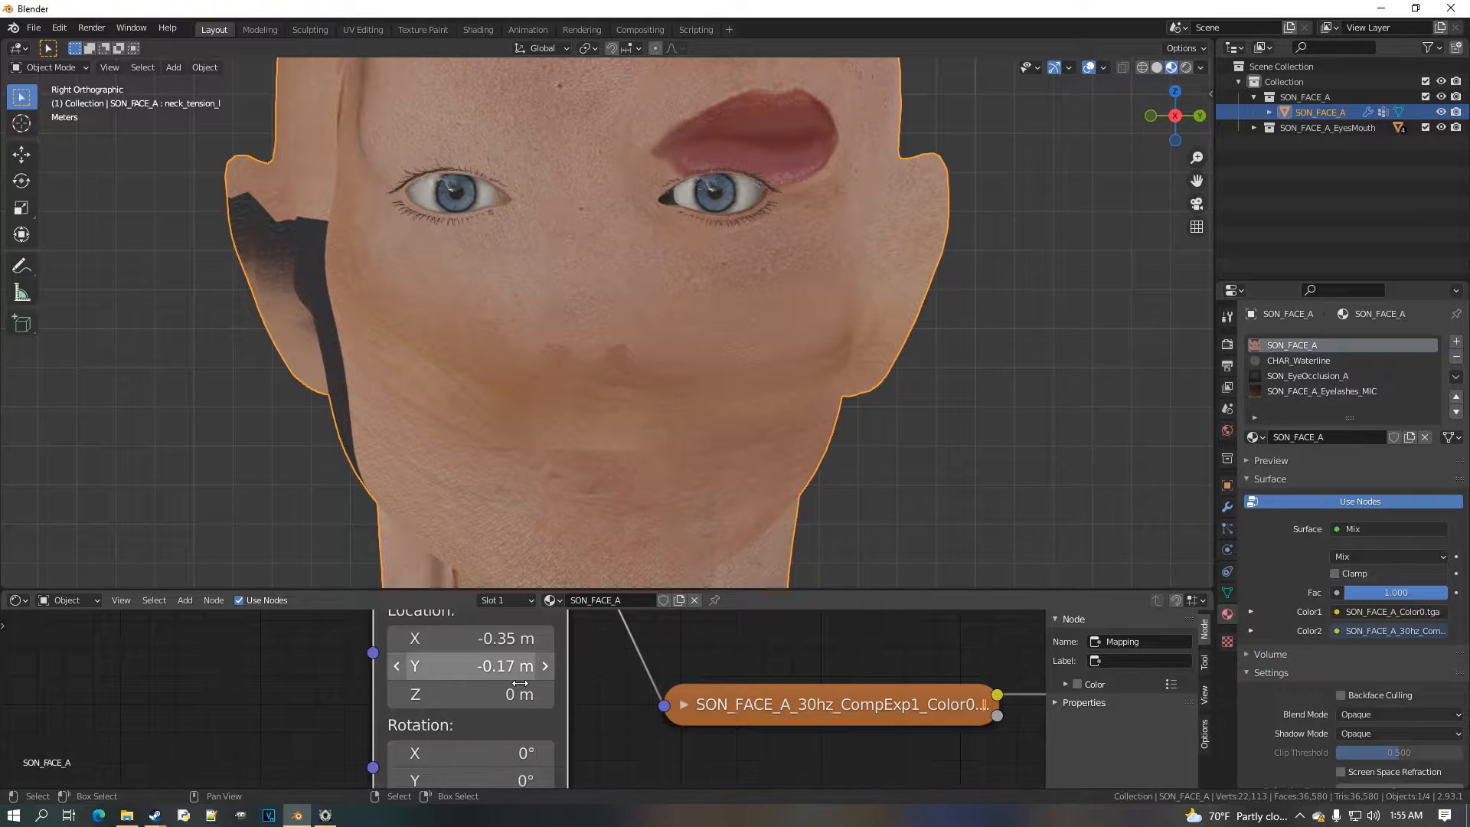
Reset the Mapping node's X and Y location to 0 m
{"action": "scroll", "coordinate": [519, 692], "scroll_direction": "up", "scroll_amount": 2}
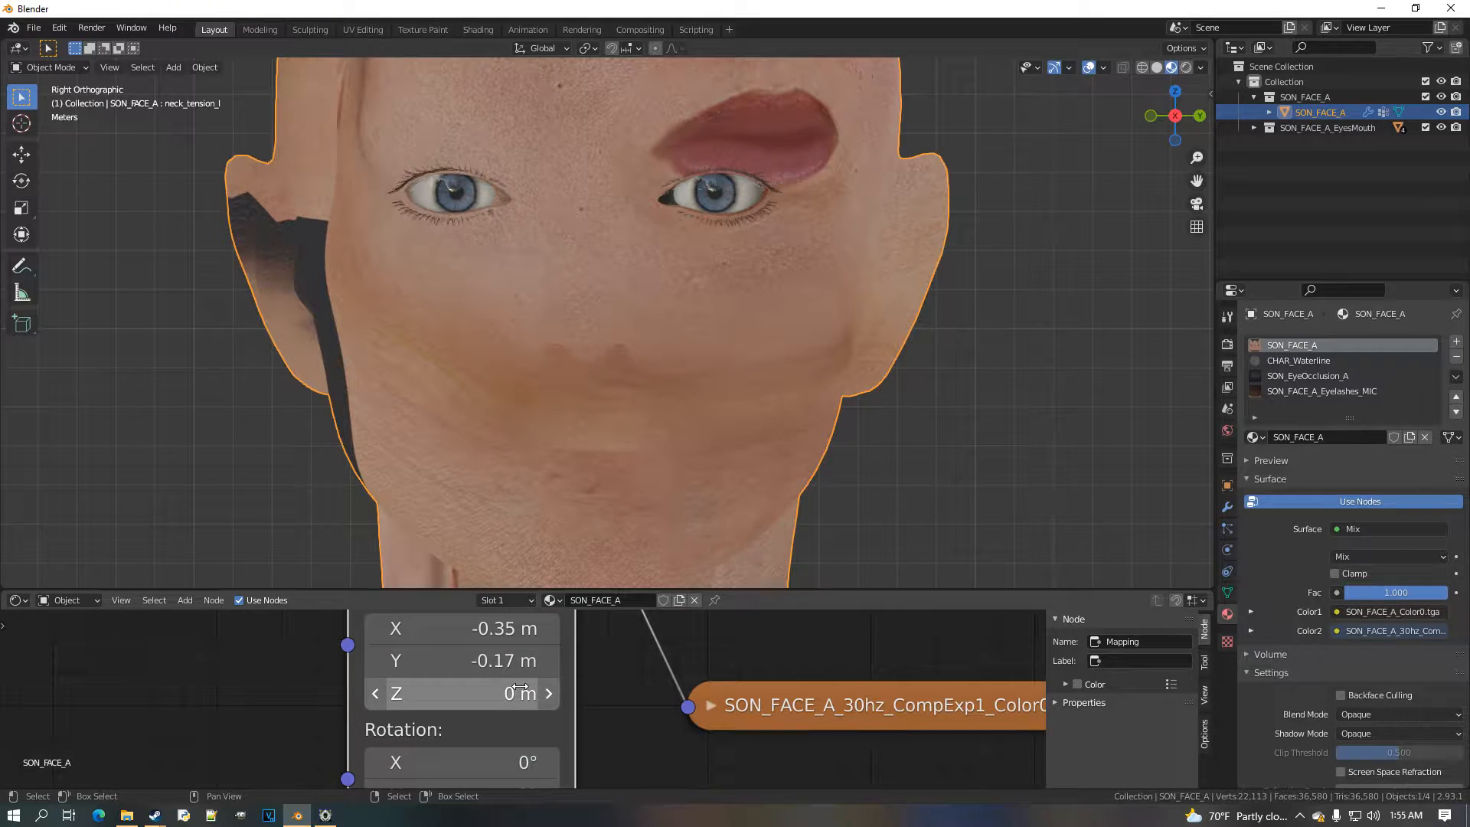
{"action": "left_click", "coordinate": [550, 628]}
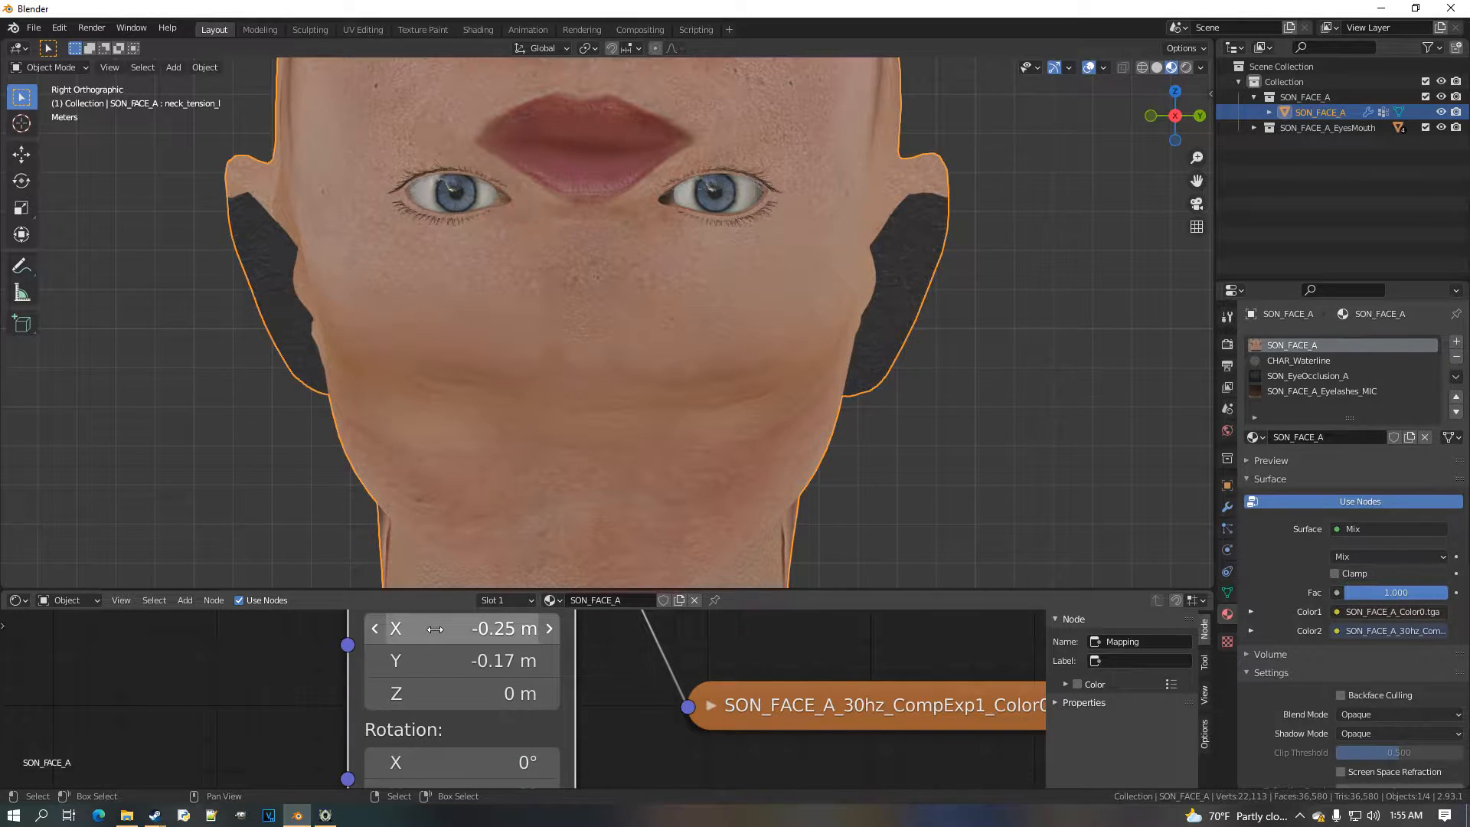
{"action": "left_click_drag", "start_coordinate": [445, 628], "coordinate": [445, 660]}
{"action": "type", "text": "0"}
{"action": "key", "text": "Return"}
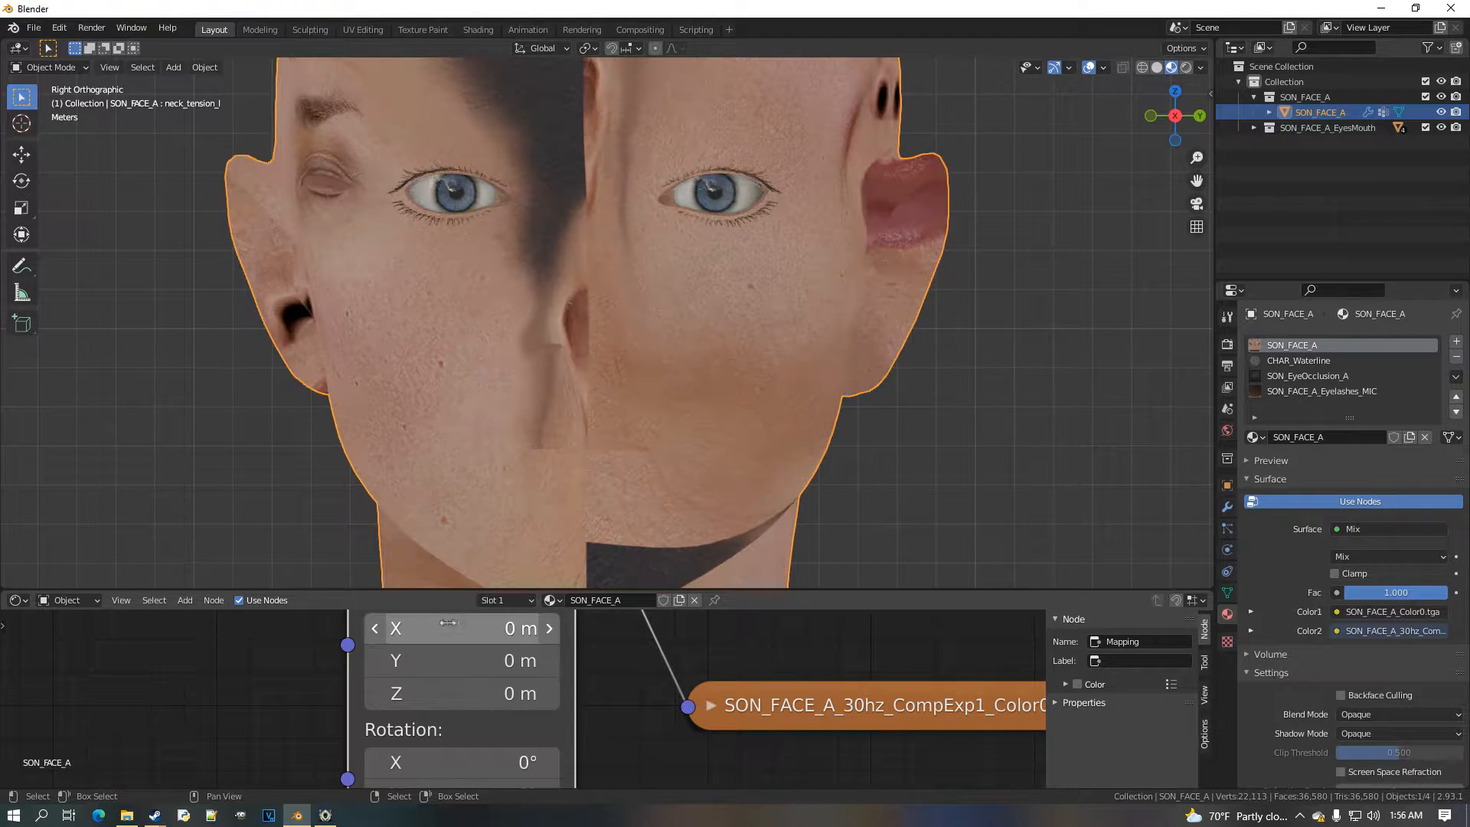
Set the Mapping node's X location to -0.25 m and inspect the texture alignment on the head from an angle and from the Right Orthographic view
{"action": "left_click", "coordinate": [558, 640]}
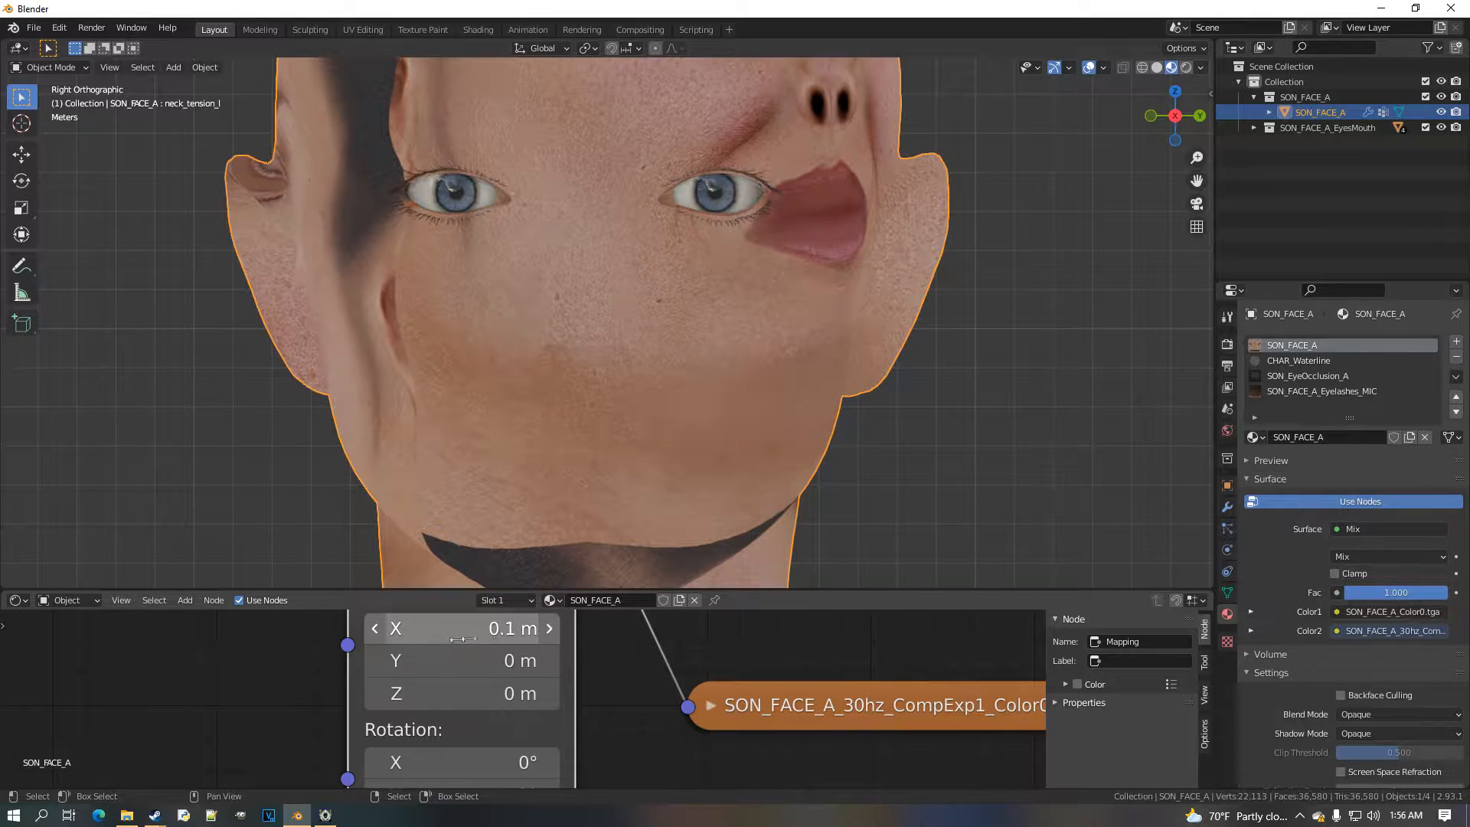
{"action": "left_click", "coordinate": [380, 631]}
{"action": "left_click", "coordinate": [380, 631]}
{"action": "left_click", "coordinate": [380, 631]}
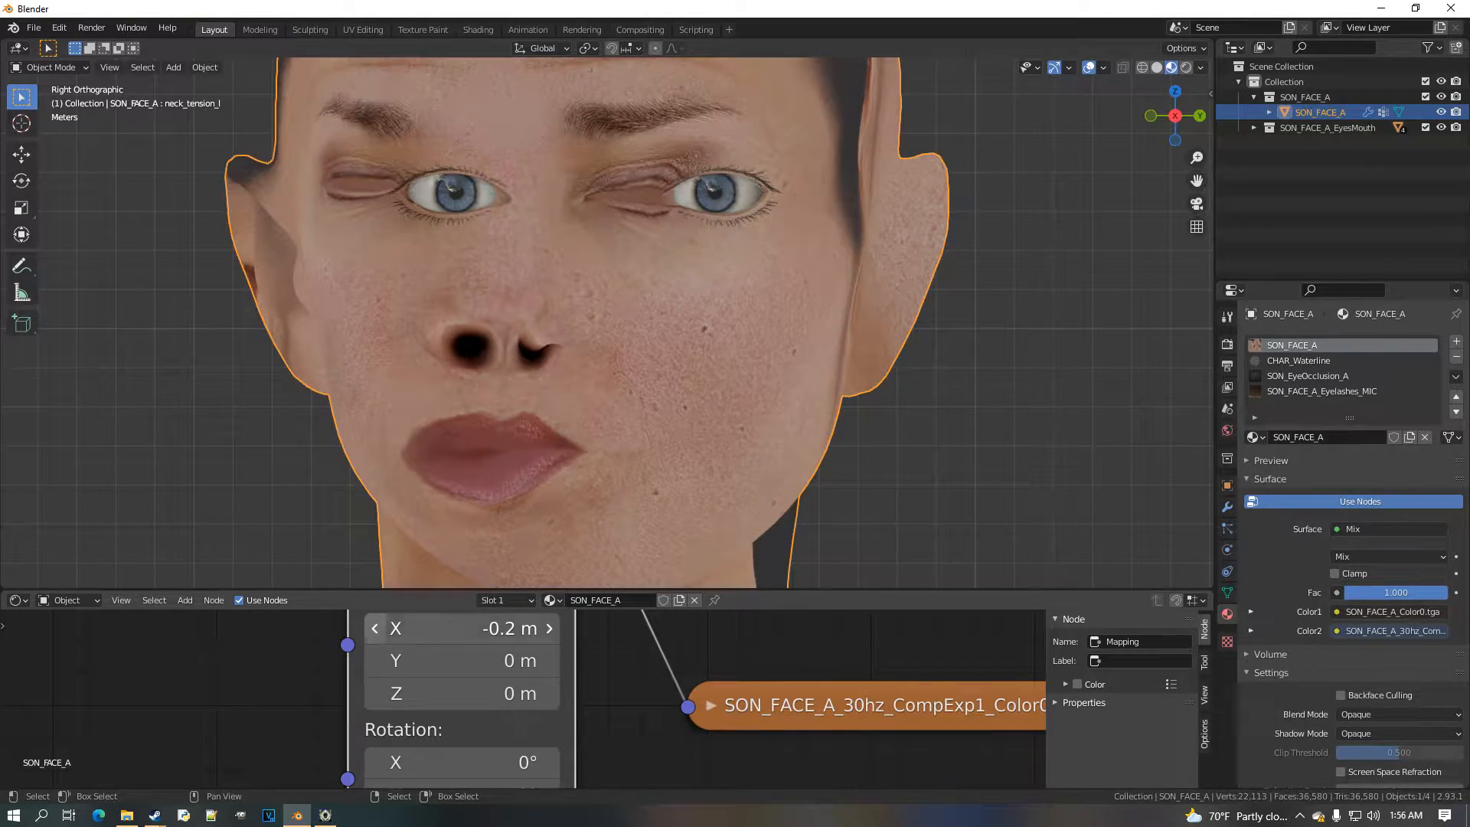
{"action": "left_click", "coordinate": [380, 630]}
{"action": "left_click", "coordinate": [424, 634]}
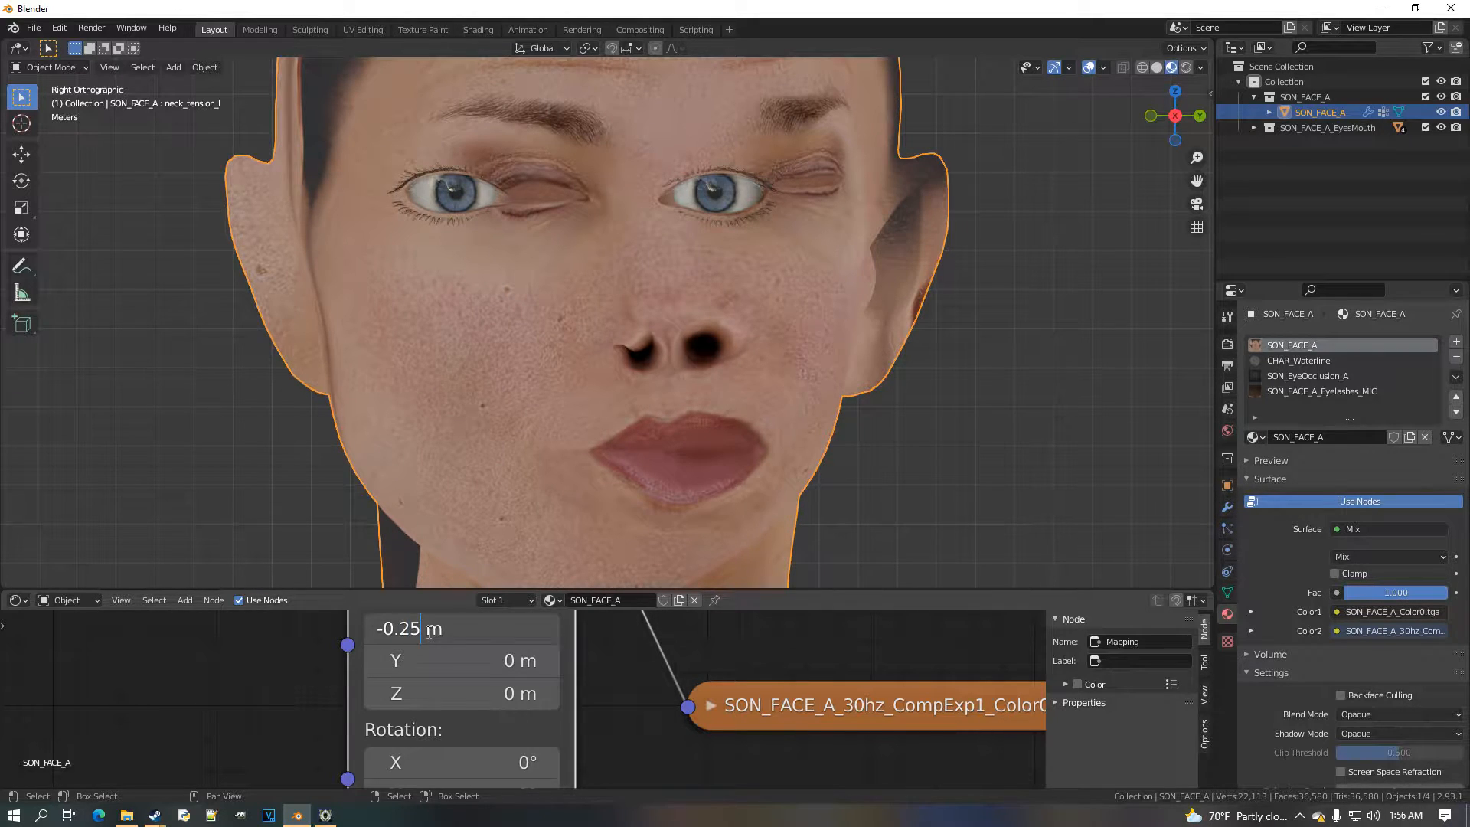
{"action": "key", "text": "Return"}
{"action": "scroll", "coordinate": [623, 514], "scroll_direction": "down", "scroll_amount": 3}
{"action": "mouse_move", "coordinate": [625, 515]}
{"action": "middle_mouse_down"}
{"action": "mouse_move", "coordinate": [738, 520]}
{"action": "mouse_move", "coordinate": [637, 510]}
{"action": "middle_mouse_up"}
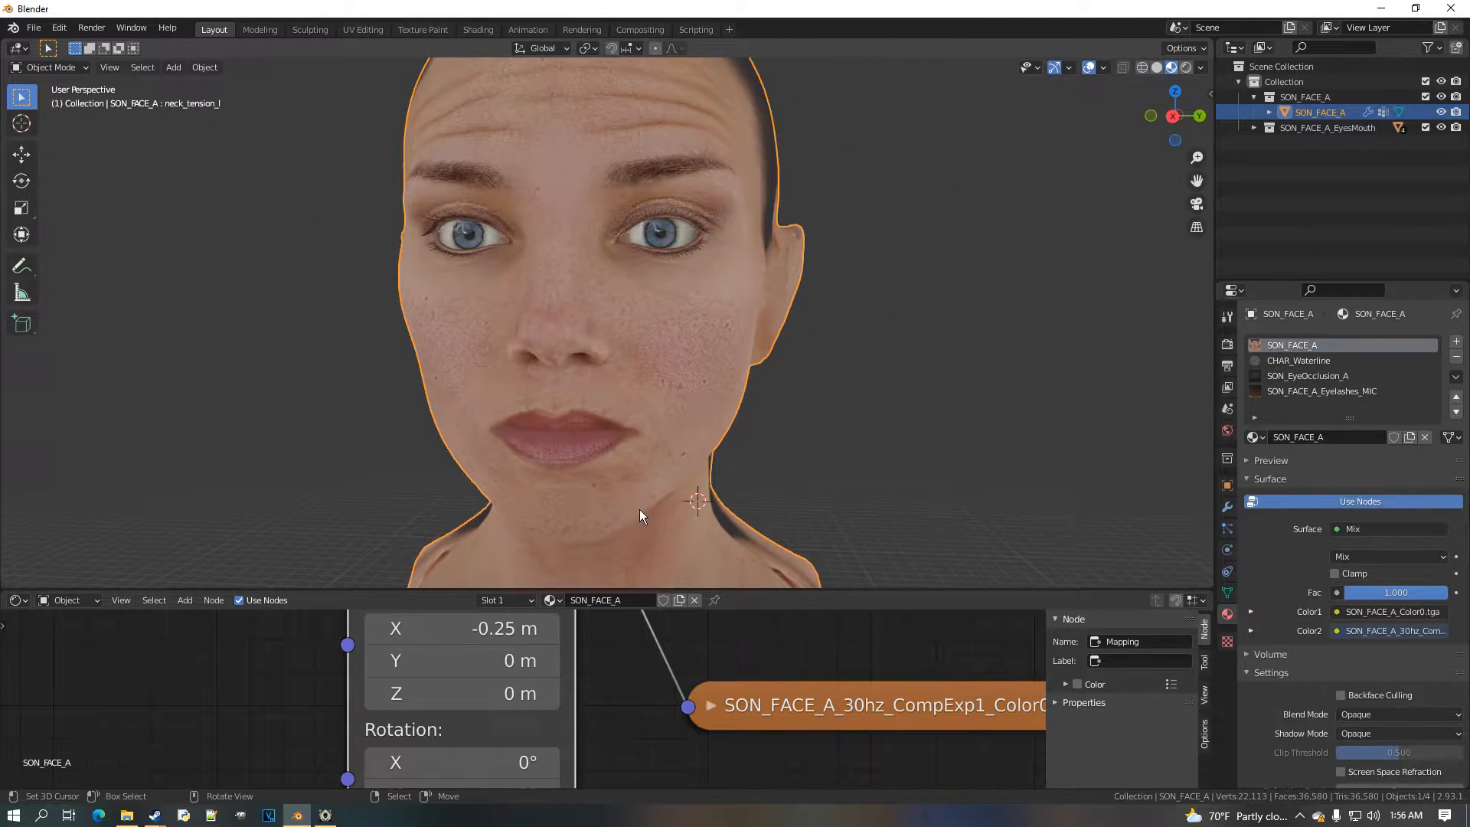
{"action": "scroll", "coordinate": [636, 510], "scroll_direction": "down", "scroll_amount": 2}
{"action": "key", "text": "KP_3"}
{"action": "scroll", "coordinate": [719, 695], "scroll_direction": "down", "scroll_amount": 4}
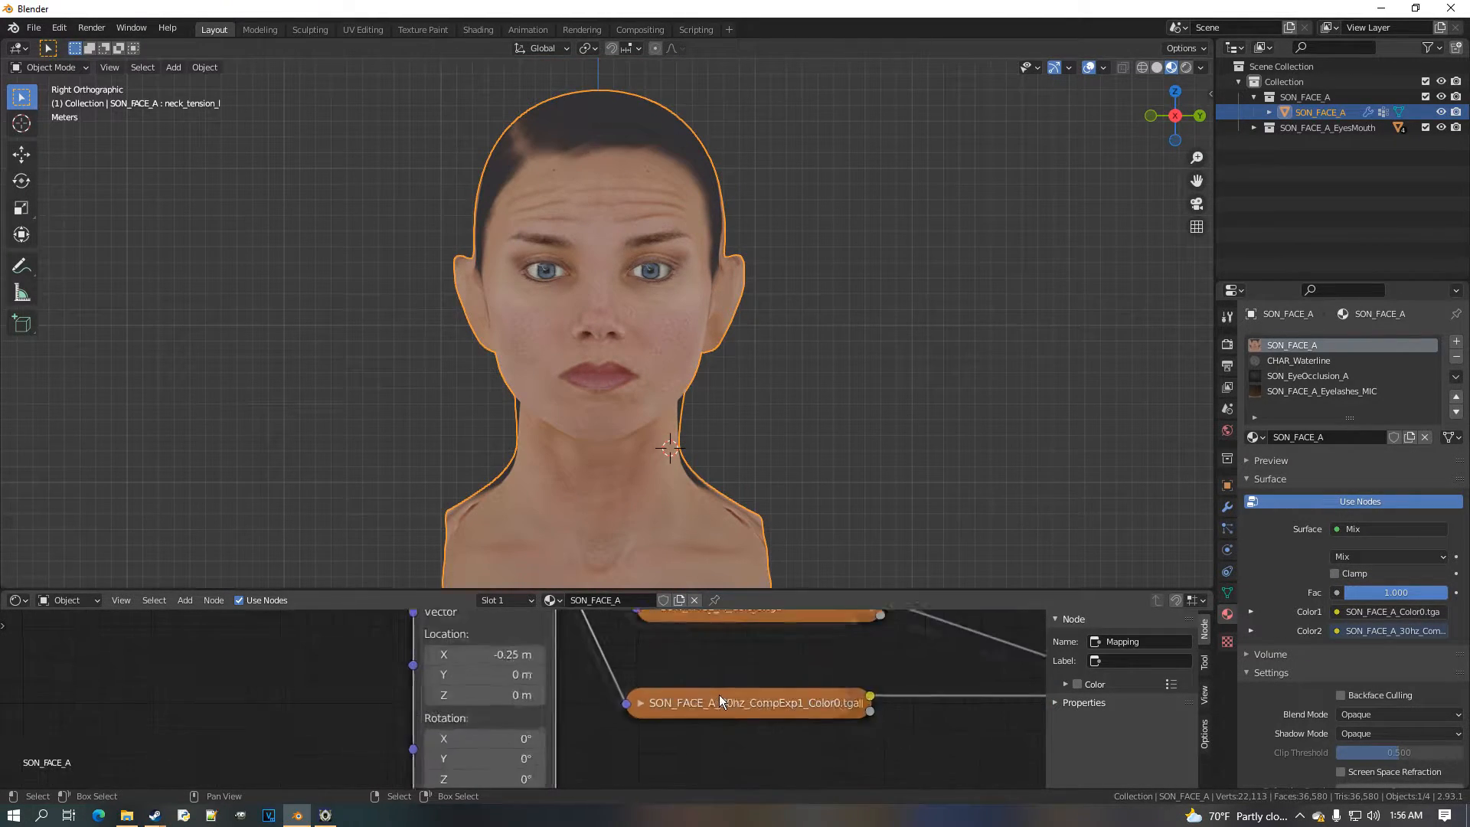
Vary the Mix node's factor and return it to 1.000 to compare both textures around the eyes and eyebrows
{"action": "scroll", "coordinate": [530, 679], "scroll_direction": "up", "scroll_amount": 4}
{"action": "scroll", "coordinate": [530, 678], "scroll_direction": "up", "scroll_amount": 1}
{"action": "mouse_move", "coordinate": [530, 674]}
{"action": "left_mouse_down"}
{"action": "mouse_move", "coordinate": [319, 674]}
{"action": "mouse_move", "coordinate": [536, 673]}
{"action": "left_mouse_up"}
{"action": "scroll", "coordinate": [603, 406], "scroll_direction": "up", "scroll_amount": 7}
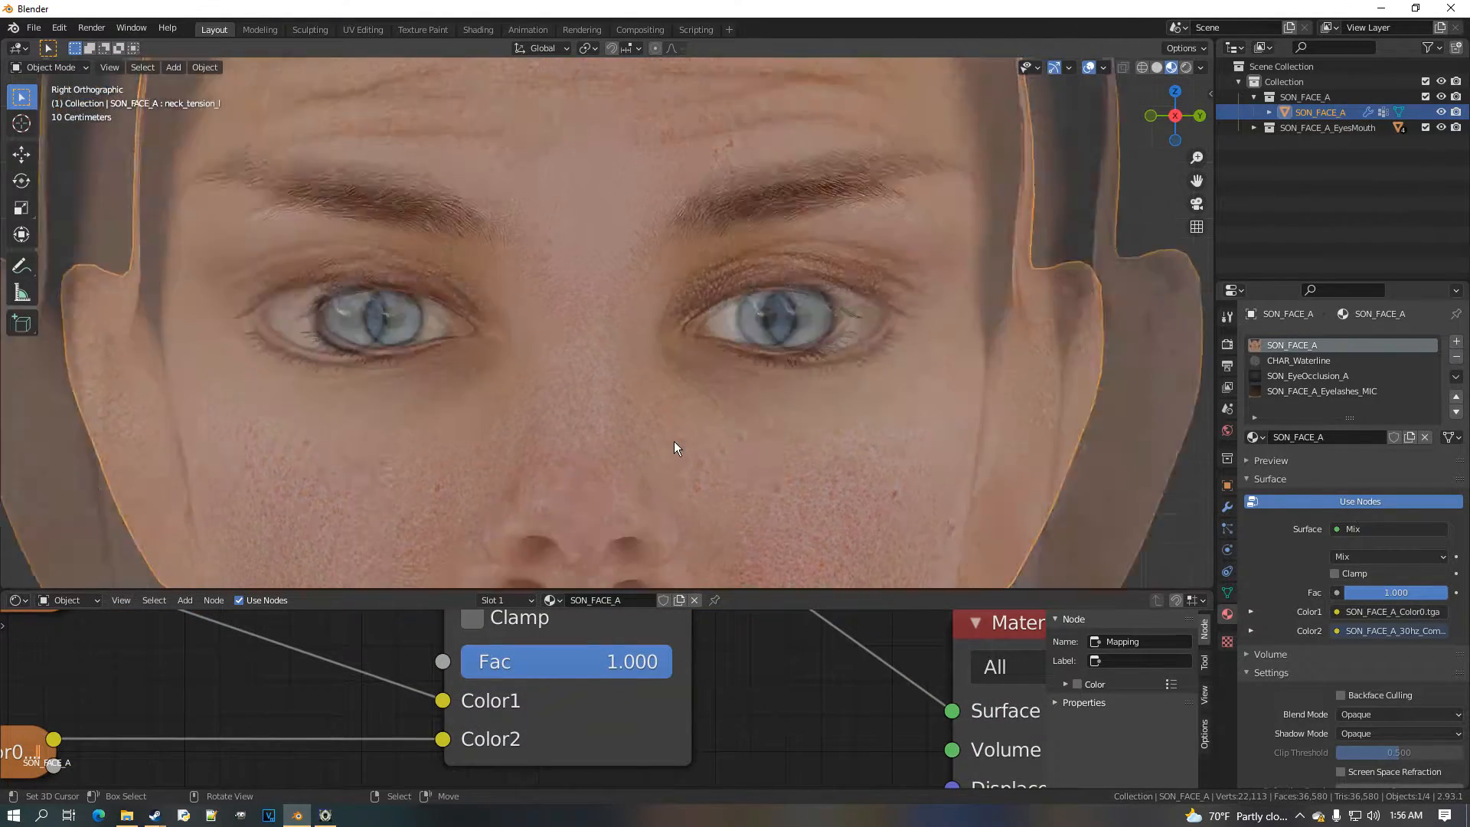
{"action": "scroll", "coordinate": [674, 441], "scroll_direction": "up", "scroll_amount": 2}
{"action": "middle_click_drag", "start_coordinate": [671, 291], "coordinate": [669, 400], "text": "shift"}
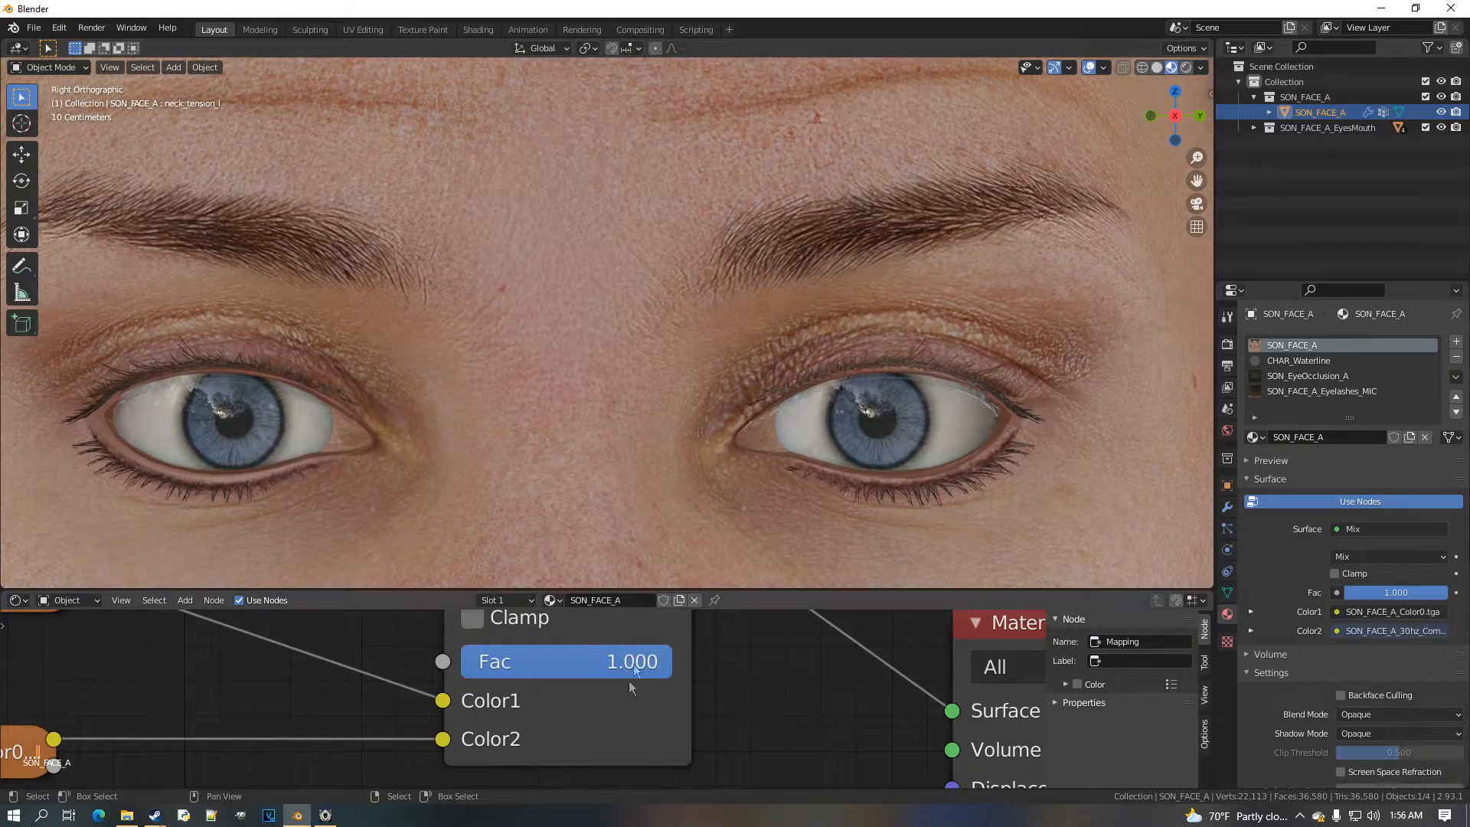
{"action": "left_click_drag", "start_coordinate": [536, 661], "coordinate": [325, 662]}
{"action": "left_click_drag", "start_coordinate": [462, 663], "coordinate": [674, 666]}
Examine the texture alignment around the nose and mouth with the Mix factor at 1.000
{"action": "scroll", "coordinate": [688, 475], "scroll_direction": "down", "scroll_amount": 3}
{"action": "middle_click_drag", "start_coordinate": [688, 475], "coordinate": [699, 317], "text": "shift"}
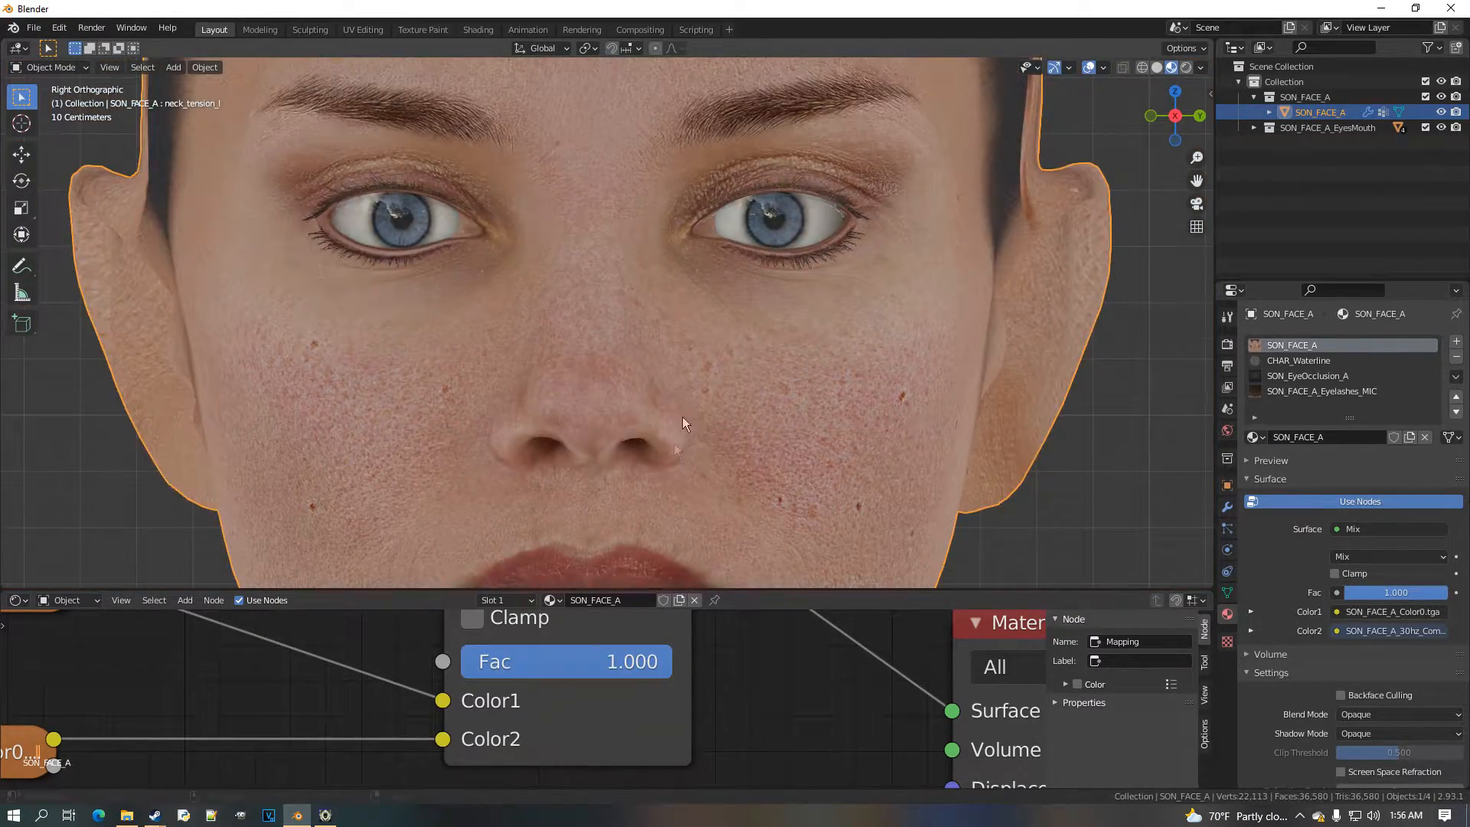
{"action": "middle_click_drag", "start_coordinate": [674, 444], "coordinate": [695, 168], "text": "shift"}
{"action": "scroll", "coordinate": [623, 377], "scroll_direction": "up", "scroll_amount": 3}
{"action": "mouse_move", "coordinate": [646, 666]}
{"action": "left_mouse_down"}
{"action": "mouse_move", "coordinate": [460, 663]}
{"action": "mouse_move", "coordinate": [673, 663]}
{"action": "left_mouse_up"}
{"action": "scroll", "coordinate": [612, 475], "scroll_direction": "down", "scroll_amount": 6}
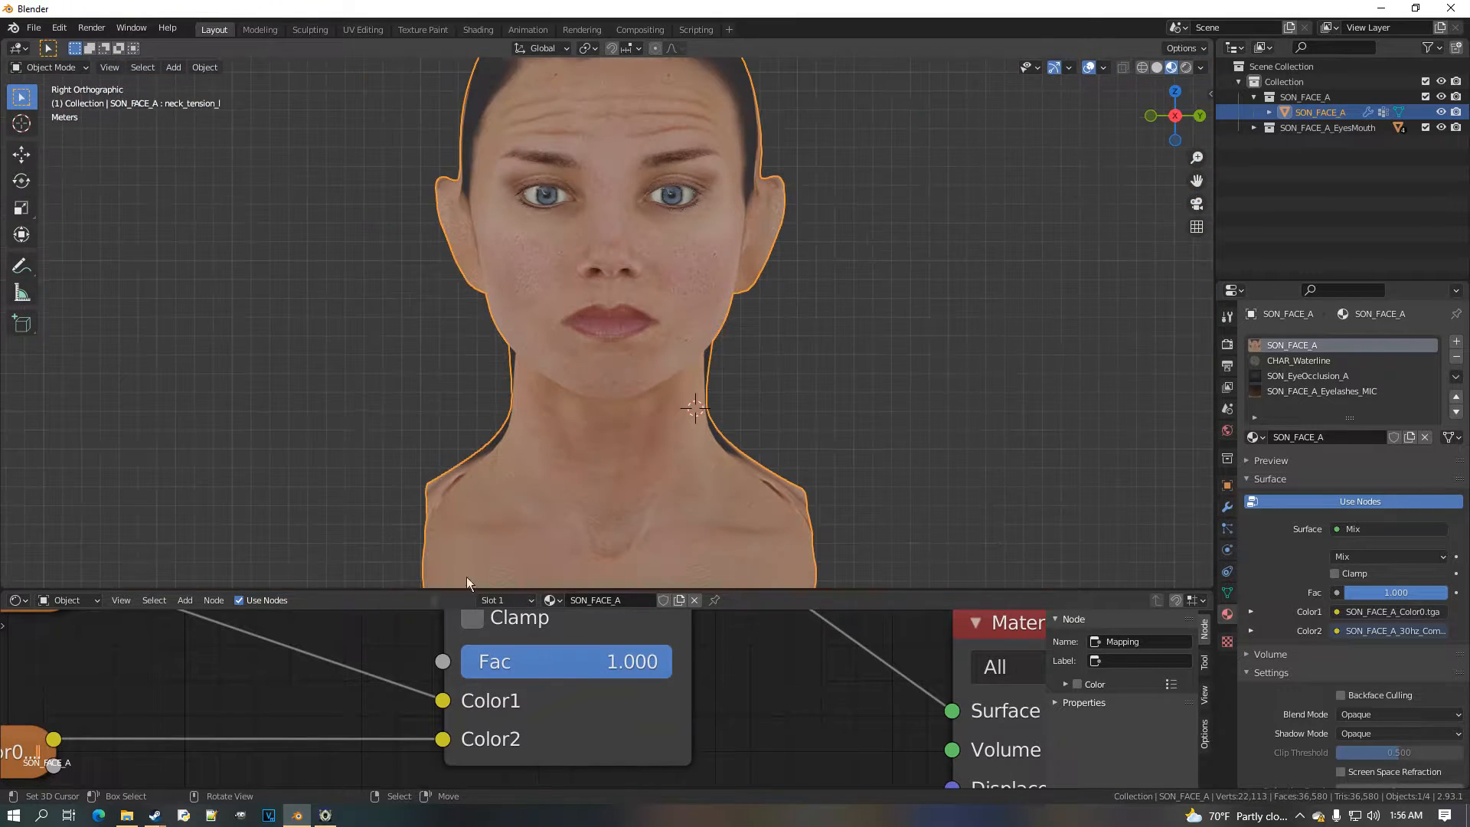
Move the CompExp1 texture node up directly below the Color0 texture node
{"action": "scroll", "coordinate": [207, 692], "scroll_direction": "down", "scroll_amount": 2}
{"action": "scroll", "coordinate": [207, 693], "scroll_direction": "down", "scroll_amount": 4}
{"action": "middle_click_drag", "start_coordinate": [208, 694], "coordinate": [519, 710]}
{"action": "middle_click_drag", "start_coordinate": [339, 673], "coordinate": [491, 700]}
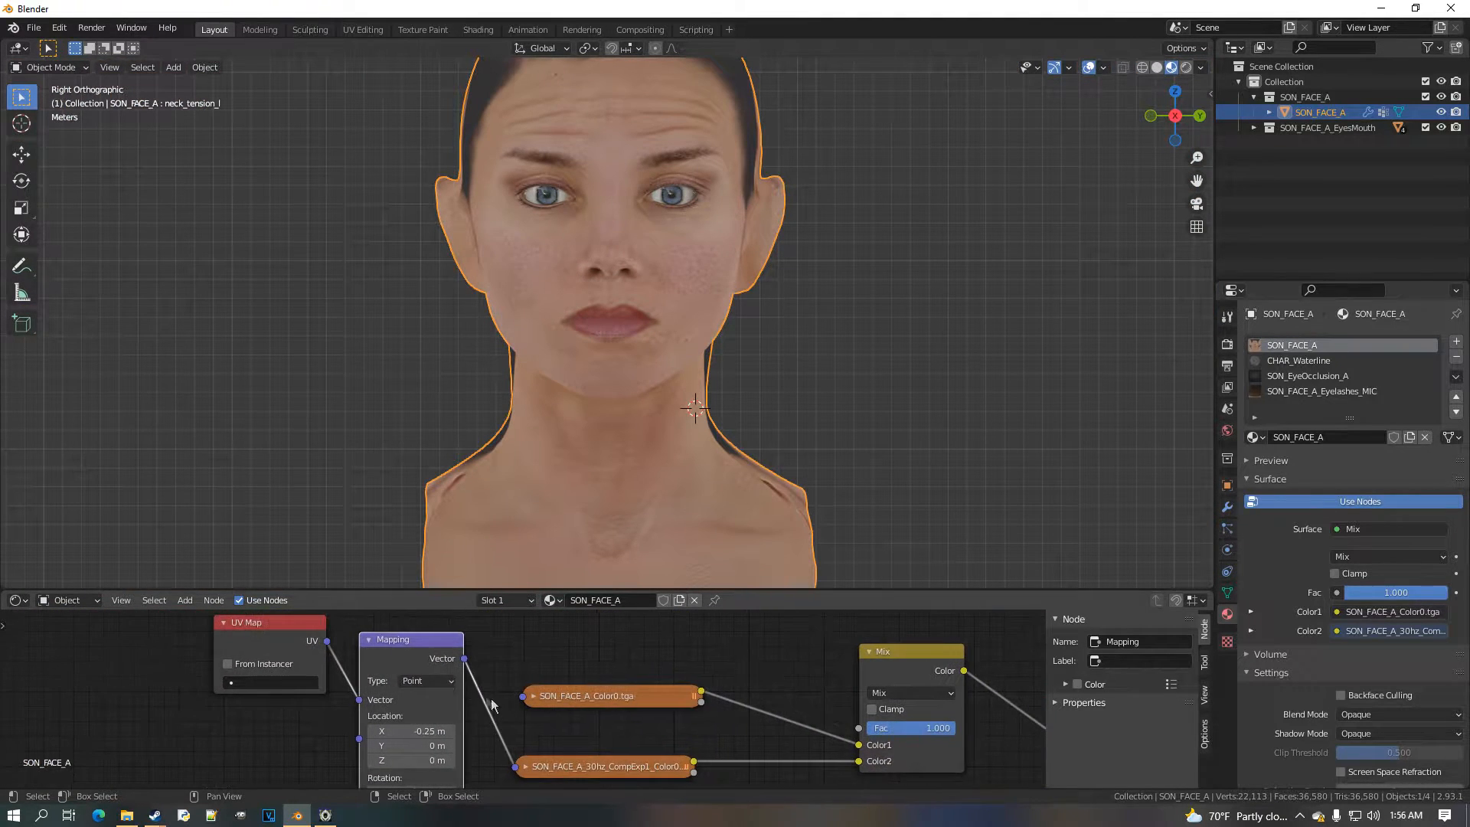
{"action": "left_click_drag", "start_coordinate": [611, 765], "coordinate": [617, 747]}
{"action": "left_click", "coordinate": [427, 669]}
Set the alpha mode to Channel Packed for both the Color0 and CompExp1 images
{"action": "left_click", "coordinate": [651, 698]}
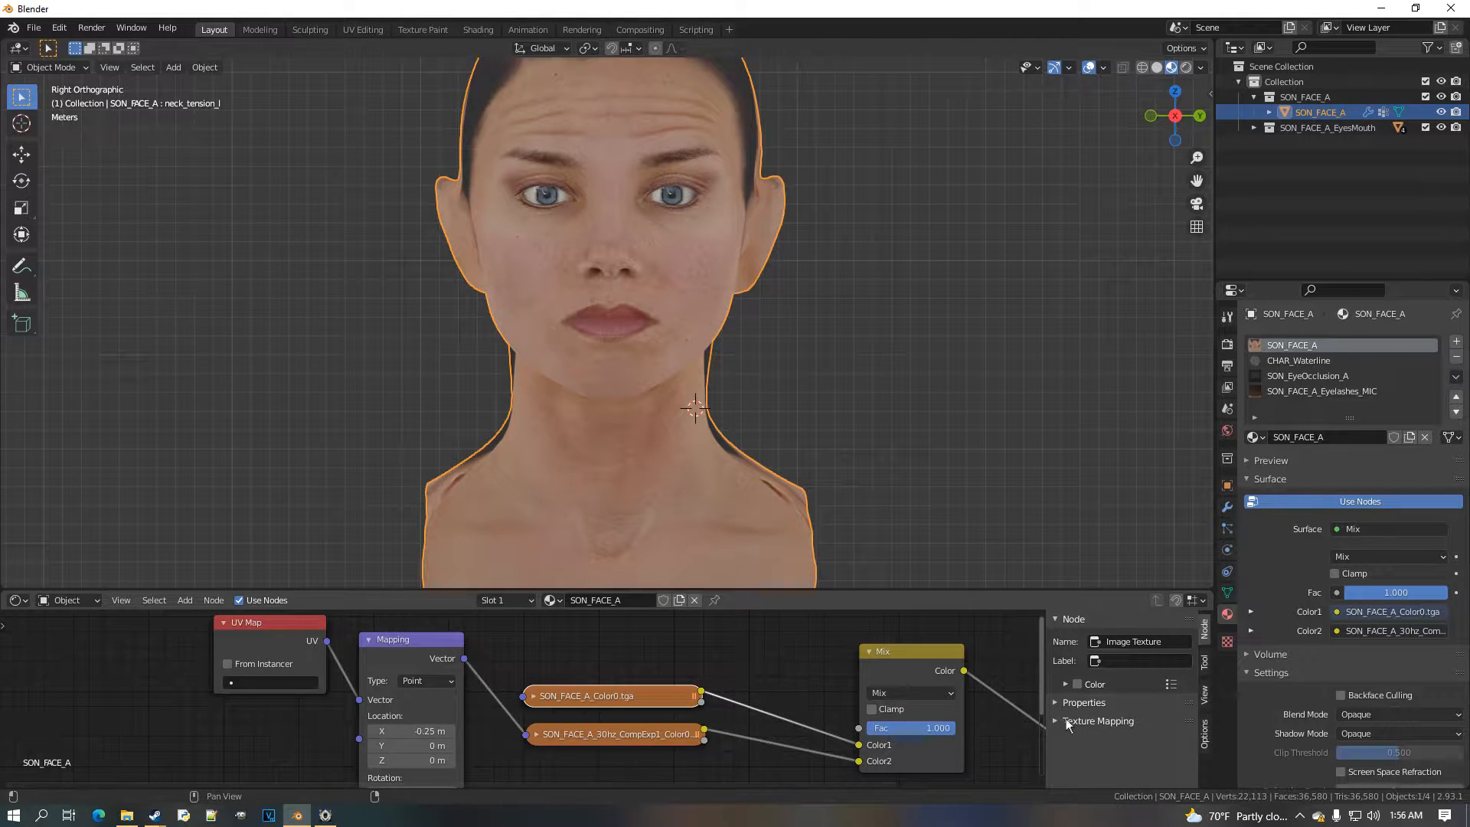
{"action": "scroll", "coordinate": [1108, 713], "scroll_direction": "down", "scroll_amount": 5}
{"action": "left_click", "coordinate": [1154, 711]}
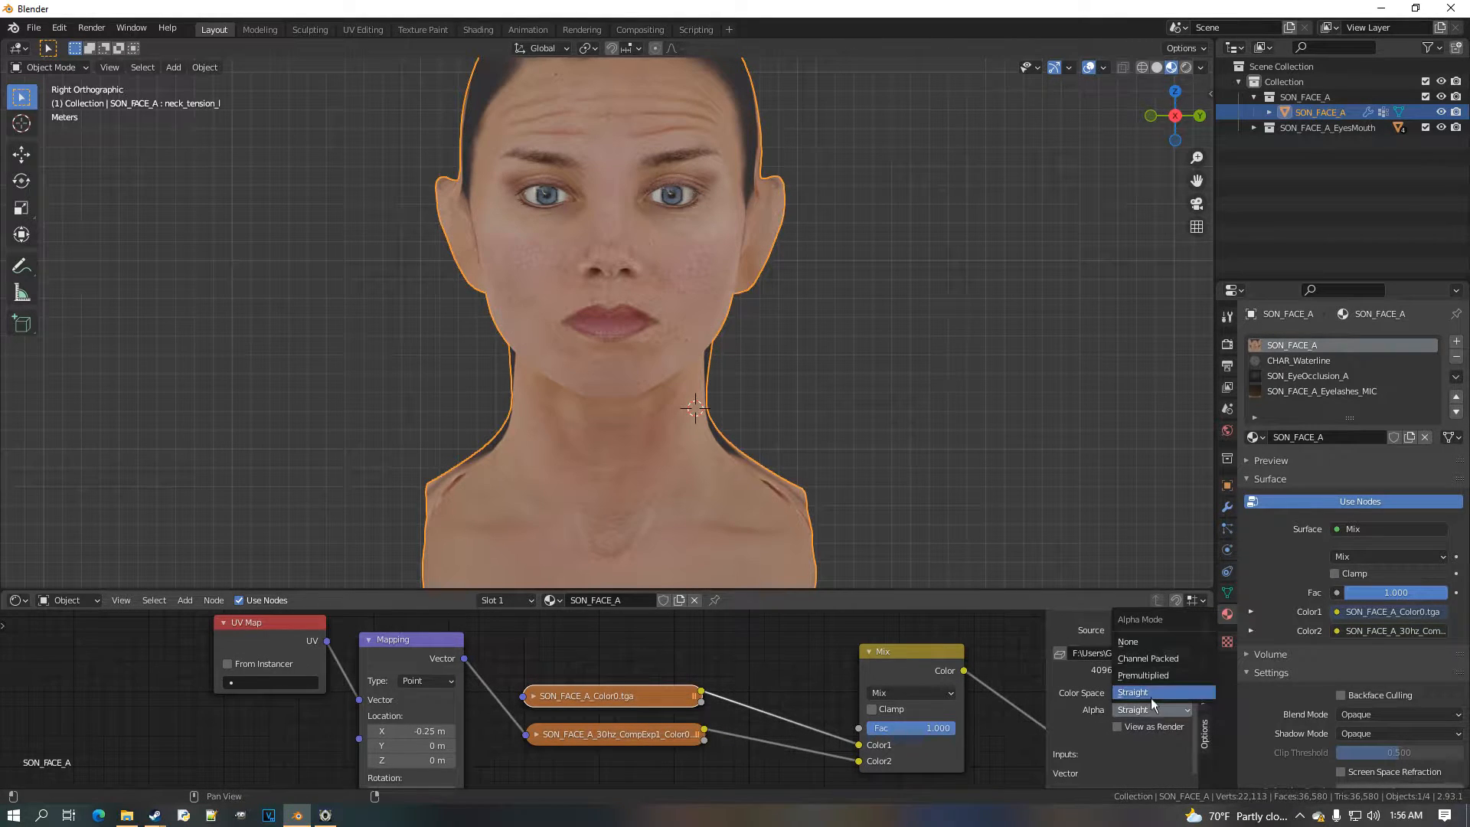
{"action": "left_click", "coordinate": [1163, 662]}
{"action": "left_click", "coordinate": [665, 741]}
{"action": "left_click", "coordinate": [1144, 739]}
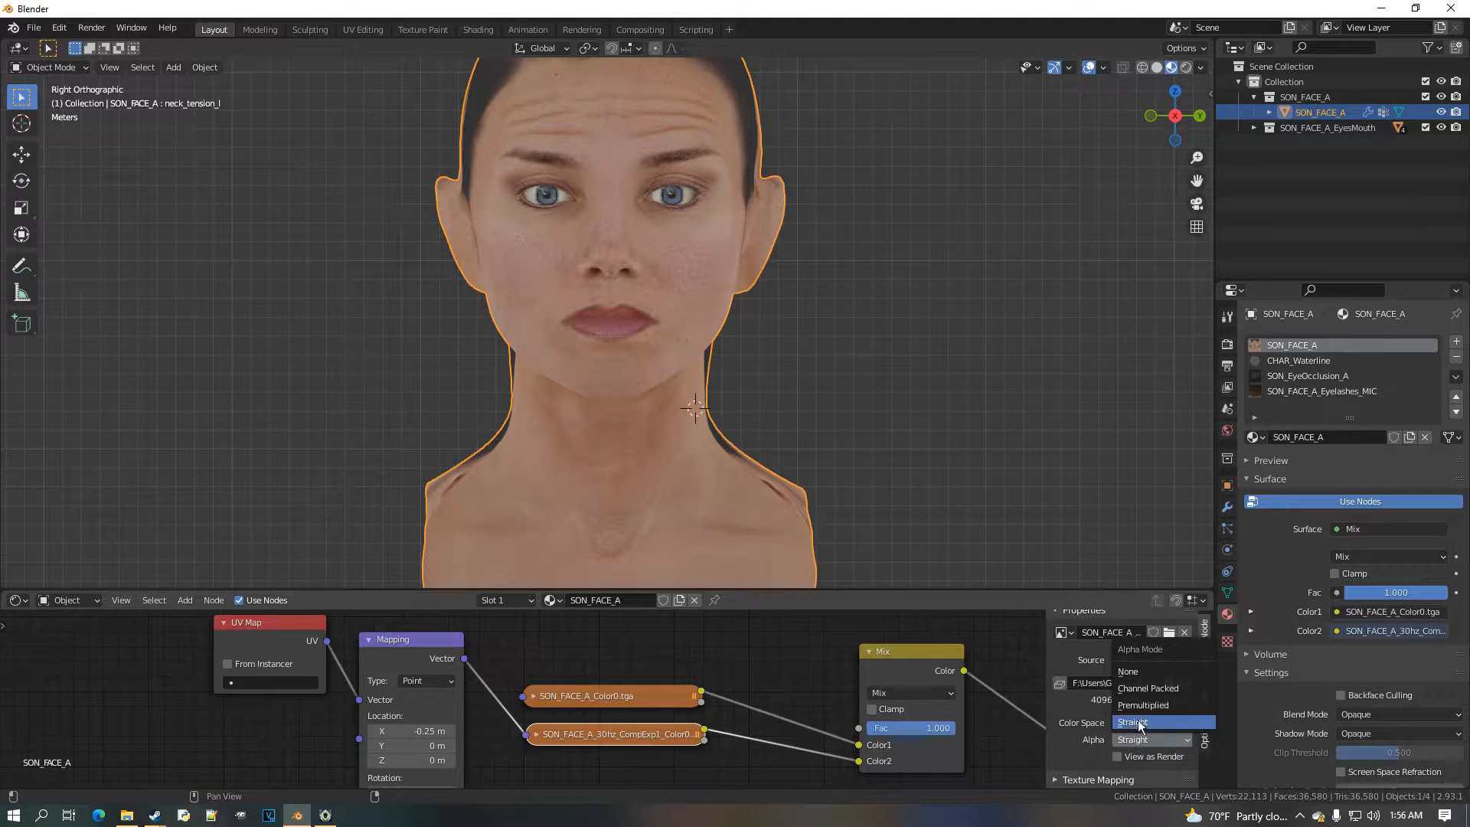
{"action": "left_click", "coordinate": [1156, 689]}
Check the textures on the head with the Mix node's factor at 1.000
{"action": "scroll", "coordinate": [733, 463], "scroll_direction": "up", "scroll_amount": 3}
{"action": "middle_click_drag", "start_coordinate": [788, 717], "coordinate": [457, 688]}
{"action": "scroll", "coordinate": [590, 697], "scroll_direction": "up", "scroll_amount": 5}
{"action": "left_click_drag", "start_coordinate": [610, 699], "coordinate": [645, 700]}
{"action": "scroll", "coordinate": [576, 458], "scroll_direction": "down", "scroll_amount": 3}
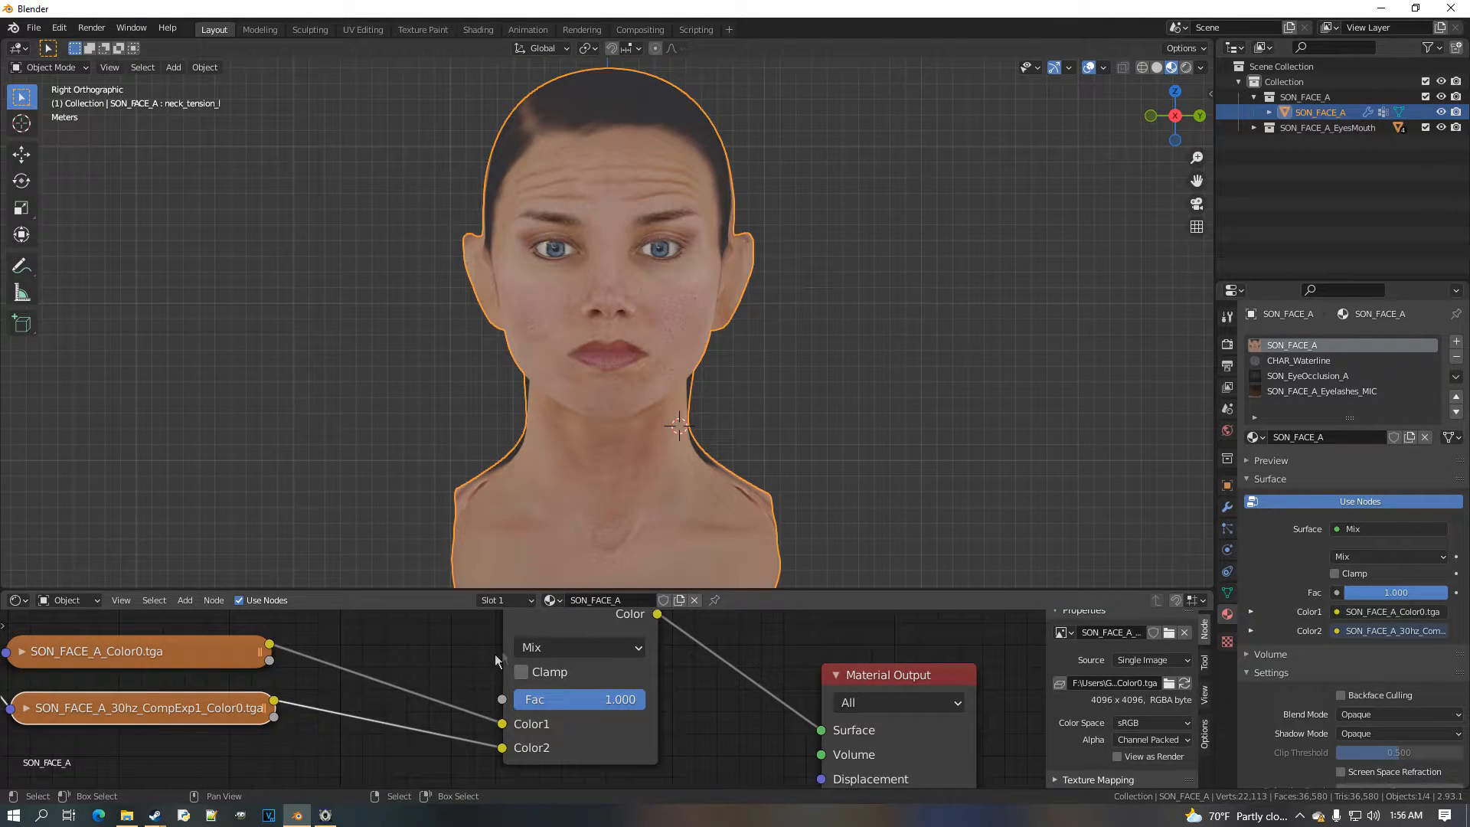
Collapse the Mapping node and place it beside the CompExp1 texture node
{"action": "scroll", "coordinate": [352, 679], "scroll_direction": "down", "scroll_amount": 6}
{"action": "middle_click_drag", "start_coordinate": [351, 679], "coordinate": [470, 700]}
{"action": "scroll", "coordinate": [350, 693], "scroll_direction": "up", "scroll_amount": 5}
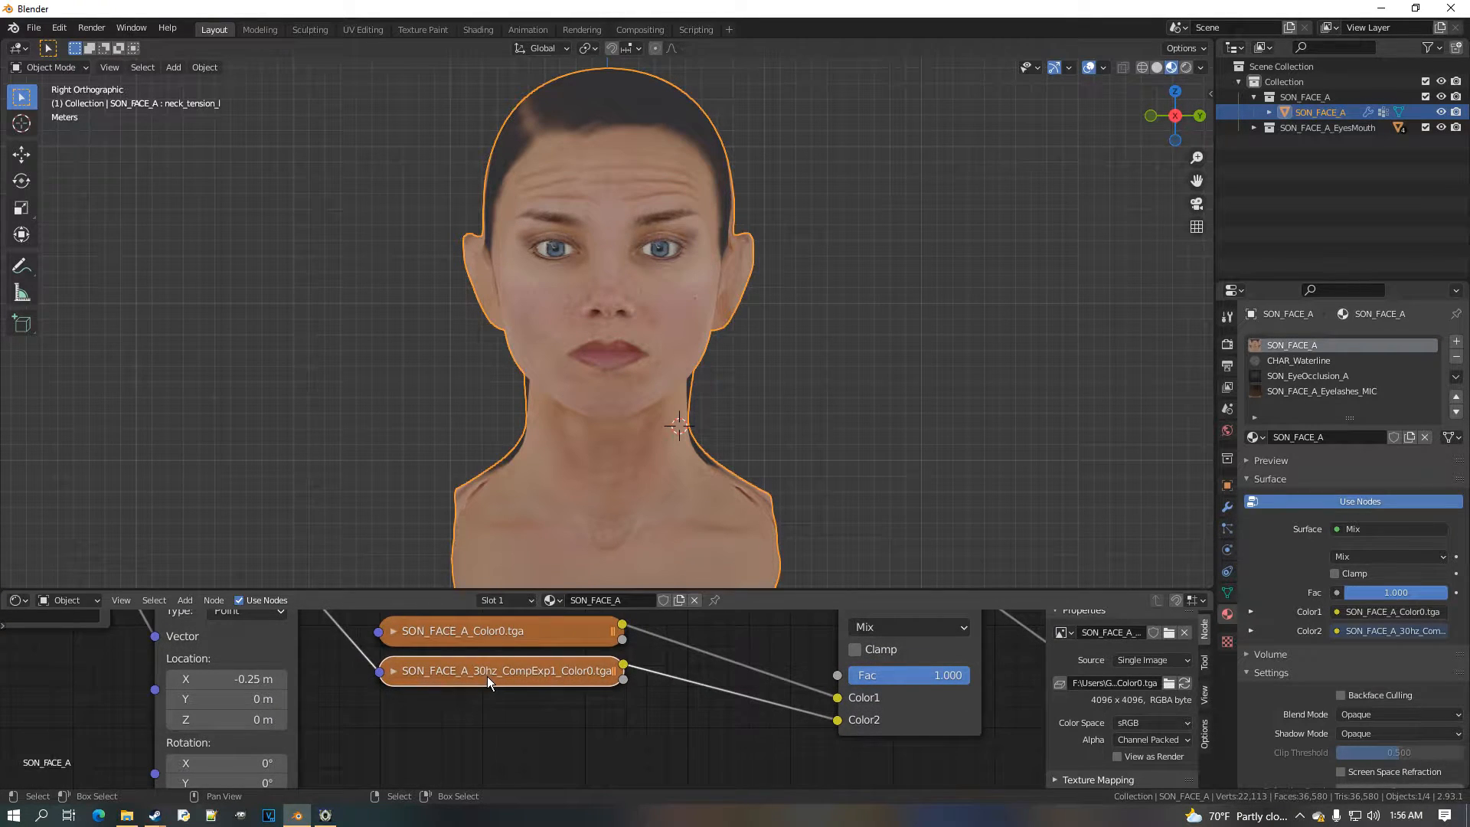
{"action": "scroll", "coordinate": [416, 683], "scroll_direction": "down", "scroll_amount": 2}
{"action": "middle_click_drag", "start_coordinate": [416, 681], "coordinate": [468, 717]}
{"action": "left_click", "coordinate": [370, 651]}
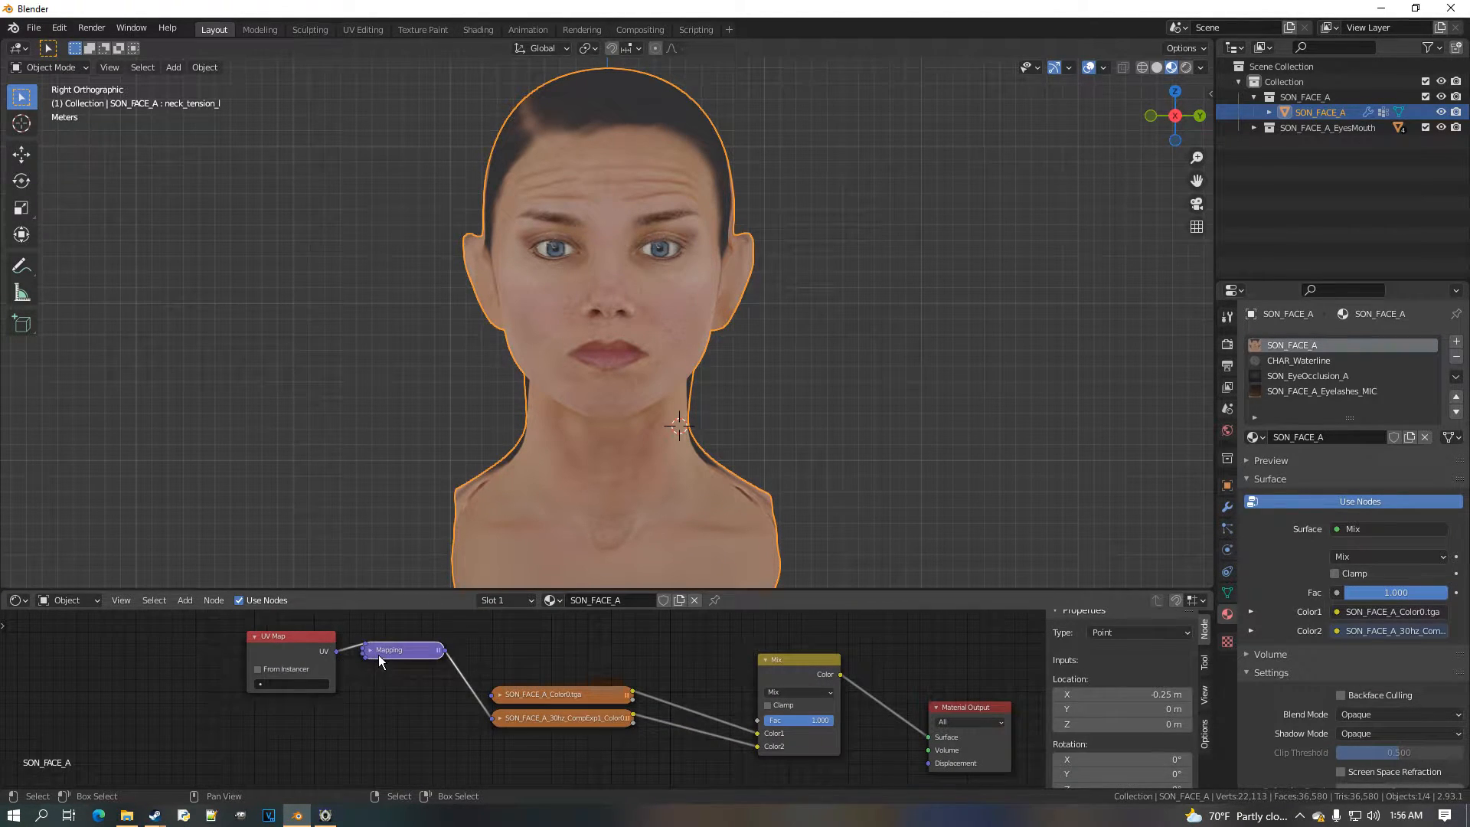
{"action": "left_click_drag", "start_coordinate": [378, 654], "coordinate": [406, 722]}
Enable node snapping and line up the Mapping node with the CompExp1 texture node
{"action": "left_click", "coordinate": [1175, 601]}
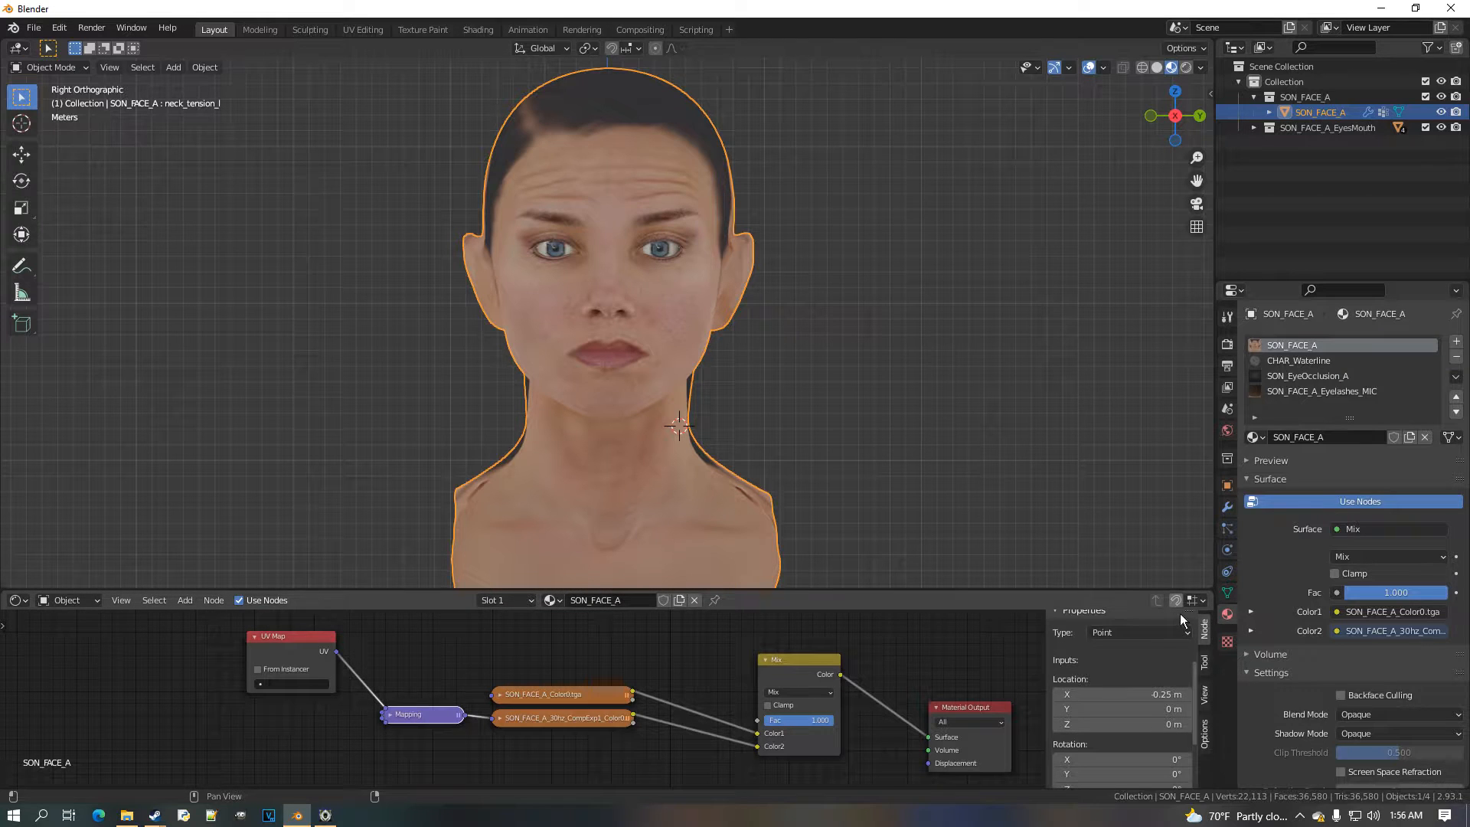
{"action": "scroll", "coordinate": [527, 735], "scroll_direction": "up", "scroll_amount": 2}
{"action": "left_click_drag", "start_coordinate": [507, 730], "coordinate": [508, 734]}
{"action": "left_click_drag", "start_coordinate": [403, 732], "coordinate": [409, 737]}
{"action": "scroll", "coordinate": [475, 726], "scroll_direction": "down", "scroll_amount": 2}
{"action": "middle_click_drag", "start_coordinate": [474, 726], "coordinate": [502, 690]}
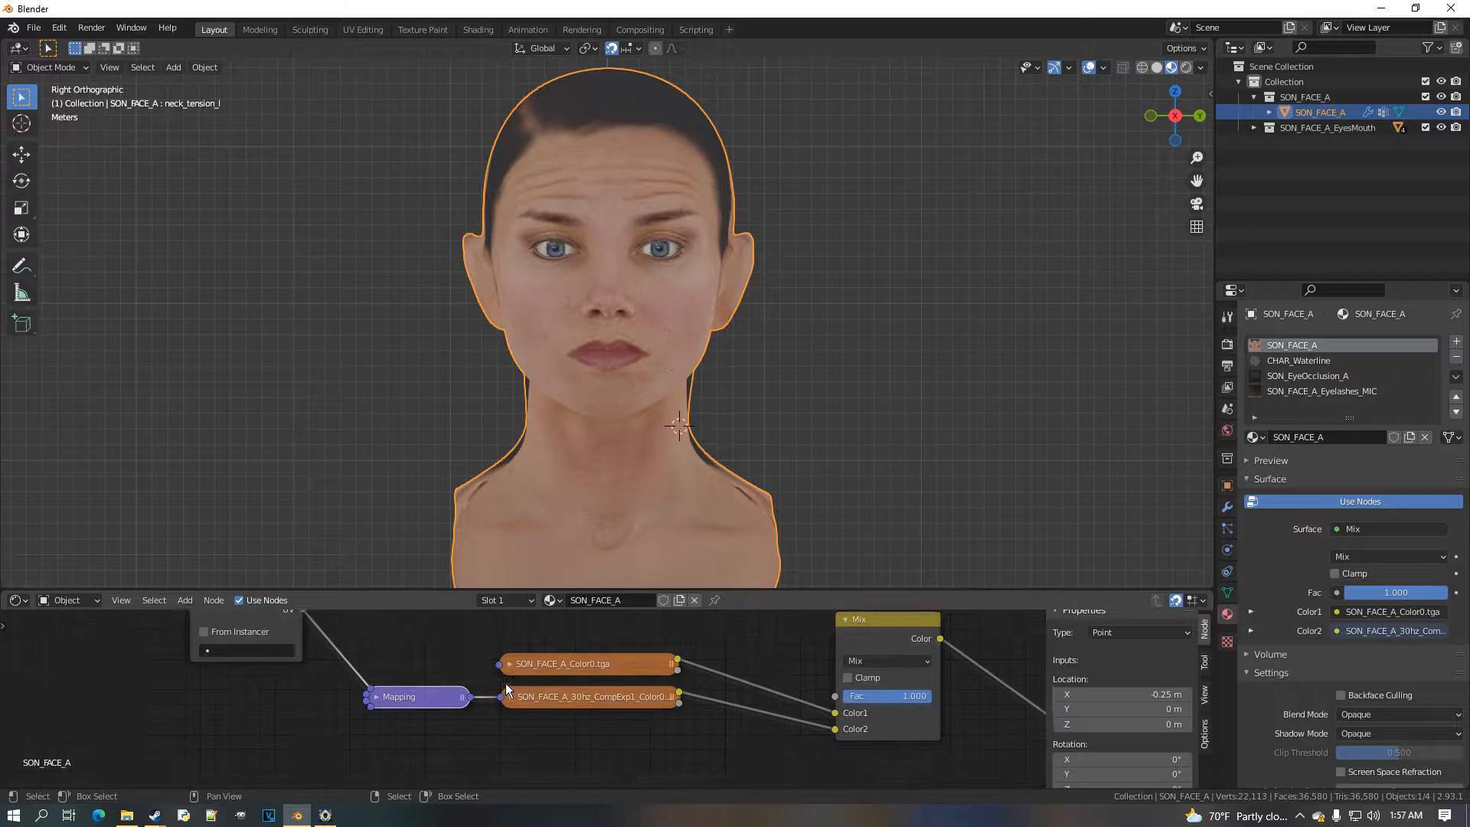
Duplicate the Mapping and CompExp1 texture nodes together and place the copies directly below the originals
{"action": "scroll", "coordinate": [553, 700], "scroll_direction": "up", "scroll_amount": 3}
{"action": "left_click", "coordinate": [558, 698], "text": "shift"}
{"action": "scroll", "coordinate": [562, 700], "scroll_direction": "down", "scroll_amount": 3}
{"action": "middle_click_drag", "start_coordinate": [619, 709], "coordinate": [614, 700]}
{"action": "key", "text": "shift+d"}
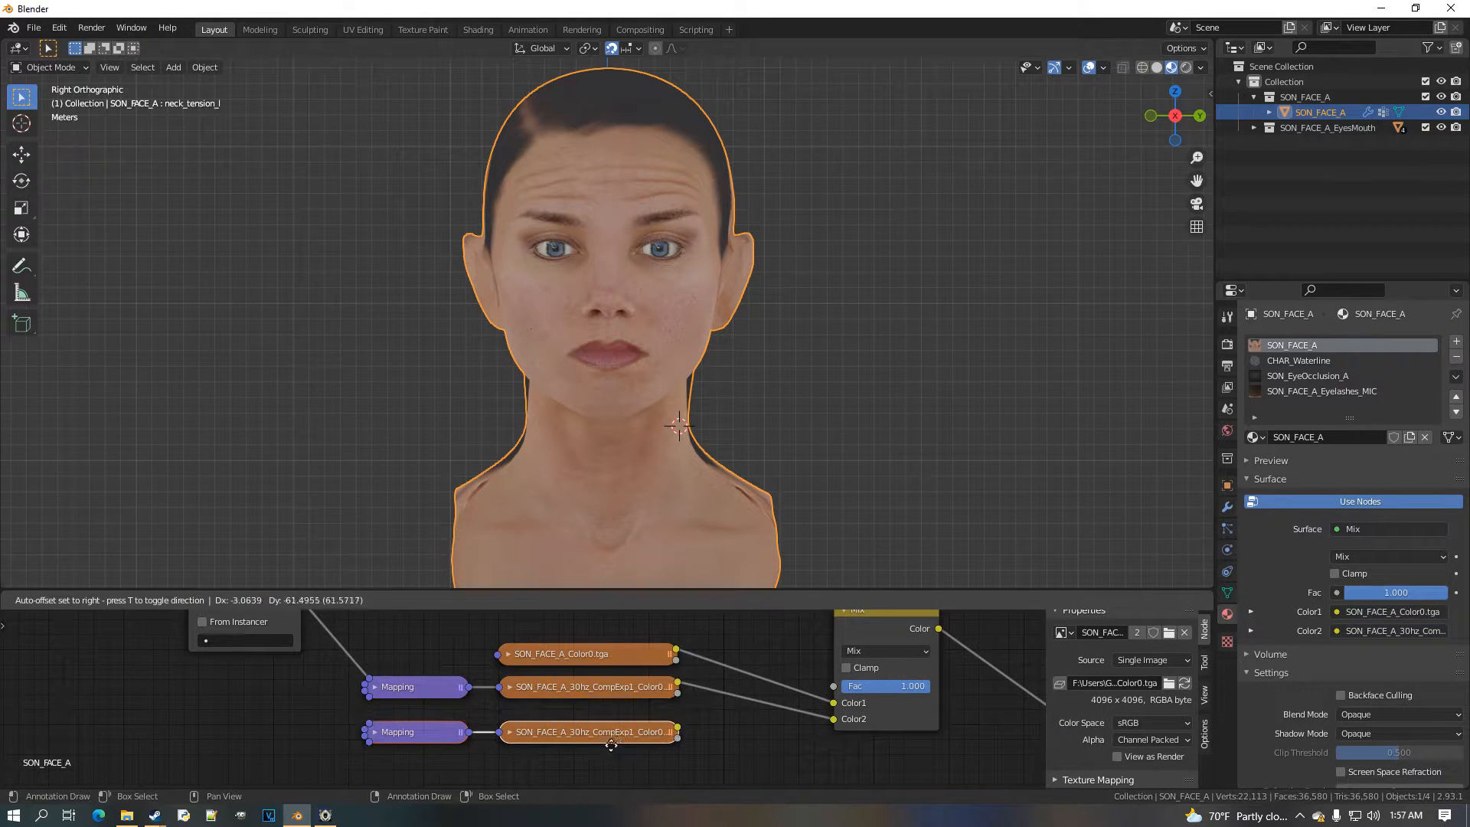
{"action": "left_click", "coordinate": [613, 732]}
Connect the UV Map output to the duplicated Mapping node and the duplicated texture's color output to the Mix node's Color2
{"action": "middle_click_drag", "start_coordinate": [402, 690], "coordinate": [437, 735]}
{"action": "left_click_drag", "start_coordinate": [337, 644], "coordinate": [403, 759]}
{"action": "left_click_drag", "start_coordinate": [712, 756], "coordinate": [885, 772]}
Expand the duplicated Mapping node to show its location values
{"action": "scroll", "coordinate": [630, 754], "scroll_direction": "down", "scroll_amount": 1}
{"action": "middle_click_drag", "start_coordinate": [620, 762], "coordinate": [664, 694]}
{"action": "scroll", "coordinate": [549, 697], "scroll_direction": "up", "scroll_amount": 2}
{"action": "scroll", "coordinate": [551, 696], "scroll_direction": "up", "scroll_amount": 2}
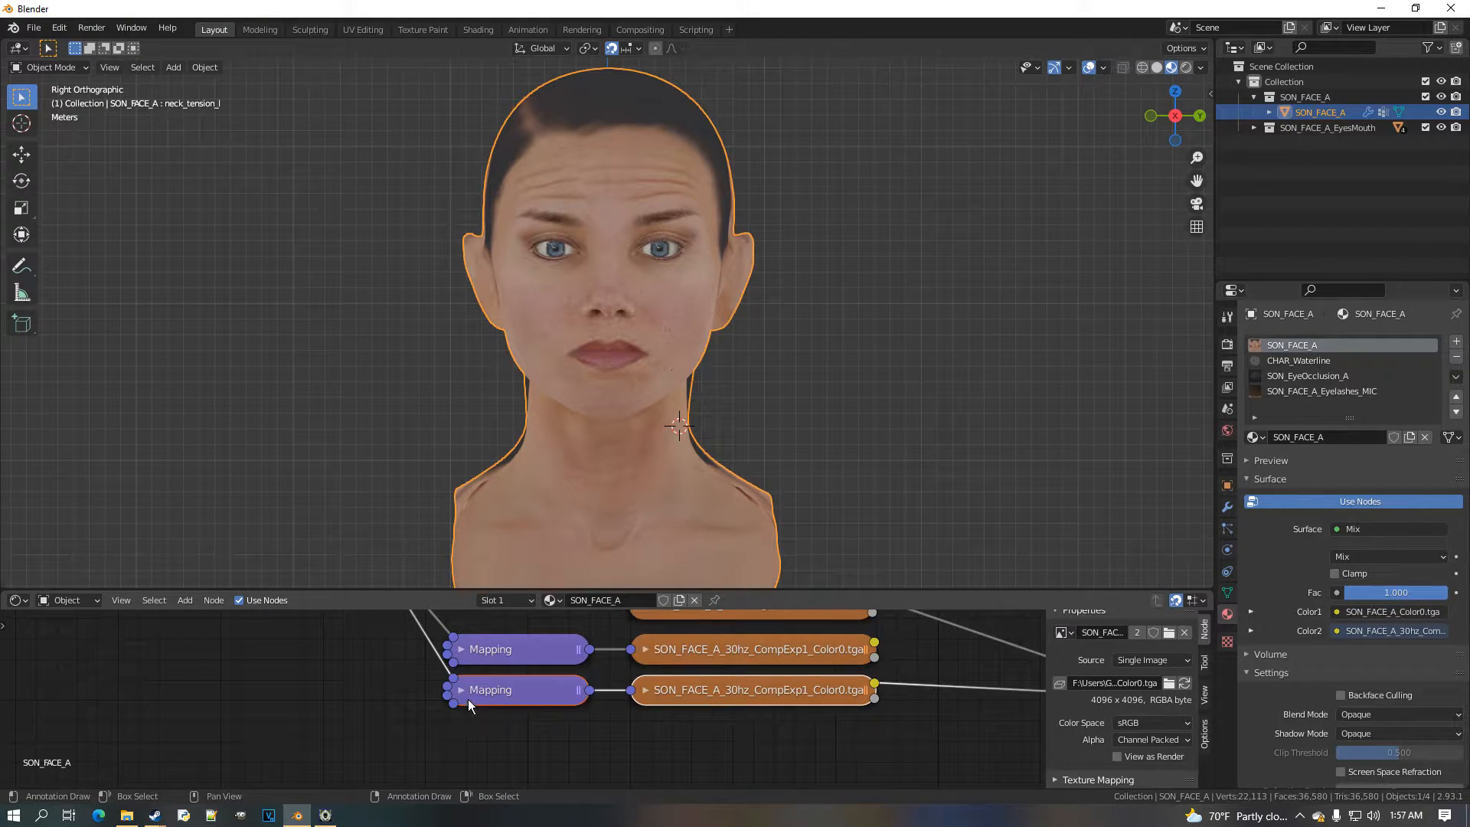
{"action": "left_click", "coordinate": [461, 691]}
{"action": "scroll", "coordinate": [563, 769], "scroll_direction": "down", "scroll_amount": 2}
{"action": "middle_click_drag", "start_coordinate": [568, 783], "coordinate": [573, 702]}
{"action": "scroll", "coordinate": [574, 701], "scroll_direction": "up", "scroll_amount": 2}
{"action": "scroll", "coordinate": [576, 705], "scroll_direction": "up", "scroll_amount": 2}
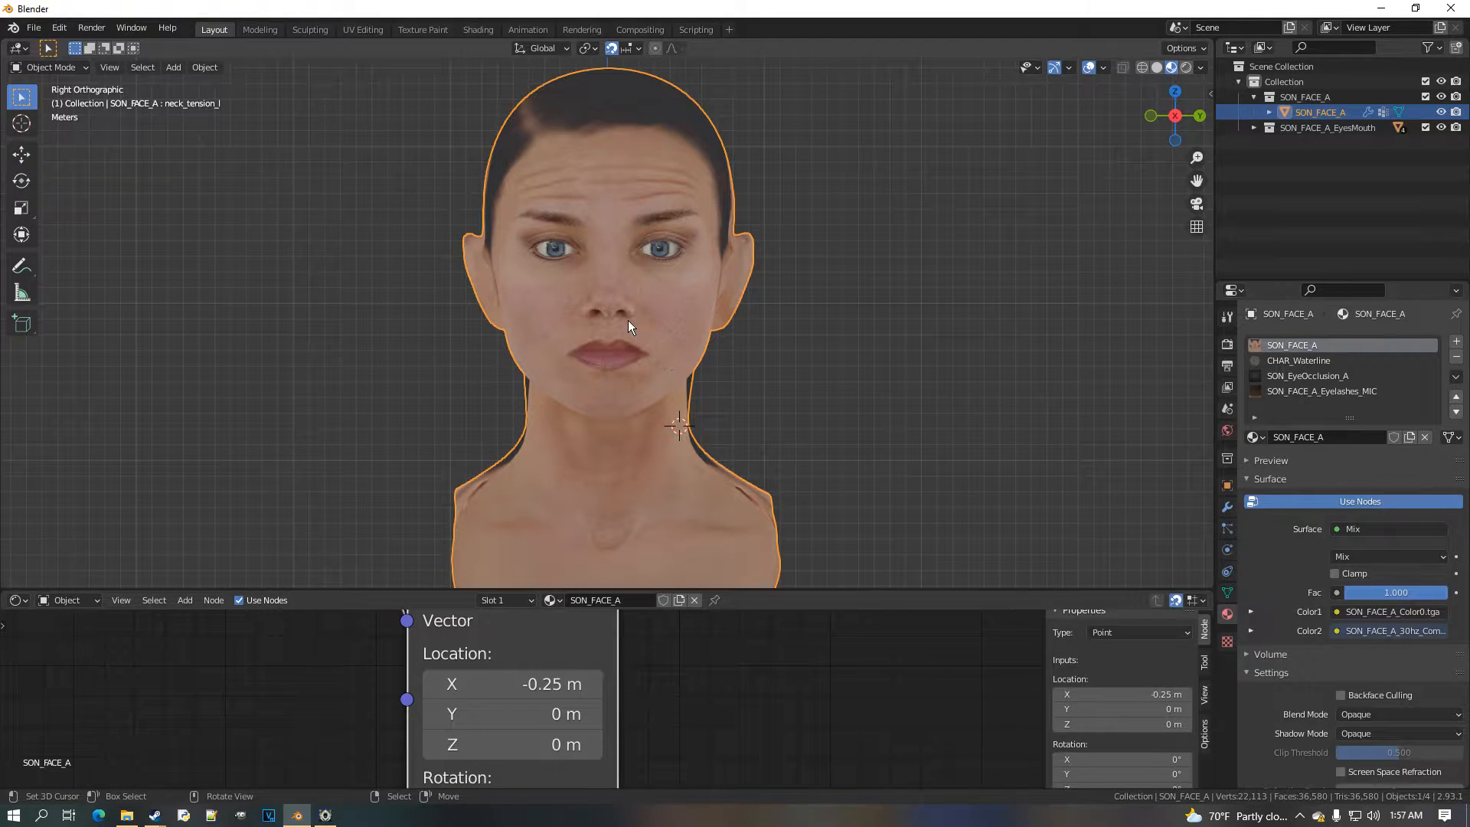
Try an X location of -0.3 m on the duplicated Mapping node
{"action": "left_click", "coordinate": [491, 685]}
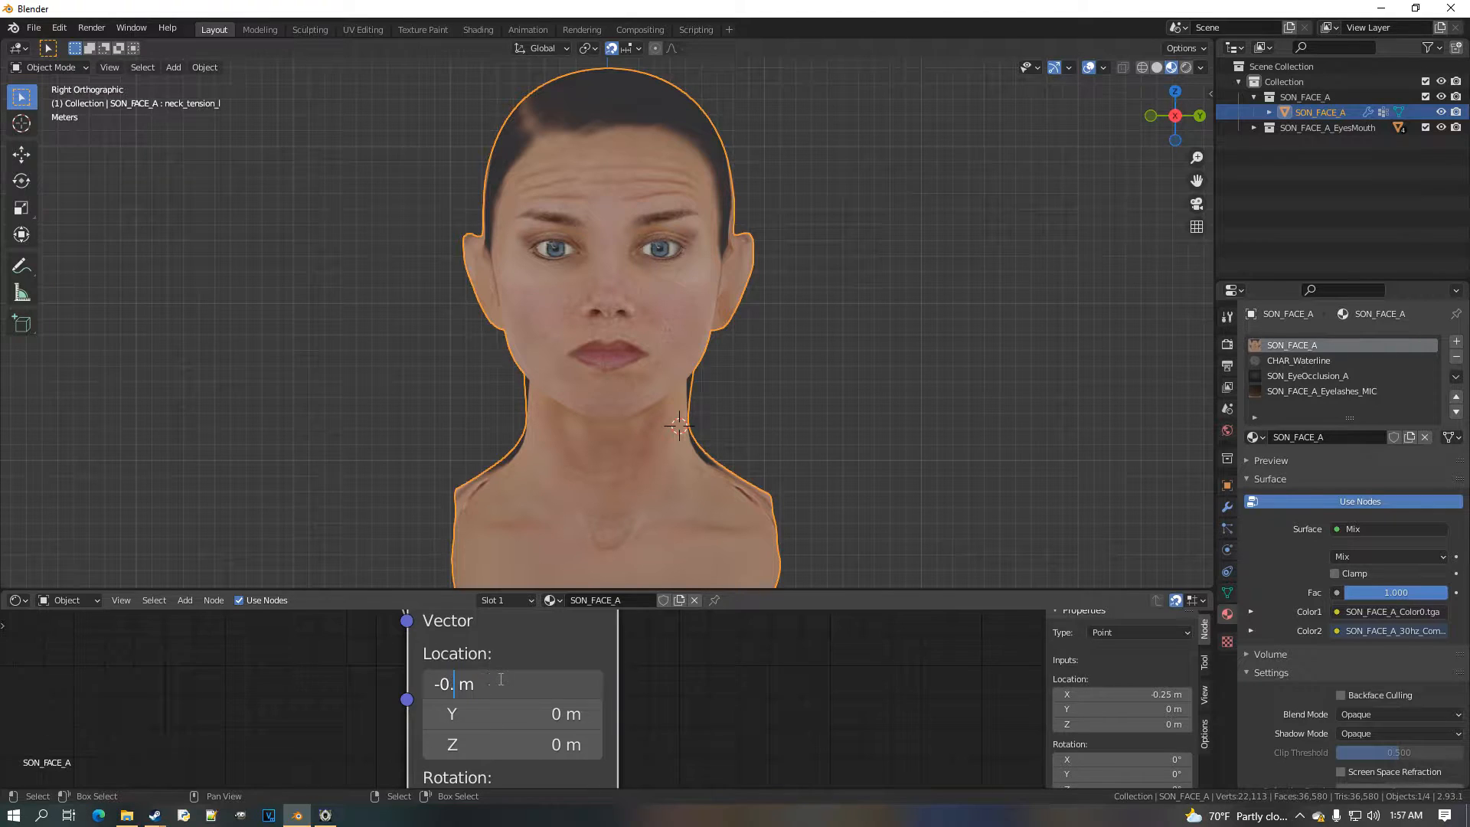
{"action": "key", "text": "Return"}
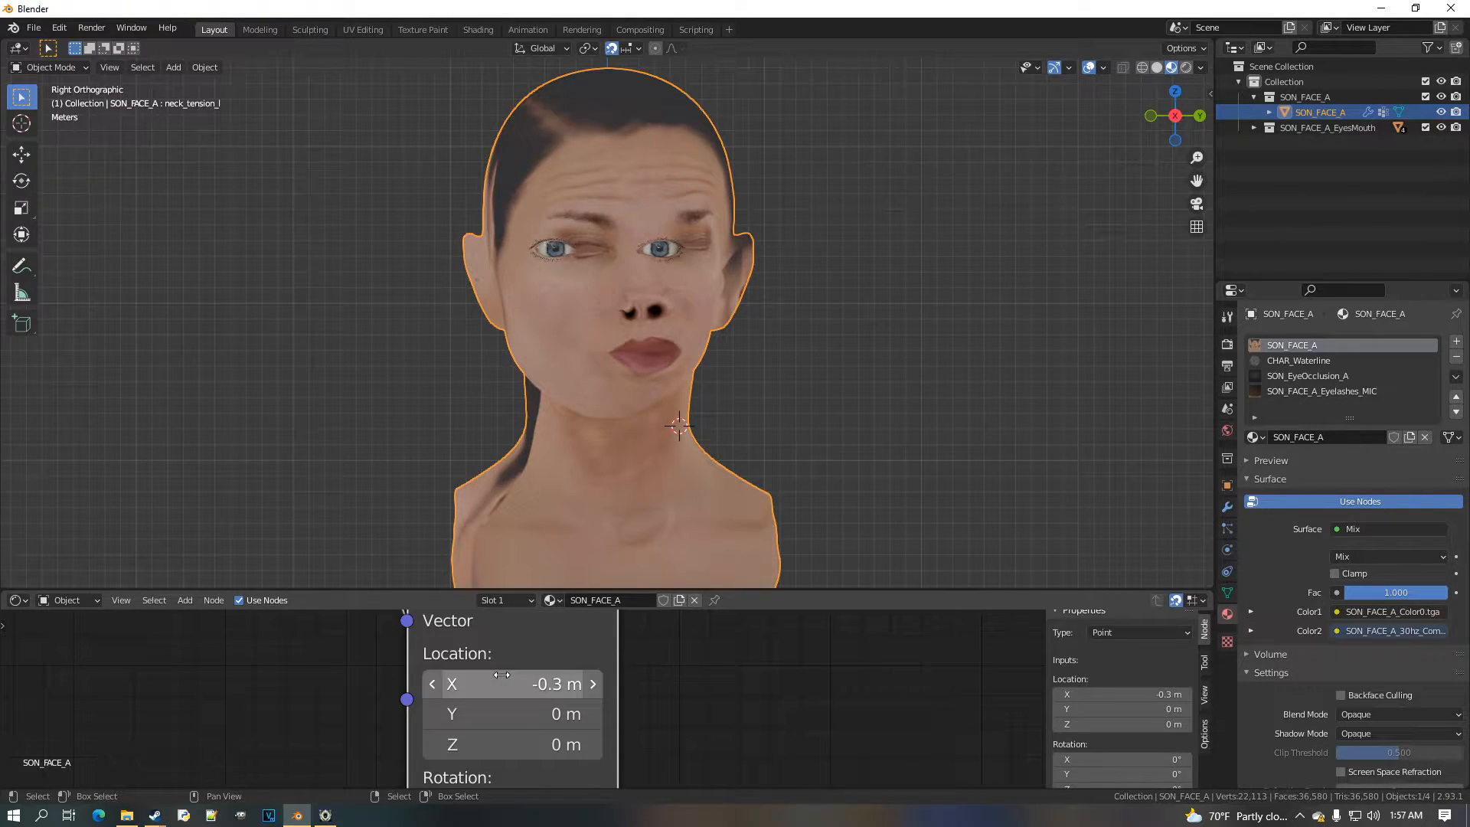
{"action": "left_click", "coordinate": [501, 678]}
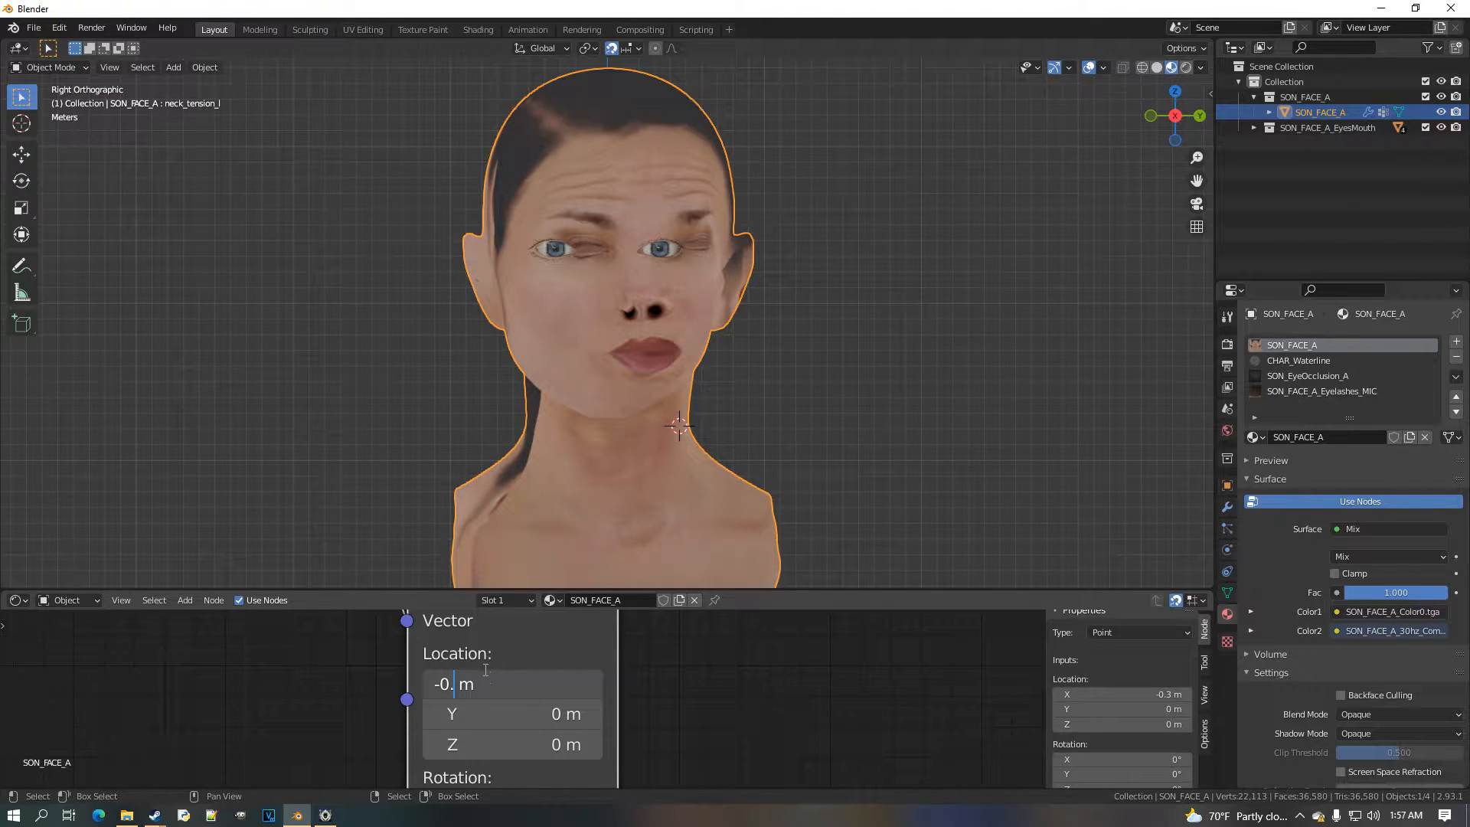
{"action": "key", "text": "Escape"}
Set the duplicated Mapping node's X location to 0.25 m to center another face of the CompExp1 texture horizontally on the head
{"action": "left_click", "coordinate": [598, 683]}
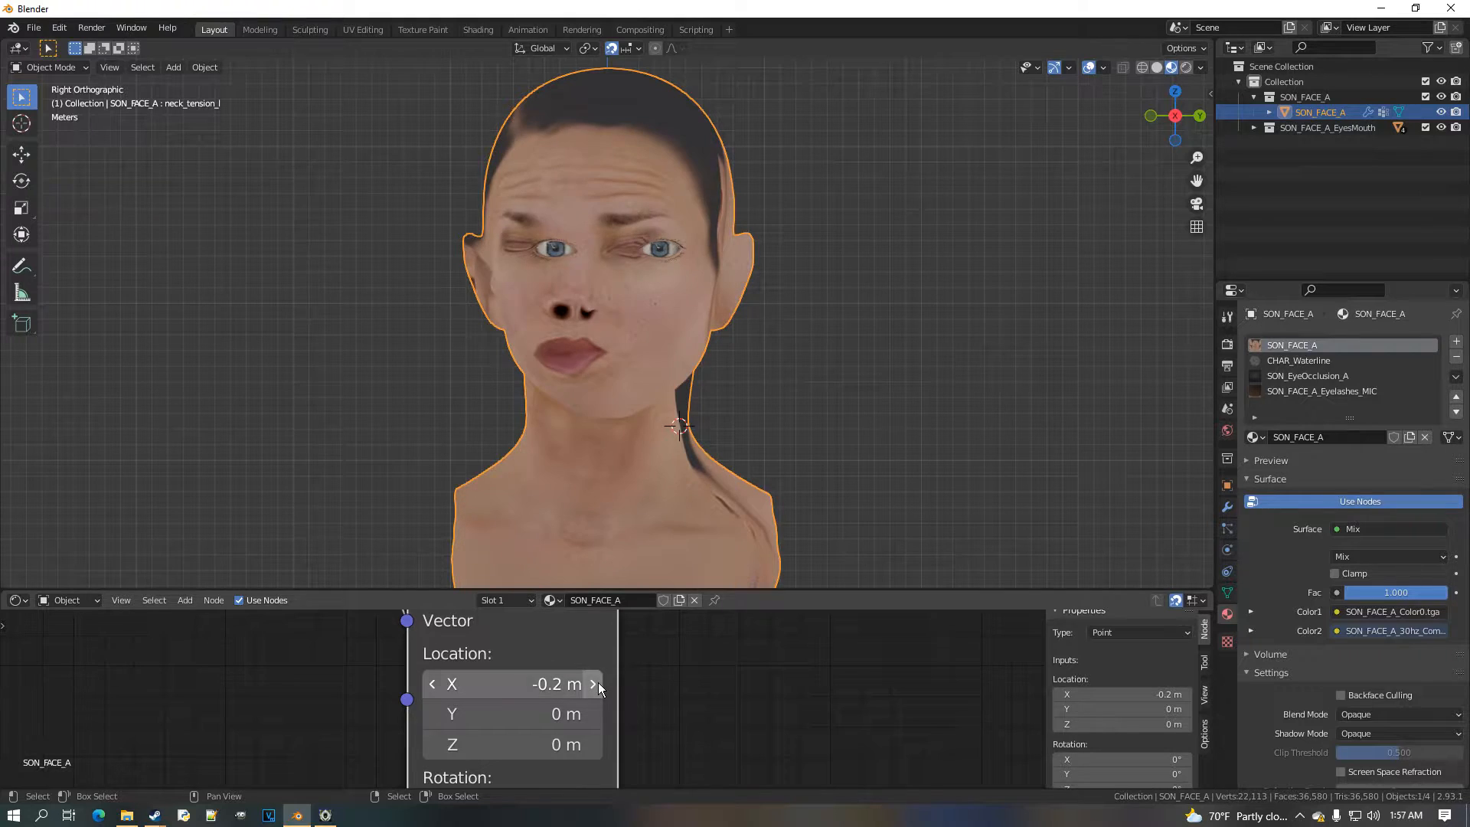
{"action": "left_click", "coordinate": [598, 683]}
{"action": "left_click", "coordinate": [598, 683]}
{"action": "left_click", "coordinate": [598, 683]}
{"action": "left_click", "coordinate": [598, 683]}
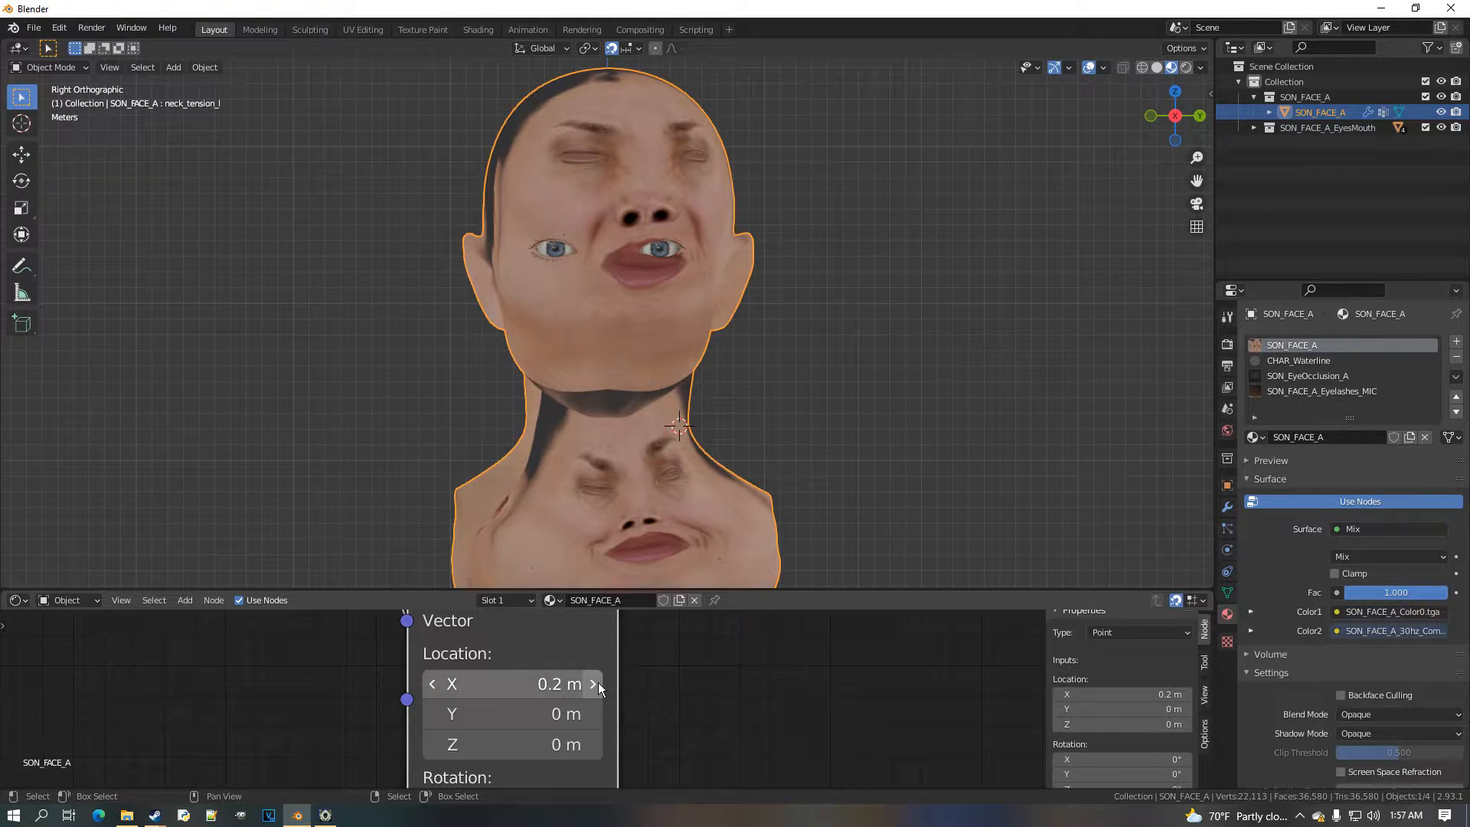
{"action": "left_click", "coordinate": [598, 683]}
{"action": "left_click", "coordinate": [474, 685]}
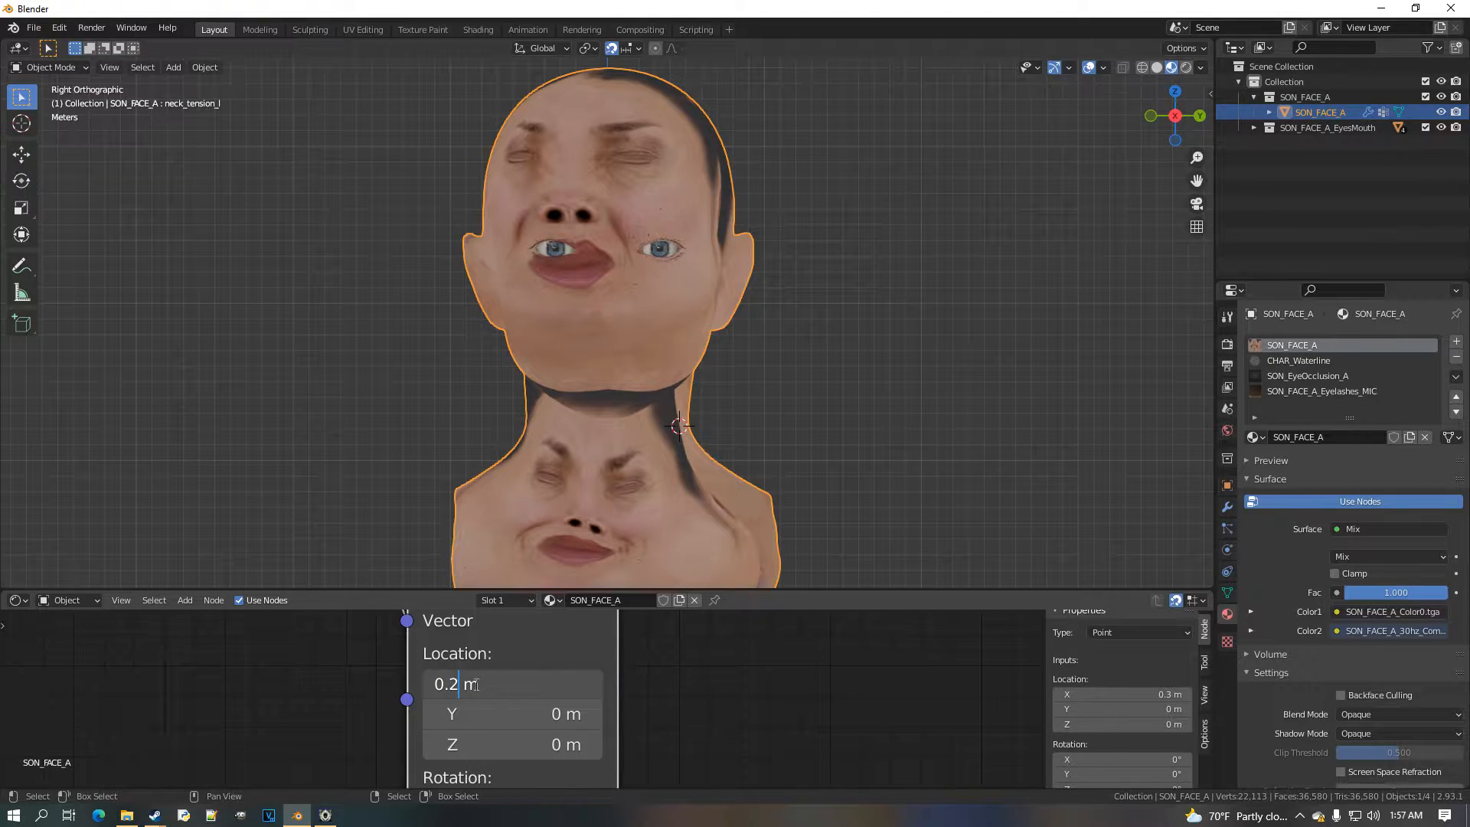
{"action": "key", "text": "Return"}
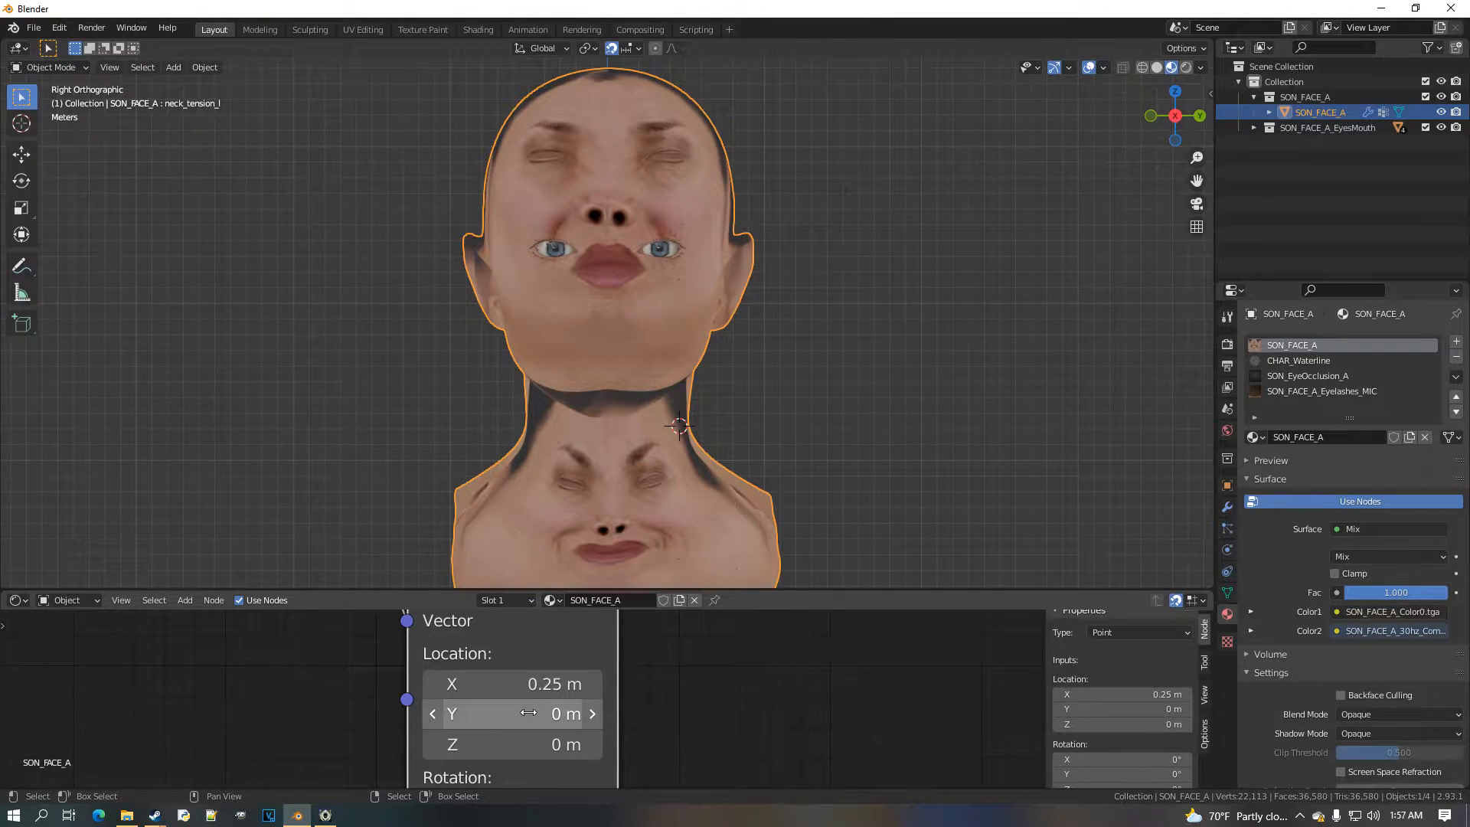
{"action": "scroll", "coordinate": [650, 508], "scroll_direction": "up", "scroll_amount": 3}
{"action": "scroll", "coordinate": [652, 429], "scroll_direction": "up", "scroll_amount": 1}
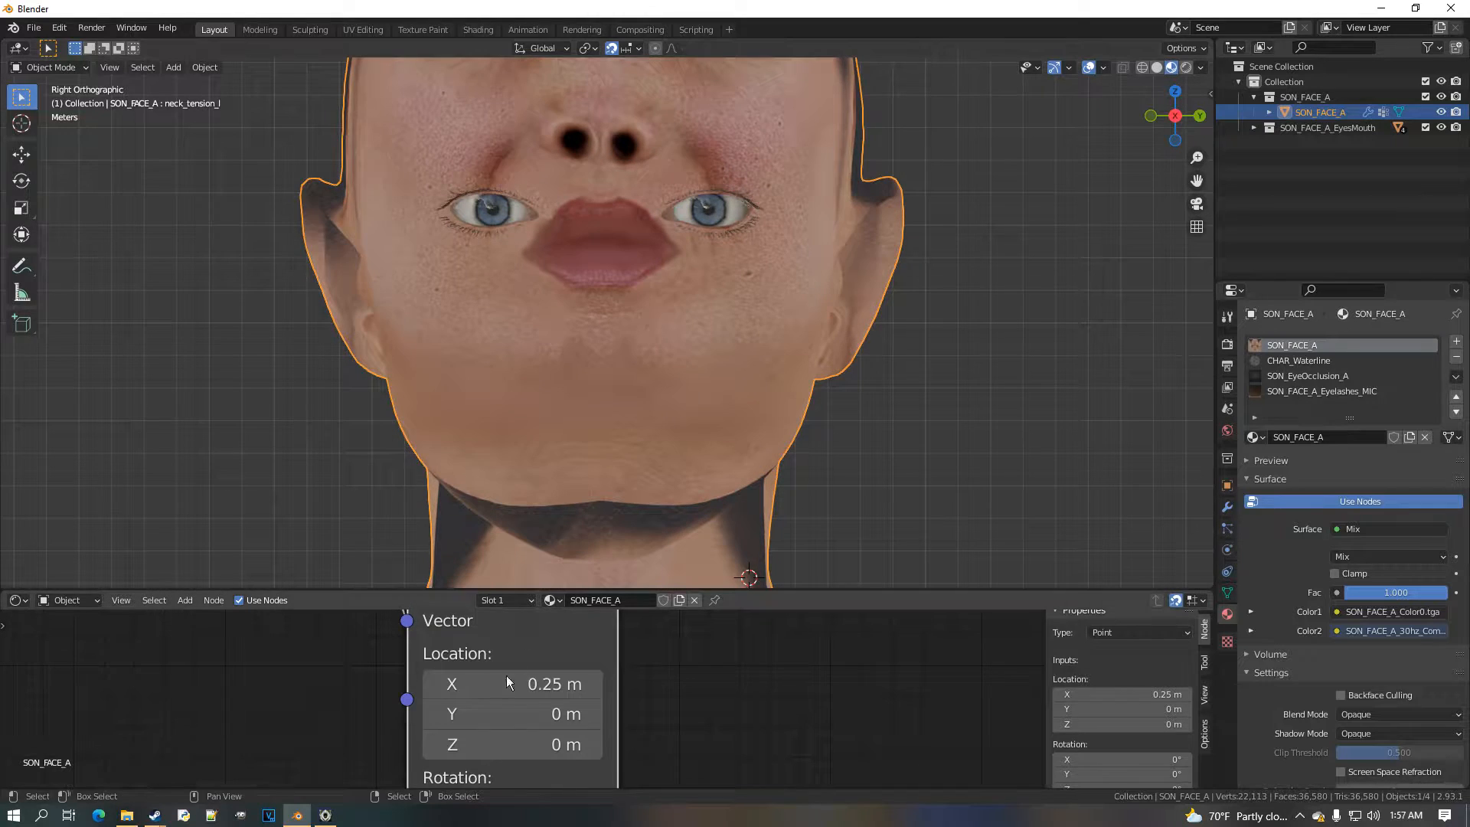
Try Y locations of 0.1 m and 0.2 m on the second Mapping node
{"action": "left_click", "coordinate": [506, 745]}
{"action": "left_click", "coordinate": [507, 713]}
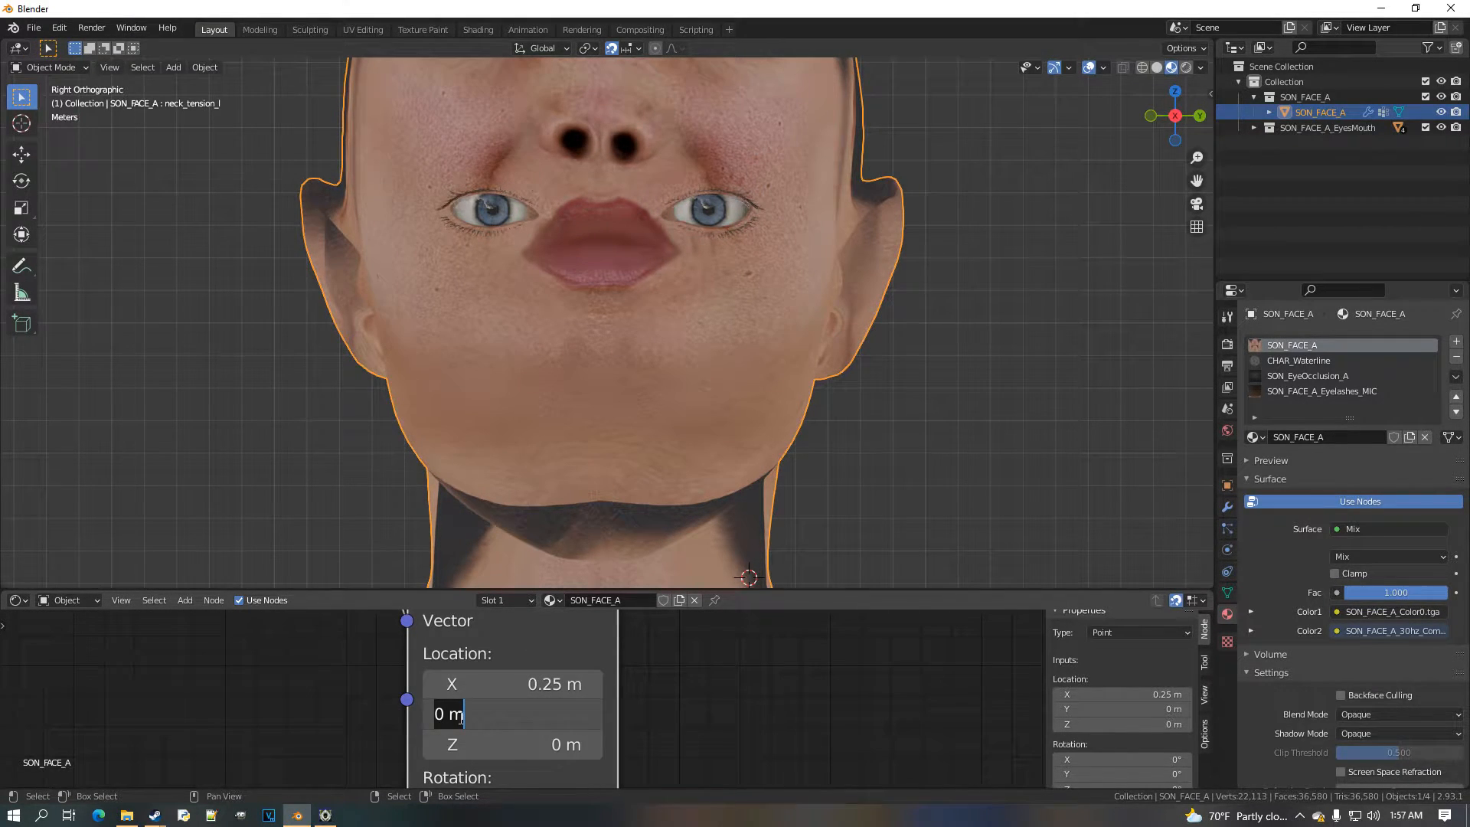
{"action": "type", "text": "0.1"}
{"action": "key", "text": "Return"}
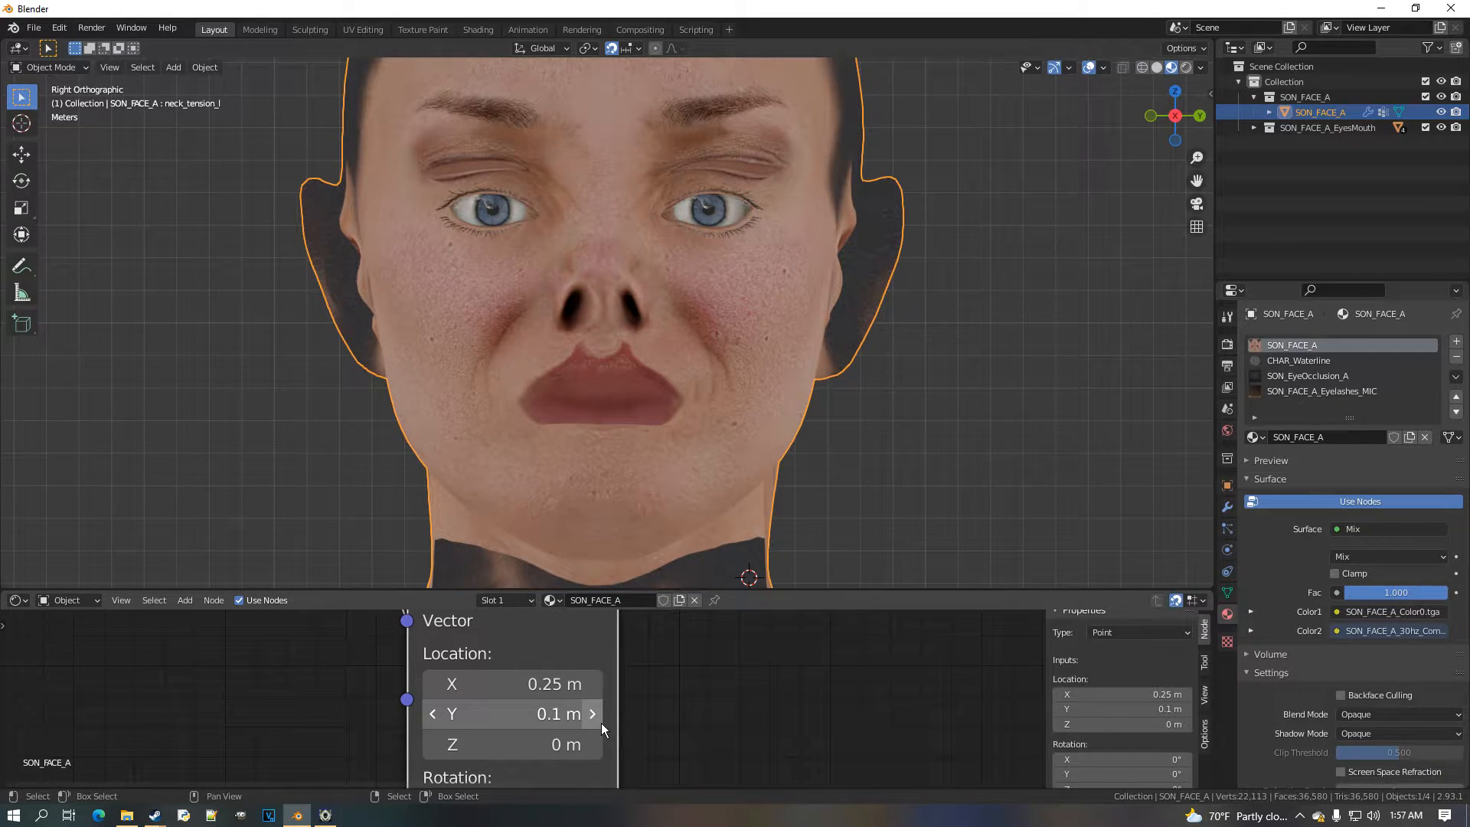
{"action": "left_click", "coordinate": [600, 723]}
{"action": "left_click", "coordinate": [523, 721]}
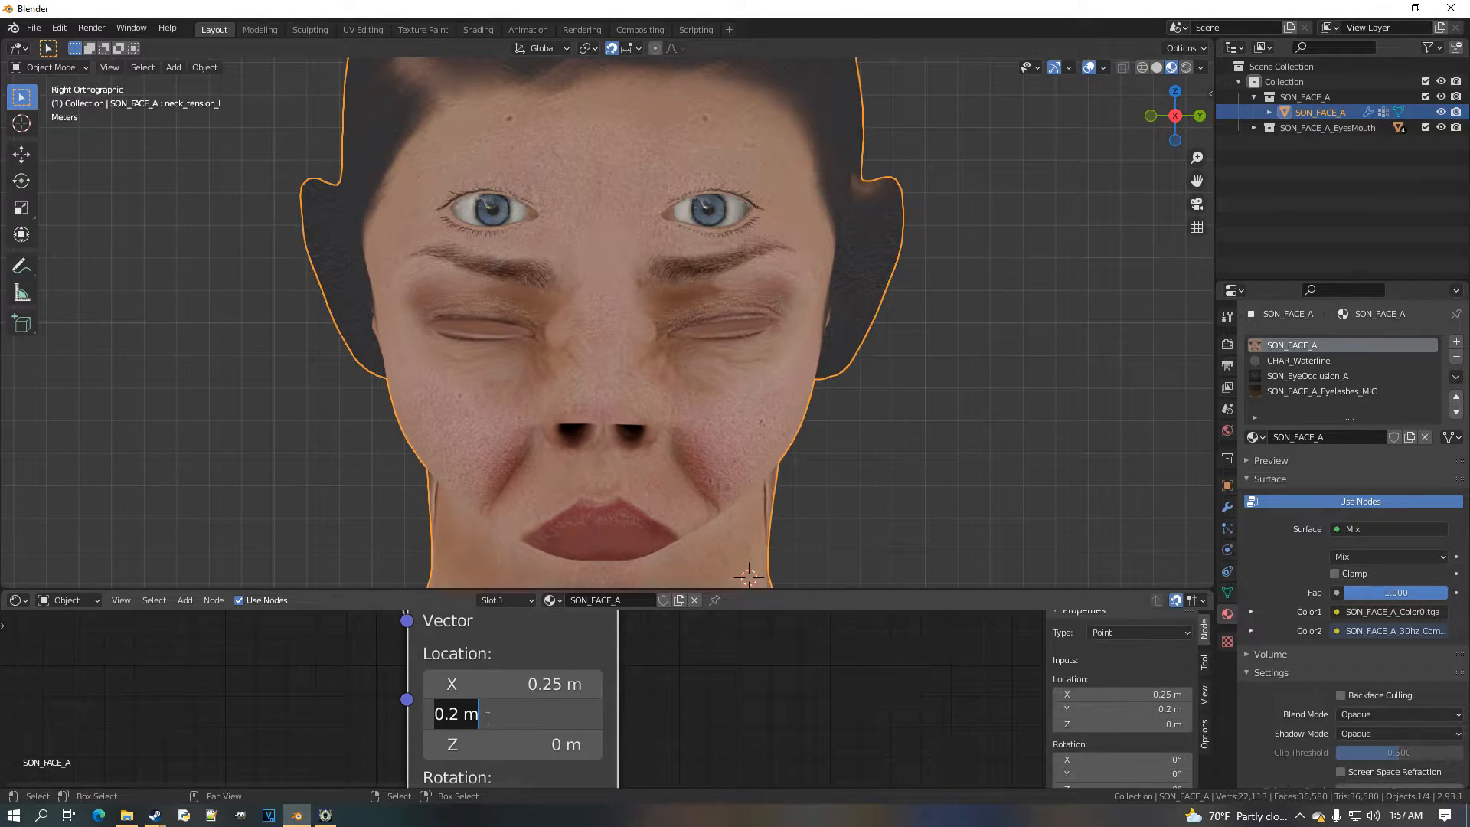
{"action": "key", "text": "Escape"}
{"action": "left_click", "coordinate": [444, 718]}
Set the first CompExp1 texture node's extension mode to Clip and collapse the node
{"action": "scroll", "coordinate": [511, 694], "scroll_direction": "down", "scroll_amount": 8}
{"action": "middle_click_drag", "start_coordinate": [760, 681], "coordinate": [484, 677]}
{"action": "scroll", "coordinate": [484, 675], "scroll_direction": "down", "scroll_amount": 5}
{"action": "scroll", "coordinate": [481, 671], "scroll_direction": "up", "scroll_amount": 6}
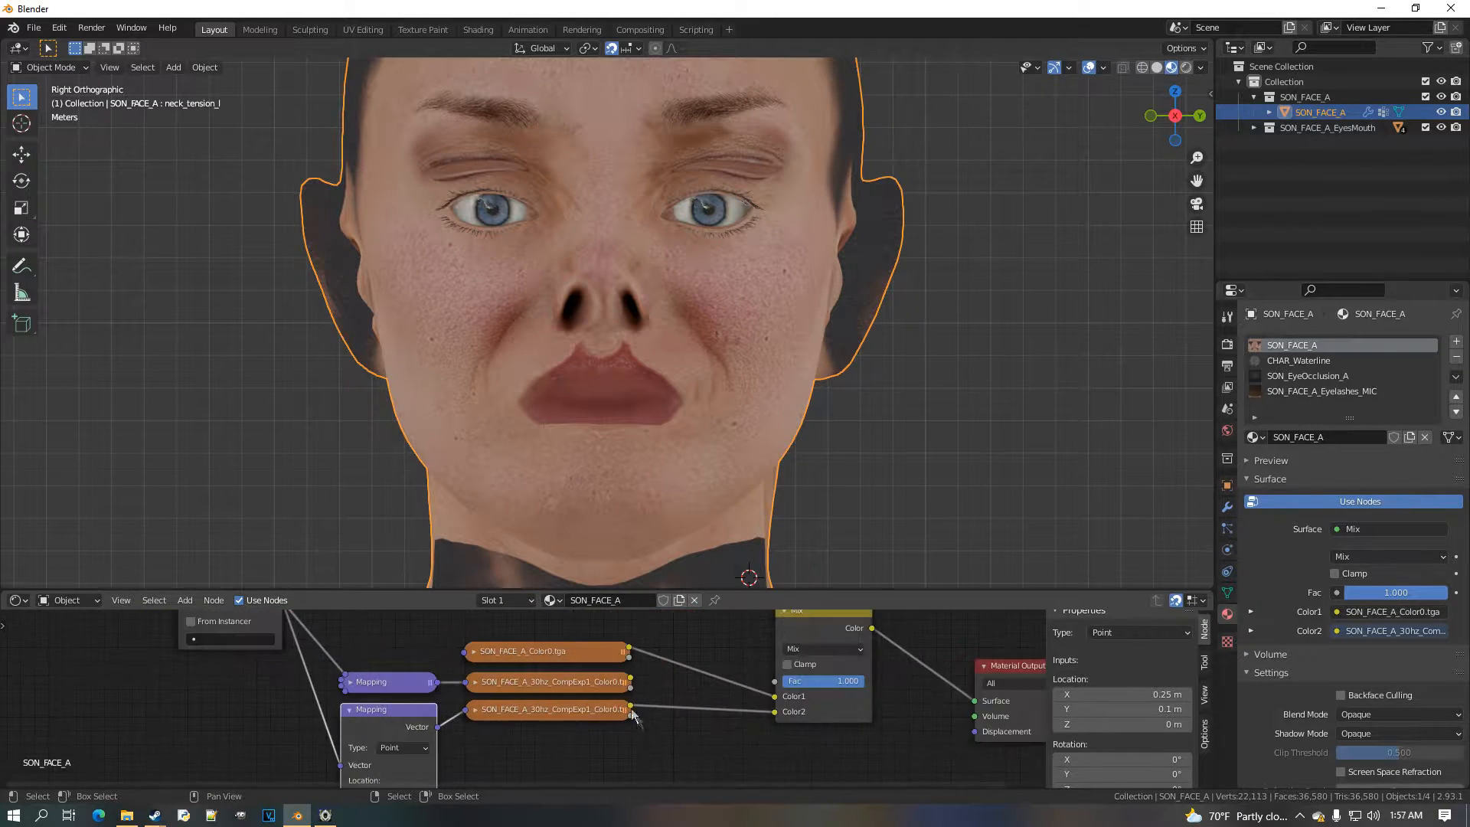
{"action": "left_click", "coordinate": [581, 678]}
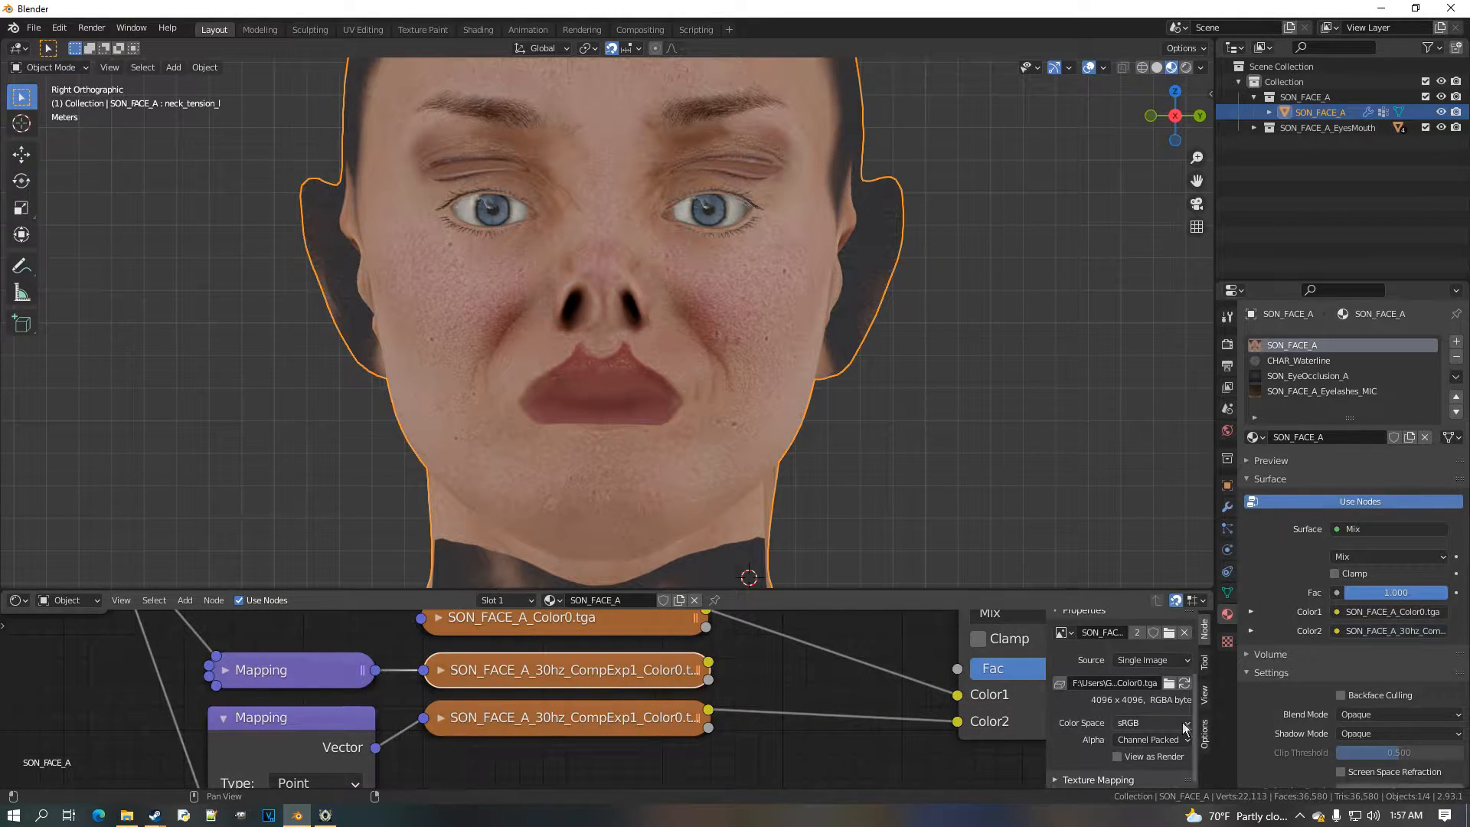
{"action": "left_click", "coordinate": [442, 671]}
{"action": "scroll", "coordinate": [495, 704], "scroll_direction": "down", "scroll_amount": 4}
{"action": "middle_click_drag", "start_coordinate": [511, 765], "coordinate": [535, 729]}
{"action": "left_click", "coordinate": [543, 722]}
{"action": "left_click", "coordinate": [545, 672]}
{"action": "left_click", "coordinate": [490, 656]}
Set the second CompExp1 texture node's extension mode to Clip and collapse the node
{"action": "left_click", "coordinate": [489, 690]}
{"action": "scroll", "coordinate": [502, 693], "scroll_direction": "down", "scroll_amount": 3}
{"action": "scroll", "coordinate": [543, 705], "scroll_direction": "up", "scroll_amount": 4}
{"action": "left_click", "coordinate": [541, 730]}
{"action": "left_click", "coordinate": [531, 663]}
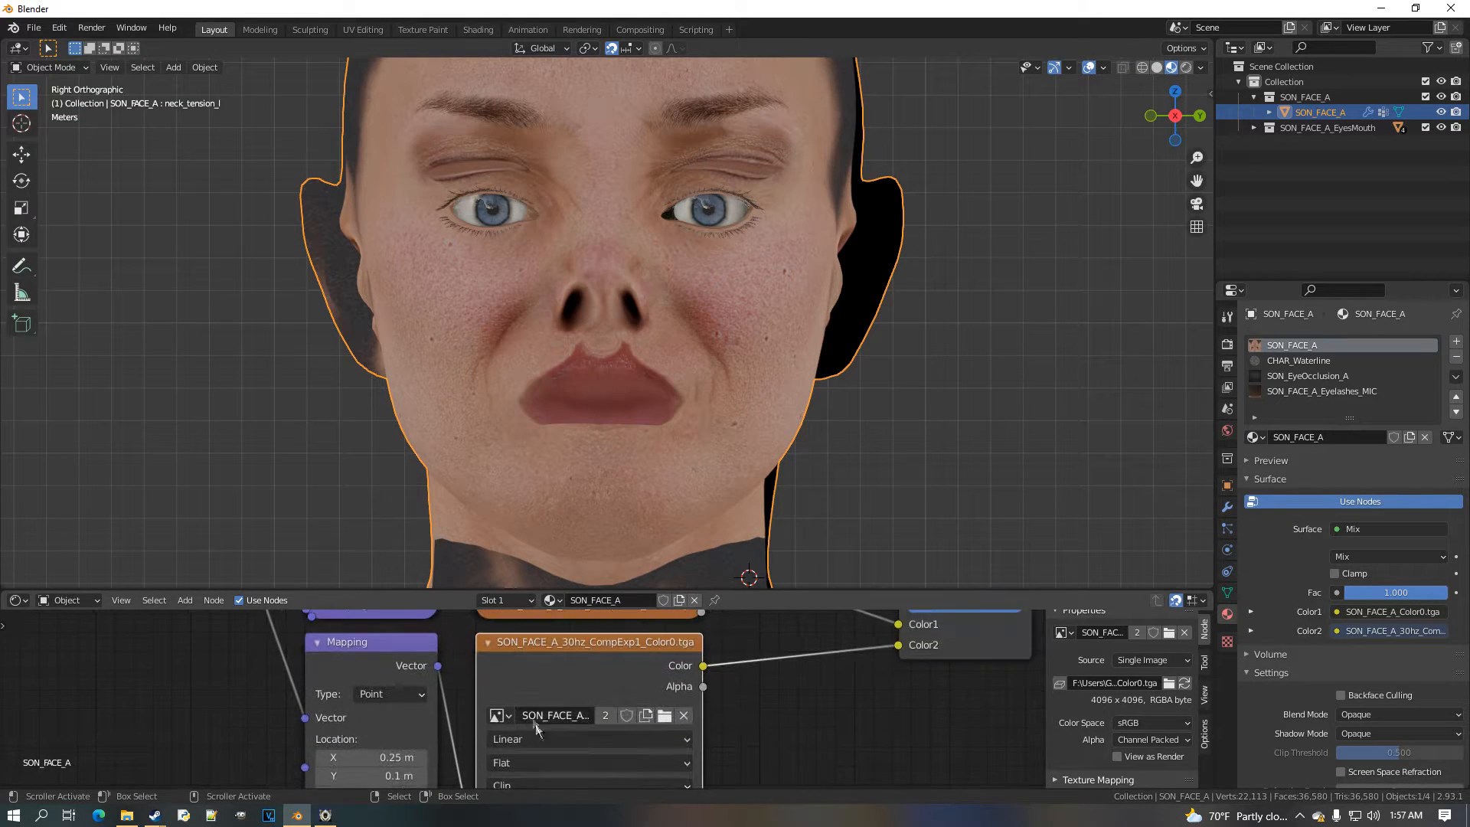
{"action": "left_click", "coordinate": [494, 644]}
Connect the first CompExp1 texture to the Mix node's Color2 for a check, and reconnect the second one
{"action": "scroll", "coordinate": [484, 672], "scroll_direction": "down", "scroll_amount": 7}
{"action": "middle_click_drag", "start_coordinate": [627, 652], "coordinate": [419, 705]}
{"action": "scroll", "coordinate": [419, 706], "scroll_direction": "up", "scroll_amount": 3}
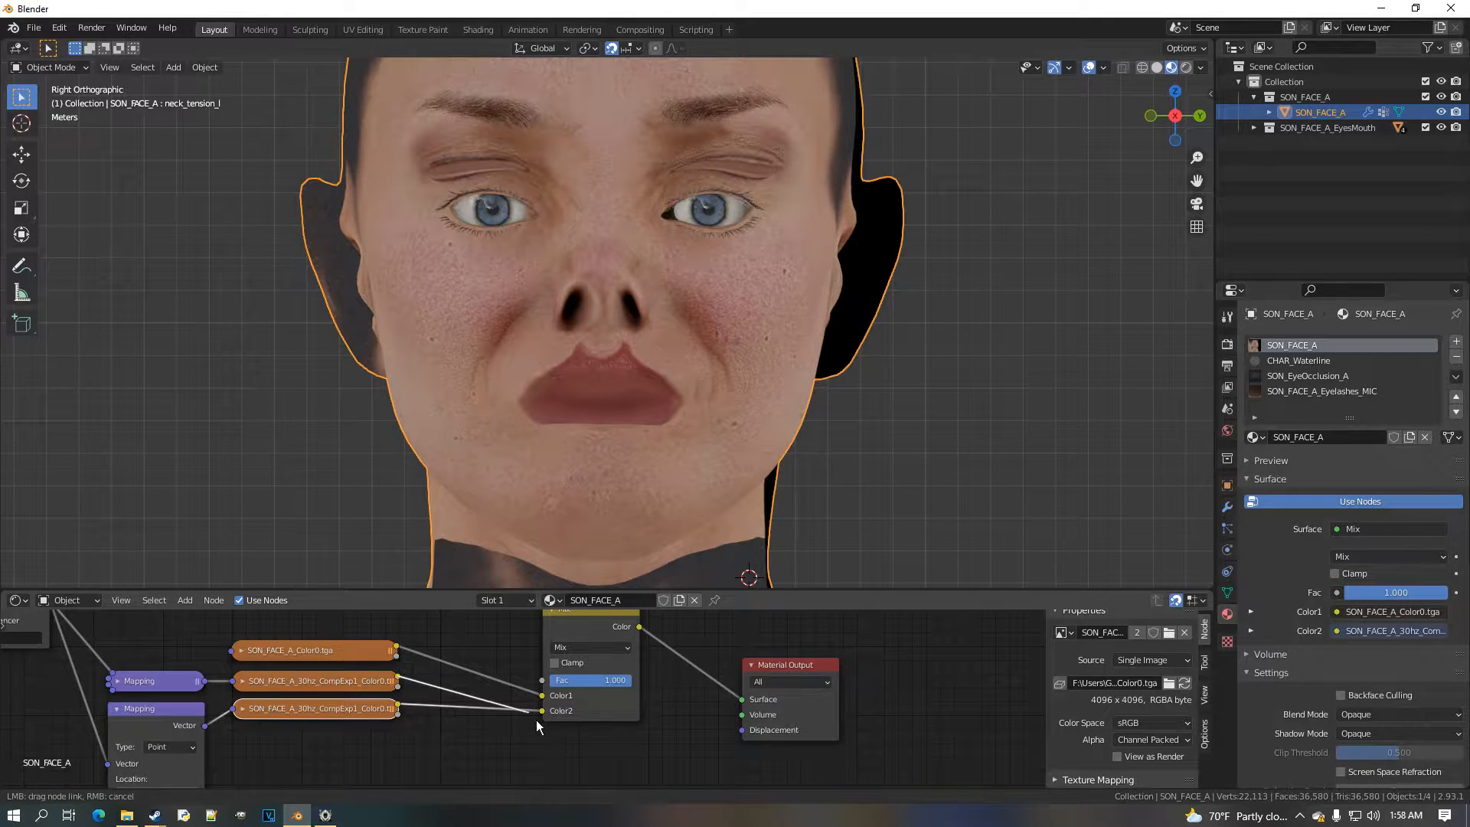
{"action": "left_click_drag", "start_coordinate": [536, 720], "coordinate": [545, 718]}
{"action": "left_click_drag", "start_coordinate": [405, 709], "coordinate": [554, 720]}
Try Y locations of 0.2 m, 0.1 m and 0.15 m on the second Mapping node and settle on 0.125 m
{"action": "scroll", "coordinate": [387, 716], "scroll_direction": "down", "scroll_amount": 3}
{"action": "middle_click_drag", "start_coordinate": [291, 732], "coordinate": [528, 682]}
{"action": "scroll", "coordinate": [476, 693], "scroll_direction": "up", "scroll_amount": 5}
{"action": "scroll", "coordinate": [684, 717], "scroll_direction": "up", "scroll_amount": 3}
{"action": "left_click", "coordinate": [680, 702]}
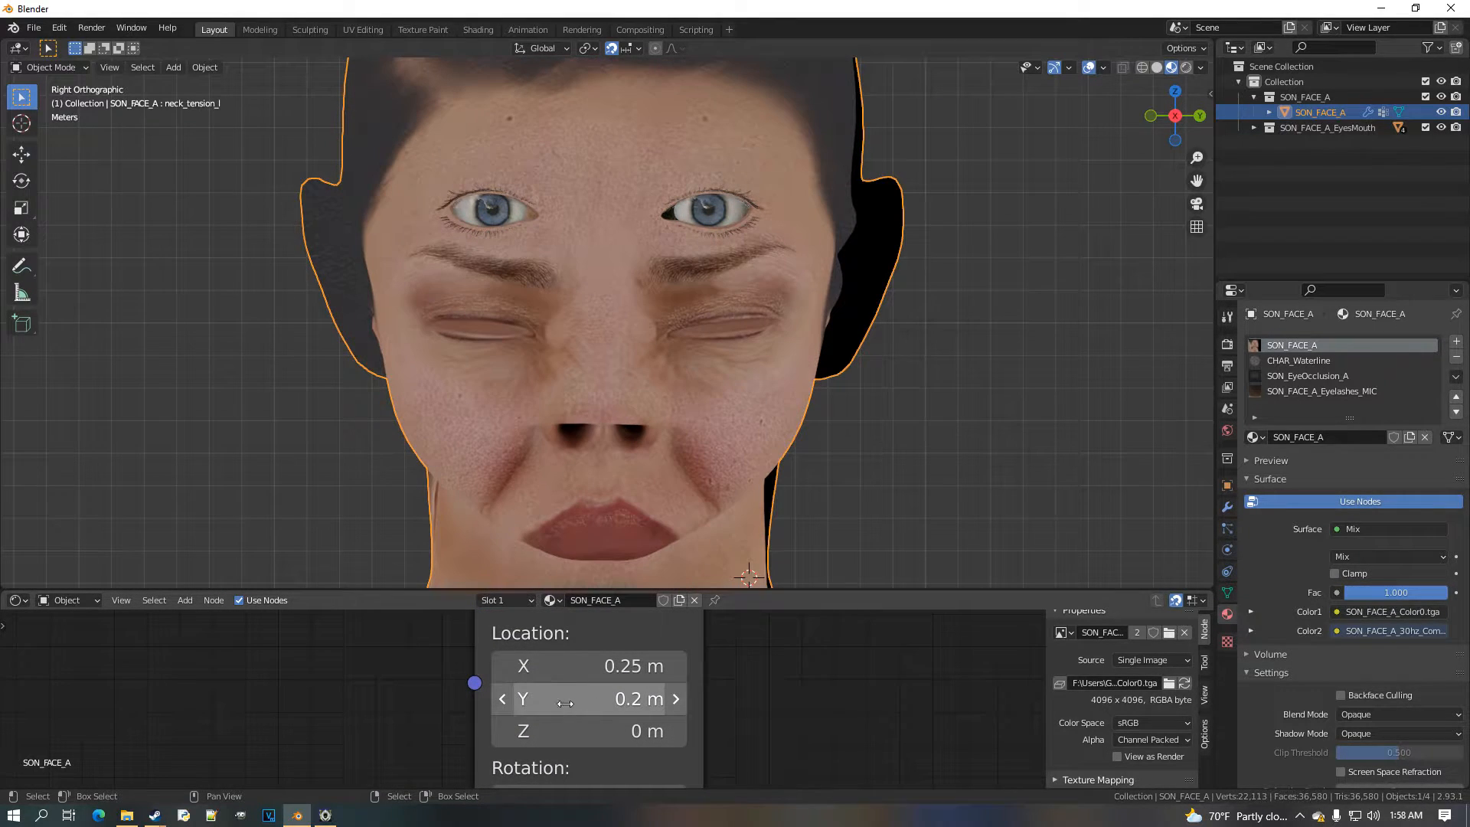
{"action": "left_click", "coordinate": [517, 712]}
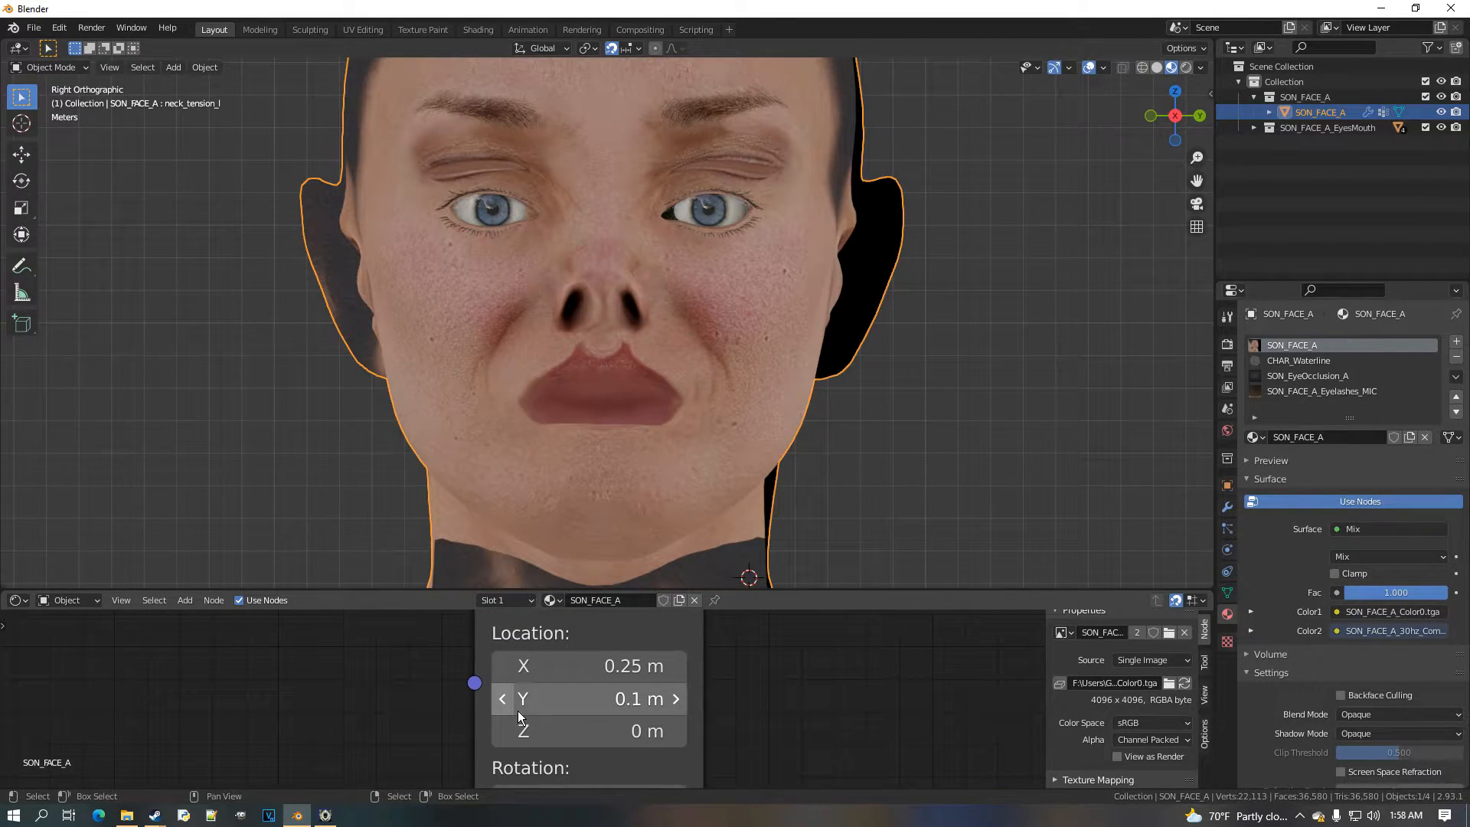
{"action": "left_click", "coordinate": [518, 715]}
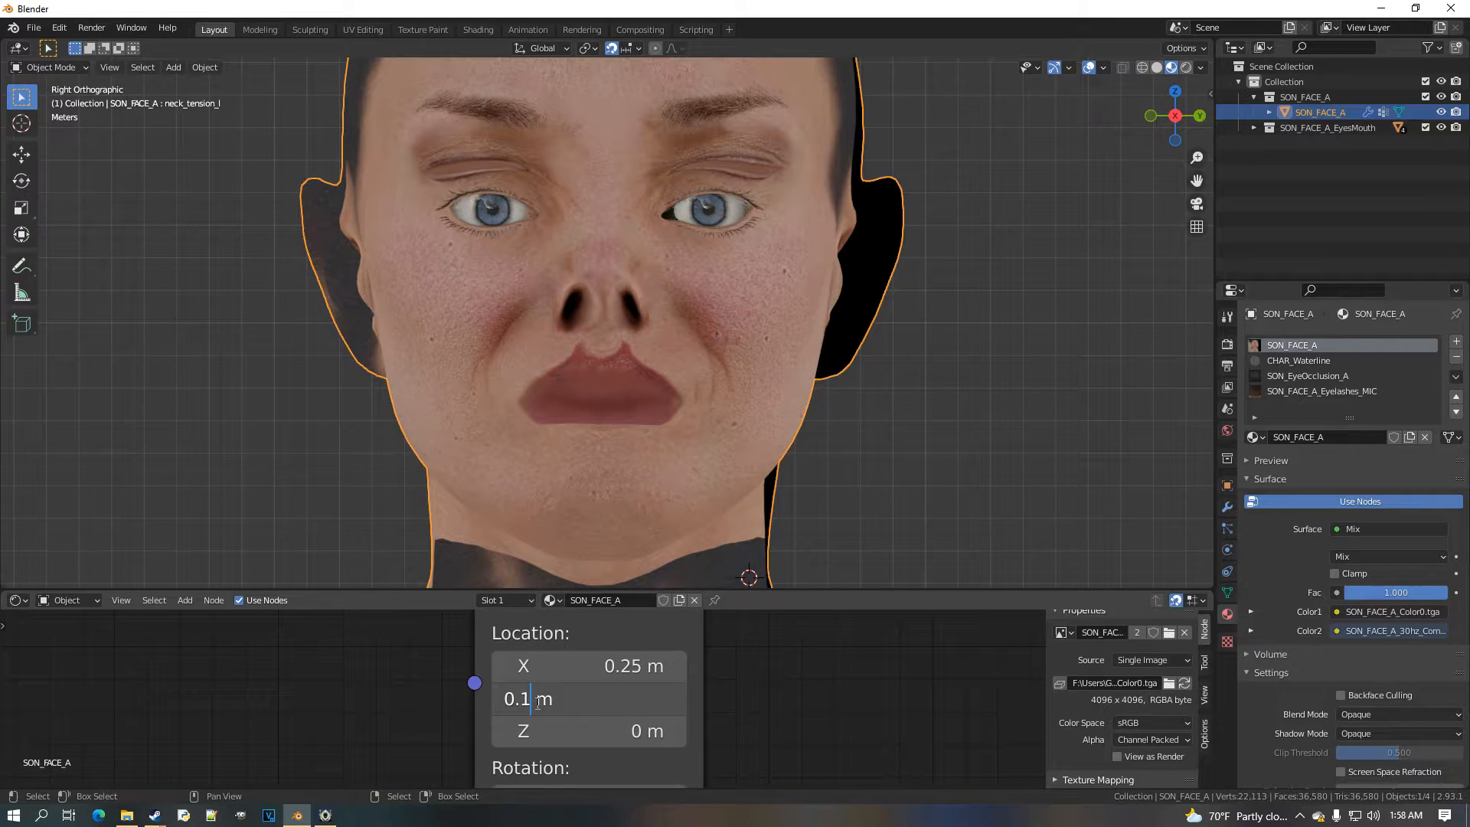
{"action": "type", "text": "5"}
{"action": "key", "text": "Return"}
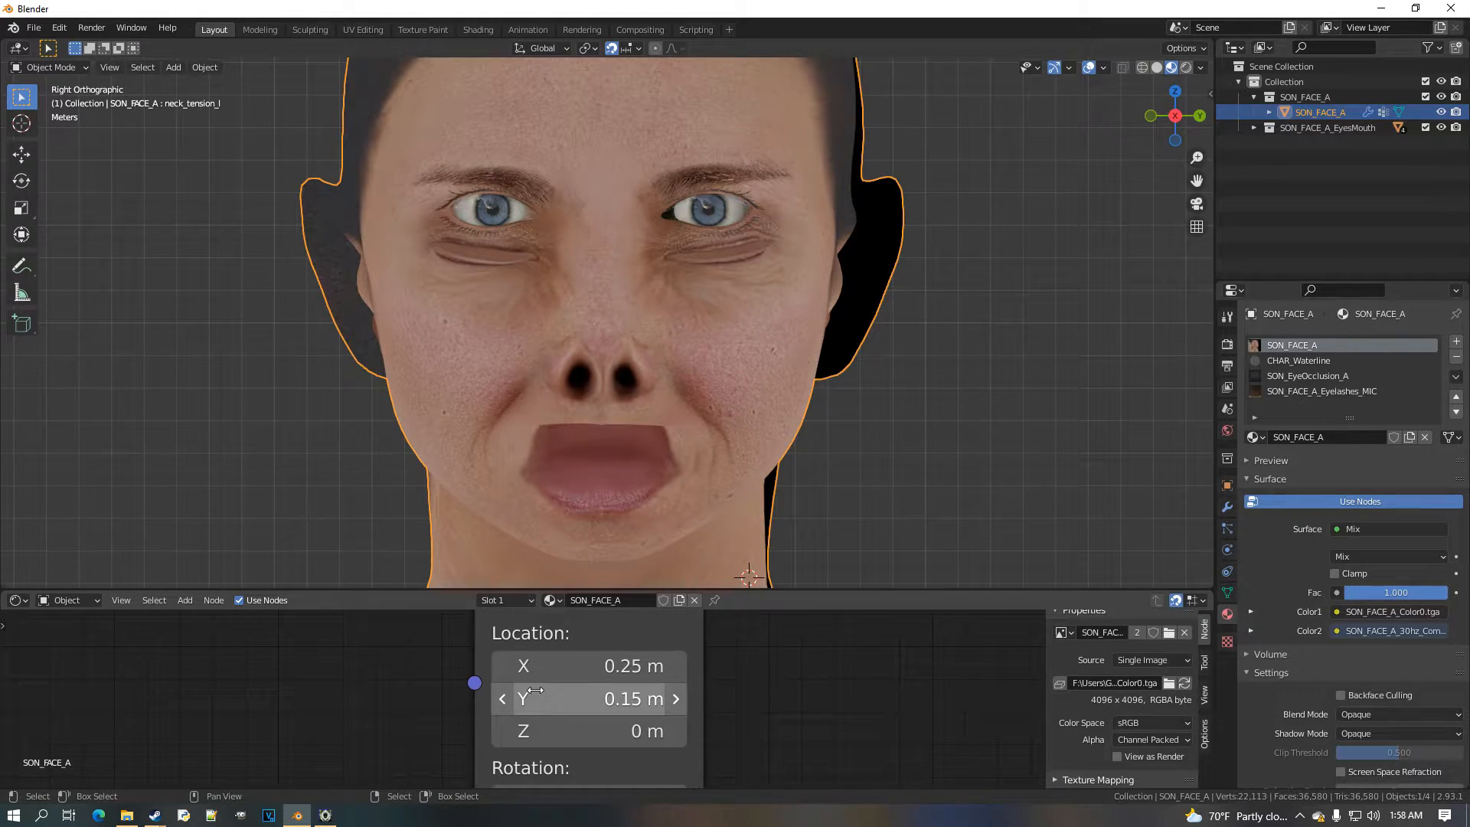
{"action": "left_click", "coordinate": [551, 696]}
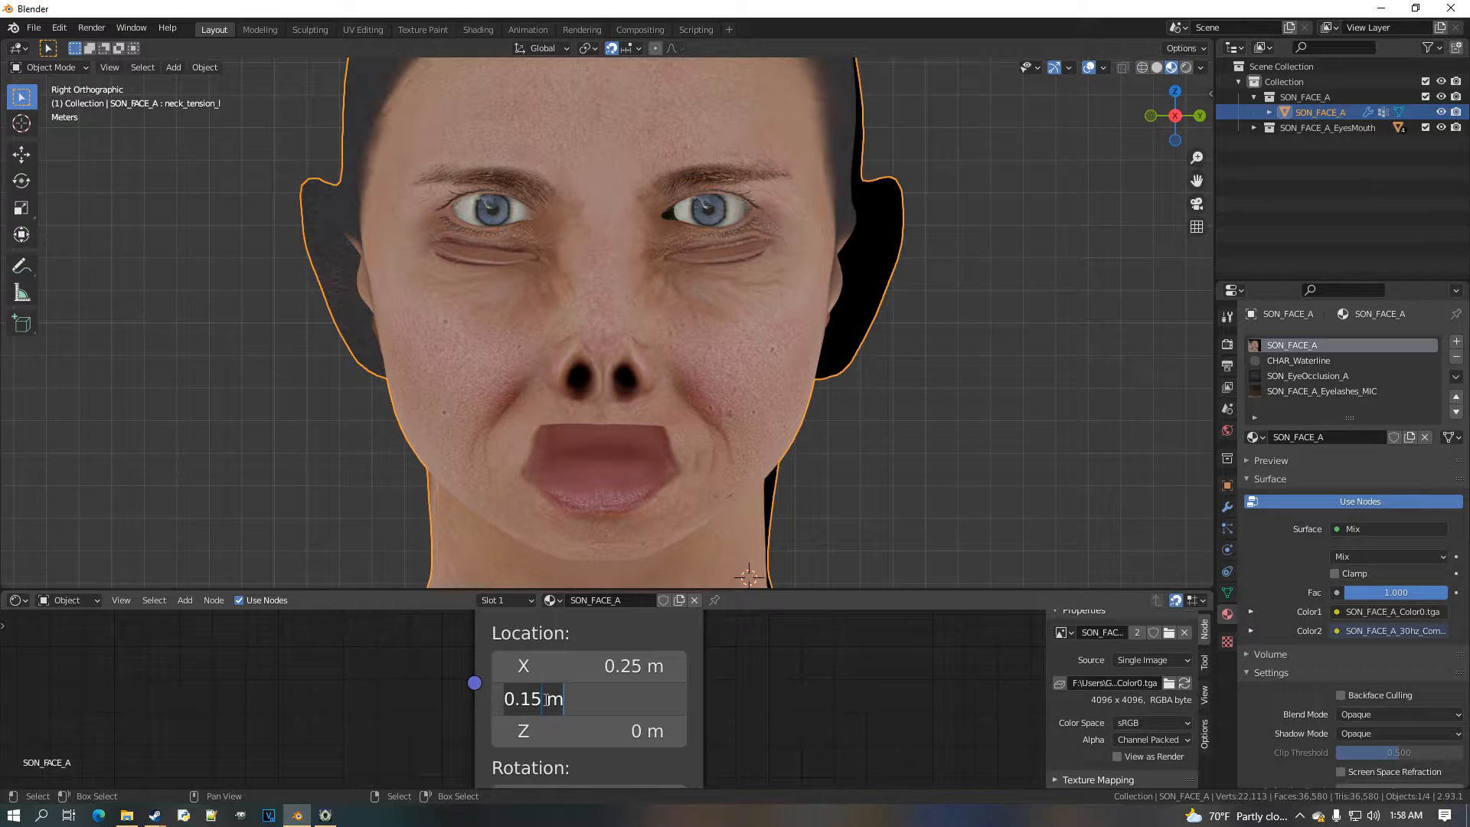
{"action": "key", "text": "Return"}
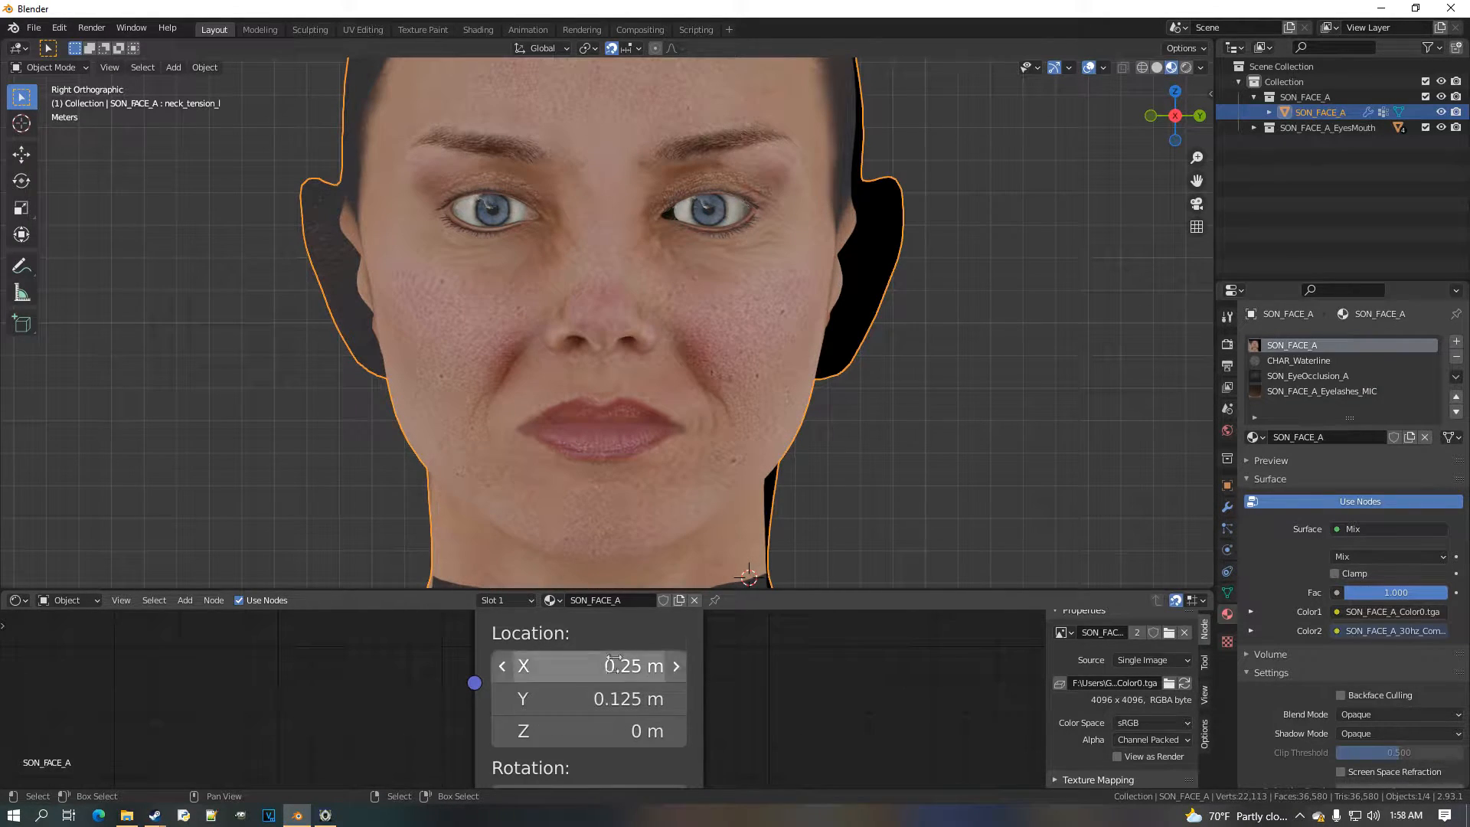
Slide the Mix factor between 1 and 0 to compare the wrinkle face's nose and cheeks with the base texture
{"action": "scroll", "coordinate": [536, 699], "scroll_direction": "down", "scroll_amount": 2}
{"action": "middle_click_drag", "start_coordinate": [784, 692], "coordinate": [505, 749]}
{"action": "scroll", "coordinate": [505, 744], "scroll_direction": "down", "scroll_amount": 2}
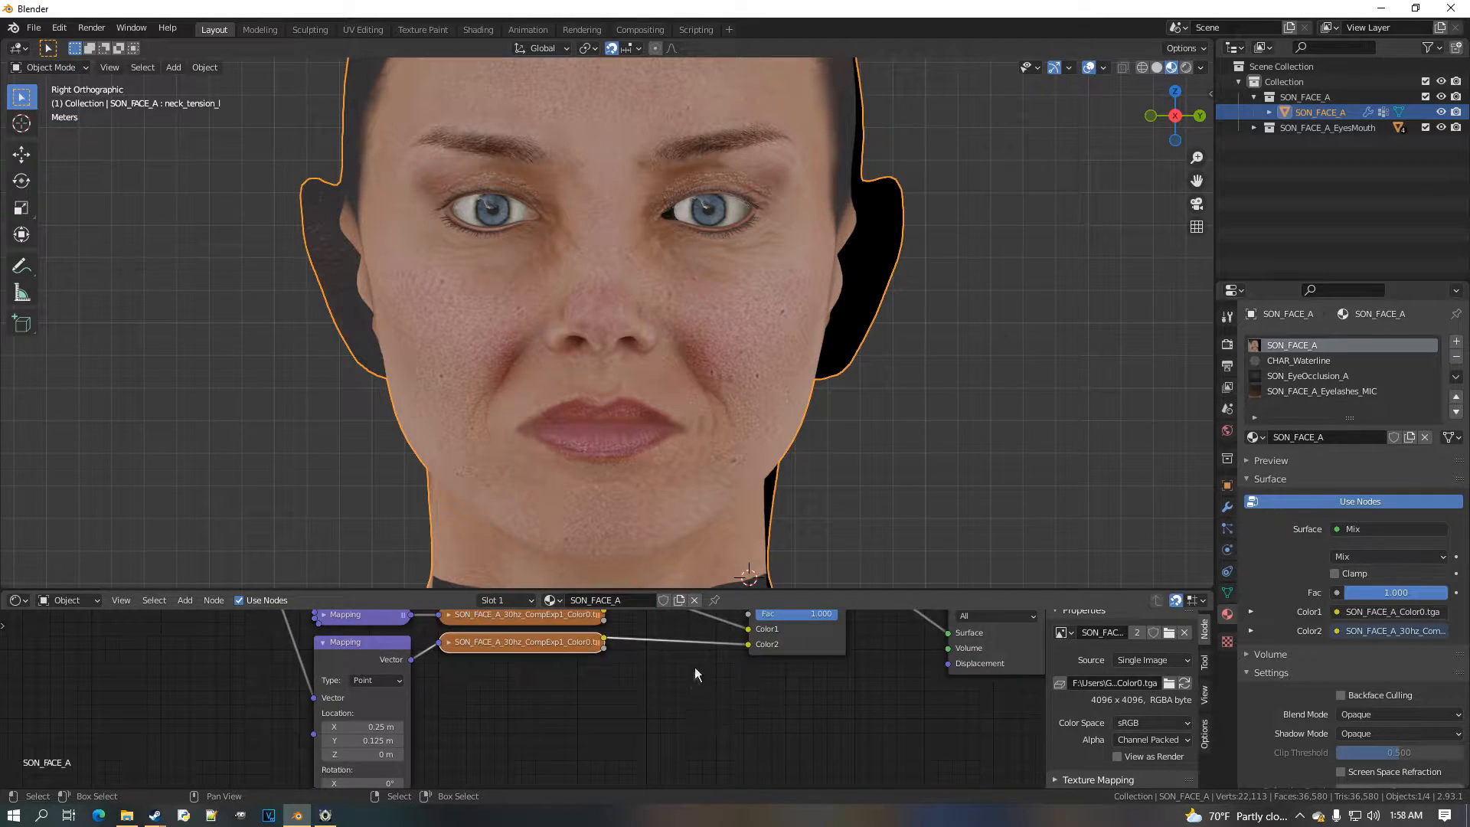
{"action": "middle_click_drag", "start_coordinate": [692, 670], "coordinate": [479, 761]}
{"action": "scroll", "coordinate": [528, 728], "scroll_direction": "up", "scroll_amount": 2}
{"action": "left_click_drag", "start_coordinate": [621, 749], "coordinate": [491, 749]}
{"action": "left_click_drag", "start_coordinate": [490, 749], "coordinate": [621, 749]}
{"action": "scroll", "coordinate": [674, 458], "scroll_direction": "up", "scroll_amount": 8}
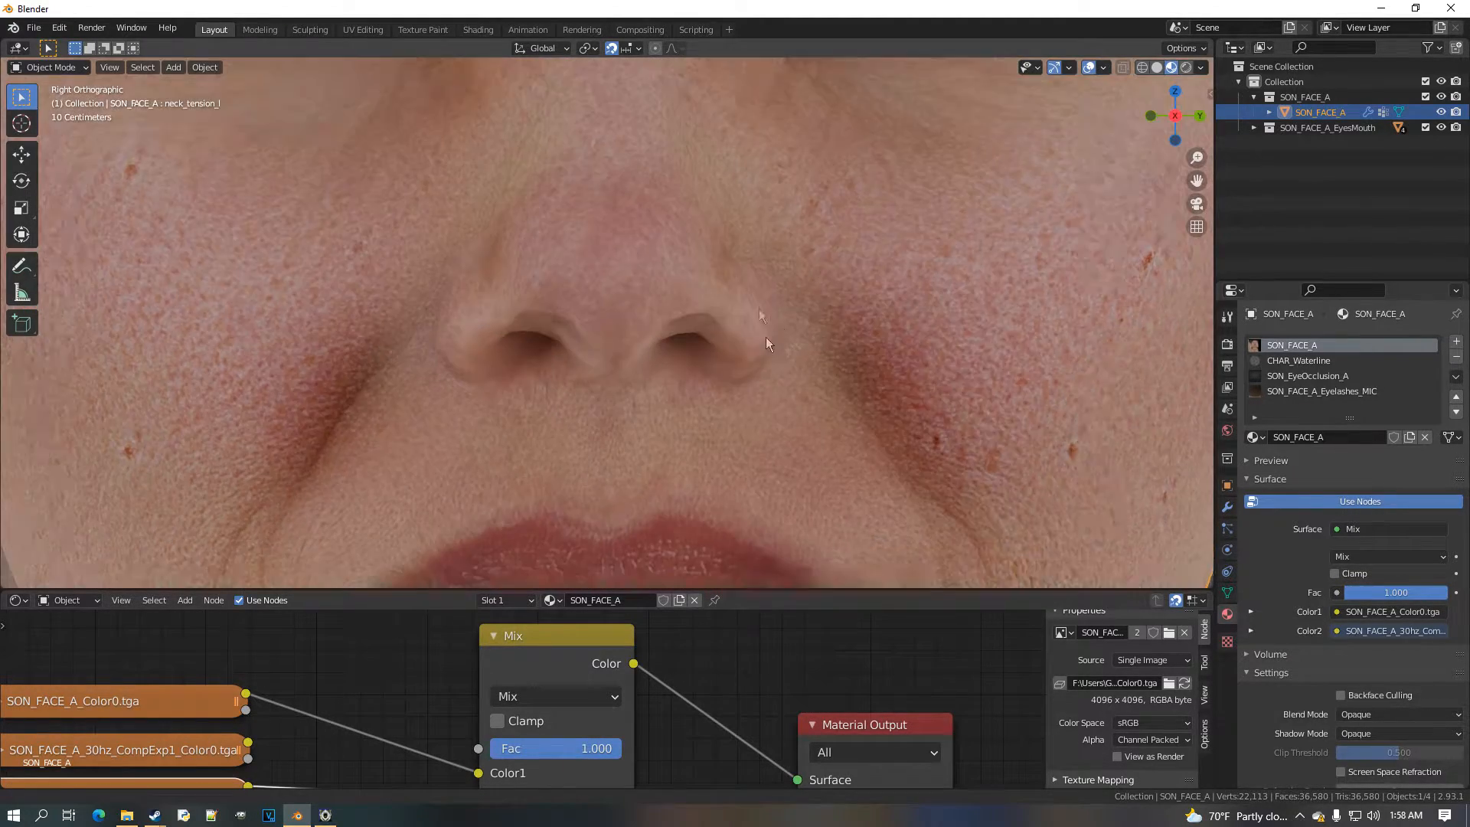
{"action": "left_click_drag", "start_coordinate": [609, 758], "coordinate": [491, 749]}
Examine how the textures line up around the eyes and brows with the Mix factor at 0
{"action": "scroll", "coordinate": [949, 338], "scroll_direction": "down", "scroll_amount": 5}
{"action": "middle_click_drag", "start_coordinate": [962, 248], "coordinate": [867, 447], "text": "shift"}
{"action": "scroll", "coordinate": [825, 420], "scroll_direction": "up", "scroll_amount": 5}
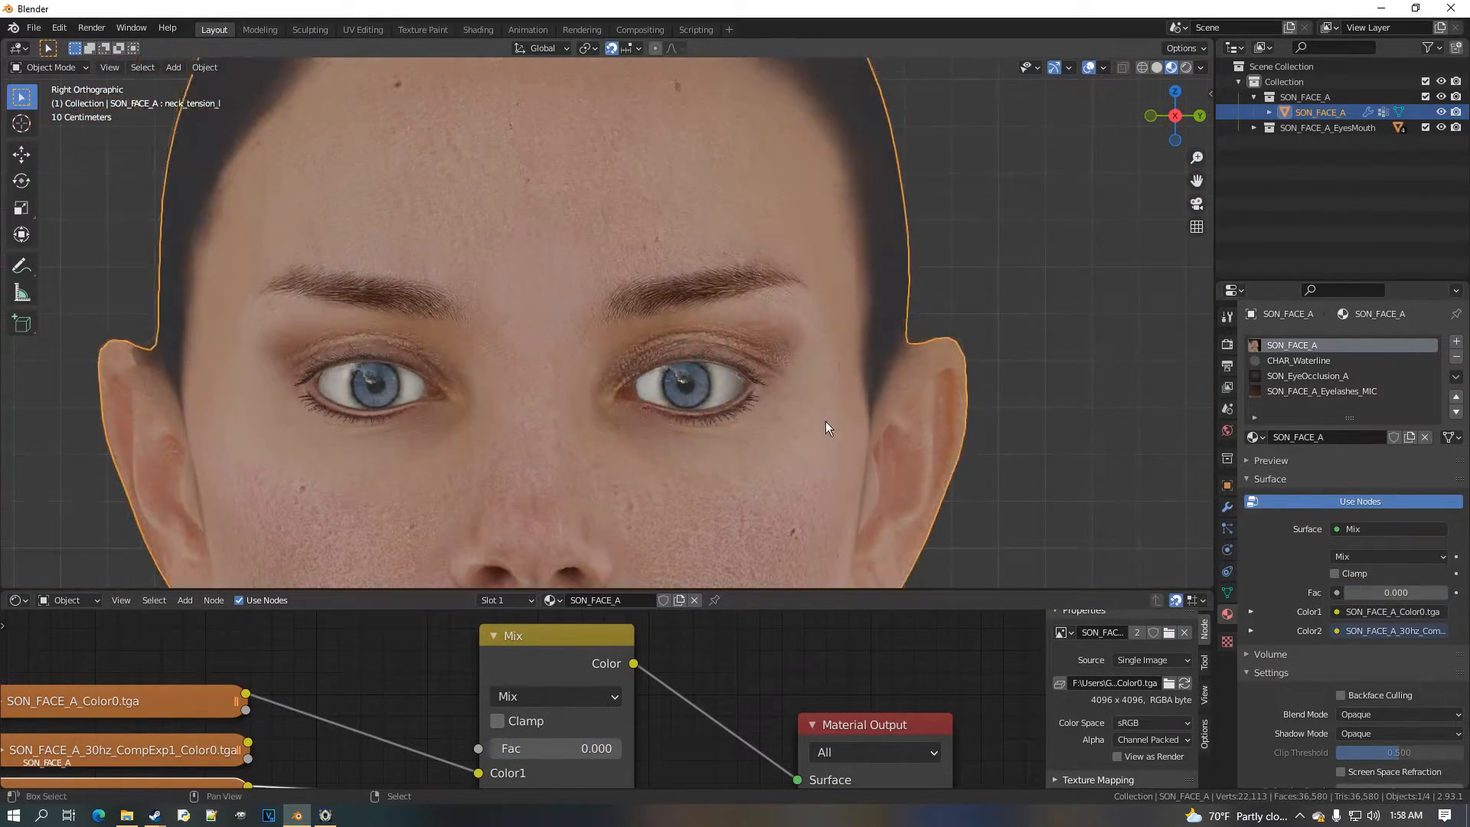
{"action": "left_click_drag", "start_coordinate": [562, 749], "coordinate": [491, 749]}
{"action": "scroll", "coordinate": [778, 392], "scroll_direction": "down", "scroll_amount": 5}
{"action": "middle_click_drag", "start_coordinate": [683, 508], "coordinate": [770, 337], "text": "shift"}
{"action": "scroll", "coordinate": [771, 337], "scroll_direction": "down", "scroll_amount": 2}
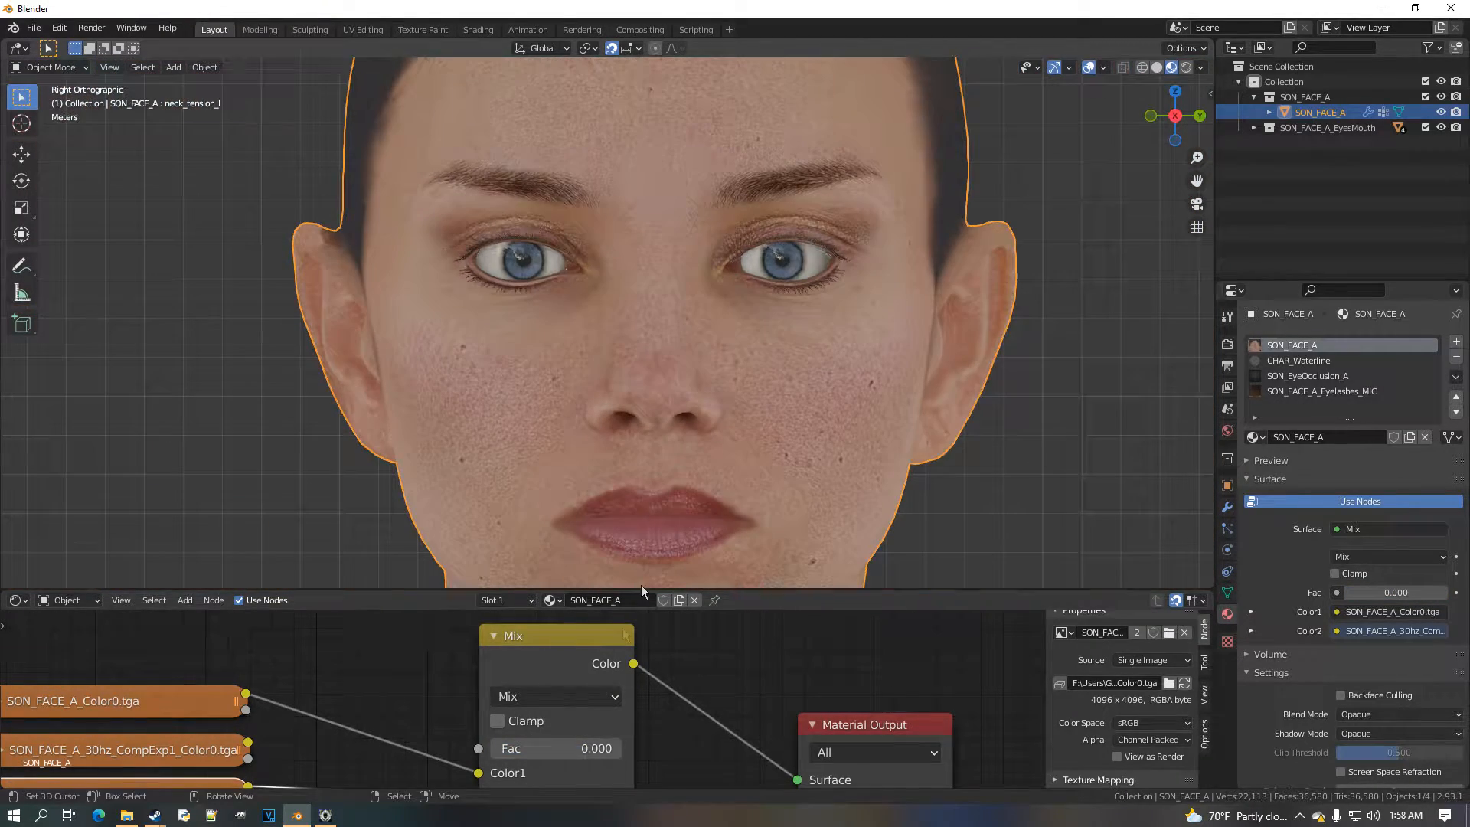
Collapse the second Mapping node, duplicate it together with its CompExp1 texture, and place the copies below the originals
{"action": "scroll", "coordinate": [539, 736], "scroll_direction": "down", "scroll_amount": 8}
{"action": "middle_click_drag", "start_coordinate": [215, 781], "coordinate": [475, 705]}
{"action": "scroll", "coordinate": [475, 706], "scroll_direction": "up", "scroll_amount": 6}
{"action": "left_click", "coordinate": [358, 654]}
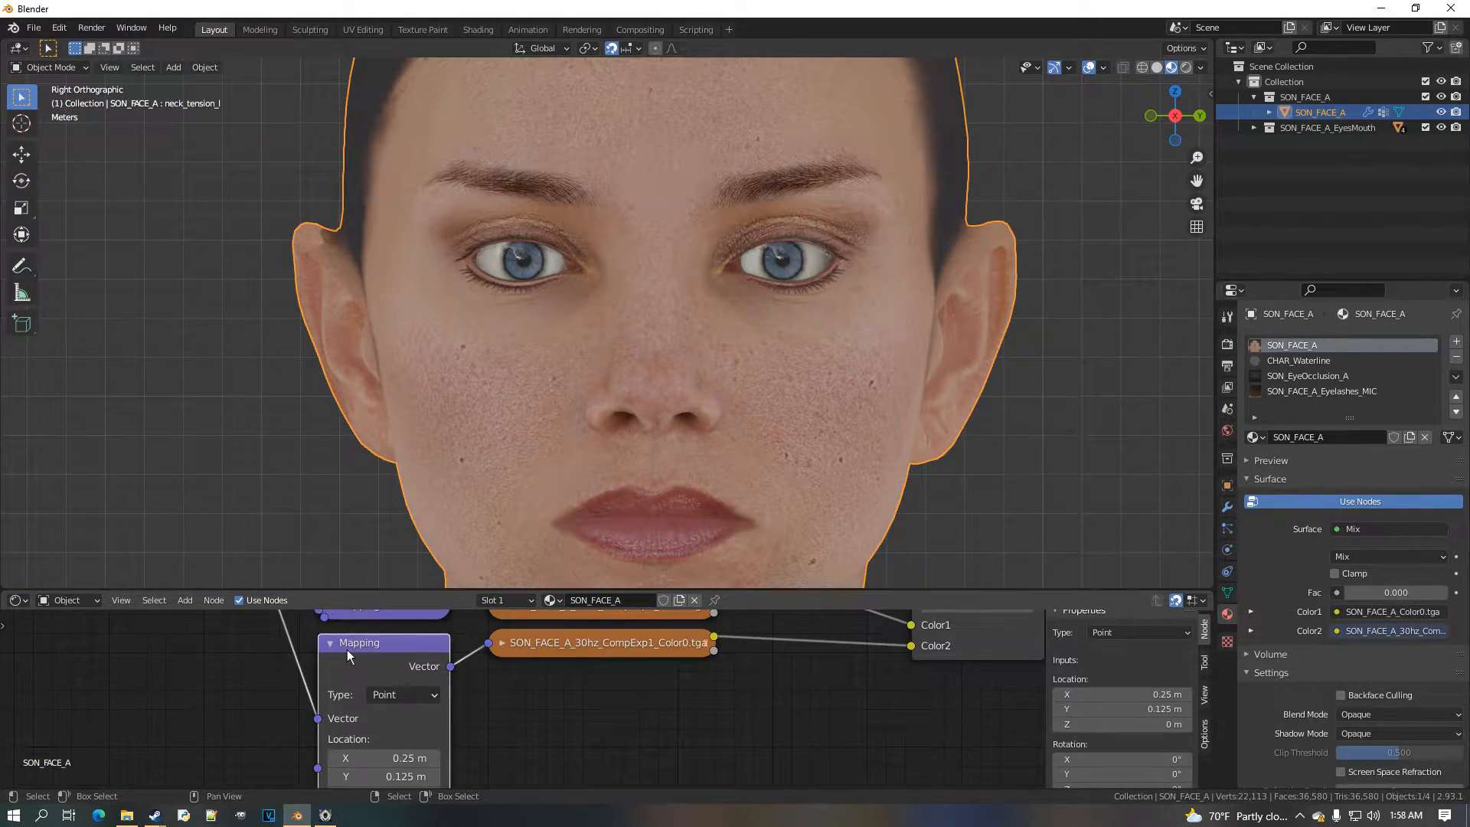
{"action": "key", "text": "h"}
{"action": "scroll", "coordinate": [541, 668], "scroll_direction": "down", "scroll_amount": 1}
{"action": "middle_click_drag", "start_coordinate": [546, 665], "coordinate": [557, 706]}
{"action": "left_click", "coordinate": [584, 685], "text": "shift"}
{"action": "key", "text": "shift+d"}
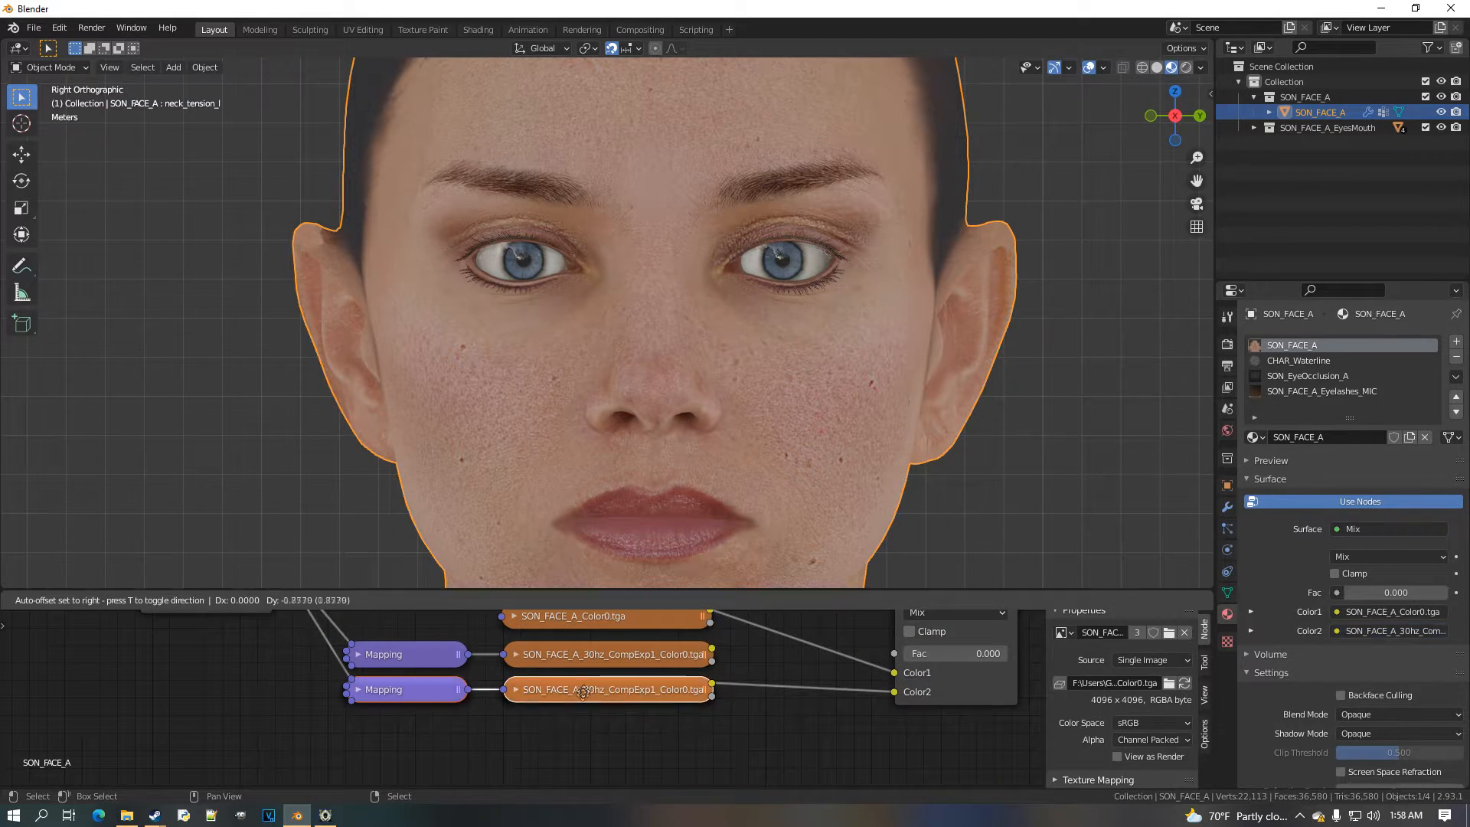
{"action": "left_click", "coordinate": [578, 718]}
Expand the third Mapping node, connect its texture's color output to the Mix node's Color2, and set the factor to 1
{"action": "middle_click_drag", "start_coordinate": [445, 711], "coordinate": [530, 661]}
{"action": "scroll", "coordinate": [530, 661], "scroll_direction": "up", "scroll_amount": 2}
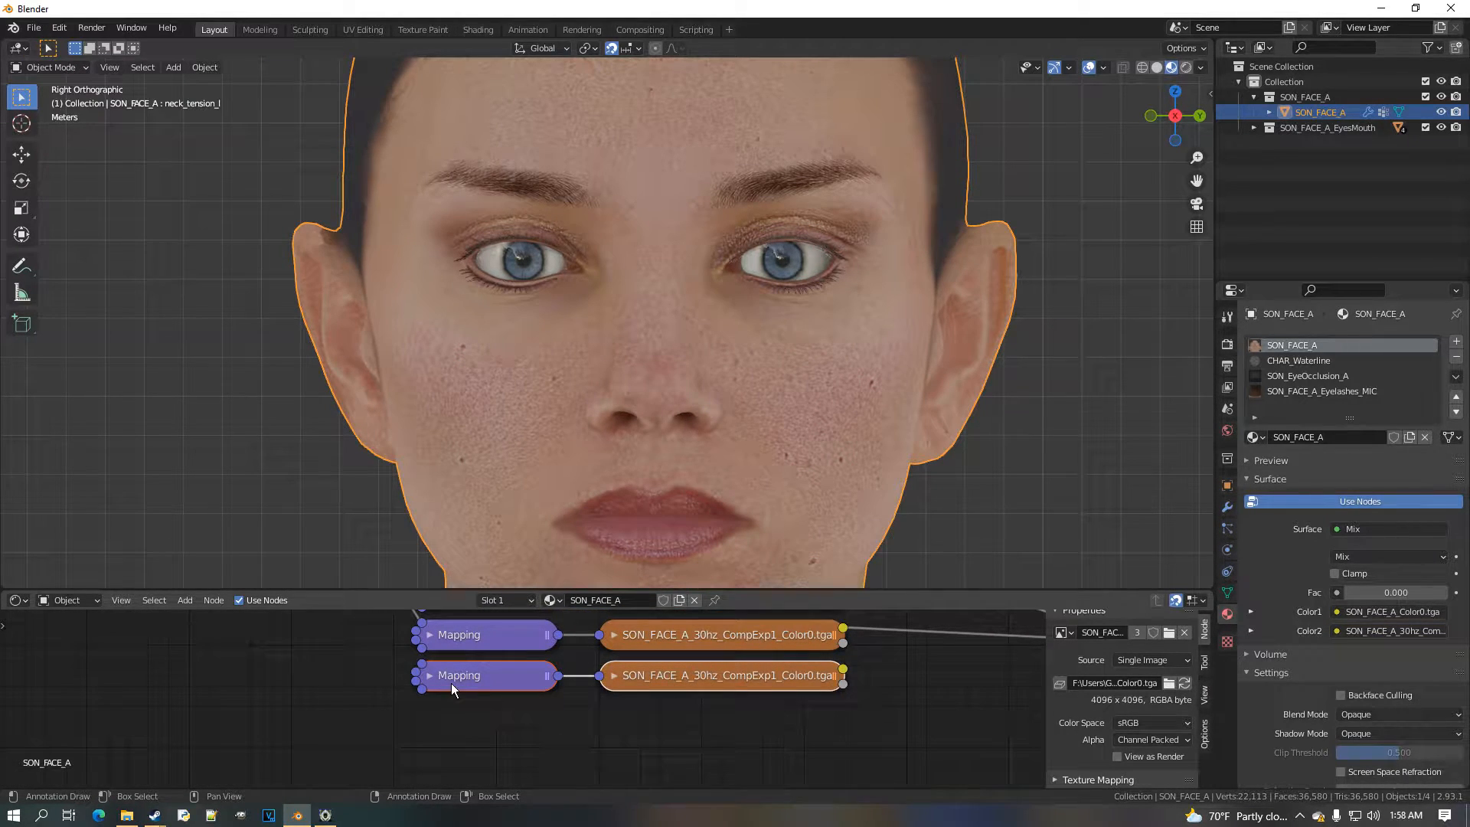
{"action": "scroll", "coordinate": [536, 689], "scroll_direction": "down", "scroll_amount": 3}
{"action": "middle_click_drag", "start_coordinate": [820, 679], "coordinate": [440, 752]}
{"action": "left_click", "coordinate": [200, 719]}
{"action": "scroll", "coordinate": [571, 749], "scroll_direction": "down", "scroll_amount": 1}
{"action": "left_click_drag", "start_coordinate": [393, 730], "coordinate": [660, 681]}
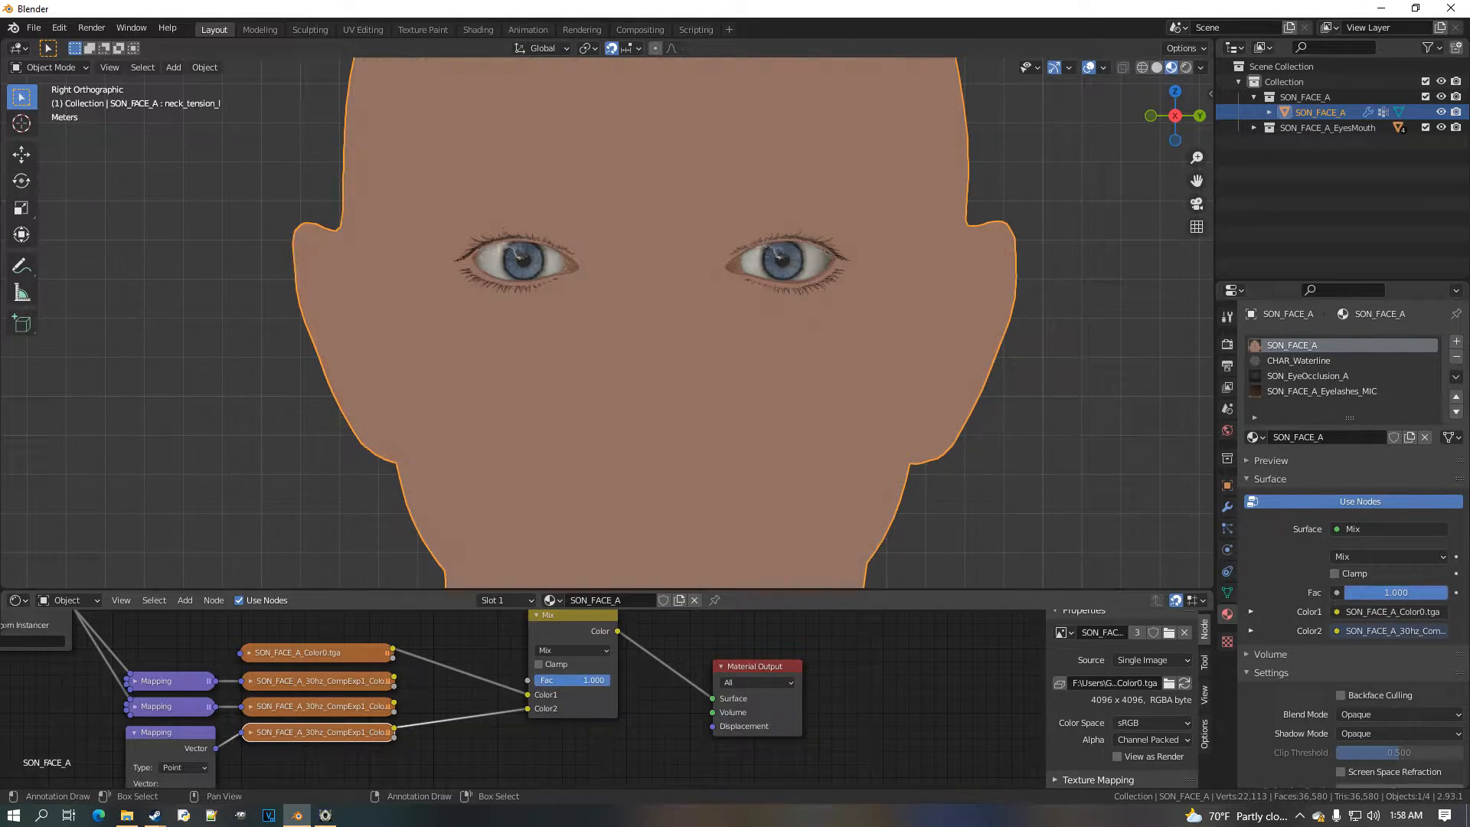
Connect the UV Map node's UV output to the third Mapping node's Vector input
{"action": "middle_click_drag", "start_coordinate": [377, 732], "coordinate": [530, 718]}
{"action": "scroll", "coordinate": [395, 749], "scroll_direction": "down", "scroll_amount": 2}
{"action": "middle_click_drag", "start_coordinate": [389, 751], "coordinate": [622, 674]}
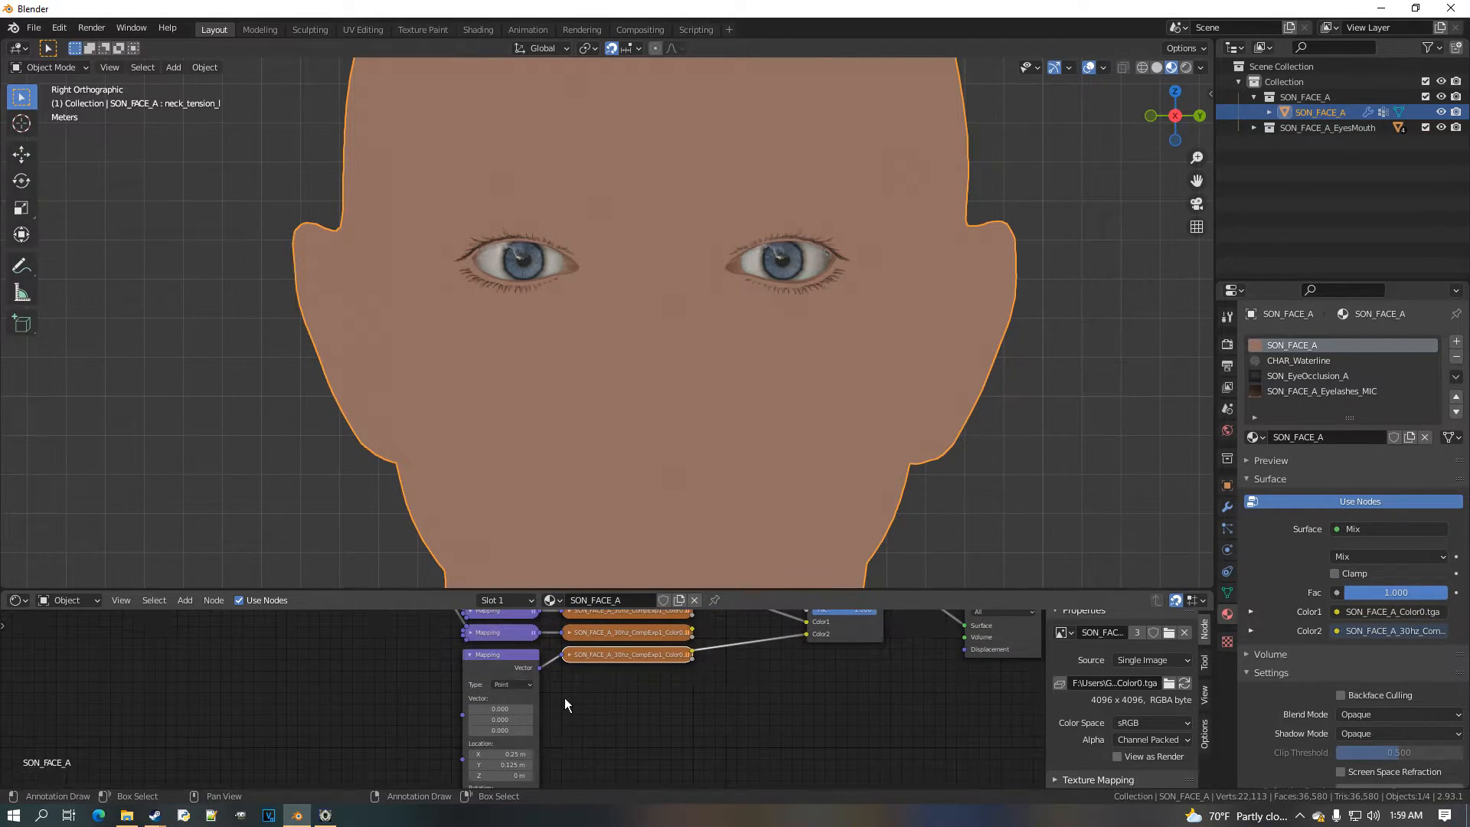
{"action": "scroll", "coordinate": [521, 691], "scroll_direction": "down", "scroll_amount": 2}
{"action": "middle_click_drag", "start_coordinate": [458, 634], "coordinate": [515, 700]}
{"action": "scroll", "coordinate": [515, 701], "scroll_direction": "down", "scroll_amount": 1}
{"action": "left_click_drag", "start_coordinate": [493, 642], "coordinate": [536, 778]}
Set the third Mapping node's Y location to -0.375 m and collapse the node
{"action": "scroll", "coordinate": [571, 777], "scroll_direction": "up", "scroll_amount": 1}
{"action": "middle_click_drag", "start_coordinate": [573, 778], "coordinate": [528, 665]}
{"action": "scroll", "coordinate": [529, 669], "scroll_direction": "up", "scroll_amount": 4}
{"action": "scroll", "coordinate": [530, 670], "scroll_direction": "up", "scroll_amount": 4}
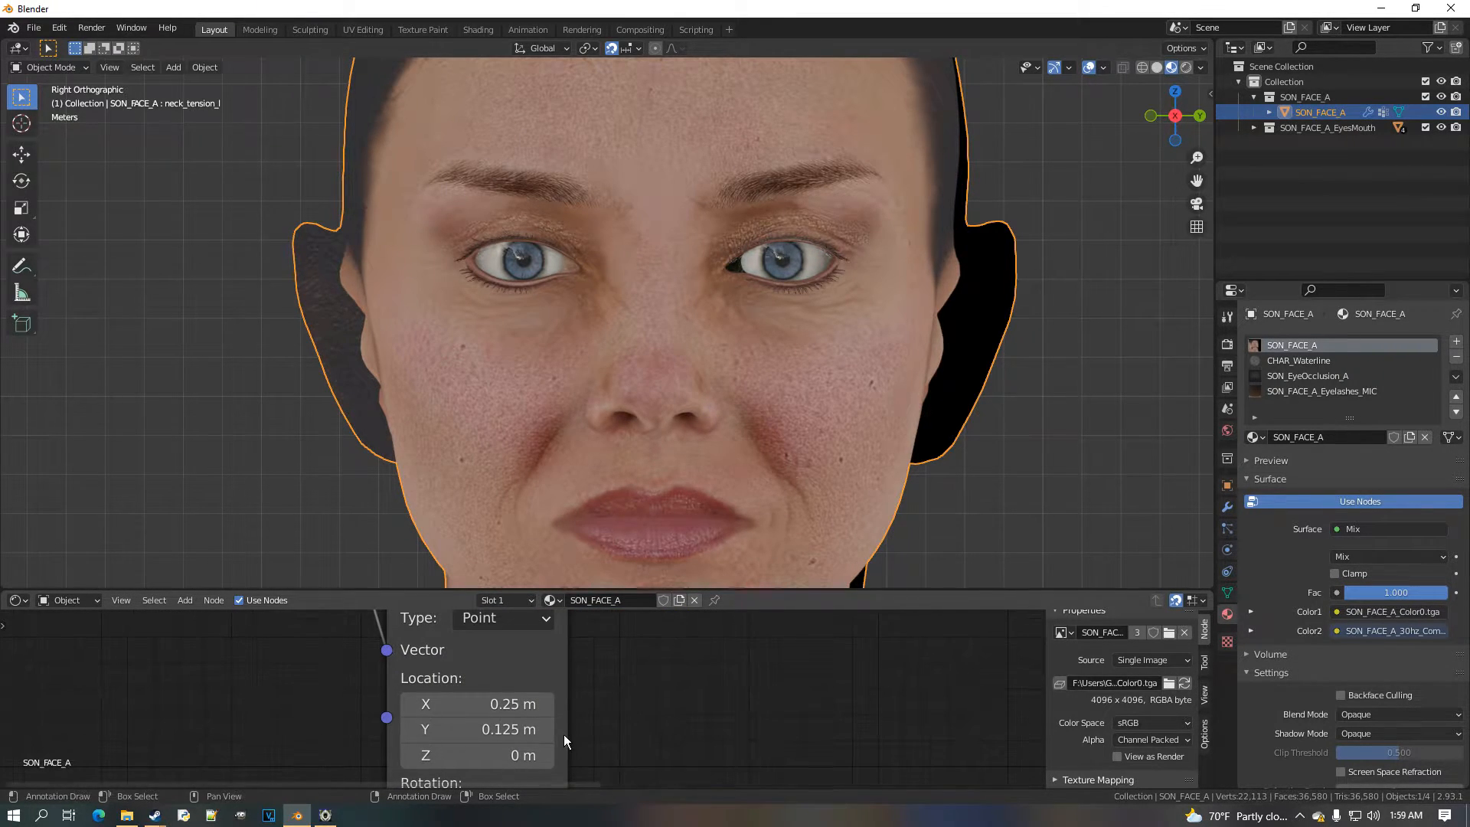
{"action": "left_click", "coordinate": [548, 731]}
{"action": "left_click", "coordinate": [410, 740]}
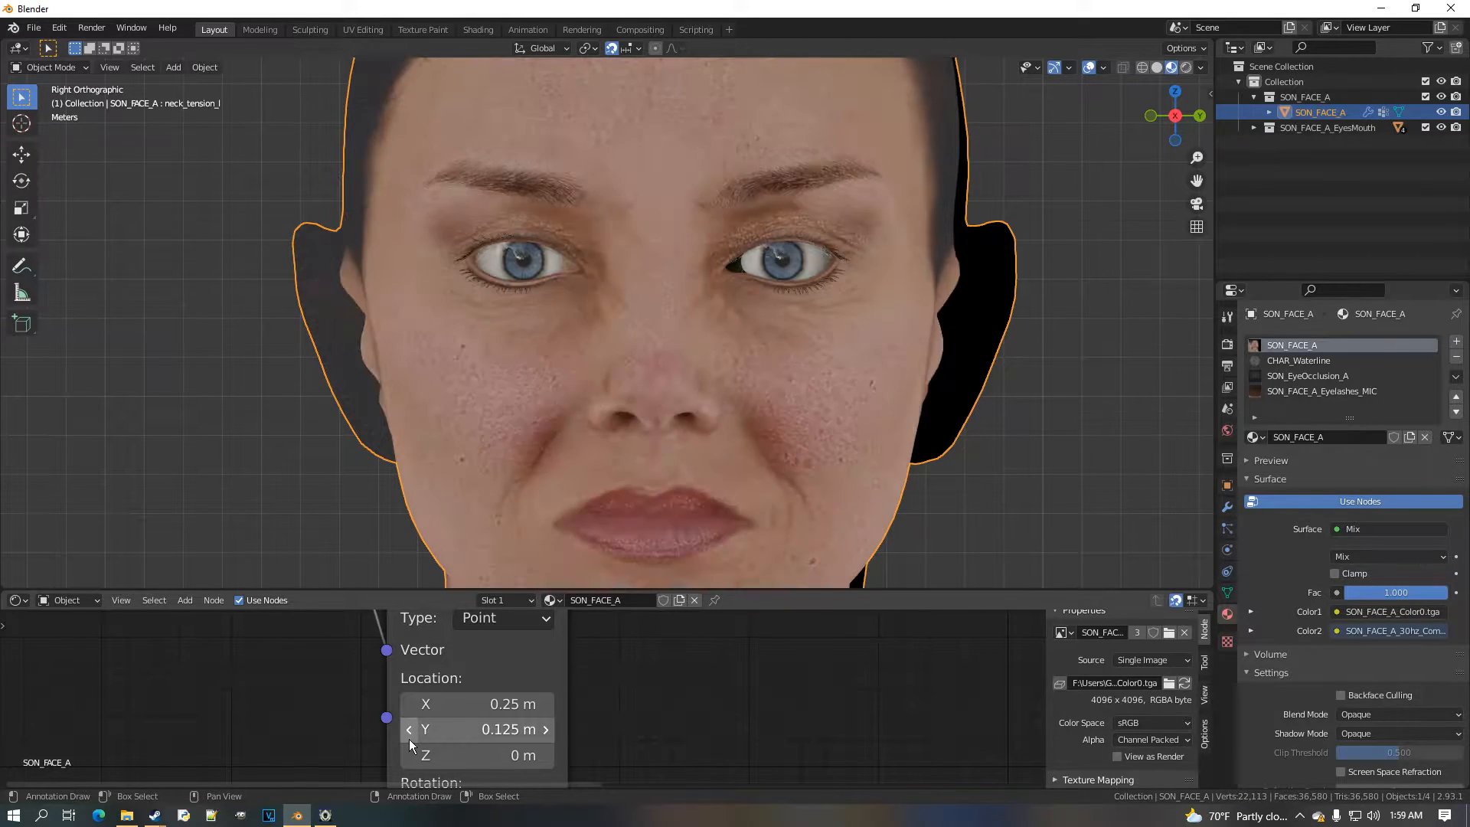
{"action": "left_click", "coordinate": [410, 731]}
{"action": "left_click", "coordinate": [410, 731]}
{"action": "left_click", "coordinate": [410, 731]}
{"action": "left_click", "coordinate": [409, 731]}
{"action": "left_click", "coordinate": [410, 731]}
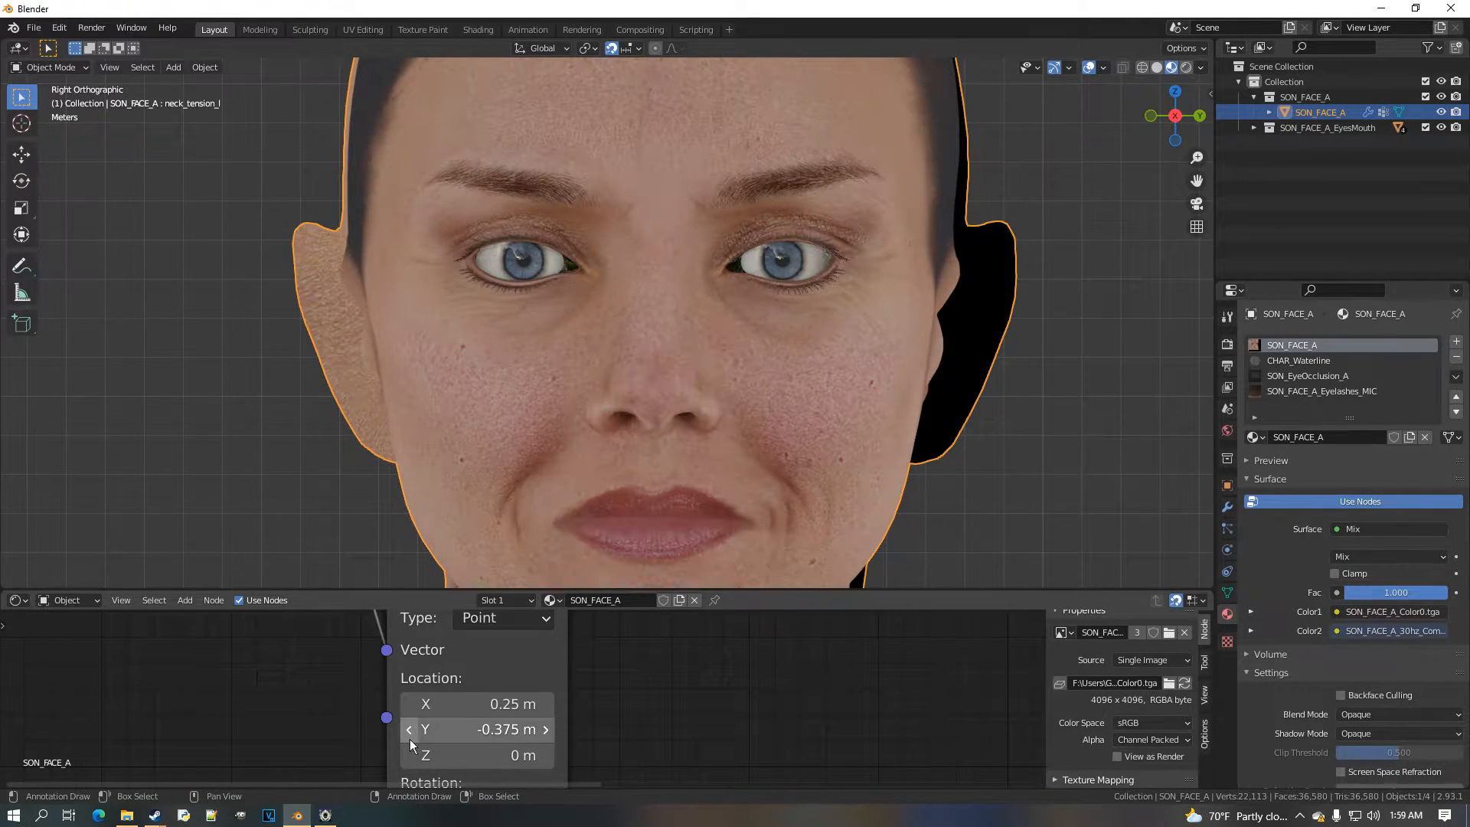
{"action": "scroll", "coordinate": [540, 696], "scroll_direction": "down", "scroll_amount": 4}
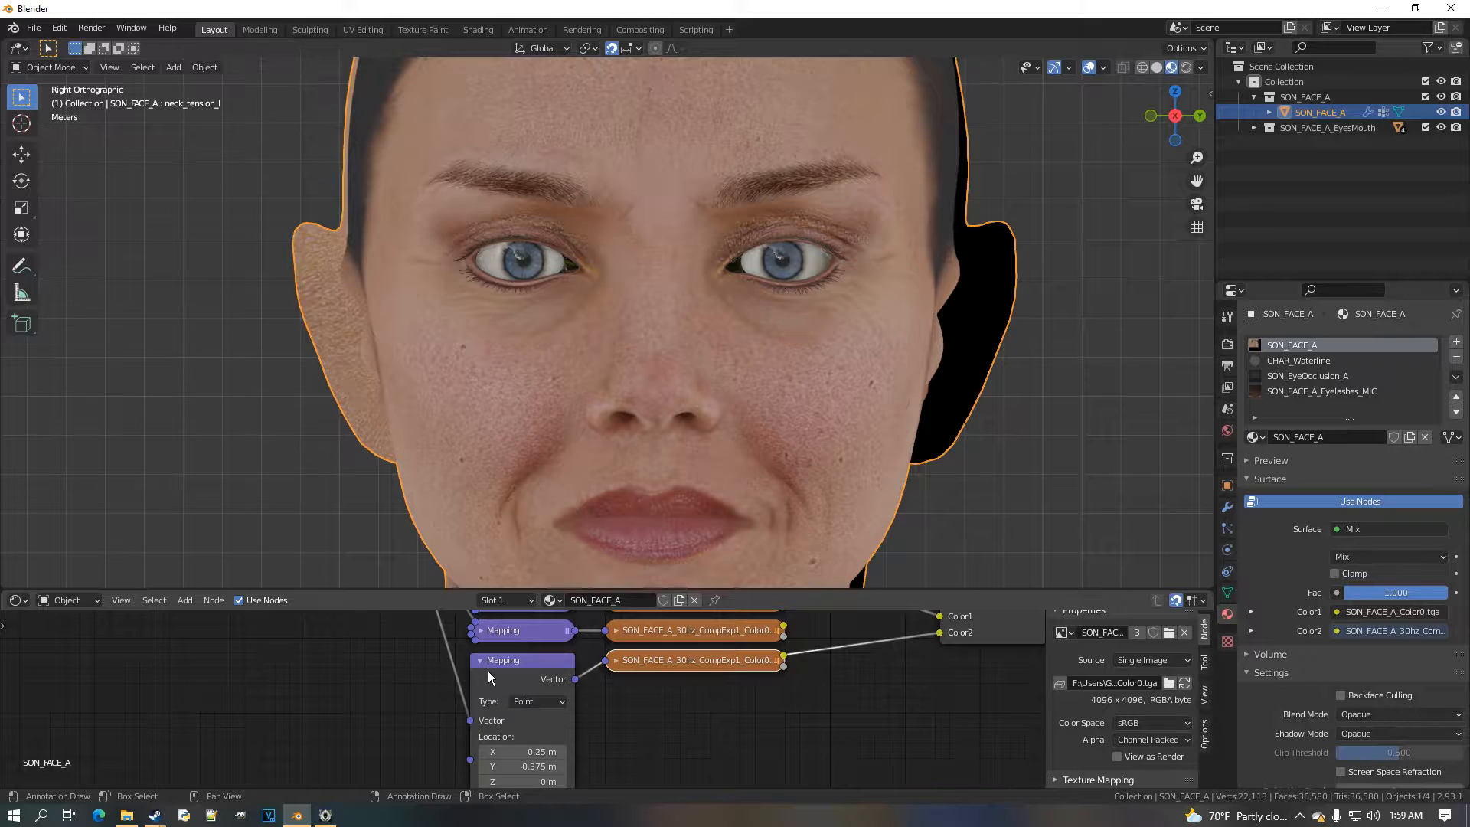
{"action": "left_click", "coordinate": [480, 660]}
Lower the Mix factor to 0 to compare the third CompExp1 face with the base texture
{"action": "scroll", "coordinate": [501, 664], "scroll_direction": "down", "scroll_amount": 1}
{"action": "scroll", "coordinate": [755, 468], "scroll_direction": "down", "scroll_amount": 3}
{"action": "middle_click_drag", "start_coordinate": [760, 453], "coordinate": [708, 440], "text": "shift"}
{"action": "scroll", "coordinate": [857, 687], "scroll_direction": "down", "scroll_amount": 4}
{"action": "middle_click_drag", "start_coordinate": [888, 689], "coordinate": [567, 751]}
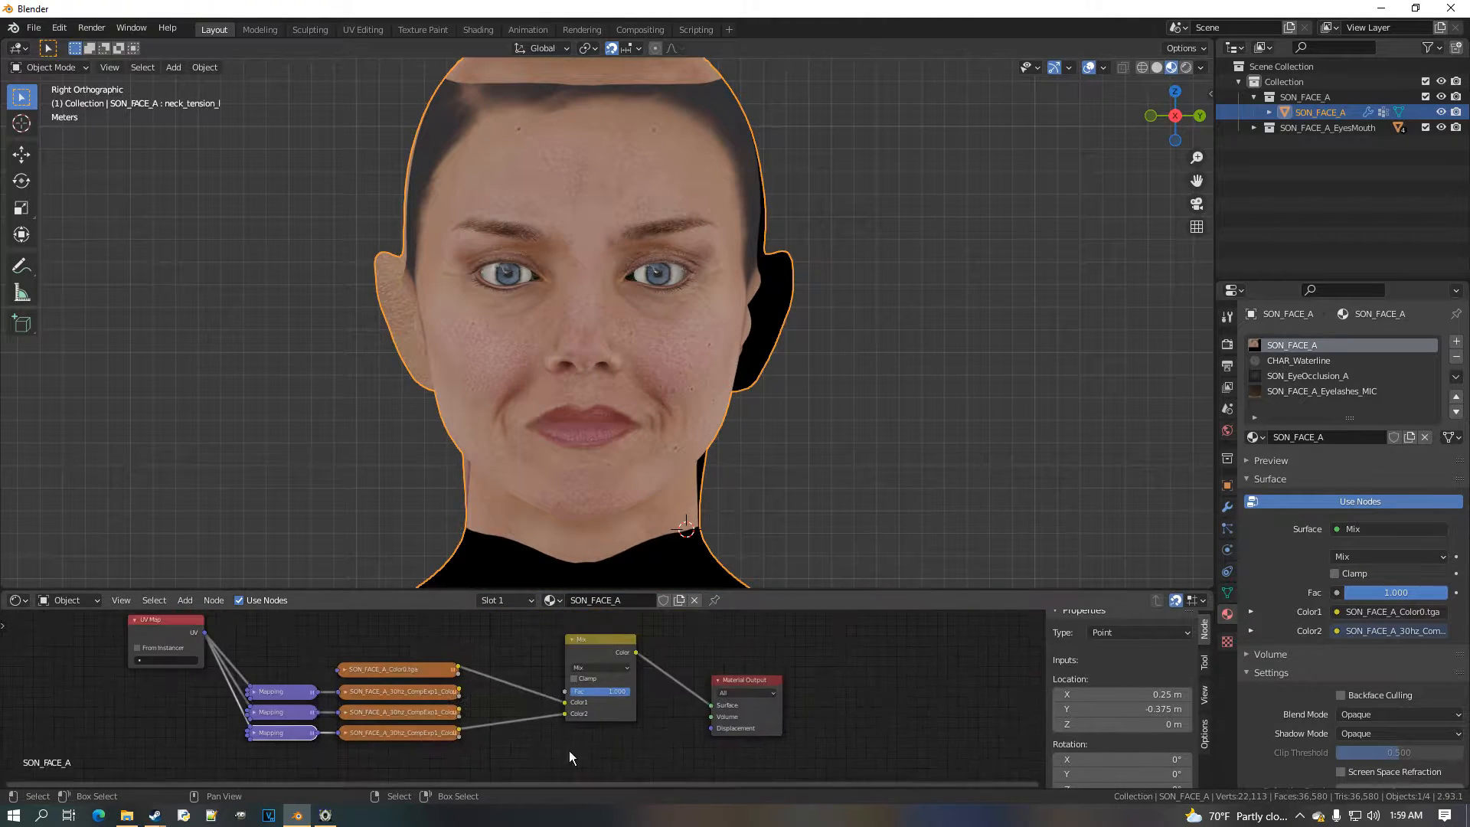
{"action": "scroll", "coordinate": [523, 697], "scroll_direction": "up", "scroll_amount": 7}
{"action": "left_click_drag", "start_coordinate": [677, 687], "coordinate": [575, 687]}
{"action": "scroll", "coordinate": [365, 704], "scroll_direction": "down", "scroll_amount": 3}
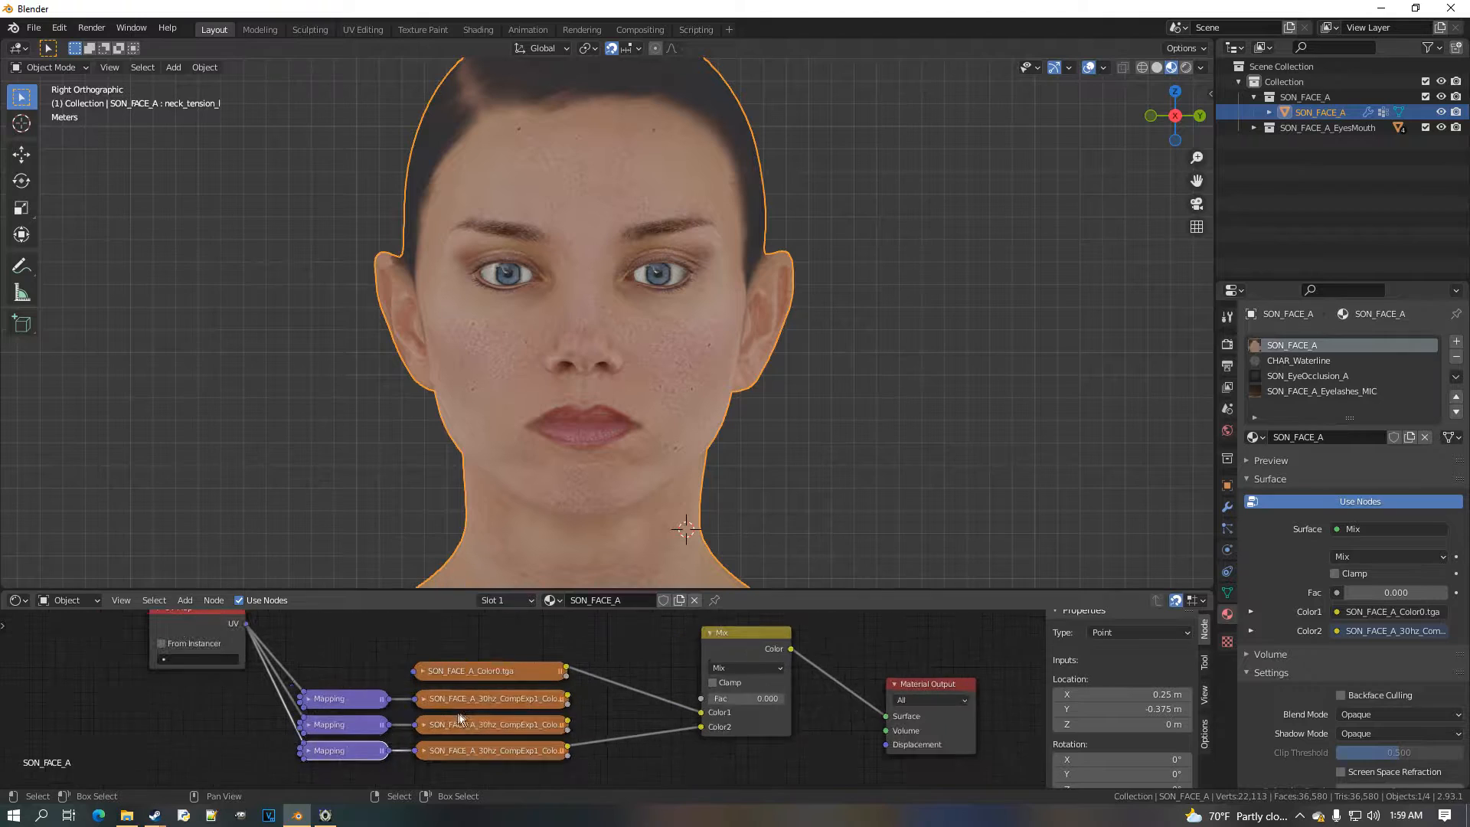
Enlarge the node editor and duplicate the third Mapping node with its CompExp1 texture, placing the copies below
{"action": "left_click_drag", "start_coordinate": [490, 598], "coordinate": [490, 494]}
{"action": "scroll", "coordinate": [466, 592], "scroll_direction": "up", "scroll_amount": 2}
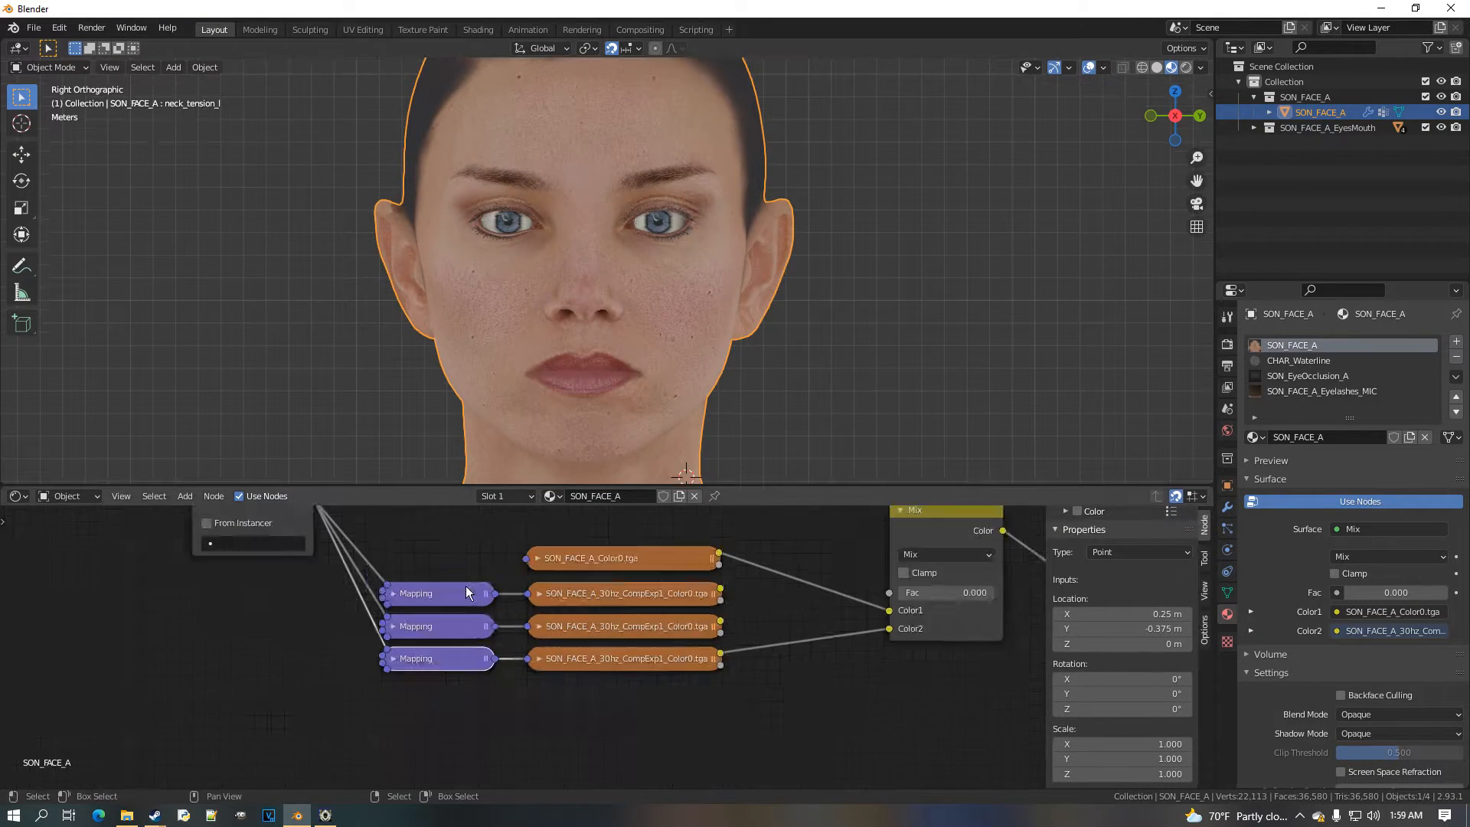
{"action": "left_click", "coordinate": [605, 663], "text": "shift"}
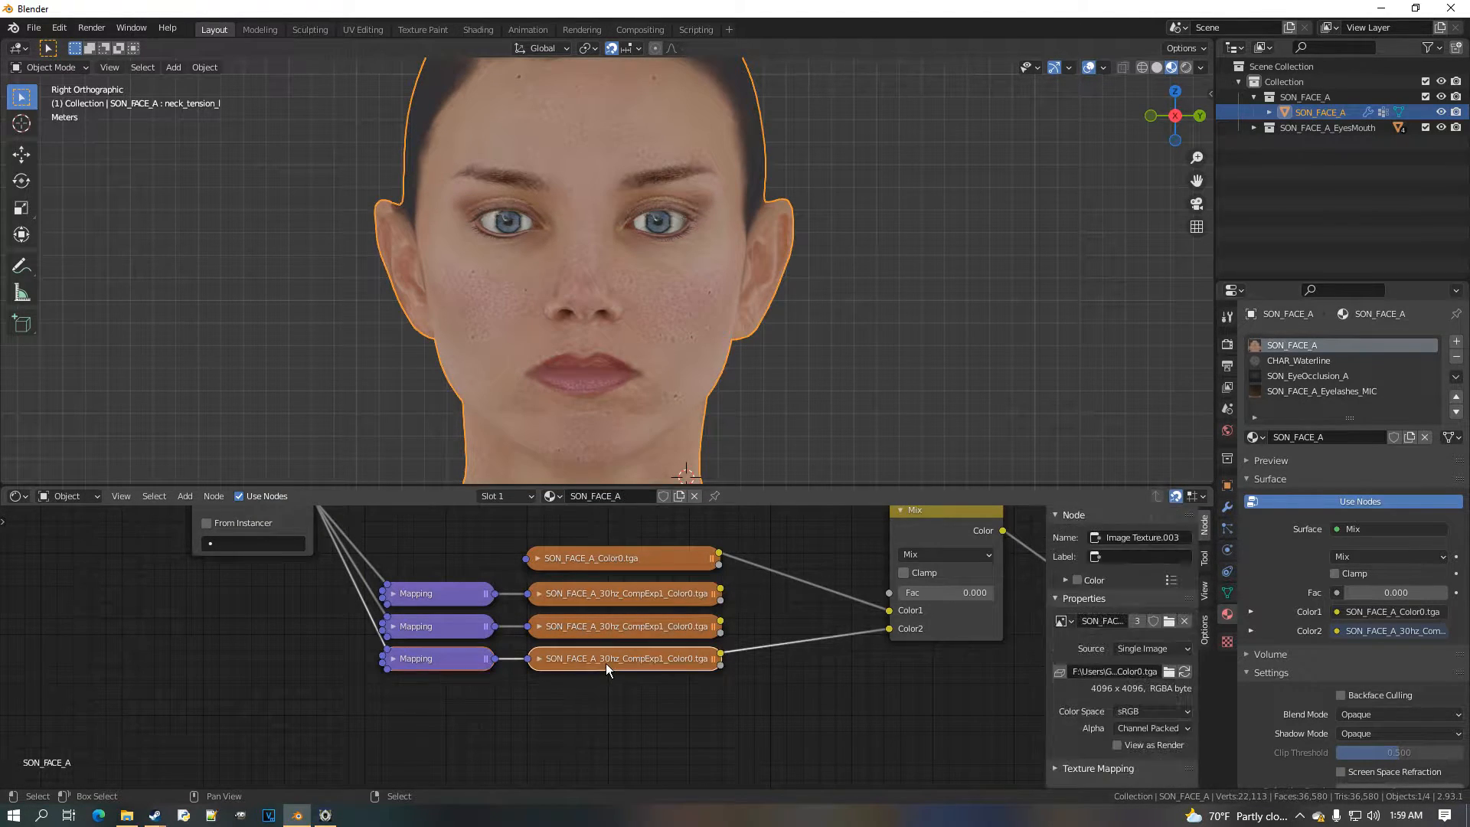
{"action": "key", "text": "shift+d"}
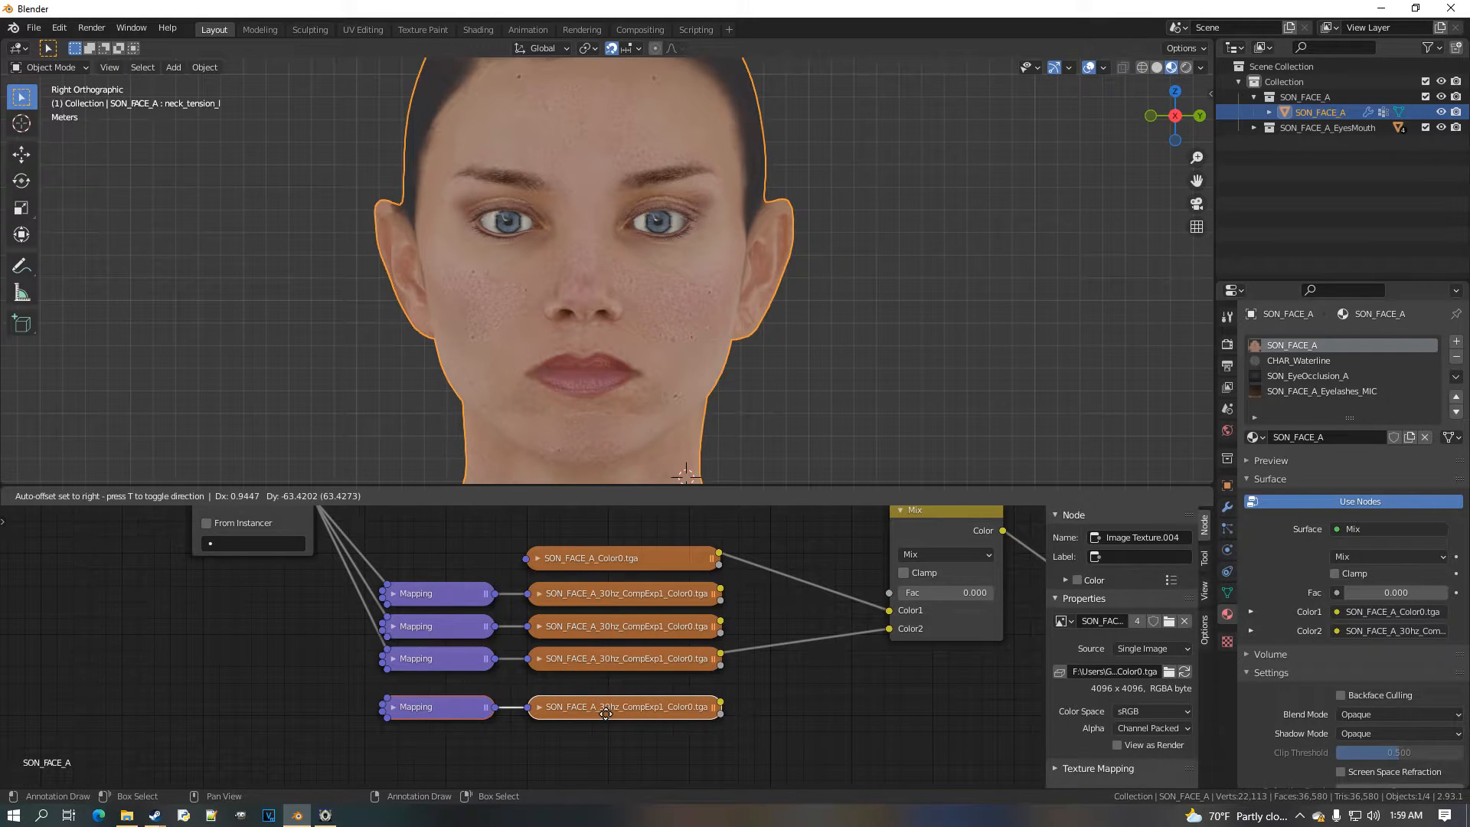
{"action": "left_click", "coordinate": [603, 714]}
Expand the fourth Mapping node and connect the UV Map output to its Vector input
{"action": "scroll", "coordinate": [521, 673], "scroll_direction": "down", "scroll_amount": 4}
{"action": "middle_click_drag", "start_coordinate": [407, 654], "coordinate": [450, 671]}
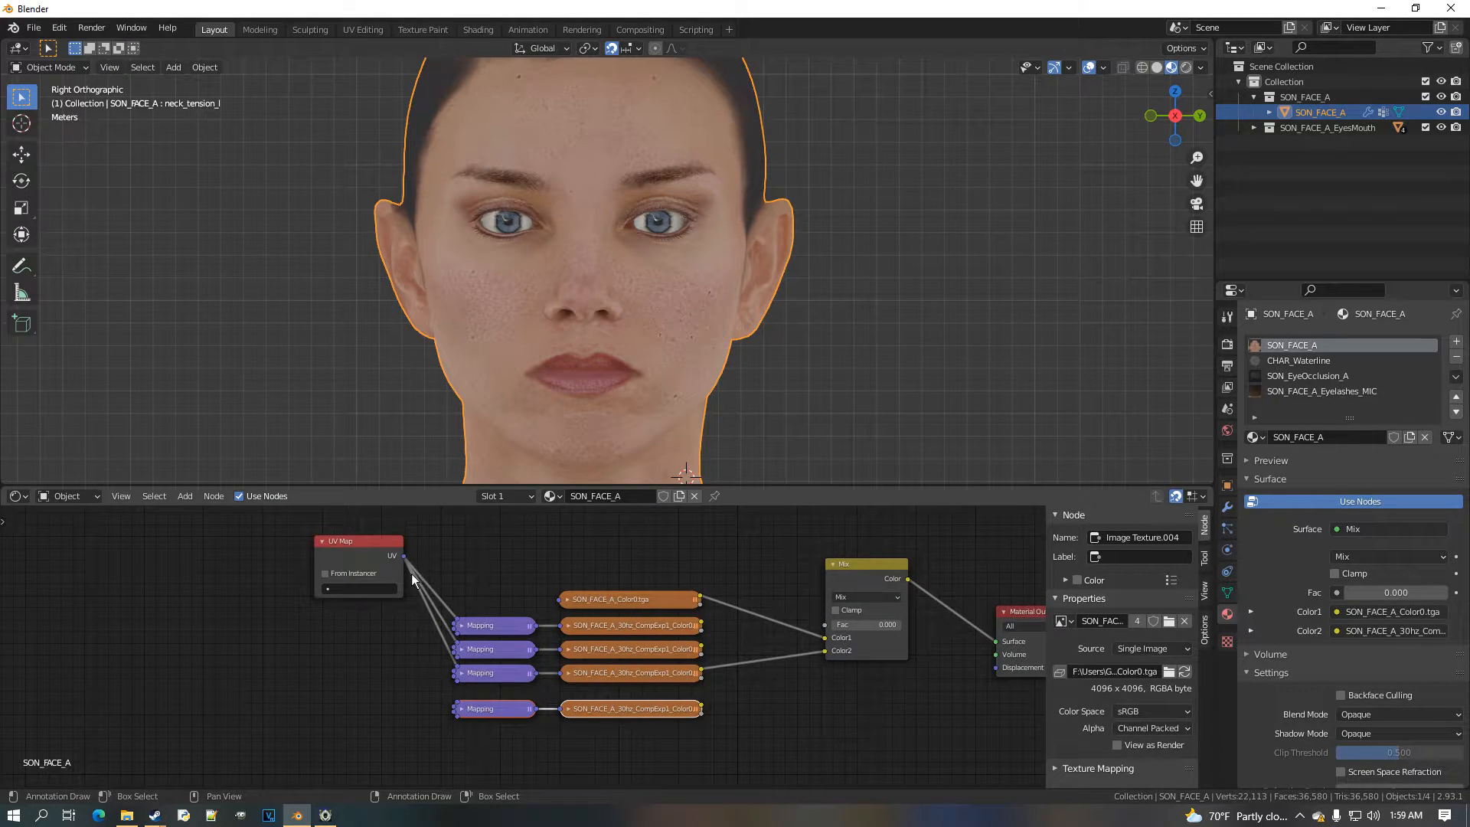
{"action": "left_click", "coordinate": [464, 710]}
{"action": "left_click_drag", "start_coordinate": [404, 557], "coordinate": [420, 576]}
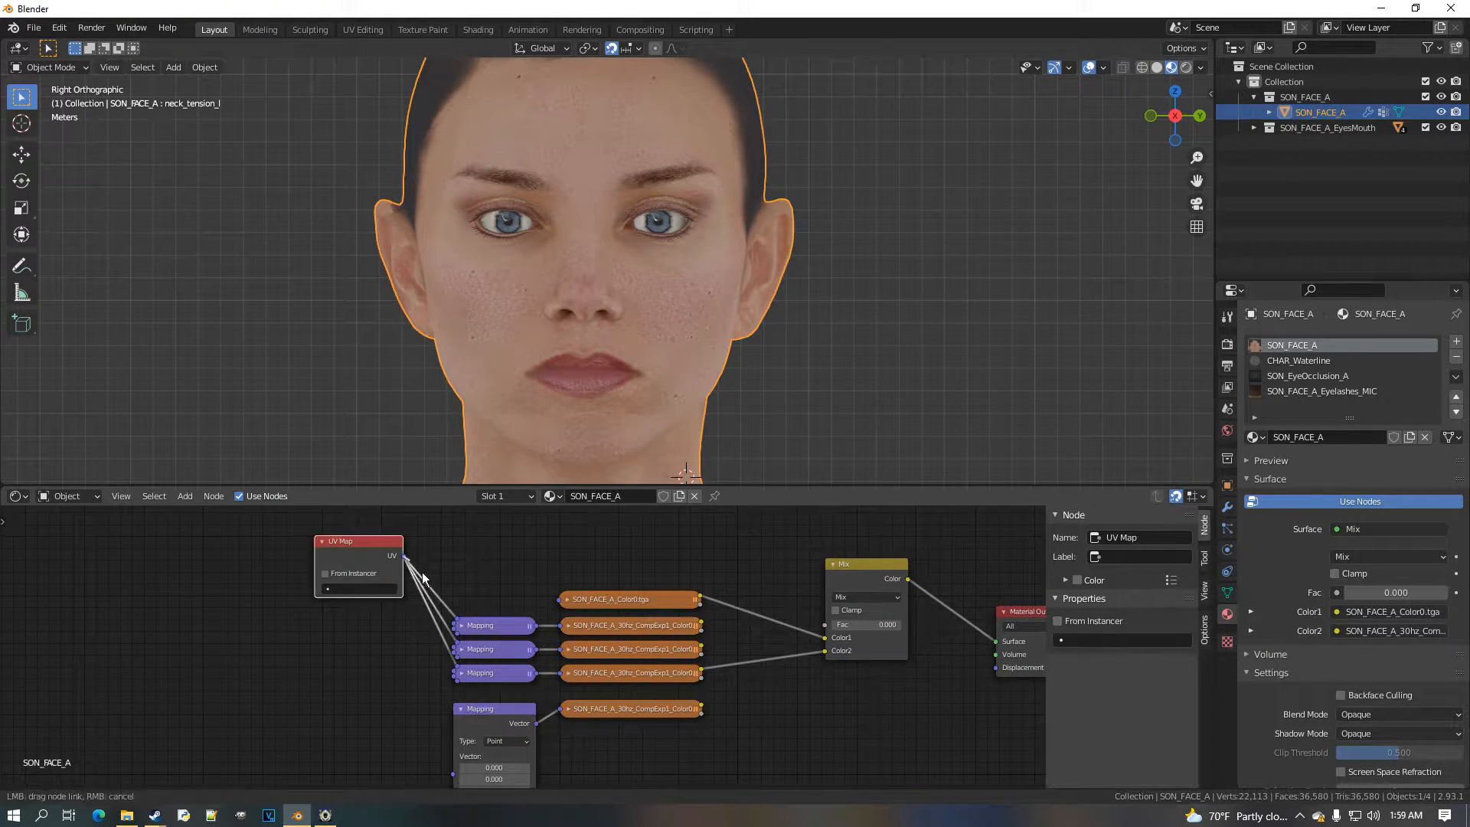
{"action": "left_click_drag", "start_coordinate": [460, 729], "coordinate": [473, 773]}
Assign the SON_FACE_B_30hz_CompExp2_Color0.tga image to the fourth duplicated texture node
{"action": "scroll", "coordinate": [612, 752], "scroll_direction": "up", "scroll_amount": 2}
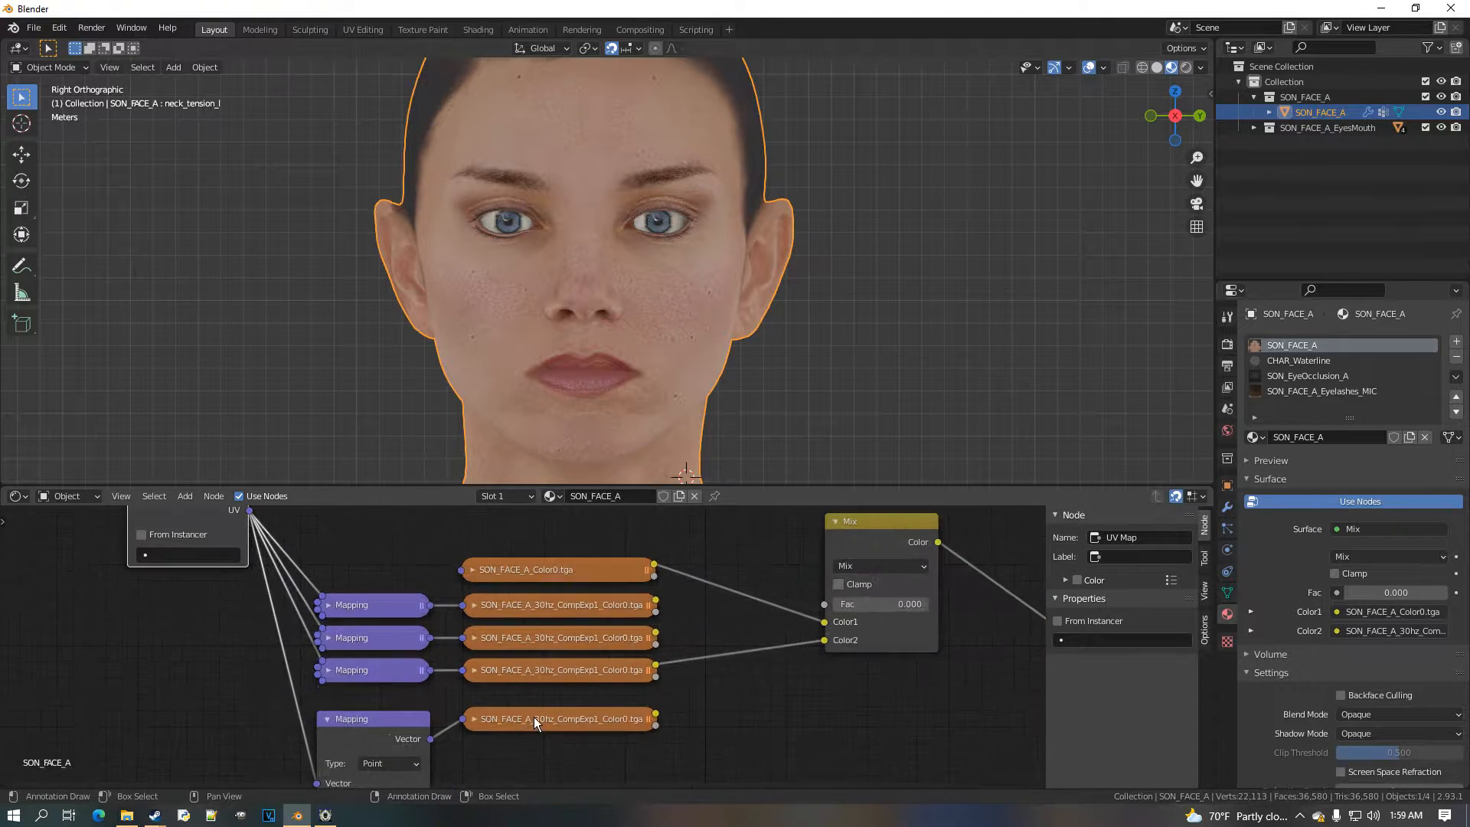
{"action": "left_click", "coordinate": [528, 726]}
{"action": "scroll", "coordinate": [528, 726], "scroll_direction": "up", "scroll_amount": 2}
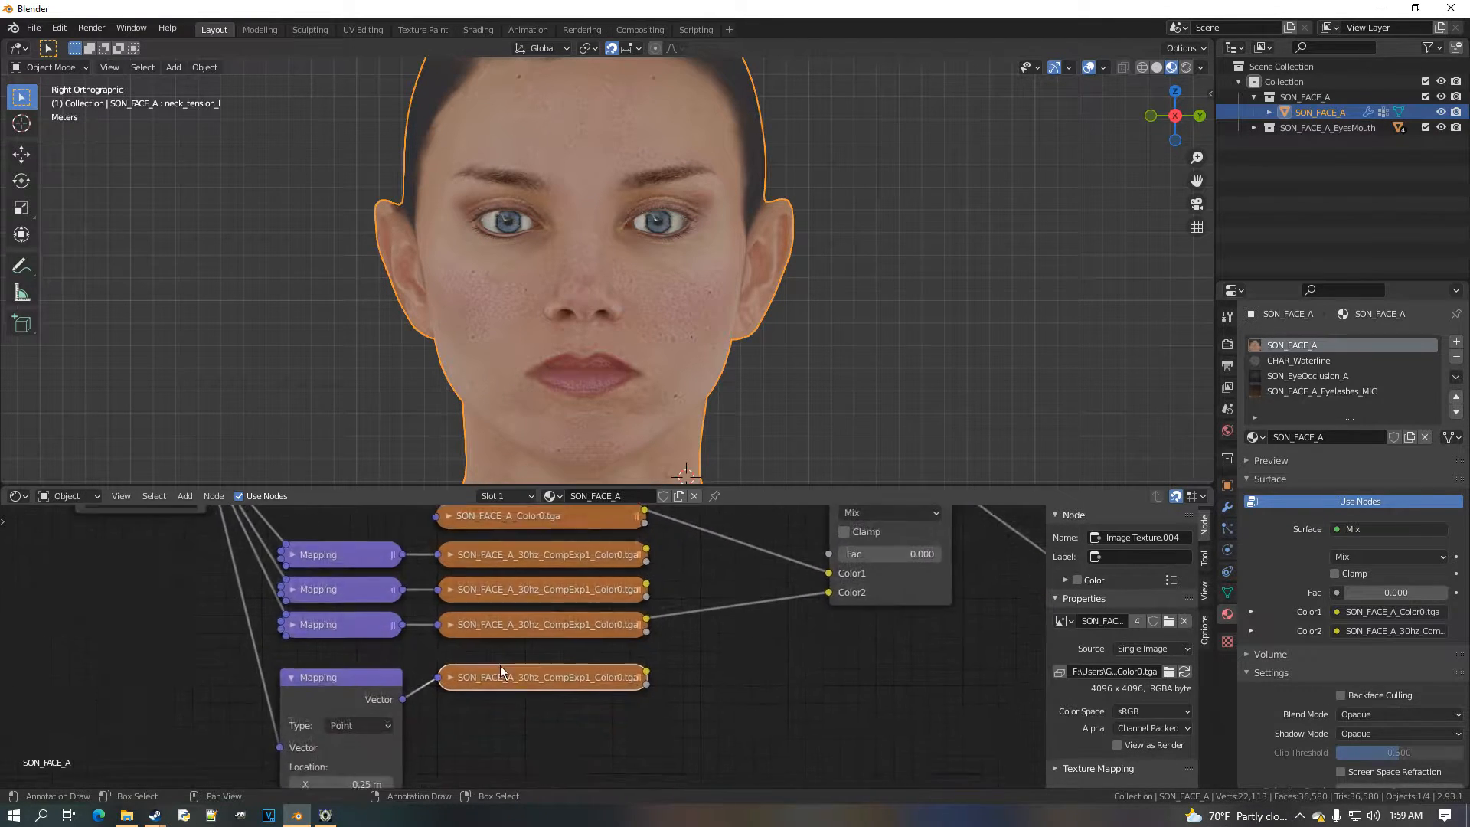
{"action": "left_click", "coordinate": [1072, 626]}
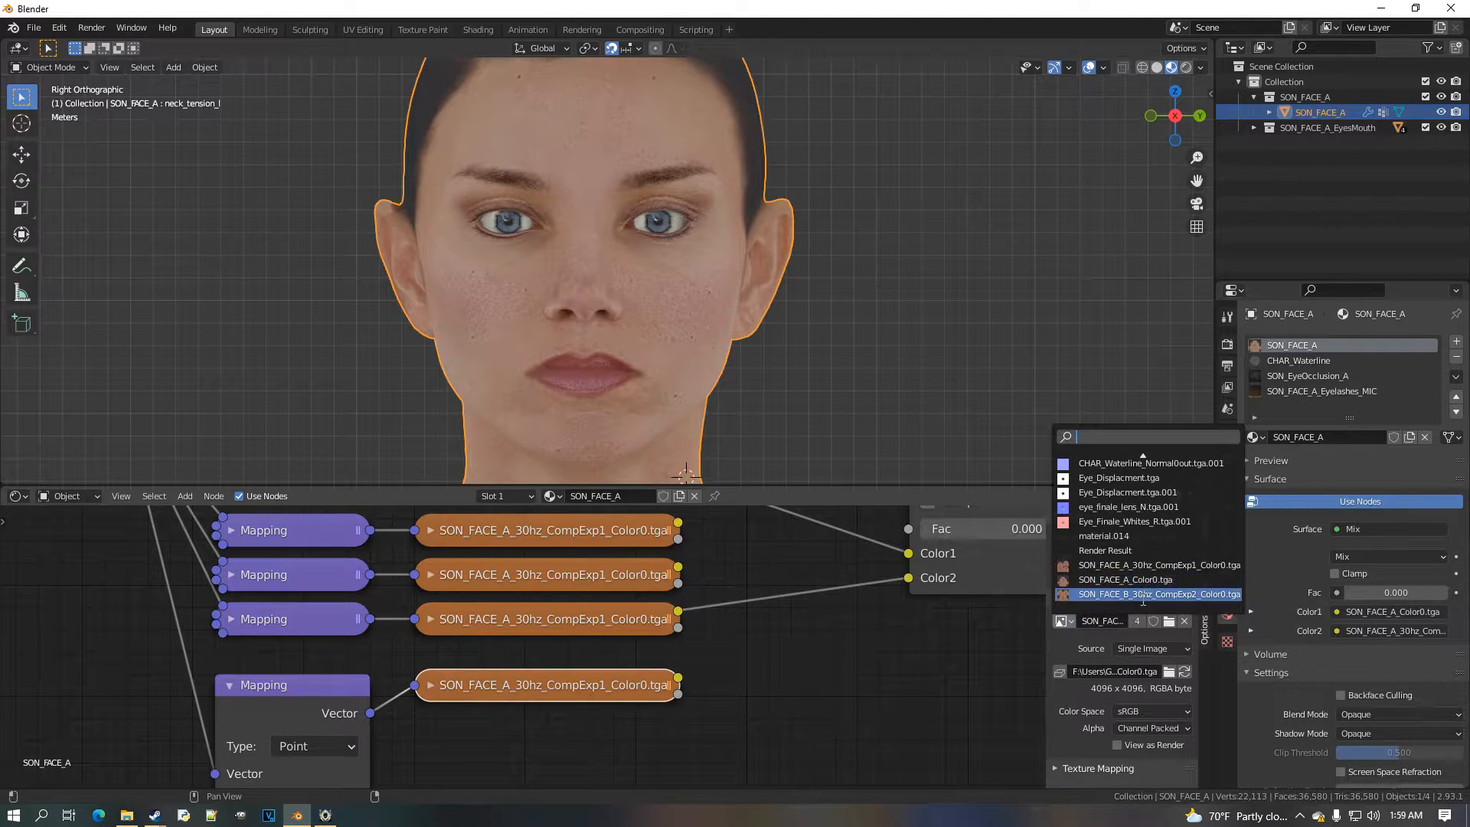
{"action": "left_click", "coordinate": [1083, 599]}
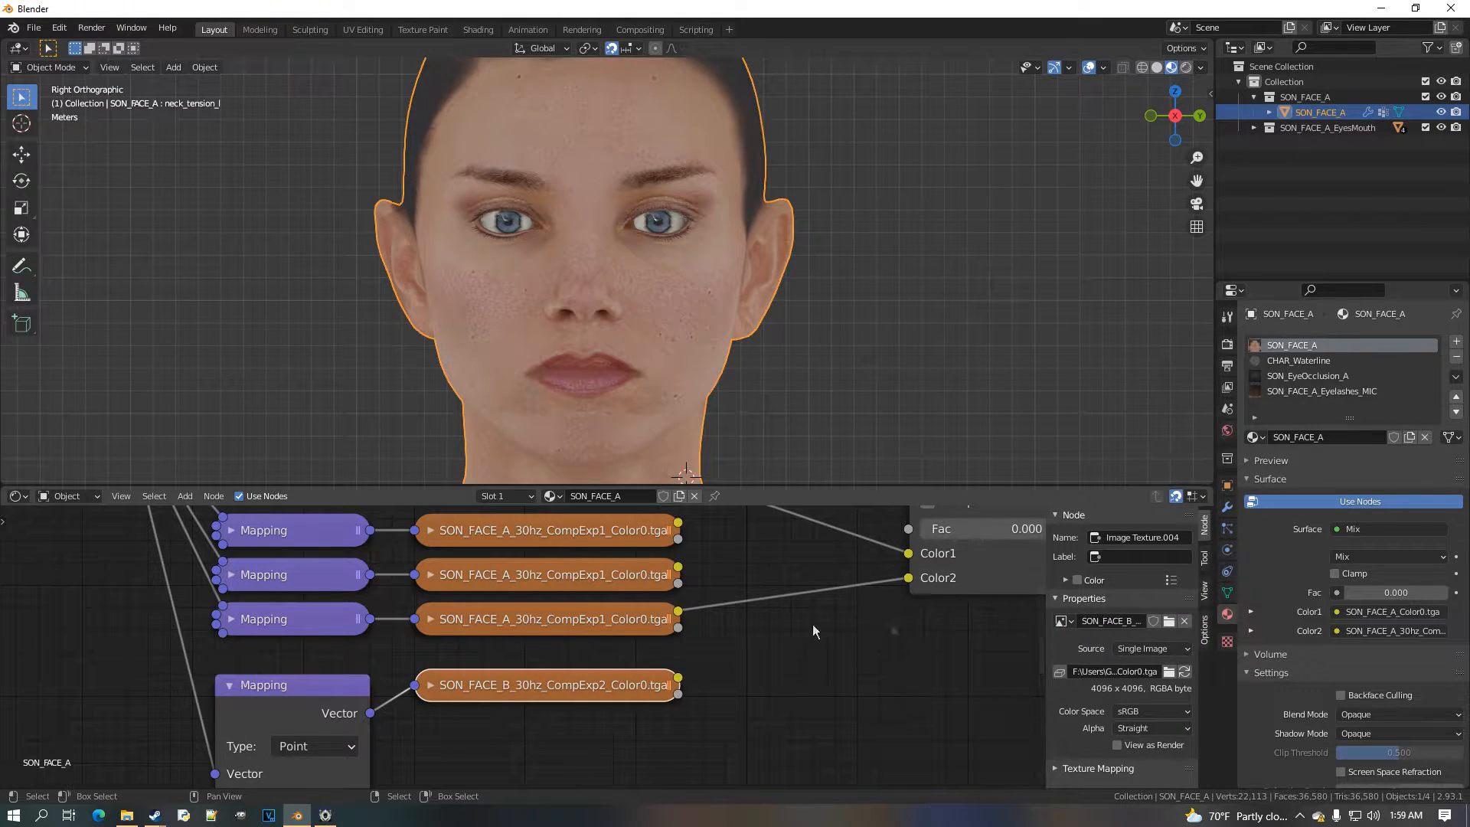
{"action": "left_click", "coordinate": [232, 689]}
{"action": "scroll", "coordinate": [522, 664], "scroll_direction": "down", "scroll_amount": 2}
{"action": "middle_click_drag", "start_coordinate": [522, 664], "coordinate": [448, 700]}
{"action": "scroll", "coordinate": [529, 705], "scroll_direction": "up", "scroll_amount": 1}
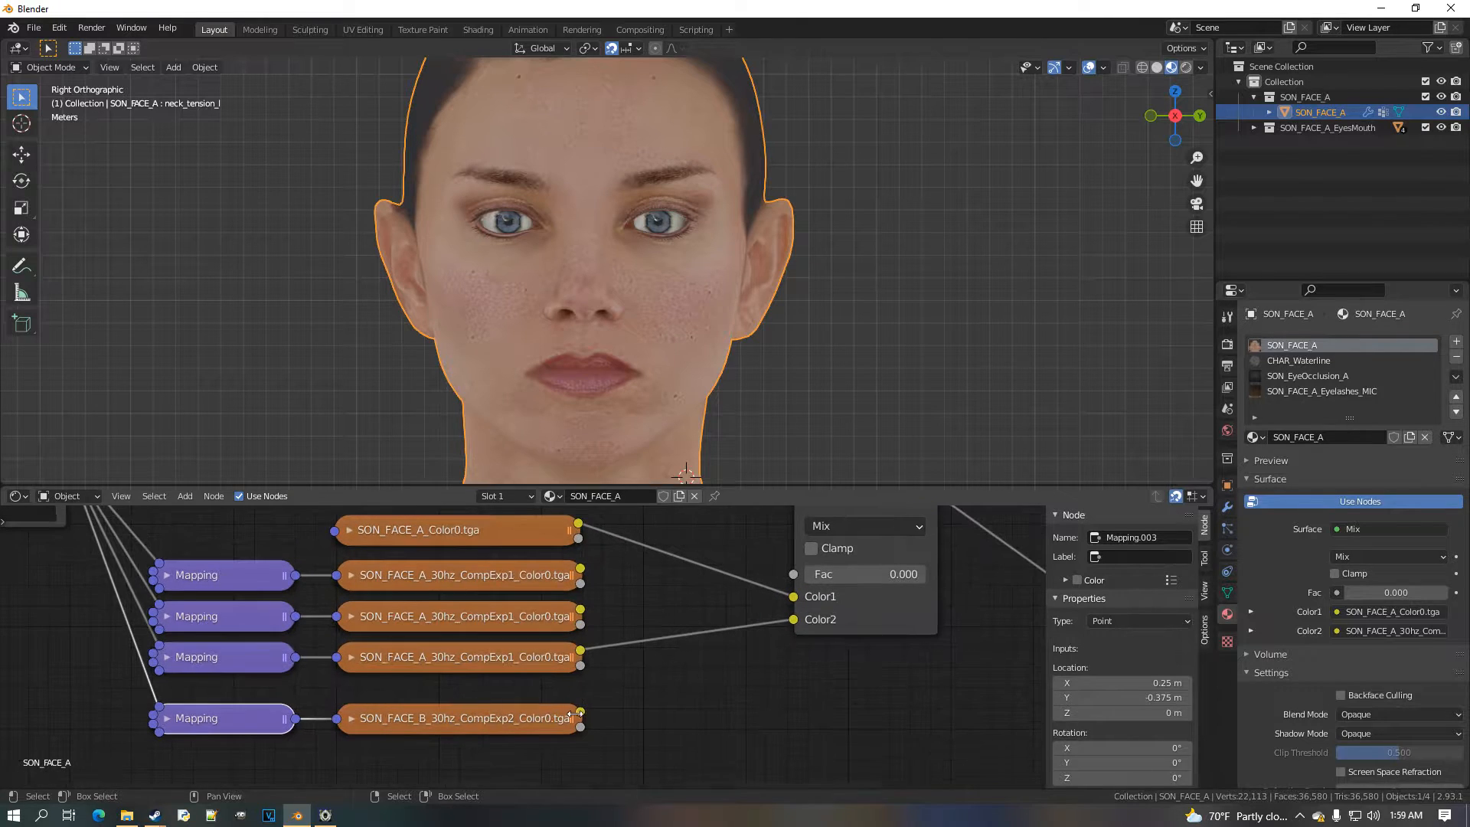
{"action": "left_click_drag", "start_coordinate": [581, 713], "coordinate": [657, 702]}
{"action": "middle_click_drag", "start_coordinate": [235, 694], "coordinate": [354, 643]}
{"action": "scroll", "coordinate": [354, 643], "scroll_direction": "up", "scroll_amount": 1}
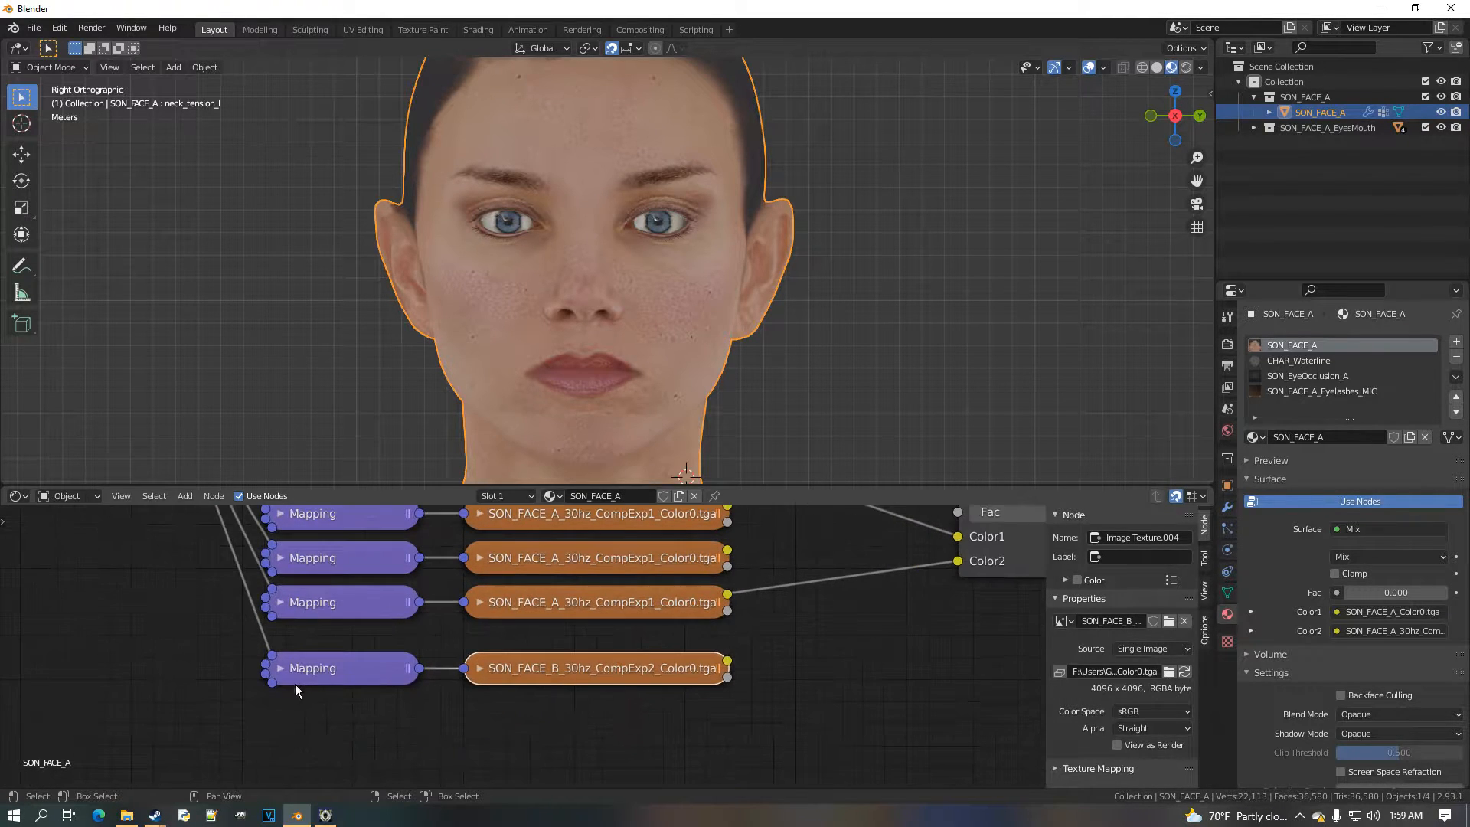
Expand the fourth Mapping node and reset its X and Y location to 0 m
{"action": "left_click", "coordinate": [279, 670]}
{"action": "middle_click_drag", "start_coordinate": [332, 700], "coordinate": [399, 539]}
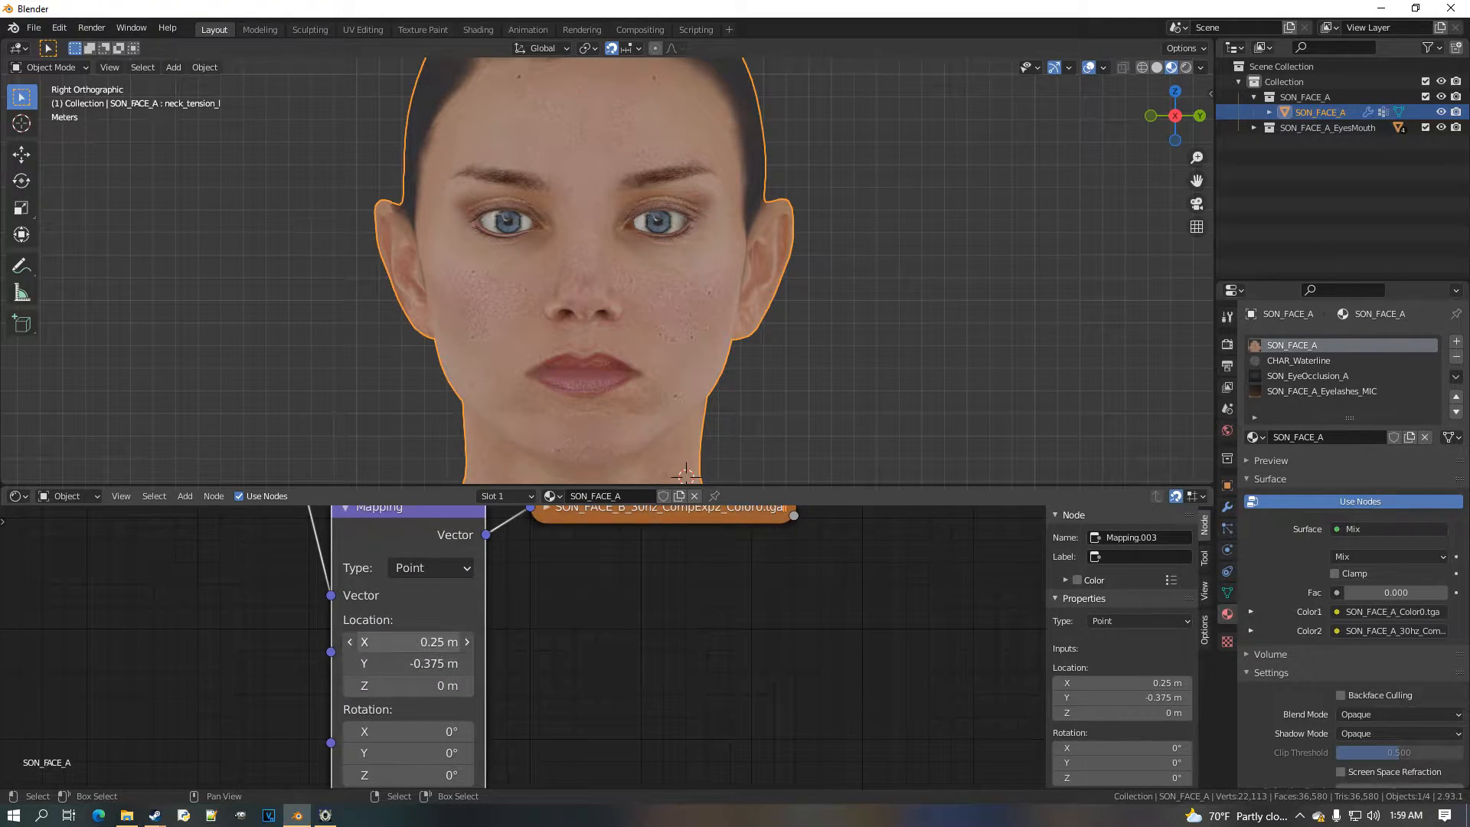
{"action": "type", "text": "0"}
{"action": "key", "text": "Return"}
{"action": "scroll", "coordinate": [529, 641], "scroll_direction": "down", "scroll_amount": 3}
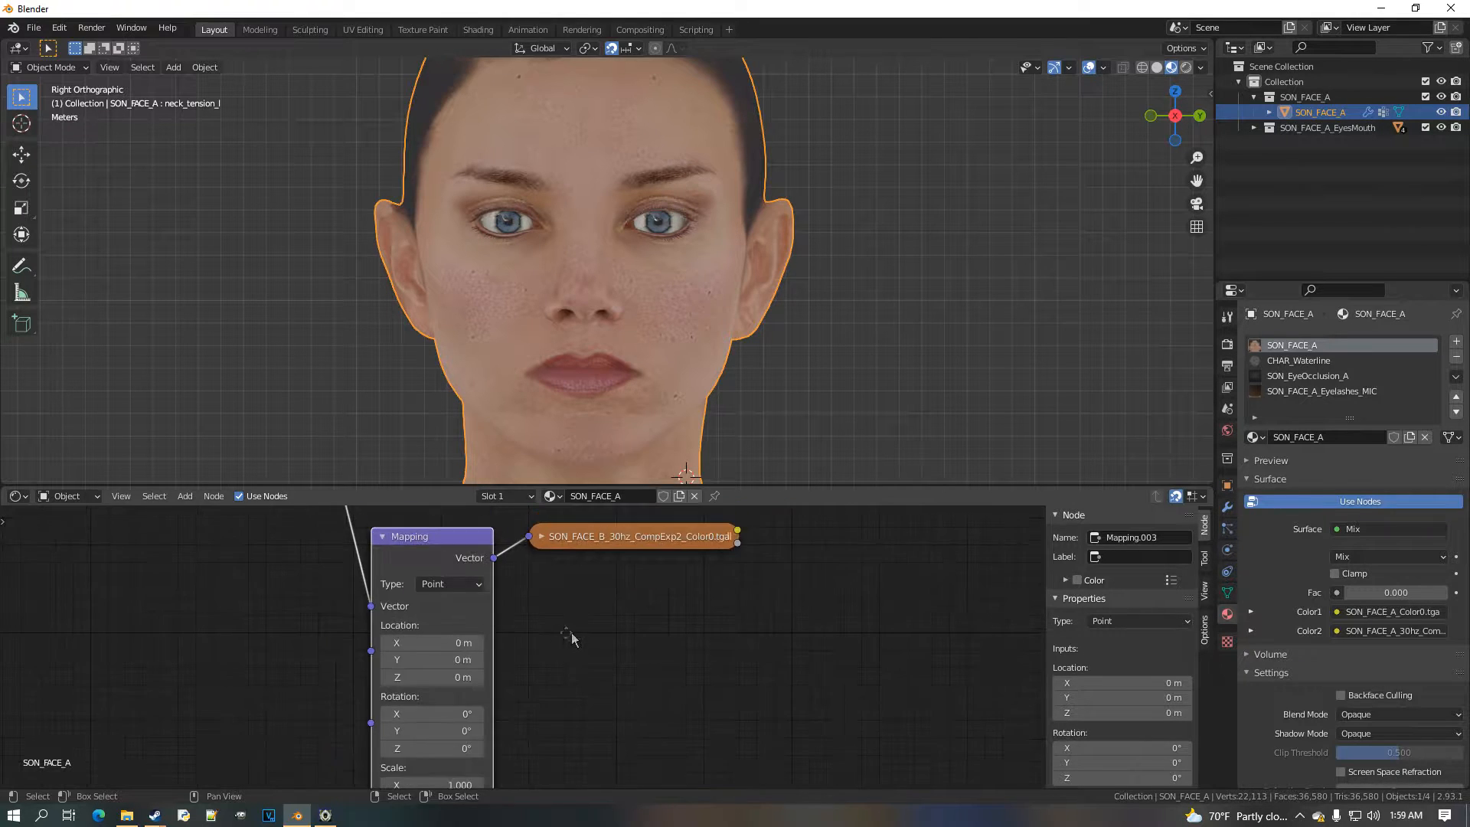
Connect the CompExp2 texture's Color output to the Mix node's Color2 input and raise the Mix factor to 1
{"action": "middle_click_drag", "start_coordinate": [571, 637], "coordinate": [465, 712]}
{"action": "middle_click_drag", "start_coordinate": [628, 651], "coordinate": [561, 740]}
{"action": "scroll", "coordinate": [561, 737], "scroll_direction": "up", "scroll_amount": 3}
{"action": "left_click_drag", "start_coordinate": [562, 718], "coordinate": [791, 609]}
{"action": "left_click_drag", "start_coordinate": [857, 560], "coordinate": [950, 574]}
{"action": "scroll", "coordinate": [628, 314], "scroll_direction": "down", "scroll_amount": 3}
{"action": "scroll", "coordinate": [551, 222], "scroll_direction": "up", "scroll_amount": 2}
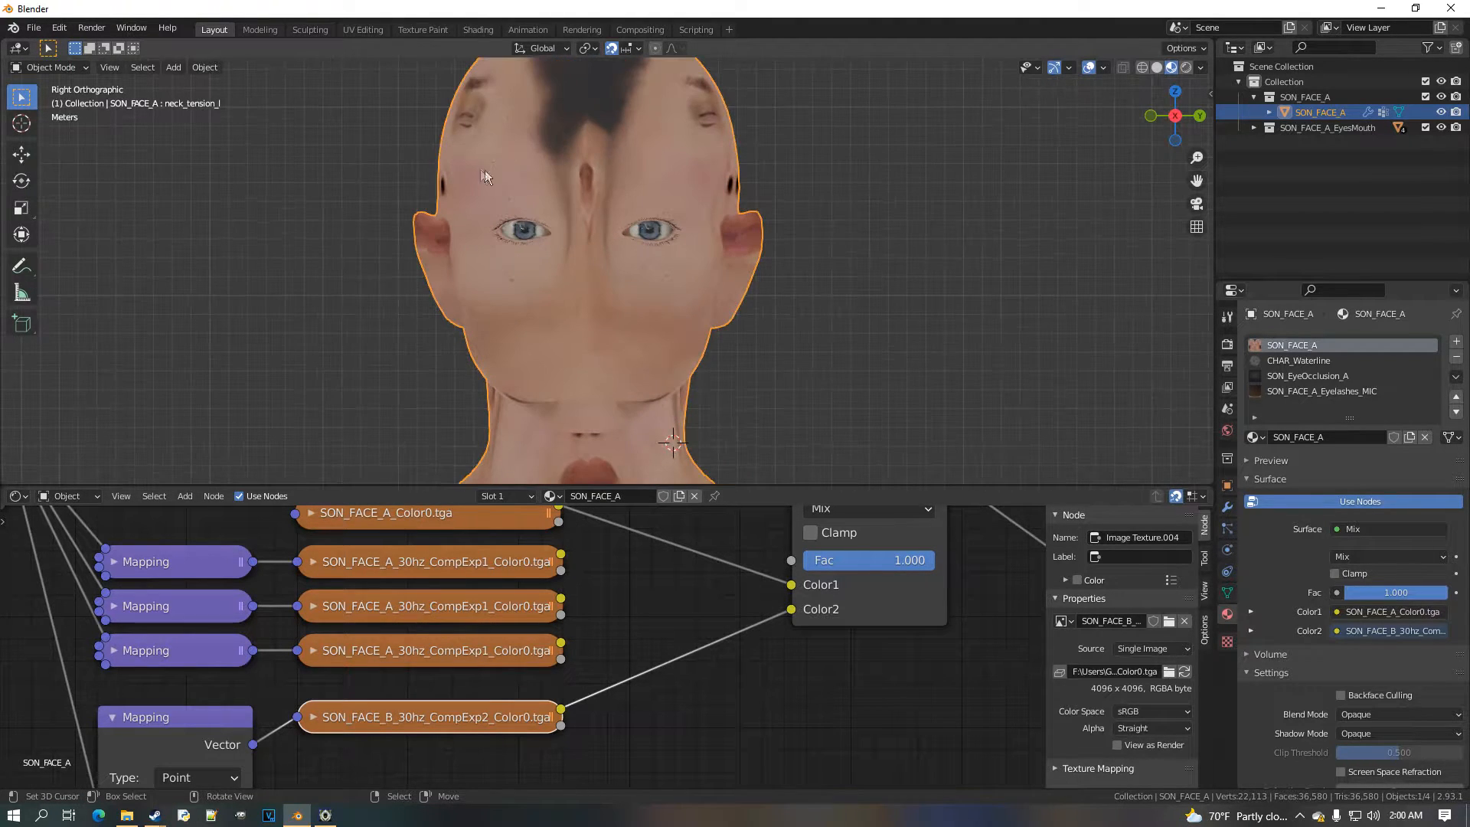
Set the fourth Mapping node's X location to -0.25 m to centre the CompExp2 face horizontally
{"action": "middle_click_drag", "start_coordinate": [340, 744], "coordinate": [491, 647]}
{"action": "left_click", "coordinate": [376, 643]}
{"action": "scroll", "coordinate": [421, 690], "scroll_direction": "down", "scroll_amount": 3}
{"action": "left_click", "coordinate": [457, 602]}
{"action": "scroll", "coordinate": [545, 609], "scroll_direction": "up", "scroll_amount": 4}
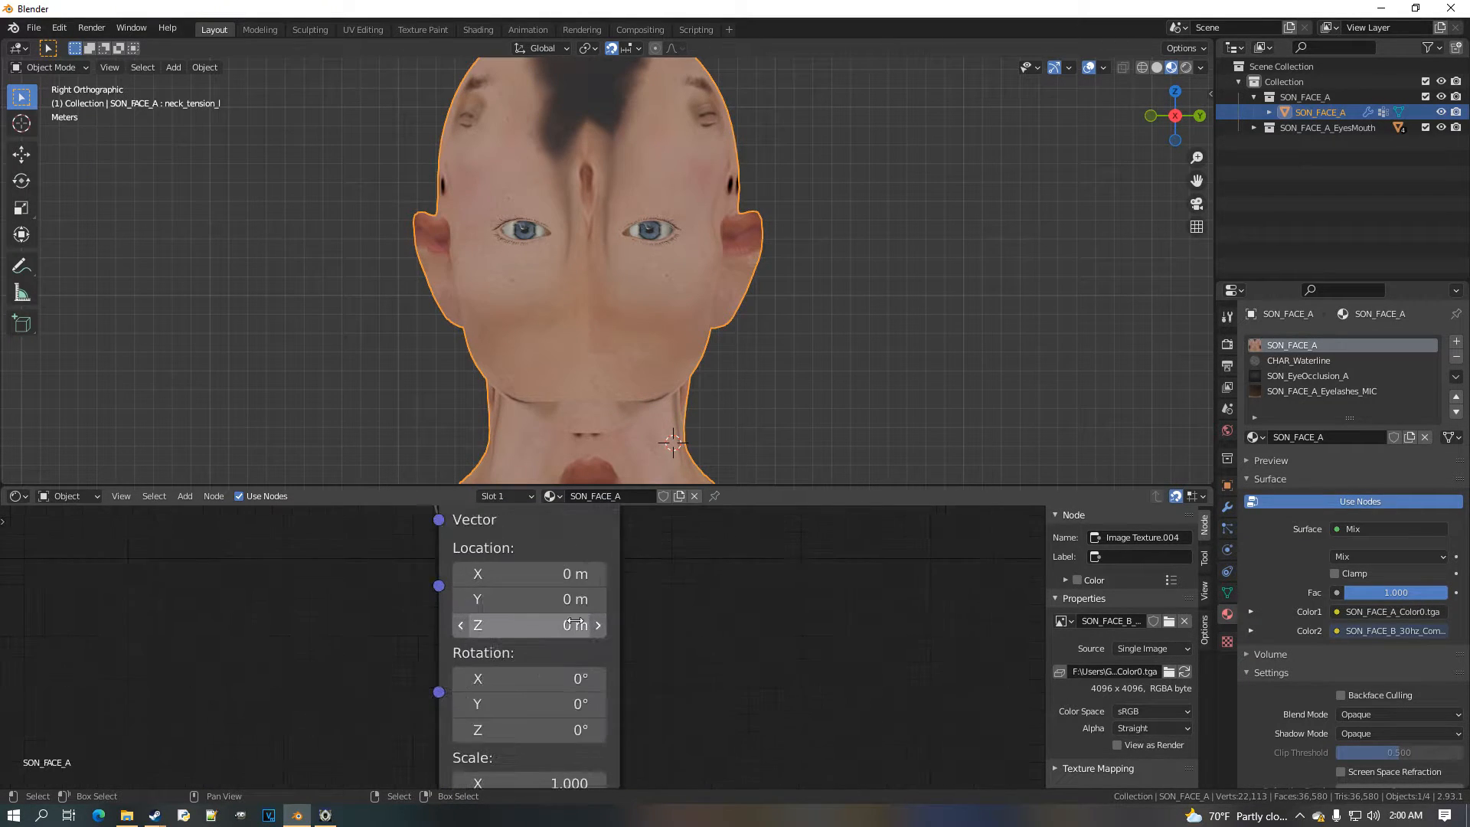
{"action": "middle_click_drag", "start_coordinate": [548, 587], "coordinate": [544, 632]}
{"action": "left_click", "coordinate": [615, 599]}
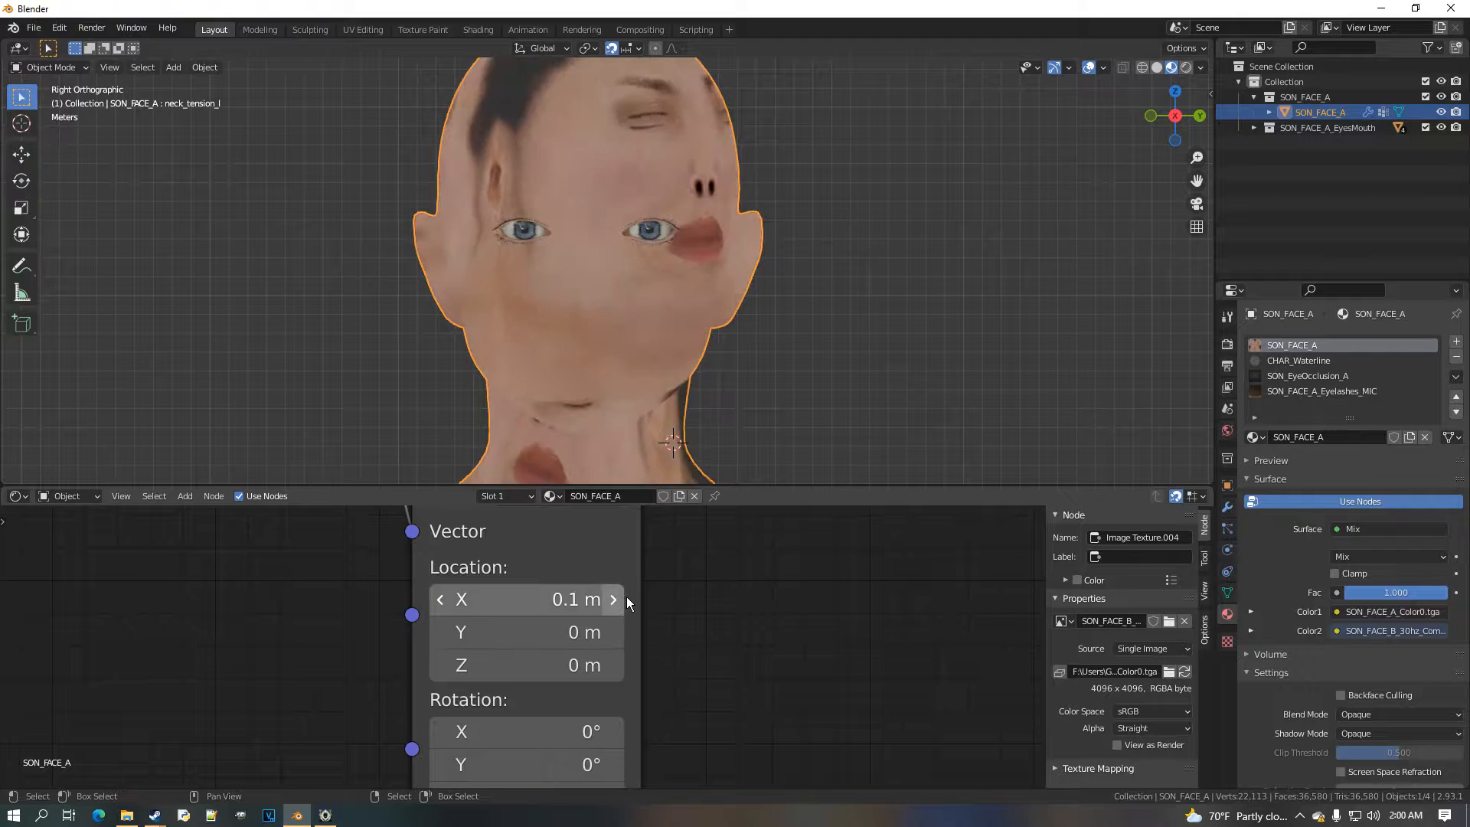
{"action": "left_click", "coordinate": [444, 612]}
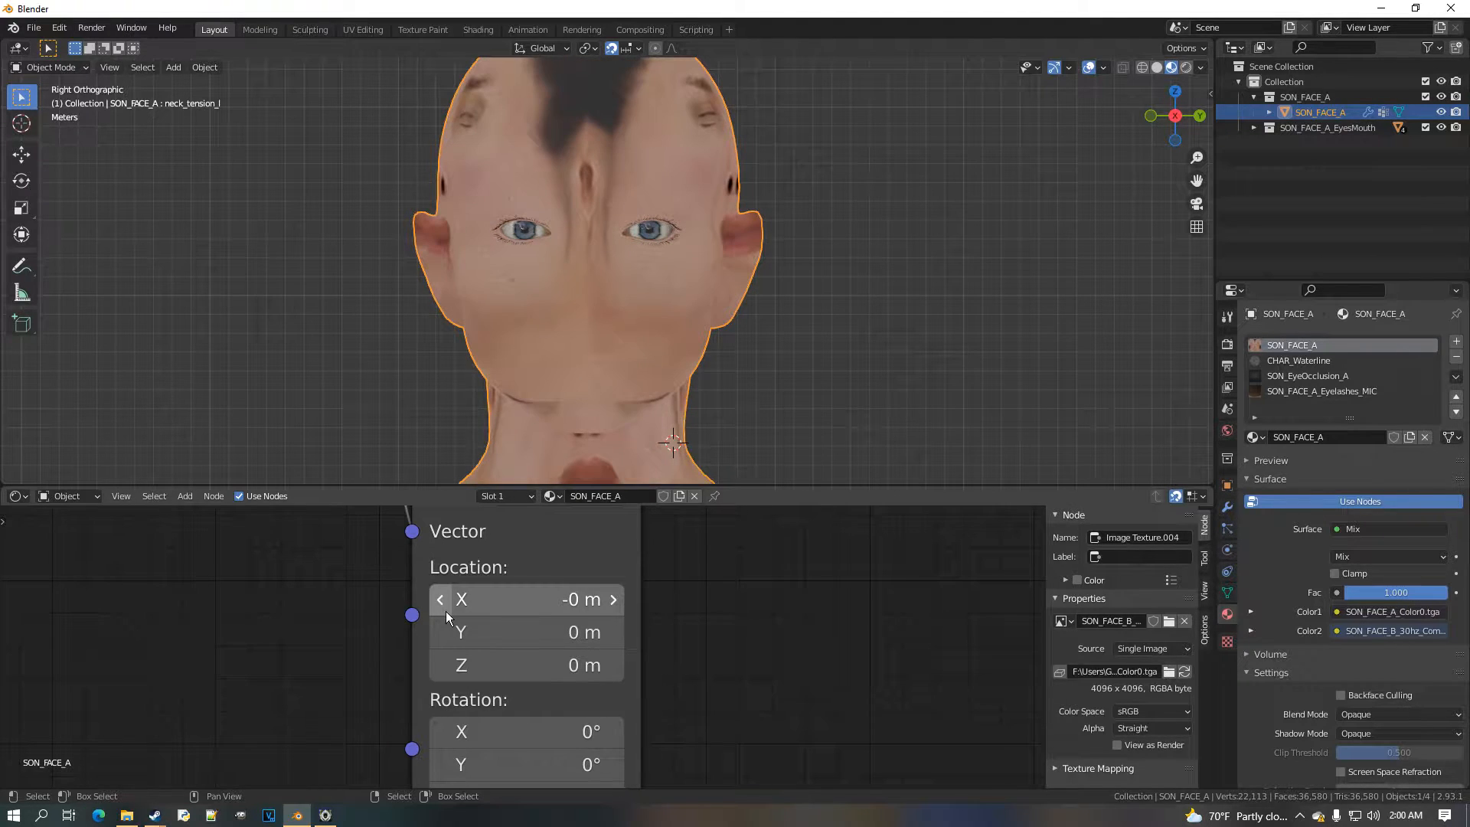
{"action": "left_click", "coordinate": [446, 611]}
{"action": "left_click", "coordinate": [446, 611]}
{"action": "left_click", "coordinate": [446, 611]}
{"action": "left_click", "coordinate": [474, 604]}
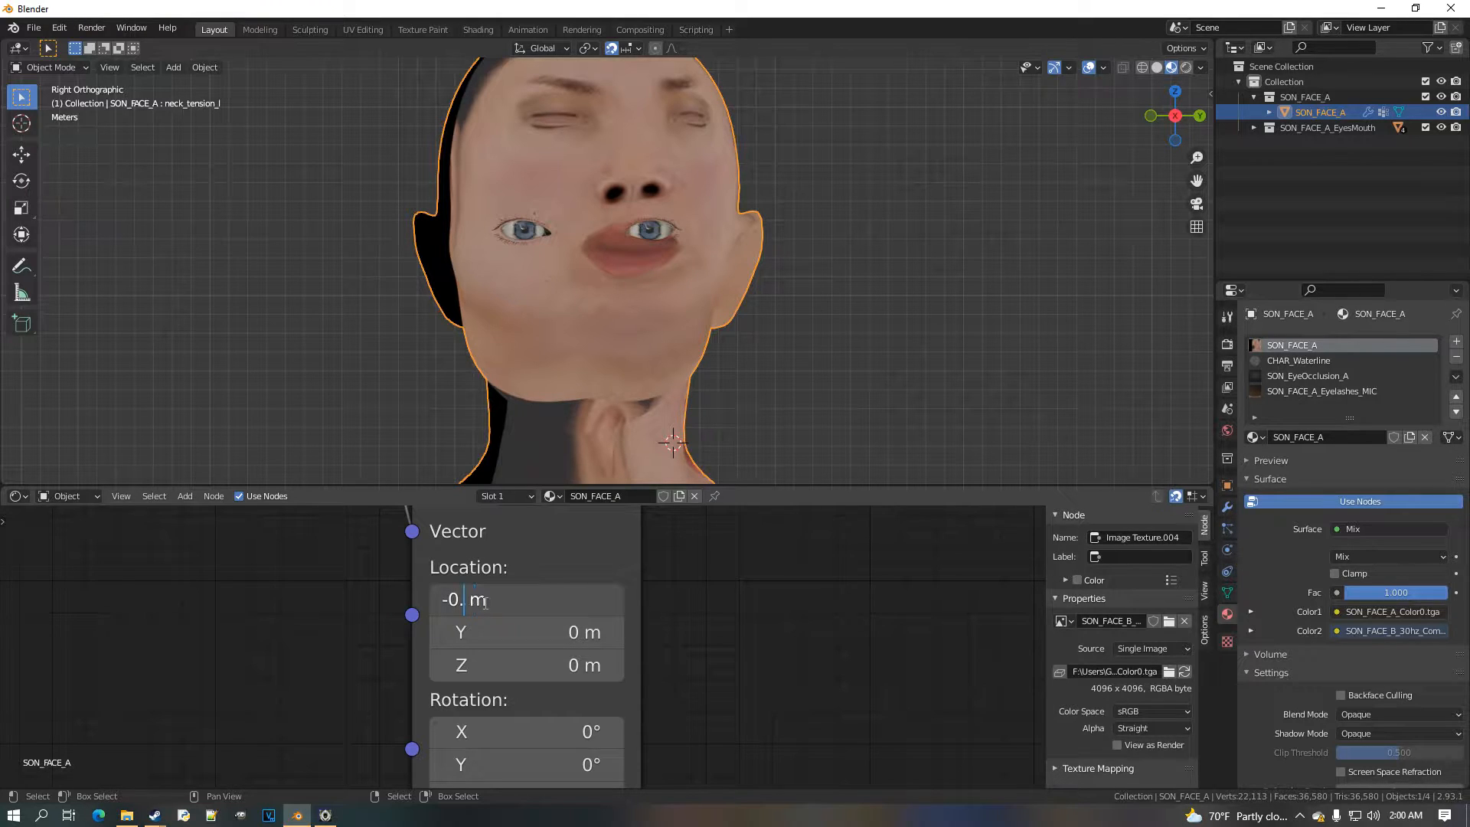
{"action": "type", "text": "25"}
{"action": "key", "text": "Return"}
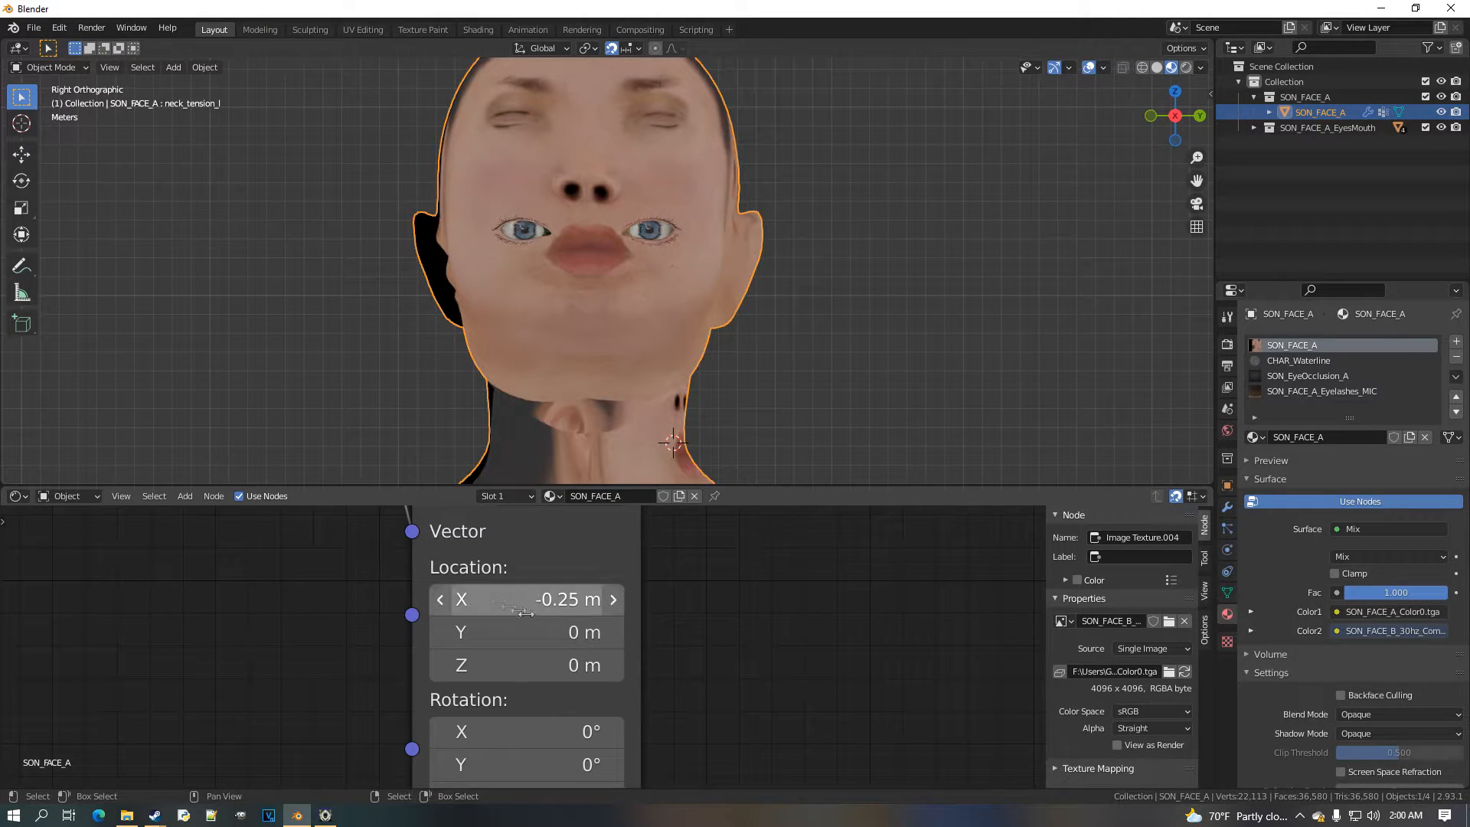
Set the fourth Mapping node's Y location to 0.125 m to align the CompExp2 face vertically
{"action": "left_click", "coordinate": [563, 634]}
{"action": "key", "text": "Escape"}
{"action": "left_click", "coordinate": [618, 635]}
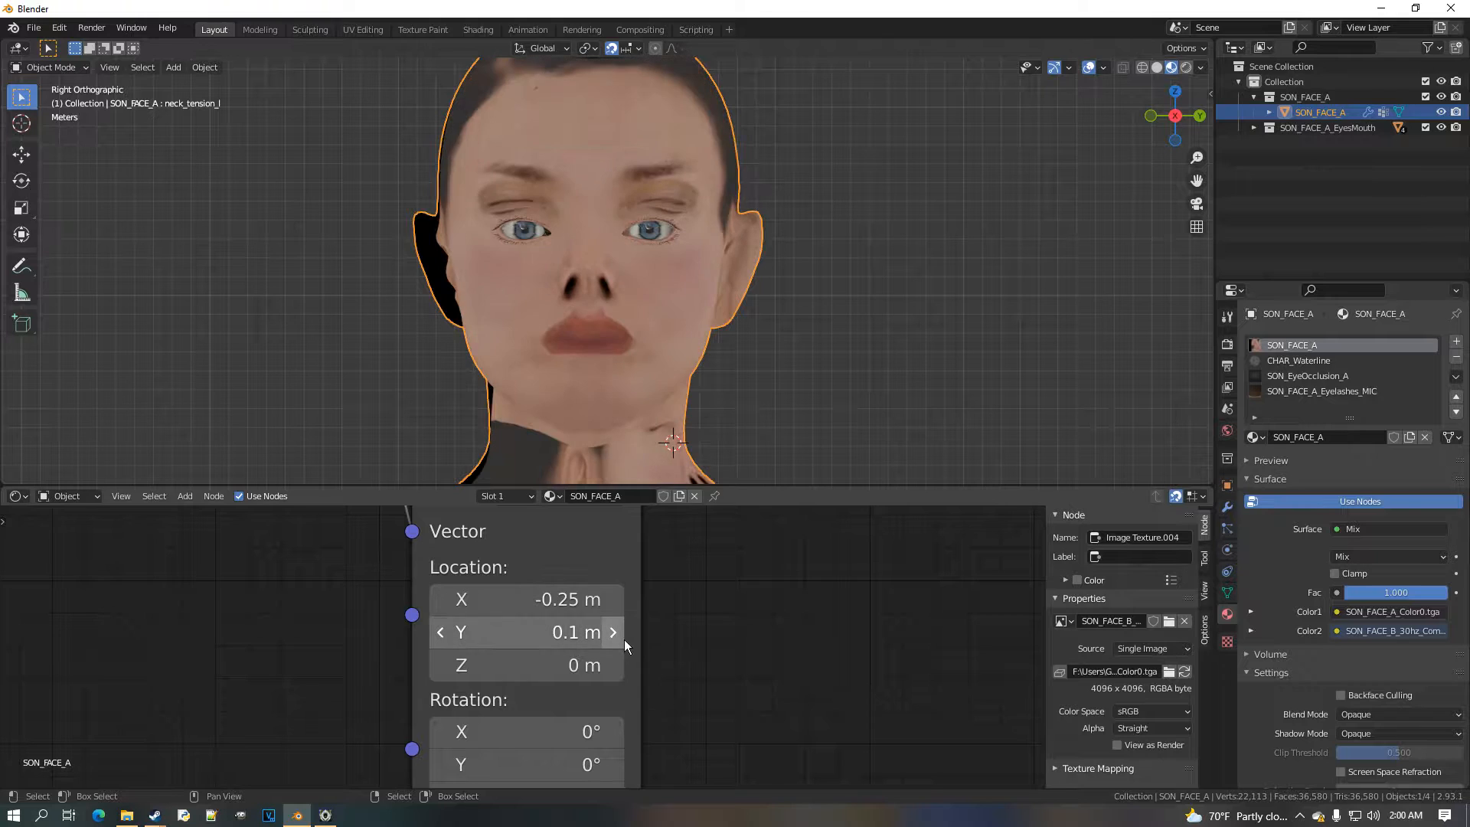
{"action": "left_click", "coordinate": [493, 642]}
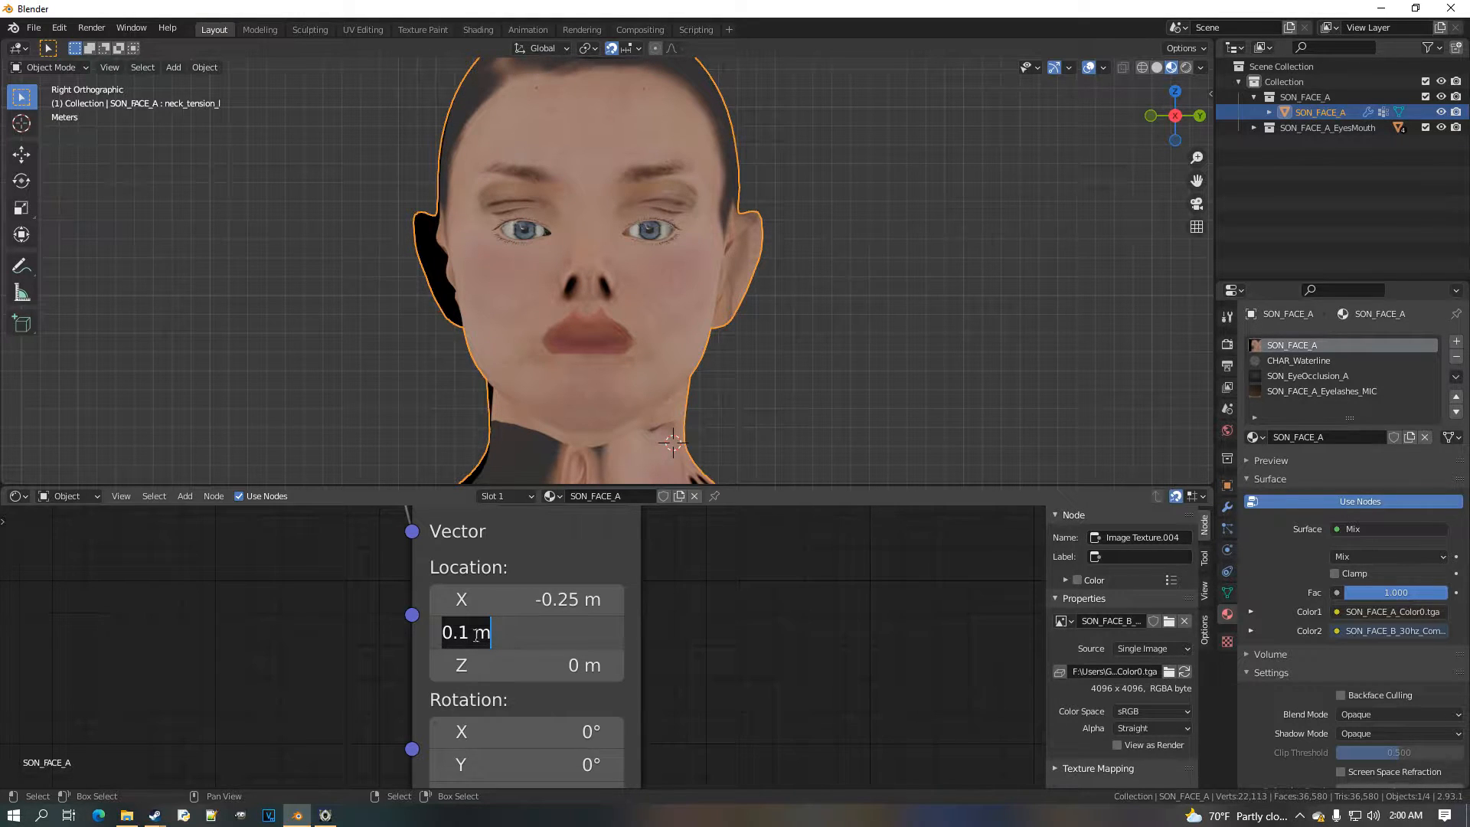
{"action": "type", "text": "5"}
{"action": "key", "text": "Return"}
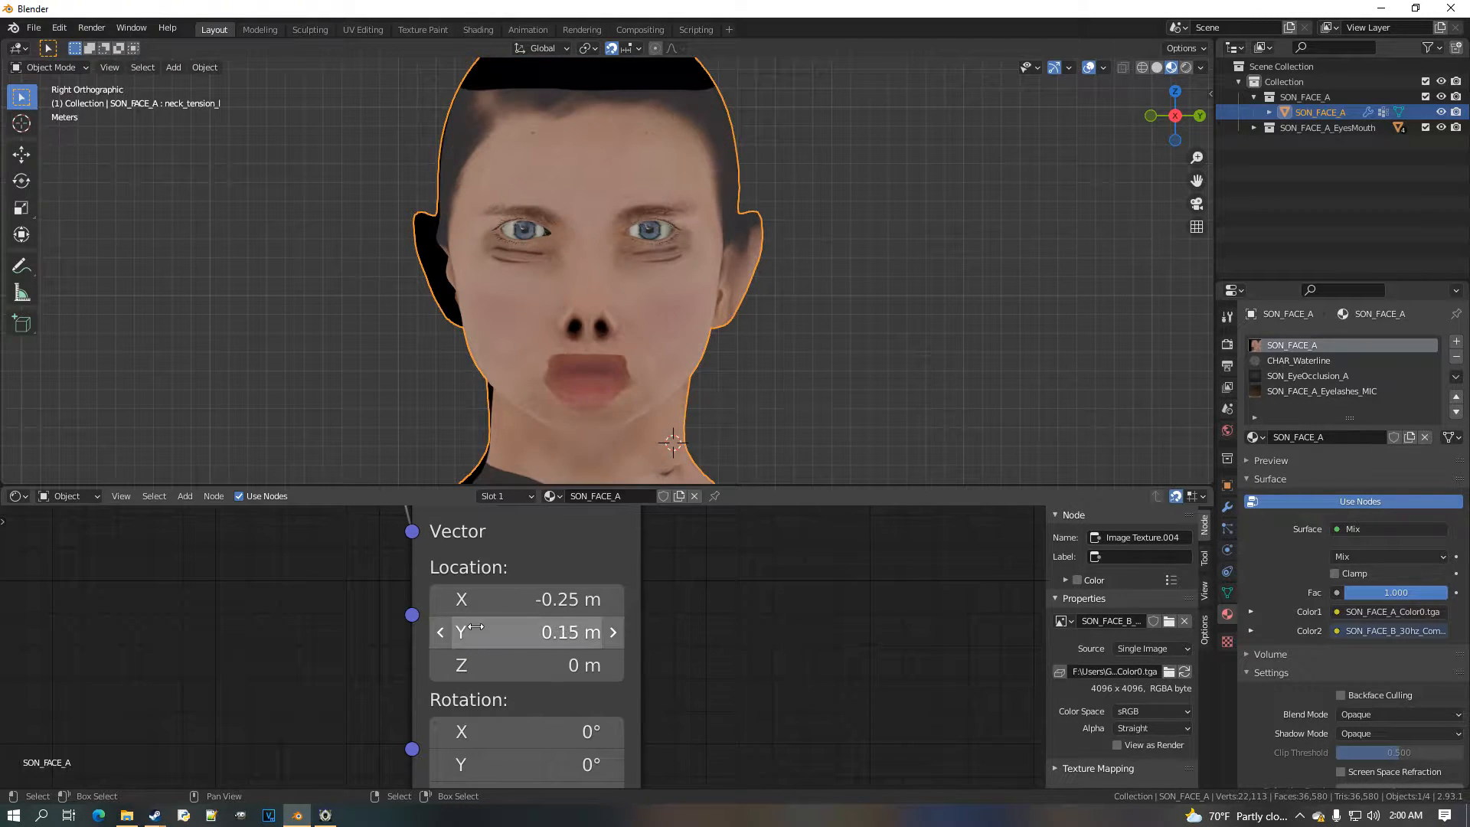
{"action": "left_click", "coordinate": [487, 629]}
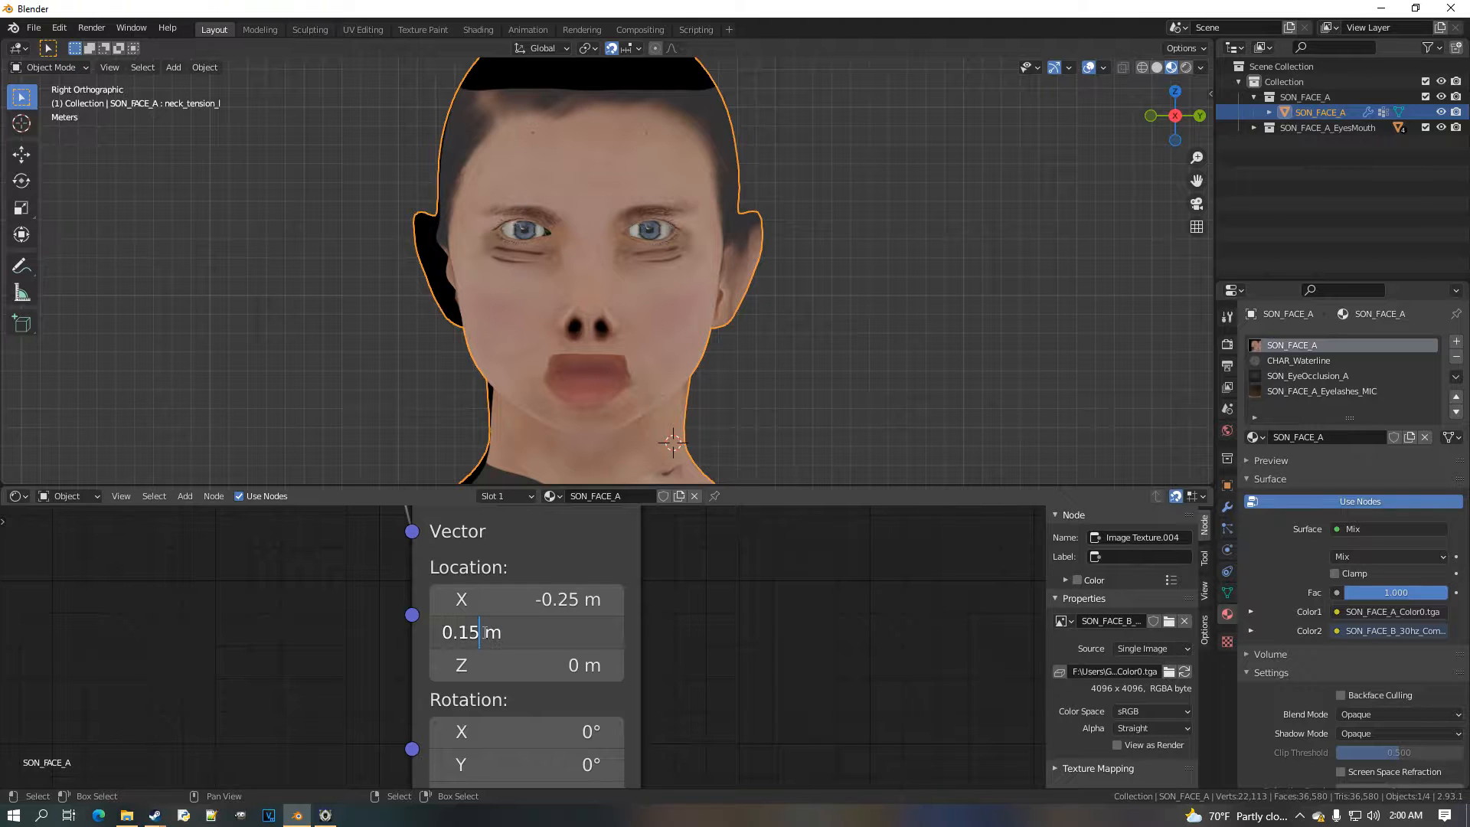
{"action": "type", "text": "25"}
{"action": "key", "text": "Return"}
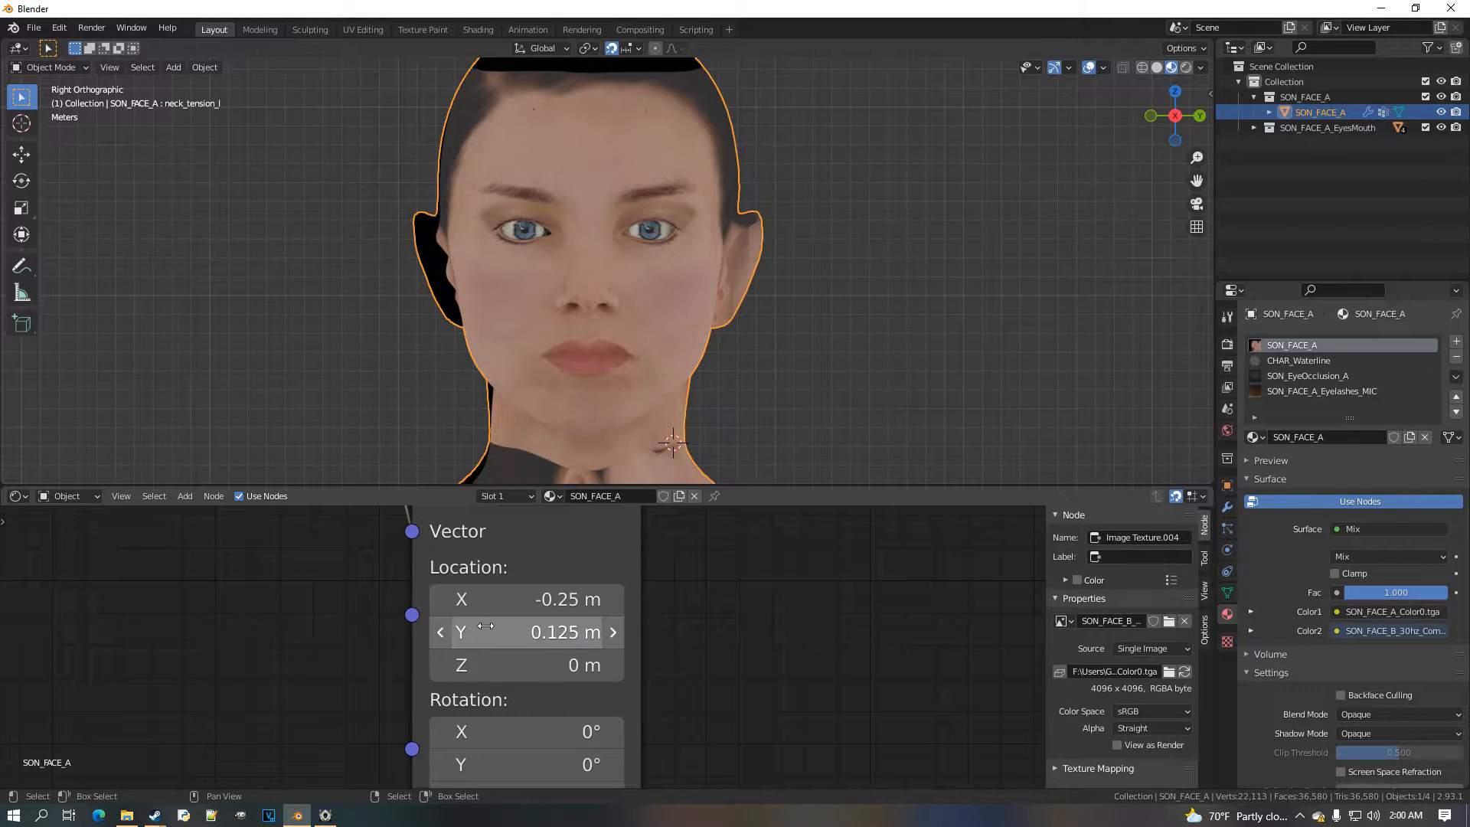
Lower the Mix factor to 0 to compare the aligned CompExp2 face with the base texture
{"action": "scroll", "coordinate": [674, 601], "scroll_direction": "down", "scroll_amount": 2}
{"action": "middle_click_drag", "start_coordinate": [674, 597], "coordinate": [222, 788]}
{"action": "scroll", "coordinate": [628, 667], "scroll_direction": "up", "scroll_amount": 2}
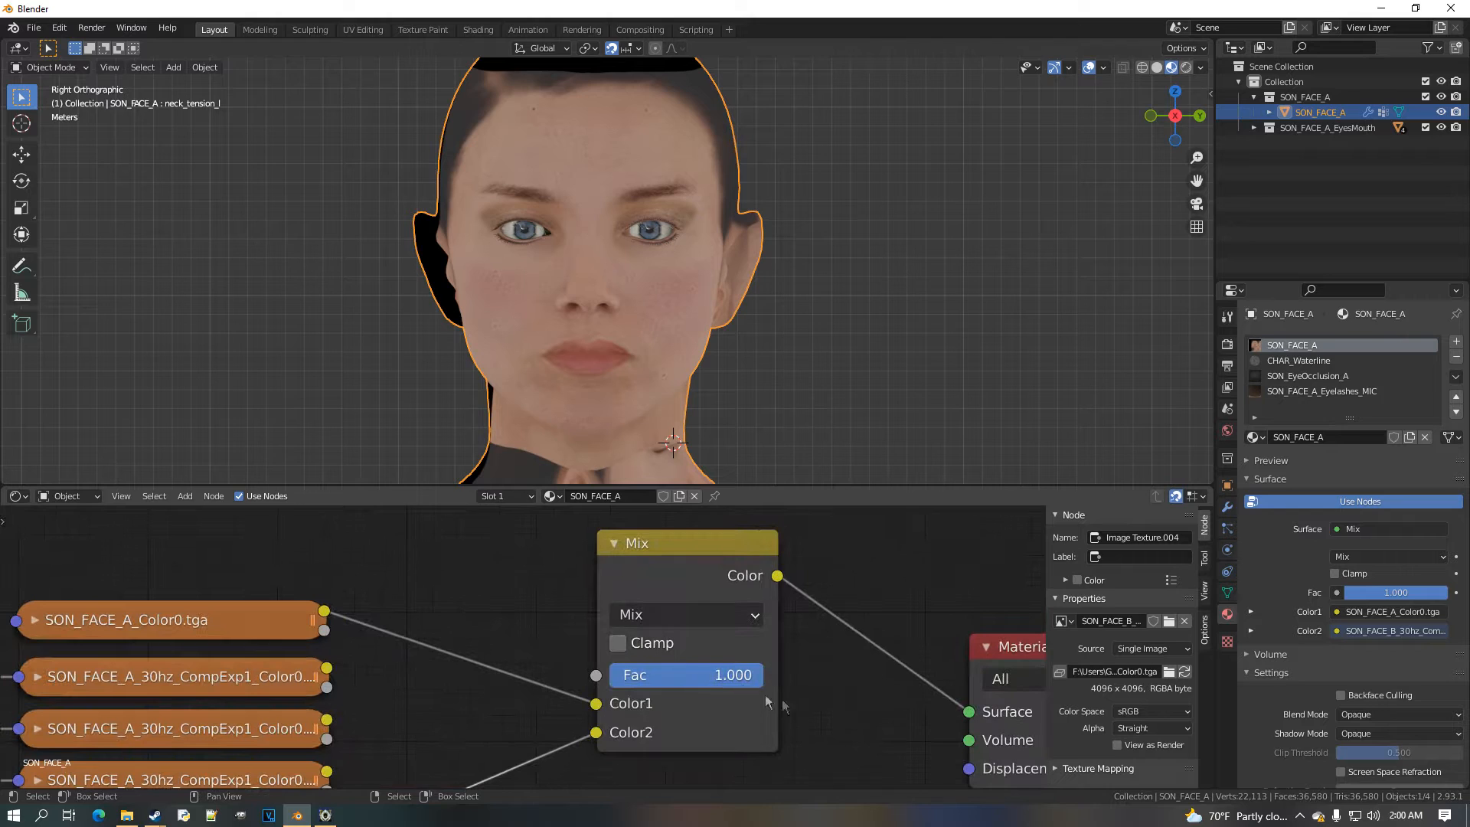
{"action": "mouse_move", "coordinate": [628, 674]}
{"action": "left_mouse_down"}
{"action": "mouse_move", "coordinate": [597, 674]}
{"action": "mouse_move", "coordinate": [655, 675]}
{"action": "mouse_move", "coordinate": [605, 675]}
{"action": "left_mouse_up"}
Replace the fourth texture's image with SON_FACE_A_30hz_CompExp2_Color0.tga and set its alpha mode to Channel Packed
{"action": "scroll", "coordinate": [538, 634], "scroll_direction": "down", "scroll_amount": 3}
{"action": "middle_click_drag", "start_coordinate": [230, 748], "coordinate": [490, 596]}
{"action": "scroll", "coordinate": [504, 600], "scroll_direction": "up", "scroll_amount": 7}
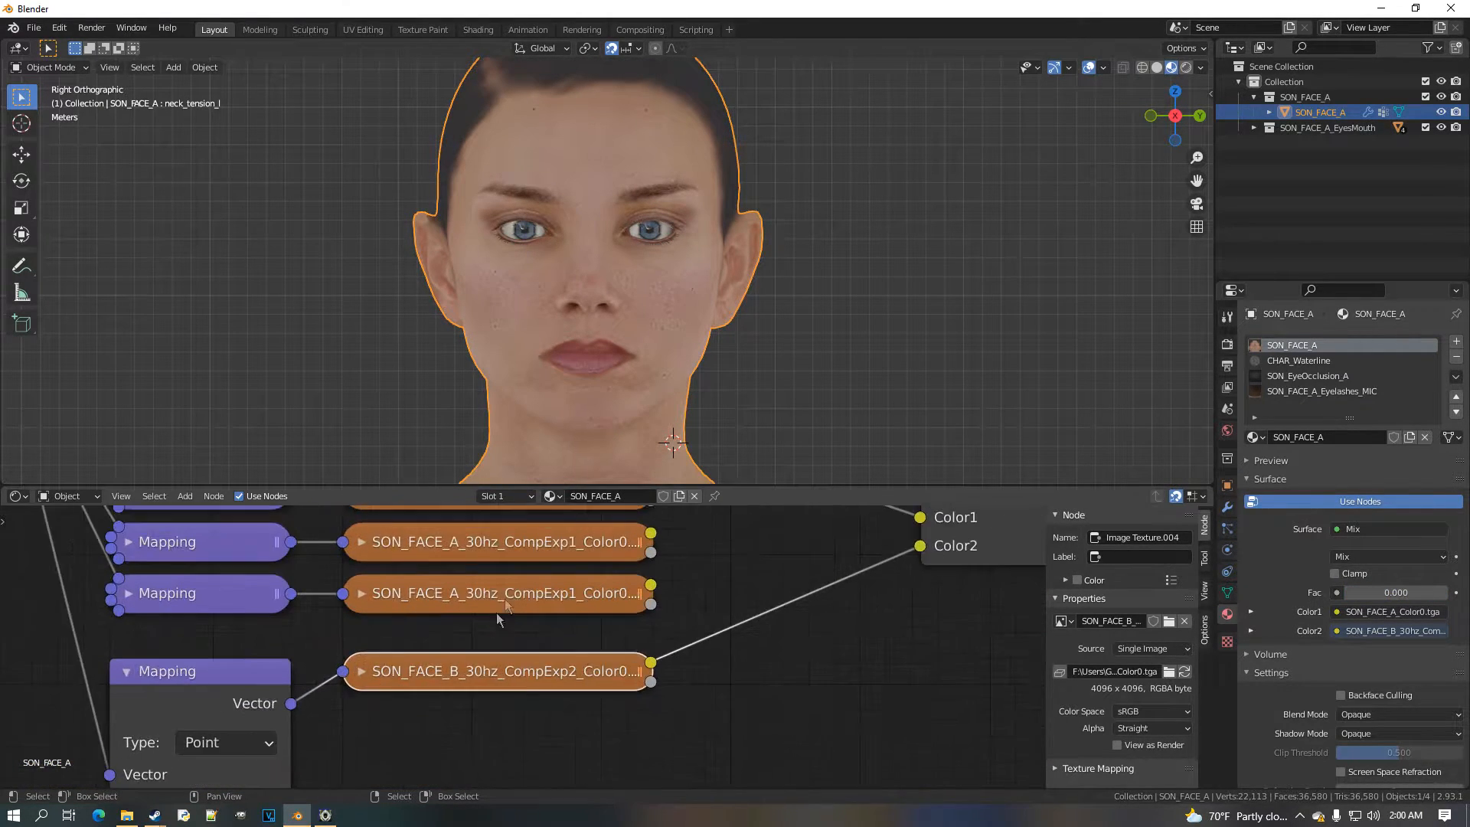
{"action": "left_click", "coordinate": [1169, 622]}
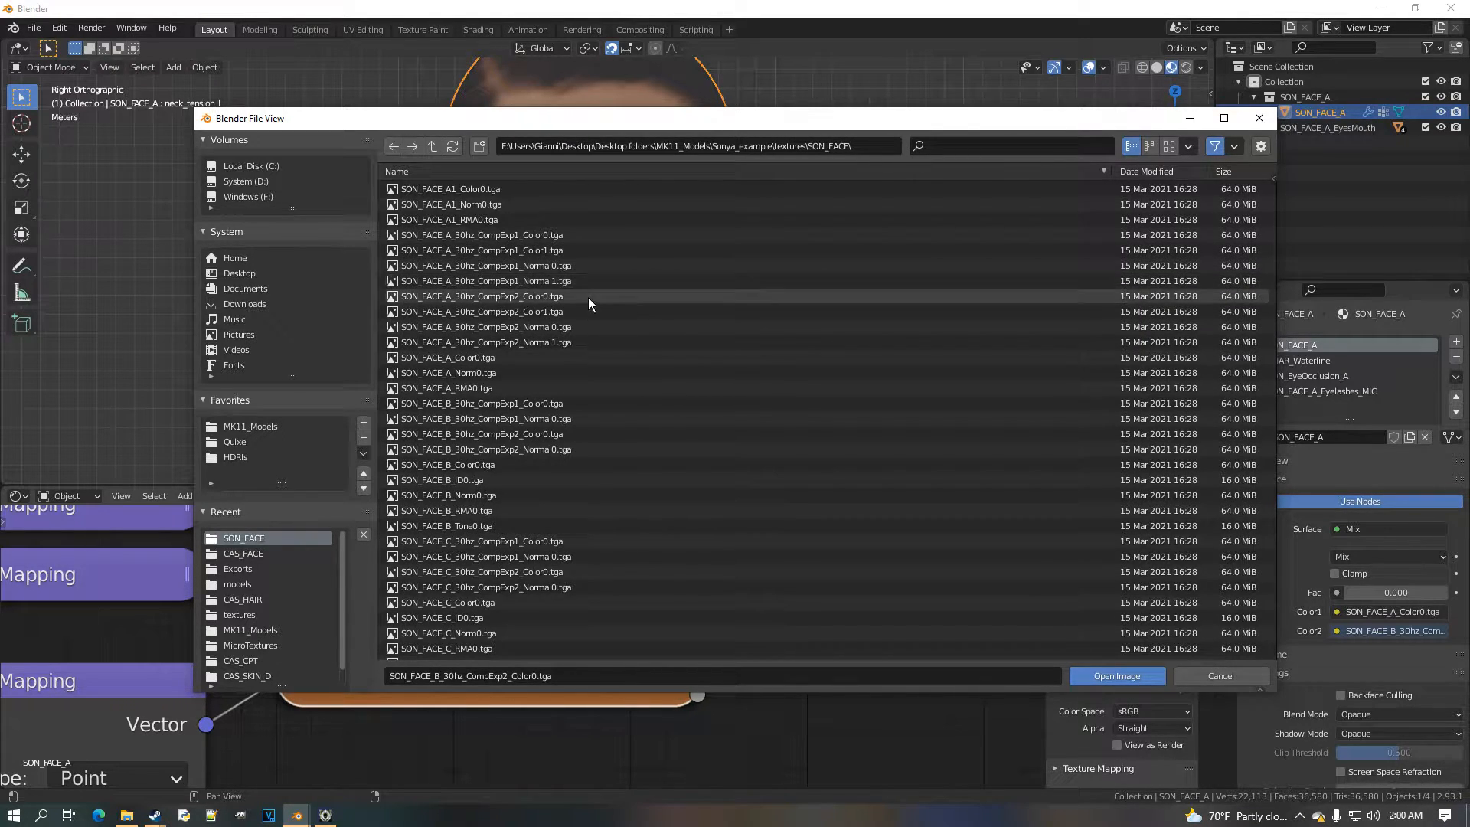
{"action": "left_click", "coordinate": [540, 298]}
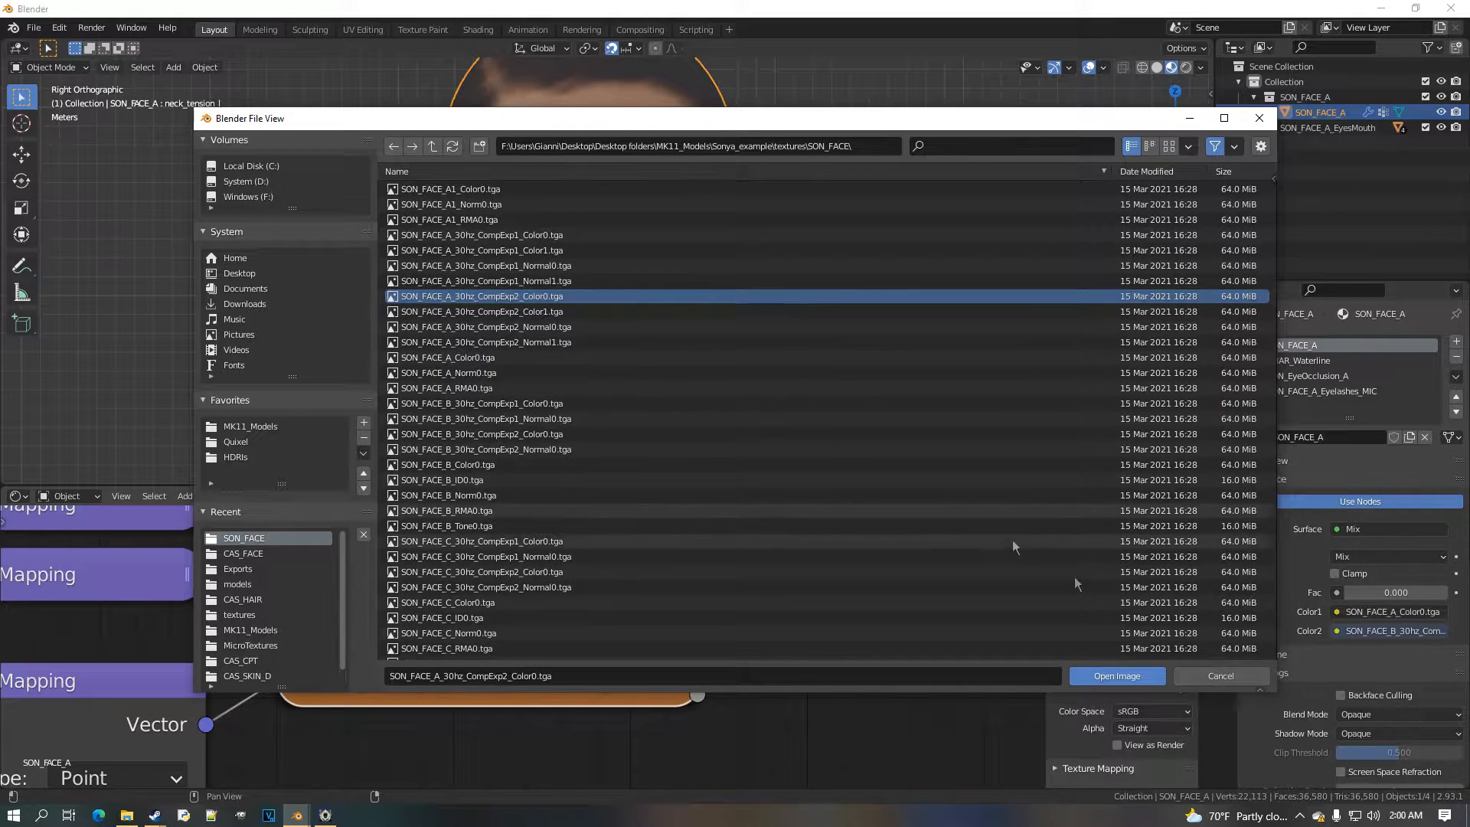
{"action": "left_click", "coordinate": [1117, 676]}
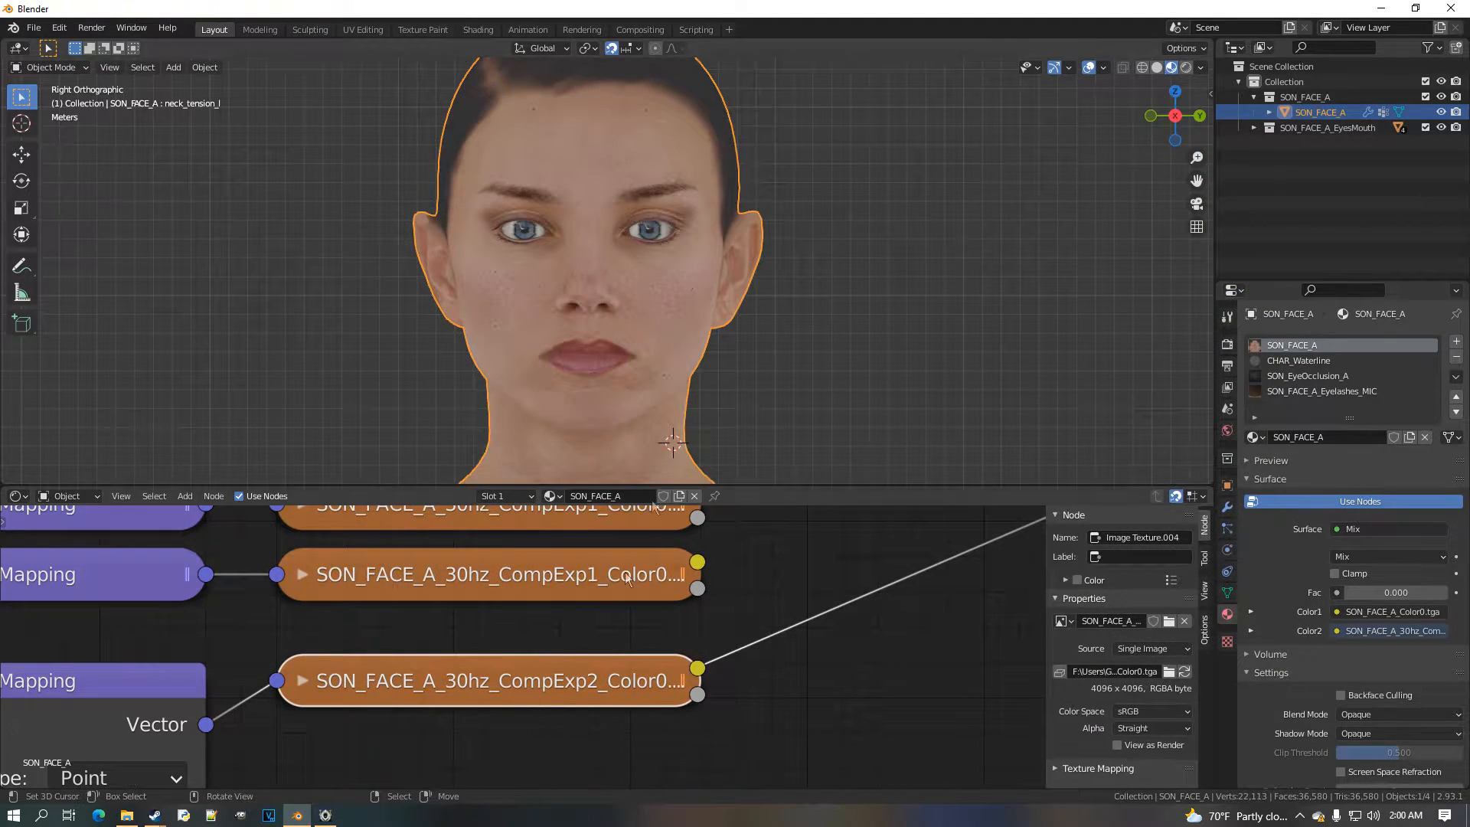
{"action": "left_click", "coordinate": [1169, 729]}
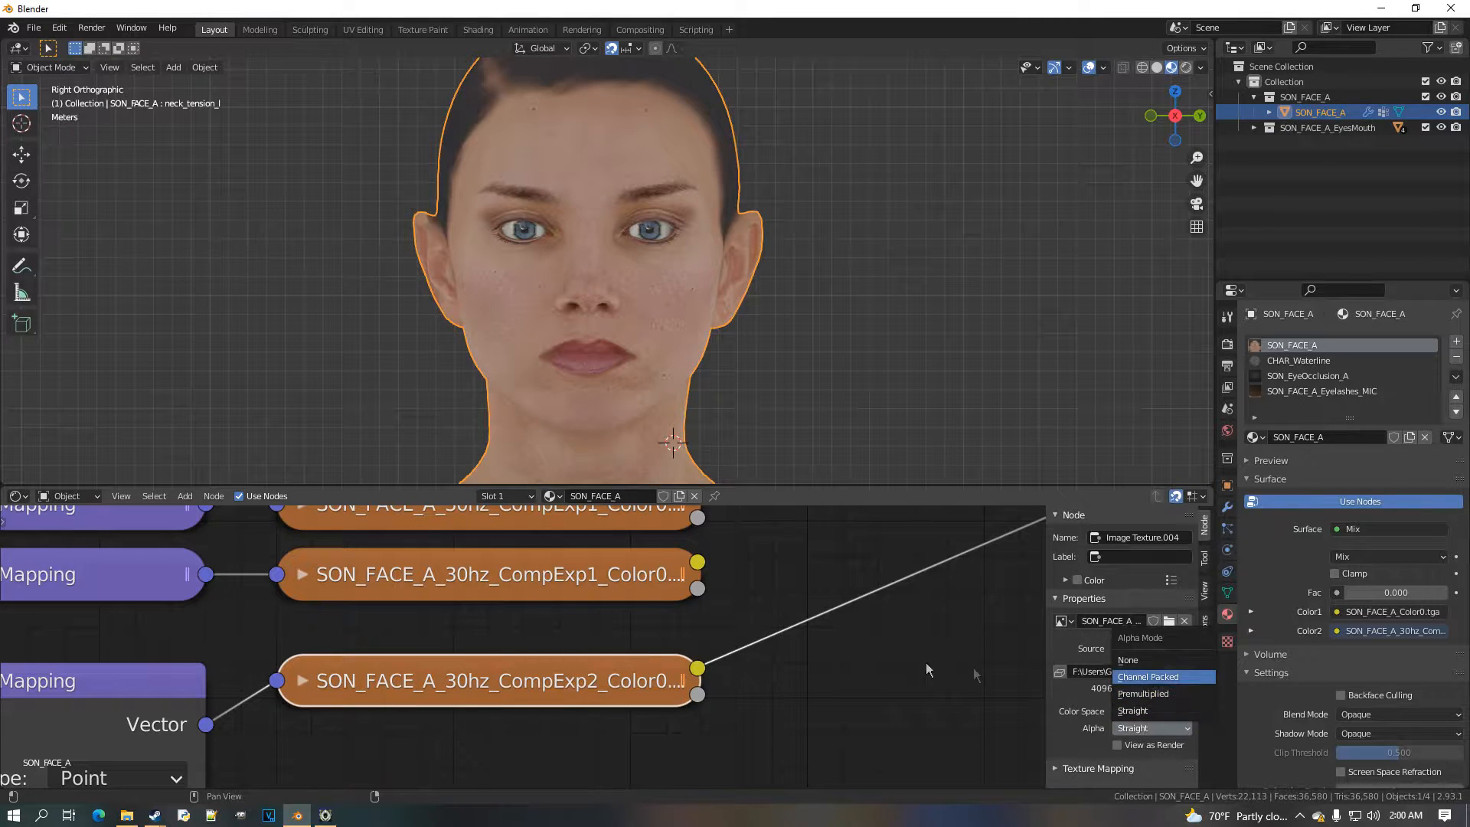
{"action": "left_click", "coordinate": [1149, 677]}
Fade the Mix factor to compare the SON_FACE_A CompExp2 face with the base texture, ending at 0
{"action": "scroll", "coordinate": [789, 640], "scroll_direction": "down", "scroll_amount": 4}
{"action": "middle_click_drag", "start_coordinate": [781, 635], "coordinate": [686, 657]}
{"action": "middle_click_drag", "start_coordinate": [995, 558], "coordinate": [714, 691]}
{"action": "scroll", "coordinate": [705, 659], "scroll_direction": "up", "scroll_amount": 1}
{"action": "left_click_drag", "start_coordinate": [692, 646], "coordinate": [631, 646]}
Collapse the fourth Mapping node and duplicate it with its CompExp2 texture, placing the copies below
{"action": "scroll", "coordinate": [552, 655], "scroll_direction": "down", "scroll_amount": 8}
{"action": "middle_click_drag", "start_coordinate": [563, 659], "coordinate": [815, 530]}
{"action": "scroll", "coordinate": [529, 643], "scroll_direction": "up", "scroll_amount": 7}
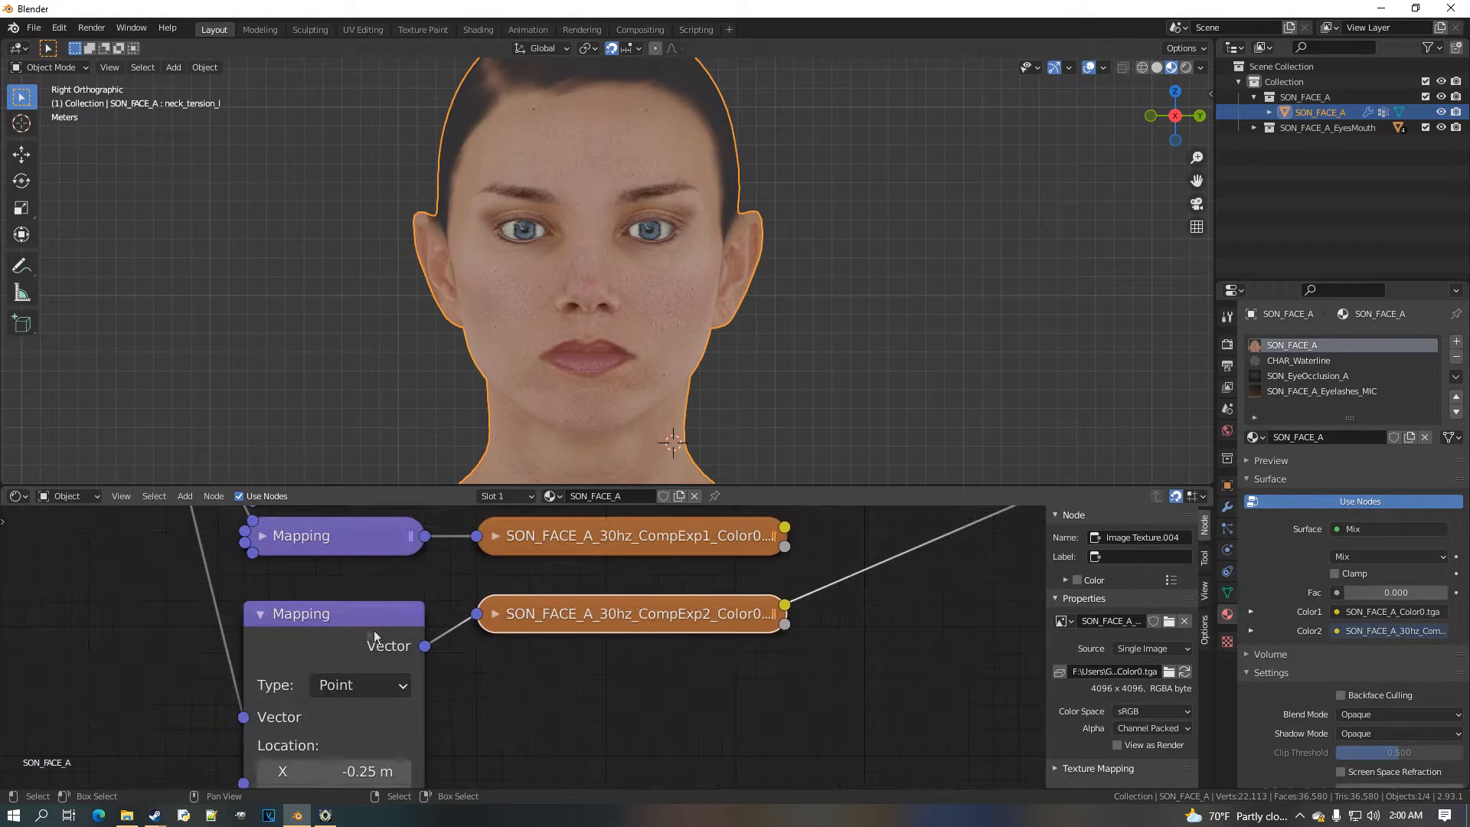
{"action": "left_click", "coordinate": [262, 615]}
{"action": "left_click", "coordinate": [516, 619], "text": "shift"}
{"action": "scroll", "coordinate": [557, 632], "scroll_direction": "down", "scroll_amount": 2}
{"action": "middle_click_drag", "start_coordinate": [555, 632], "coordinate": [559, 591]}
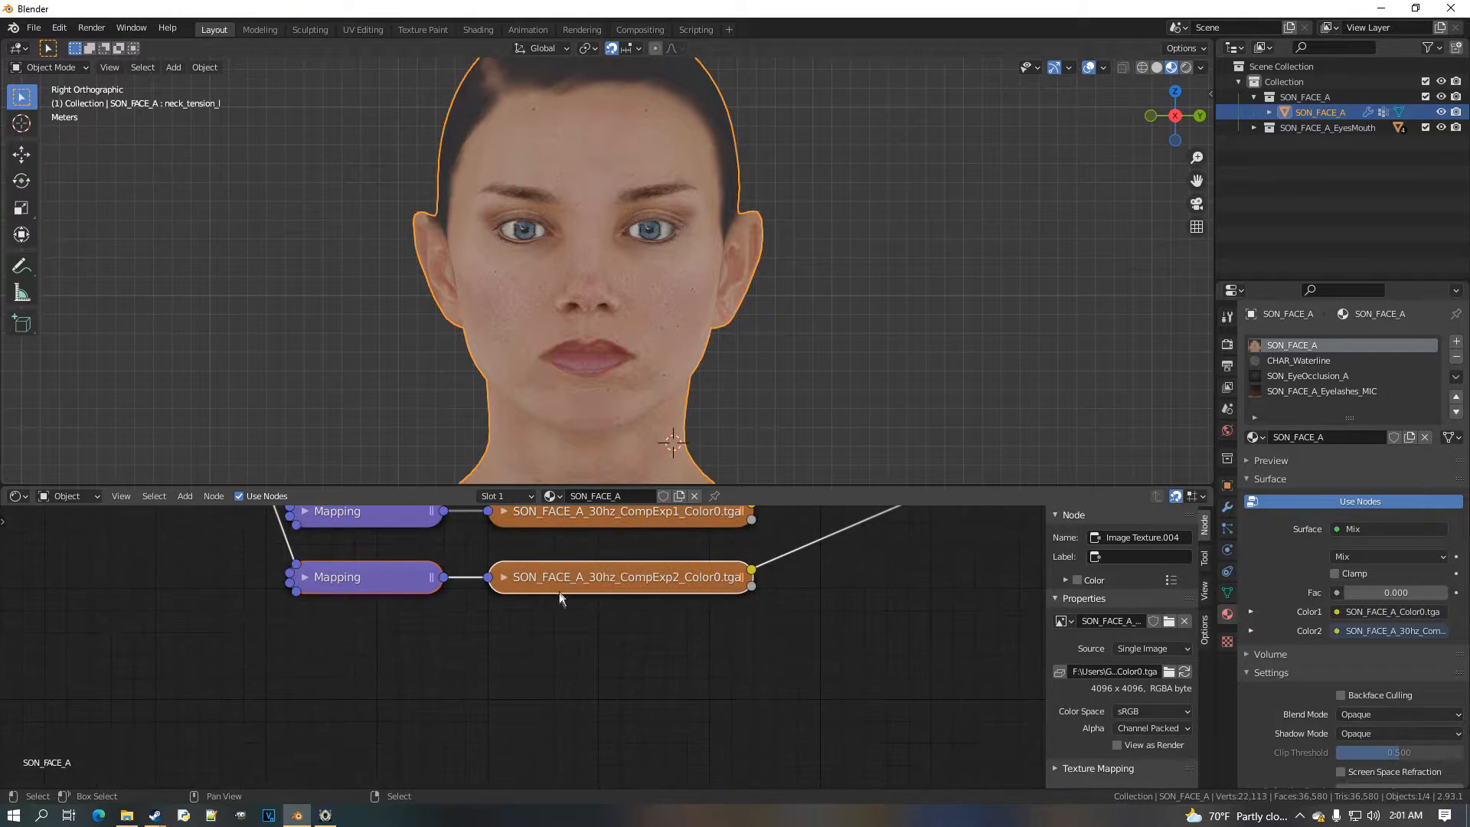
{"action": "key", "text": "shift+d"}
{"action": "left_click", "coordinate": [549, 637]}
Connect the UV Map output to the fifth Mapping node's Vector input and the fifth texture to the Mix node's Color2
{"action": "scroll", "coordinate": [549, 637], "scroll_direction": "down", "scroll_amount": 4}
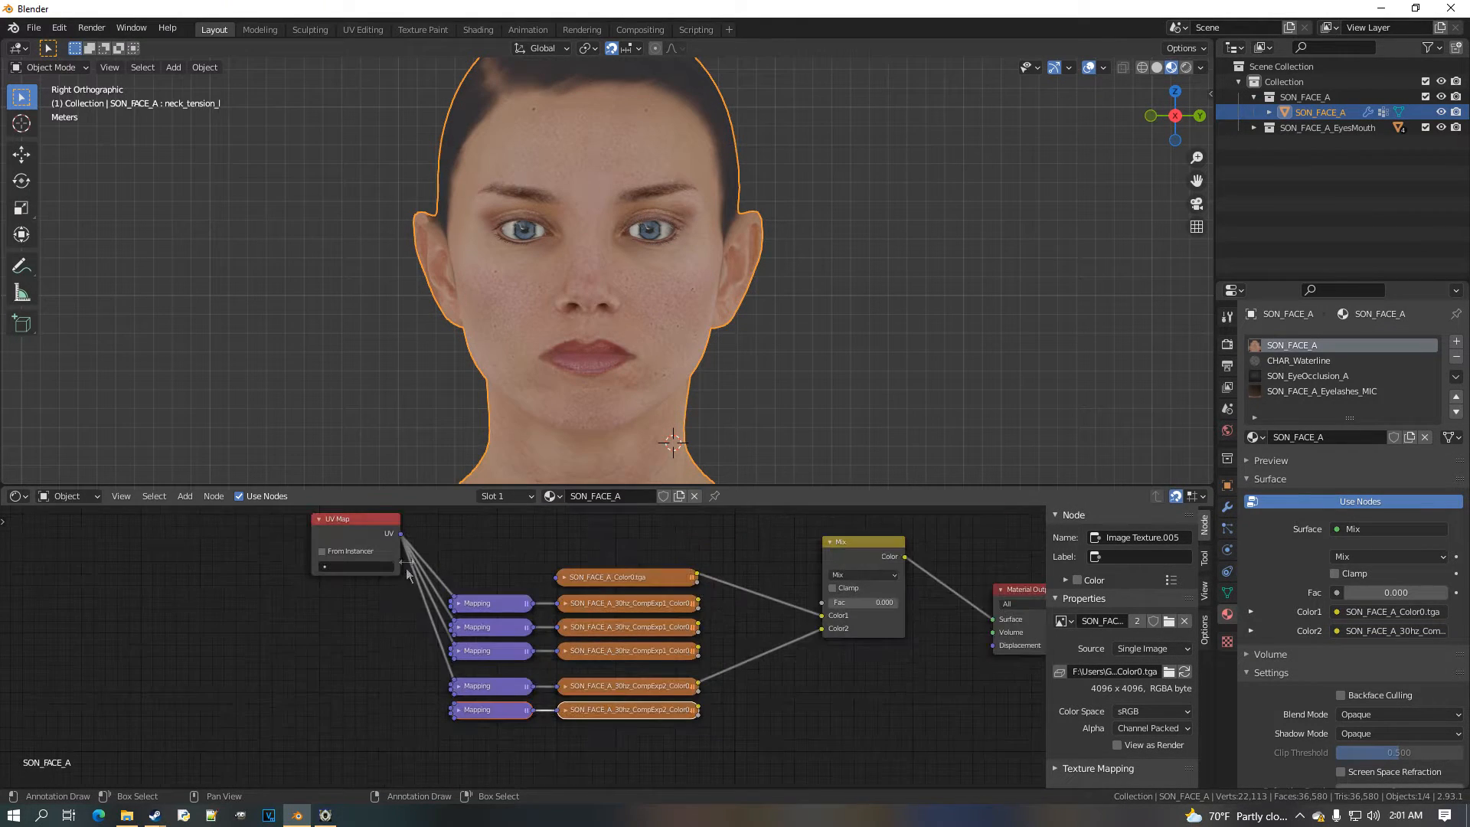
{"action": "left_click_drag", "start_coordinate": [402, 534], "coordinate": [466, 713]}
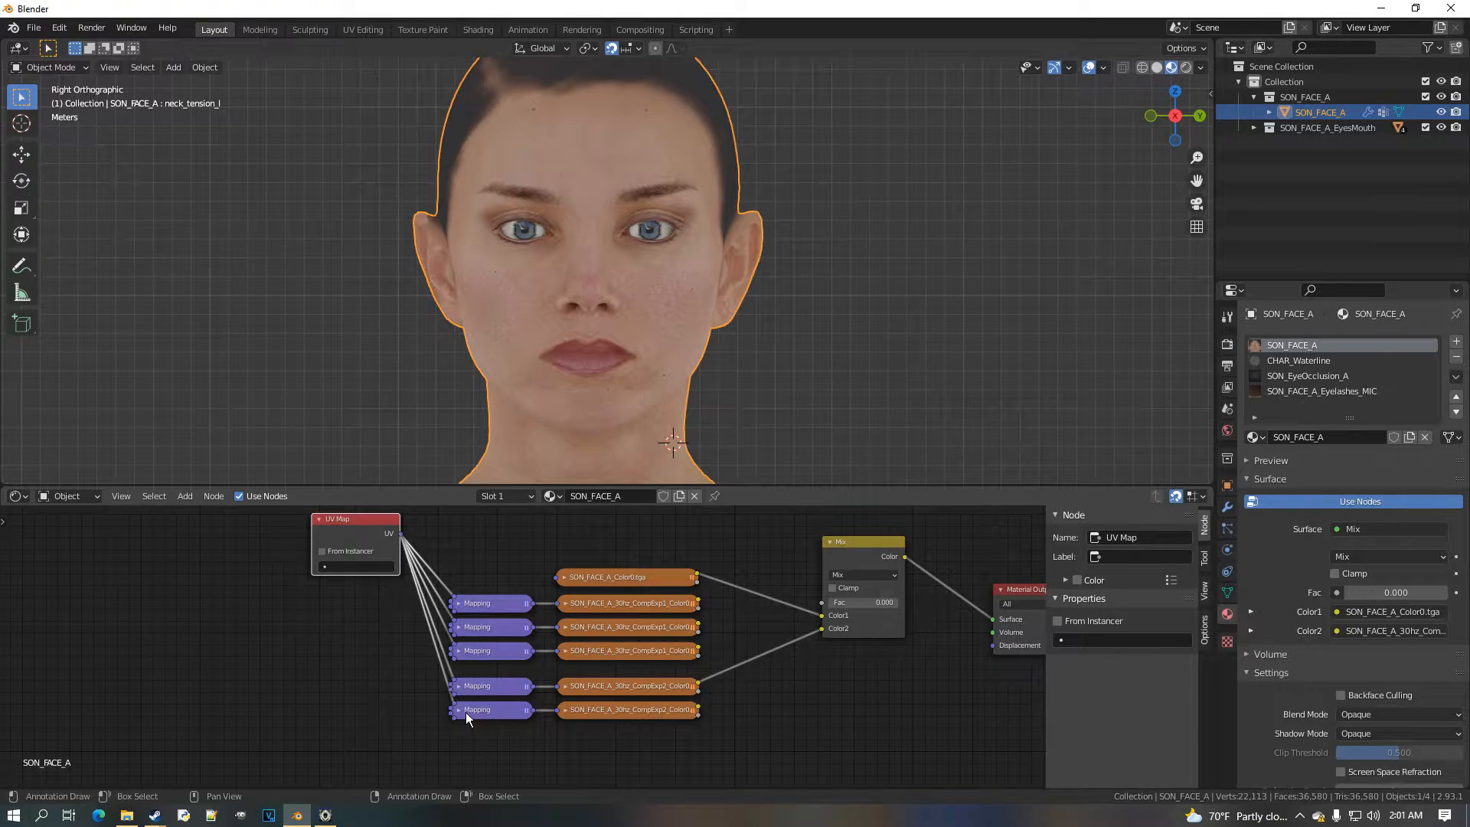
{"action": "scroll", "coordinate": [539, 718], "scroll_direction": "up", "scroll_amount": 2}
{"action": "left_click_drag", "start_coordinate": [712, 649], "coordinate": [694, 614]}
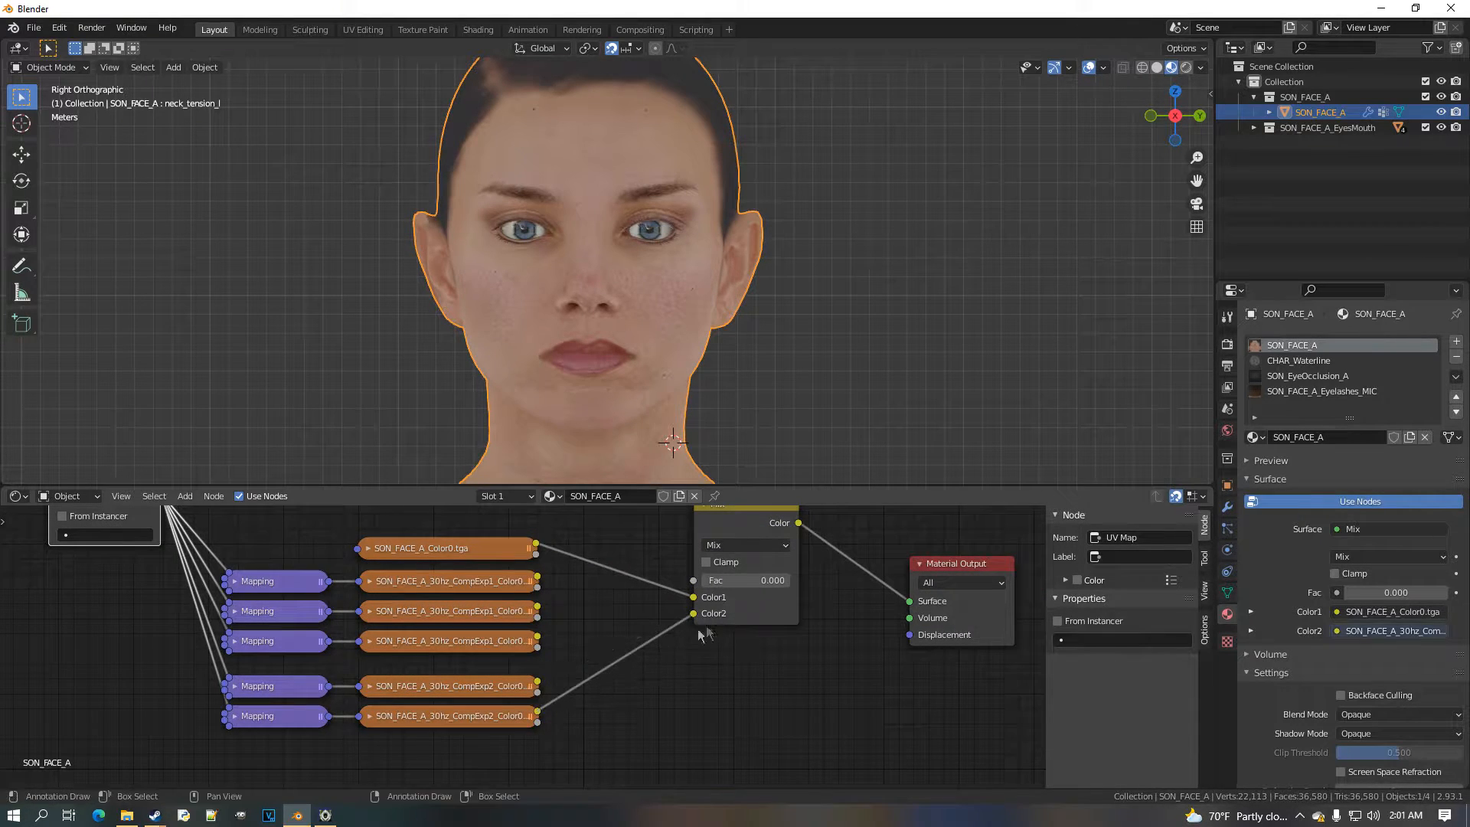
Expand the fifth Mapping node and raise the Mix factor to 1 to preview its CompExp2 face
{"action": "middle_click_drag", "start_coordinate": [526, 659], "coordinate": [824, 565]}
{"action": "scroll", "coordinate": [540, 631], "scroll_direction": "up", "scroll_amount": 1}
{"action": "left_click", "coordinate": [532, 622]}
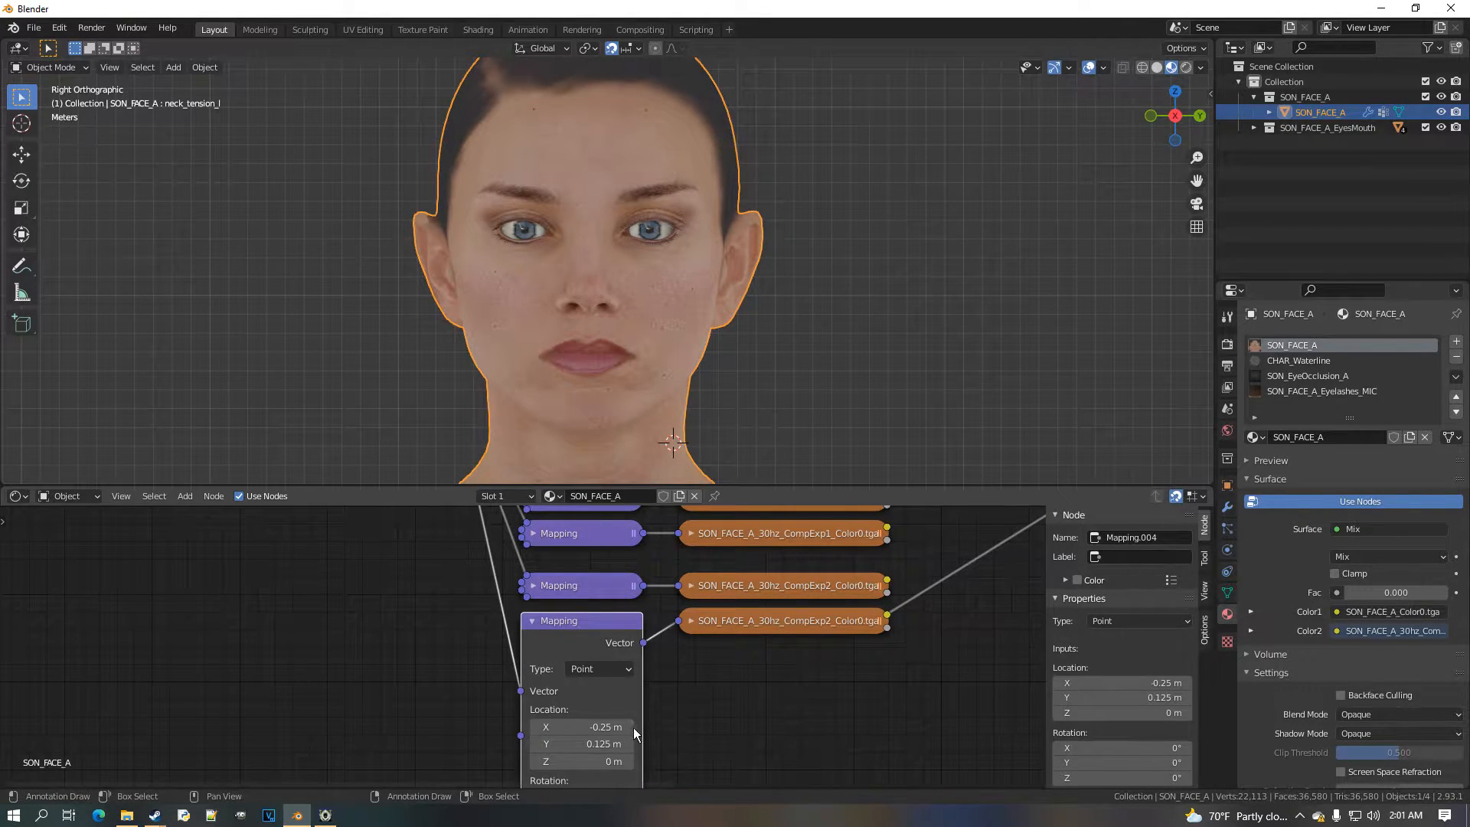
{"action": "scroll", "coordinate": [845, 619], "scroll_direction": "down", "scroll_amount": 4}
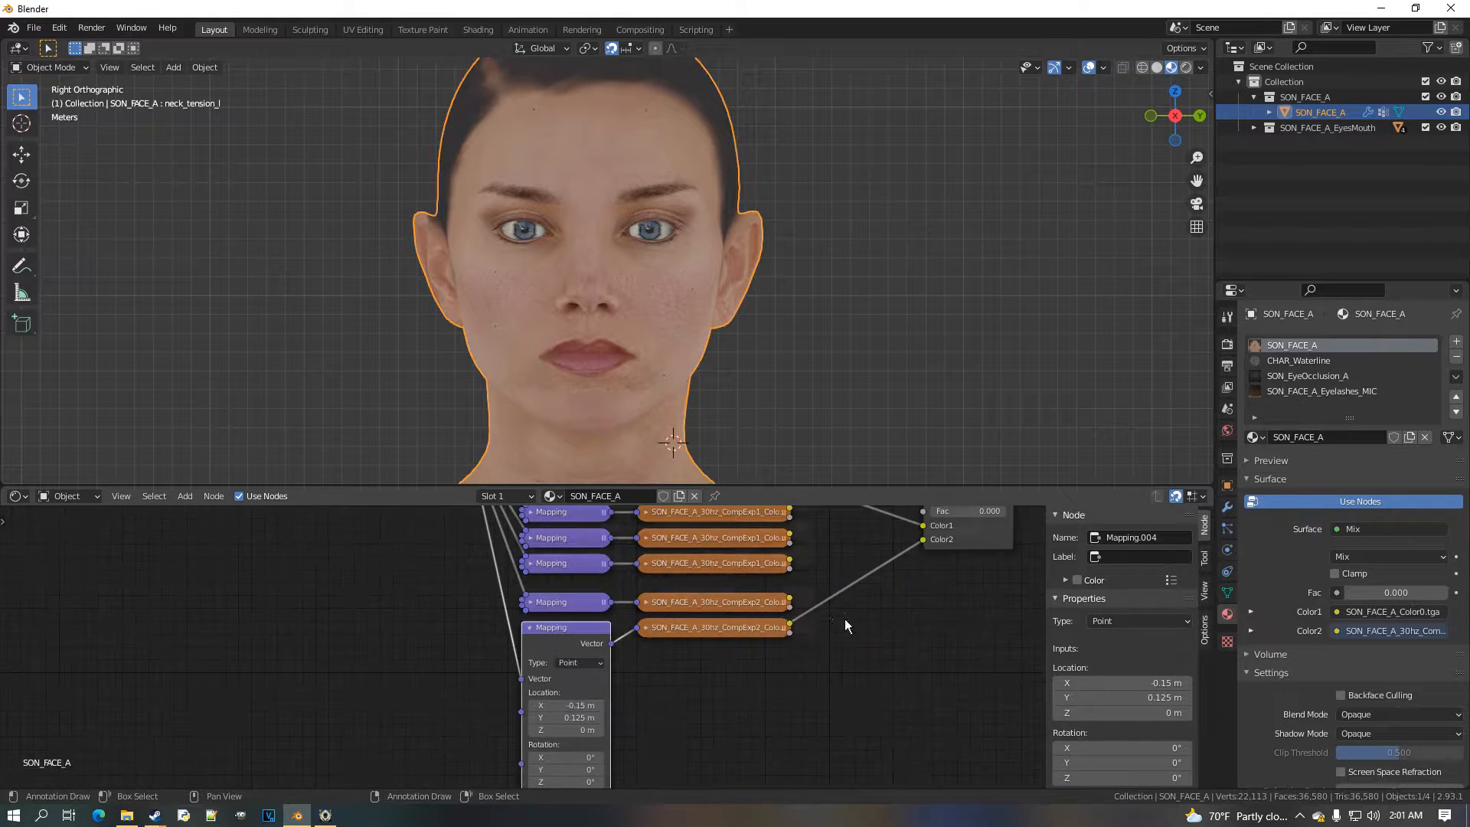
{"action": "middle_click_drag", "start_coordinate": [846, 618], "coordinate": [497, 711]}
{"action": "left_click_drag", "start_coordinate": [622, 604], "coordinate": [701, 604]}
Set the fifth Mapping node's X location to 0.25 m
{"action": "middle_click_drag", "start_coordinate": [392, 712], "coordinate": [768, 588]}
{"action": "scroll", "coordinate": [636, 658], "scroll_direction": "up", "scroll_amount": 2}
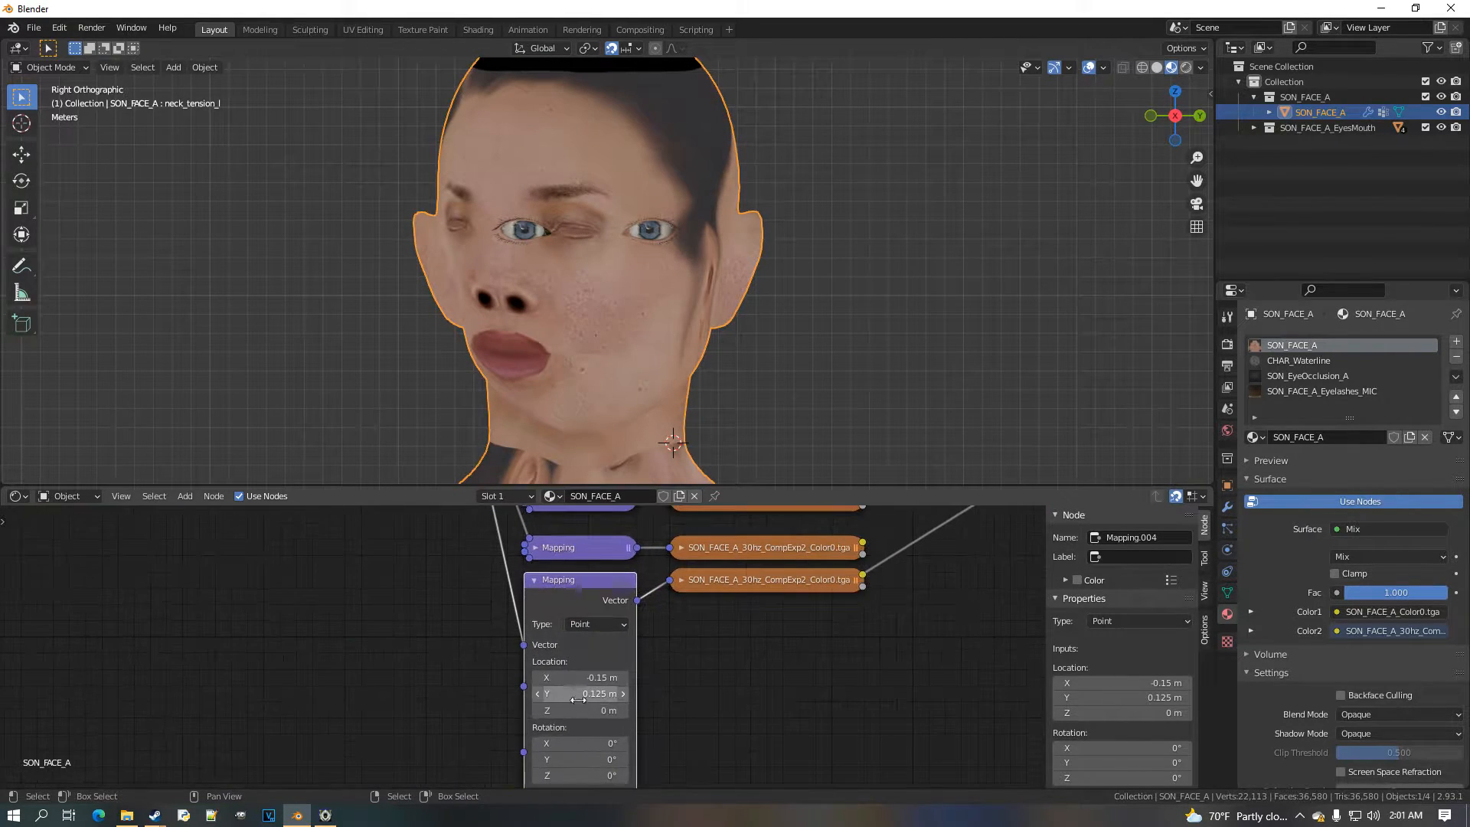
{"action": "left_click", "coordinate": [637, 684]}
{"action": "left_click", "coordinate": [637, 685]}
{"action": "left_click", "coordinate": [638, 687]}
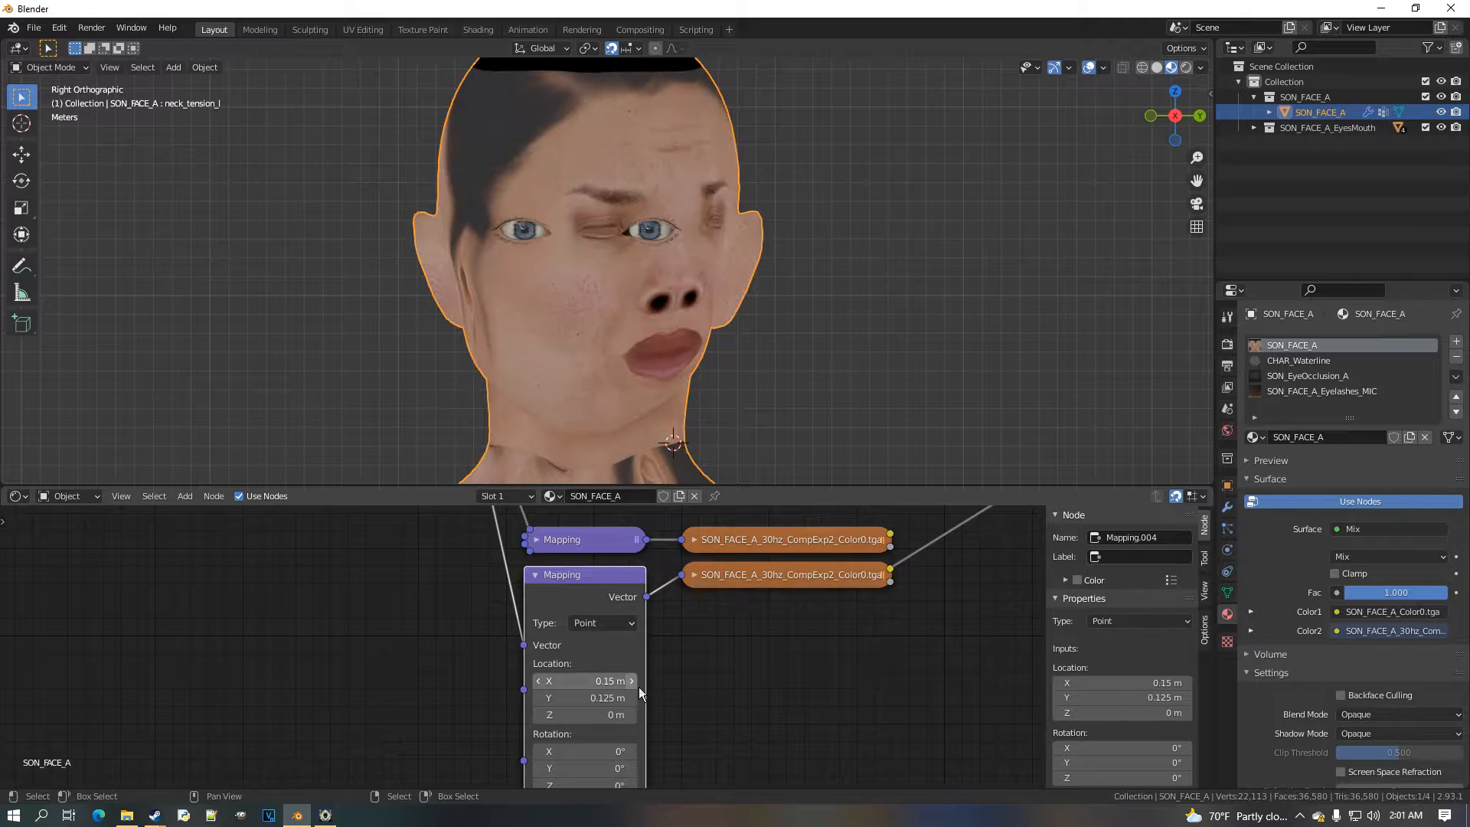
{"action": "left_click", "coordinate": [639, 687]}
Lower the Mix factor to 0 to compare the second CompExp2 face with the base texture
{"action": "middle_click_drag", "start_coordinate": [816, 611], "coordinate": [508, 670]}
{"action": "left_click_drag", "start_coordinate": [553, 585], "coordinate": [490, 587]}
{"action": "scroll", "coordinate": [492, 625], "scroll_direction": "down", "scroll_amount": 2}
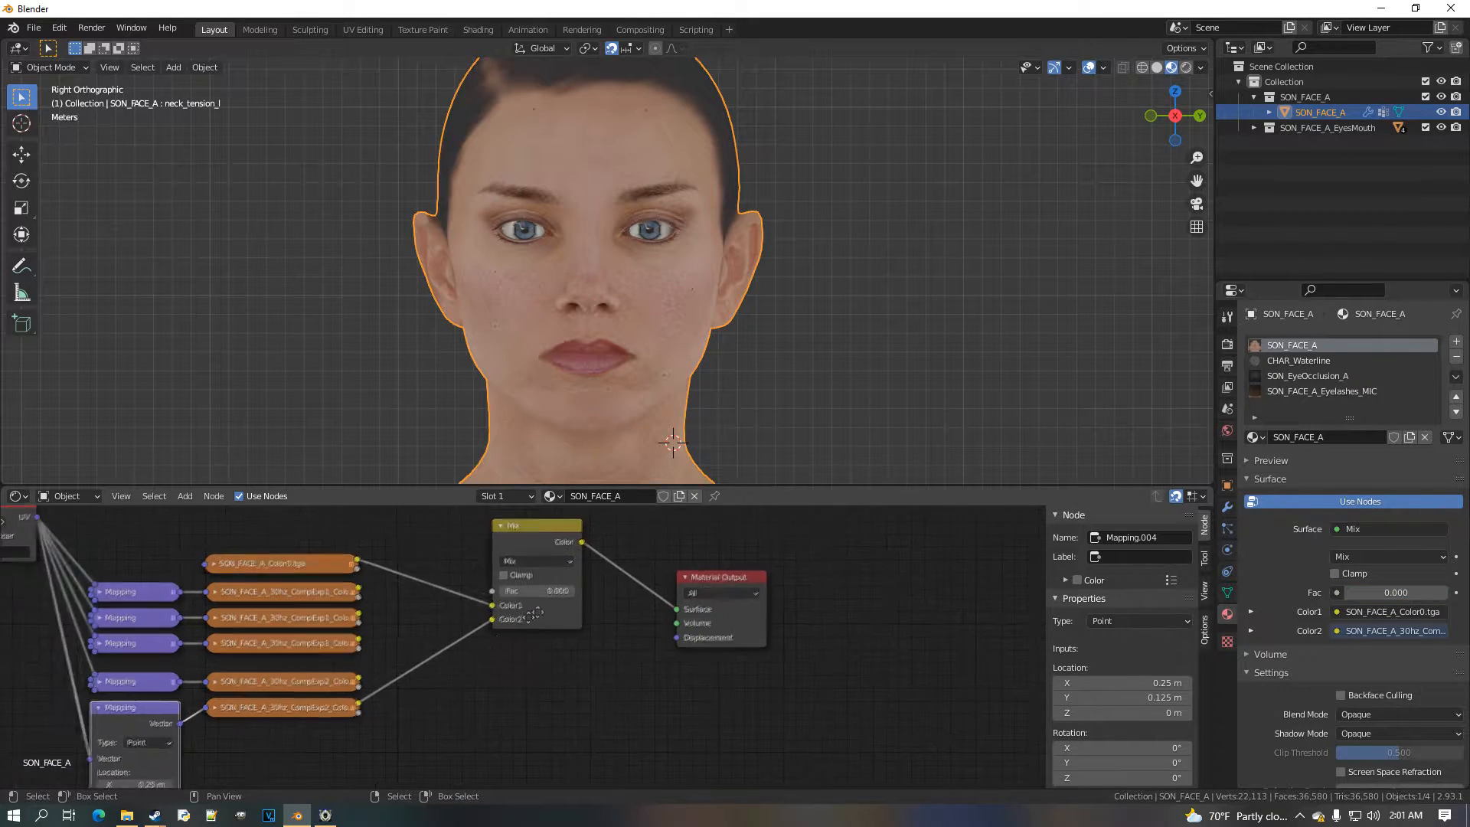
Collapse the fifth Mapping node and duplicate it together with its CompExp2 texture as a sixth pair directly below
{"action": "middle_click_drag", "start_coordinate": [192, 688], "coordinate": [376, 569]}
{"action": "scroll", "coordinate": [376, 569], "scroll_direction": "up", "scroll_amount": 3}
{"action": "left_click", "coordinate": [260, 594]}
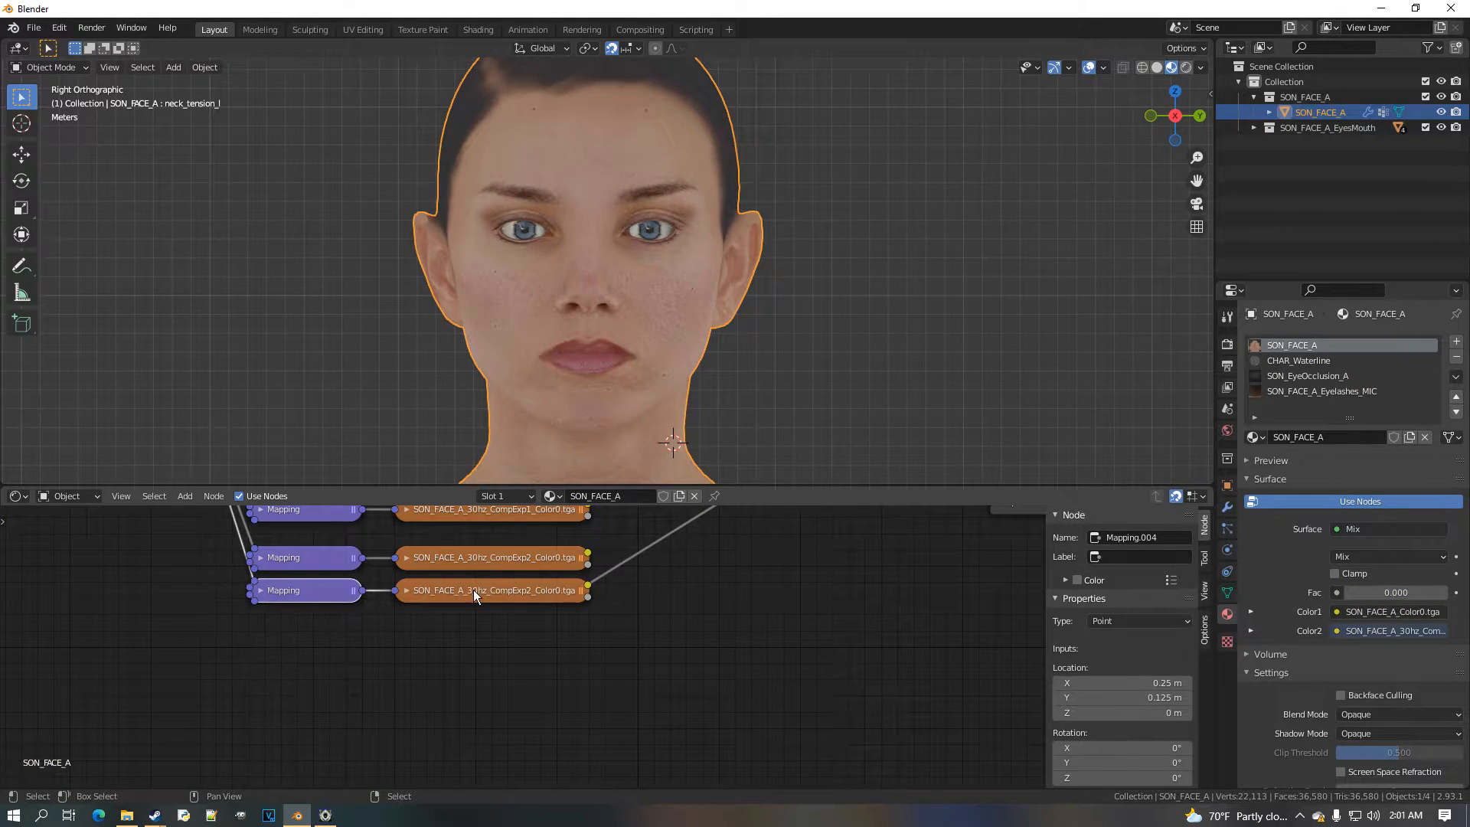
{"action": "left_click", "coordinate": [466, 594], "text": "shift"}
{"action": "key", "text": "shift+d"}
{"action": "left_click", "coordinate": [465, 621]}
Connect the UV Map output to the sixth Mapping node's Vector input and the sixth texture to the Mix node's Color2
{"action": "scroll", "coordinate": [465, 621], "scroll_direction": "down", "scroll_amount": 2}
{"action": "middle_click_drag", "start_coordinate": [464, 621], "coordinate": [516, 718]}
{"action": "left_click_drag", "start_coordinate": [390, 718], "coordinate": [385, 721]}
{"action": "middle_click_drag", "start_coordinate": [619, 714], "coordinate": [423, 699]}
{"action": "scroll", "coordinate": [423, 700], "scroll_direction": "up", "scroll_amount": 3}
{"action": "left_click_drag", "start_coordinate": [398, 702], "coordinate": [633, 555]}
Raise the Mix factor to 1 to preview the third CompExp2 face and expand the sixth Mapping node
{"action": "scroll", "coordinate": [358, 654], "scroll_direction": "down", "scroll_amount": 1}
{"action": "middle_click_drag", "start_coordinate": [357, 653], "coordinate": [546, 618]}
{"action": "scroll", "coordinate": [617, 360], "scroll_direction": "up", "scroll_amount": 2}
{"action": "middle_click_drag", "start_coordinate": [615, 357], "coordinate": [596, 301], "text": "shift"}
{"action": "scroll", "coordinate": [428, 622], "scroll_direction": "up", "scroll_amount": 3}
{"action": "middle_click_drag", "start_coordinate": [422, 613], "coordinate": [520, 624]}
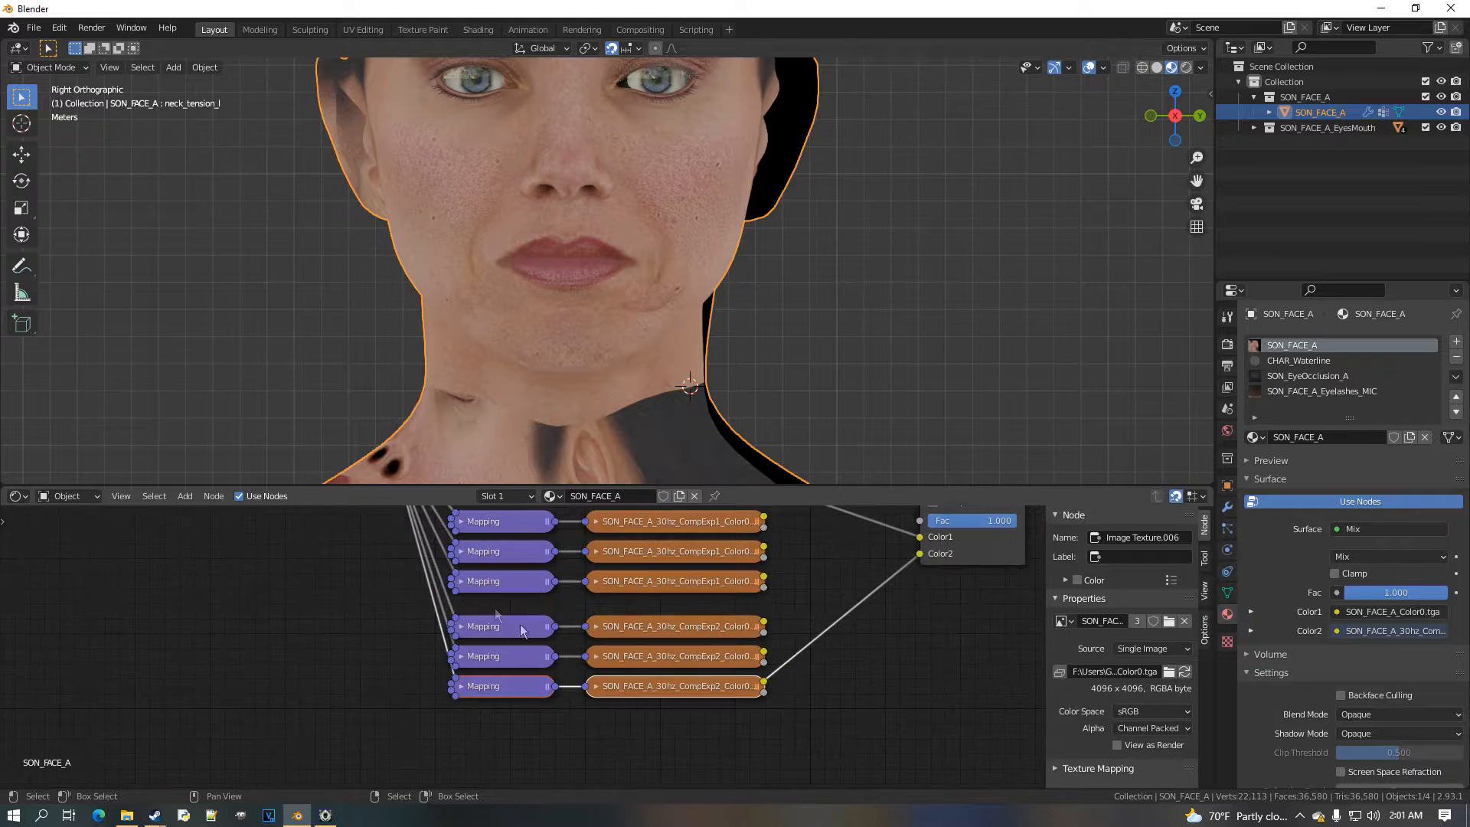
{"action": "scroll", "coordinate": [492, 694], "scroll_direction": "up", "scroll_amount": 2}
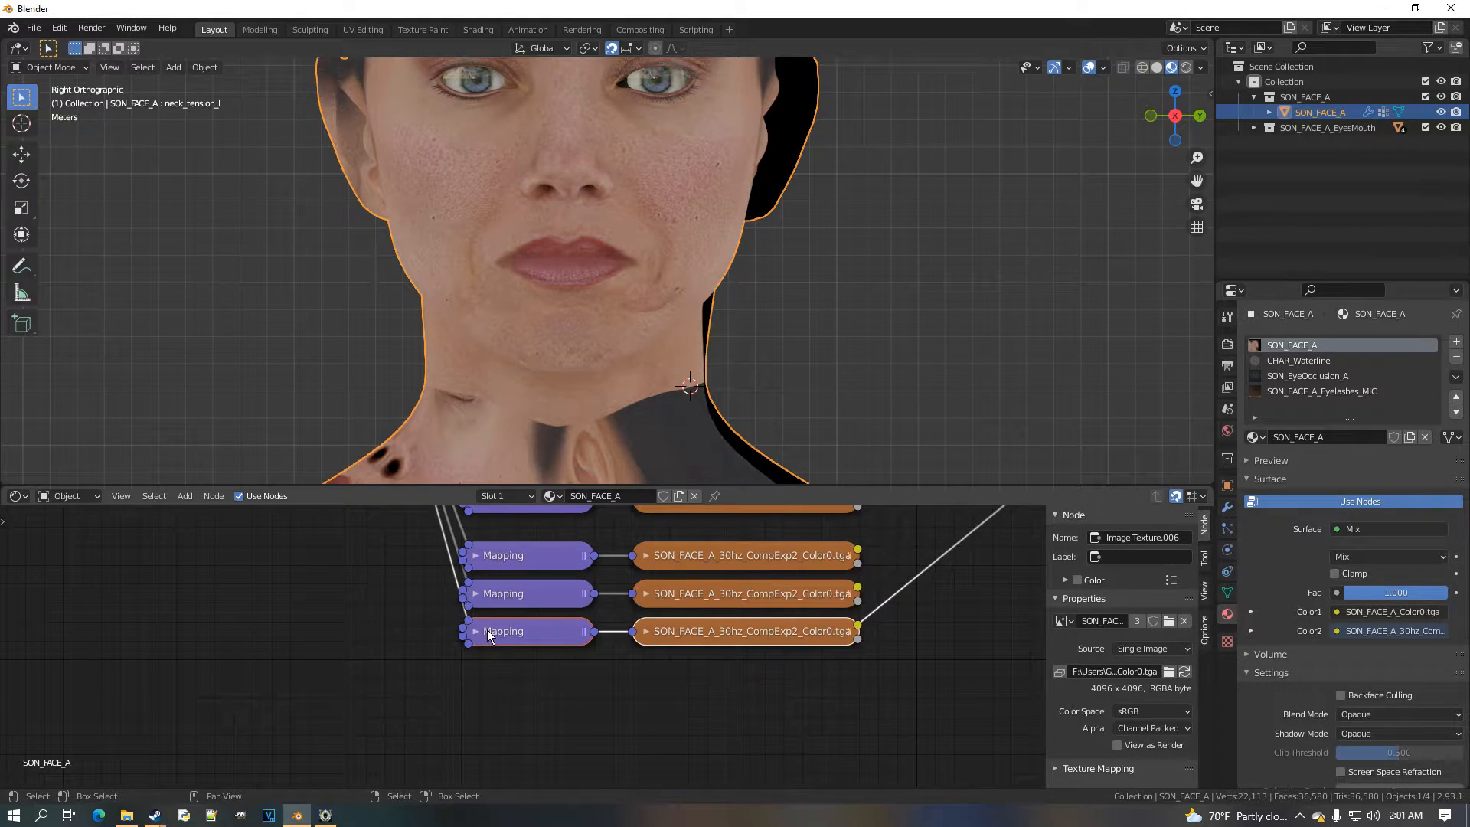
{"action": "left_click", "coordinate": [488, 633]}
{"action": "key", "text": "h"}
{"action": "middle_click_drag", "start_coordinate": [590, 684], "coordinate": [579, 626]}
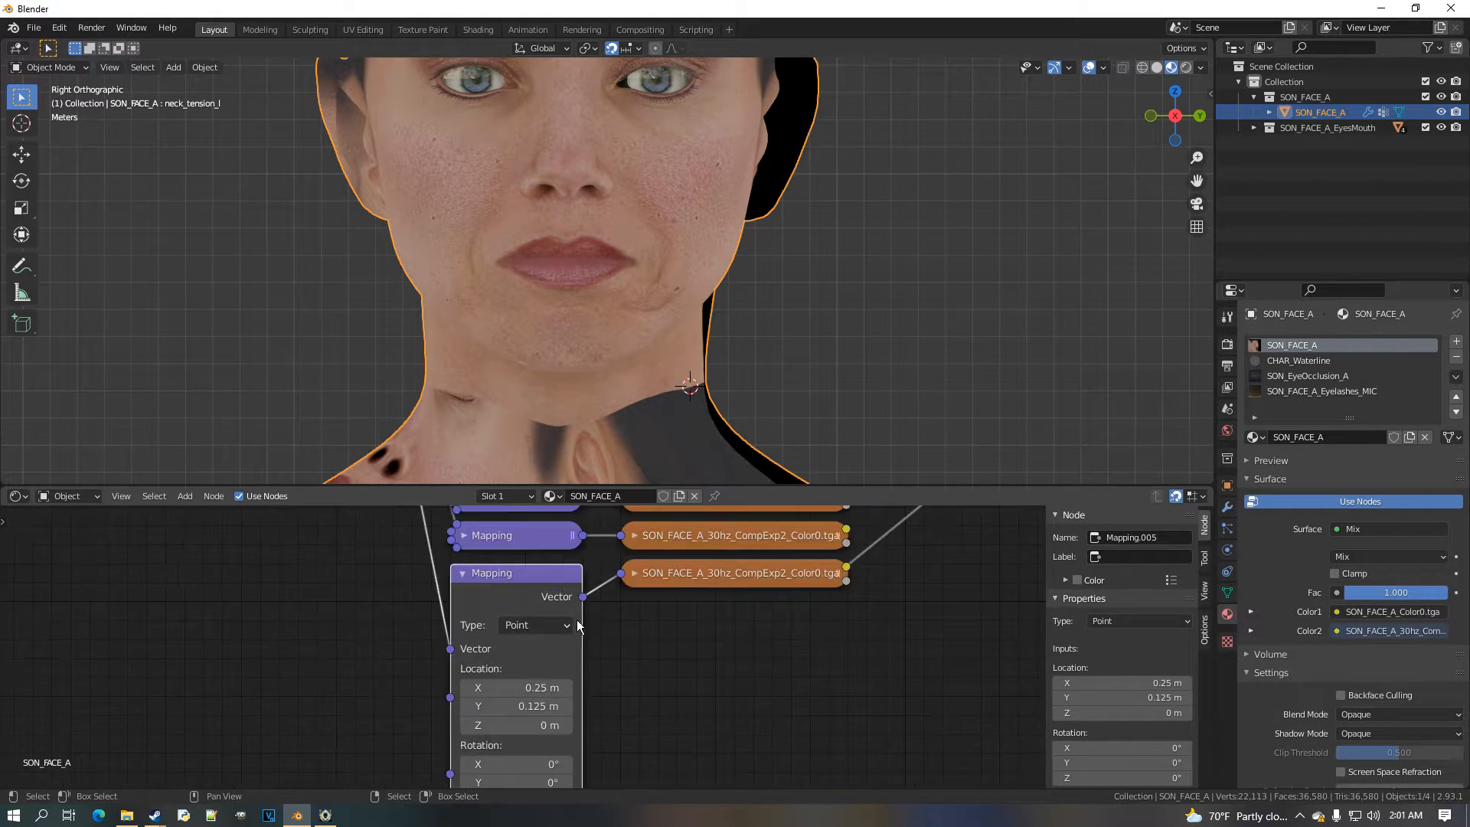
Set the sixth Mapping node's X location to 0 m
{"action": "left_click", "coordinate": [542, 697]}
{"action": "type", "text": "0"}
{"action": "key", "text": "Return"}
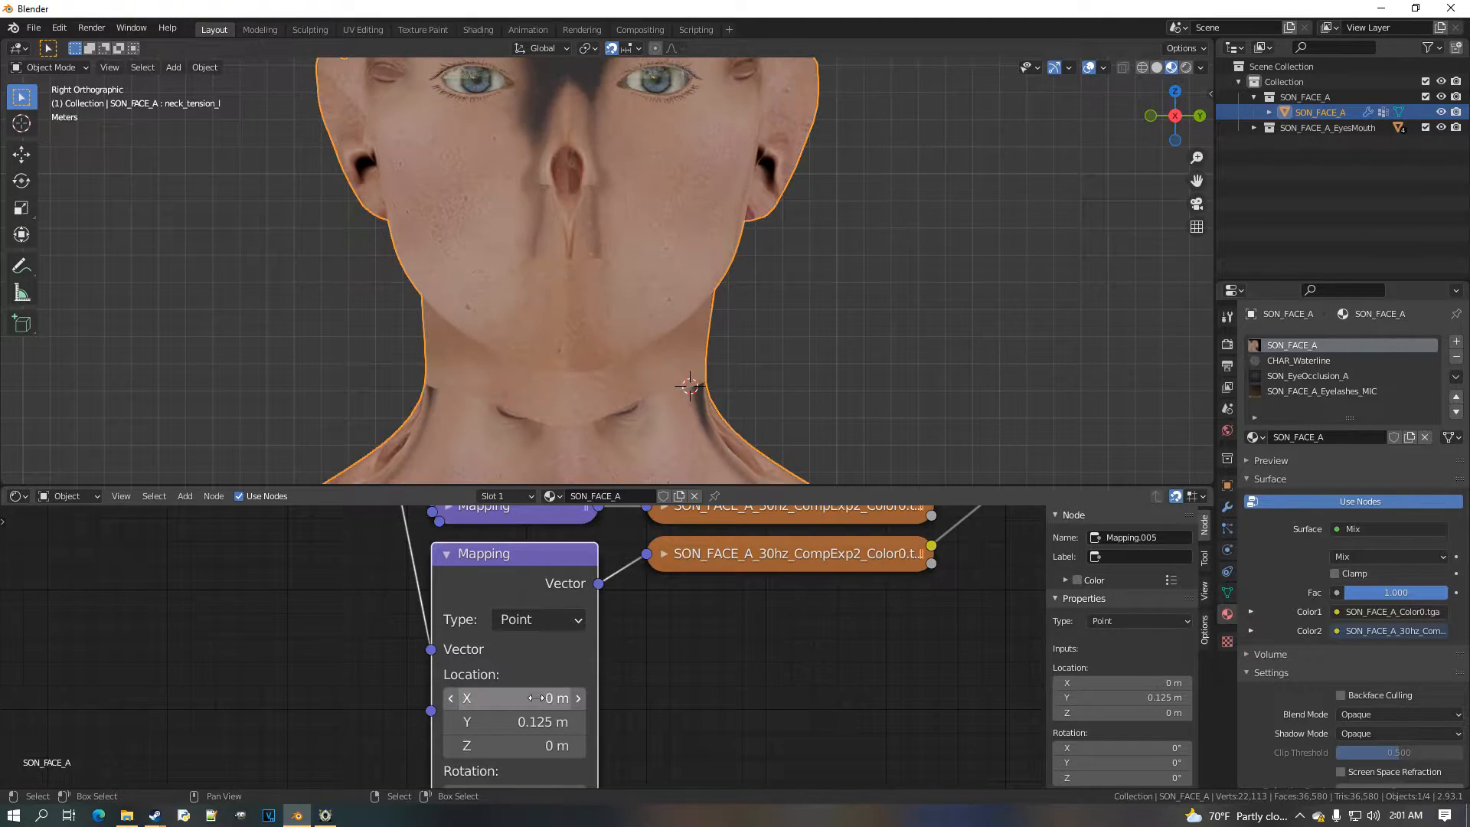
Shift the sixth Mapping node's Y location in steps, then try -0.15 m
{"action": "left_click", "coordinate": [585, 732]}
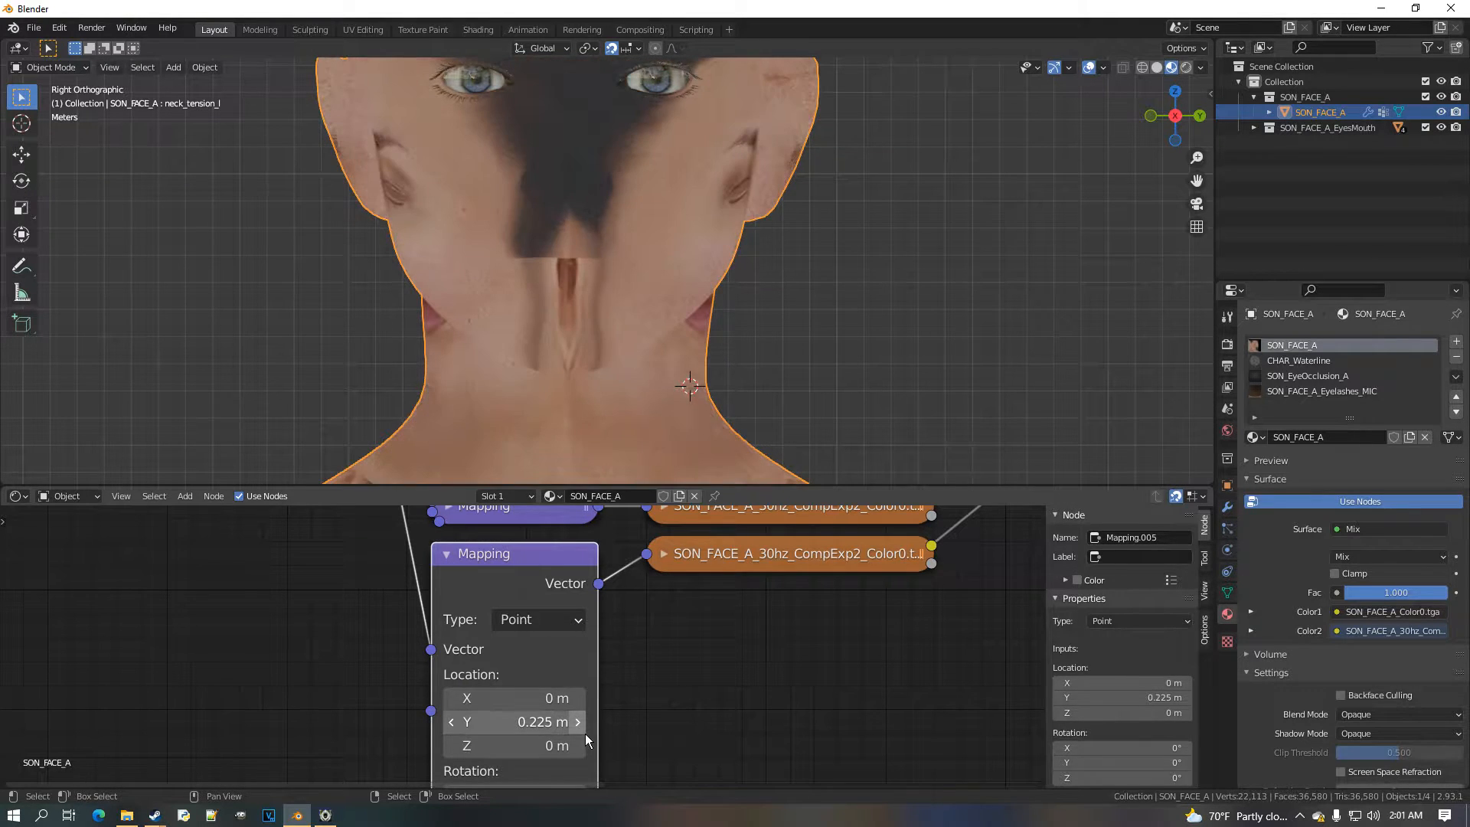
{"action": "left_click", "coordinate": [456, 724]}
{"action": "left_click", "coordinate": [457, 724]}
{"action": "left_click", "coordinate": [456, 724]}
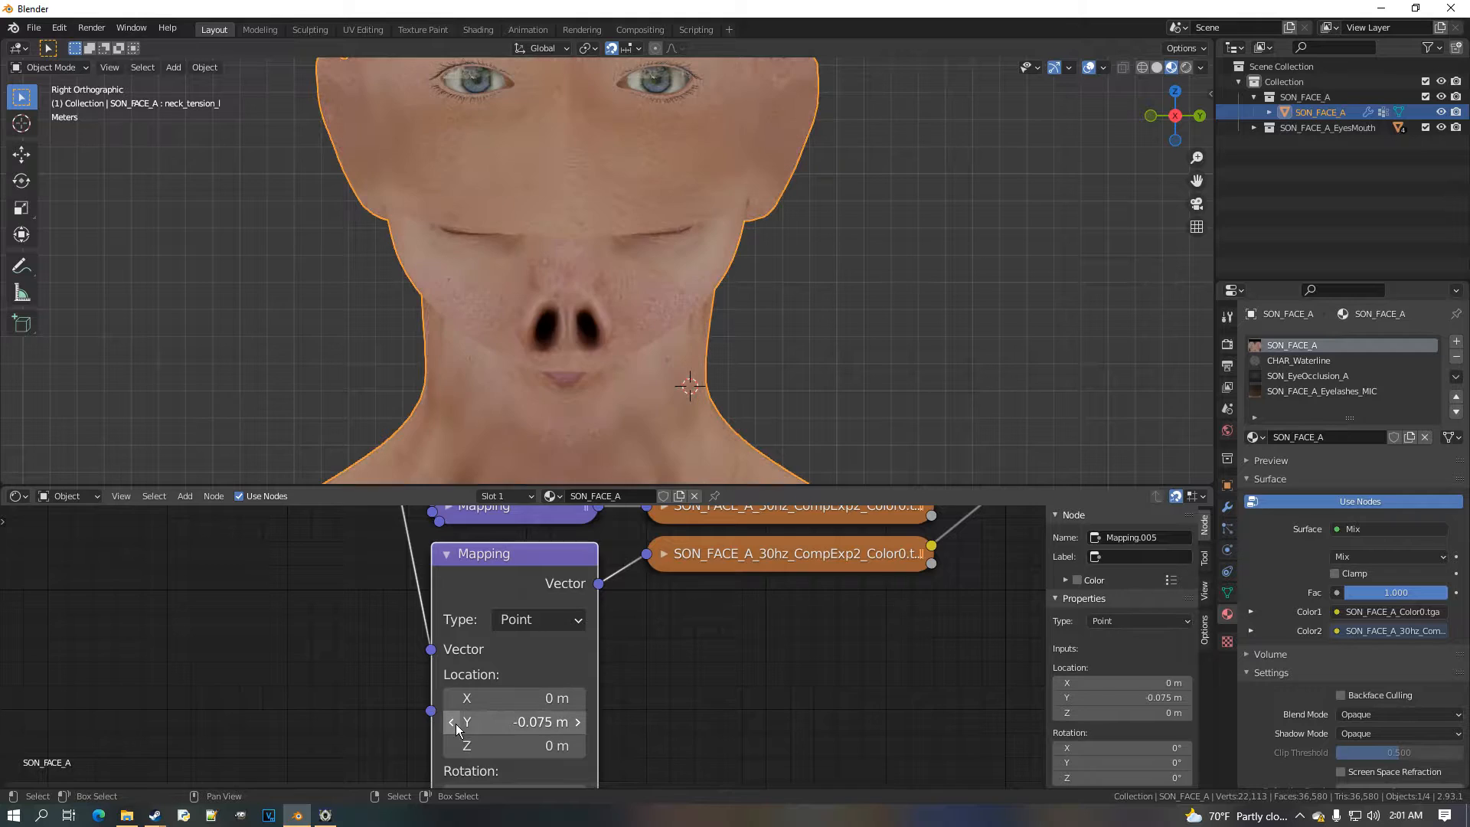
{"action": "left_click", "coordinate": [457, 724]}
{"action": "left_click", "coordinate": [494, 723]}
{"action": "left_click", "coordinate": [494, 723]}
{"action": "key", "text": "BackSpace"}
{"action": "key", "text": "Return"}
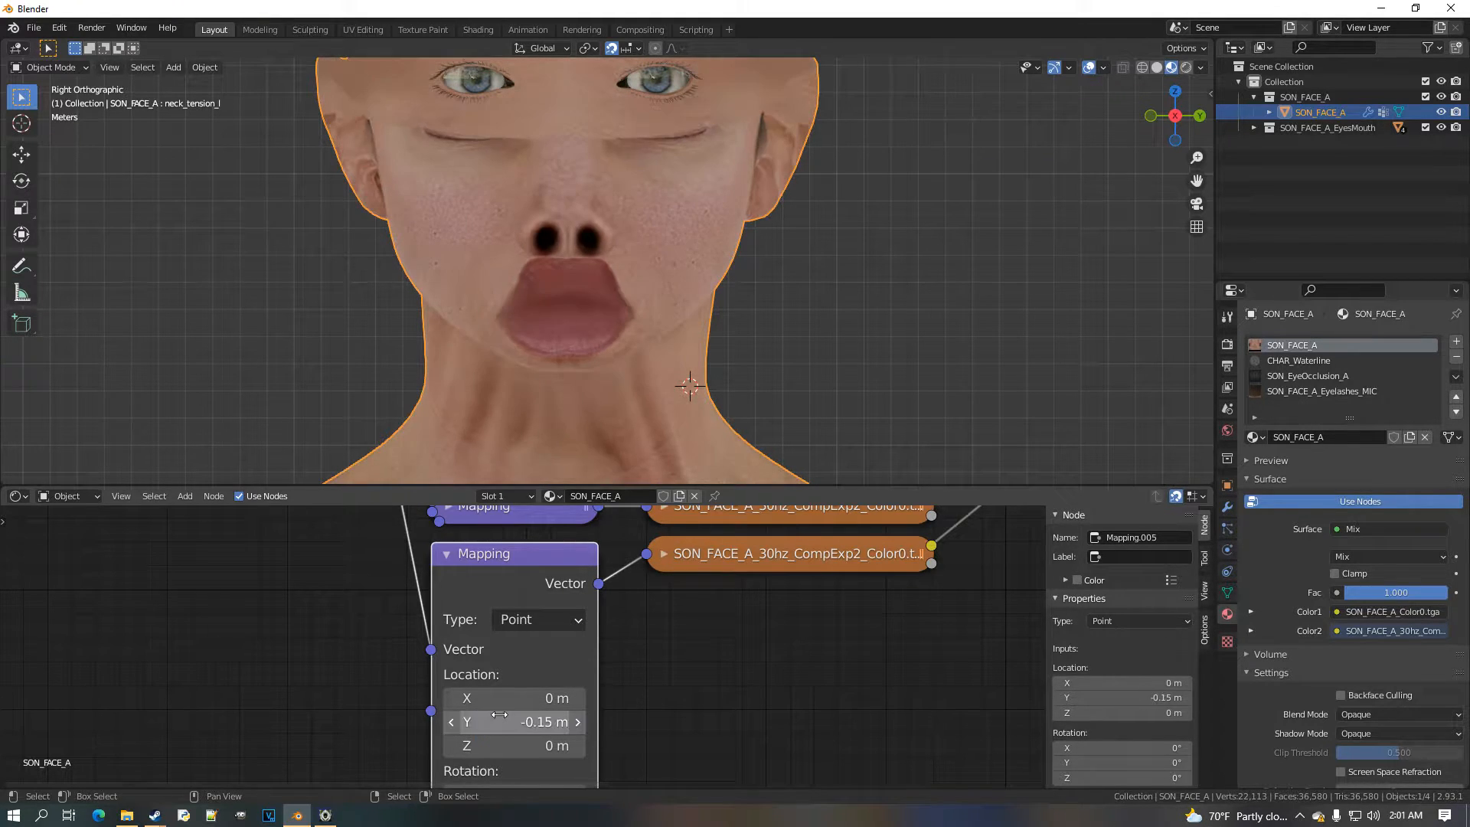
Try Y locations of -0.2 m and -0.185 m on the sixth Mapping node
{"action": "left_click", "coordinate": [498, 720]}
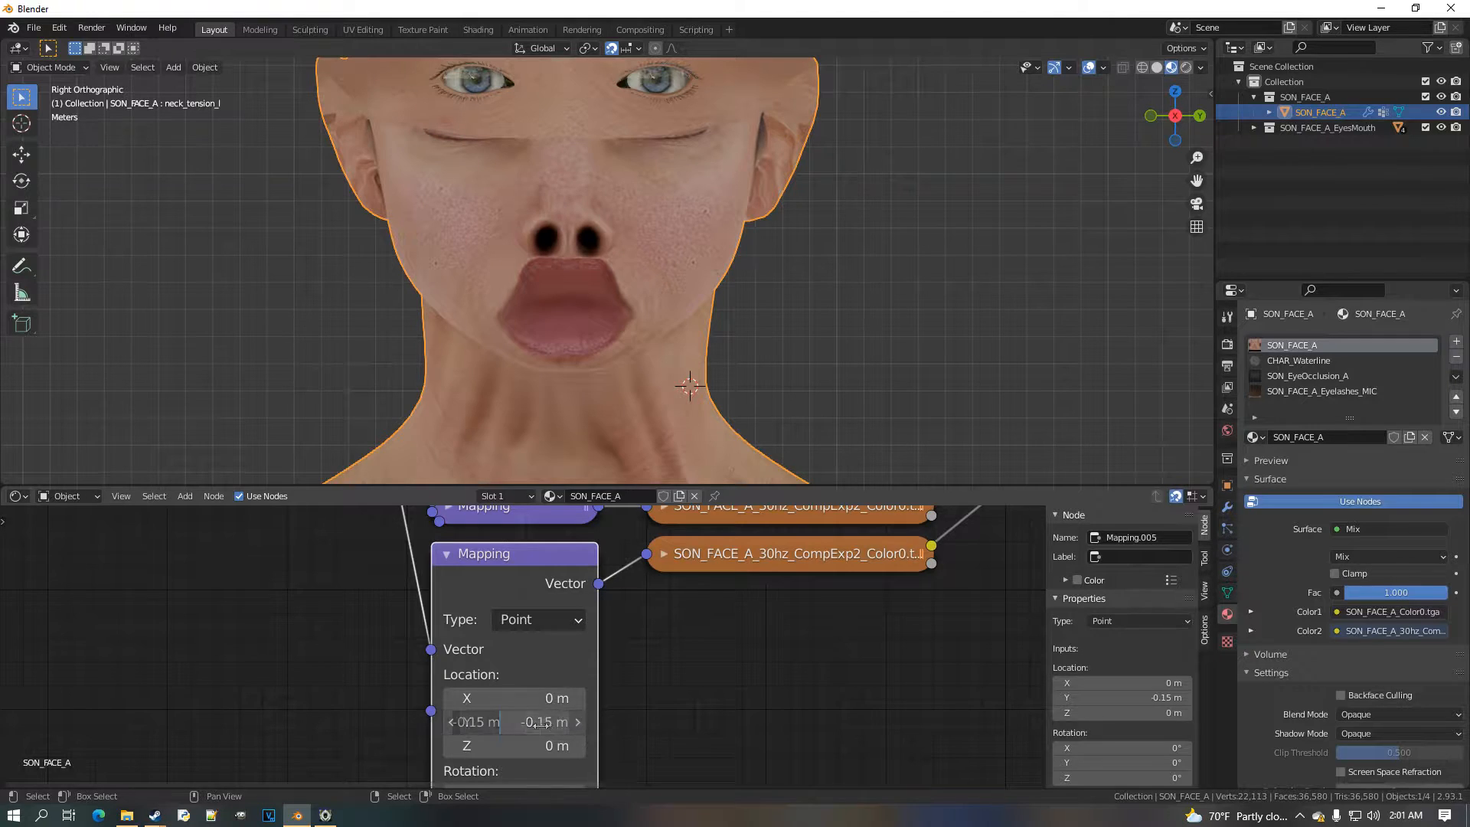
{"action": "left_click", "coordinate": [491, 724]}
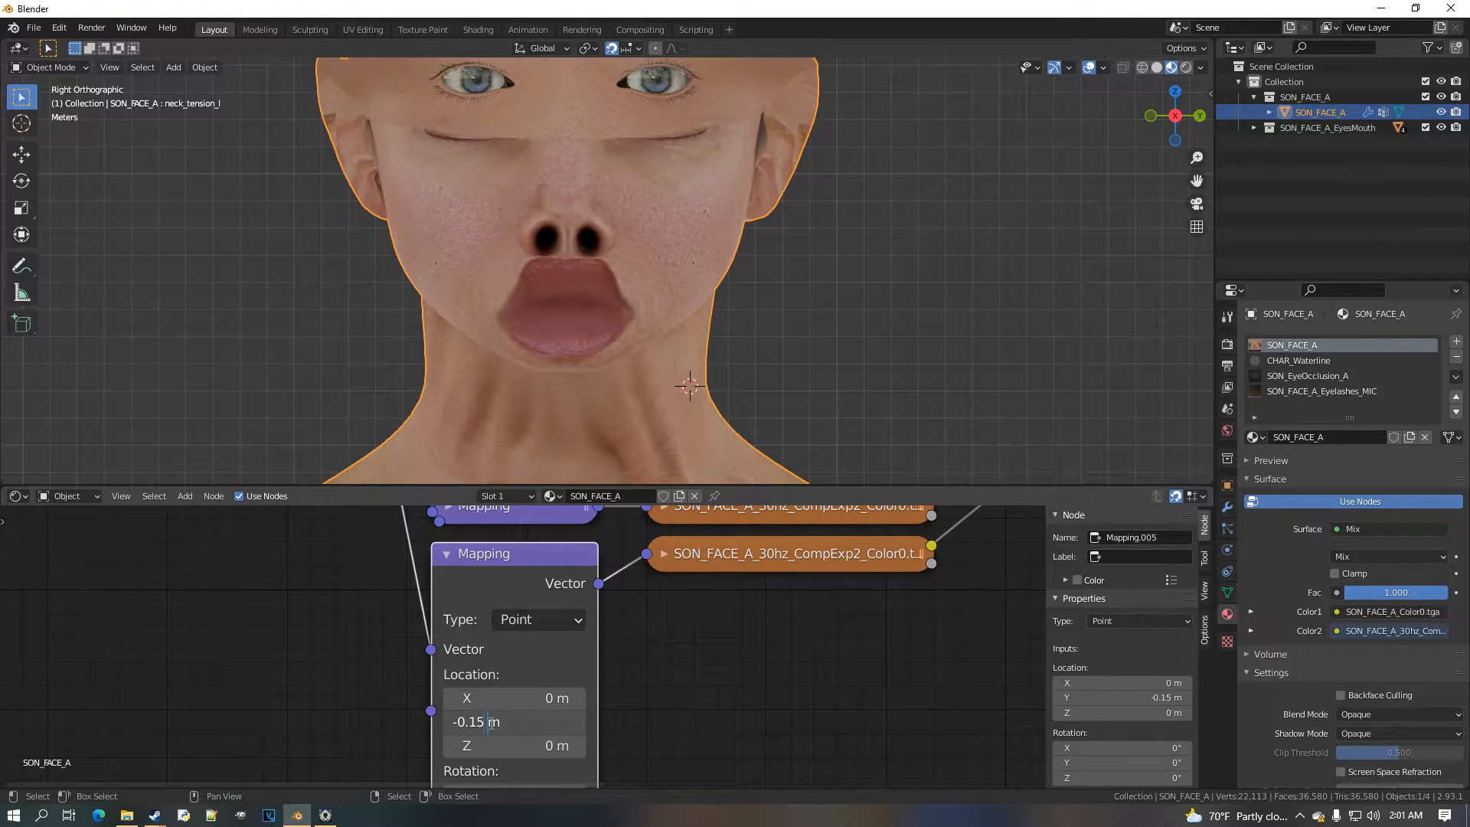
{"action": "key", "text": "Return"}
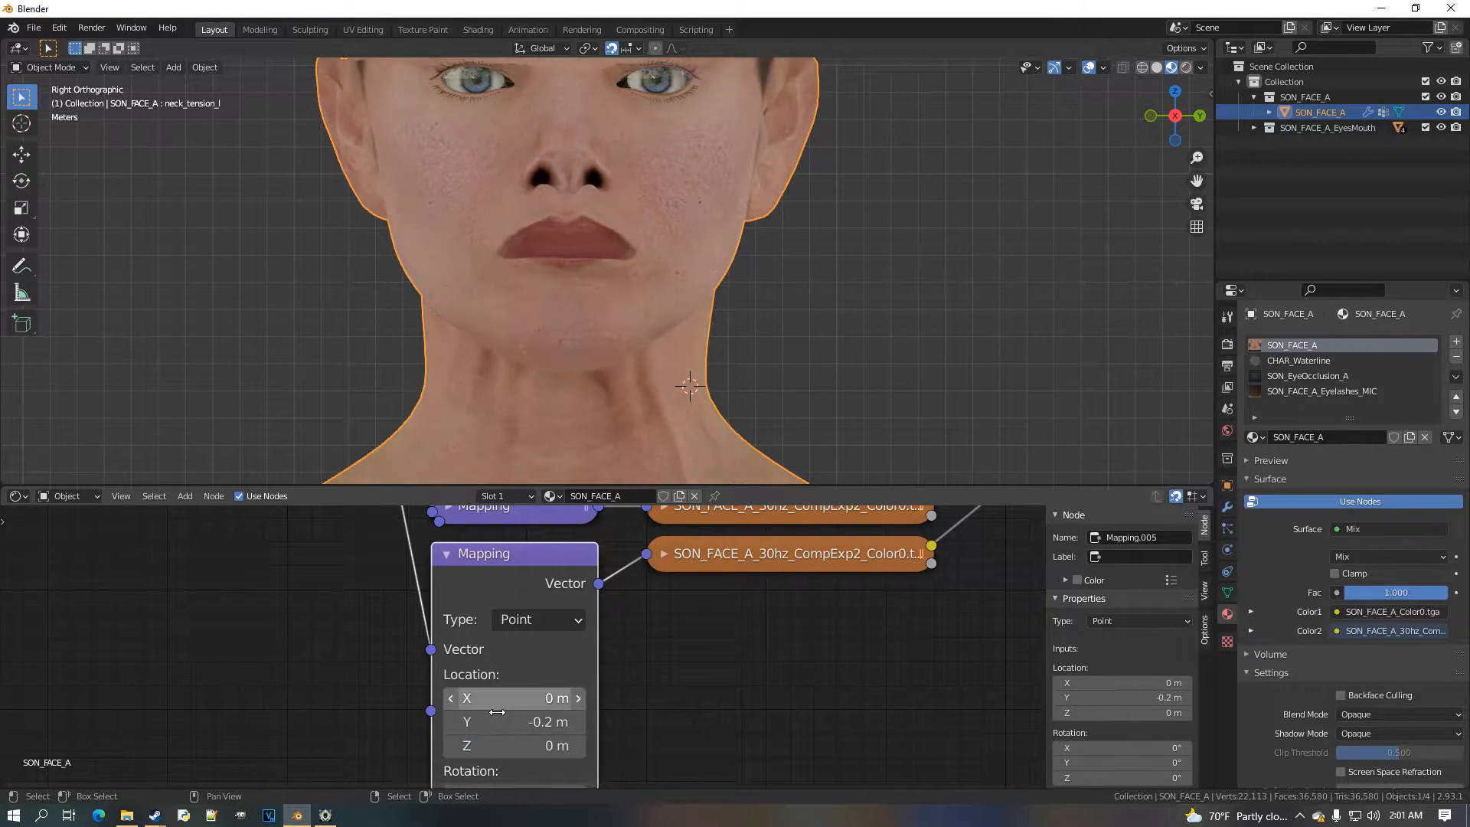
{"action": "left_click", "coordinate": [490, 724]}
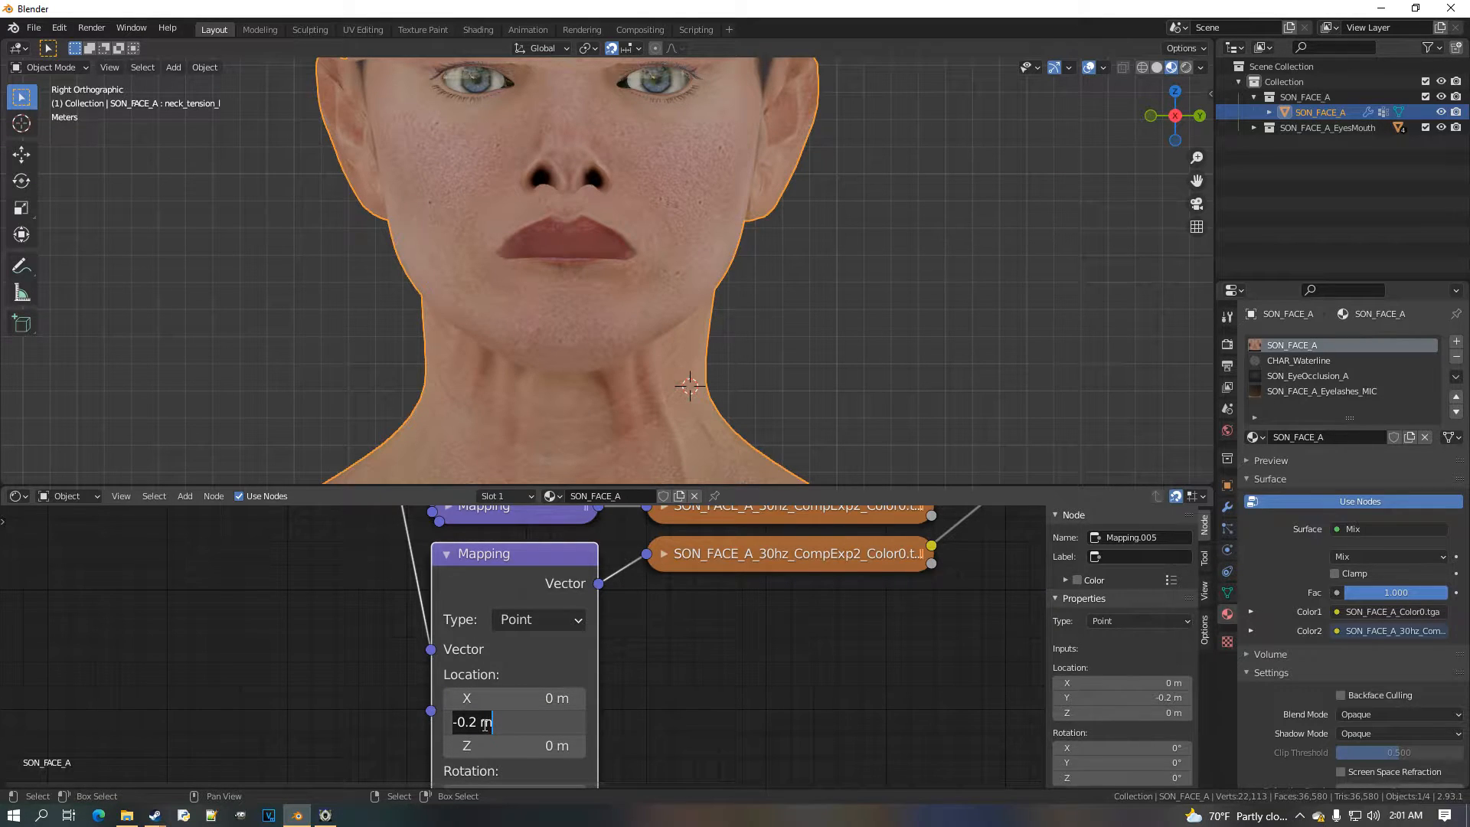
{"action": "left_click", "coordinate": [483, 724]}
{"action": "key", "text": "Return"}
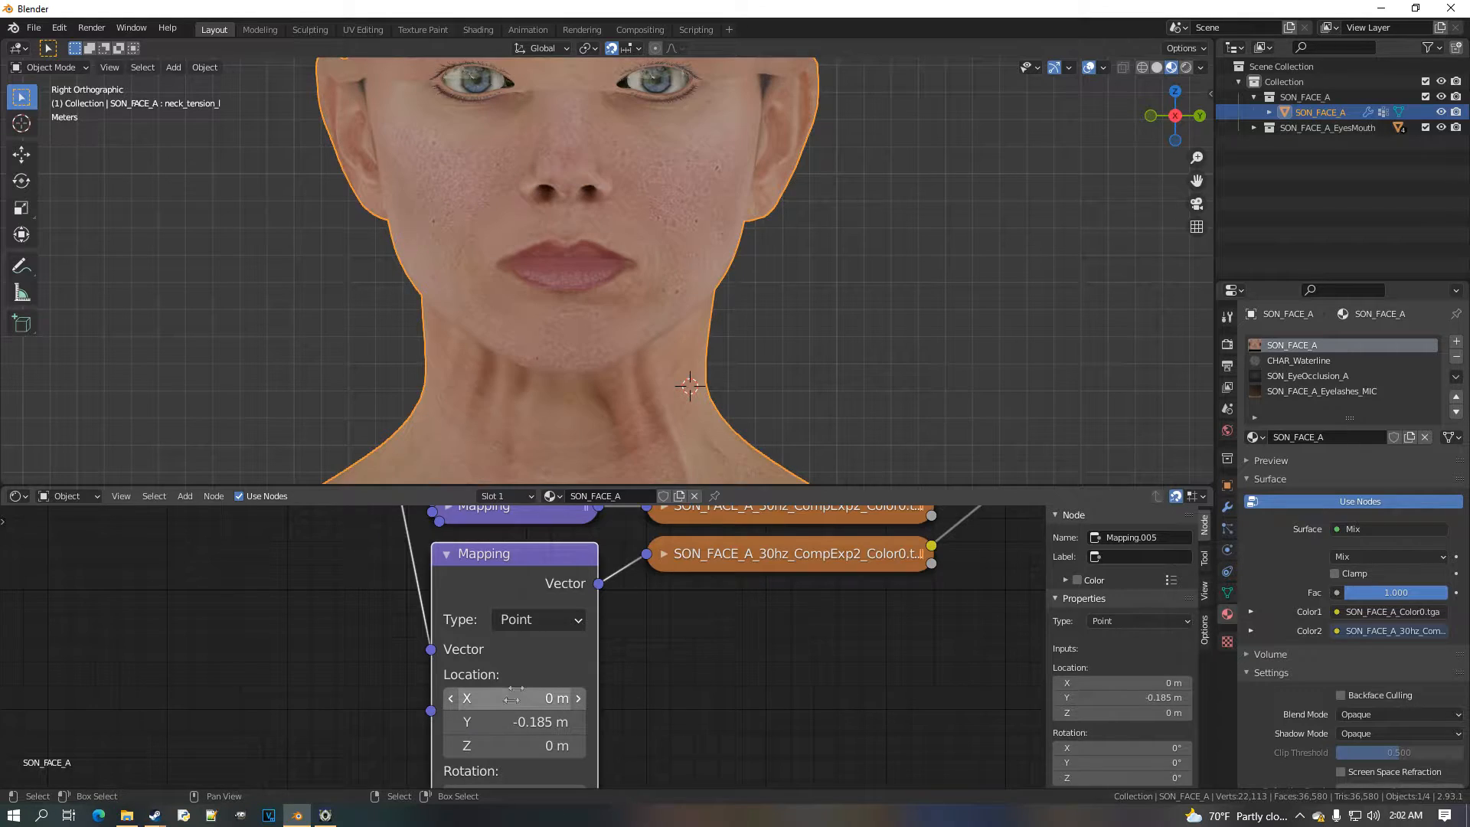
Compare the third CompExp2 face with the base texture up close and at an angle by varying the Mix factor
{"action": "scroll", "coordinate": [644, 334], "scroll_direction": "down", "scroll_amount": 4}
{"action": "middle_click_drag", "start_coordinate": [651, 332], "coordinate": [700, 329]}
{"action": "scroll", "coordinate": [700, 330], "scroll_direction": "up", "scroll_amount": 2}
{"action": "scroll", "coordinate": [812, 614], "scroll_direction": "down", "scroll_amount": 1}
{"action": "middle_click_drag", "start_coordinate": [833, 599], "coordinate": [530, 752]}
{"action": "scroll", "coordinate": [531, 752], "scroll_direction": "down", "scroll_amount": 1}
{"action": "middle_click_drag", "start_coordinate": [659, 334], "coordinate": [438, 369]}
{"action": "scroll", "coordinate": [564, 388], "scroll_direction": "up", "scroll_amount": 5}
{"action": "middle_click_drag", "start_coordinate": [438, 370], "coordinate": [858, 234], "text": "shift"}
{"action": "middle_click_drag", "start_coordinate": [856, 611], "coordinate": [596, 784]}
{"action": "scroll", "coordinate": [596, 784], "scroll_direction": "up", "scroll_amount": 2}
{"action": "mouse_move", "coordinate": [662, 701]}
{"action": "left_mouse_down"}
{"action": "mouse_move", "coordinate": [521, 701]}
{"action": "mouse_move", "coordinate": [671, 702]}
{"action": "left_mouse_up"}
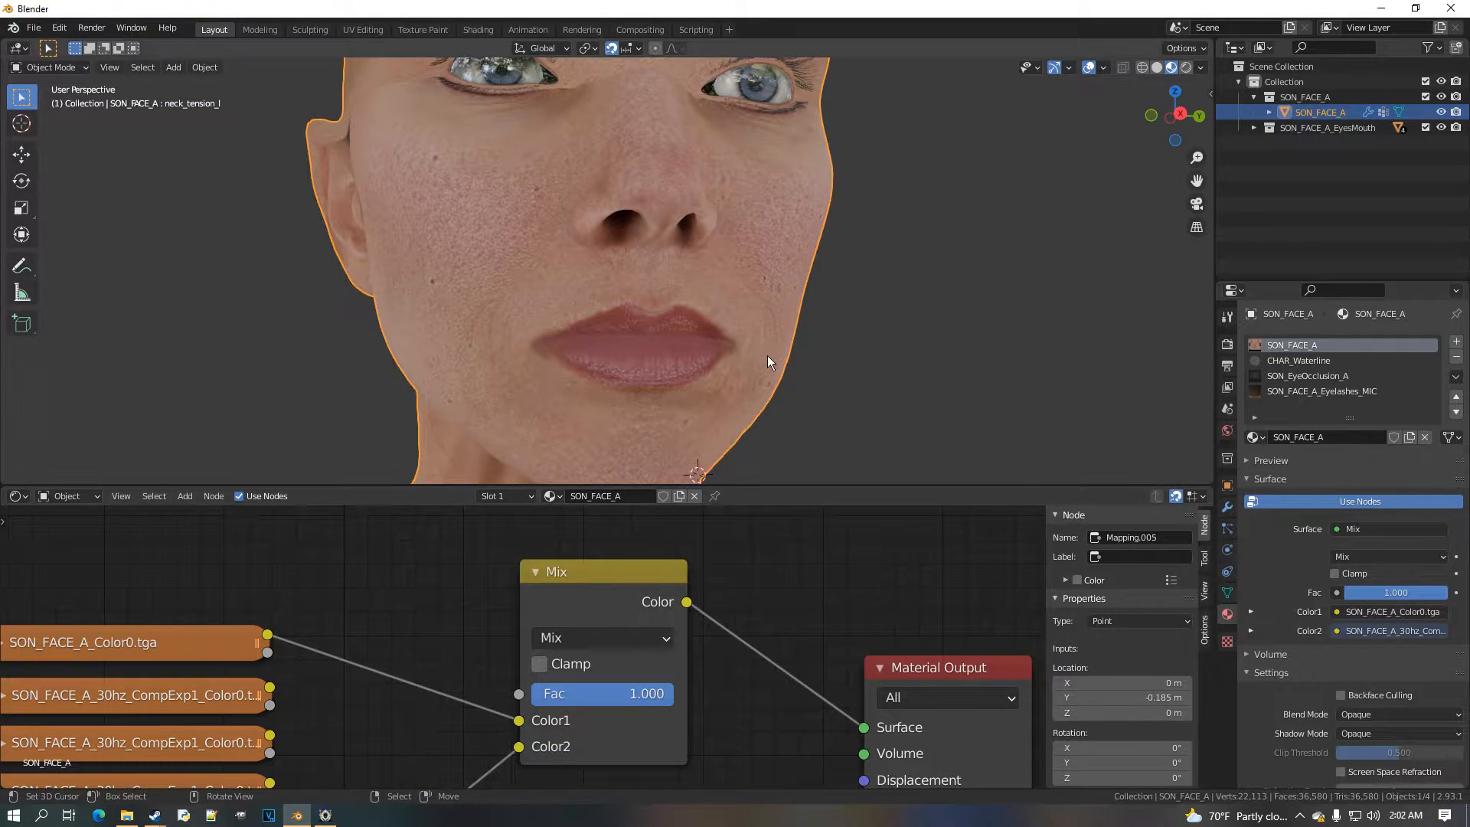
Return to the right orthographic view, enlarge the 3D viewport, and switch the Mix factor between 0 and 1 to check alignment
{"action": "key", "text": "KP_3"}
{"action": "left_click_drag", "start_coordinate": [782, 487], "coordinate": [789, 620]}
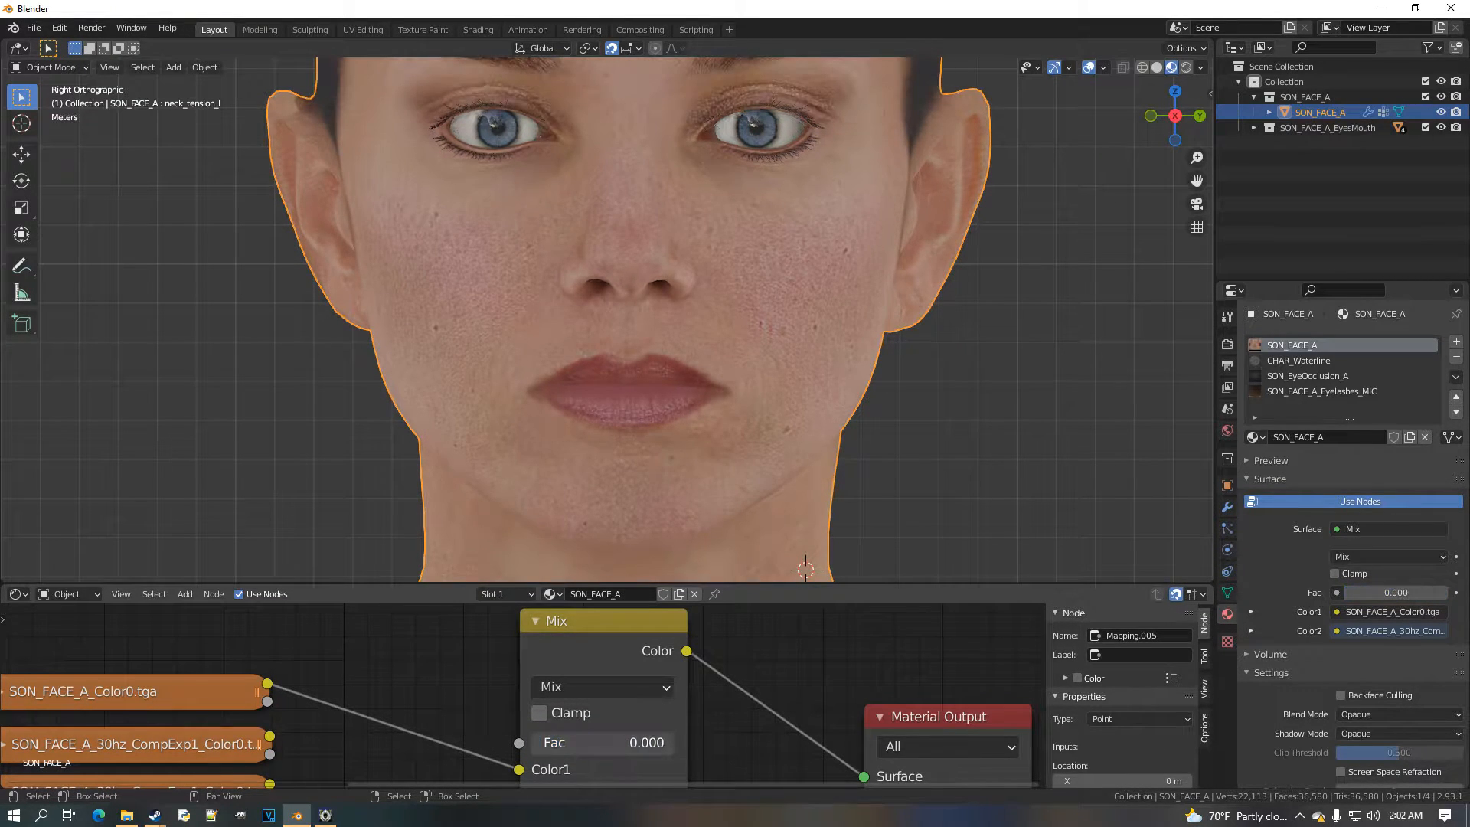
{"action": "mouse_move", "coordinate": [619, 741]}
{"action": "left_mouse_down"}
{"action": "mouse_move", "coordinate": [476, 740]}
{"action": "mouse_move", "coordinate": [619, 741]}
{"action": "left_mouse_up"}
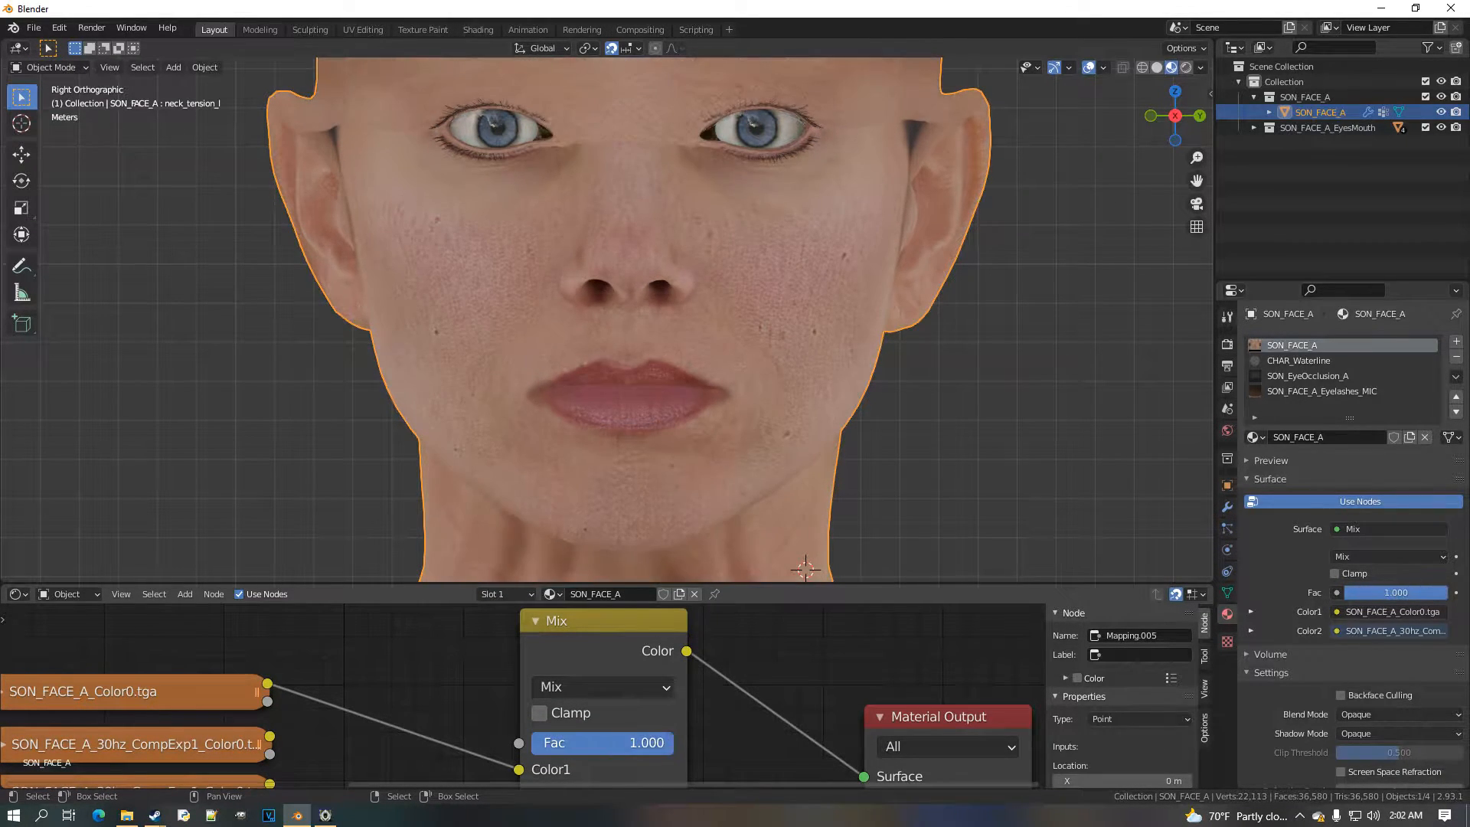
Try a Y location of -0.19 m on the sixth Mapping node
{"action": "scroll", "coordinate": [470, 748], "scroll_direction": "down", "scroll_amount": 3}
{"action": "middle_click_drag", "start_coordinate": [469, 749], "coordinate": [650, 728]}
{"action": "scroll", "coordinate": [467, 673], "scroll_direction": "up", "scroll_amount": 8}
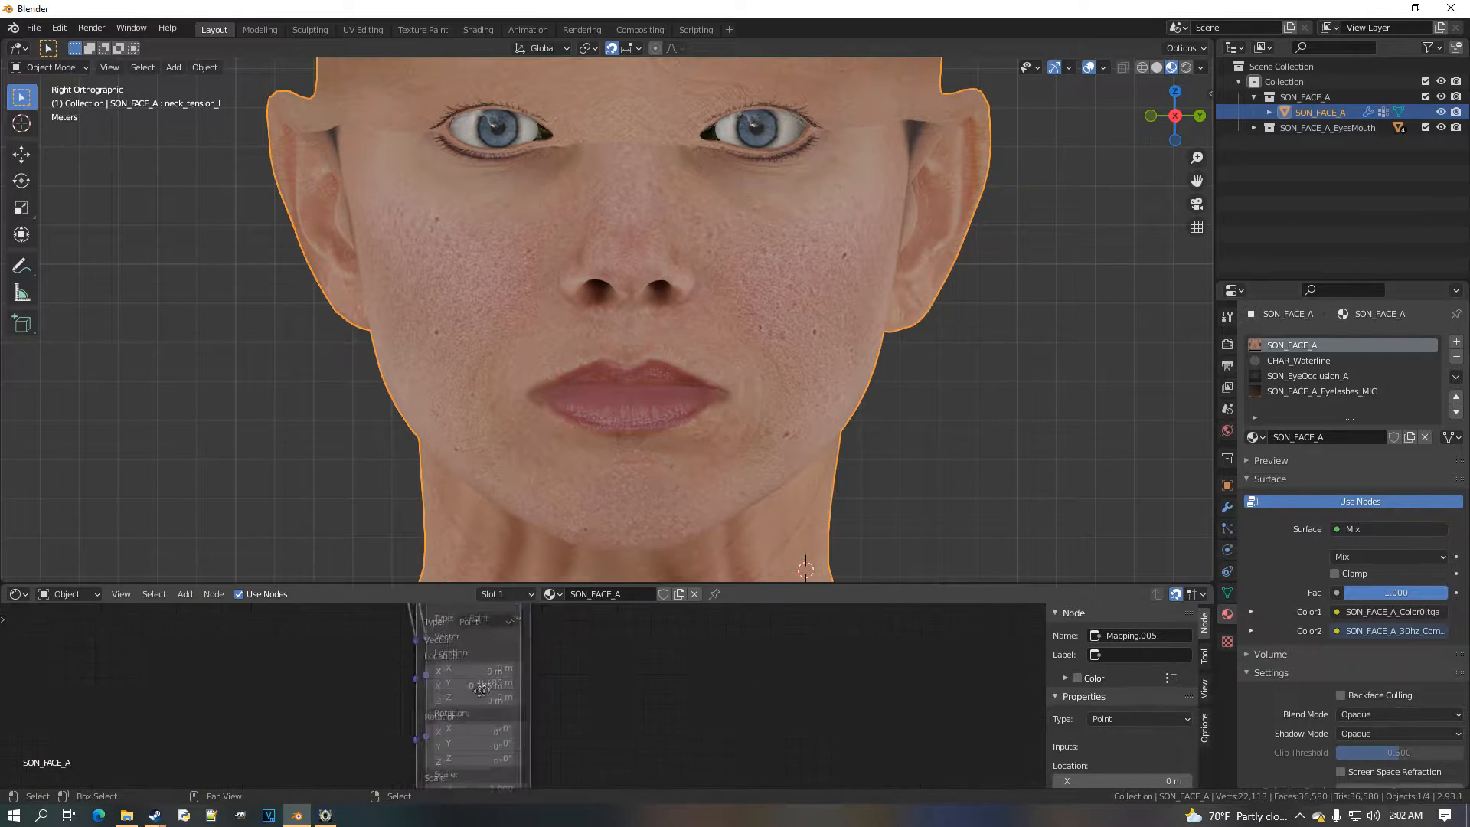
{"action": "left_click", "coordinate": [462, 661]}
{"action": "left_click", "coordinate": [444, 662]}
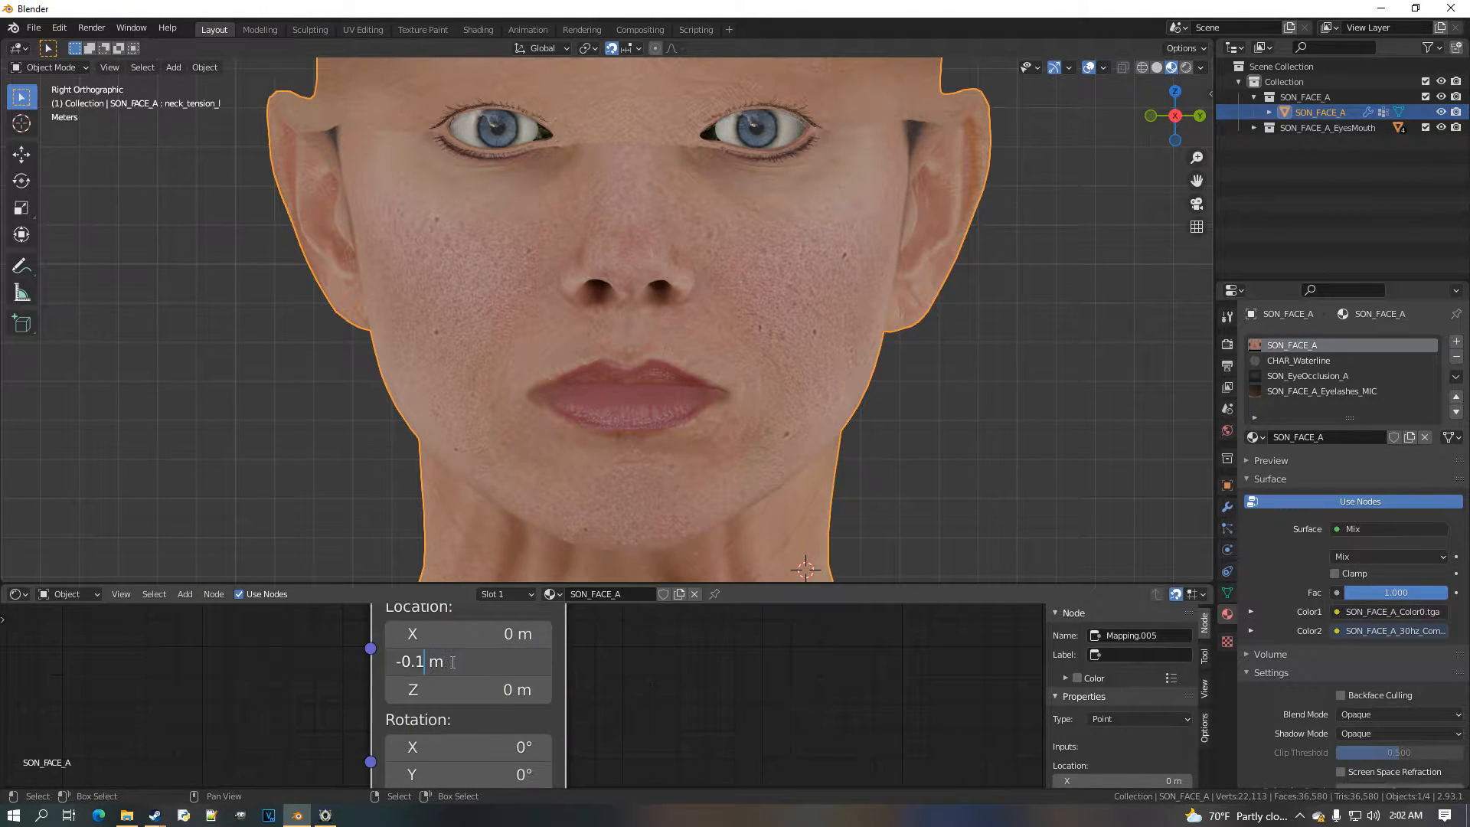
{"action": "key", "text": "Return"}
{"action": "scroll", "coordinate": [458, 680], "scroll_direction": "down", "scroll_amount": 2}
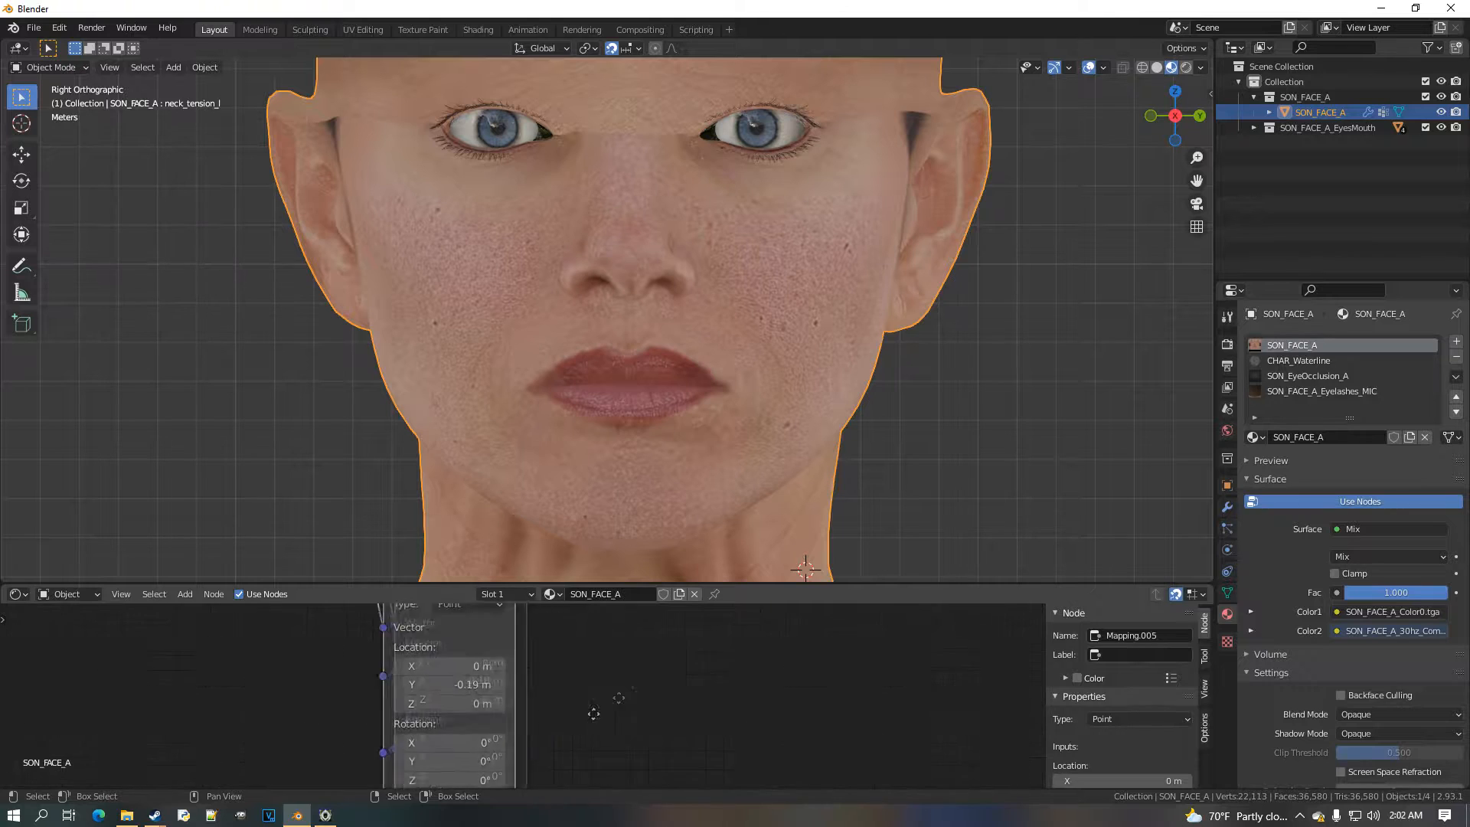
Lower the Mix factor to 0 for comparison and try a Y location of -0.186 m on the sixth Mapping node
{"action": "middle_click_drag", "start_coordinate": [624, 696], "coordinate": [302, 674]}
{"action": "left_click_drag", "start_coordinate": [724, 691], "coordinate": [616, 691]}
{"action": "scroll", "coordinate": [360, 700], "scroll_direction": "down", "scroll_amount": 3}
{"action": "middle_click_drag", "start_coordinate": [360, 700], "coordinate": [848, 782]}
{"action": "scroll", "coordinate": [779, 753], "scroll_direction": "up", "scroll_amount": 2}
{"action": "middle_click_drag", "start_coordinate": [681, 698], "coordinate": [484, 716]}
{"action": "scroll", "coordinate": [485, 716], "scroll_direction": "up", "scroll_amount": 2}
{"action": "scroll", "coordinate": [486, 719], "scroll_direction": "up", "scroll_amount": 3}
{"action": "left_click", "coordinate": [498, 674]}
{"action": "left_click", "coordinate": [480, 666]}
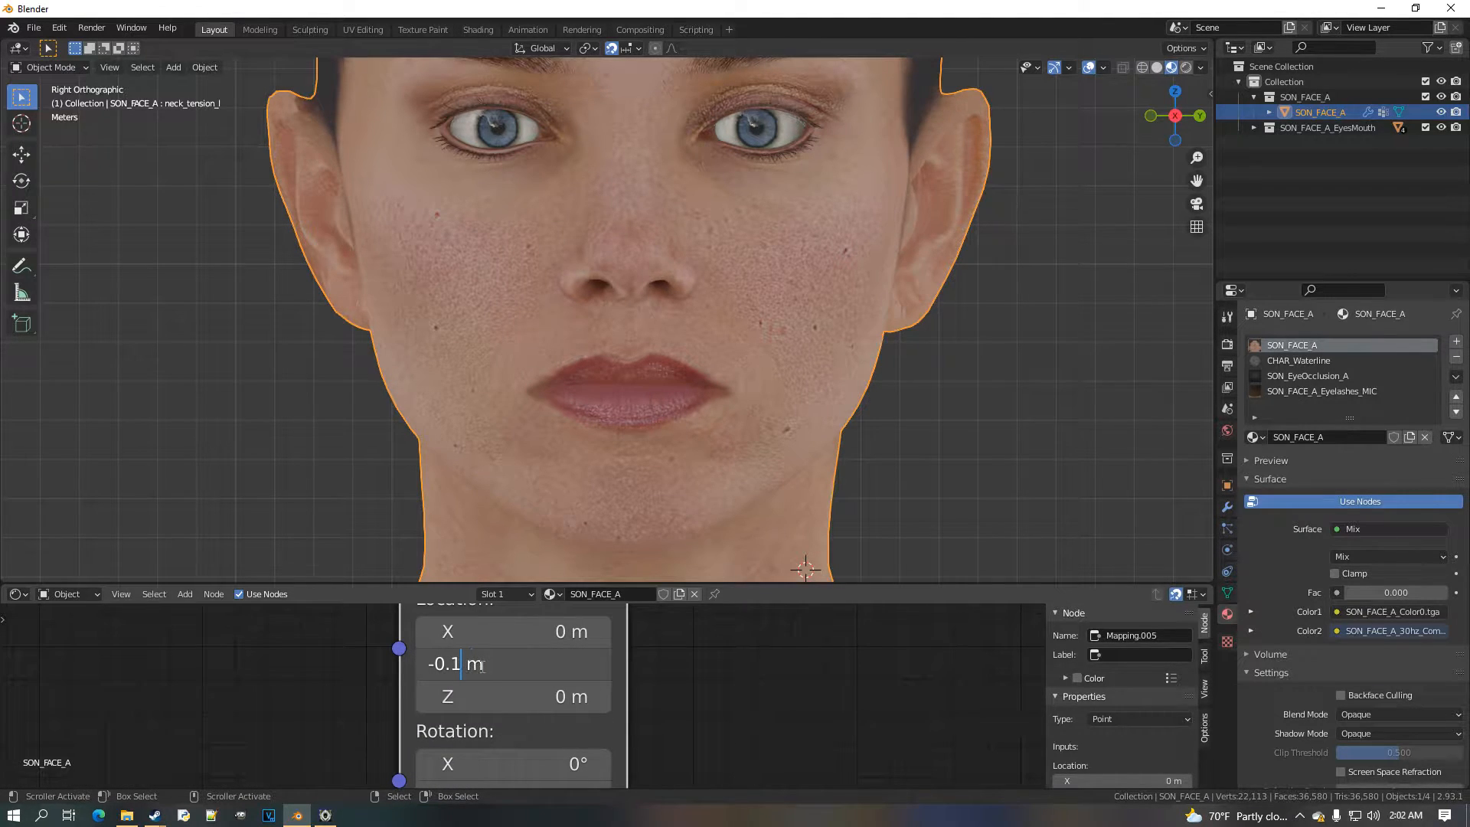
{"action": "type", "text": "6"}
{"action": "key", "text": "Return"}
Switch the Mix factor between 0 and 1 to compare the third CompExp2 face with the base texture
{"action": "scroll", "coordinate": [659, 679], "scroll_direction": "down", "scroll_amount": 3}
{"action": "middle_click_drag", "start_coordinate": [659, 679], "coordinate": [296, 671]}
{"action": "scroll", "coordinate": [725, 625], "scroll_direction": "down", "scroll_amount": 4}
{"action": "middle_click_drag", "start_coordinate": [744, 695], "coordinate": [521, 787]}
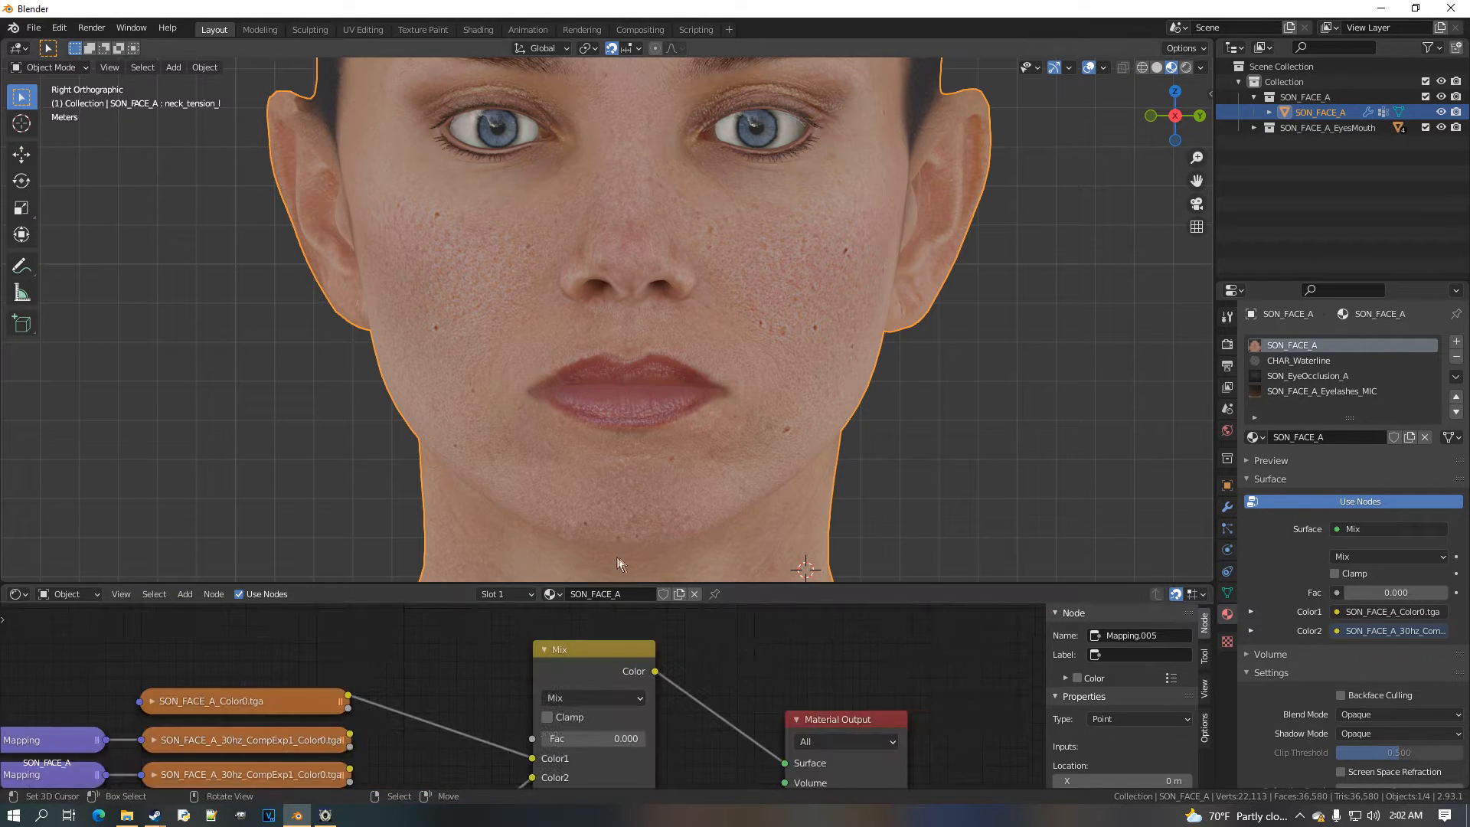
{"action": "mouse_move", "coordinate": [604, 739]}
{"action": "left_mouse_down"}
{"action": "mouse_move", "coordinate": [706, 740]}
{"action": "mouse_move", "coordinate": [604, 740]}
{"action": "left_mouse_up"}
{"action": "scroll", "coordinate": [460, 751], "scroll_direction": "down", "scroll_amount": 4}
{"action": "middle_click_drag", "start_coordinate": [455, 748], "coordinate": [420, 771]}
{"action": "left_click_drag", "start_coordinate": [519, 752], "coordinate": [589, 764]}
Try a Y location of -0.188 m on the sixth Mapping node
{"action": "middle_click_drag", "start_coordinate": [461, 719], "coordinate": [618, 671]}
{"action": "scroll", "coordinate": [619, 671], "scroll_direction": "up", "scroll_amount": 9}
{"action": "scroll", "coordinate": [260, 724], "scroll_direction": "up", "scroll_amount": 3}
{"action": "left_click", "coordinate": [379, 707]}
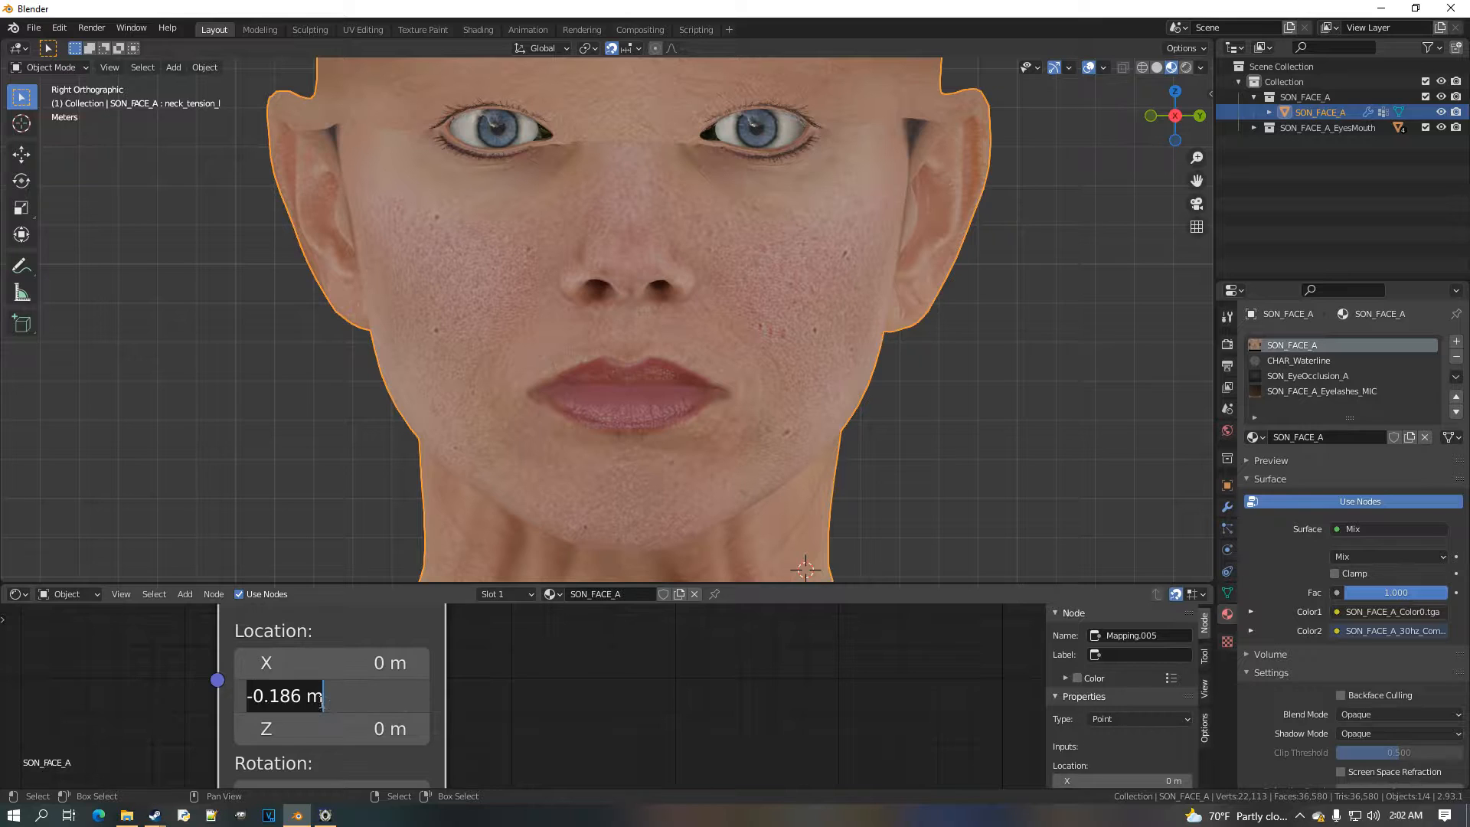
{"action": "left_click", "coordinate": [309, 698]}
{"action": "key", "text": "BackSpace"}
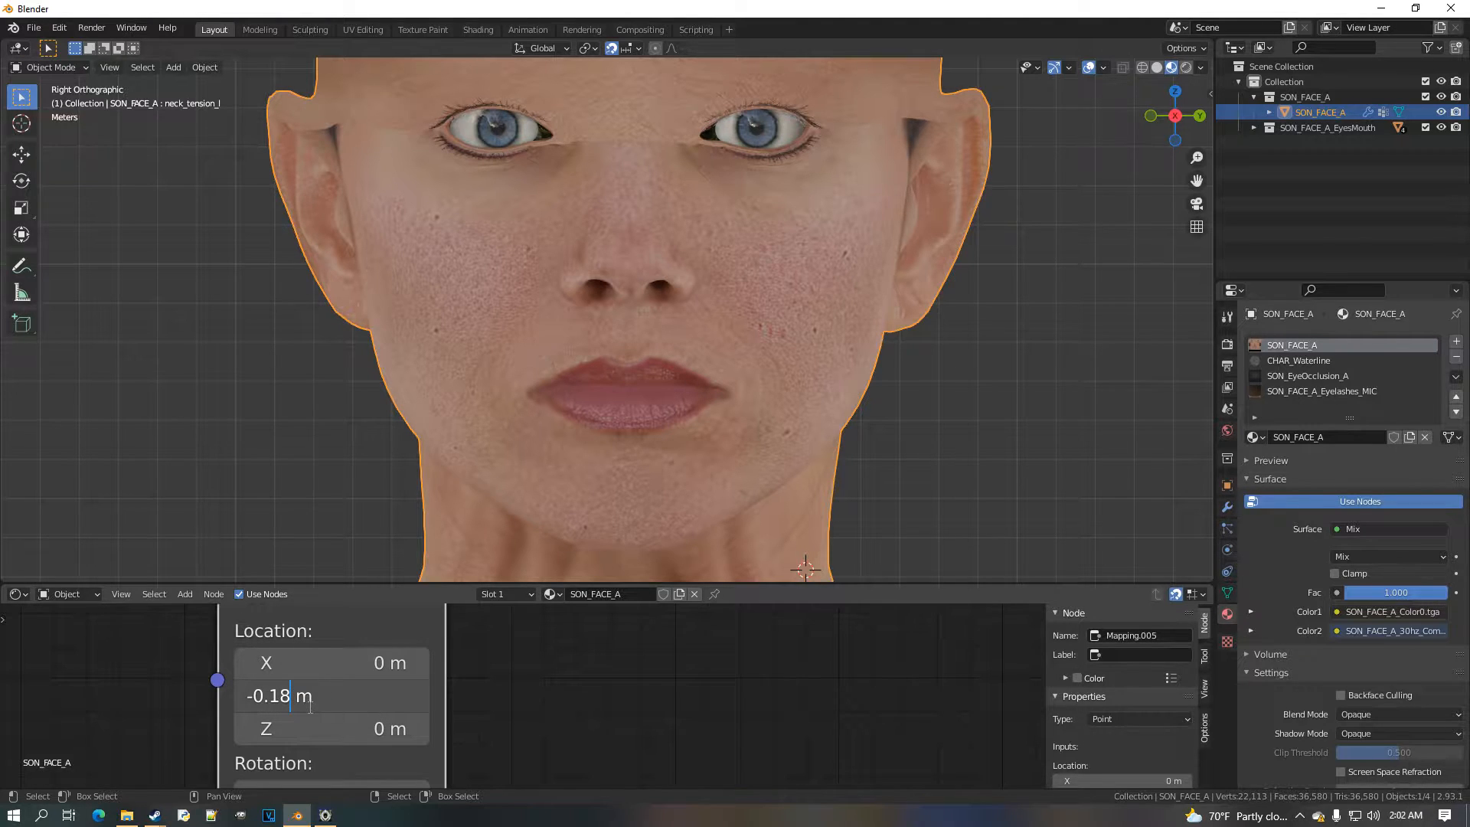
{"action": "type", "text": "8"}
{"action": "key", "text": "Return"}
Lower the Mix factor to 0 for comparison and refine the last decimal of the sixth Mapping node's Y location
{"action": "scroll", "coordinate": [585, 683], "scroll_direction": "down", "scroll_amount": 2}
{"action": "middle_click_drag", "start_coordinate": [584, 682], "coordinate": [108, 734]}
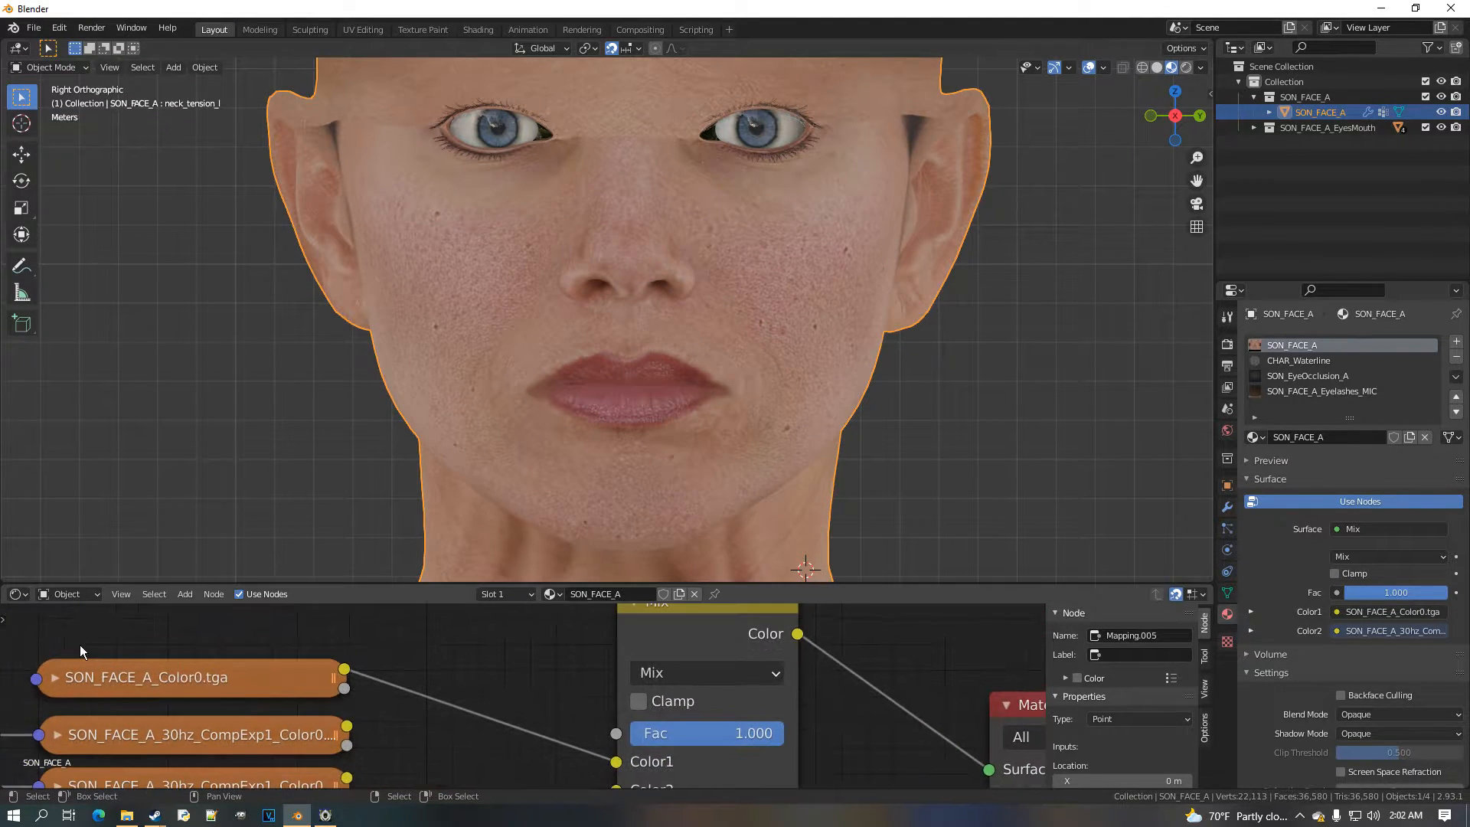
{"action": "left_click_drag", "start_coordinate": [707, 733], "coordinate": [550, 731]}
{"action": "scroll", "coordinate": [550, 730], "scroll_direction": "down", "scroll_amount": 3}
{"action": "middle_click_drag", "start_coordinate": [550, 731], "coordinate": [67, 771]}
{"action": "scroll", "coordinate": [634, 693], "scroll_direction": "up", "scroll_amount": 5}
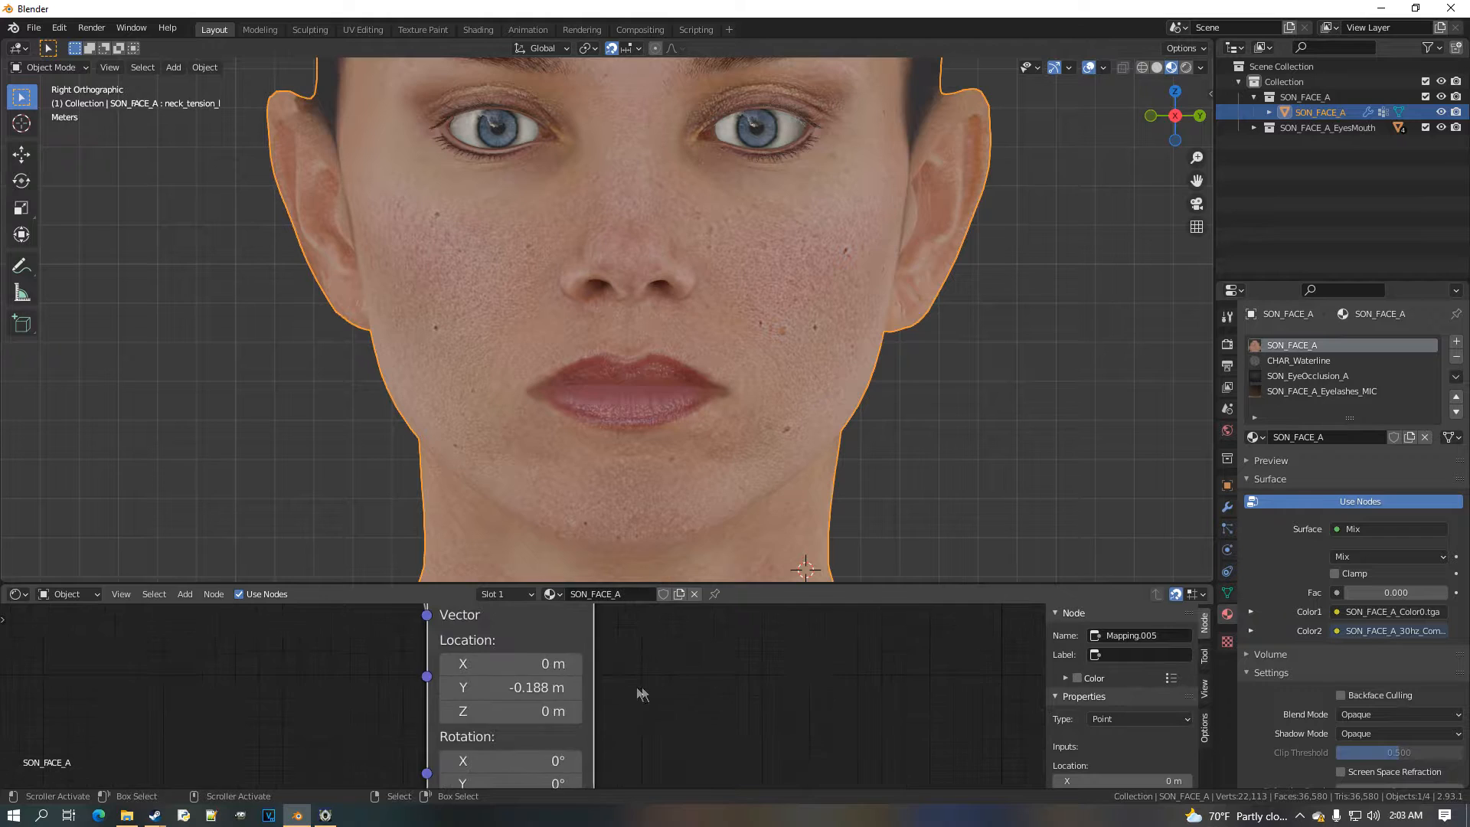
{"action": "left_click", "coordinate": [532, 685]}
{"action": "left_click", "coordinate": [485, 683]}
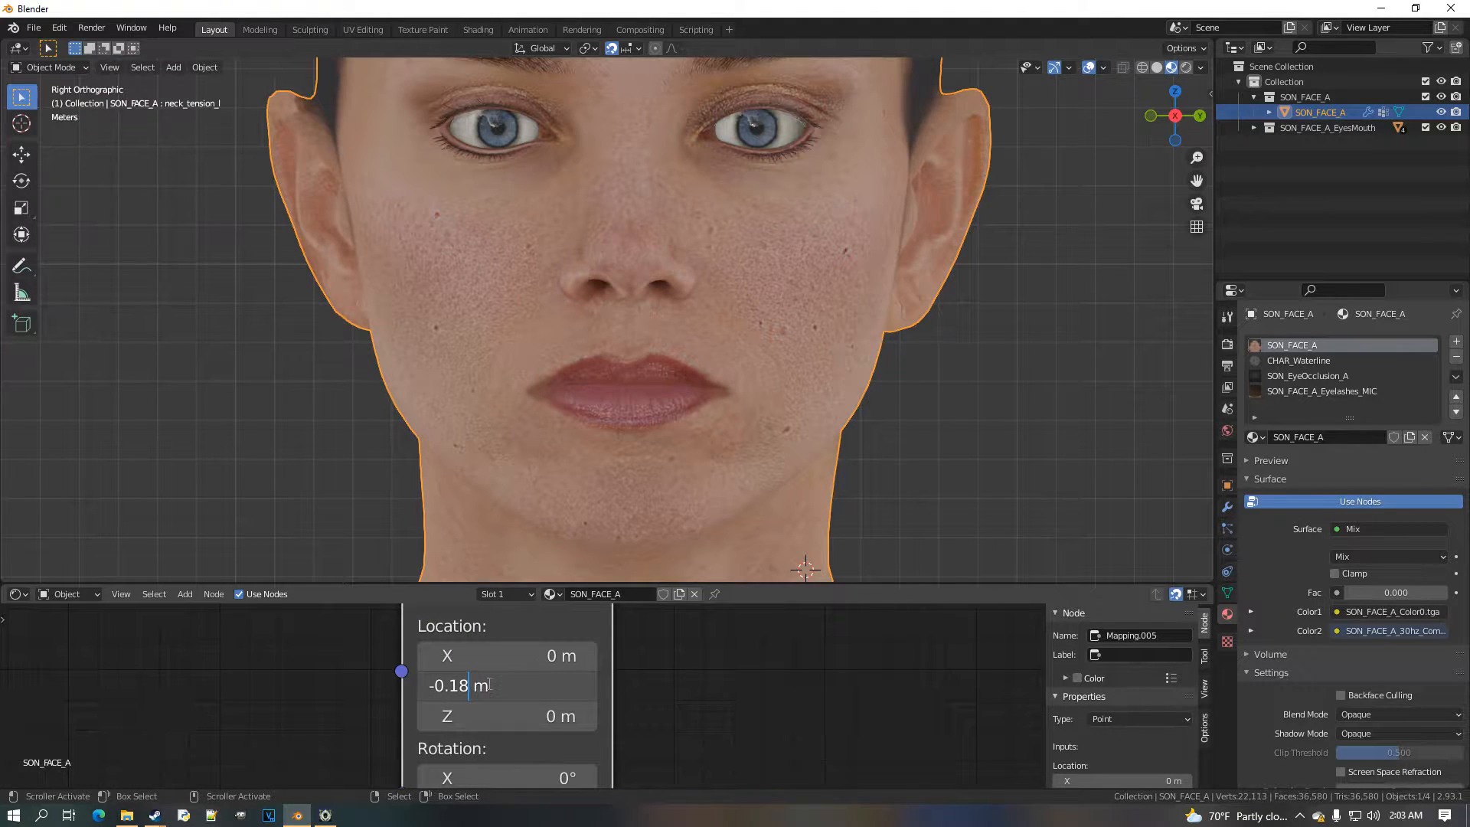
{"action": "key", "text": "Return"}
Vary the Mix factor to check how the adjusted third CompExp2 face lines up with the base texture
{"action": "scroll", "coordinate": [605, 698], "scroll_direction": "down", "scroll_amount": 2}
{"action": "middle_click_drag", "start_coordinate": [764, 695], "coordinate": [723, 742]}
{"action": "middle_click_drag", "start_coordinate": [935, 721], "coordinate": [571, 676]}
{"action": "mouse_move", "coordinate": [608, 719]}
{"action": "left_mouse_down"}
{"action": "mouse_move", "coordinate": [758, 718]}
{"action": "mouse_move", "coordinate": [608, 718]}
{"action": "left_mouse_up"}
{"action": "scroll", "coordinate": [608, 718], "scroll_direction": "down", "scroll_amount": 4}
{"action": "middle_click_drag", "start_coordinate": [608, 719], "coordinate": [456, 804]}
Fine-tune the sixth Mapping node's Y location once more
{"action": "scroll", "coordinate": [529, 700], "scroll_direction": "up", "scroll_amount": 4}
{"action": "left_click", "coordinate": [504, 686]}
{"action": "left_click", "coordinate": [488, 688]}
{"action": "left_click", "coordinate": [590, 674]}
Compare the whole head with the base texture by varying the Mix factor, ending at 1
{"action": "scroll", "coordinate": [590, 674], "scroll_direction": "down", "scroll_amount": 1}
{"action": "middle_click_drag", "start_coordinate": [686, 677], "coordinate": [544, 638]}
{"action": "left_click_drag", "start_coordinate": [634, 683], "coordinate": [747, 679]}
{"action": "scroll", "coordinate": [742, 428], "scroll_direction": "up", "scroll_amount": 5}
{"action": "scroll", "coordinate": [668, 346], "scroll_direction": "down", "scroll_amount": 5}
{"action": "scroll", "coordinate": [669, 352], "scroll_direction": "down", "scroll_amount": 4}
{"action": "left_click_drag", "start_coordinate": [709, 681], "coordinate": [748, 679]}
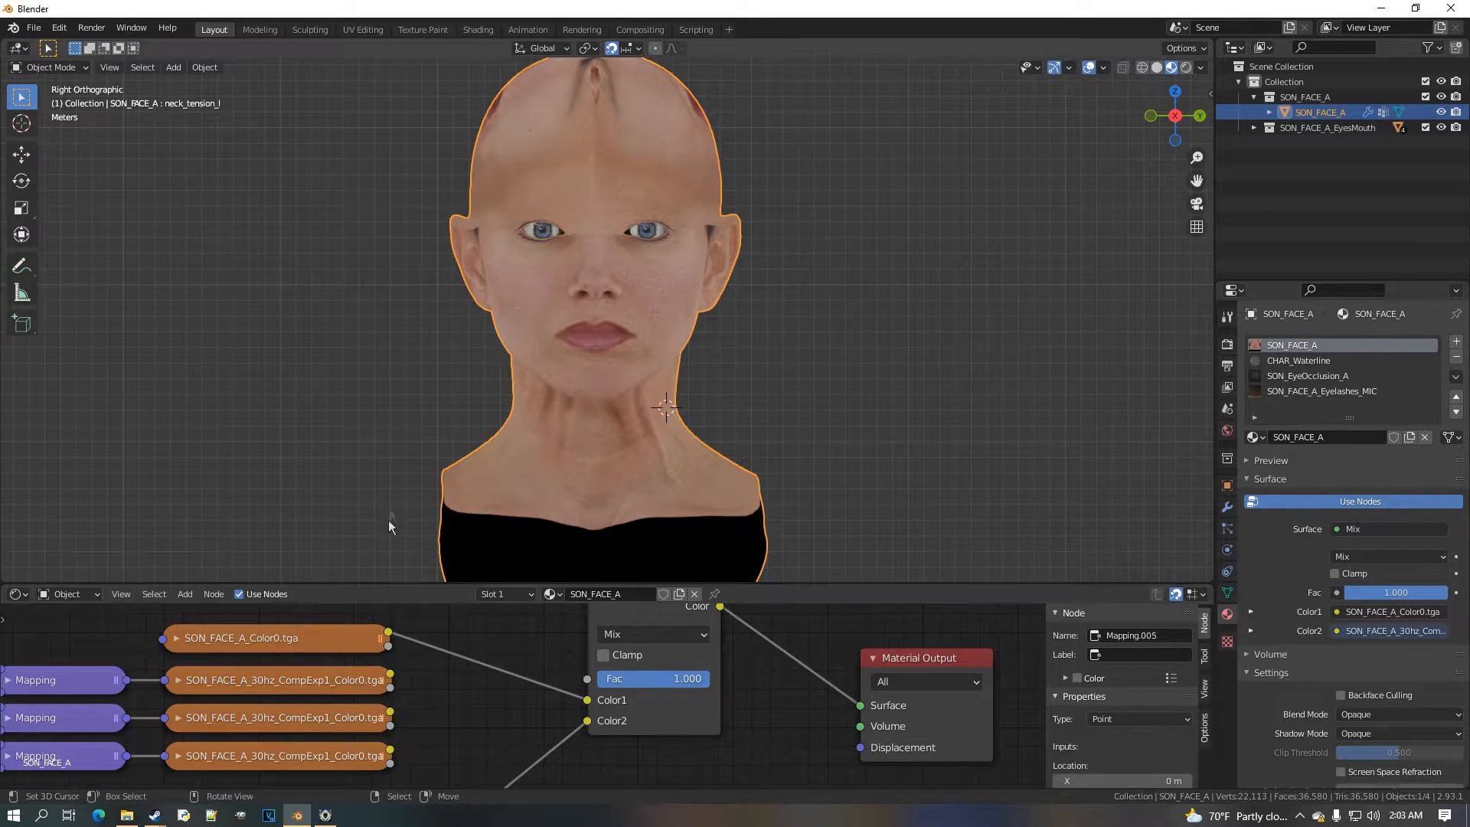
Collapse the sixth Mapping node and move the three CompExp2 node pairs up directly beneath the CompExp1 rows
{"action": "scroll", "coordinate": [358, 719], "scroll_direction": "down", "scroll_amount": 9}
{"action": "middle_click_drag", "start_coordinate": [354, 725], "coordinate": [570, 674]}
{"action": "scroll", "coordinate": [541, 704], "scroll_direction": "up", "scroll_amount": 5}
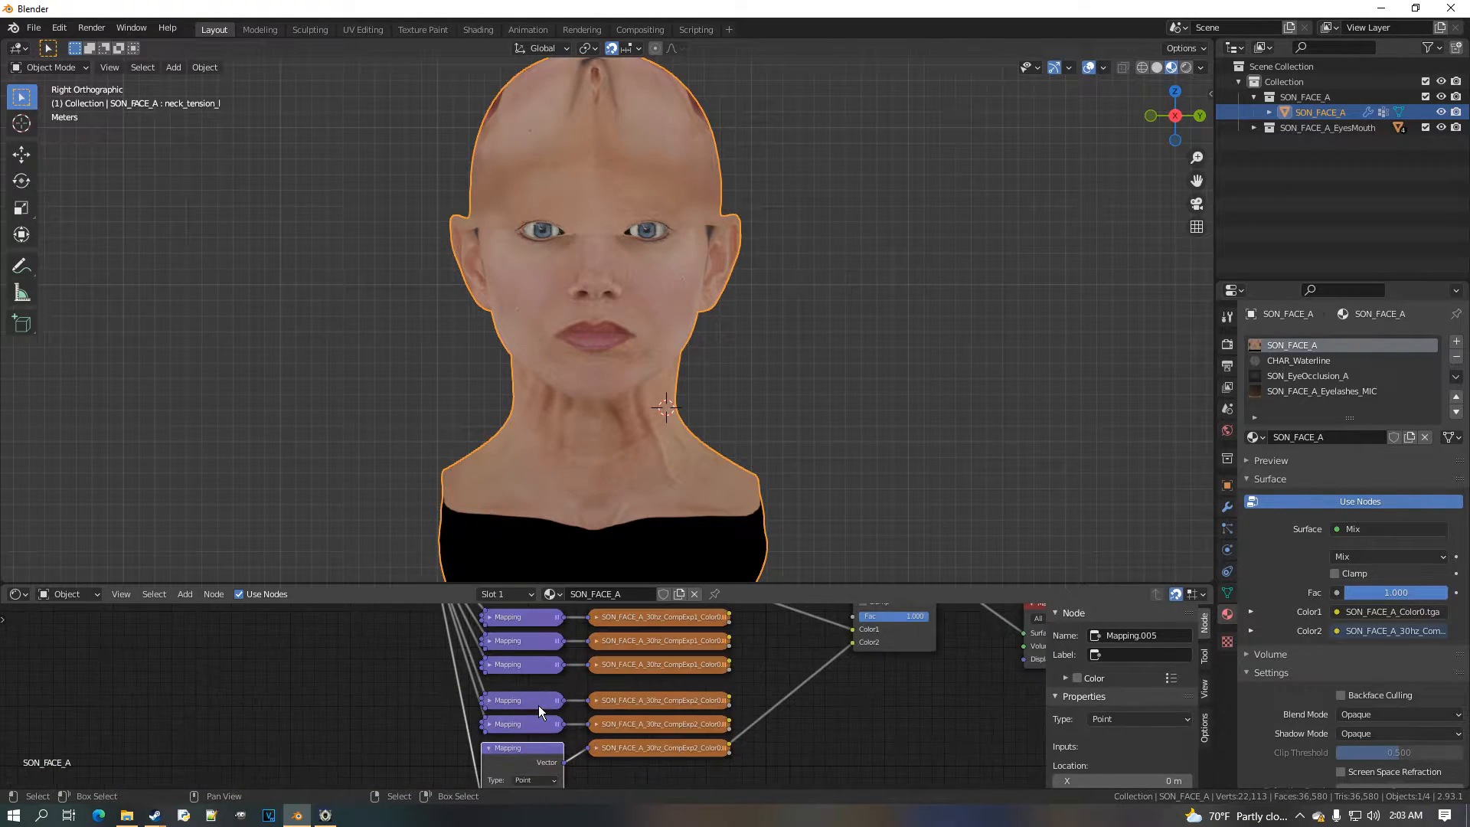
{"action": "left_click", "coordinate": [490, 749]}
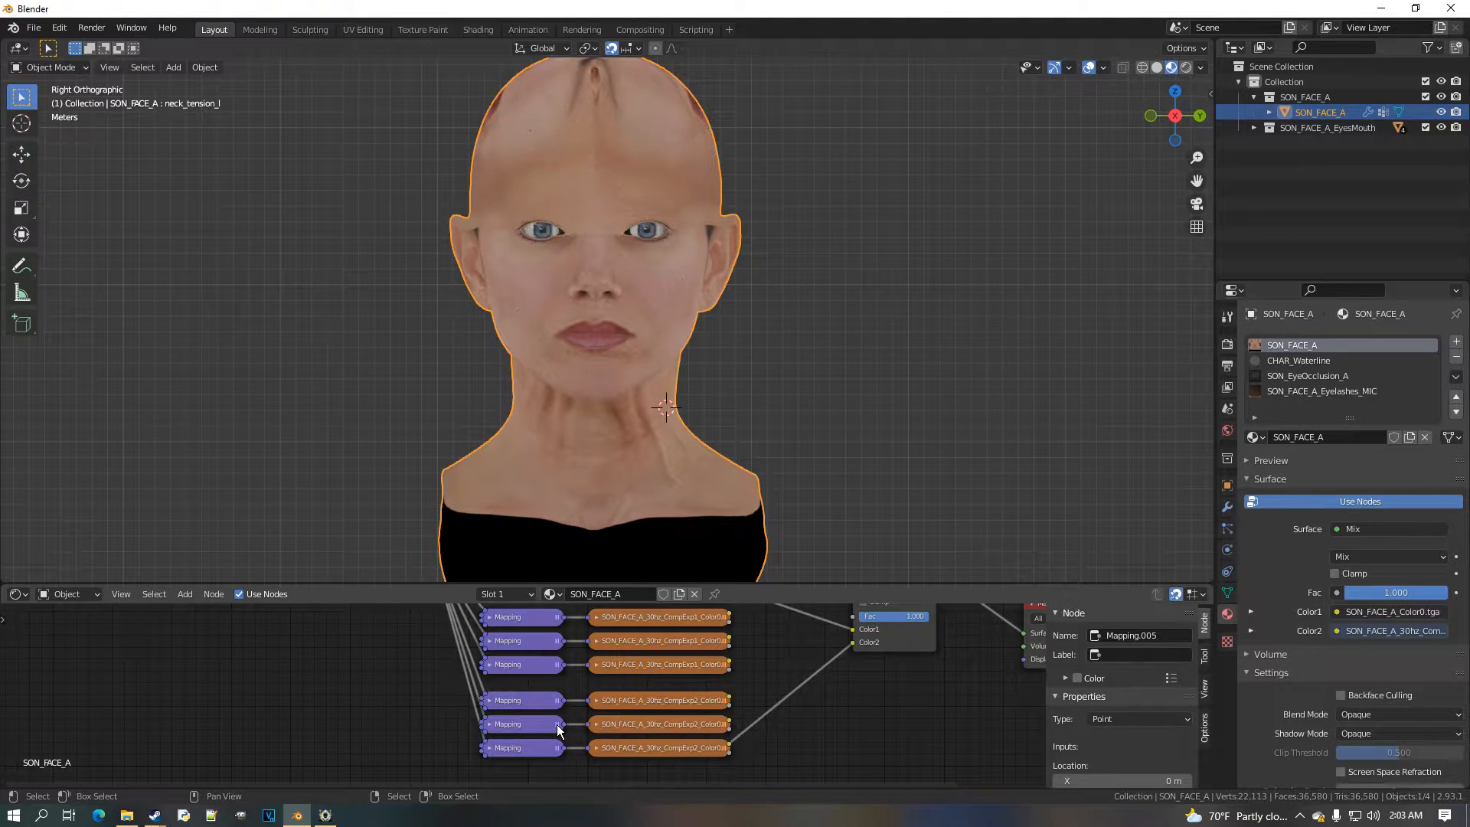
{"action": "left_click_drag", "start_coordinate": [454, 689], "coordinate": [743, 764]}
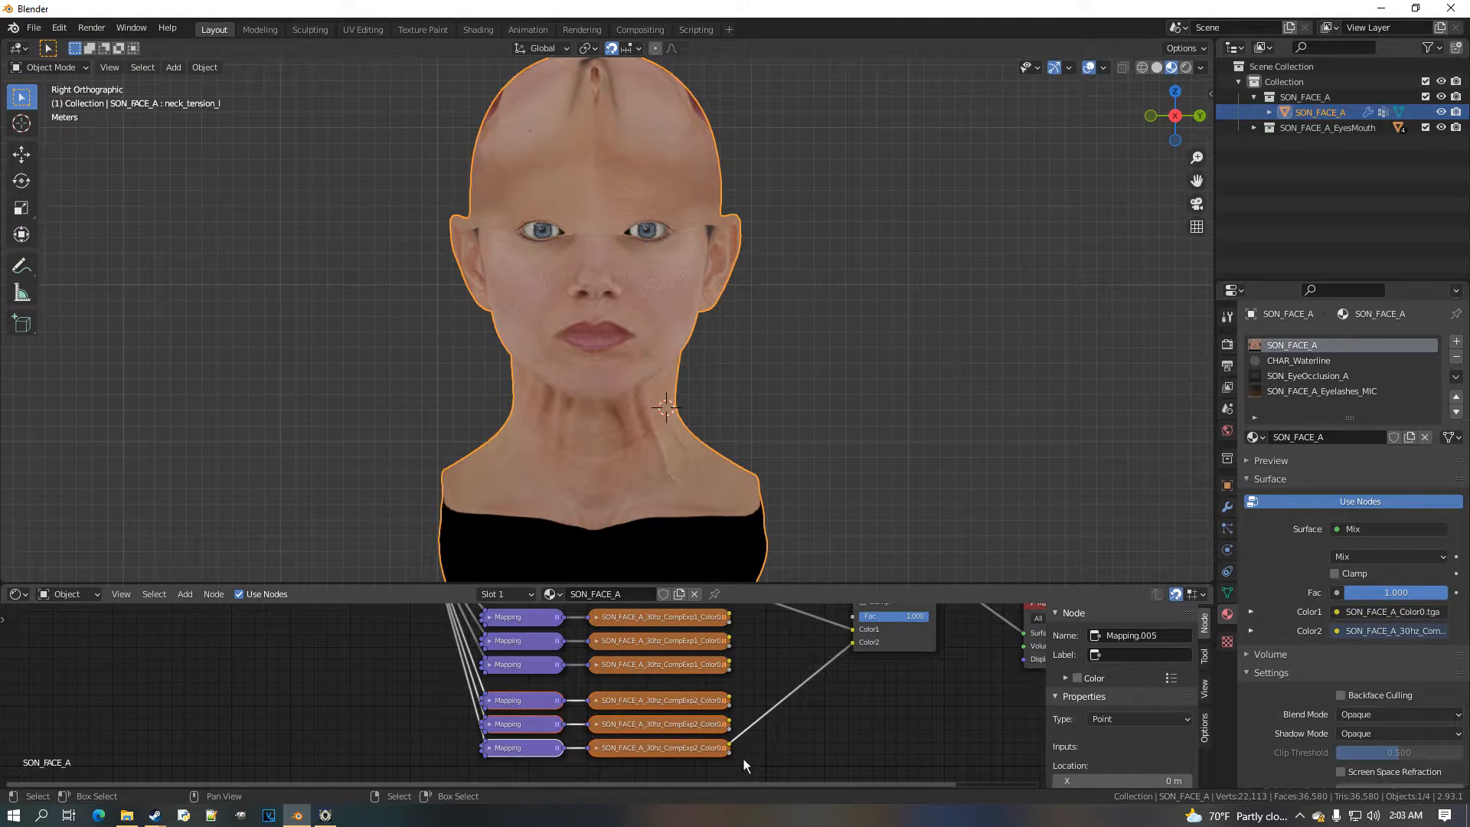
{"action": "key", "text": "g"}
{"action": "left_click", "coordinate": [703, 724]}
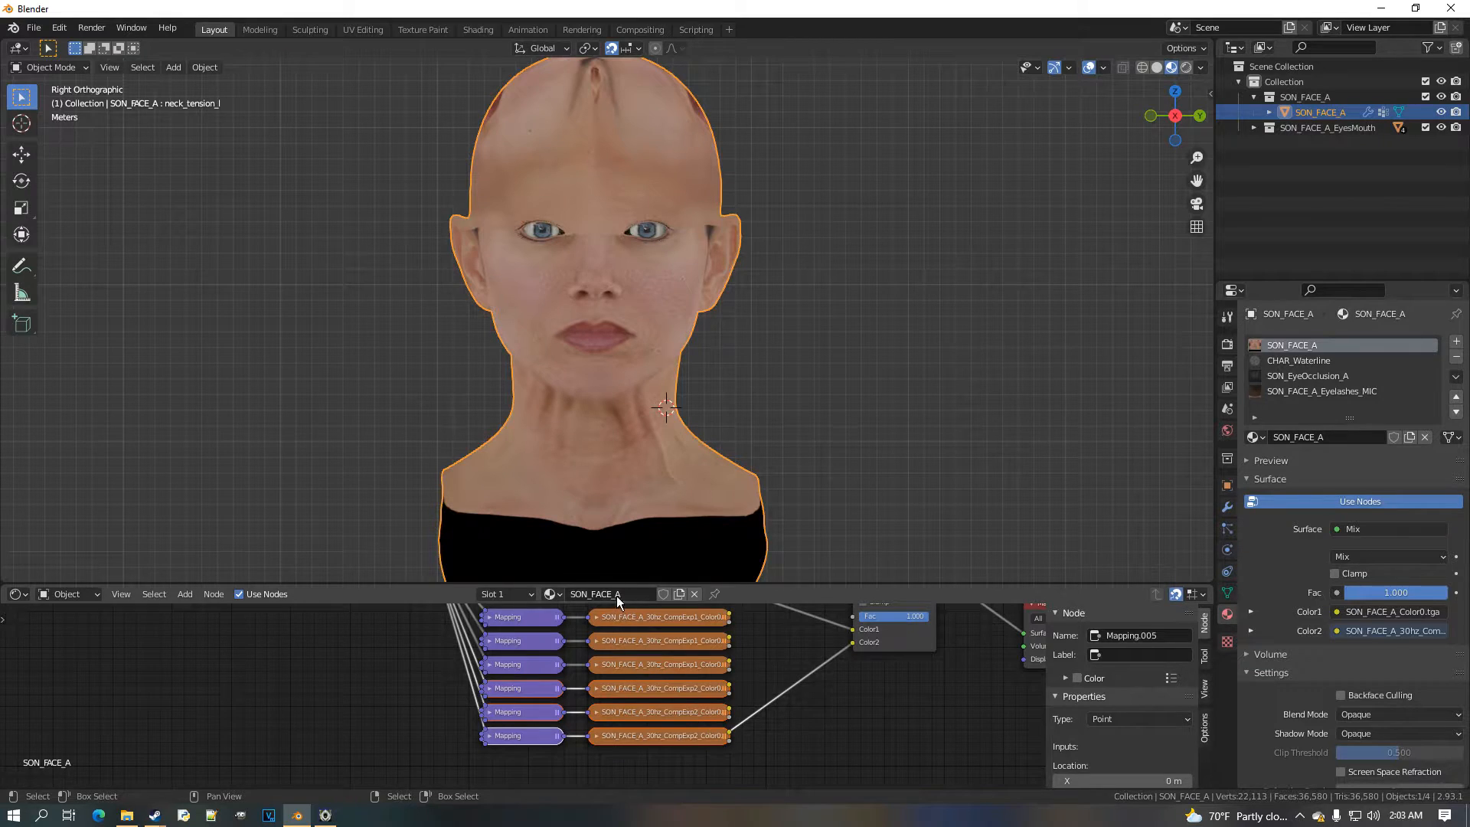
Enlarge the node editor and move the SON_FACE_A_Color0.tga texture node well above the CompExp rows
{"action": "left_click_drag", "start_coordinate": [615, 583], "coordinate": [612, 369]}
{"action": "scroll", "coordinate": [586, 505], "scroll_direction": "up", "scroll_amount": 3}
{"action": "middle_click_drag", "start_coordinate": [565, 528], "coordinate": [466, 606]}
{"action": "left_click_drag", "start_coordinate": [565, 559], "coordinate": [581, 441]}
{"action": "left_click", "coordinate": [547, 525]}
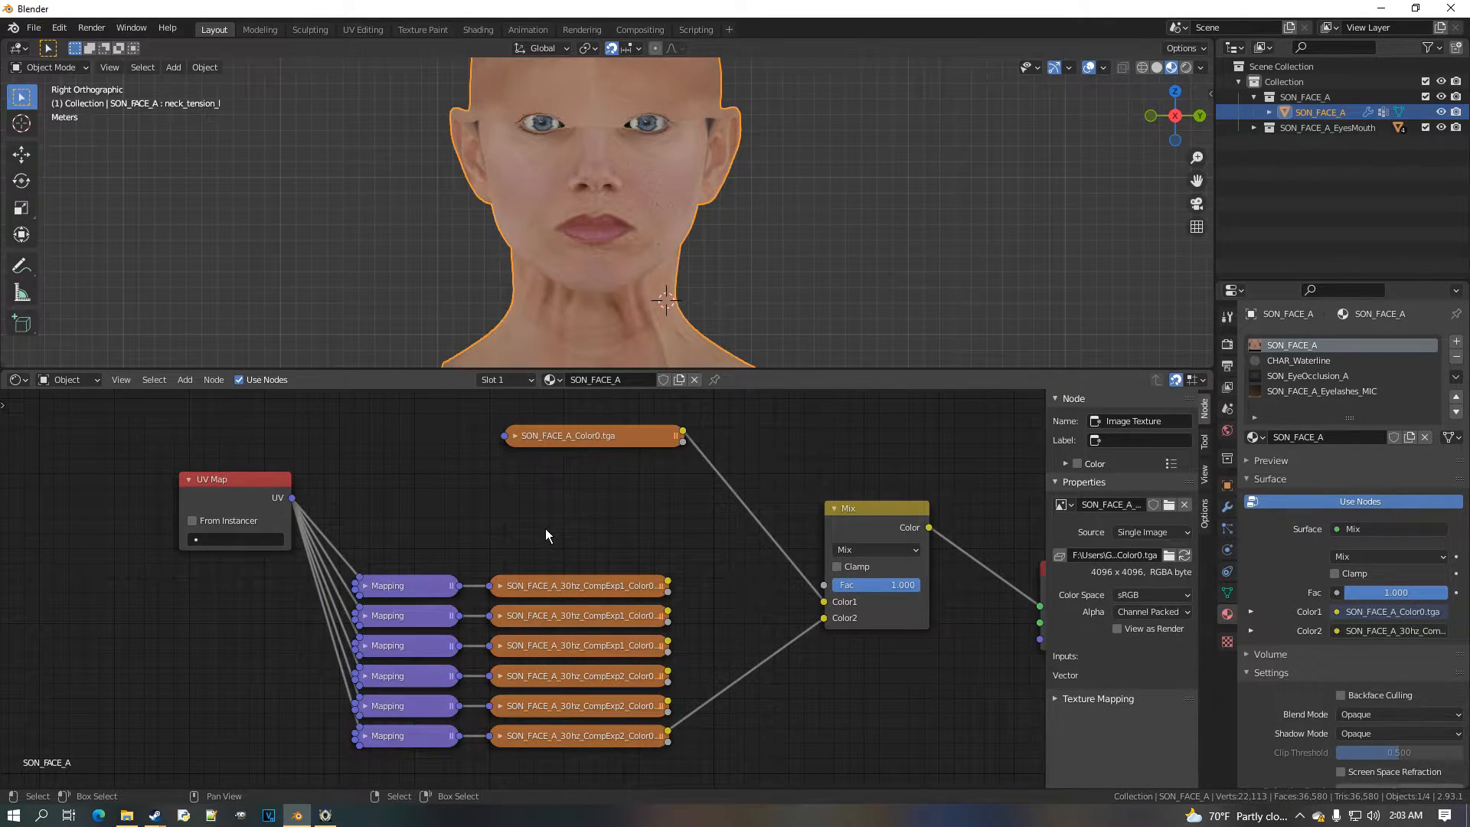
Move the UV Map node down so it sits beside the middle of the Mapping nodes
{"action": "key", "text": "b"}
{"action": "key", "text": "Escape"}
{"action": "left_click_drag", "start_coordinate": [244, 497], "coordinate": [258, 659]}
Group the UV Map node, the six Mapping nodes and the six CompExp textures into one node group
{"action": "key", "text": "b"}
{"action": "left_click_drag", "start_coordinate": [123, 517], "coordinate": [693, 781]}
{"action": "middle_click_drag", "start_coordinate": [599, 660], "coordinate": [383, 640]}
{"action": "scroll", "coordinate": [383, 640], "scroll_direction": "up", "scroll_amount": 2}
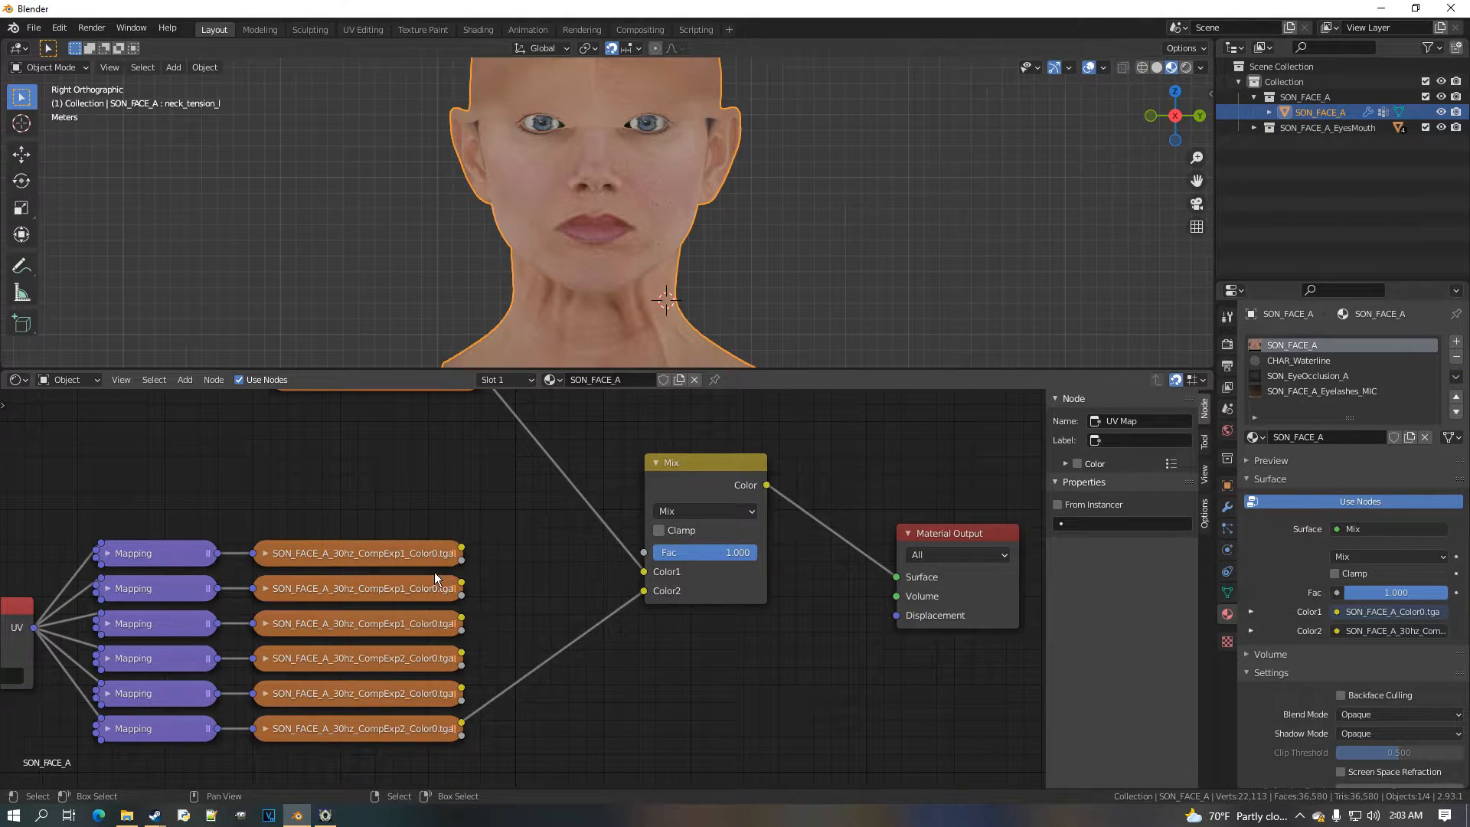
{"action": "middle_click_drag", "start_coordinate": [562, 549], "coordinate": [714, 539]}
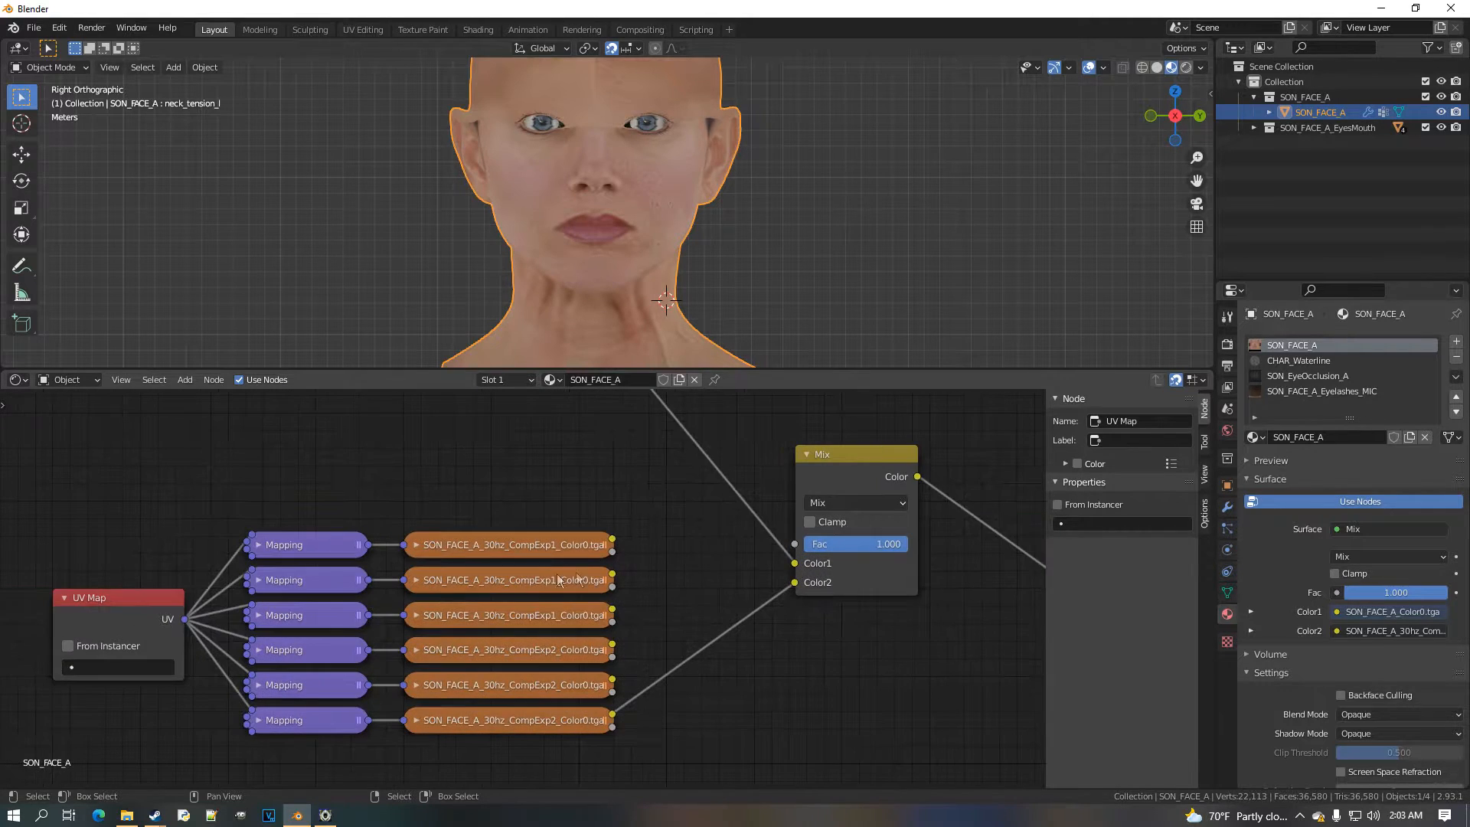
{"action": "left_click_drag", "start_coordinate": [9, 464], "coordinate": [571, 686]}
{"action": "key", "text": "ctrl+g"}
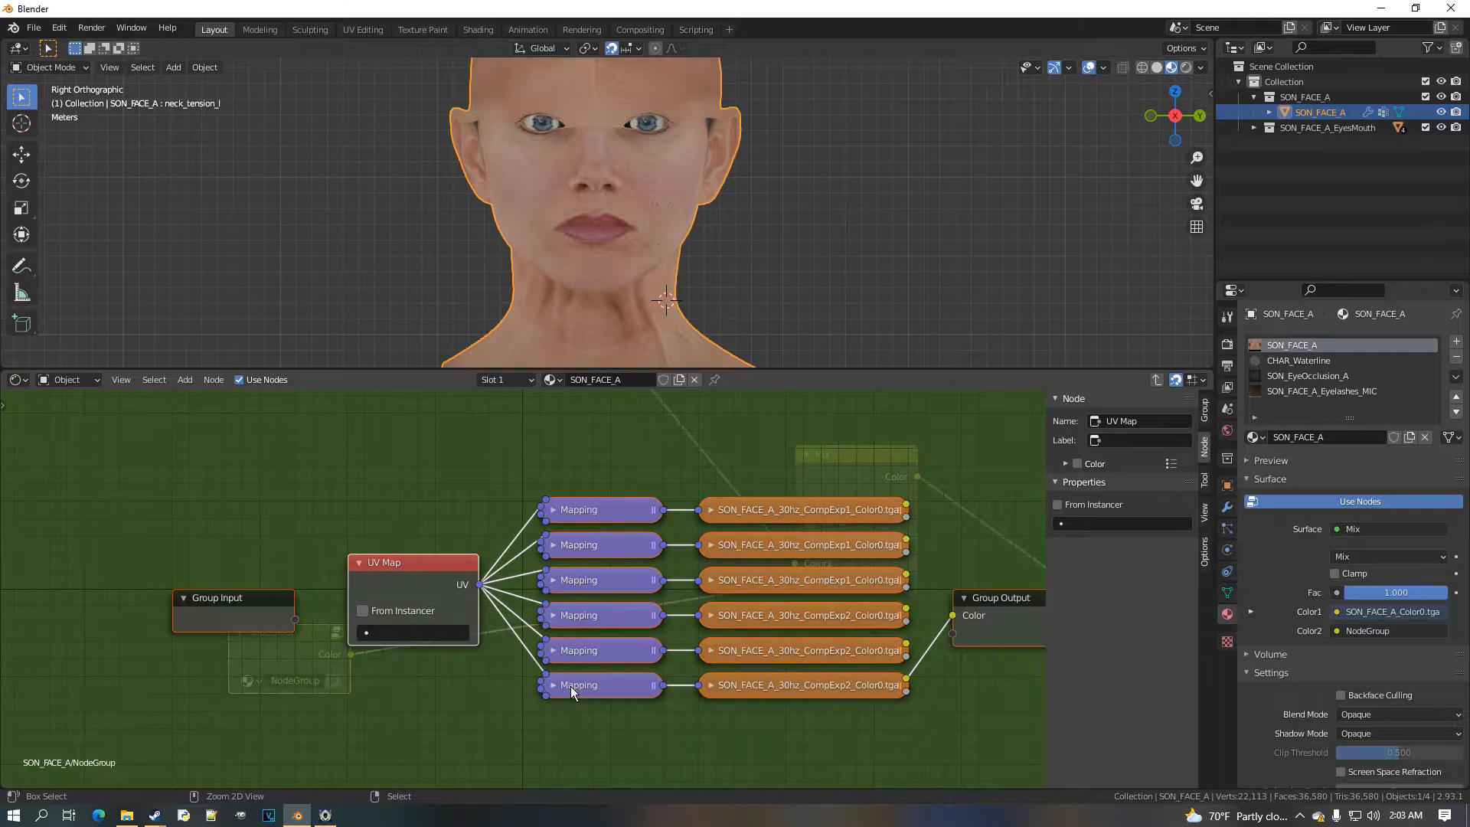
{"action": "middle_click_drag", "start_coordinate": [608, 656], "coordinate": [504, 648]}
{"action": "key", "text": "Tab"}
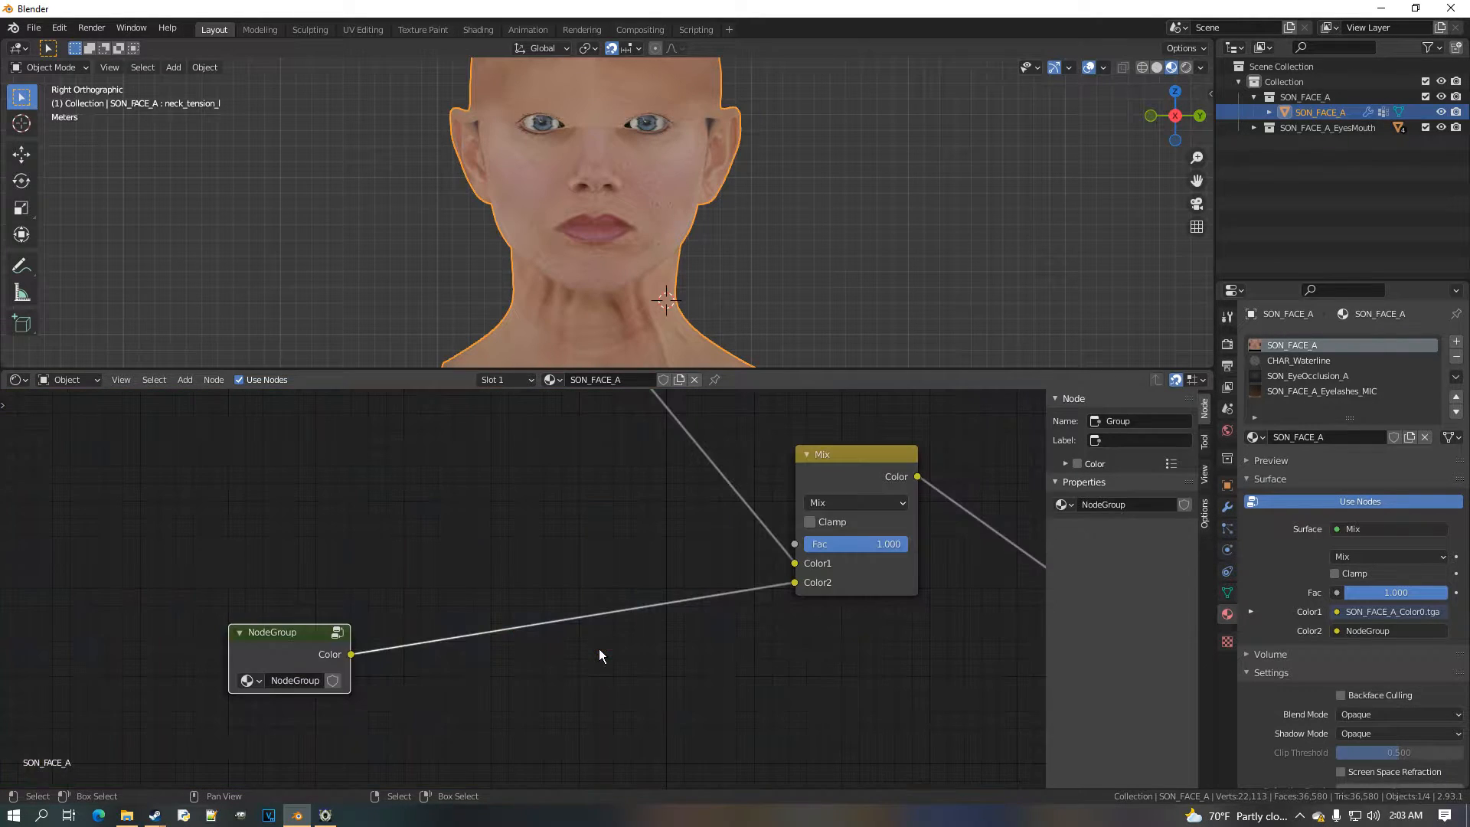
{"action": "scroll", "coordinate": [551, 672], "scroll_direction": "up", "scroll_amount": 1}
{"action": "key", "text": "h"}
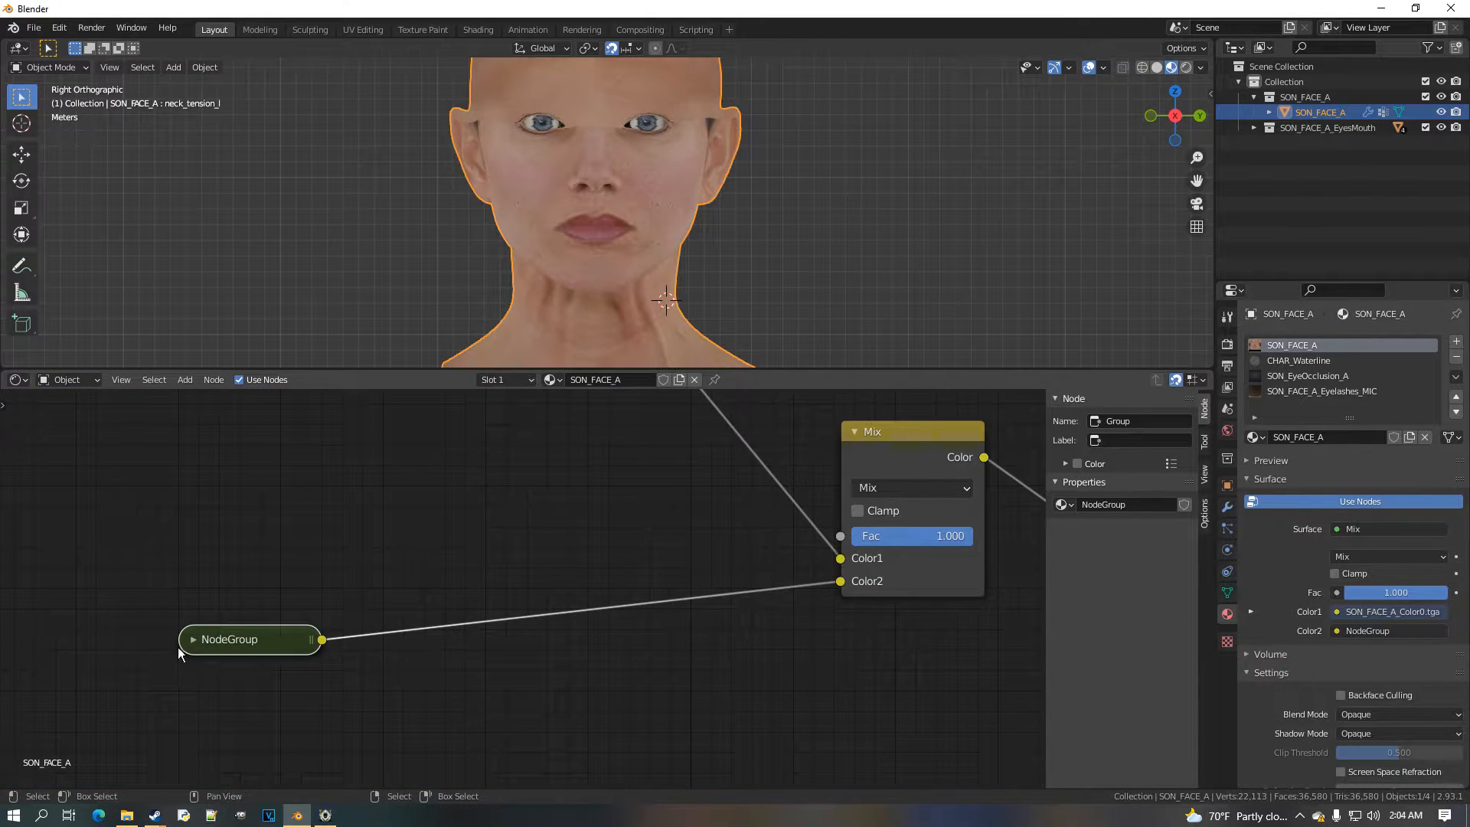
{"action": "key", "text": "h"}
{"action": "key", "text": "Tab"}
{"action": "key", "text": "Tab"}
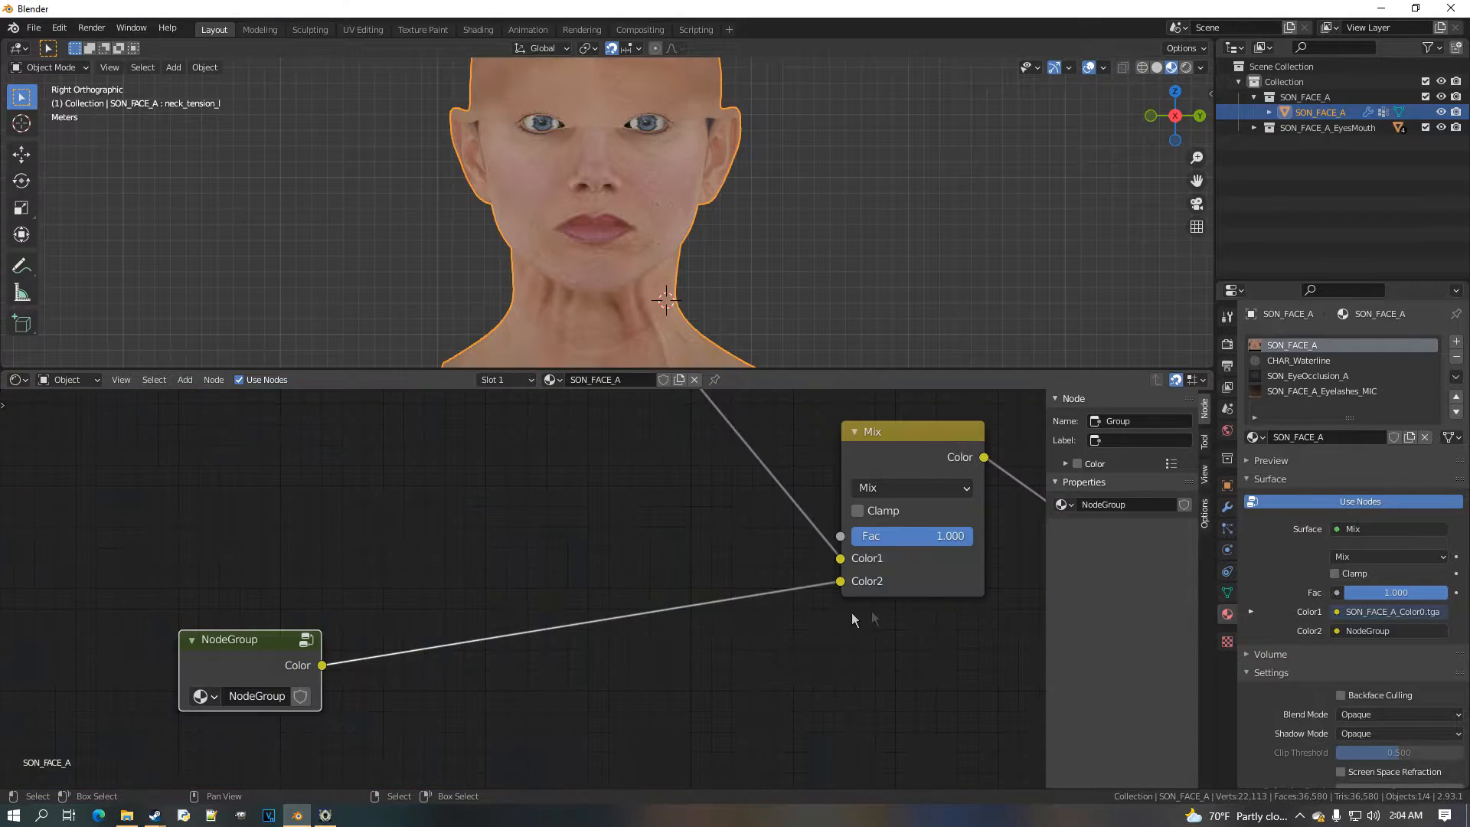
Disconnect the node group from the Mix node's Color2 input and, inside the group, detach the sixth texture from the Group Output
{"action": "left_click_drag", "start_coordinate": [847, 590], "coordinate": [571, 635]}
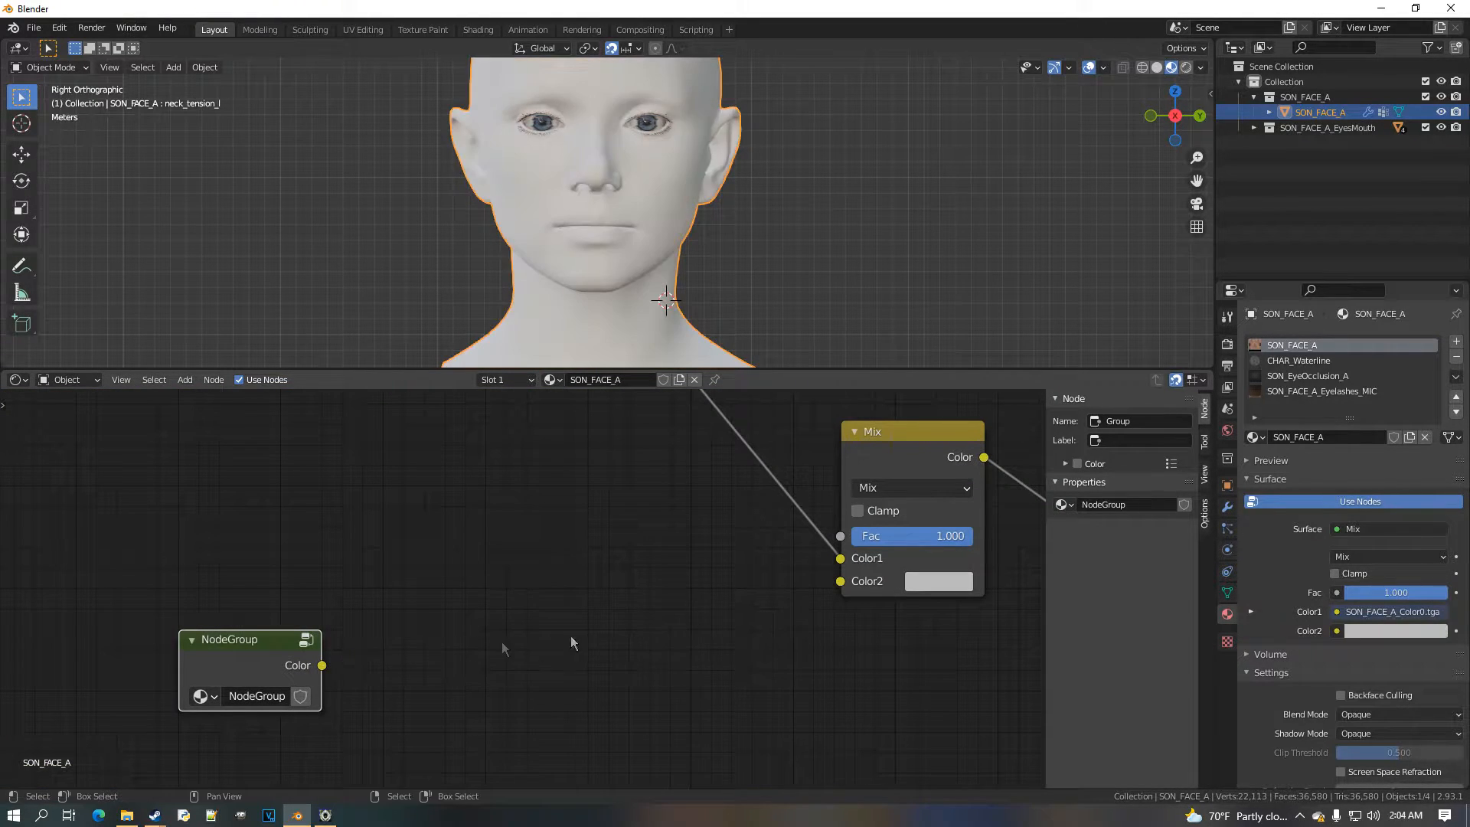
{"action": "key", "text": "Tab"}
{"action": "middle_click_drag", "start_coordinate": [804, 617], "coordinate": [631, 636]}
{"action": "scroll", "coordinate": [634, 636], "scroll_direction": "up", "scroll_amount": 1}
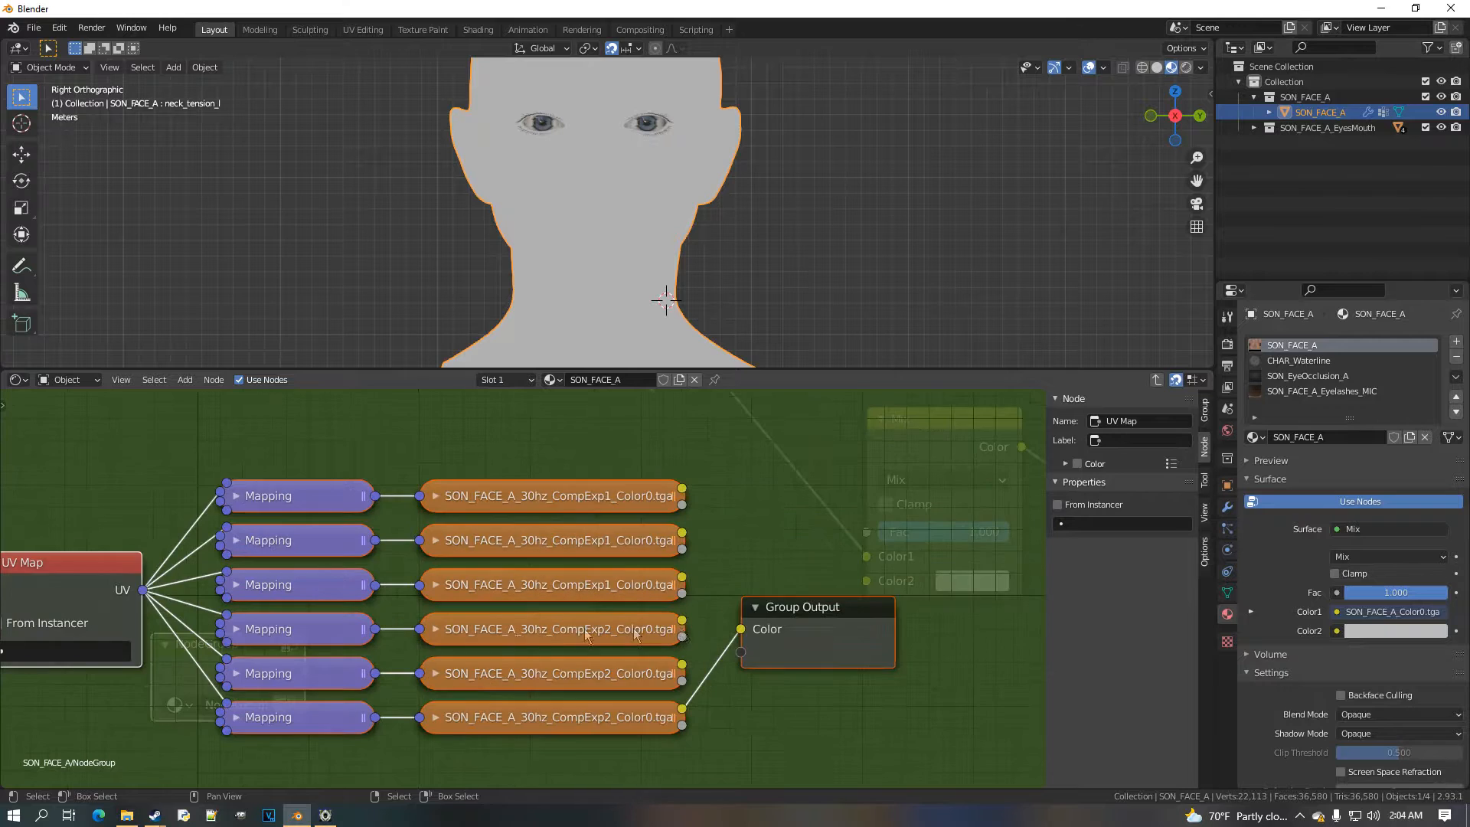
{"action": "left_click_drag", "start_coordinate": [742, 630], "coordinate": [746, 745]}
{"action": "middle_click_drag", "start_coordinate": [728, 618], "coordinate": [612, 592]}
{"action": "scroll", "coordinate": [612, 592], "scroll_direction": "up", "scroll_amount": 1}
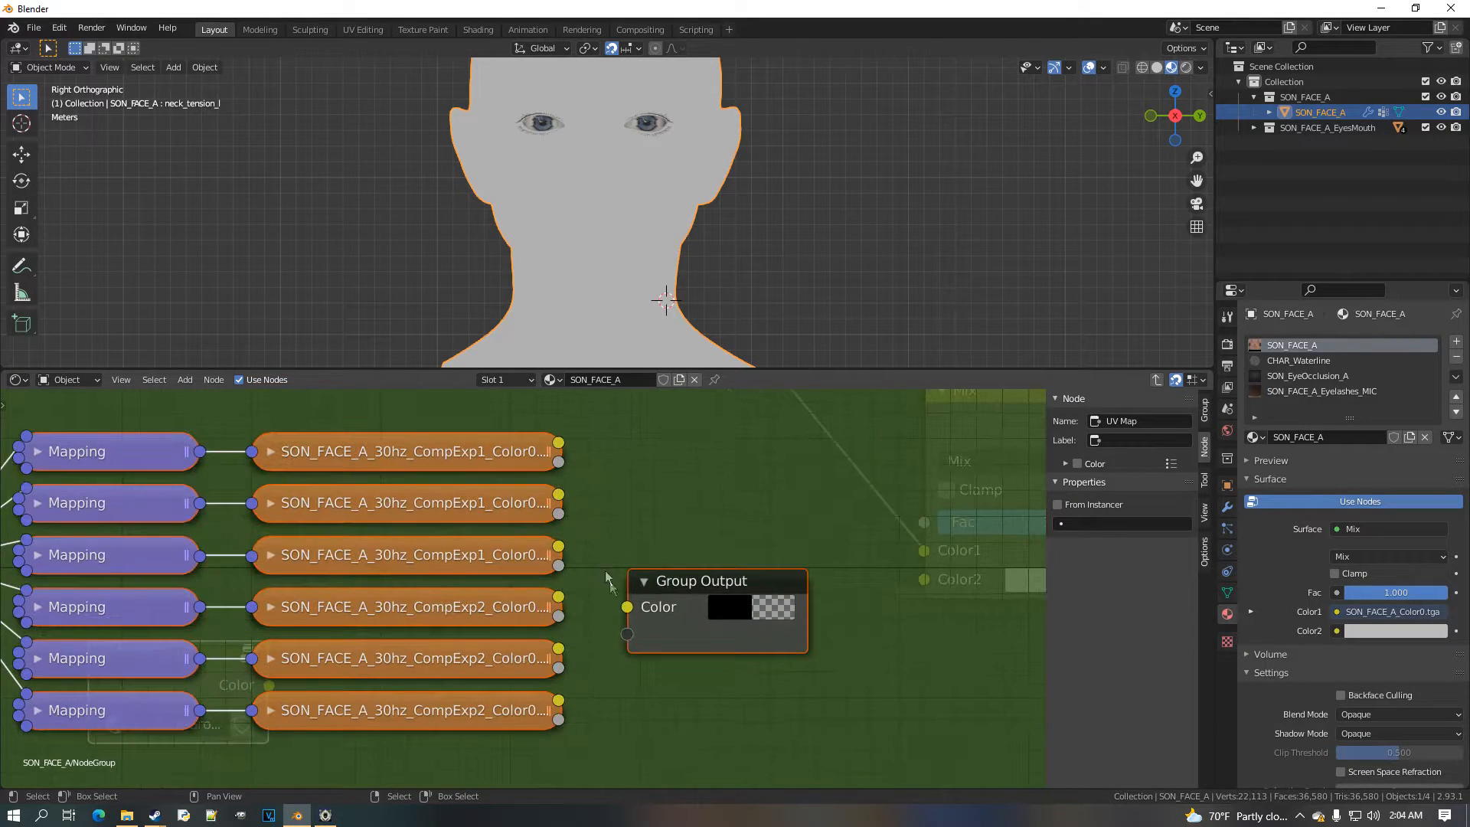
Connect the Color outputs of the six CompExp textures in order to separate Group Output sockets and move the Group Output up beside them
{"action": "left_click_drag", "start_coordinate": [560, 443], "coordinate": [628, 606]}
{"action": "left_click_drag", "start_coordinate": [560, 494], "coordinate": [628, 634]}
{"action": "left_click_drag", "start_coordinate": [560, 547], "coordinate": [640, 673]}
{"action": "left_click_drag", "start_coordinate": [559, 597], "coordinate": [631, 695]}
{"action": "left_click_drag", "start_coordinate": [560, 648], "coordinate": [643, 724]}
{"action": "left_click_drag", "start_coordinate": [560, 700], "coordinate": [627, 741]}
{"action": "left_click_drag", "start_coordinate": [719, 668], "coordinate": [778, 508]}
{"action": "middle_click_drag", "start_coordinate": [714, 543], "coordinate": [651, 614]}
{"action": "left_click", "coordinate": [1102, 487]}
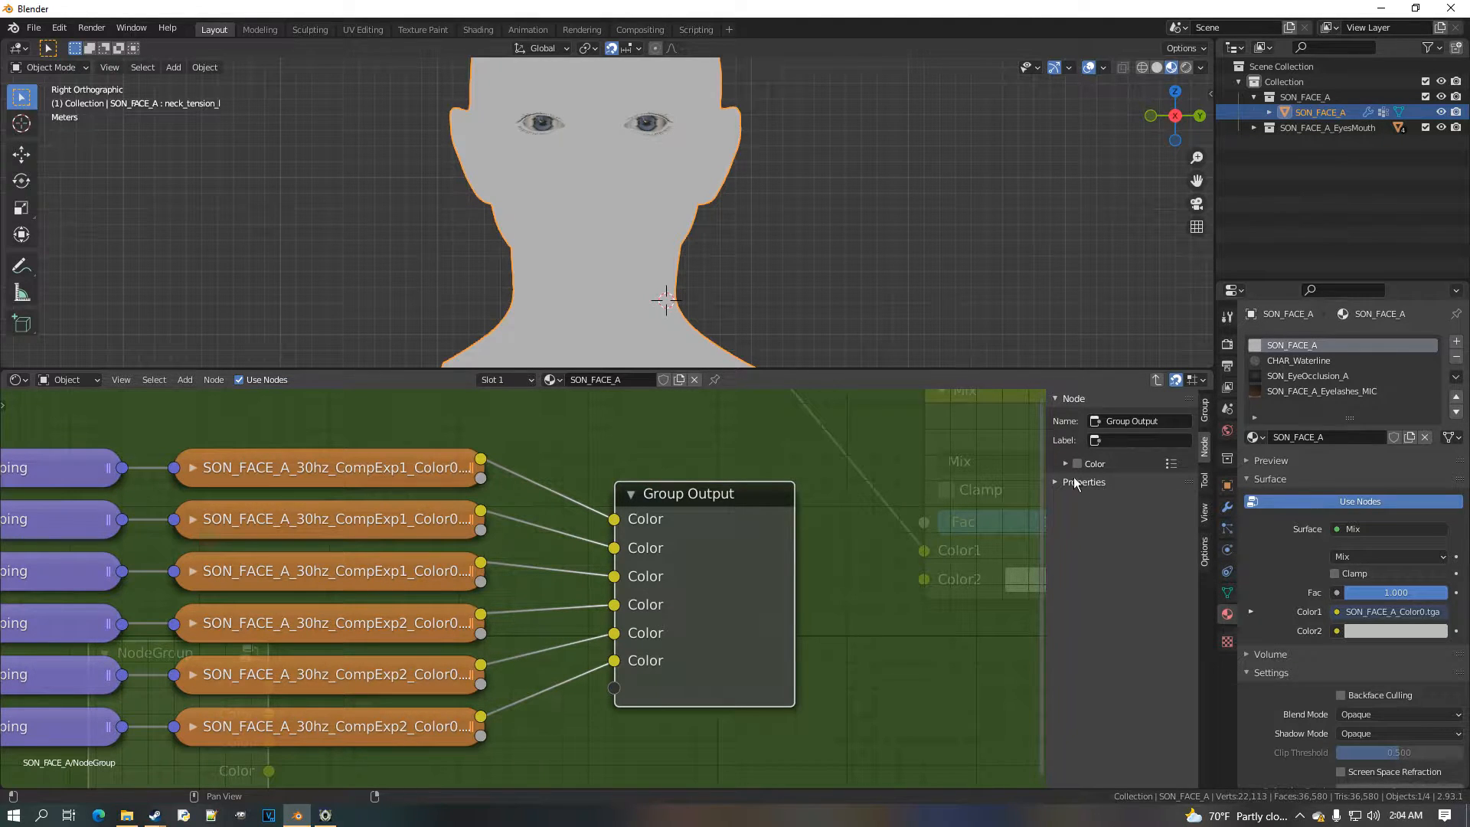
{"action": "scroll", "coordinate": [648, 567], "scroll_direction": "down", "scroll_amount": 4}
{"action": "scroll", "coordinate": [680, 573], "scroll_direction": "up", "scroll_amount": 2}
{"action": "middle_click_drag", "start_coordinate": [61, 559], "coordinate": [458, 570]}
{"action": "left_click", "coordinate": [365, 618]}
{"action": "left_click", "coordinate": [223, 638]}
Leave the group and set both the label and the name of the node group to Diffuse_Wrinkles
{"action": "key", "text": "Tab"}
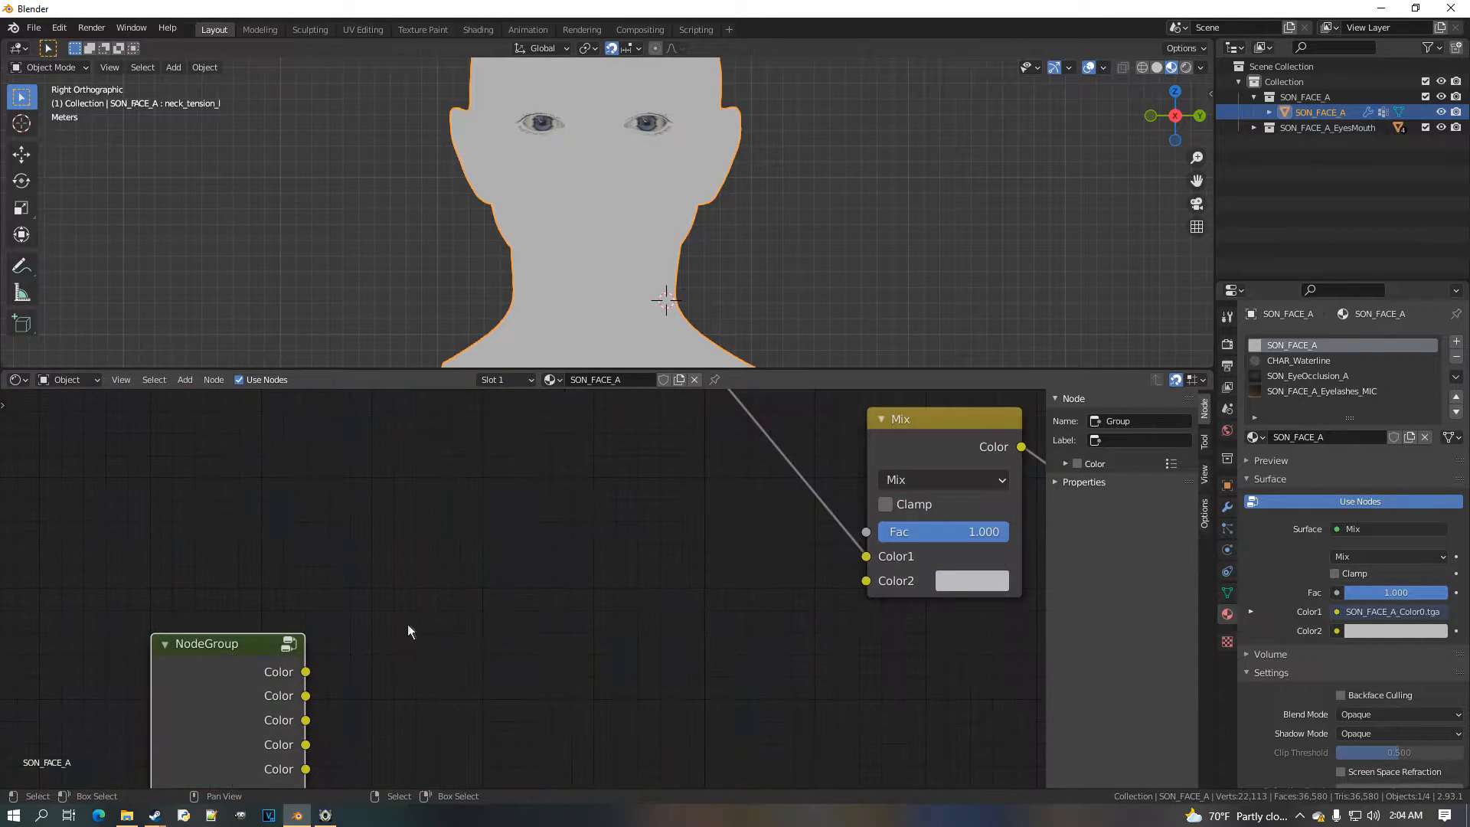
{"action": "middle_click_drag", "start_coordinate": [332, 681], "coordinate": [552, 580]}
{"action": "scroll", "coordinate": [552, 581], "scroll_direction": "up", "scroll_amount": 1}
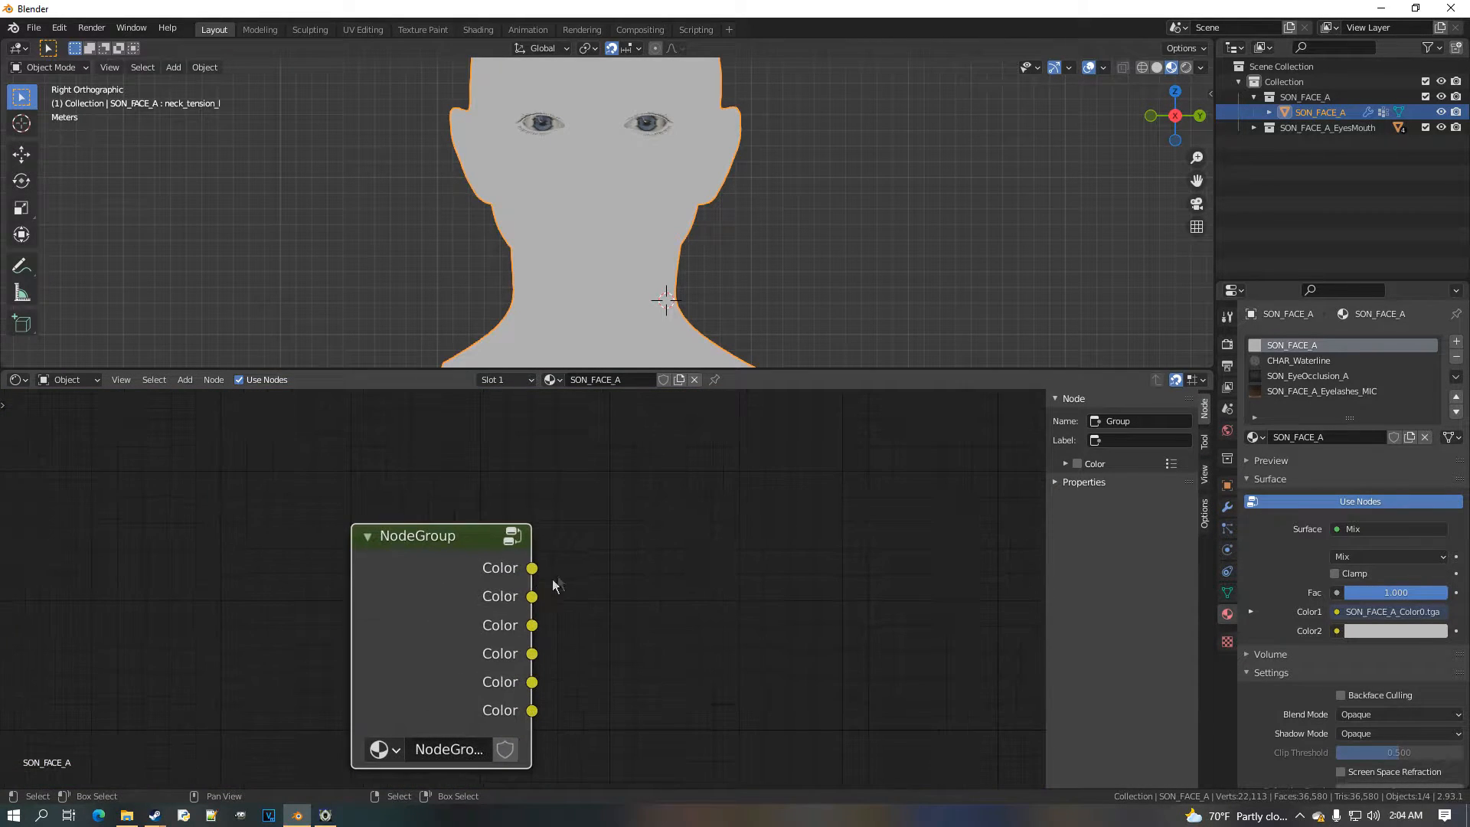
{"action": "left_click", "coordinate": [1135, 442]}
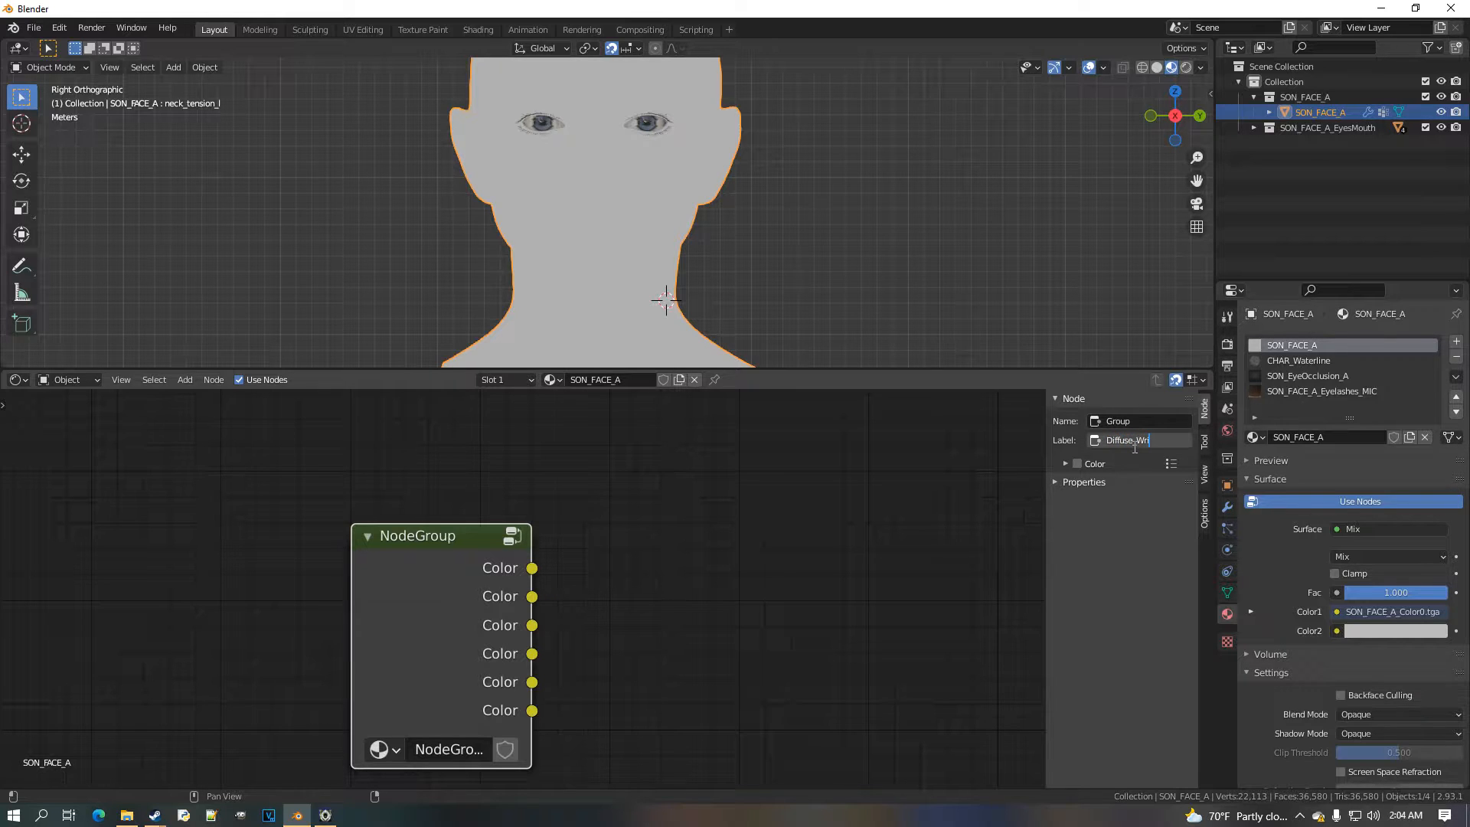
{"action": "type", "text": "Diffuse_Wrinkles"}
{"action": "key", "text": "Return"}
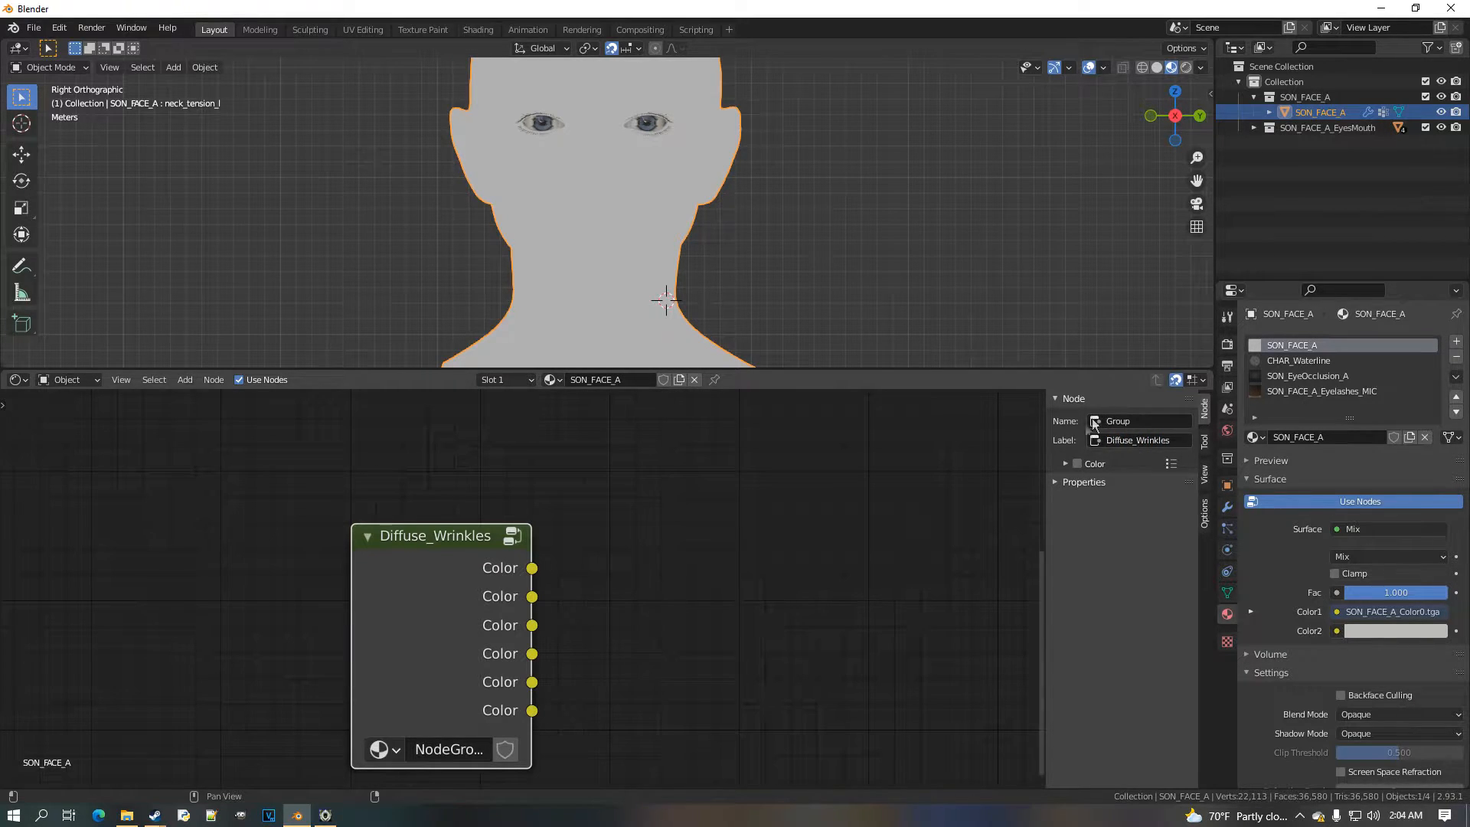
{"action": "left_click", "coordinate": [1151, 427]}
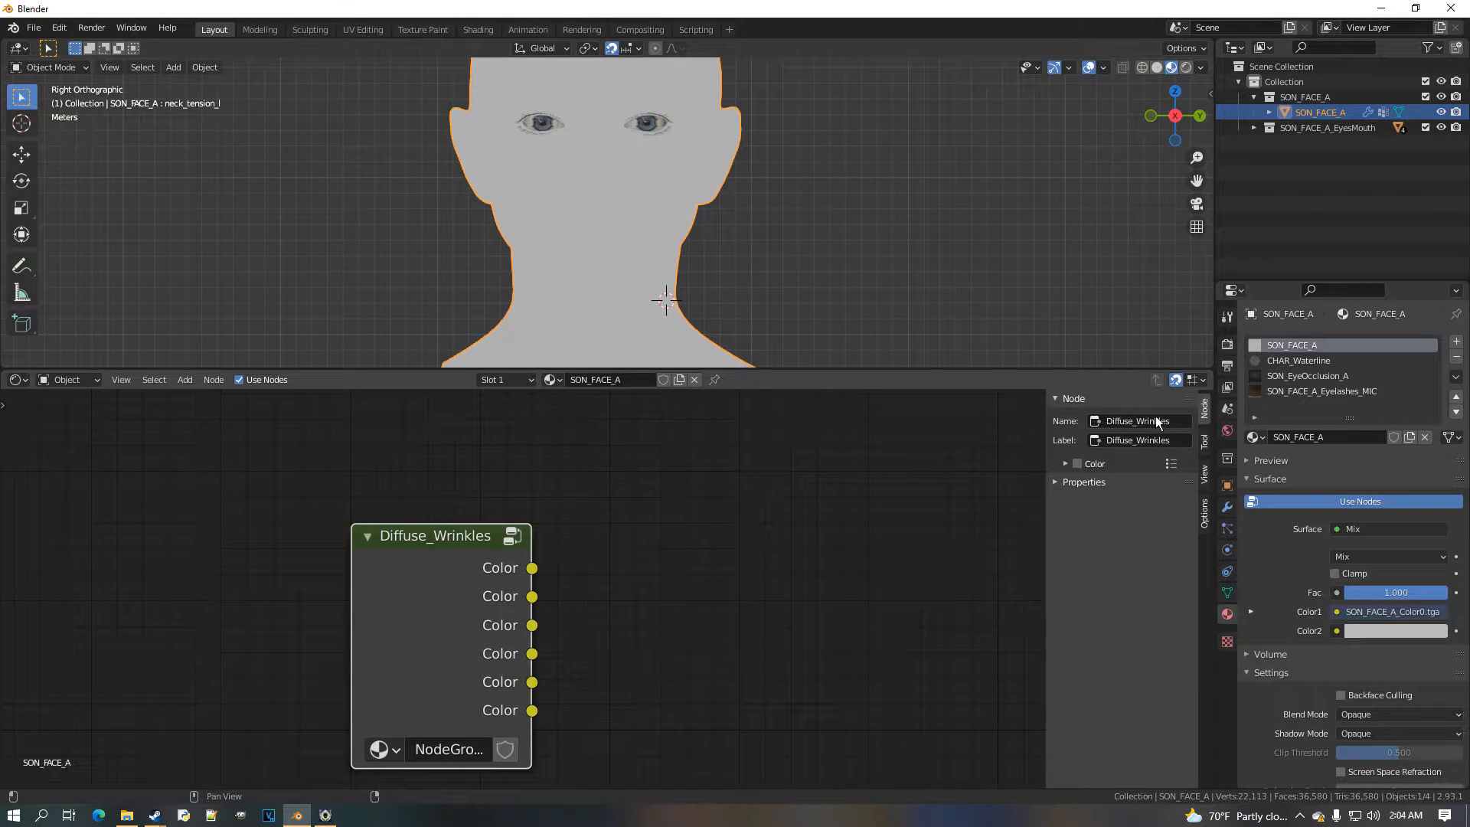
Open the Diffuse_Wrinkles group for editing, select its Group Output and enlarge the outputs list to show all entries
{"action": "scroll", "coordinate": [506, 564], "scroll_direction": "up", "scroll_amount": 1}
{"action": "middle_click_drag", "start_coordinate": [506, 563], "coordinate": [603, 535]}
{"action": "scroll", "coordinate": [603, 535], "scroll_direction": "up", "scroll_amount": 2}
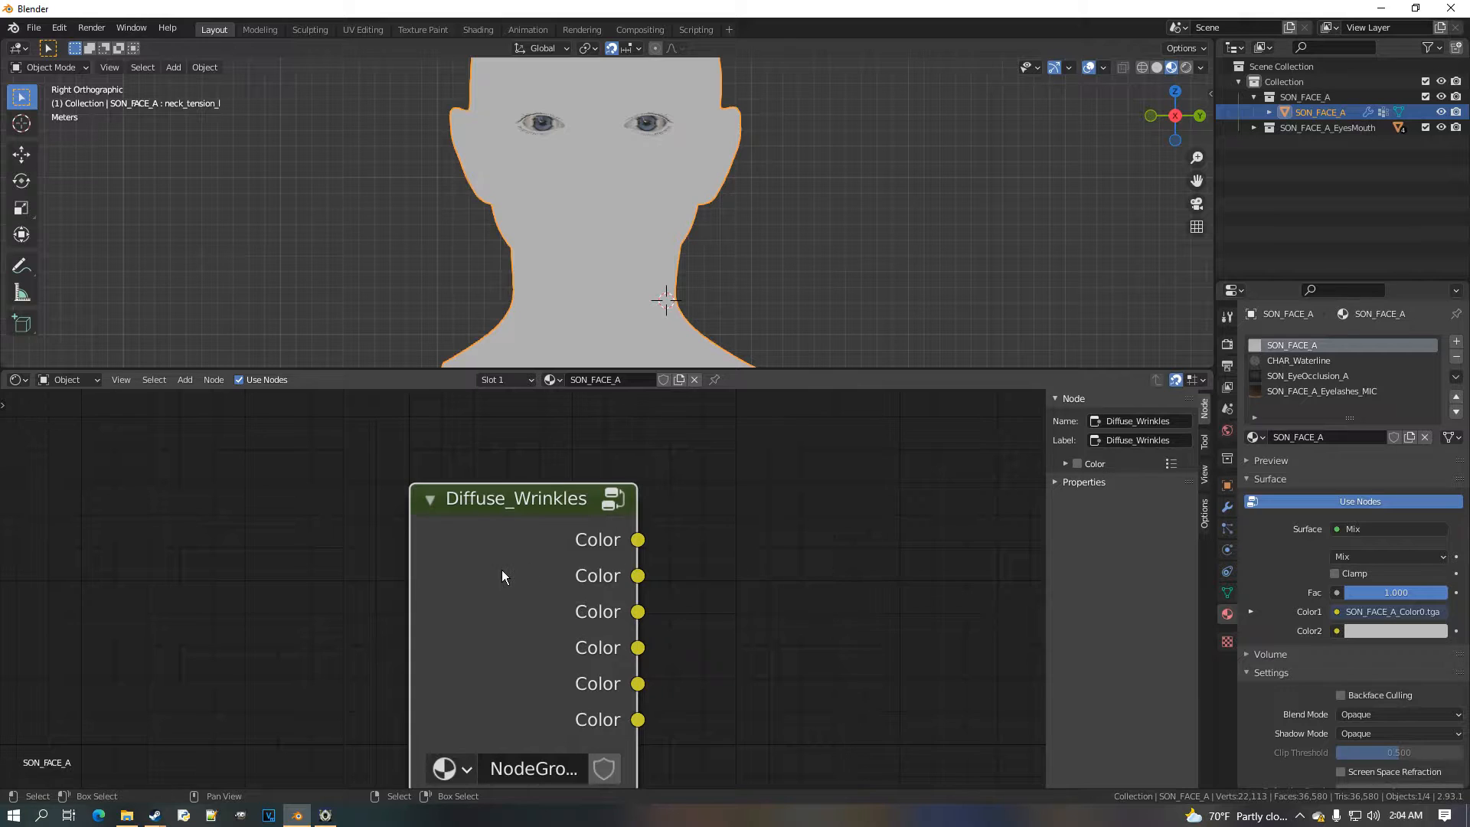
{"action": "key", "text": "Tab"}
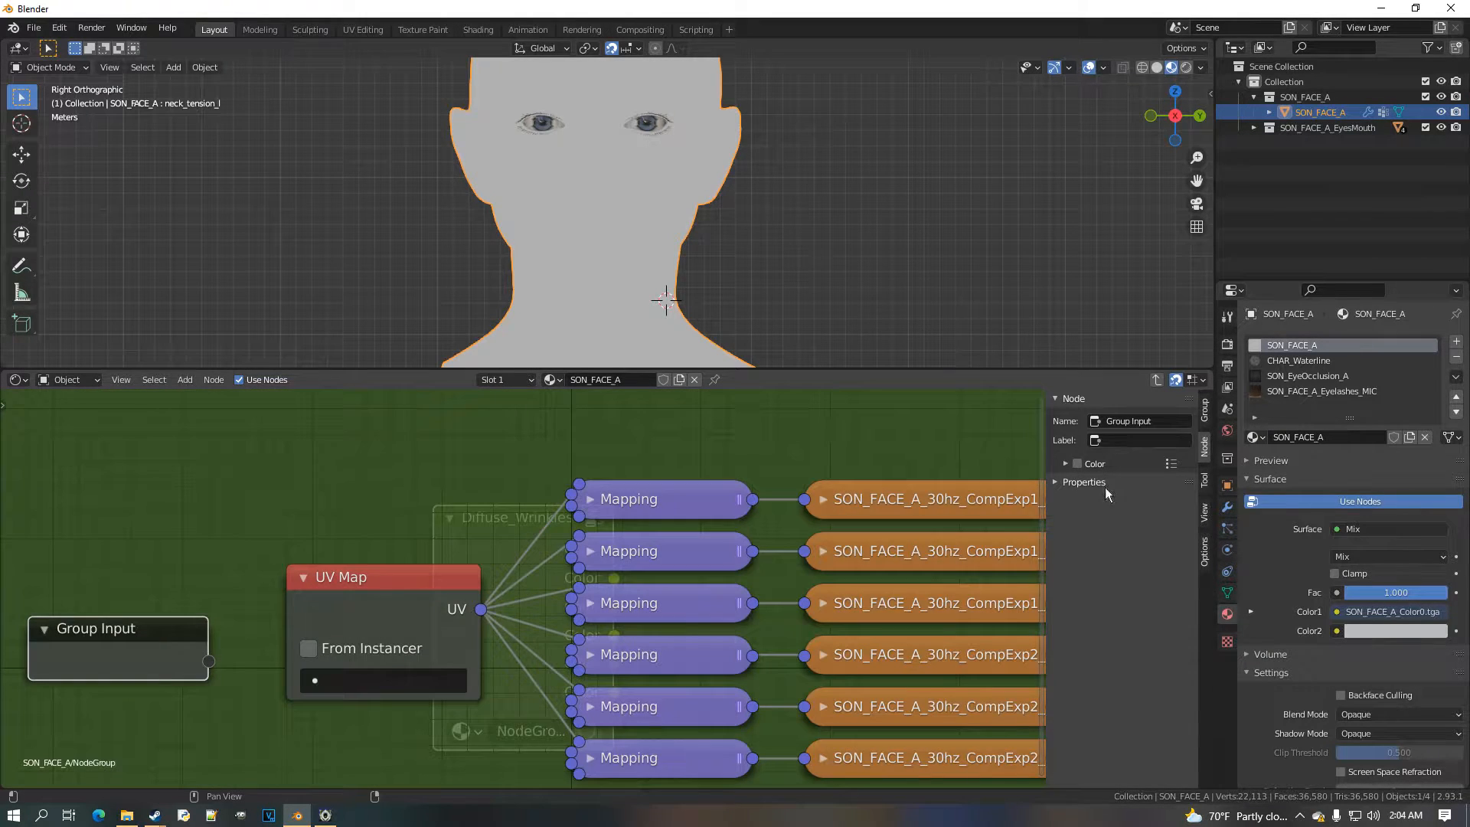
{"action": "left_click", "coordinate": [1057, 488]}
{"action": "scroll", "coordinate": [118, 663], "scroll_direction": "down", "scroll_amount": 5}
{"action": "middle_click_drag", "start_coordinate": [915, 584], "coordinate": [609, 591]}
{"action": "scroll", "coordinate": [608, 591], "scroll_direction": "up", "scroll_amount": 1}
{"action": "left_click", "coordinate": [609, 590]}
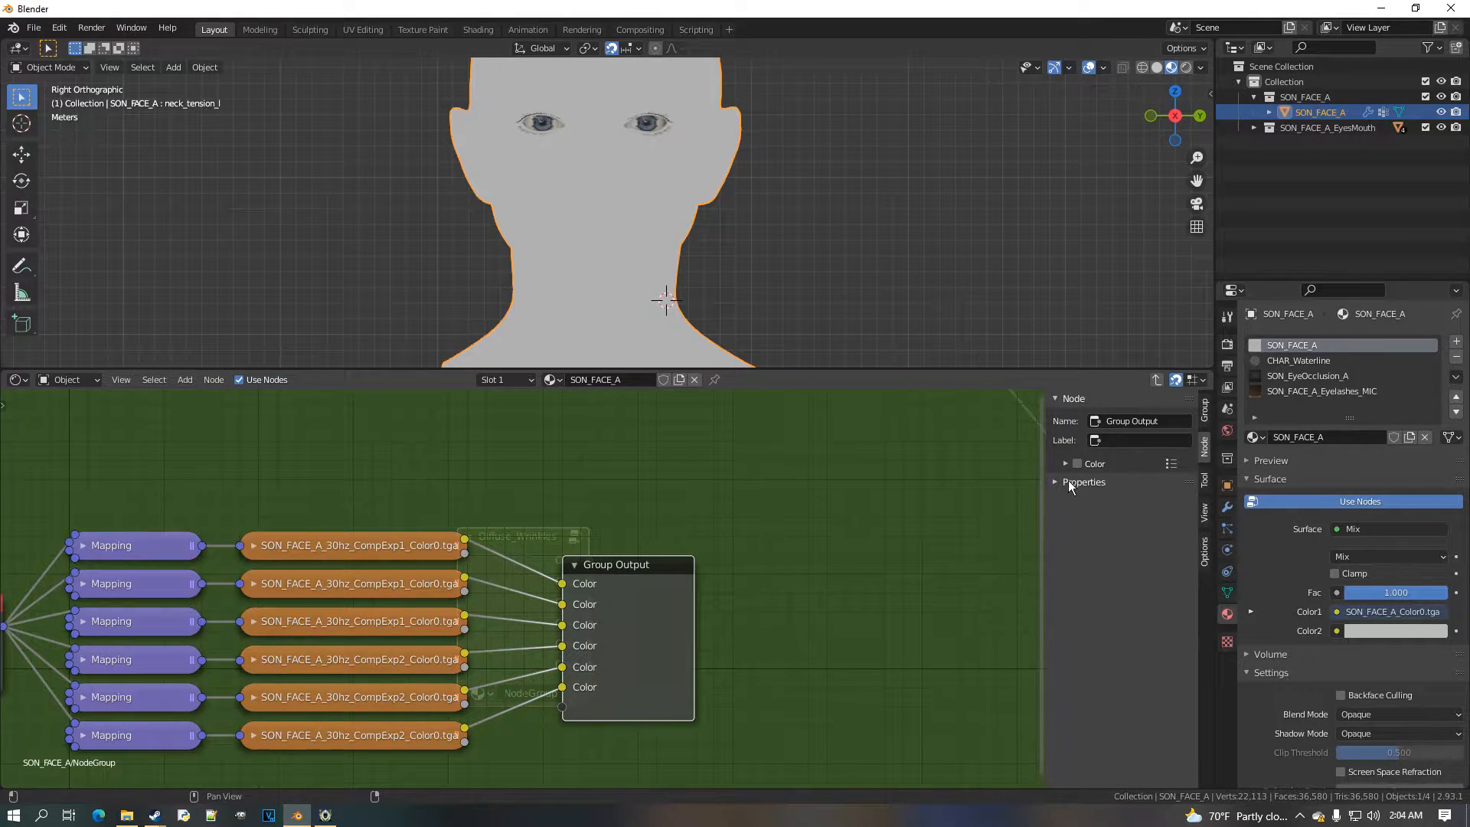
{"action": "left_click", "coordinate": [1205, 411]}
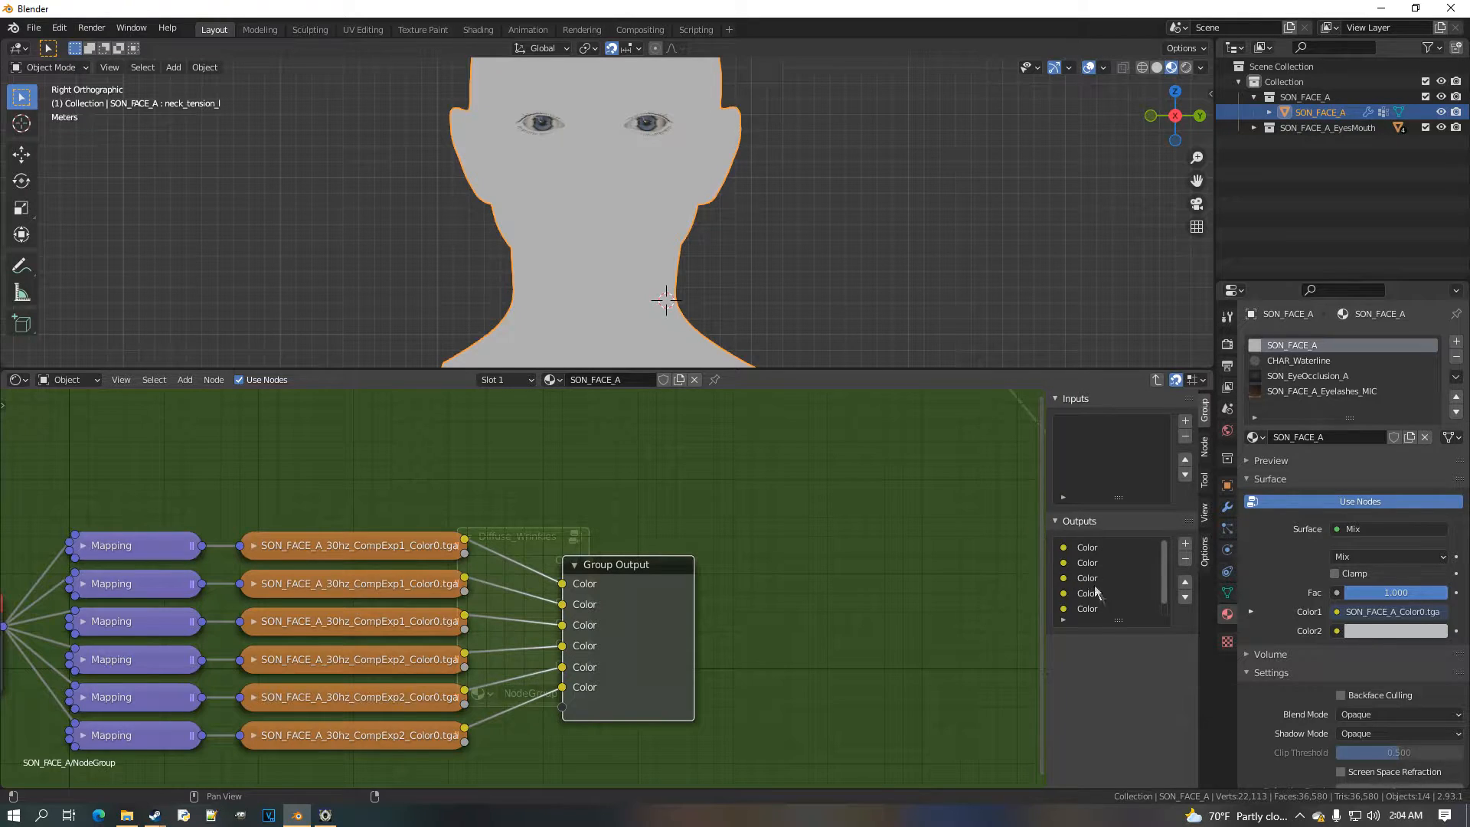
{"action": "left_click_drag", "start_coordinate": [1118, 621], "coordinate": [1118, 712]}
Rename the group's first two outputs Wrinkle_01 and Wrinkle_02
{"action": "left_click", "coordinate": [1102, 550]}
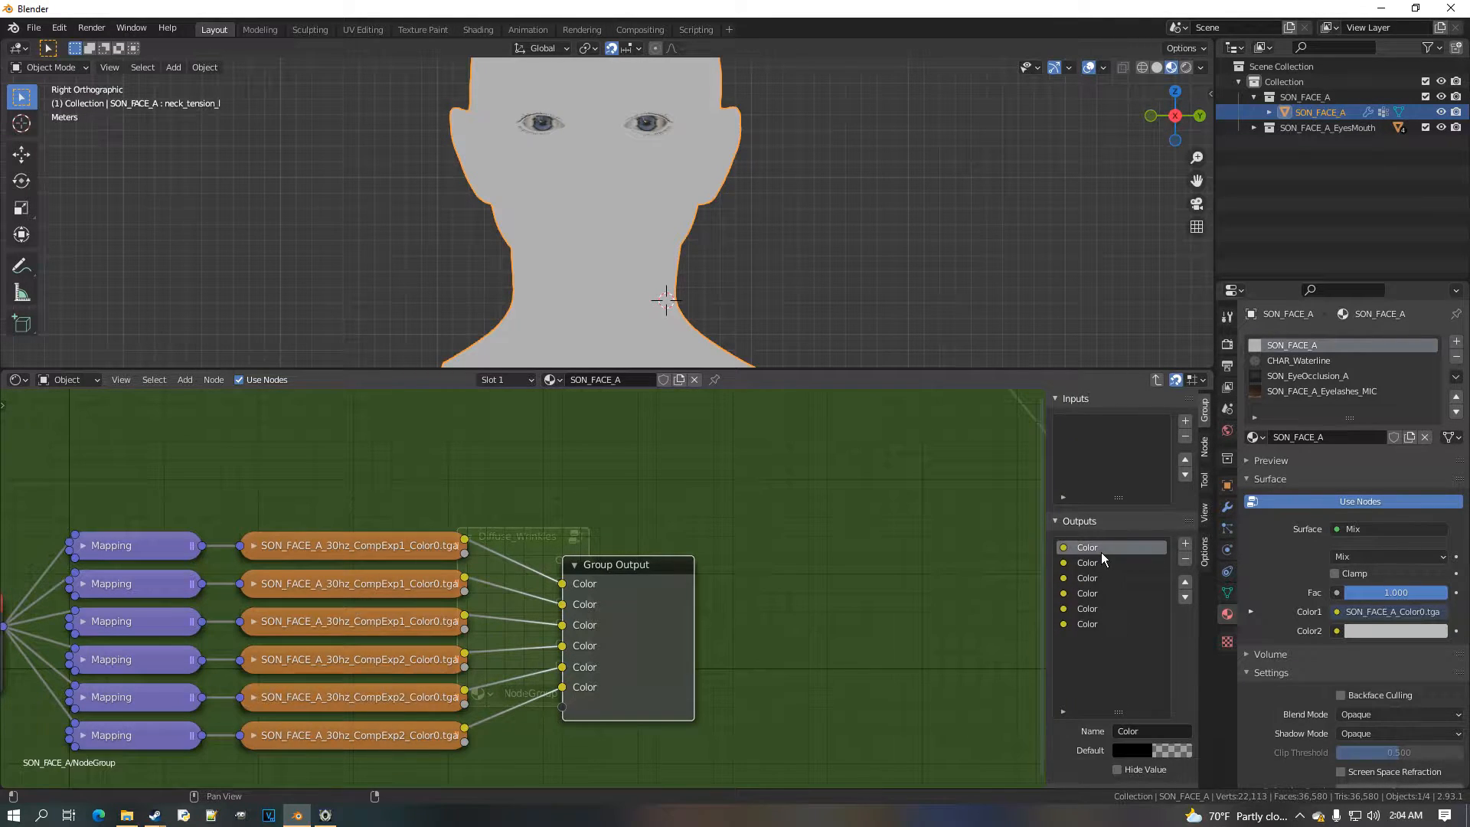
{"action": "left_click", "coordinate": [1163, 732]}
{"action": "type", "text": "D"}
{"action": "type", "text": "Wr"}
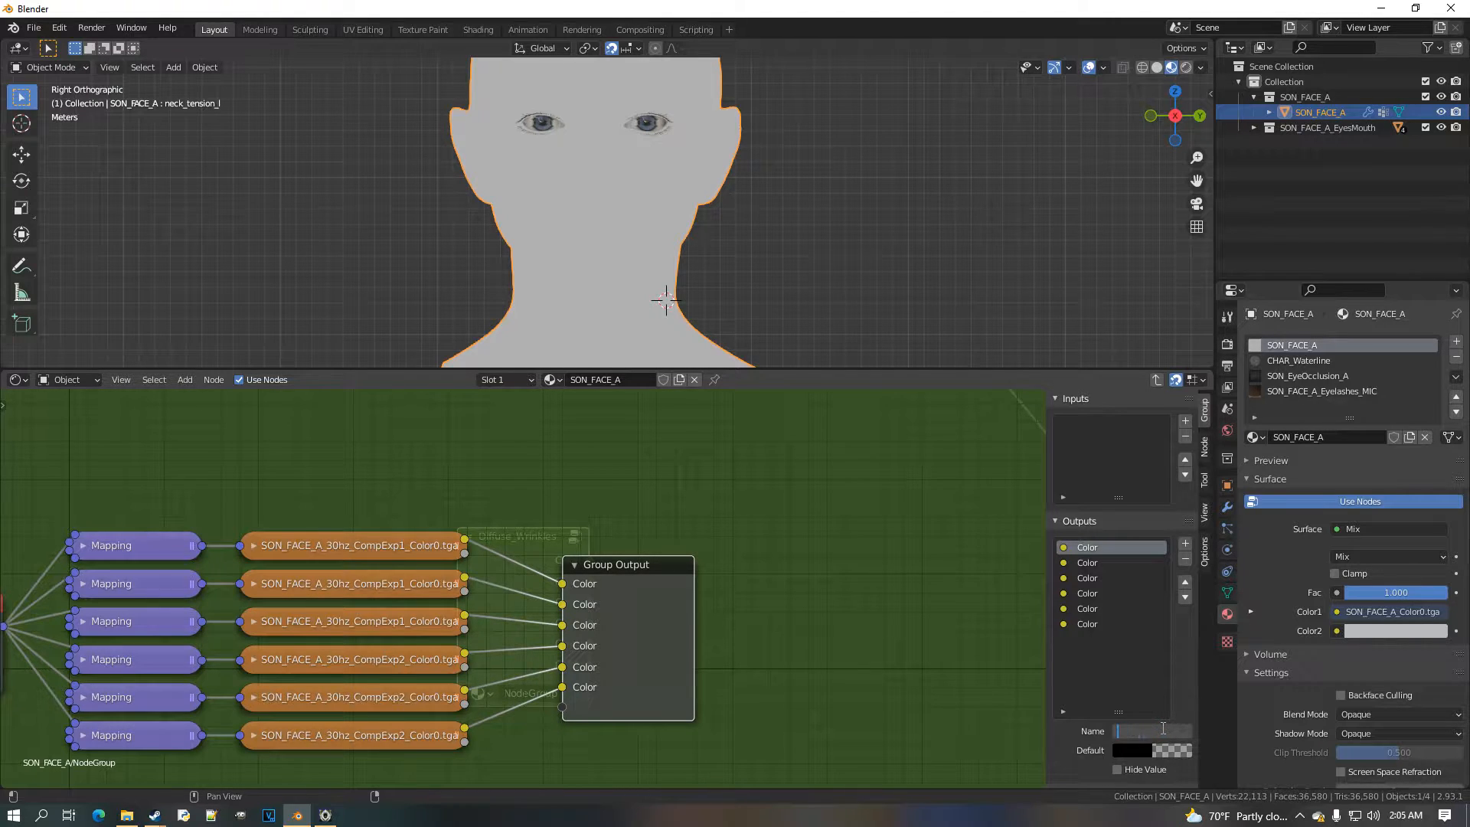
{"action": "type", "text": "Wrinkles_01"}
{"action": "key", "text": "Return"}
{"action": "left_click", "coordinate": [1113, 577]}
{"action": "left_click", "coordinate": [1160, 733]}
{"action": "type", "text": "Wrinkle_01"}
{"action": "key", "text": "Return"}
{"action": "left_click", "coordinate": [1180, 734]}
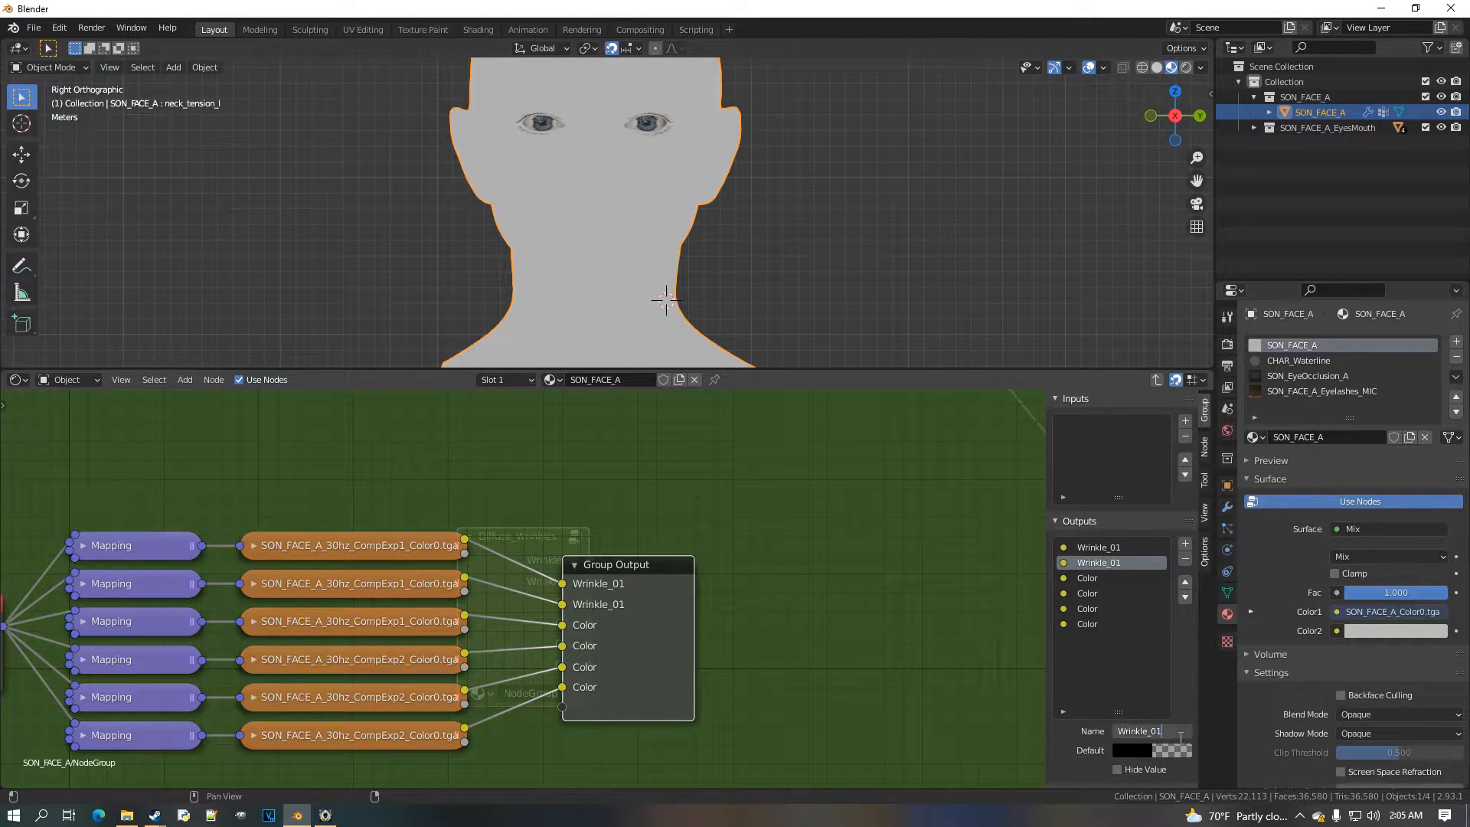
{"action": "key", "text": "Return"}
Rename the group's third and fourth outputs Wrinkle_03 and Wrinkle_04
{"action": "left_click", "coordinate": [1115, 580]}
{"action": "left_click", "coordinate": [1159, 729]}
{"action": "type", "text": "Wrinkle_01"}
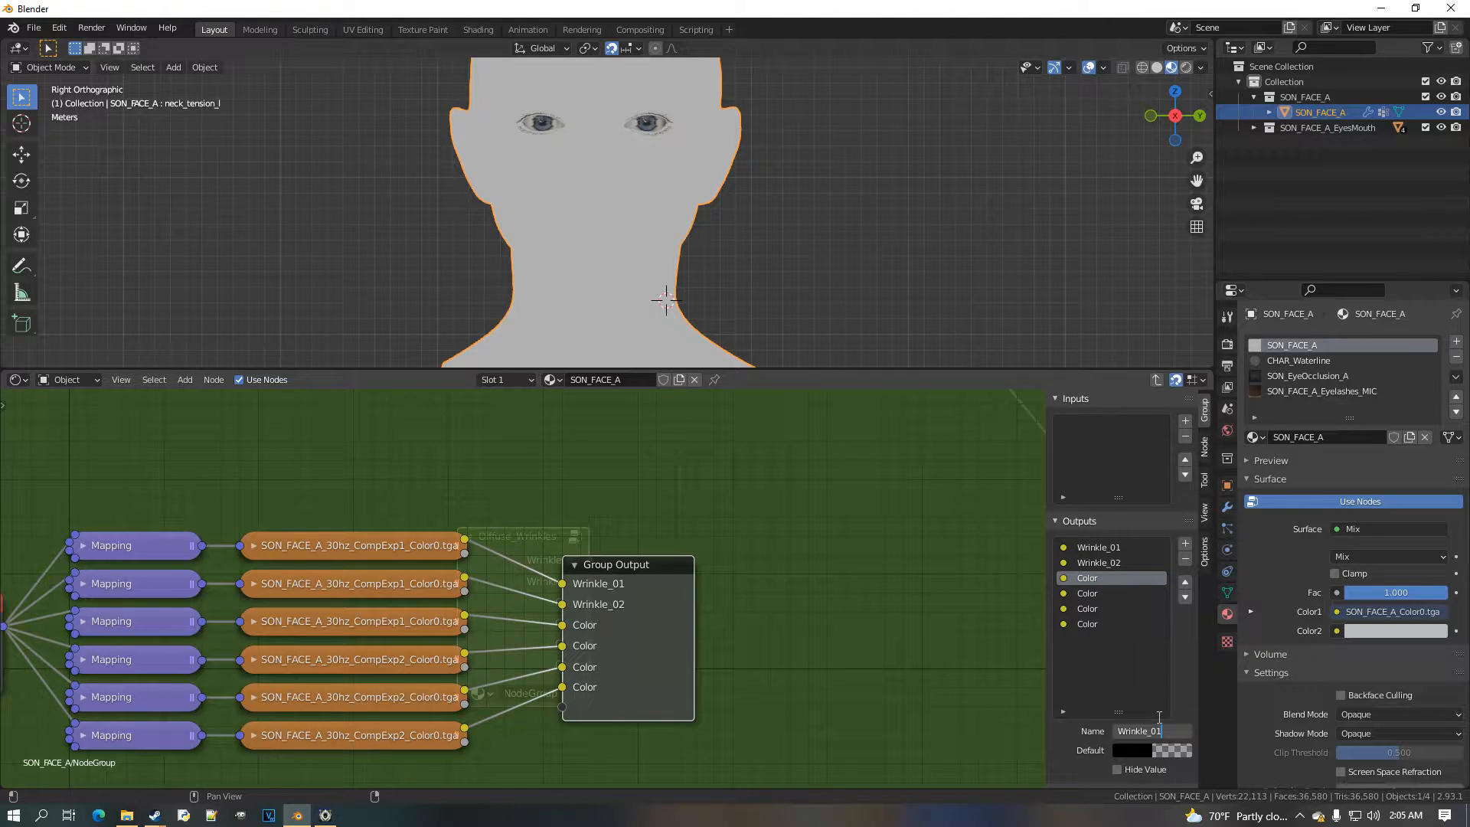
{"action": "key", "text": "Return"}
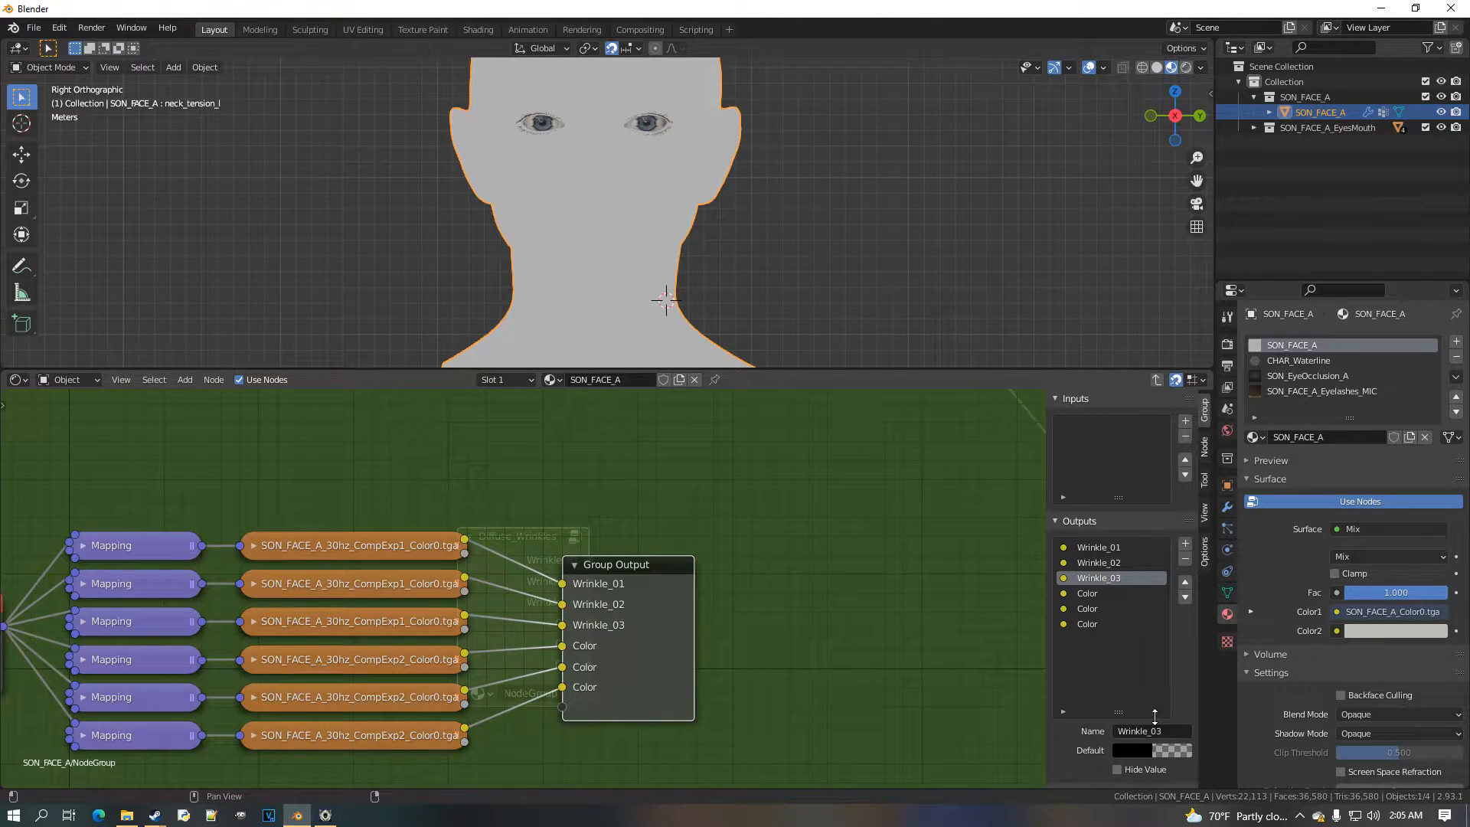
{"action": "left_click", "coordinate": [1123, 598]}
{"action": "left_click", "coordinate": [1146, 734]}
{"action": "type", "text": "Wrinkle_01"}
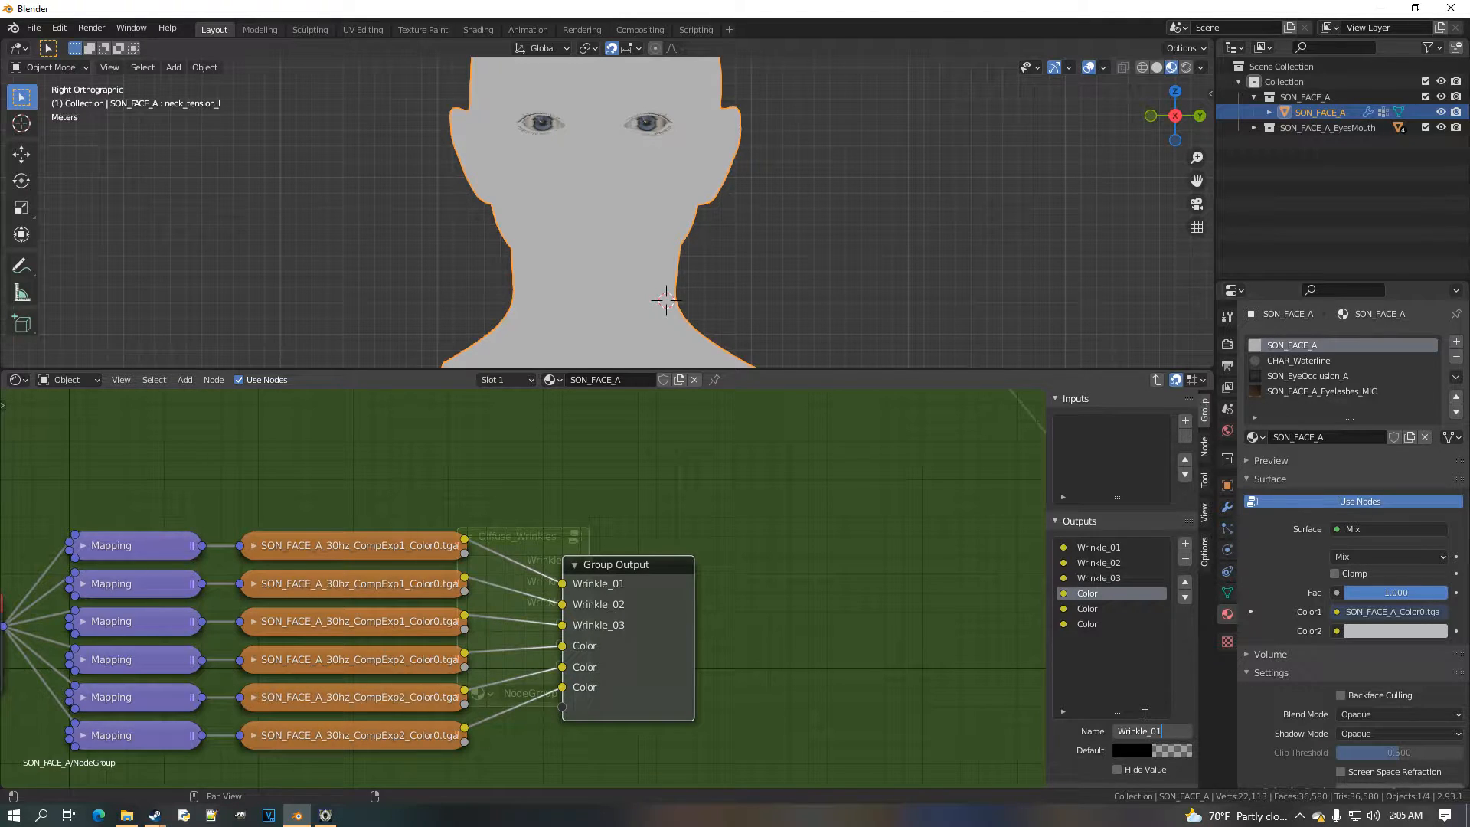
{"action": "key", "text": "Return"}
Rename the group's last two outputs Wrinkle_05 and Wrinkle_06
{"action": "left_click", "coordinate": [1111, 611]}
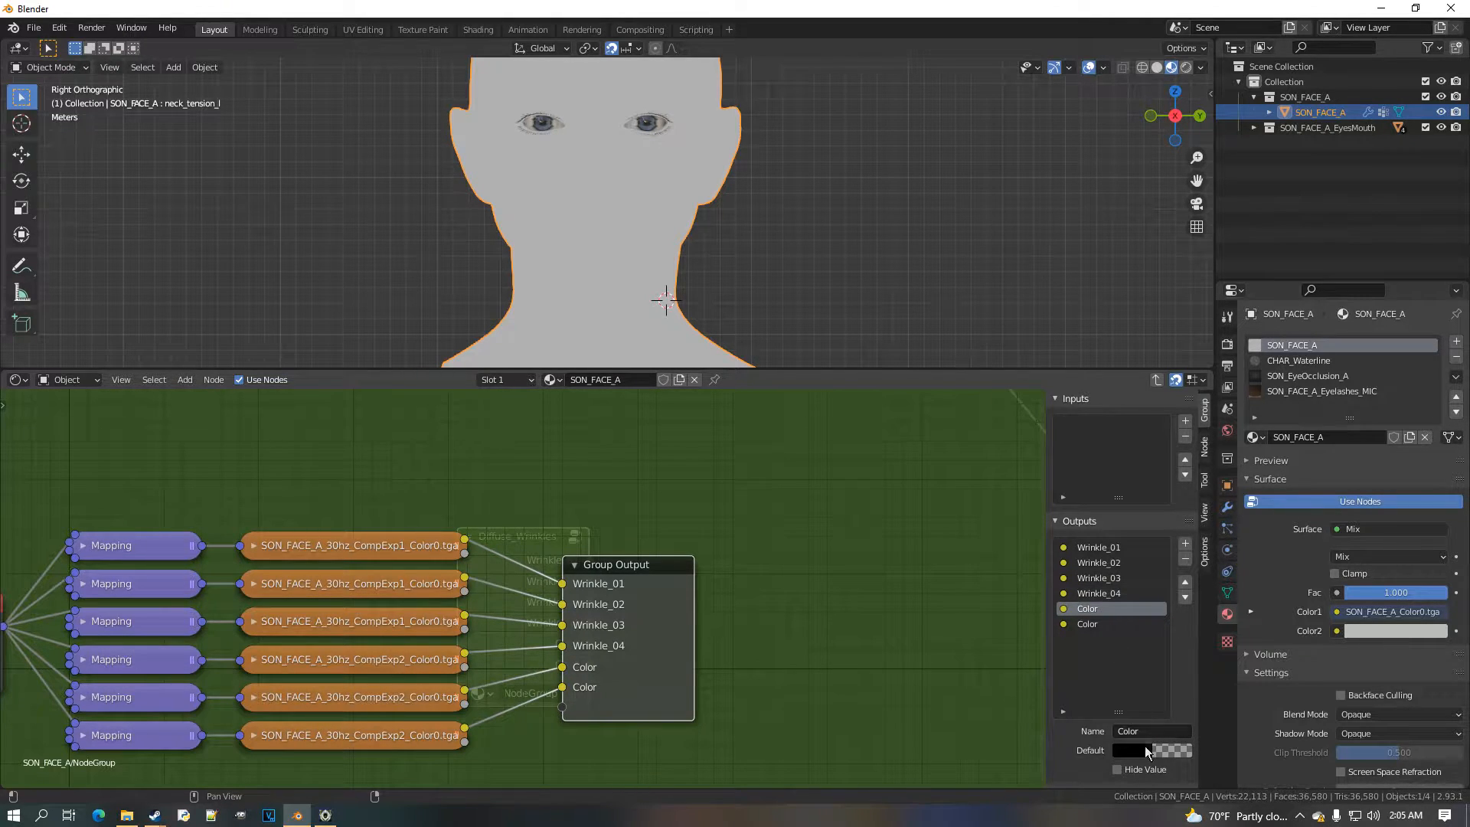
{"action": "type", "text": "Wrinkle_01"}
{"action": "key", "text": "Return"}
{"action": "left_click", "coordinate": [1124, 625]}
{"action": "left_click", "coordinate": [1152, 731]}
{"action": "type", "text": "Wrinkle_01"}
{"action": "key", "text": "Return"}
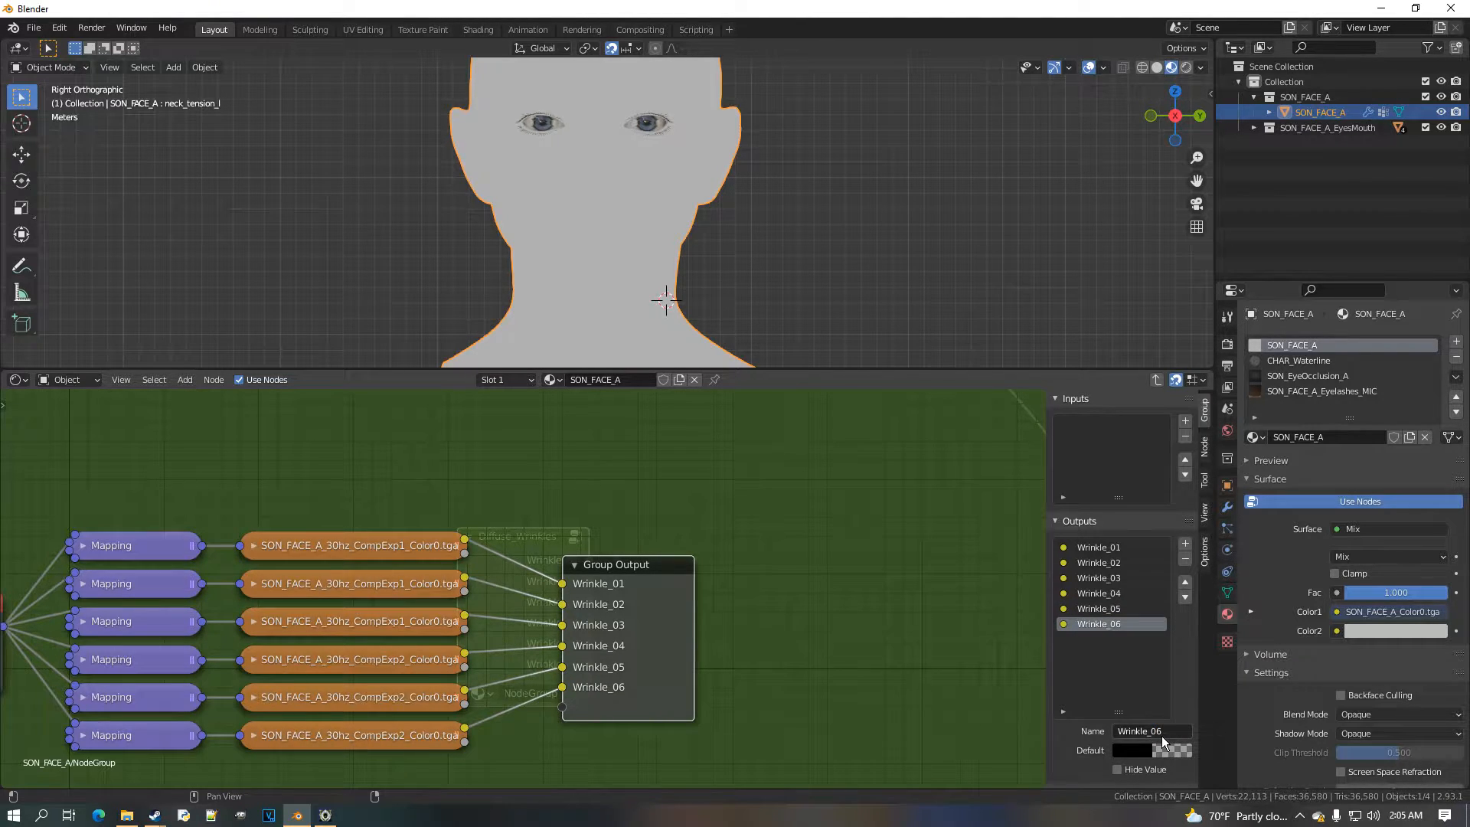
Leave the group and move the Diffuse_Wrinkles node up beneath the SON_FACE_A_Color0.tga texture node
{"action": "key", "text": "Tab"}
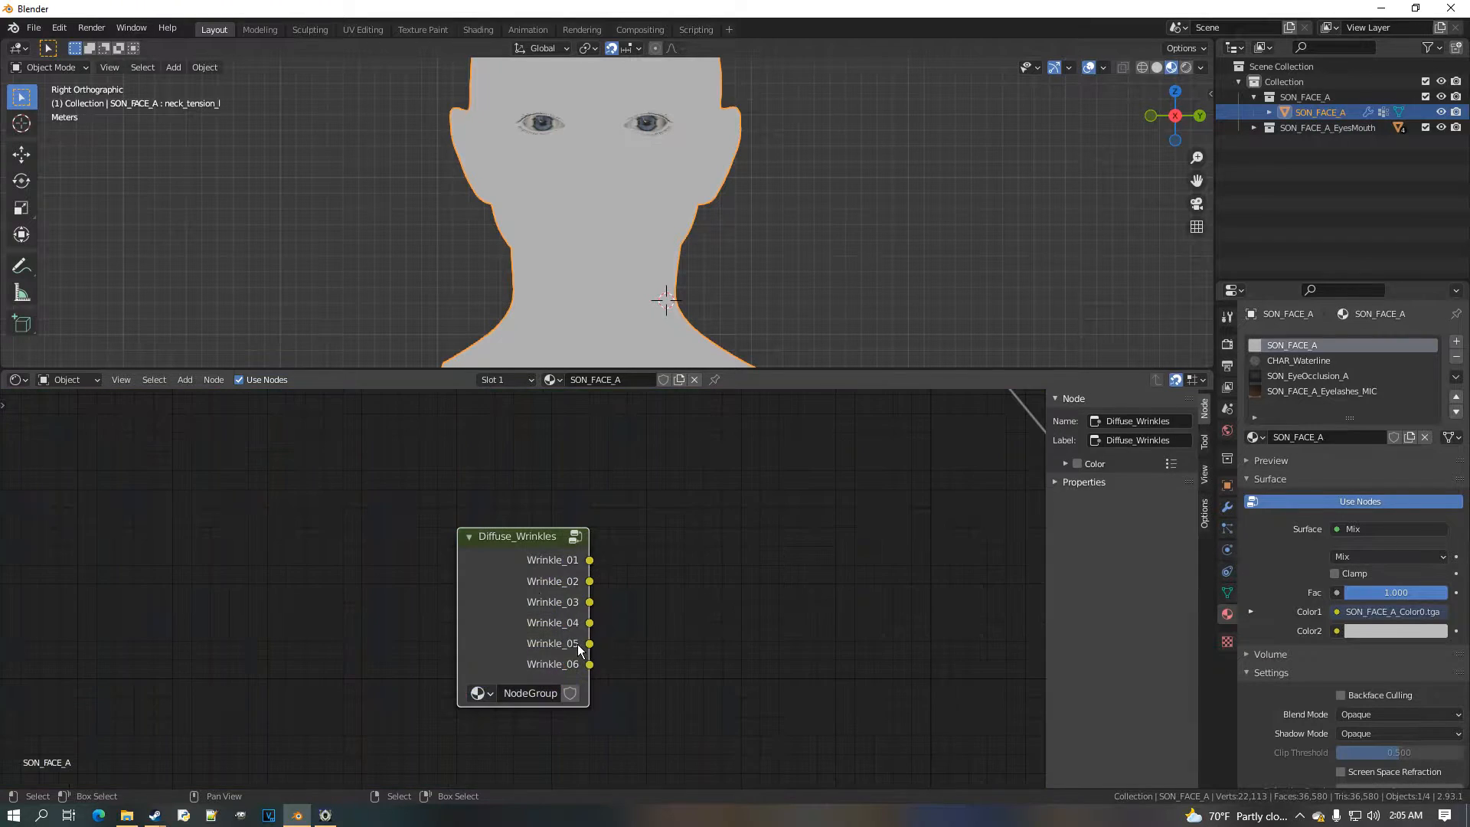
{"action": "scroll", "coordinate": [580, 651], "scroll_direction": "down", "scroll_amount": 3}
{"action": "key", "text": "g"}
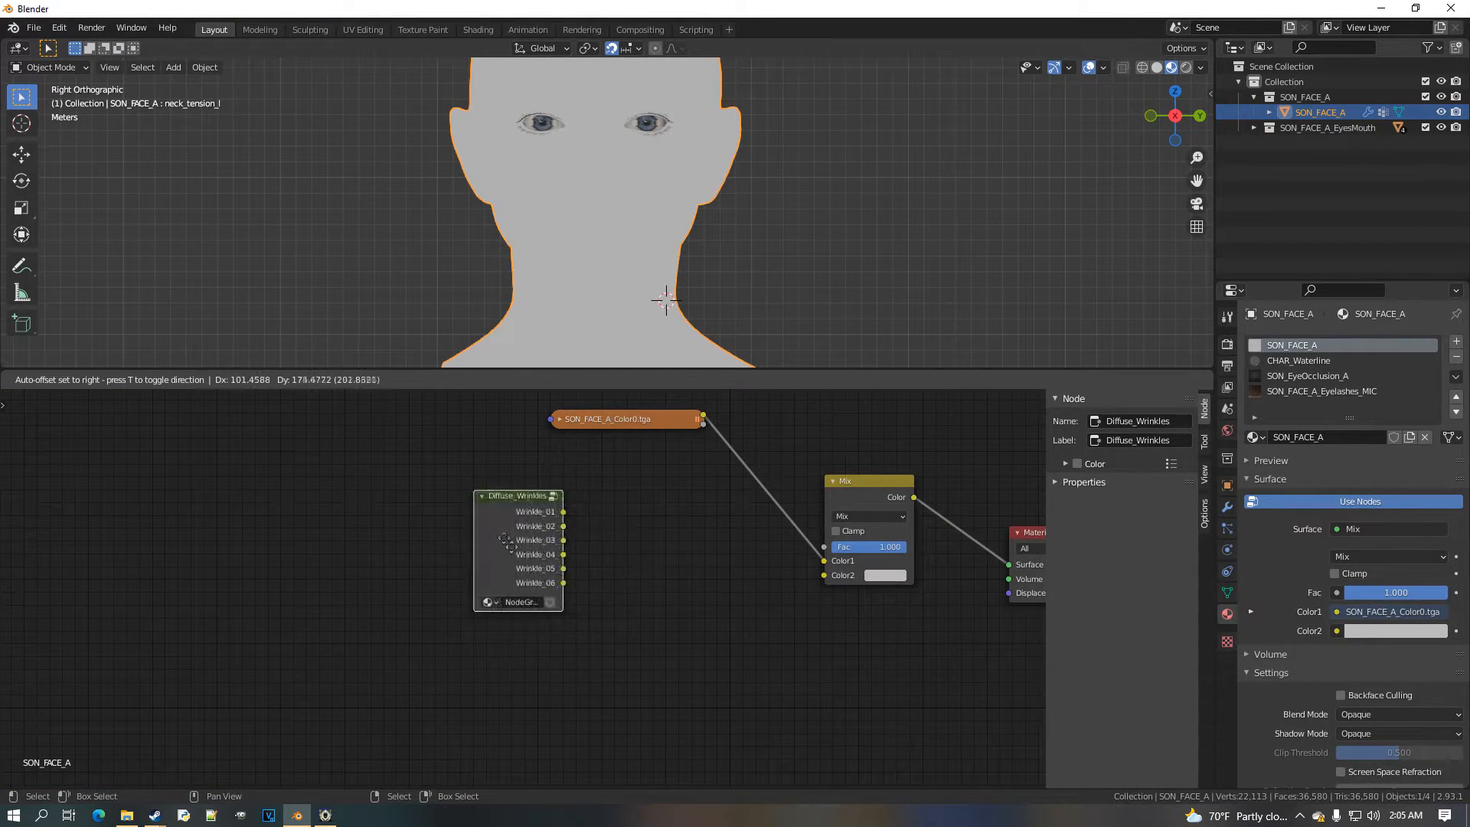
{"action": "left_click", "coordinate": [530, 555]}
Duplicate the Diffuse_Wrinkles node group and place the copy directly below the original
{"action": "scroll", "coordinate": [530, 559], "scroll_direction": "up", "scroll_amount": 1}
{"action": "scroll", "coordinate": [530, 556], "scroll_direction": "up", "scroll_amount": 1}
{"action": "middle_click_drag", "start_coordinate": [539, 550], "coordinate": [485, 502]}
{"action": "scroll", "coordinate": [514, 539], "scroll_direction": "up", "scroll_amount": 2}
{"action": "key", "text": "shift+d"}
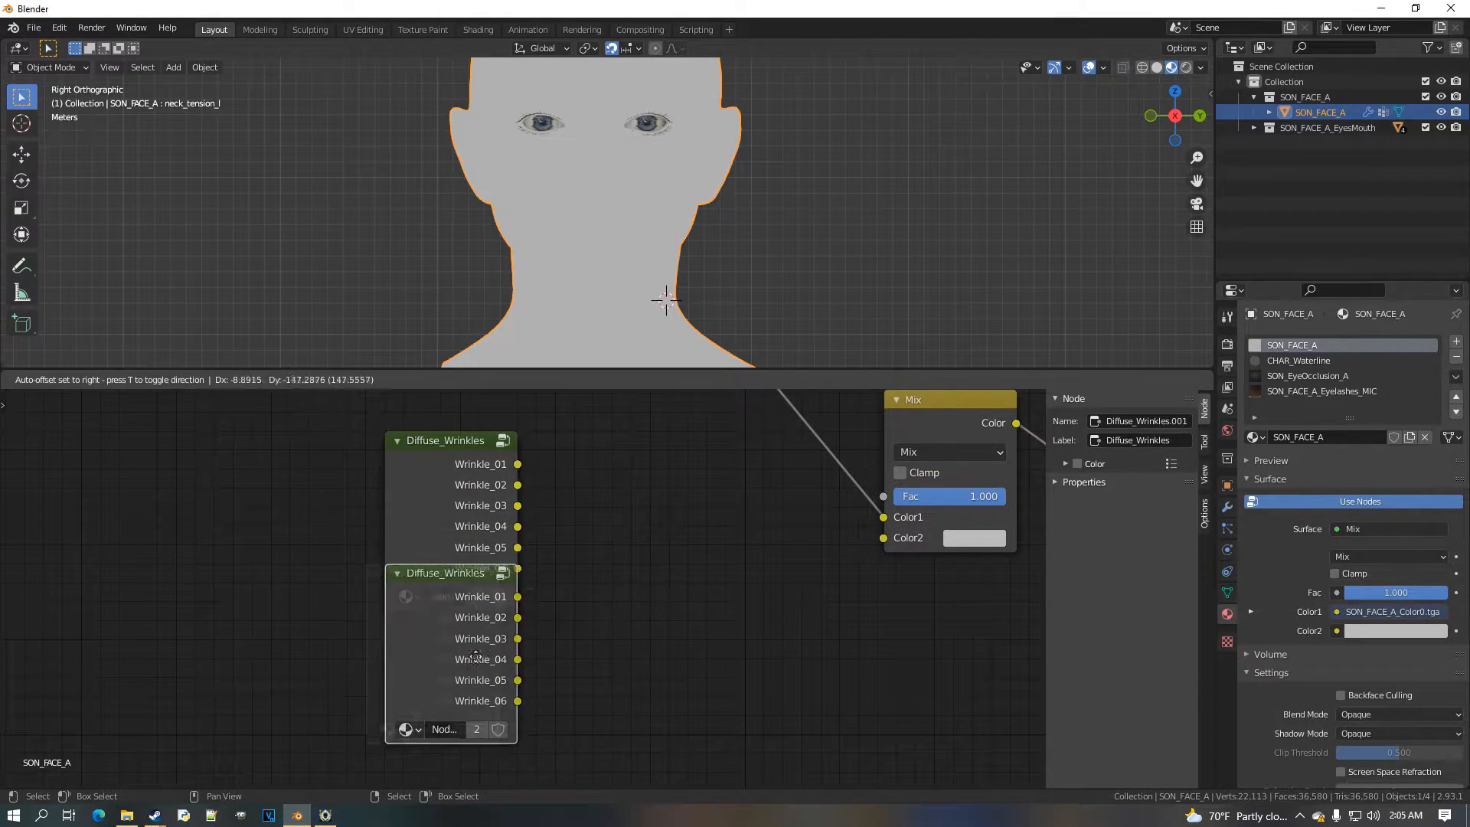
{"action": "left_click", "coordinate": [455, 663]}
Set both the name and the label of the duplicated node group to Normal_Wrinkles
{"action": "left_click", "coordinate": [1171, 425]}
{"action": "key", "text": "Right"}
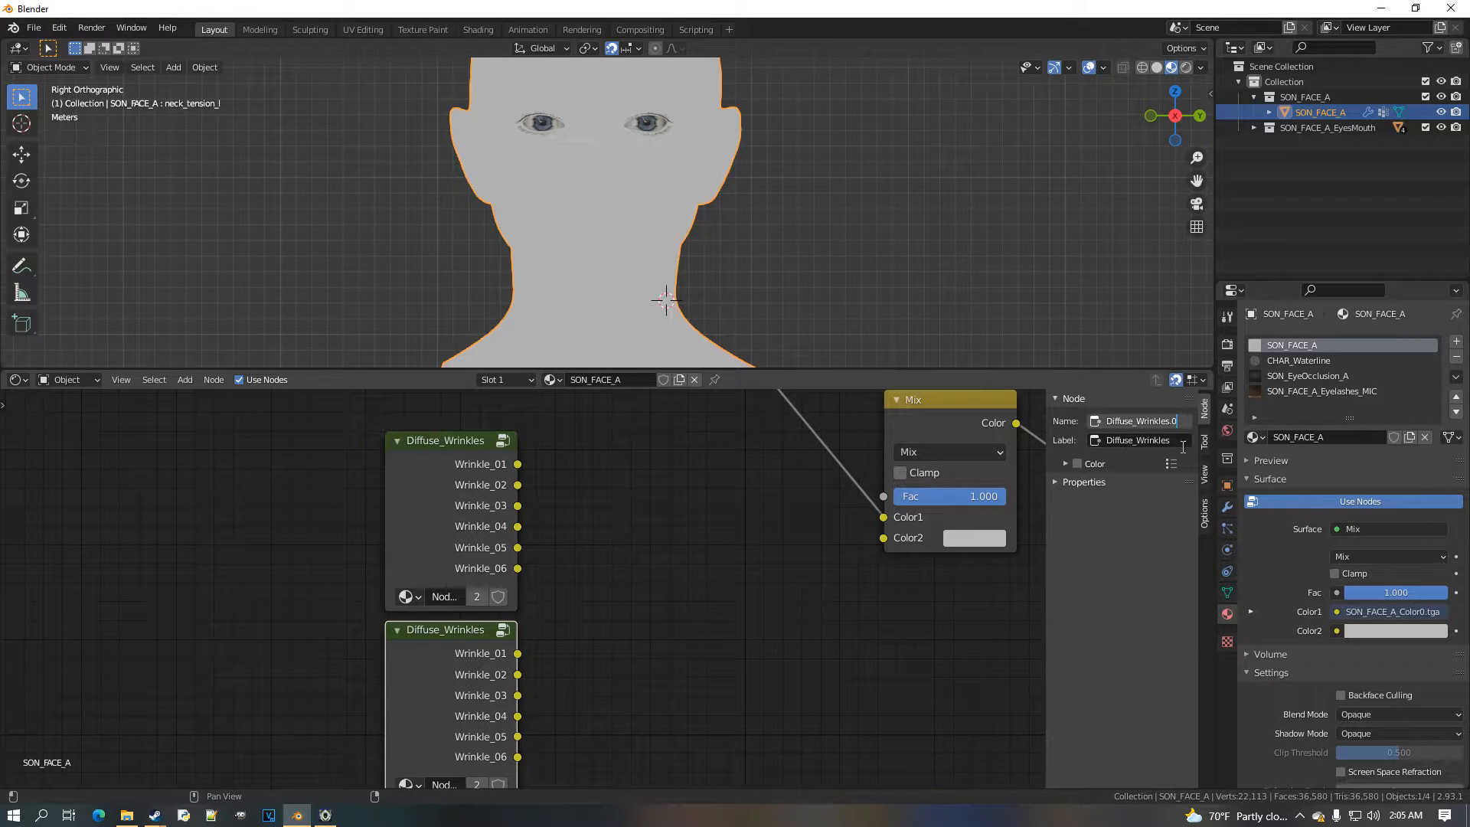
{"action": "key", "text": "Home"}
{"action": "type", "text": "Normal"}
{"action": "key", "text": "Return"}
{"action": "left_click", "coordinate": [1141, 442]}
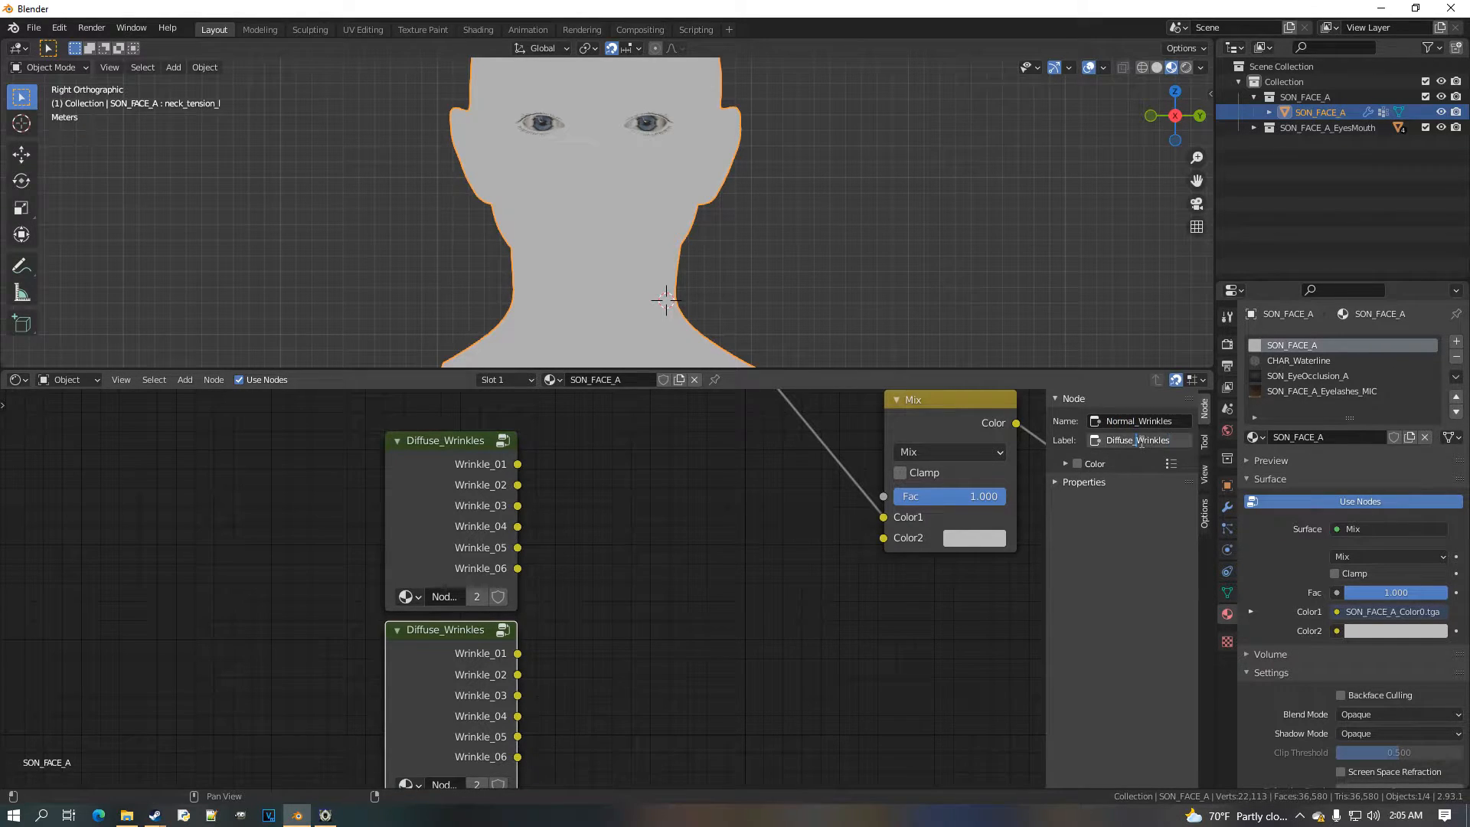
{"action": "key", "text": "shift+Home"}
{"action": "type", "text": "Norma"}
{"action": "key", "text": "Return"}
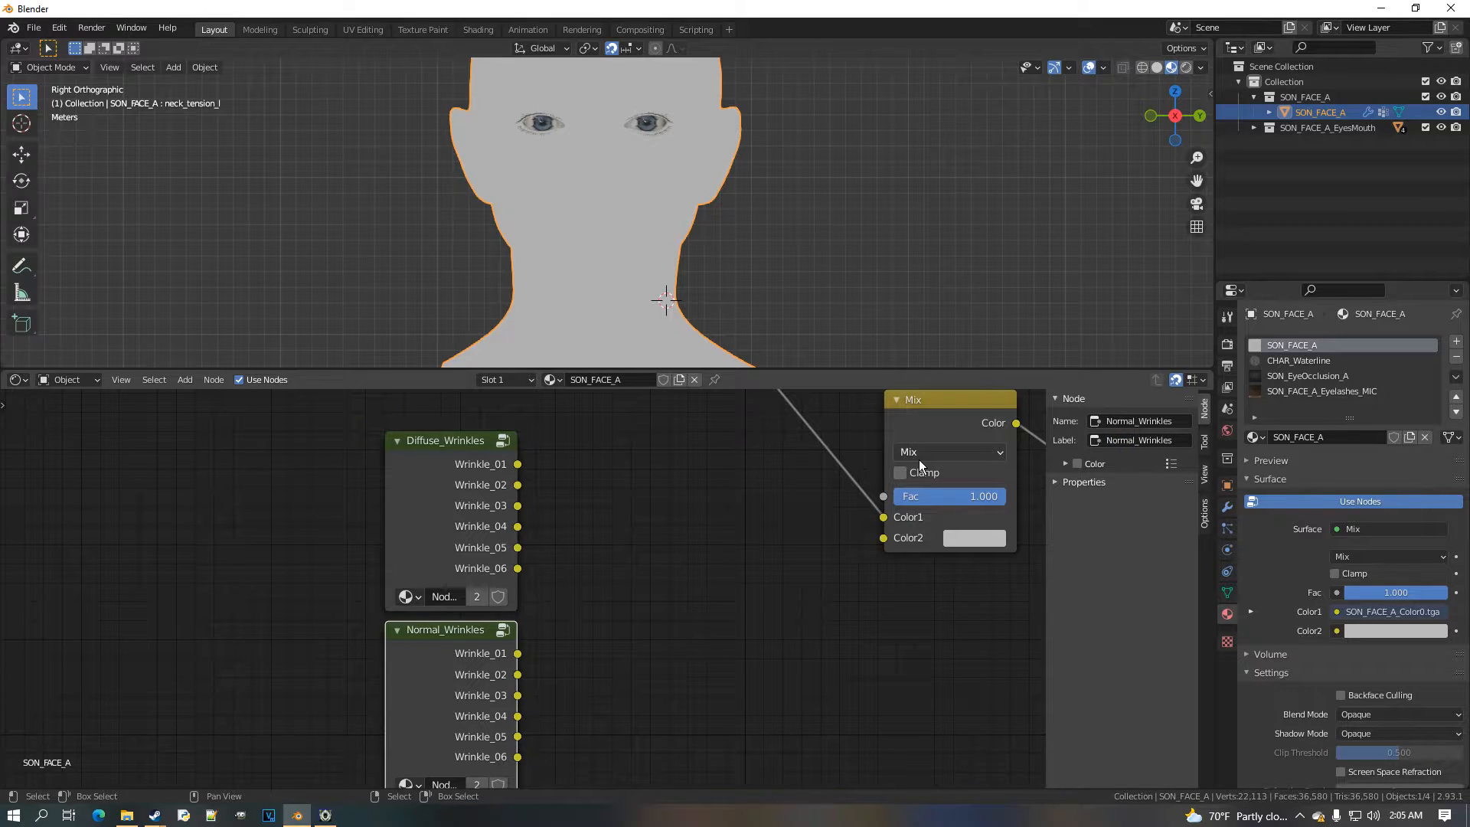
Make the Normal_Wrinkles node group a single-user copy independent of Diffuse_Wrinkles
{"action": "scroll", "coordinate": [468, 684], "scroll_direction": "up", "scroll_amount": 3}
{"action": "middle_click_drag", "start_coordinate": [467, 684], "coordinate": [533, 609]}
{"action": "scroll", "coordinate": [532, 608], "scroll_direction": "up", "scroll_amount": 1}
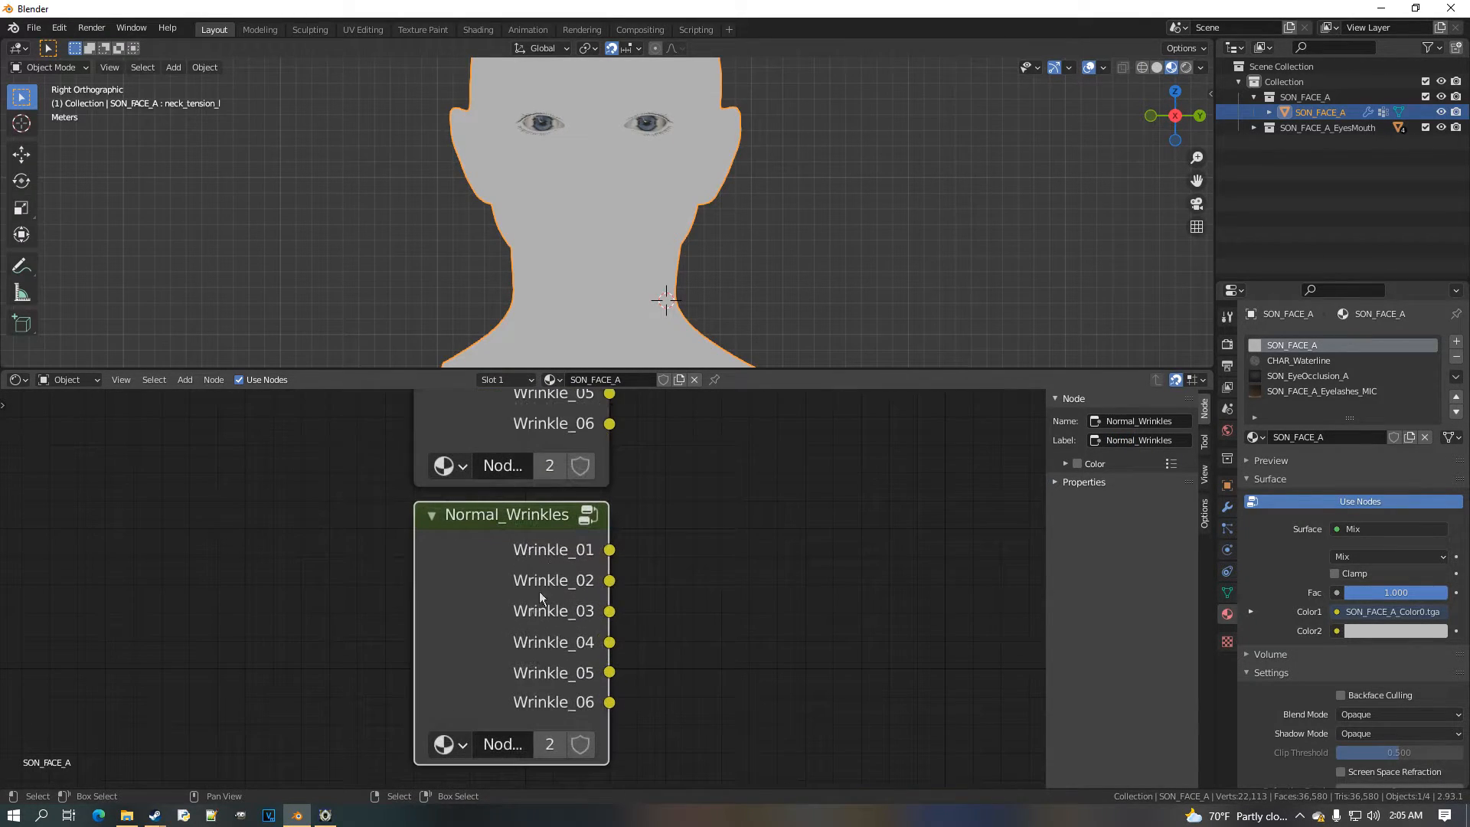
{"action": "scroll", "coordinate": [536, 634], "scroll_direction": "down", "scroll_amount": 2}
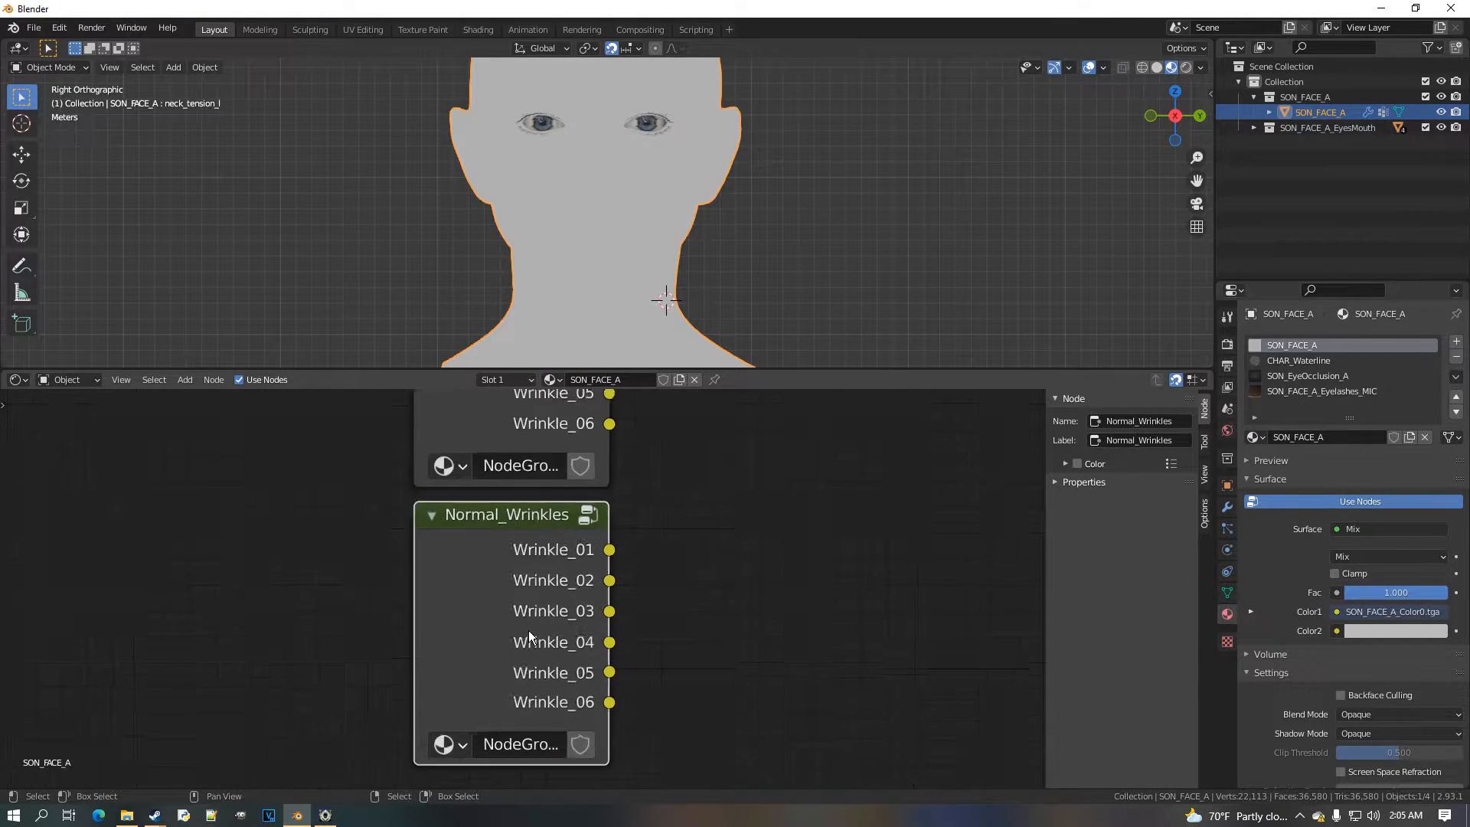
Inside the Normal_Wrinkles group, load SON_FACE_A_30hz_CompExp1_Normal0.tga into the first image texture and set its color space to Non-Color
{"action": "key", "text": "Tab"}
{"action": "scroll", "coordinate": [528, 634], "scroll_direction": "down", "scroll_amount": 1}
{"action": "left_click", "coordinate": [358, 547]}
{"action": "middle_click_drag", "start_coordinate": [359, 552], "coordinate": [565, 478]}
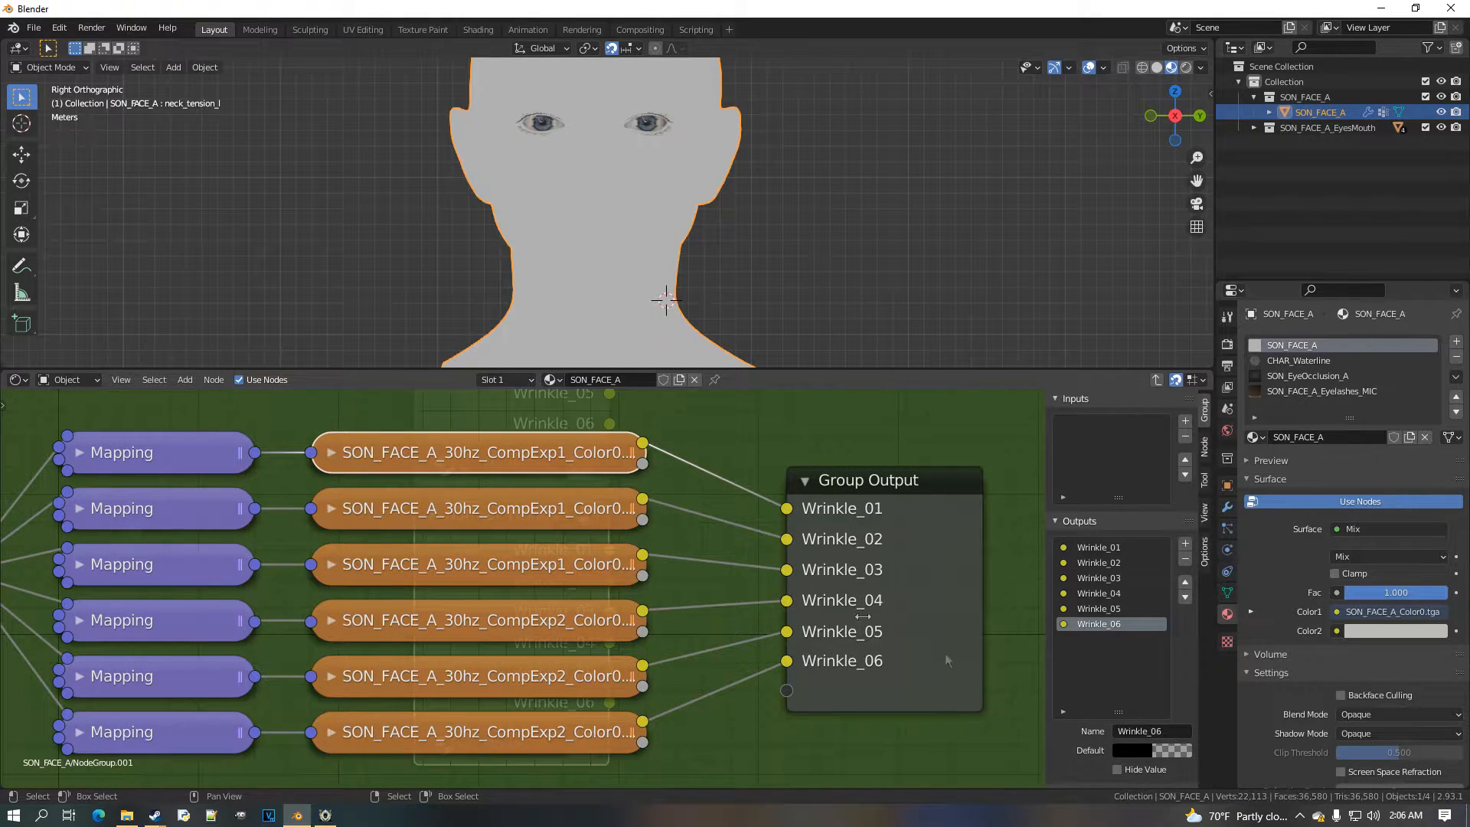
{"action": "left_click", "coordinate": [1204, 458]}
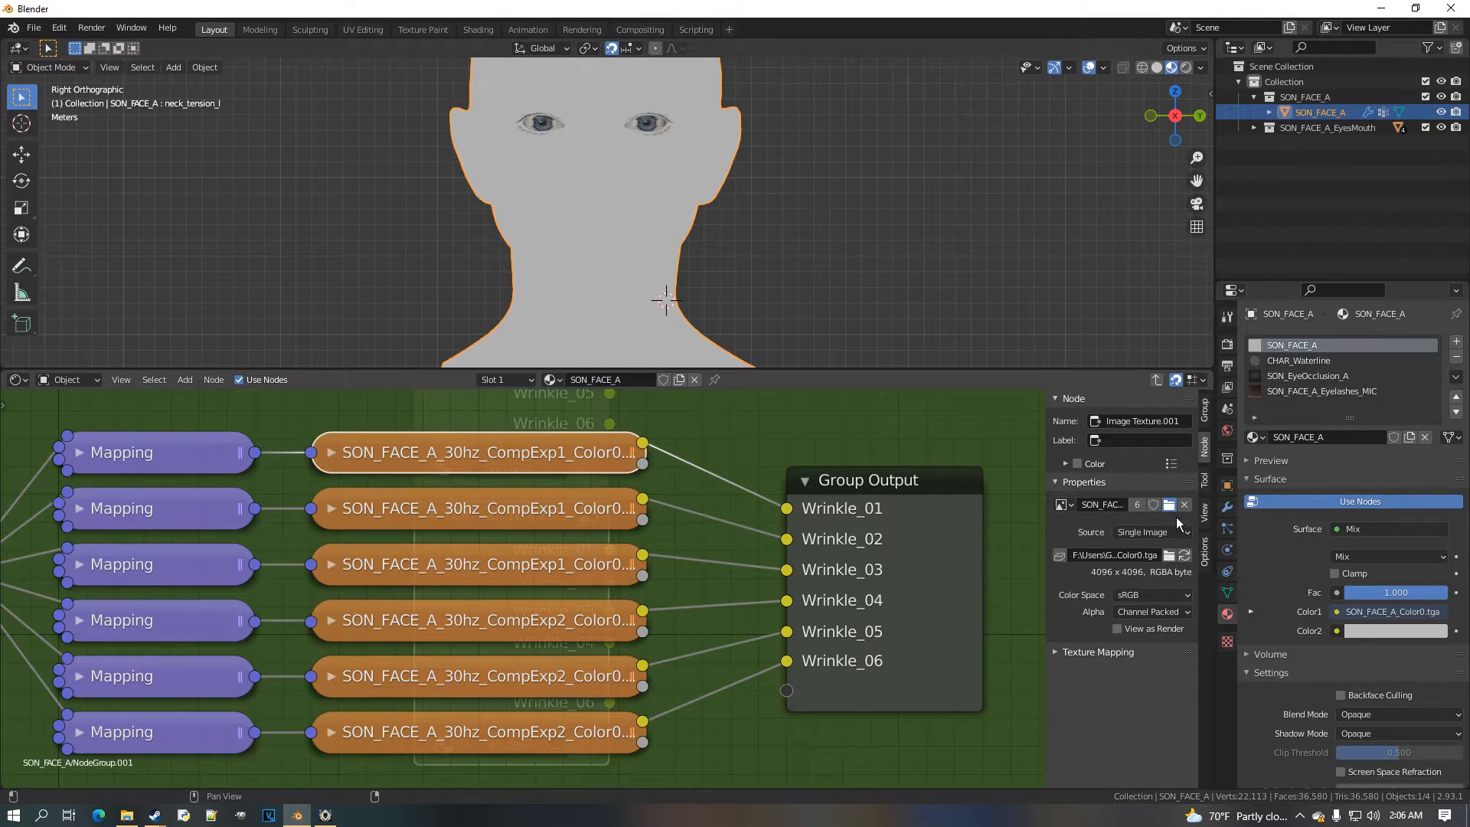
{"action": "left_click", "coordinate": [1174, 511]}
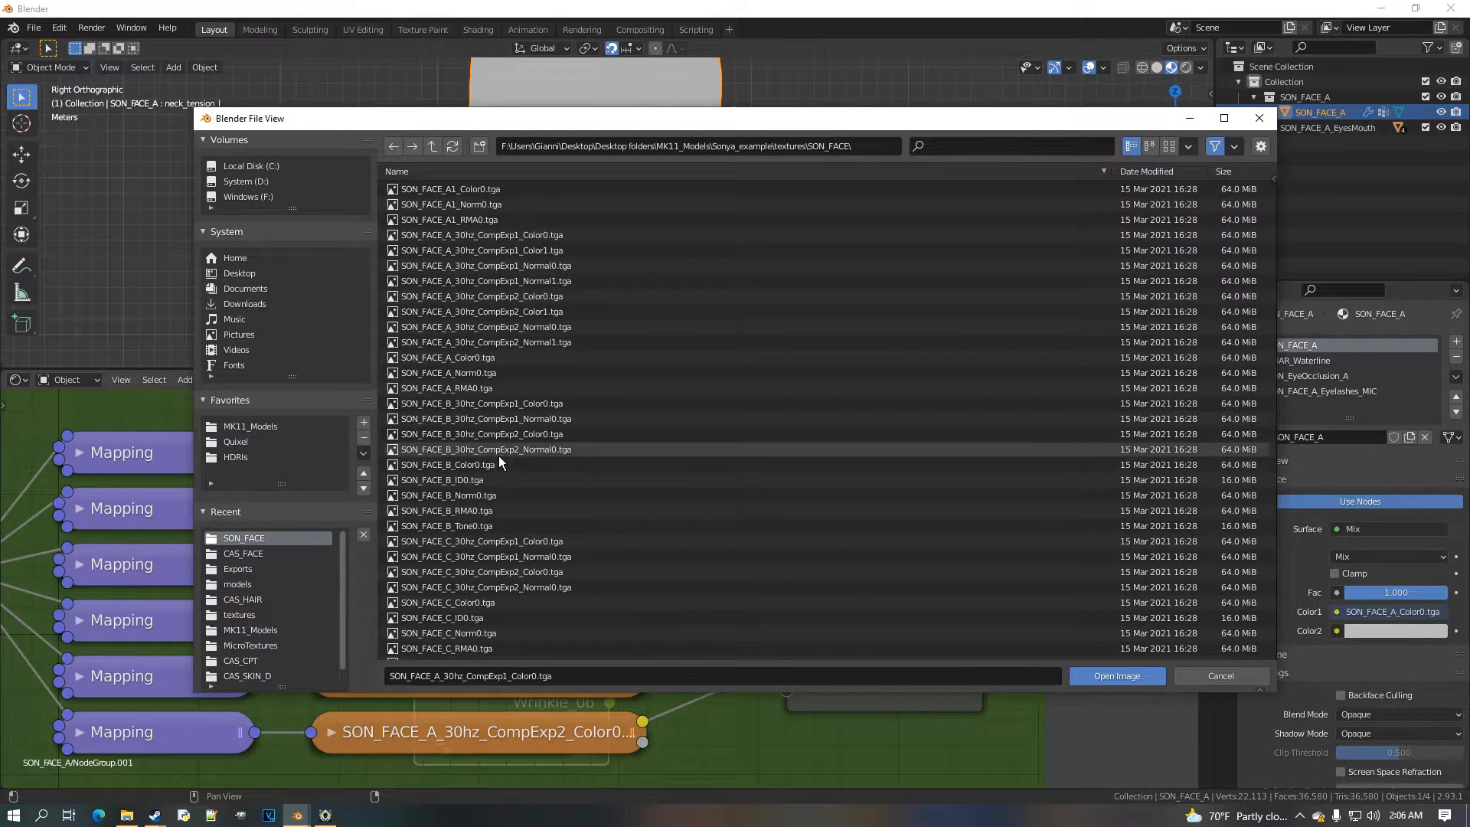
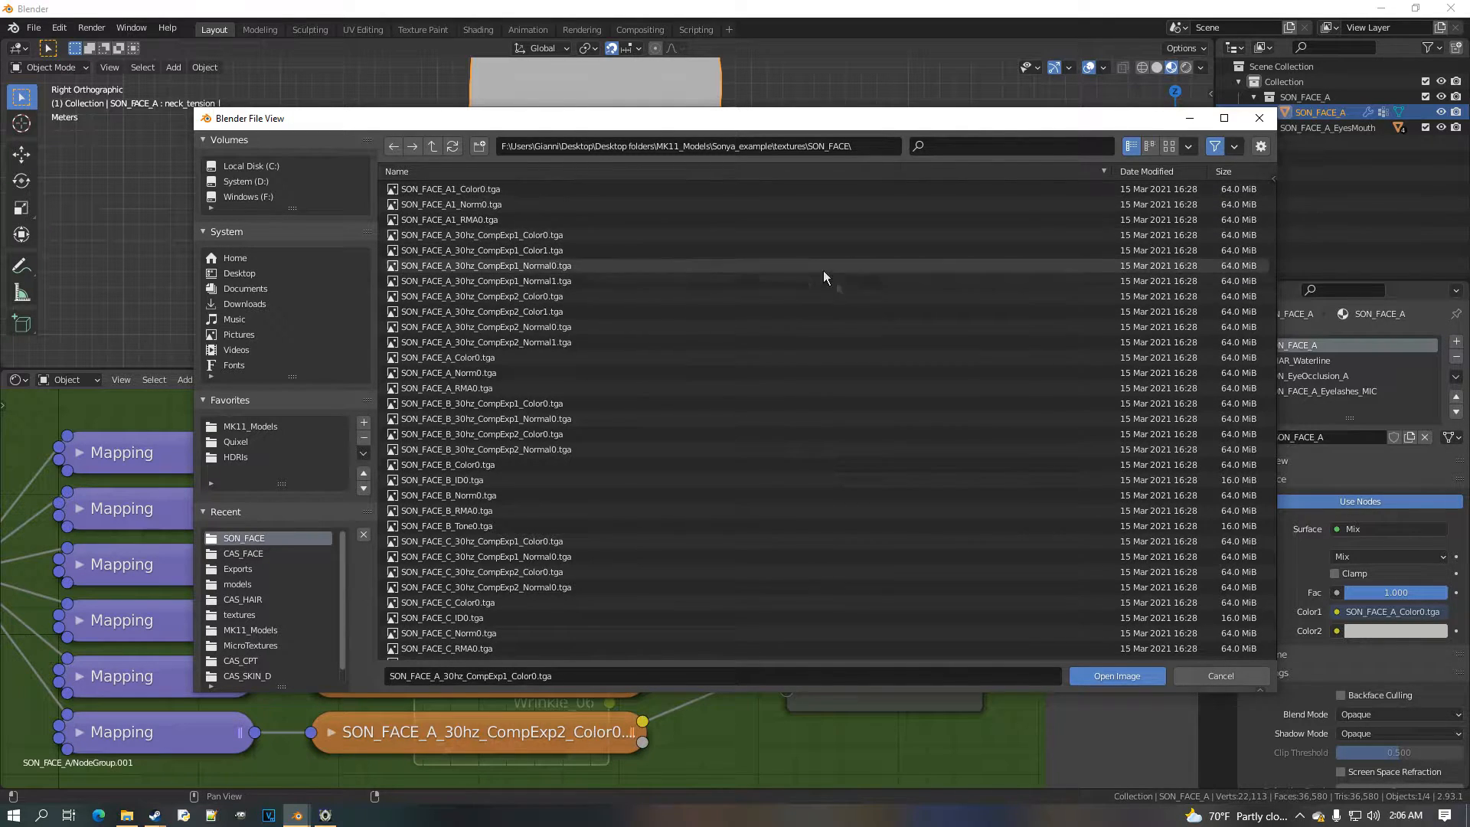
{"action": "left_click", "coordinate": [613, 266]}
{"action": "double_click", "coordinate": [532, 268]}
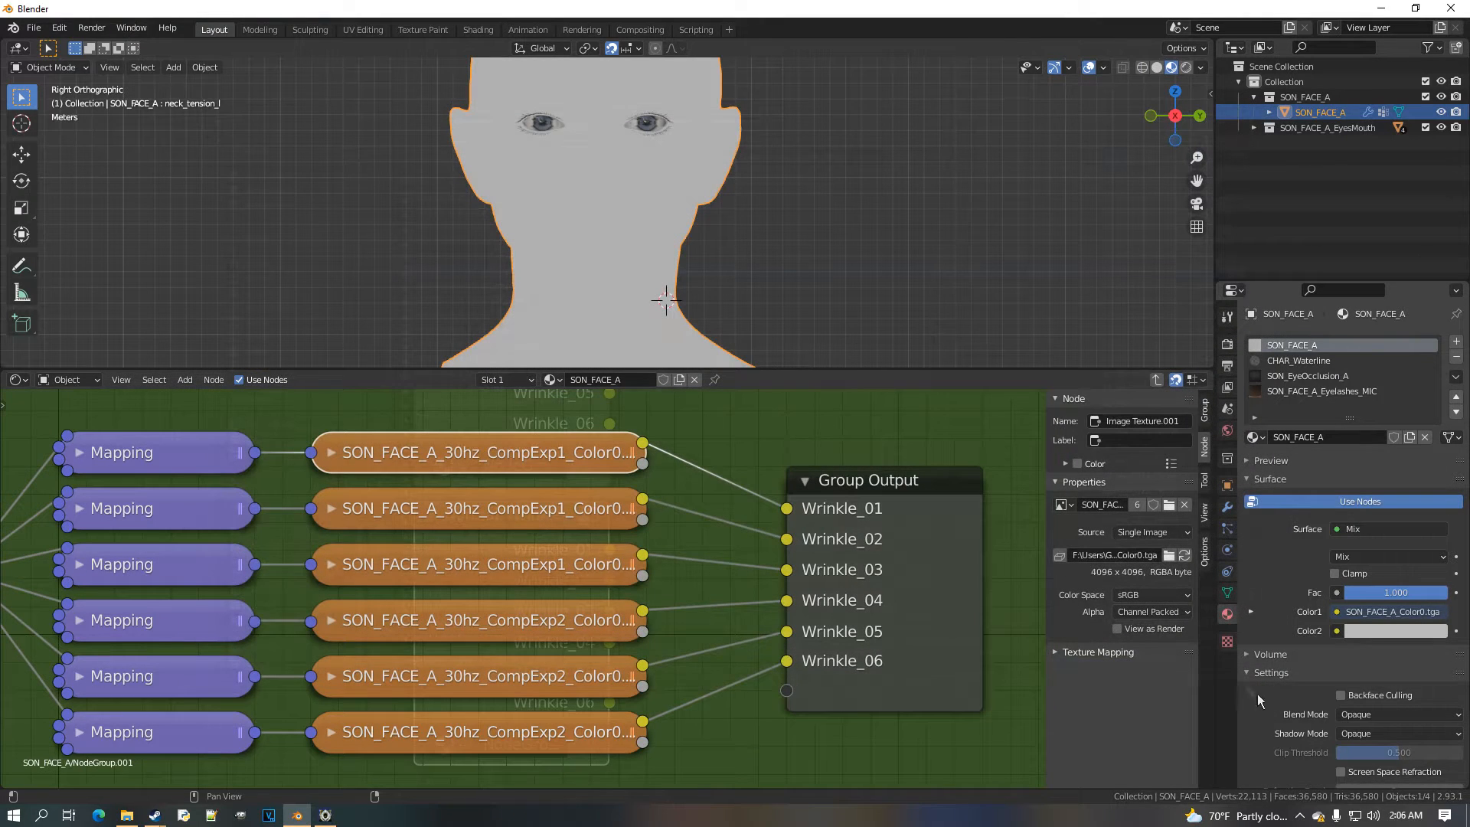
{"action": "left_click", "coordinate": [1149, 602]}
{"action": "left_click", "coordinate": [1175, 665]}
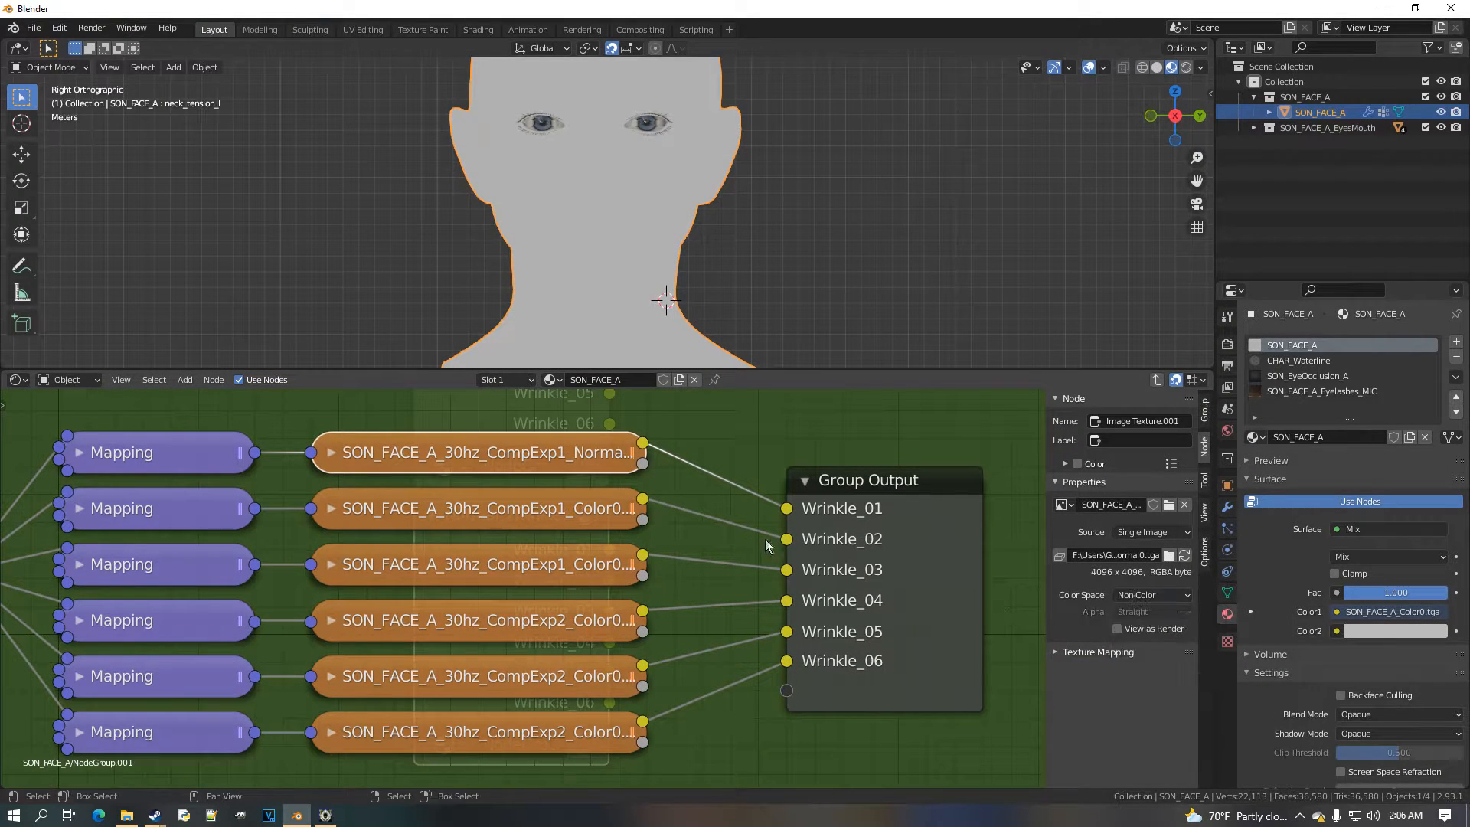
Assign the already loaded SON_FACE_A_30hz_CompExp1_Normal0.tga image to the second and third image texture nodes
{"action": "left_click", "coordinate": [636, 511]}
{"action": "left_click", "coordinate": [1065, 506]}
{"action": "left_click", "coordinate": [1095, 526]}
{"action": "left_click", "coordinate": [571, 559]}
{"action": "left_click", "coordinate": [1065, 507]}
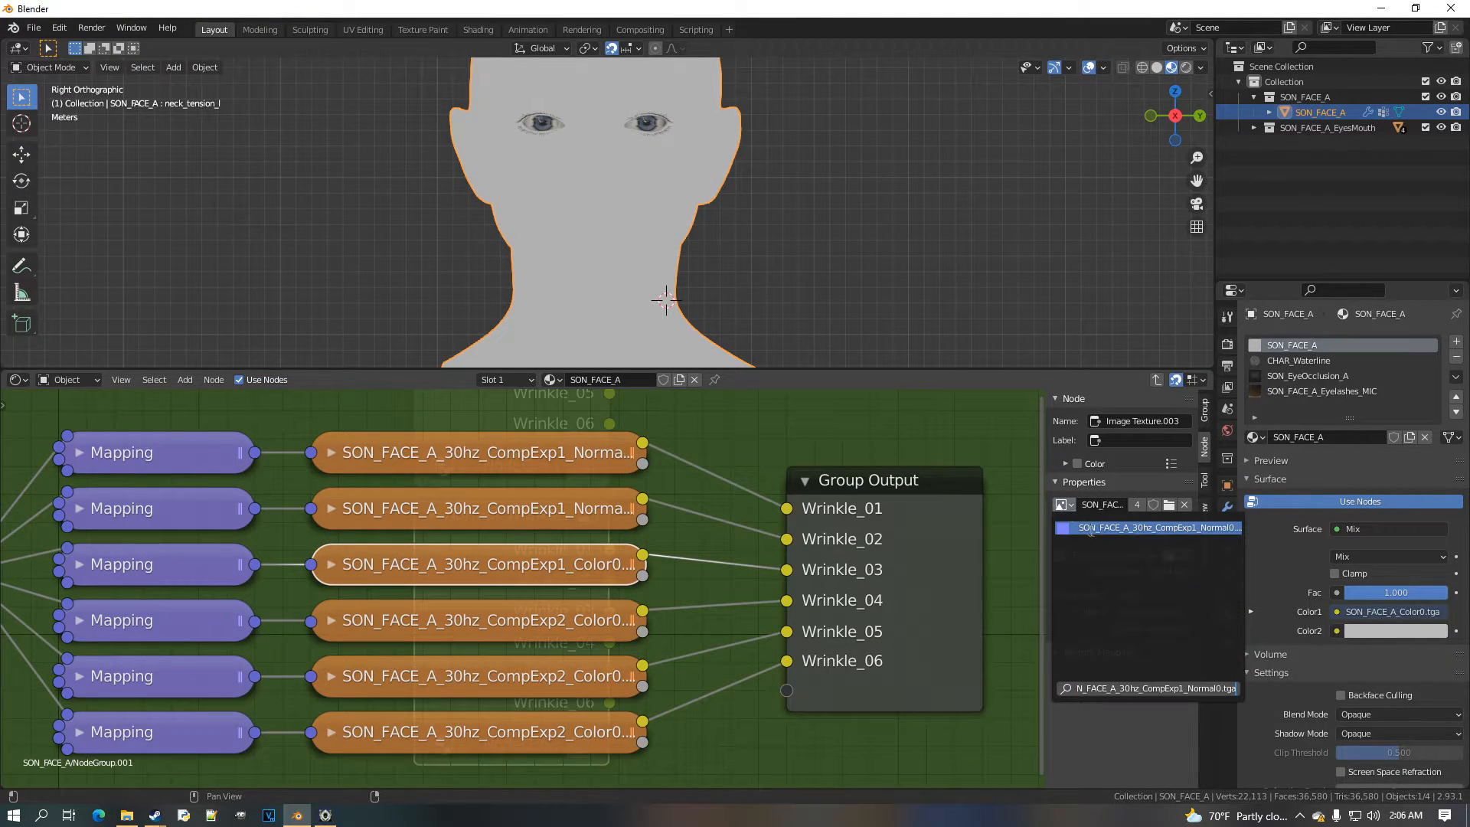
{"action": "left_click", "coordinate": [1092, 528]}
Load SON_FACE_A_30hz_CompExp2_Normal0.tga into the fourth image texture and set its color space to Non-Color
{"action": "left_click", "coordinate": [574, 628]}
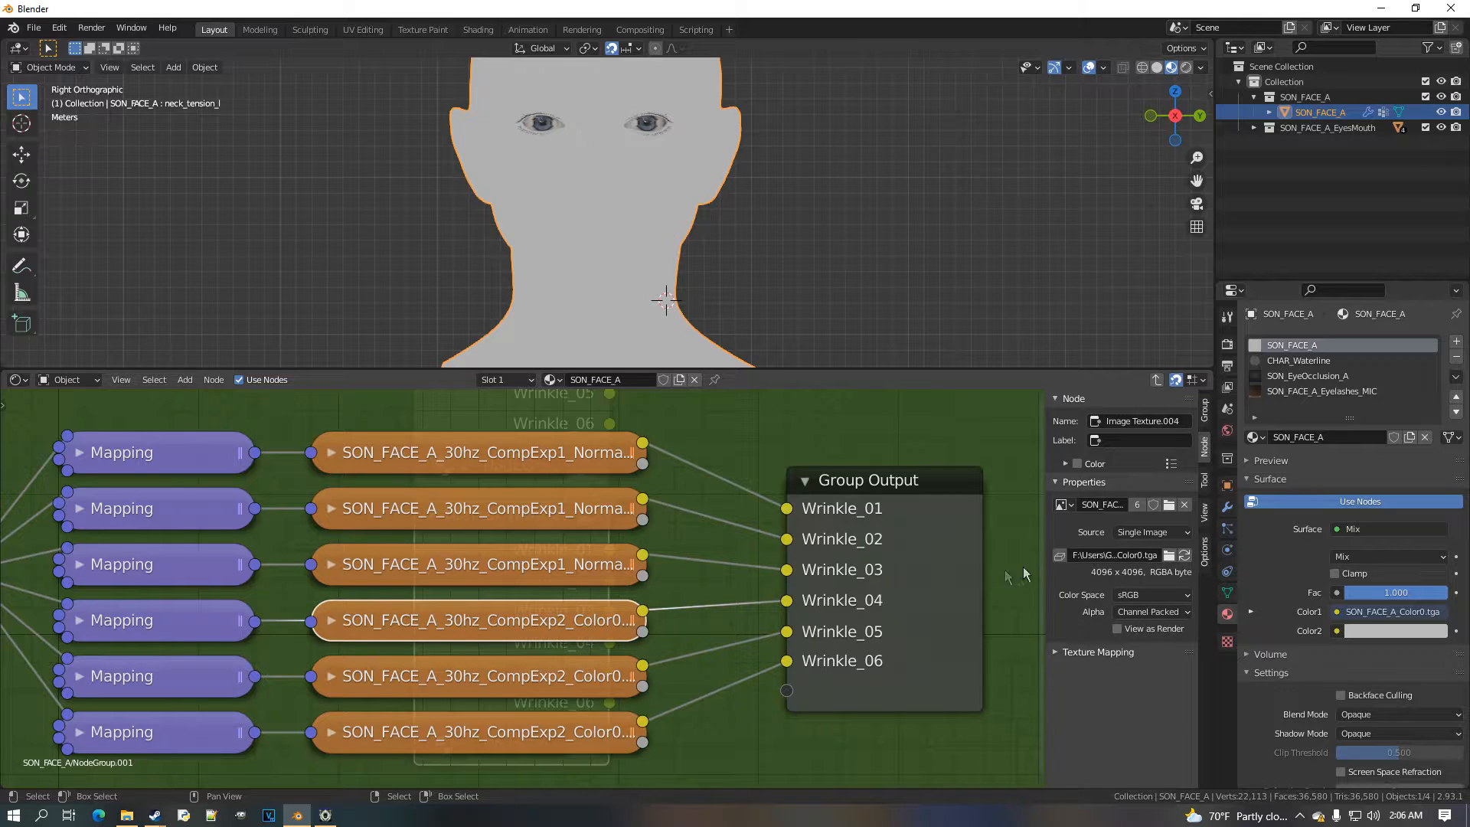
{"action": "left_click", "coordinate": [1169, 504]}
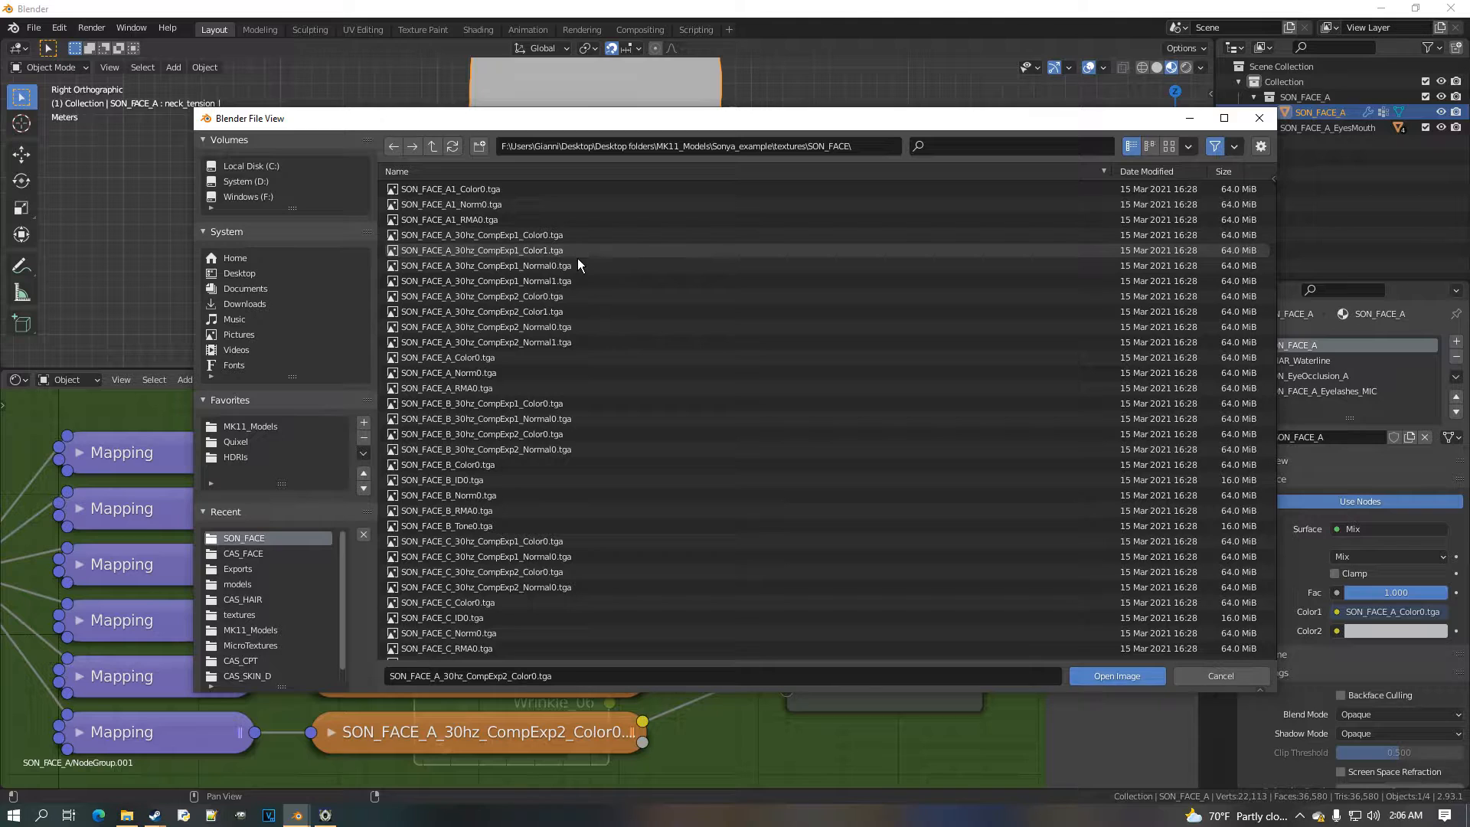
{"action": "double_click", "coordinate": [576, 328]}
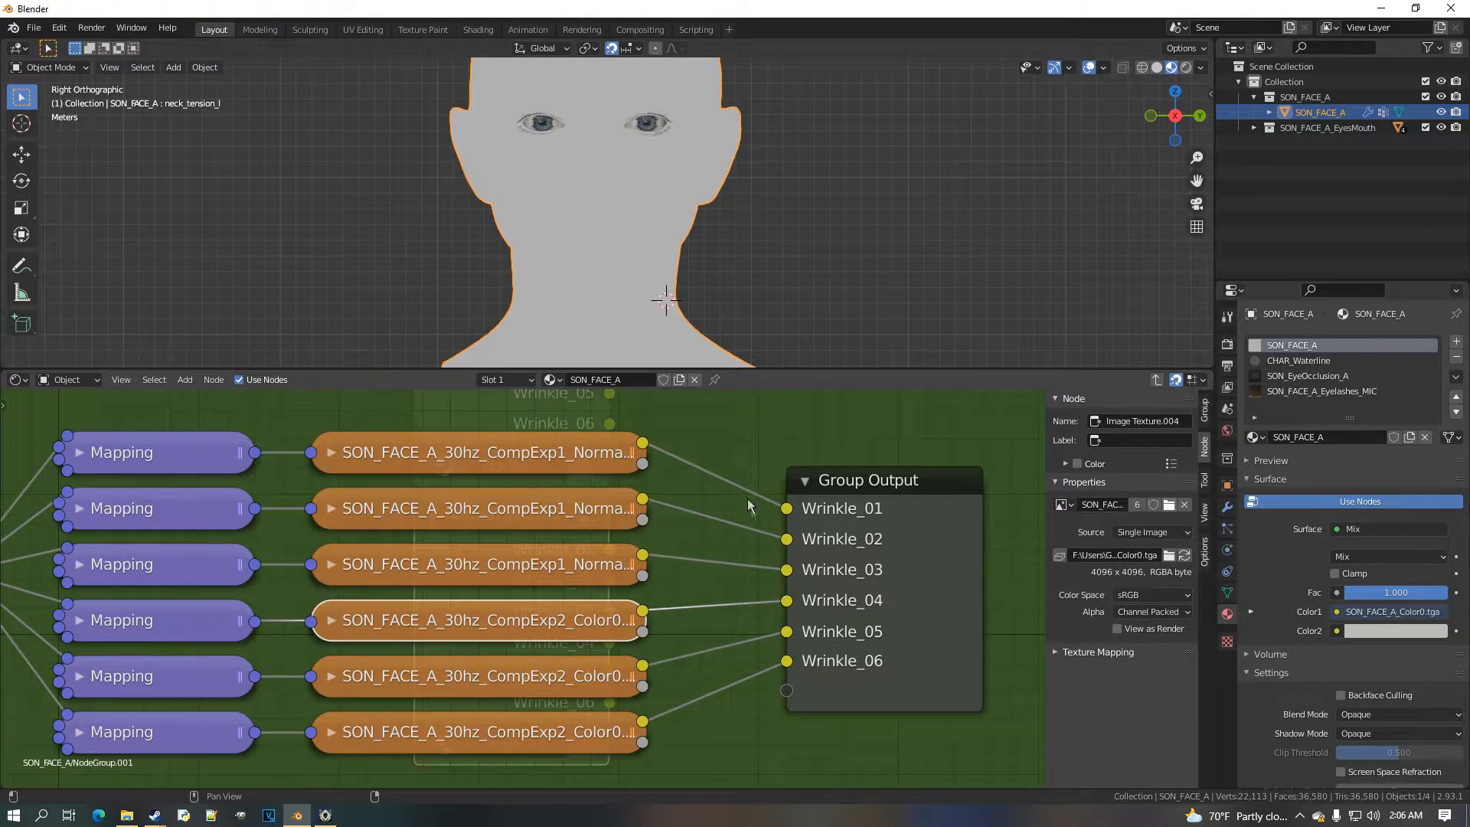
{"action": "left_click", "coordinate": [1189, 595]}
{"action": "left_click", "coordinate": [1167, 663]}
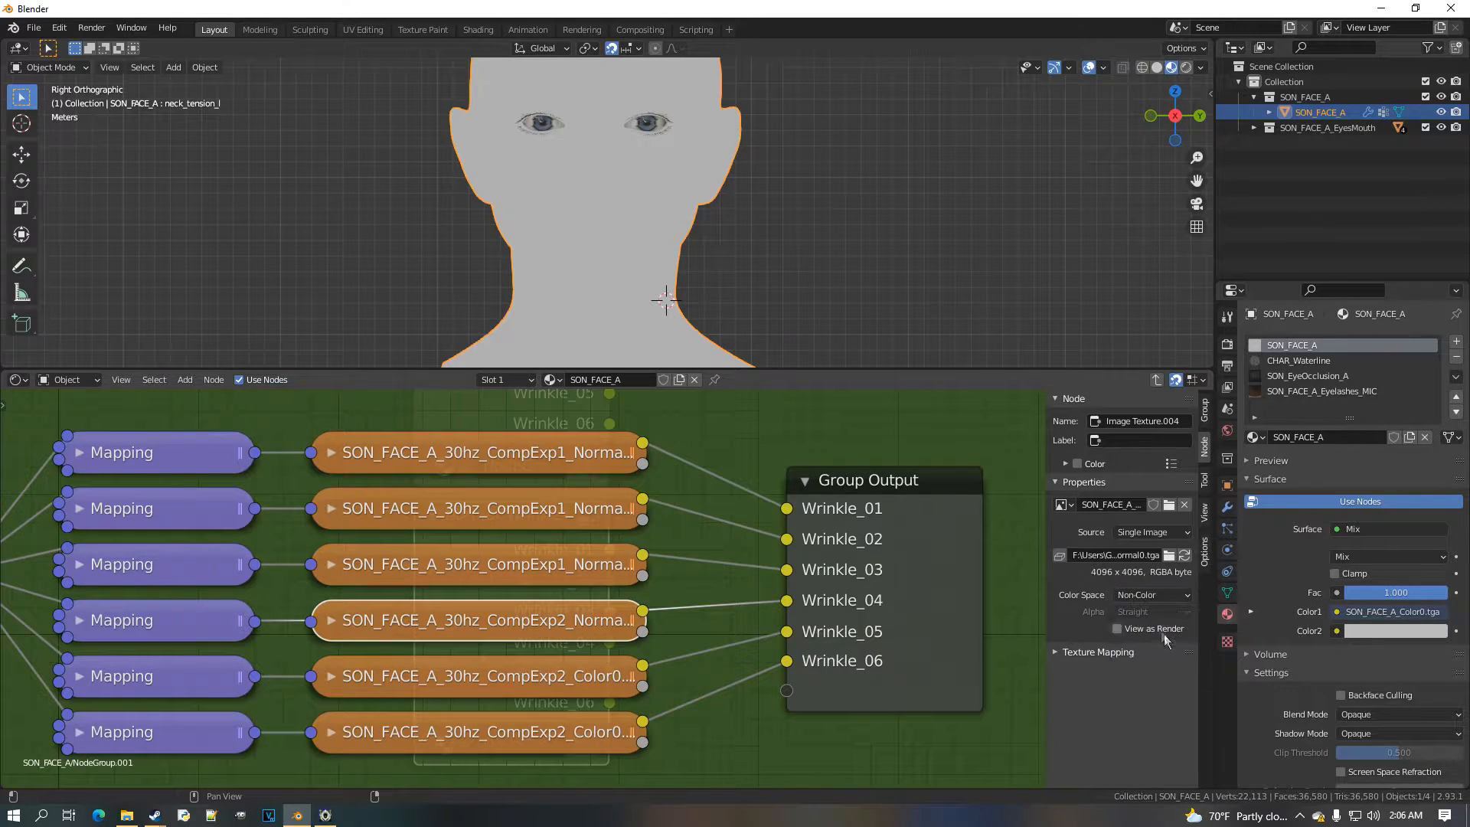
Assign the already loaded SON_FACE_A_30hz_CompExp2_Normal0.tga image to the fifth and sixth image texture nodes
{"action": "left_click", "coordinate": [534, 689]}
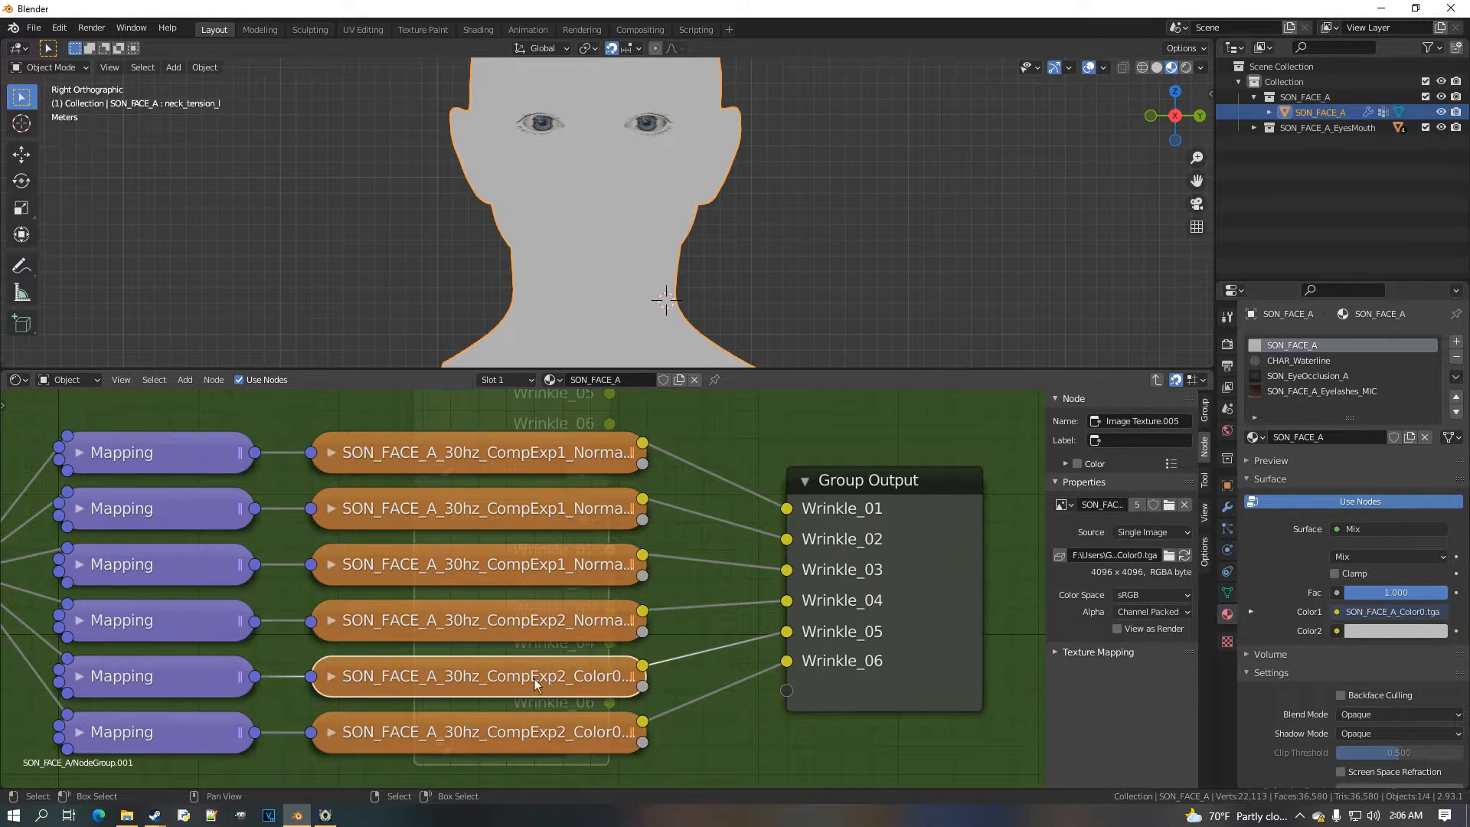
{"action": "left_click", "coordinate": [1065, 505]}
{"action": "key", "text": "ctrl+v"}
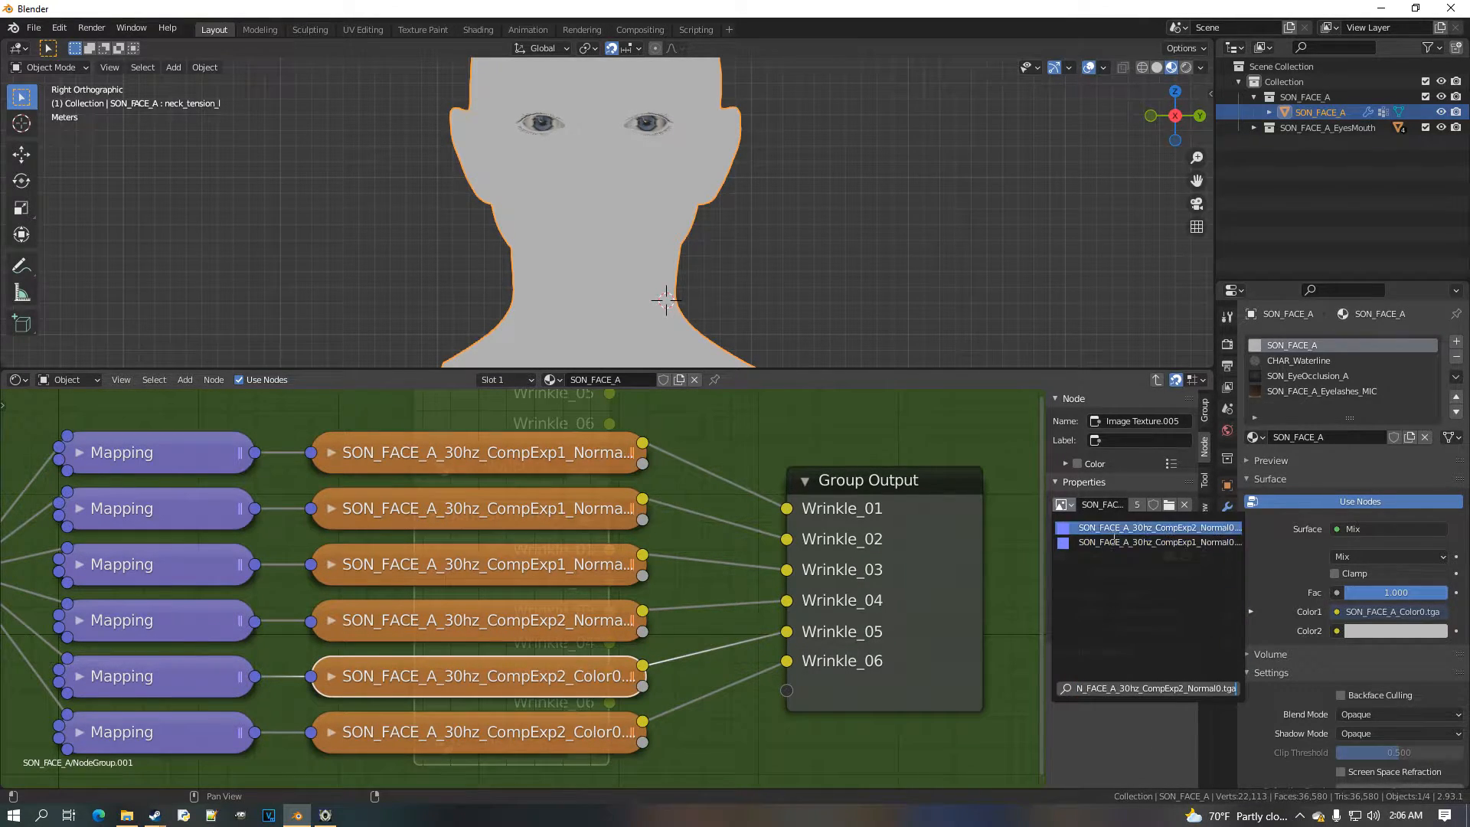
{"action": "left_click", "coordinate": [1101, 541]}
{"action": "left_click", "coordinate": [490, 733]}
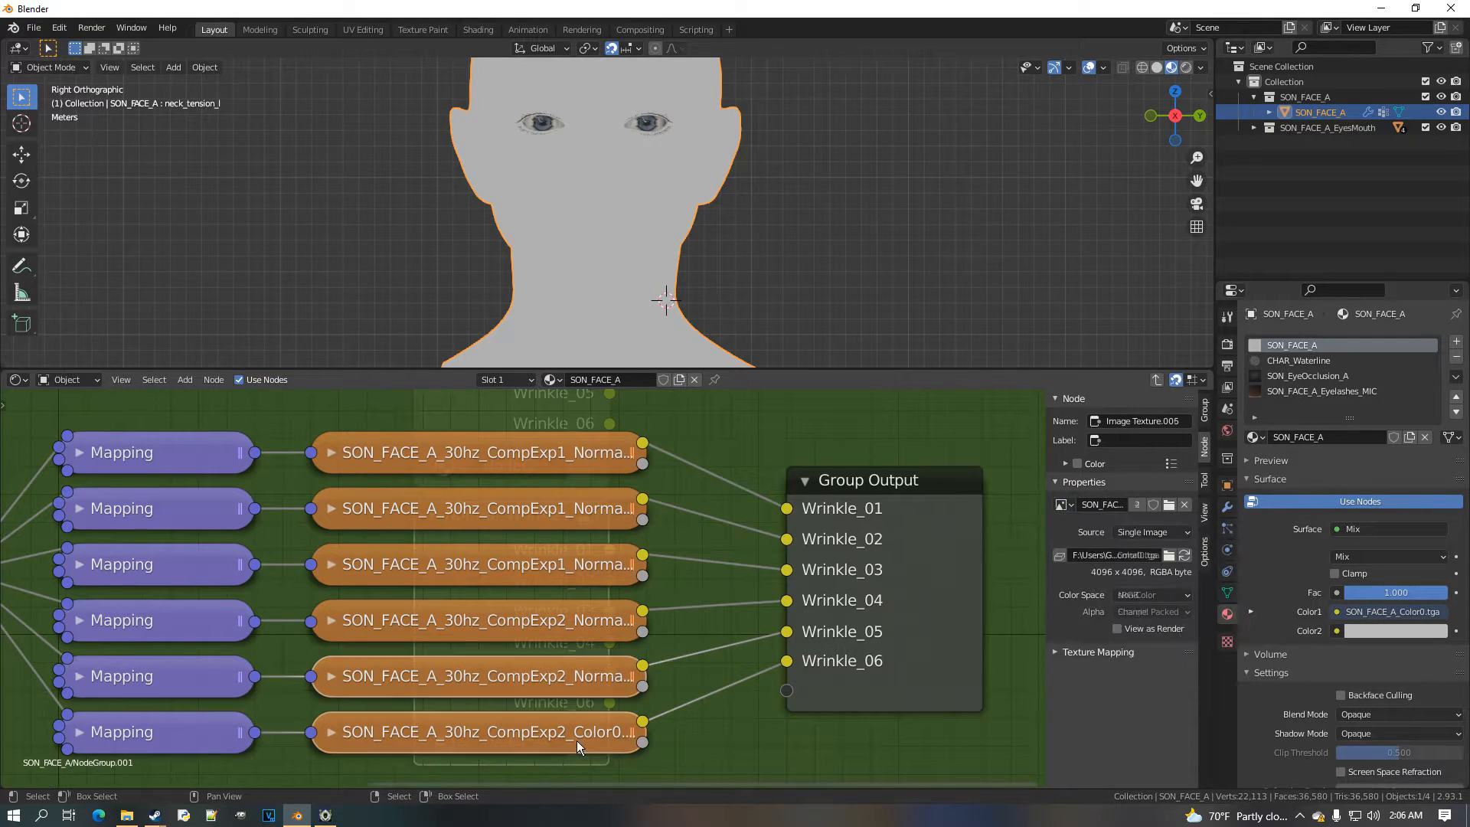
{"action": "left_click", "coordinate": [1063, 506]}
{"action": "type", "text": "SON_FACE_A_30hz_CompExp2_Normal0.tga"}
{"action": "left_click", "coordinate": [1080, 528]}
{"action": "scroll", "coordinate": [512, 581], "scroll_direction": "down", "scroll_amount": 2}
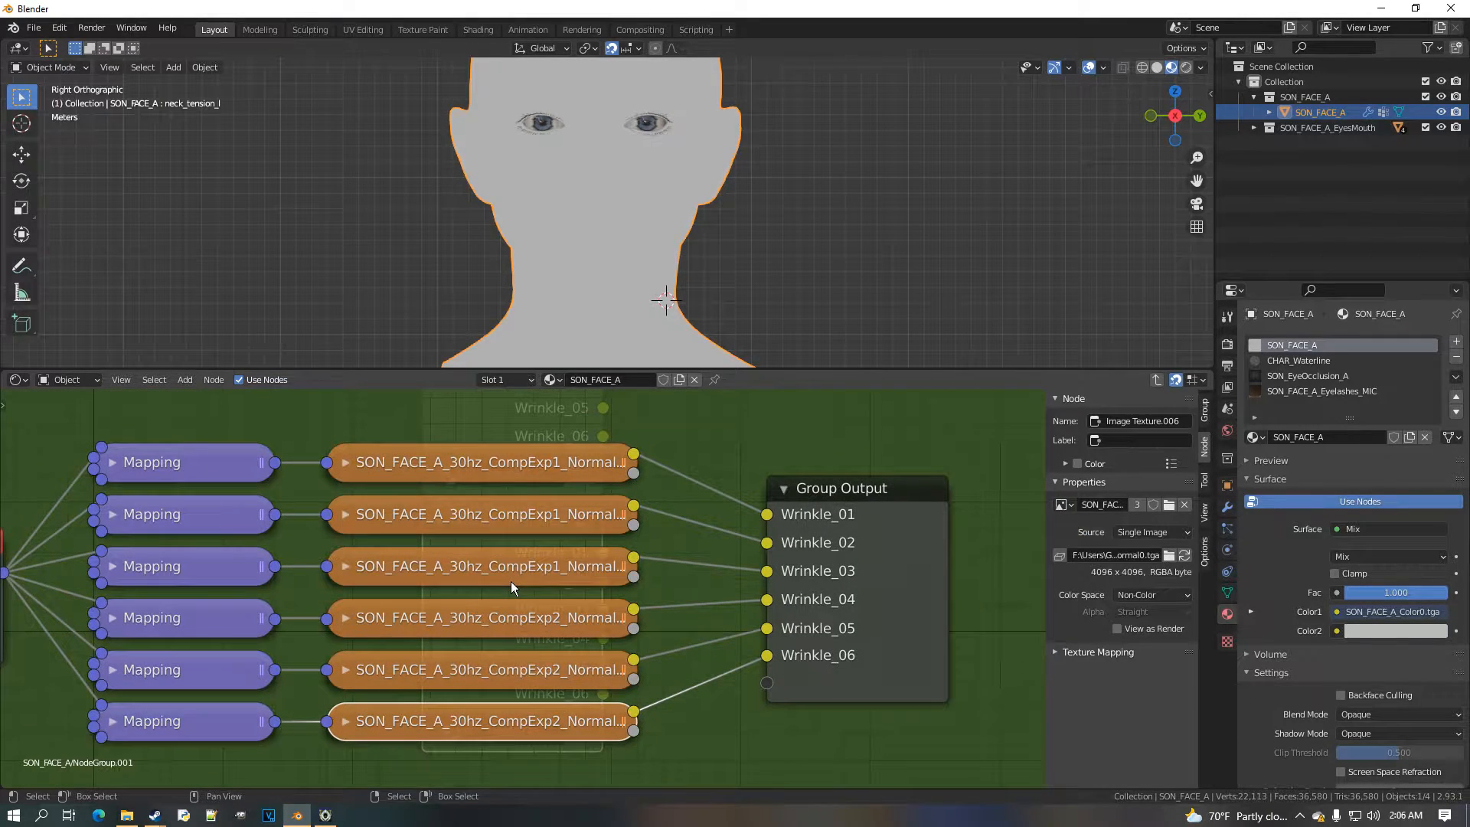
Leave the group, connect Wrinkle_01 of Normal_Wrinkles to the Material Output surface, and enlarge the 3D viewport to inspect the face
{"action": "key", "text": "Tab"}
{"action": "scroll", "coordinate": [582, 563], "scroll_direction": "down", "scroll_amount": 3}
{"action": "middle_click_drag", "start_coordinate": [622, 549], "coordinate": [348, 674]}
{"action": "scroll", "coordinate": [471, 623], "scroll_direction": "down", "scroll_amount": 2}
{"action": "left_click_drag", "start_coordinate": [336, 676], "coordinate": [883, 565]}
{"action": "middle_click_drag", "start_coordinate": [736, 287], "coordinate": [742, 330], "text": "shift"}
{"action": "scroll", "coordinate": [712, 329], "scroll_direction": "up", "scroll_amount": 1}
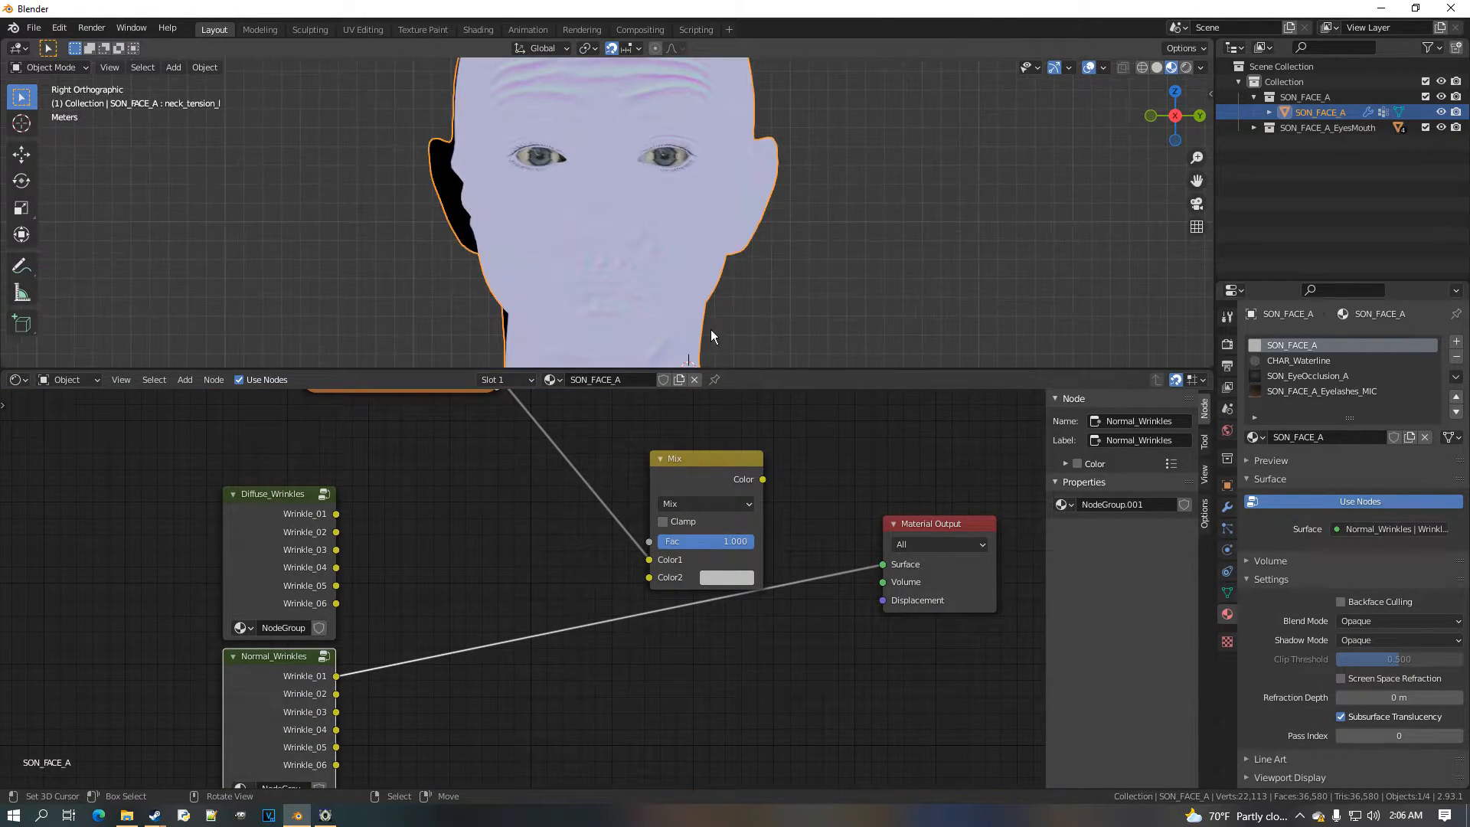
{"action": "left_click_drag", "start_coordinate": [758, 369], "coordinate": [756, 509]}
{"action": "scroll", "coordinate": [712, 417], "scroll_direction": "up", "scroll_amount": 3}
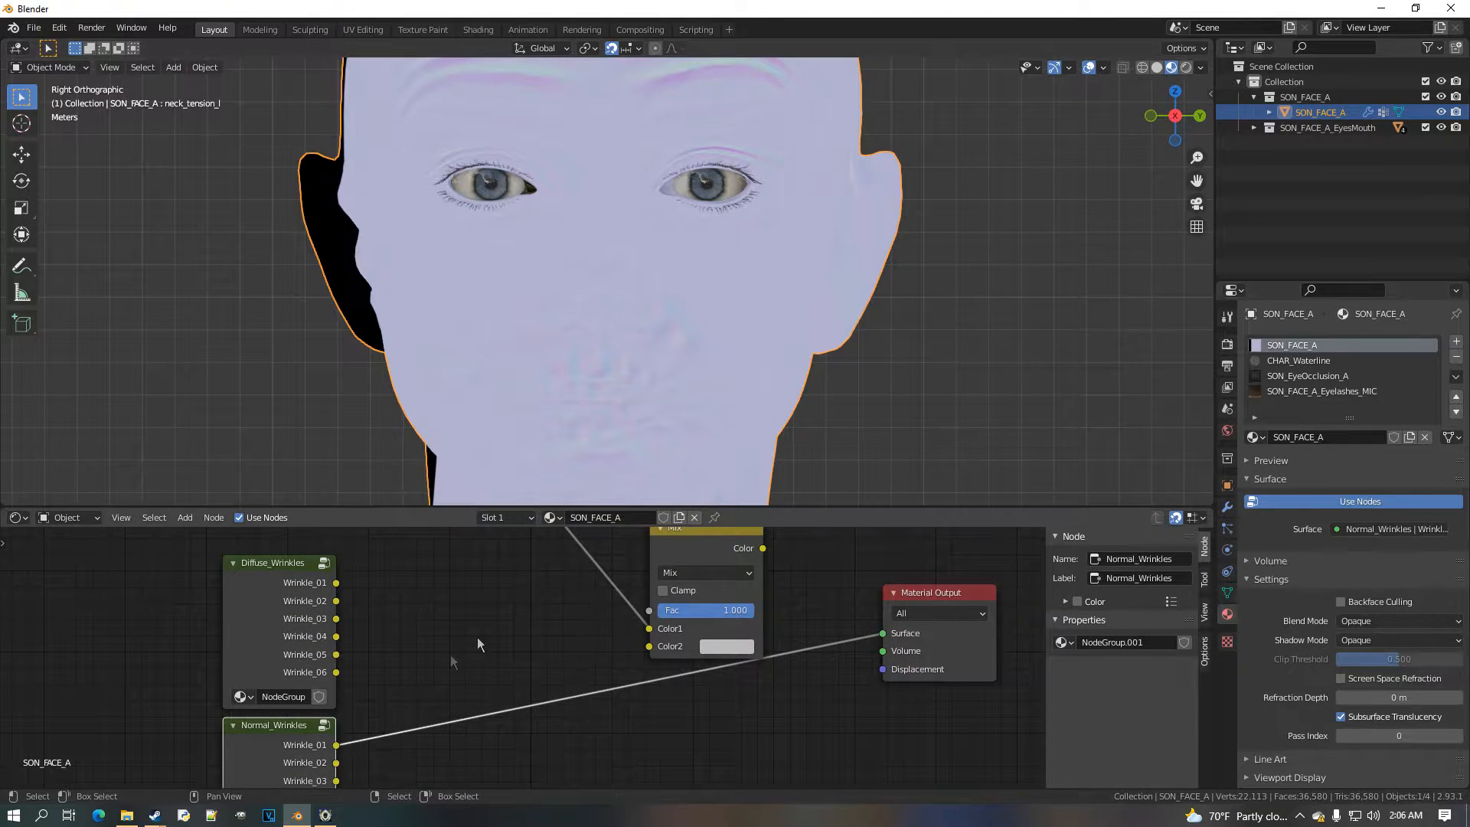
Preview the Normal_Wrinkles outputs Wrinkle_02 through Wrinkle_06 on the face by connecting each in turn to the Material Output surface
{"action": "middle_click_drag", "start_coordinate": [367, 741], "coordinate": [385, 680]}
{"action": "scroll", "coordinate": [385, 680], "scroll_direction": "up", "scroll_amount": 1}
{"action": "left_click_drag", "start_coordinate": [336, 708], "coordinate": [946, 572]}
{"action": "middle_click_drag", "start_coordinate": [393, 726], "coordinate": [406, 684]}
{"action": "scroll", "coordinate": [370, 696], "scroll_direction": "down", "scroll_amount": 2}
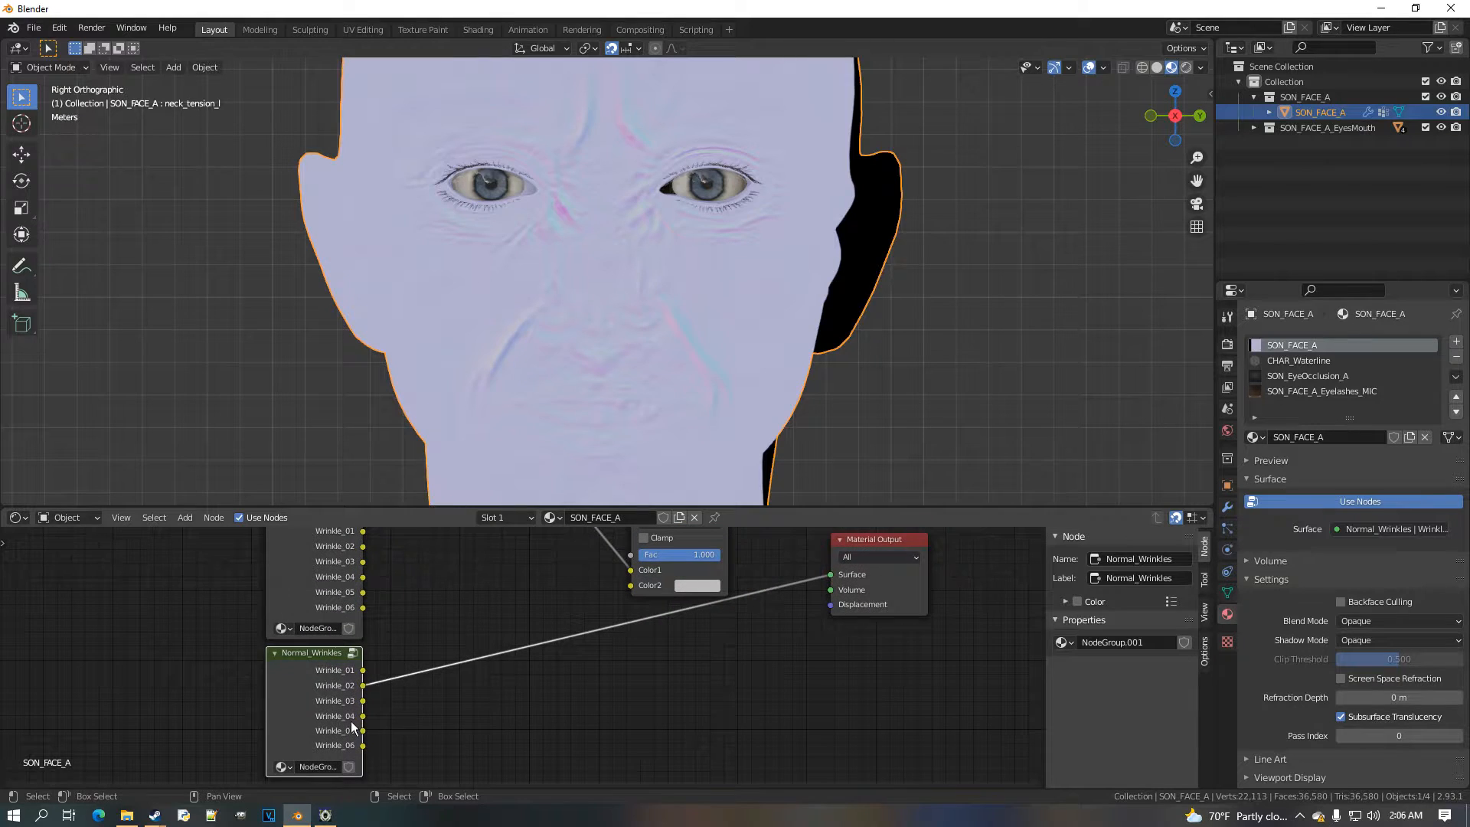
{"action": "left_click_drag", "start_coordinate": [363, 701], "coordinate": [831, 575]}
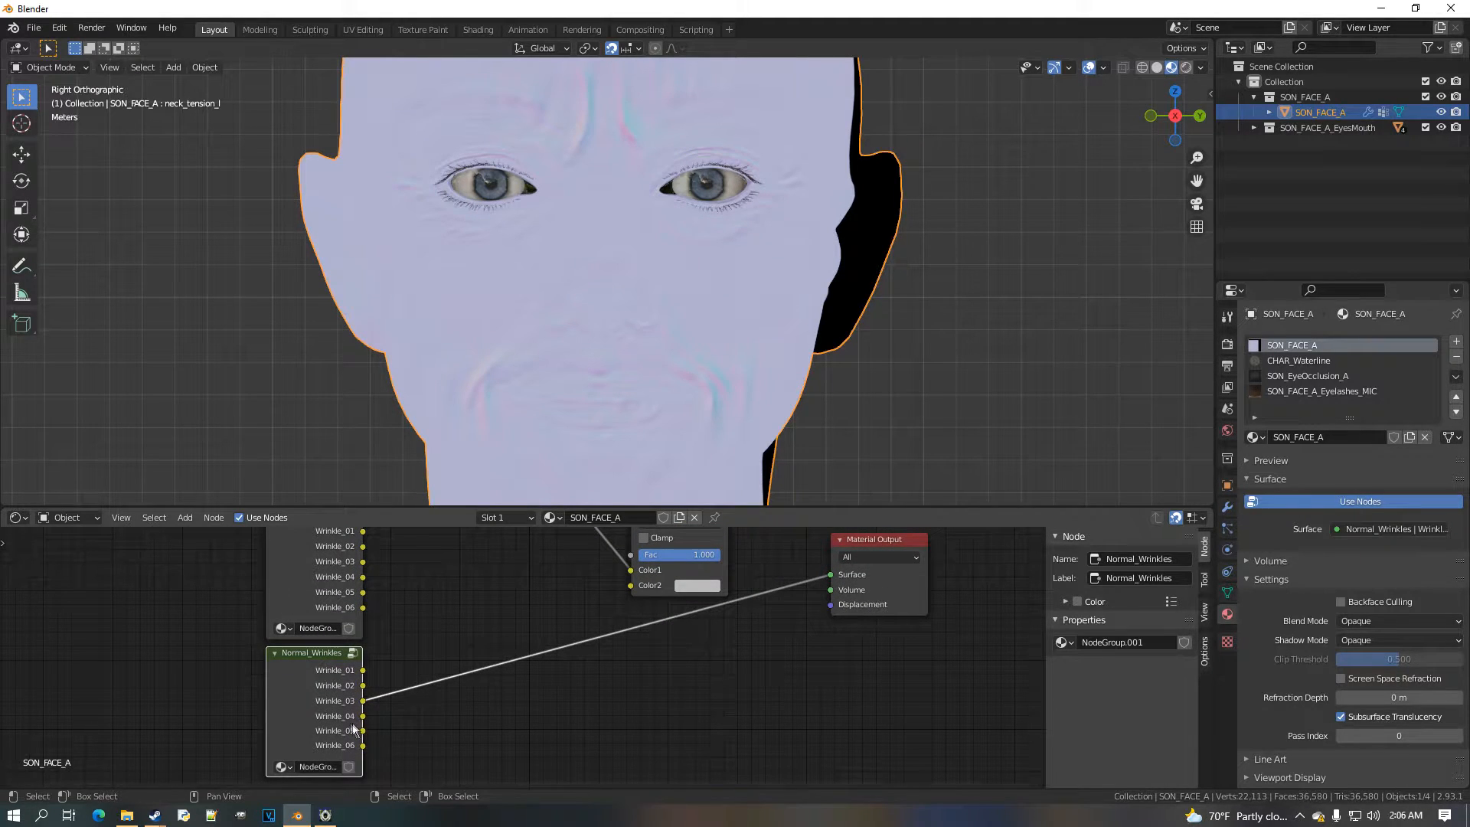
{"action": "left_click_drag", "start_coordinate": [362, 716], "coordinate": [831, 575]}
{"action": "middle_click_drag", "start_coordinate": [389, 744], "coordinate": [432, 712]}
{"action": "left_click_drag", "start_coordinate": [405, 699], "coordinate": [873, 543]}
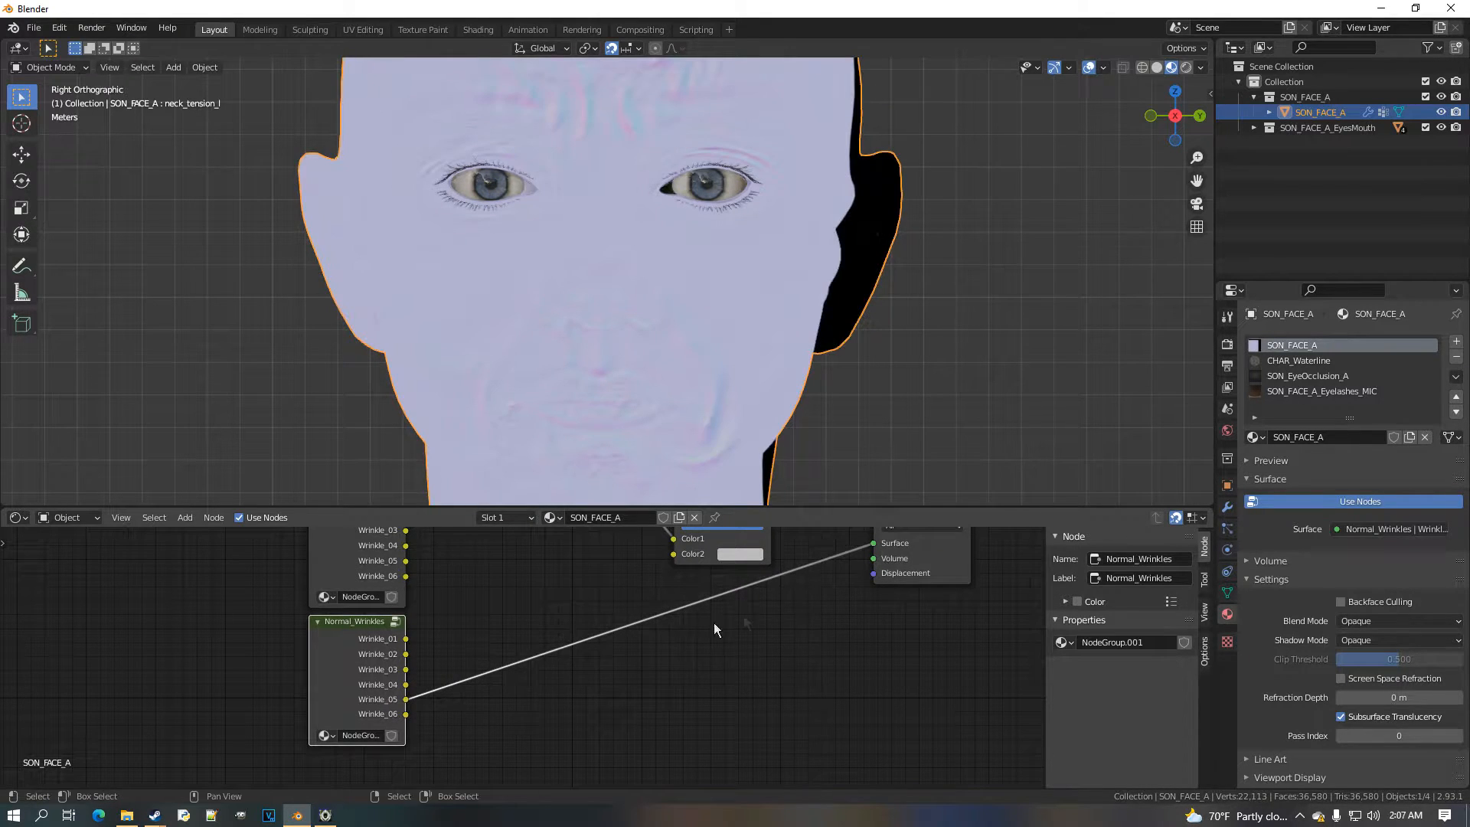
{"action": "left_click_drag", "start_coordinate": [405, 713], "coordinate": [873, 542]}
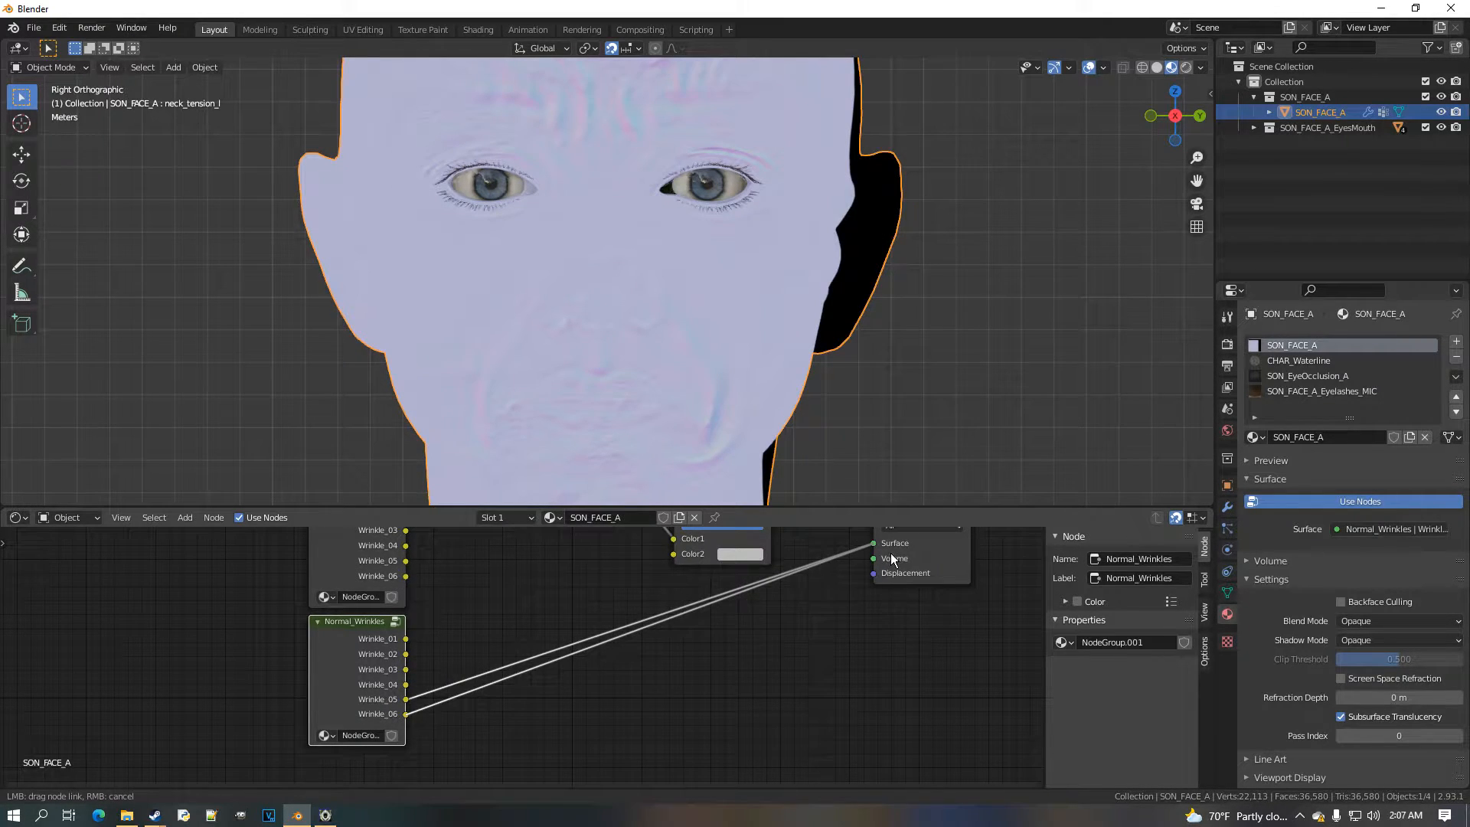
Disconnect the Normal_Wrinkles preview link from the Material Output surface
{"action": "middle_click_drag", "start_coordinate": [553, 624], "coordinate": [624, 670]}
{"action": "scroll", "coordinate": [588, 654], "scroll_direction": "up", "scroll_amount": 1}
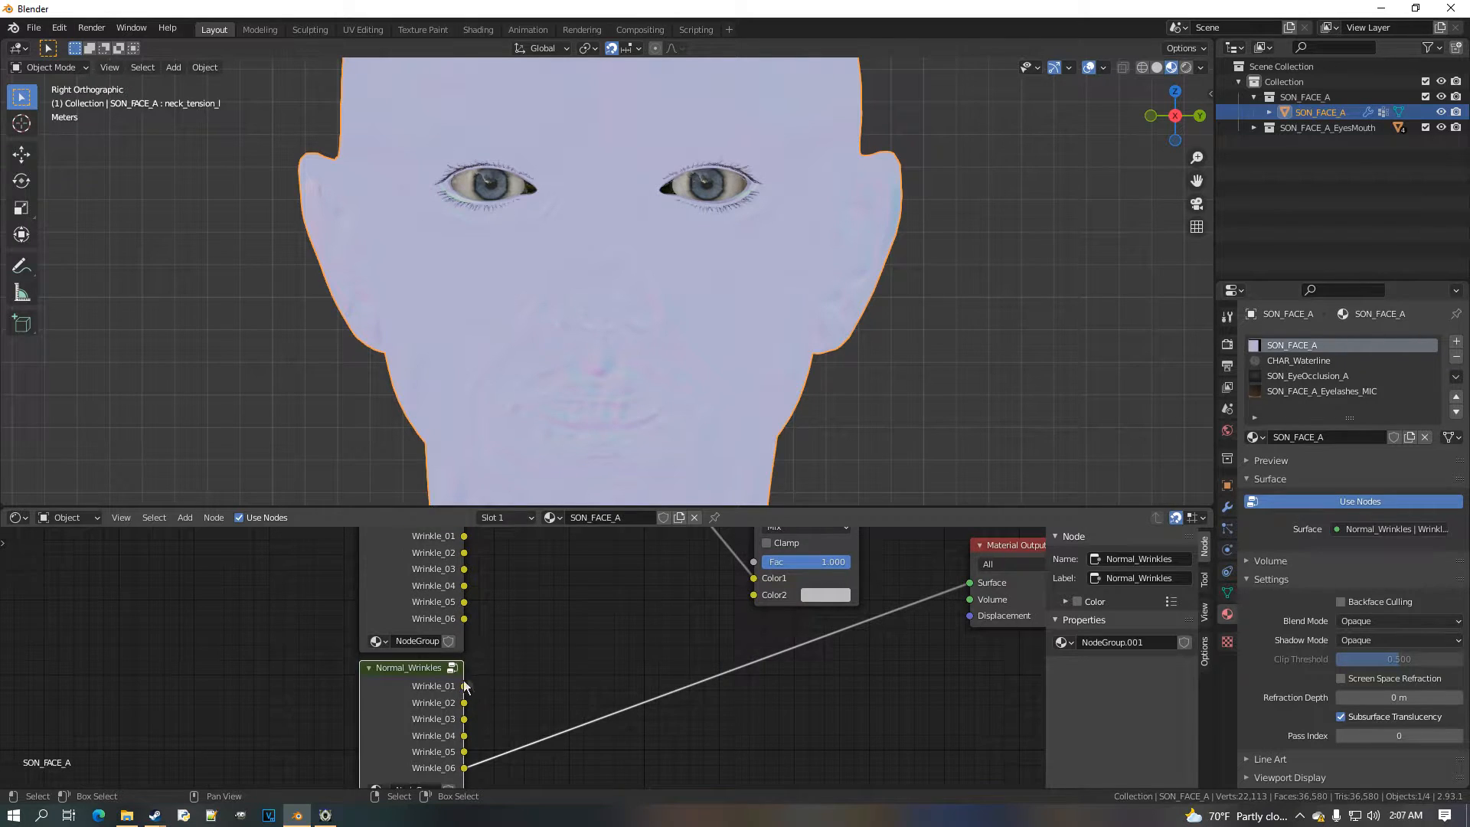
{"action": "middle_click_drag", "start_coordinate": [474, 676], "coordinate": [448, 718]}
{"action": "left_click_drag", "start_coordinate": [947, 626], "coordinate": [504, 668]}
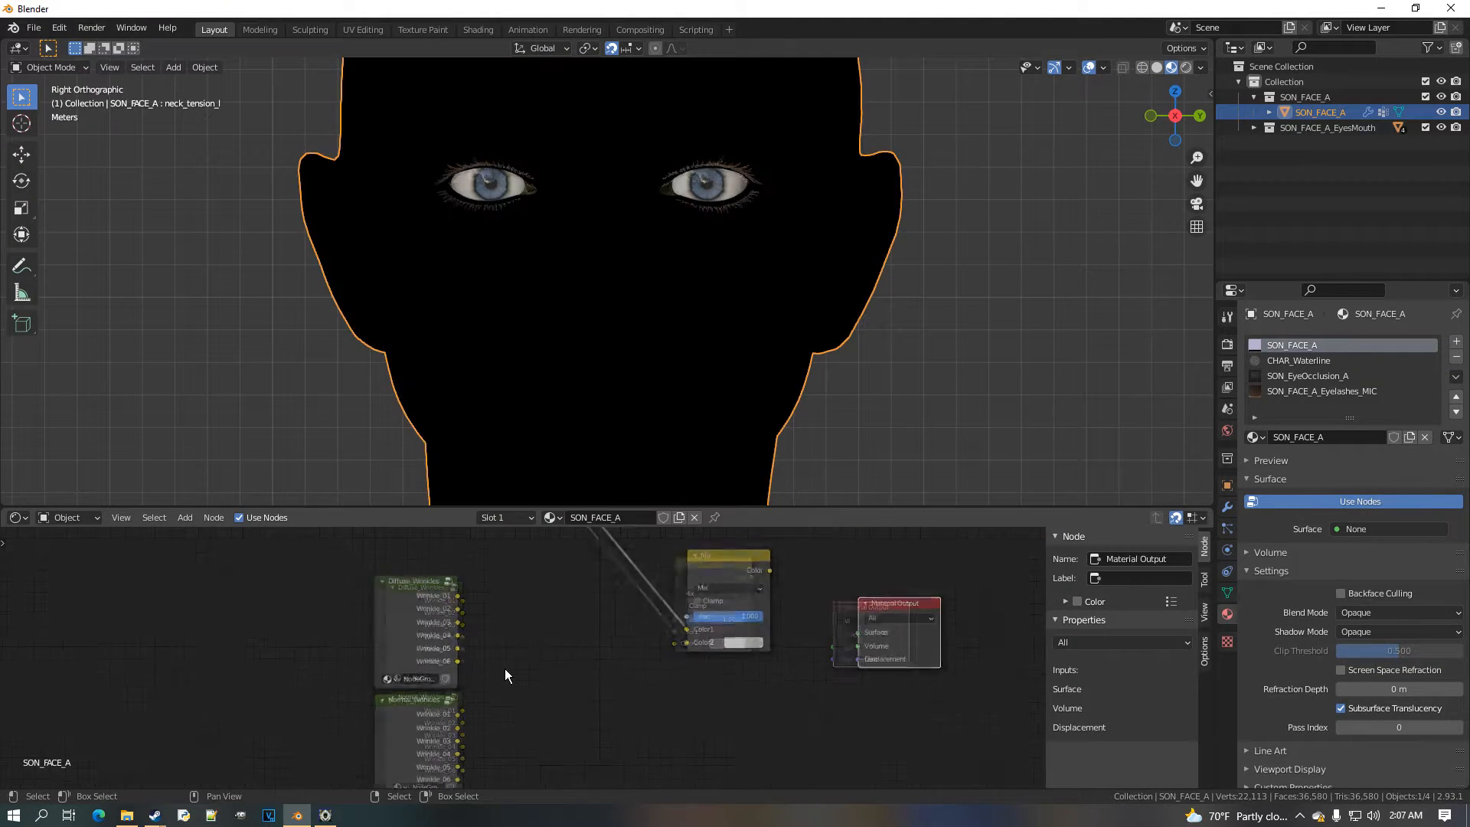
{"action": "scroll", "coordinate": [505, 674], "scroll_direction": "down", "scroll_amount": 1}
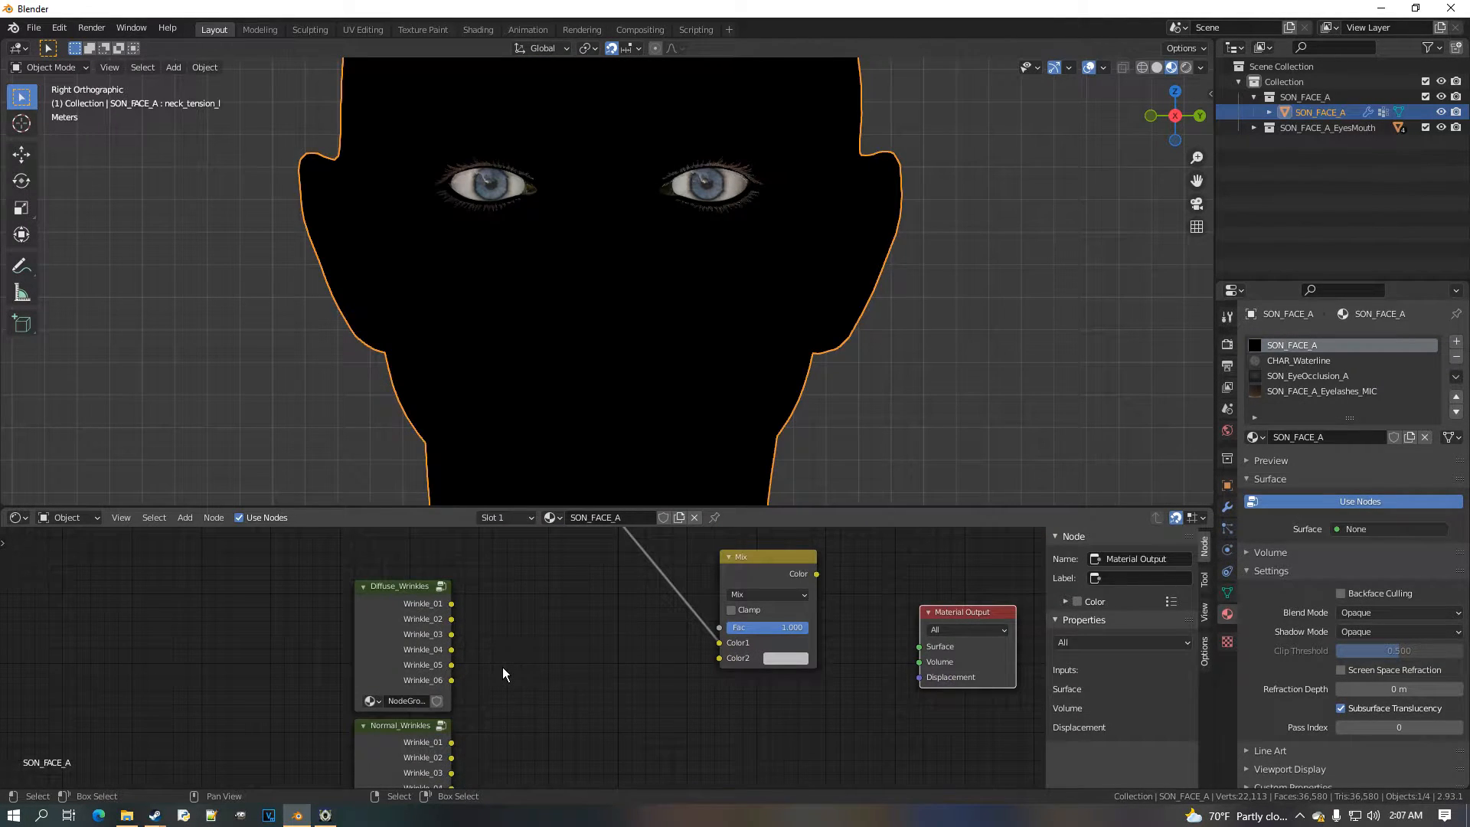
Move the Mix node up beside the SON_FACE_A_Color0.tga texture node
{"action": "mouse_move", "coordinate": [520, 657]}
{"action": "middle_mouse_down"}
{"action": "mouse_move", "coordinate": [515, 696]}
{"action": "mouse_move", "coordinate": [505, 677]}
{"action": "middle_mouse_up"}
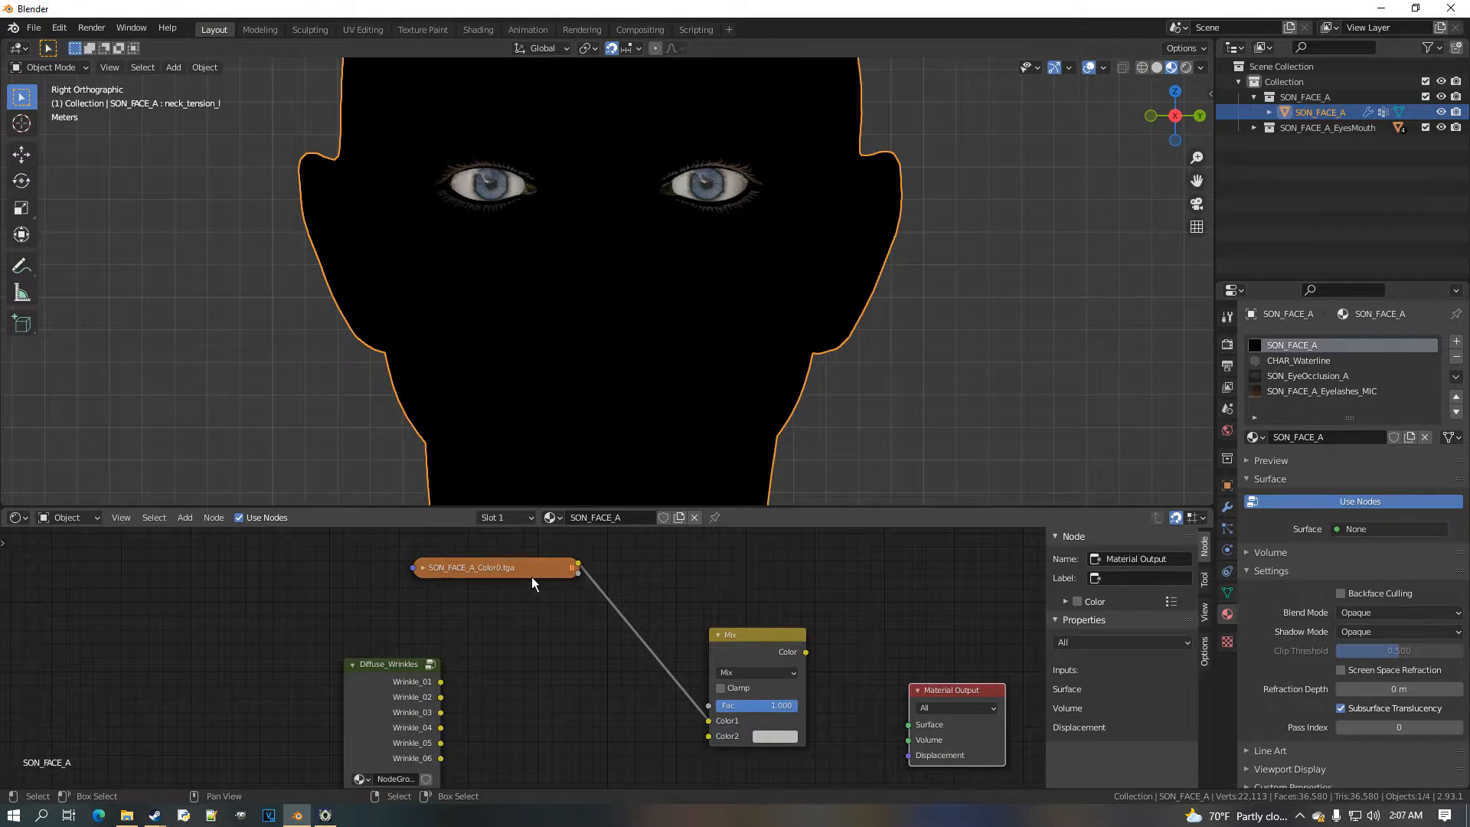
{"action": "left_click", "coordinate": [534, 574]}
{"action": "left_click_drag", "start_coordinate": [762, 671], "coordinate": [755, 562]}
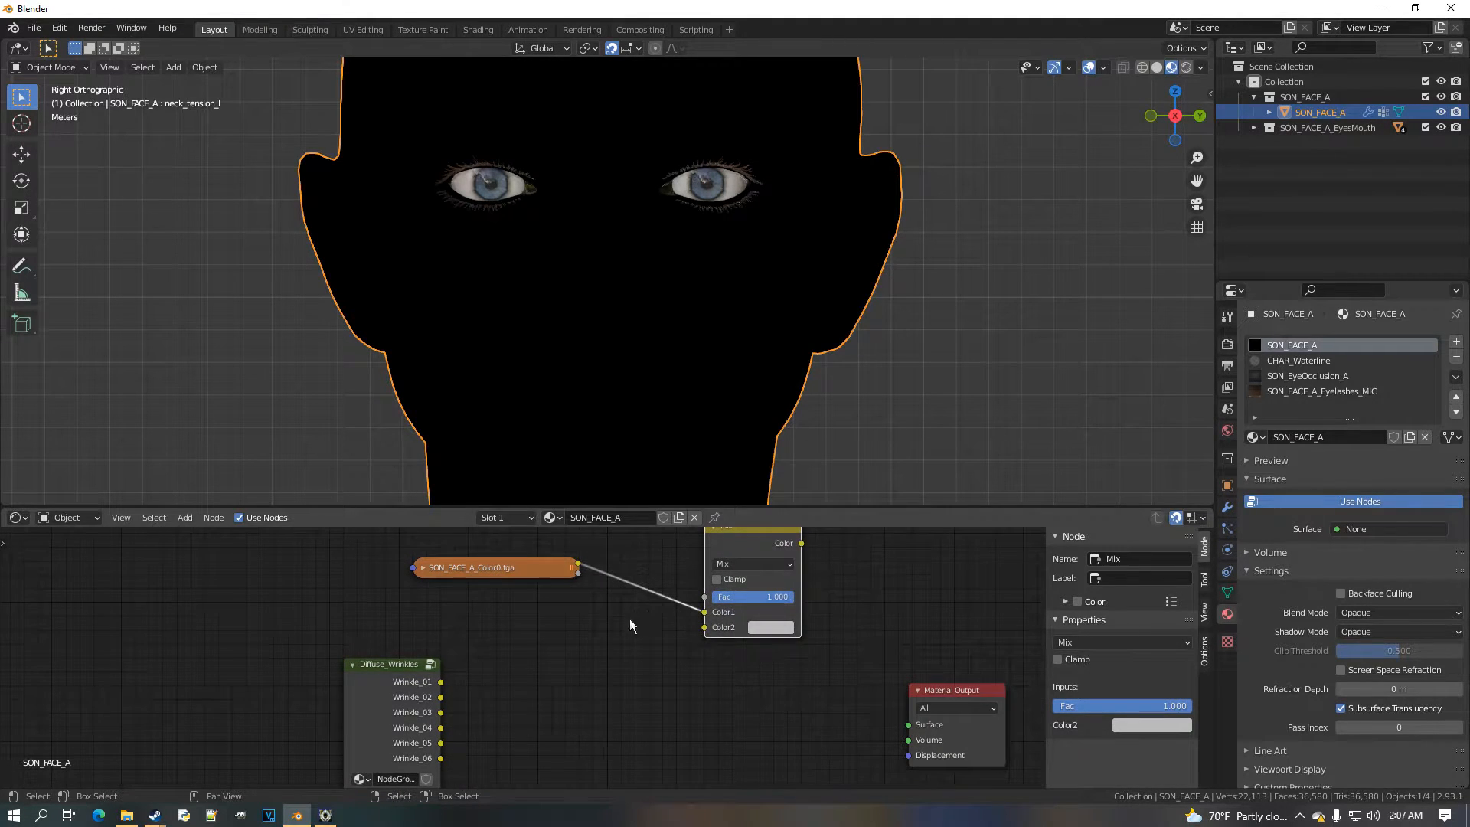
{"action": "scroll", "coordinate": [633, 640], "scroll_direction": "down", "scroll_amount": 1}
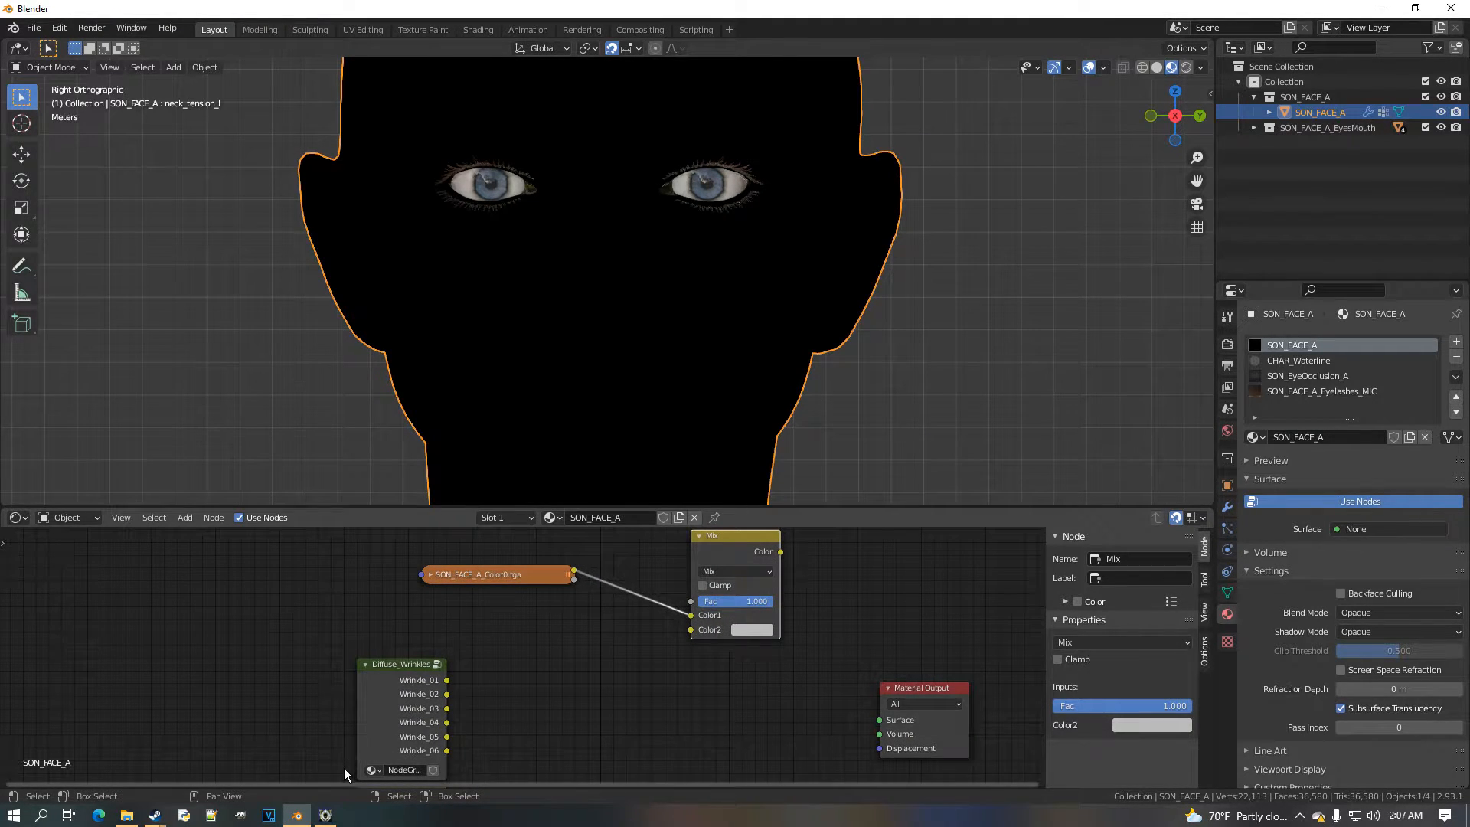
Switch to Noesis, open the TGA folder under material_Library_example textures with the name column widened, and preview CHAR_Face_30hz_BlendMask10.tga
{"action": "left_click", "coordinate": [327, 816]}
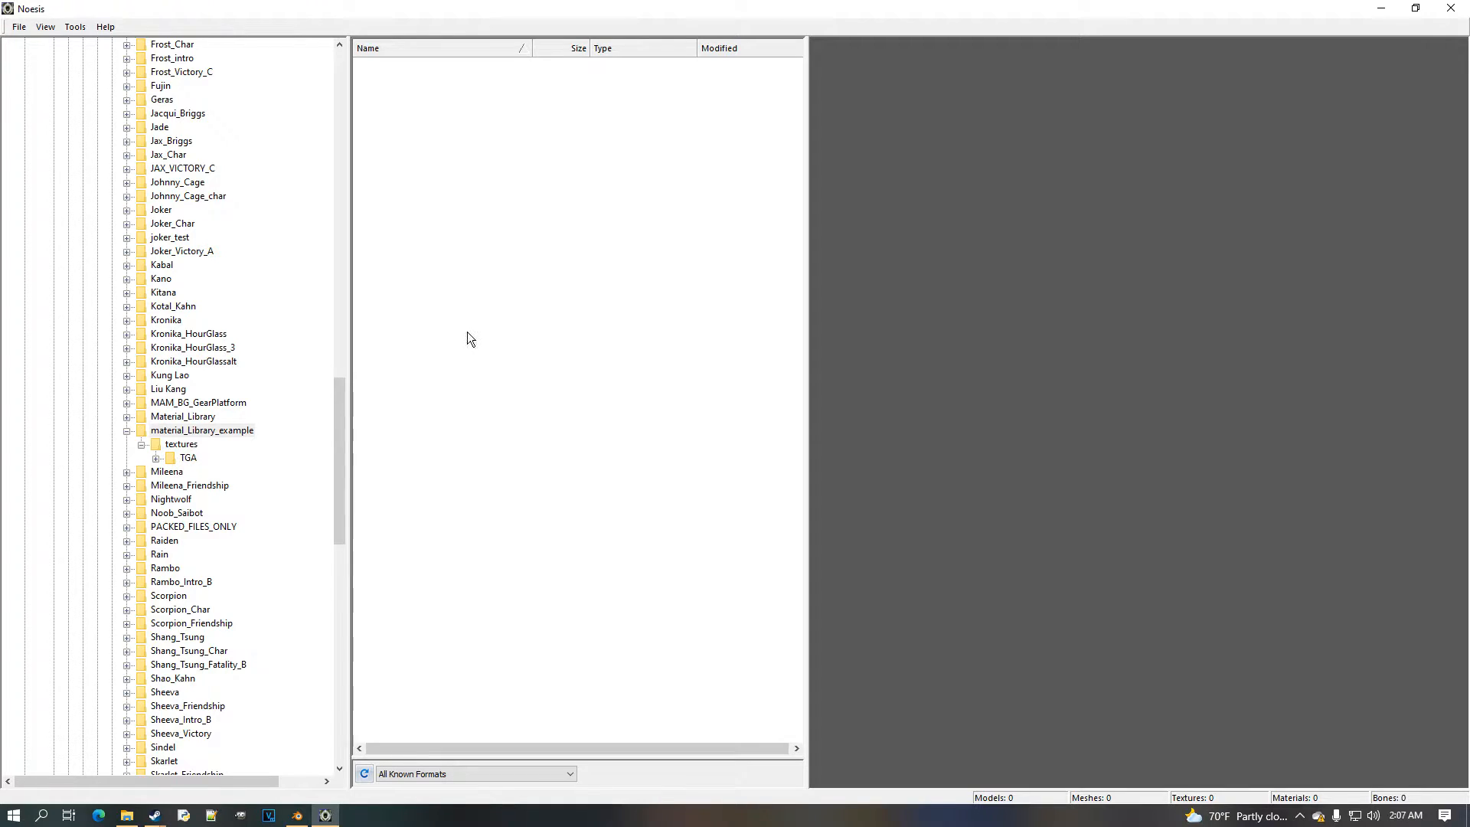
{"action": "left_click", "coordinate": [191, 460]}
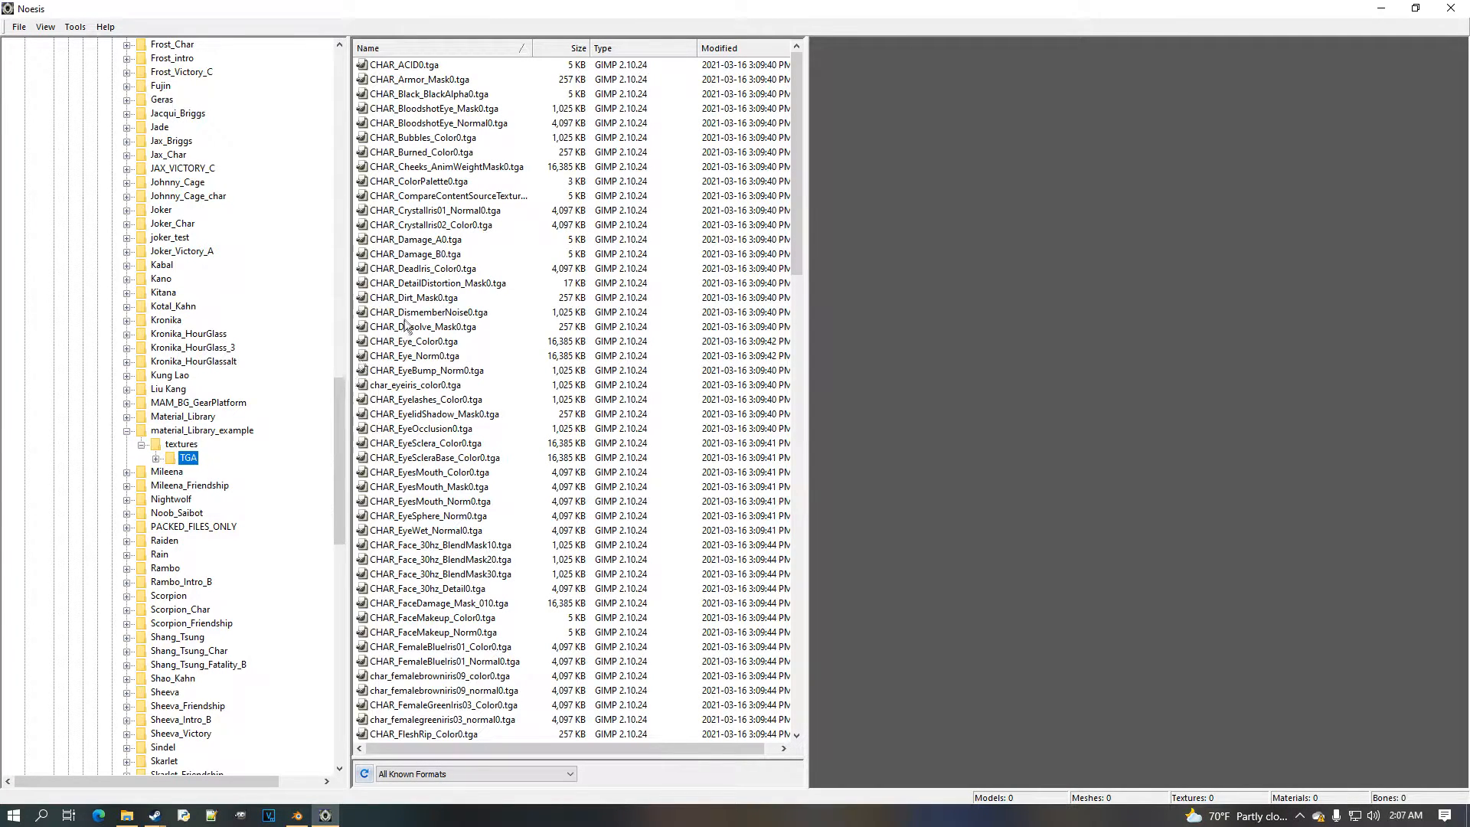
{"action": "double_click", "coordinate": [534, 52]}
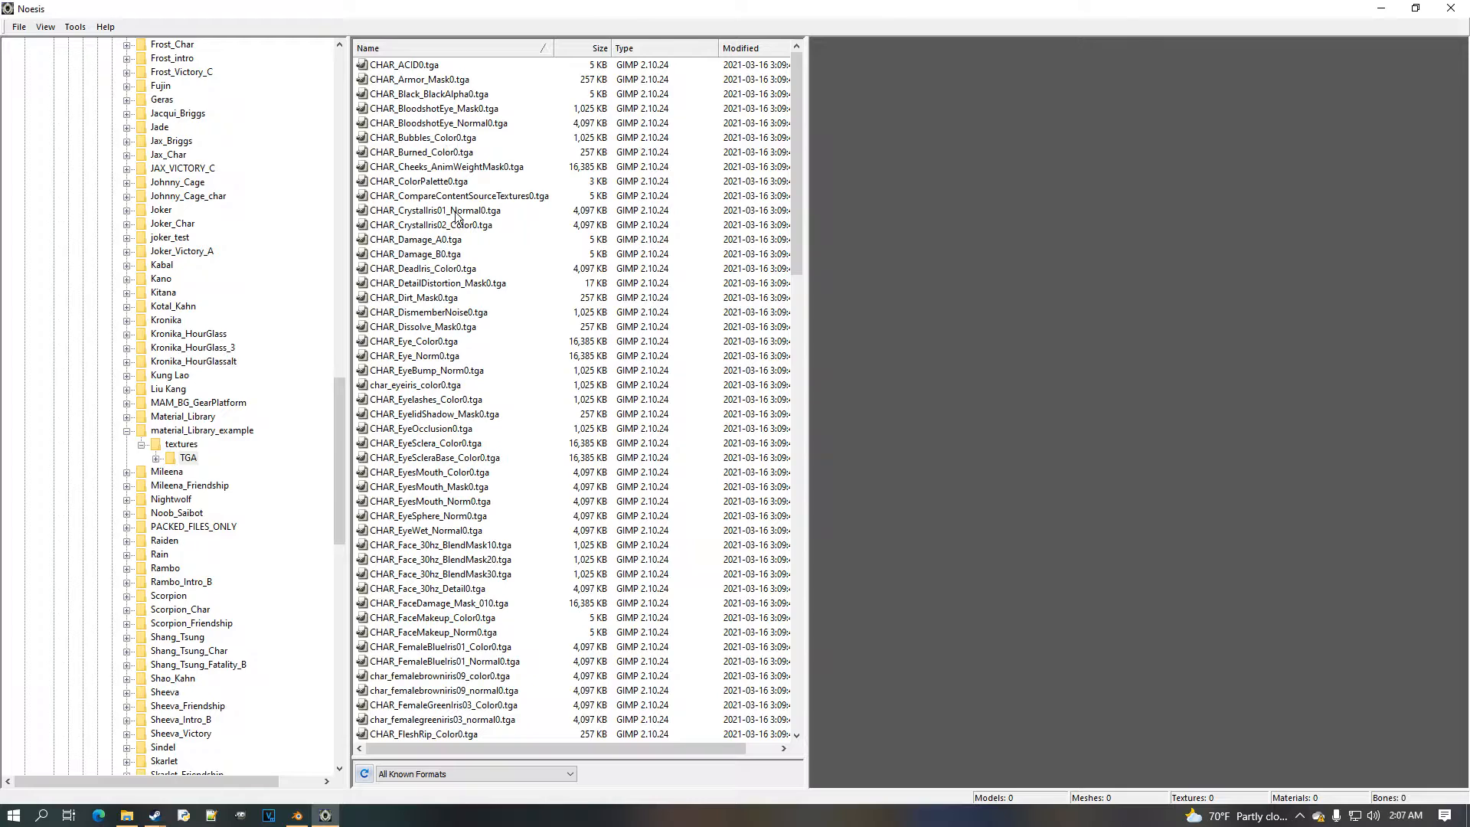
{"action": "left_click", "coordinate": [468, 548]}
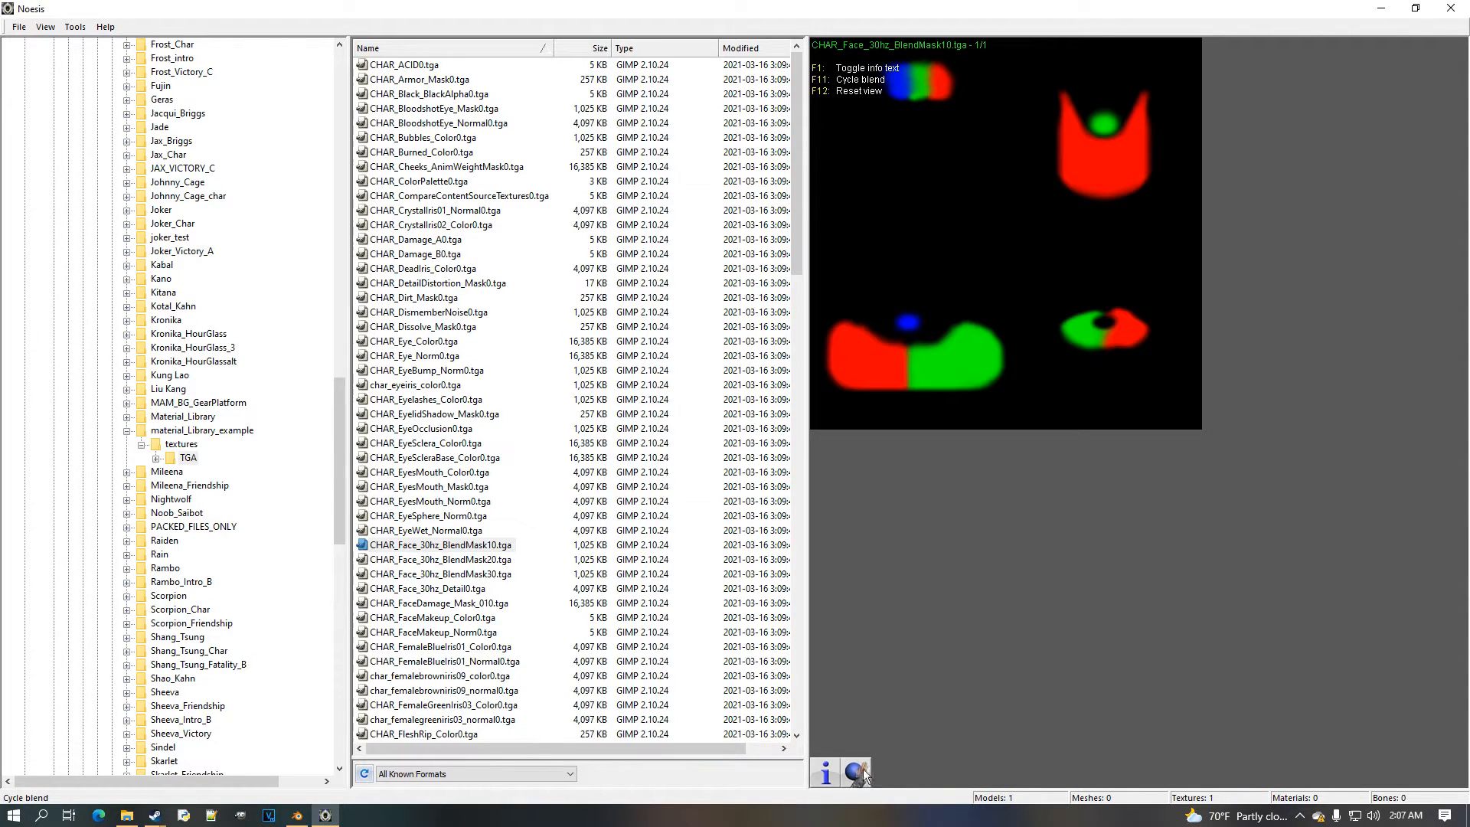
Preview CHAR_Face_30hz_BlendMask20.tga and CHAR_Face_30hz_BlendMask30.tga, cycling the blend mode to examine their color channels
{"action": "left_click", "coordinate": [498, 565]}
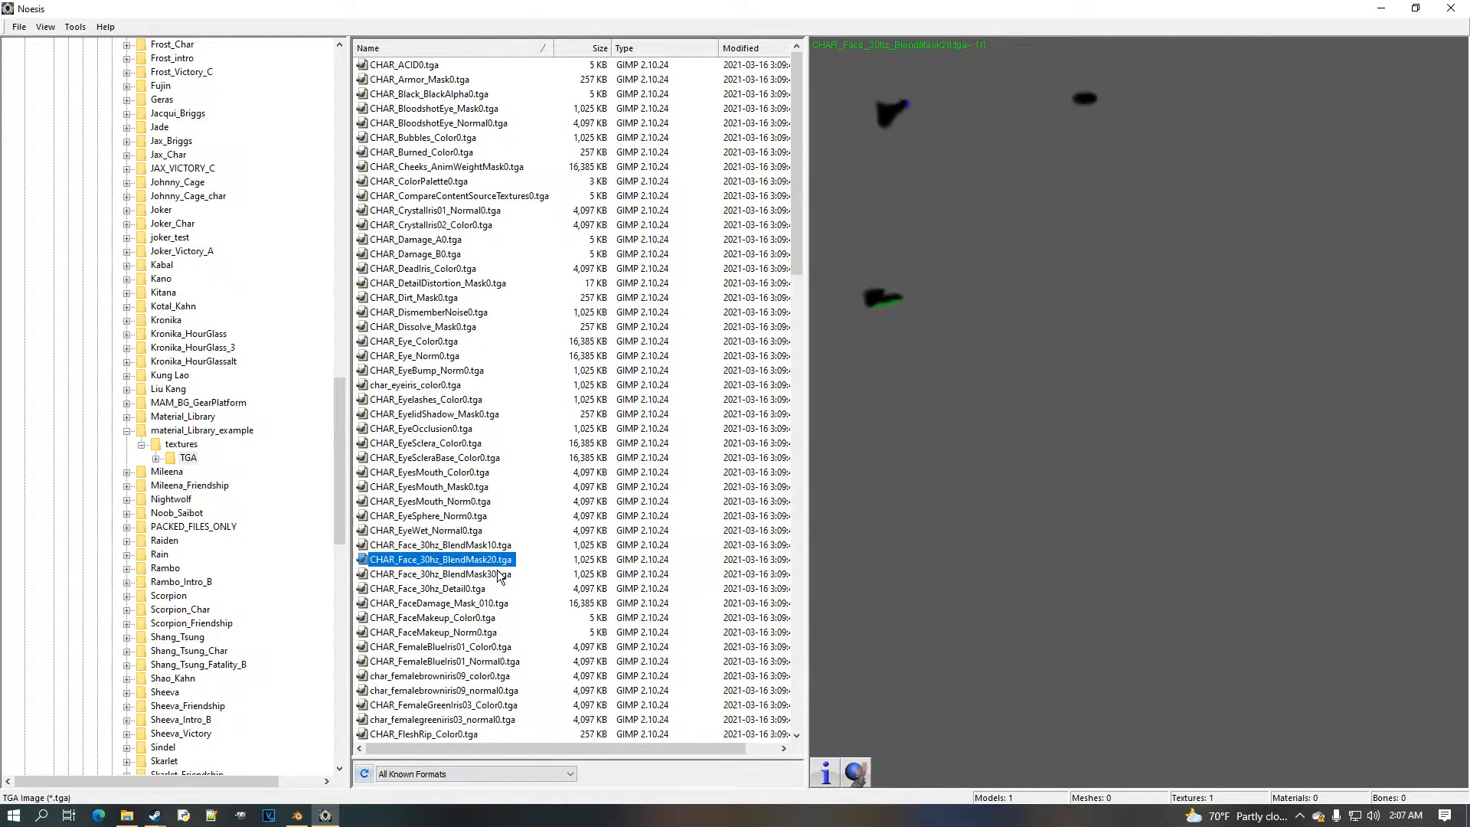
{"action": "left_click", "coordinate": [878, 771]}
{"action": "key", "text": "F11"}
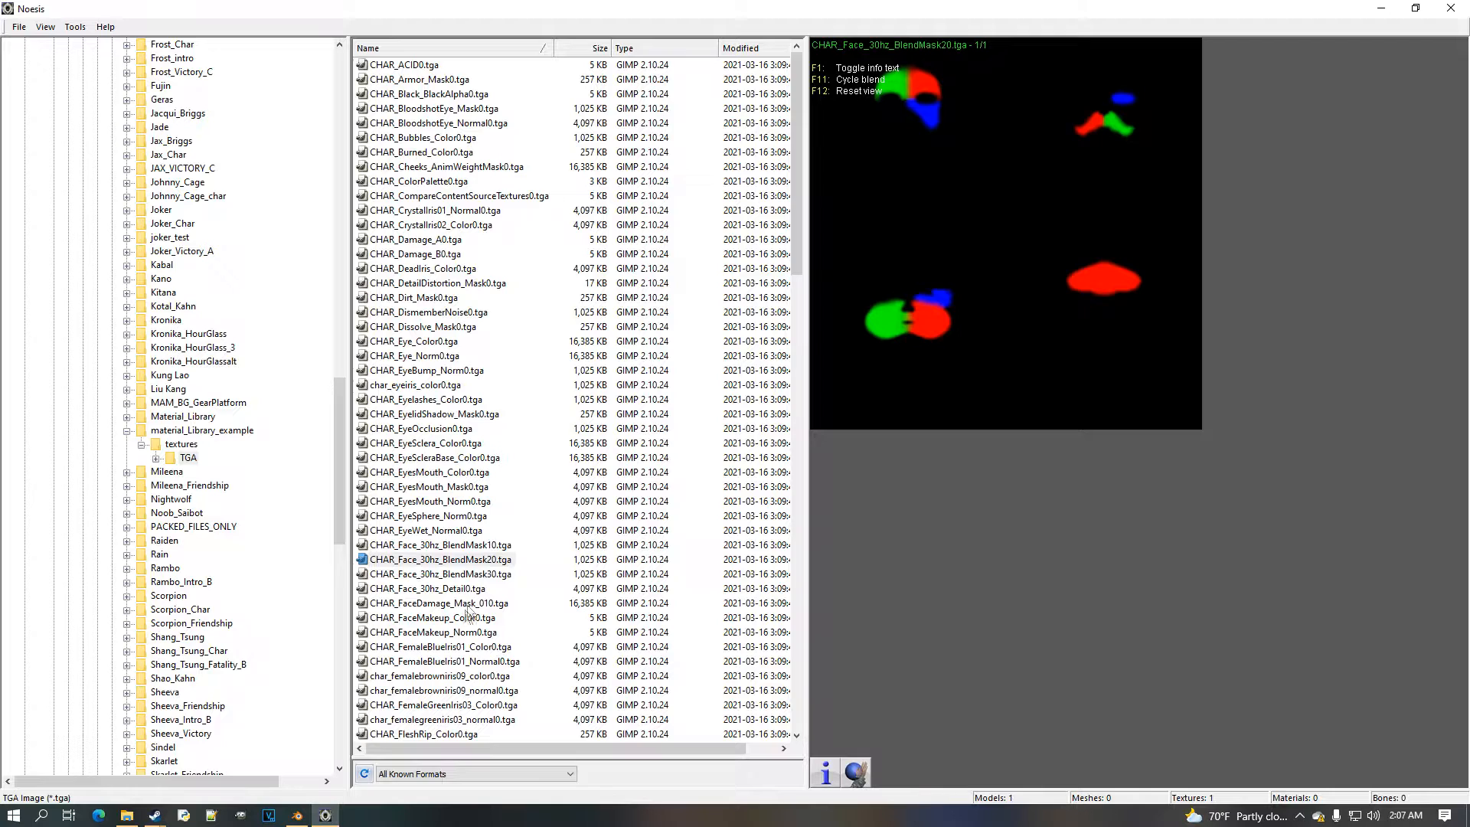
{"action": "left_click", "coordinate": [507, 575]}
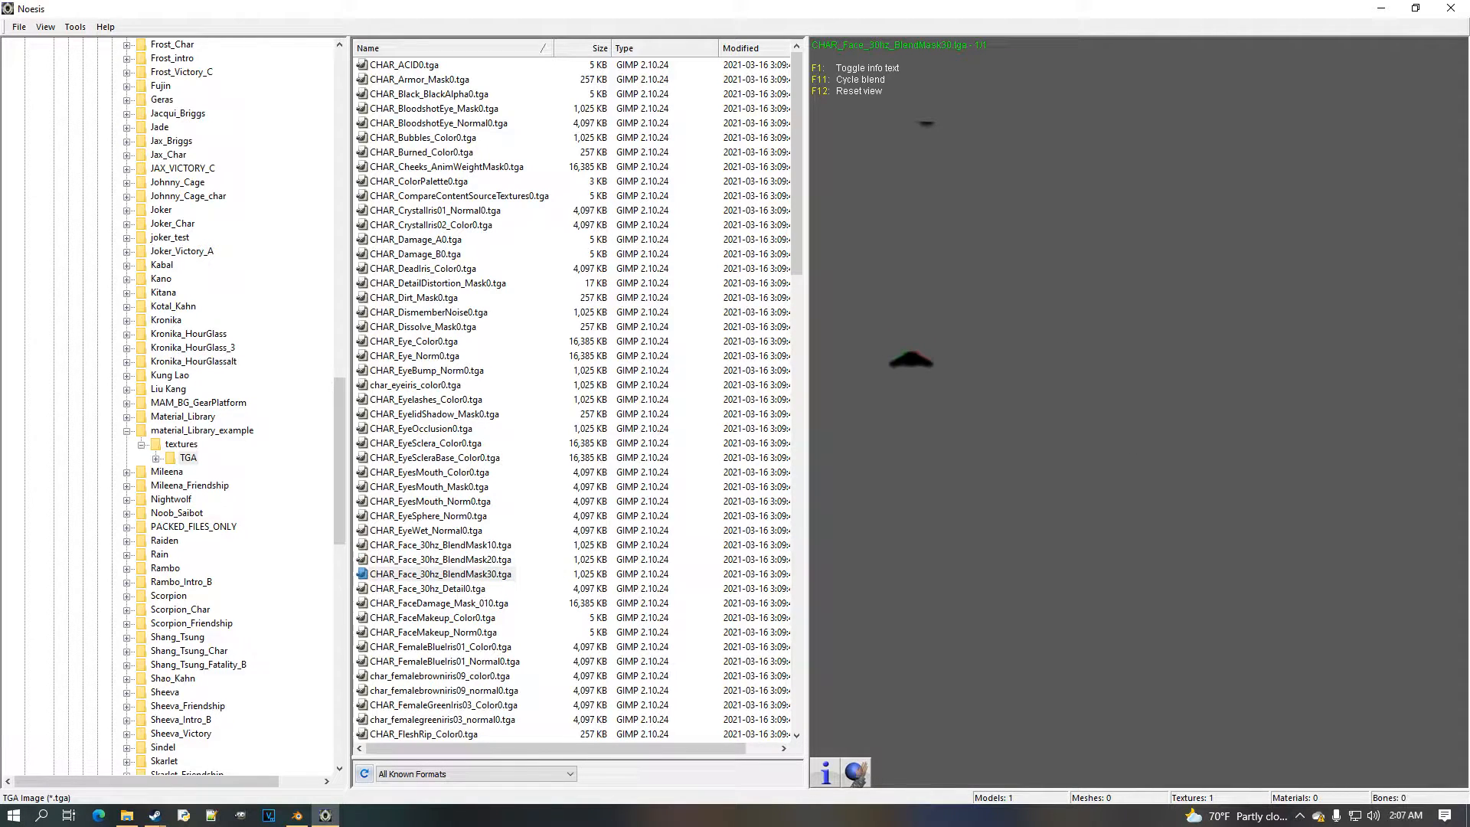
{"action": "left_click", "coordinate": [866, 785]}
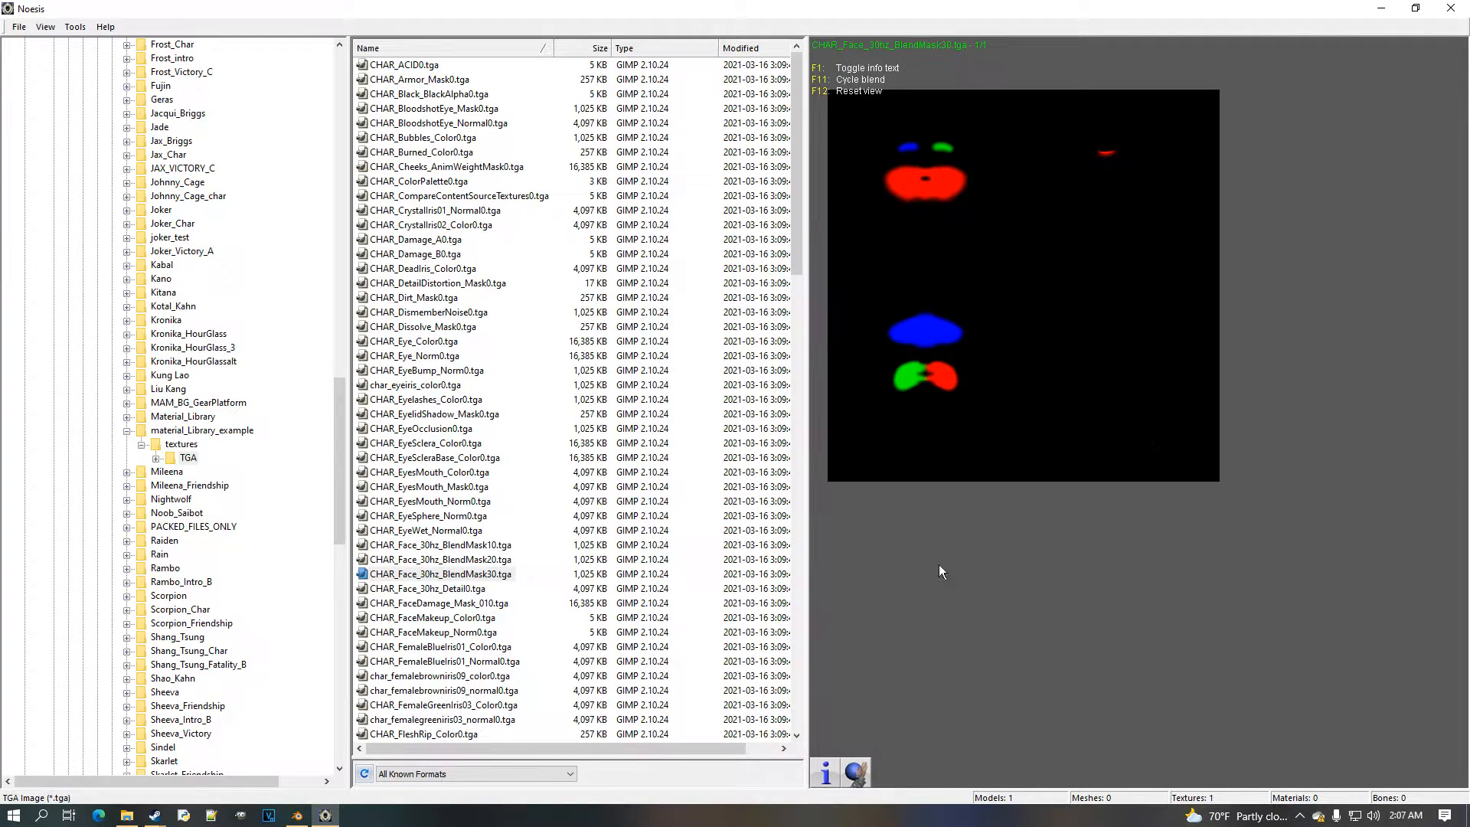
Switch to Blender, enlarge the shader node editor slightly, and frame the whole head in the 3D view
{"action": "left_click", "coordinate": [297, 816]}
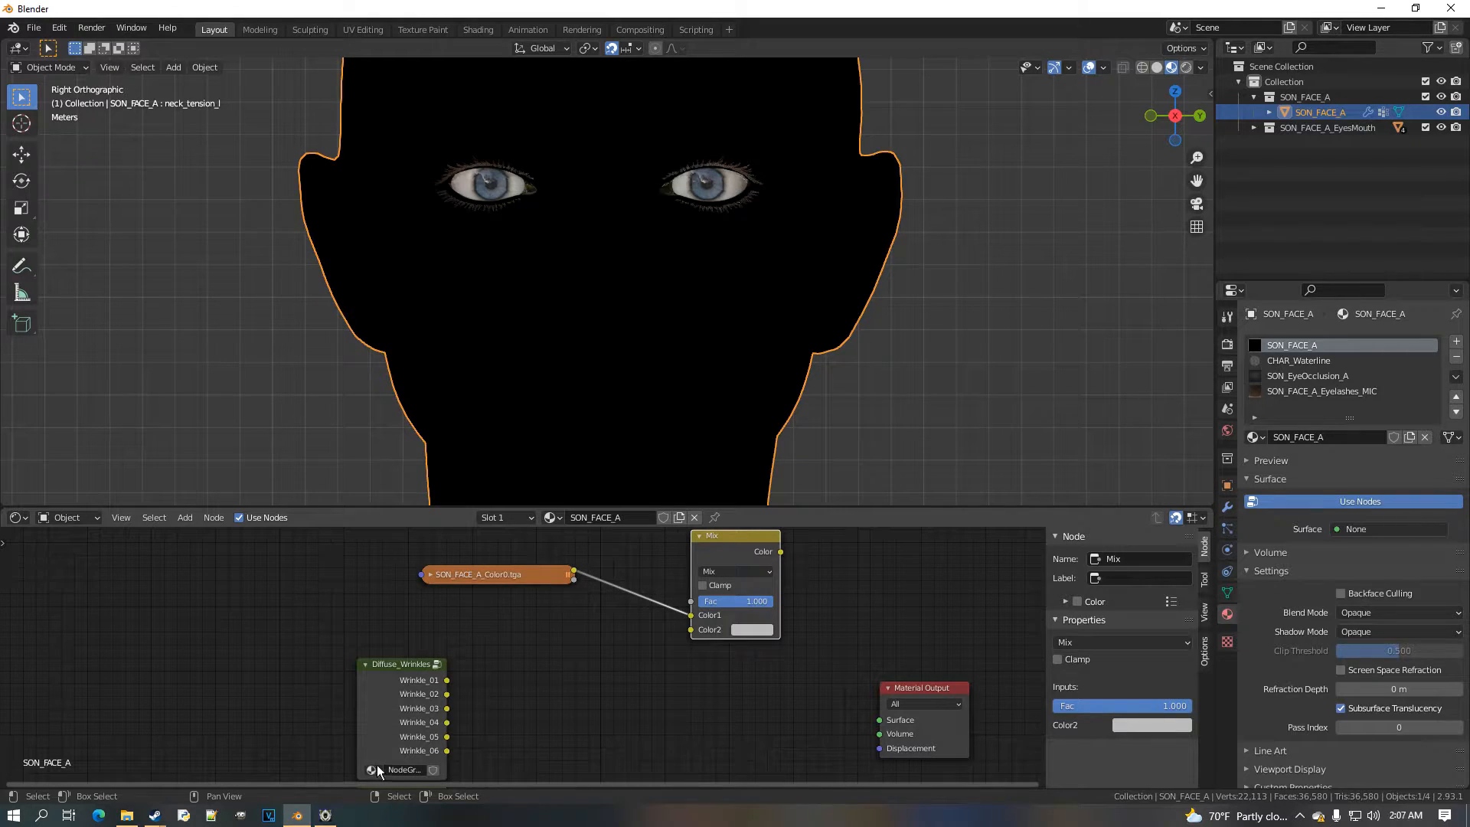
{"action": "left_click_drag", "start_coordinate": [580, 507], "coordinate": [588, 492]}
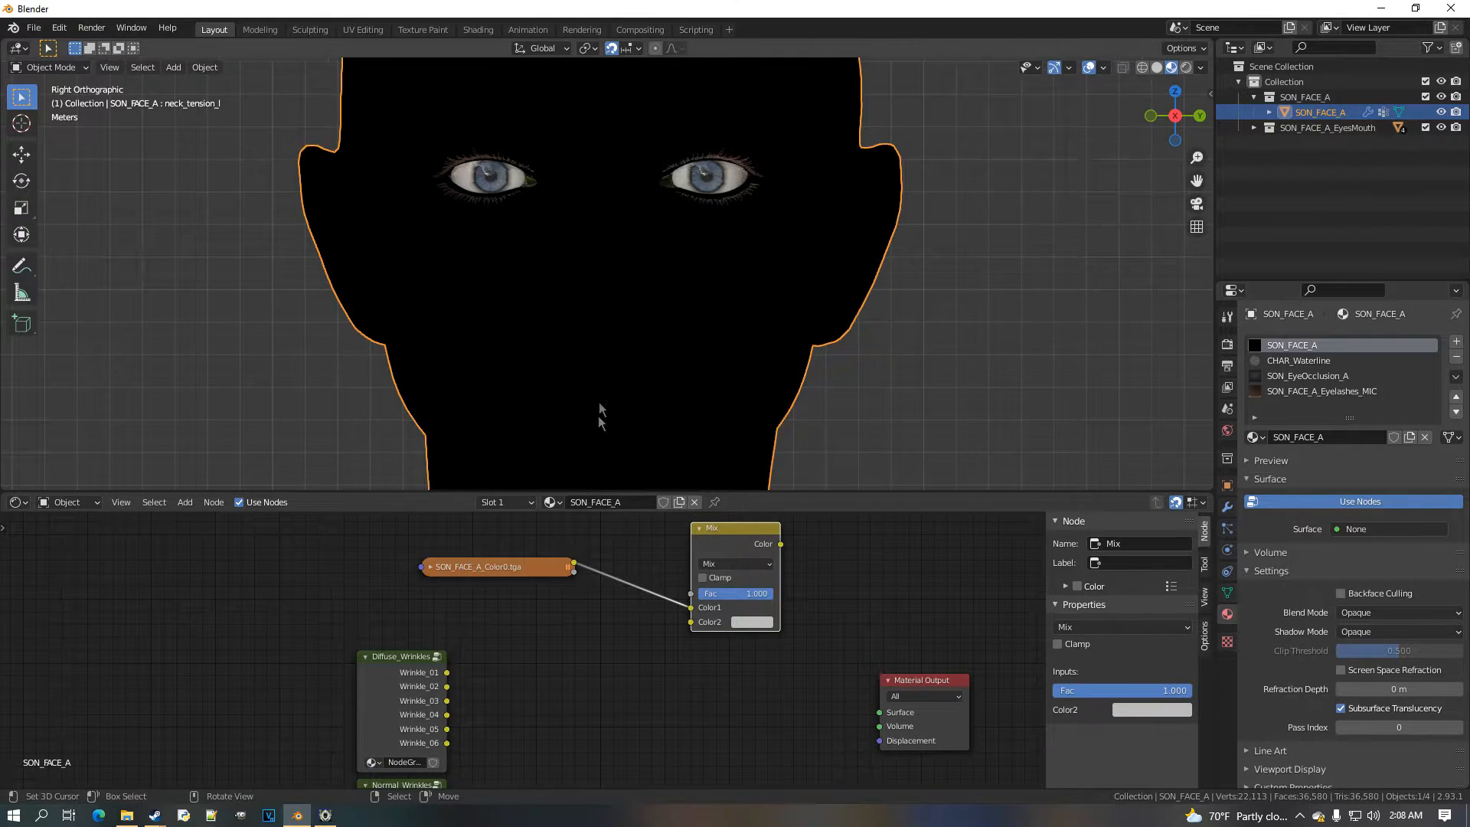
{"action": "scroll", "coordinate": [544, 235], "scroll_direction": "down", "scroll_amount": 4}
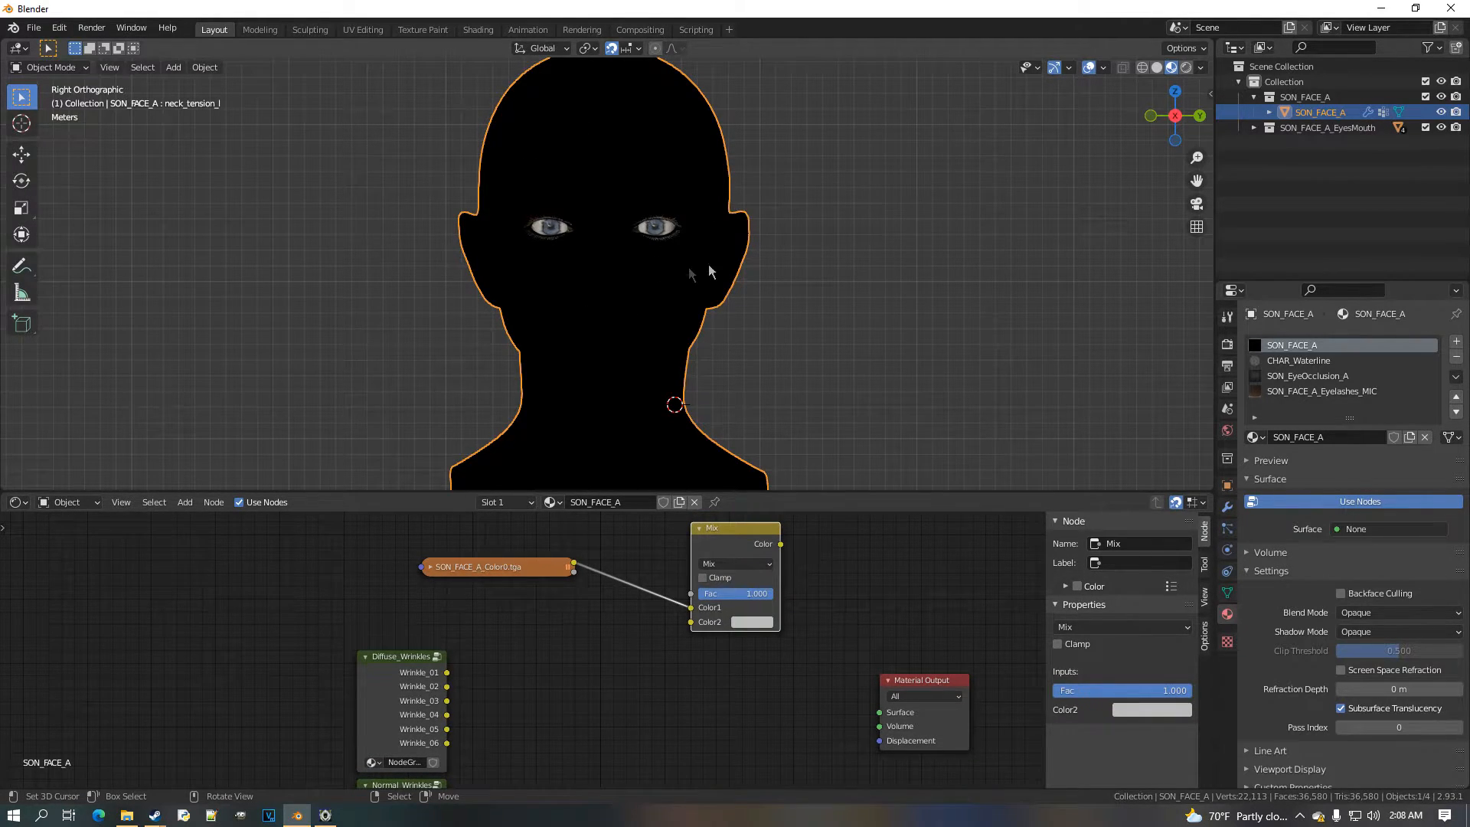
{"action": "scroll", "coordinate": [670, 268], "scroll_direction": "up", "scroll_amount": 4}
{"action": "scroll", "coordinate": [673, 207], "scroll_direction": "down", "scroll_amount": 4}
{"action": "scroll", "coordinate": [499, 633], "scroll_direction": "down", "scroll_amount": 2}
{"action": "scroll", "coordinate": [482, 657], "scroll_direction": "up", "scroll_amount": 5}
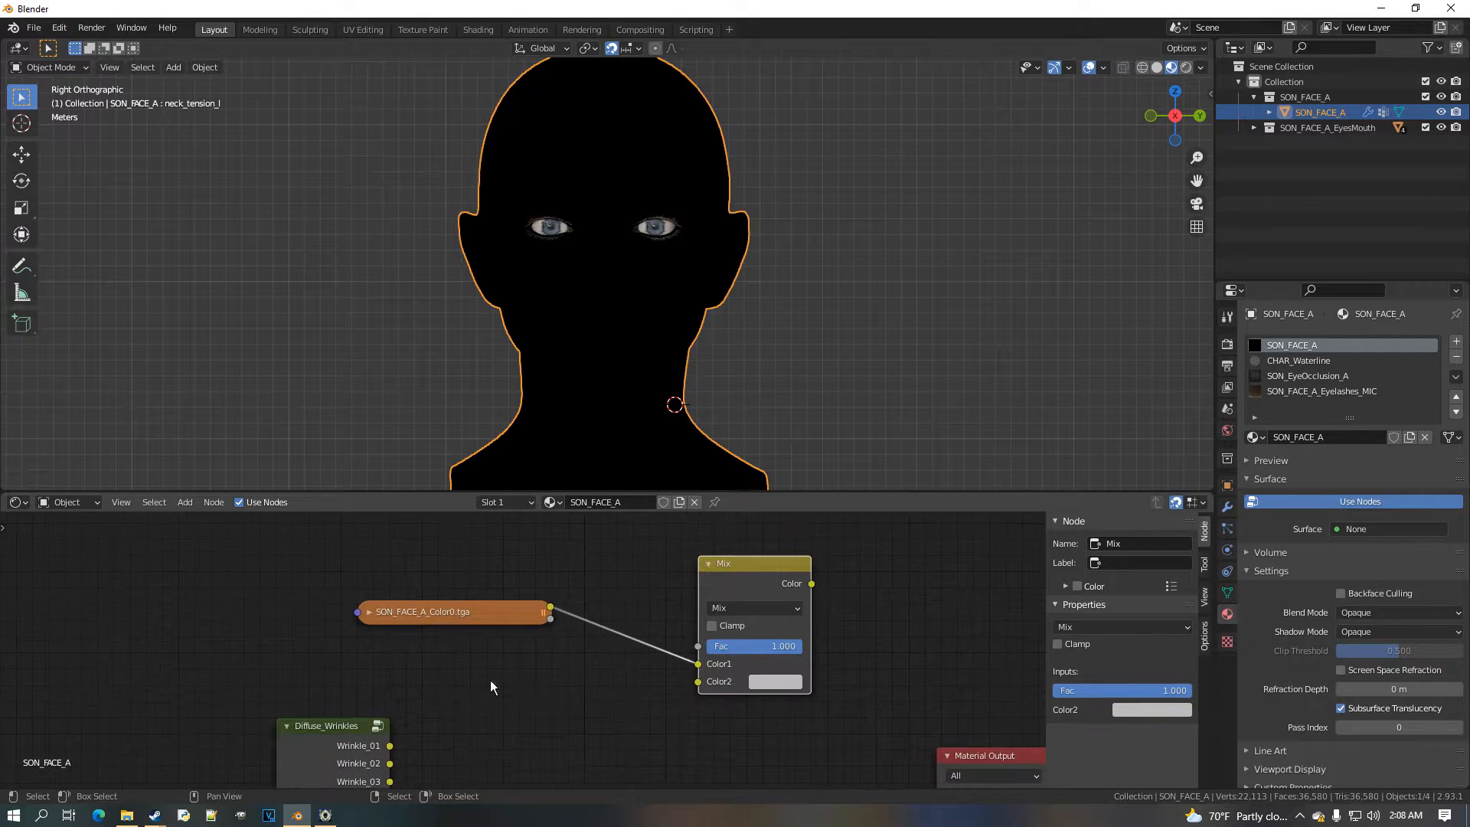
Move the SON_FACE_A_Color0.tga texture and both wrinkle groups away from the Material Output, then place the Mix node beside the texture
{"action": "left_click", "coordinate": [487, 651]}
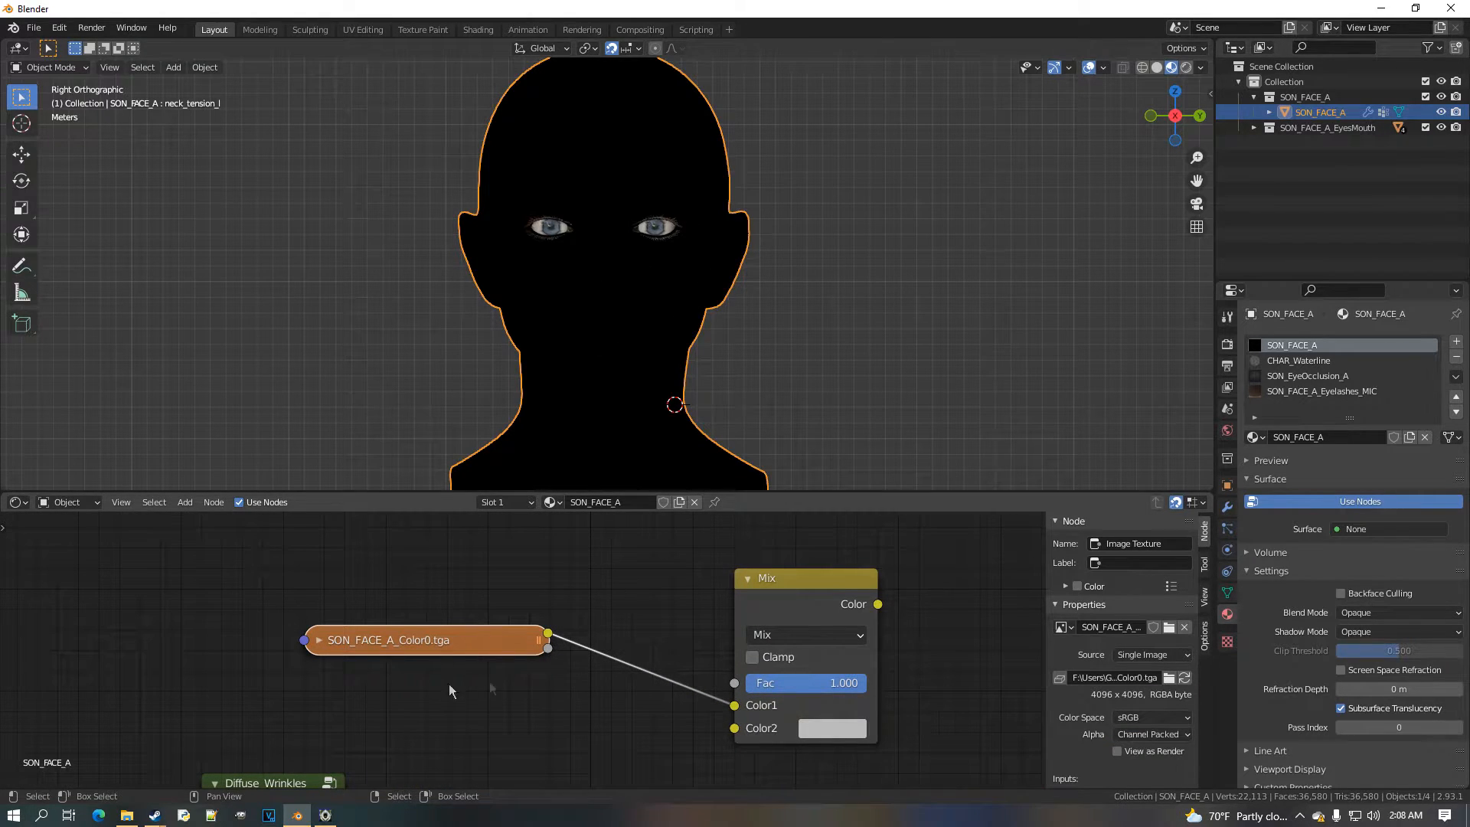
{"action": "left_click_drag", "start_coordinate": [793, 607], "coordinate": [774, 505]}
{"action": "left_click_drag", "start_coordinate": [464, 651], "coordinate": [441, 575]}
{"action": "scroll", "coordinate": [445, 614], "scroll_direction": "down", "scroll_amount": 3}
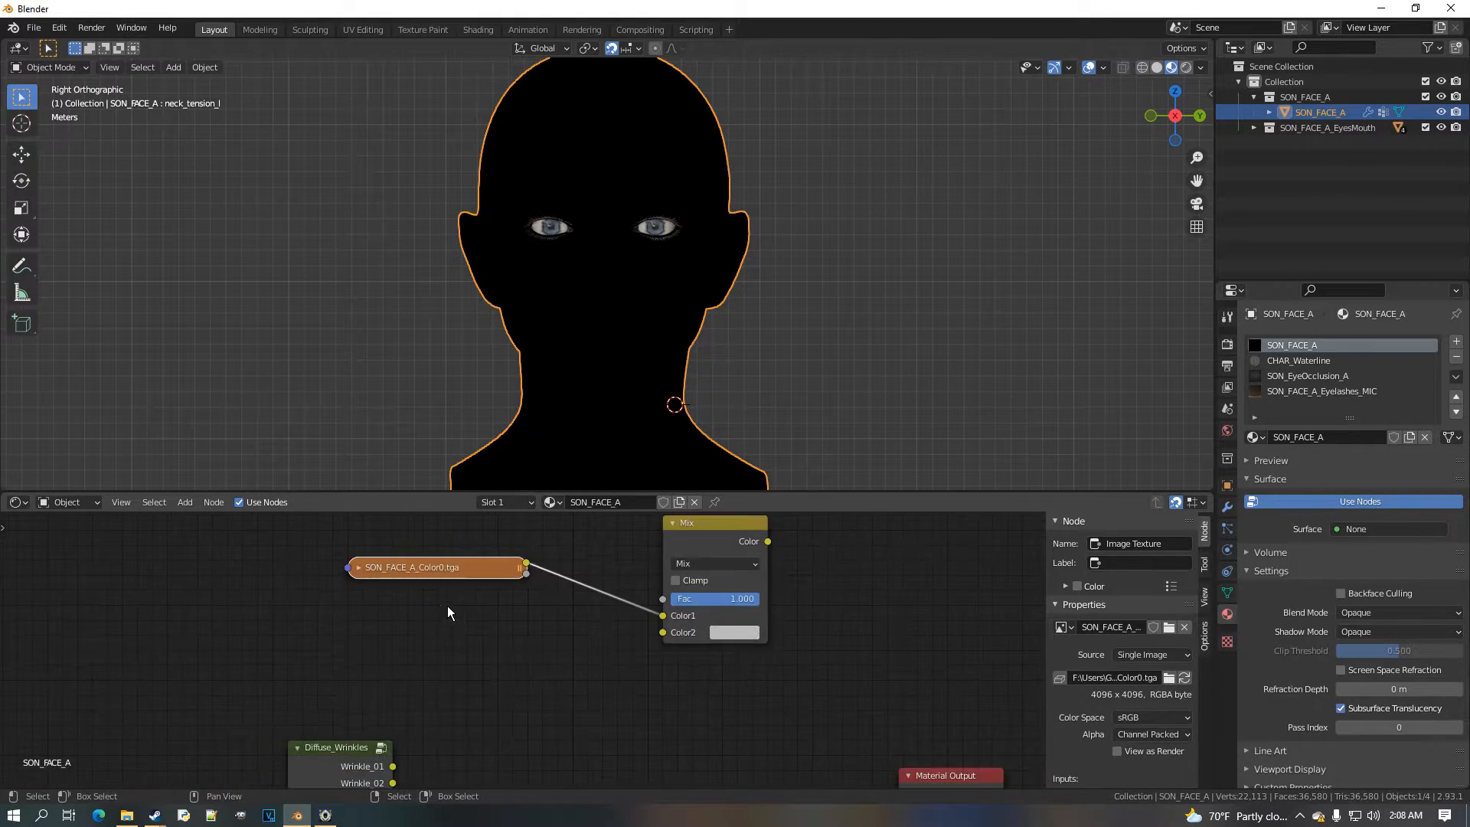
{"action": "scroll", "coordinate": [461, 673], "scroll_direction": "down", "scroll_amount": 2}
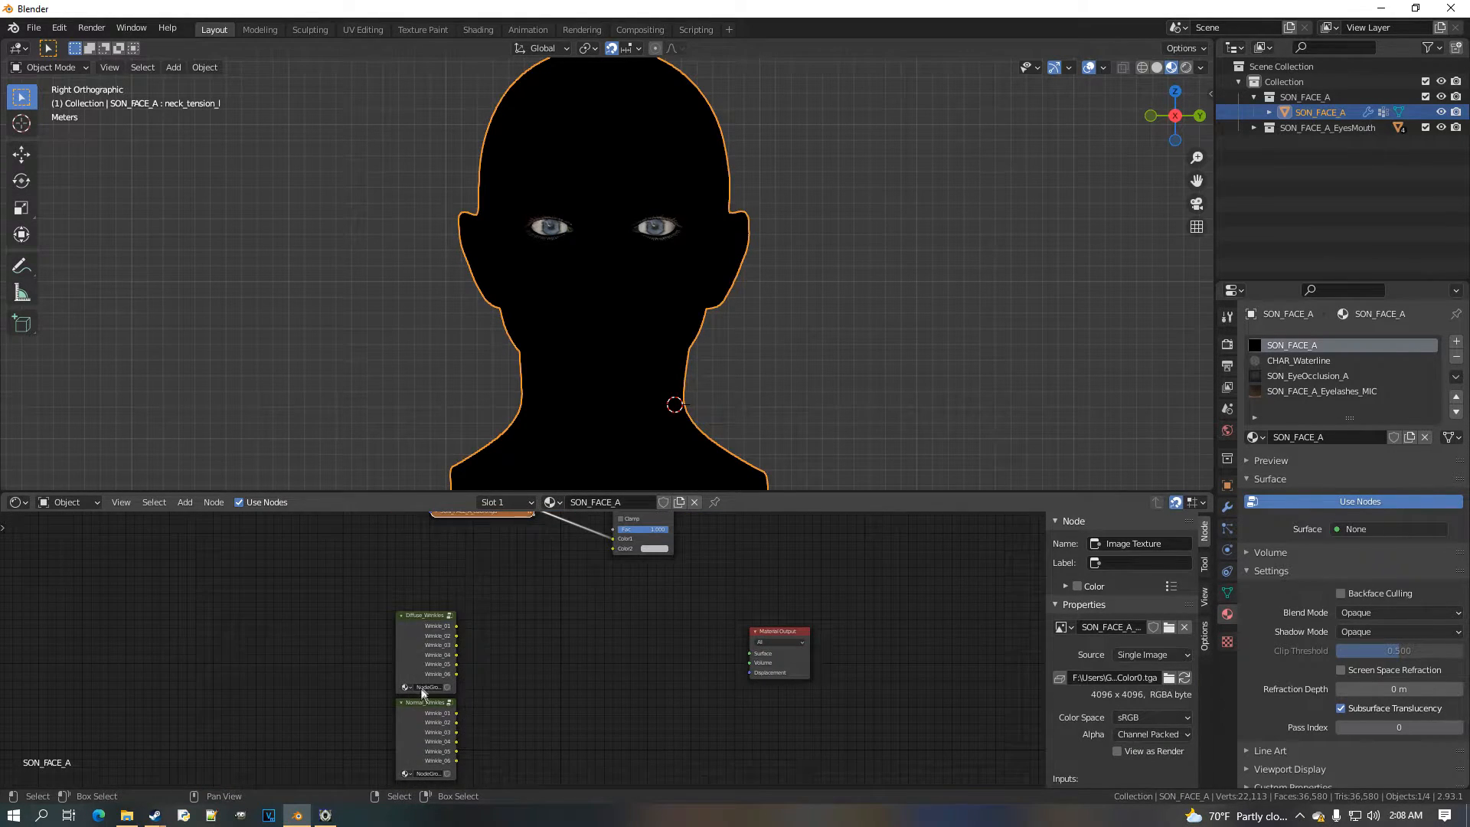
{"action": "left_click_drag", "start_coordinate": [337, 587], "coordinate": [508, 781]}
{"action": "key", "text": "g"}
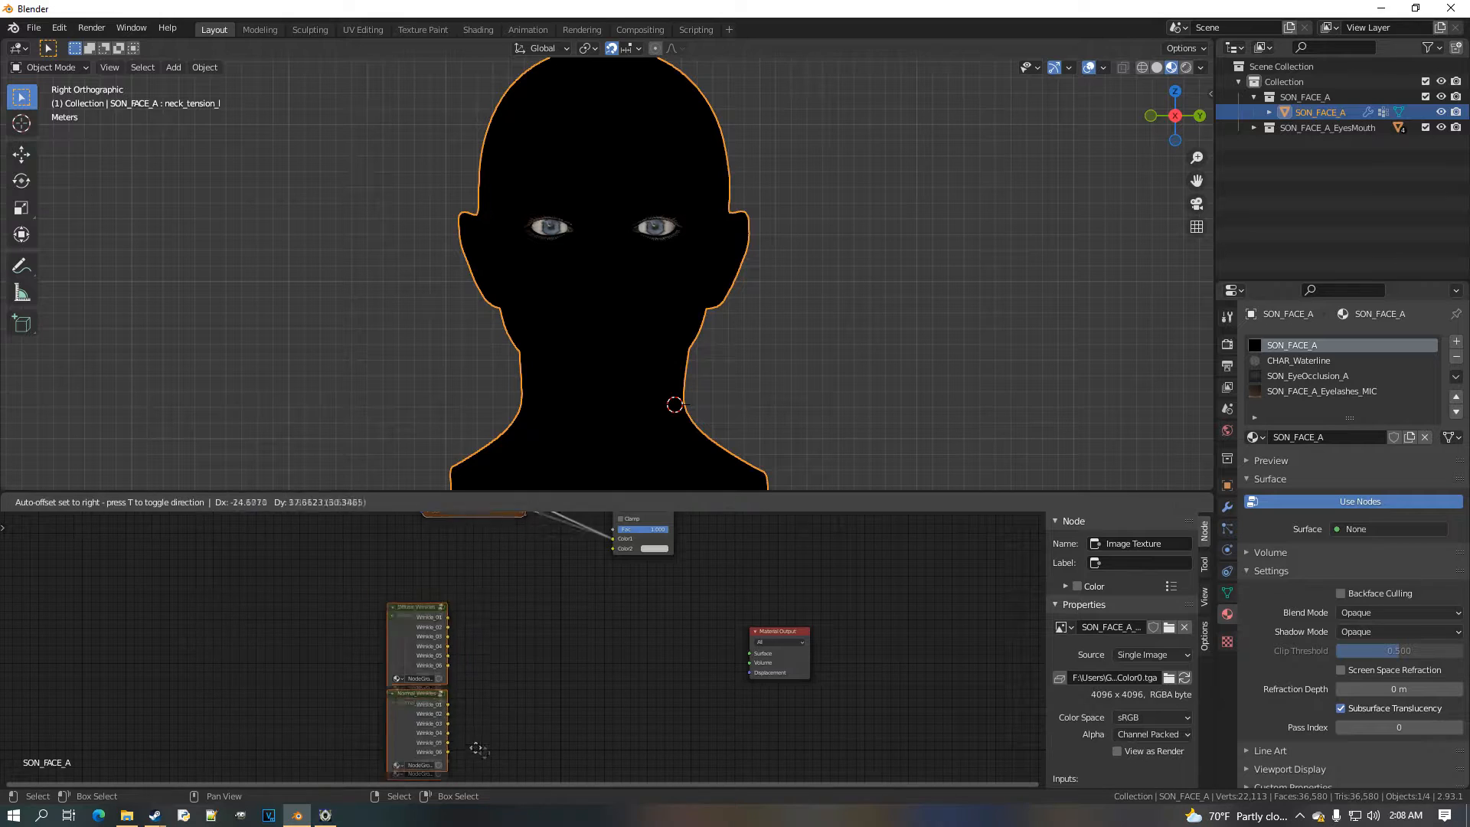
{"action": "left_click", "coordinate": [220, 733]}
{"action": "scroll", "coordinate": [445, 647], "scroll_direction": "down", "scroll_amount": 1}
{"action": "middle_click_drag", "start_coordinate": [445, 647], "coordinate": [428, 770]}
{"action": "scroll", "coordinate": [307, 689], "scroll_direction": "up", "scroll_amount": 3}
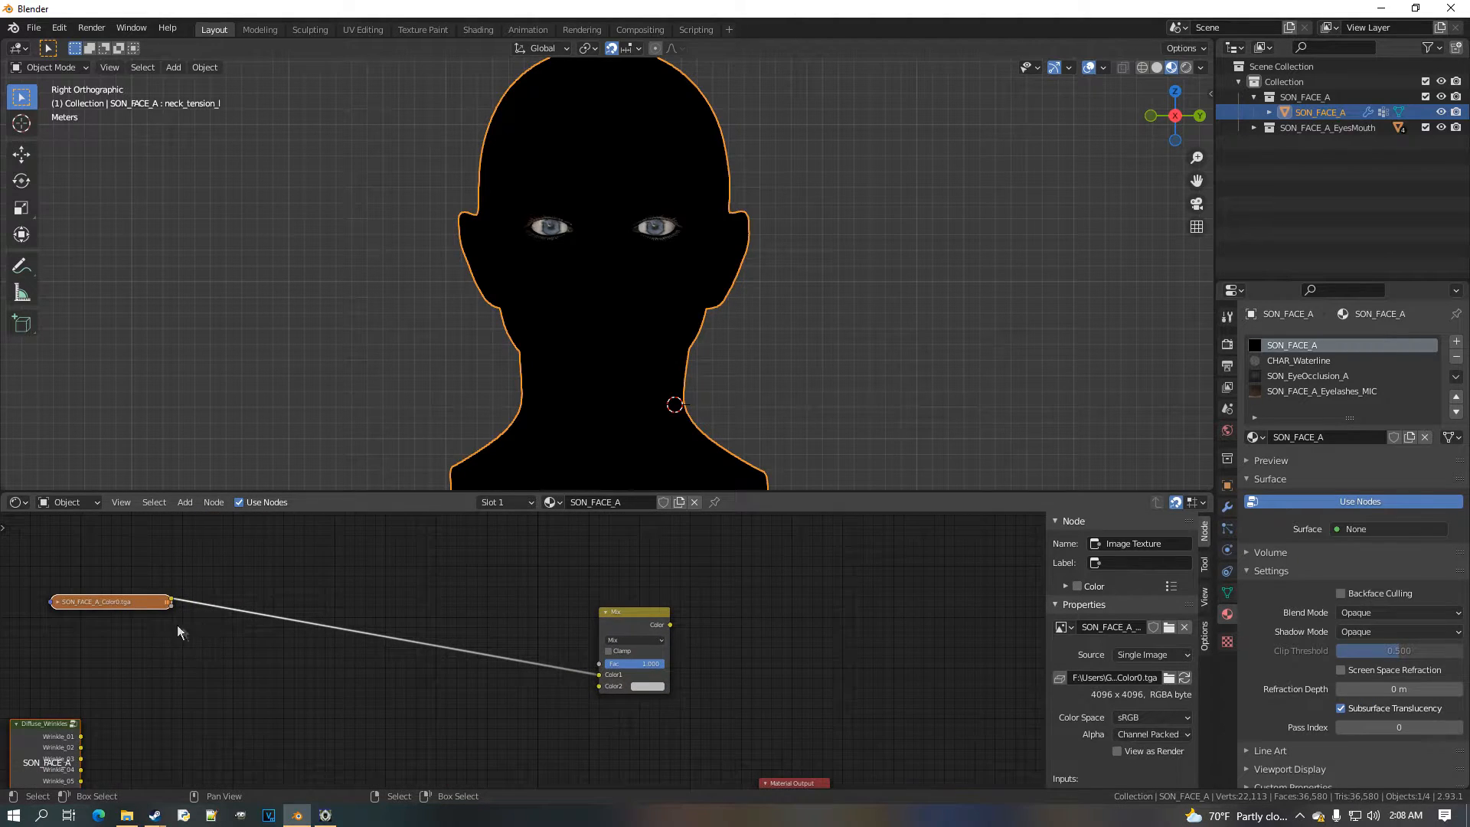
{"action": "left_click_drag", "start_coordinate": [623, 629], "coordinate": [227, 557]}
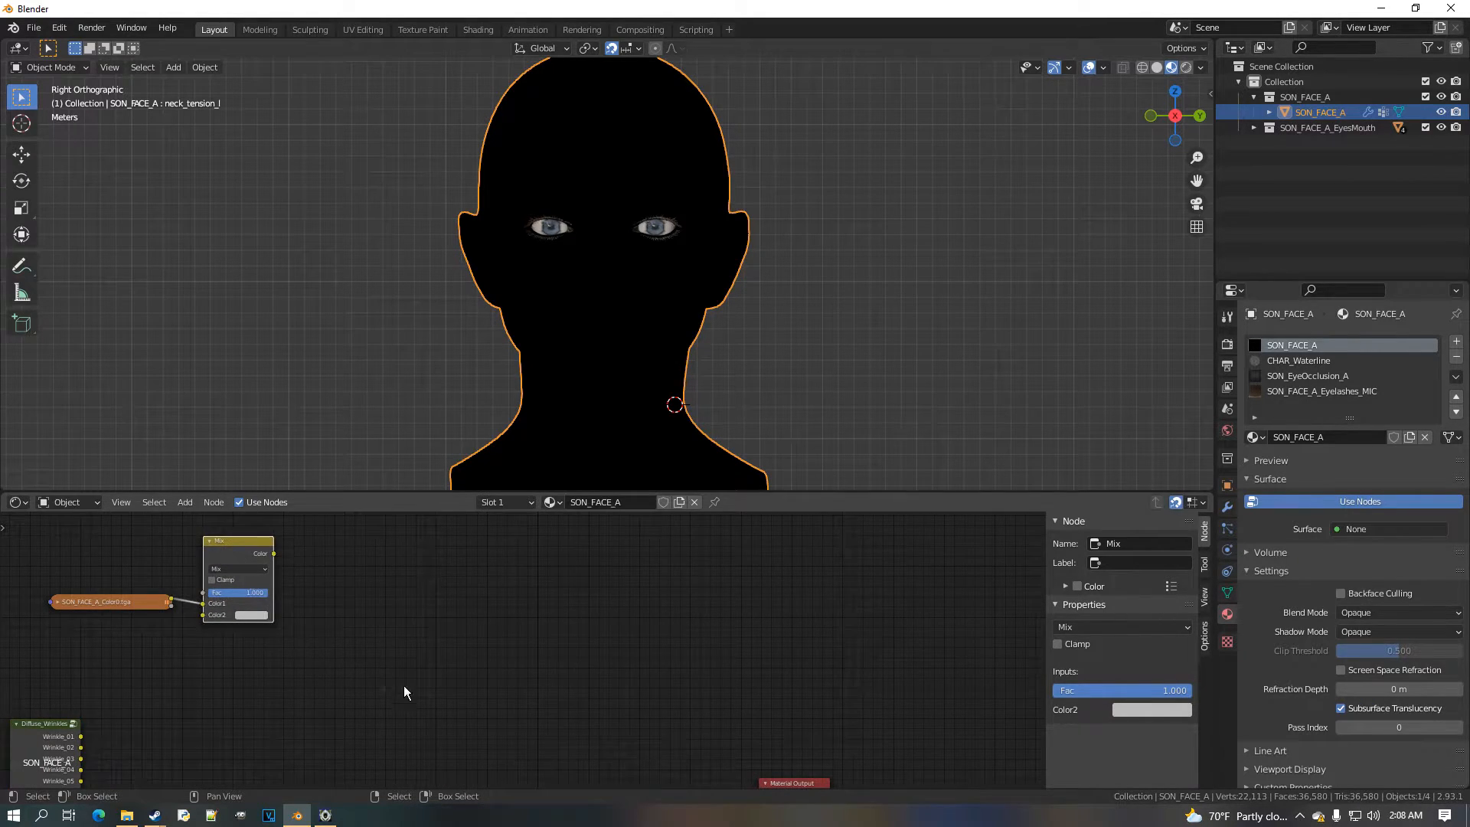
Add an Image Texture node in the space beside the wrinkle groups and open its image file browser
{"action": "middle_click_drag", "start_coordinate": [448, 712], "coordinate": [458, 617]}
{"action": "scroll", "coordinate": [458, 616], "scroll_direction": "up", "scroll_amount": 1}
{"action": "key", "text": "shift+a"}
{"action": "mouse_move", "coordinate": [248, 676]}
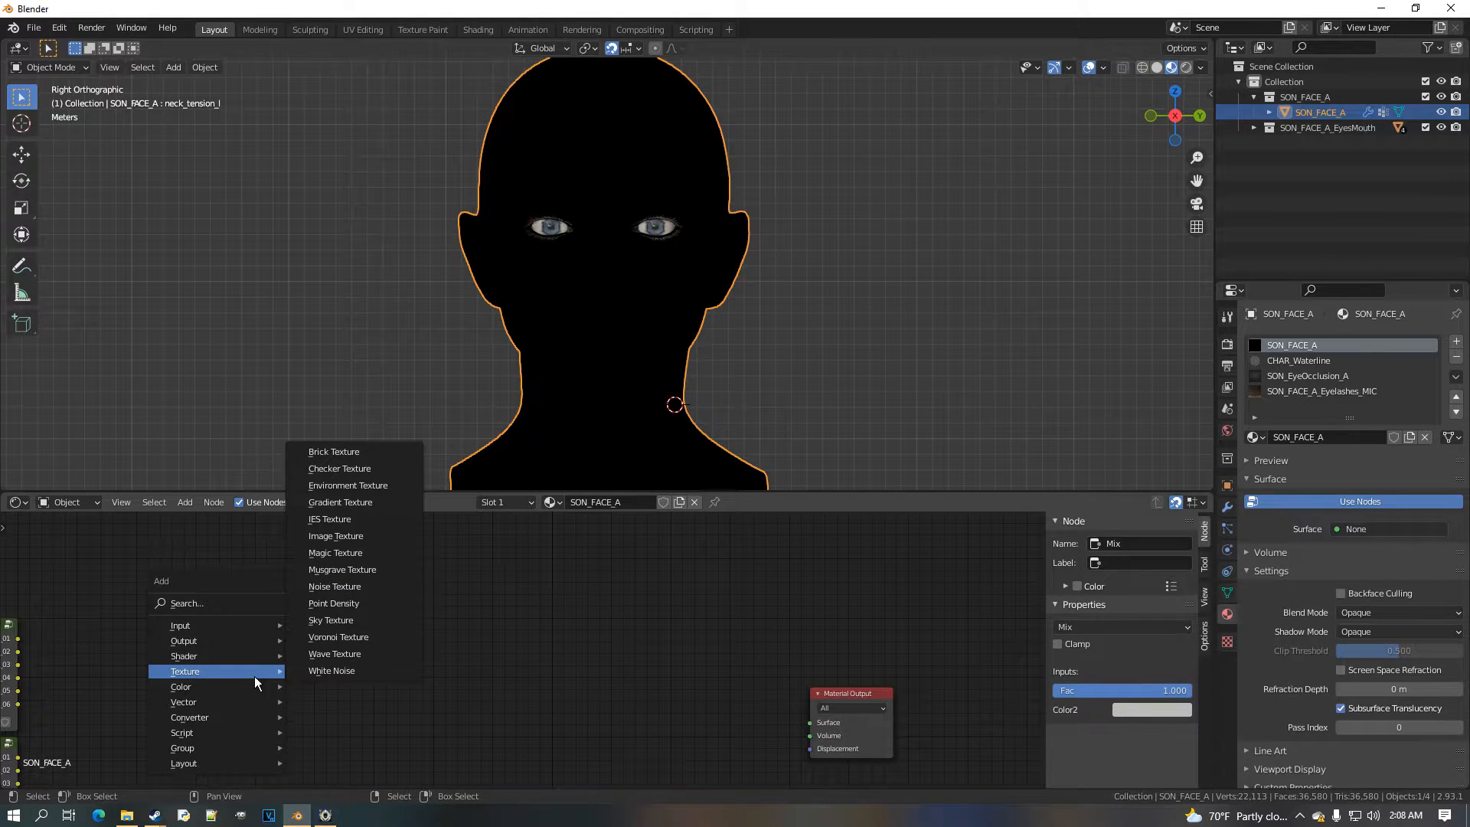
{"action": "left_click", "coordinate": [371, 545]}
{"action": "left_click", "coordinate": [321, 627]}
{"action": "scroll", "coordinate": [390, 674], "scroll_direction": "up", "scroll_amount": 2}
{"action": "left_click", "coordinate": [393, 677]}
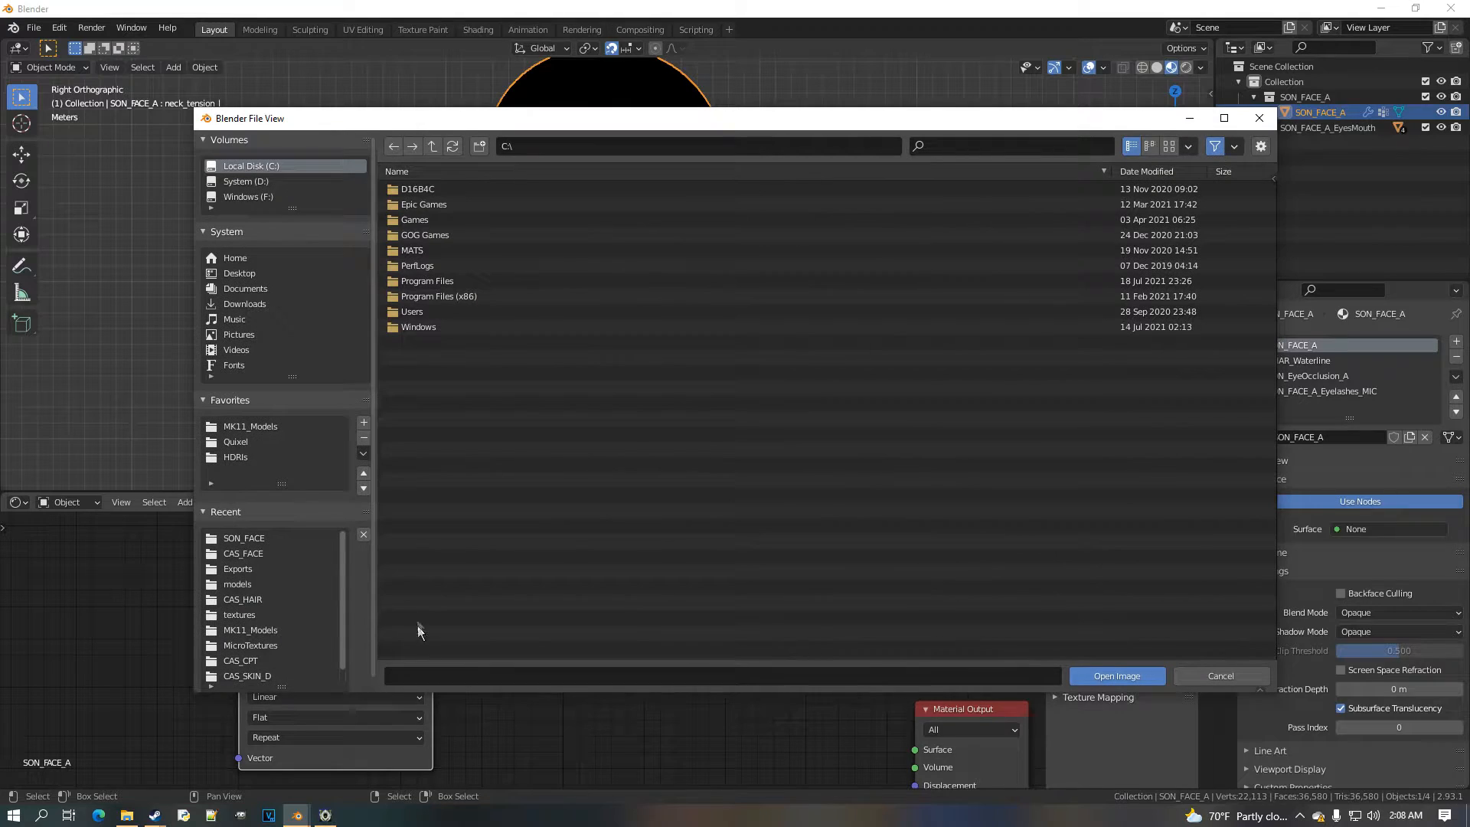
Browse from the recent SON_FACE folder up to MK11_Models and into the material_Library_example textures folder
{"action": "left_click", "coordinate": [270, 550]}
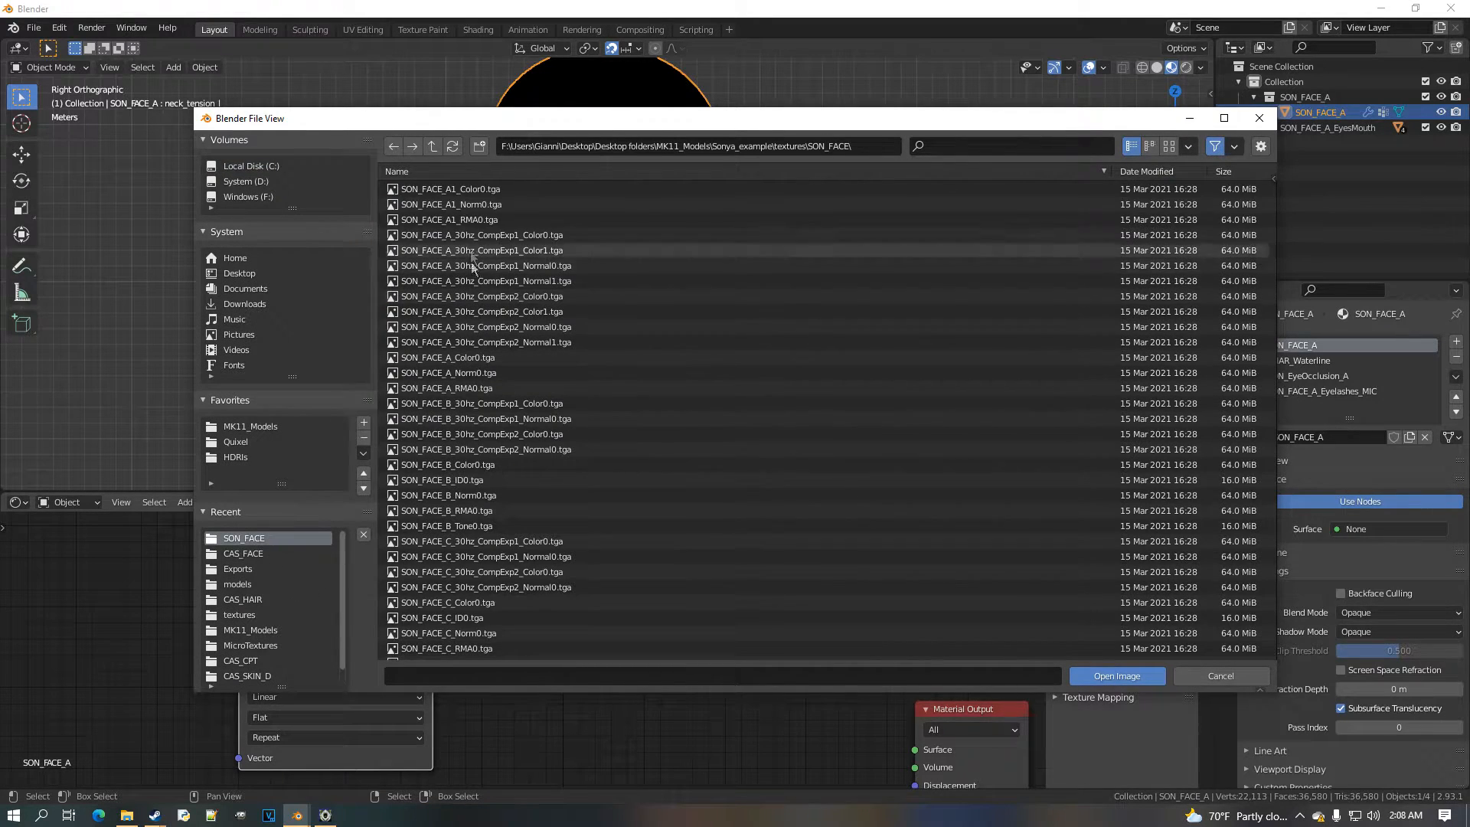
{"action": "left_click", "coordinate": [441, 150]}
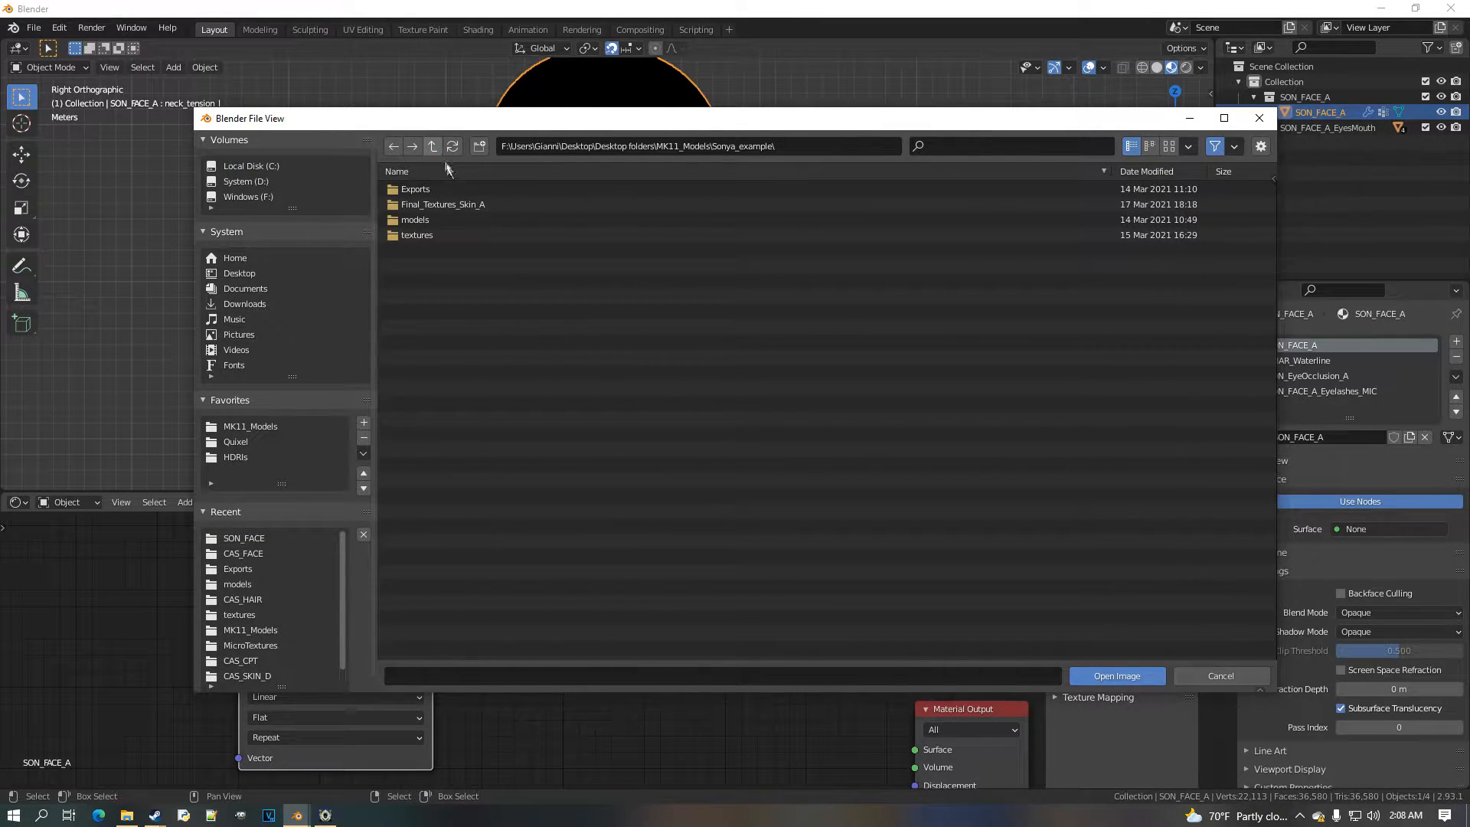
{"action": "left_click", "coordinate": [441, 150]}
{"action": "scroll", "coordinate": [503, 511], "scroll_direction": "down", "scroll_amount": 10}
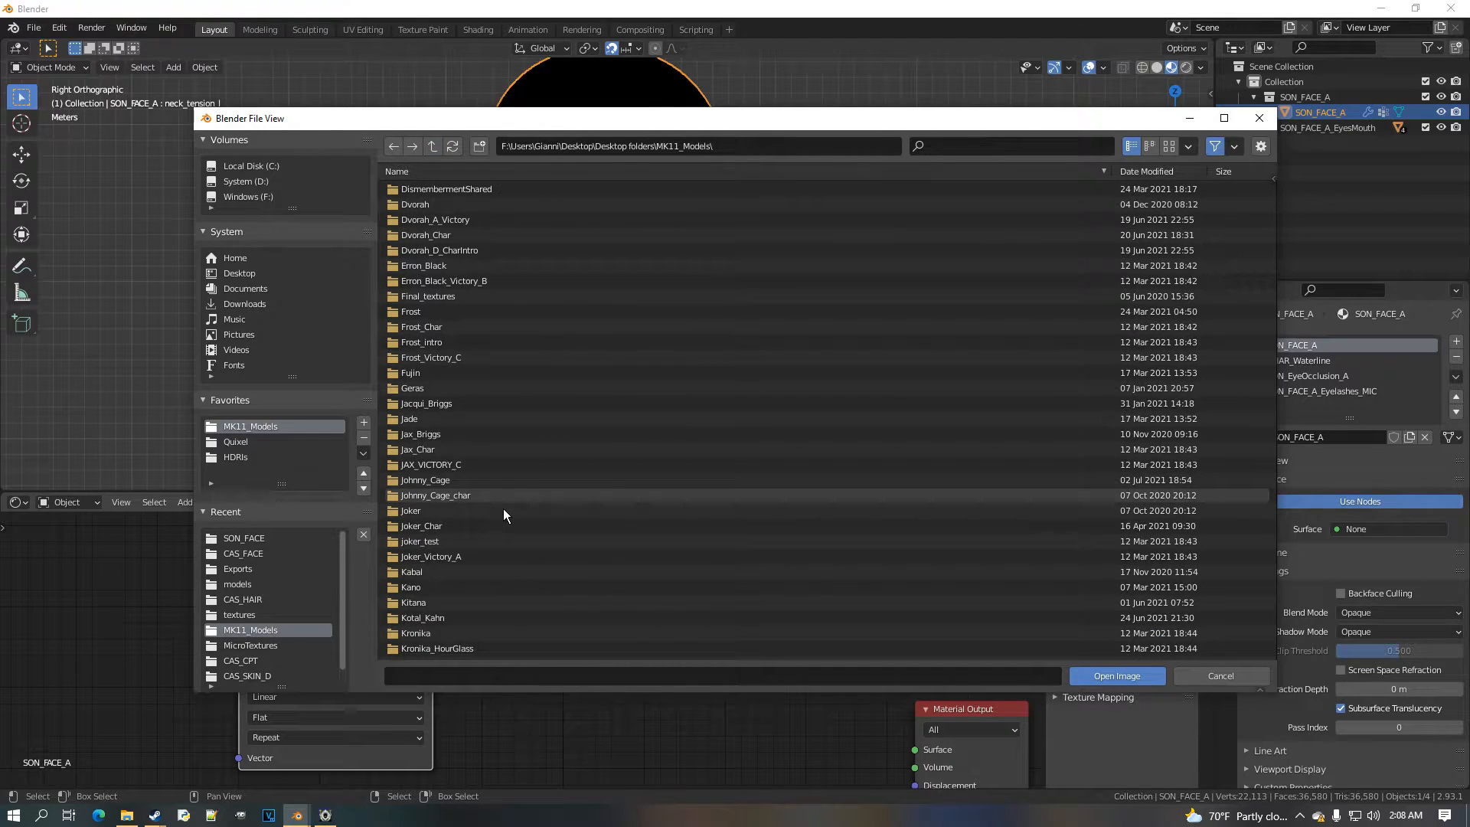
{"action": "double_click", "coordinate": [494, 512]}
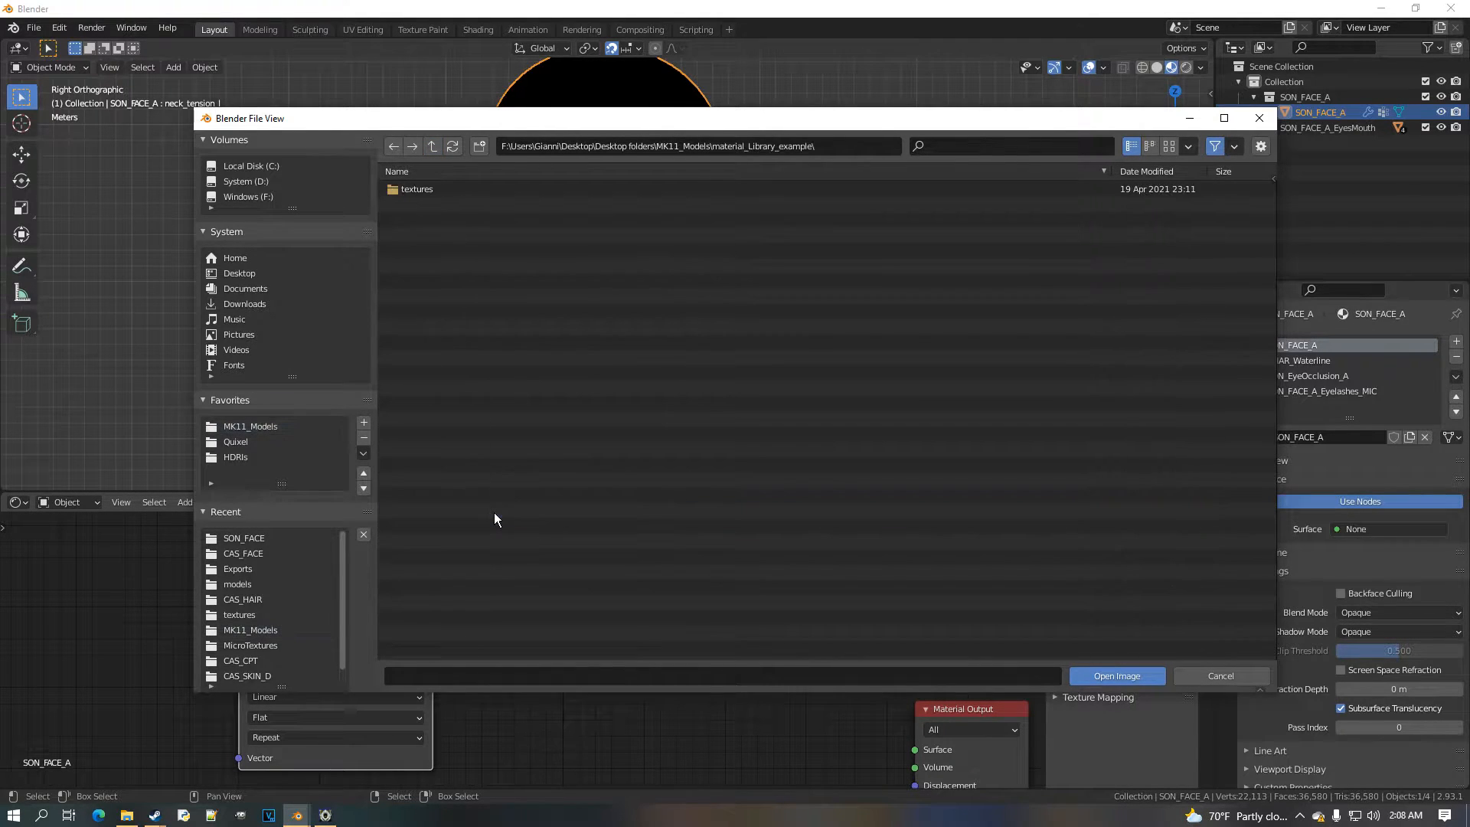
{"action": "double_click", "coordinate": [446, 191]}
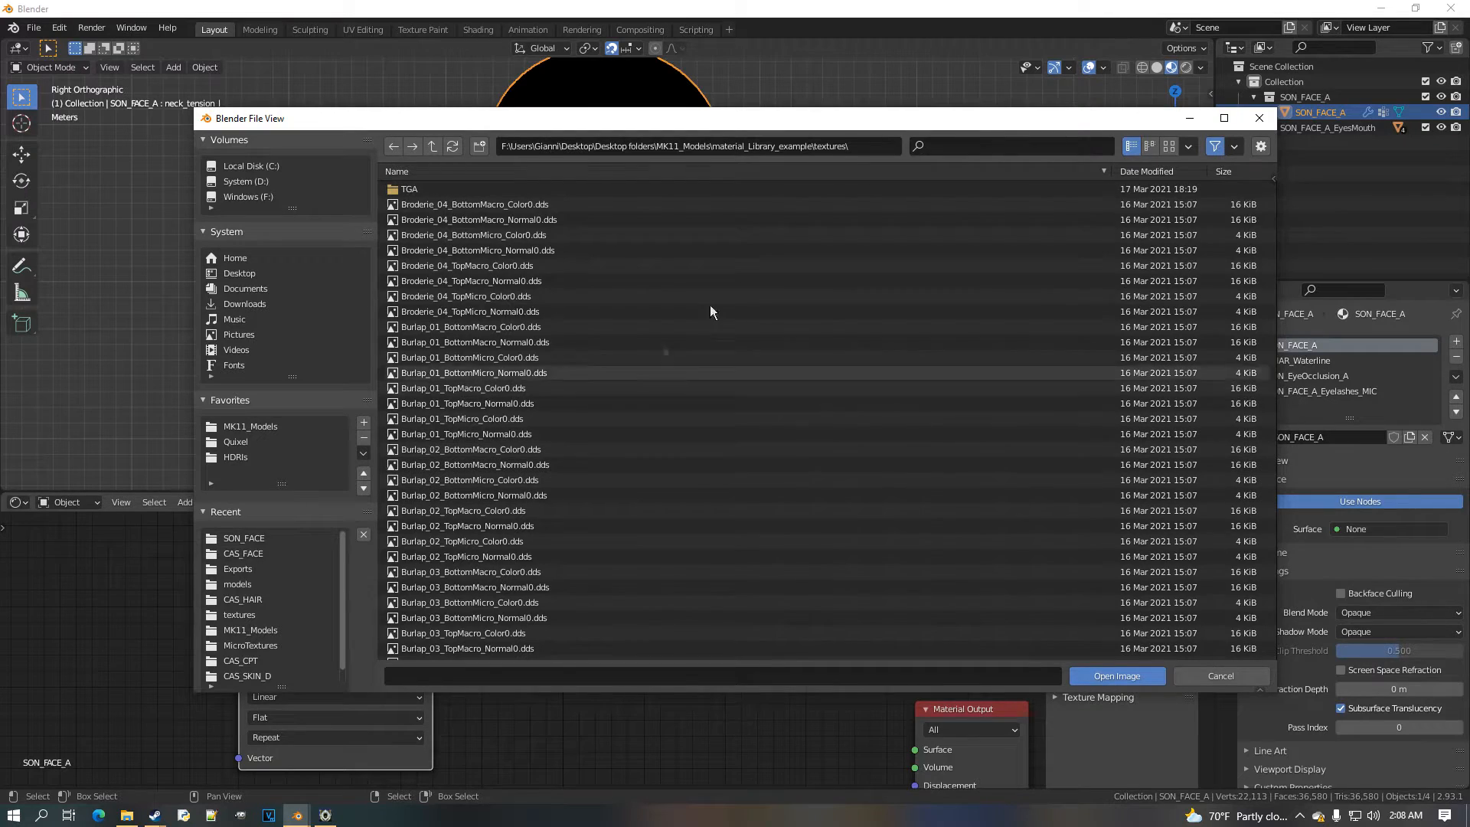
Filter the files by "char", select CHAR_Face_30hz_BlendMask10.dds, and copy the CHAR_Face_30hz_BlendMask part of its name
{"action": "left_click", "coordinate": [949, 144]}
{"action": "type", "text": "ch"}
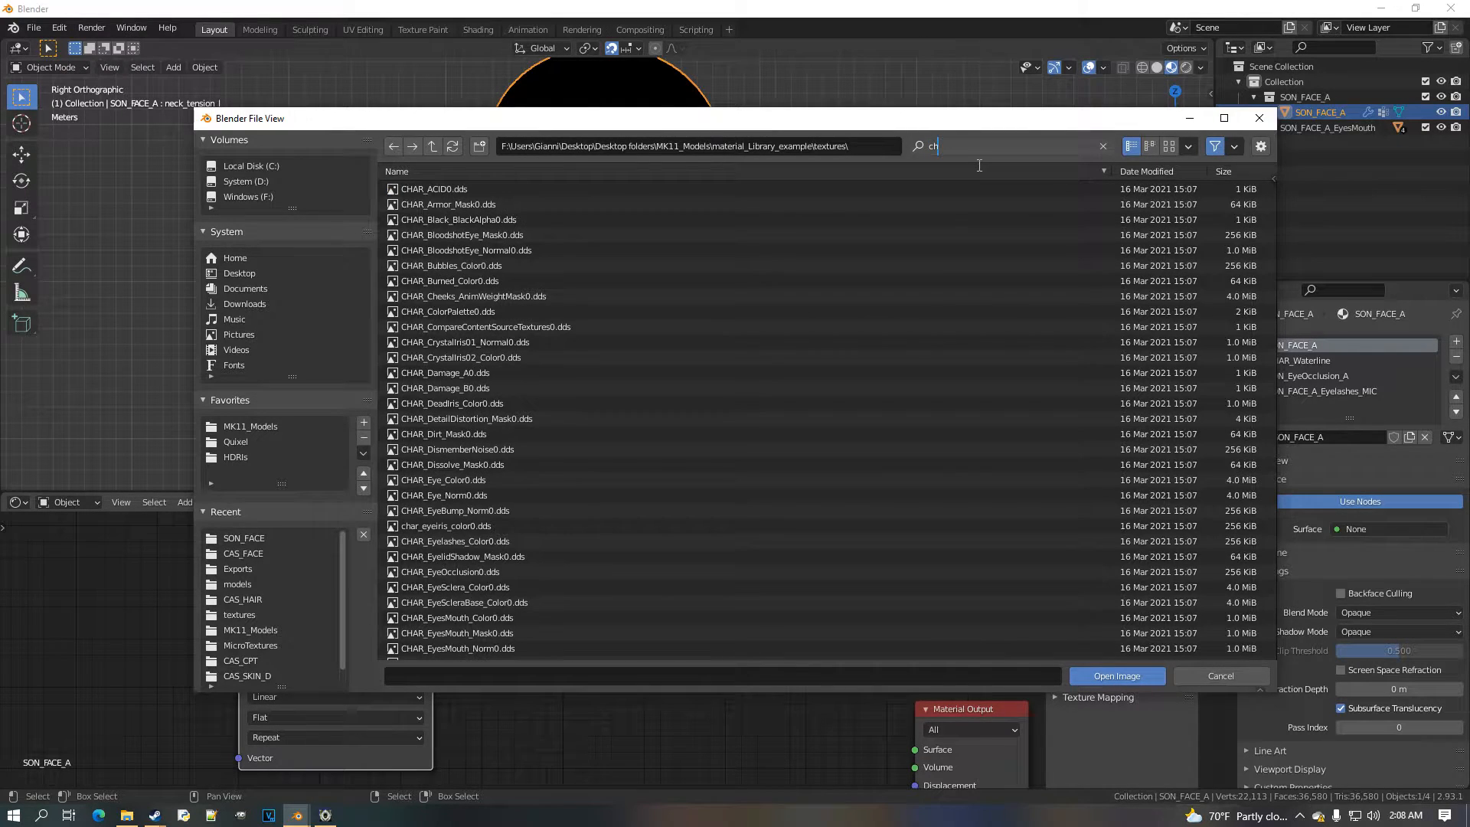
{"action": "type", "text": "ar"}
{"action": "scroll", "coordinate": [521, 499], "scroll_direction": "down", "scroll_amount": 3}
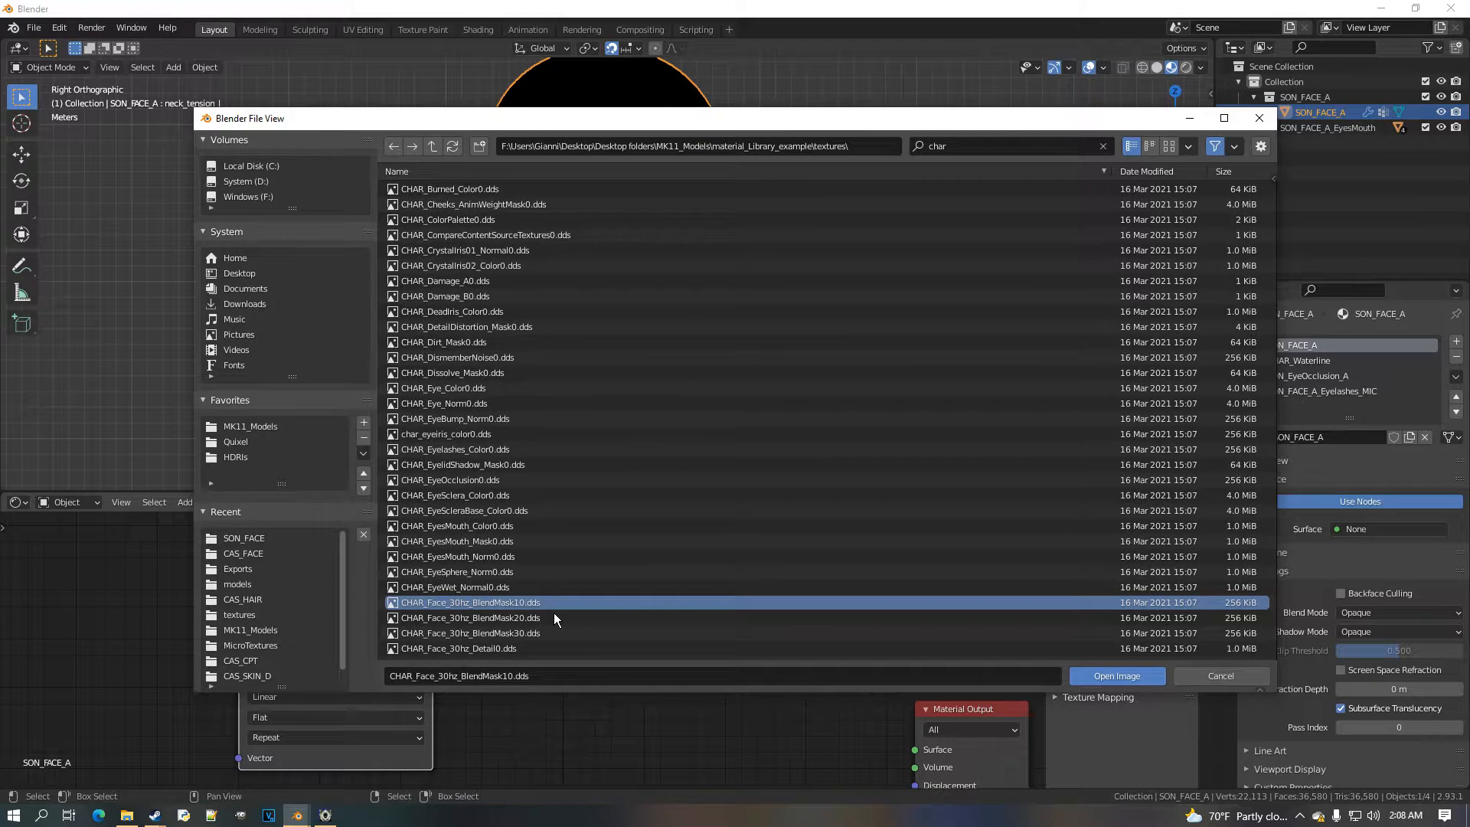
{"action": "left_click", "coordinate": [553, 605]}
{"action": "left_click", "coordinate": [508, 683]}
{"action": "left_click_drag", "start_coordinate": [502, 678], "coordinate": [253, 683]}
{"action": "key", "text": "ctrl+c"}
{"action": "left_click", "coordinate": [535, 310]}
{"action": "scroll", "coordinate": [509, 337], "scroll_direction": "up", "scroll_amount": 3}
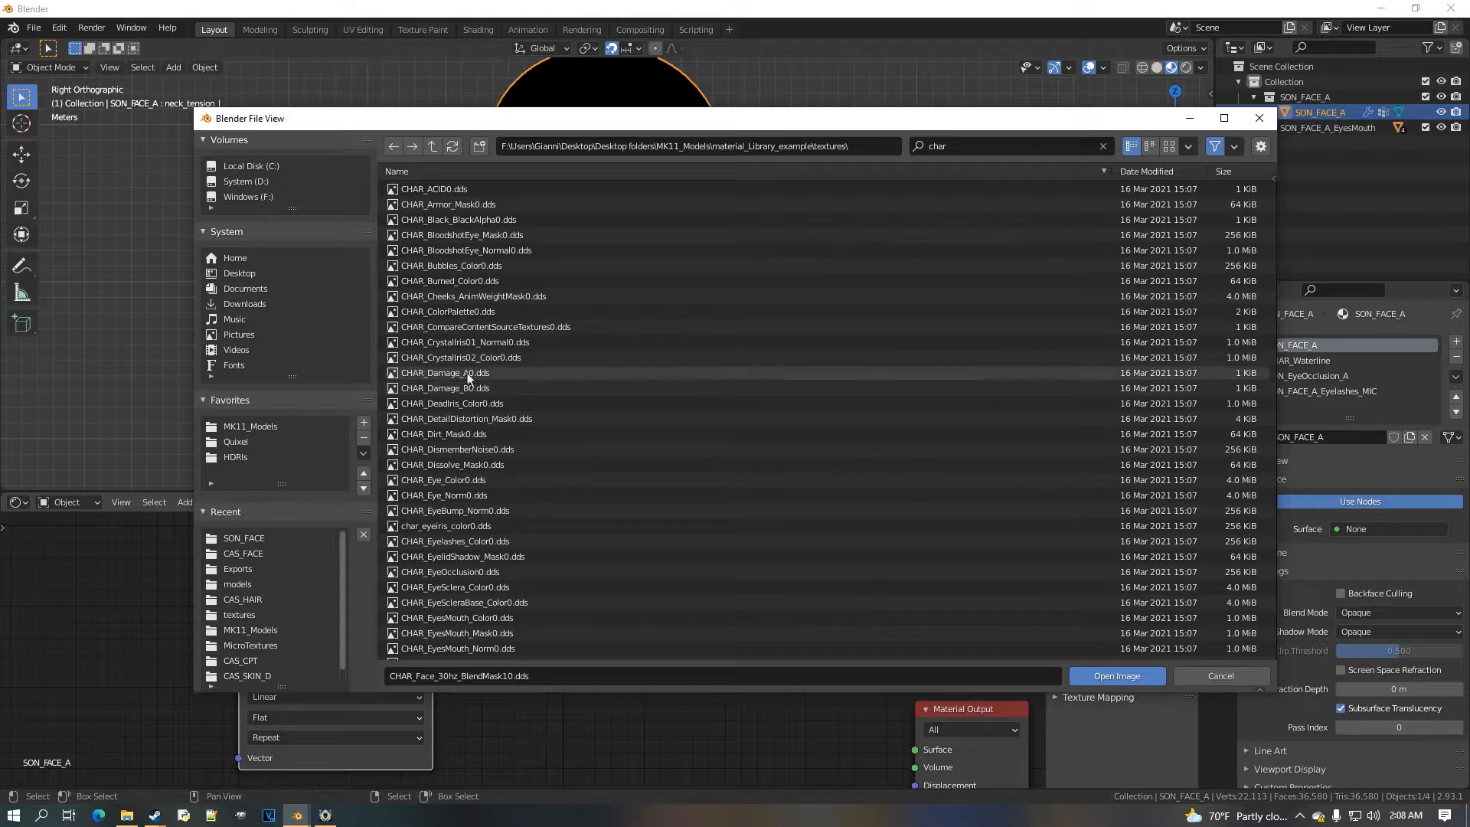
Go into the TGA folder, filter by CHAR_Face_30hz_BlendMask, and load CHAR_Face_30hz_BlendMask10.tga into the Image Texture node
{"action": "left_click", "coordinate": [434, 147]}
{"action": "double_click", "coordinate": [441, 192]}
{"action": "double_click", "coordinate": [444, 201]}
{"action": "left_click", "coordinate": [985, 145]}
{"action": "key", "text": "ctrl+v"}
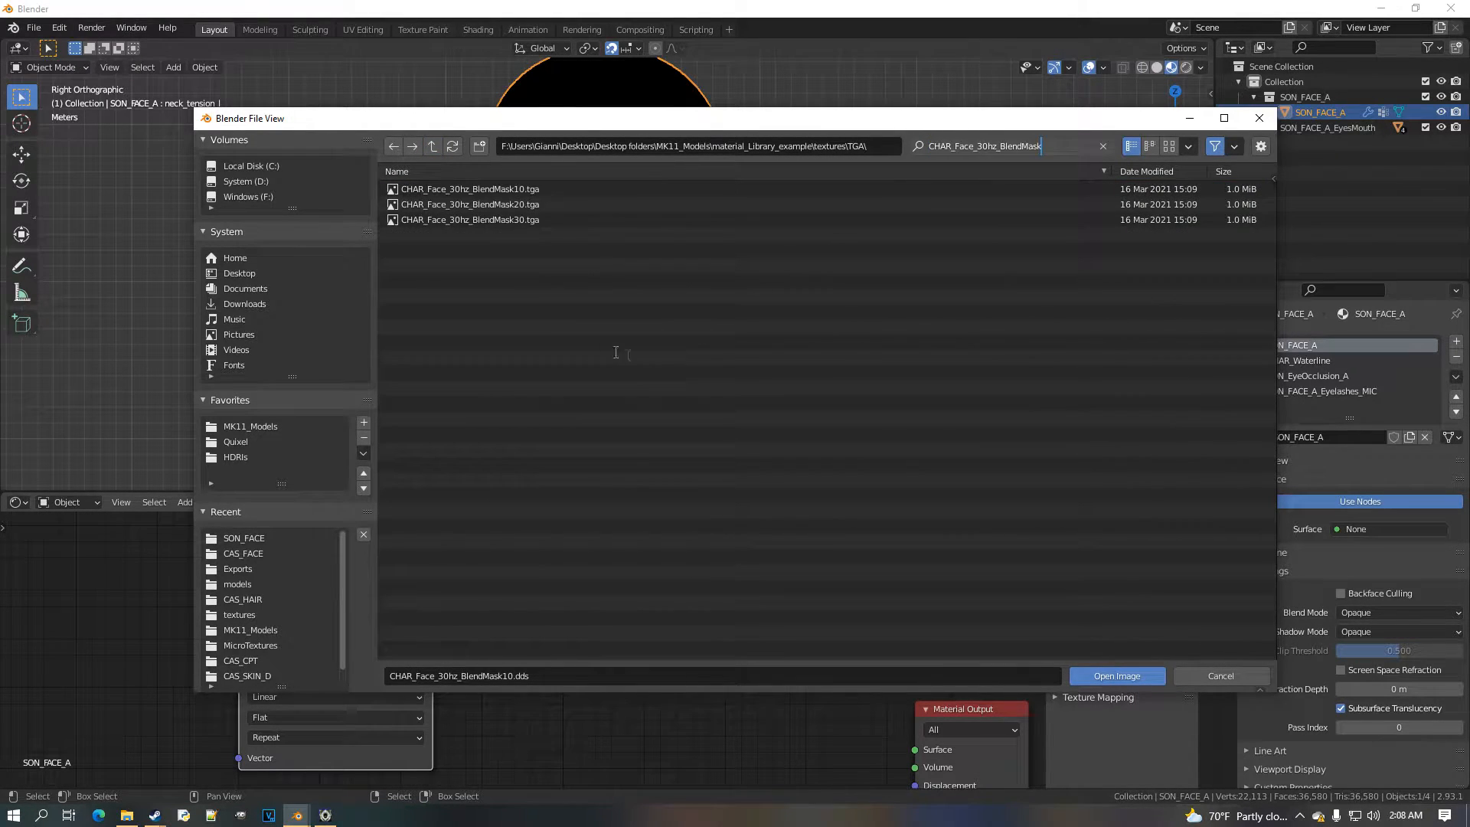
{"action": "key", "text": "Return"}
{"action": "double_click", "coordinate": [548, 193]}
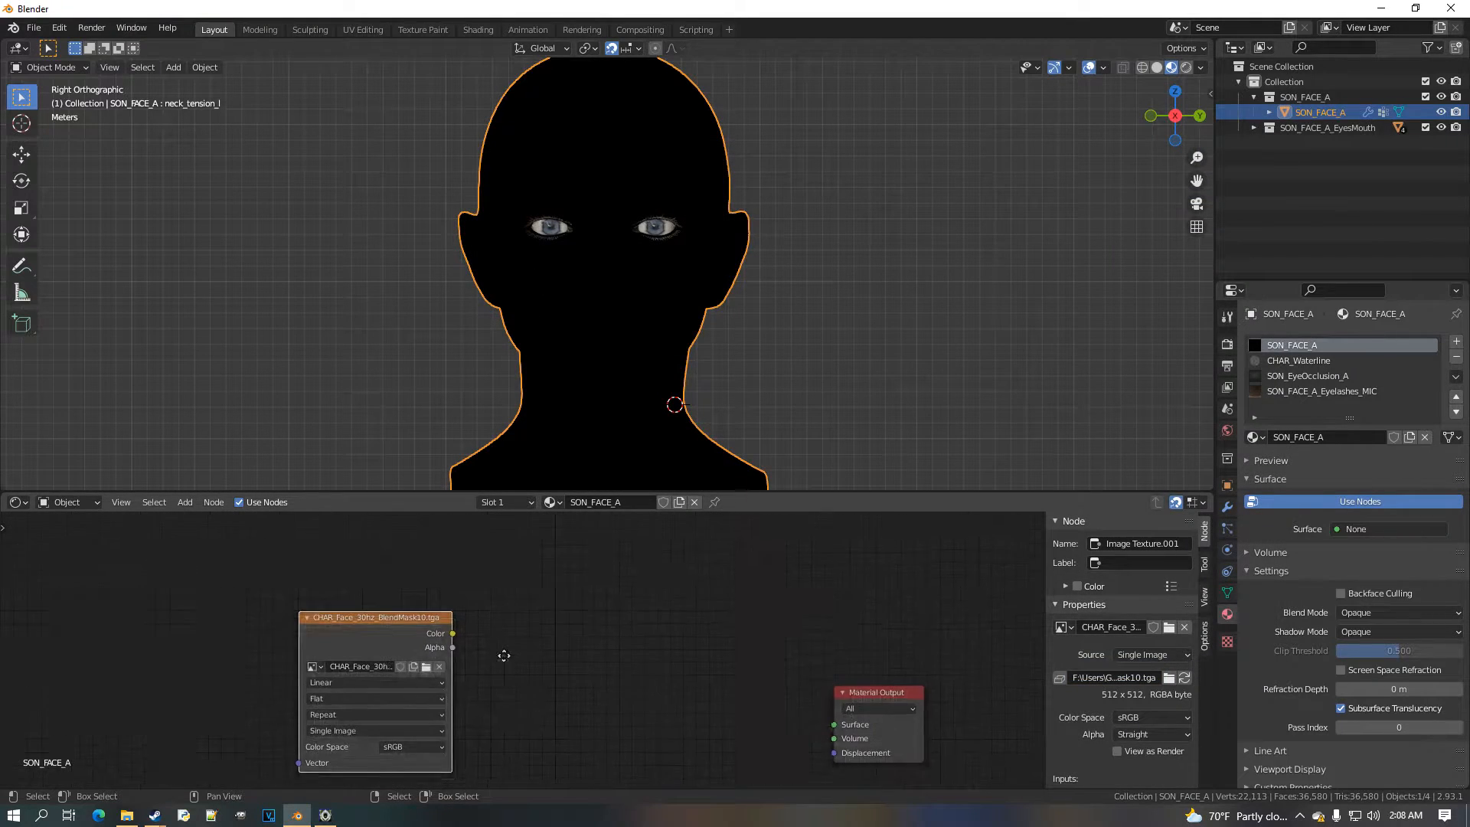
Link the blend mask texture's Color to the Material Output Surface and set the image's alpha mode to Channel Packed
{"action": "left_click_drag", "start_coordinate": [425, 563], "coordinate": [870, 665]}
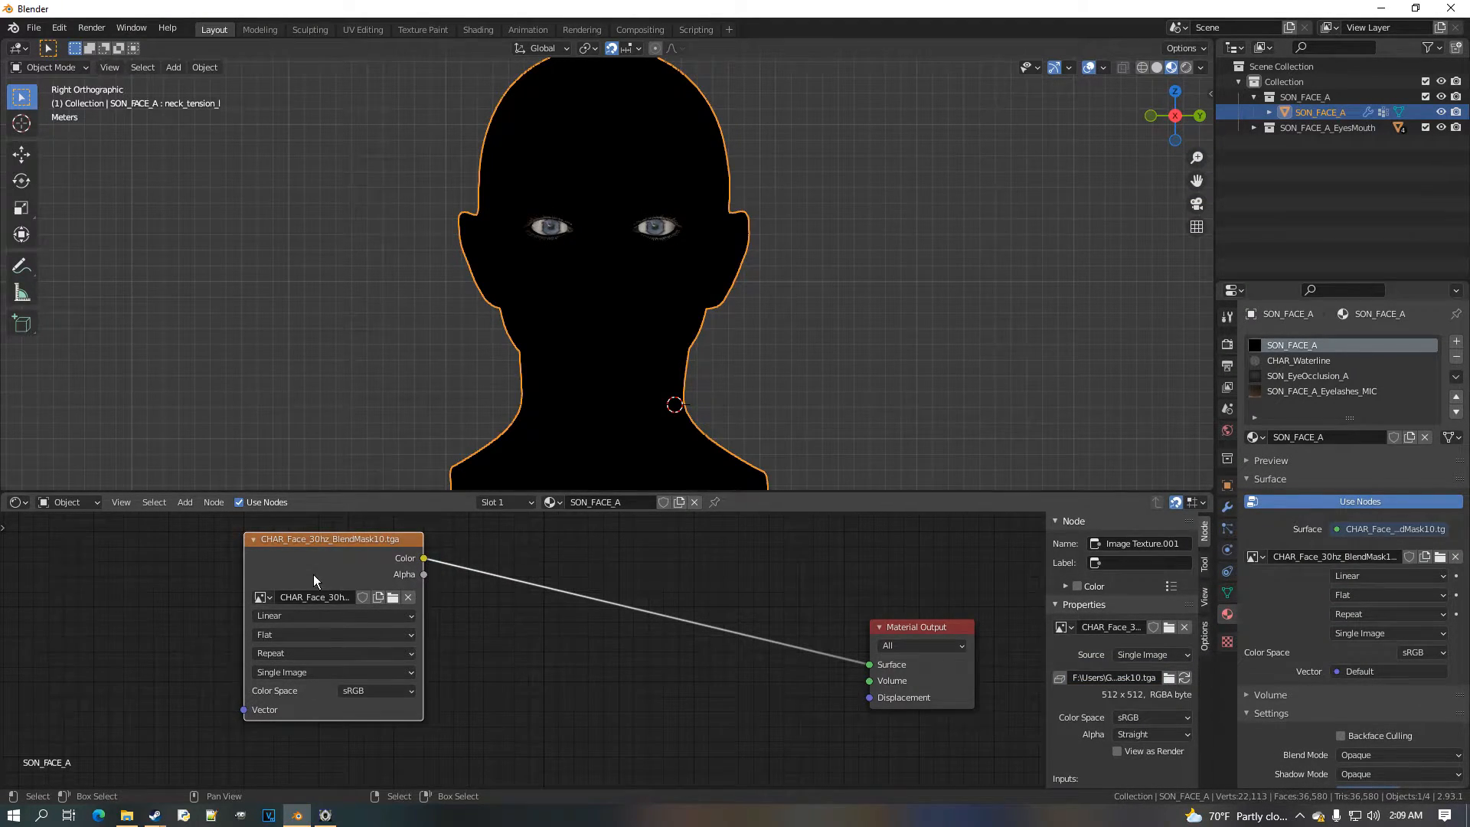
{"action": "left_click", "coordinate": [1153, 735]}
{"action": "left_click", "coordinate": [1148, 683]}
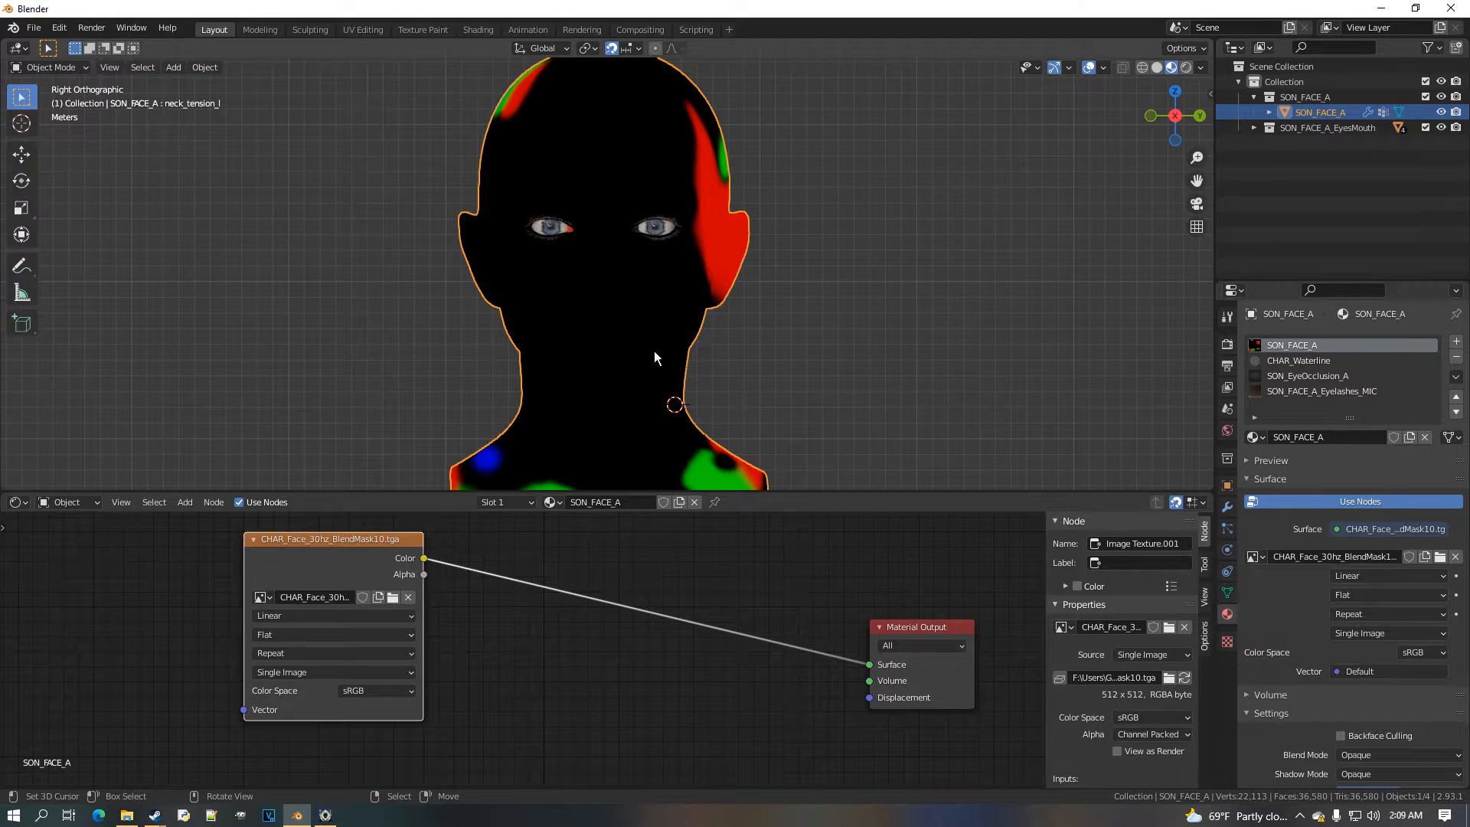
Add a Mapping node between the wrinkle groups and the blend mask texture, and link its Vector output to the texture's Vector input
{"action": "middle_click_drag", "start_coordinate": [370, 570], "coordinate": [444, 593]}
{"action": "scroll", "coordinate": [377, 573], "scroll_direction": "up", "scroll_amount": 2}
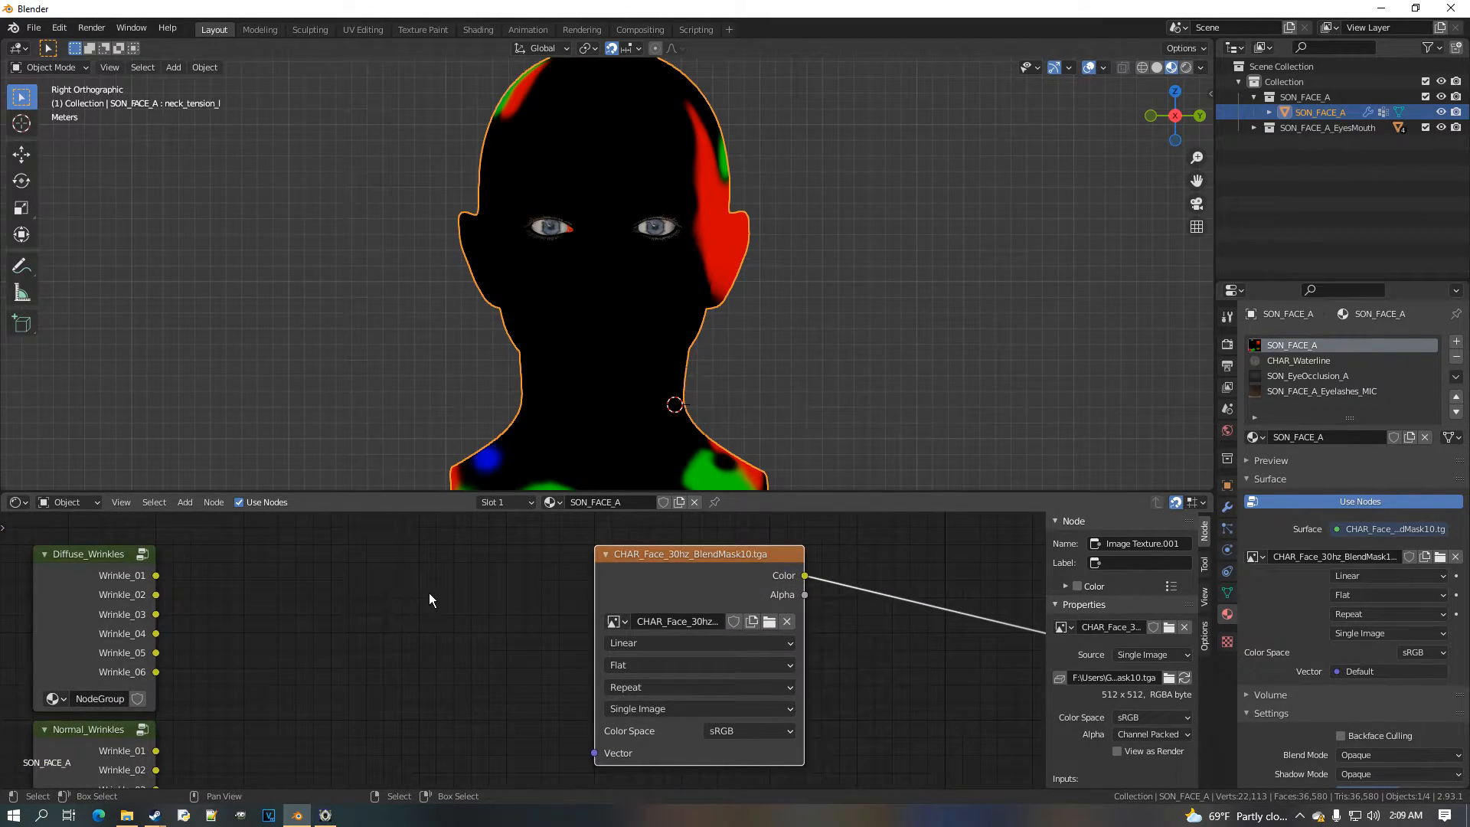
{"action": "key", "text": "shift+a"}
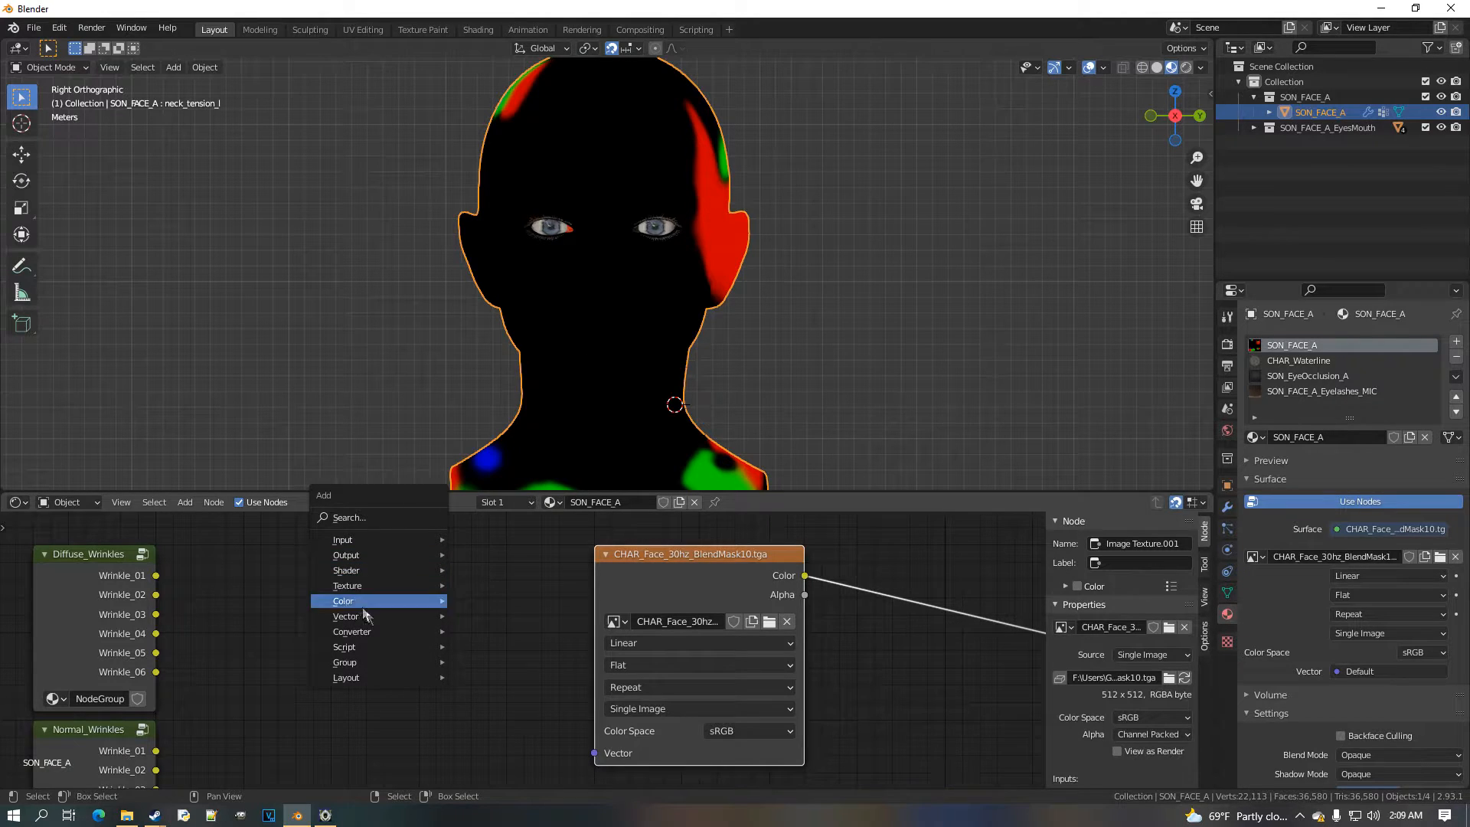
{"action": "left_click", "coordinate": [490, 649]}
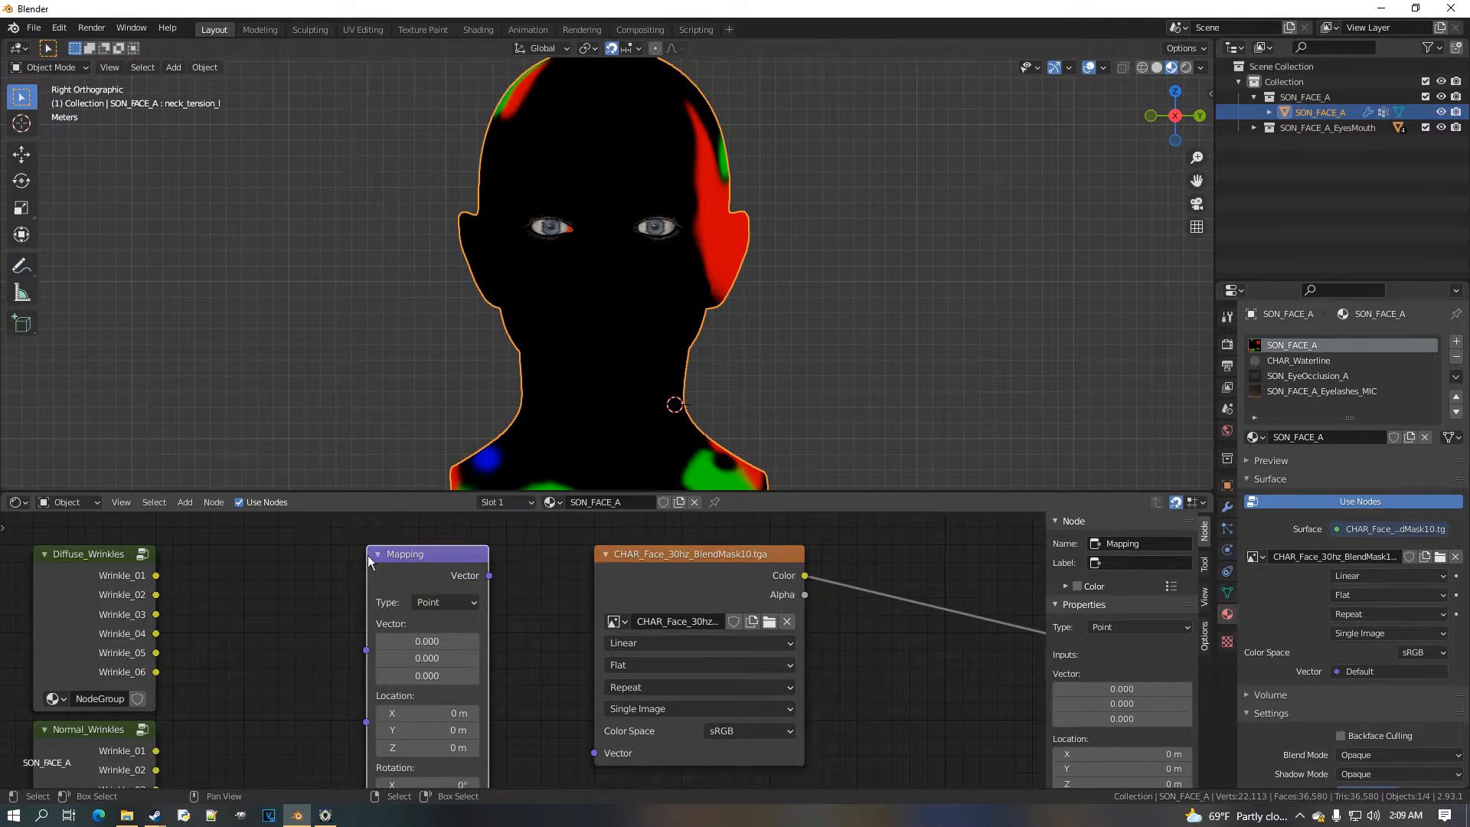
{"action": "left_click_drag", "start_coordinate": [489, 575], "coordinate": [595, 753]}
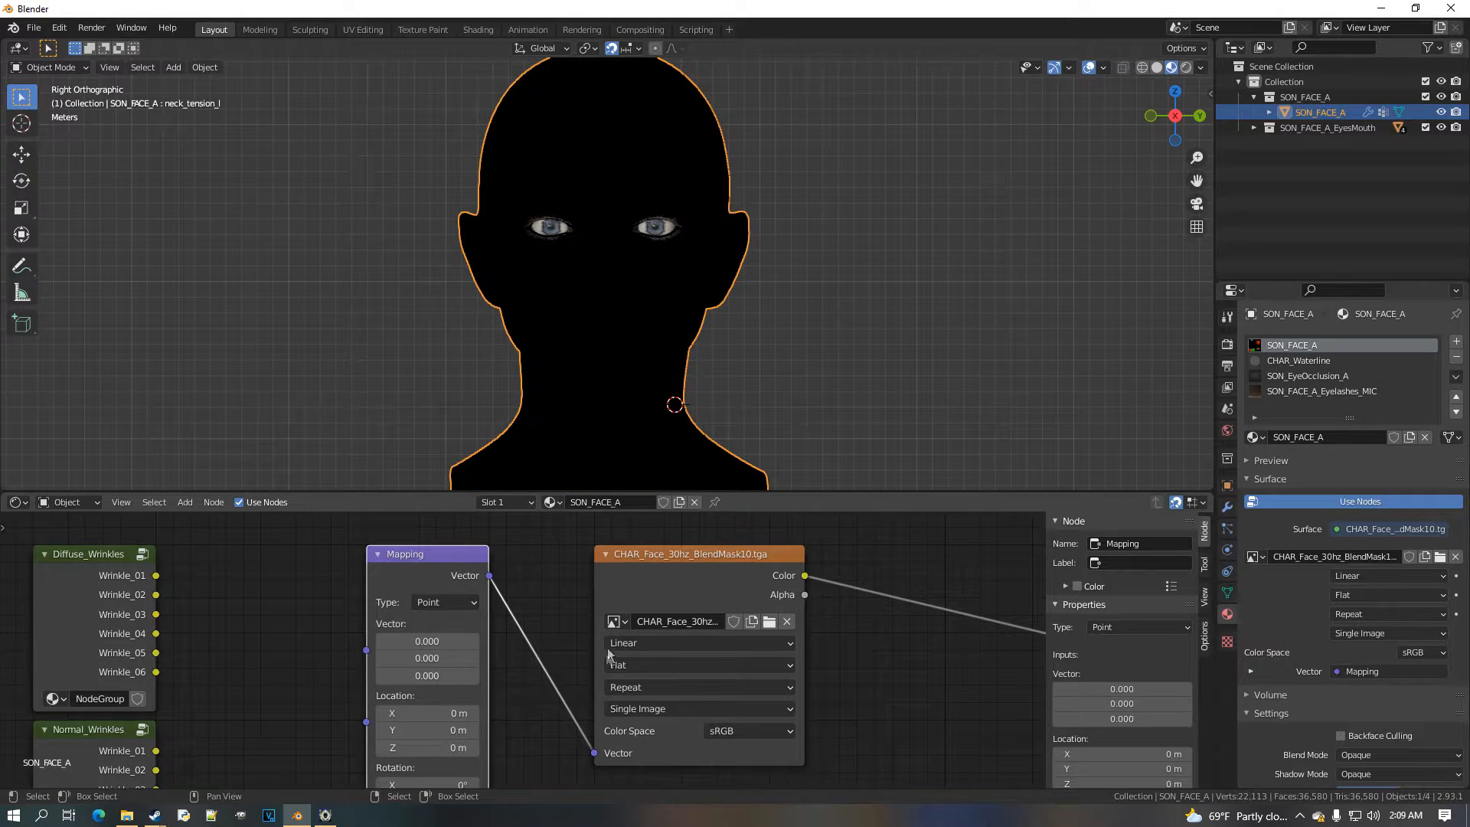
Change the node editor to an enlarged Image Editor and display CHAR_Face_30hz_BlendMask10.tga in it
{"action": "left_click", "coordinate": [20, 502]}
{"action": "left_click", "coordinate": [99, 567]}
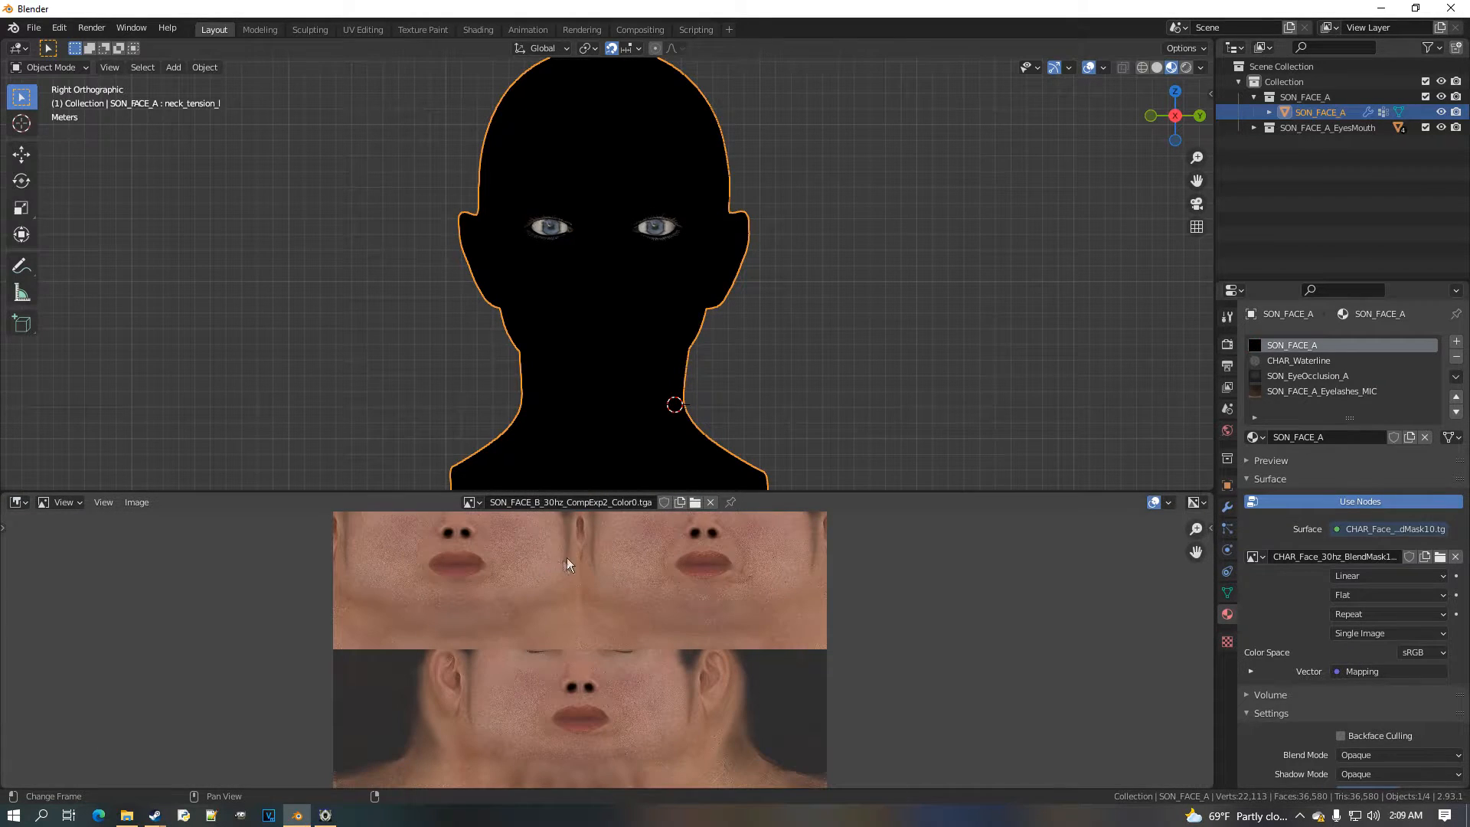
{"action": "left_click_drag", "start_coordinate": [578, 502], "coordinate": [522, 311]}
{"action": "left_click", "coordinate": [472, 310]}
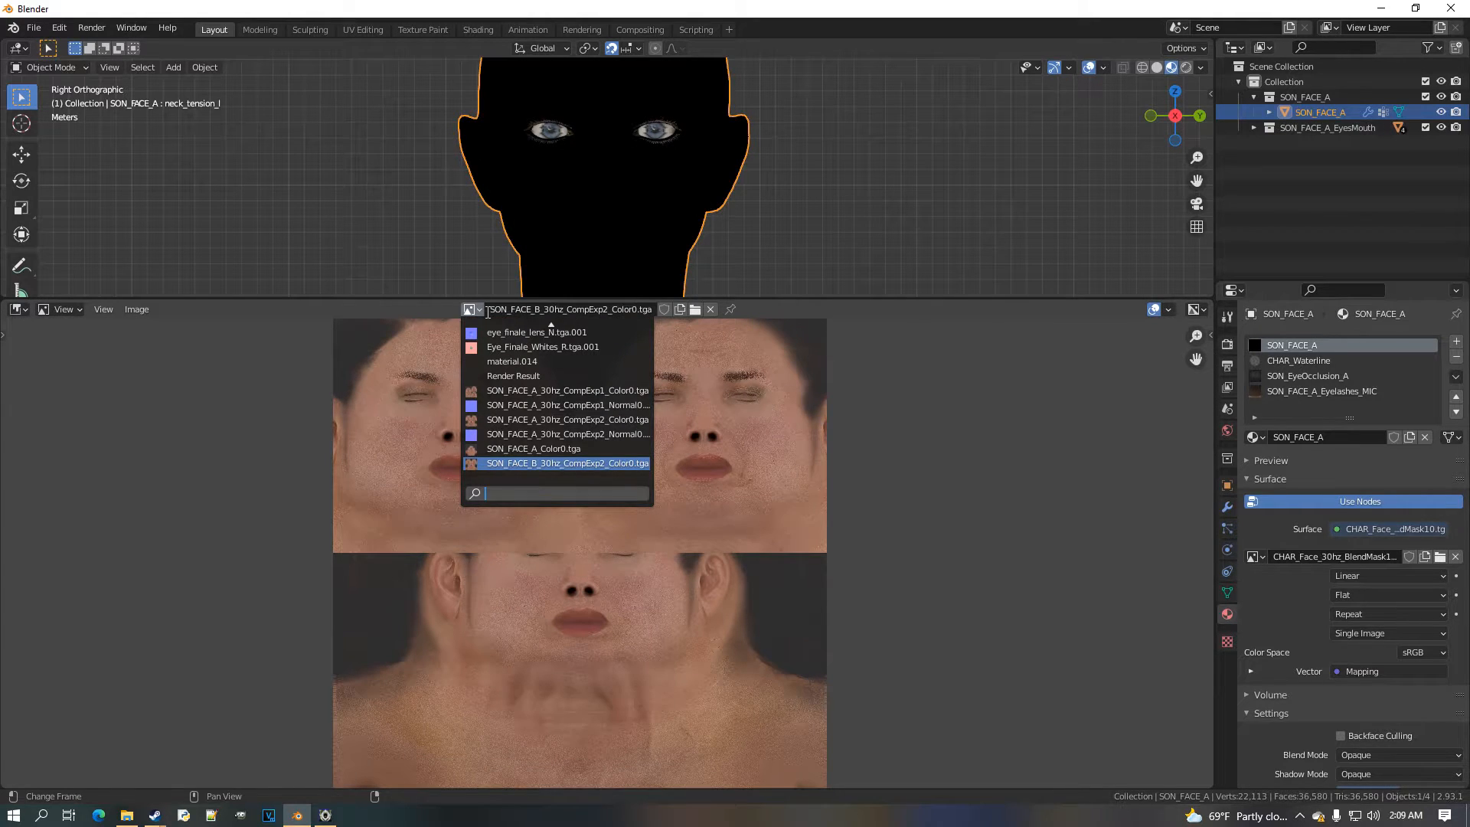
{"action": "type", "text": "CHAR_Face_30hz_BlendMask10"}
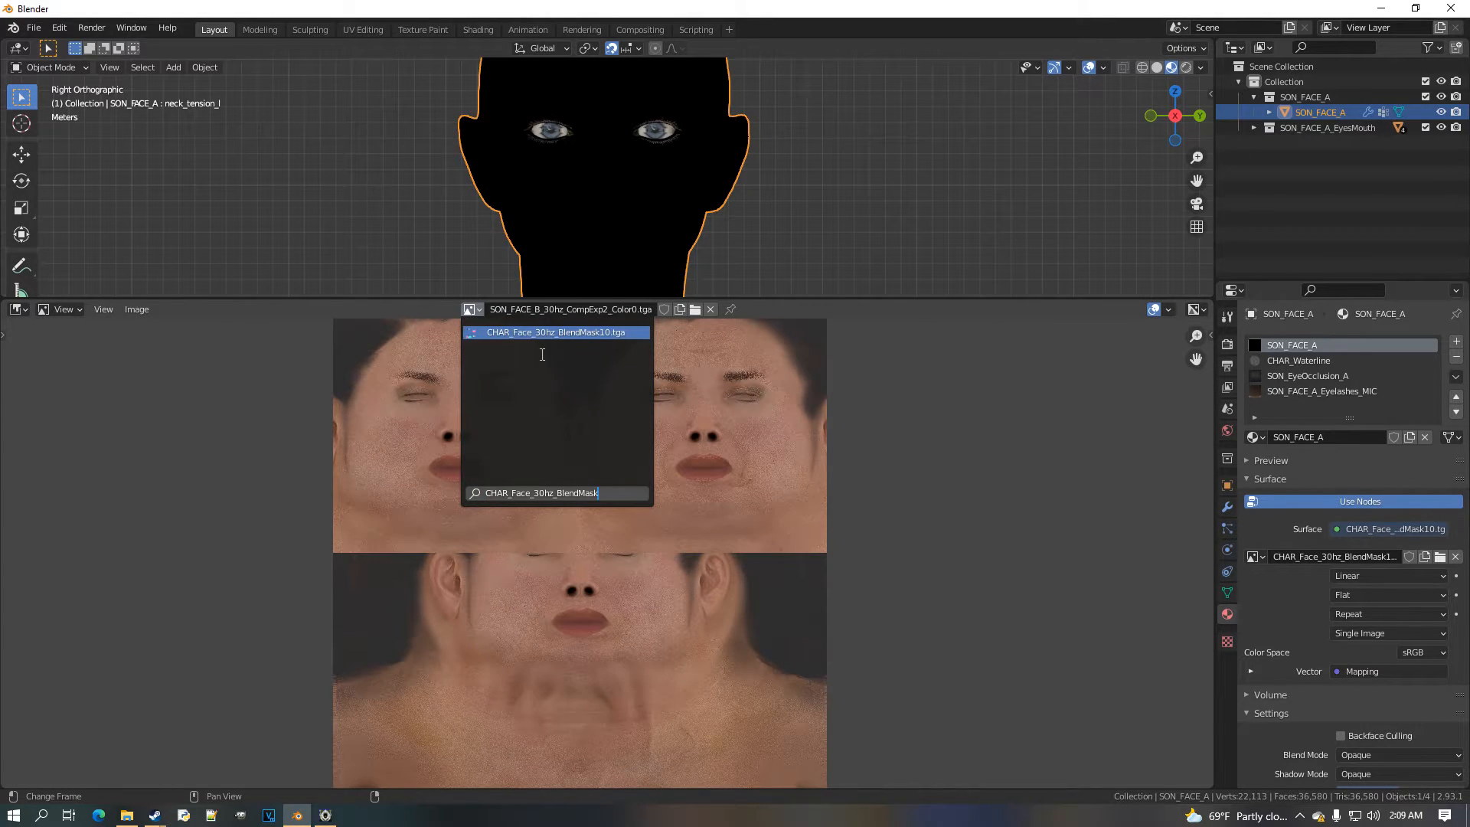
{"action": "left_click", "coordinate": [549, 346]}
{"action": "scroll", "coordinate": [678, 589], "scroll_direction": "up", "scroll_amount": 6}
{"action": "scroll", "coordinate": [628, 557], "scroll_direction": "up", "scroll_amount": 2}
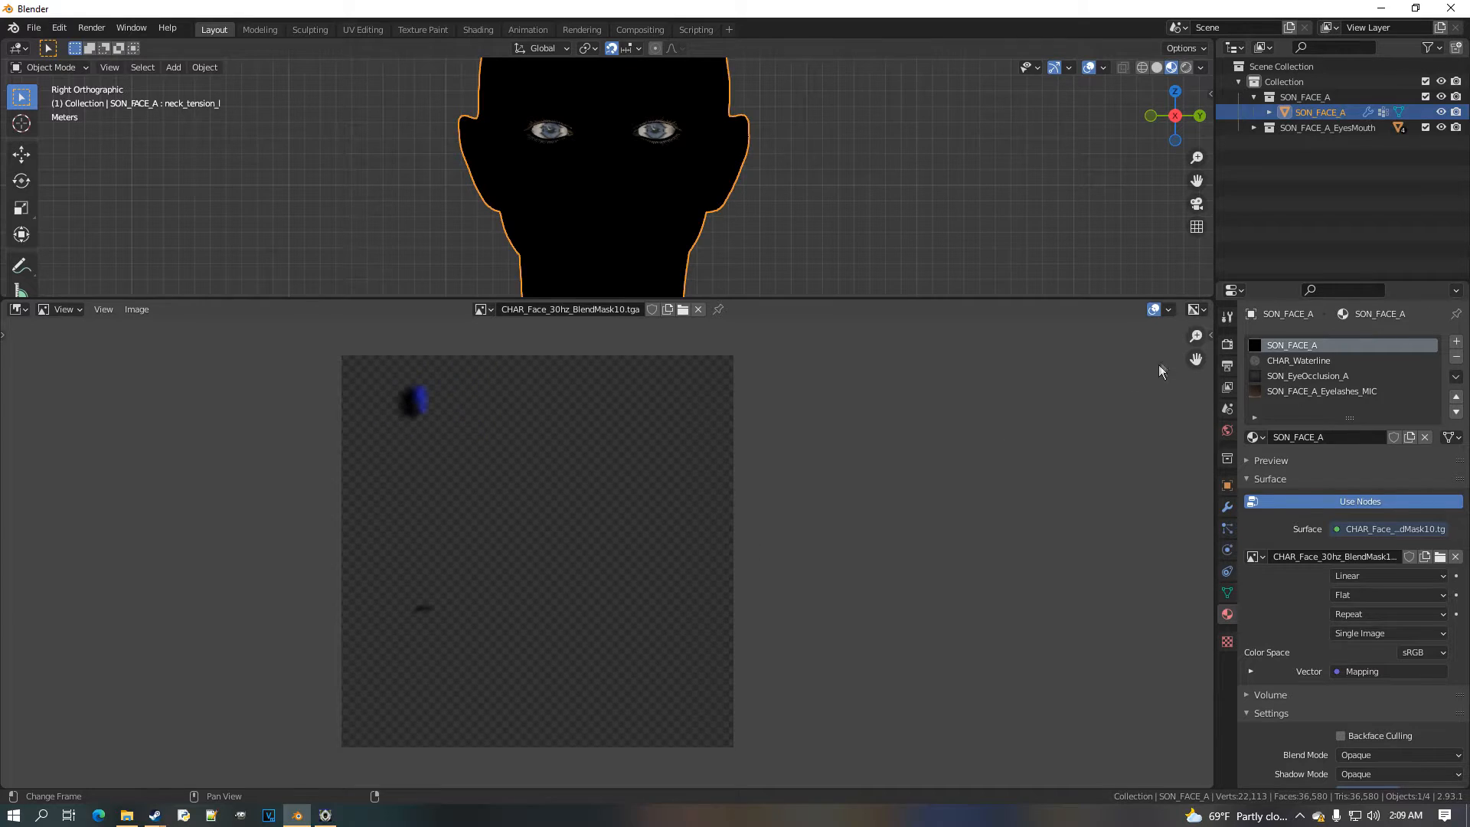
Open the sidebar's image properties to examine the source, color space and alpha settings of the blend mask
{"action": "key", "text": "n"}
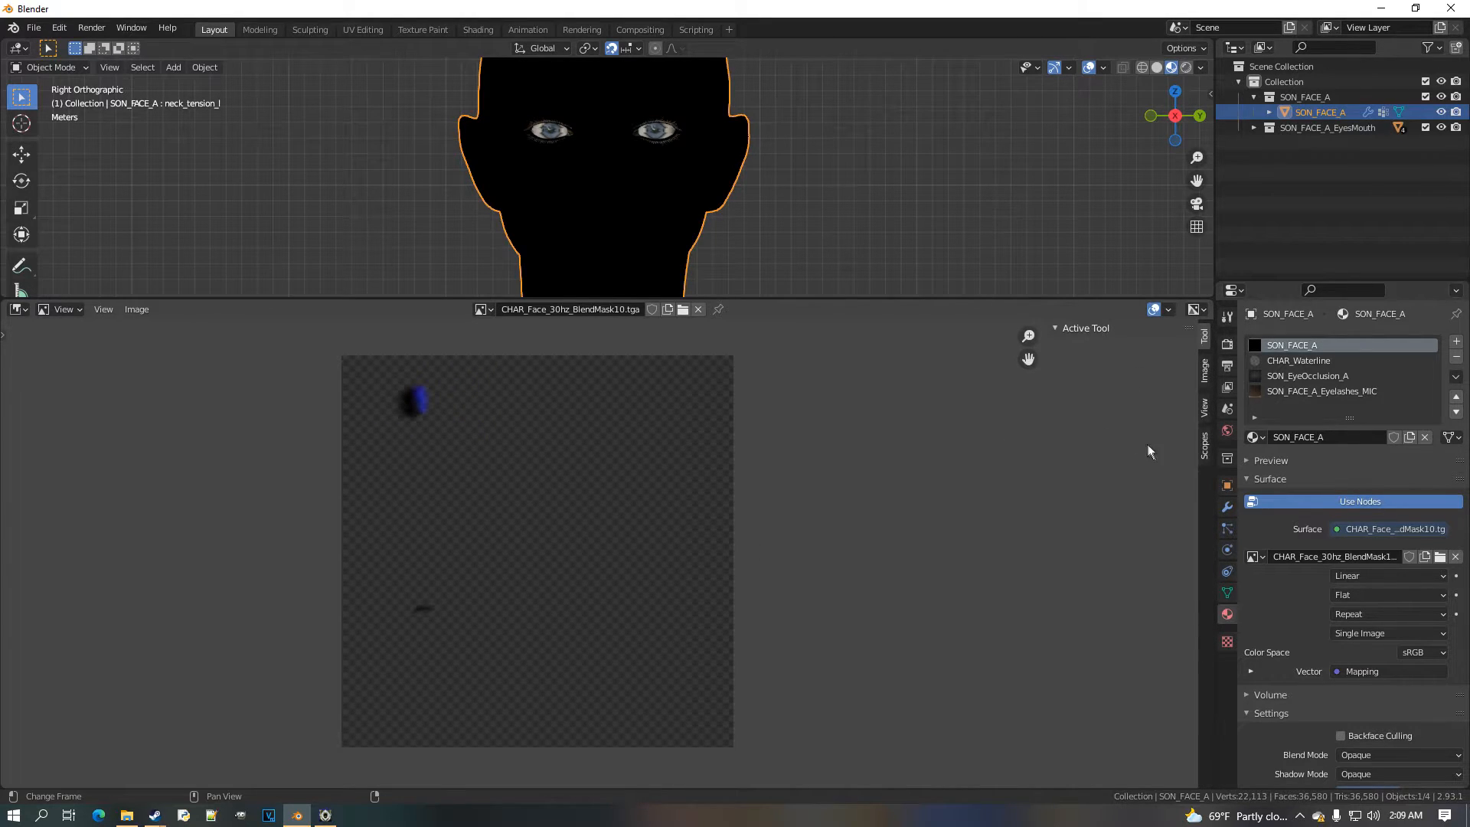
{"action": "left_click", "coordinate": [1207, 381]}
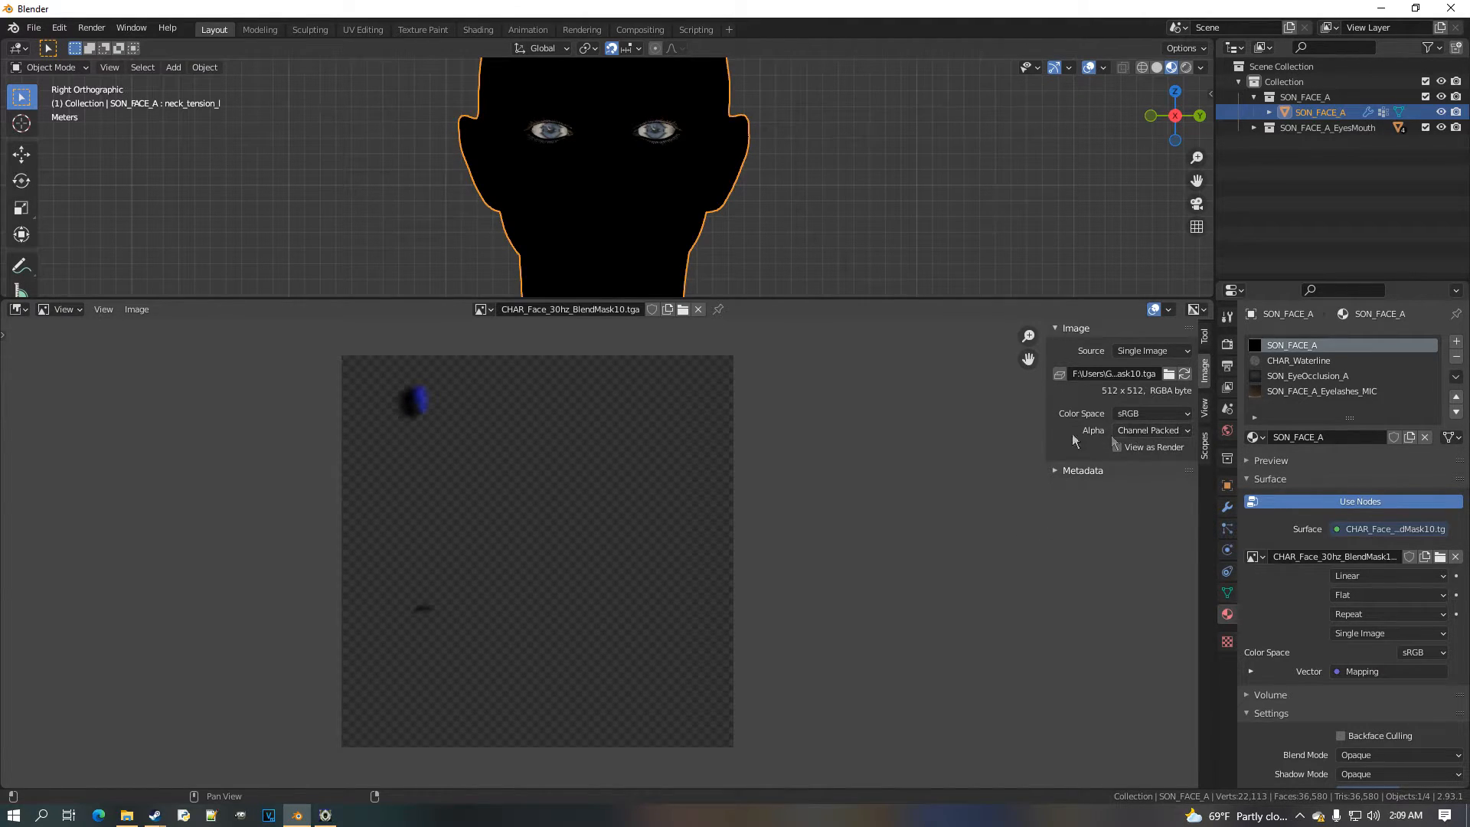
{"action": "scroll", "coordinate": [558, 471], "scroll_direction": "up", "scroll_amount": 1}
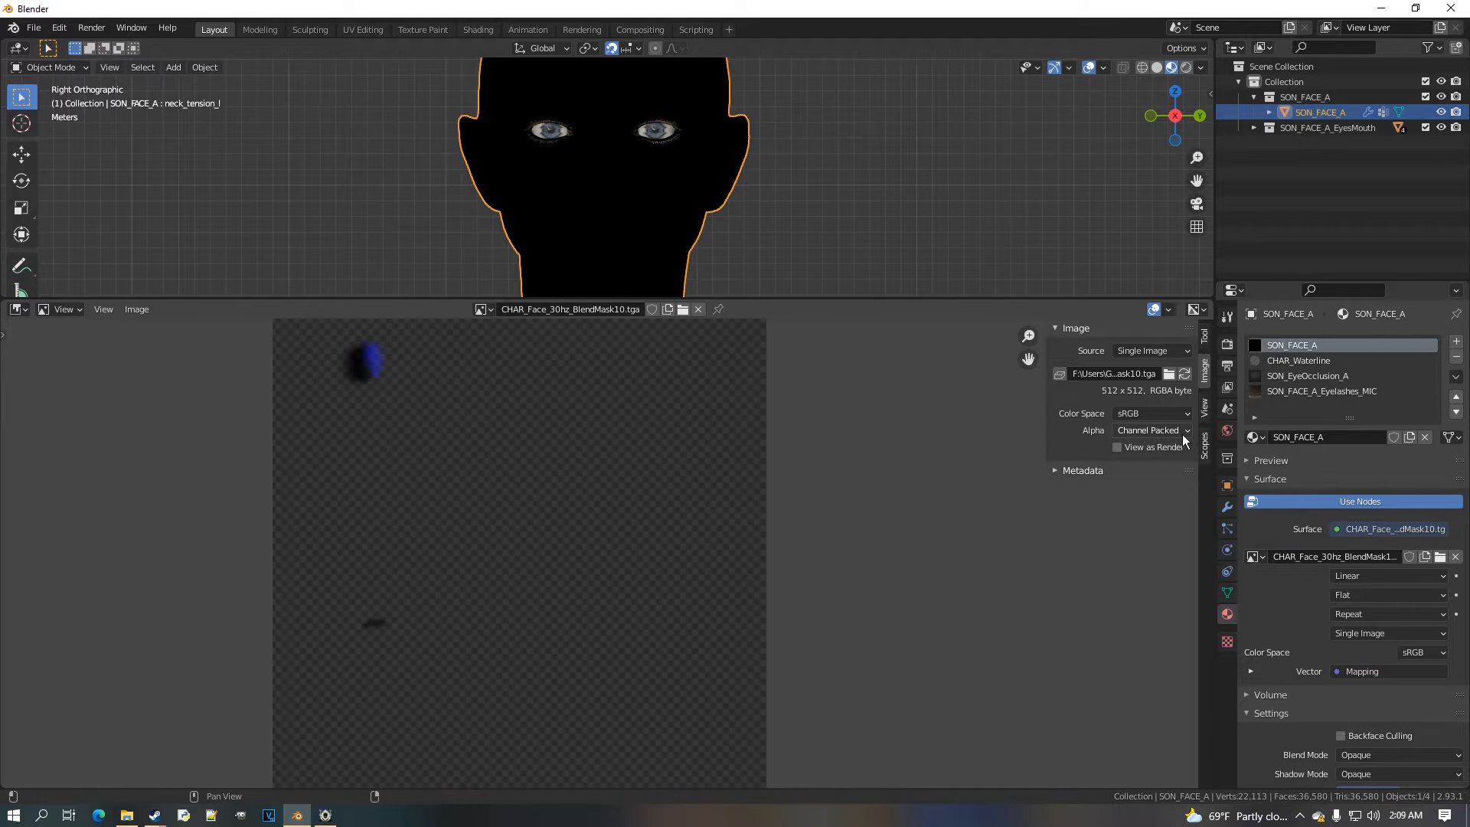
Display only the blend mask's Color channels with its alpha mode set to None and examine the colored regions against the head
{"action": "left_click", "coordinate": [1206, 316]}
{"action": "left_click", "coordinate": [1294, 343]}
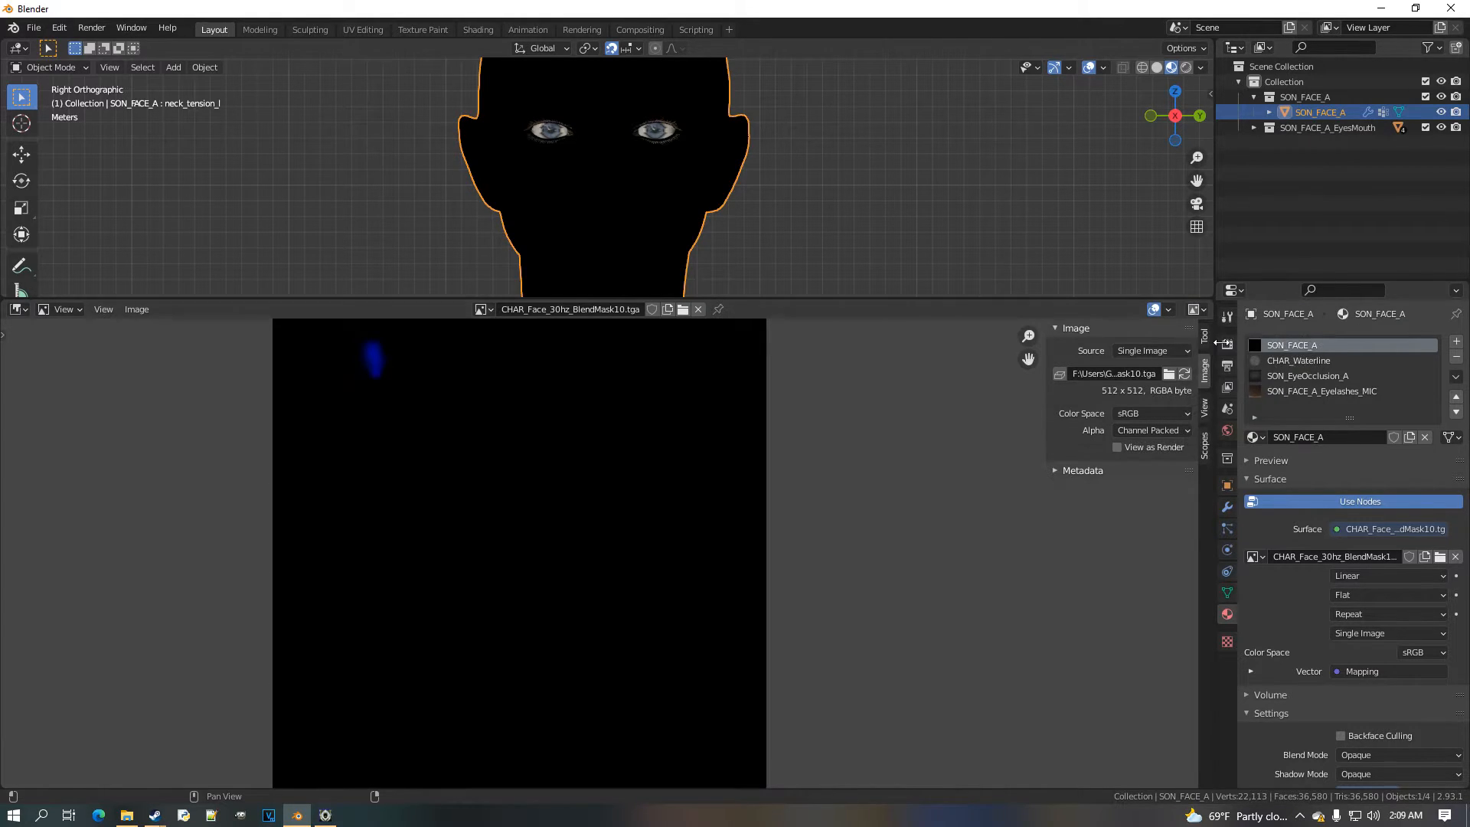
{"action": "left_click", "coordinate": [1178, 431]}
{"action": "left_click", "coordinate": [1164, 497]}
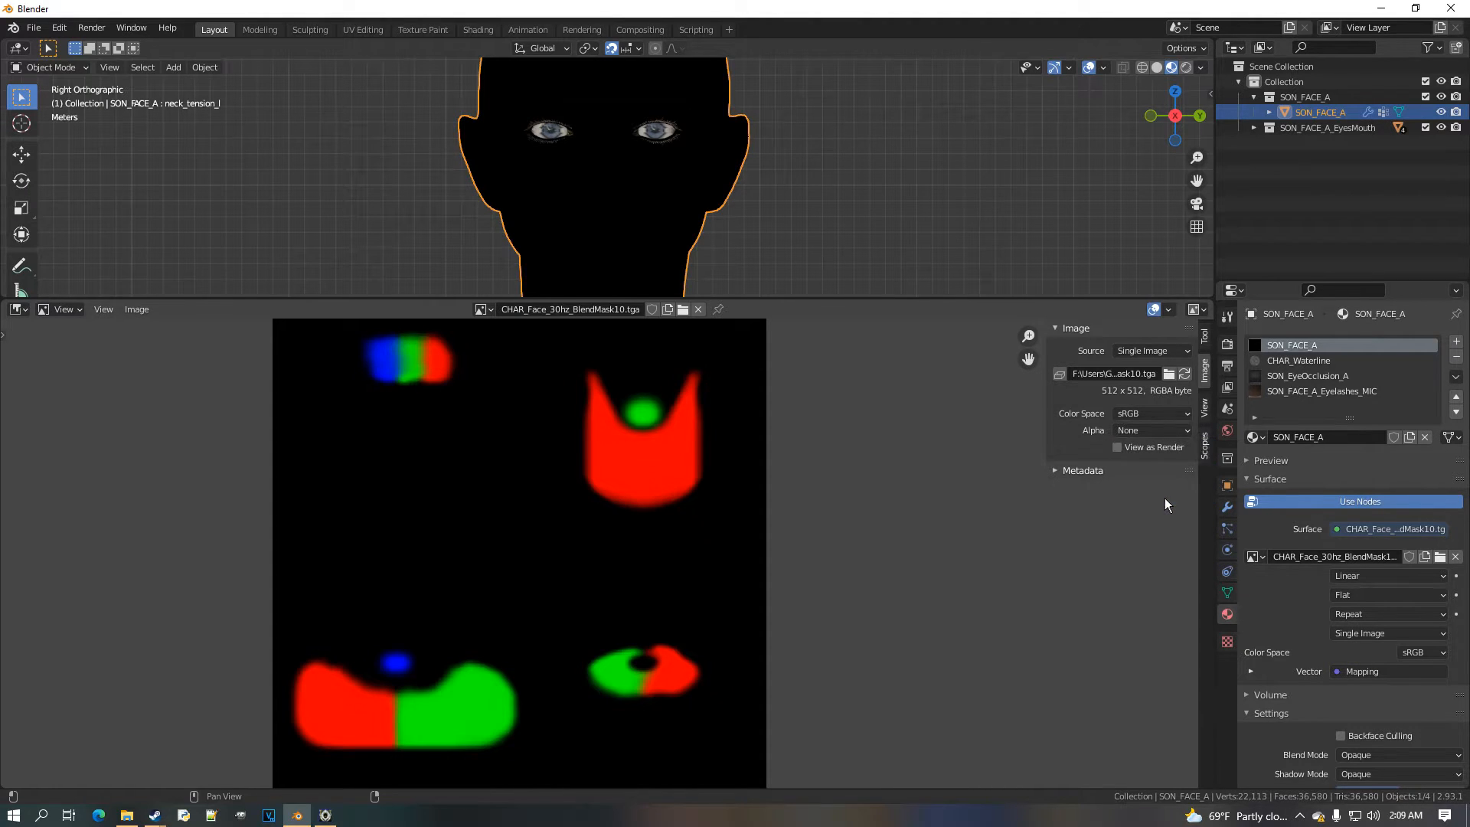
{"action": "middle_click_drag", "start_coordinate": [532, 535], "coordinate": [655, 549]}
{"action": "scroll", "coordinate": [643, 532], "scroll_direction": "up", "scroll_amount": 2}
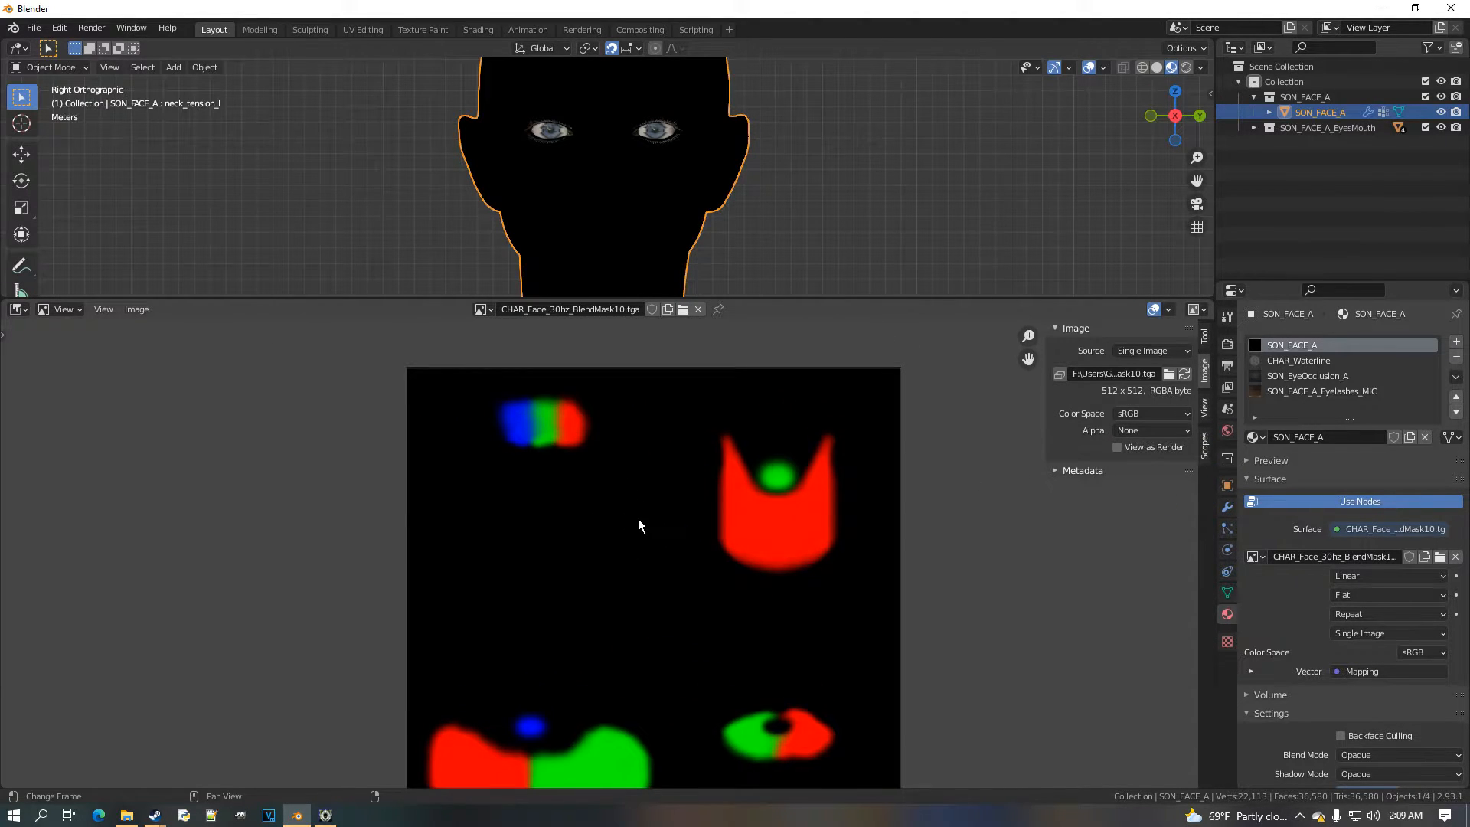
{"action": "scroll", "coordinate": [581, 469], "scroll_direction": "down", "scroll_amount": 1}
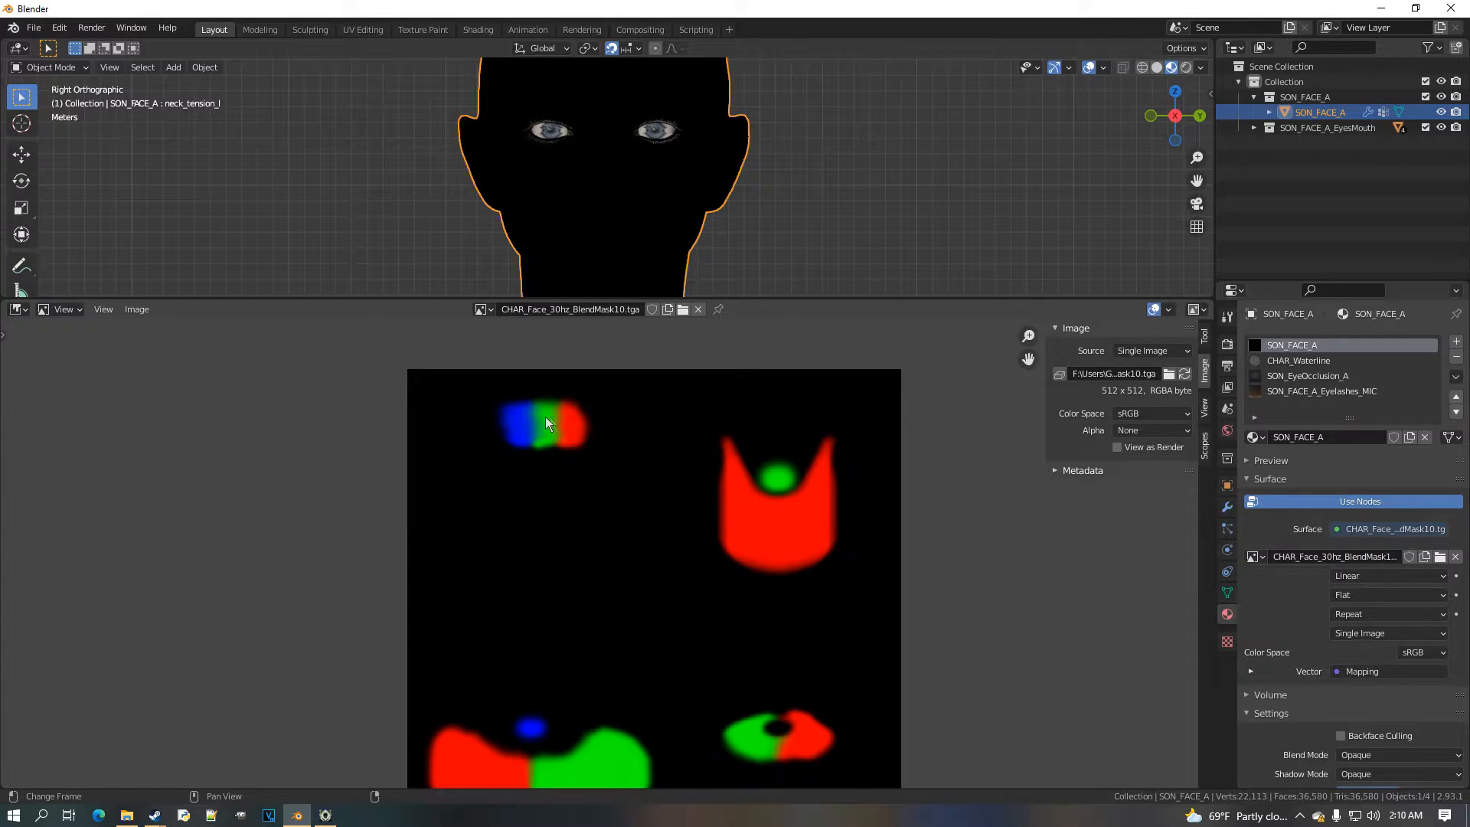
{"action": "scroll", "coordinate": [585, 467], "scroll_direction": "up", "scroll_amount": 2}
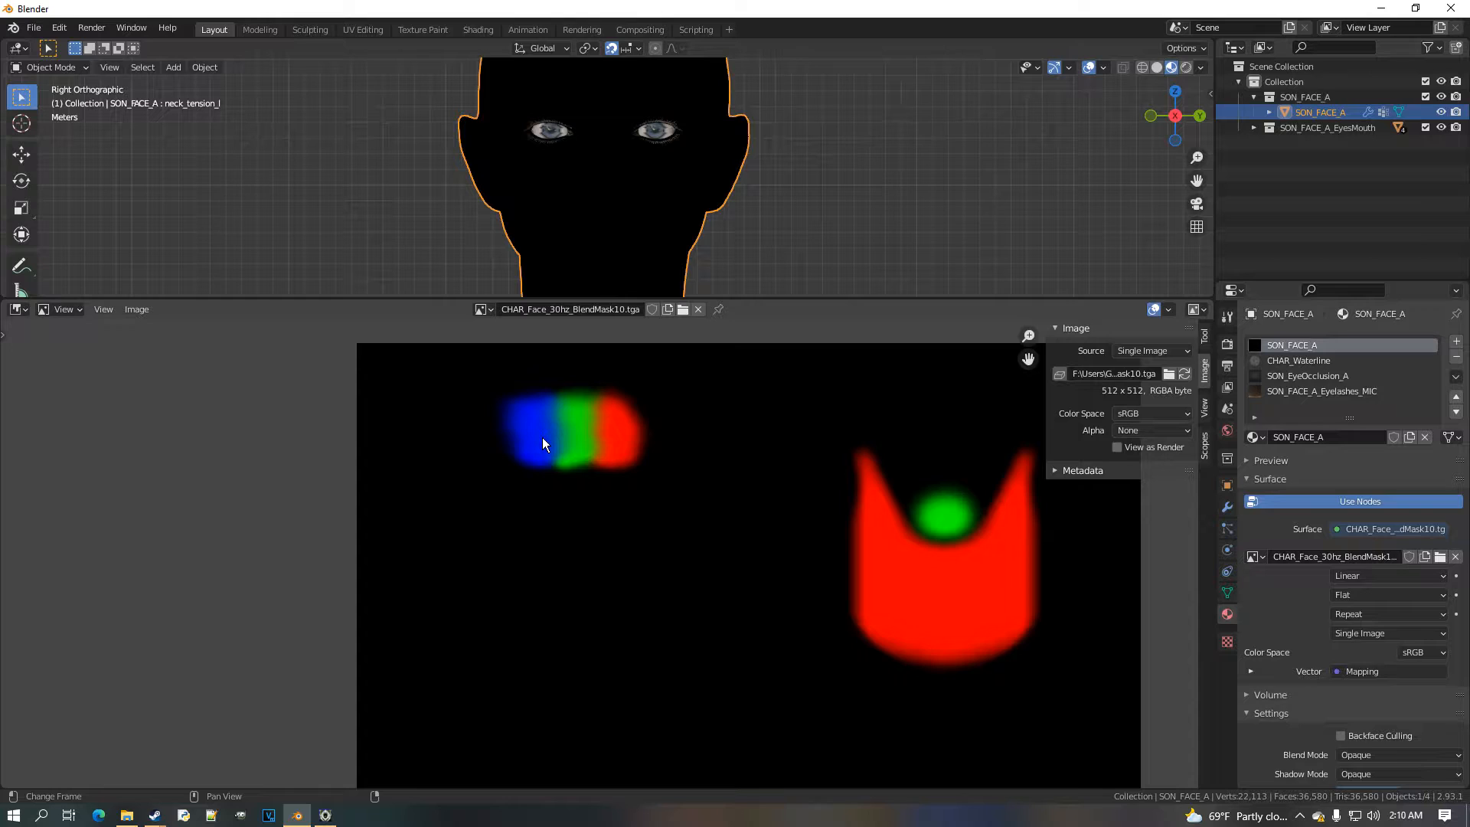
{"action": "middle_click_drag", "start_coordinate": [541, 256], "coordinate": [742, 171]}
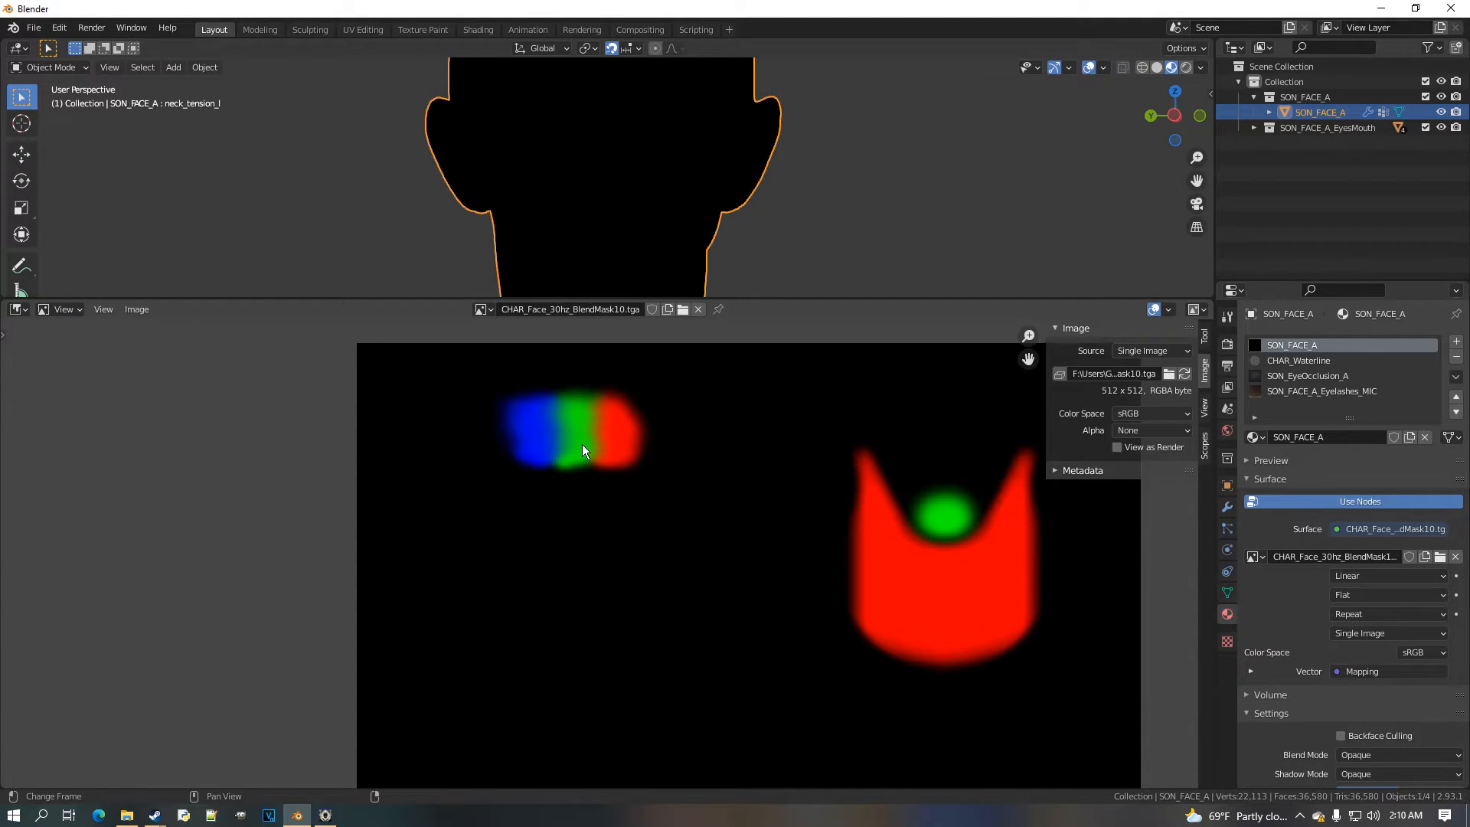
Display the blend mask's Alpha channel and set the image's alpha mode to Channel Packed
{"action": "left_click", "coordinate": [1194, 309]}
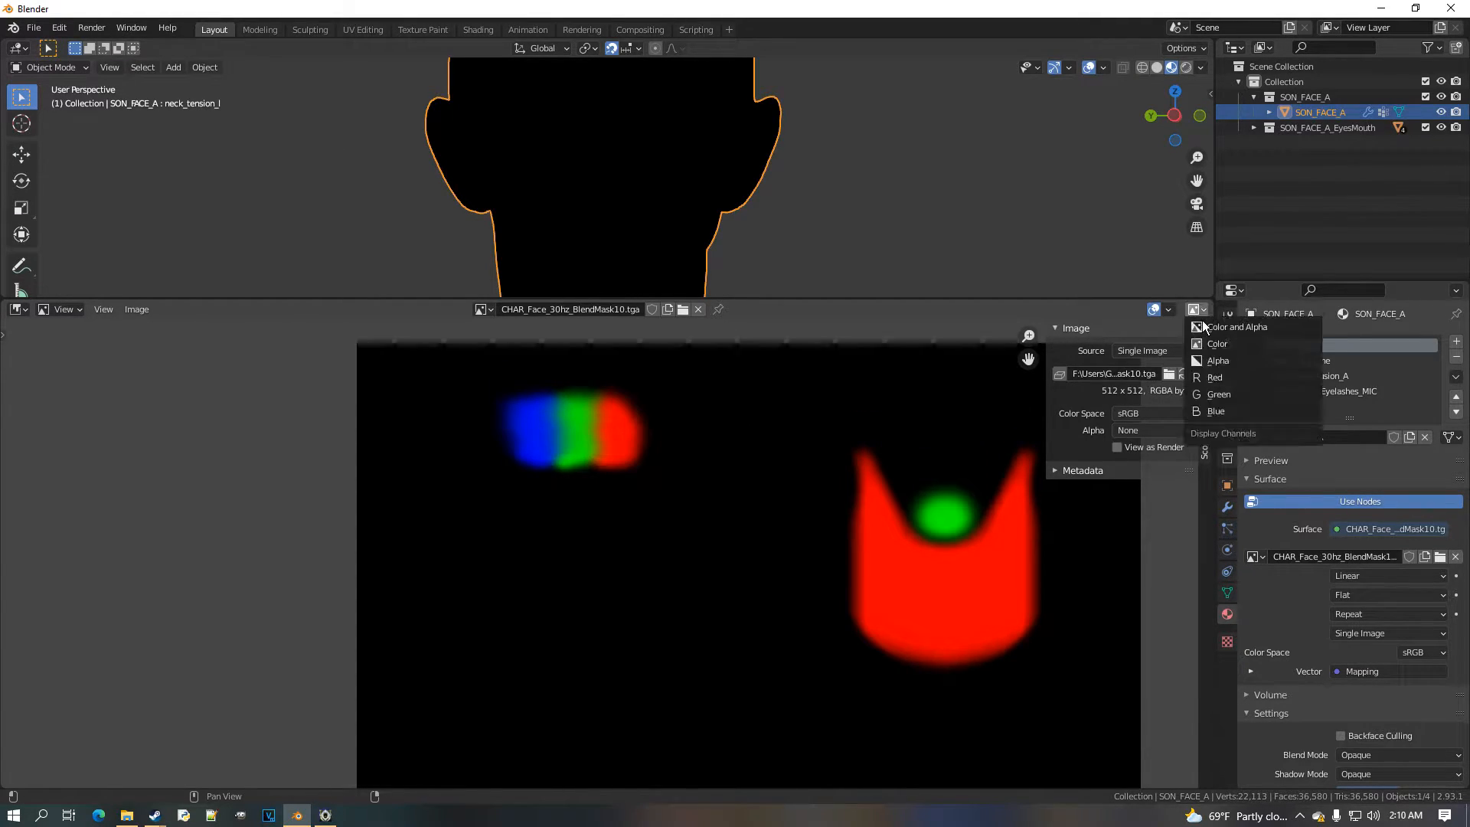
{"action": "left_click", "coordinate": [1251, 360]}
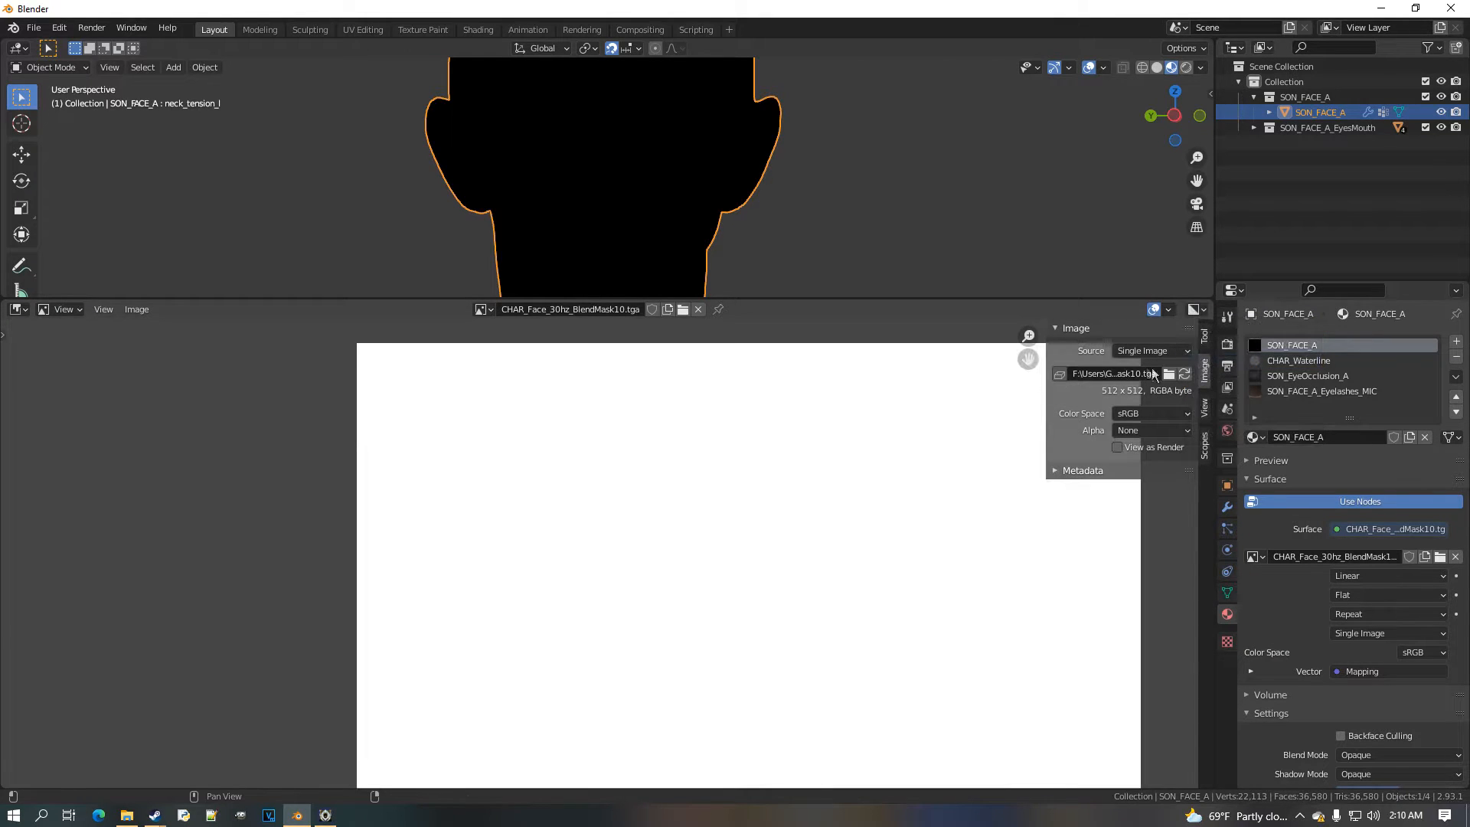
{"action": "left_click", "coordinate": [1170, 431]}
{"action": "left_click", "coordinate": [1162, 482]}
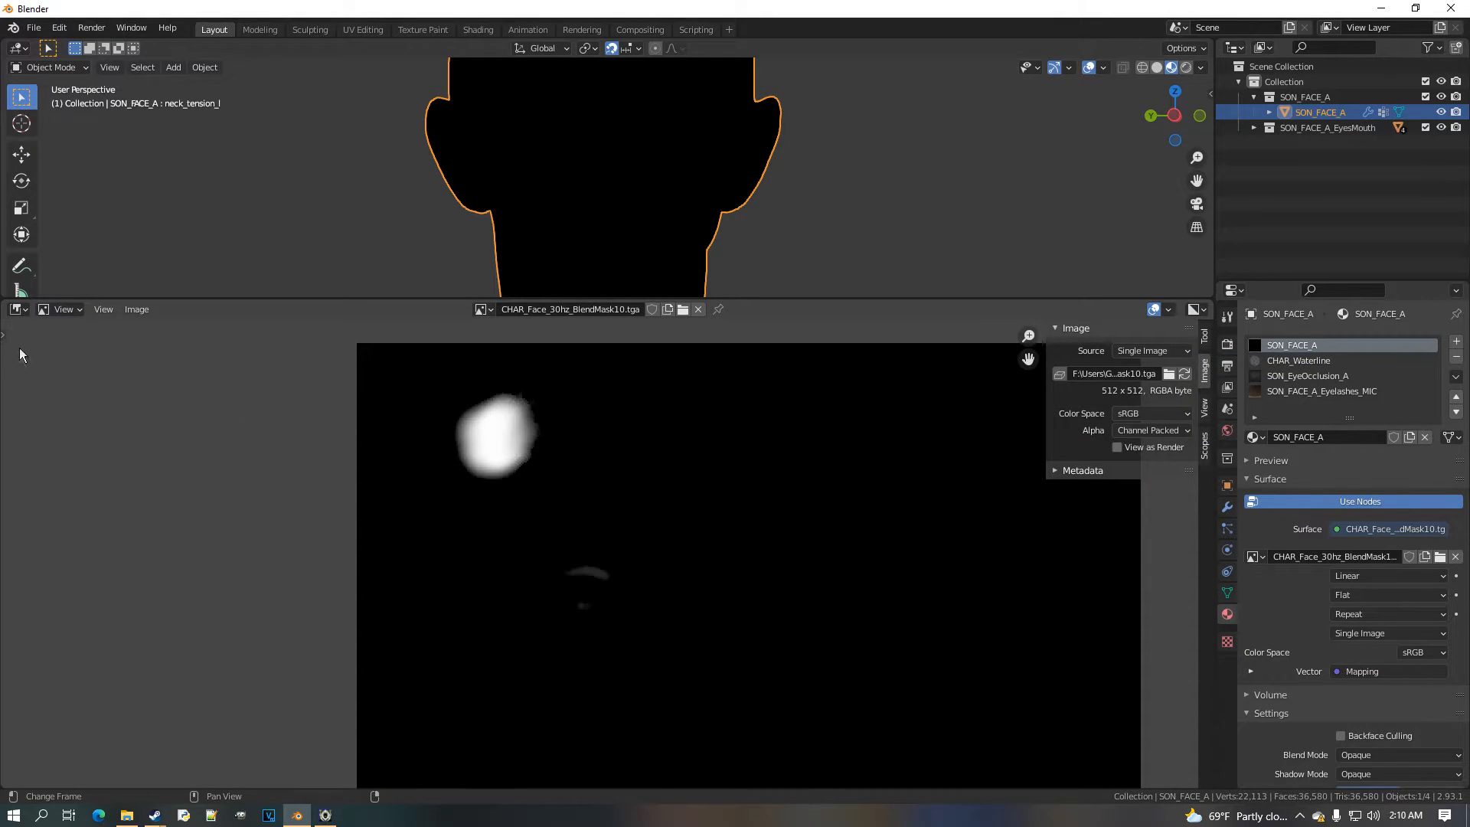
Change the Image Editor back to the Shader Editor, show the head in right orthographic view and enlarge the 3D viewport
{"action": "left_click", "coordinate": [23, 310]}
{"action": "left_click", "coordinate": [126, 465]}
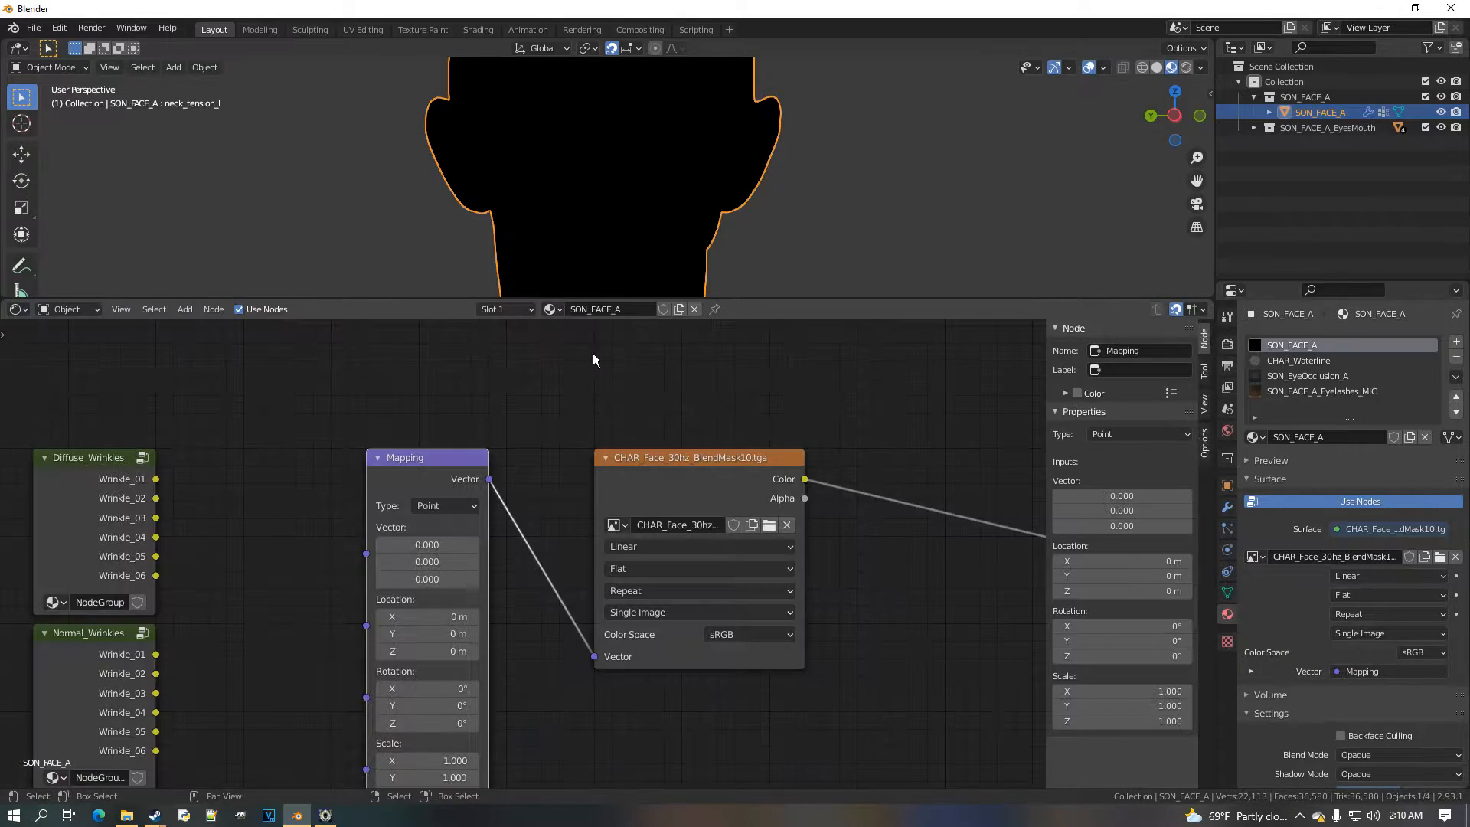
{"action": "key", "text": "KP_3"}
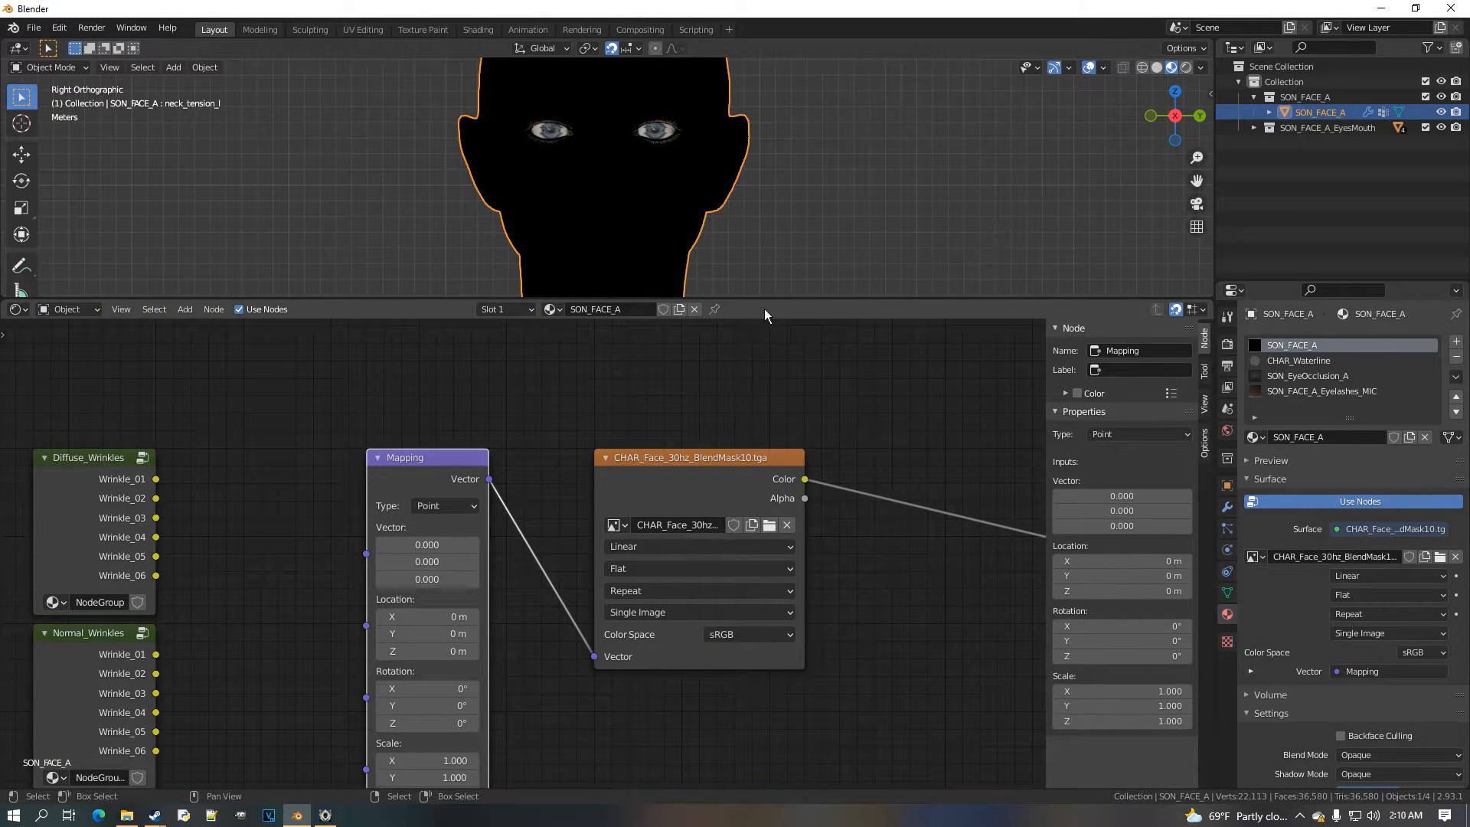
{"action": "left_click_drag", "start_coordinate": [764, 300], "coordinate": [750, 365]}
{"action": "key", "text": "Home"}
Move the Mapping node slightly closer to the blend mask texture
{"action": "middle_click_drag", "start_coordinate": [683, 556], "coordinate": [580, 549]}
{"action": "scroll", "coordinate": [651, 586], "scroll_direction": "up", "scroll_amount": 1}
{"action": "middle_click_drag", "start_coordinate": [651, 586], "coordinate": [515, 583]}
{"action": "scroll", "coordinate": [470, 565], "scroll_direction": "up", "scroll_amount": 4}
{"action": "scroll", "coordinate": [444, 551], "scroll_direction": "down", "scroll_amount": 2}
{"action": "middle_click_drag", "start_coordinate": [375, 528], "coordinate": [621, 485]}
{"action": "left_click_drag", "start_coordinate": [364, 503], "coordinate": [314, 504]}
{"action": "middle_click_drag", "start_coordinate": [314, 441], "coordinate": [519, 600]}
{"action": "scroll", "coordinate": [518, 600], "scroll_direction": "down", "scroll_amount": 2}
{"action": "scroll", "coordinate": [506, 621], "scroll_direction": "up", "scroll_amount": 2}
{"action": "middle_click_drag", "start_coordinate": [486, 651], "coordinate": [502, 627]}
{"action": "left_click_drag", "start_coordinate": [503, 626], "coordinate": [567, 622]}
{"action": "left_click", "coordinate": [567, 622]}
Add a UV Map node above the Mapping node and link its UV output to the Mapping node's Vector input
{"action": "key", "text": "shift+a"}
{"action": "mouse_move", "coordinate": [536, 526]}
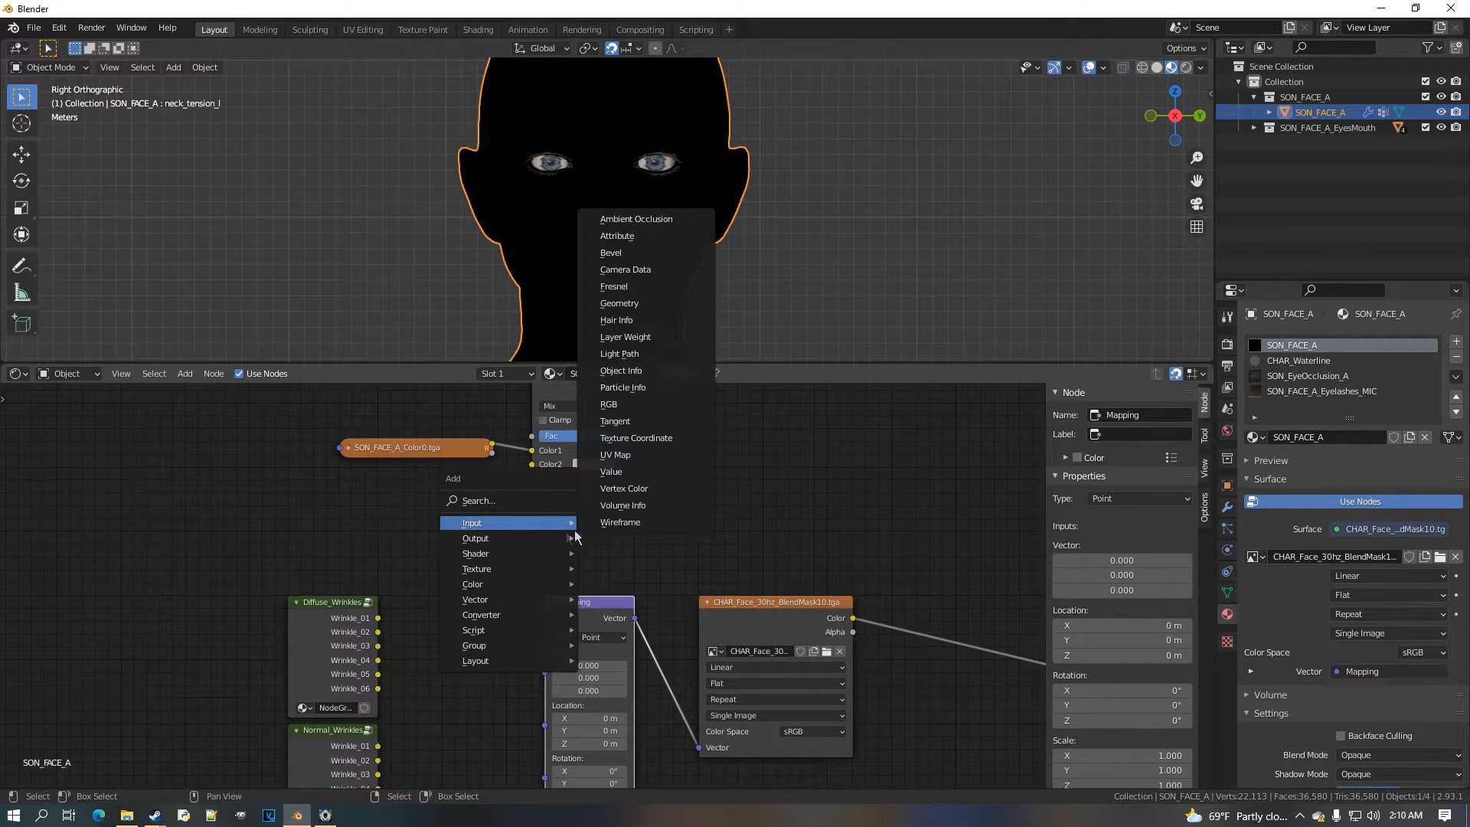
{"action": "left_click", "coordinate": [656, 470]}
{"action": "left_click", "coordinate": [533, 565]}
{"action": "mouse_move", "coordinate": [512, 554]}
{"action": "left_mouse_down"}
{"action": "mouse_move", "coordinate": [557, 679]}
{"action": "mouse_move", "coordinate": [545, 672]}
{"action": "left_mouse_up"}
{"action": "scroll", "coordinate": [631, 602], "scroll_direction": "down", "scroll_amount": 1}
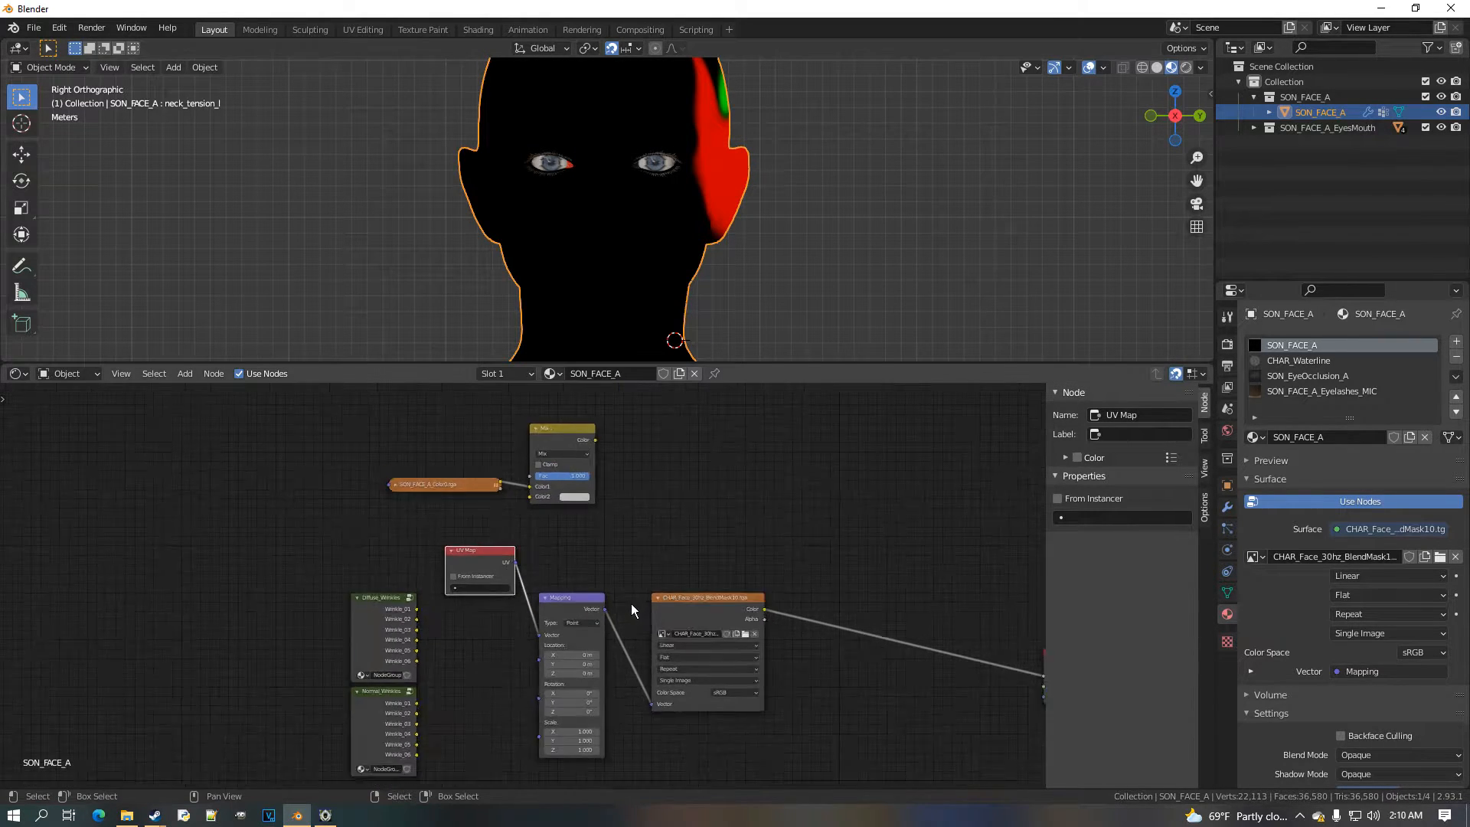
Enlarge the 3D viewport to show more of the head and set the Mapping node's Scale to 1.5 on all axes
{"action": "scroll", "coordinate": [580, 529], "scroll_direction": "up", "scroll_amount": 1}
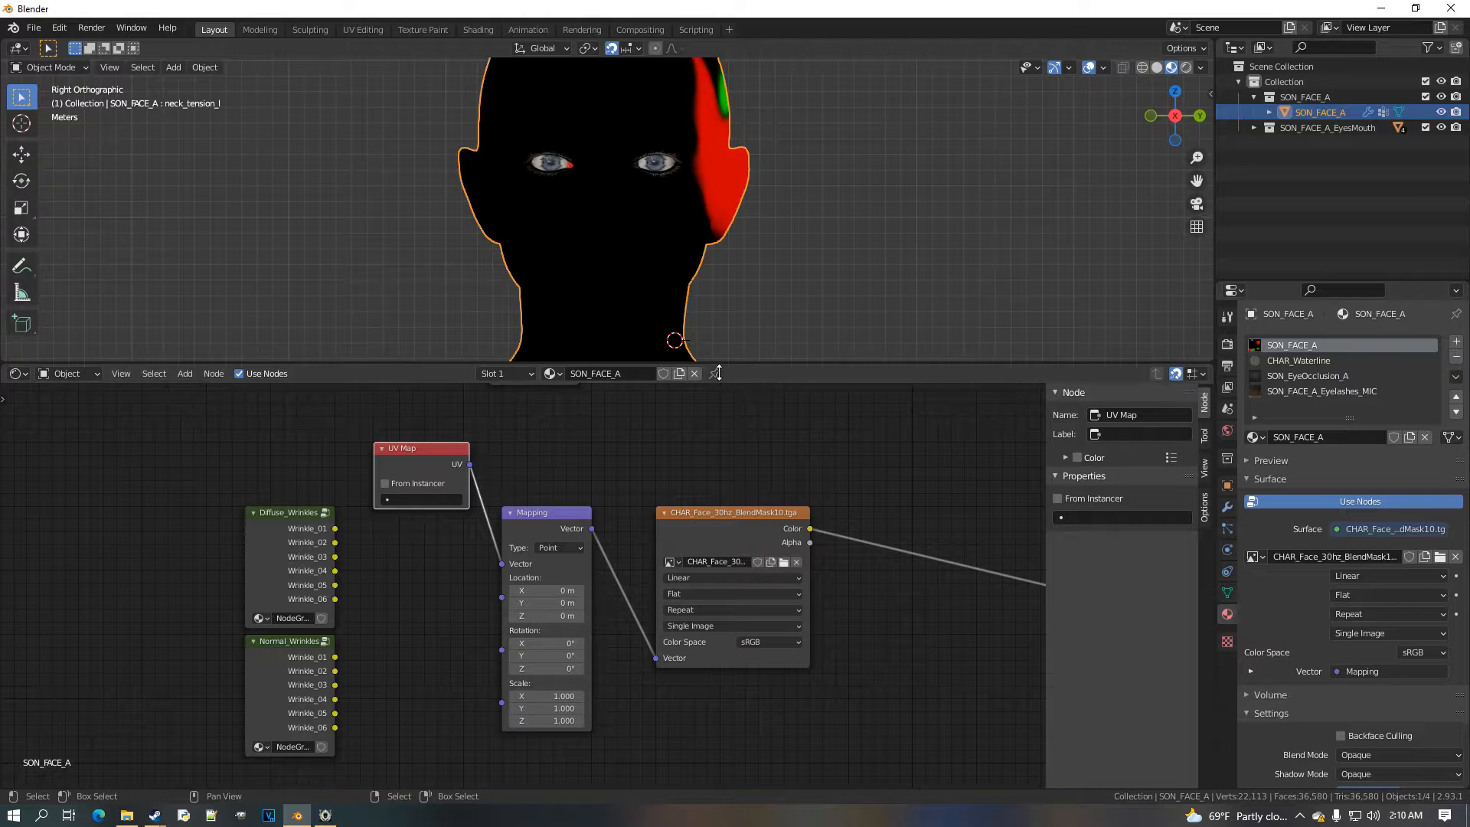
{"action": "left_click_drag", "start_coordinate": [720, 365], "coordinate": [716, 469]}
{"action": "scroll", "coordinate": [698, 384], "scroll_direction": "down", "scroll_amount": 2}
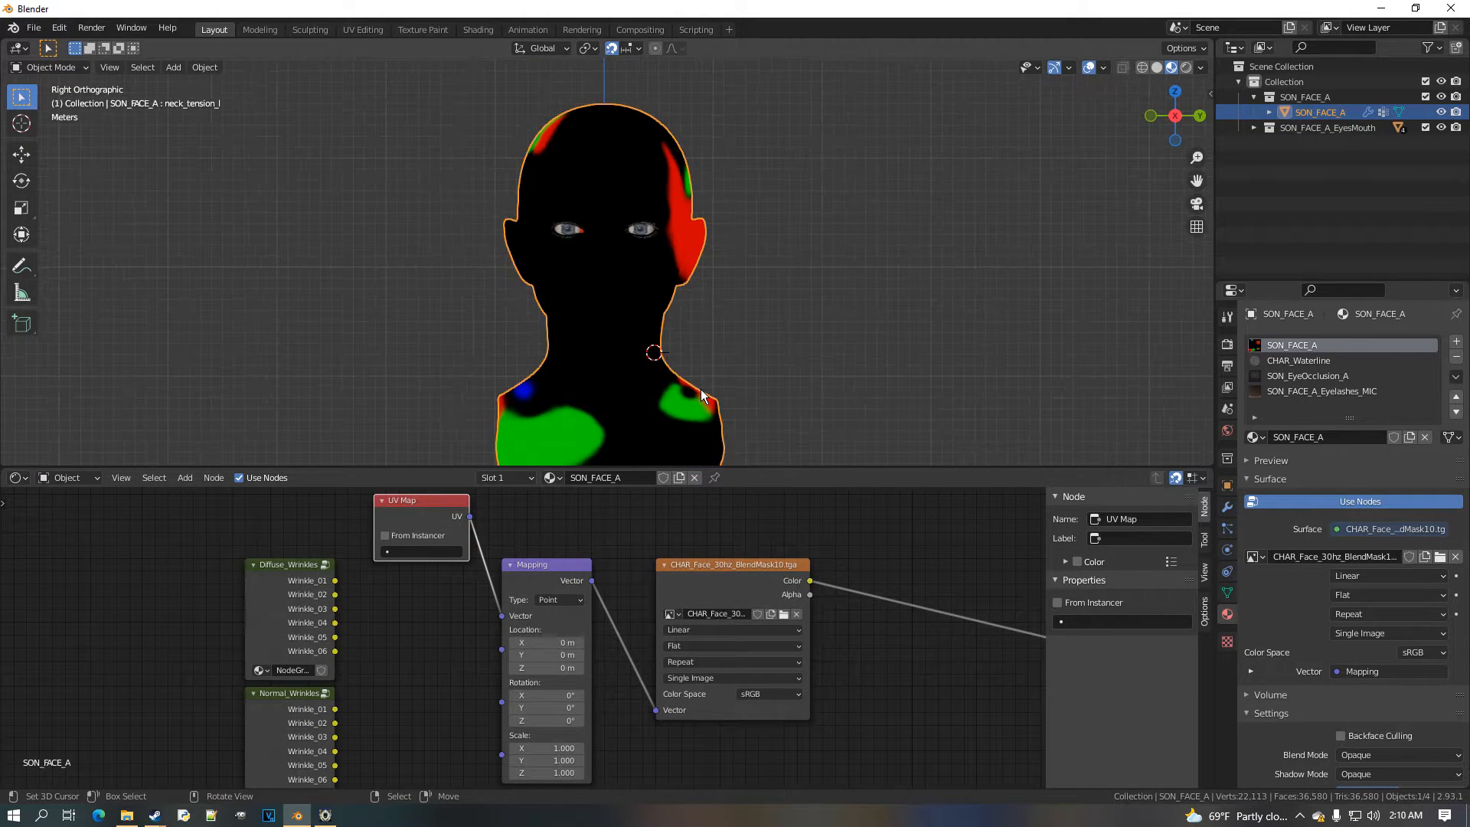
{"action": "scroll", "coordinate": [700, 389], "scroll_direction": "up", "scroll_amount": 2}
{"action": "scroll", "coordinate": [599, 657], "scroll_direction": "up", "scroll_amount": 3}
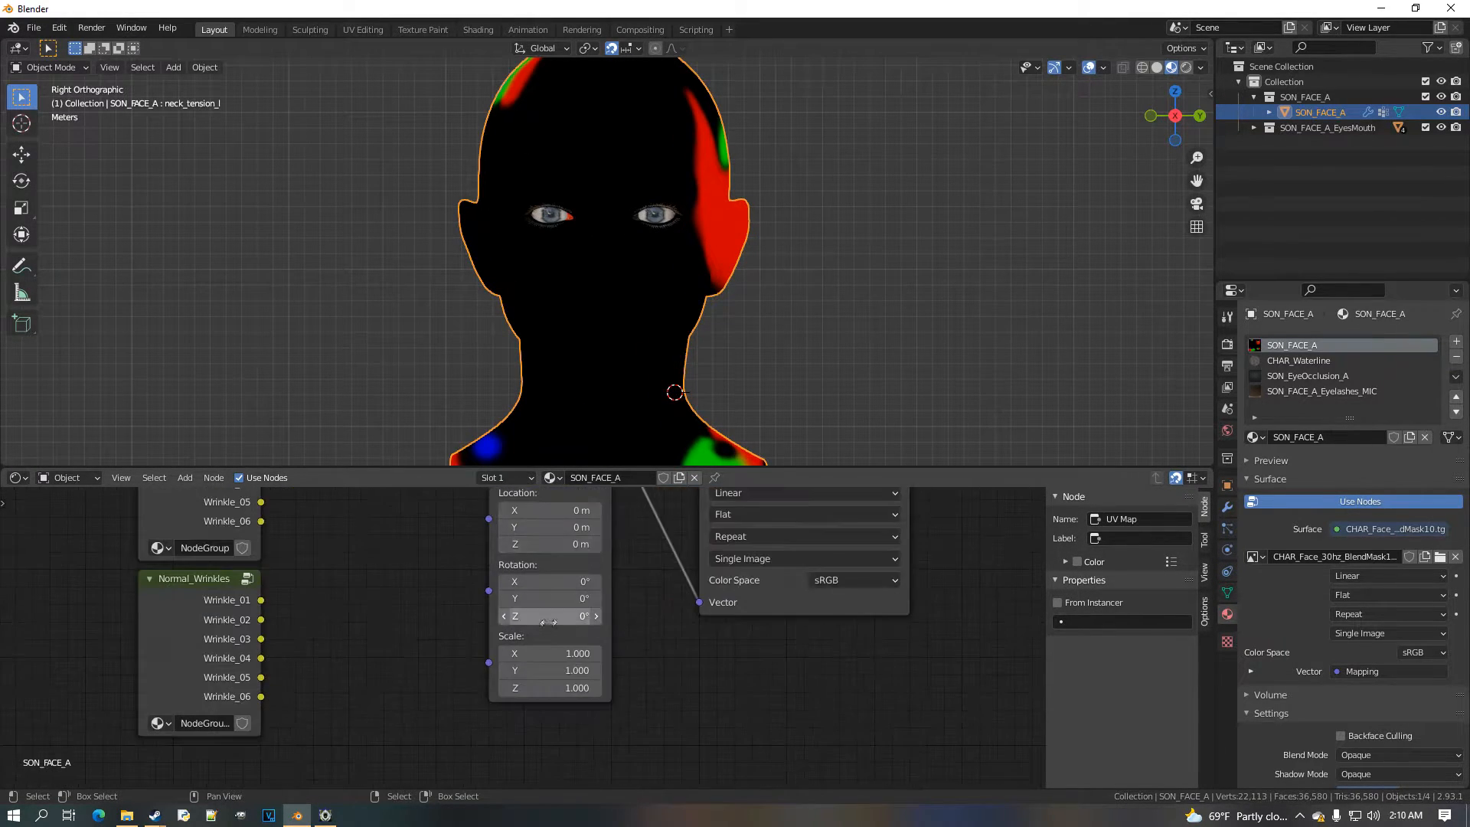
{"action": "left_click", "coordinate": [573, 625]}
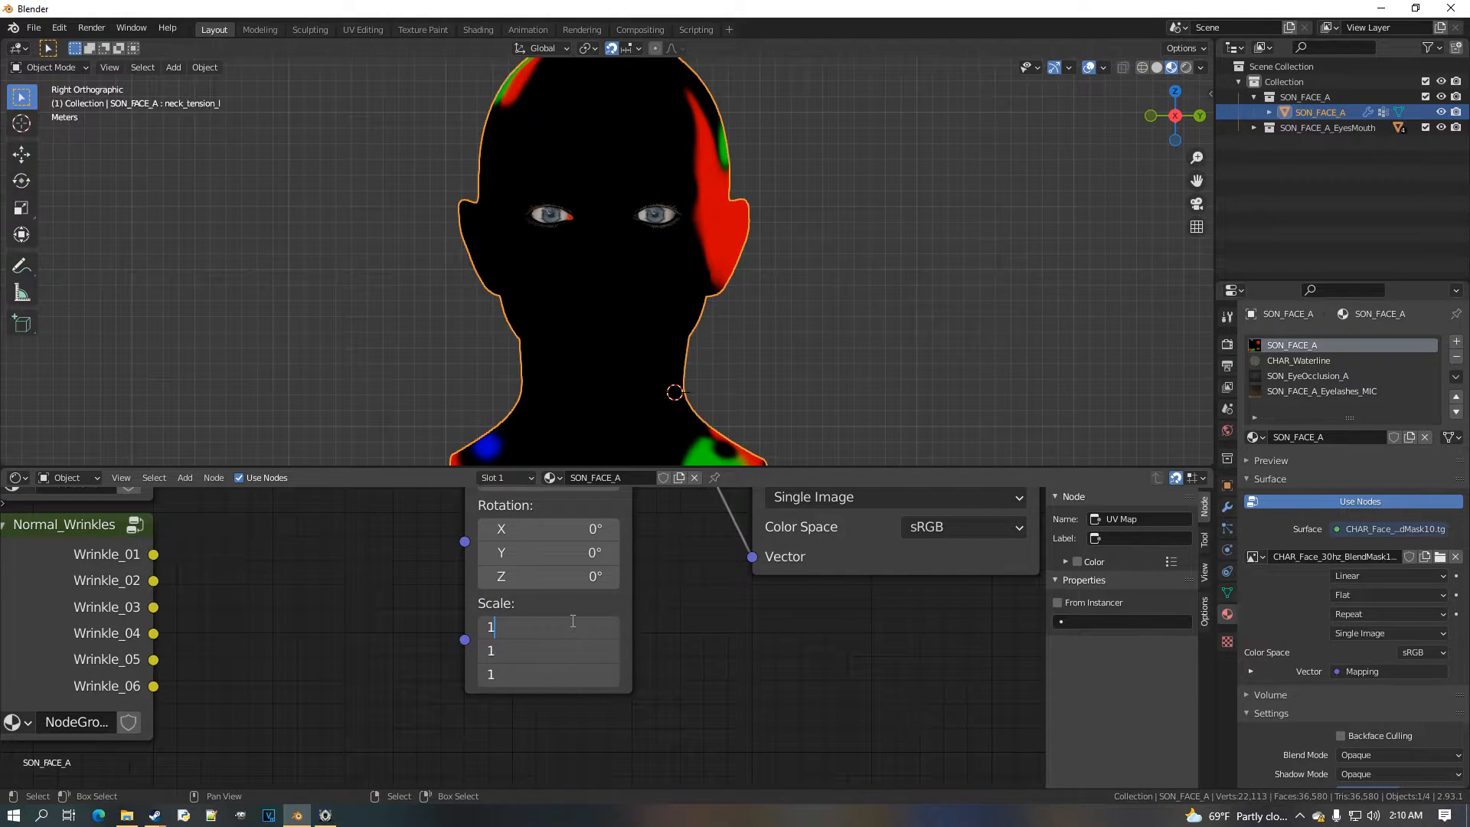
{"action": "type", "text": ".5"}
{"action": "key", "text": "Return"}
Set the Mapping node's Location X to -0.5 m
{"action": "middle_click_drag", "start_coordinate": [623, 556], "coordinate": [600, 628]}
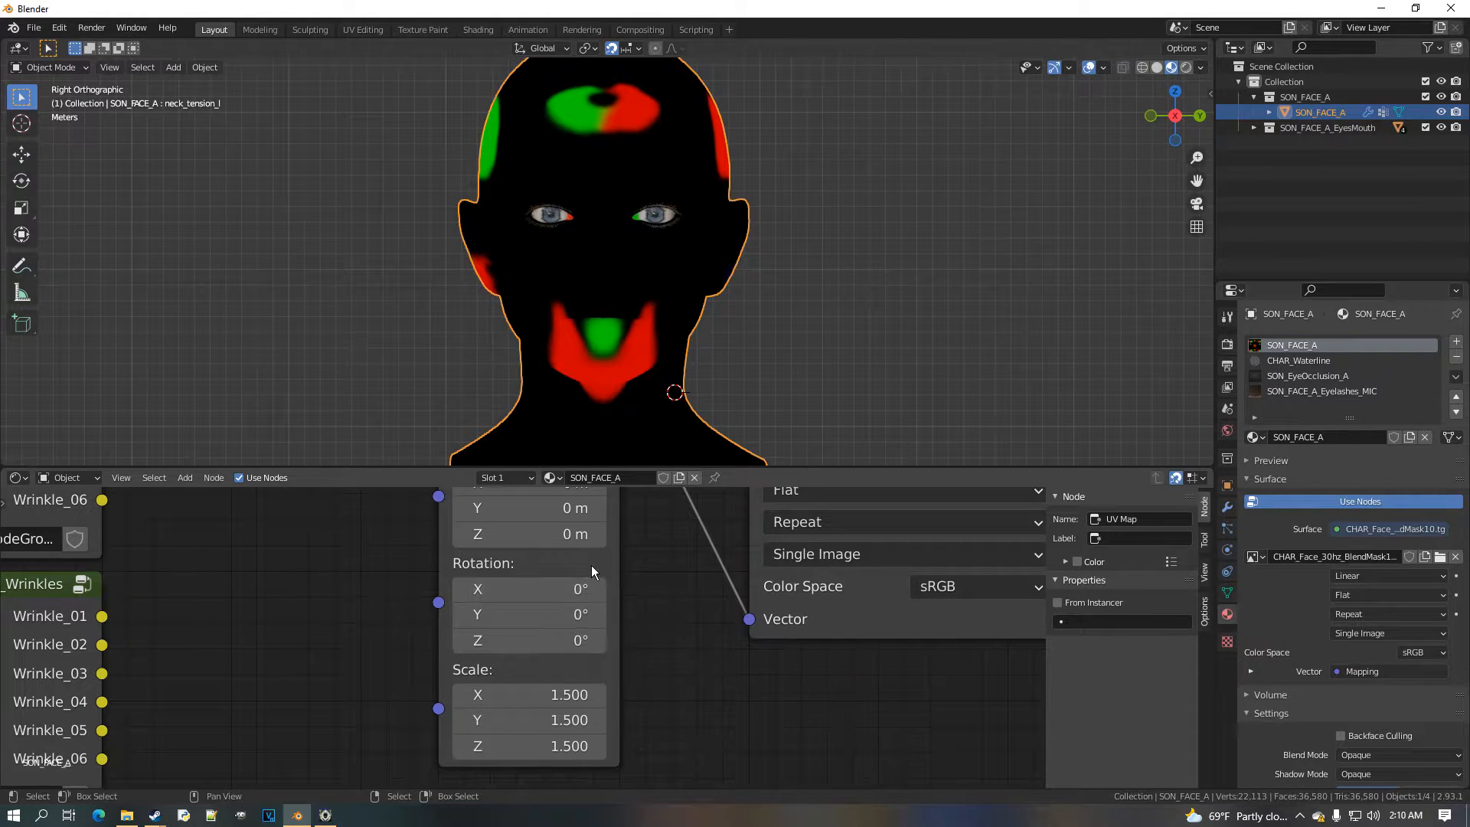
{"action": "middle_click_drag", "start_coordinate": [586, 574], "coordinate": [585, 646]}
{"action": "scroll", "coordinate": [569, 631], "scroll_direction": "up", "scroll_amount": 1}
{"action": "scroll", "coordinate": [569, 632], "scroll_direction": "up", "scroll_amount": 1}
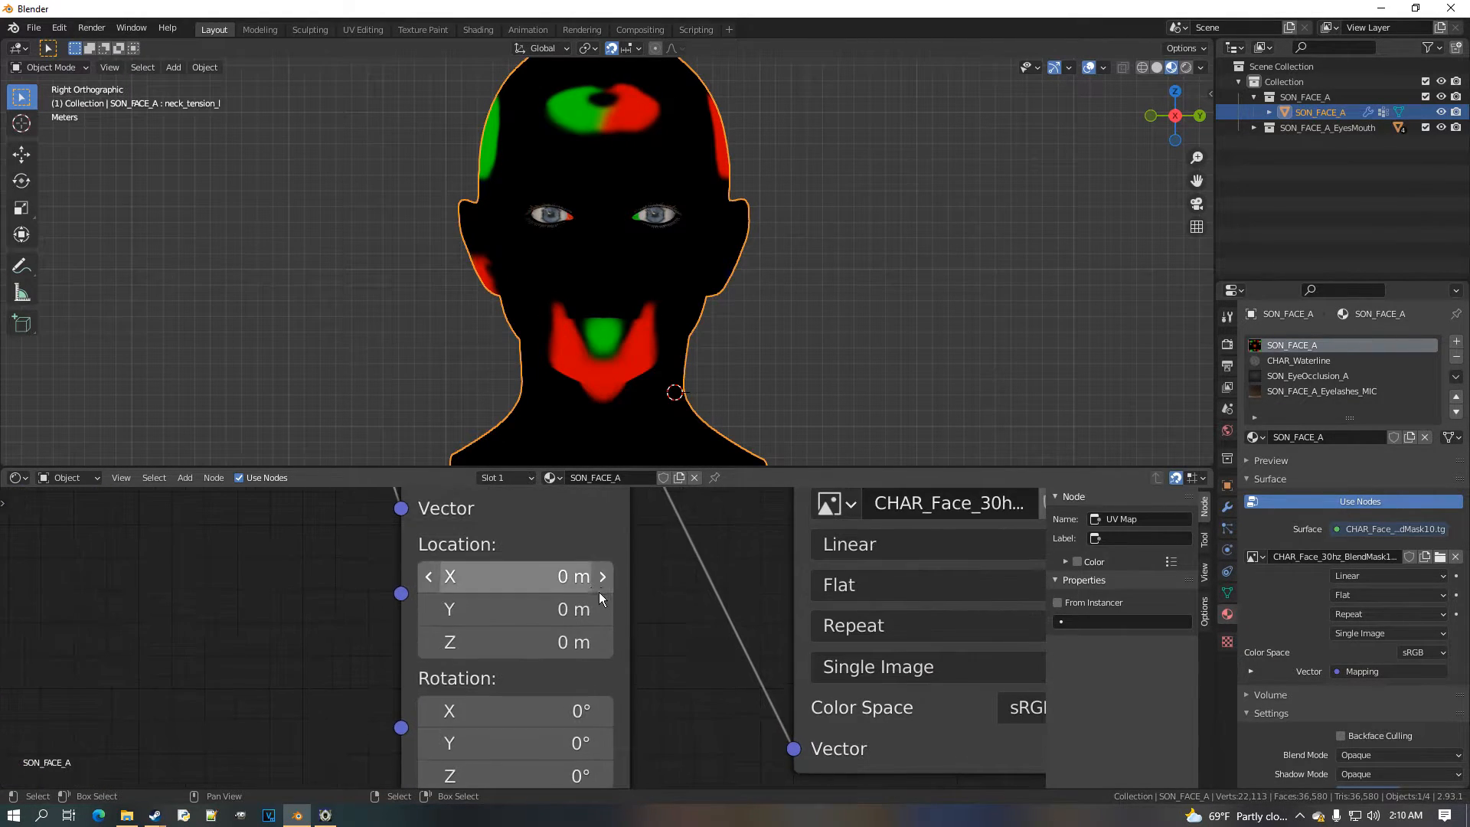
{"action": "left_click", "coordinate": [603, 578]}
{"action": "left_click_drag", "start_coordinate": [461, 589], "coordinate": [444, 596]}
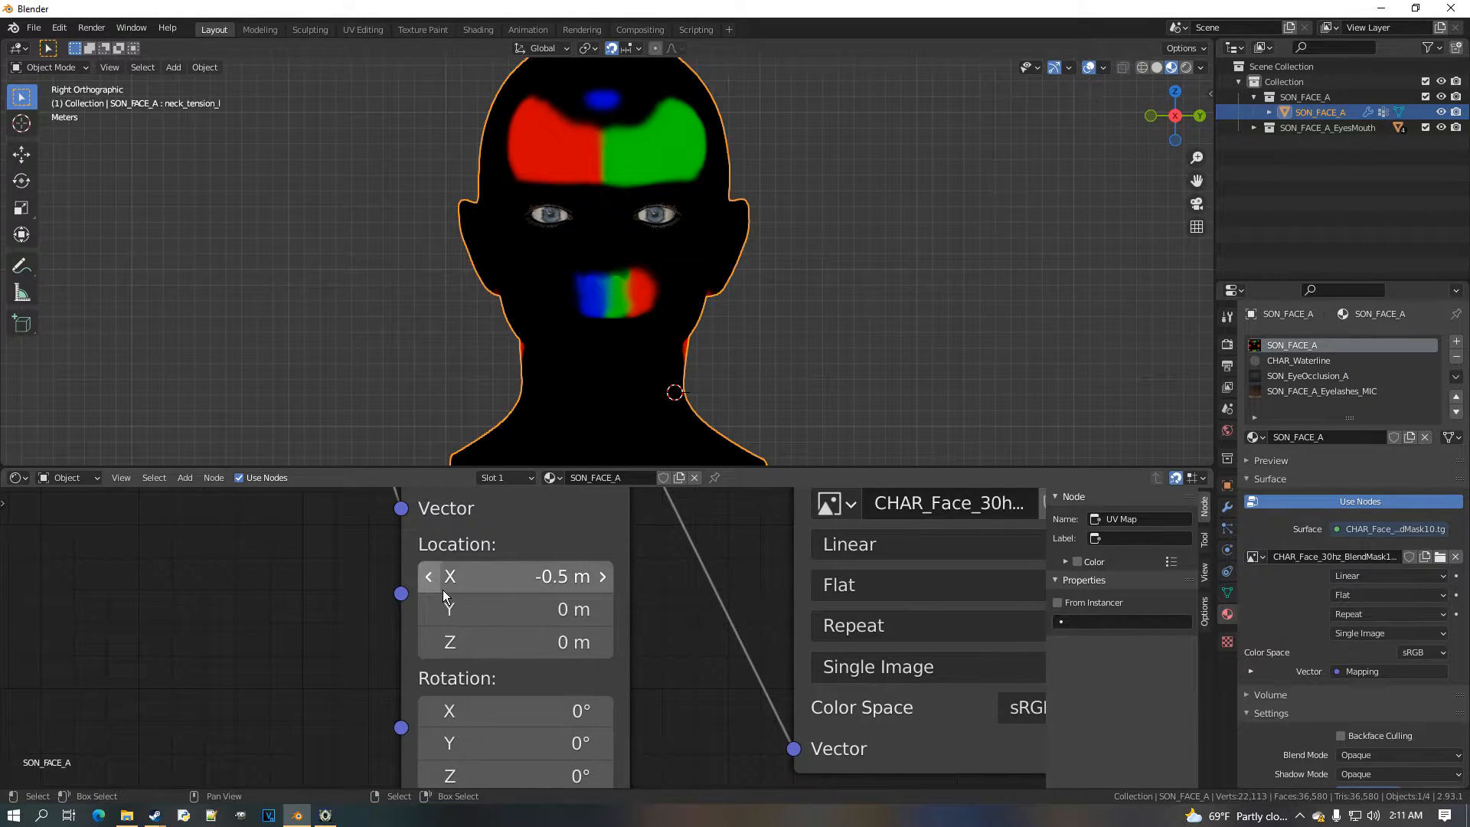
Change the blend mask texture's extension from Repeat to Clip
{"action": "middle_click_drag", "start_coordinate": [976, 625], "coordinate": [667, 656]}
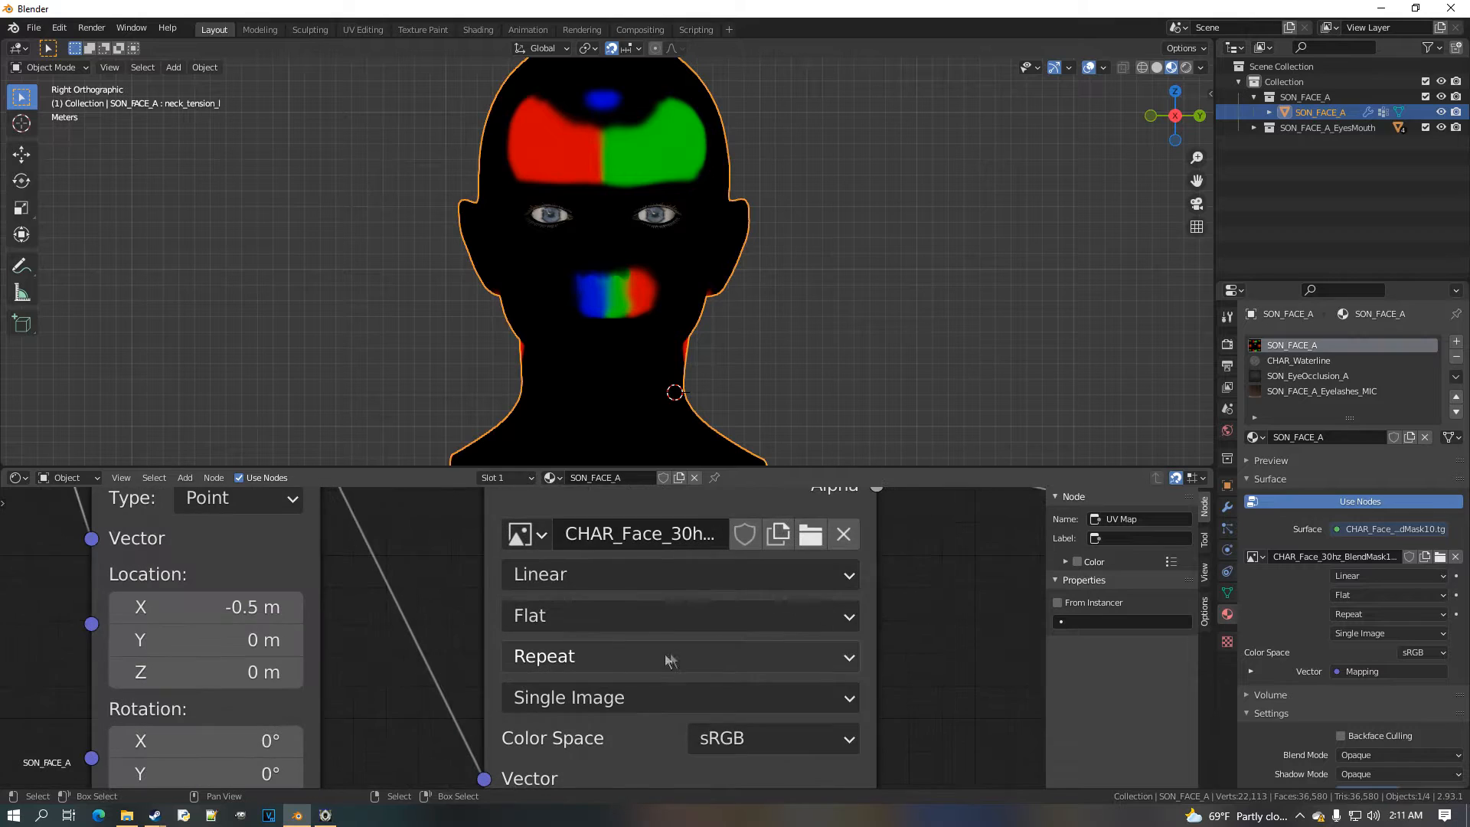
{"action": "left_click", "coordinate": [671, 657]}
{"action": "left_click", "coordinate": [623, 558]}
Set the Mapping node's Location Y to -0.7 m
{"action": "scroll", "coordinate": [458, 614], "scroll_direction": "down", "scroll_amount": 1}
{"action": "middle_click_drag", "start_coordinate": [463, 613], "coordinate": [506, 595]}
{"action": "left_click", "coordinate": [460, 598]}
{"action": "left_click_drag", "start_coordinate": [336, 597], "coordinate": [287, 611]}
{"action": "left_click", "coordinate": [296, 606]}
{"action": "scroll", "coordinate": [385, 749], "scroll_direction": "down", "scroll_amount": 1}
Set the Mapping node's Scale to 1.2 on all axes
{"action": "middle_click_drag", "start_coordinate": [384, 749], "coordinate": [492, 663]}
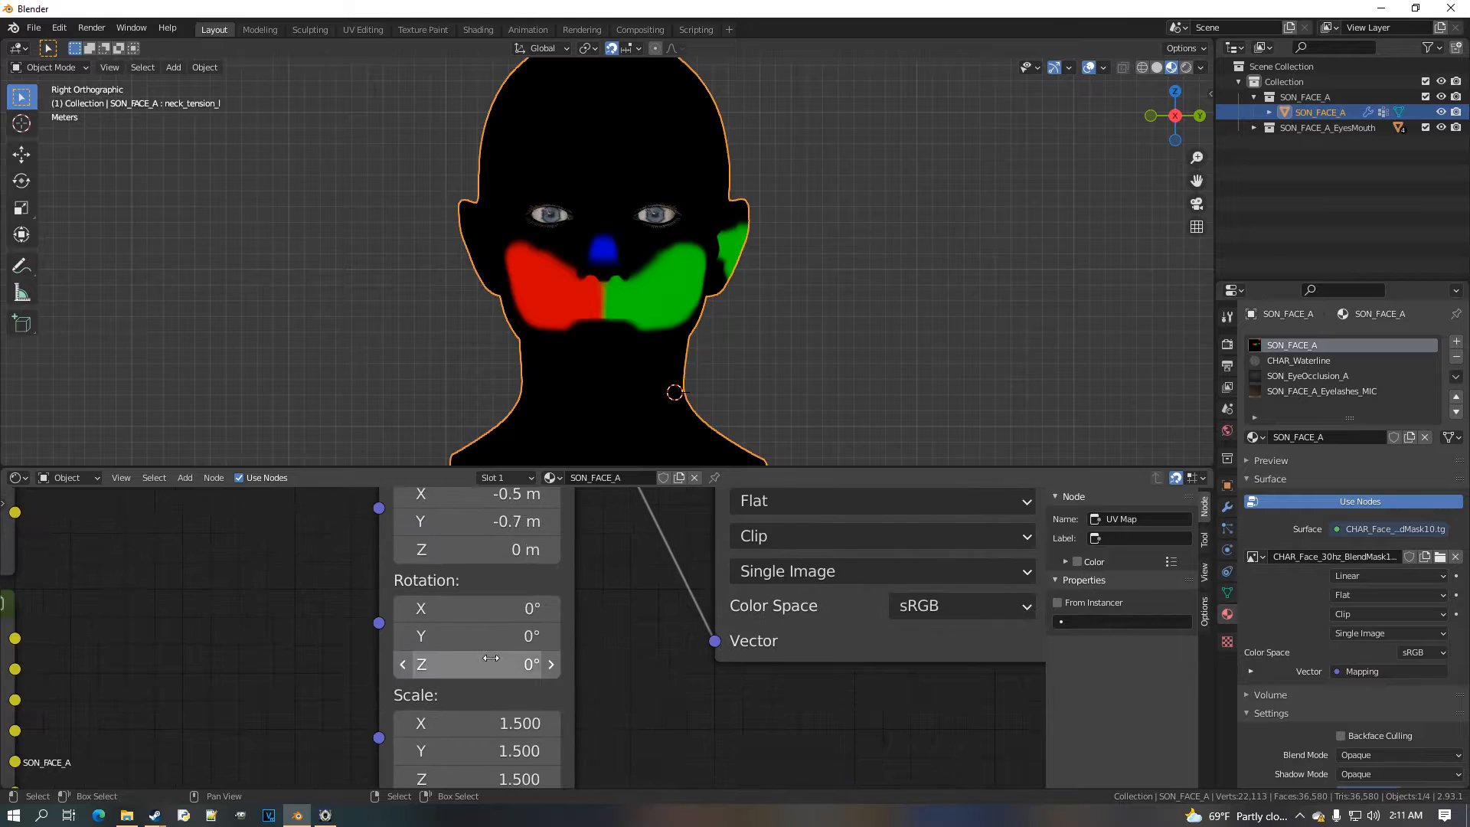
{"action": "middle_click_drag", "start_coordinate": [499, 730], "coordinate": [567, 621]}
{"action": "scroll", "coordinate": [567, 620], "scroll_direction": "up", "scroll_amount": 3}
{"action": "left_click_drag", "start_coordinate": [567, 619], "coordinate": [565, 680]}
{"action": "type", "text": "1.2"}
{"action": "key", "text": "Return"}
Reset the Mapping node's Location X and Y to 0 m
{"action": "middle_click_drag", "start_coordinate": [563, 582], "coordinate": [517, 819]}
{"action": "left_click_drag", "start_coordinate": [560, 567], "coordinate": [559, 602]}
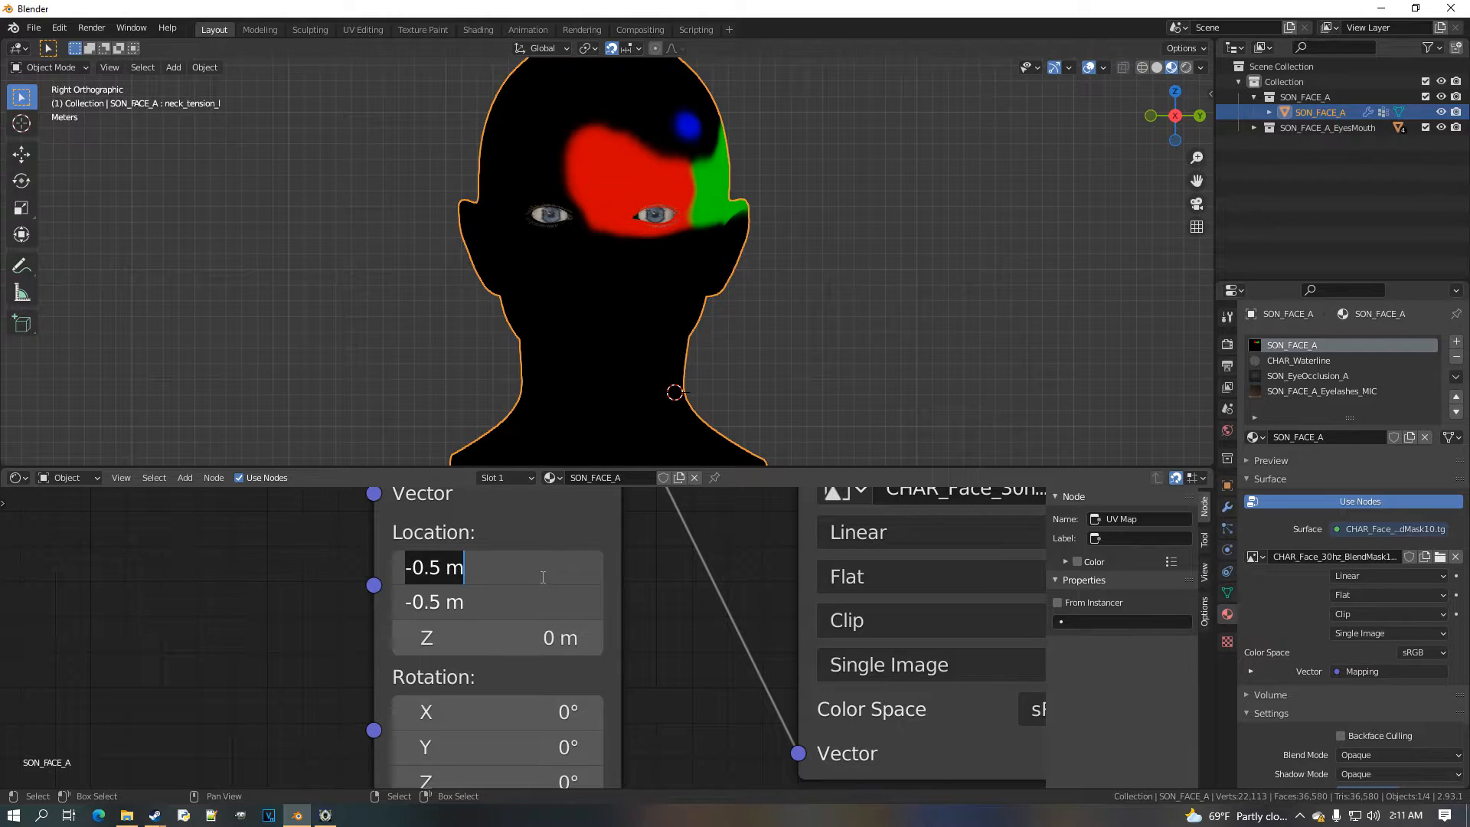
{"action": "type", "text": "0"}
{"action": "key", "text": "Return"}
Center the blend mask horizontally on the face by setting the Mapping node's Location X to 0.15 m
{"action": "left_click", "coordinate": [595, 571]}
{"action": "left_click", "coordinate": [594, 571]}
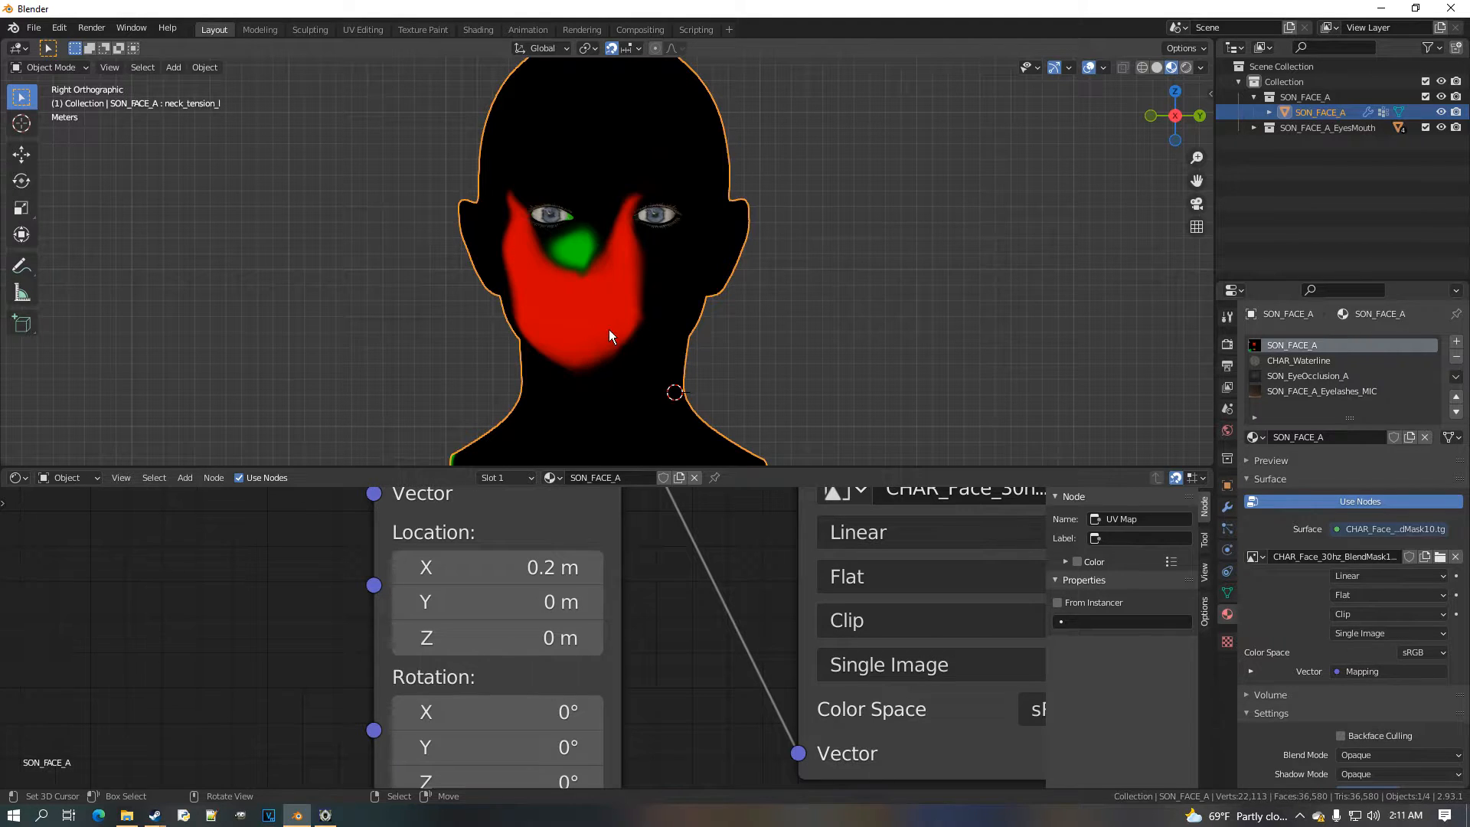
{"action": "left_click", "coordinate": [602, 600]}
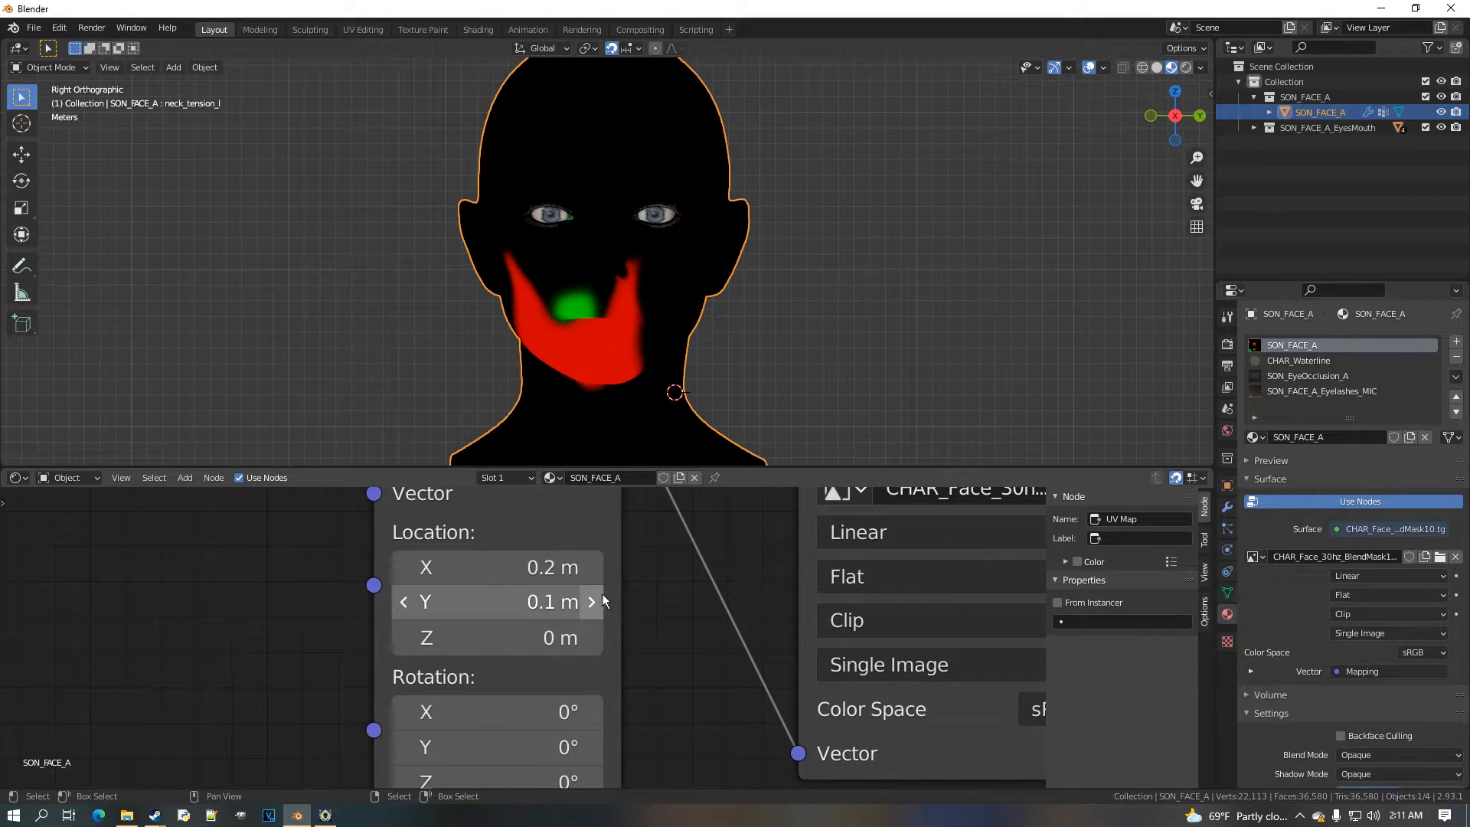
{"action": "left_click", "coordinate": [412, 609]}
{"action": "left_click", "coordinate": [410, 574]}
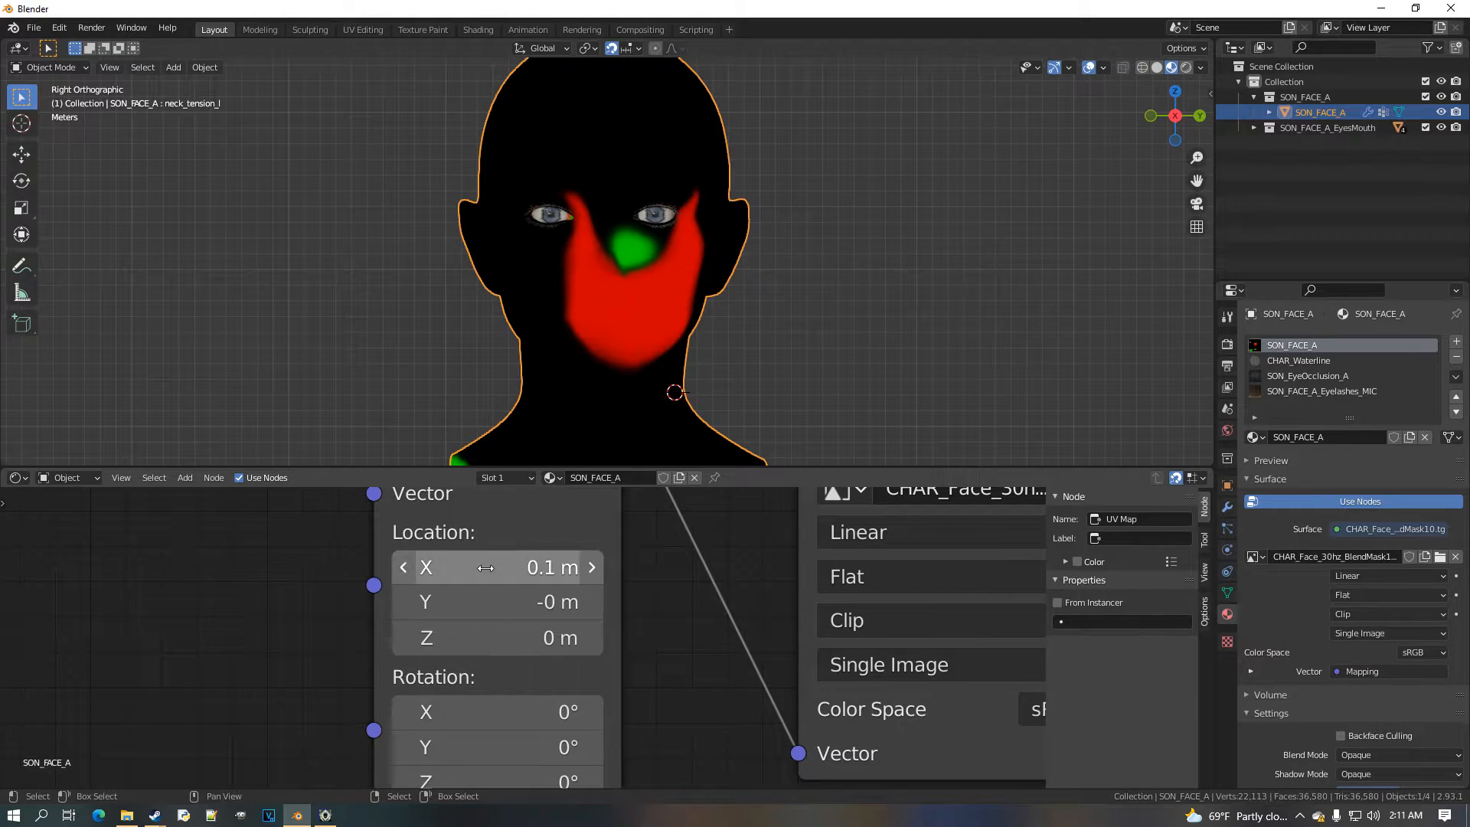
{"action": "left_click", "coordinate": [466, 571]}
{"action": "left_click", "coordinate": [438, 570]}
{"action": "key", "text": "Left"}
{"action": "type", "text": "5"}
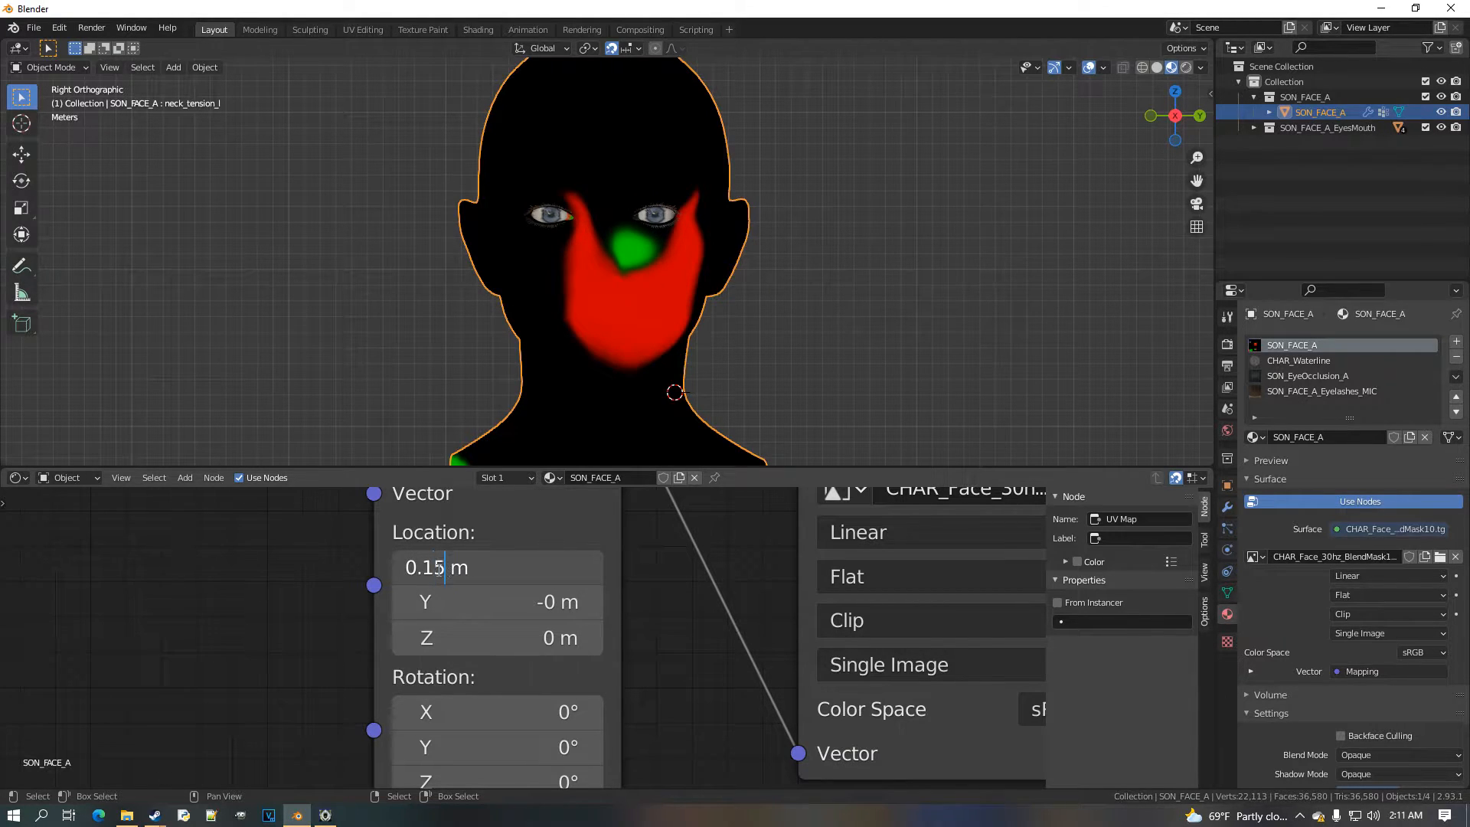
{"action": "key", "text": "Return"}
Shift the blend mask down the face by setting the Mapping node's Location Y to 0.1 m
{"action": "left_click", "coordinate": [602, 610]}
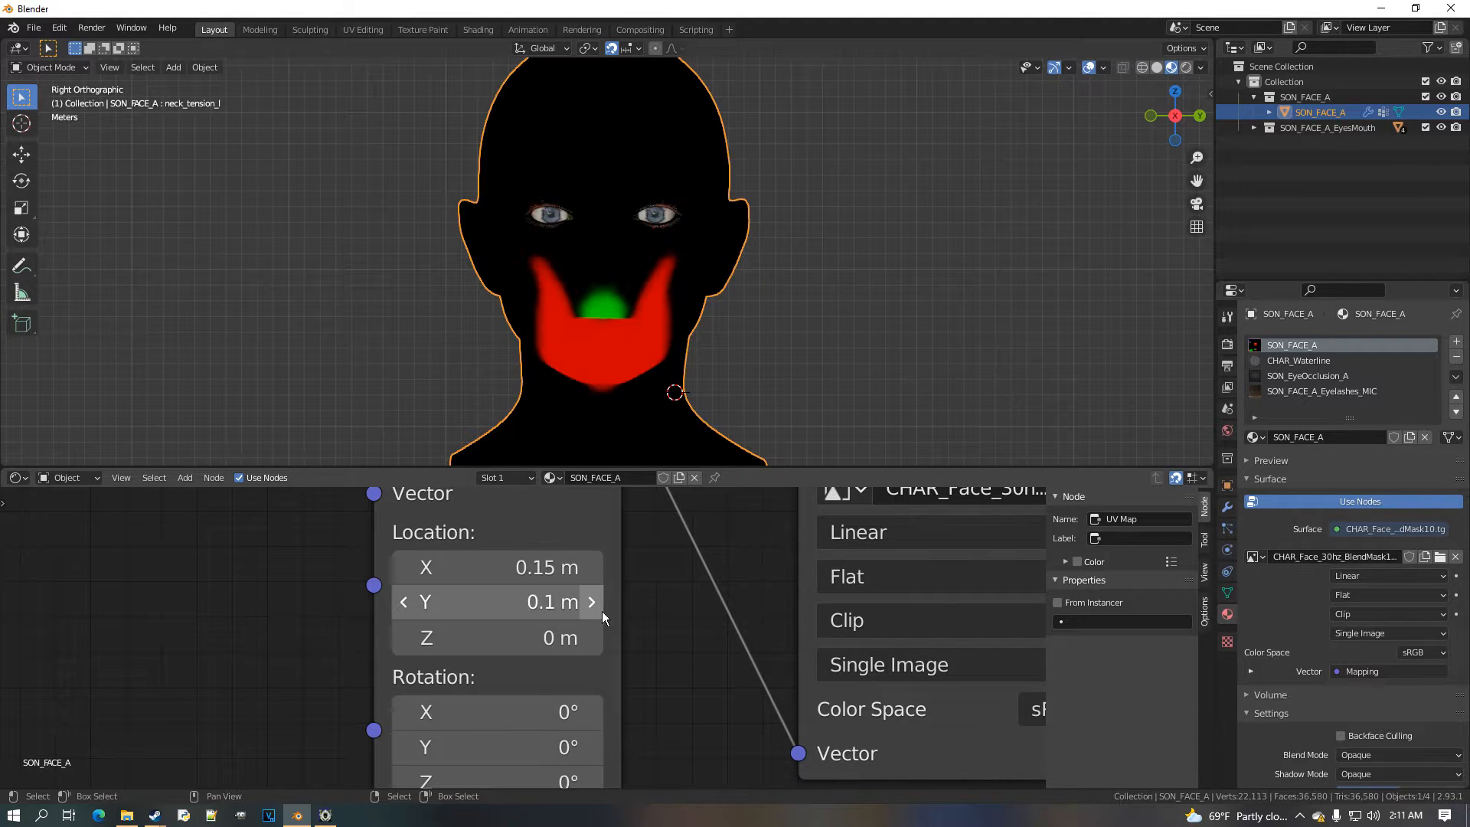
{"action": "left_click", "coordinate": [602, 609]}
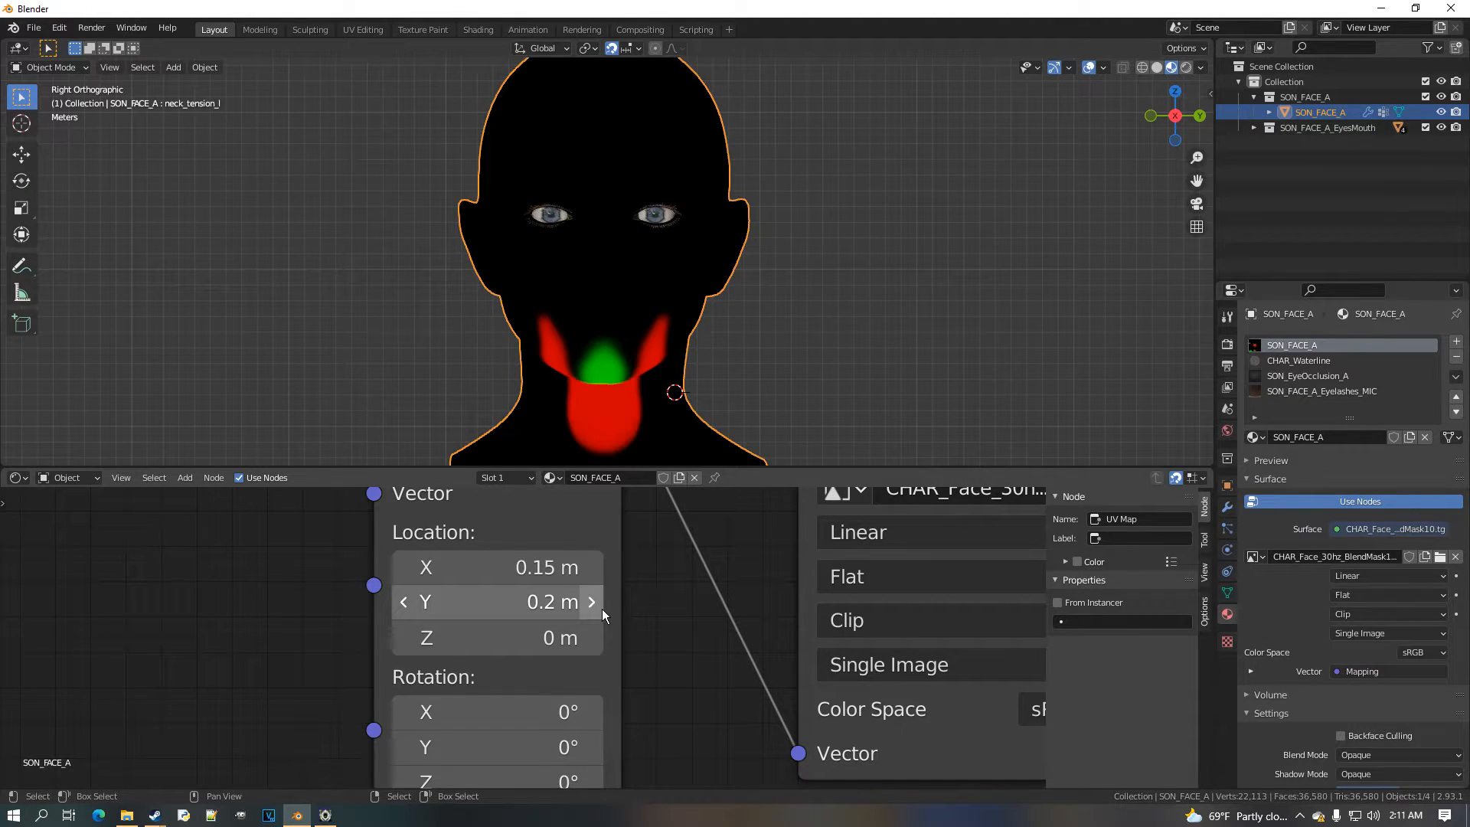
{"action": "left_click", "coordinate": [406, 603]}
{"action": "scroll", "coordinate": [549, 610], "scroll_direction": "down", "scroll_amount": 3}
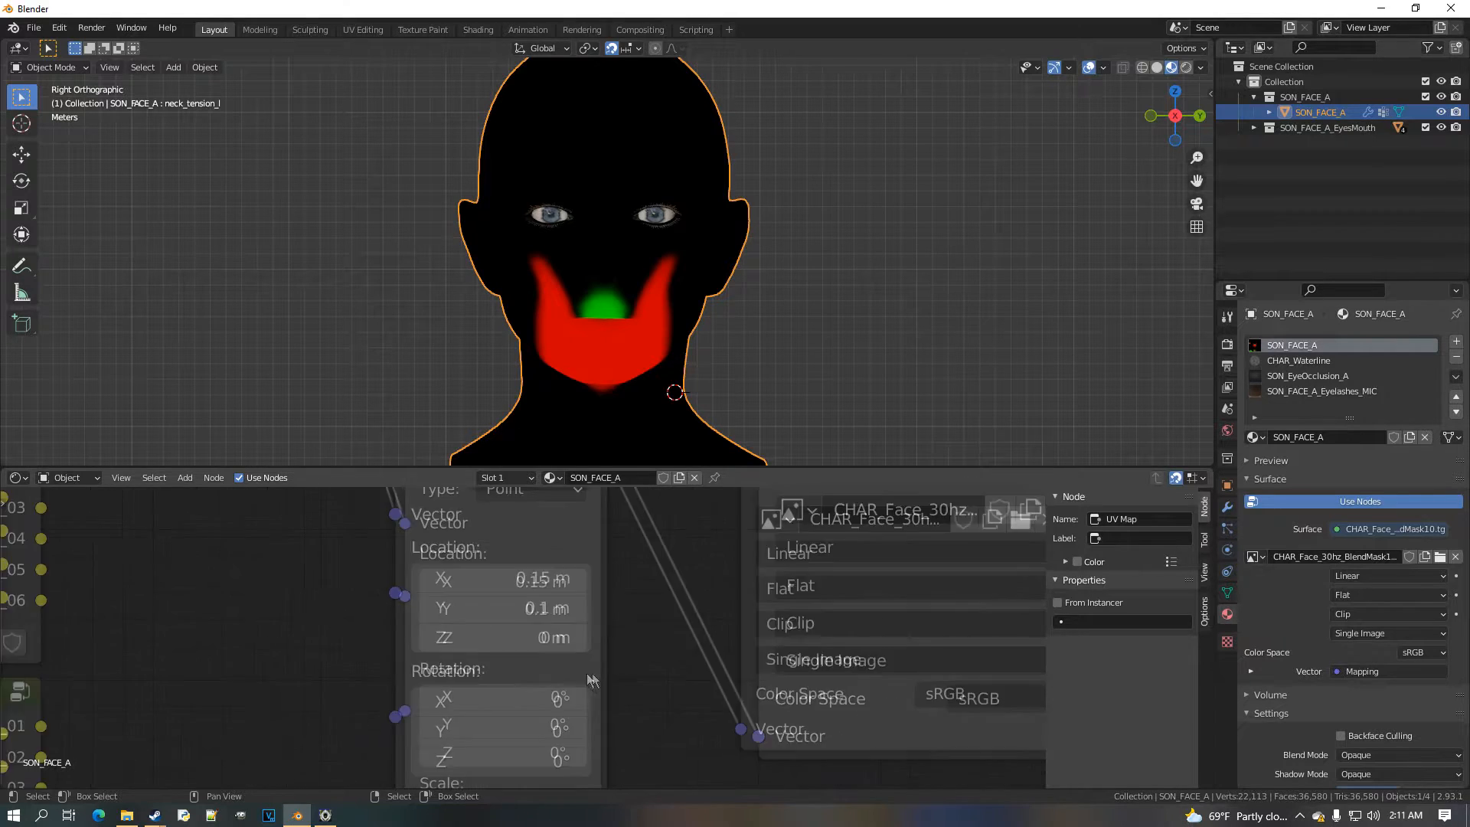
Set the Mapping node's scale to 0.25 on all three axes
{"action": "middle_click_drag", "start_coordinate": [593, 675], "coordinate": [629, 530]}
{"action": "scroll", "coordinate": [601, 508], "scroll_direction": "up", "scroll_amount": 3}
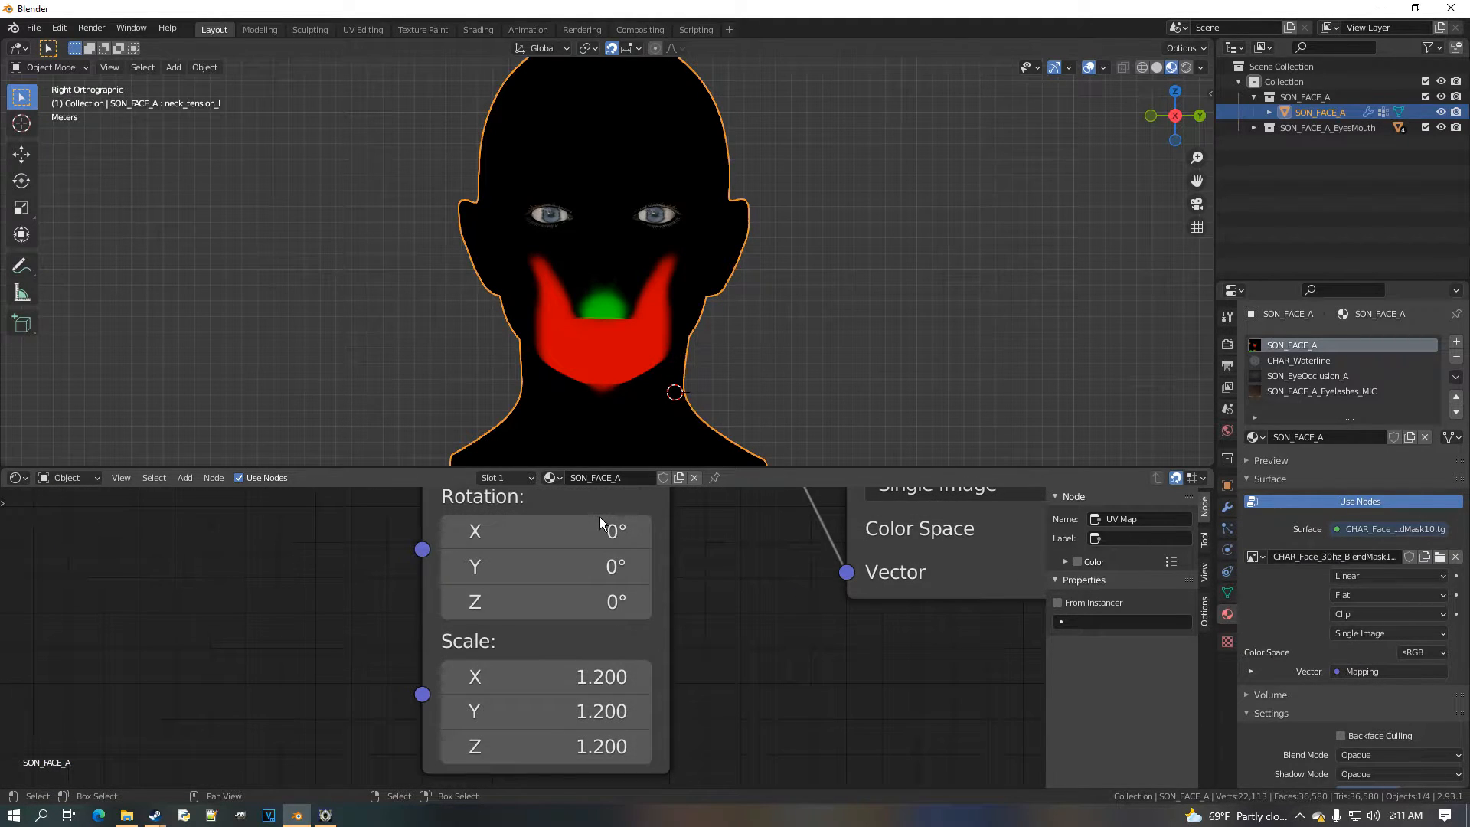
{"action": "left_click_drag", "start_coordinate": [592, 691], "coordinate": [592, 747]}
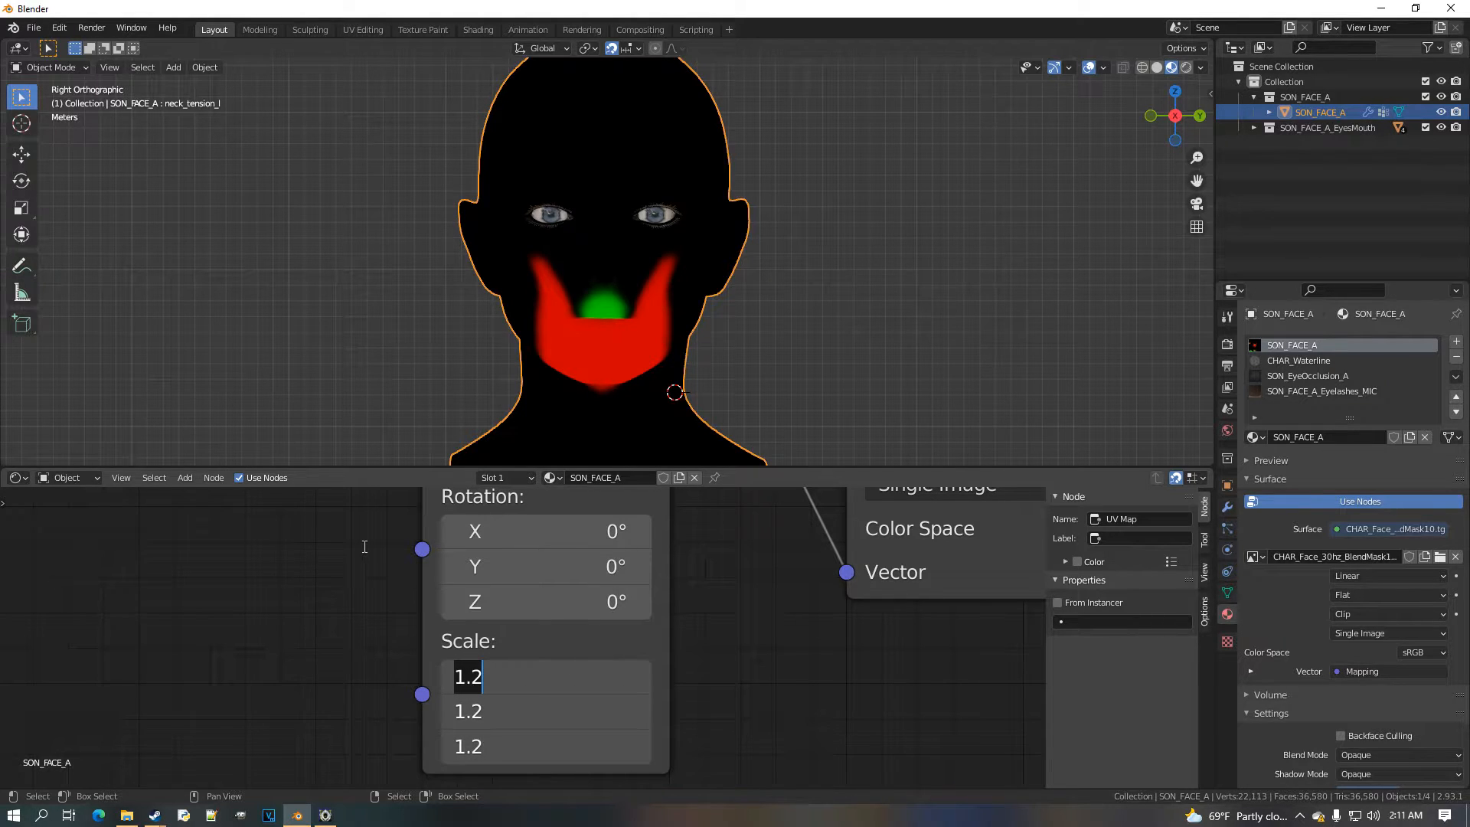
{"action": "type", "text": "."}
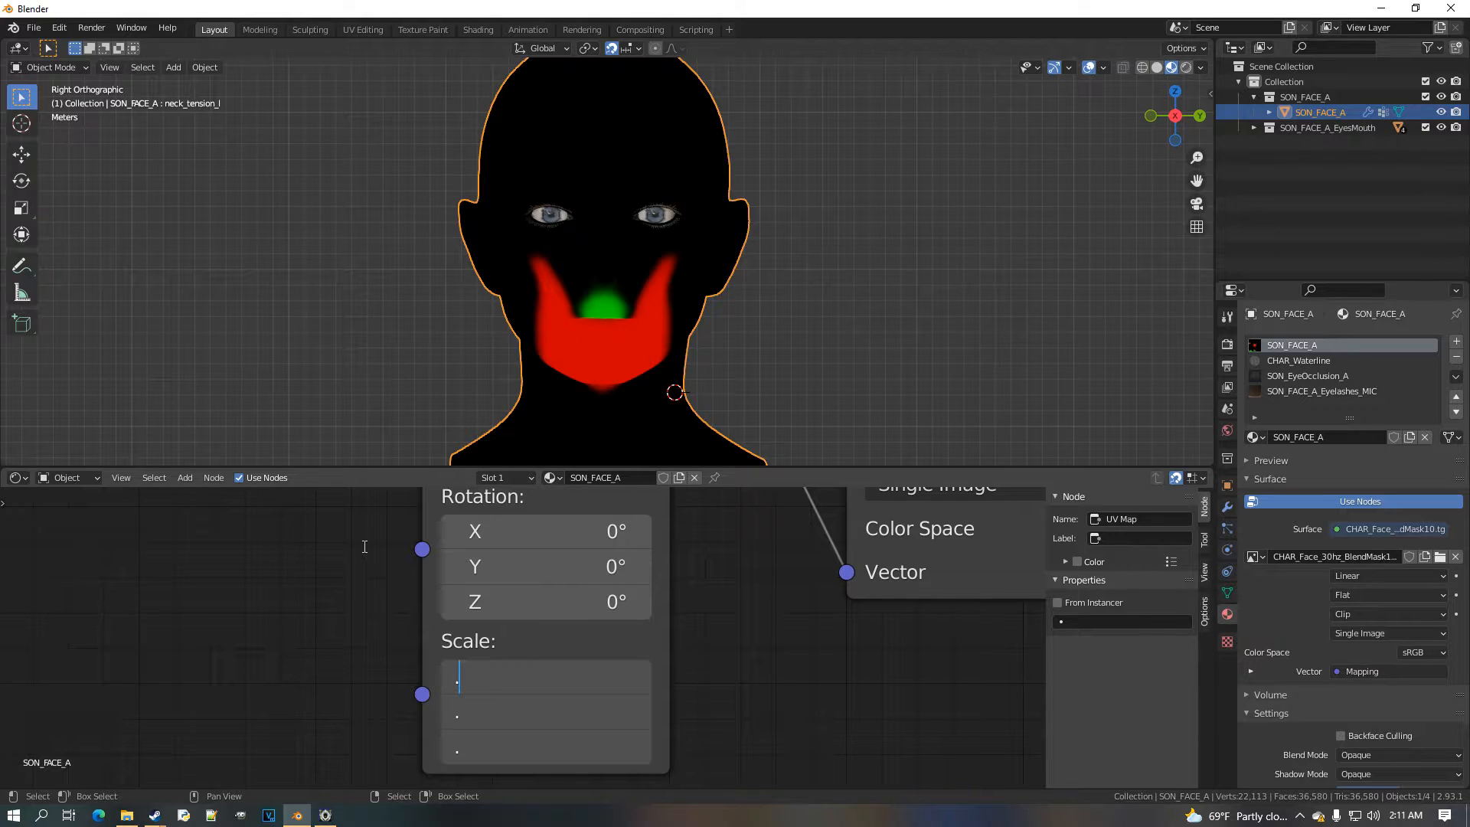
{"action": "type", "text": "25"}
{"action": "key", "text": "Return"}
Reset the Mapping node's location to 0 m on all axes and raise its X location to 0.2 m
{"action": "middle_click_drag", "start_coordinate": [574, 593], "coordinate": [545, 679]}
{"action": "left_click_drag", "start_coordinate": [559, 569], "coordinate": [559, 642]}
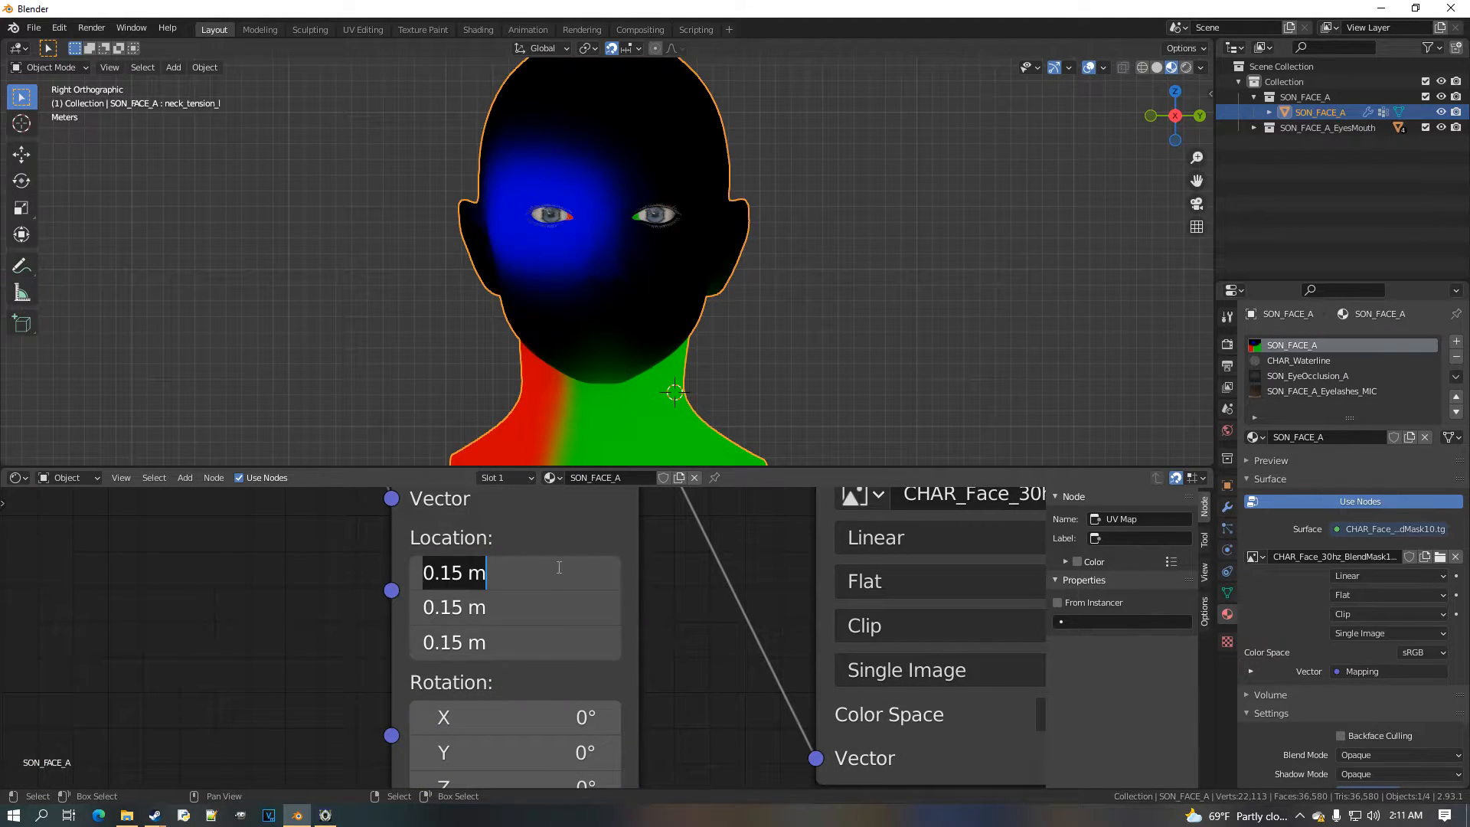
{"action": "type", "text": "0"}
{"action": "key", "text": "Return"}
{"action": "left_click", "coordinate": [619, 580]}
{"action": "left_click", "coordinate": [619, 581]}
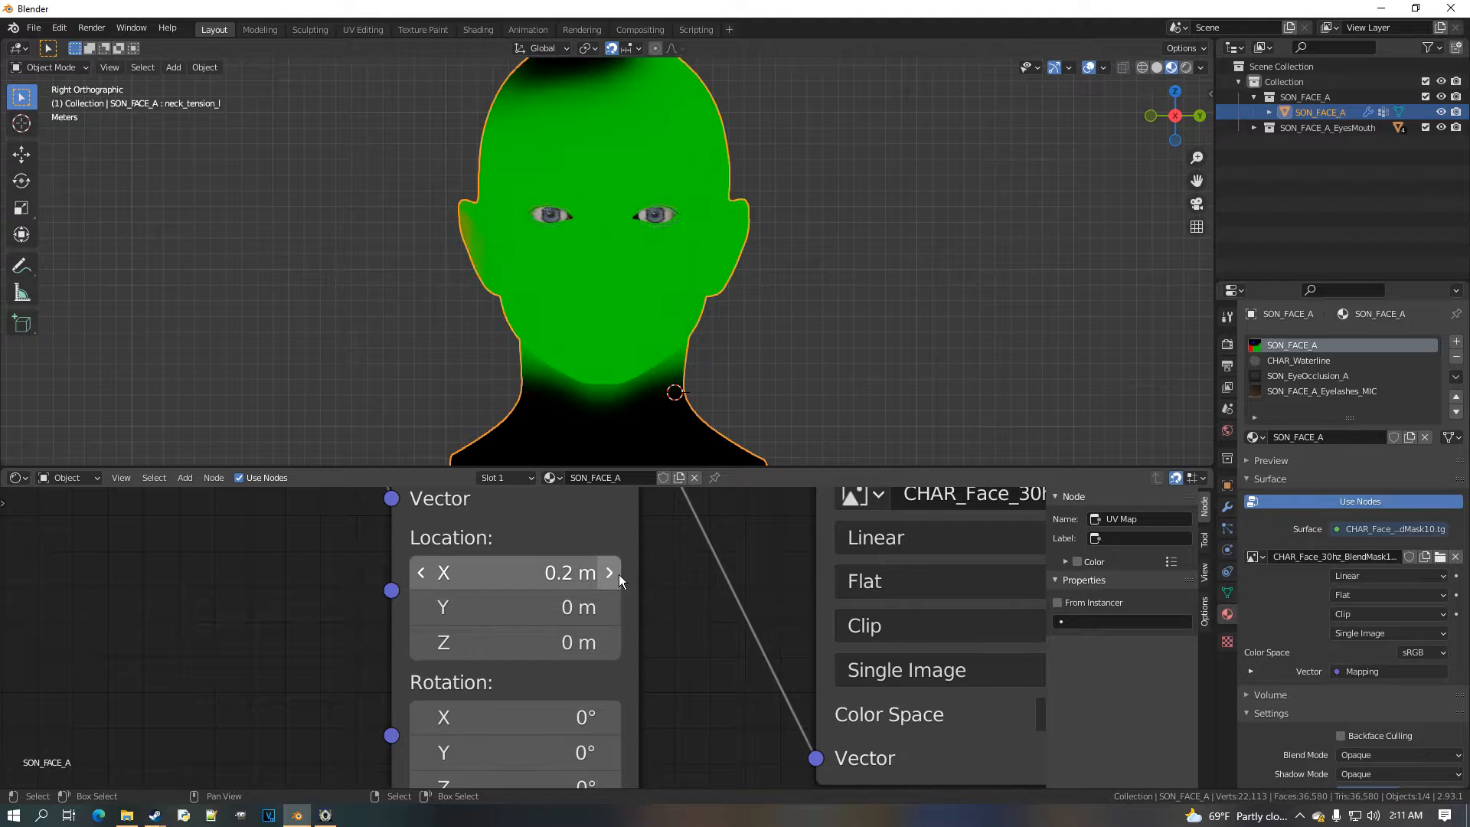
Set the Mapping node's scale to 0.5 on all three axes
{"action": "scroll", "coordinate": [579, 613], "scroll_direction": "down", "scroll_amount": 1}
{"action": "middle_click_drag", "start_coordinate": [574, 632], "coordinate": [574, 454]}
{"action": "left_click_drag", "start_coordinate": [572, 634], "coordinate": [571, 694]}
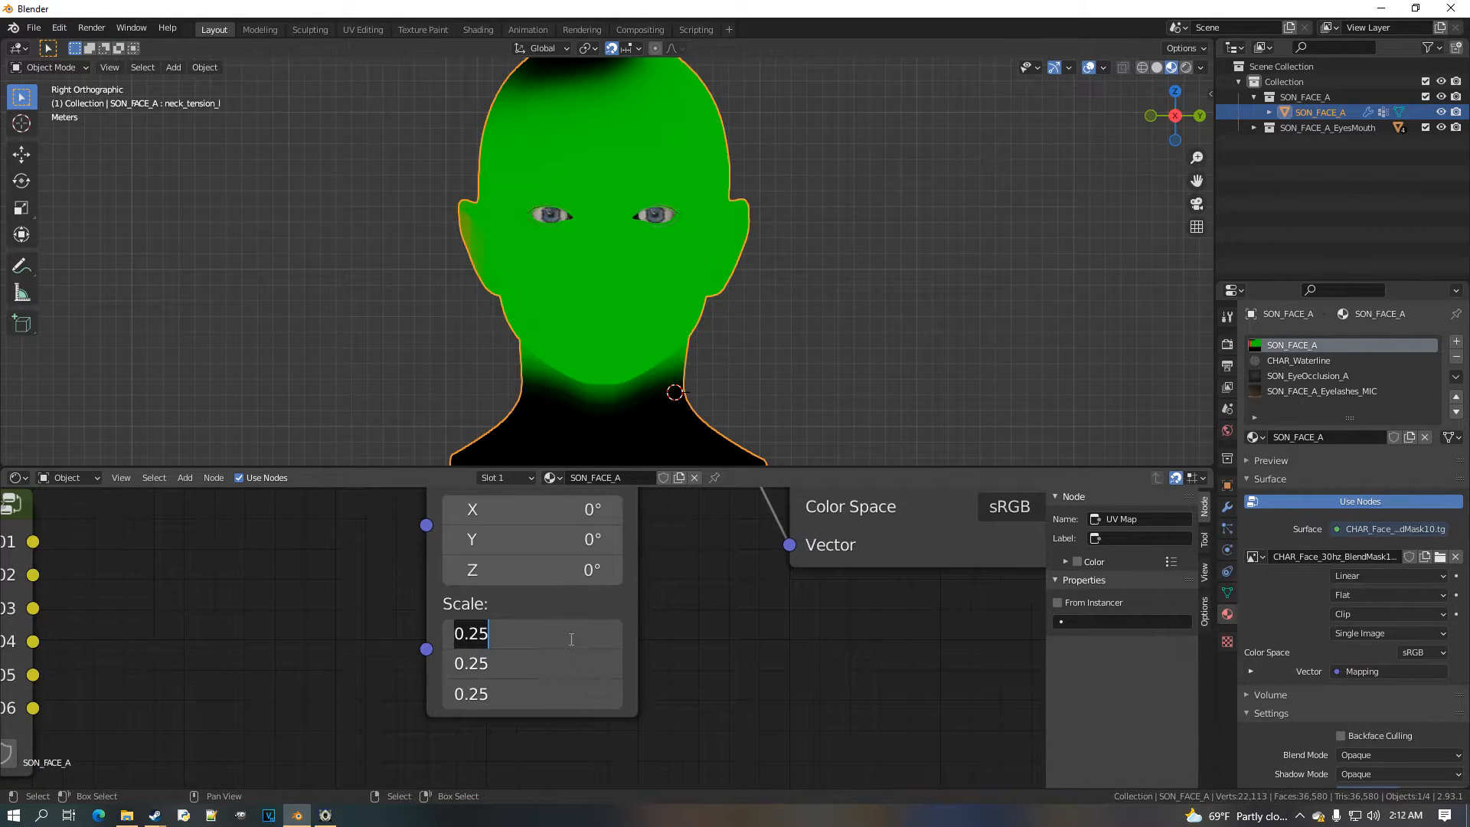
{"action": "type", "text": ".5"}
{"action": "key", "text": "Return"}
Raise the Mapping node's X location in steps to 0.5 m to shift the mask over the face
{"action": "middle_click_drag", "start_coordinate": [618, 476], "coordinate": [560, 618]}
{"action": "scroll", "coordinate": [561, 619], "scroll_direction": "up", "scroll_amount": 1}
{"action": "left_click", "coordinate": [562, 618]}
{"action": "left_click", "coordinate": [562, 619]}
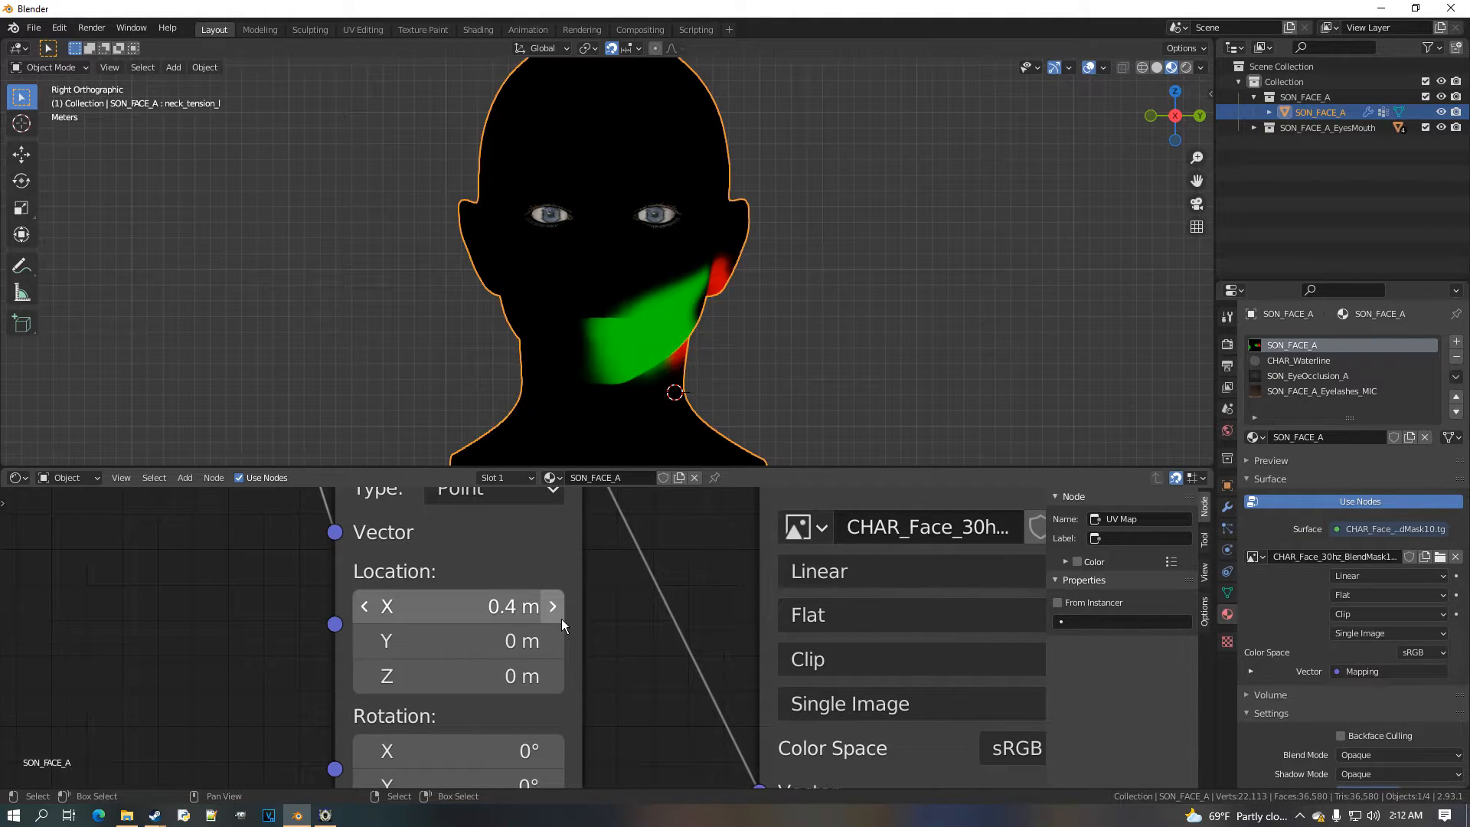
{"action": "left_click", "coordinate": [562, 619]}
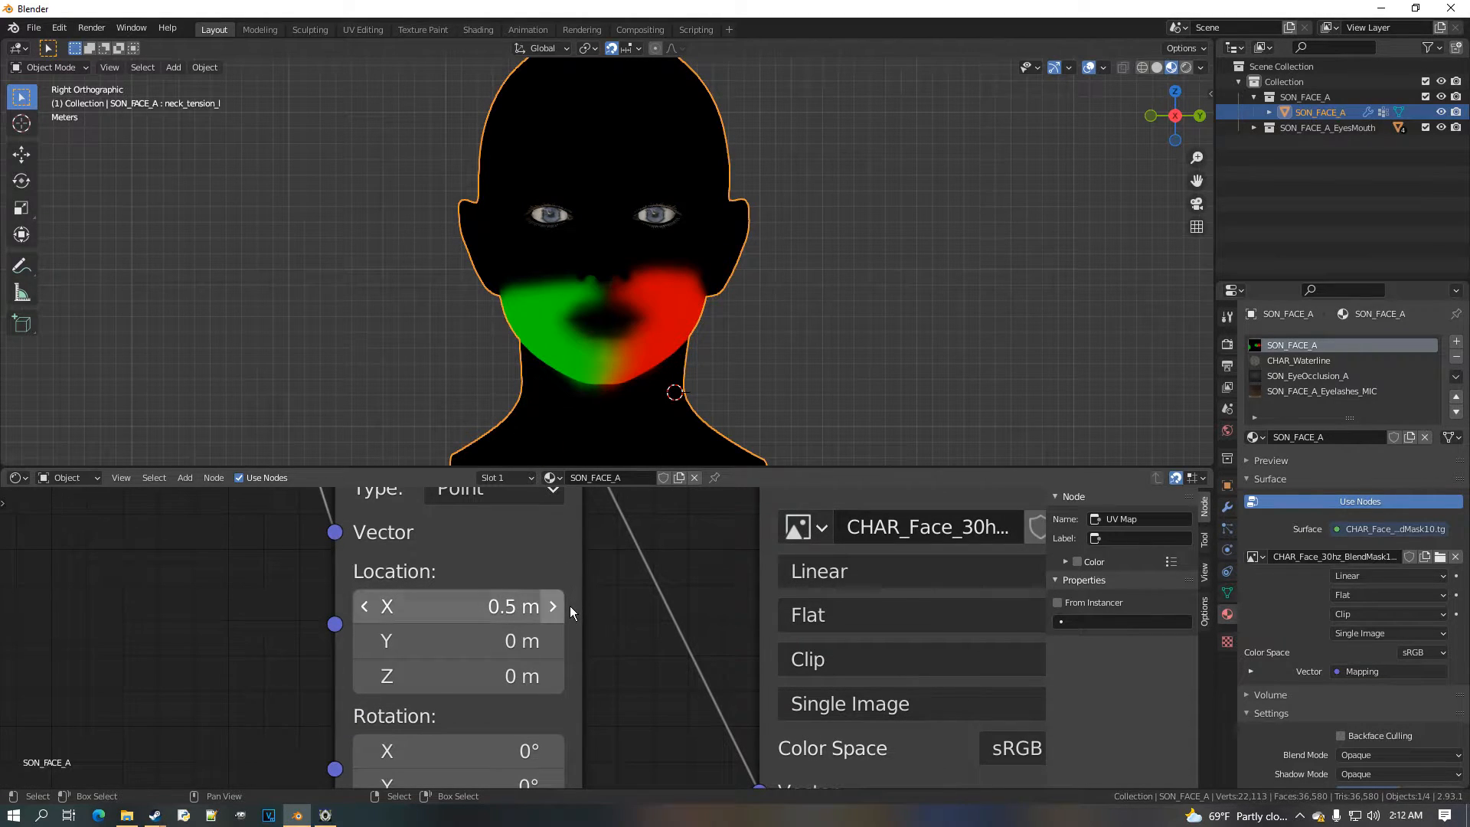
Examine the Diffuse_Wrinkles and Normal_Wrinkles node groups and how the UV Map, Mapping and blend mask nodes are arranged
{"action": "scroll", "coordinate": [570, 606], "scroll_direction": "down", "scroll_amount": 3}
{"action": "middle_click_drag", "start_coordinate": [565, 631], "coordinate": [521, 758]}
{"action": "scroll", "coordinate": [525, 719], "scroll_direction": "up", "scroll_amount": 3}
{"action": "scroll", "coordinate": [491, 578], "scroll_direction": "down", "scroll_amount": 4}
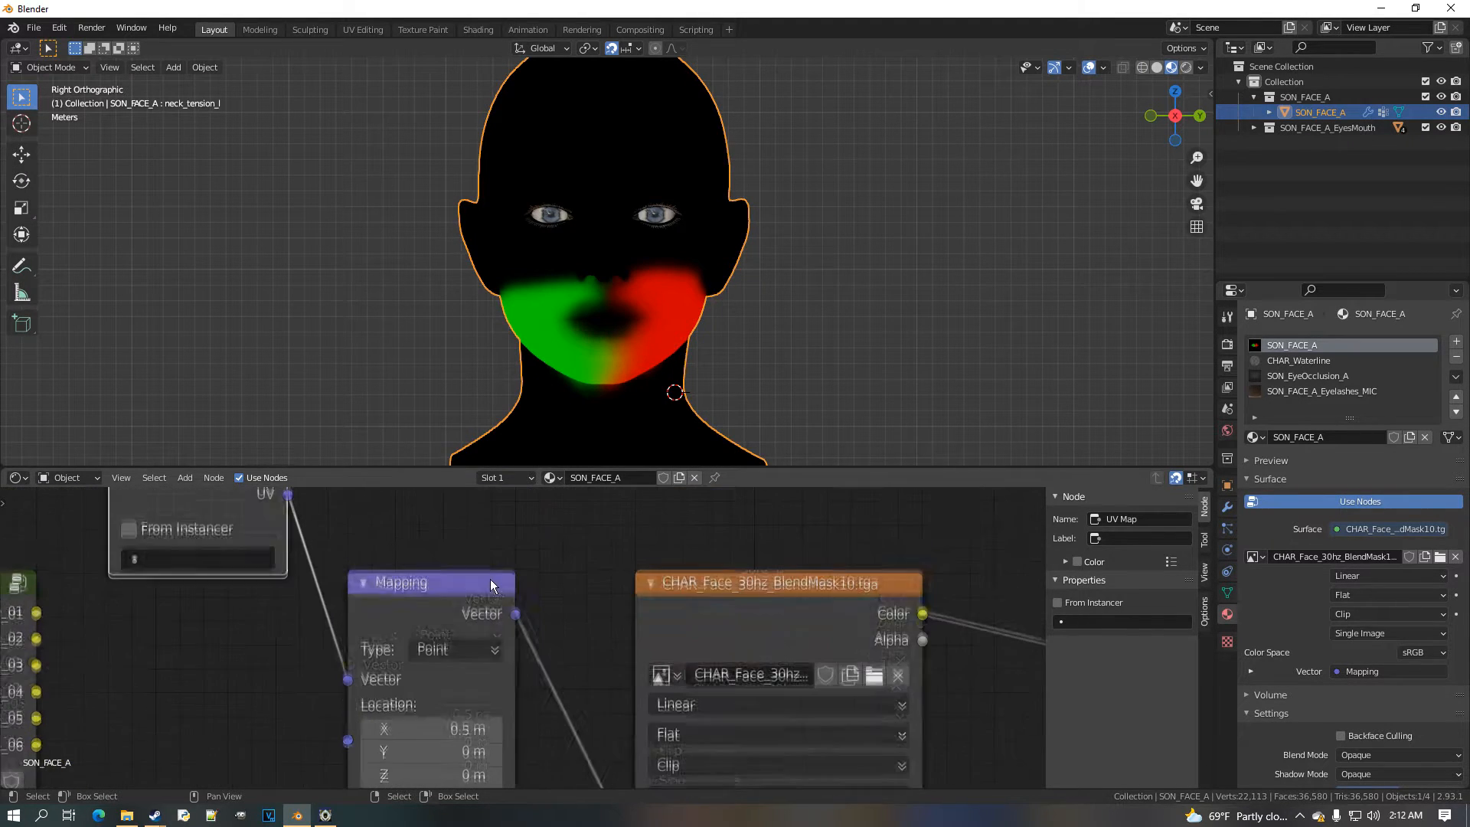
{"action": "scroll", "coordinate": [383, 642], "scroll_direction": "down", "scroll_amount": 2}
{"action": "middle_click_drag", "start_coordinate": [399, 629], "coordinate": [639, 545]}
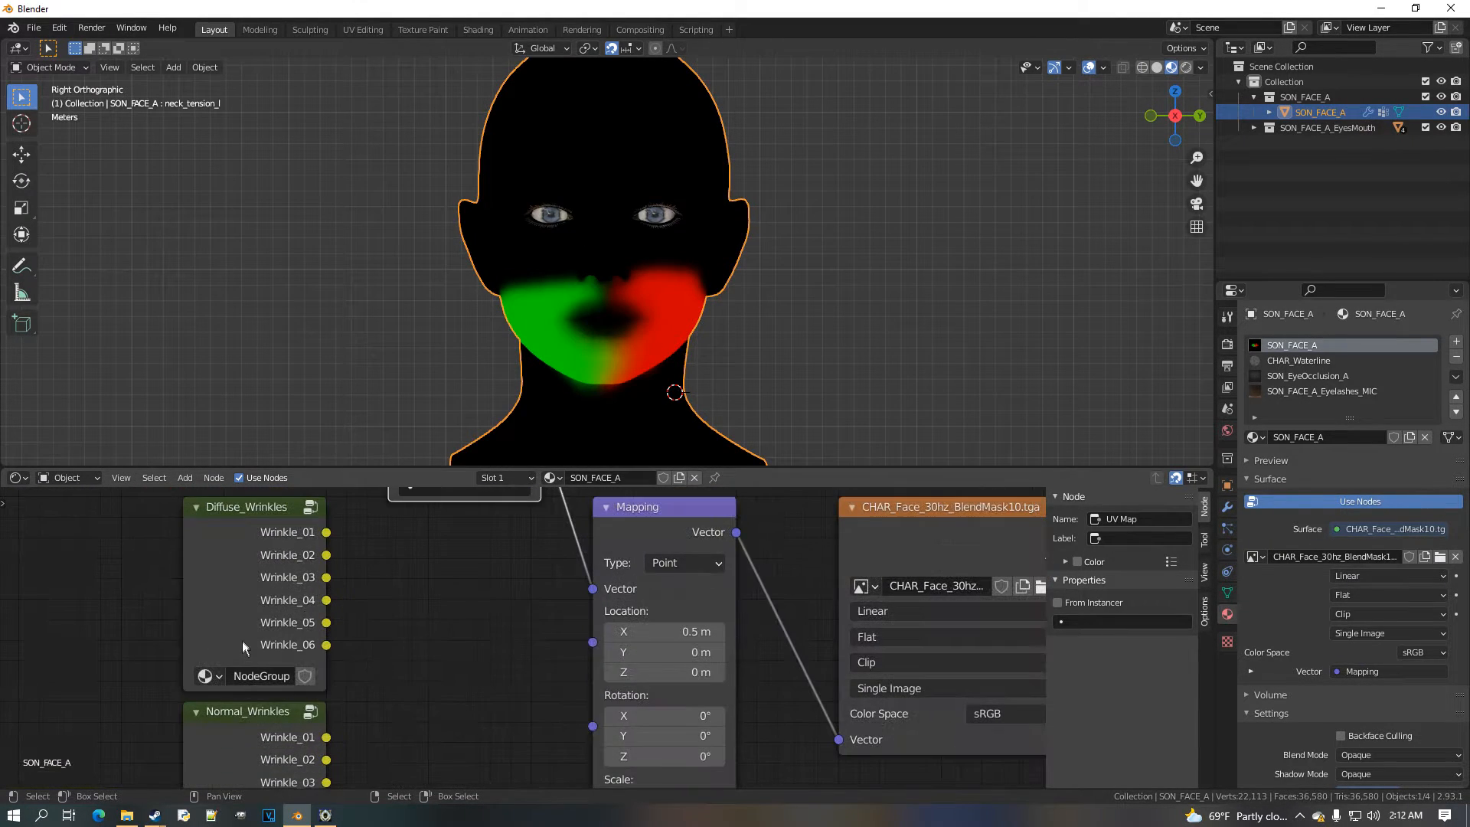
{"action": "left_click", "coordinate": [242, 643]}
{"action": "left_click", "coordinate": [227, 768]}
{"action": "middle_click_drag", "start_coordinate": [249, 614], "coordinate": [275, 545]}
{"action": "middle_click_drag", "start_coordinate": [643, 565], "coordinate": [284, 783]}
{"action": "scroll", "coordinate": [559, 673], "scroll_direction": "up", "scroll_amount": 1}
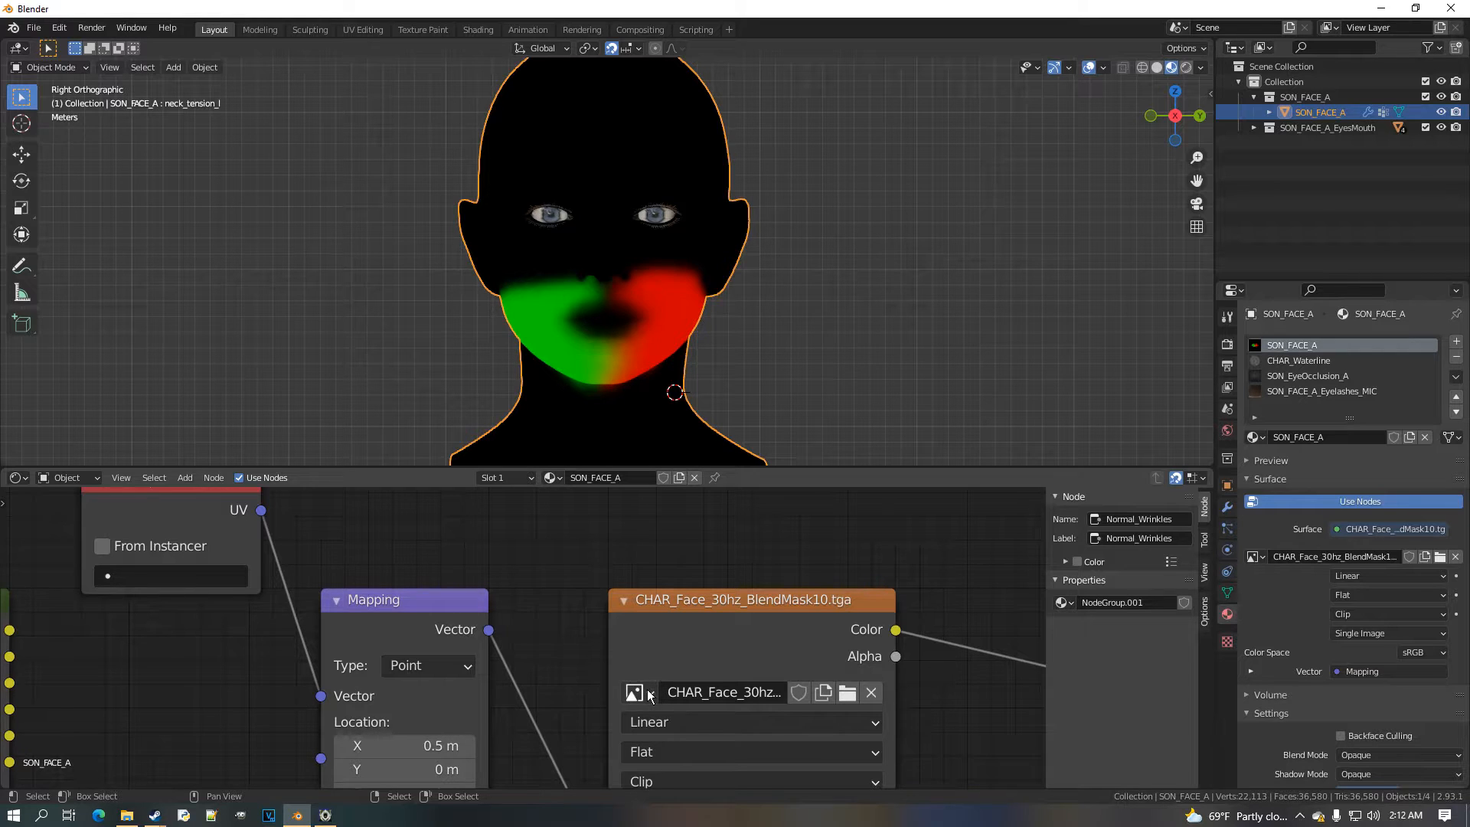
Try the Mapping node's X location at 0.6 m and lower it in steps to 0 m
{"action": "middle_click_drag", "start_coordinate": [490, 678], "coordinate": [581, 625]}
{"action": "scroll", "coordinate": [567, 689], "scroll_direction": "up", "scroll_amount": 1}
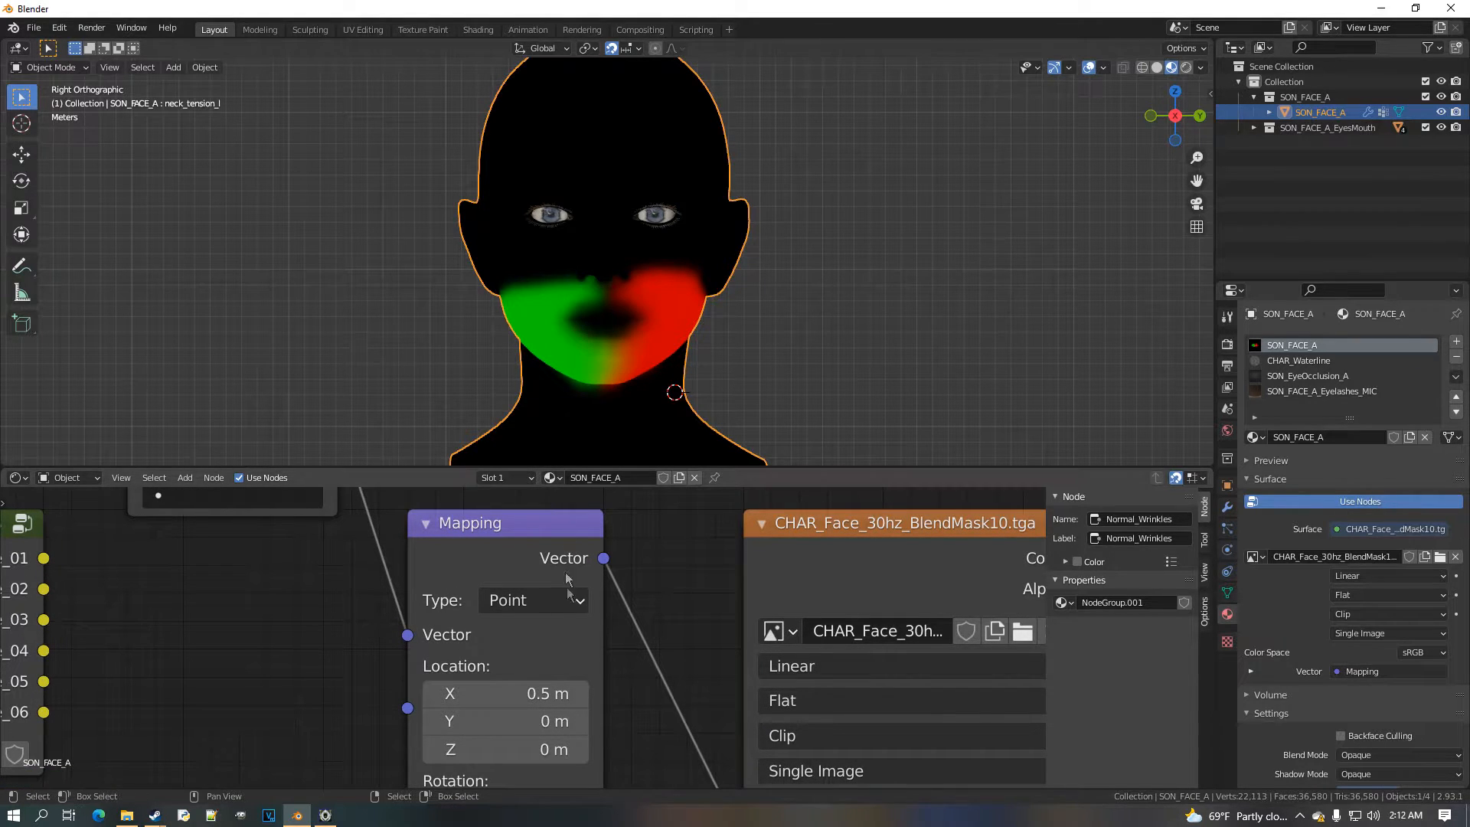
{"action": "middle_click_drag", "start_coordinate": [591, 692], "coordinate": [599, 623]}
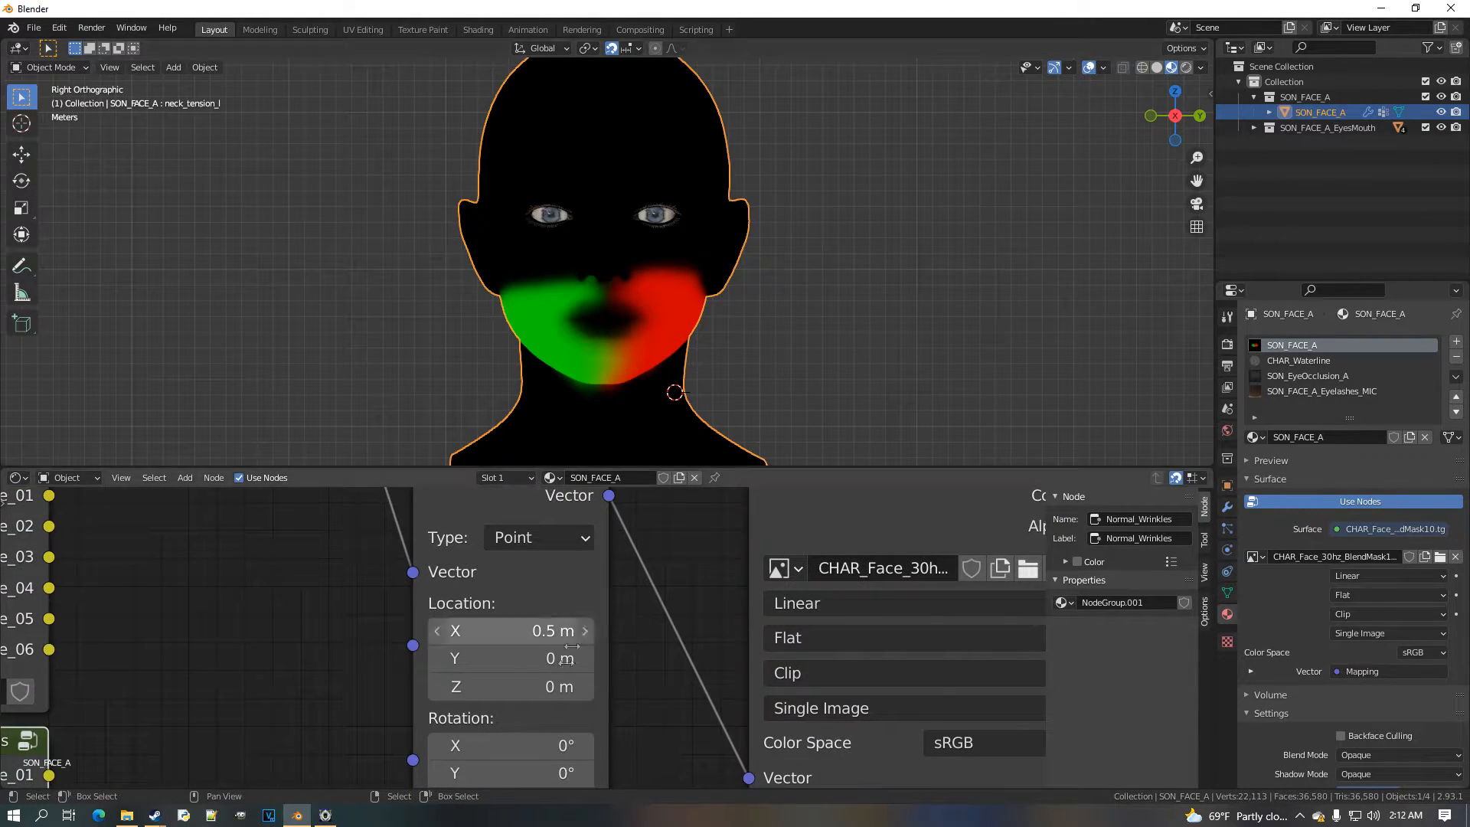
{"action": "left_click", "coordinate": [594, 635]}
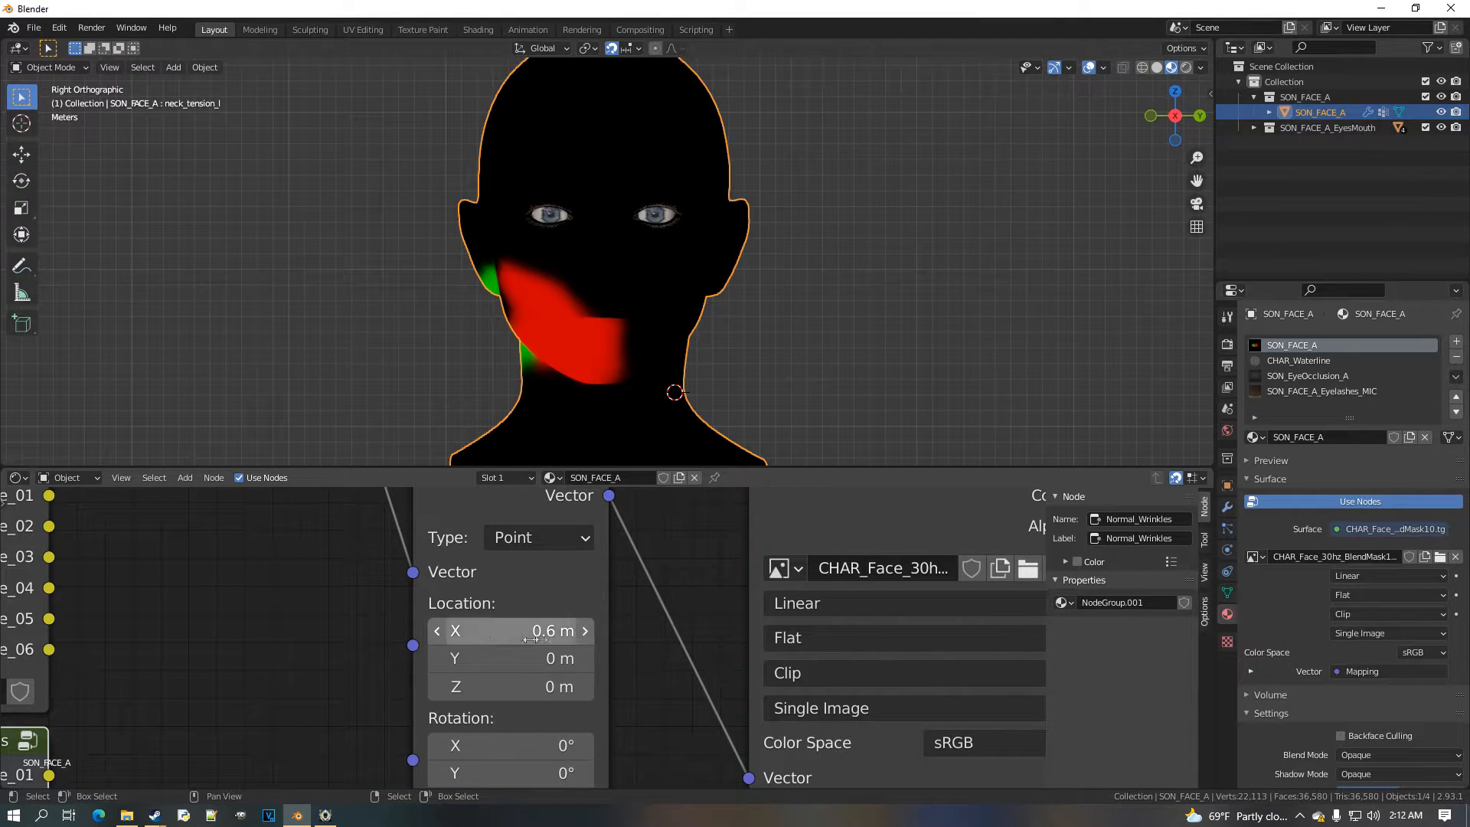
{"action": "left_click", "coordinate": [440, 634]}
{"action": "left_click", "coordinate": [441, 635]}
{"action": "left_click", "coordinate": [442, 637]}
{"action": "left_click", "coordinate": [443, 639]}
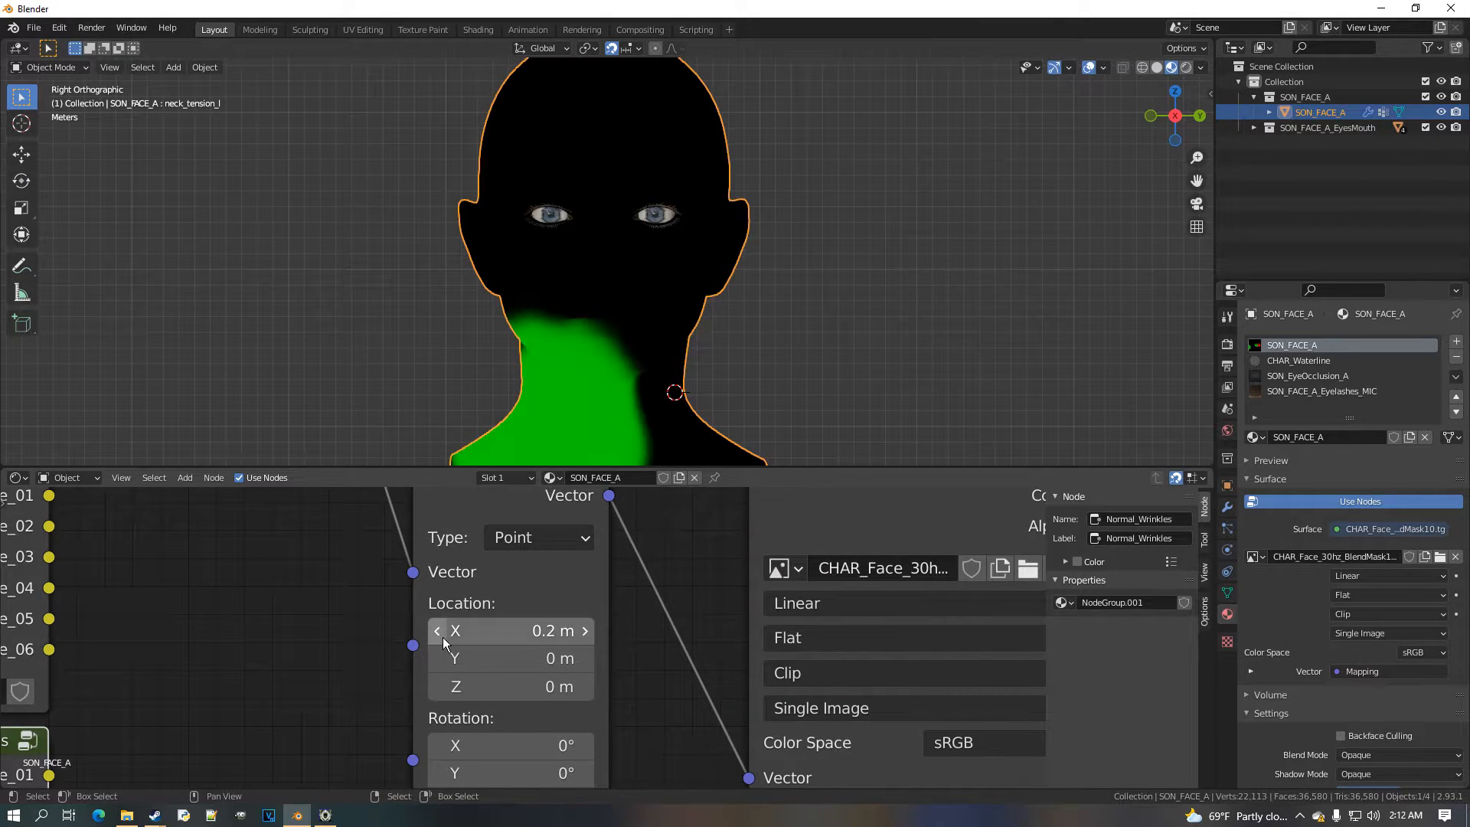
{"action": "left_click", "coordinate": [442, 639]}
{"action": "left_click", "coordinate": [443, 638]}
Raise the Mapping node's Y location in steps to 0.5 m so another part of the mask covers the face
{"action": "left_click", "coordinate": [599, 665]}
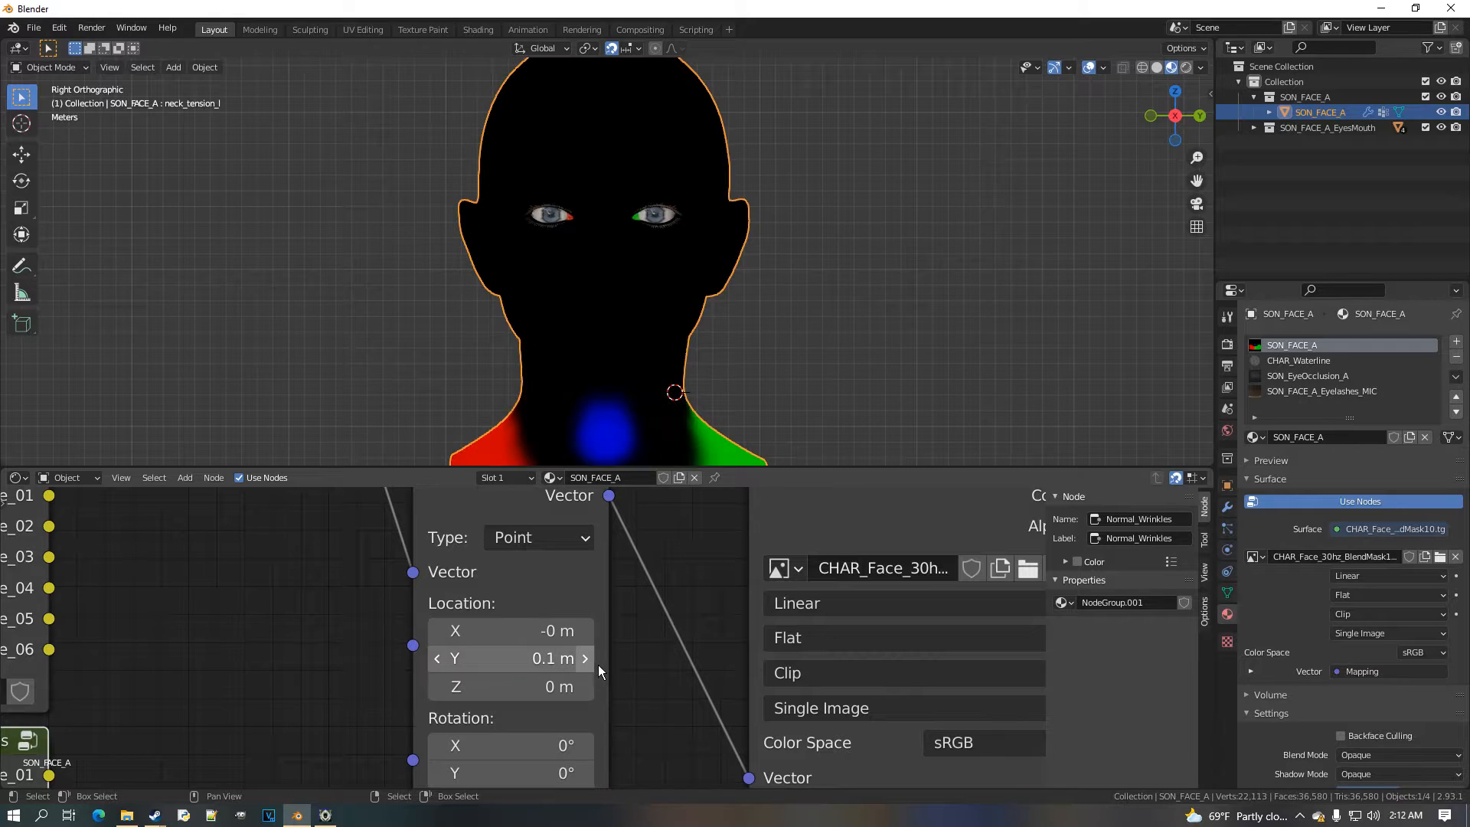
{"action": "left_click", "coordinate": [599, 665]}
{"action": "left_click", "coordinate": [599, 664]}
{"action": "left_click", "coordinate": [599, 664]}
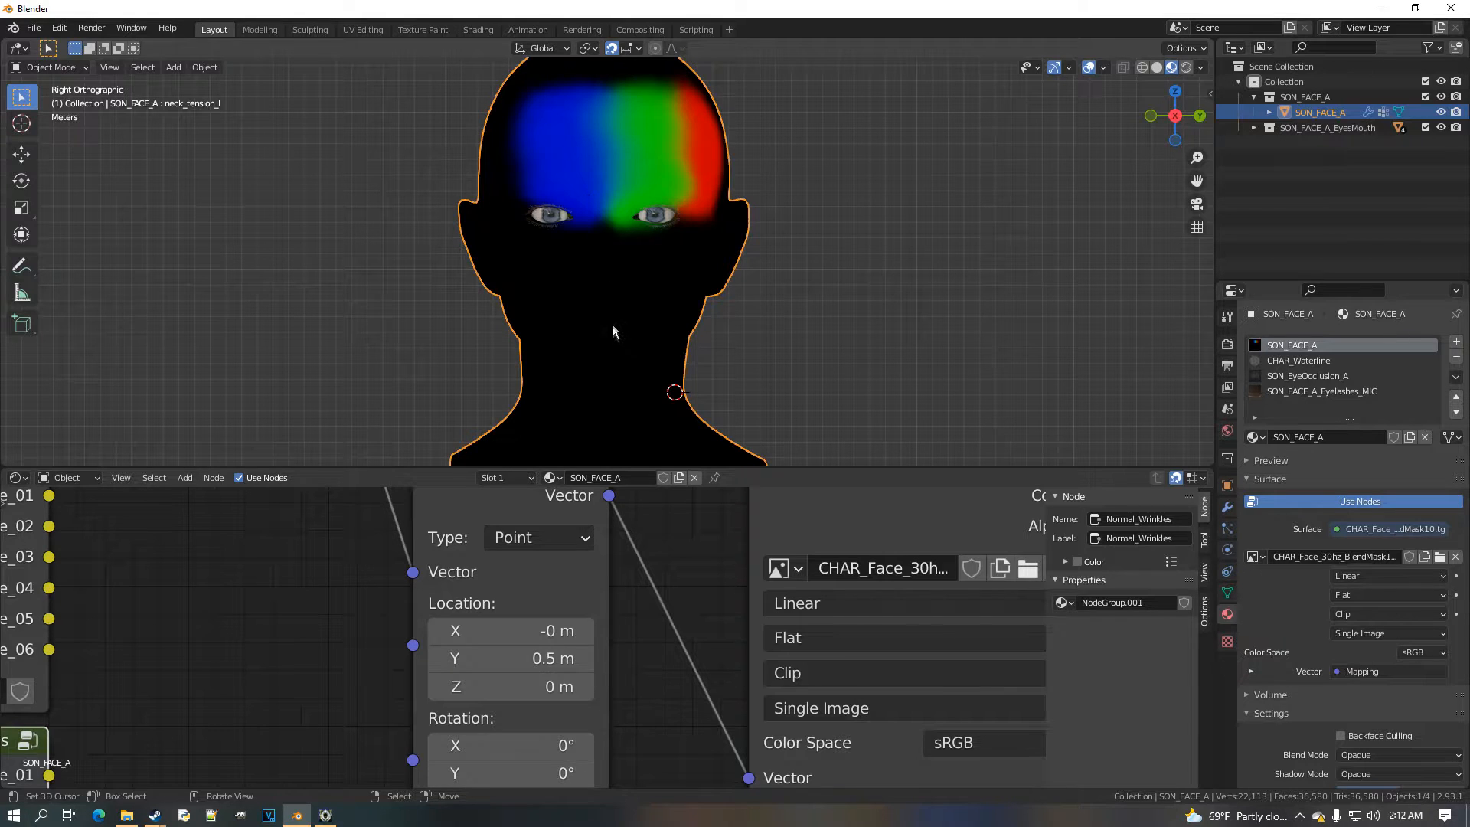
{"action": "scroll", "coordinate": [651, 543], "scroll_direction": "down", "scroll_amount": 5}
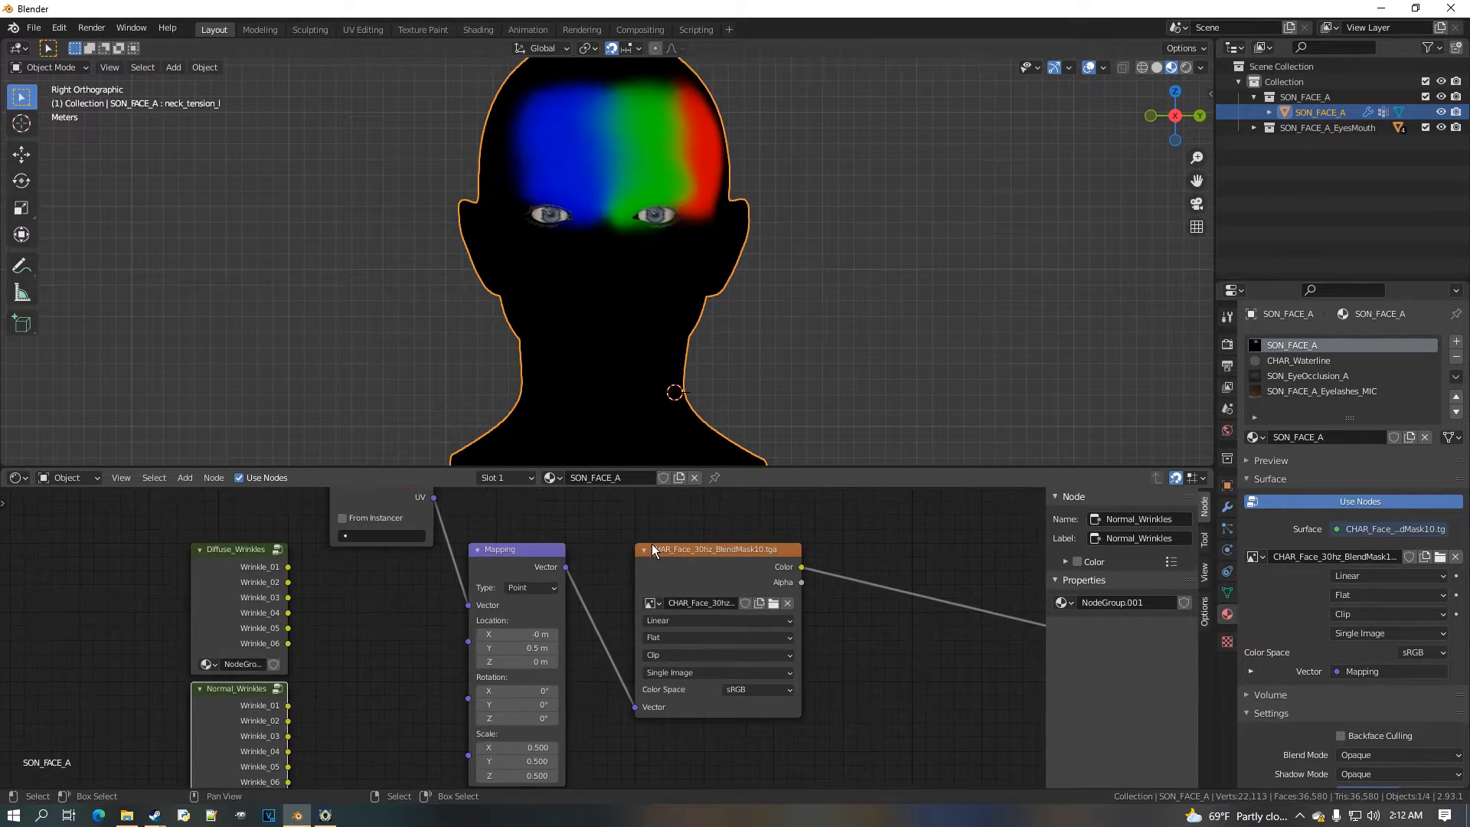
{"action": "middle_click_drag", "start_coordinate": [549, 562], "coordinate": [470, 558]}
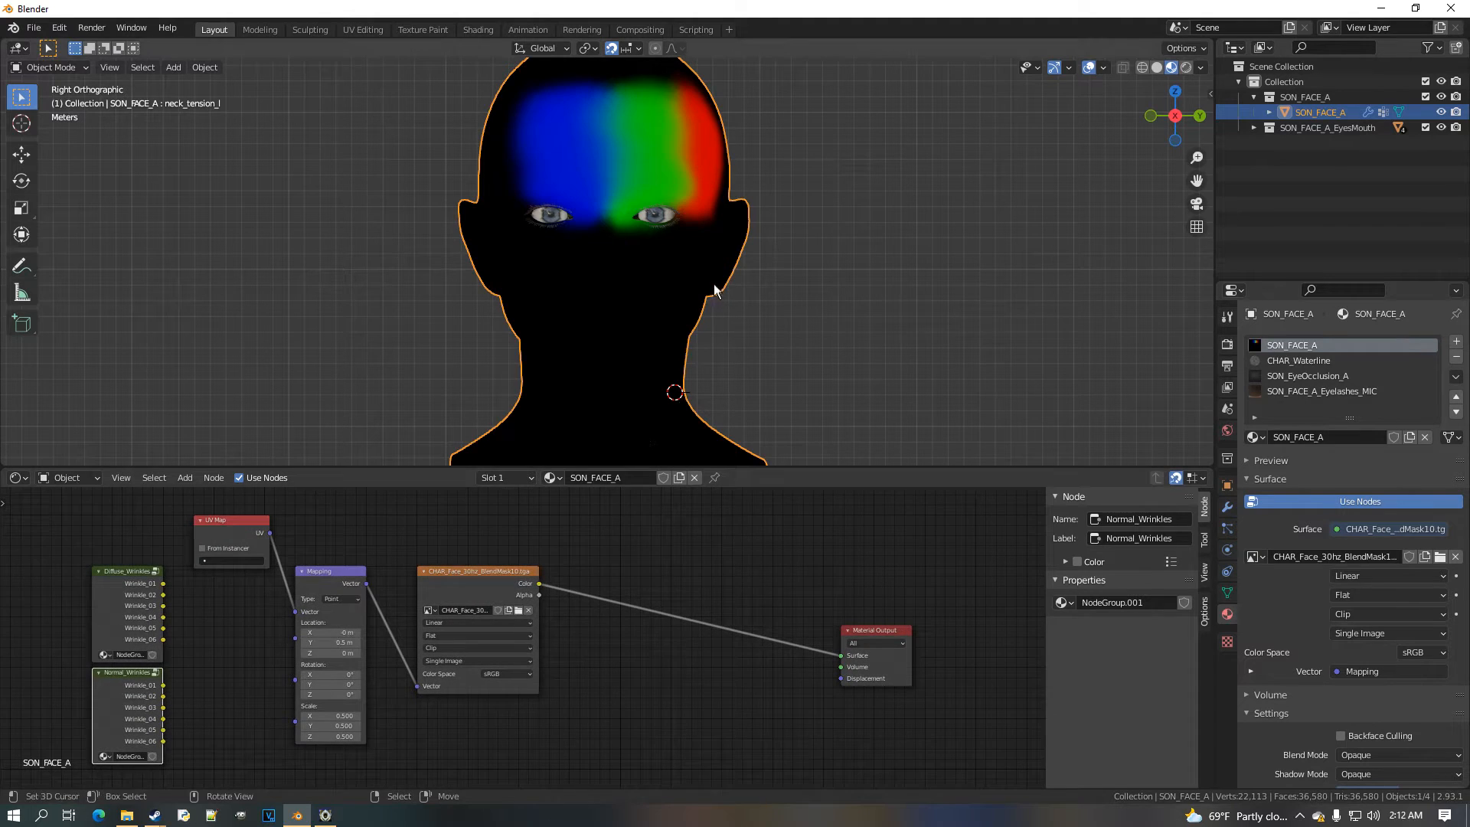
{"action": "scroll", "coordinate": [535, 588], "scroll_direction": "up", "scroll_amount": 3}
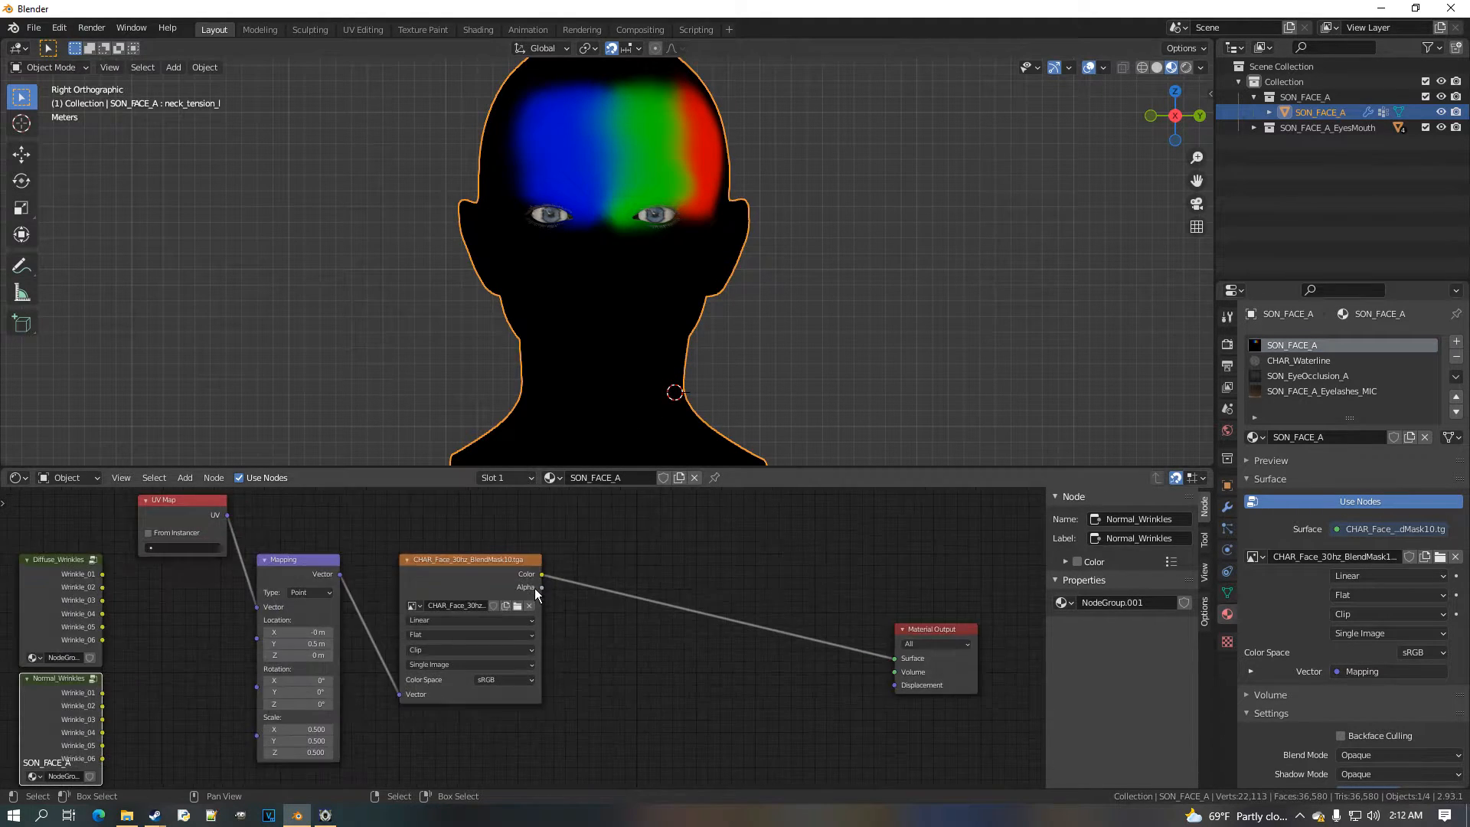
Show the face mesh's shape keys in an enlarged list, starting from the Basis key
{"action": "left_click", "coordinate": [1227, 593]}
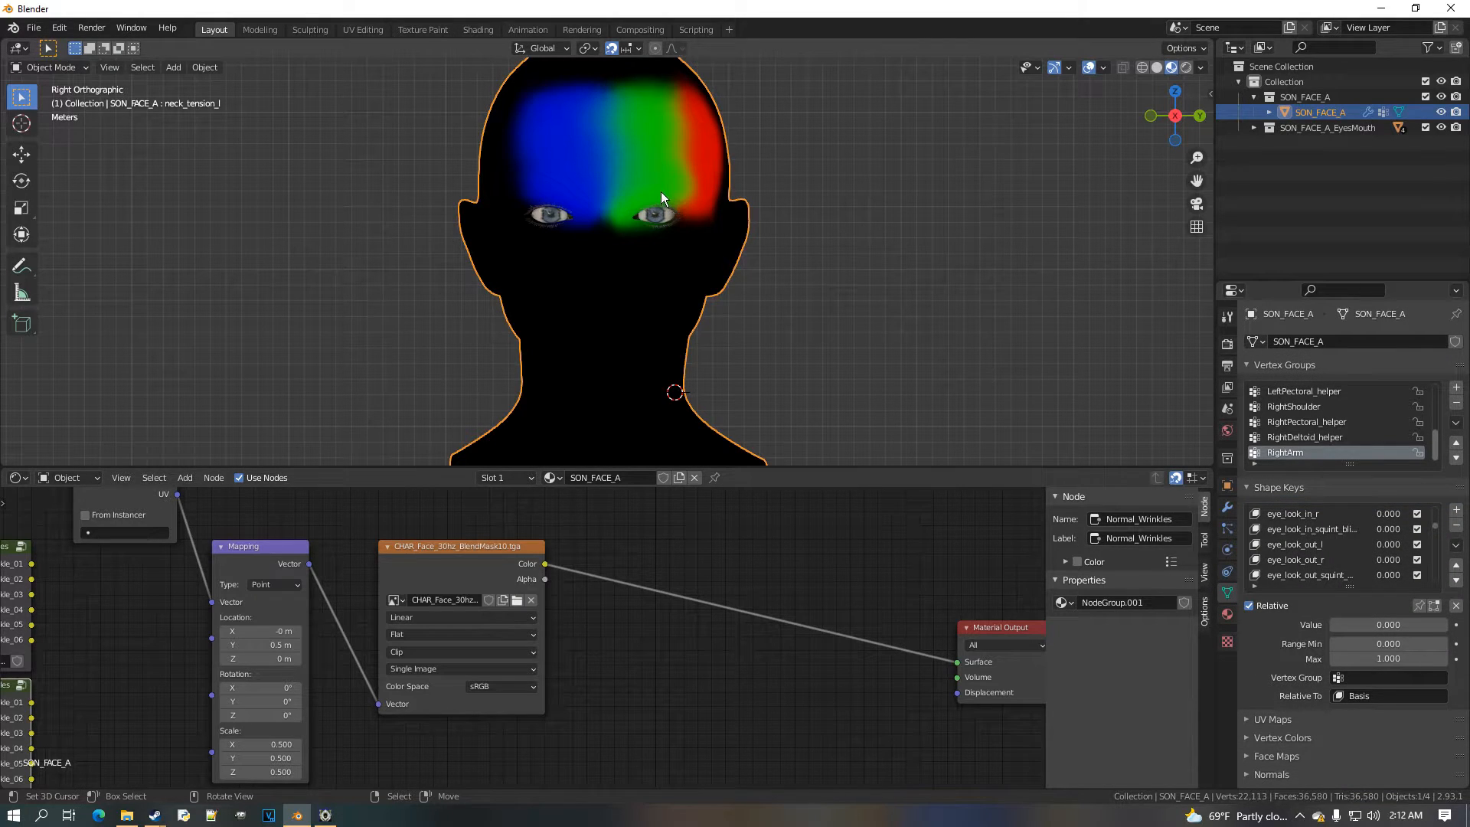
{"action": "left_click_drag", "start_coordinate": [1356, 594], "coordinate": [1344, 699]}
{"action": "left_click_drag", "start_coordinate": [1436, 632], "coordinate": [1443, 519]}
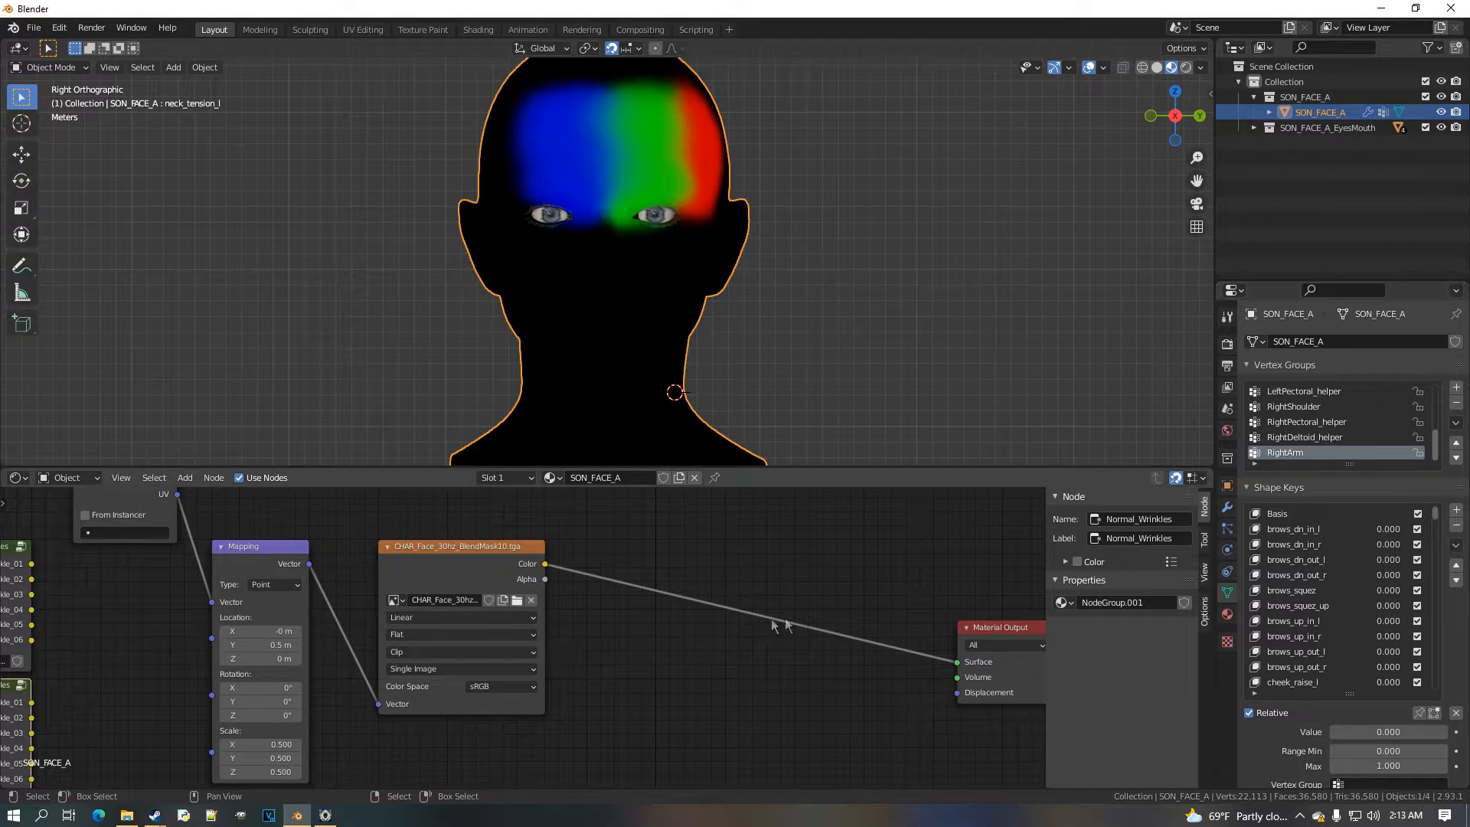
Switch the node editor area to an Image Editor and bring the whole BlendMask10 texture into view
{"action": "middle_click_drag", "start_coordinate": [54, 592], "coordinate": [306, 556]}
{"action": "scroll", "coordinate": [306, 556], "scroll_direction": "up", "scroll_amount": 1}
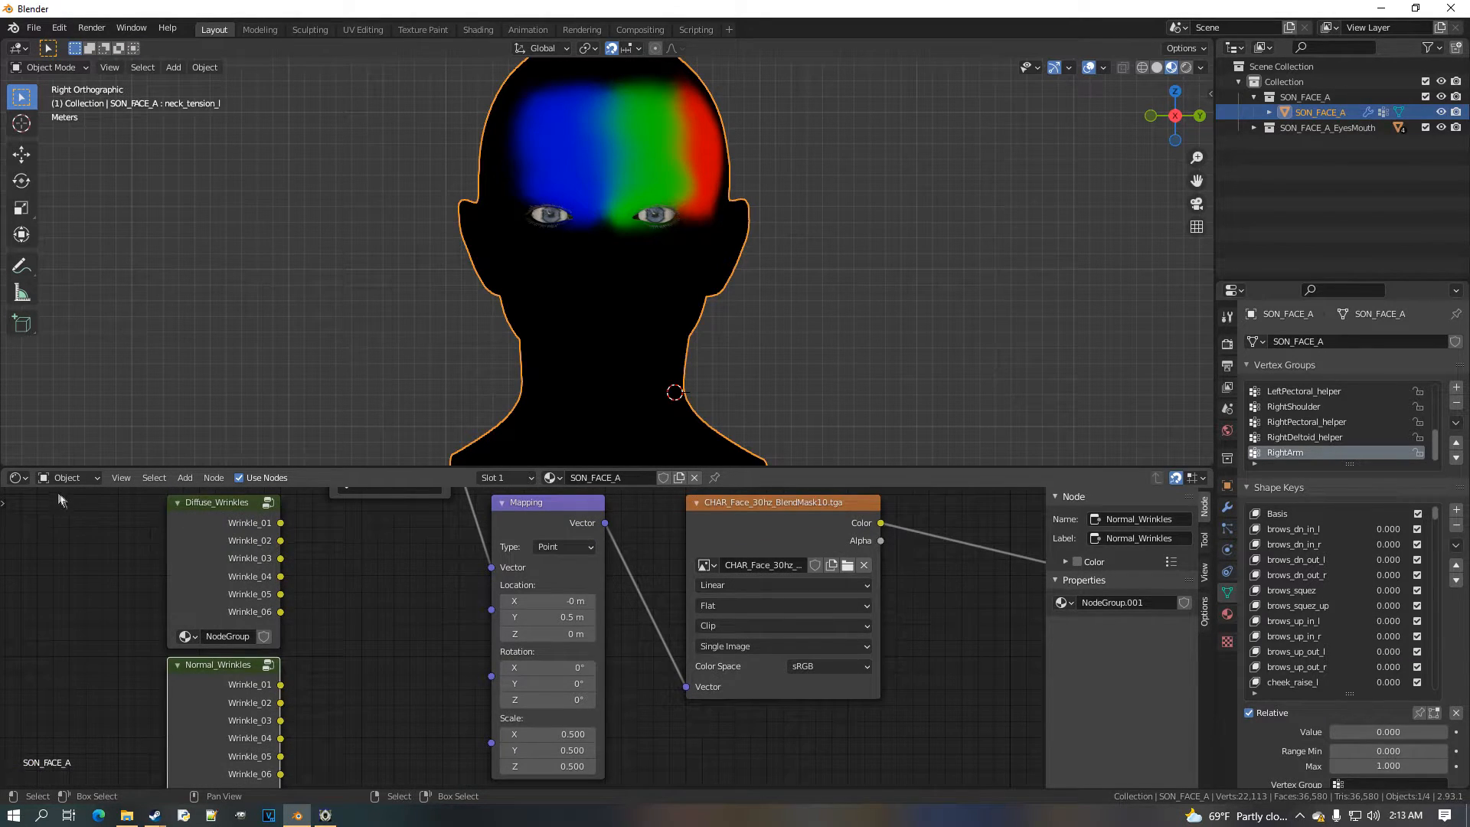
{"action": "left_click", "coordinate": [18, 478]}
{"action": "left_click", "coordinate": [95, 544]}
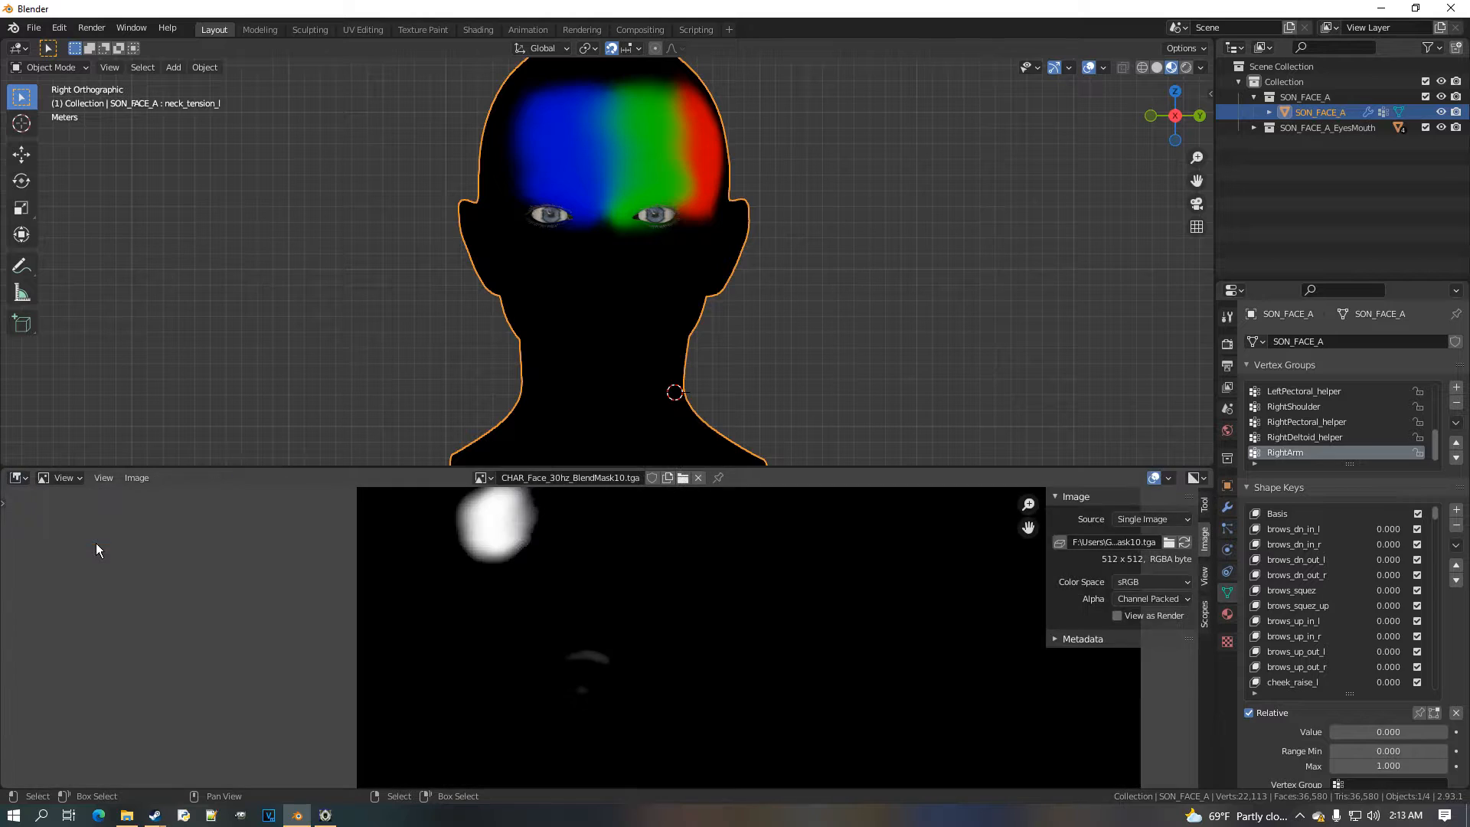
{"action": "scroll", "coordinate": [618, 564], "scroll_direction": "down", "scroll_amount": 5}
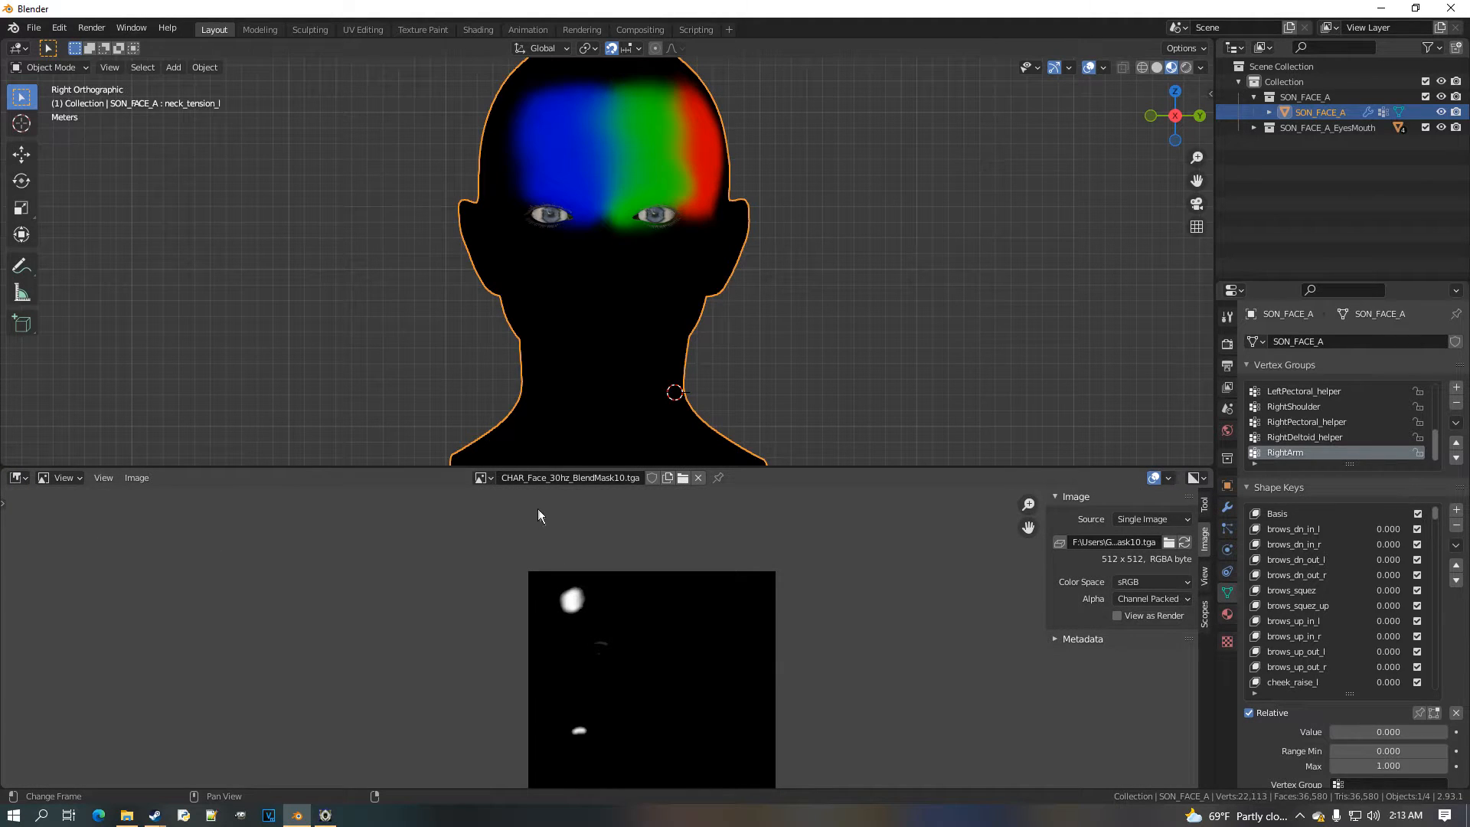
Set the BlendMask10 image's alpha mode to None and display its color channels instead of alpha
{"action": "left_click", "coordinate": [1177, 599]}
{"action": "left_click", "coordinate": [1158, 674]}
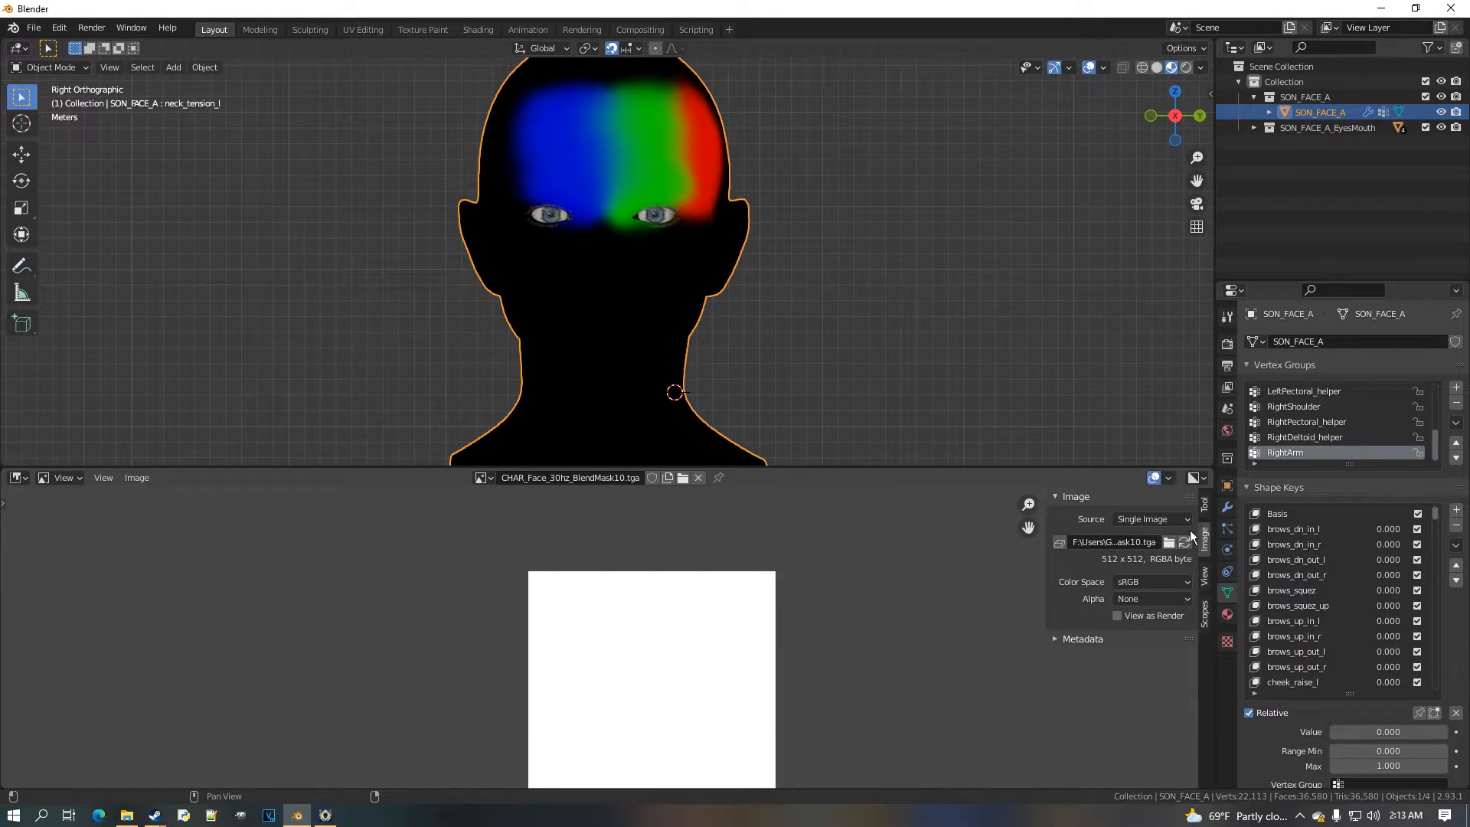
{"action": "left_click", "coordinate": [1194, 478]}
{"action": "left_click", "coordinate": [1225, 512]}
{"action": "scroll", "coordinate": [682, 620], "scroll_direction": "up", "scroll_amount": 3}
{"action": "scroll", "coordinate": [650, 590], "scroll_direction": "down", "scroll_amount": 2}
Open the CHAR_Face_30hz_BlendMask20.tga texture and set its alpha mode to None
{"action": "left_click", "coordinate": [686, 480]}
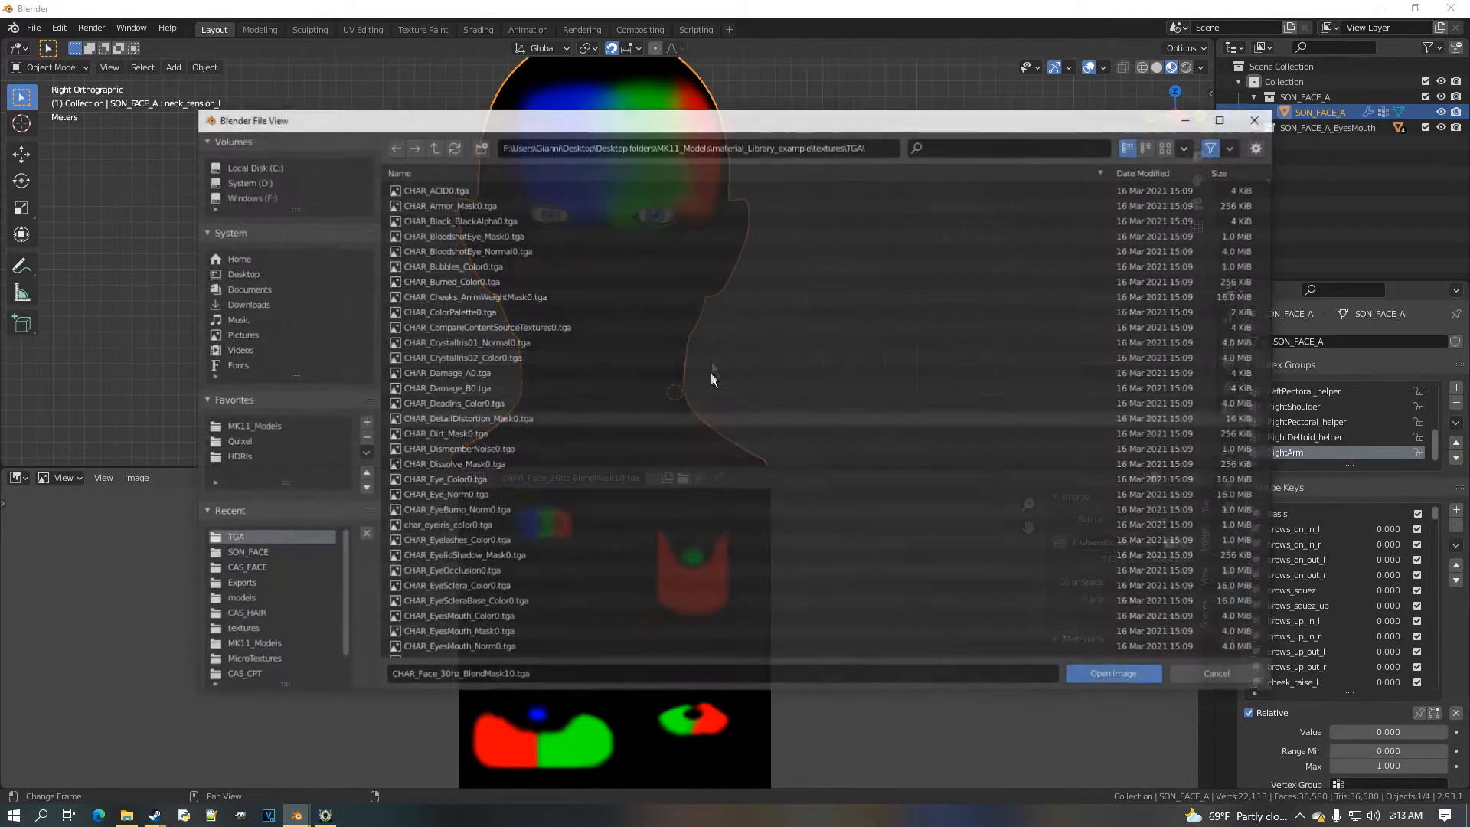
{"action": "left_click", "coordinate": [1014, 146]}
{"action": "type", "text": "CHAR_Face_30hz_BlendMask"}
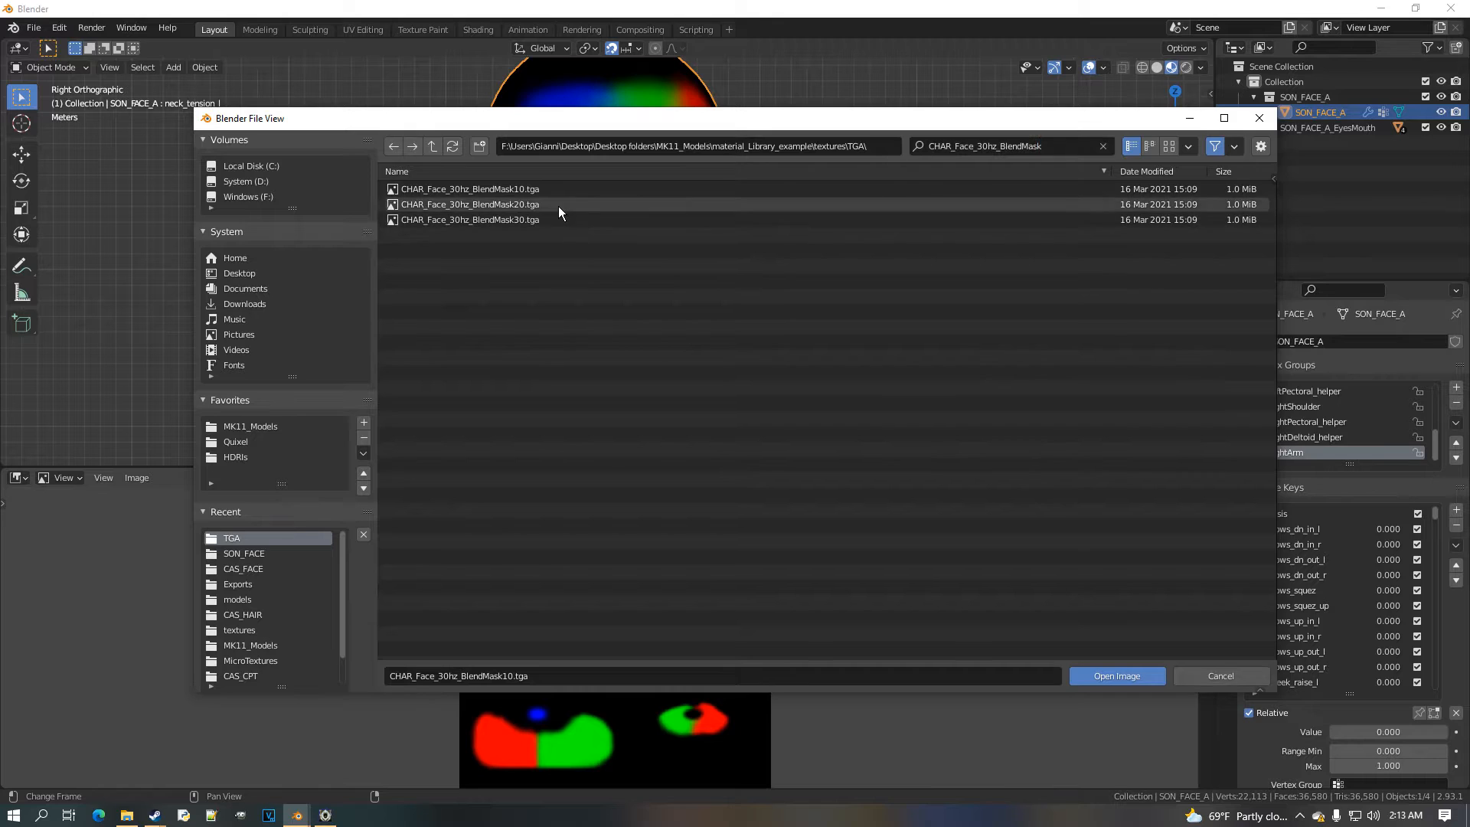
{"action": "double_click", "coordinate": [558, 204]}
{"action": "left_click", "coordinate": [1161, 599]}
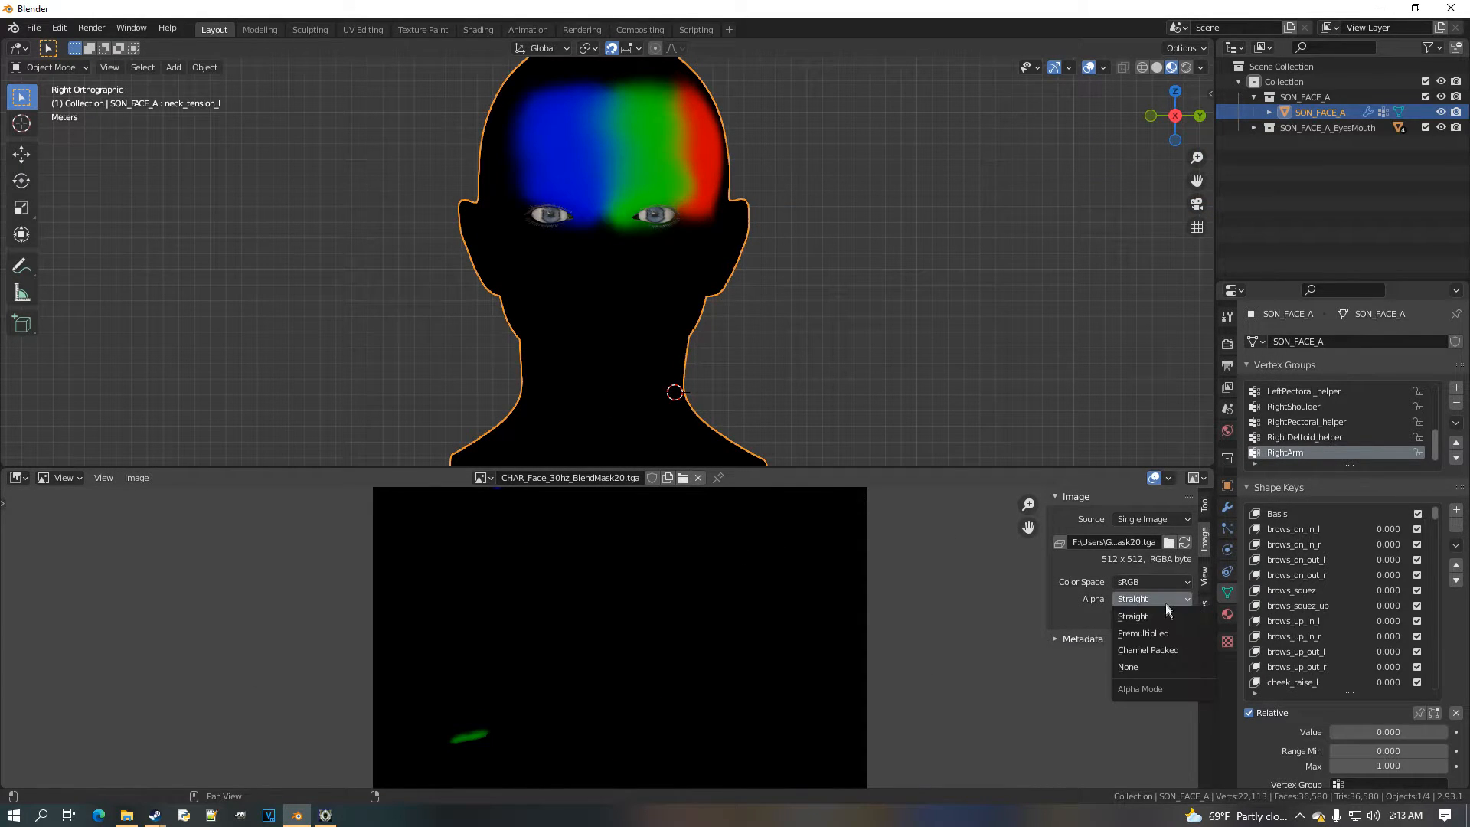
{"action": "left_click", "coordinate": [1165, 673]}
Examine the red, green and blue mask regions across the BlendMask20 texture
{"action": "scroll", "coordinate": [654, 617], "scroll_direction": "down", "scroll_amount": 2}
{"action": "middle_click_drag", "start_coordinate": [655, 615], "coordinate": [659, 631]}
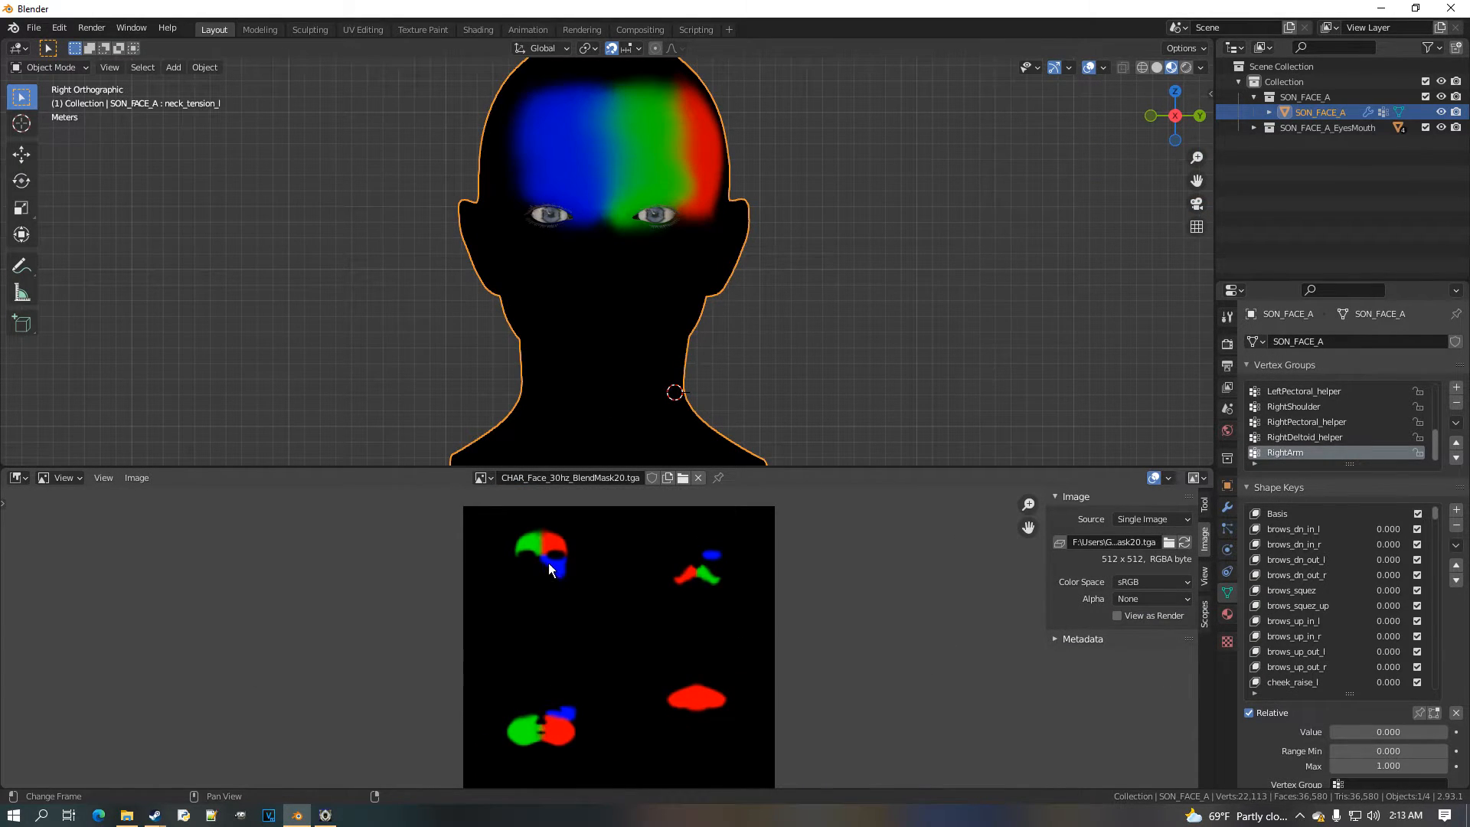
{"action": "scroll", "coordinate": [551, 565], "scroll_direction": "up", "scroll_amount": 3}
{"action": "scroll", "coordinate": [624, 581], "scroll_direction": "down", "scroll_amount": 3}
{"action": "scroll", "coordinate": [558, 553], "scroll_direction": "up", "scroll_amount": 6}
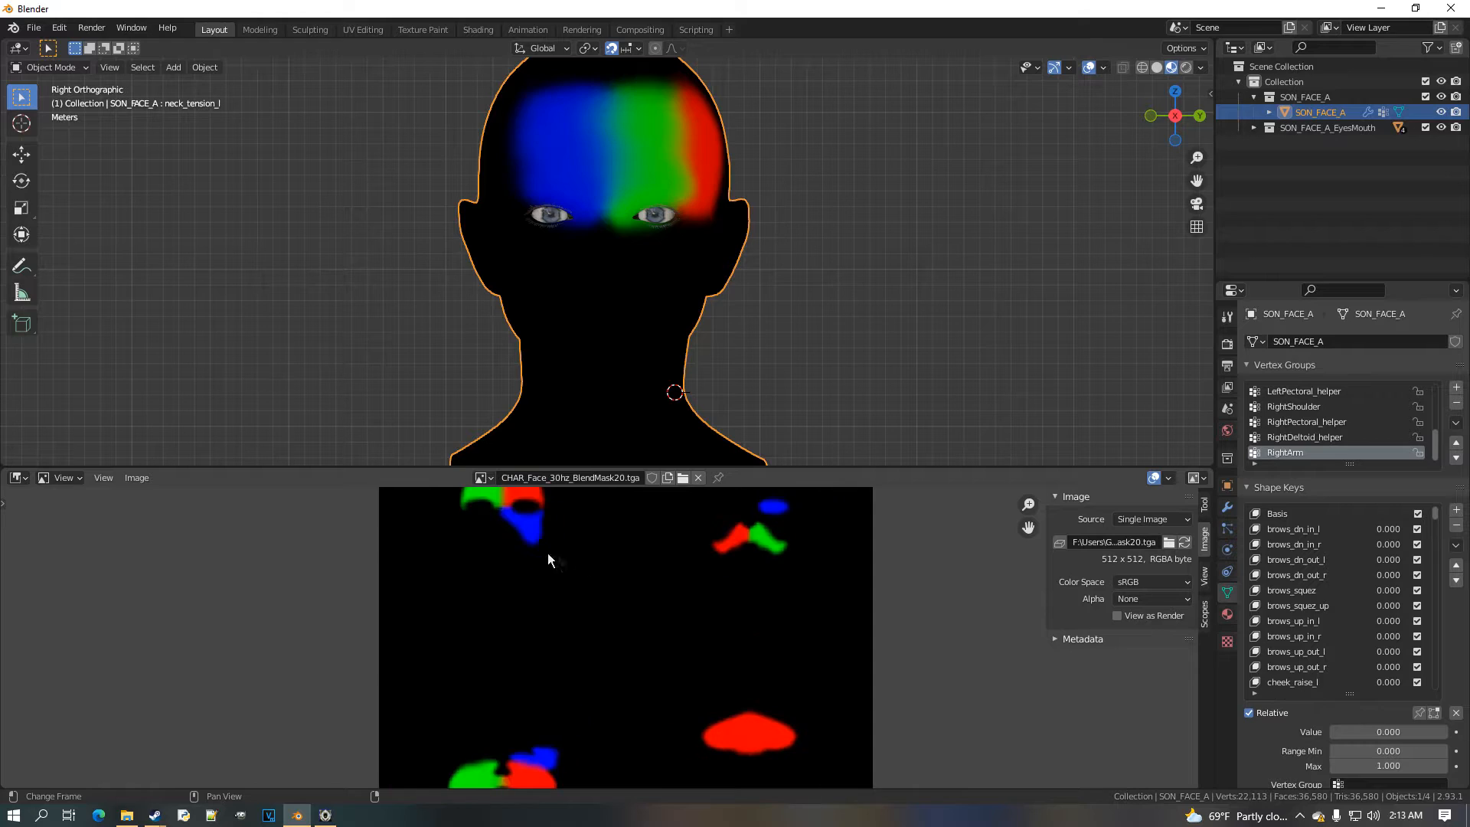
{"action": "scroll", "coordinate": [603, 572], "scroll_direction": "down", "scroll_amount": 4}
{"action": "middle_click_drag", "start_coordinate": [656, 636], "coordinate": [662, 577]}
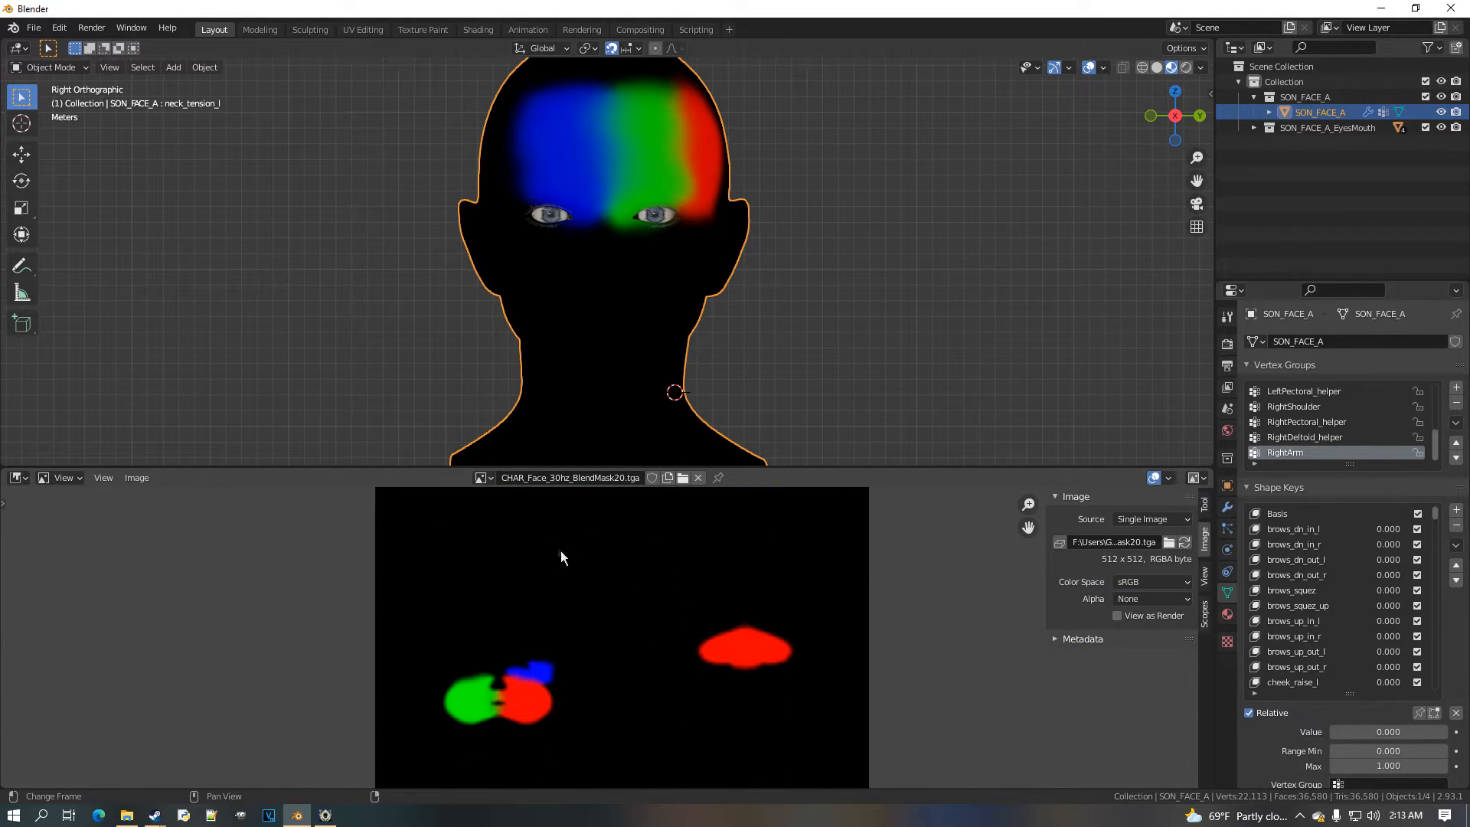
Open the CHAR_Face_30hz_BlendMask30.tga texture, set its alpha mode to None and view its mask regions
{"action": "left_click", "coordinate": [683, 478]}
{"action": "left_click", "coordinate": [930, 146]}
{"action": "type", "text": "CHAR_Face_30hz_BlendMask"}
{"action": "double_click", "coordinate": [576, 222]}
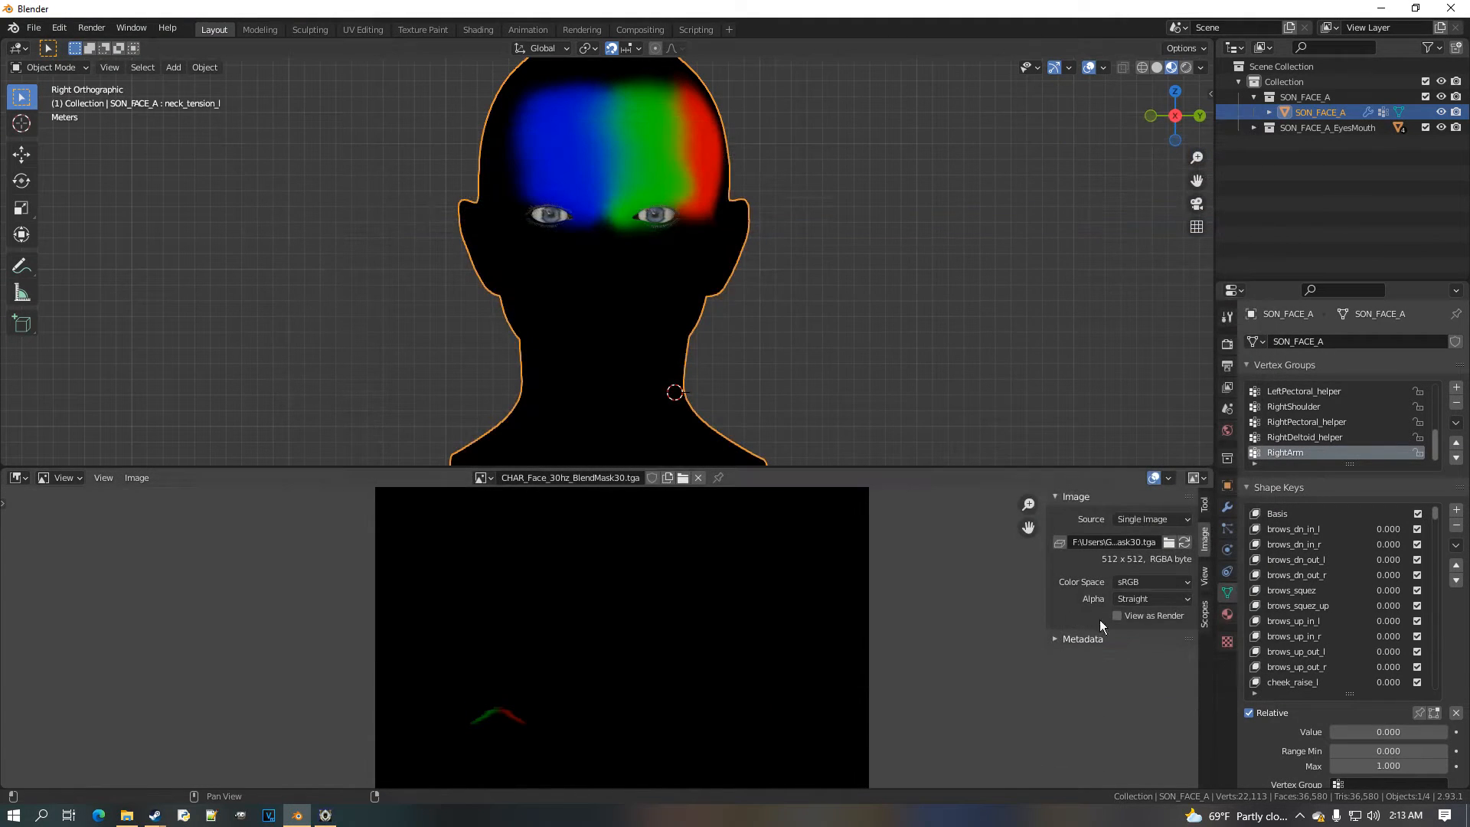
{"action": "left_click", "coordinate": [1152, 599]}
{"action": "left_click", "coordinate": [1162, 672]}
{"action": "scroll", "coordinate": [689, 681], "scroll_direction": "down", "scroll_amount": 2}
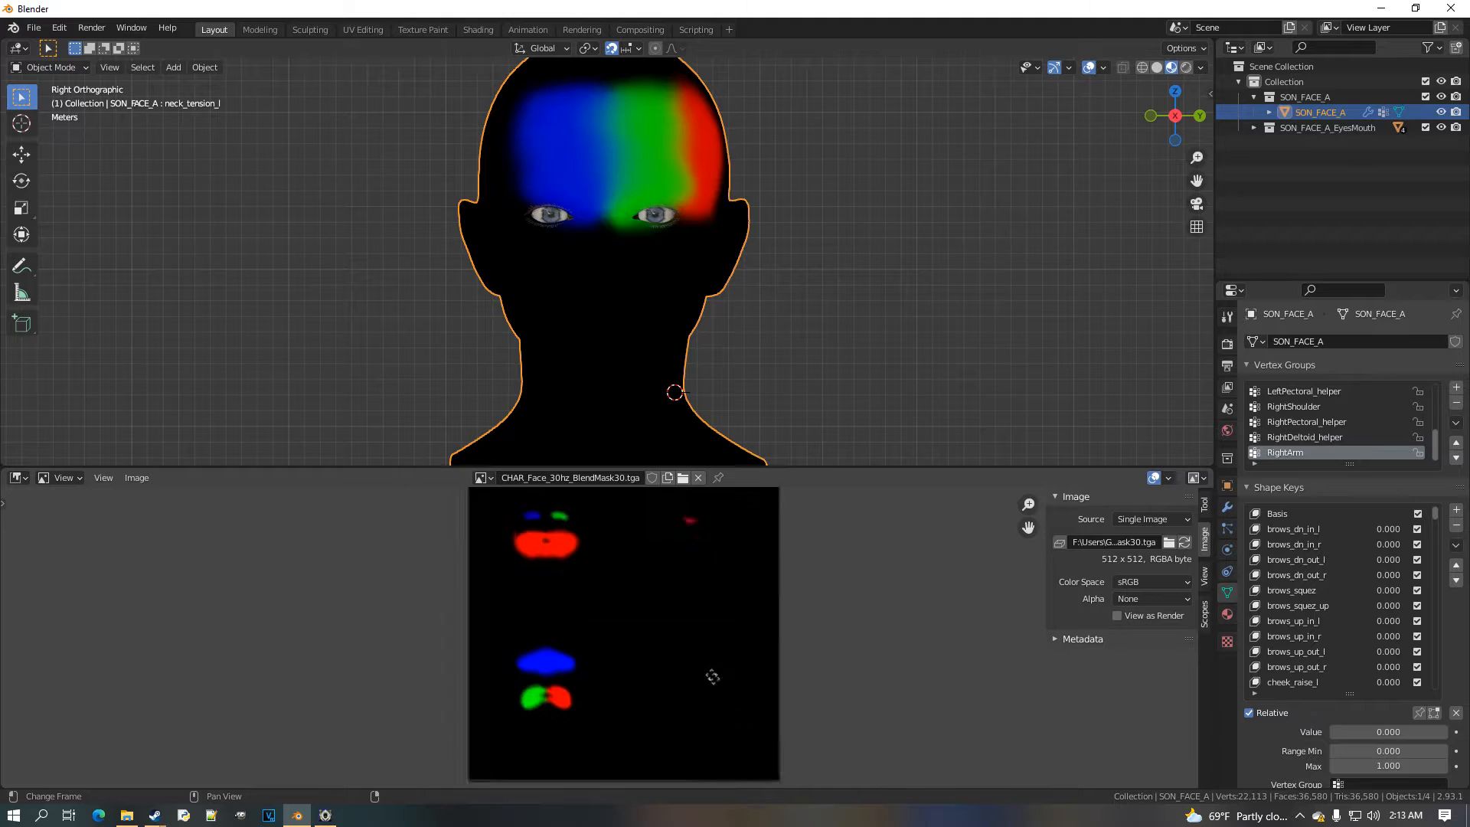
{"action": "scroll", "coordinate": [640, 648], "scroll_direction": "up", "scroll_amount": 1}
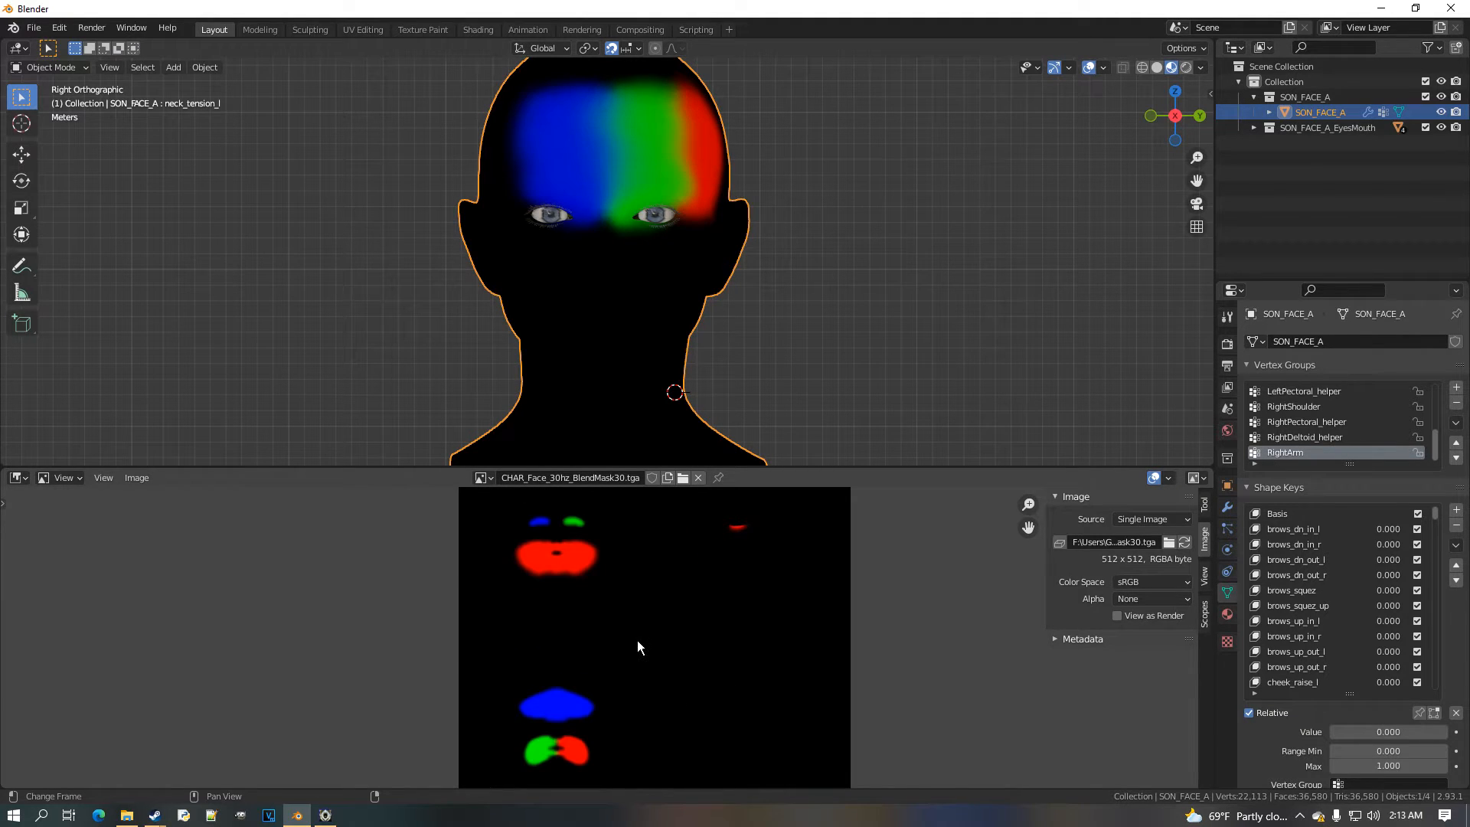
Show the CHAR_Face_30hz_BlendMask20.tga texture again and examine its forehead and cheek mask regions up close
{"action": "left_click", "coordinate": [481, 477]}
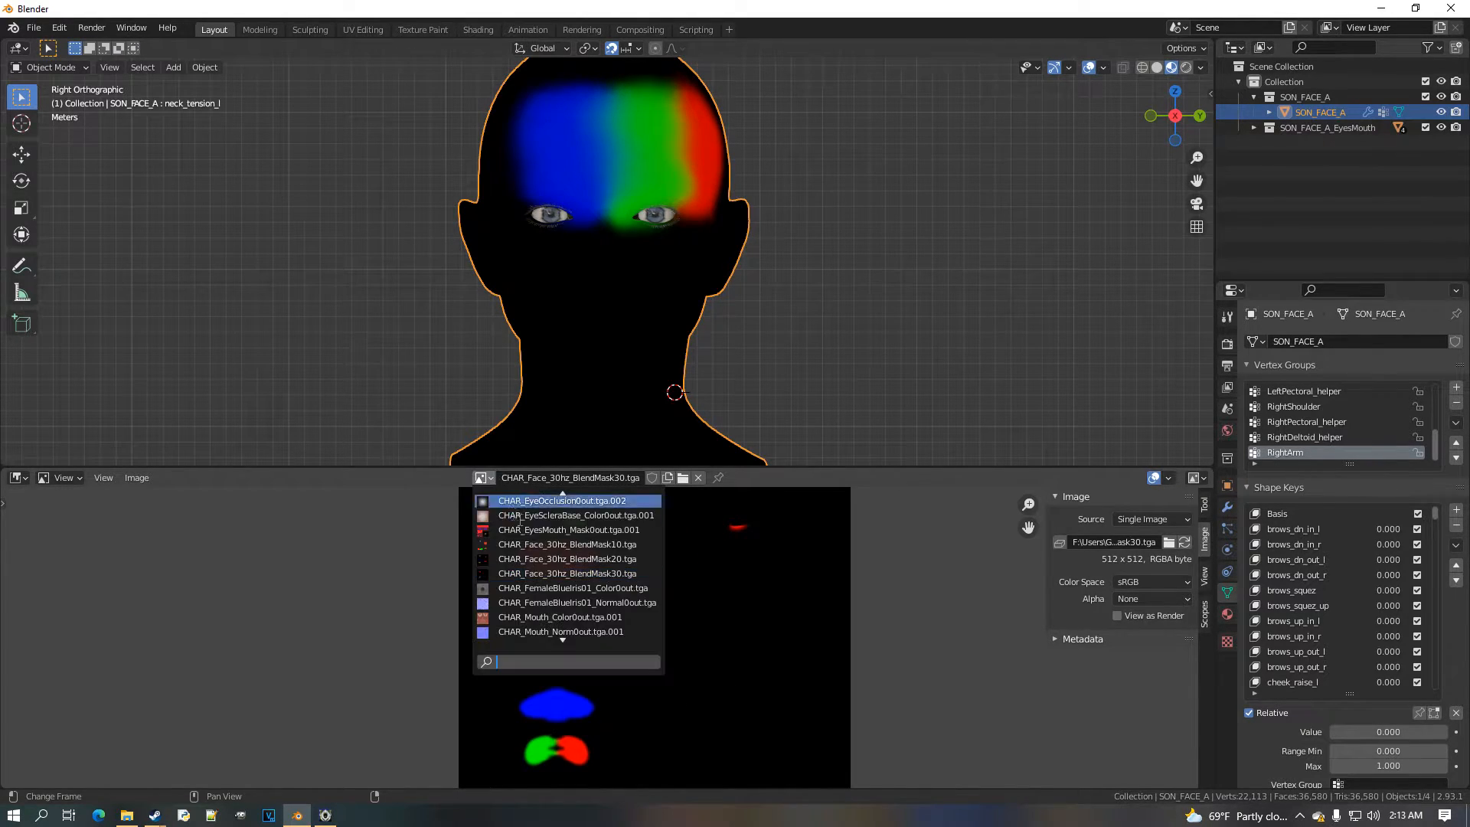
{"action": "left_click", "coordinate": [605, 559]}
{"action": "scroll", "coordinate": [595, 615], "scroll_direction": "up", "scroll_amount": 5}
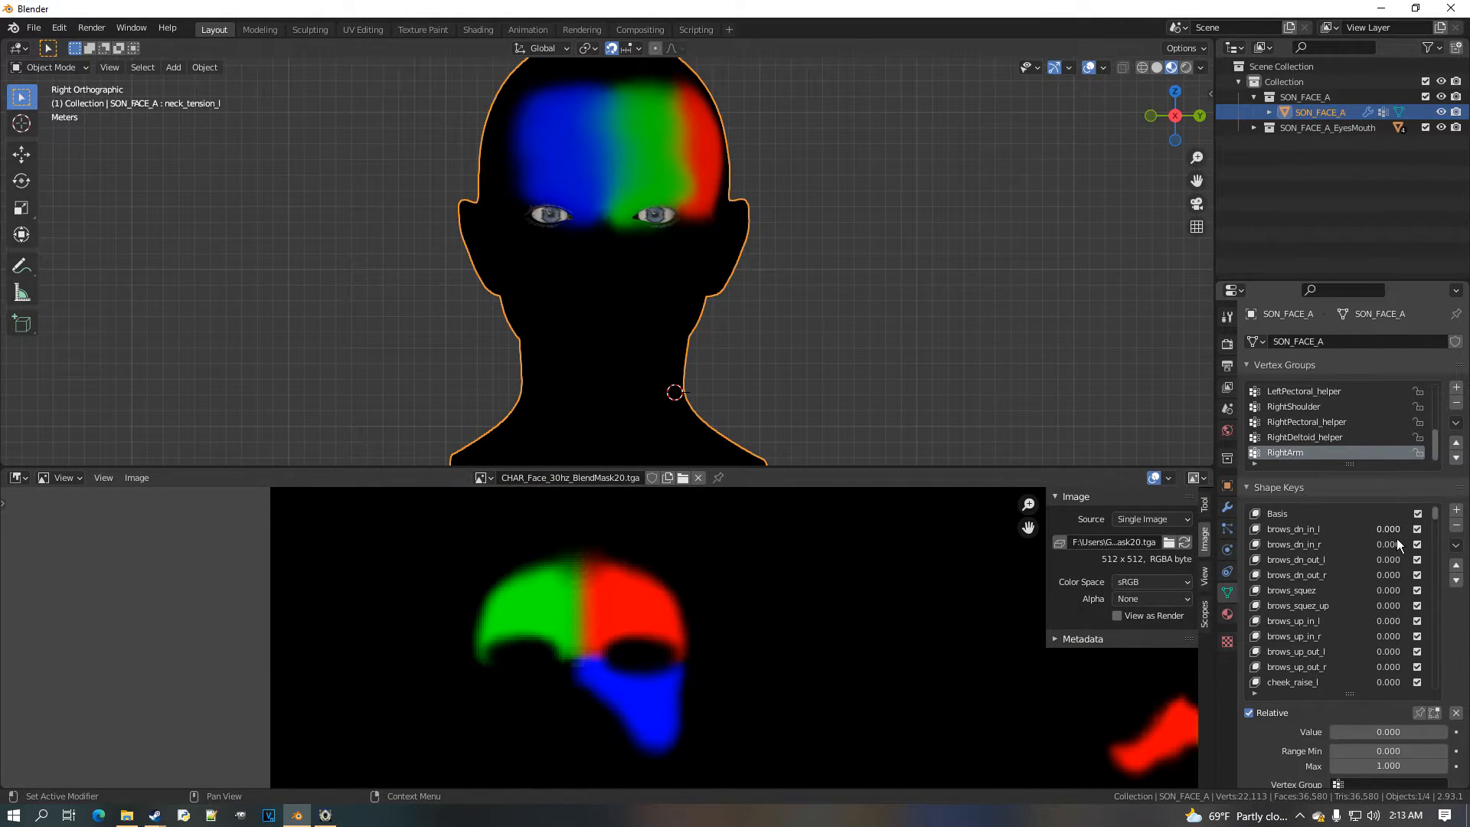
Test the brows_dn_in_l and brows_dn_in_r shape keys at 1.000, reset both to 0, and enlarge the shape key list
{"action": "left_click_drag", "start_coordinate": [1388, 544], "coordinate": [1447, 544]}
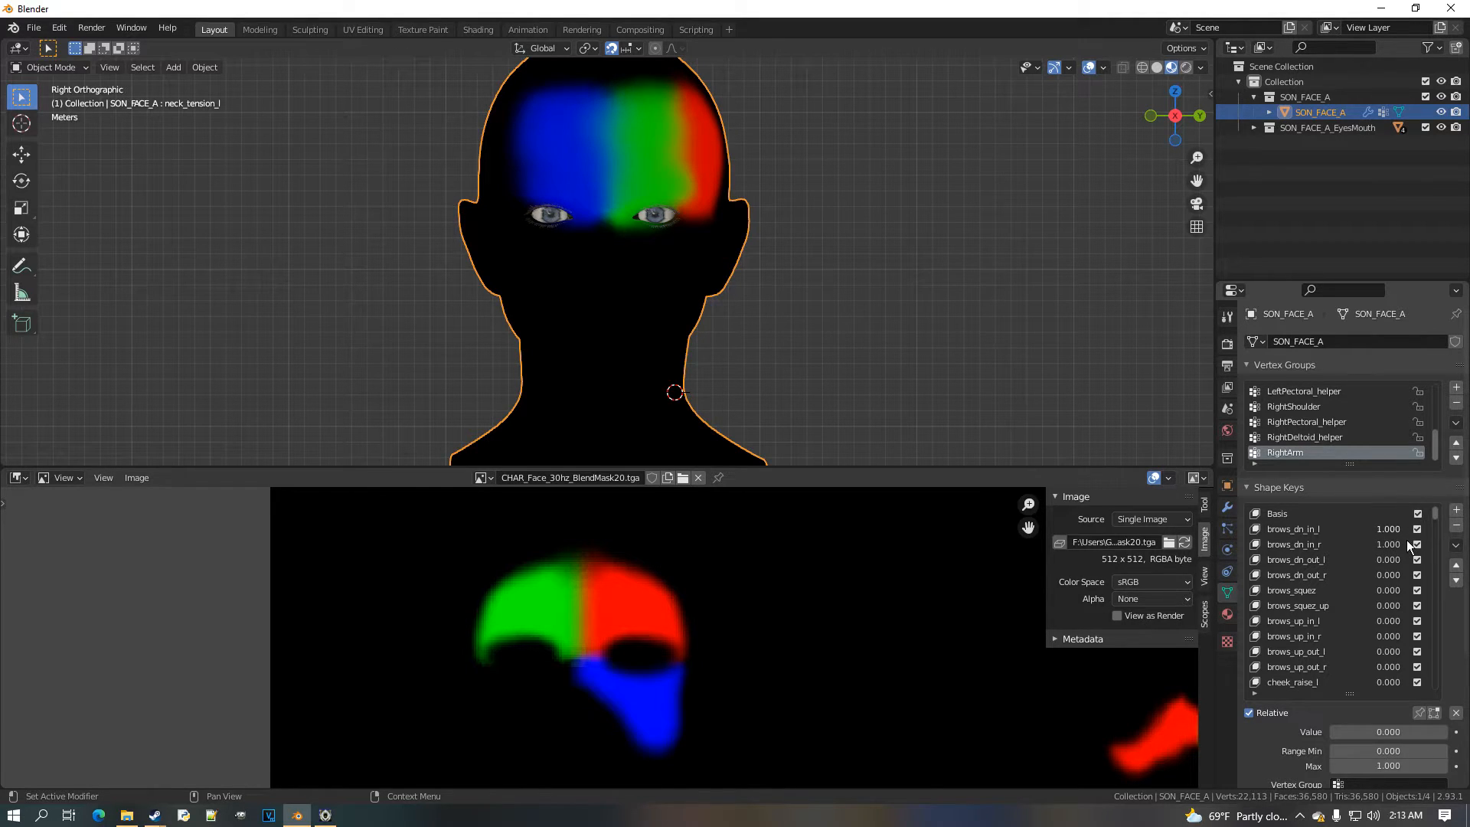
{"action": "left_click_drag", "start_coordinate": [1386, 543], "coordinate": [1328, 543]}
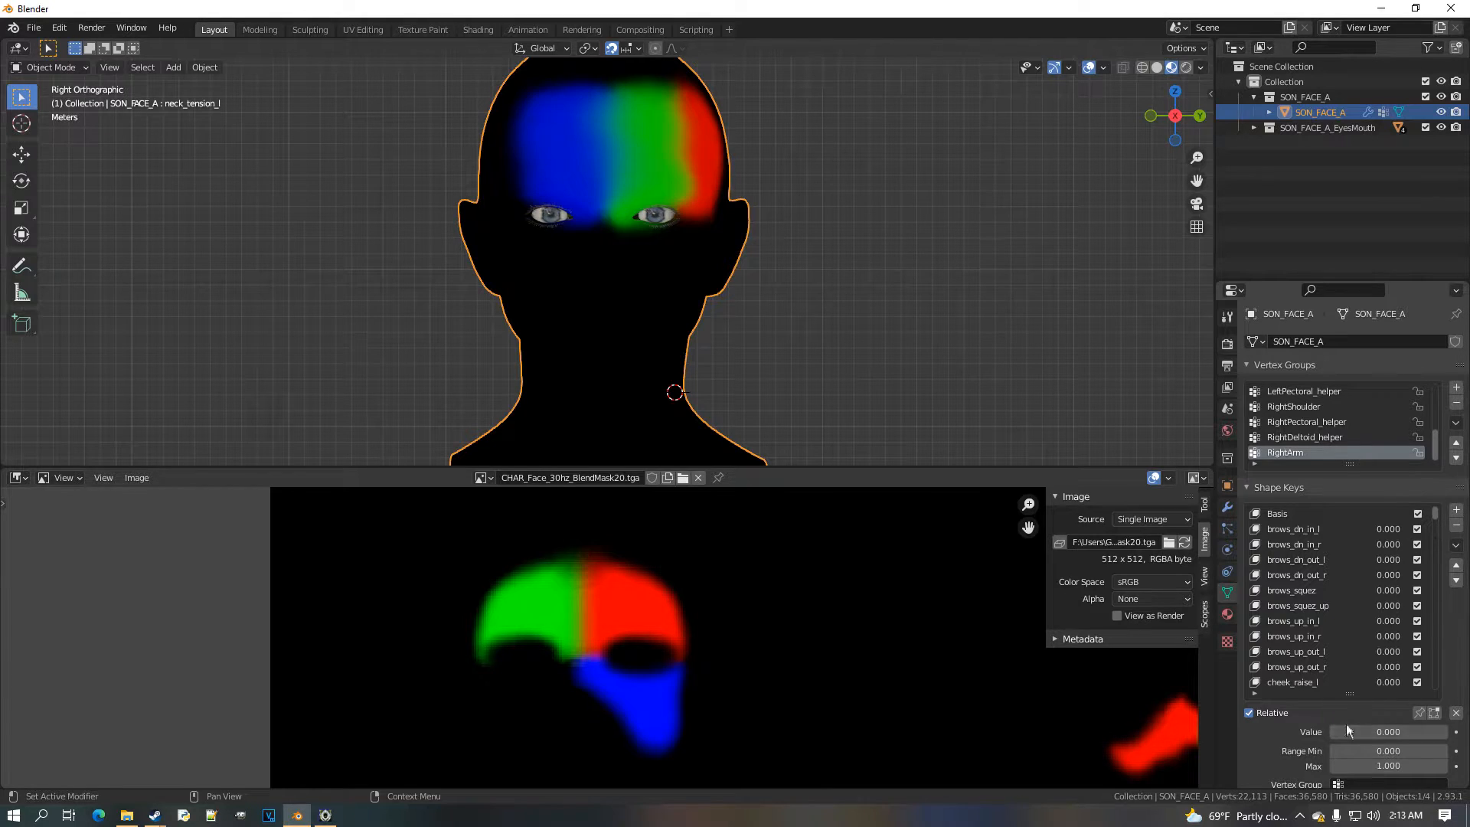
{"action": "left_click_drag", "start_coordinate": [1347, 697], "coordinate": [1348, 726]}
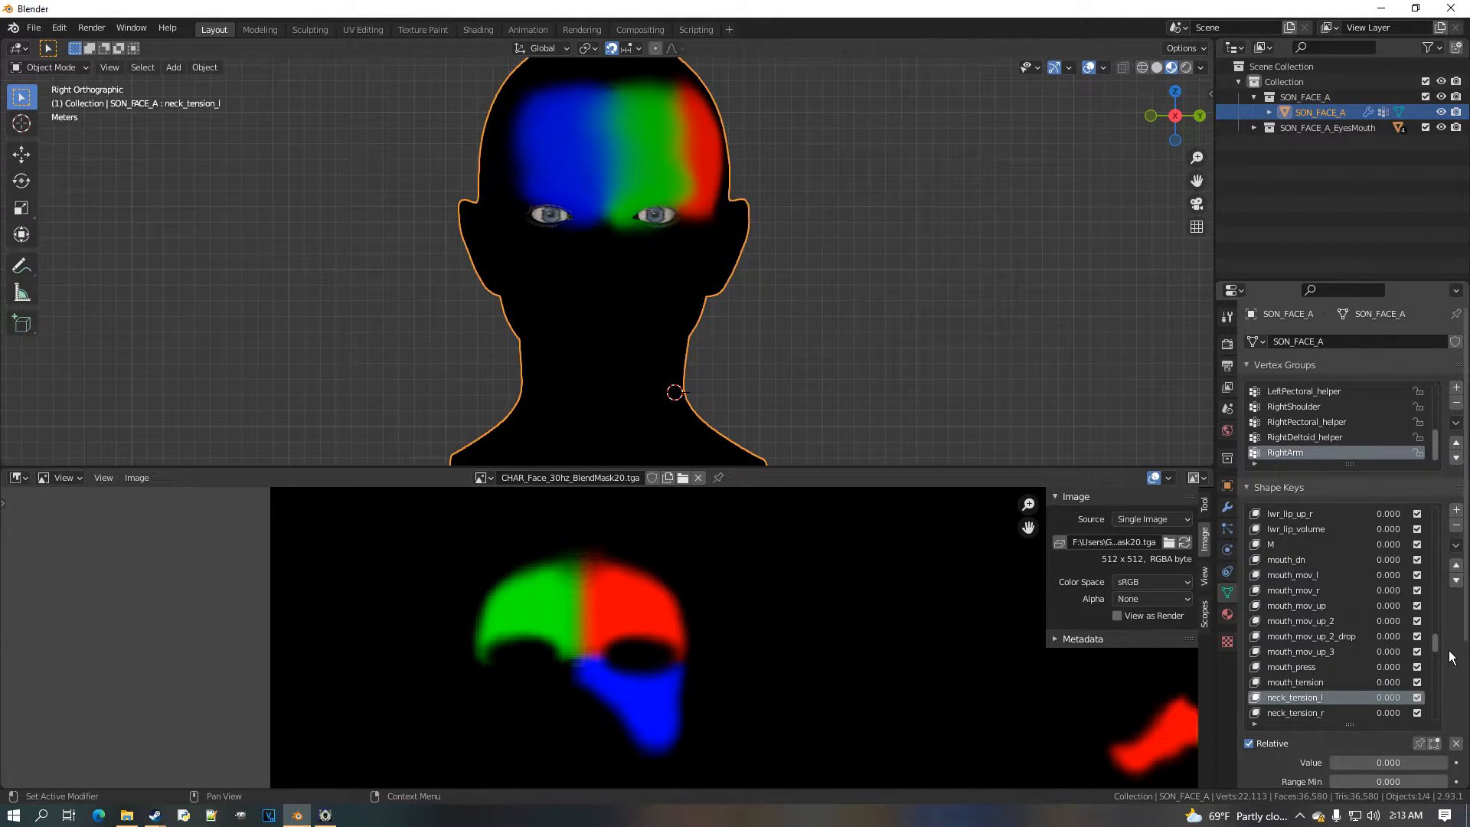
{"action": "left_click_drag", "start_coordinate": [1437, 646], "coordinate": [1451, 507]}
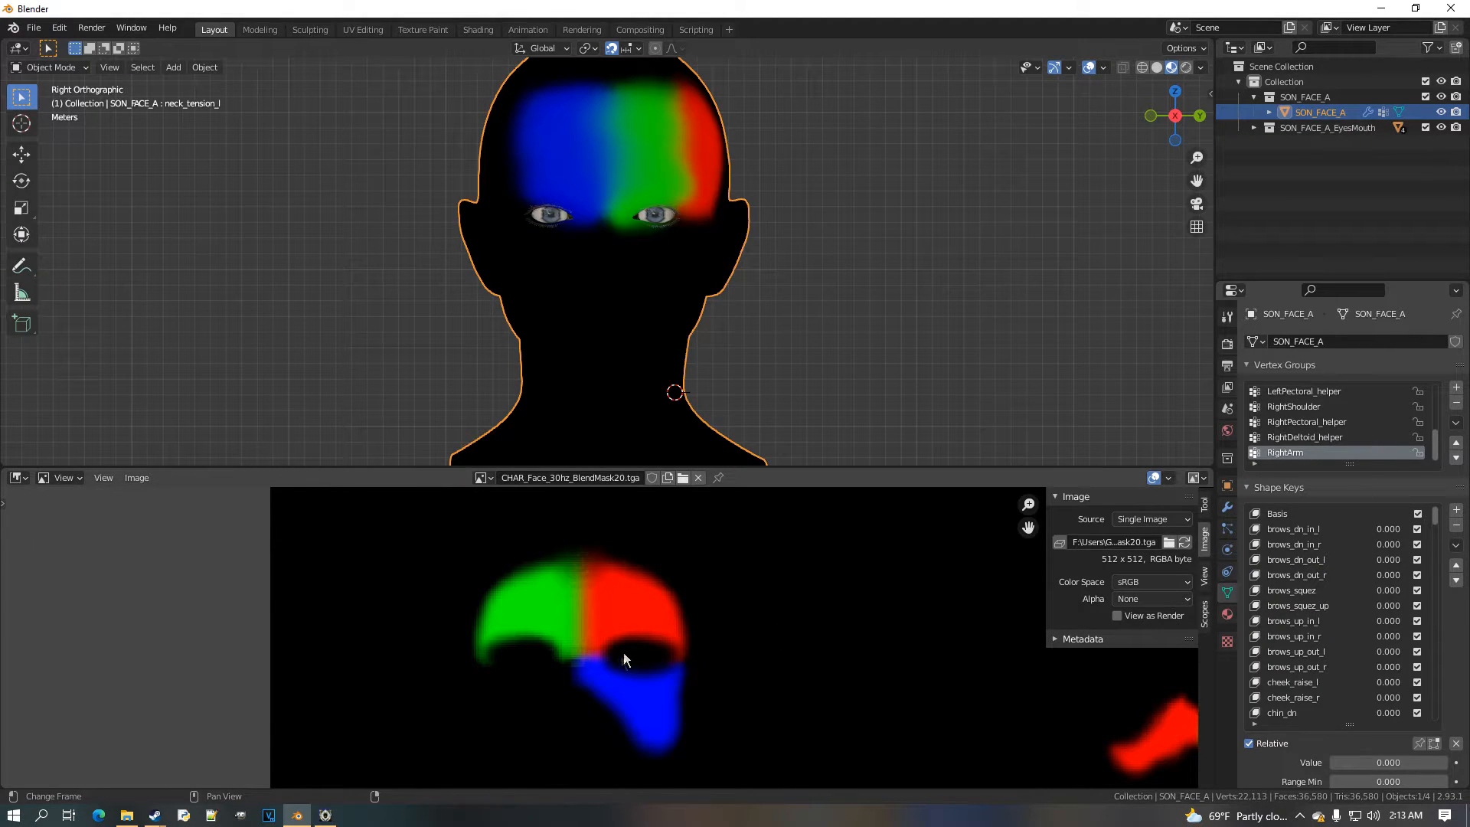
Switch the lower area to the shader editor and assign CHAR_Face_30hz_BlendMask20.tga to the mask's image texture node
{"action": "left_click", "coordinate": [20, 478]}
{"action": "left_click", "coordinate": [111, 624]}
{"action": "scroll", "coordinate": [628, 631], "scroll_direction": "down", "scroll_amount": 1}
{"action": "middle_click_drag", "start_coordinate": [647, 621], "coordinate": [447, 688]}
{"action": "scroll", "coordinate": [506, 651], "scroll_direction": "up", "scroll_amount": 2}
{"action": "left_click", "coordinate": [461, 657]}
{"action": "left_click", "coordinate": [567, 626]}
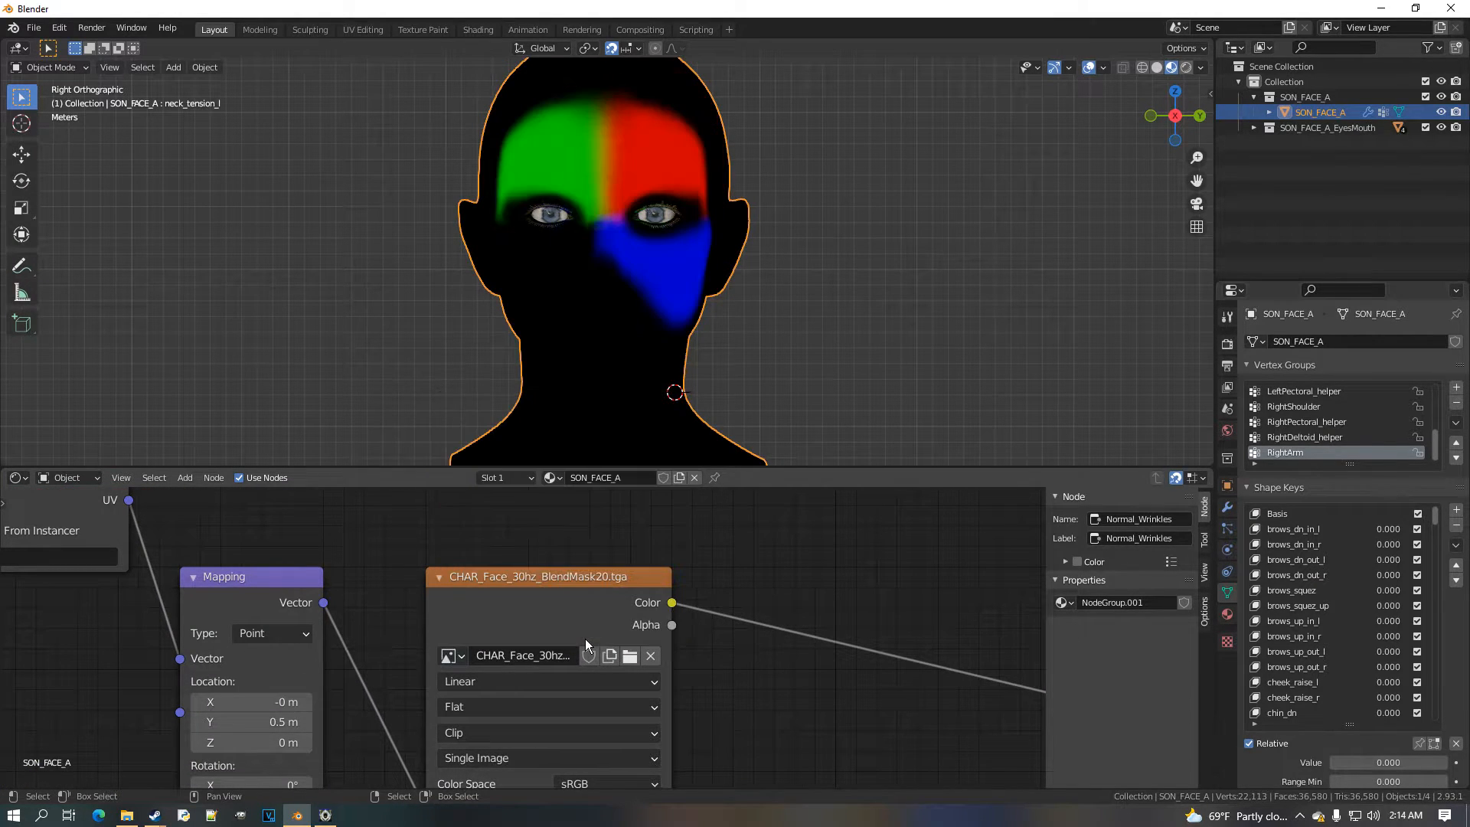
Set the BlendMask20 image texture node's alpha mode to Channel Packed
{"action": "left_click", "coordinate": [542, 605]}
{"action": "left_click", "coordinate": [1153, 710]}
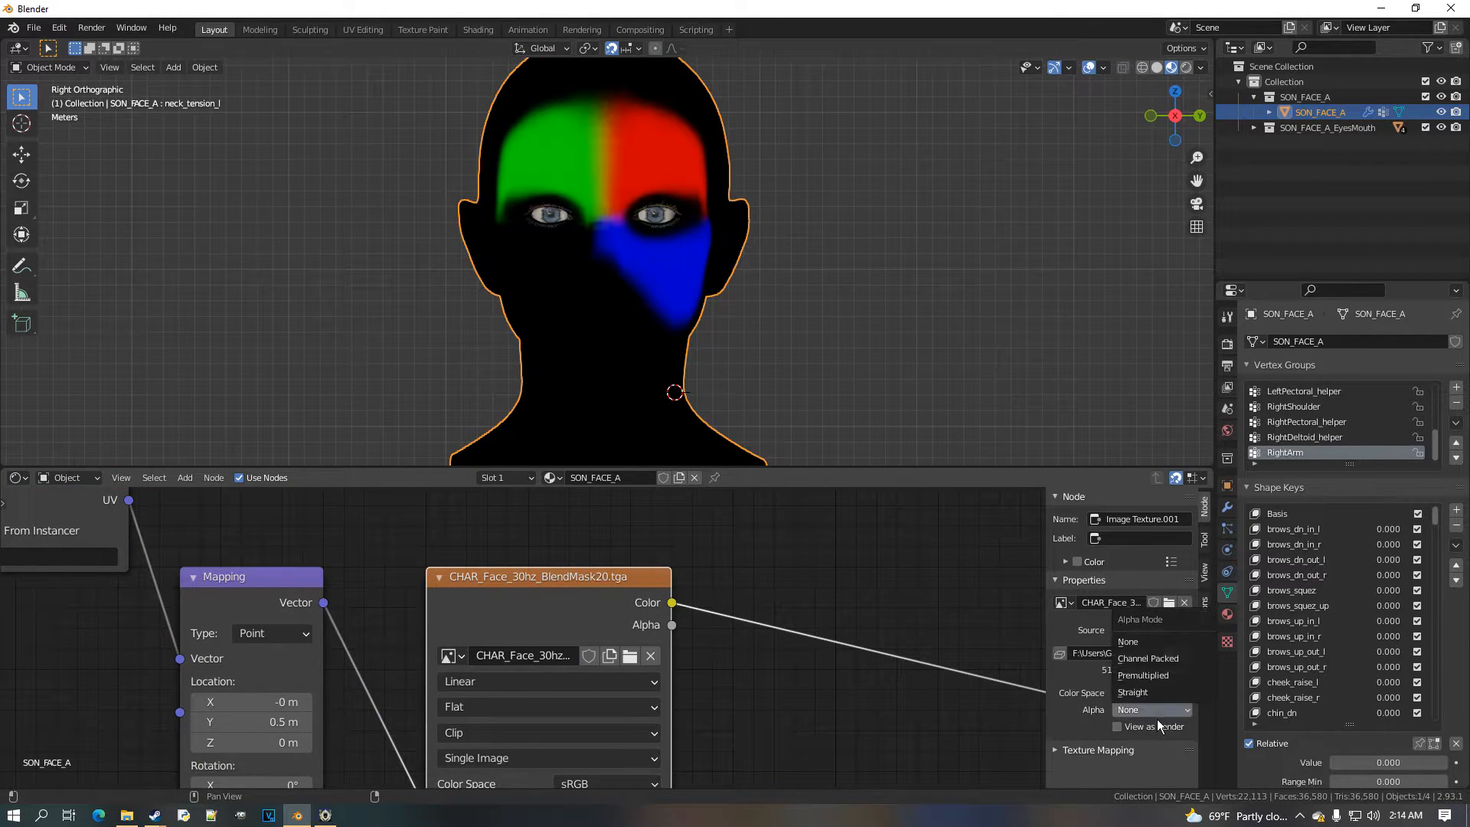
{"action": "left_click", "coordinate": [1176, 661]}
Compare the colored mask regions with the facial features by viewing the head in solid shading and returning to Material Preview
{"action": "scroll", "coordinate": [605, 319], "scroll_direction": "up", "scroll_amount": 2}
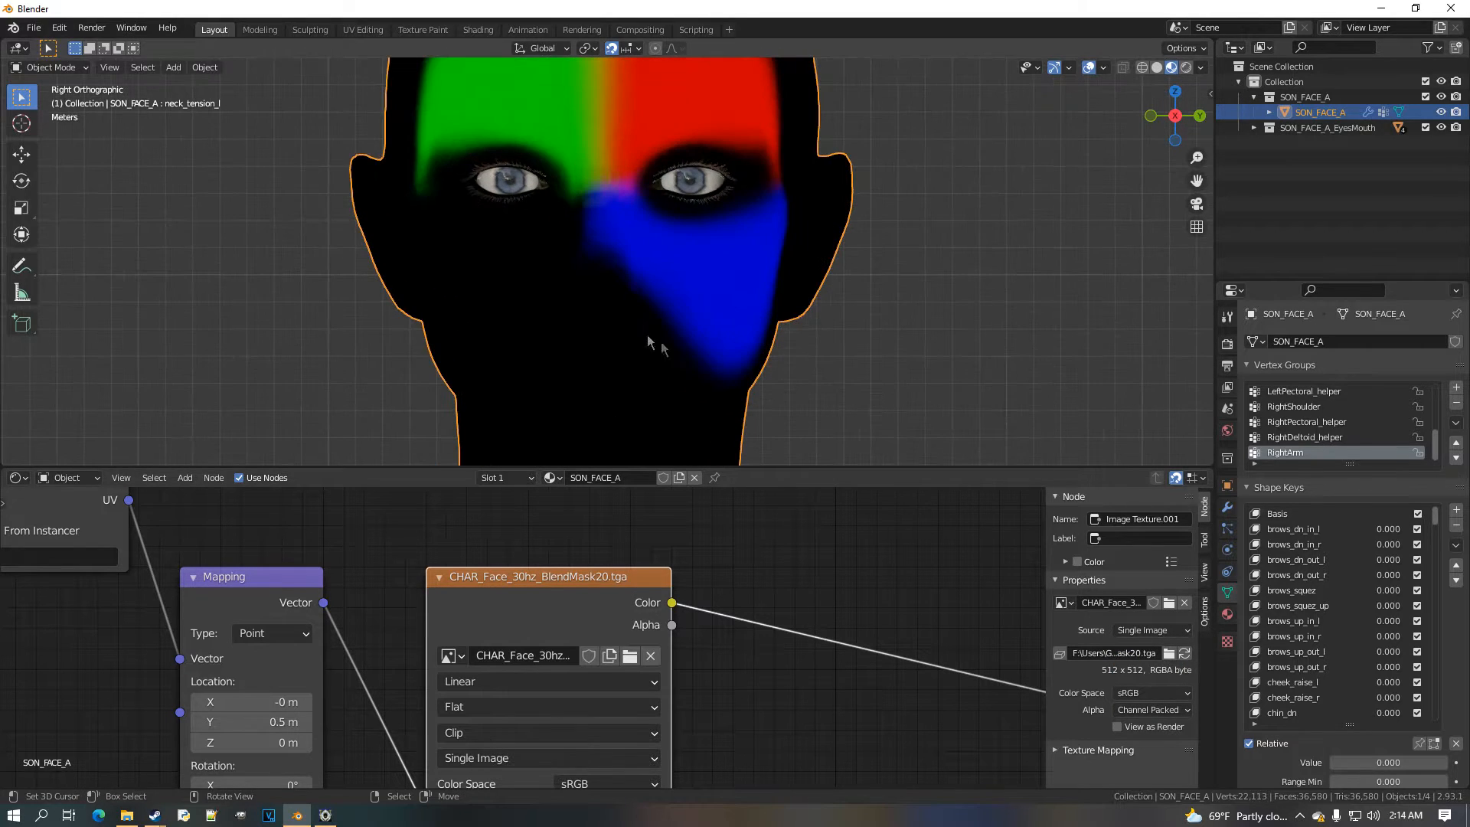
{"action": "scroll", "coordinate": [700, 337], "scroll_direction": "up", "scroll_amount": 2}
{"action": "scroll", "coordinate": [587, 586], "scroll_direction": "down", "scroll_amount": 2}
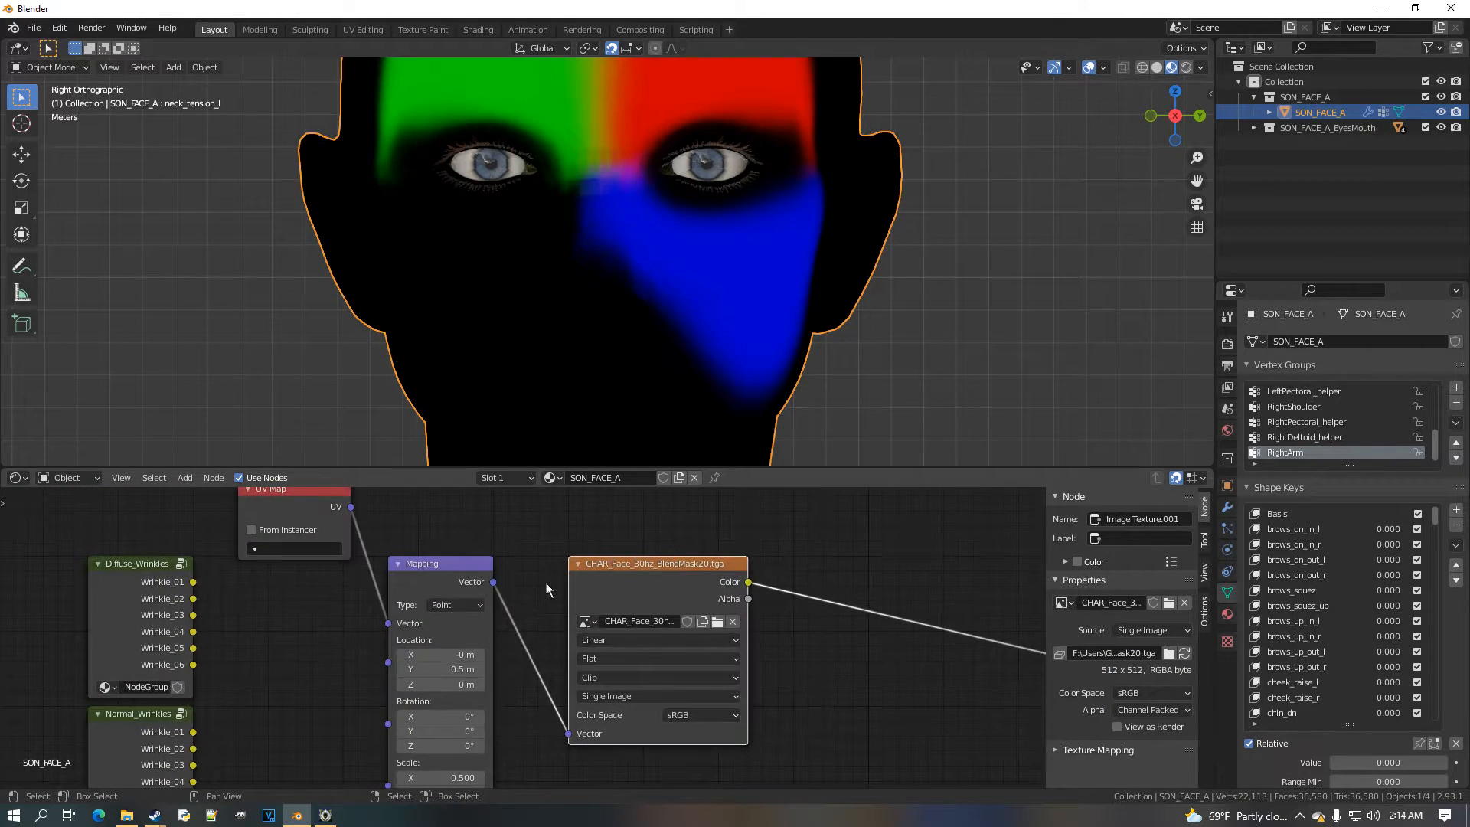
{"action": "left_click", "coordinate": [1158, 67]}
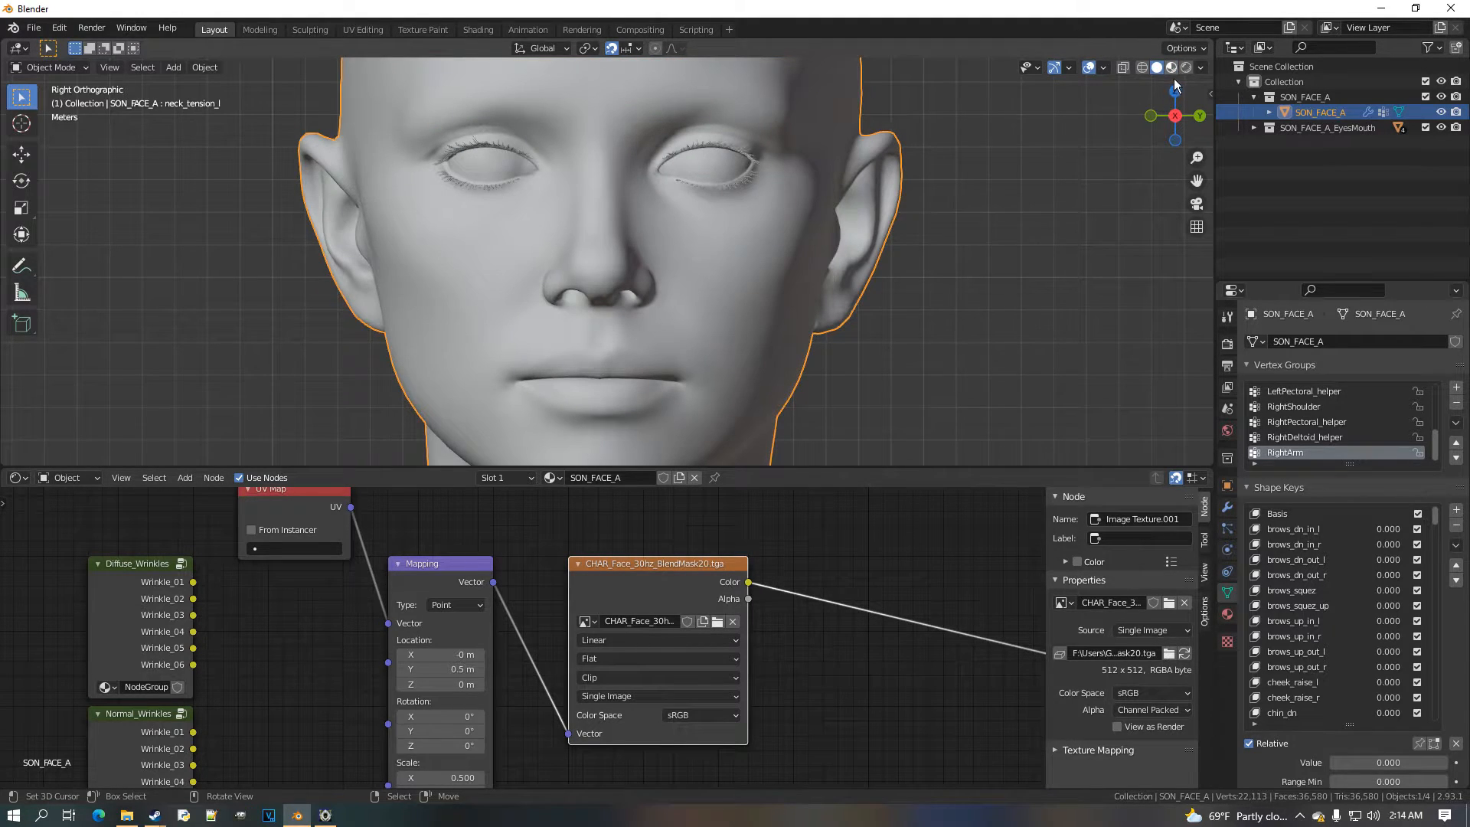
{"action": "left_click", "coordinate": [1171, 67]}
Add a Separate RGB node on the link between the BlendMask20 image texture and the Material Output
{"action": "left_click_drag", "start_coordinate": [722, 564], "coordinate": [692, 563]}
{"action": "left_click", "coordinate": [185, 478]}
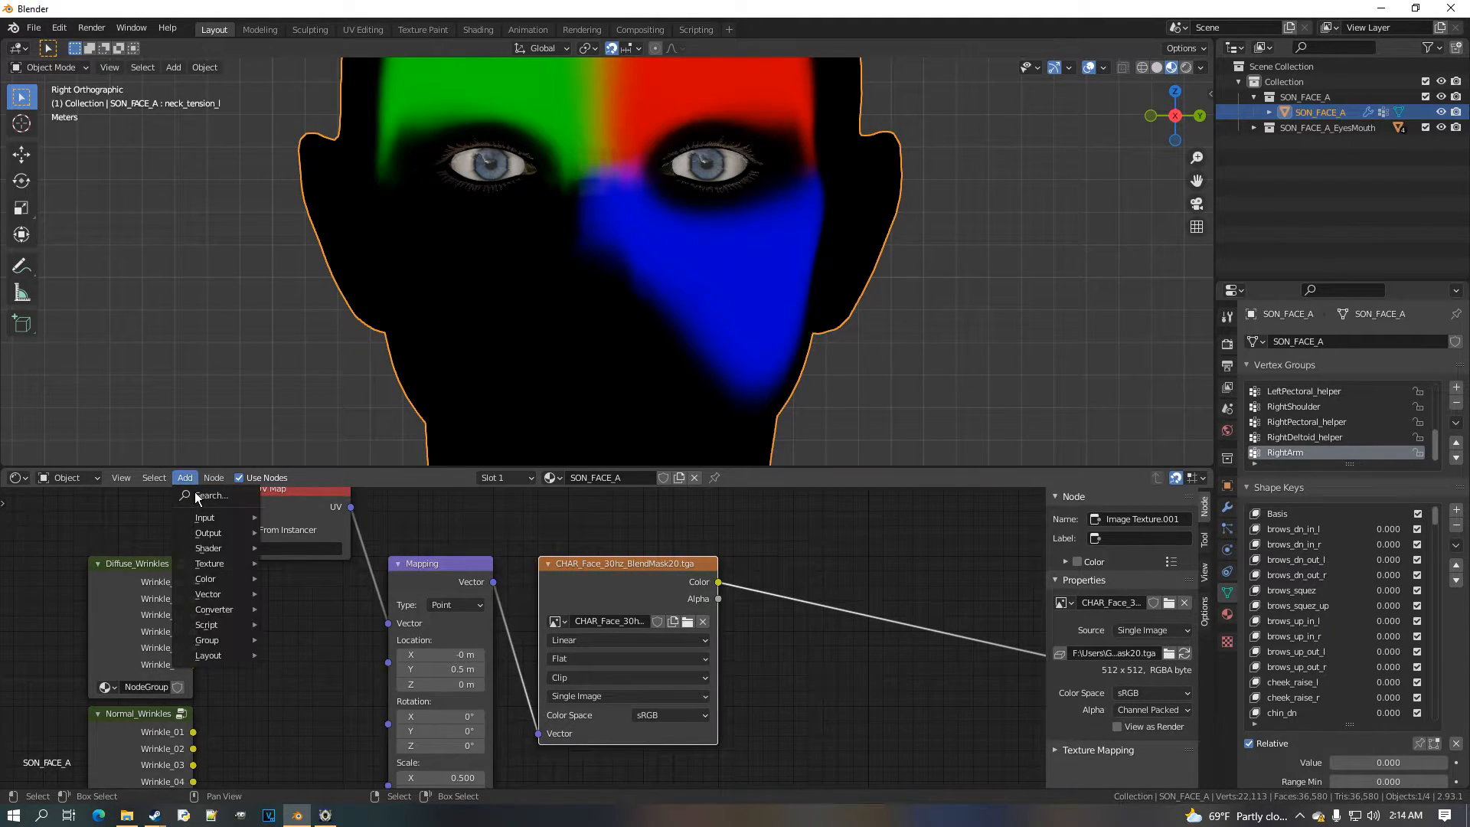
{"action": "mouse_move", "coordinate": [243, 585]}
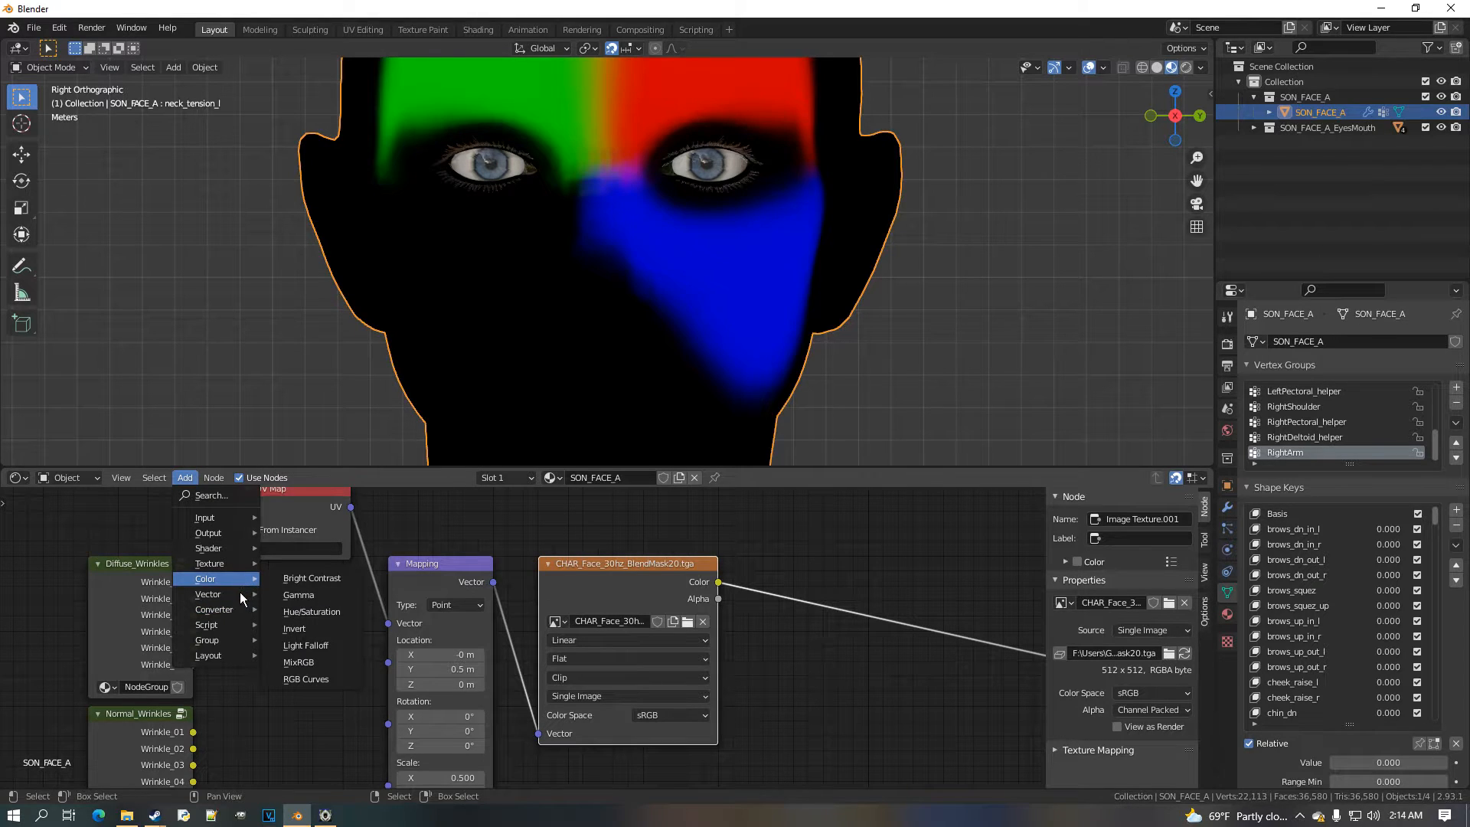
{"action": "key", "text": "shift+a"}
{"action": "mouse_move", "coordinate": [411, 646]}
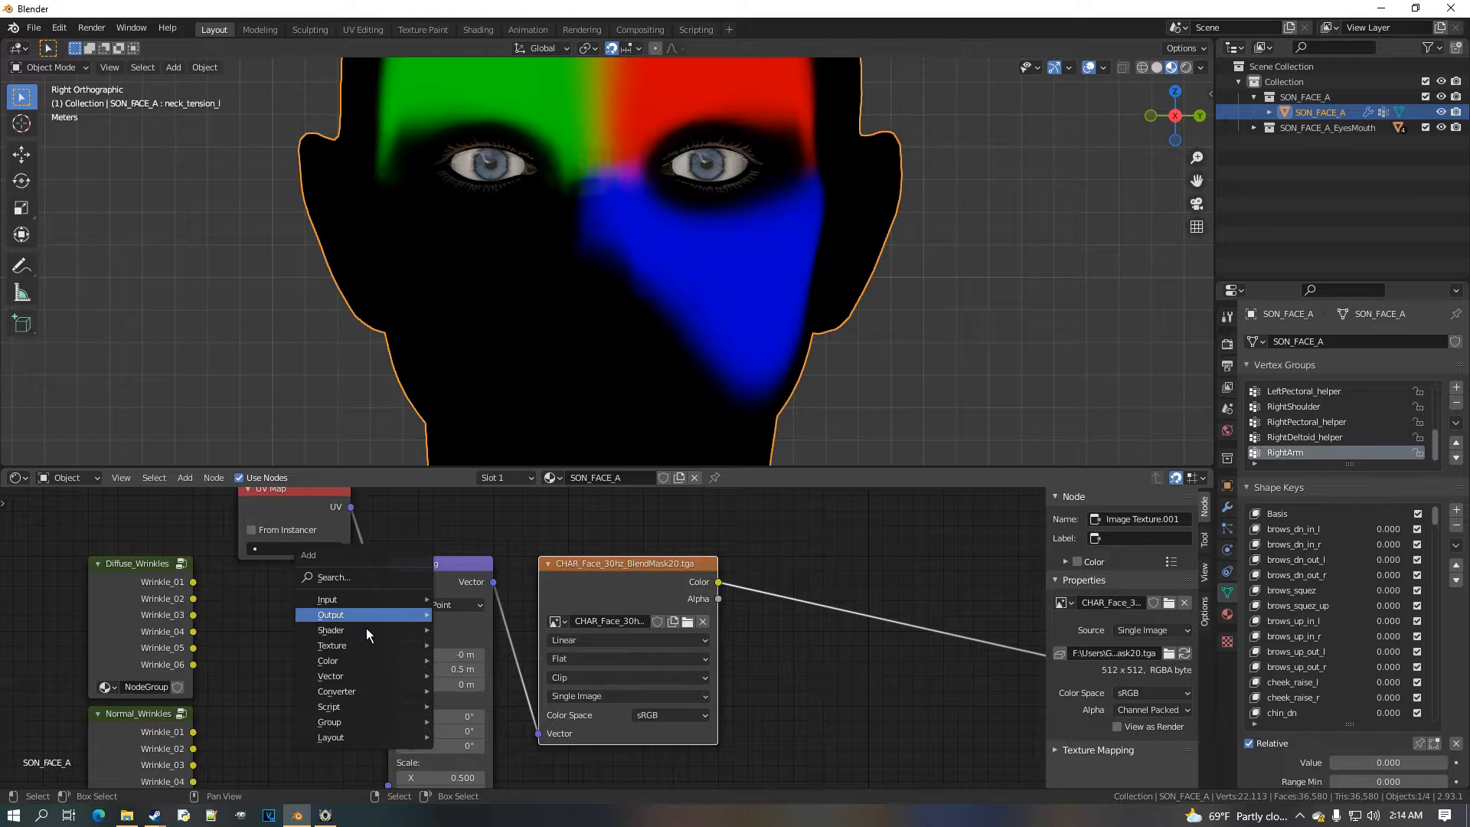
{"action": "mouse_move", "coordinate": [398, 693]}
{"action": "left_click", "coordinate": [521, 646]}
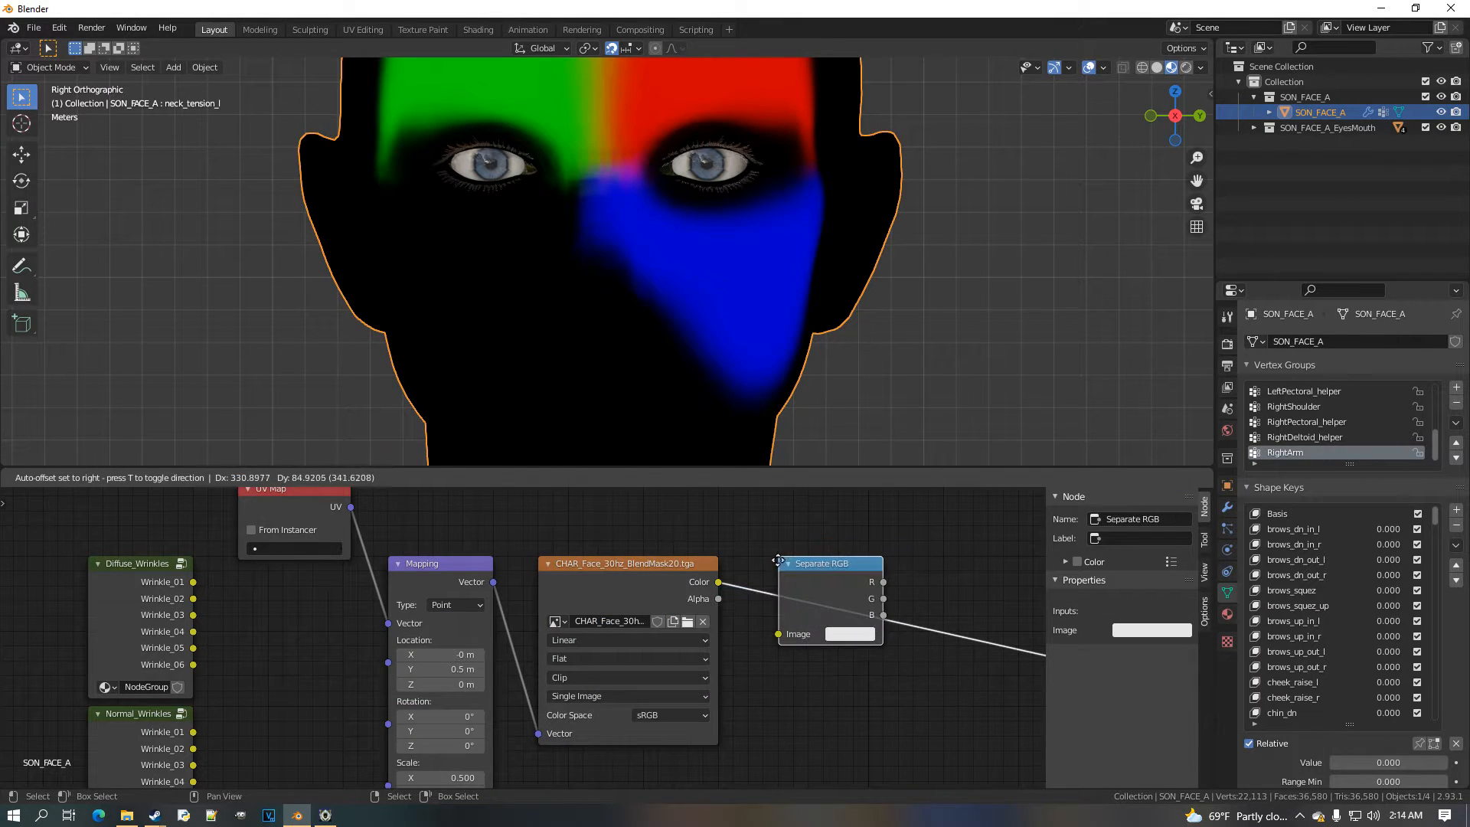
{"action": "left_click", "coordinate": [778, 560]}
{"action": "key", "text": "Home"}
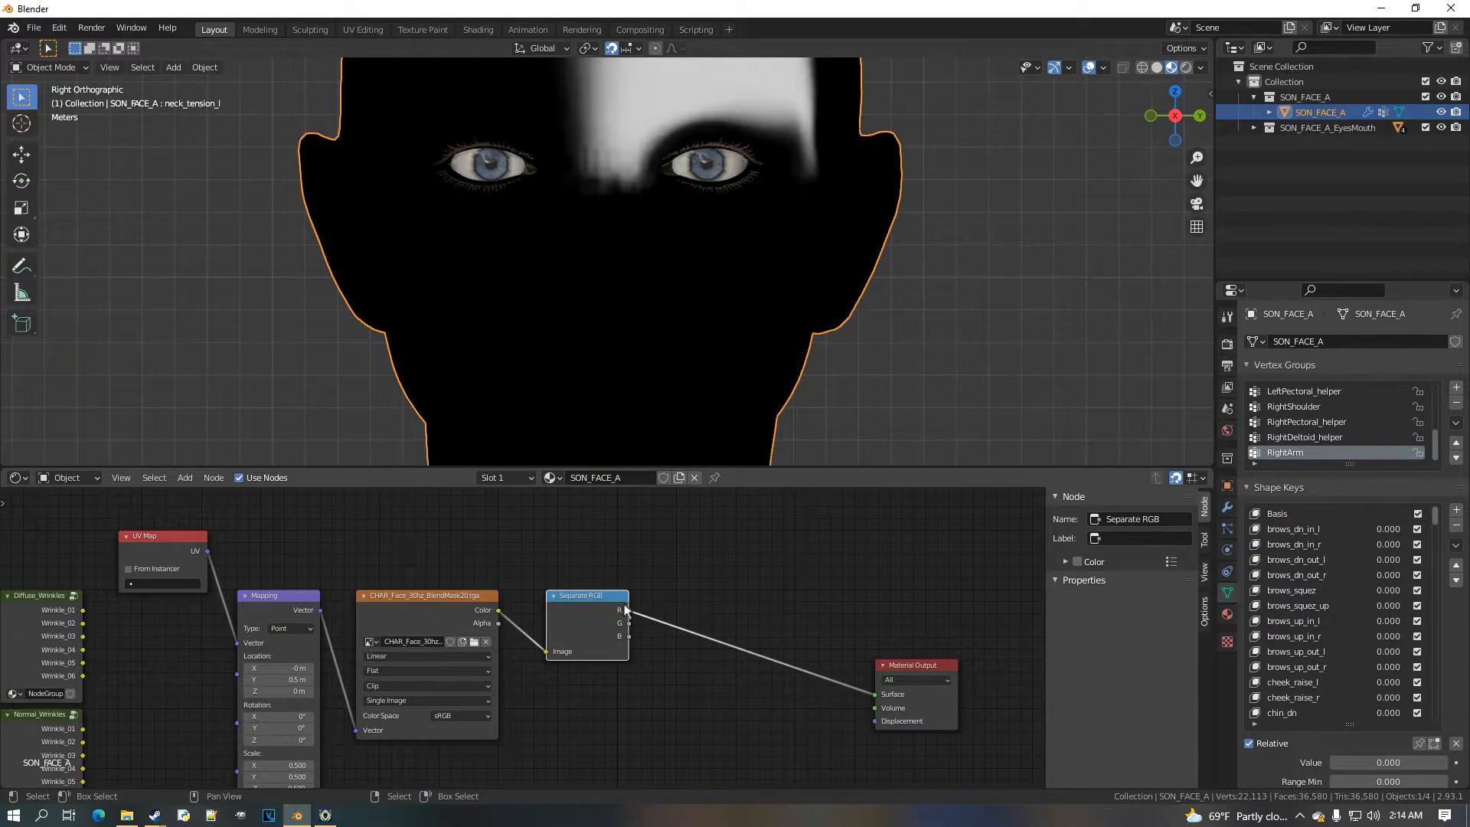
Rearrange the UV Map, Mapping, BlendMask20 texture and Separate RGB nodes into a more compact layout
{"action": "scroll", "coordinate": [735, 628], "scroll_direction": "up", "scroll_amount": 2}
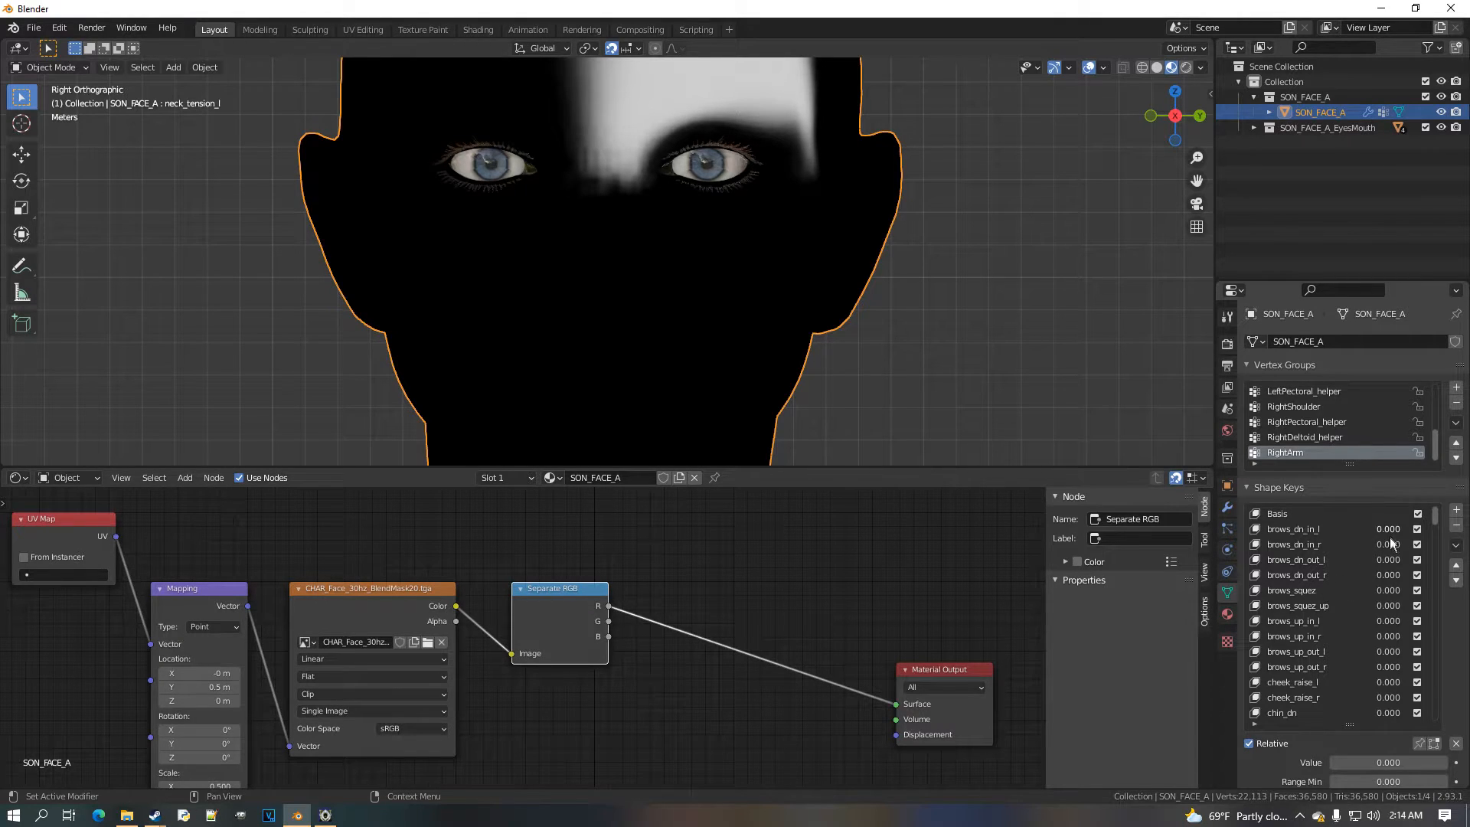
{"action": "left_click_drag", "start_coordinate": [1389, 545], "coordinate": [1332, 544]}
{"action": "scroll", "coordinate": [590, 605], "scroll_direction": "down", "scroll_amount": 1}
{"action": "scroll", "coordinate": [370, 620], "scroll_direction": "up", "scroll_amount": 3}
{"action": "middle_click_drag", "start_coordinate": [369, 619], "coordinate": [619, 604]}
{"action": "left_click_drag", "start_coordinate": [357, 521], "coordinate": [204, 507]}
{"action": "left_click_drag", "start_coordinate": [486, 586], "coordinate": [347, 502]}
{"action": "left_click_drag", "start_coordinate": [713, 604], "coordinate": [561, 534]}
{"action": "left_click_drag", "start_coordinate": [859, 611], "coordinate": [666, 597]}
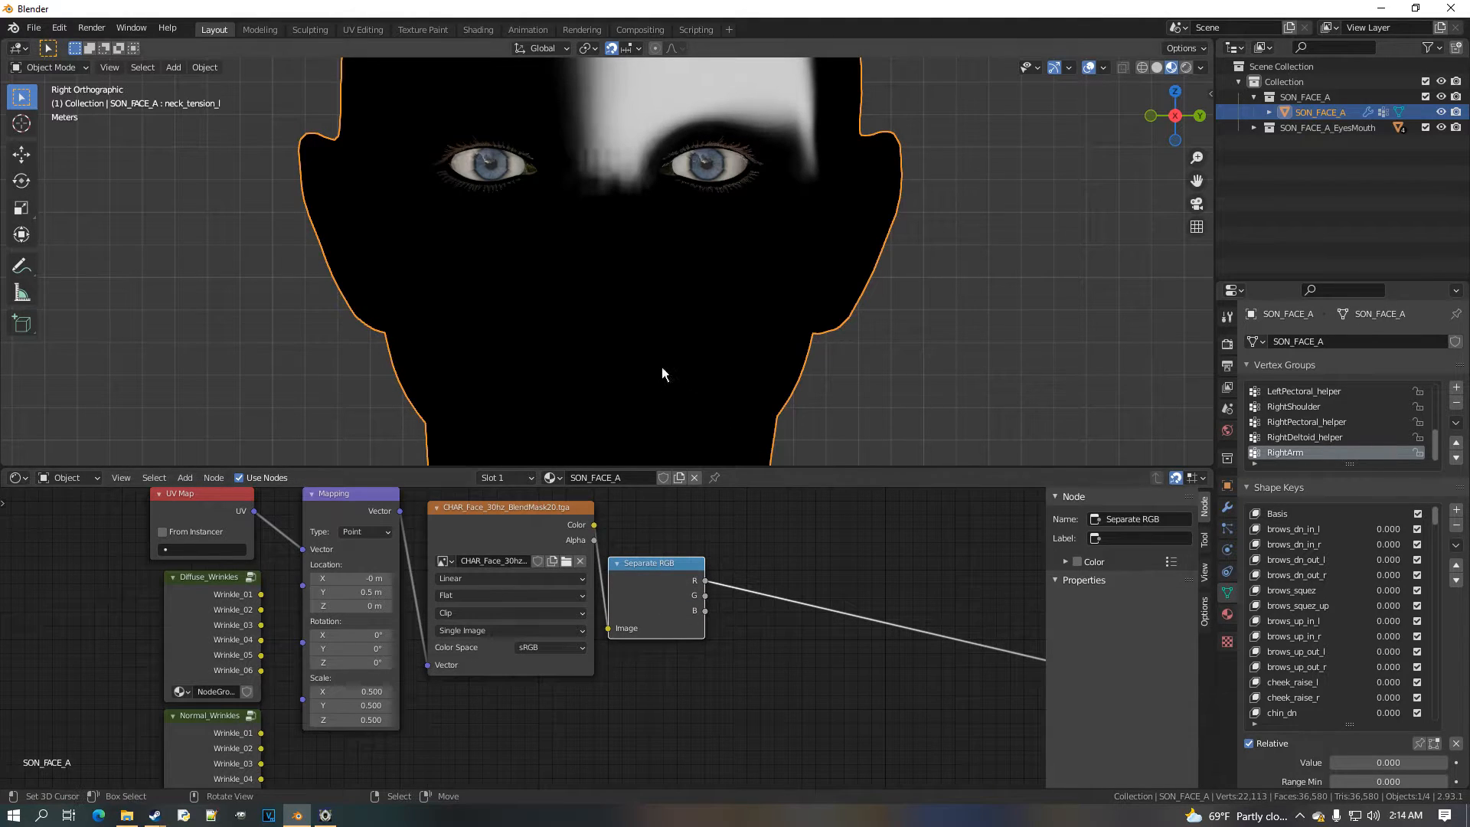
Add a MixRGB node between the Separate RGB node and the Material Output
{"action": "scroll", "coordinate": [477, 602], "scroll_direction": "down", "scroll_amount": 1}
{"action": "middle_click_drag", "start_coordinate": [476, 602], "coordinate": [338, 646]}
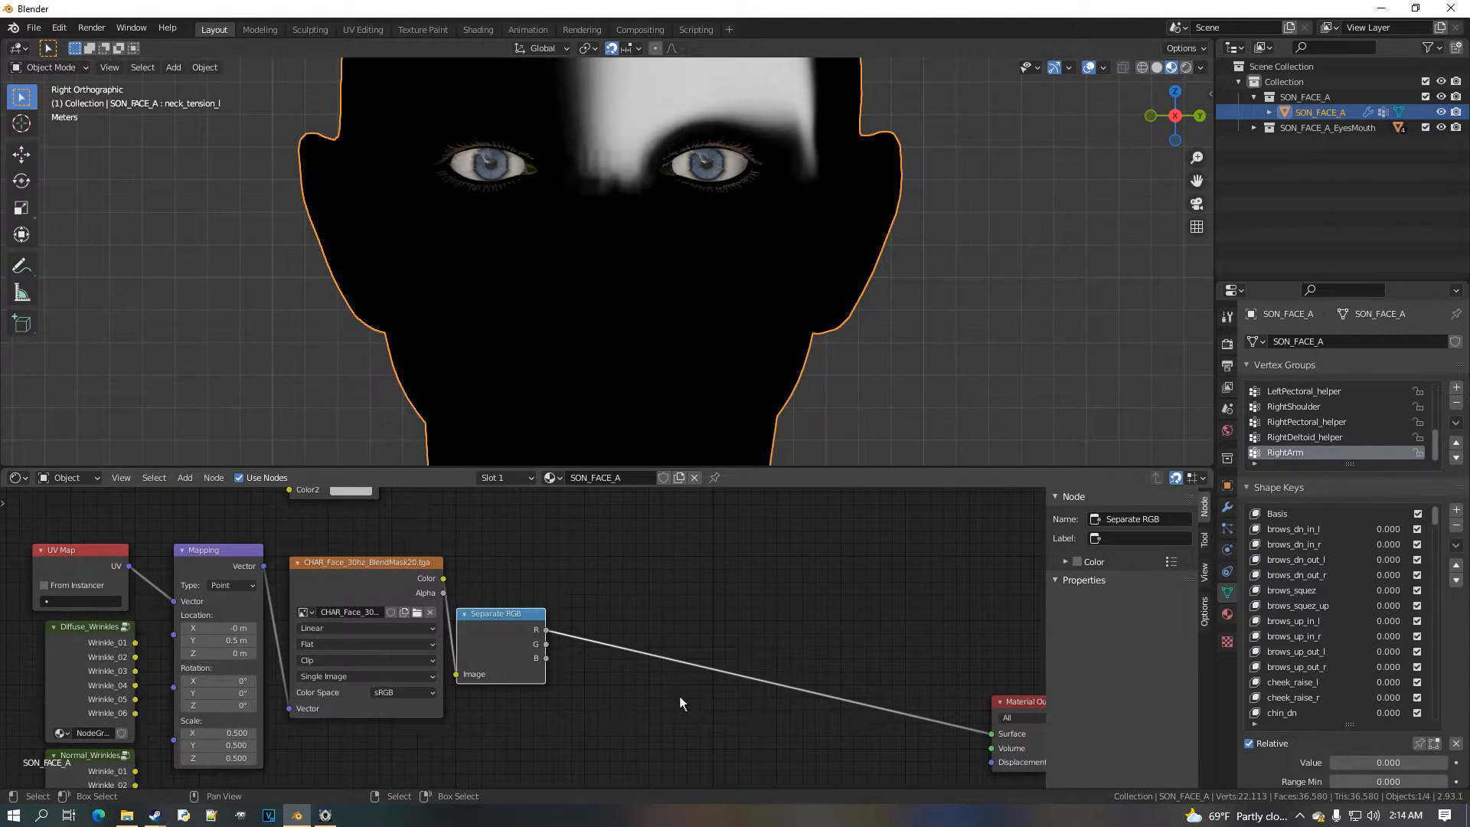
{"action": "middle_click_drag", "start_coordinate": [648, 692], "coordinate": [498, 694]}
{"action": "scroll", "coordinate": [499, 694], "scroll_direction": "up", "scroll_amount": 2}
{"action": "key", "text": "shift+a"}
{"action": "mouse_move", "coordinate": [368, 593]}
{"action": "left_click", "coordinate": [521, 677]}
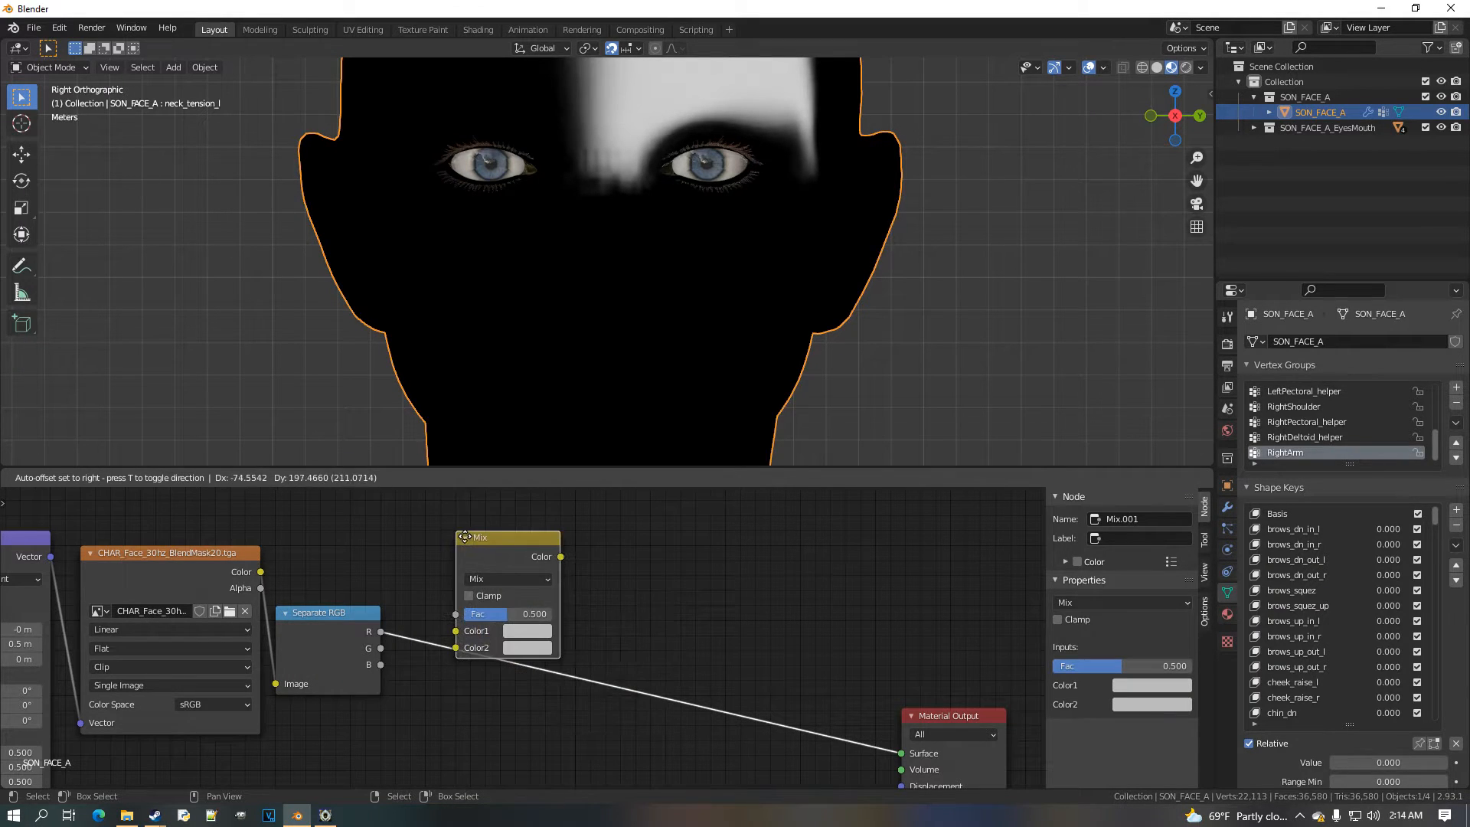
{"action": "left_click", "coordinate": [563, 526]}
Set the Mix node's Color1 to black and connect the Separate RGB node's R output to Color2
{"action": "scroll", "coordinate": [526, 639], "scroll_direction": "up", "scroll_amount": 1}
{"action": "left_click", "coordinate": [634, 612]}
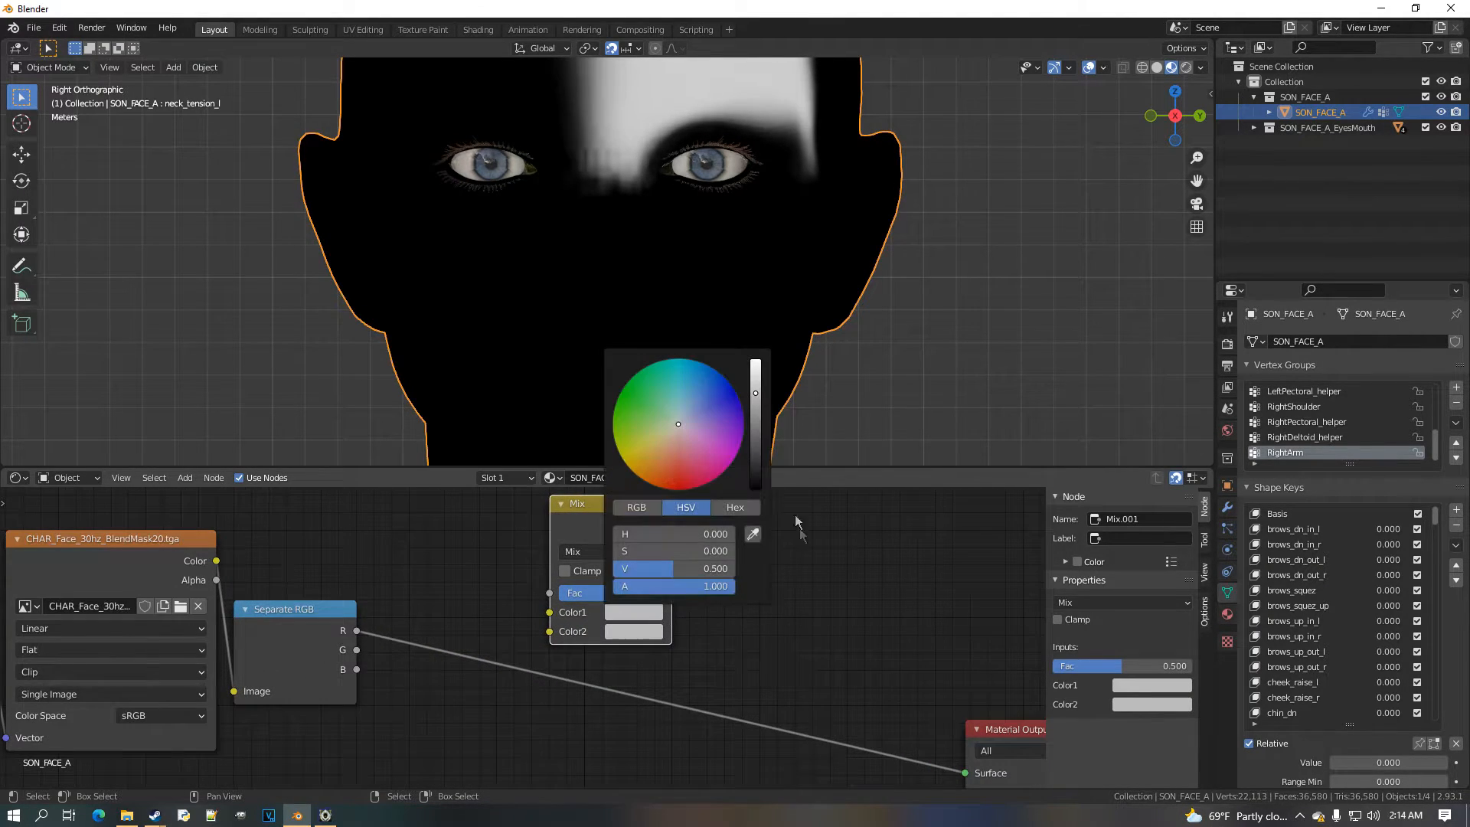
{"action": "left_click_drag", "start_coordinate": [757, 444], "coordinate": [755, 494]}
{"action": "left_click_drag", "start_coordinate": [356, 631], "coordinate": [550, 632]}
{"action": "left_click_drag", "start_coordinate": [619, 504], "coordinate": [550, 573]}
Connect the Mix node's Color output to the Material Output's Surface input and reposition the Mix node
{"action": "scroll", "coordinate": [549, 565], "scroll_direction": "down", "scroll_amount": 1}
{"action": "middle_click_drag", "start_coordinate": [550, 563], "coordinate": [399, 526]}
{"action": "left_click_drag", "start_coordinate": [445, 559], "coordinate": [753, 708]}
{"action": "scroll", "coordinate": [510, 558], "scroll_direction": "up", "scroll_amount": 2}
{"action": "left_click_drag", "start_coordinate": [526, 542], "coordinate": [532, 601]}
Test the Mix node's factor at 0.000 and set it to 1.000
{"action": "left_click_drag", "start_coordinate": [566, 658], "coordinate": [515, 658]}
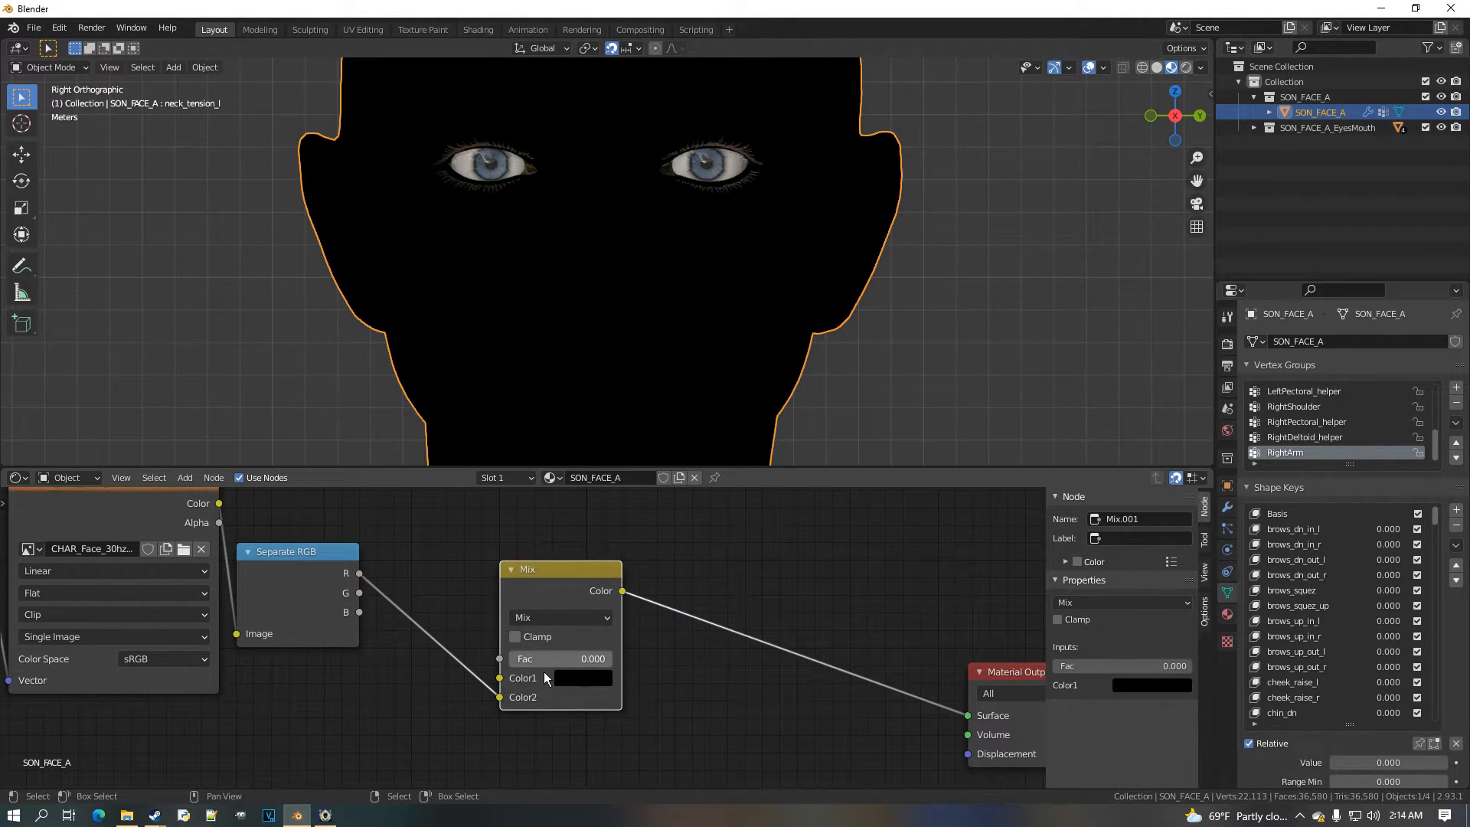
{"action": "scroll", "coordinate": [544, 672], "scroll_direction": "up", "scroll_amount": 3}
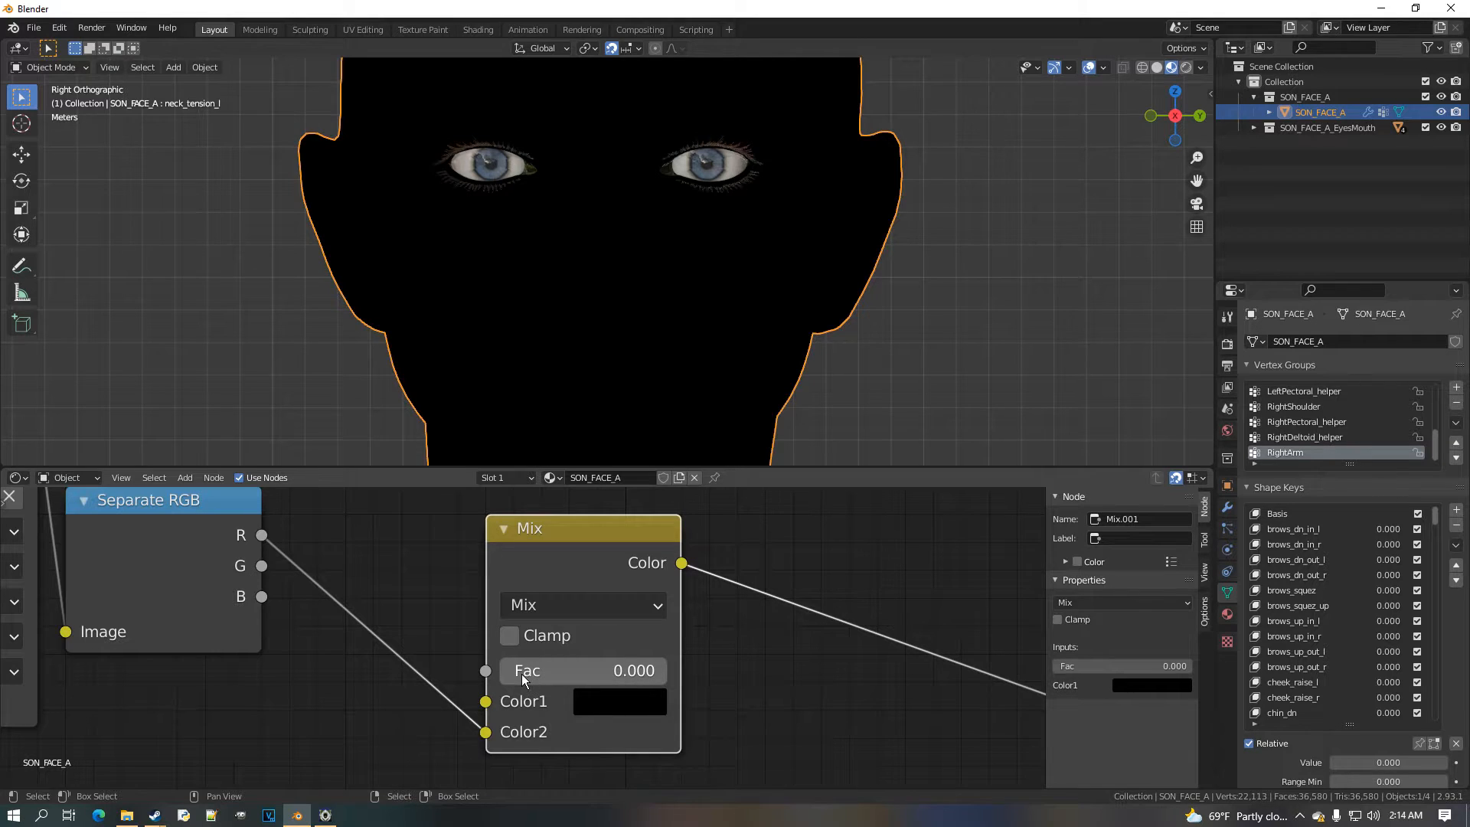
{"action": "left_click_drag", "start_coordinate": [522, 673], "coordinate": [605, 673]}
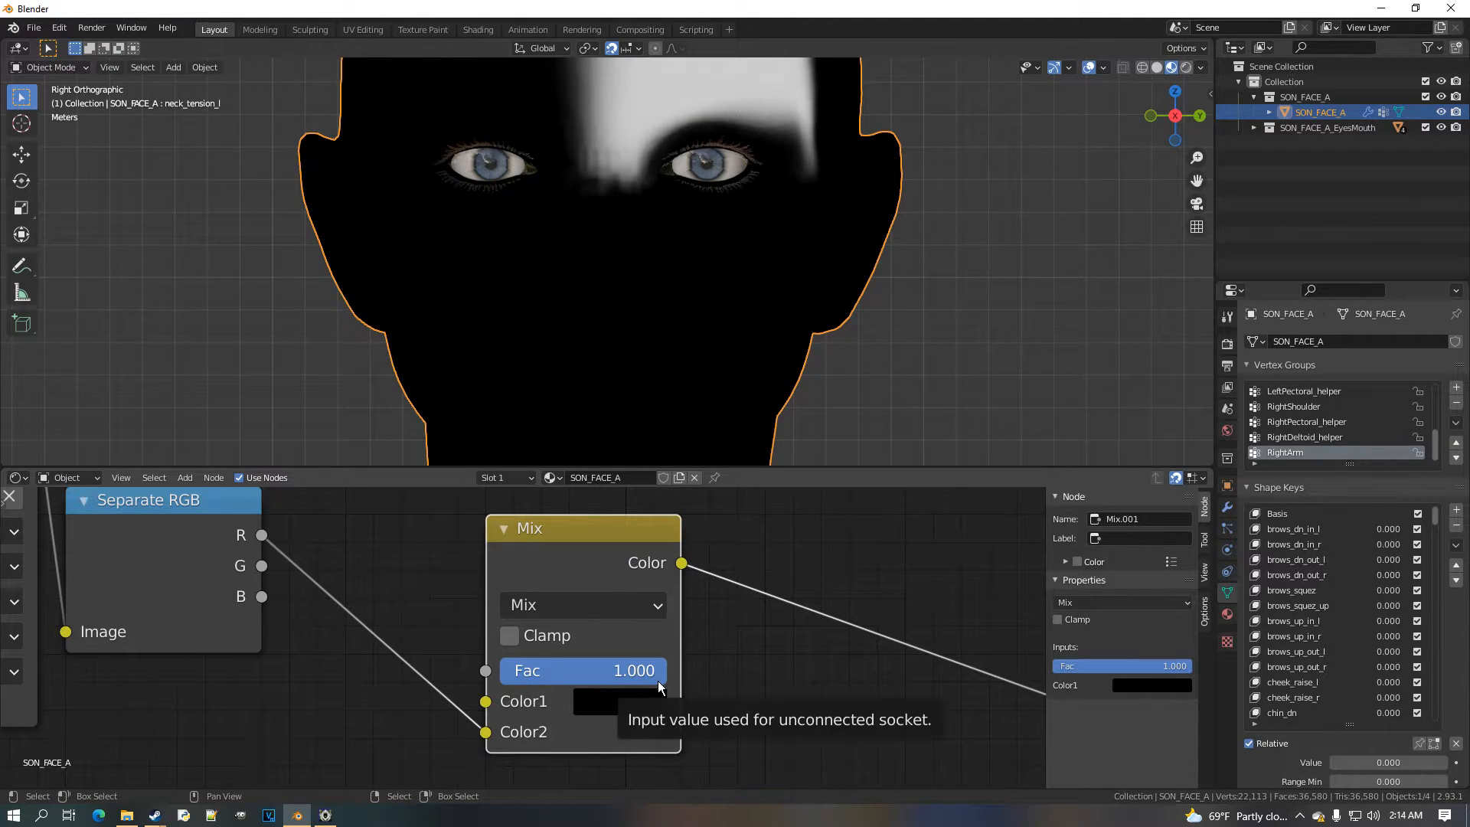
Set the BlendMask20 image texture's color space to Non-Color
{"action": "scroll", "coordinate": [246, 543], "scroll_direction": "down", "scroll_amount": 4}
{"action": "scroll", "coordinate": [322, 589], "scroll_direction": "up", "scroll_amount": 2}
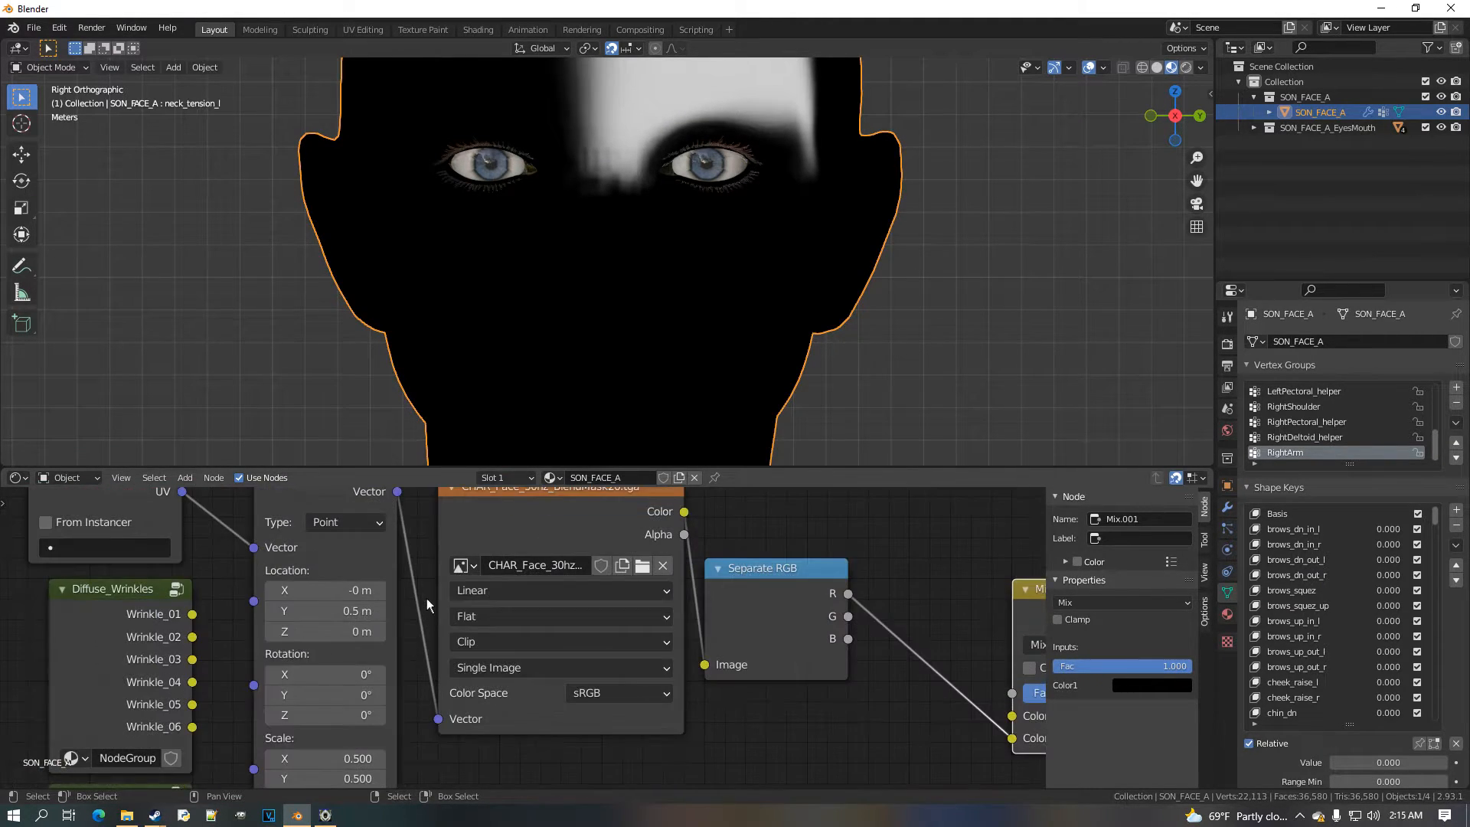
{"action": "left_click", "coordinate": [552, 582]}
{"action": "left_click", "coordinate": [1174, 695]}
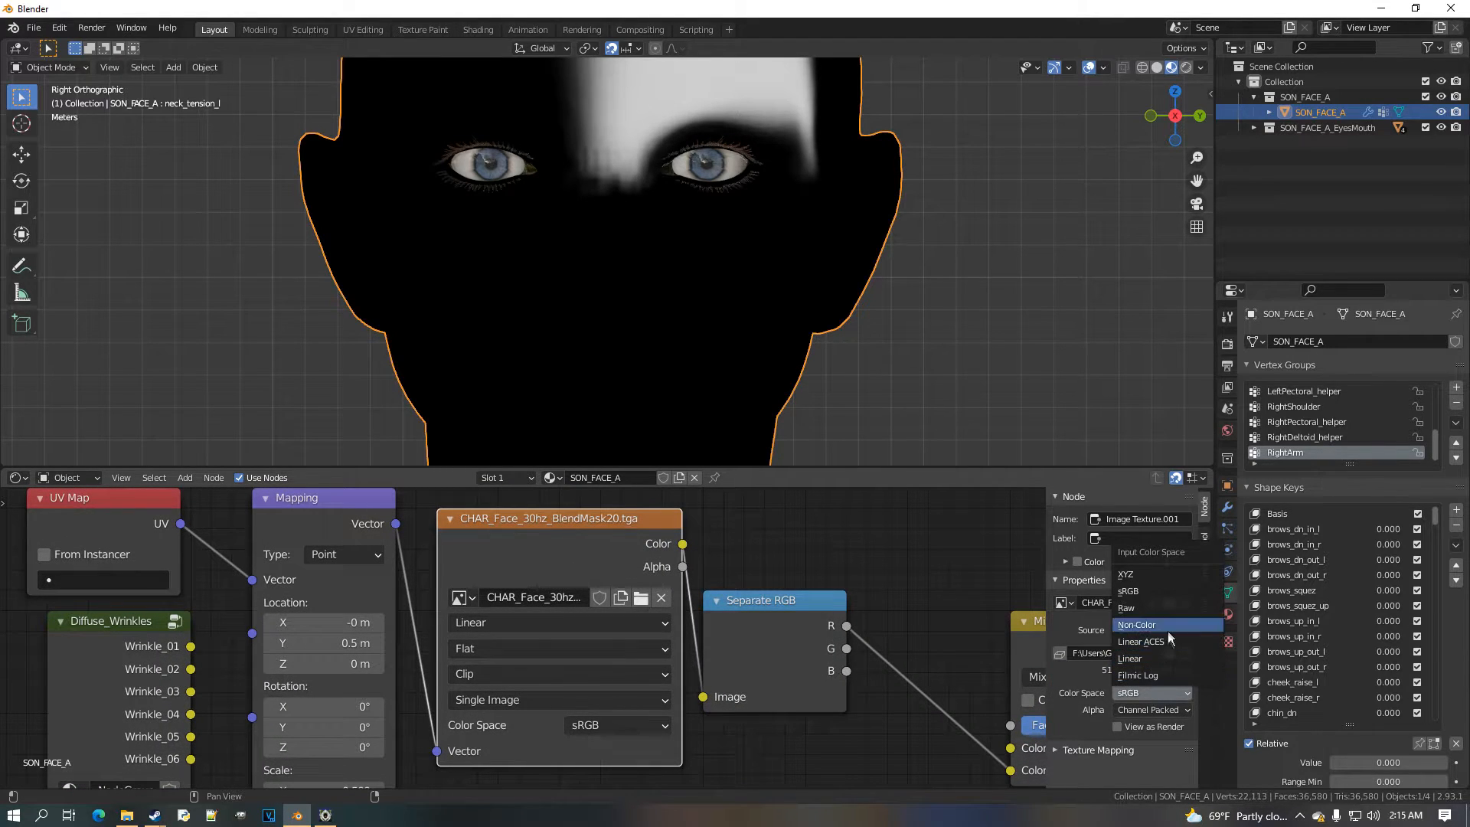
{"action": "left_click", "coordinate": [1148, 642]}
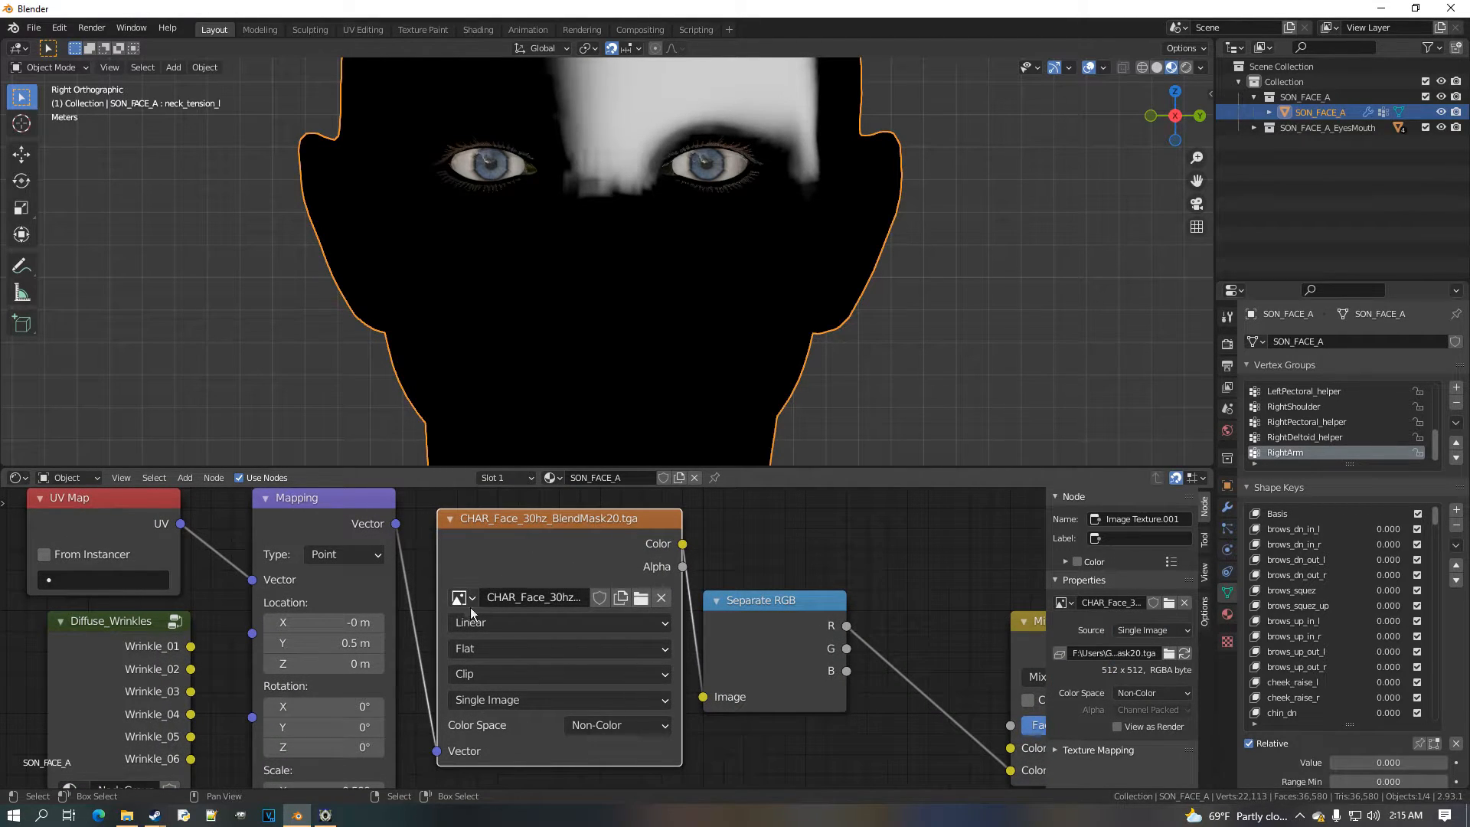
Examine the edges and coverage of the red channel mask over the forehead and around the eye
{"action": "scroll", "coordinate": [463, 608], "scroll_direction": "down", "scroll_amount": 2}
{"action": "scroll", "coordinate": [741, 359], "scroll_direction": "down", "scroll_amount": 2}
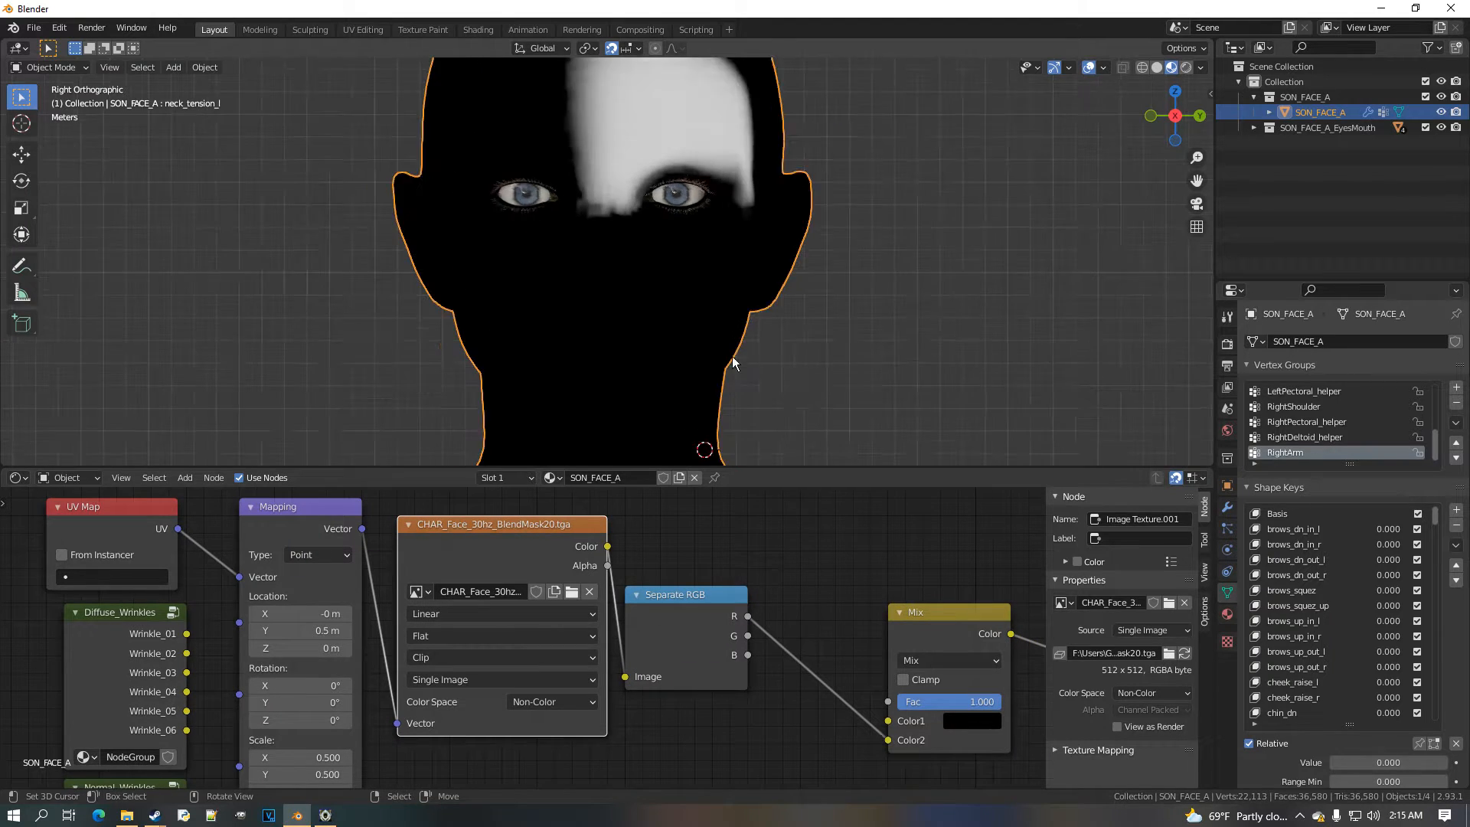
{"action": "scroll", "coordinate": [742, 360], "scroll_direction": "down", "scroll_amount": 1}
{"action": "middle_click_drag", "start_coordinate": [713, 323], "coordinate": [687, 373], "text": "shift"}
{"action": "scroll", "coordinate": [709, 222], "scroll_direction": "up", "scroll_amount": 2}
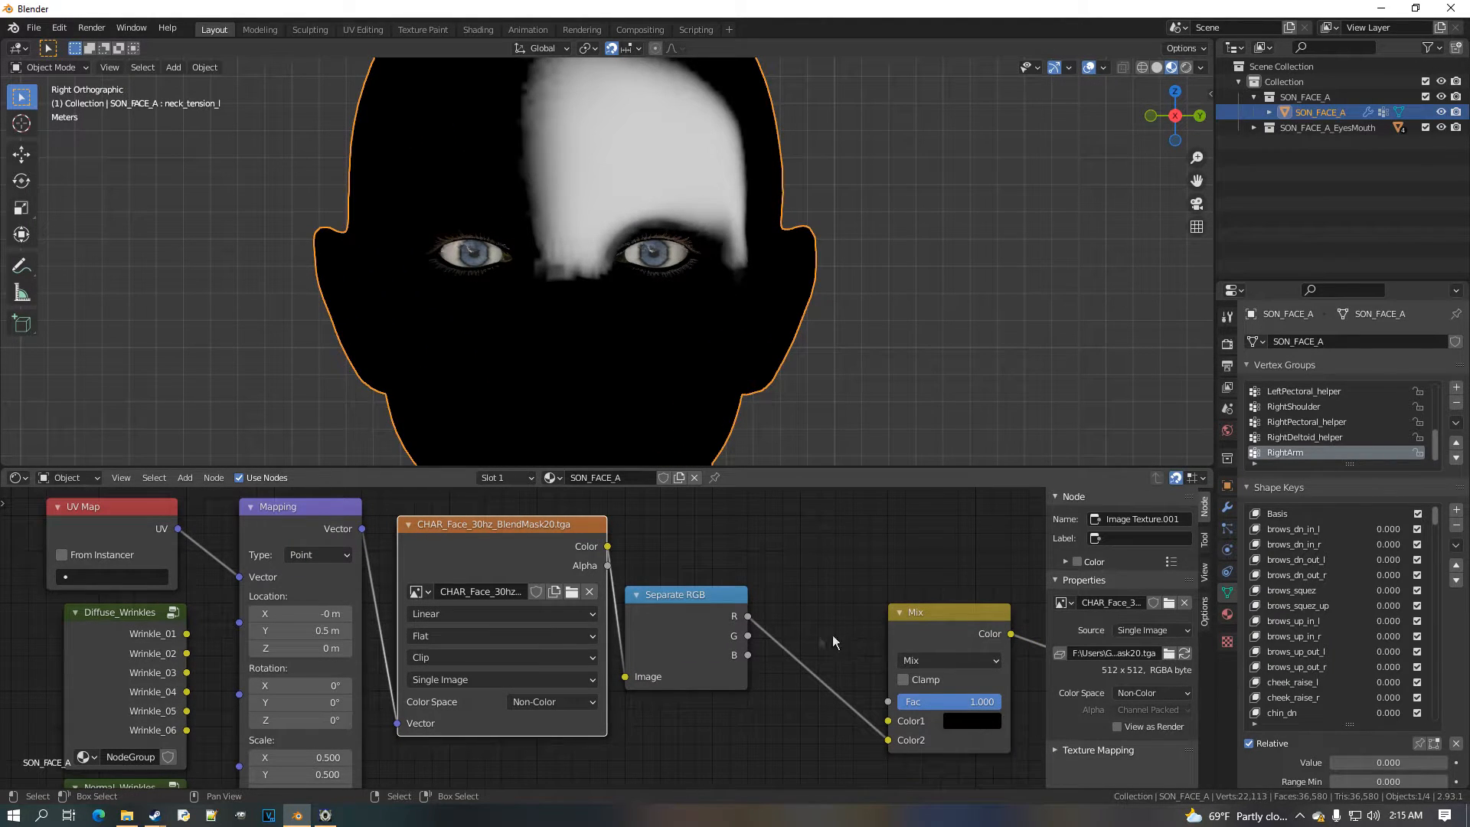
{"action": "scroll", "coordinate": [605, 363], "scroll_direction": "up", "scroll_amount": 4}
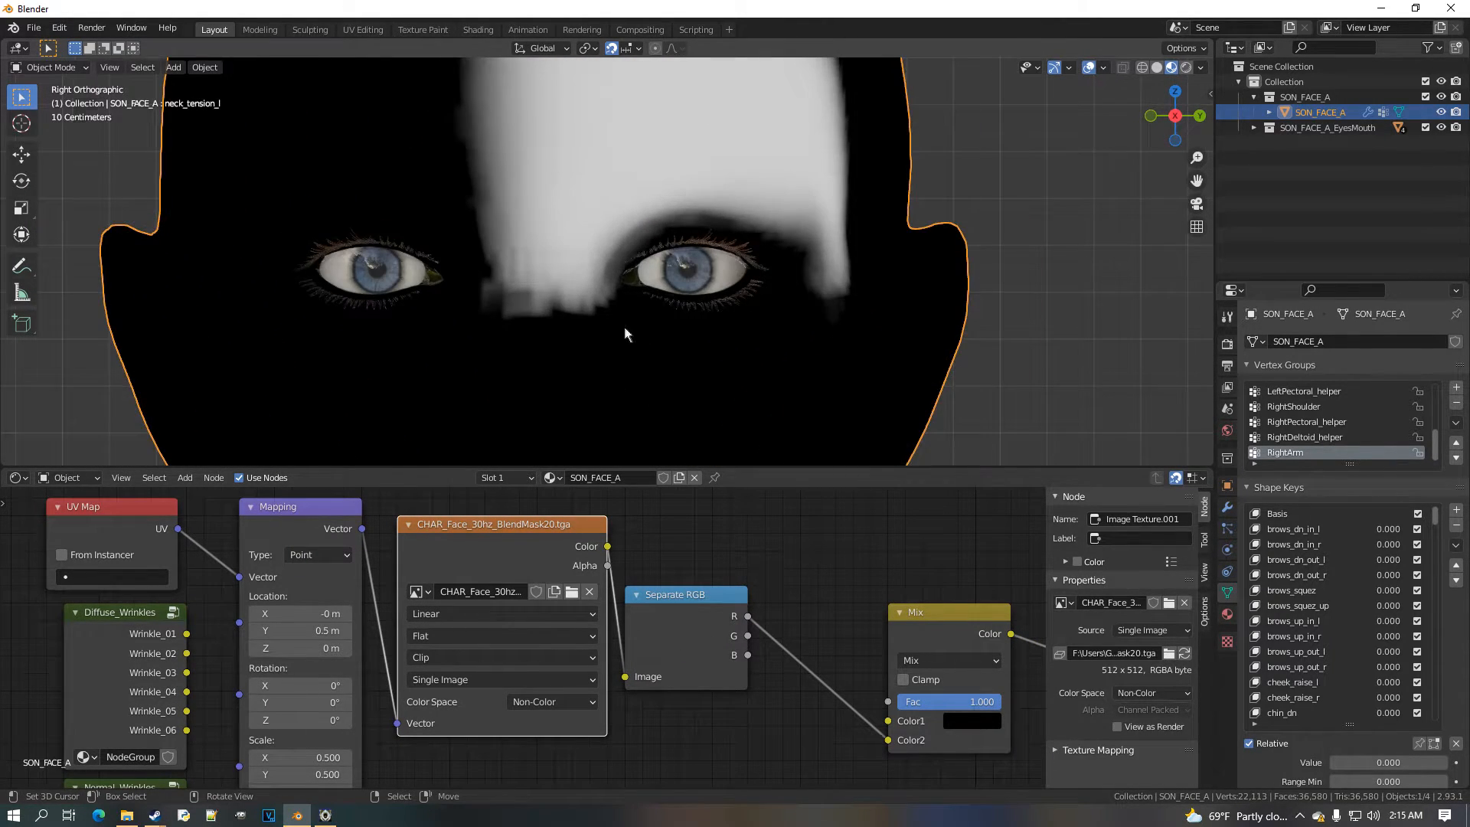
{"action": "scroll", "coordinate": [625, 329], "scroll_direction": "up", "scroll_amount": 1}
{"action": "scroll", "coordinate": [642, 339], "scroll_direction": "down", "scroll_amount": 3}
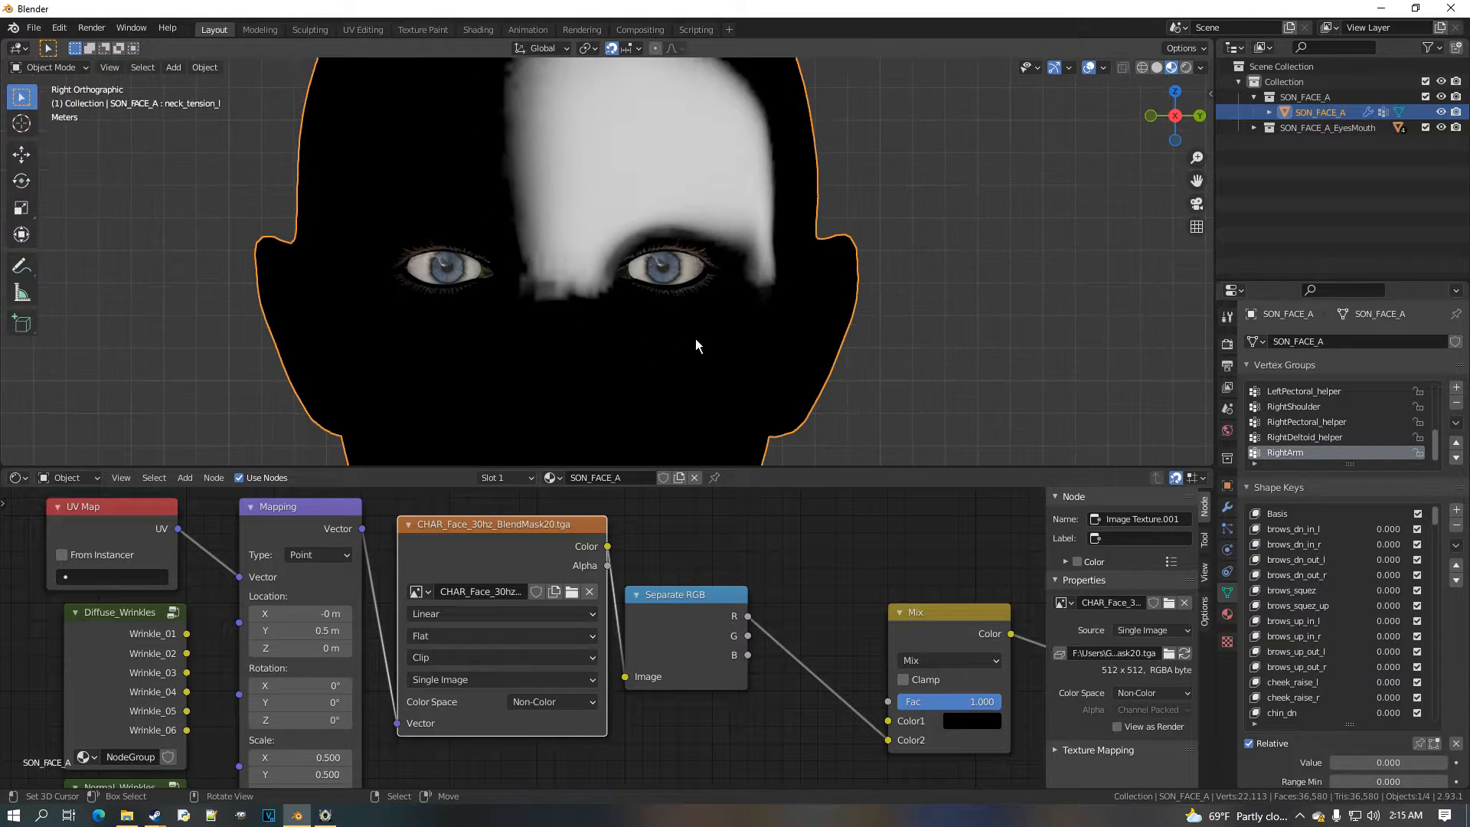
{"action": "scroll", "coordinate": [820, 621], "scroll_direction": "down", "scroll_amount": 1}
Copy the brows_dn_in_l shape key's value as a new driver for use on the Mix node
{"action": "middle_click_drag", "start_coordinate": [820, 620], "coordinate": [655, 576]}
{"action": "scroll", "coordinate": [666, 576], "scroll_direction": "up", "scroll_amount": 2}
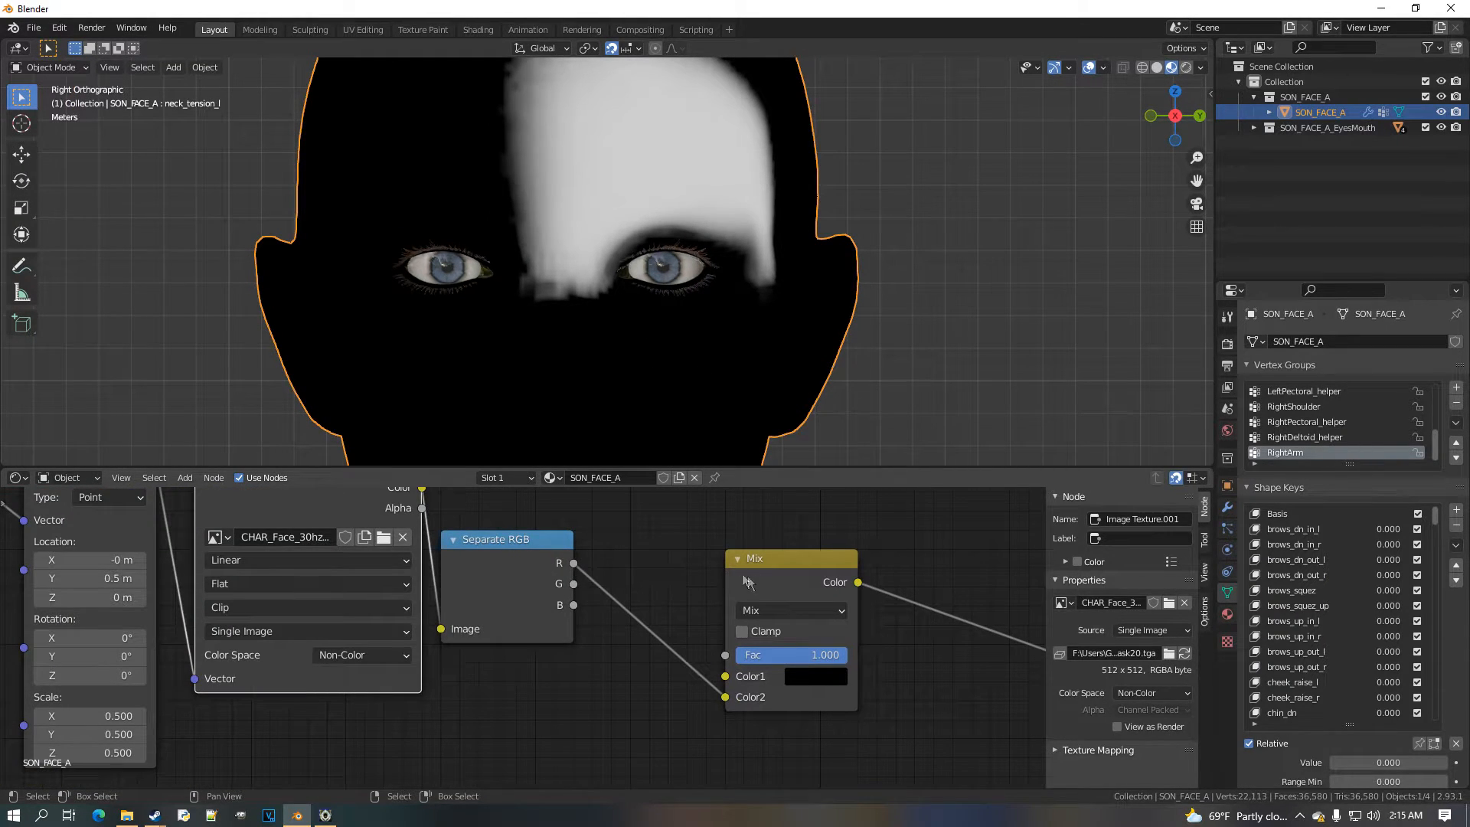
{"action": "scroll", "coordinate": [903, 578], "scroll_direction": "up", "scroll_amount": 1}
{"action": "middle_click_drag", "start_coordinate": [902, 579], "coordinate": [802, 565]}
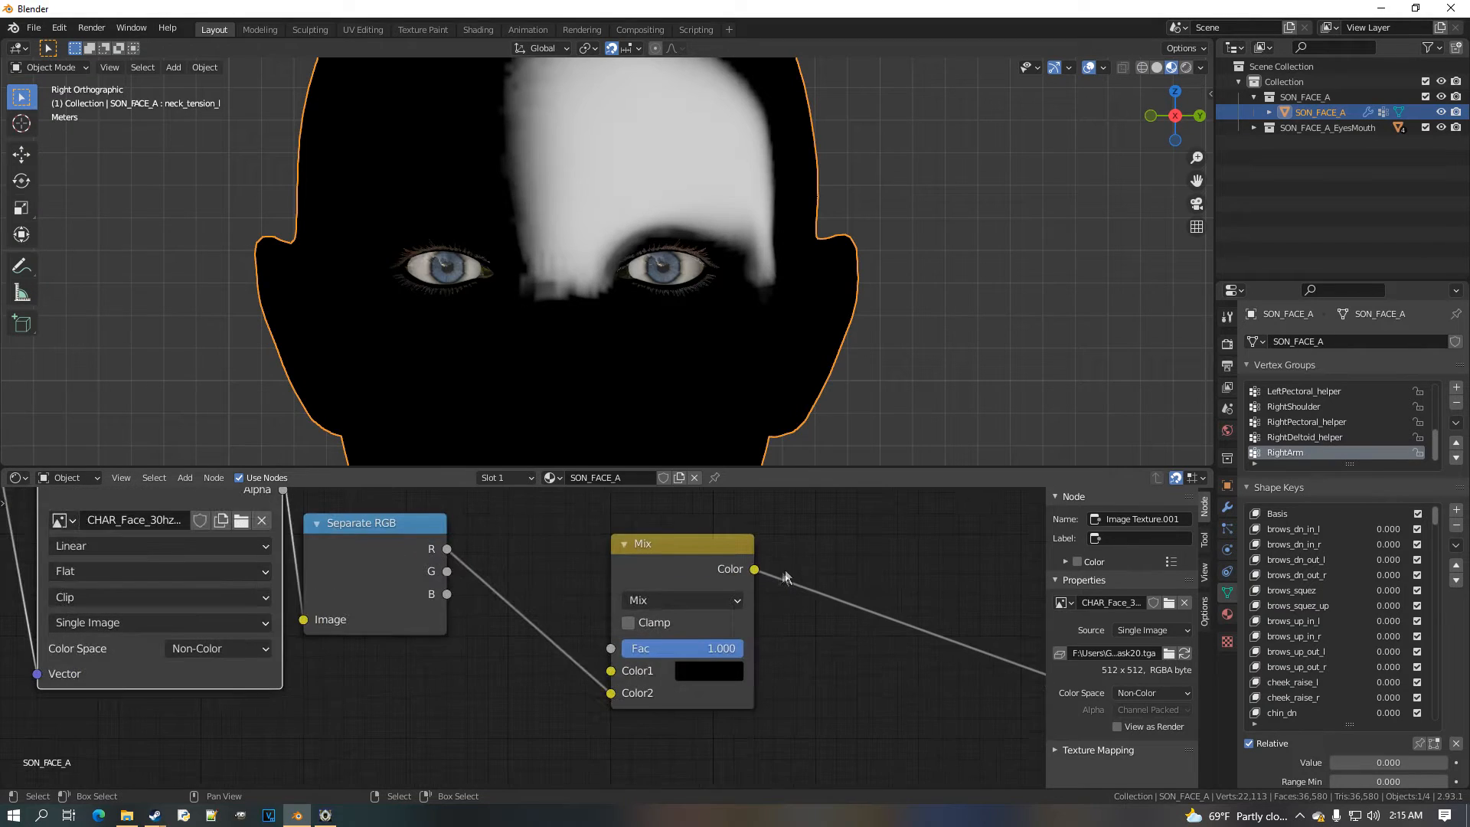
{"action": "mouse_move", "coordinate": [1398, 539]}
{"action": "left_mouse_down"}
{"action": "mouse_move", "coordinate": [1426, 538]}
{"action": "mouse_move", "coordinate": [1390, 538]}
{"action": "left_mouse_up"}
{"action": "scroll", "coordinate": [773, 634], "scroll_direction": "up", "scroll_amount": 2}
{"action": "middle_click_drag", "start_coordinate": [749, 631], "coordinate": [660, 619]}
{"action": "scroll", "coordinate": [651, 620], "scroll_direction": "up", "scroll_amount": 1}
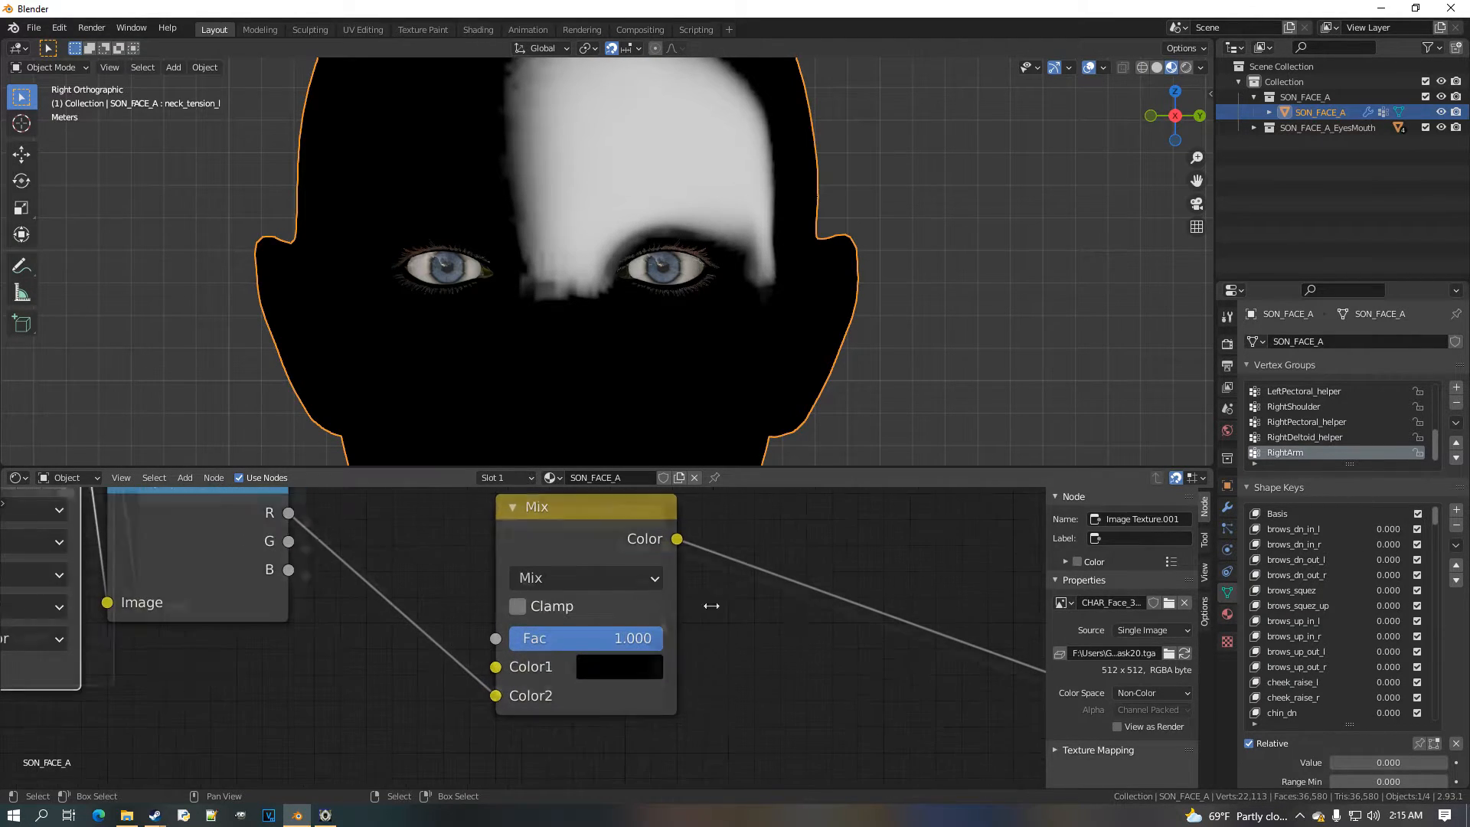
{"action": "right_click", "coordinate": [1398, 535]}
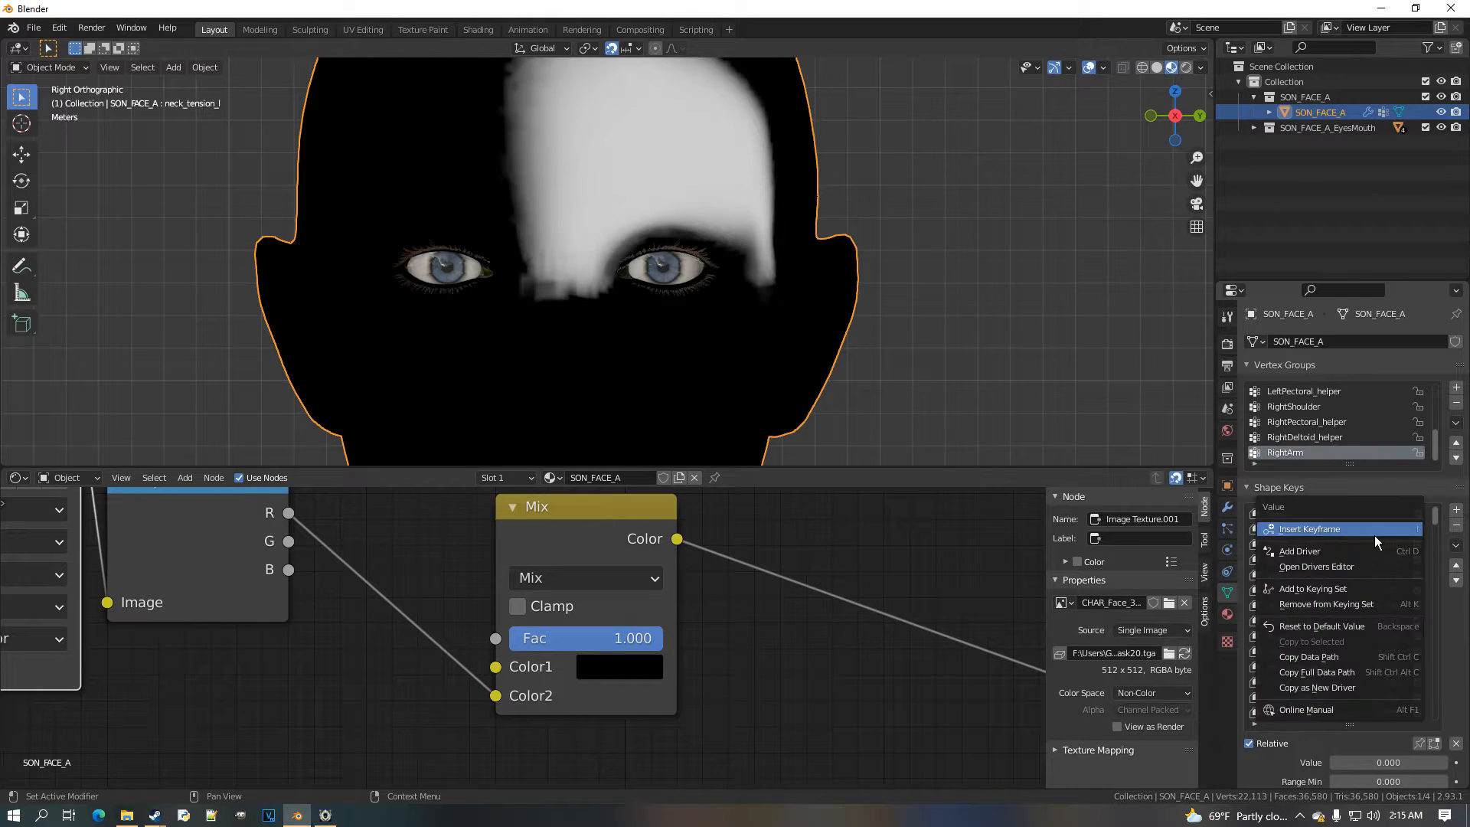
{"action": "left_click", "coordinate": [1392, 689]}
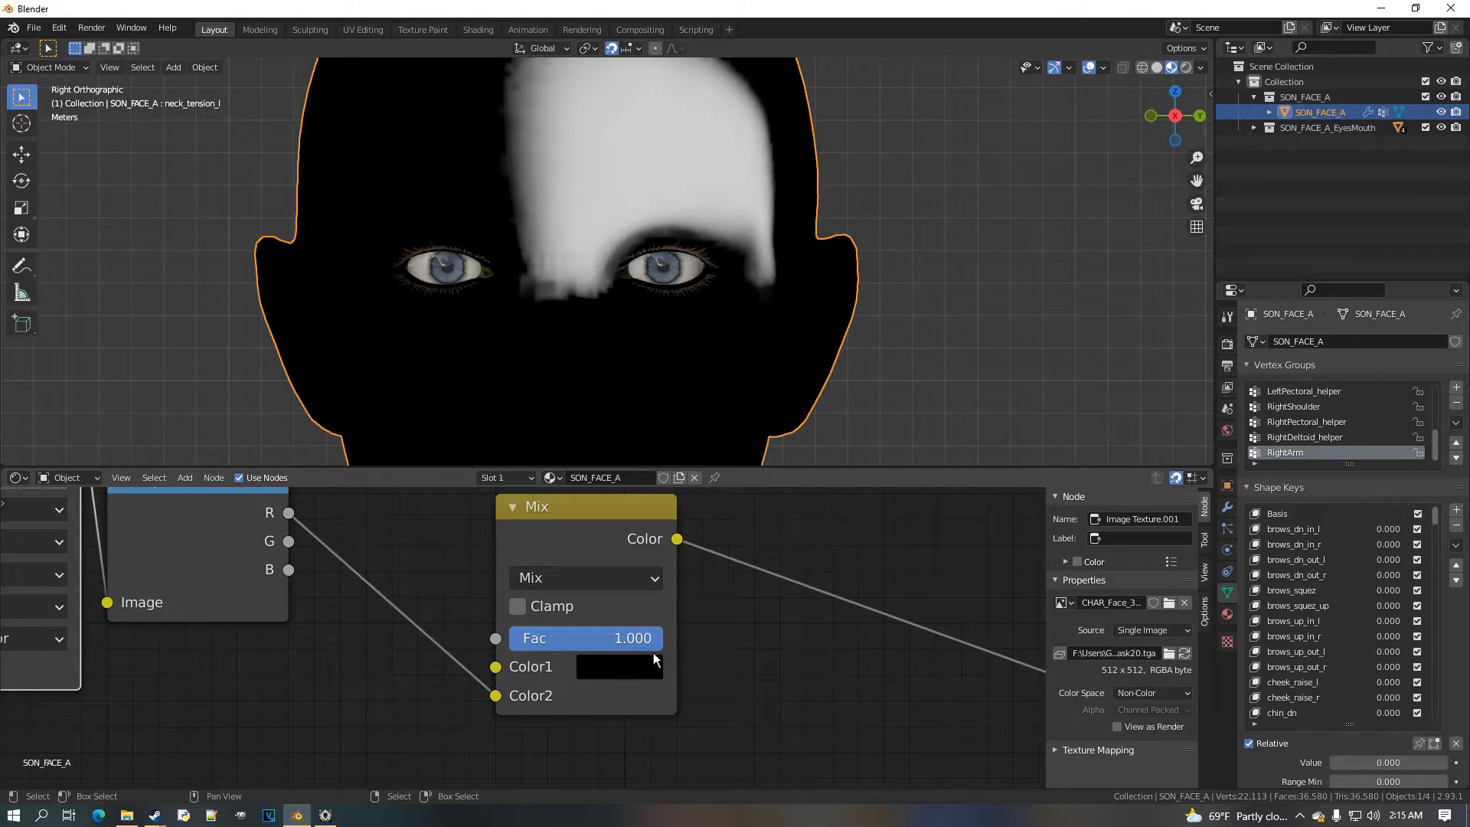
Set the Mix node's factor to 0.000 and paste the copied shape key driver onto it
{"action": "left_click_drag", "start_coordinate": [651, 645], "coordinate": [507, 641]}
{"action": "scroll", "coordinate": [575, 633], "scroll_direction": "up", "scroll_amount": 1}
{"action": "right_click", "coordinate": [611, 652]}
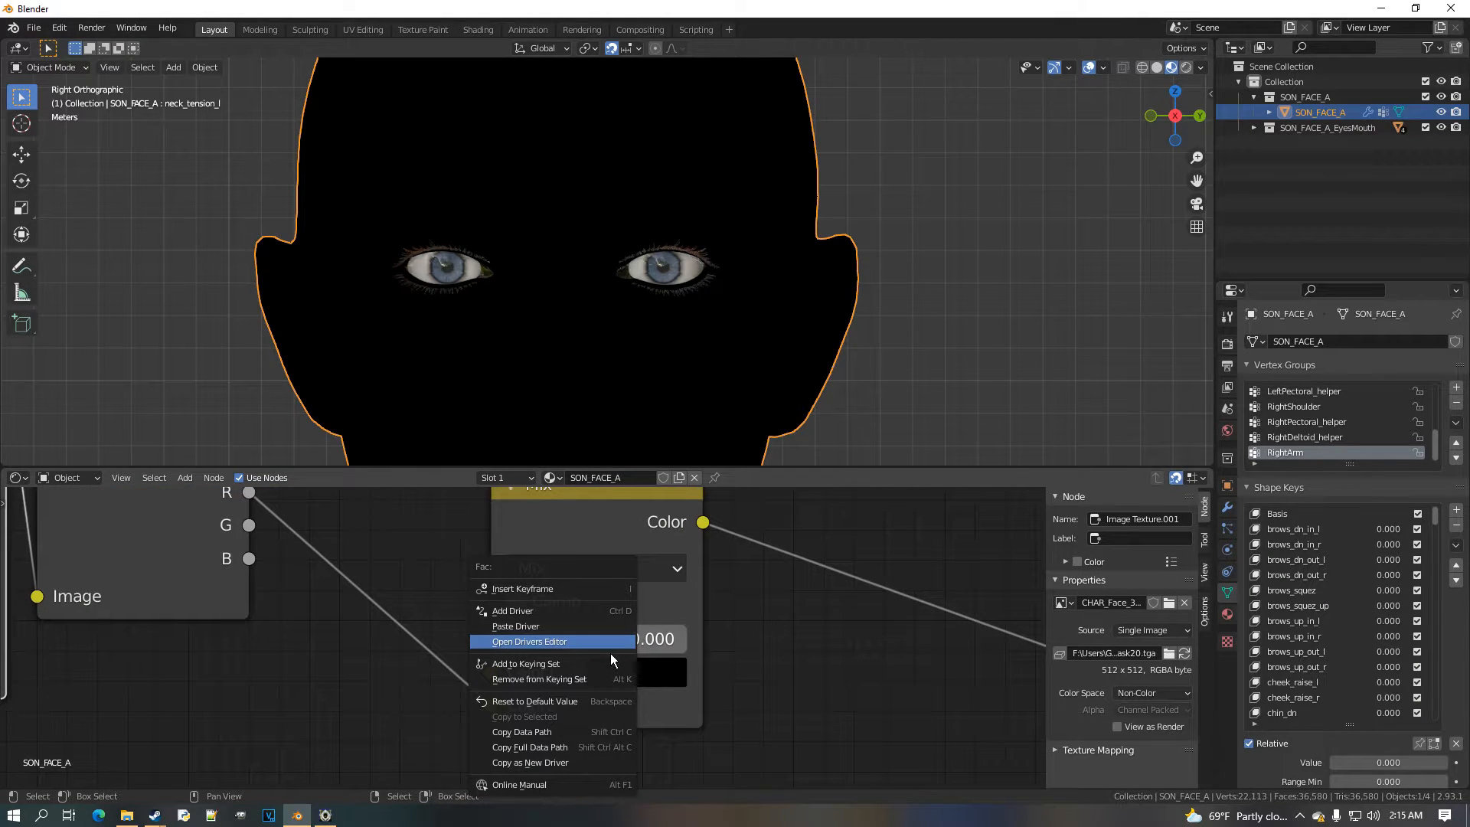
{"action": "left_click", "coordinate": [568, 632]}
{"action": "right_click", "coordinate": [573, 634]}
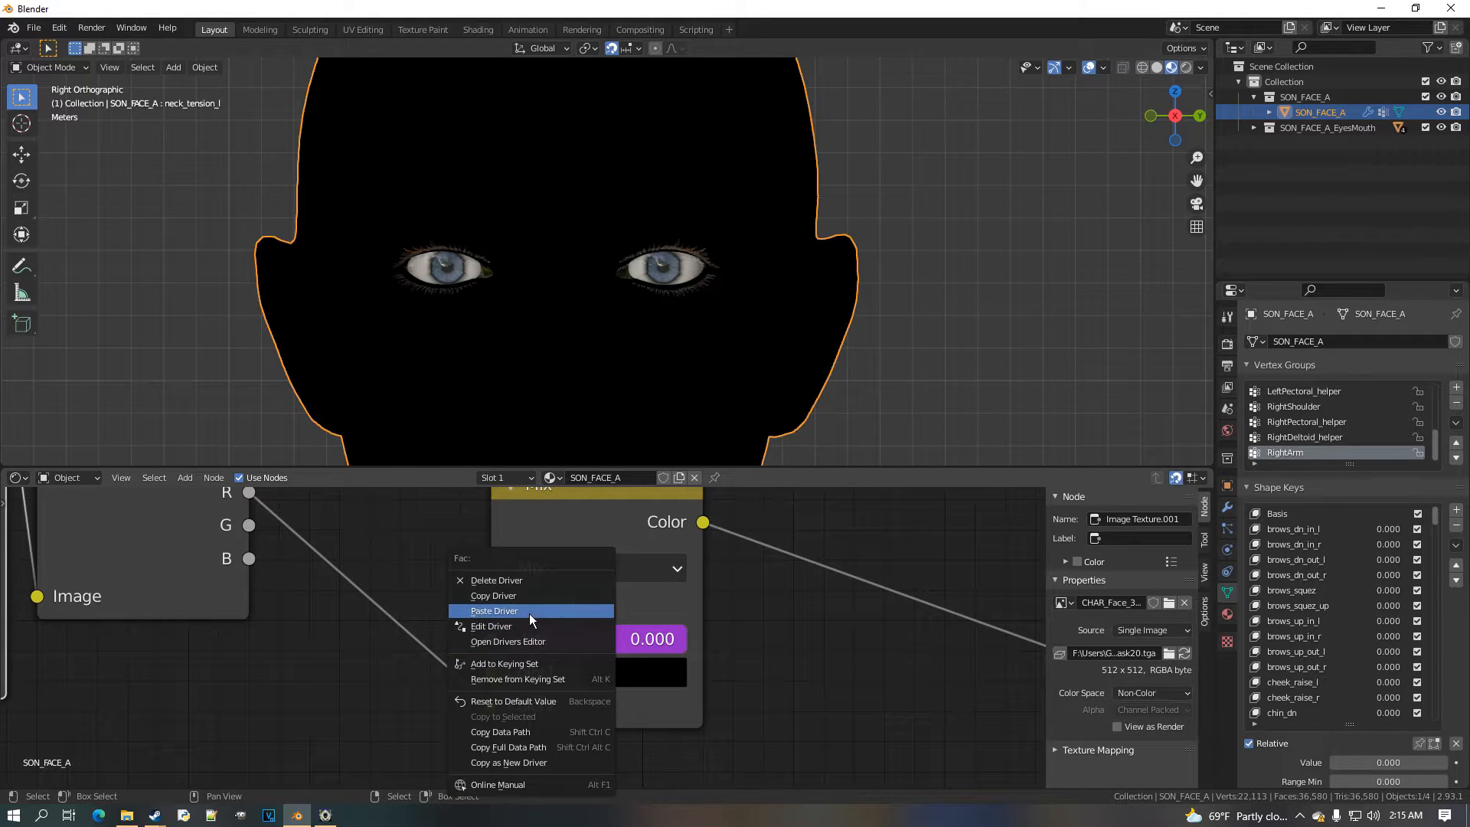
Test the driven mask on the face by varying the brows_dn_in_l shape key's value
{"action": "scroll", "coordinate": [703, 302], "scroll_direction": "down", "scroll_amount": 2}
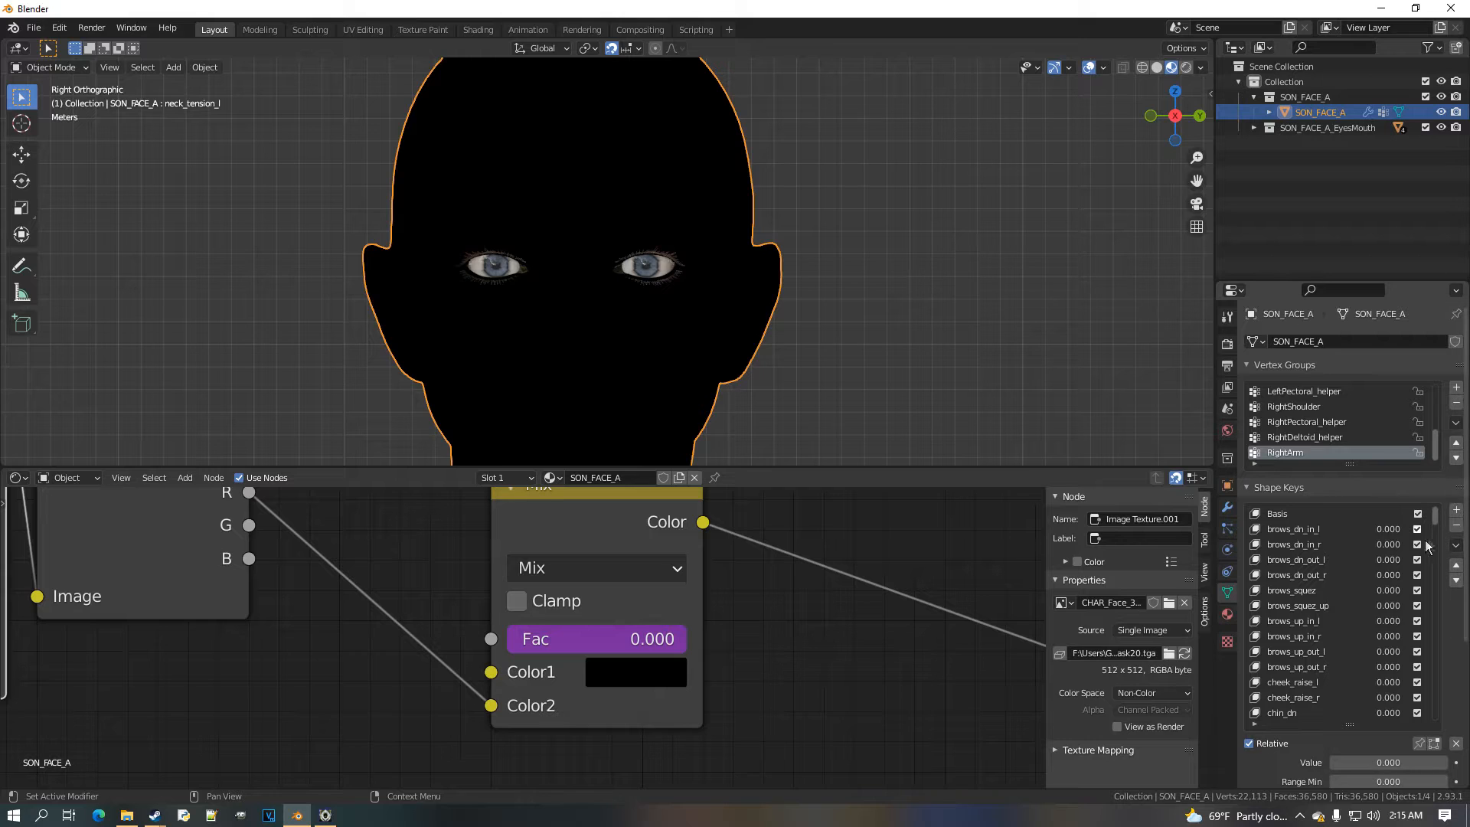
{"action": "mouse_move", "coordinate": [1390, 530]}
{"action": "left_mouse_down"}
{"action": "mouse_move", "coordinate": [1455, 529]}
{"action": "mouse_move", "coordinate": [1388, 529]}
{"action": "left_mouse_up"}
{"action": "scroll", "coordinate": [599, 781], "scroll_direction": "down", "scroll_amount": 1}
Space out the Separate RGB, BlendMask20 image texture, Mapping and UV Map nodes closer to the driven Mix node
{"action": "scroll", "coordinate": [600, 781], "scroll_direction": "down", "scroll_amount": 5}
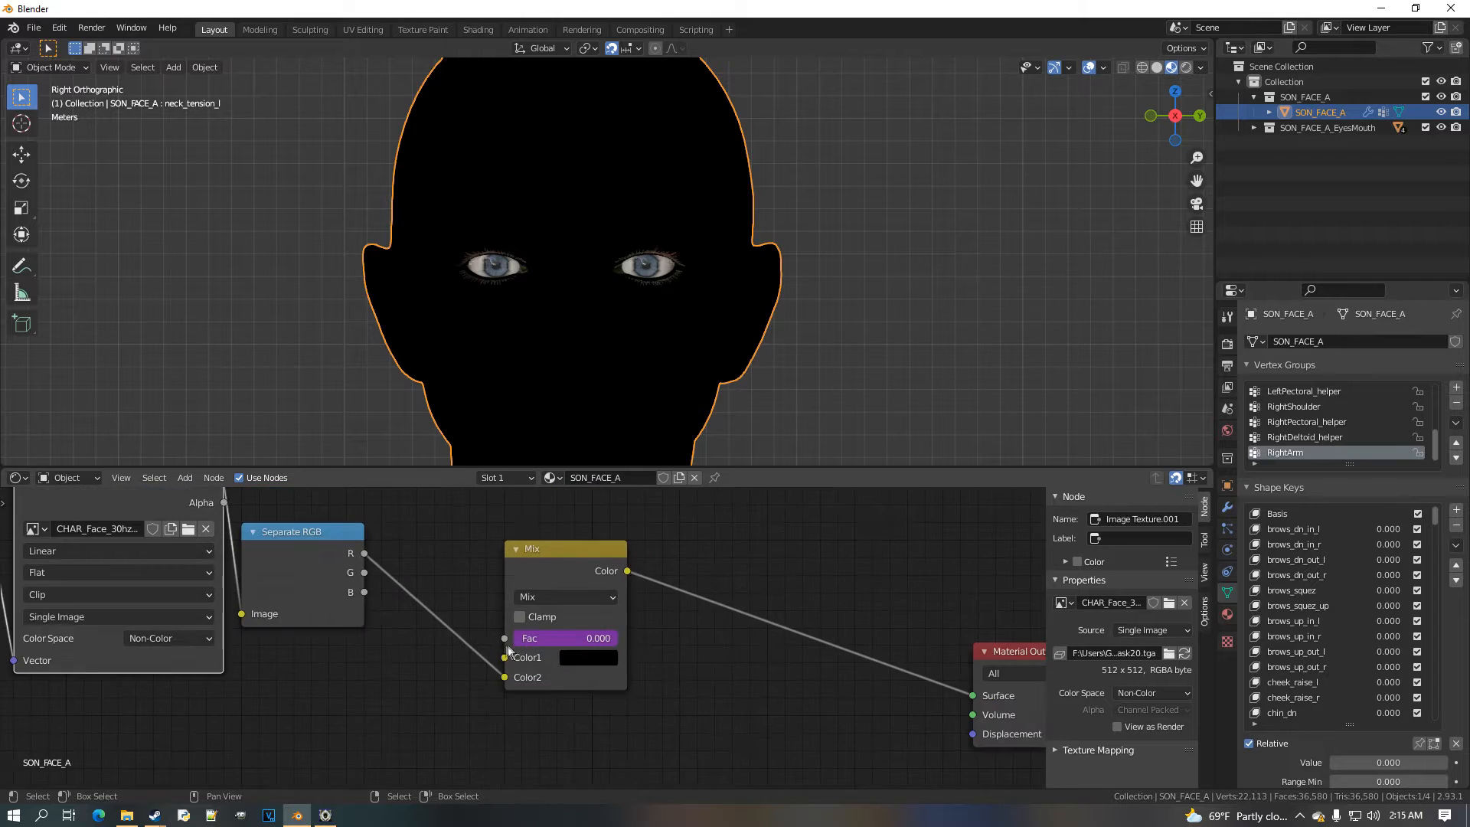
{"action": "middle_click_drag", "start_coordinate": [713, 638], "coordinate": [571, 618]}
{"action": "scroll", "coordinate": [571, 617], "scroll_direction": "up", "scroll_amount": 1}
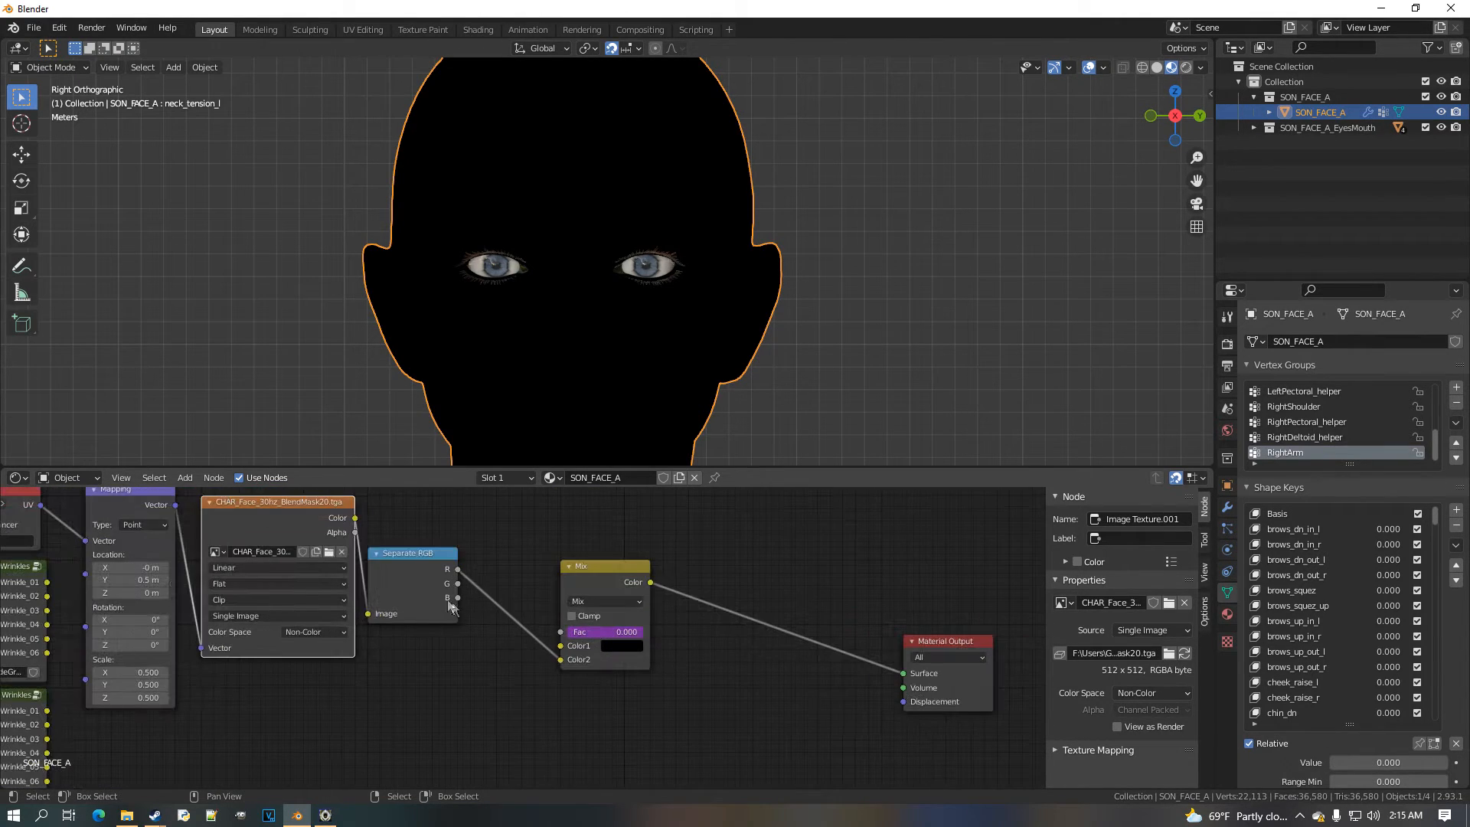
{"action": "left_click_drag", "start_coordinate": [413, 588], "coordinate": [476, 640]}
{"action": "left_click_drag", "start_coordinate": [318, 539], "coordinate": [382, 578]}
{"action": "left_click_drag", "start_coordinate": [159, 514], "coordinate": [223, 539]}
{"action": "middle_click_drag", "start_coordinate": [276, 569], "coordinate": [466, 645]}
{"action": "left_click_drag", "start_coordinate": [181, 588], "coordinate": [281, 588]}
{"action": "scroll", "coordinate": [518, 632], "scroll_direction": "up", "scroll_amount": 2}
{"action": "middle_click_drag", "start_coordinate": [530, 629], "coordinate": [450, 610]}
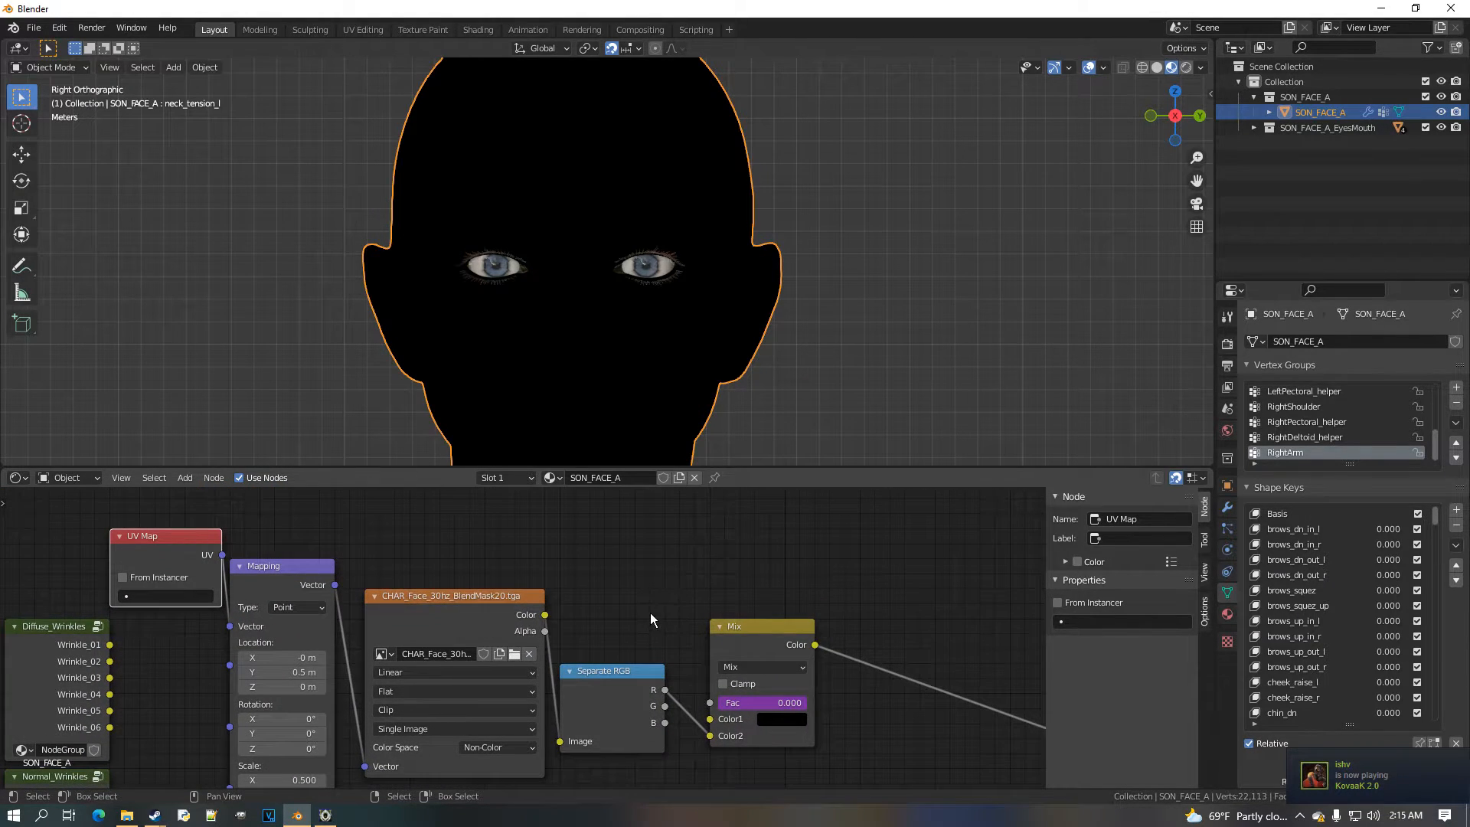
Collapse the driven Mix, Separate RGB, BlendMask20 image texture and Mapping nodes to their headers
{"action": "left_click", "coordinate": [754, 657]}
{"action": "key", "text": "h"}
{"action": "left_click", "coordinate": [574, 678]}
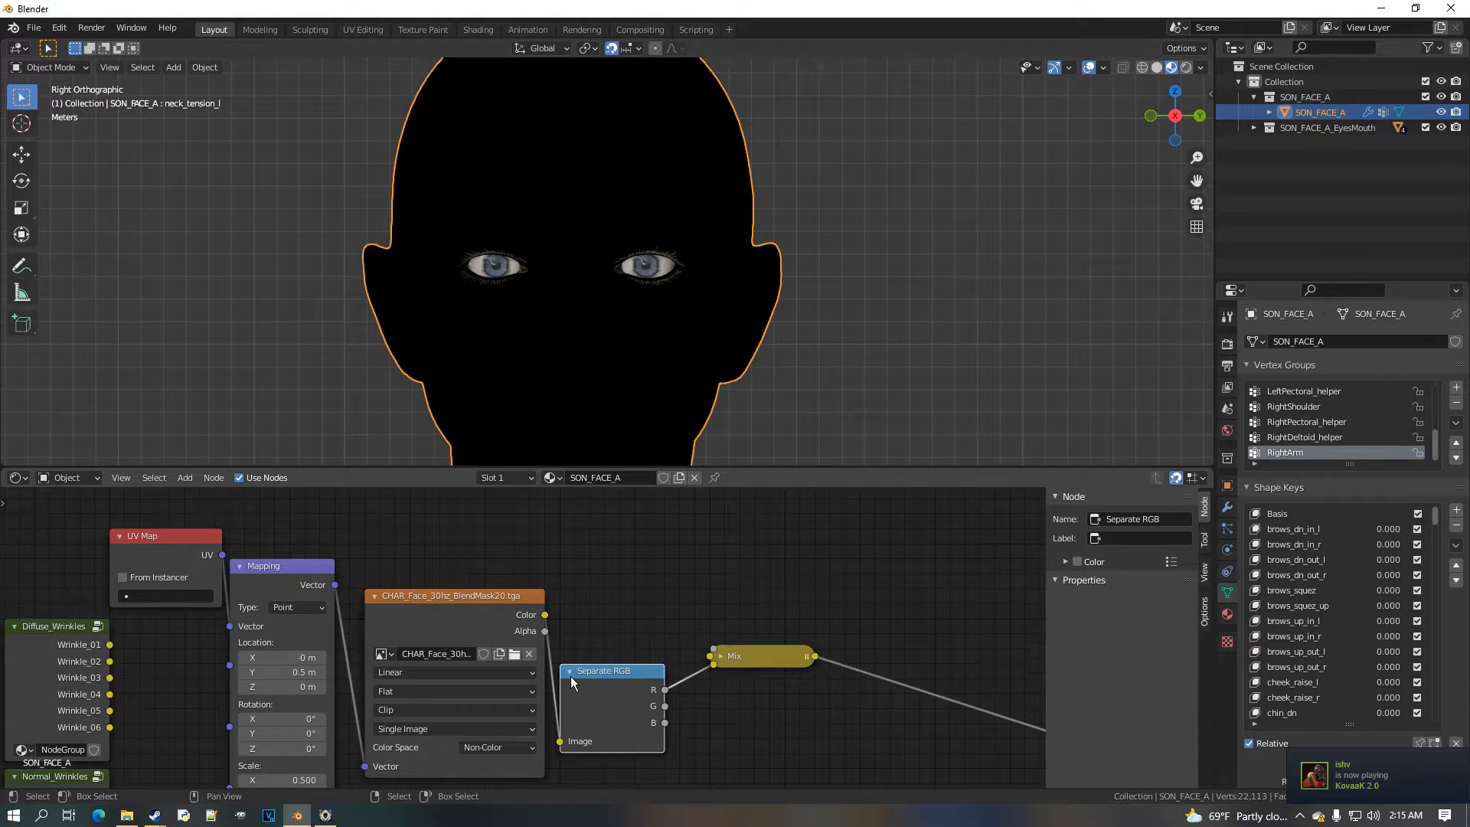
{"action": "key", "text": "h"}
{"action": "left_click", "coordinate": [386, 600]}
{"action": "key", "text": "h"}
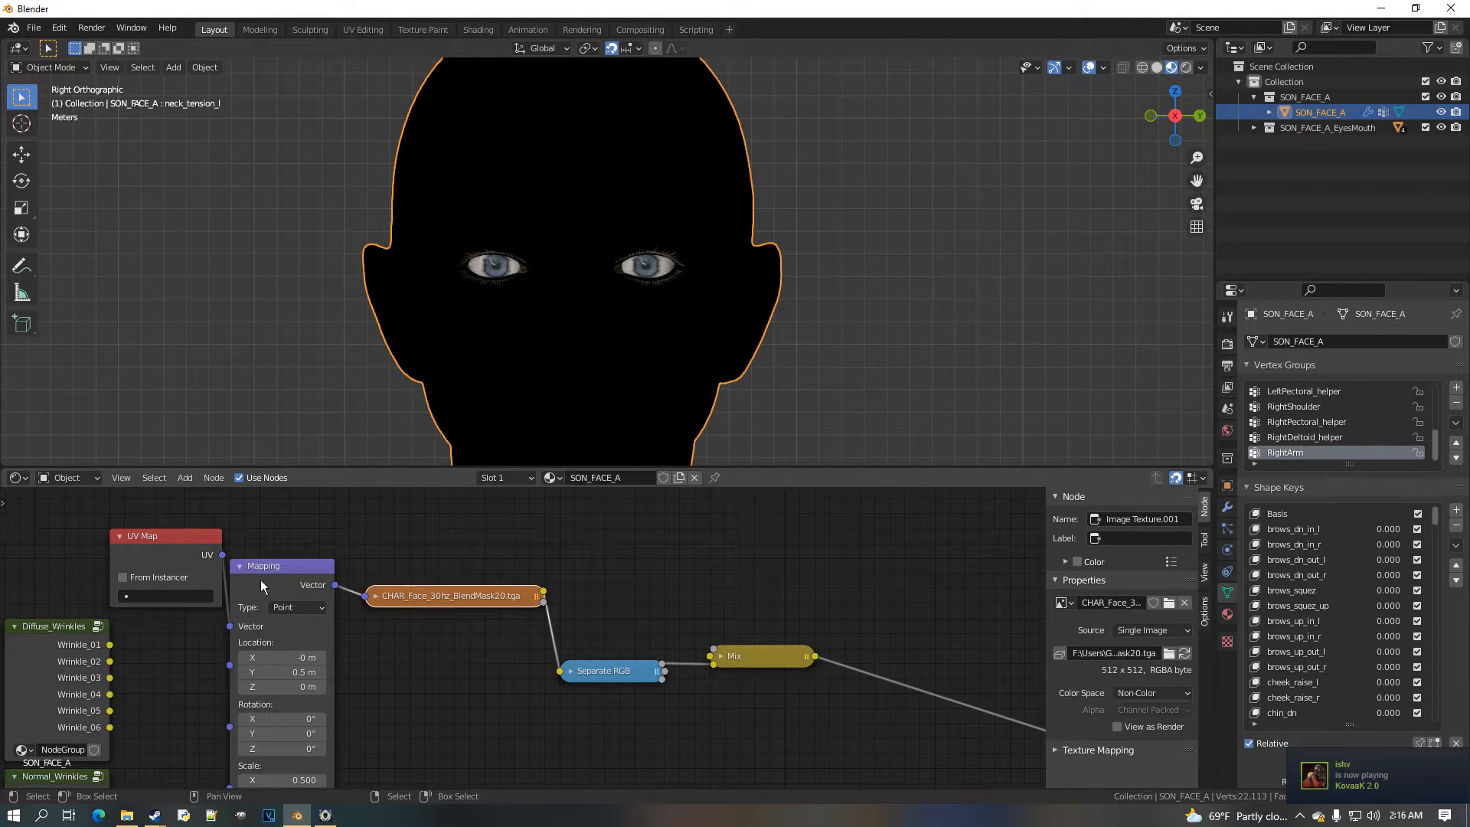
{"action": "left_click", "coordinate": [241, 572]}
{"action": "key", "text": "h"}
Collapse the UV Map node and line up the collapsed mask nodes in a compact row leading to the Mix node
{"action": "left_click_drag", "start_coordinate": [639, 675], "coordinate": [652, 663]}
{"action": "left_click_drag", "start_coordinate": [490, 597], "coordinate": [494, 656]}
{"action": "left_click", "coordinate": [310, 573]}
{"action": "left_click_drag", "start_coordinate": [312, 574], "coordinate": [343, 649]}
{"action": "left_click_drag", "start_coordinate": [159, 562], "coordinate": [210, 635]}
{"action": "left_click", "coordinate": [137, 582]}
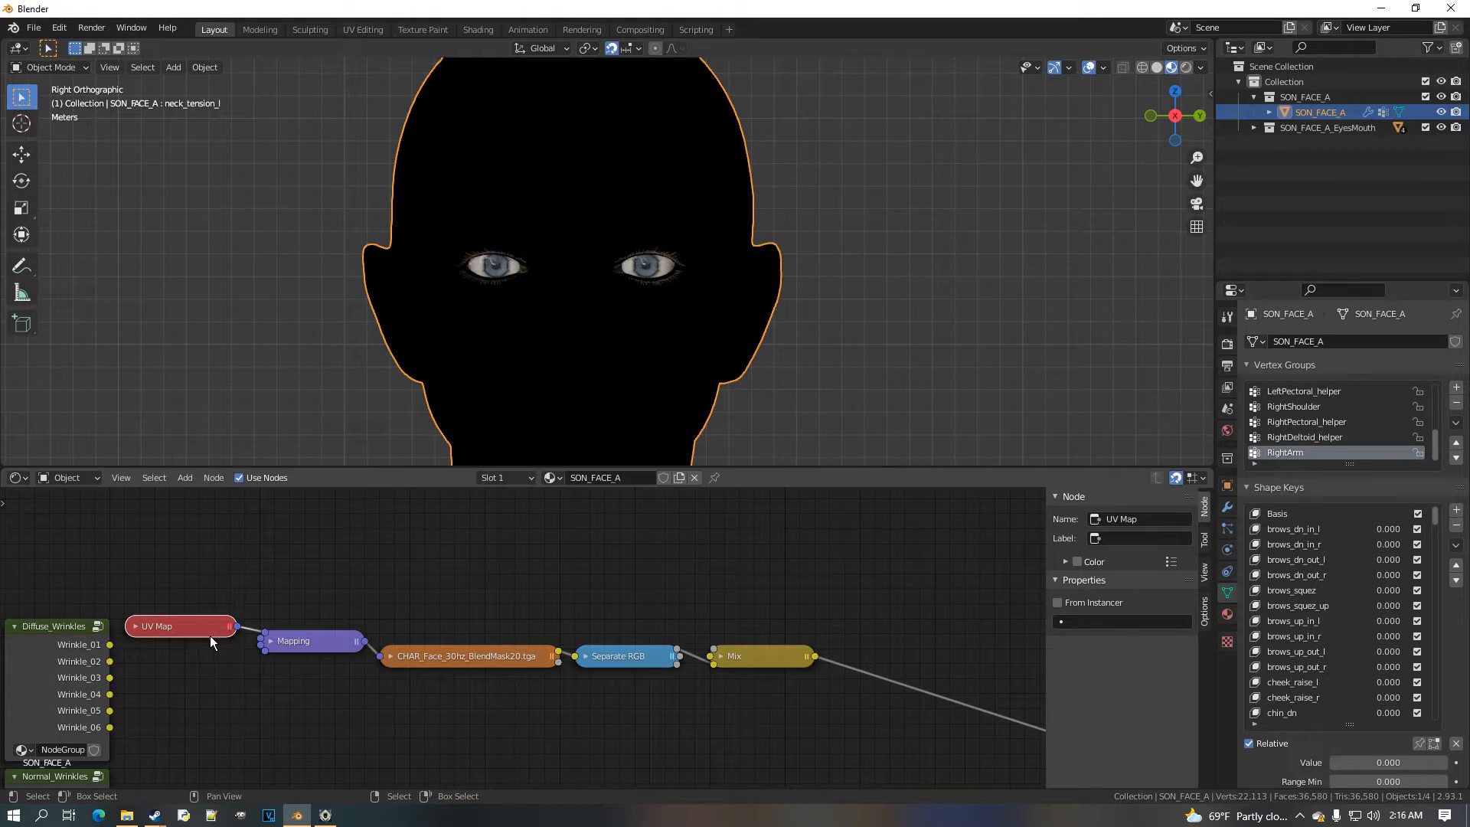
Move the Mix node fed by SON_FACE_A_Color0.tga far away from that texture to free space above the mask nodes
{"action": "scroll", "coordinate": [617, 568], "scroll_direction": "down", "scroll_amount": 2}
{"action": "middle_click_drag", "start_coordinate": [617, 568], "coordinate": [522, 678]}
{"action": "left_click_drag", "start_coordinate": [298, 537], "coordinate": [825, 602]}
{"action": "middle_click_drag", "start_coordinate": [769, 615], "coordinate": [585, 582]}
{"action": "middle_click_drag", "start_coordinate": [72, 600], "coordinate": [539, 584]}
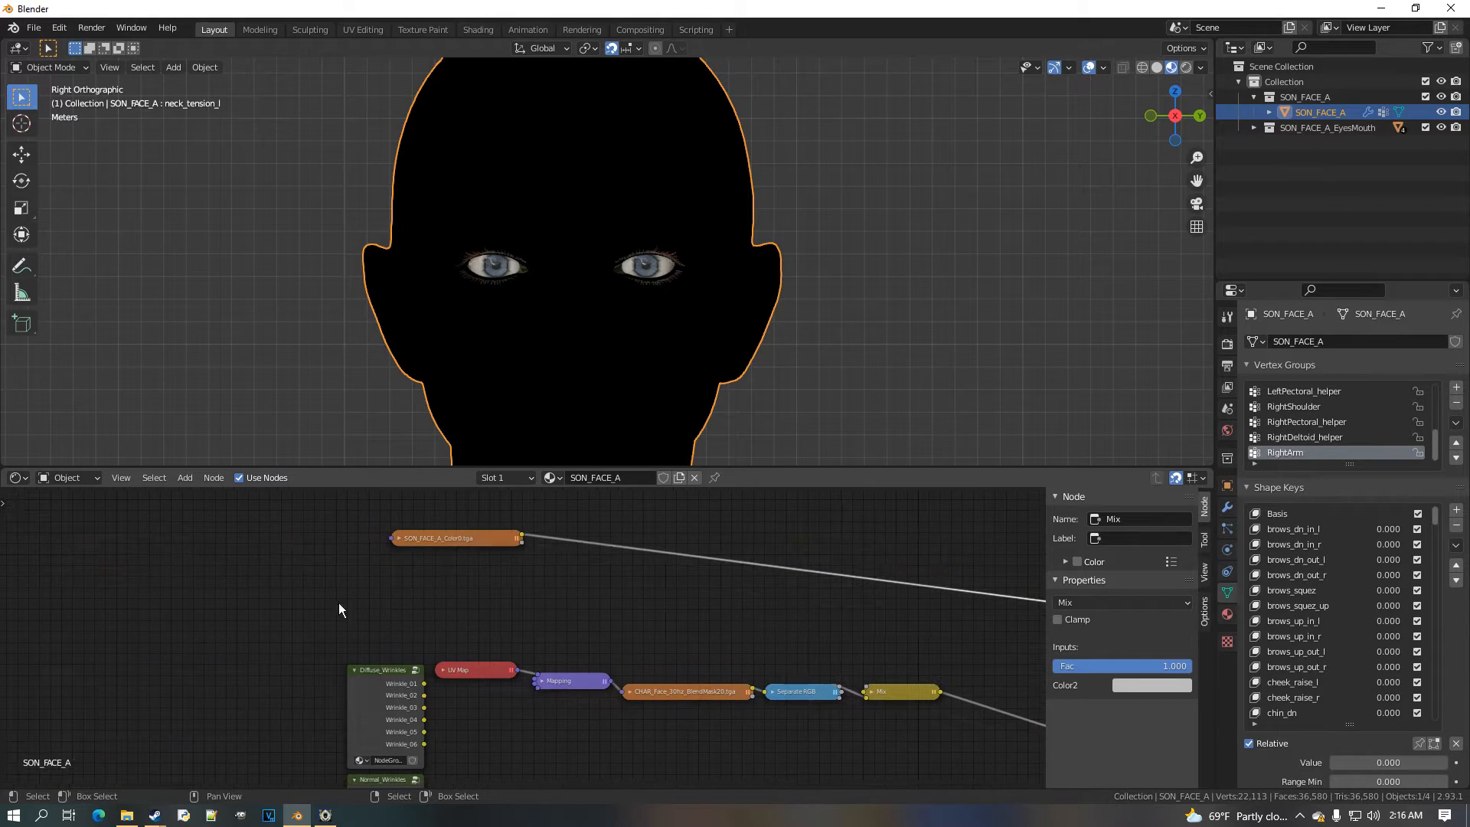
{"action": "middle_click_drag", "start_coordinate": [433, 684], "coordinate": [395, 666]}
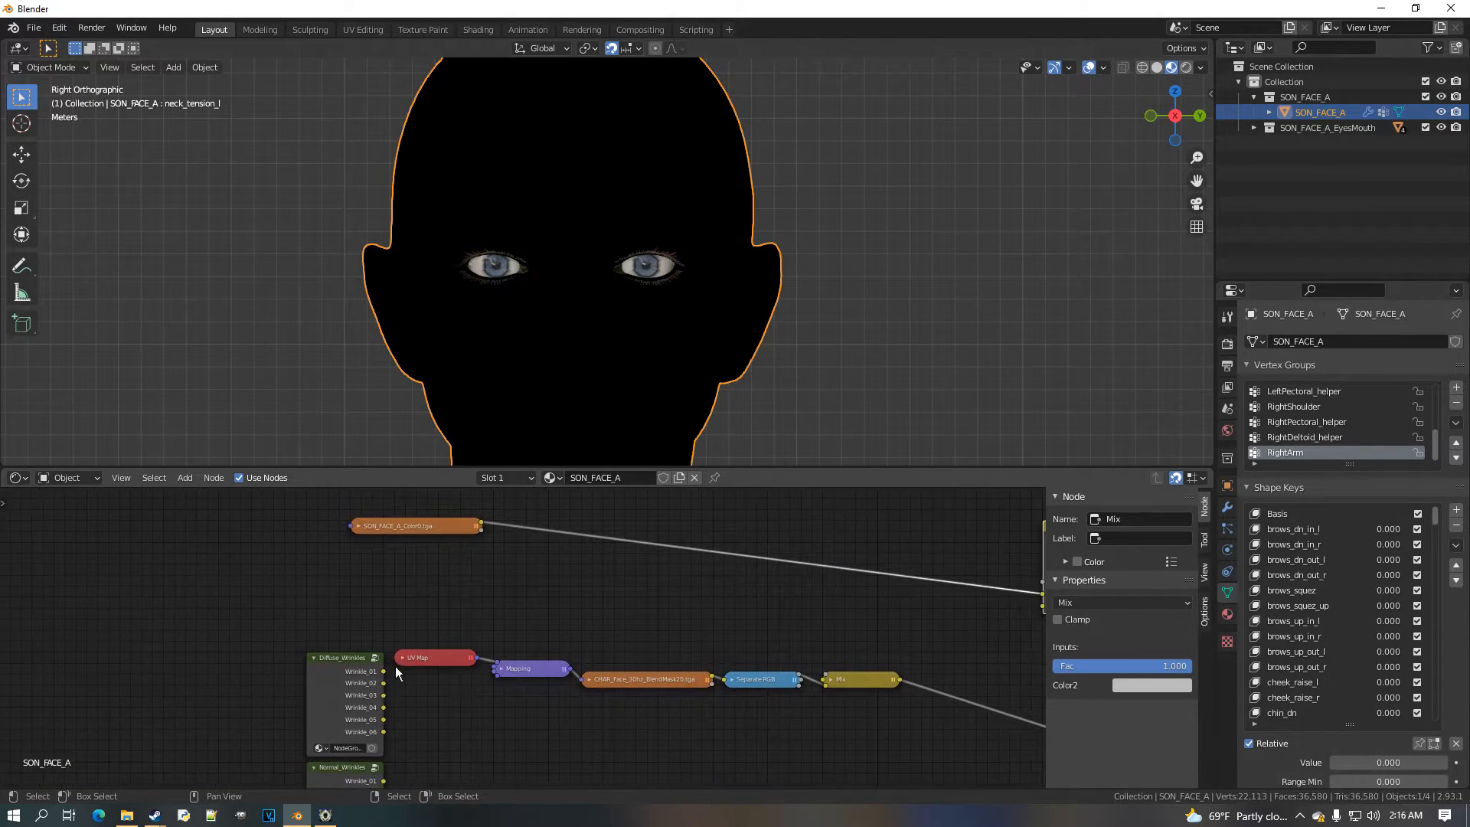
{"action": "scroll", "coordinate": [399, 664], "scroll_direction": "up", "scroll_amount": 1}
Change the node editor area to an Image Editor and display SON_FACE_A_30hz_CompExp1_Color0.tga
{"action": "left_click", "coordinate": [24, 481]}
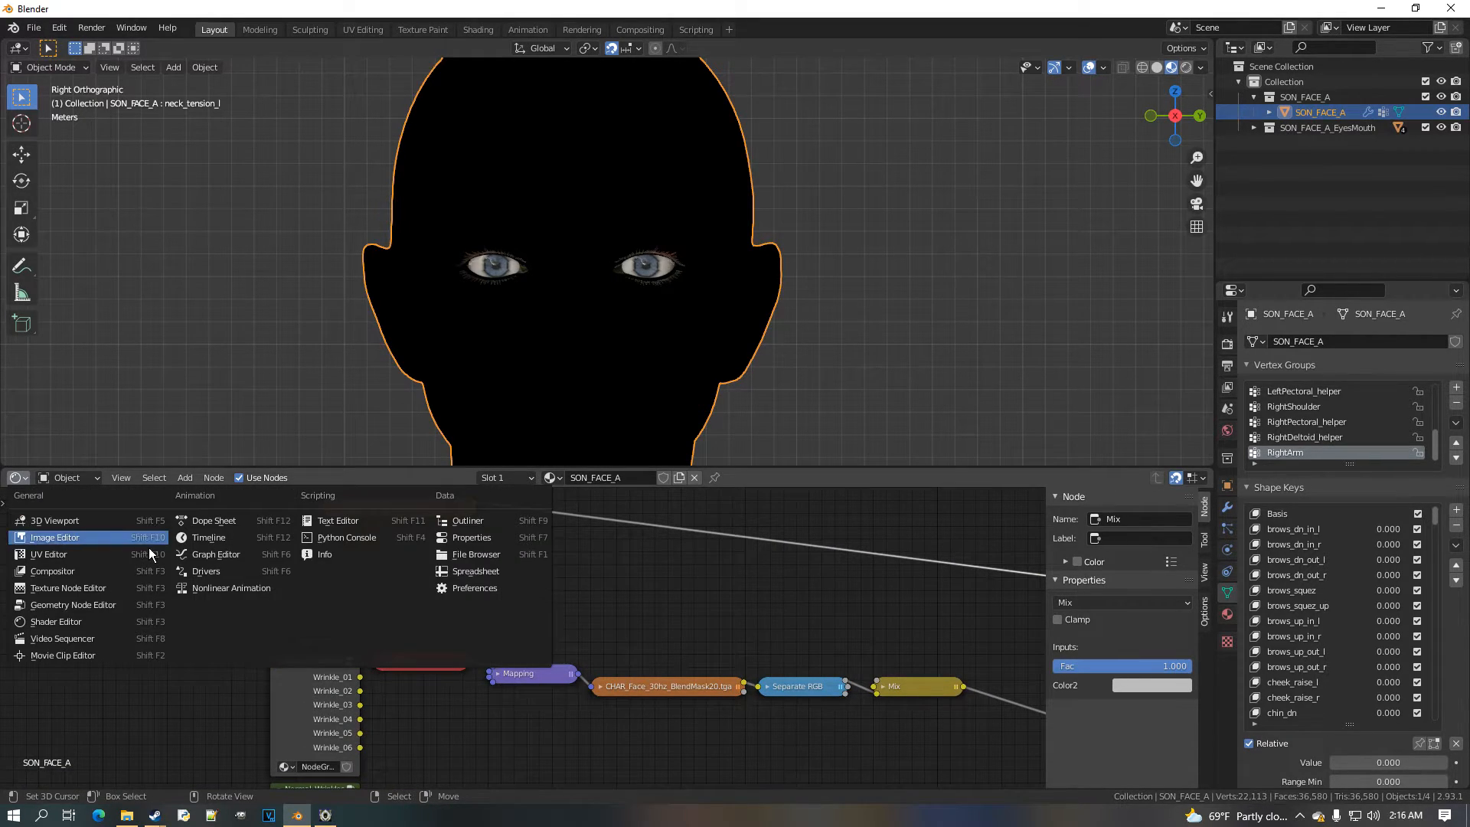
{"action": "left_click", "coordinate": [85, 538]}
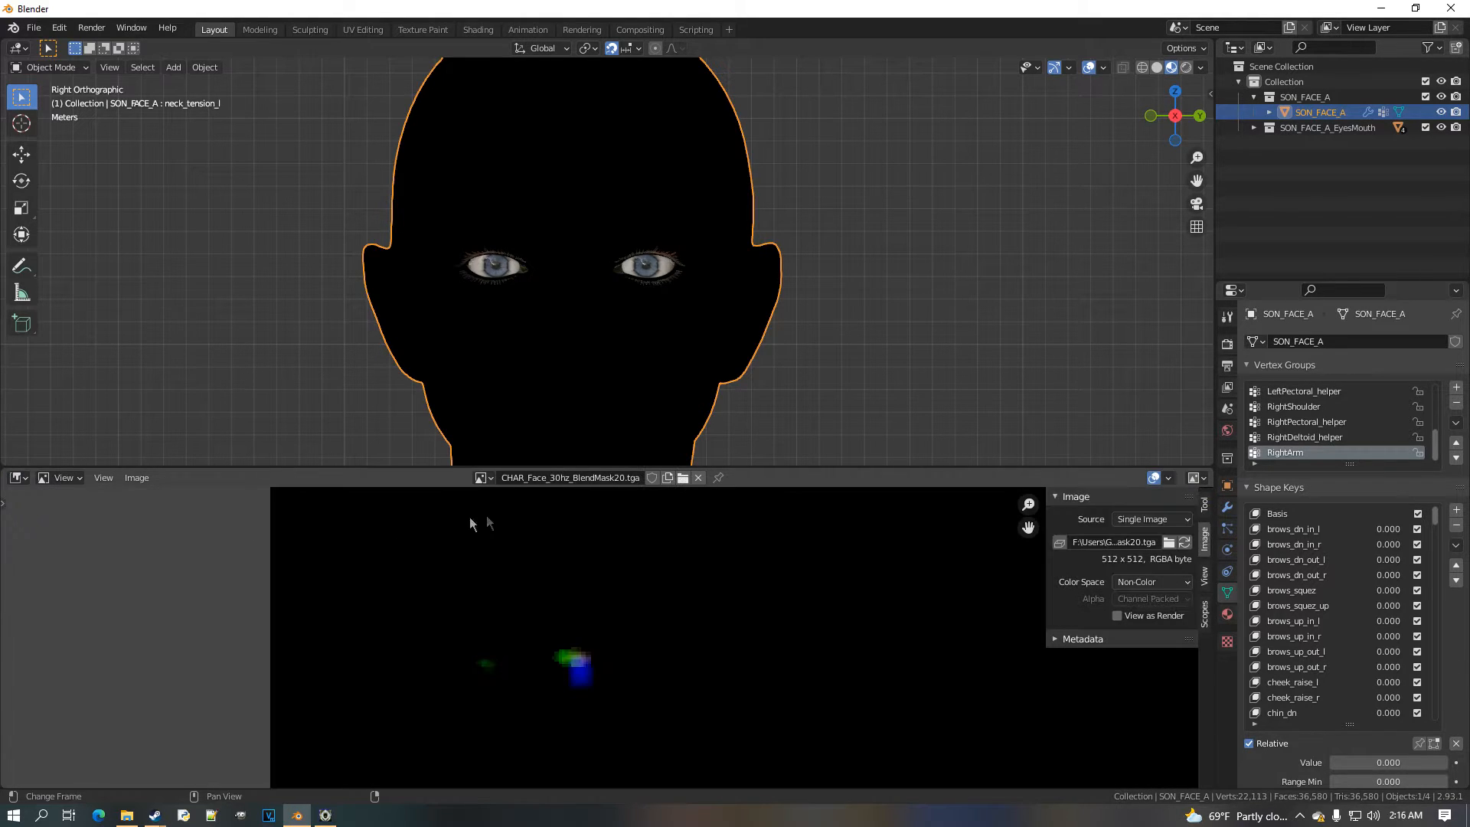
{"action": "left_click", "coordinate": [480, 479]}
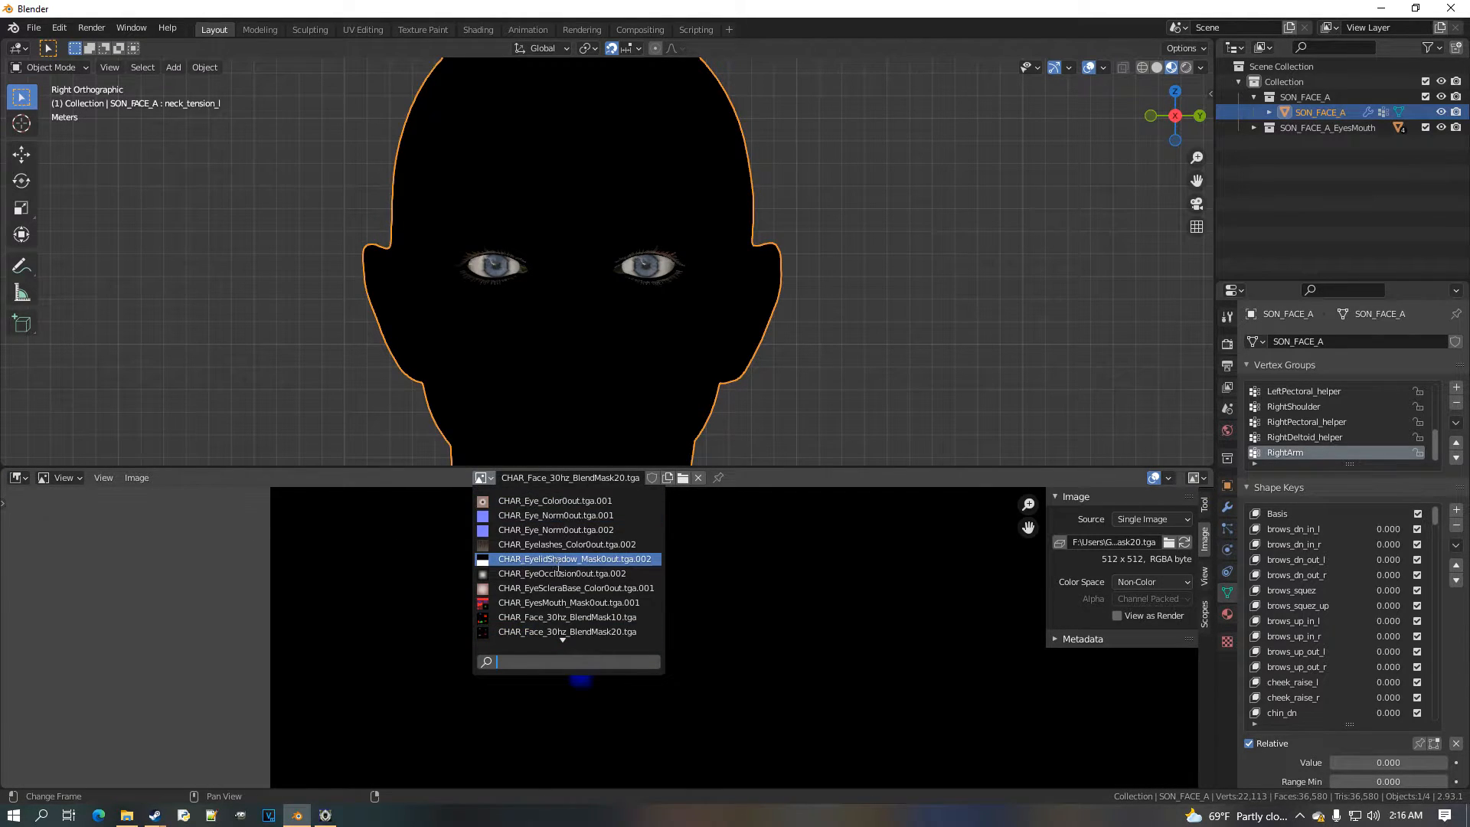
{"action": "scroll", "coordinate": [557, 568], "scroll_direction": "up", "scroll_amount": 4}
{"action": "scroll", "coordinate": [551, 559], "scroll_direction": "down", "scroll_amount": 19}
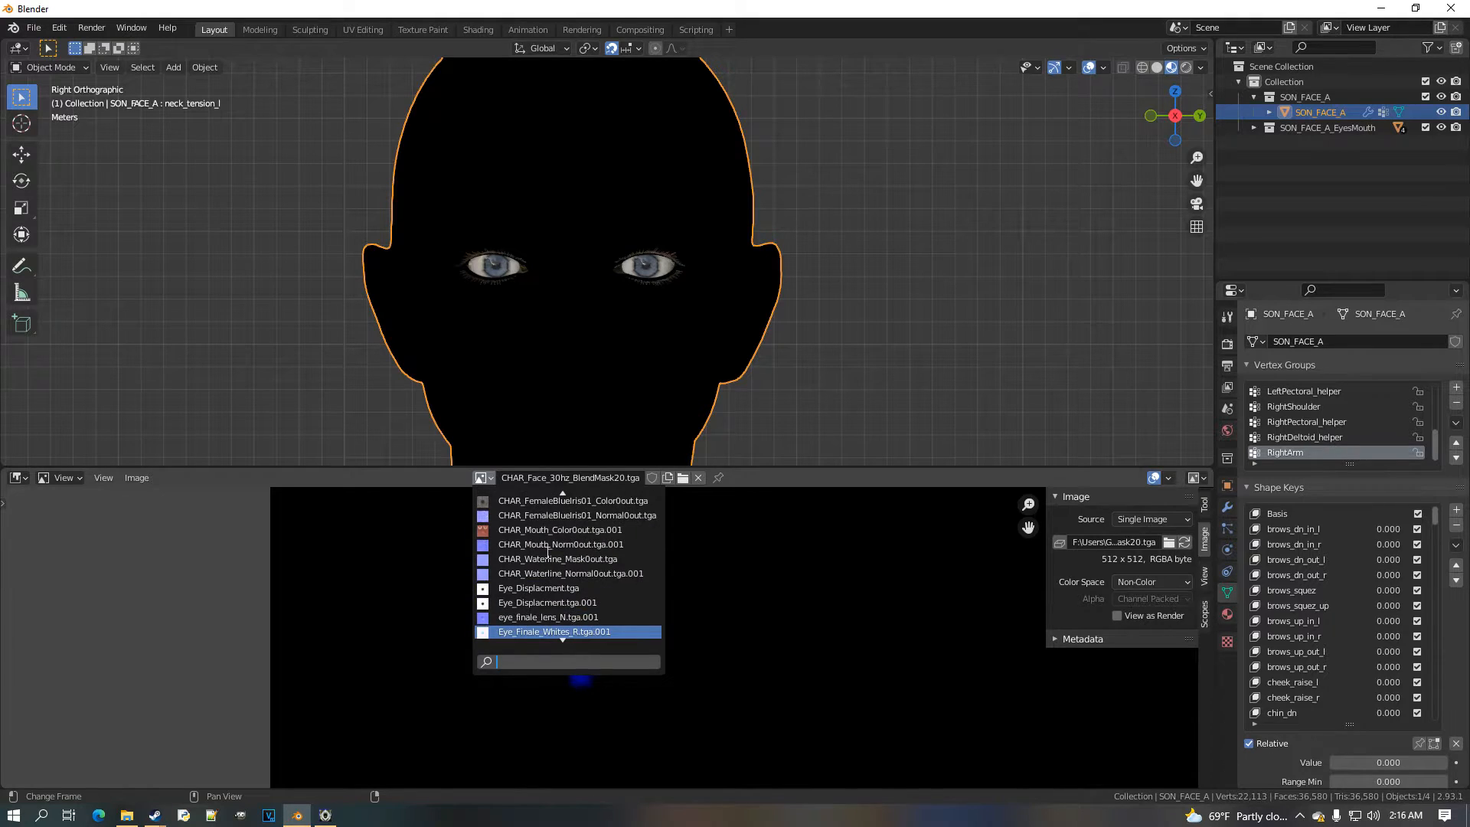
{"action": "scroll", "coordinate": [547, 551], "scroll_direction": "down", "scroll_amount": 8}
{"action": "left_click", "coordinate": [605, 564]}
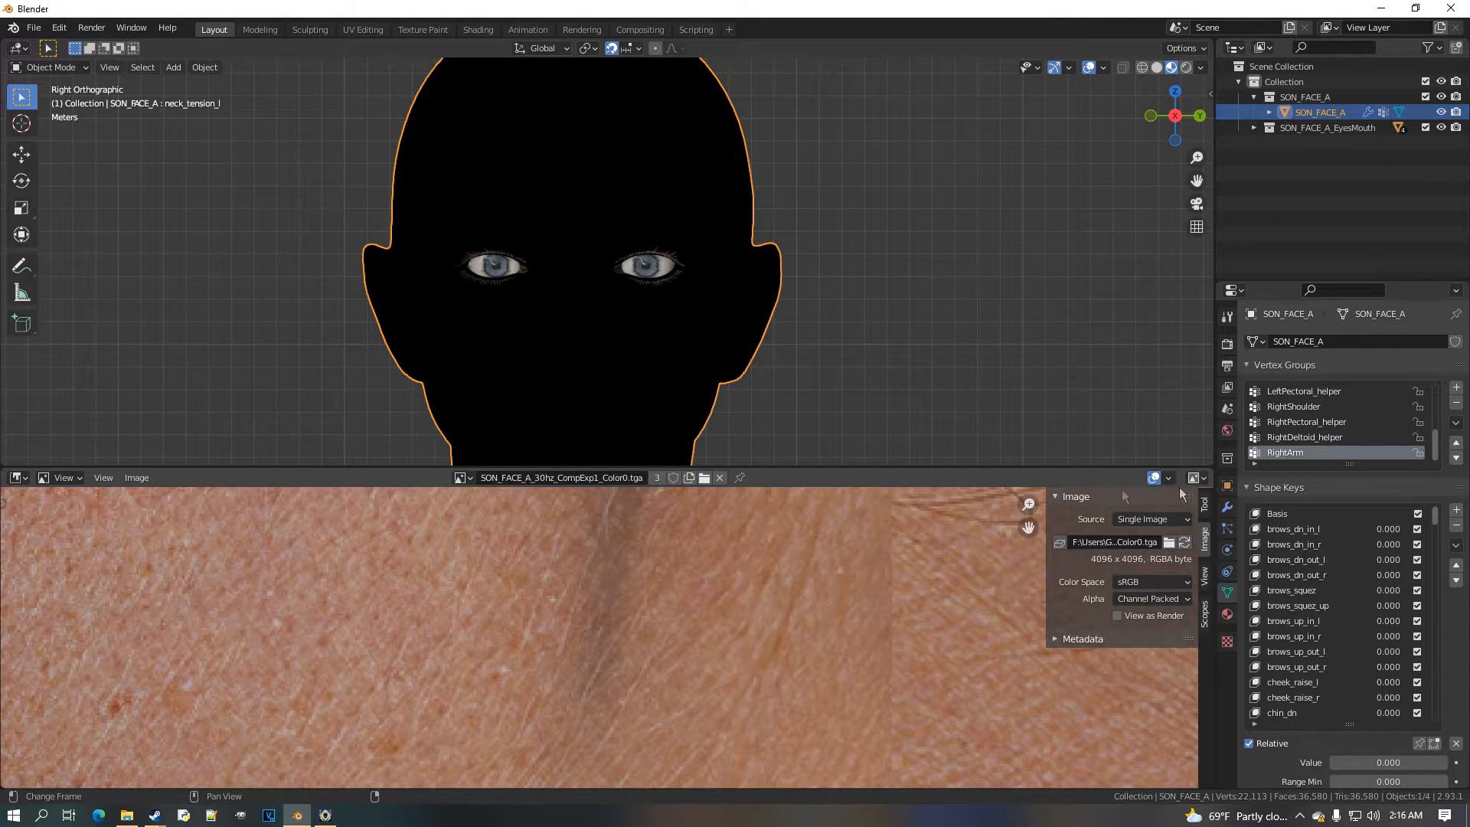
Display only the texture's Color channels and enlarge the Image Editor area to fit the whole wrinkle atlas
{"action": "left_click", "coordinate": [1197, 478]}
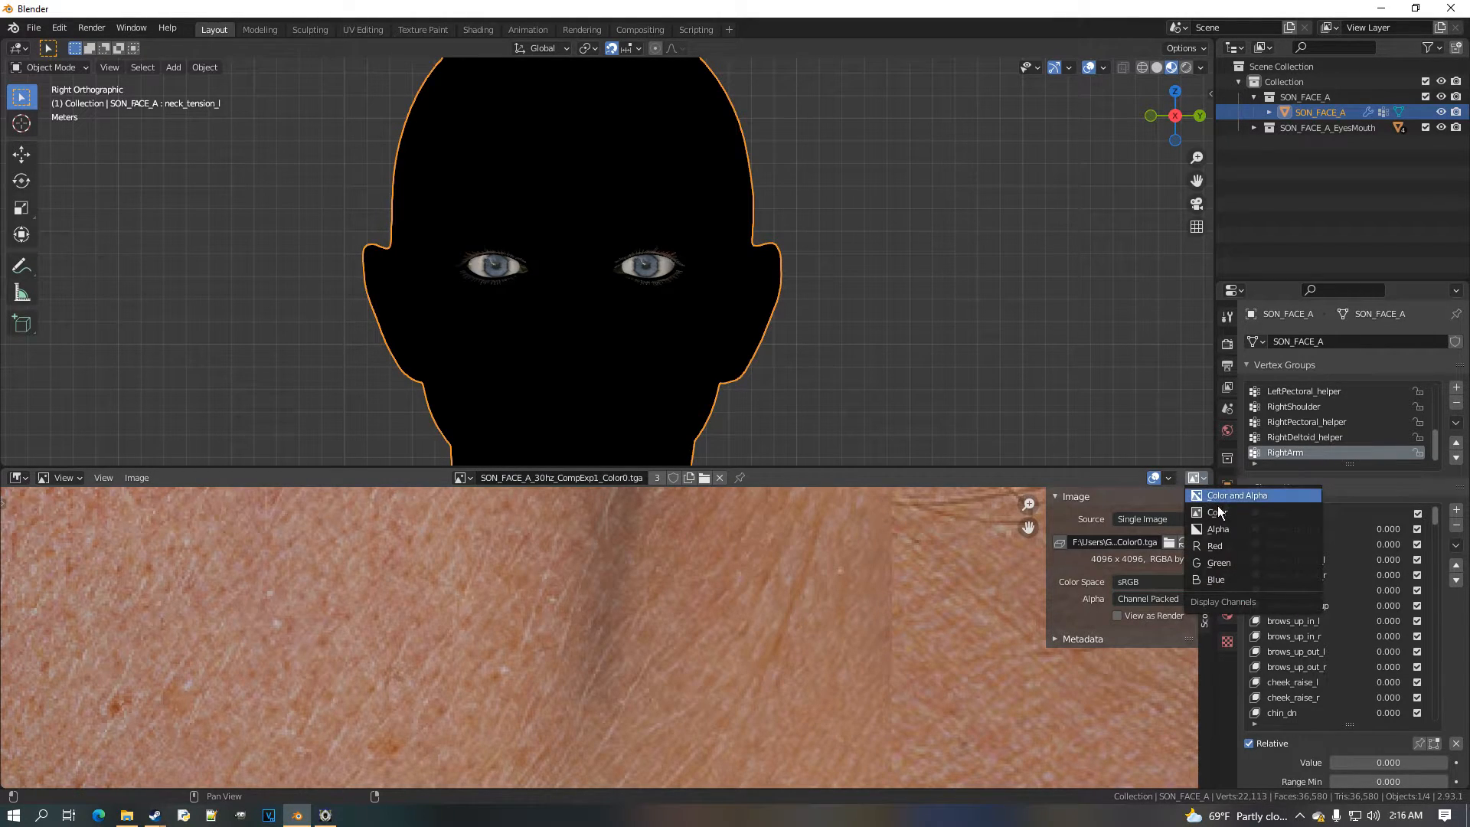
{"action": "left_click", "coordinate": [1218, 513]}
{"action": "scroll", "coordinate": [917, 546], "scroll_direction": "down", "scroll_amount": 8}
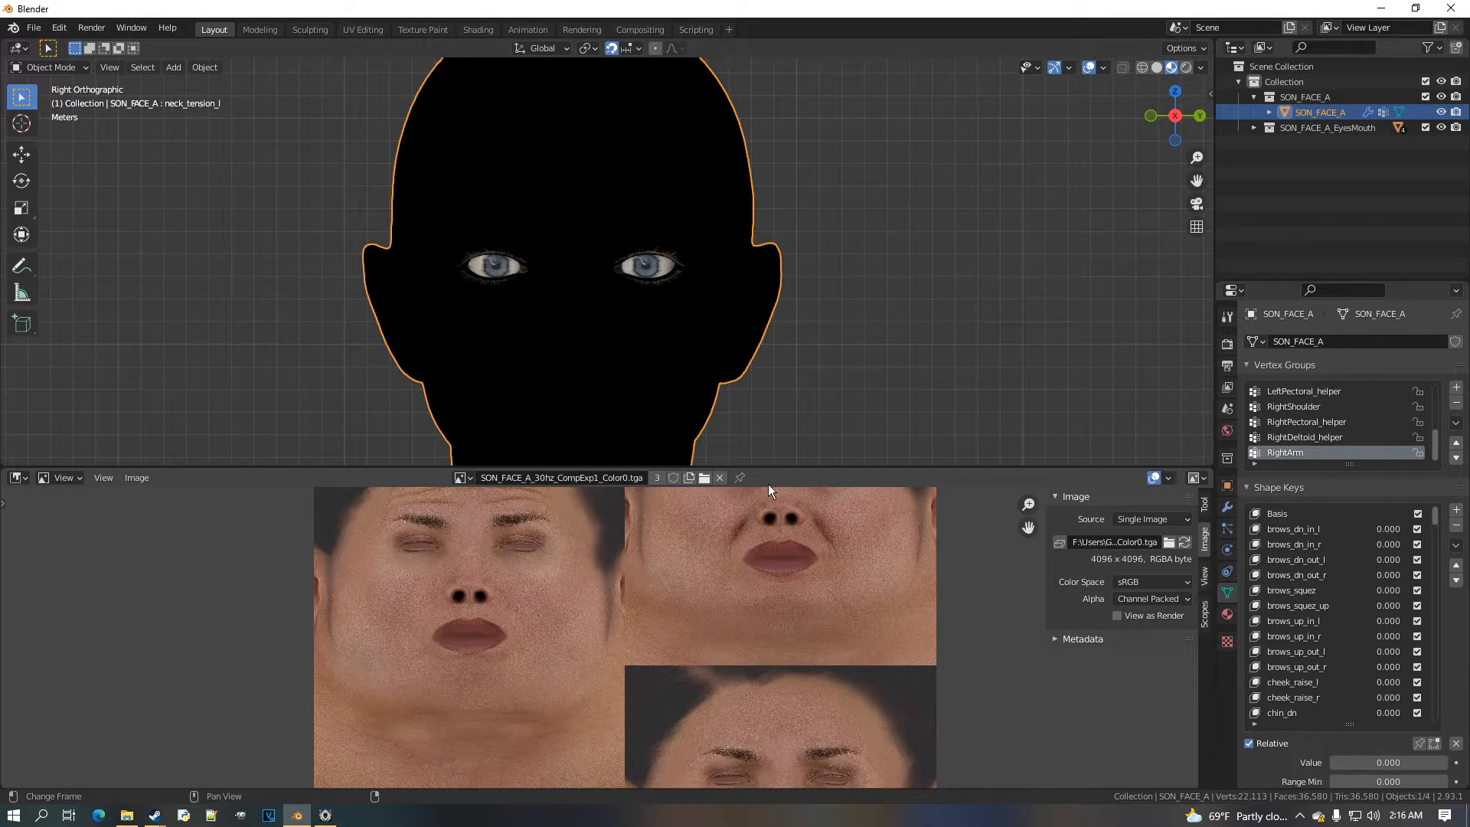
{"action": "left_click_drag", "start_coordinate": [786, 476], "coordinate": [786, 399]}
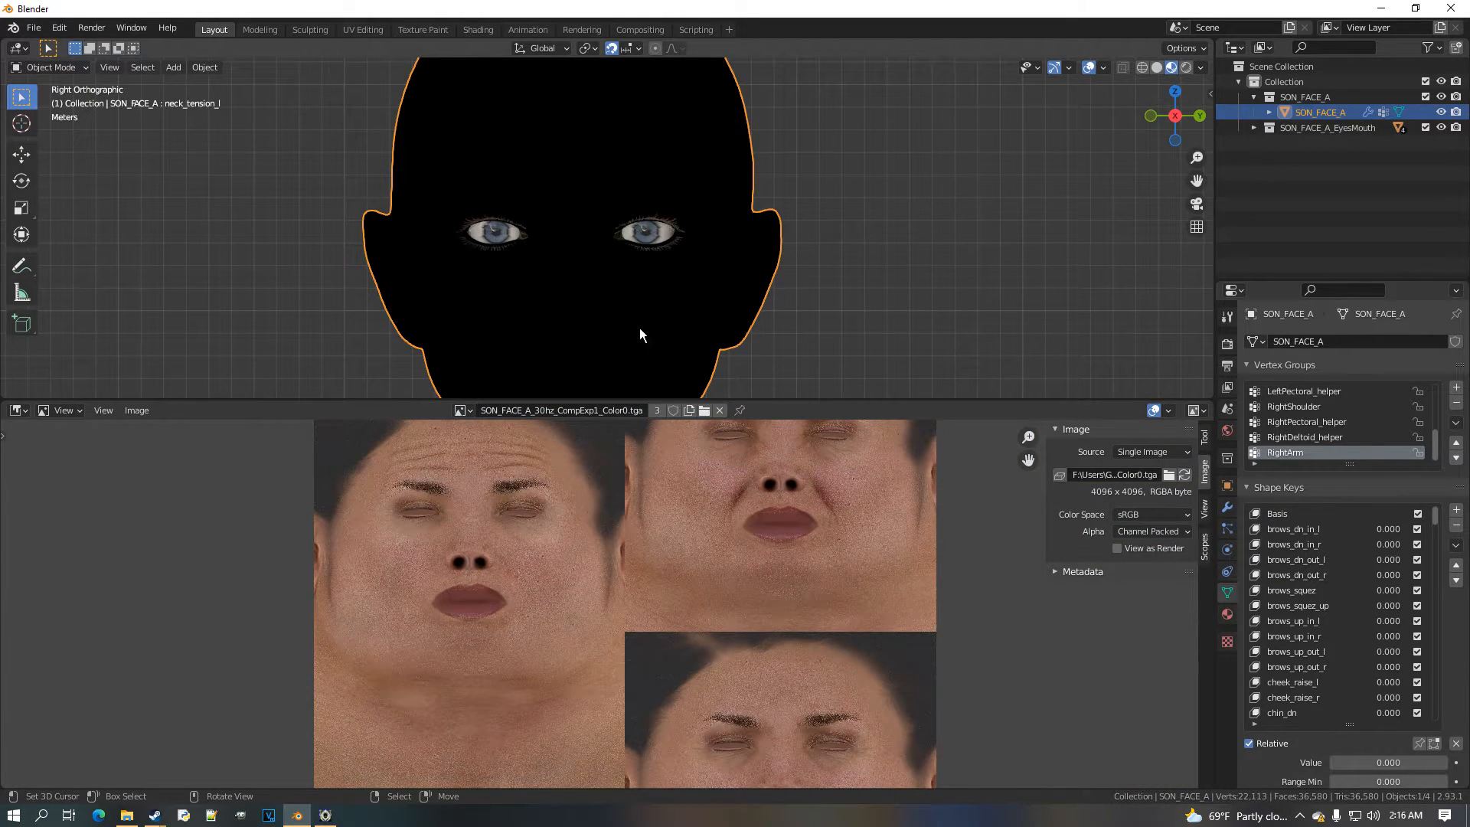
{"action": "scroll", "coordinate": [738, 521], "scroll_direction": "down", "scroll_amount": 3}
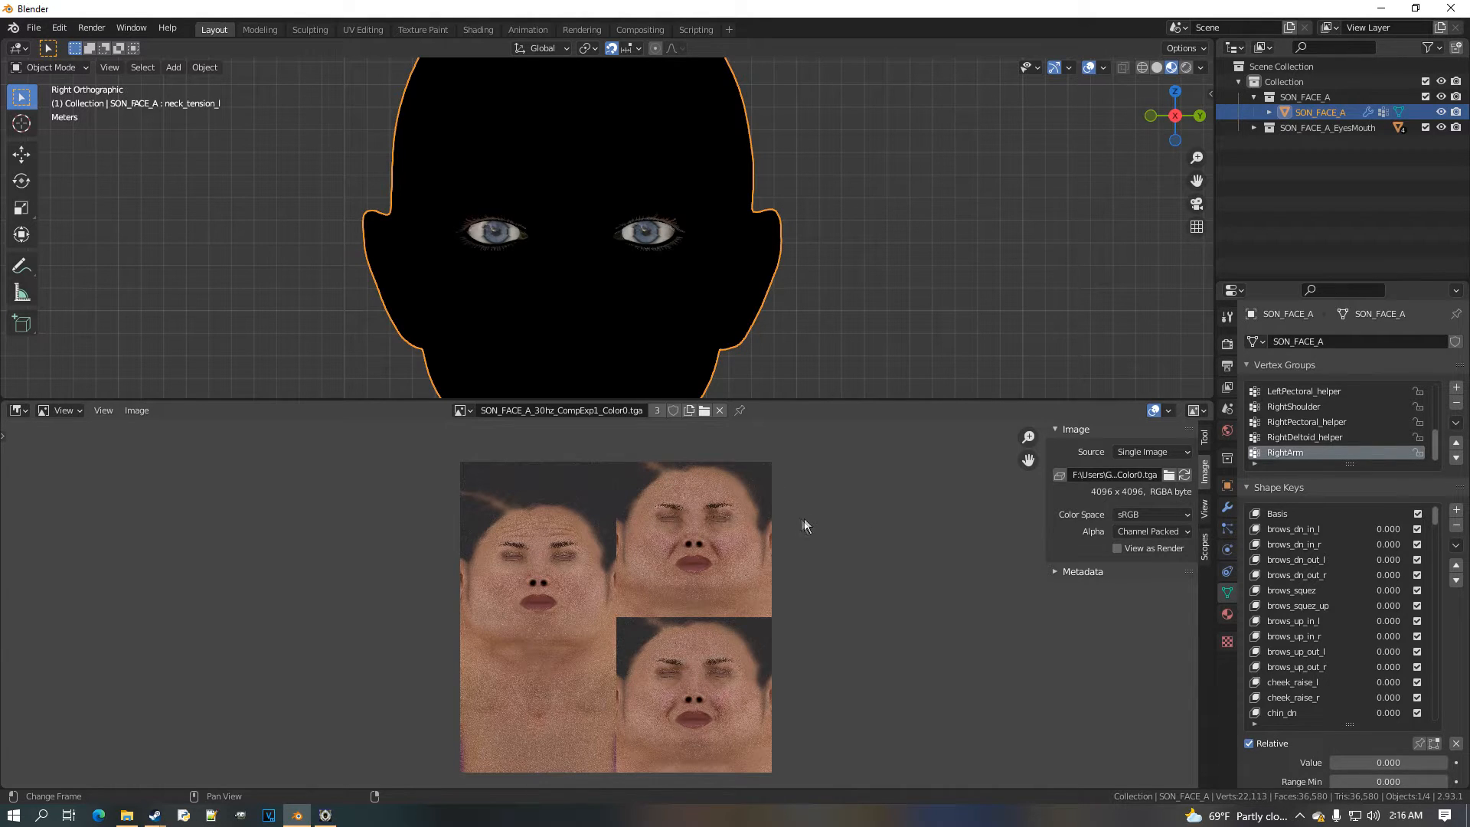
Examine the wrinkles around the brows, eyes and nose in the atlas's two stacked expression faces
{"action": "scroll", "coordinate": [596, 610], "scroll_direction": "up", "scroll_amount": 5}
{"action": "scroll", "coordinate": [613, 535], "scroll_direction": "up", "scroll_amount": 3}
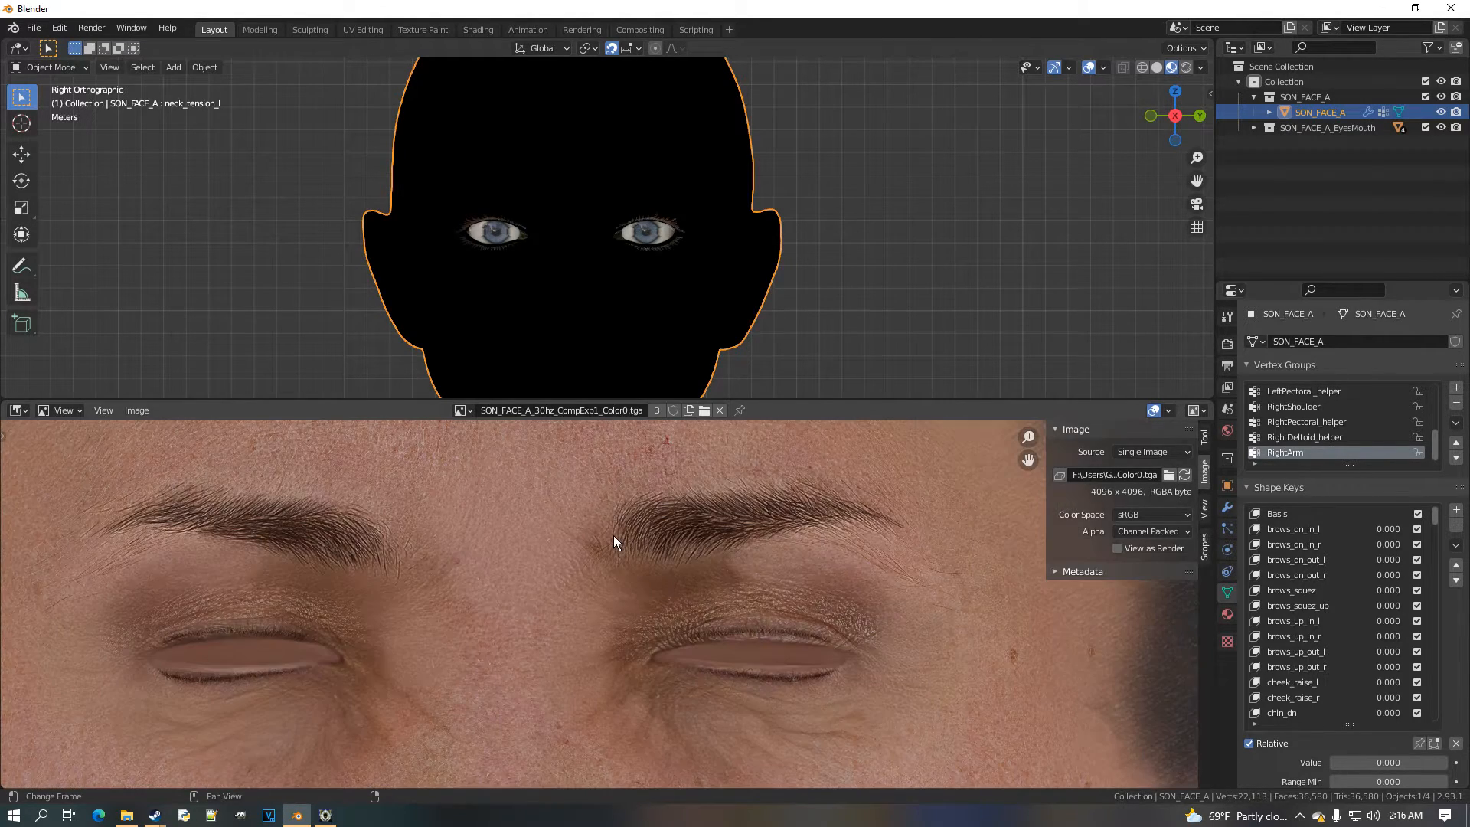
{"action": "scroll", "coordinate": [610, 706], "scroll_direction": "down", "scroll_amount": 3}
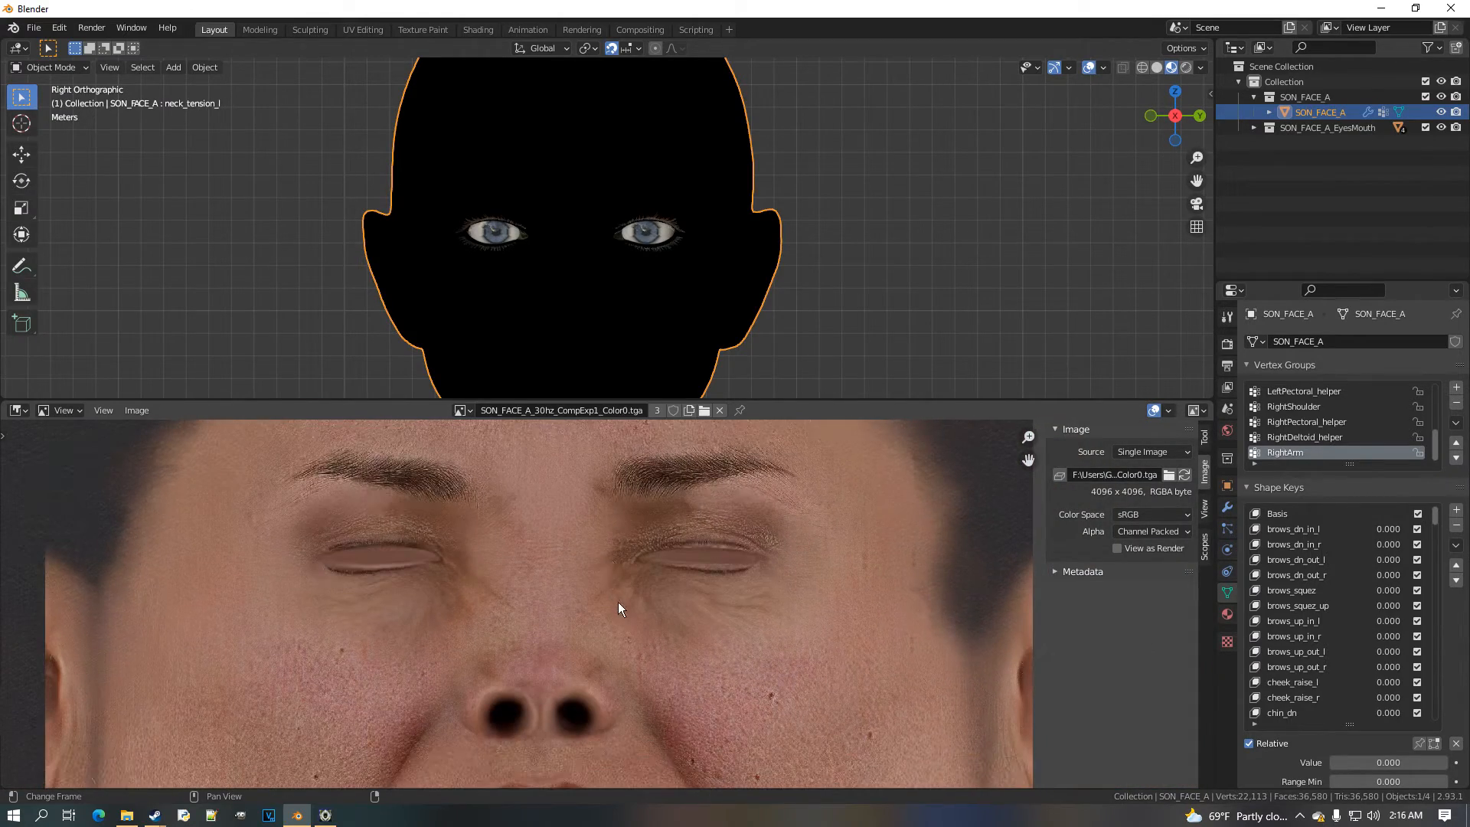
{"action": "scroll", "coordinate": [473, 609], "scroll_direction": "up", "scroll_amount": 2}
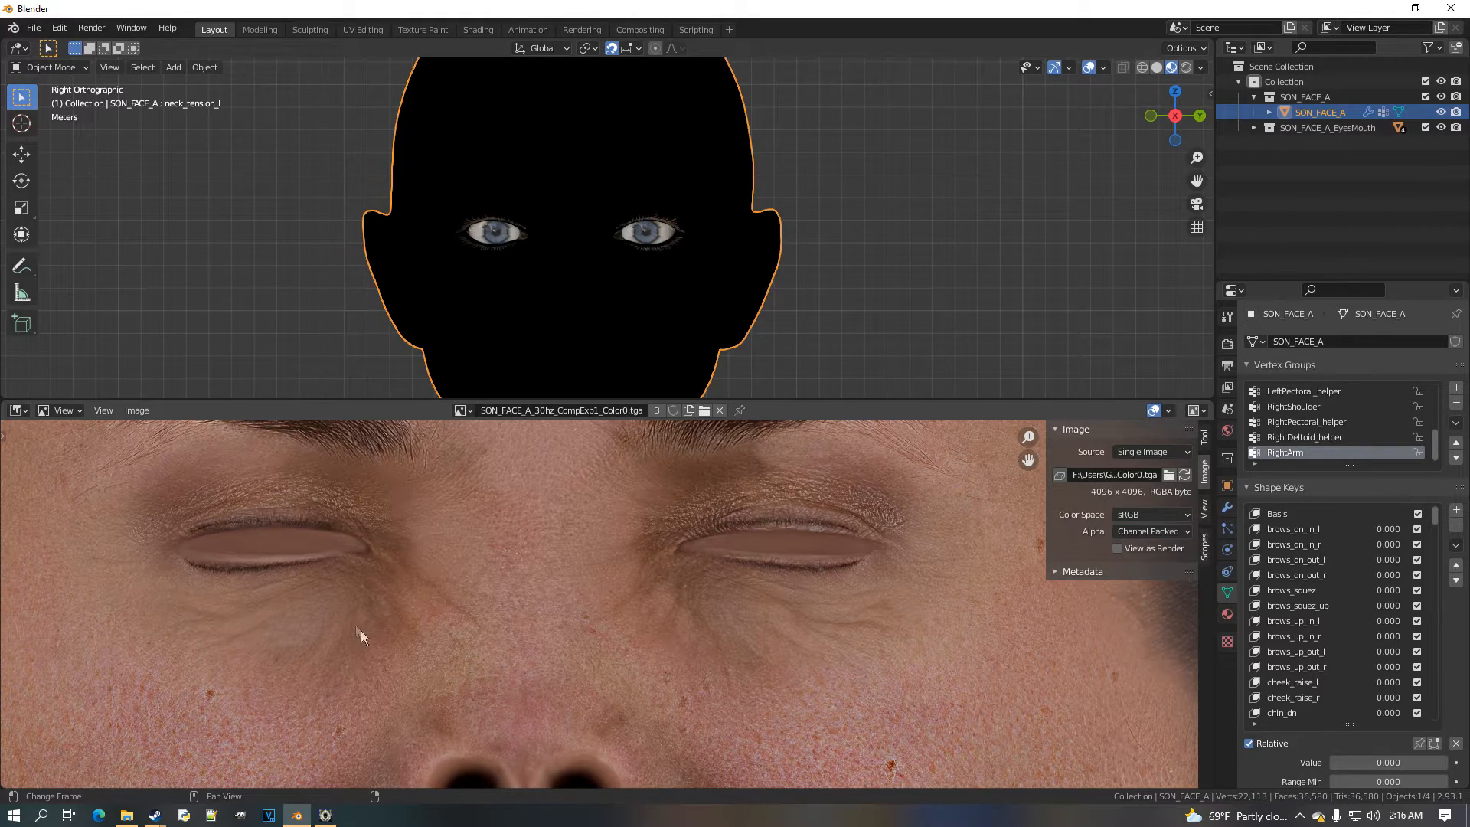
{"action": "scroll", "coordinate": [614, 608], "scroll_direction": "down", "scroll_amount": 5}
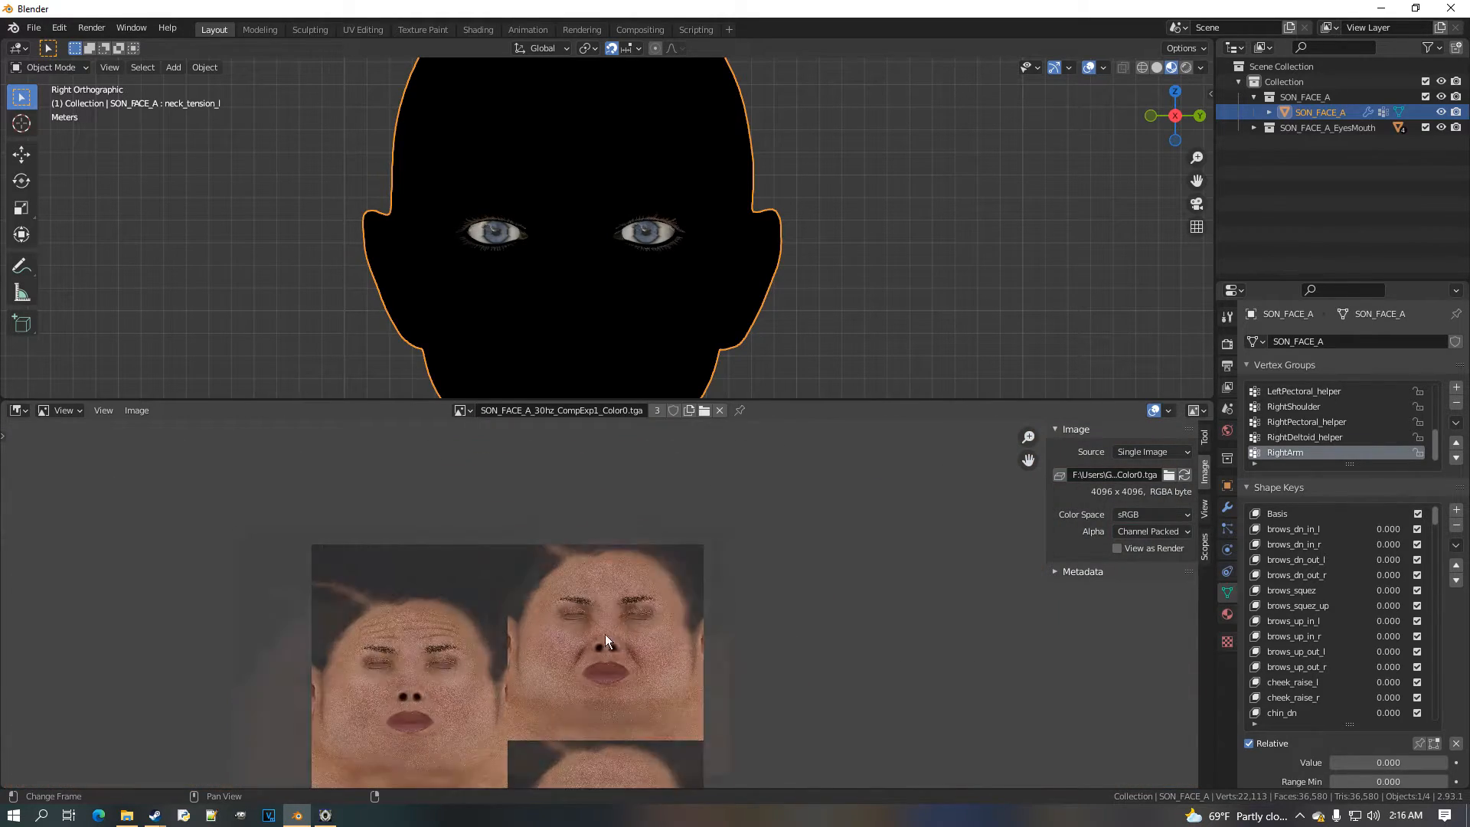
{"action": "middle_click_drag", "start_coordinate": [641, 681], "coordinate": [609, 521]}
{"action": "scroll", "coordinate": [608, 518], "scroll_direction": "up", "scroll_amount": 5}
{"action": "scroll", "coordinate": [514, 571], "scroll_direction": "up", "scroll_amount": 1}
{"action": "middle_click_drag", "start_coordinate": [515, 568], "coordinate": [520, 532]}
{"action": "scroll", "coordinate": [535, 536], "scroll_direction": "up", "scroll_amount": 1}
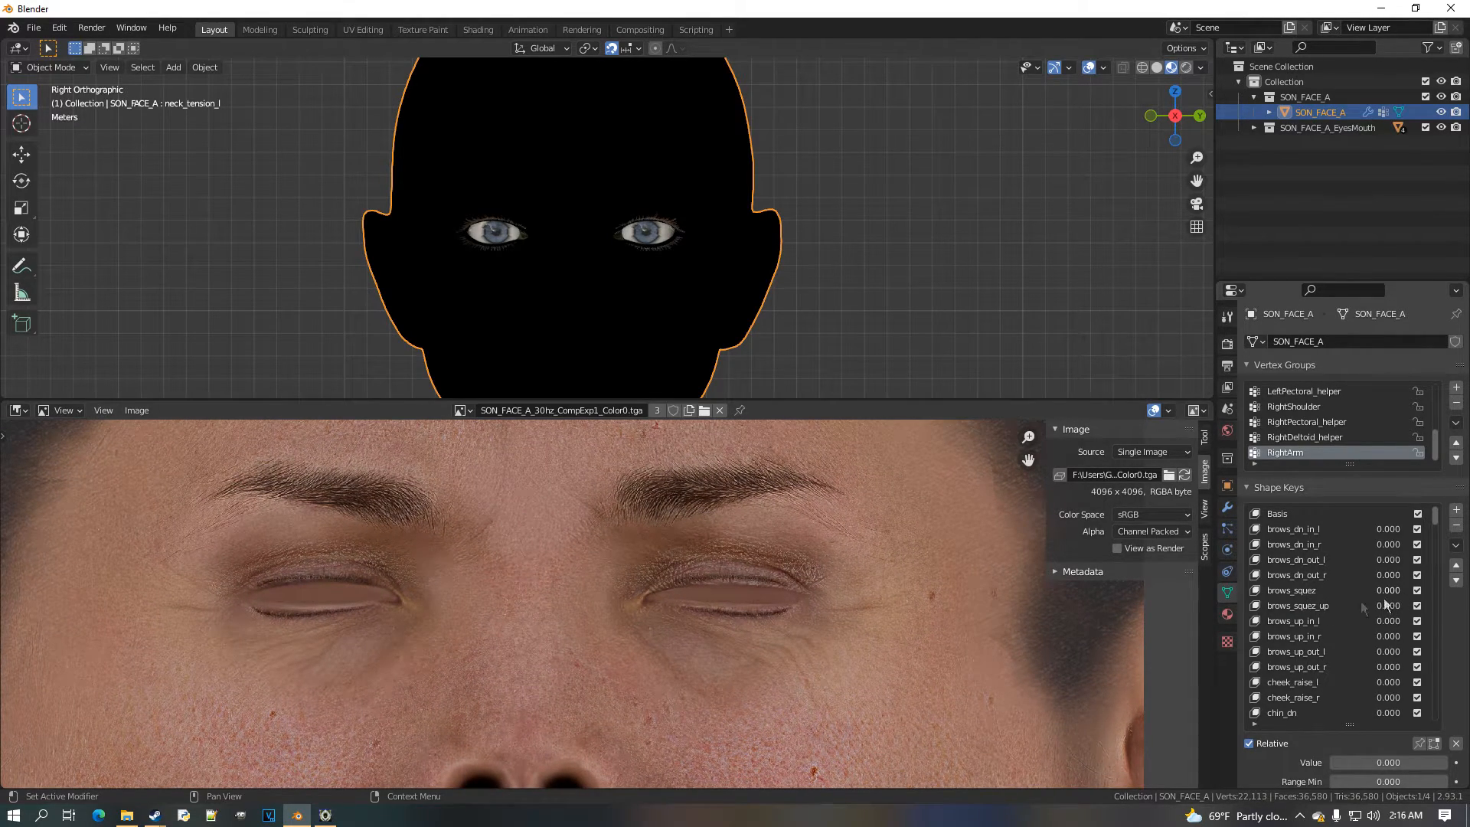
Examine the forehead wrinkles, chin and neck of the raised-brow face in the CompExp1 color atlas
{"action": "scroll", "coordinate": [619, 617], "scroll_direction": "down", "scroll_amount": 4}
{"action": "scroll", "coordinate": [618, 681], "scroll_direction": "down", "scroll_amount": 1}
{"action": "middle_click_drag", "start_coordinate": [619, 682], "coordinate": [755, 628]}
{"action": "scroll", "coordinate": [632, 605], "scroll_direction": "down", "scroll_amount": 1}
{"action": "middle_click_drag", "start_coordinate": [440, 588], "coordinate": [640, 783]}
{"action": "scroll", "coordinate": [627, 486], "scroll_direction": "up", "scroll_amount": 4}
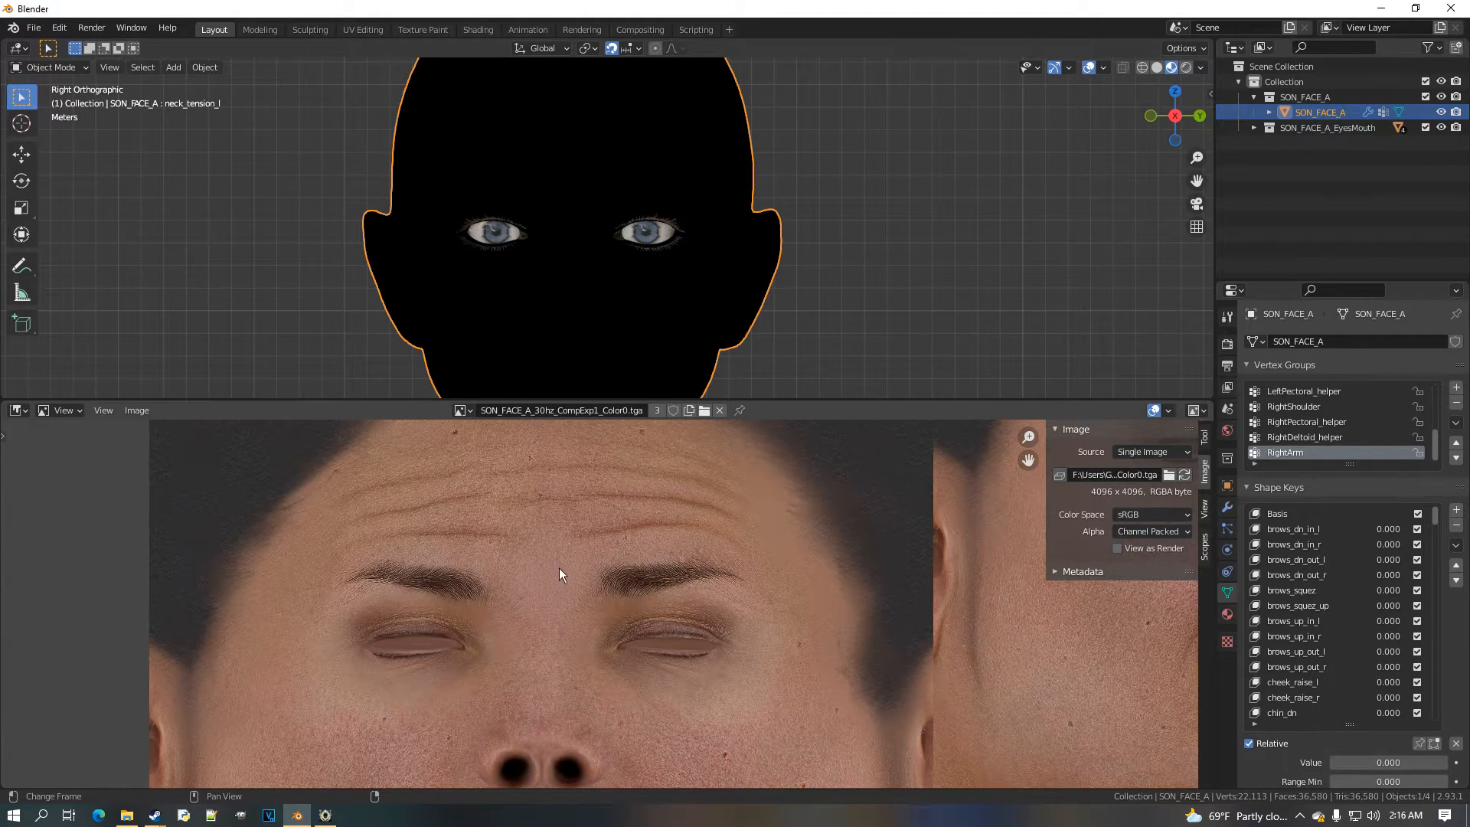
{"action": "scroll", "coordinate": [604, 628], "scroll_direction": "down", "scroll_amount": 2}
{"action": "scroll", "coordinate": [654, 695], "scroll_direction": "down", "scroll_amount": 1}
{"action": "middle_click_drag", "start_coordinate": [654, 696], "coordinate": [686, 615]}
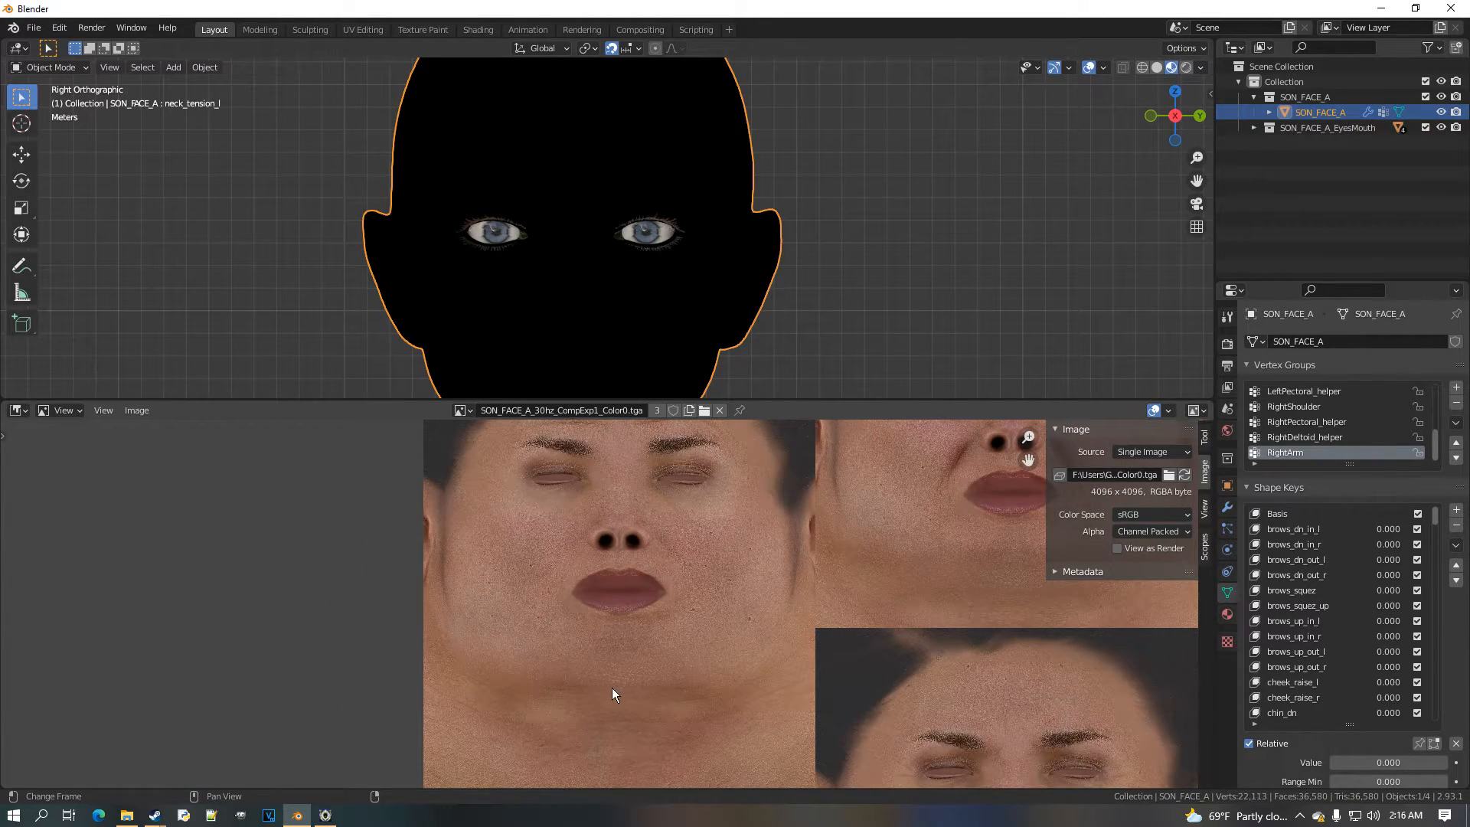
{"action": "middle_click_drag", "start_coordinate": [630, 732], "coordinate": [619, 679]}
{"action": "scroll", "coordinate": [646, 667], "scroll_direction": "up", "scroll_amount": 3}
{"action": "scroll", "coordinate": [673, 623], "scroll_direction": "up", "scroll_amount": 2}
{"action": "scroll", "coordinate": [452, 663], "scroll_direction": "up", "scroll_amount": 2}
{"action": "scroll", "coordinate": [683, 640], "scroll_direction": "down", "scroll_amount": 8}
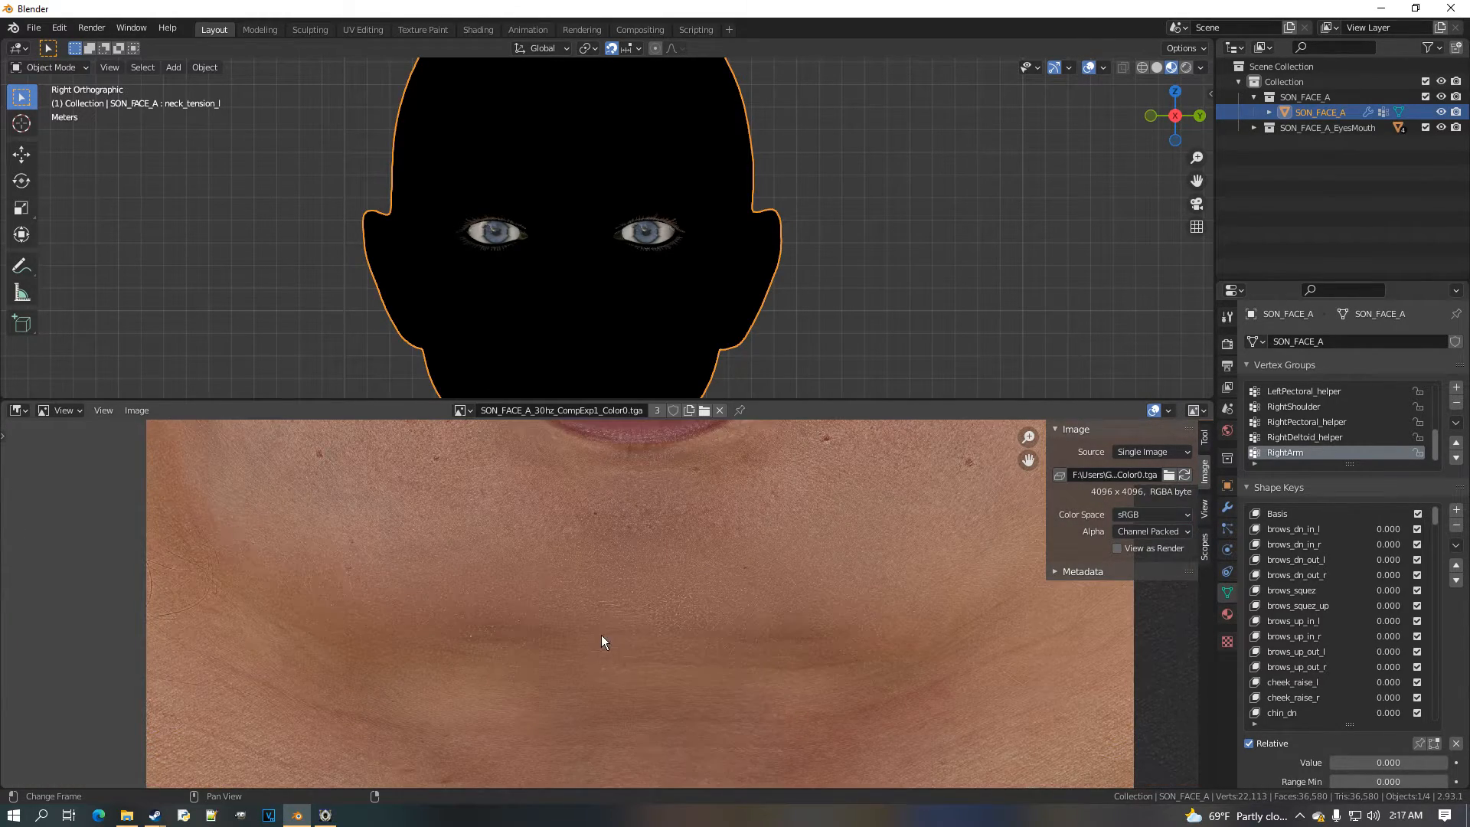
{"action": "scroll", "coordinate": [577, 656], "scroll_direction": "up", "scroll_amount": 2}
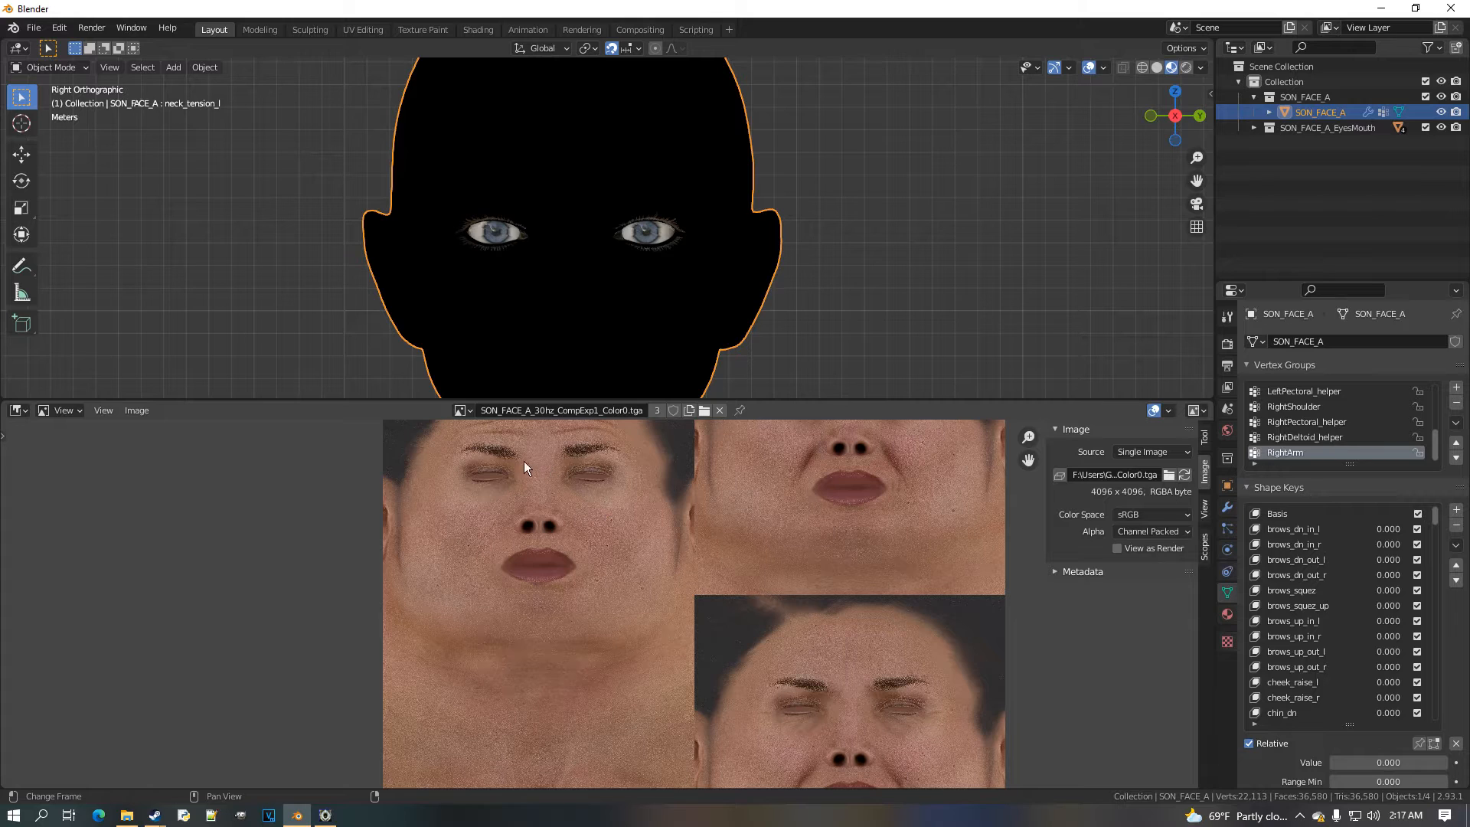
Display SON_FACE_A_30hz_CompExp1_Normal0.tga in the Image Editor and enlarge the editor area
{"action": "left_click", "coordinate": [463, 411]}
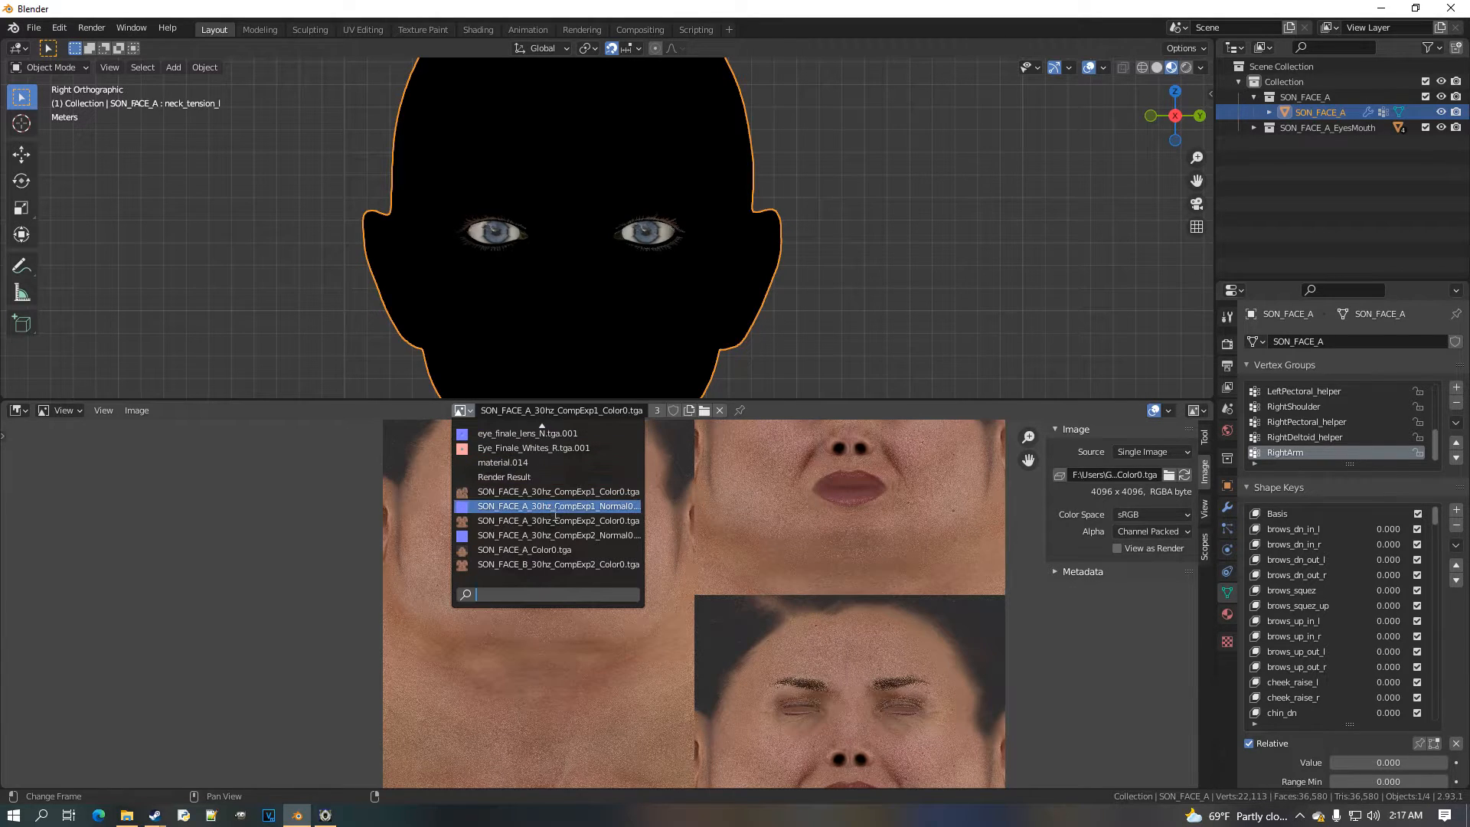
{"action": "left_click", "coordinate": [557, 506]}
{"action": "left_click_drag", "start_coordinate": [705, 401], "coordinate": [705, 314]}
{"action": "scroll", "coordinate": [634, 623], "scroll_direction": "up", "scroll_amount": 4}
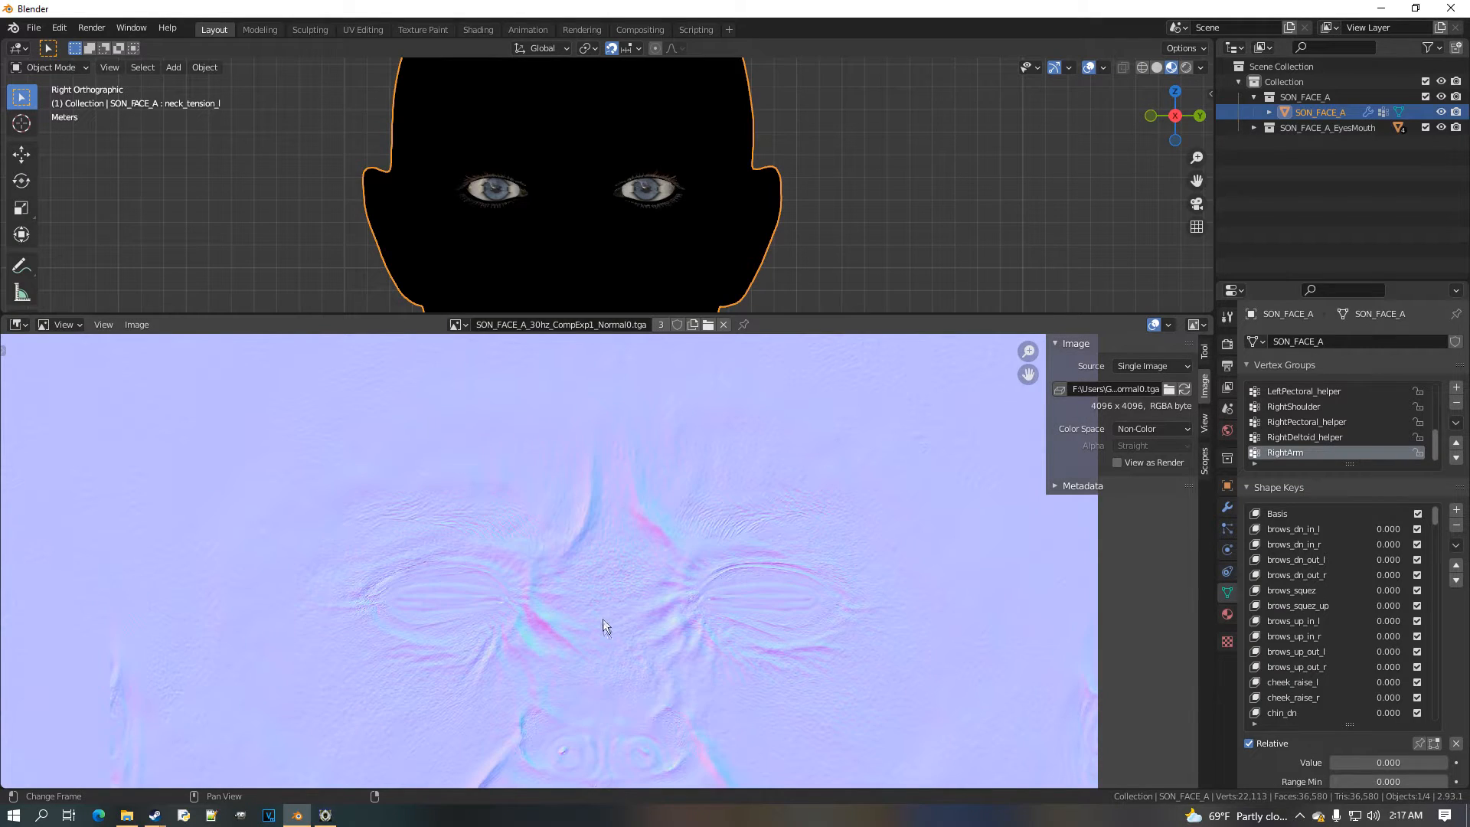
Examine the brow, eye, nose and forehead wrinkles of the expression faces in the CompExp1 normal atlas
{"action": "middle_click_drag", "start_coordinate": [644, 629], "coordinate": [638, 597]}
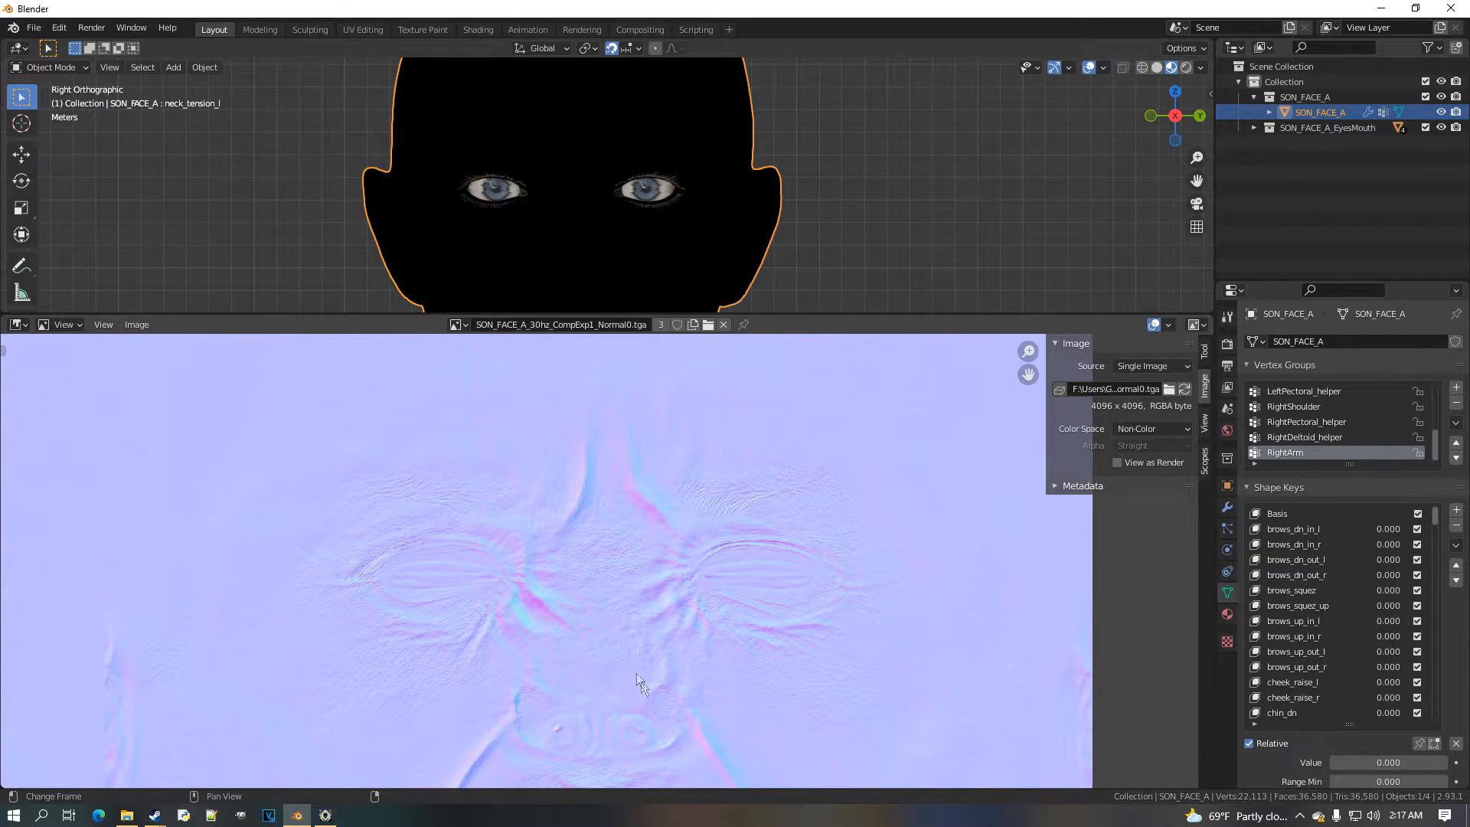
{"action": "scroll", "coordinate": [637, 673], "scroll_direction": "down", "scroll_amount": 5}
{"action": "middle_click_drag", "start_coordinate": [645, 671], "coordinate": [624, 458]}
{"action": "scroll", "coordinate": [623, 637], "scroll_direction": "up", "scroll_amount": 2}
{"action": "middle_click_drag", "start_coordinate": [623, 637], "coordinate": [616, 476]}
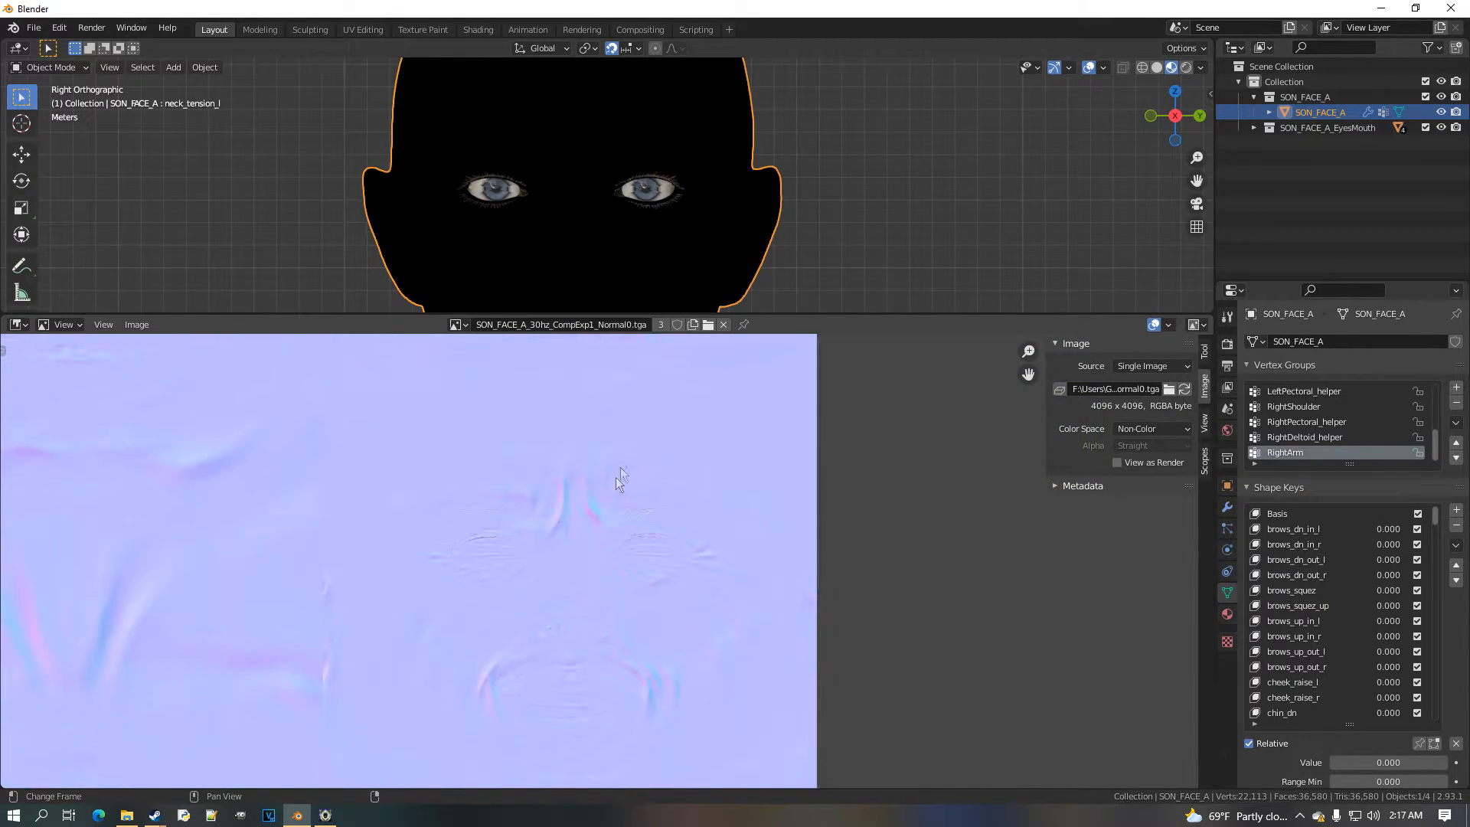
{"action": "scroll", "coordinate": [502, 535], "scroll_direction": "down", "scroll_amount": 2}
{"action": "middle_click_drag", "start_coordinate": [502, 535], "coordinate": [530, 597]}
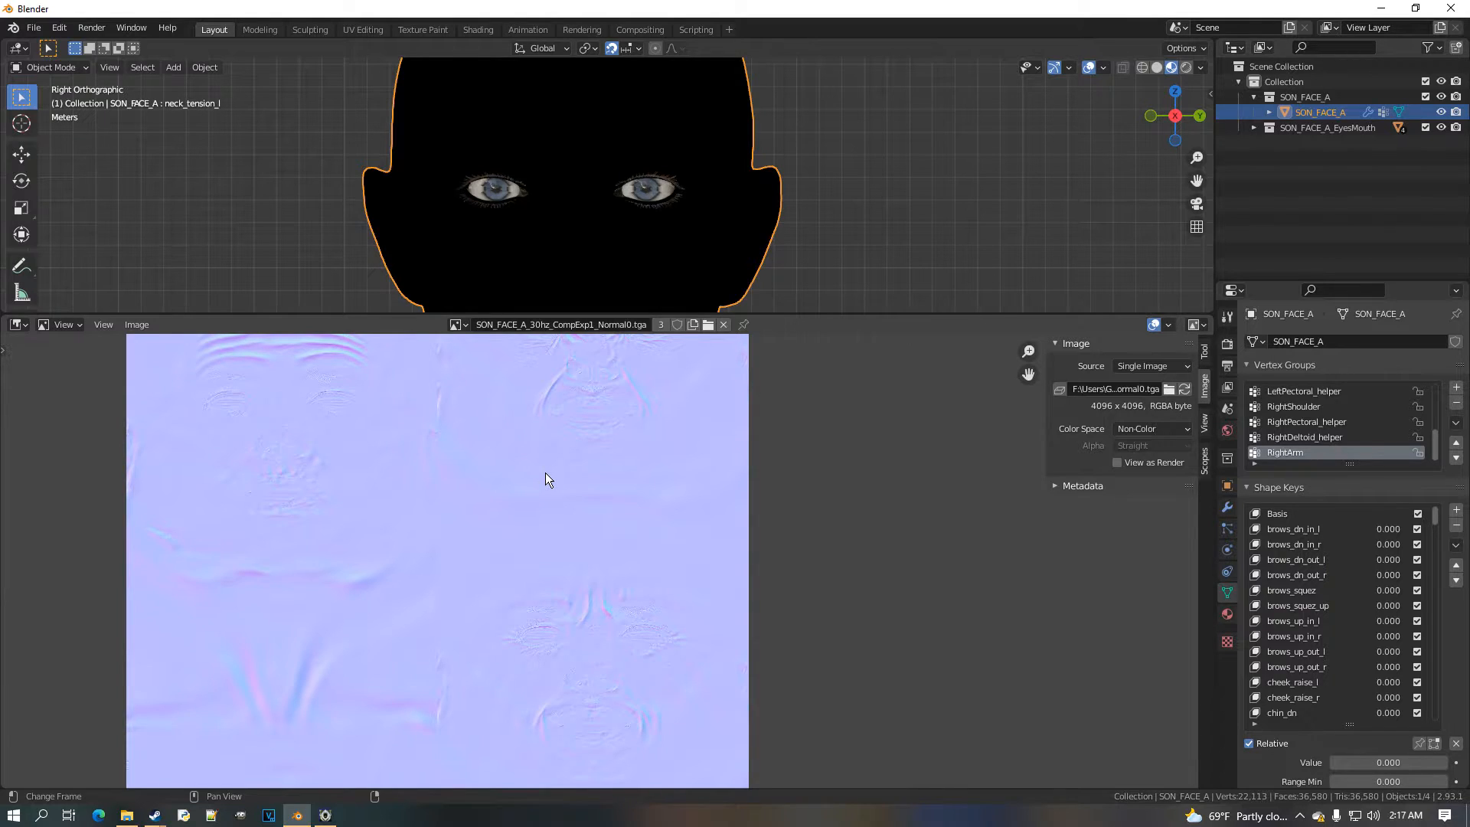
{"action": "middle_click_drag", "start_coordinate": [545, 472], "coordinate": [566, 526]}
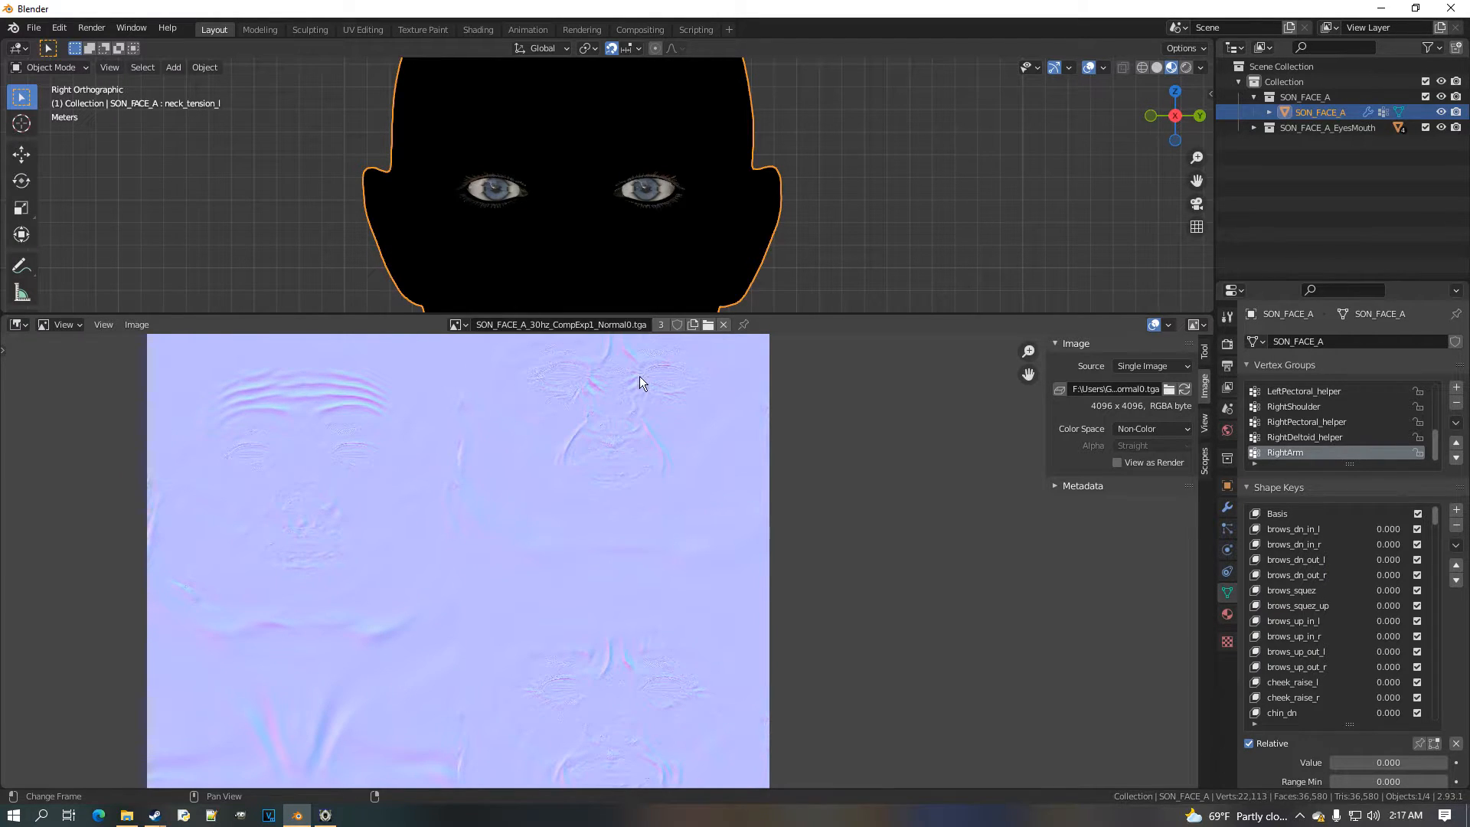
{"action": "left_click_drag", "start_coordinate": [660, 313], "coordinate": [665, 221]}
{"action": "middle_click_drag", "start_coordinate": [639, 344], "coordinate": [654, 445]}
{"action": "scroll", "coordinate": [654, 446], "scroll_direction": "up", "scroll_amount": 1}
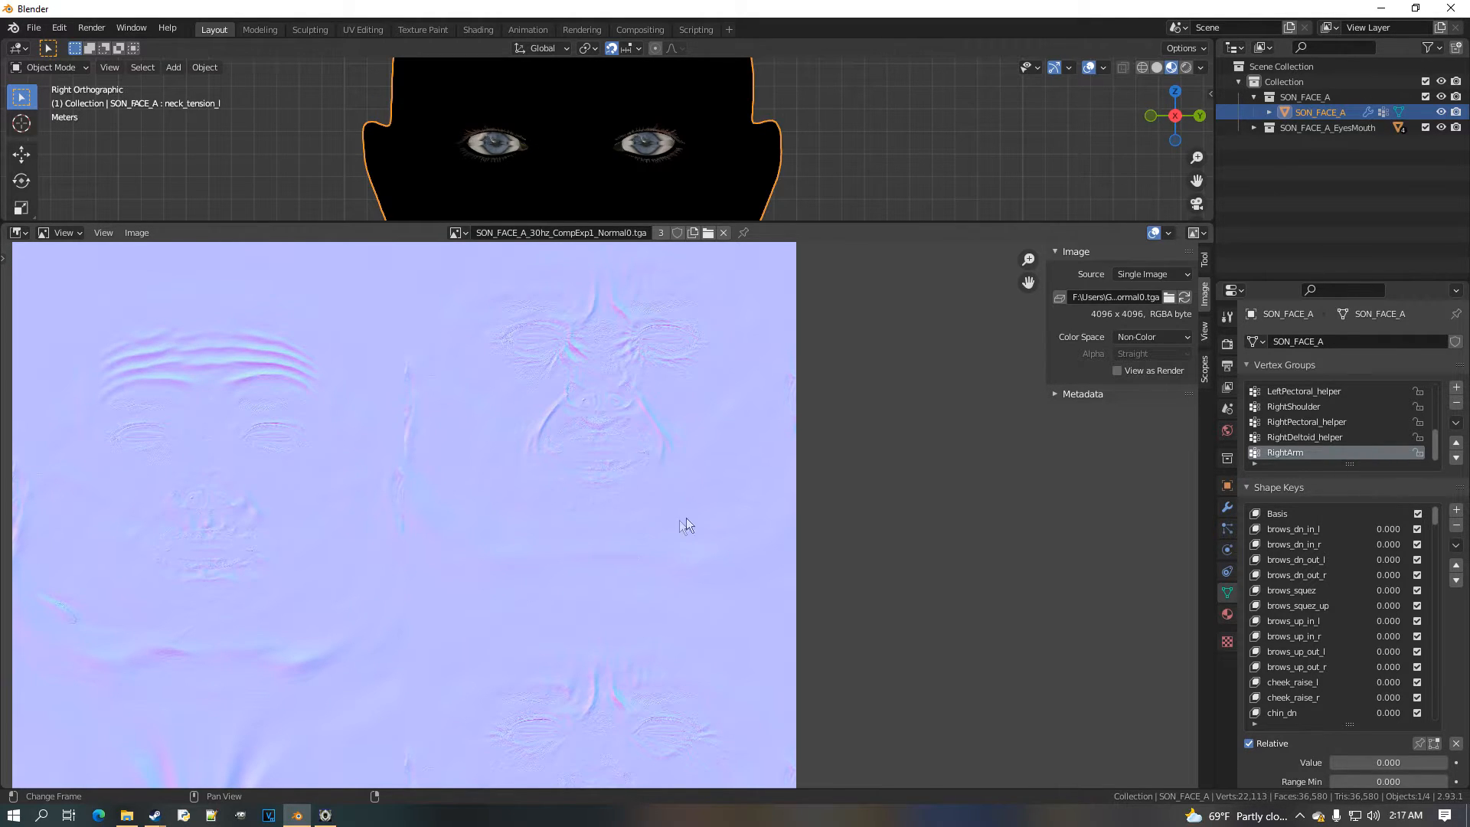
Open CAS_FACE_A_30hz_CompExp1_Normal0.tga from the CAS_FACE textures folder in the Image Editor for comparison
{"action": "left_click", "coordinate": [708, 232]}
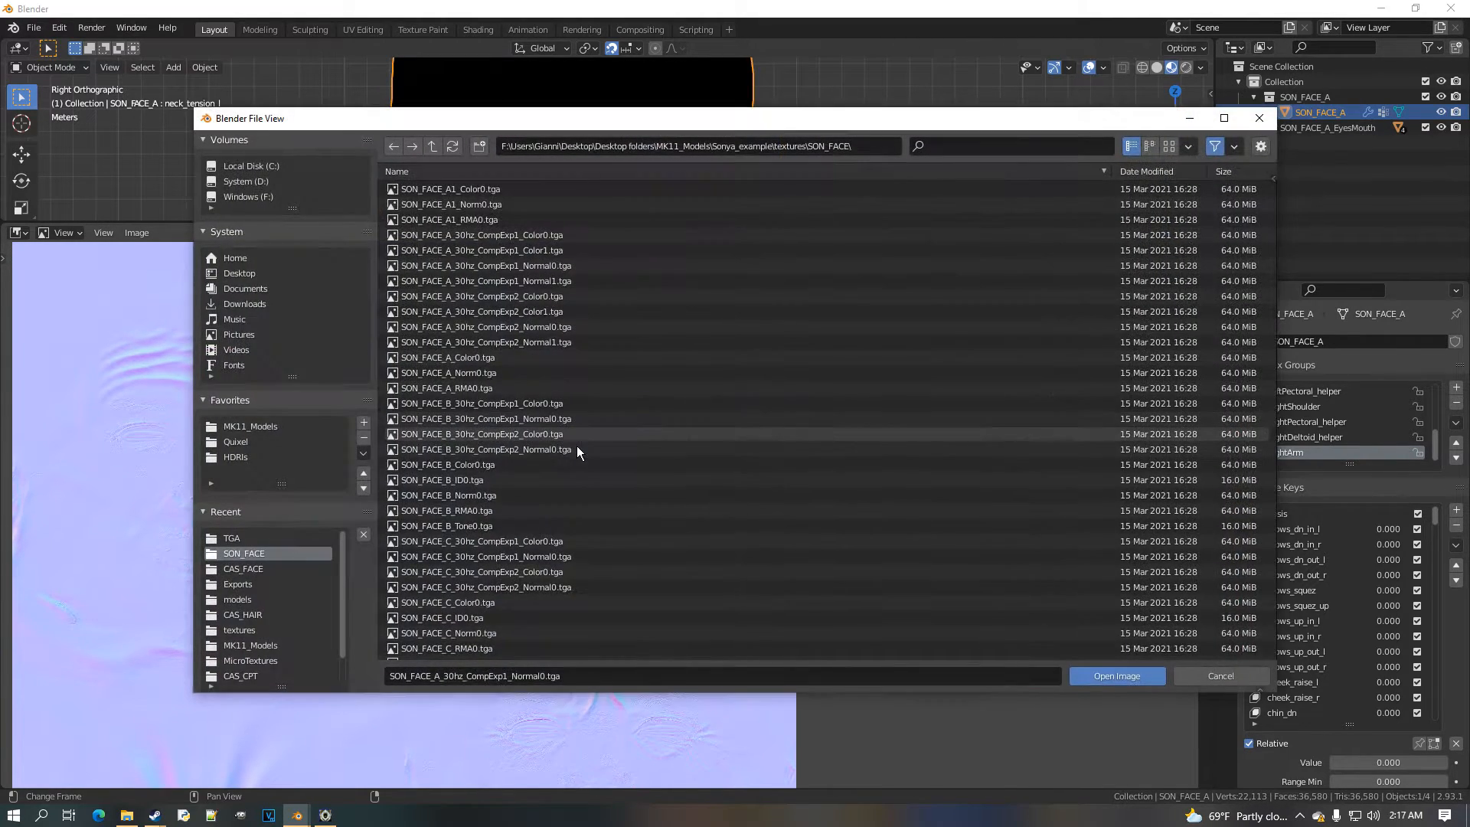
{"action": "scroll", "coordinate": [435, 536], "scroll_direction": "down", "scroll_amount": 1}
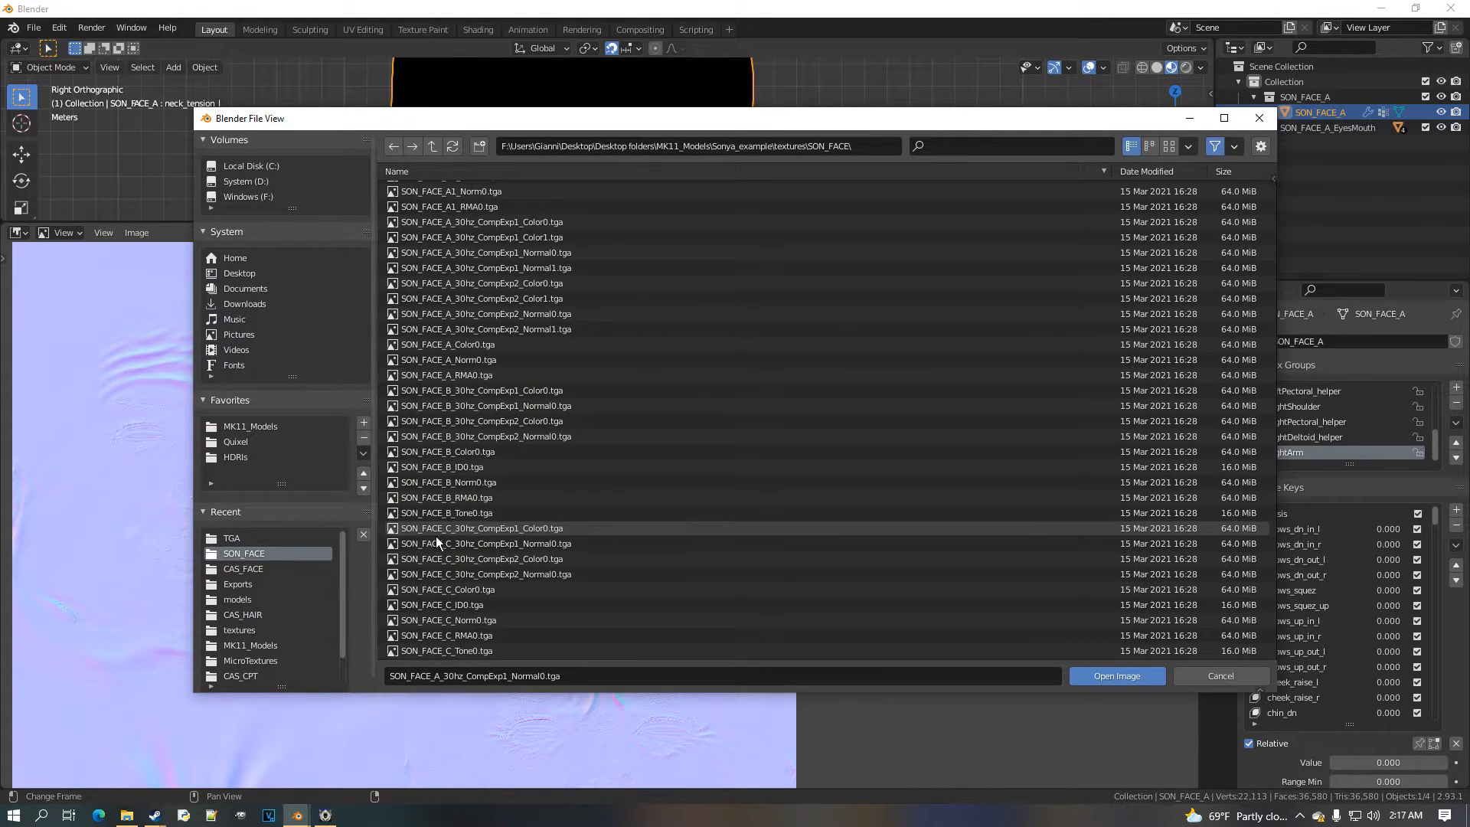
{"action": "left_click", "coordinate": [324, 570]}
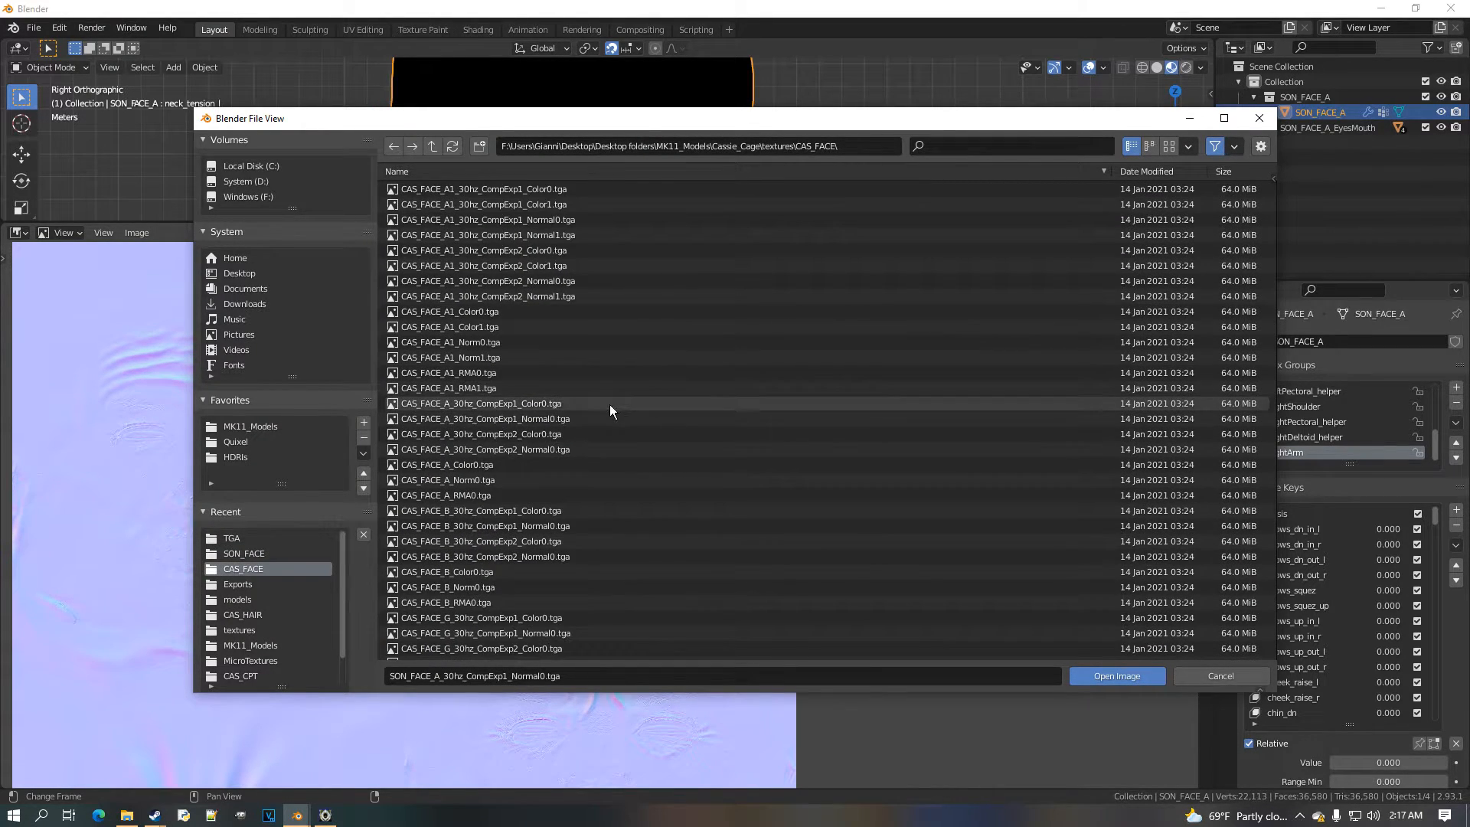
{"action": "double_click", "coordinate": [576, 427]}
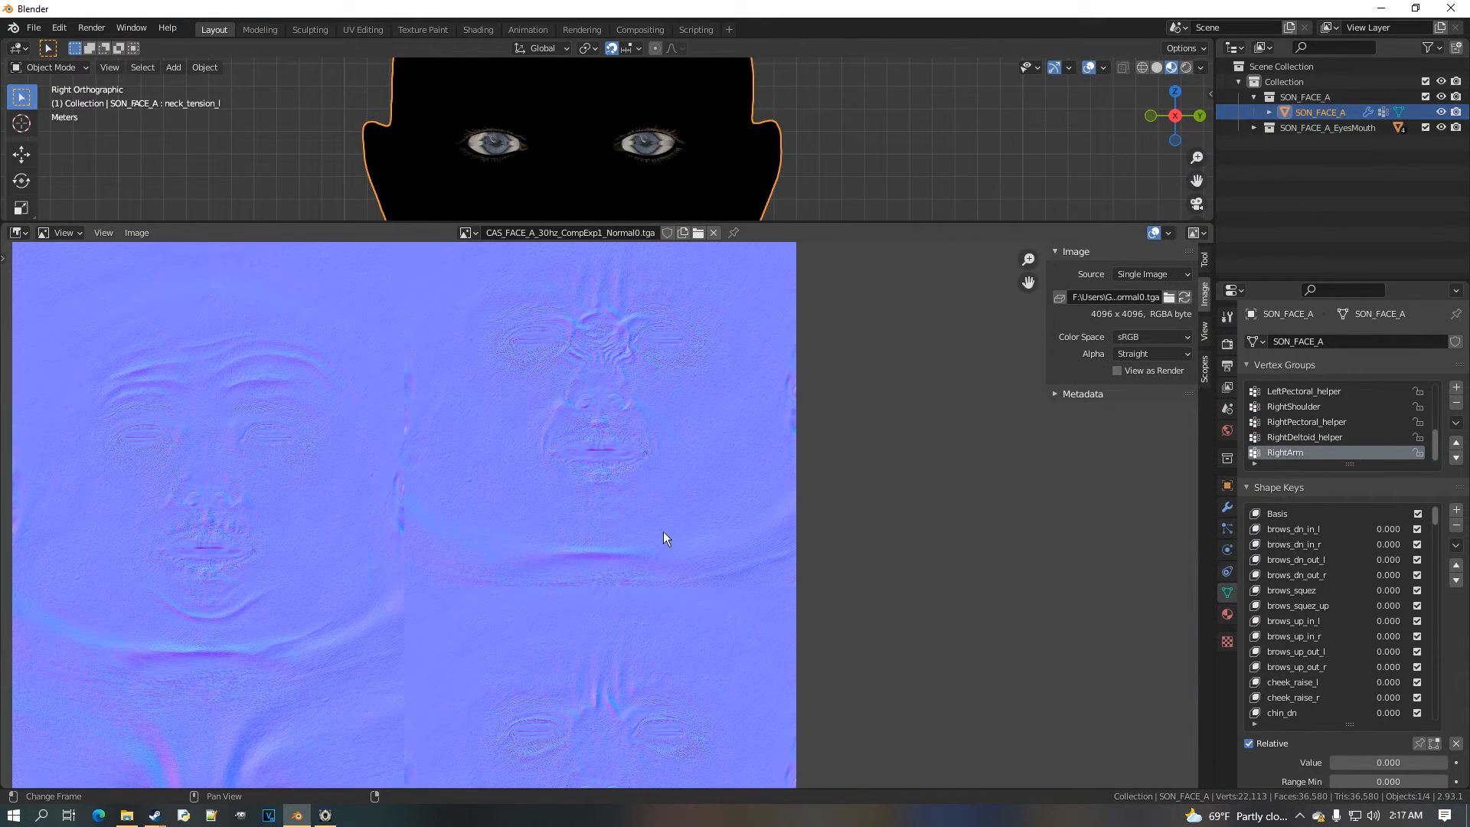
Examine the nose, brow and forehead wrinkles across the expression faces in the CAS_FACE_A normal atlas
{"action": "middle_click_drag", "start_coordinate": [646, 459], "coordinate": [662, 503]}
{"action": "middle_click_drag", "start_coordinate": [629, 358], "coordinate": [613, 483]}
{"action": "scroll", "coordinate": [613, 482], "scroll_direction": "up", "scroll_amount": 2}
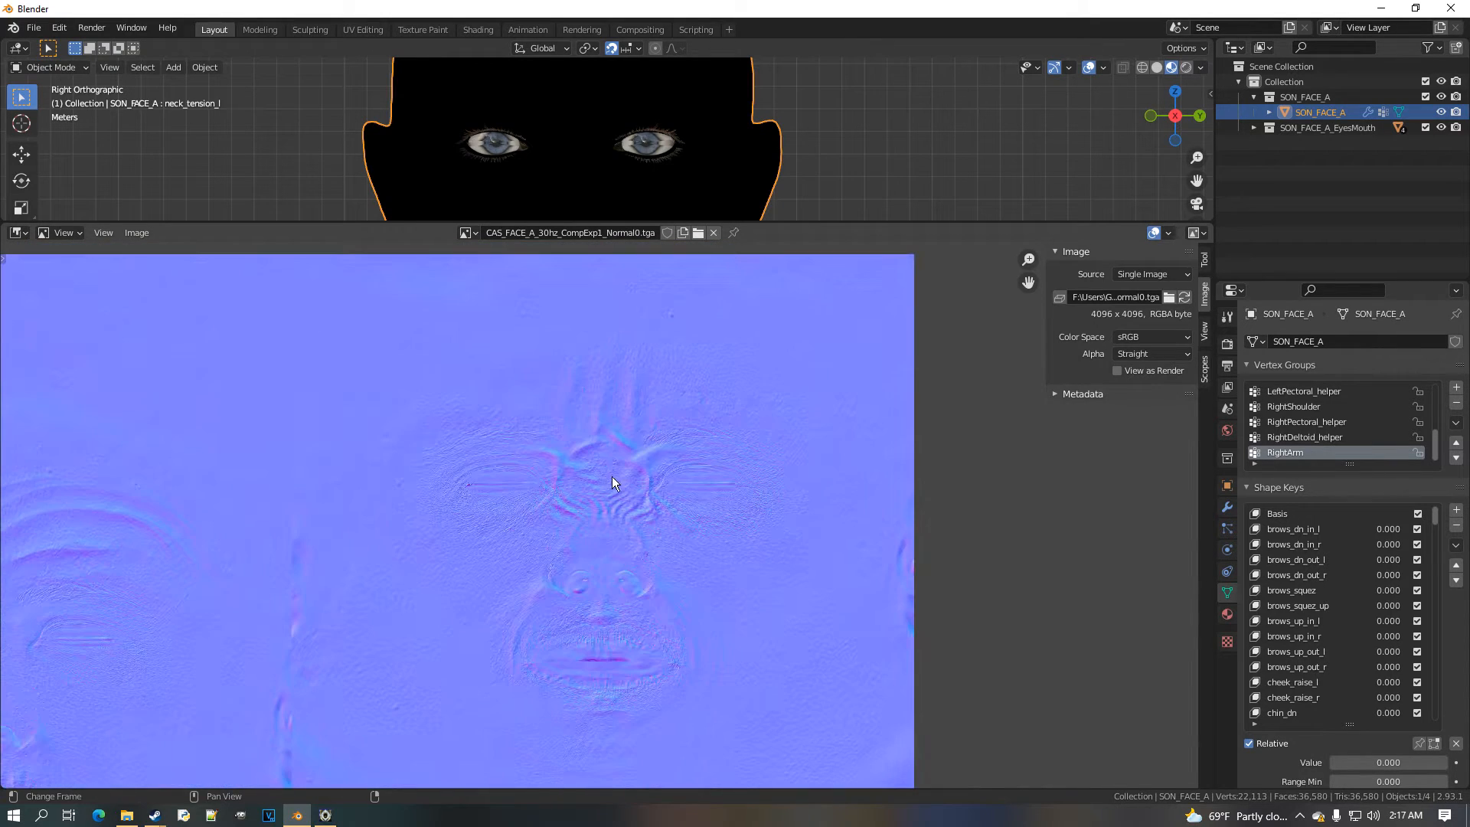
{"action": "scroll", "coordinate": [594, 467], "scroll_direction": "down", "scroll_amount": 1}
{"action": "middle_click_drag", "start_coordinate": [589, 773], "coordinate": [612, 467]}
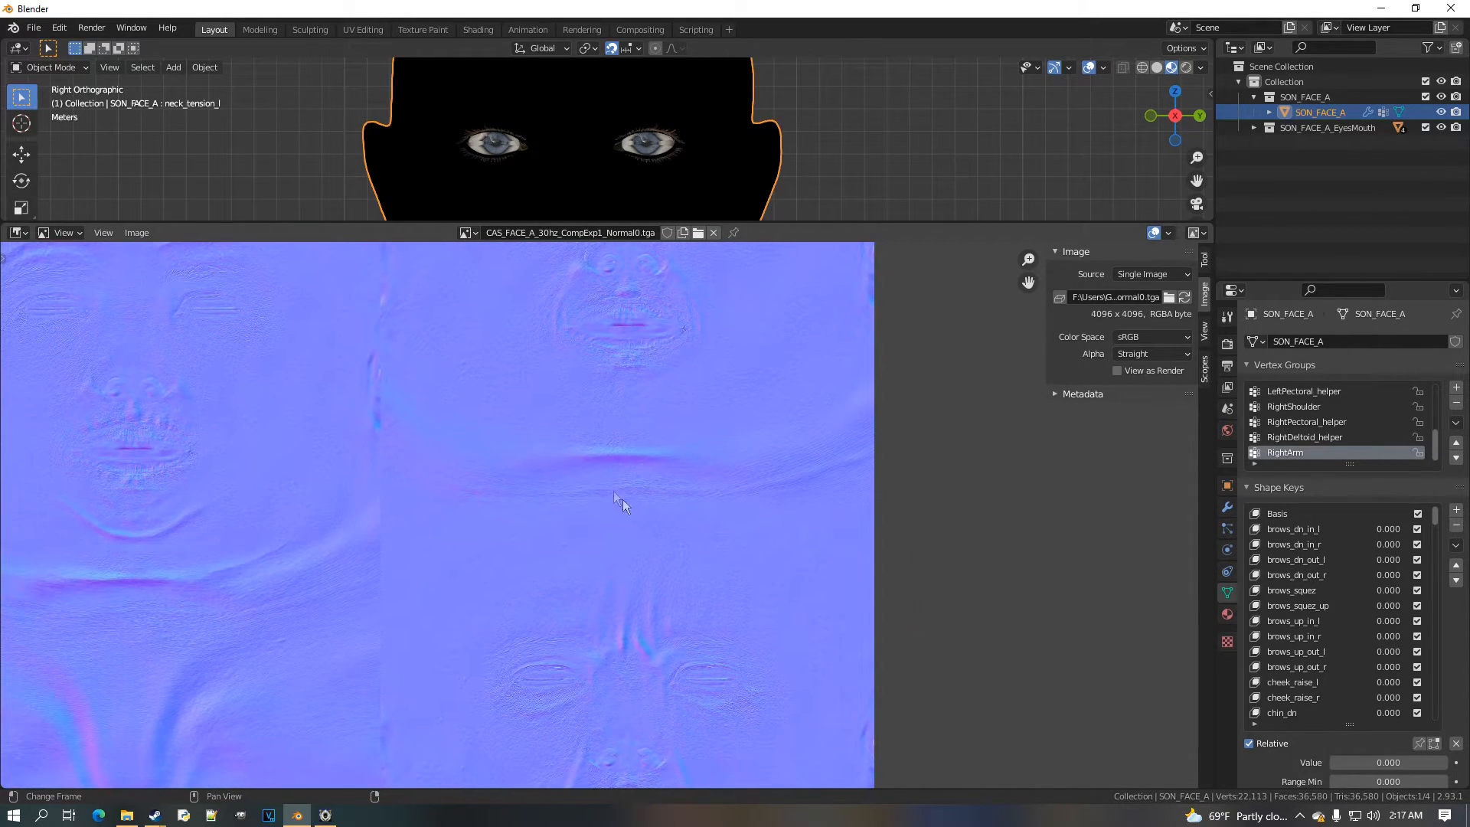
{"action": "scroll", "coordinate": [656, 628], "scroll_direction": "down", "scroll_amount": 4}
{"action": "scroll", "coordinate": [565, 383], "scroll_direction": "up", "scroll_amount": 4}
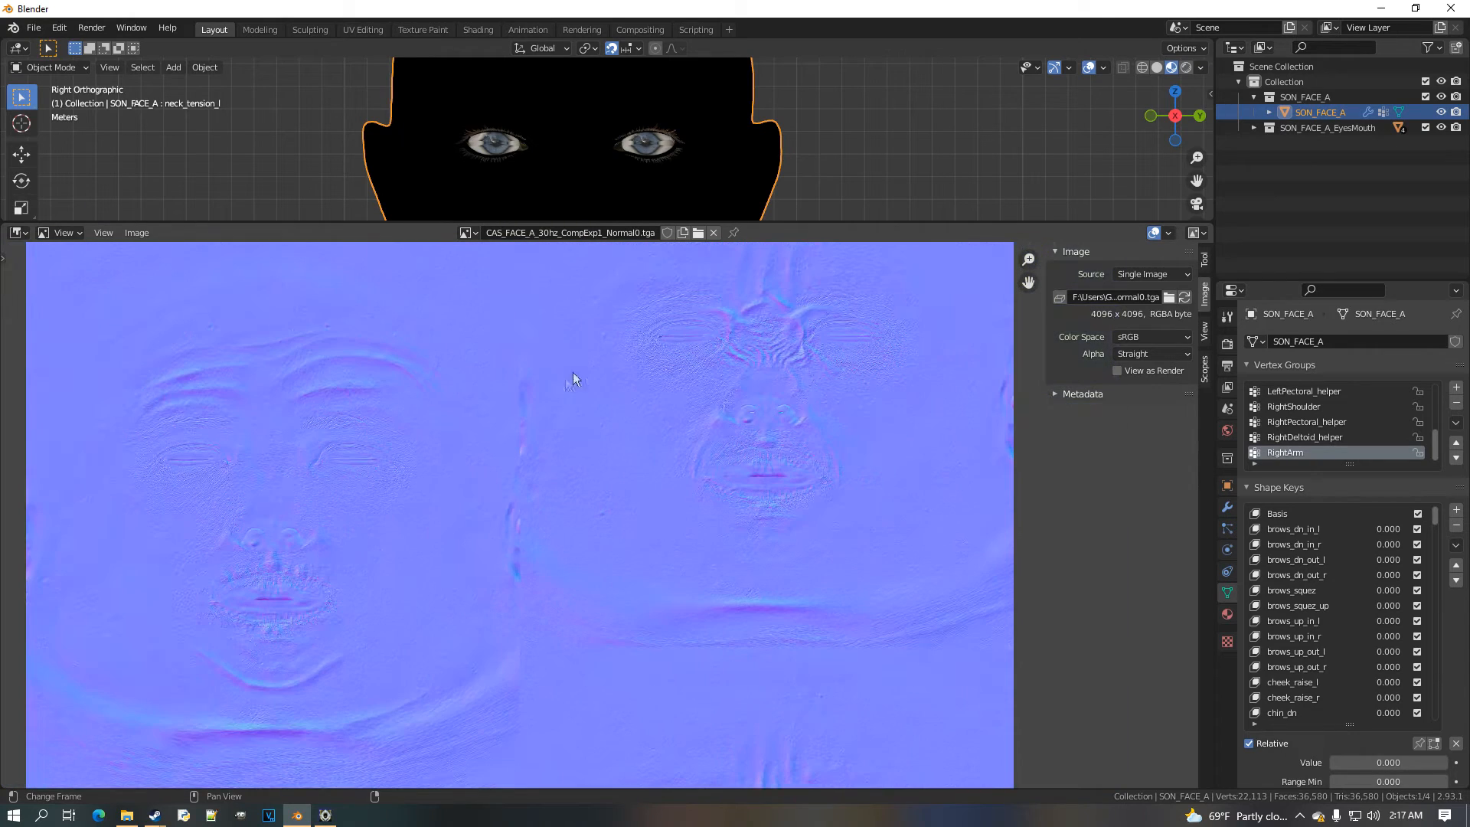
Switch the Image Editor area back to the Shader Editor showing the SON_FACE_A material nodes
{"action": "left_click", "coordinate": [467, 232]}
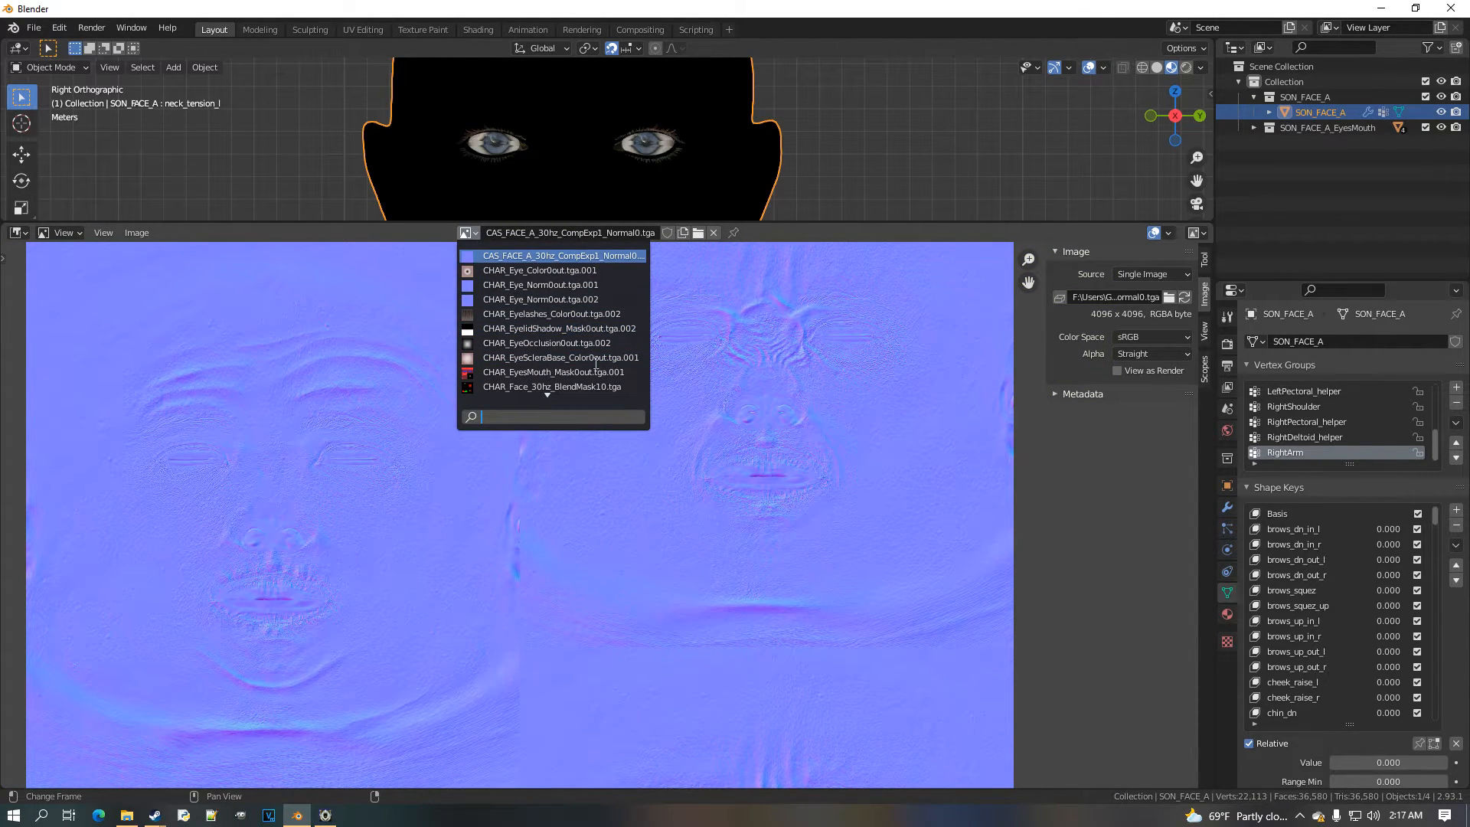
{"action": "left_click", "coordinate": [18, 233]}
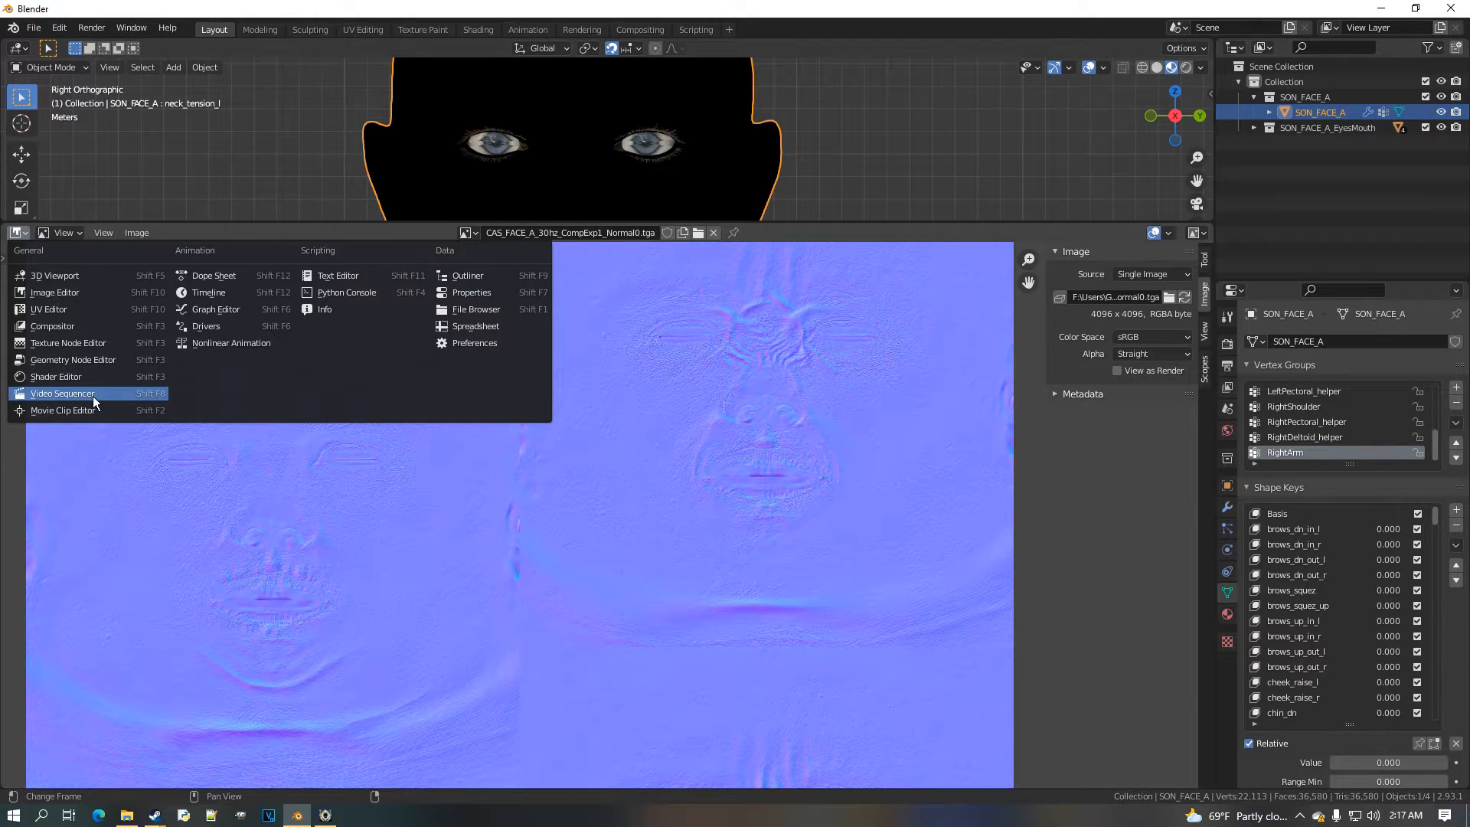
{"action": "left_click", "coordinate": [100, 377]}
{"action": "mouse_move", "coordinate": [690, 490]}
{"action": "middle_mouse_down"}
{"action": "mouse_move", "coordinate": [512, 507]}
{"action": "mouse_move", "coordinate": [558, 493]}
{"action": "middle_mouse_up"}
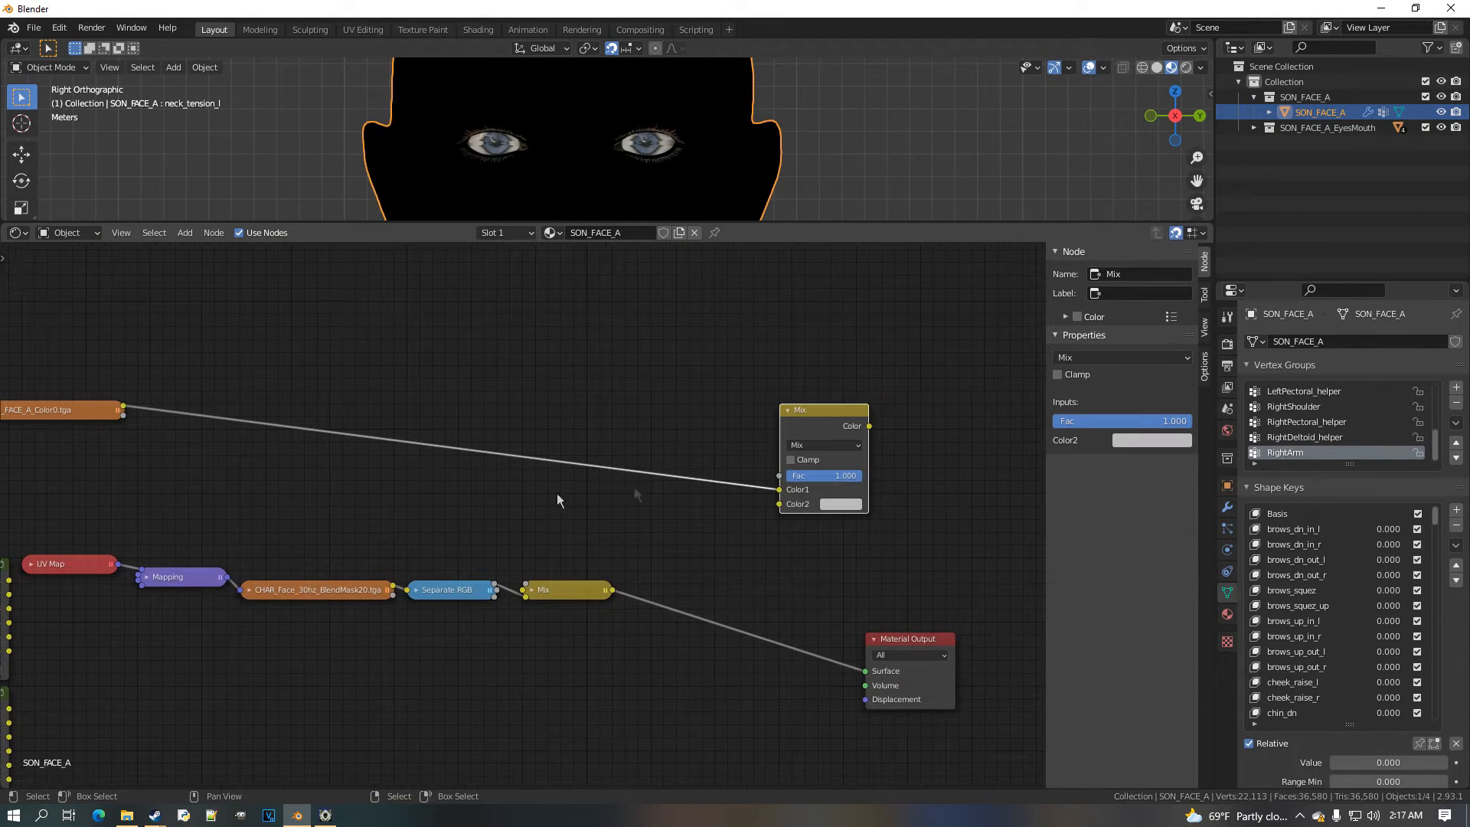
Move the face color Mix node closer to the mask nodes and connect Diffuse_Wrinkles' Wrinkle_02 output to its Color2 input
{"action": "left_click_drag", "start_coordinate": [808, 434], "coordinate": [651, 428]}
{"action": "scroll", "coordinate": [650, 428], "scroll_direction": "up", "scroll_amount": 2}
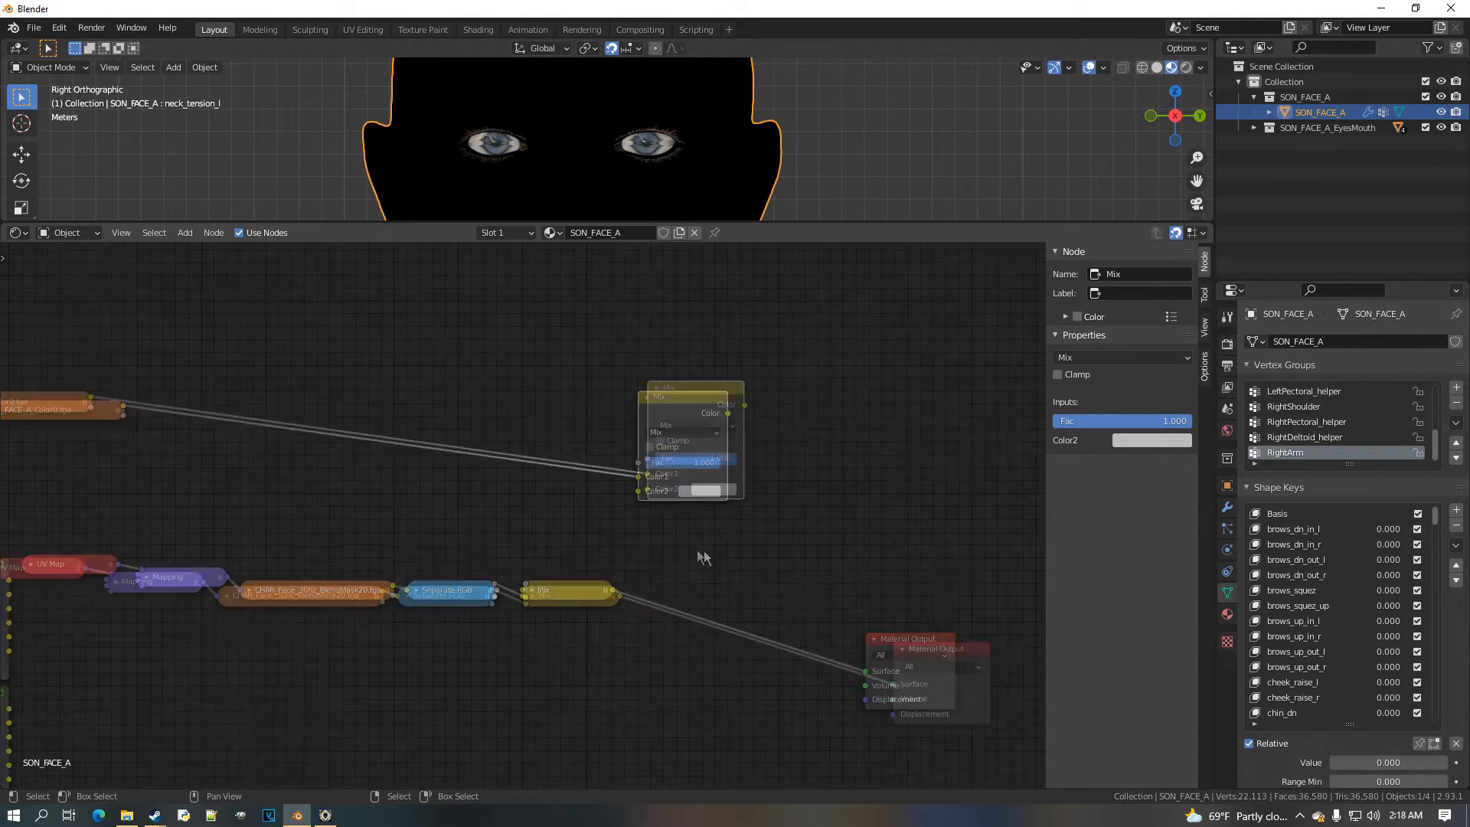
{"action": "middle_click_drag", "start_coordinate": [401, 581], "coordinate": [893, 488]}
{"action": "scroll", "coordinate": [309, 499], "scroll_direction": "down", "scroll_amount": 2}
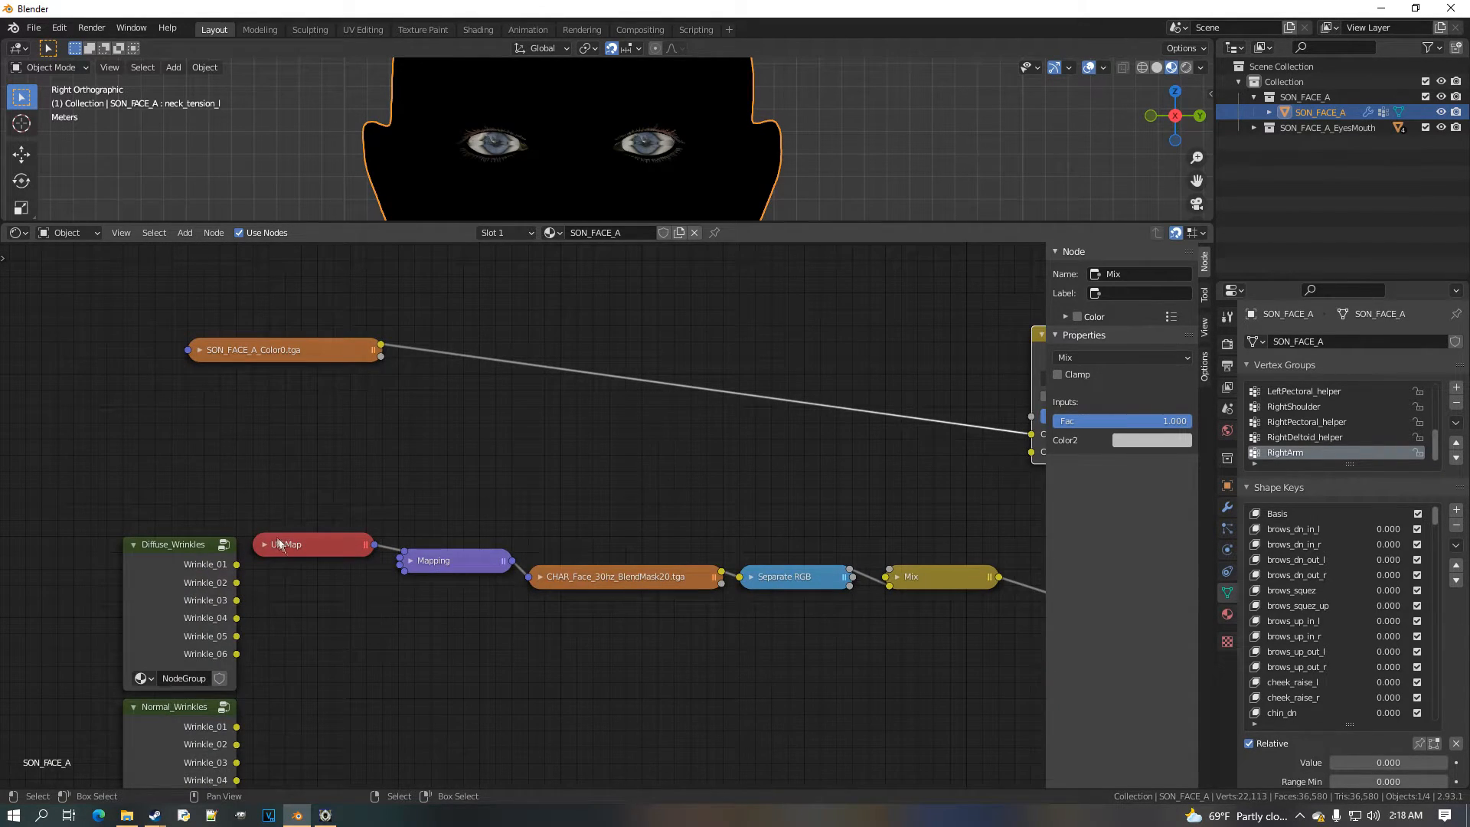
{"action": "middle_click_drag", "start_coordinate": [280, 540], "coordinate": [262, 538]}
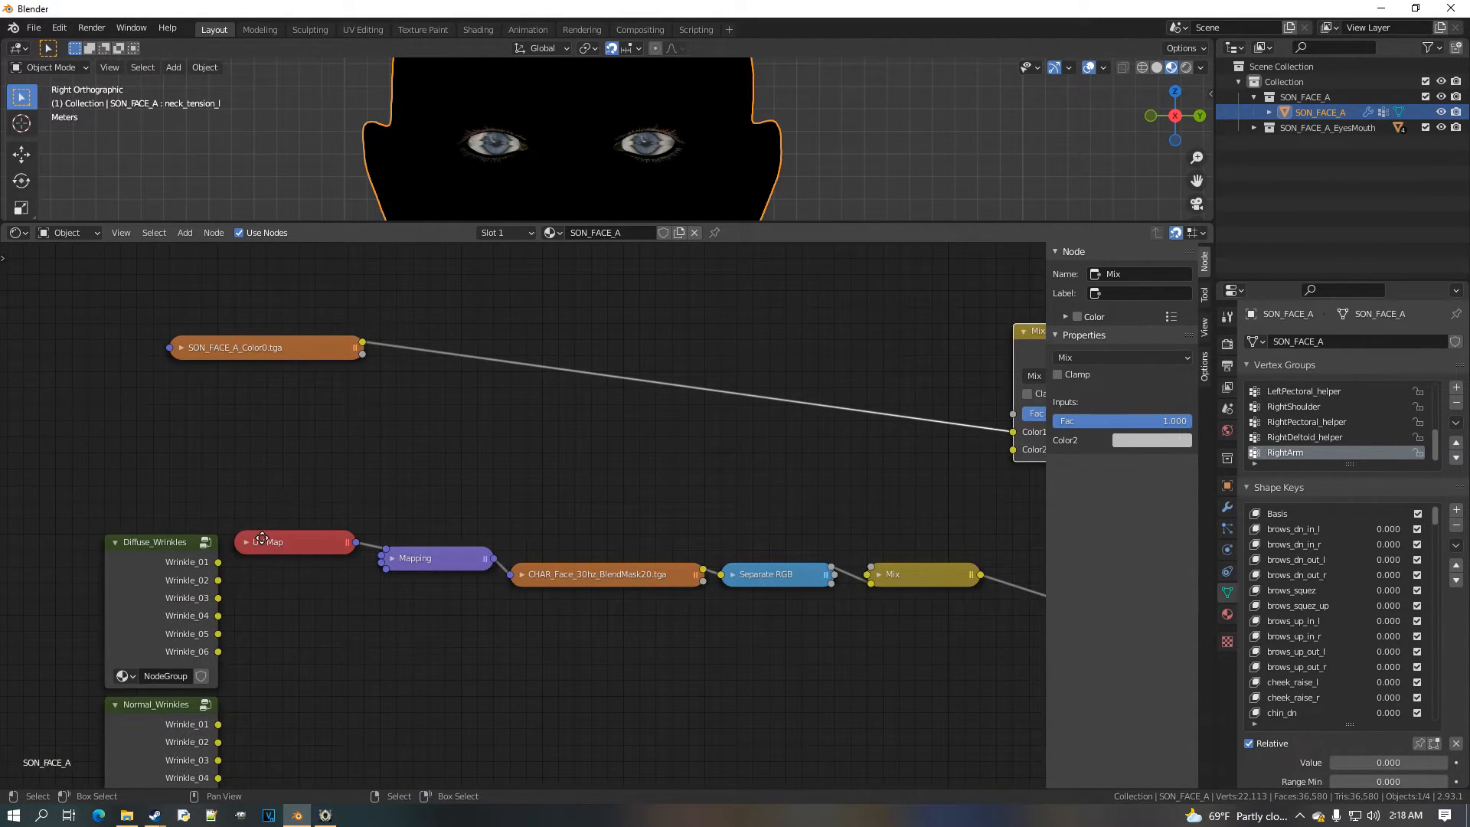
{"action": "left_click", "coordinate": [178, 581]}
{"action": "scroll", "coordinate": [236, 585], "scroll_direction": "down", "scroll_amount": 1}
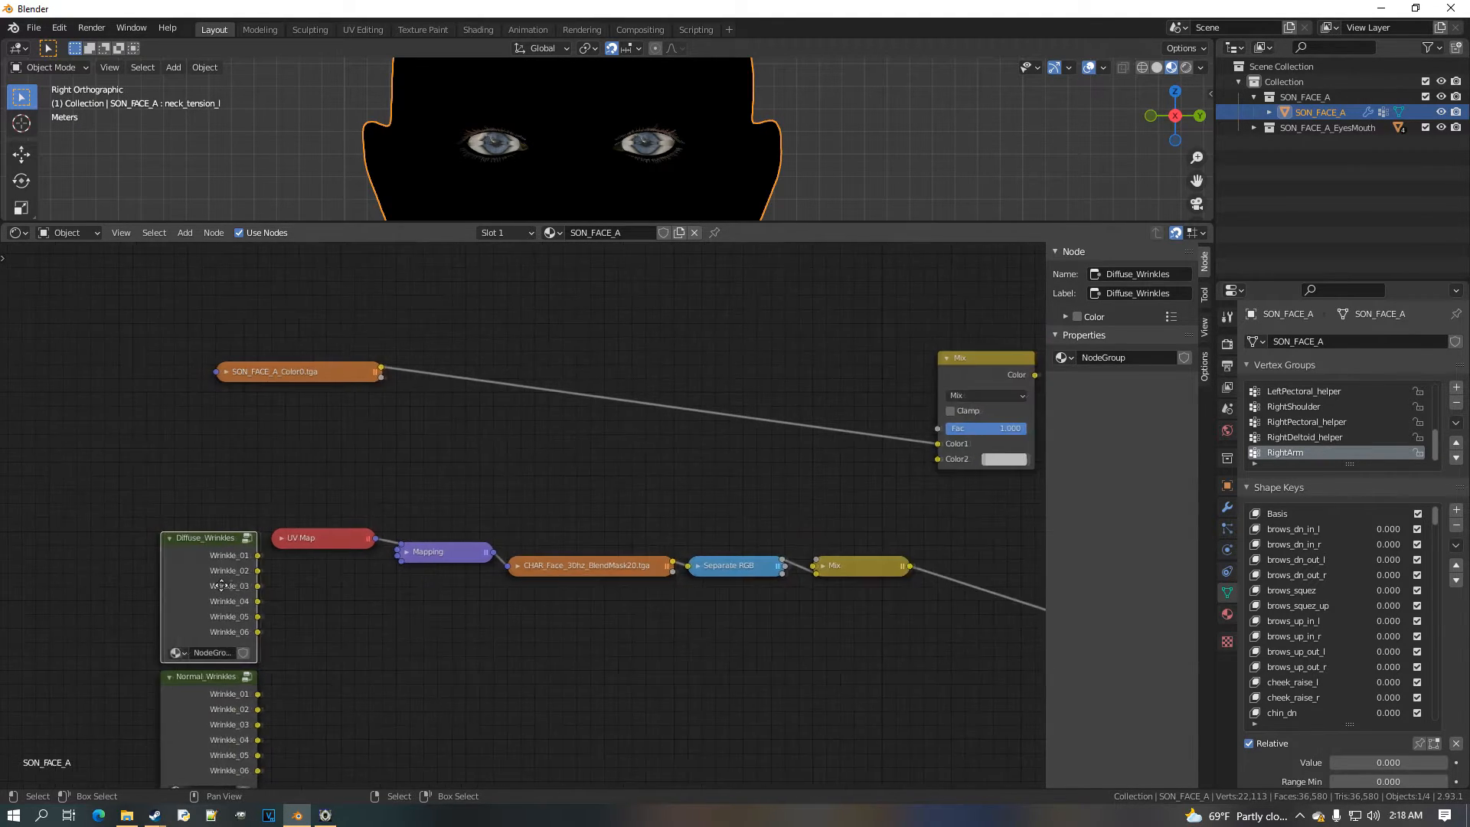
{"action": "middle_click_drag", "start_coordinate": [281, 582], "coordinate": [155, 581]}
{"action": "left_click_drag", "start_coordinate": [151, 583], "coordinate": [834, 470]}
{"action": "scroll", "coordinate": [834, 470], "scroll_direction": "up", "scroll_amount": 1}
{"action": "middle_click_drag", "start_coordinate": [833, 470], "coordinate": [364, 586]}
Feed the blend mask's Mix output into the color Mix node's Fac and connect its Color output to the Material Output's Surface
{"action": "left_click_drag", "start_coordinate": [339, 655], "coordinate": [381, 497]}
{"action": "middle_click_drag", "start_coordinate": [496, 489], "coordinate": [488, 416]}
{"action": "left_click_drag", "start_coordinate": [477, 357], "coordinate": [674, 686]}
Enlarge the 3D viewport, set the brows_dn_in_l shape key to 1.000 and check the wrinkles around that brow and eye
{"action": "left_click_drag", "start_coordinate": [805, 231], "coordinate": [803, 520]}
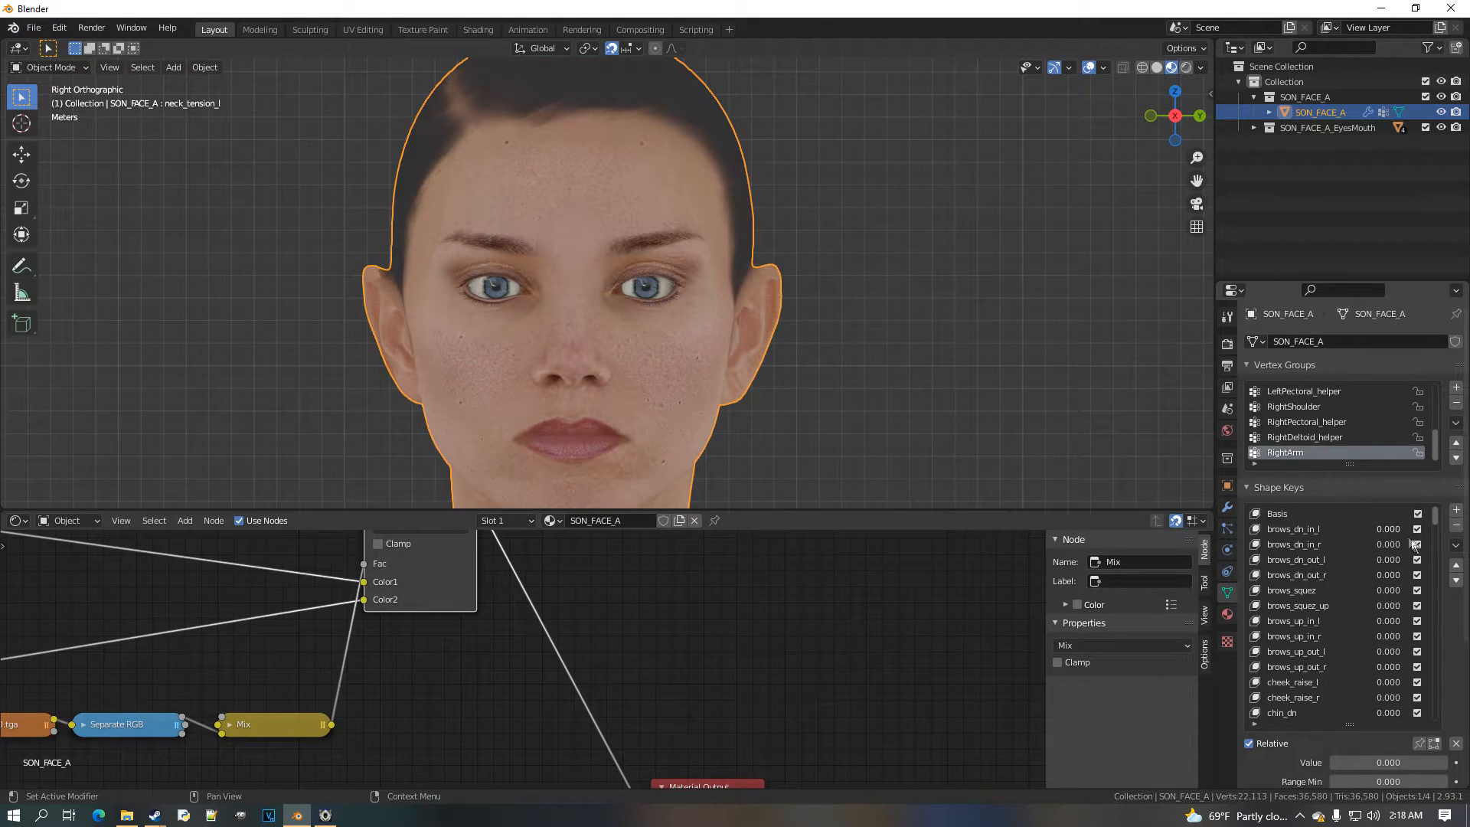
{"action": "left_click_drag", "start_coordinate": [1387, 529], "coordinate": [1432, 529]}
{"action": "mouse_move", "coordinate": [1388, 530]}
{"action": "left_mouse_down"}
{"action": "mouse_move", "coordinate": [1455, 529]}
{"action": "mouse_move", "coordinate": [1336, 530]}
{"action": "mouse_move", "coordinate": [1405, 530]}
{"action": "left_mouse_up"}
{"action": "scroll", "coordinate": [565, 319], "scroll_direction": "up", "scroll_amount": 5}
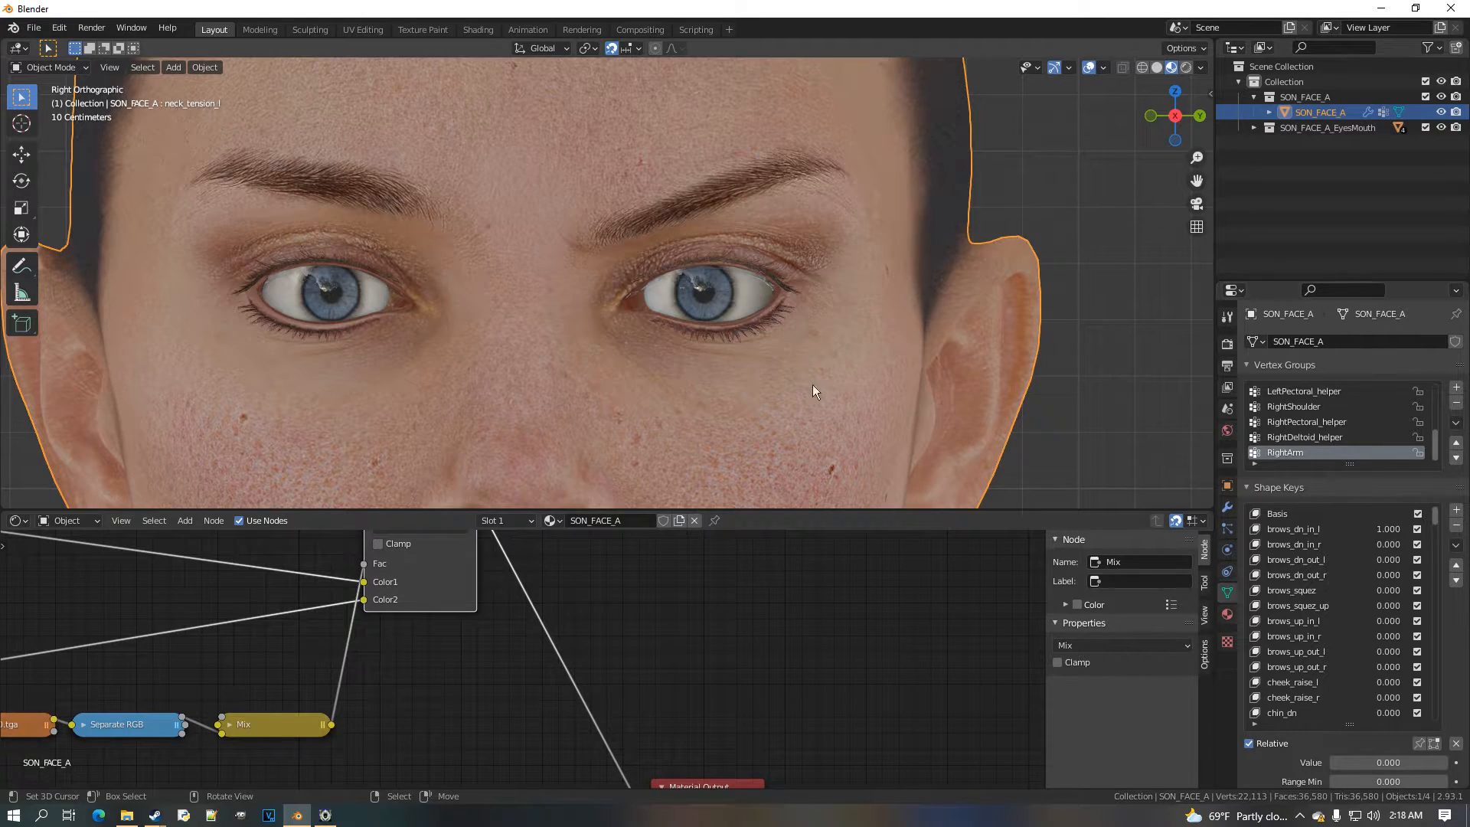
{"action": "scroll", "coordinate": [600, 295], "scroll_direction": "up", "scroll_amount": 5}
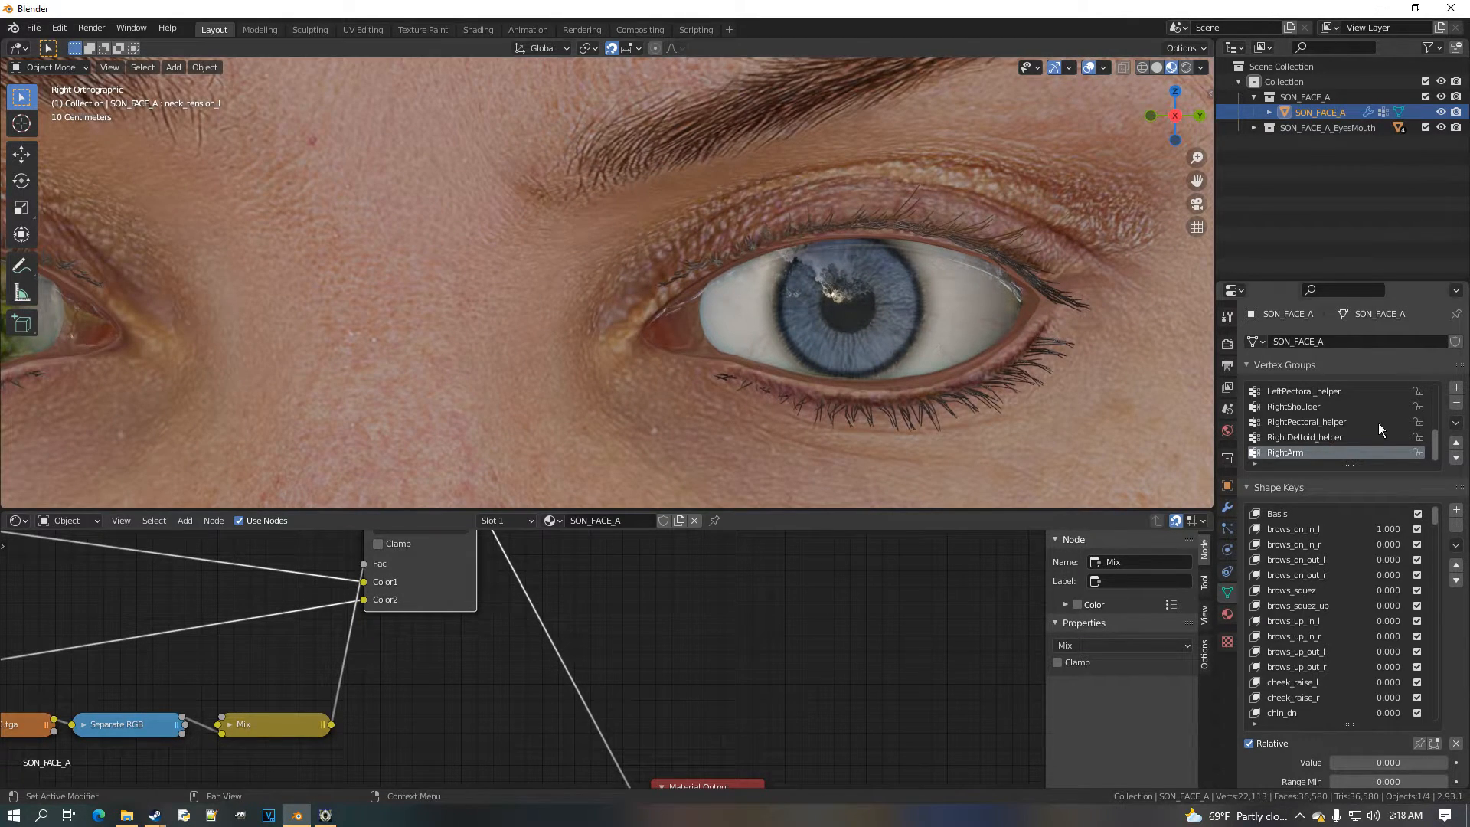
{"action": "mouse_move", "coordinate": [1387, 530]}
{"action": "left_mouse_down"}
{"action": "mouse_move", "coordinate": [1340, 530]}
{"action": "mouse_move", "coordinate": [1390, 530]}
{"action": "left_mouse_up"}
{"action": "scroll", "coordinate": [661, 395], "scroll_direction": "down", "scroll_amount": 4}
{"action": "scroll", "coordinate": [660, 393], "scroll_direction": "down", "scroll_amount": 4}
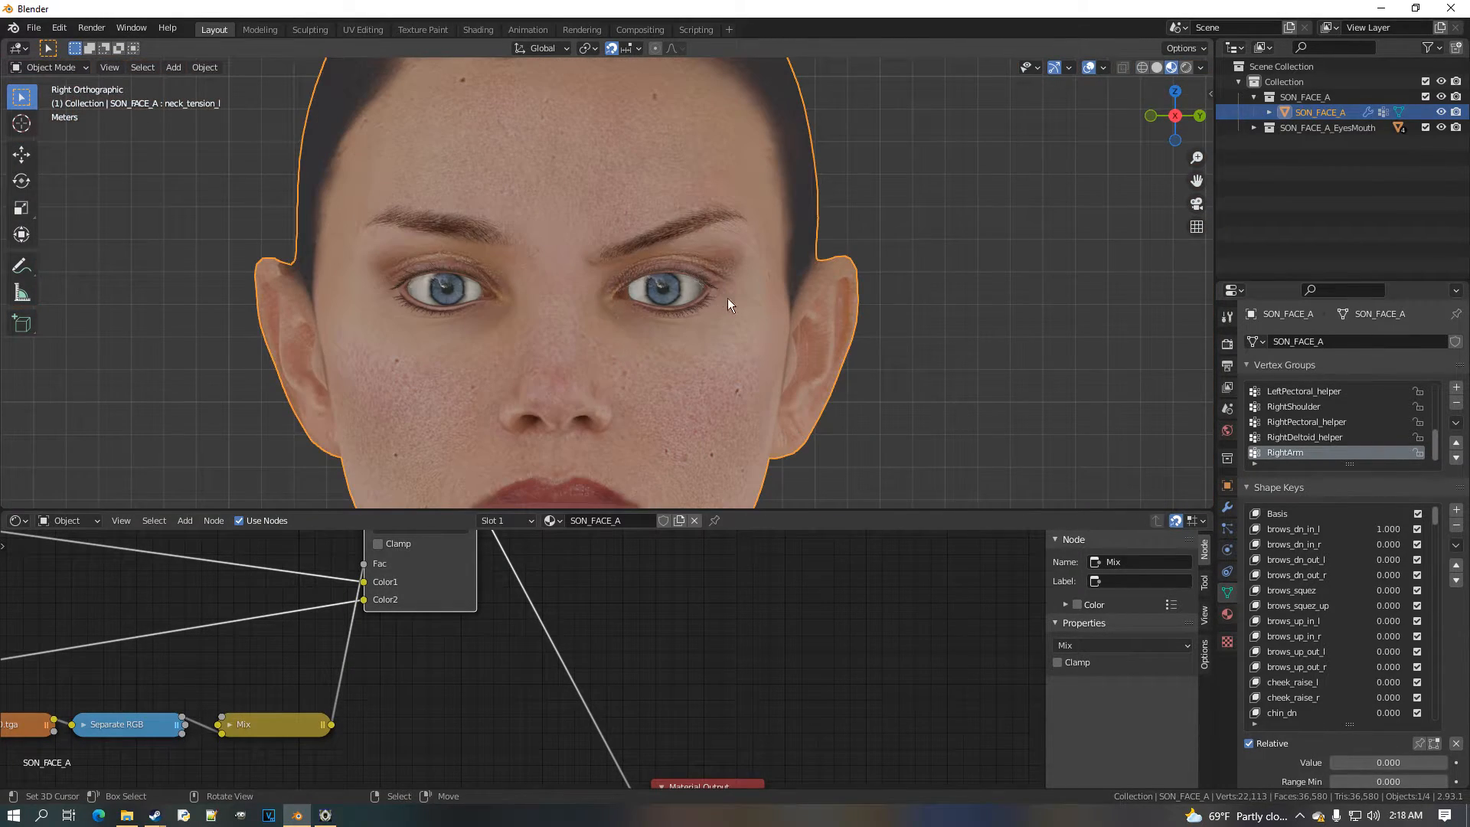
Enlarge the Shader Editor area and duplicate the color Mix node, placing the copy below the blend mask nodes
{"action": "scroll", "coordinate": [416, 650], "scroll_direction": "down", "scroll_amount": 5}
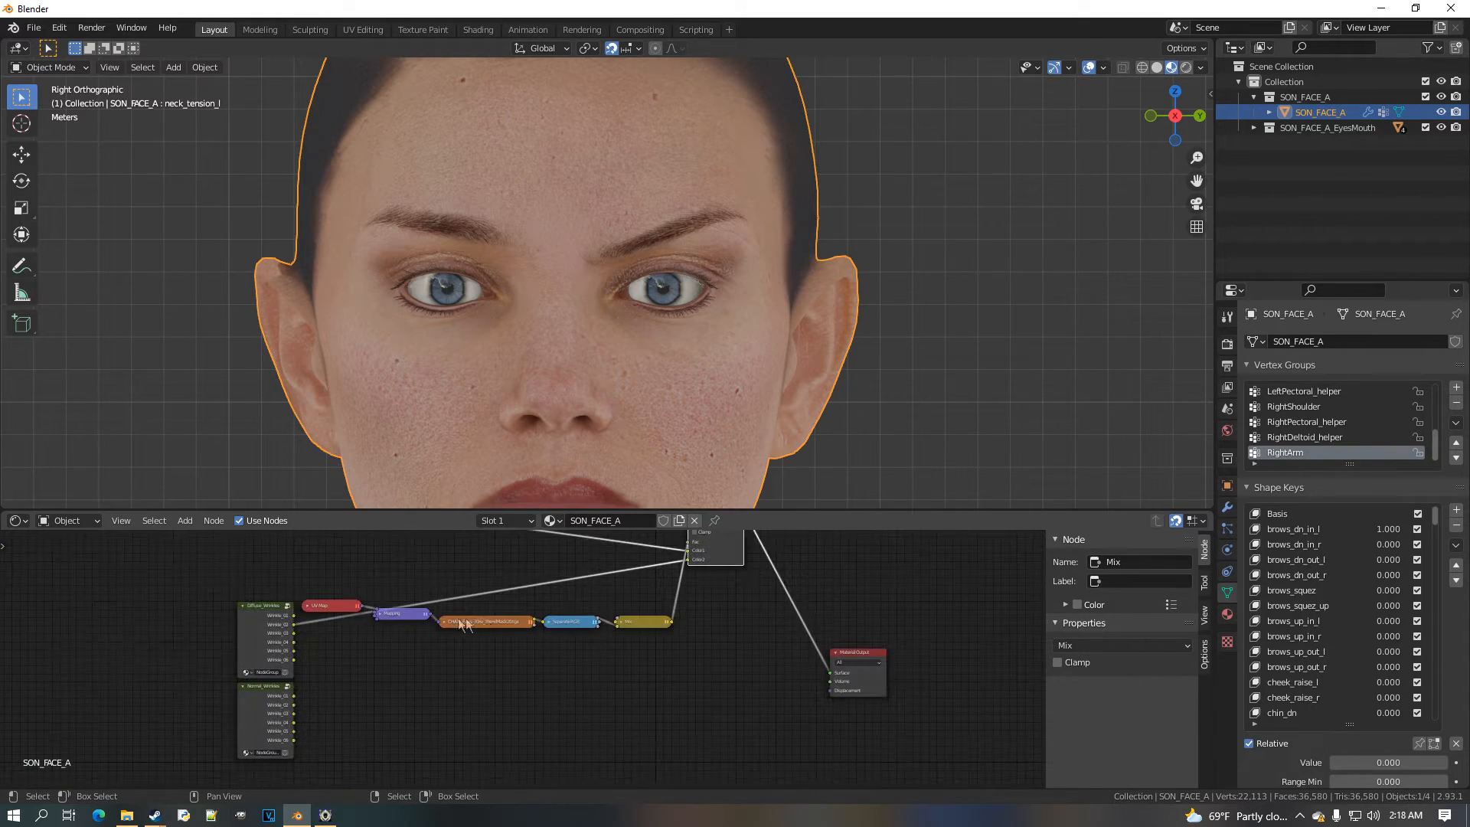
{"action": "middle_click_drag", "start_coordinate": [545, 591], "coordinate": [470, 623]}
{"action": "scroll", "coordinate": [590, 607], "scroll_direction": "up", "scroll_amount": 2}
{"action": "middle_click_drag", "start_coordinate": [592, 609], "coordinate": [551, 651]}
{"action": "scroll", "coordinate": [588, 610], "scroll_direction": "up", "scroll_amount": 1}
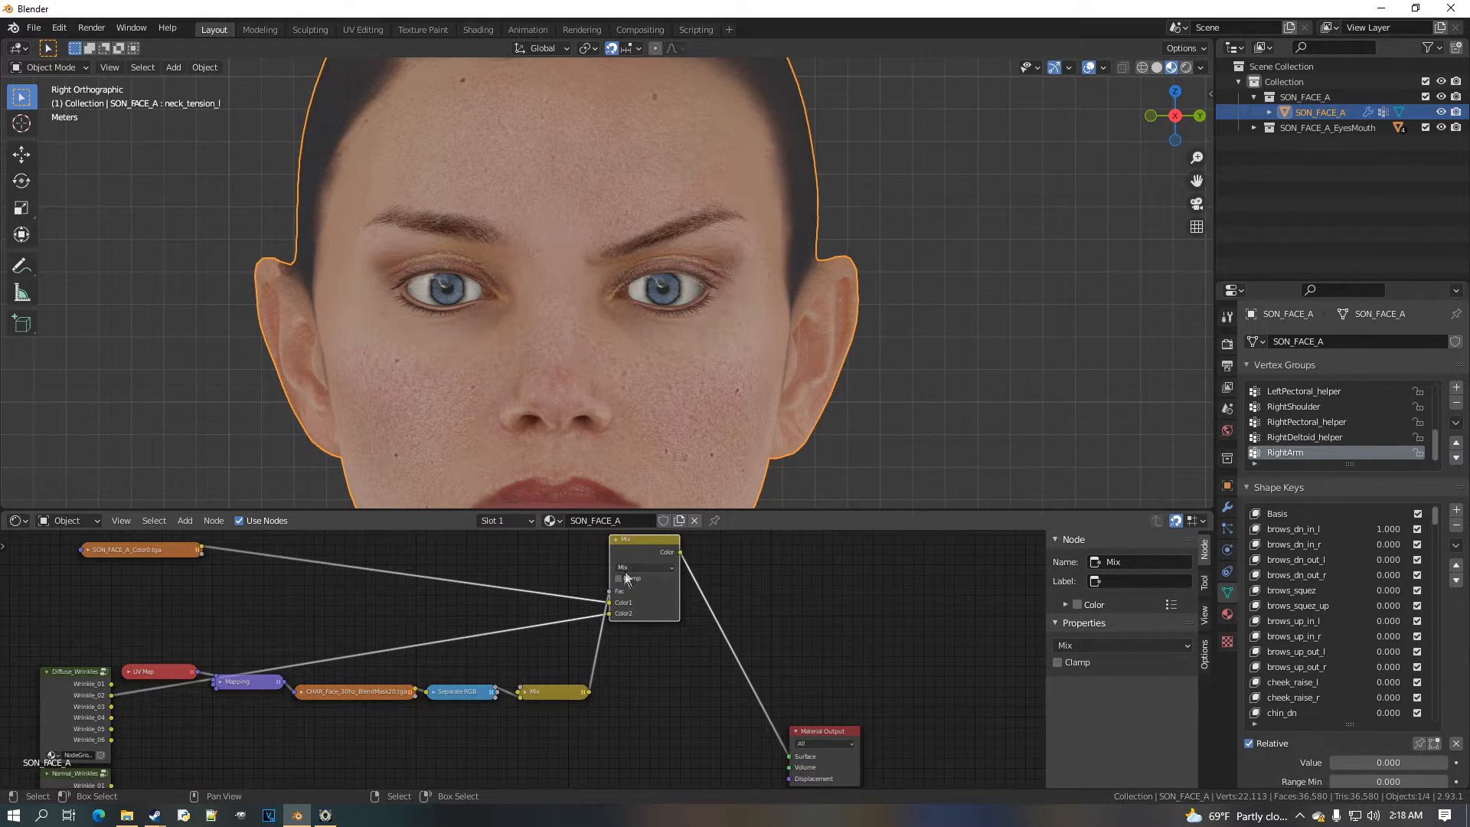
{"action": "left_click_drag", "start_coordinate": [651, 511], "coordinate": [655, 286]}
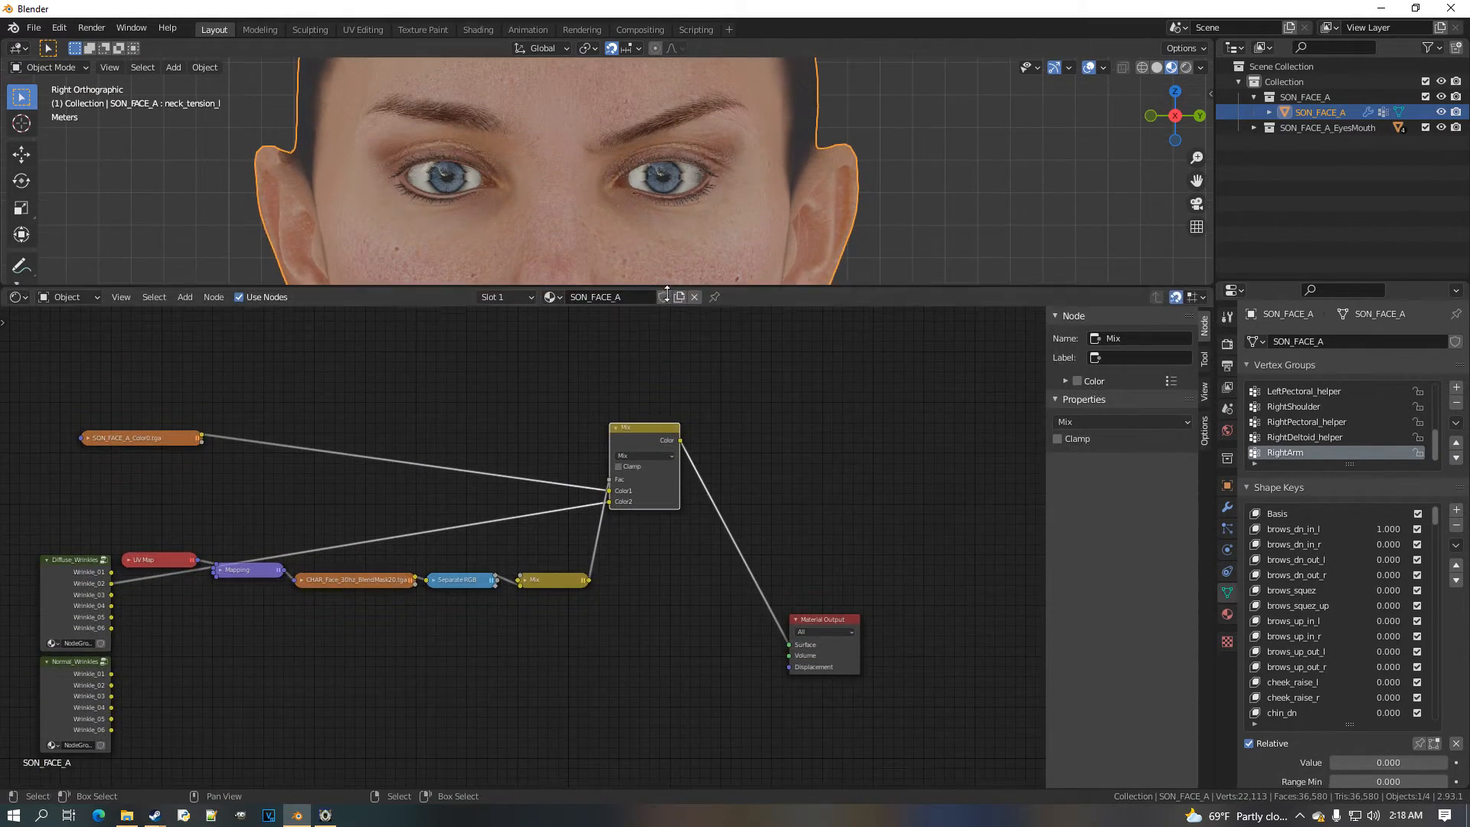
{"action": "scroll", "coordinate": [668, 392], "scroll_direction": "up", "scroll_amount": 1}
{"action": "key", "text": "shift+d"}
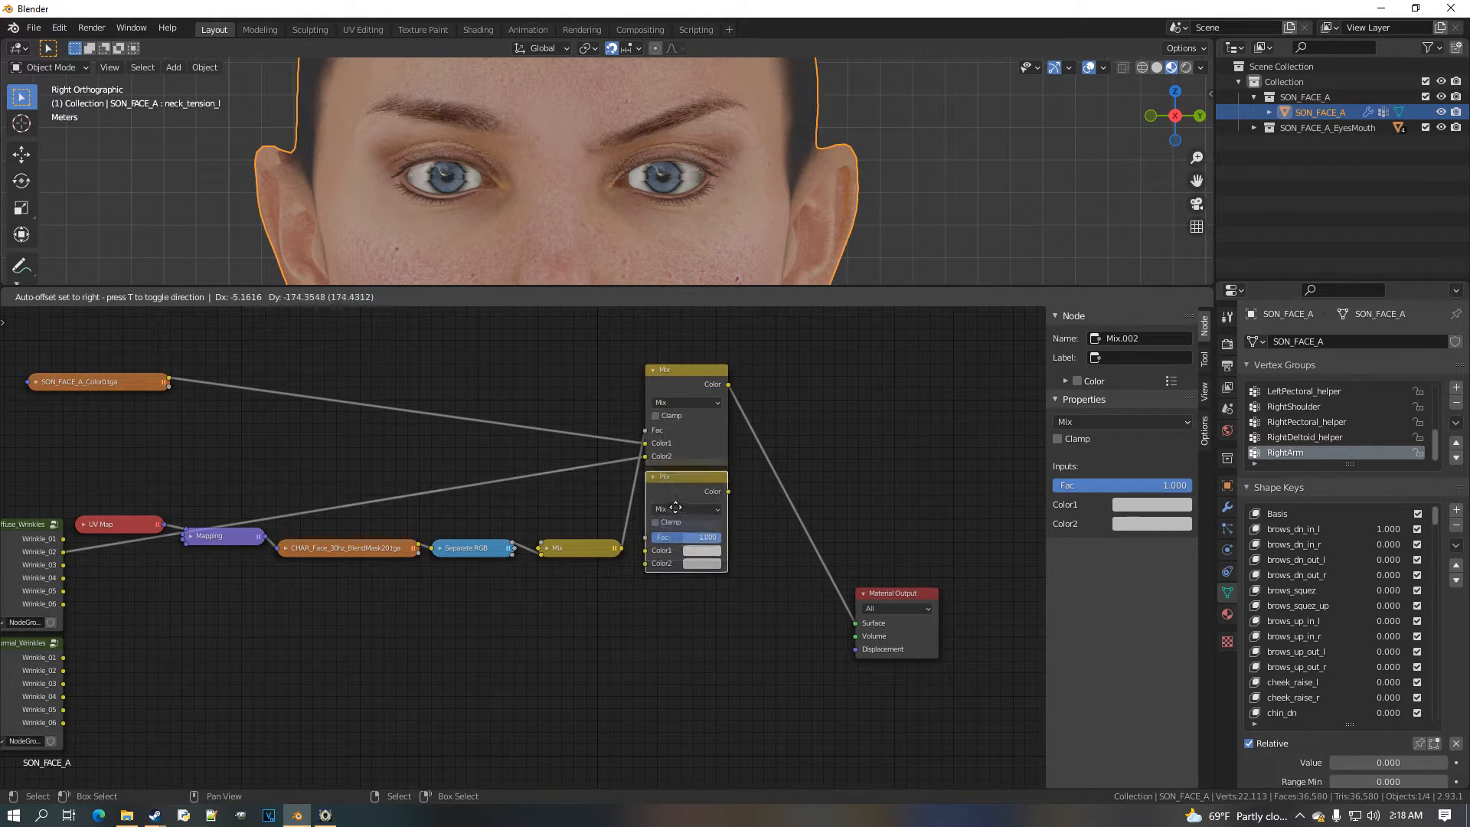
{"action": "left_click", "coordinate": [670, 666]}
Add an Image Texture node to the material below the blend mask node chain
{"action": "key", "text": "Home"}
{"action": "key", "text": "shift+a"}
{"action": "mouse_move", "coordinate": [261, 494]}
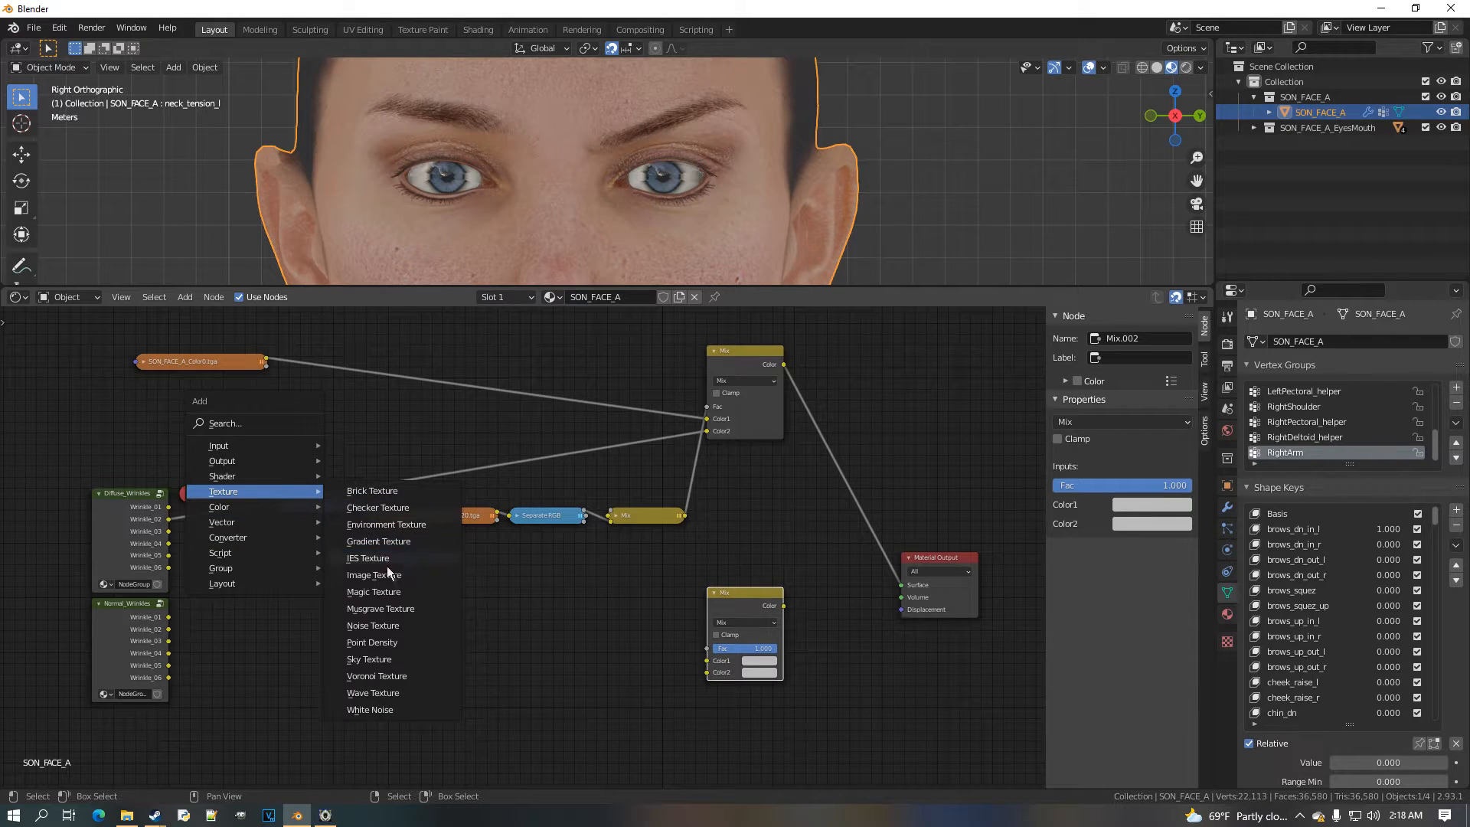
{"action": "left_click", "coordinate": [421, 581]}
Load SON_FACE_A_Norm0.tga from the SON_FACE folder into the new Image Texture node and set its color space to Non-Color
{"action": "scroll", "coordinate": [462, 653], "scroll_direction": "up", "scroll_amount": 4}
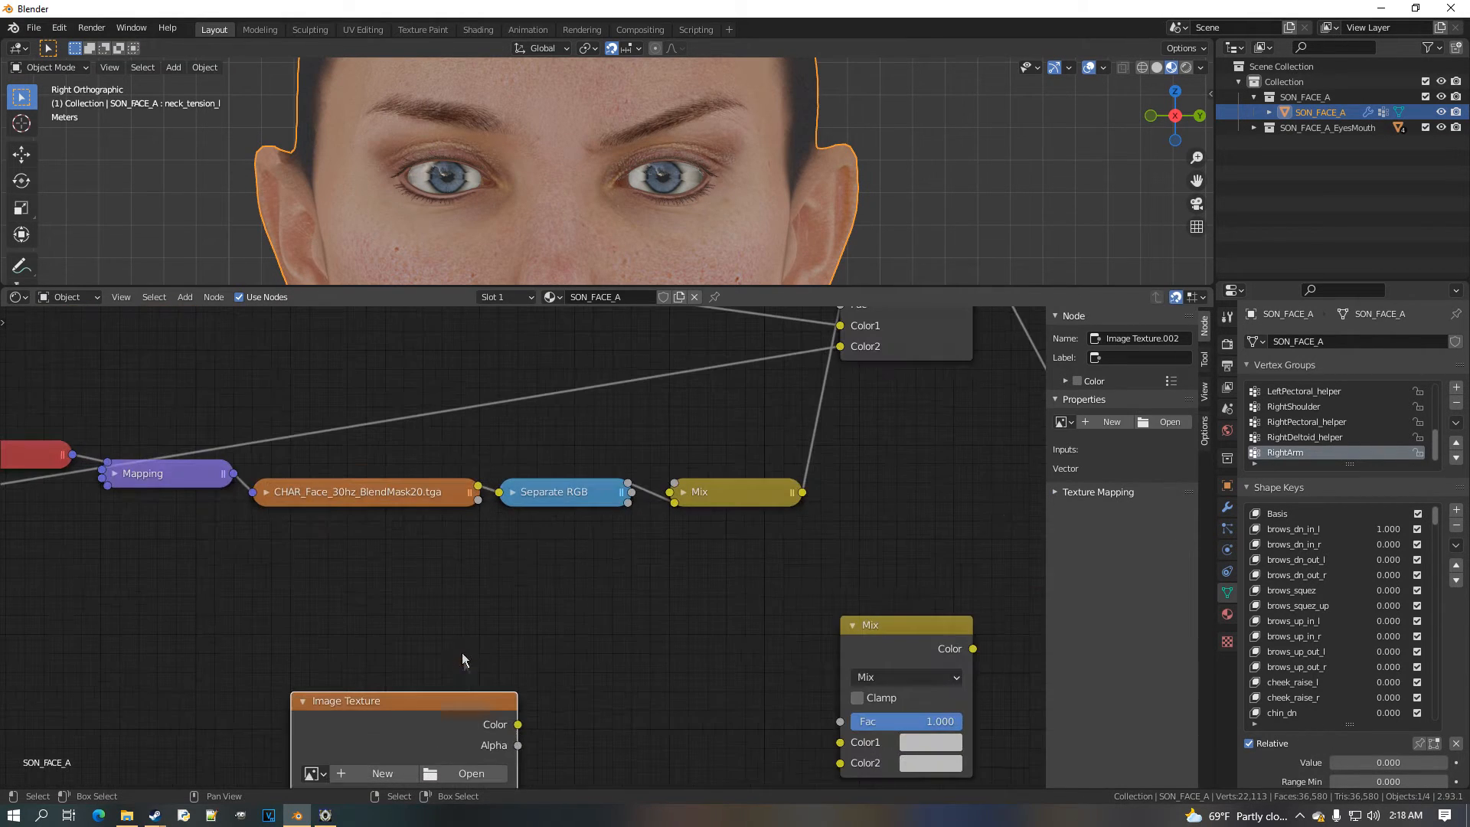
{"action": "middle_click_drag", "start_coordinate": [488, 667], "coordinate": [467, 561]}
{"action": "left_click", "coordinate": [452, 629]}
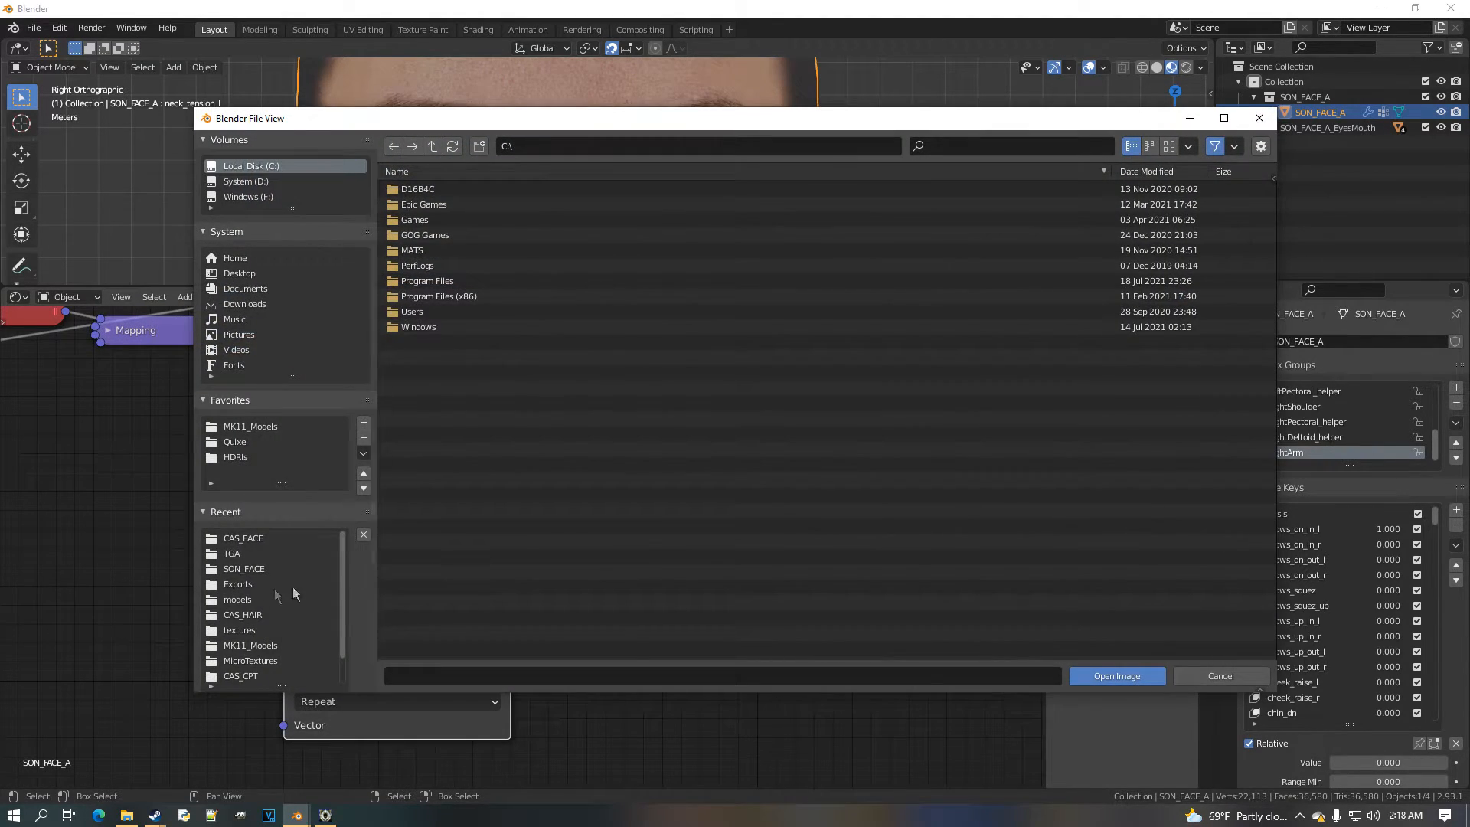
{"action": "left_click", "coordinate": [261, 569]}
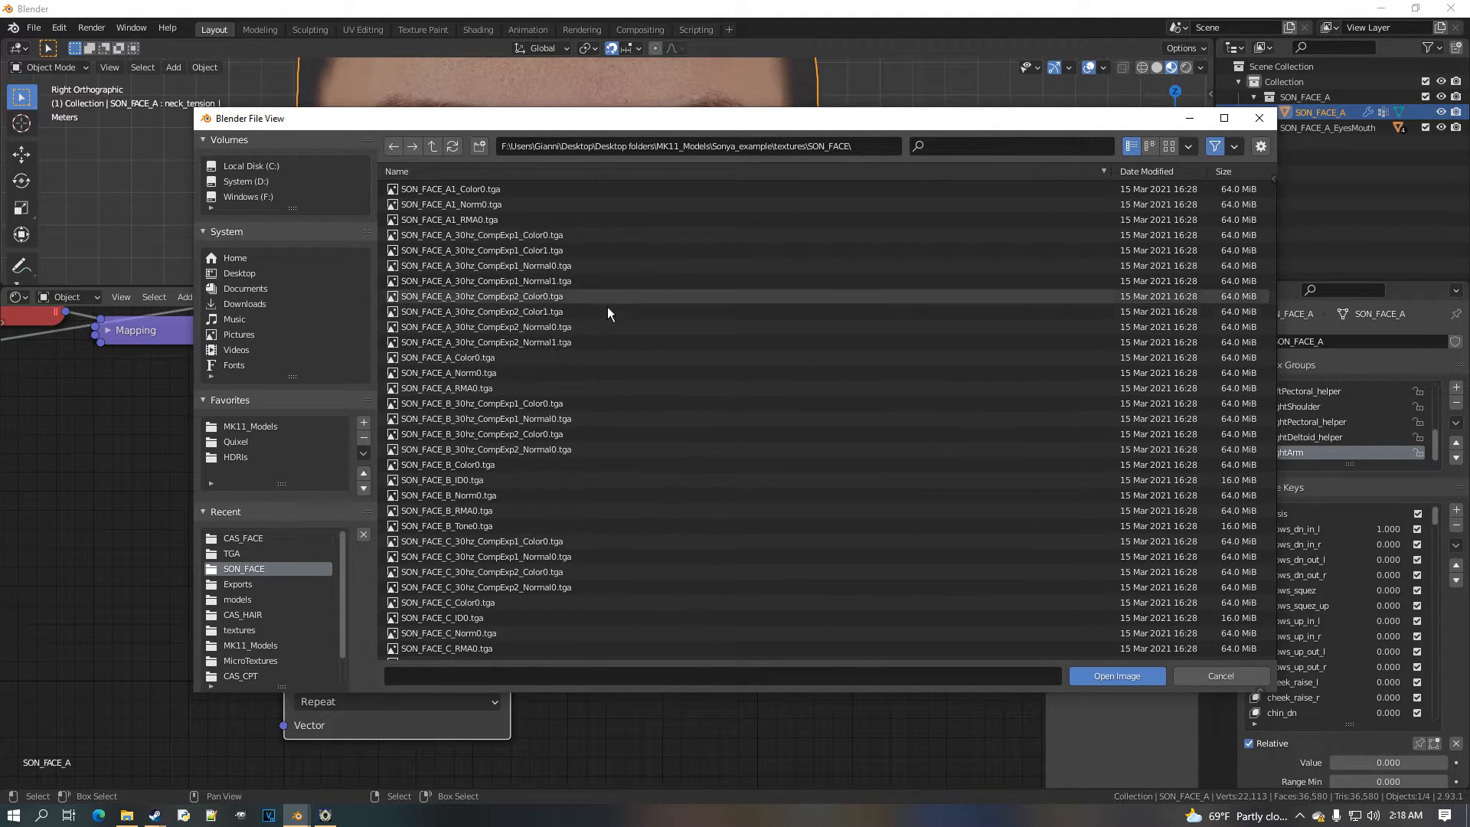
{"action": "left_click", "coordinate": [553, 380]}
{"action": "left_click", "coordinate": [553, 382]}
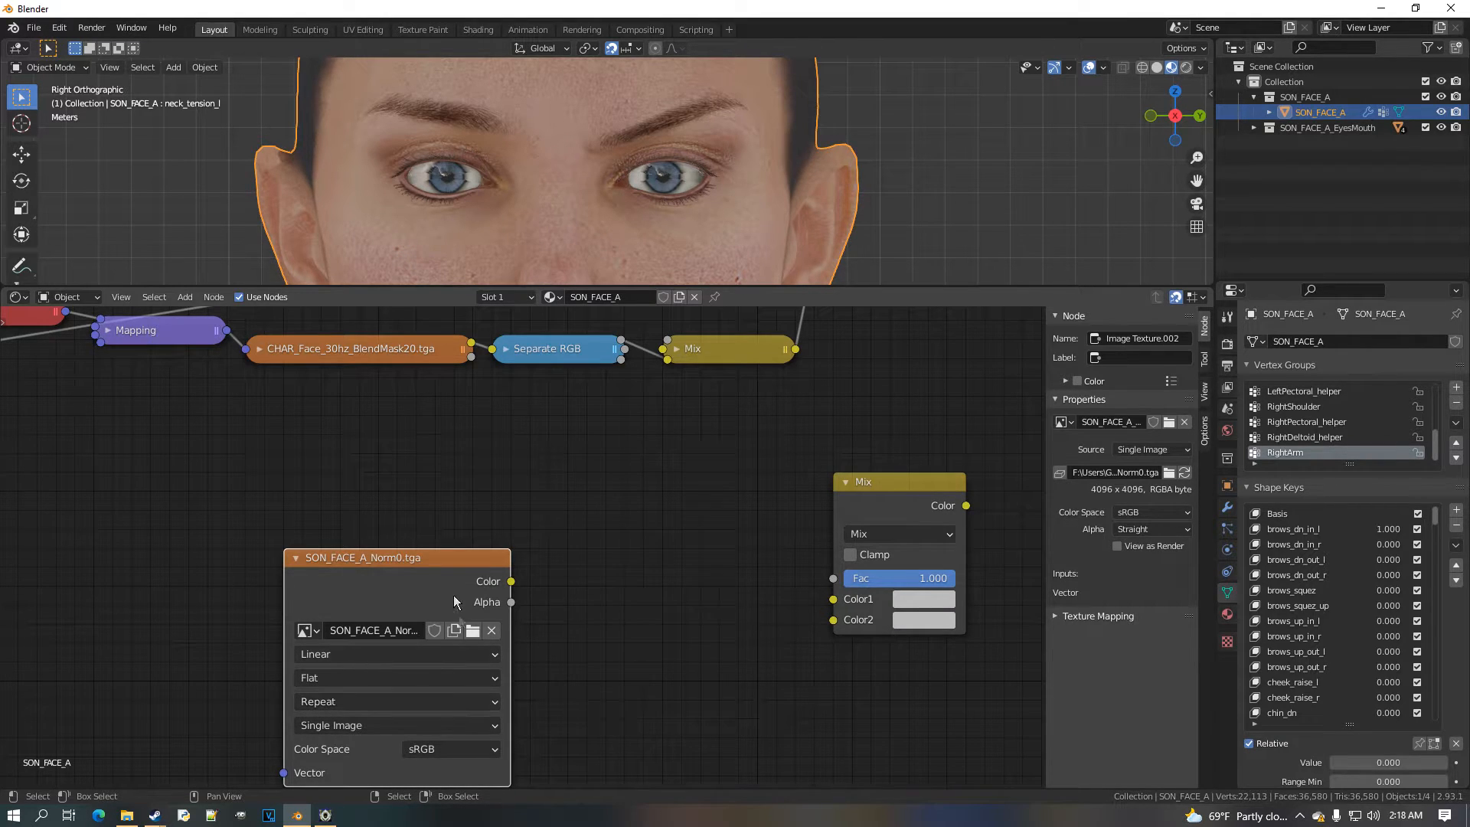
{"action": "left_click", "coordinate": [1152, 513]}
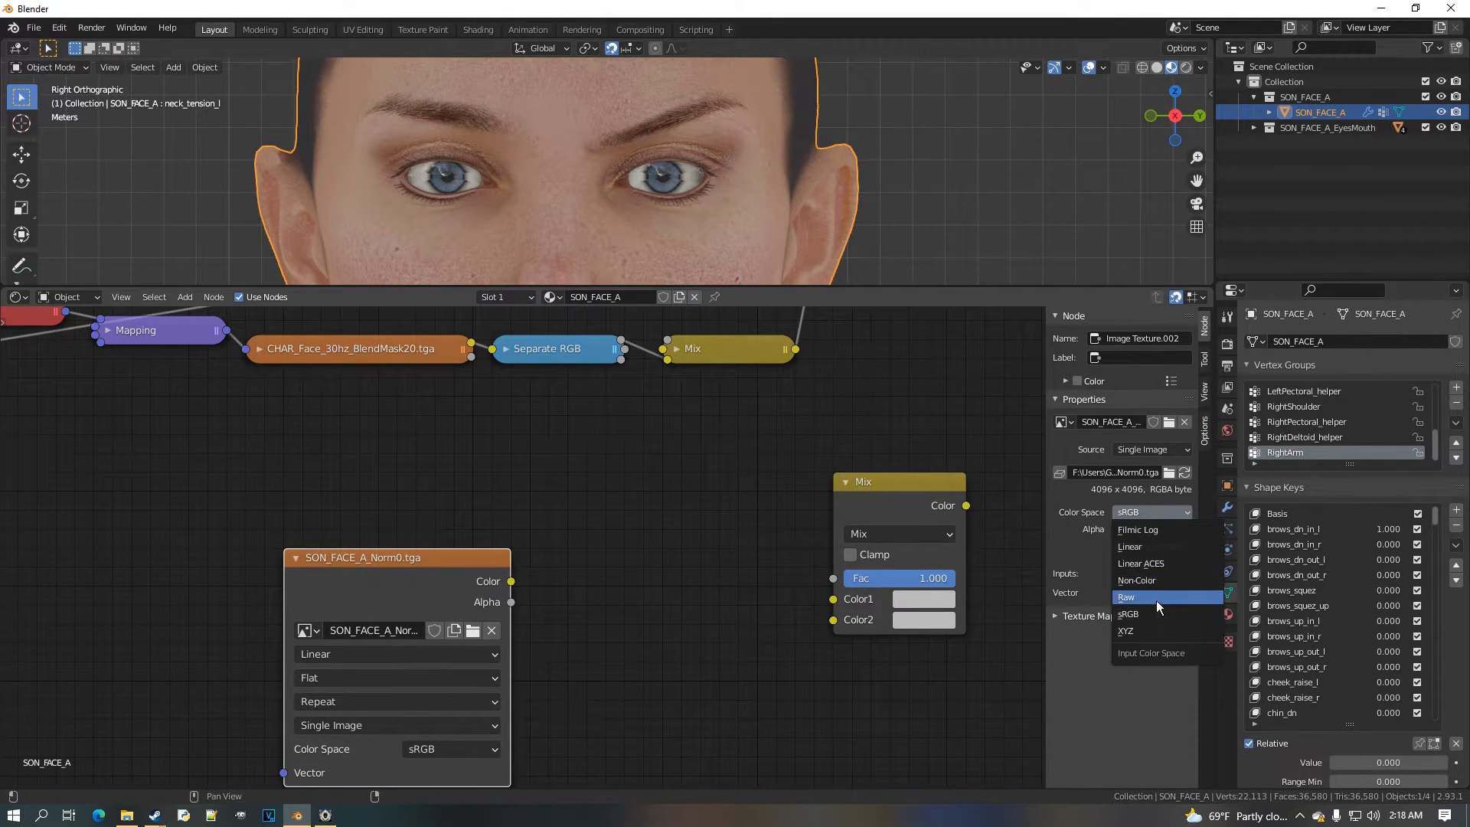
{"action": "scroll", "coordinate": [329, 536], "scroll_direction": "down", "scroll_amount": 4}
{"action": "scroll", "coordinate": [517, 559], "scroll_direction": "up", "scroll_amount": 2}
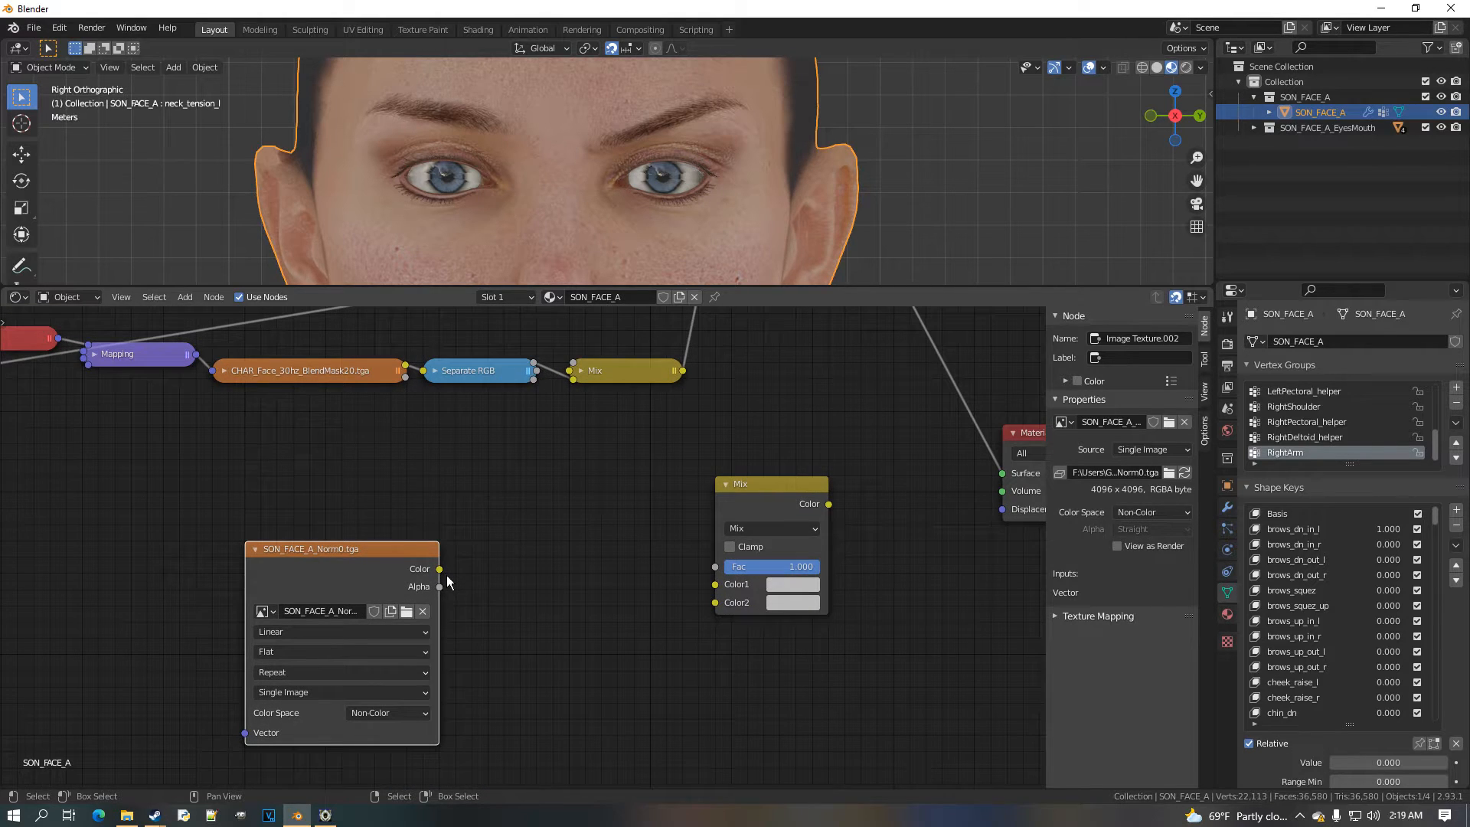
Connect the SON_FACE_A_Norm0.tga Color to the duplicated Mix node's Color1 and Wrinkle_02 of Normal_Wrinkles to its Color2
{"action": "middle_click_drag", "start_coordinate": [475, 564], "coordinate": [468, 565]}
{"action": "left_click_drag", "start_coordinate": [435, 572], "coordinate": [709, 586]}
{"action": "middle_click_drag", "start_coordinate": [319, 565], "coordinate": [499, 531]}
{"action": "left_click_drag", "start_coordinate": [499, 534], "coordinate": [337, 566]}
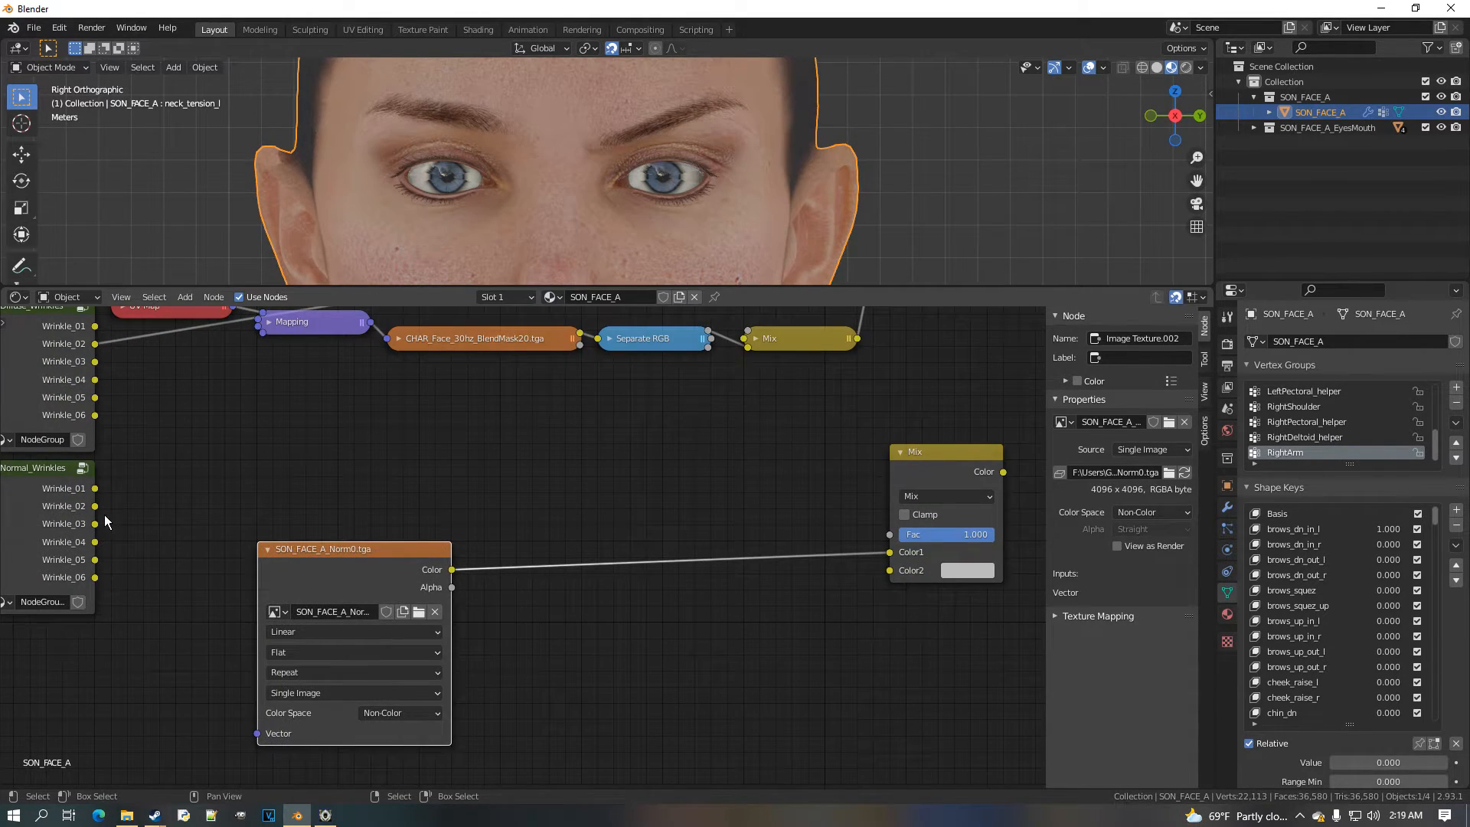
{"action": "left_click_drag", "start_coordinate": [95, 506], "coordinate": [902, 582]}
{"action": "scroll", "coordinate": [866, 384], "scroll_direction": "down", "scroll_amount": 1}
Feed the blend mask's Mix output into the normal Mix node's Fac and preview its Color through the Material Output's Surface
{"action": "middle_click_drag", "start_coordinate": [866, 384], "coordinate": [754, 478]}
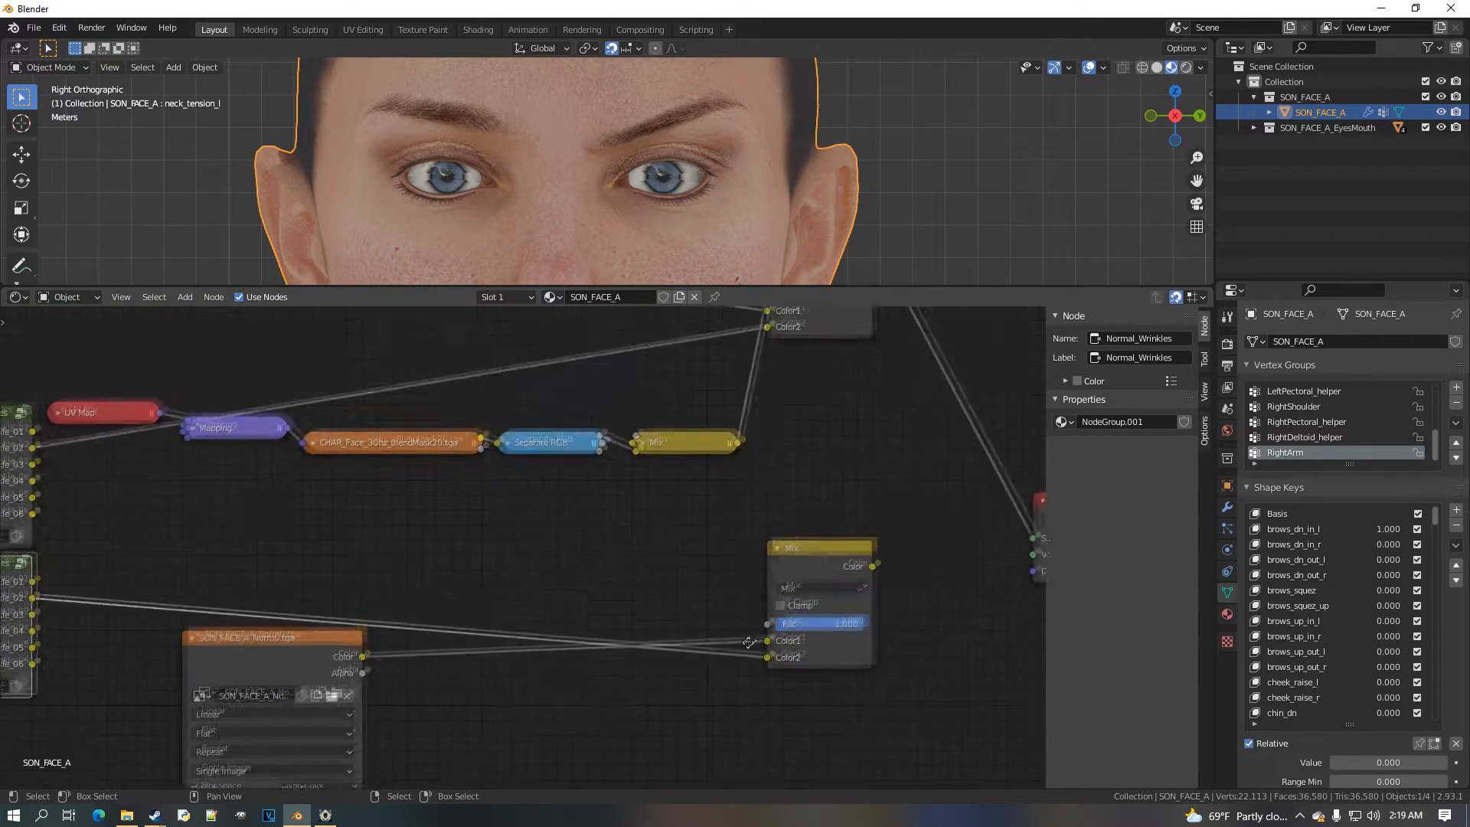
{"action": "scroll", "coordinate": [758, 482], "scroll_direction": "up", "scroll_amount": 2}
{"action": "left_click_drag", "start_coordinate": [768, 433], "coordinate": [801, 643]}
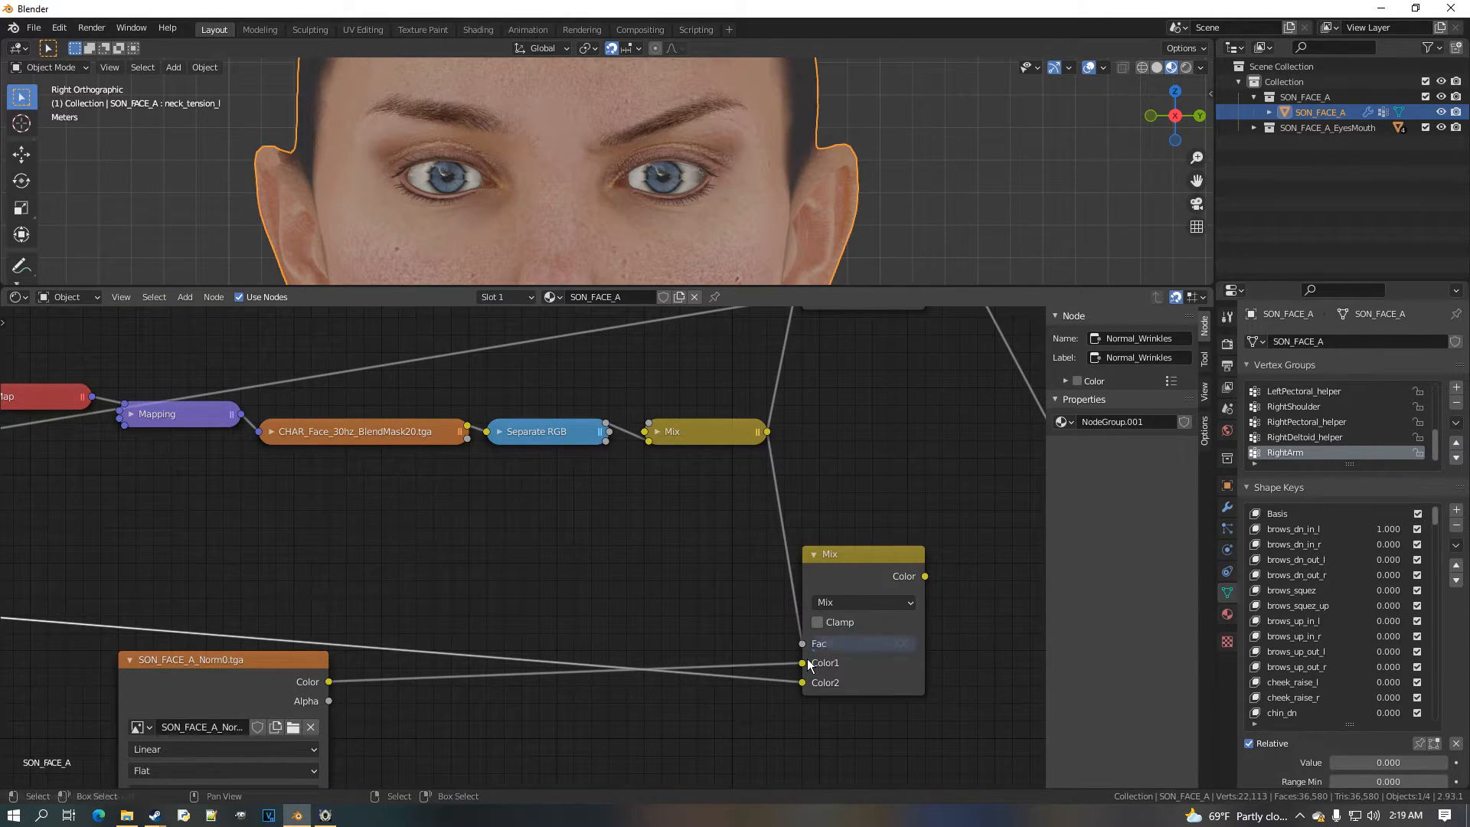
{"action": "middle_click_drag", "start_coordinate": [802, 643], "coordinate": [526, 687]}
{"action": "scroll", "coordinate": [536, 681], "scroll_direction": "up", "scroll_amount": 1}
{"action": "left_click_drag", "start_coordinate": [570, 649], "coordinate": [690, 636]}
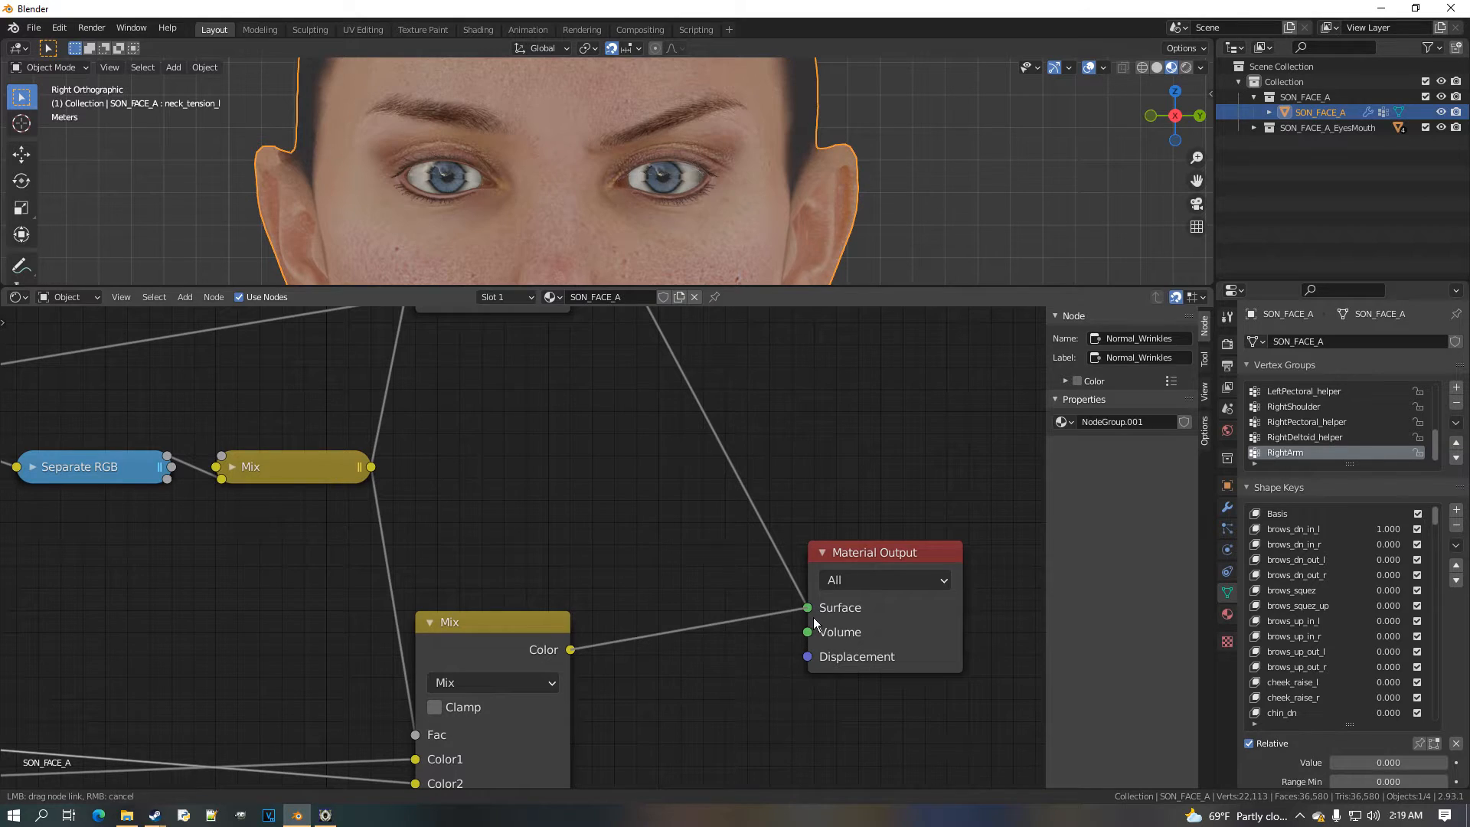
{"action": "left_click_drag", "start_coordinate": [815, 625], "coordinate": [815, 624]}
{"action": "scroll", "coordinate": [754, 149], "scroll_direction": "down", "scroll_amount": 1}
{"action": "middle_click_drag", "start_coordinate": [757, 142], "coordinate": [806, 230], "text": "shift"}
Move the SON_FACE_A_Norm0.tga texture node up below the blend mask chain and collapse it
{"action": "middle_click_drag", "start_coordinate": [583, 553], "coordinate": [627, 507]}
{"action": "scroll", "coordinate": [498, 560], "scroll_direction": "down", "scroll_amount": 1}
{"action": "middle_click_drag", "start_coordinate": [496, 560], "coordinate": [851, 450]}
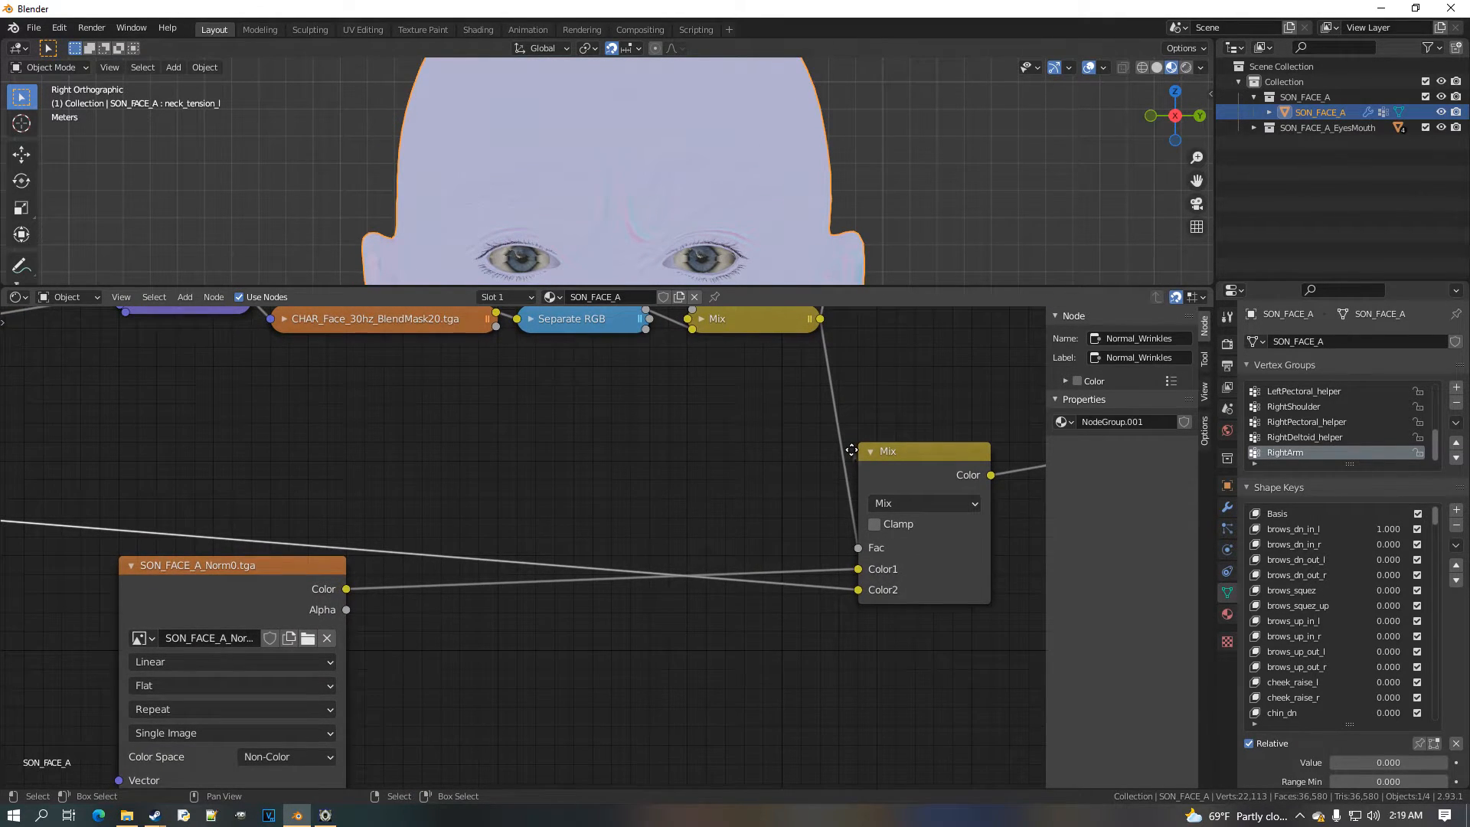
{"action": "scroll", "coordinate": [549, 539], "scroll_direction": "down", "scroll_amount": 1}
{"action": "middle_click_drag", "start_coordinate": [397, 567], "coordinate": [561, 537]}
{"action": "left_click_drag", "start_coordinate": [497, 559], "coordinate": [563, 412]}
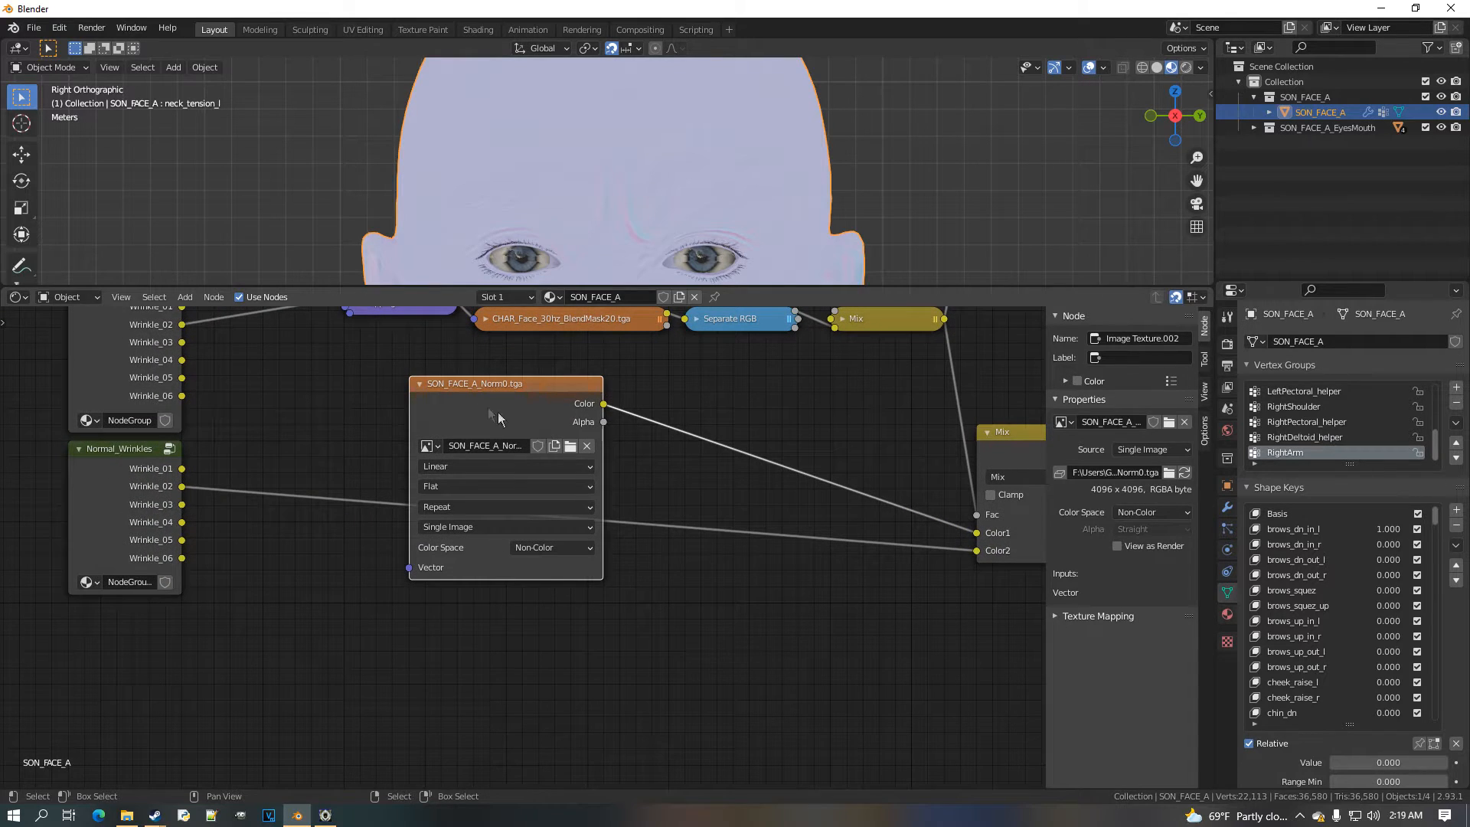
{"action": "left_click", "coordinate": [423, 385]}
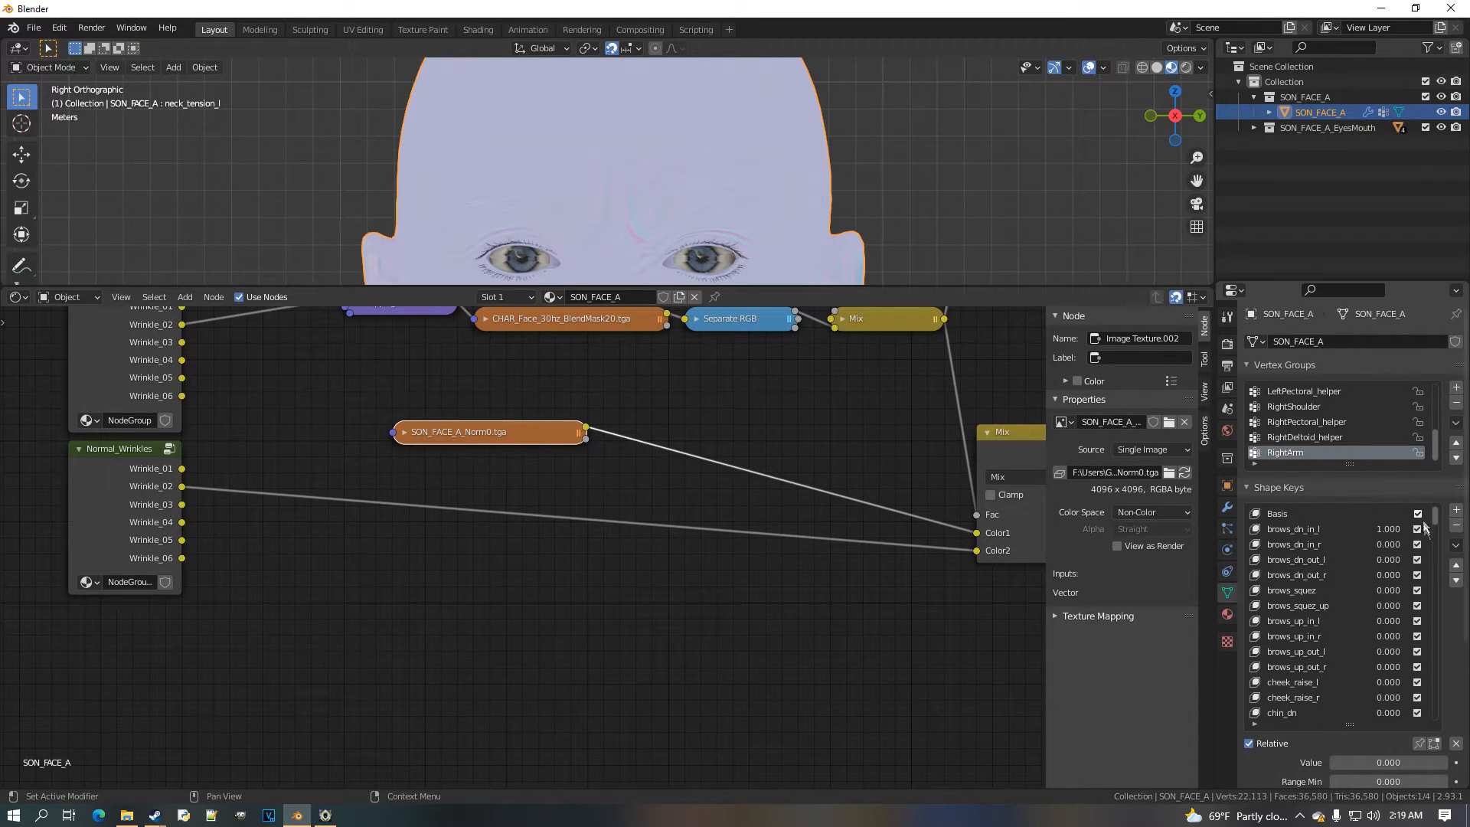
Enlarge the 3D viewport, check the normal map wrinkles at the brow and reset the brows_dn_in_l shape key to 0.000
{"action": "left_click_drag", "start_coordinate": [796, 289], "coordinate": [766, 521]}
{"action": "scroll", "coordinate": [722, 451], "scroll_direction": "up", "scroll_amount": 6}
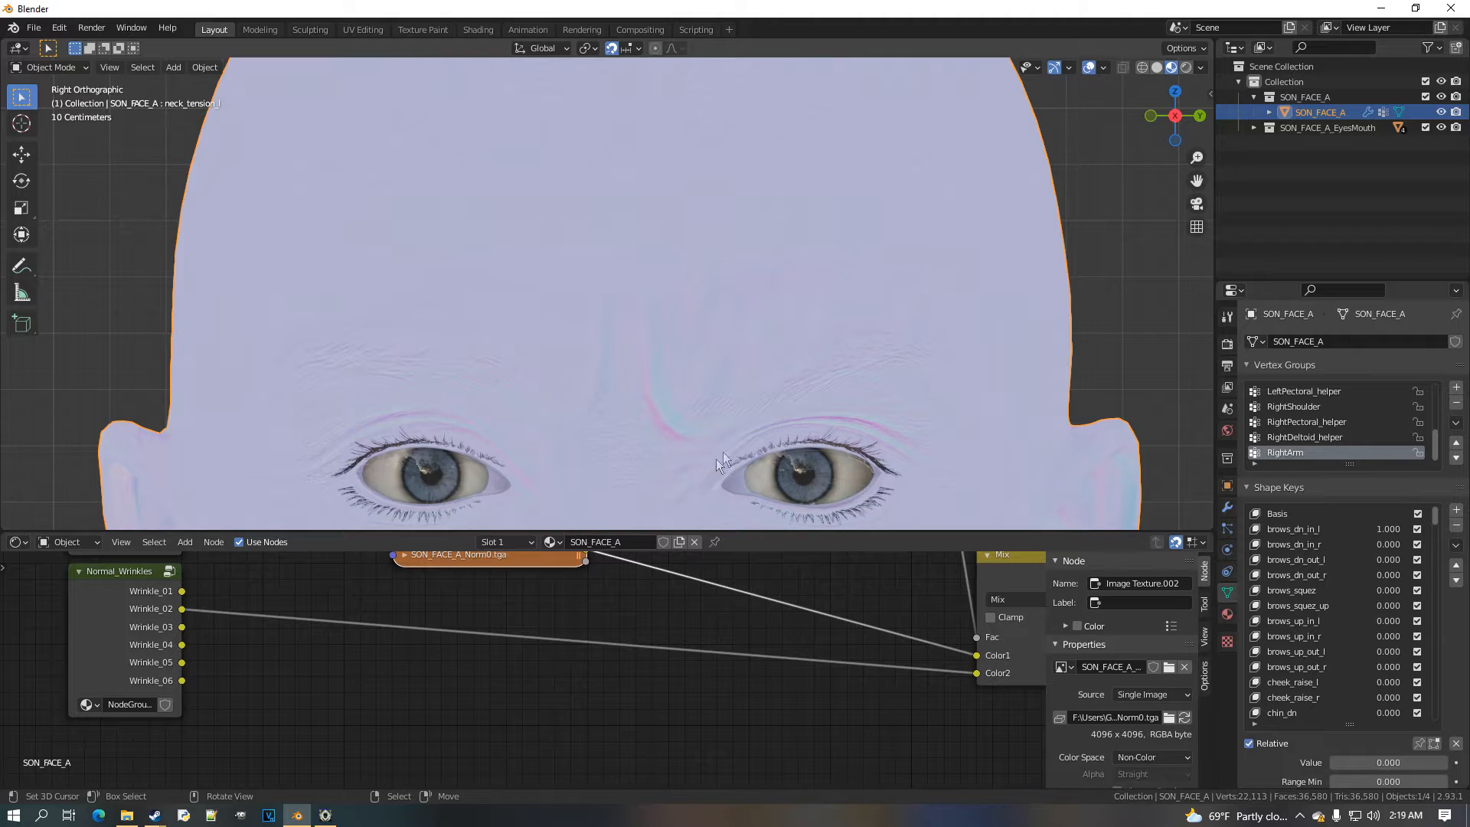
{"action": "left_click_drag", "start_coordinate": [1428, 529], "coordinate": [1374, 529]}
{"action": "scroll", "coordinate": [1090, 443], "scroll_direction": "down", "scroll_amount": 5}
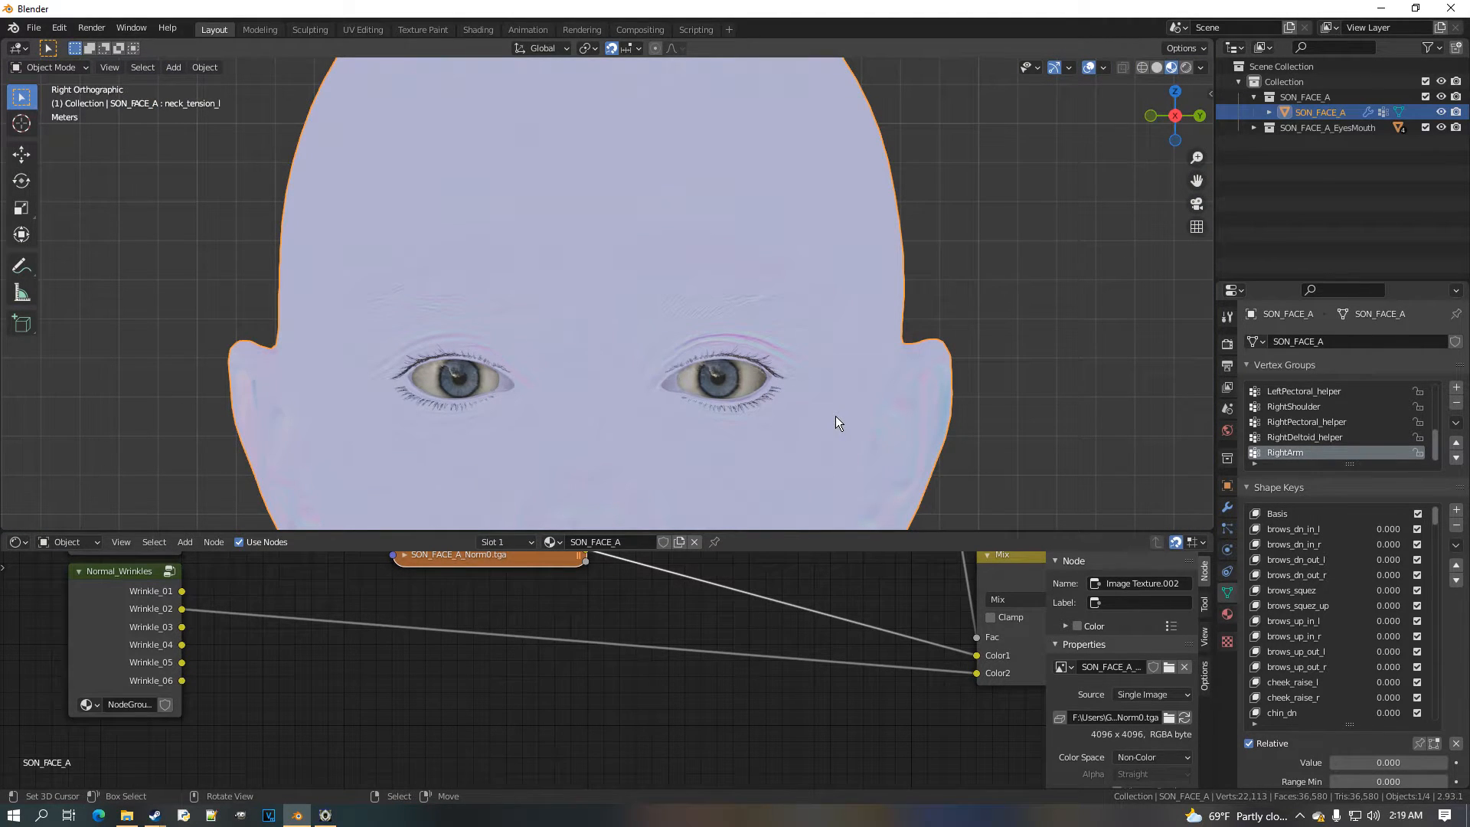
Move the Material Output node farther away and insert a Principled BSDF on the link between the normal Mix and the output
{"action": "scroll", "coordinate": [882, 591], "scroll_direction": "down", "scroll_amount": 4}
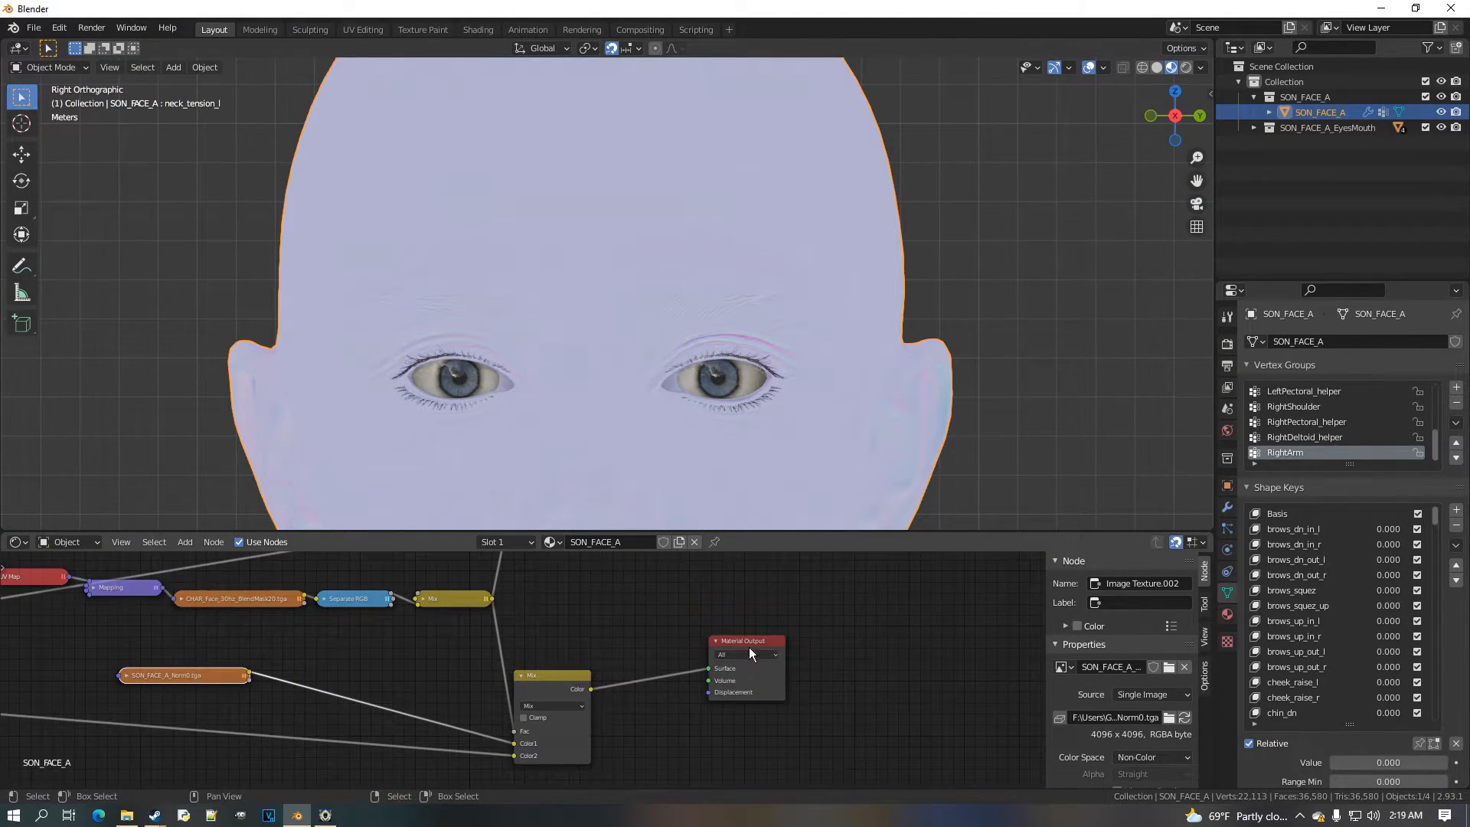
{"action": "left_click_drag", "start_coordinate": [749, 652], "coordinate": [942, 652]}
{"action": "middle_click_drag", "start_coordinate": [736, 625], "coordinate": [281, 617]}
{"action": "scroll", "coordinate": [282, 617], "scroll_direction": "up", "scroll_amount": 2}
{"action": "left_click", "coordinate": [186, 543]}
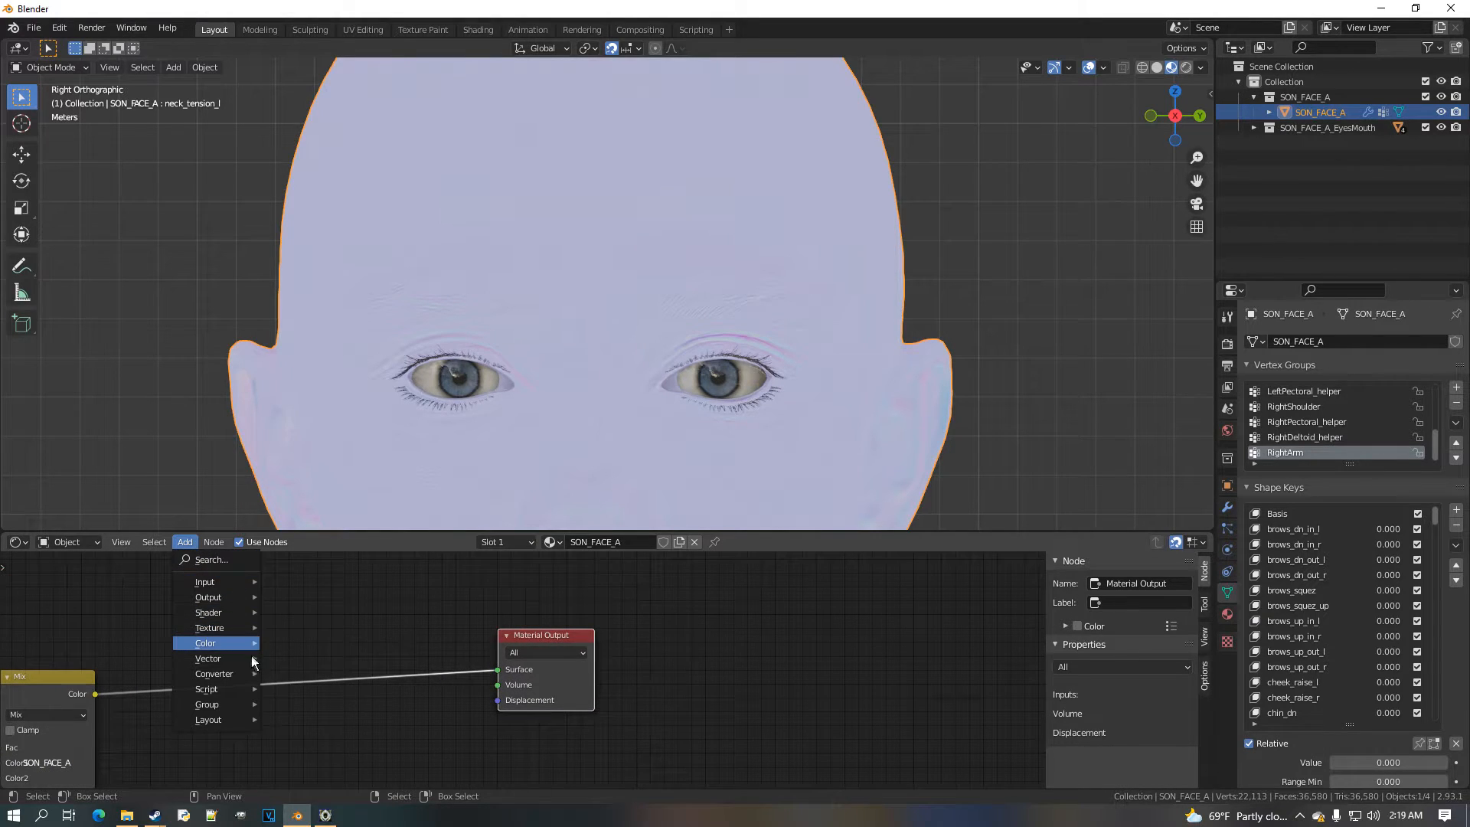
{"action": "mouse_move", "coordinate": [229, 612]}
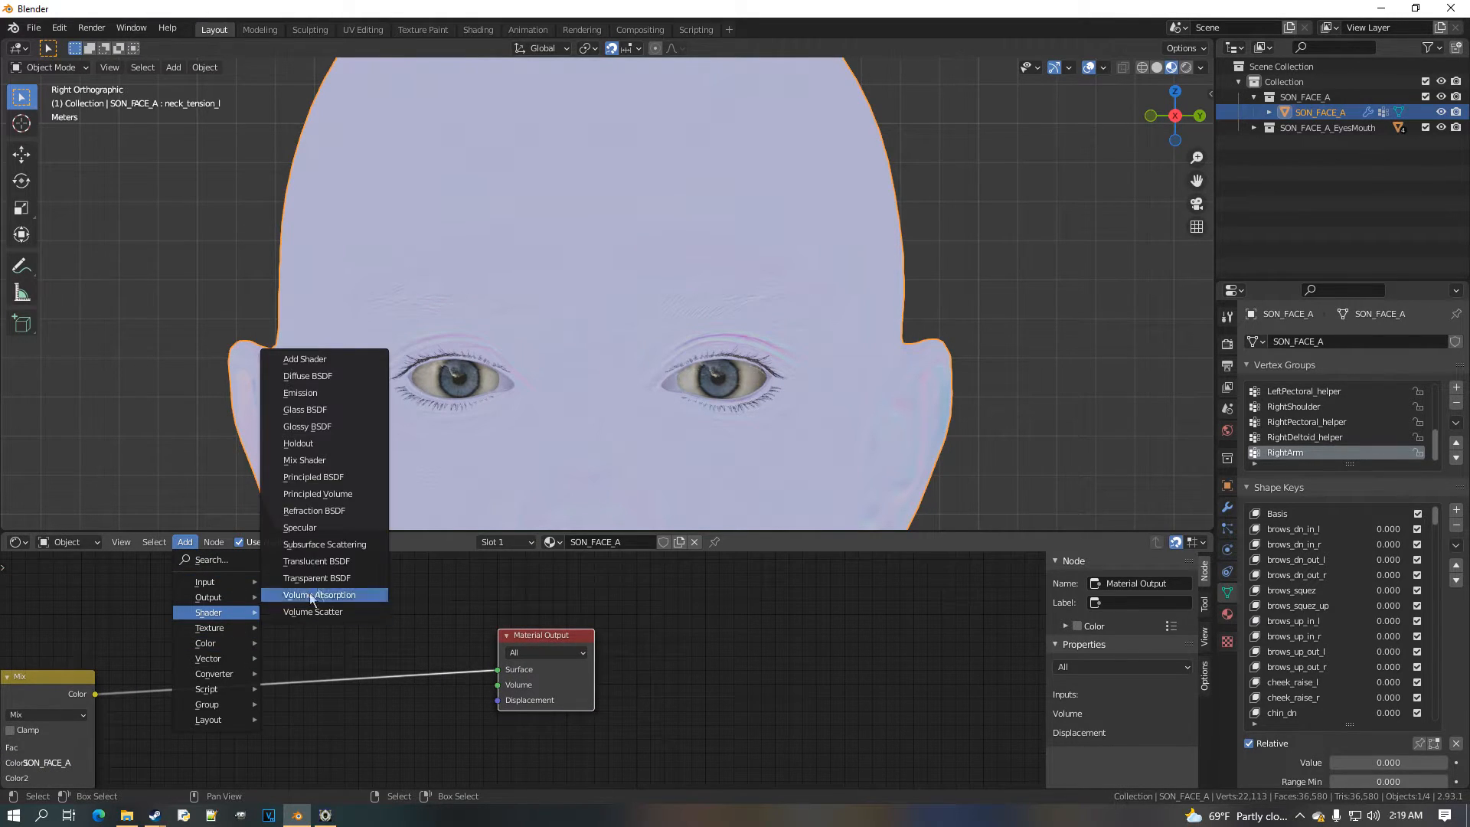
{"action": "left_click", "coordinate": [343, 478]}
{"action": "left_click", "coordinate": [314, 582]}
Move the normal Mix node farther away from the Principled BSDF to make room between them
{"action": "middle_click_drag", "start_coordinate": [348, 707], "coordinate": [741, 673]}
{"action": "scroll", "coordinate": [653, 663], "scroll_direction": "down", "scroll_amount": 5}
{"action": "middle_click_drag", "start_coordinate": [567, 706], "coordinate": [600, 653]}
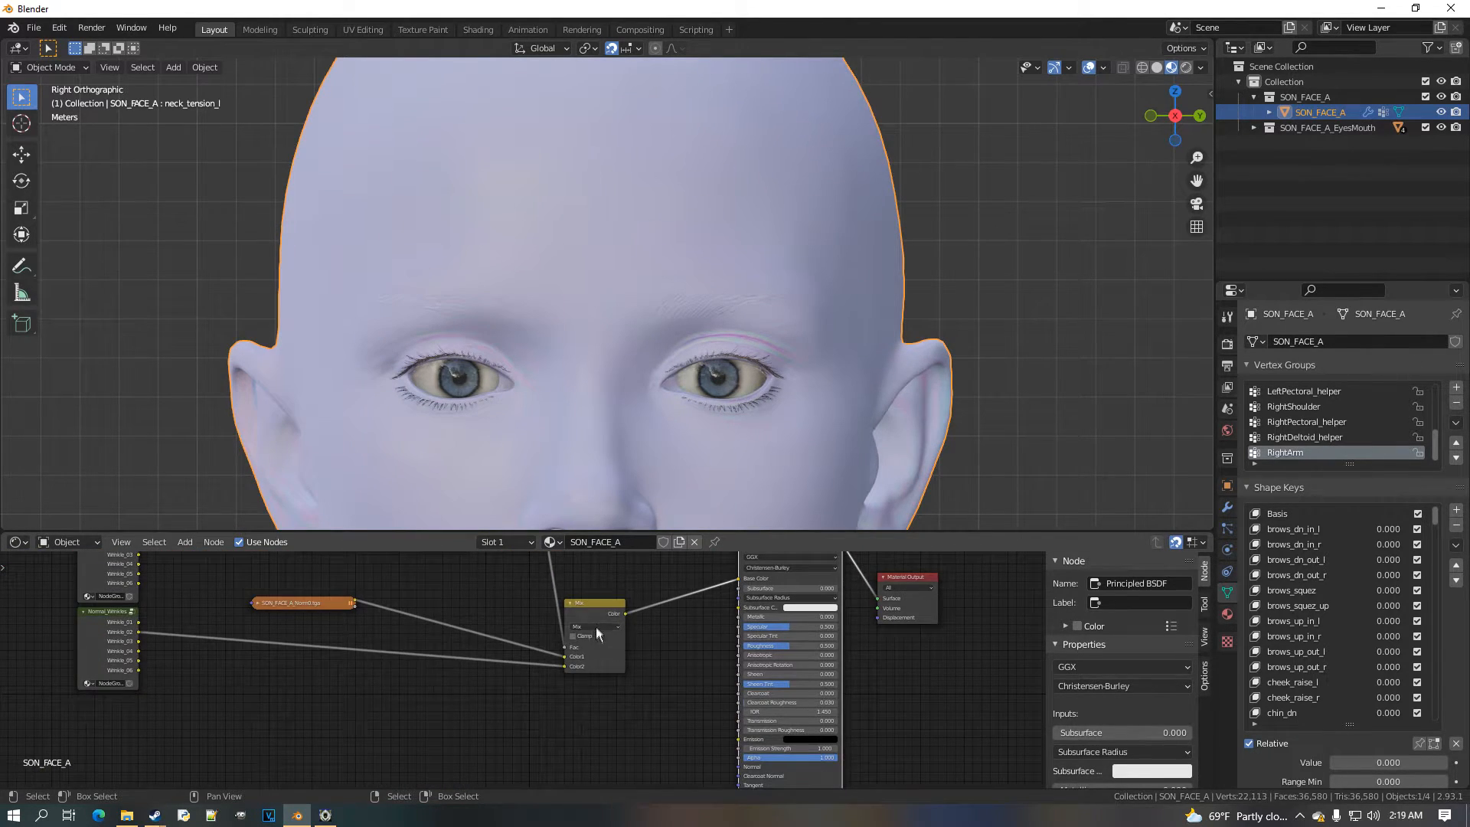
{"action": "left_click_drag", "start_coordinate": [597, 630], "coordinate": [438, 629]}
{"action": "middle_click_drag", "start_coordinate": [395, 630], "coordinate": [413, 600]}
Add the Normal_Invert.001 node group between the normal Mix node and the lower end of the Principled BSDF
{"action": "scroll", "coordinate": [525, 665], "scroll_direction": "up", "scroll_amount": 3}
{"action": "middle_click_drag", "start_coordinate": [529, 669], "coordinate": [479, 648]}
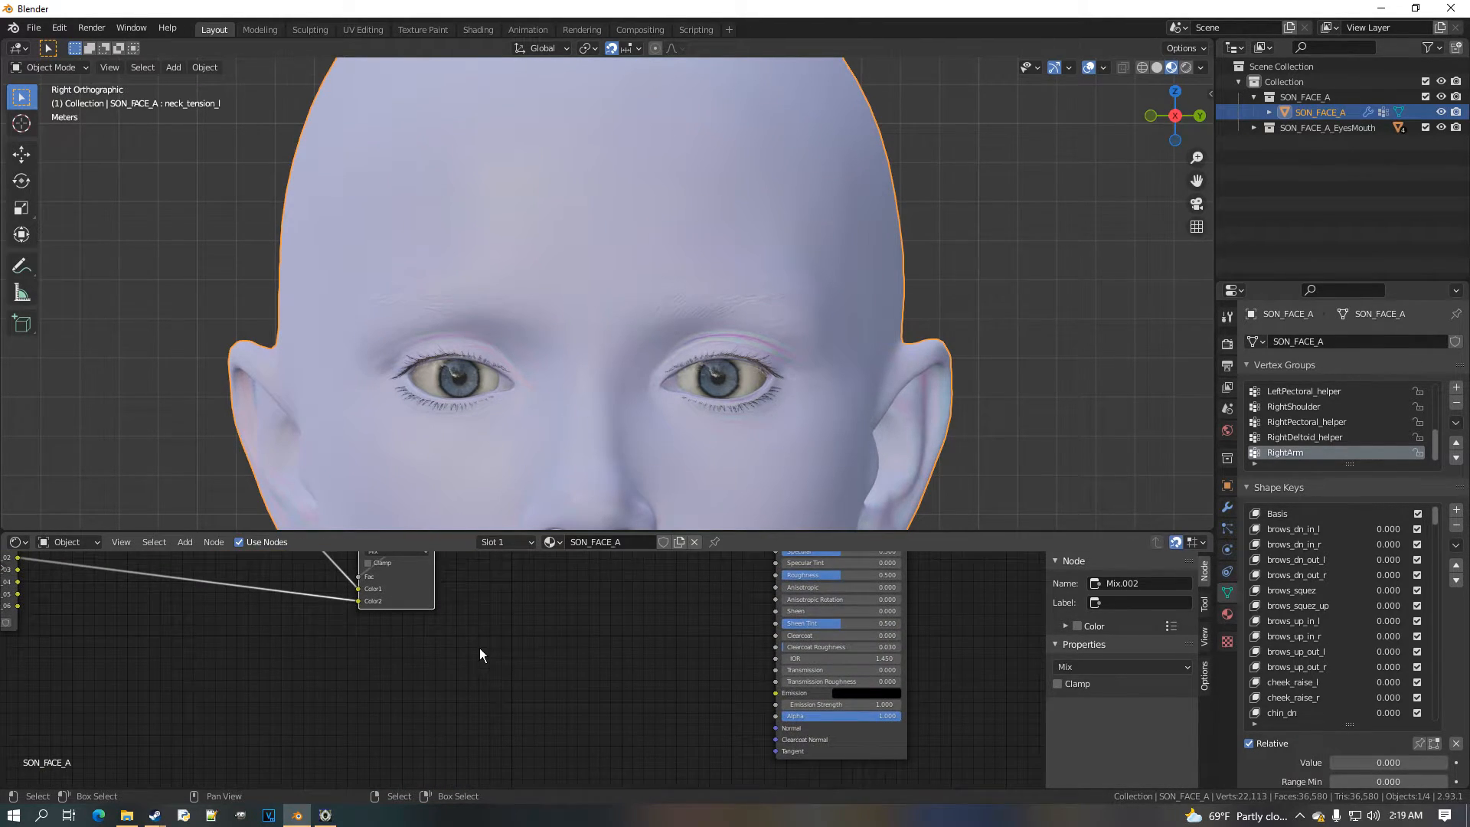
{"action": "key", "text": "shift+a"}
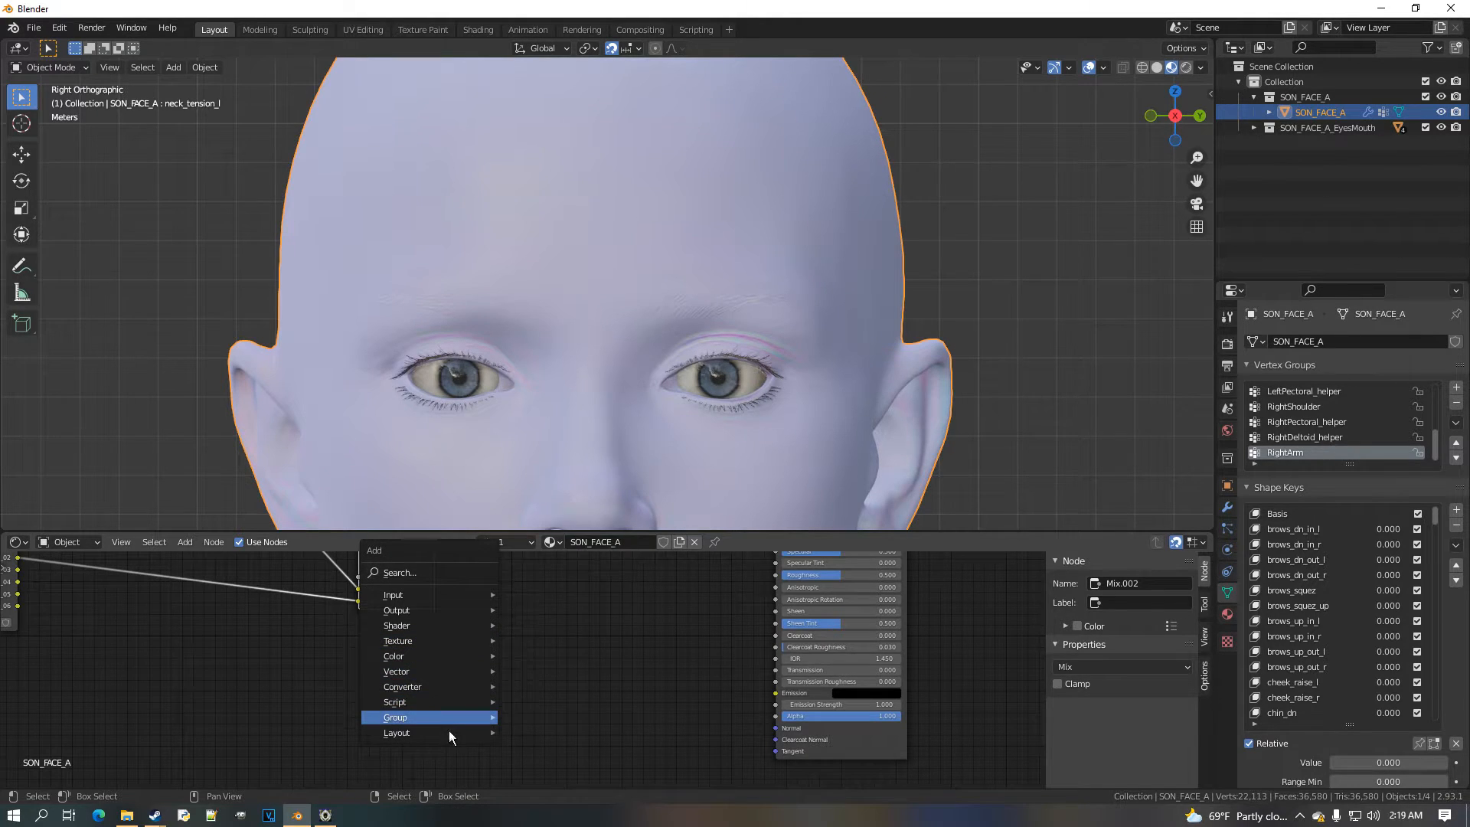
{"action": "mouse_move", "coordinate": [453, 728]}
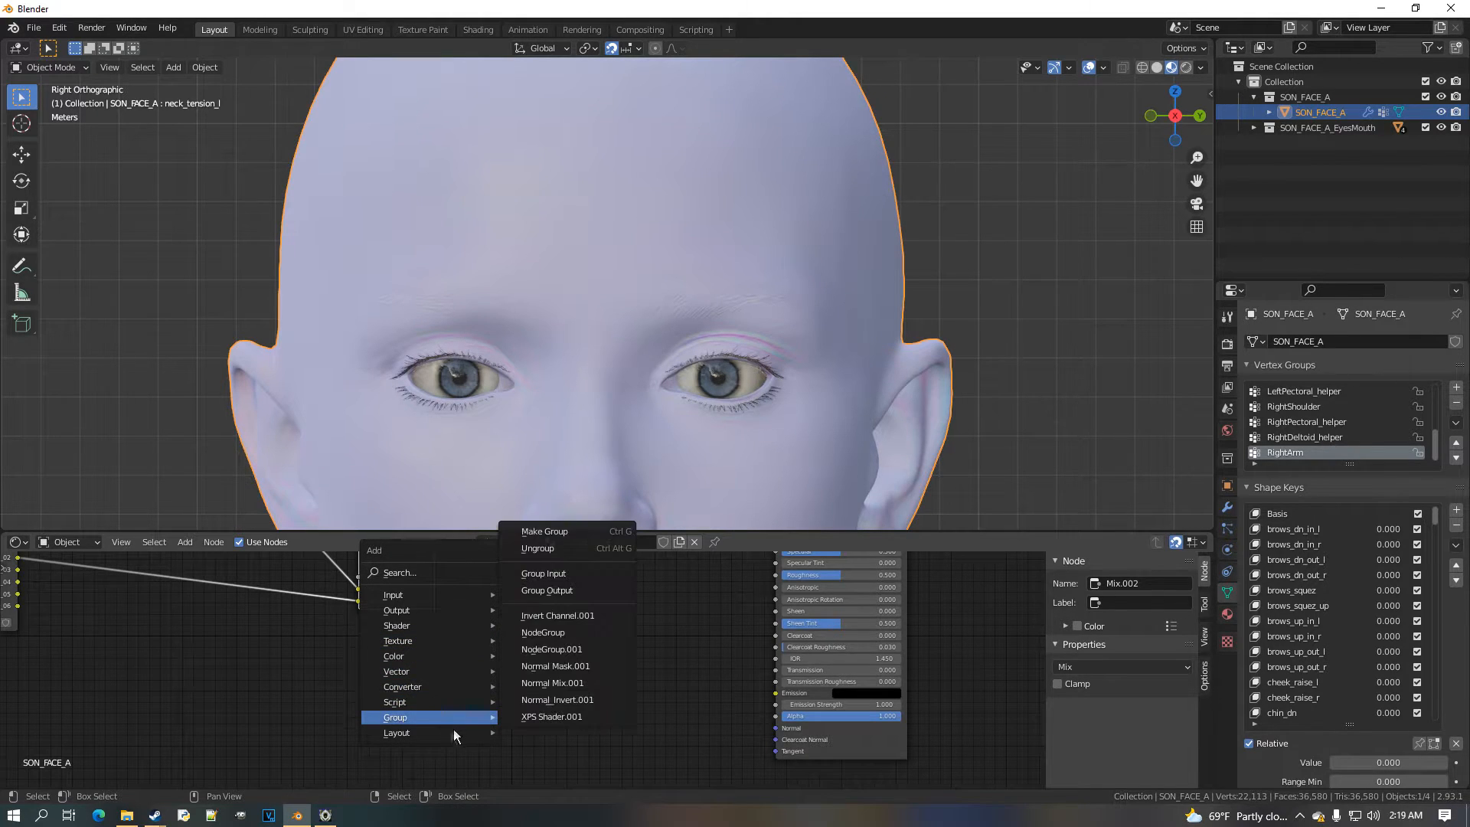
{"action": "left_click", "coordinate": [612, 701]}
{"action": "left_click", "coordinate": [588, 688]}
{"action": "key", "text": "Home"}
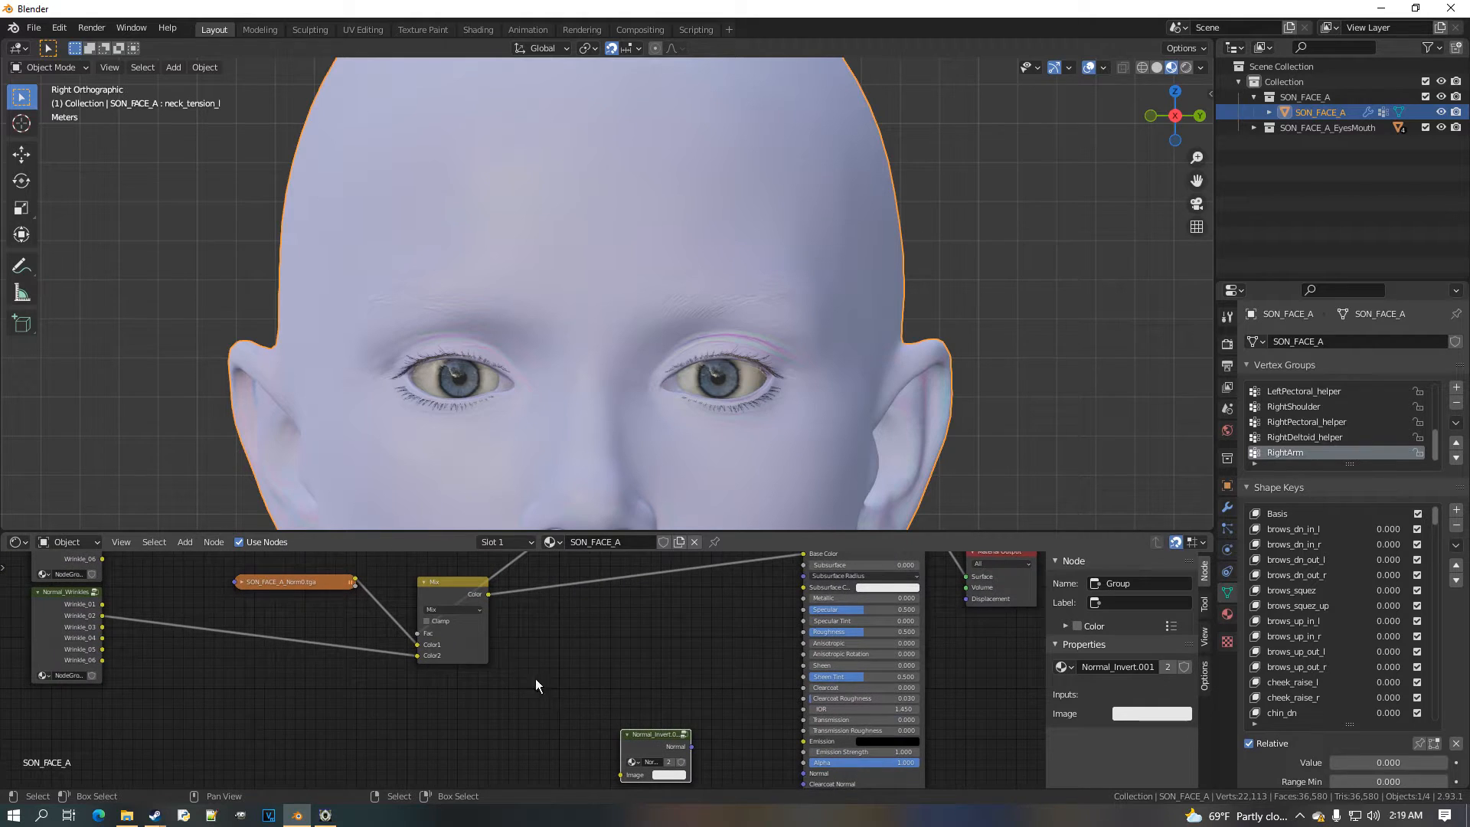
Route the normal Mix's Color through Normal_Invert.001 into the Principled BSDF's Normal and disconnect the normal Mix from Base Color
{"action": "left_click_drag", "start_coordinate": [490, 596], "coordinate": [808, 775]}
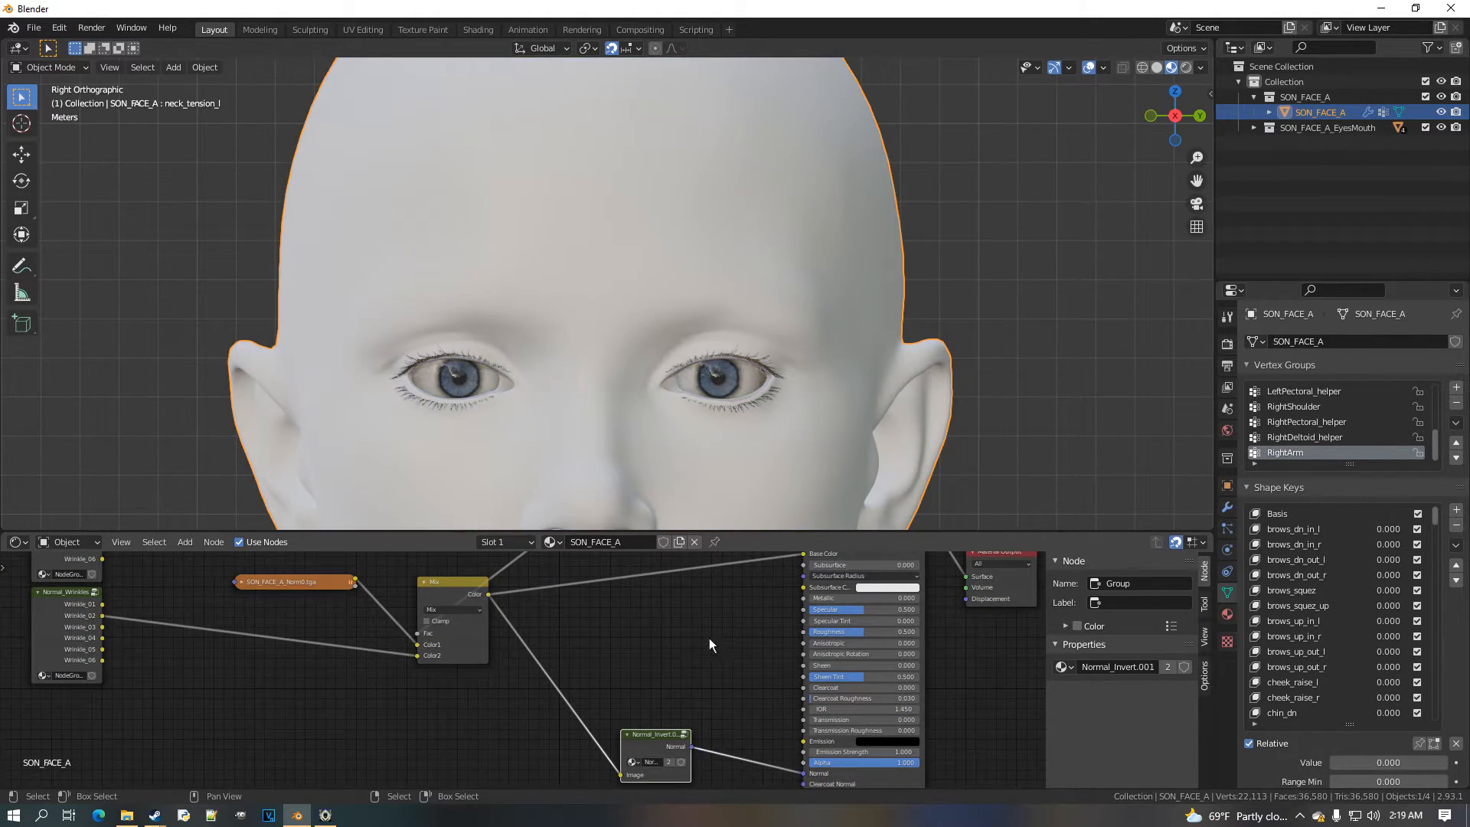
{"action": "scroll", "coordinate": [713, 616], "scroll_direction": "up", "scroll_amount": 2}
{"action": "middle_click_drag", "start_coordinate": [715, 612], "coordinate": [666, 717]}
{"action": "scroll", "coordinate": [689, 705], "scroll_direction": "up", "scroll_amount": 1}
{"action": "left_click_drag", "start_coordinate": [809, 647], "coordinate": [648, 675]}
Connect the color Mix node's Color output to the Principled BSDF's Base Color
{"action": "scroll", "coordinate": [548, 663], "scroll_direction": "down", "scroll_amount": 3}
{"action": "middle_click_drag", "start_coordinate": [549, 659], "coordinate": [522, 749]}
{"action": "scroll", "coordinate": [570, 645], "scroll_direction": "down", "scroll_amount": 2}
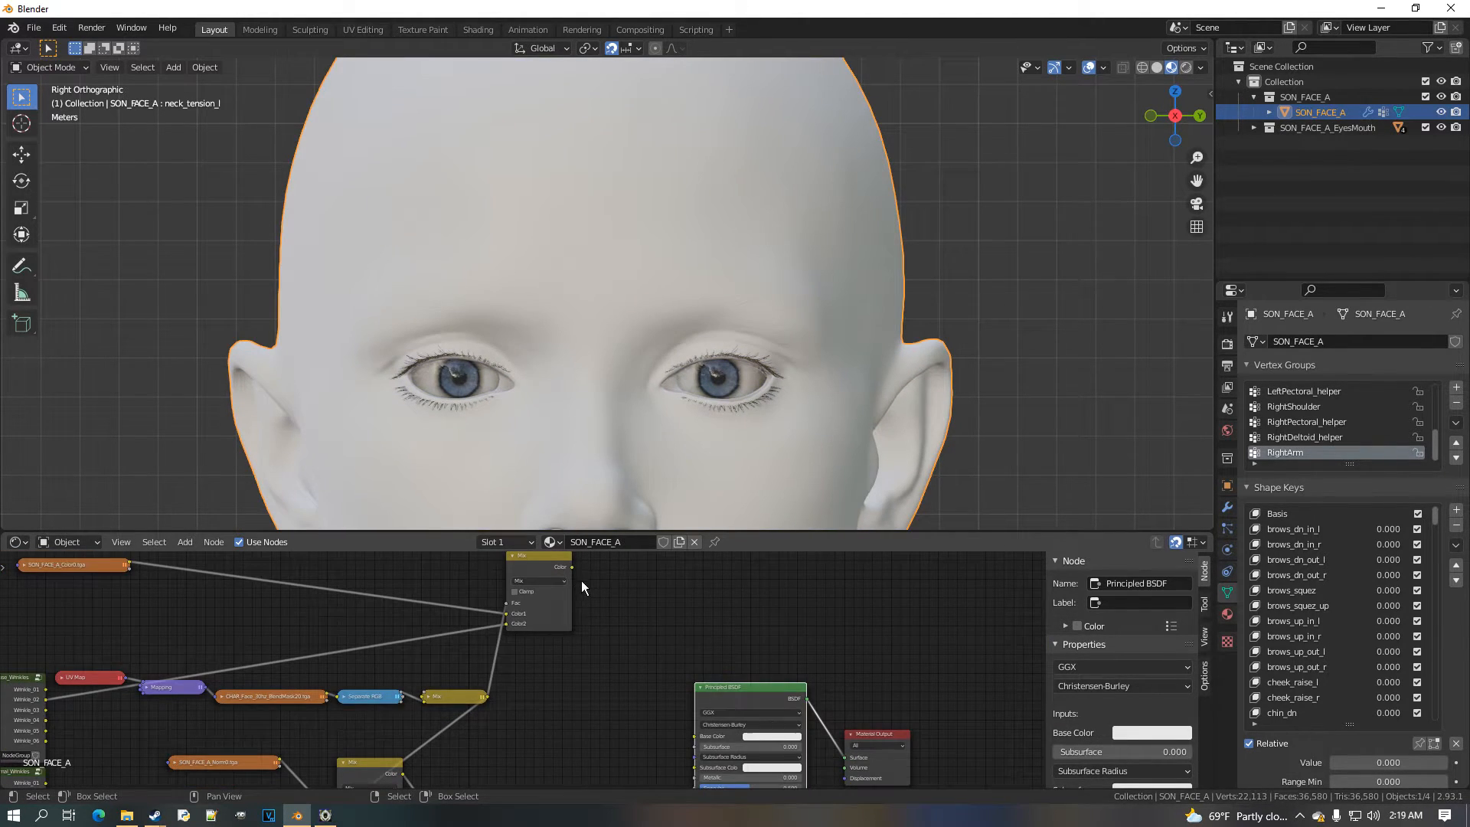
{"action": "left_click_drag", "start_coordinate": [574, 569], "coordinate": [697, 737]}
{"action": "middle_click_drag", "start_coordinate": [563, 755], "coordinate": [630, 668]}
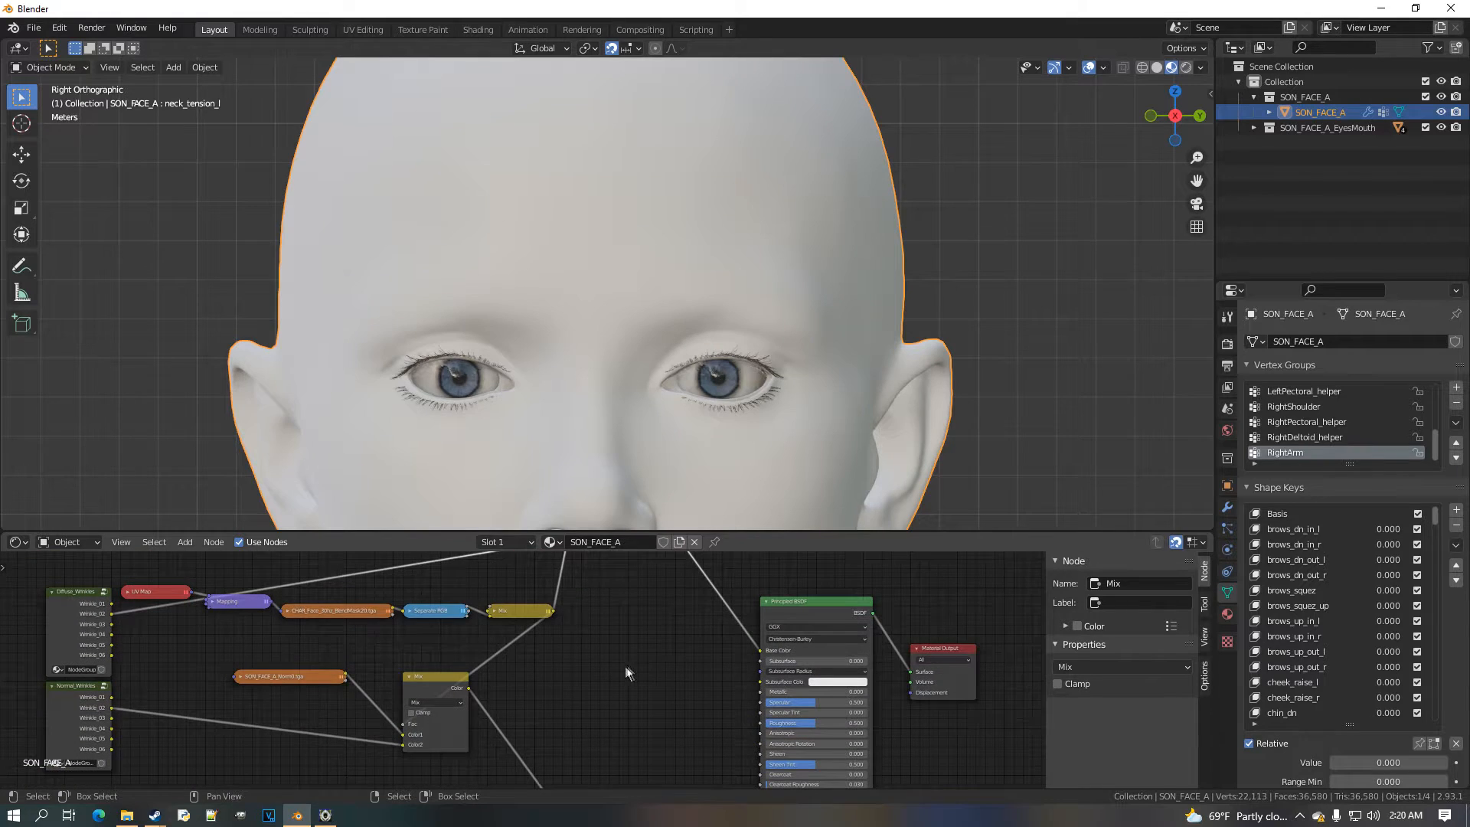
Connect the Alpha output of the SON_FACE_A_Norm0.tga texture to the Principled BSDF's Roughness
{"action": "scroll", "coordinate": [594, 672], "scroll_direction": "up", "scroll_amount": 1}
{"action": "middle_click_drag", "start_coordinate": [430, 670], "coordinate": [448, 603]}
{"action": "left_click_drag", "start_coordinate": [334, 615], "coordinate": [818, 665]}
{"action": "scroll", "coordinate": [599, 659], "scroll_direction": "down", "scroll_amount": 1}
{"action": "middle_click_drag", "start_coordinate": [600, 658], "coordinate": [596, 669]}
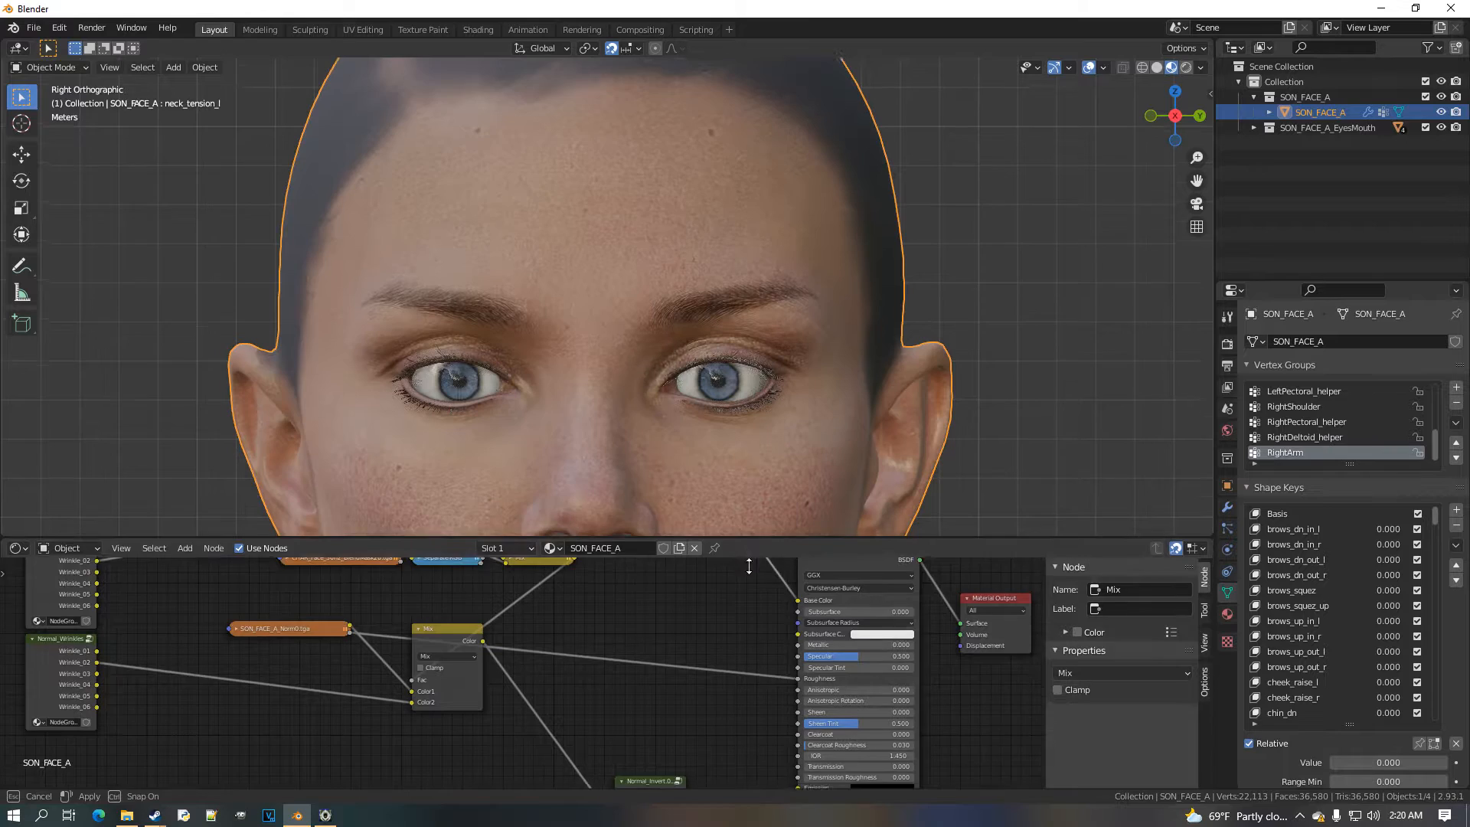
Enlarge the 3D viewport over the Shader Editor and examine the shaded face up close
{"action": "left_click_drag", "start_coordinate": [748, 533], "coordinate": [747, 625]}
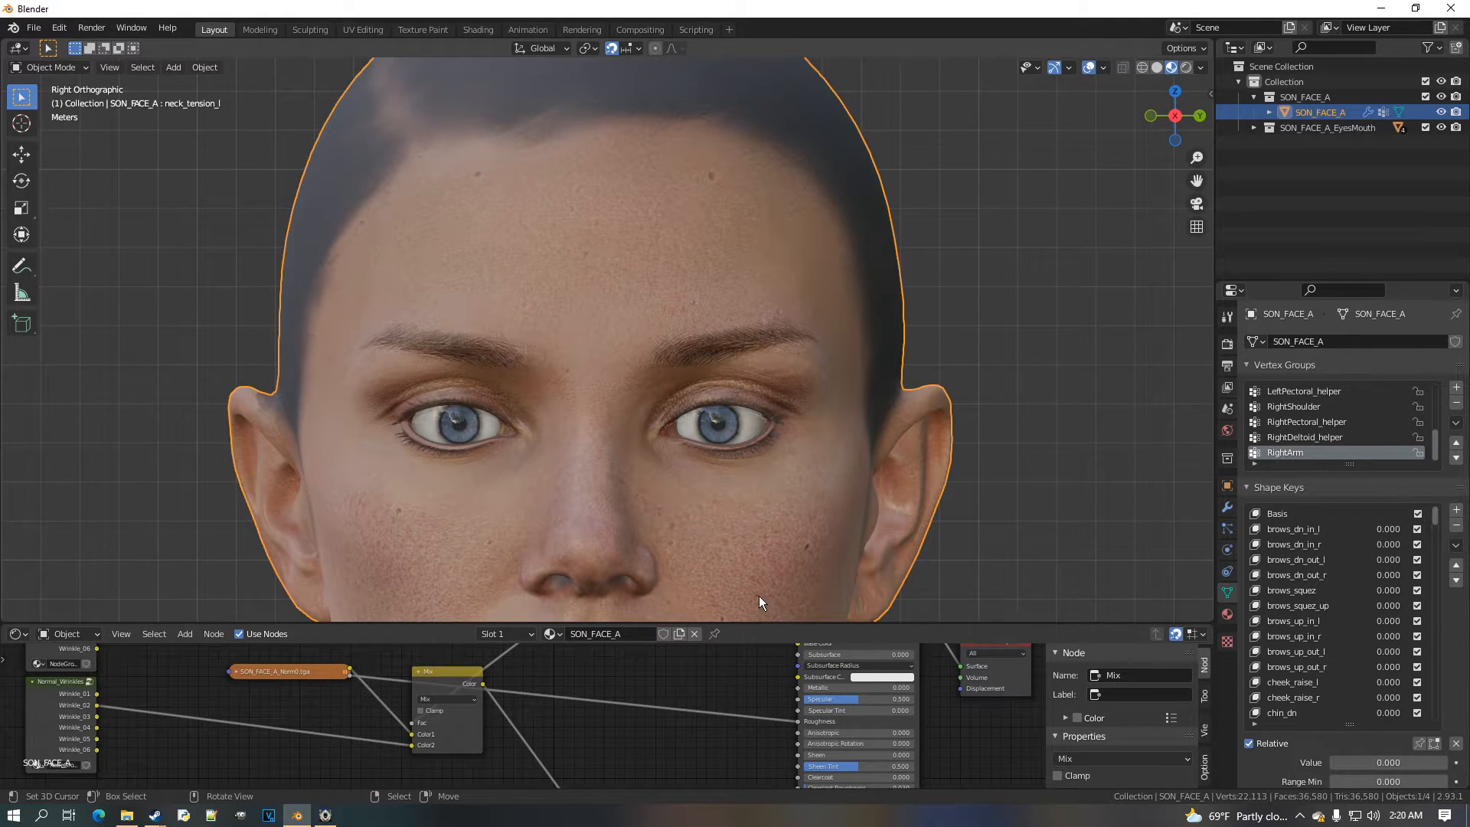
{"action": "scroll", "coordinate": [759, 593], "scroll_direction": "down", "scroll_amount": 2}
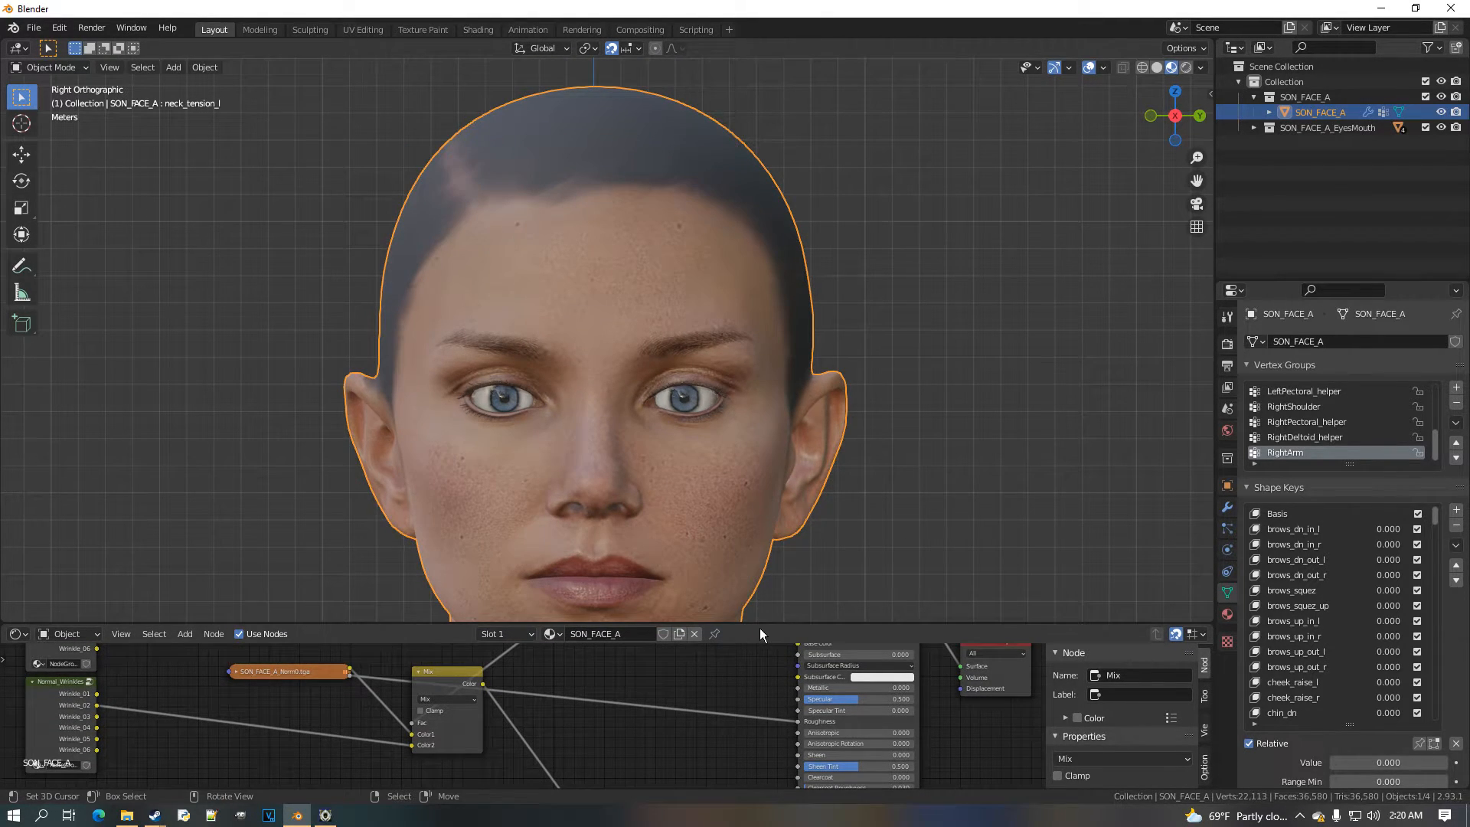
{"action": "left_click_drag", "start_coordinate": [776, 623], "coordinate": [778, 767]}
{"action": "scroll", "coordinate": [816, 534], "scroll_direction": "up", "scroll_amount": 2}
{"action": "middle_click_drag", "start_coordinate": [784, 692], "coordinate": [816, 549], "text": "shift"}
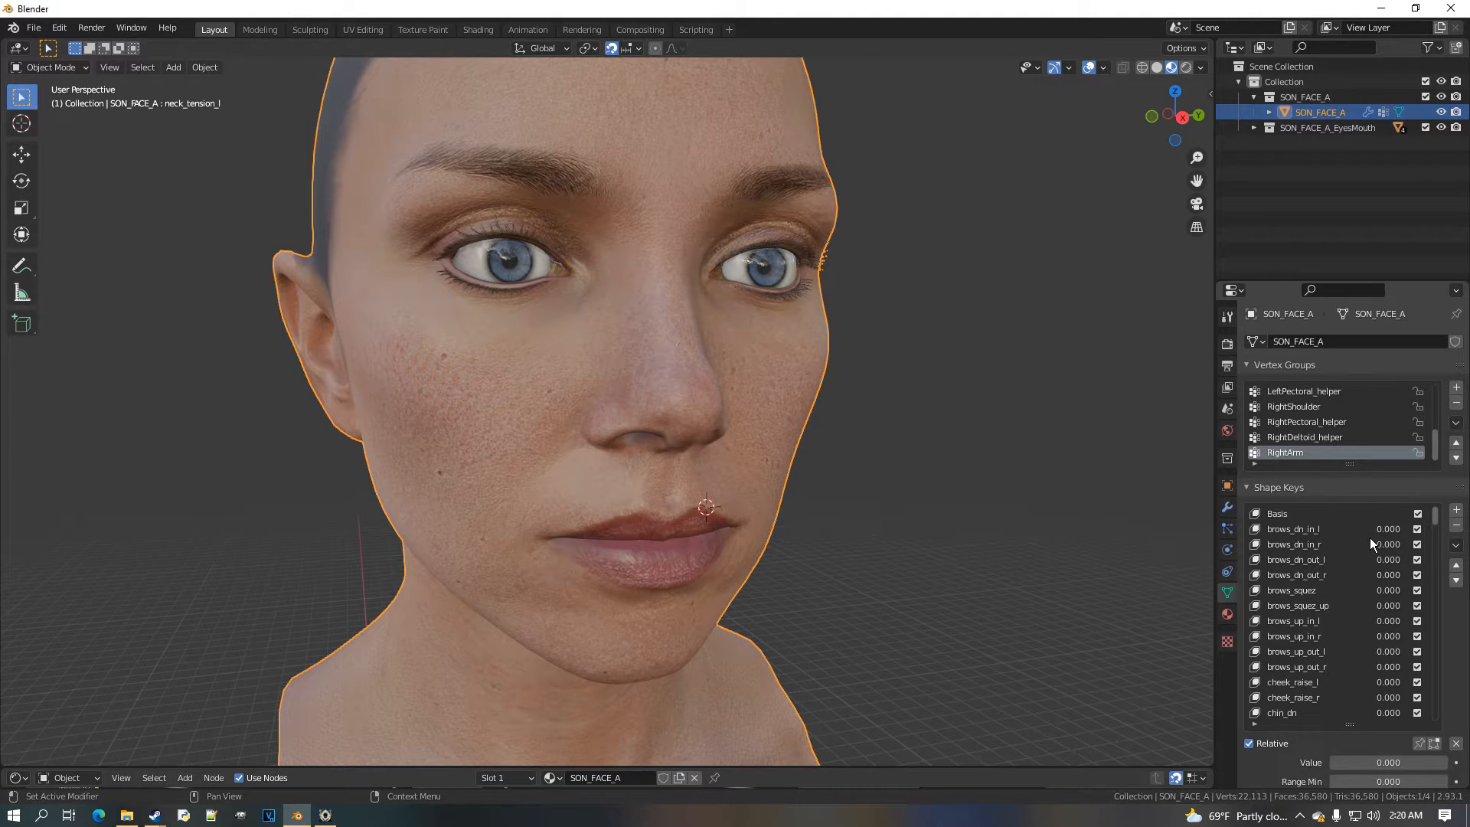
Set the brows_dn_in_l shape key to 1.000, check the brow wrinkles from several angles and return the key to 0.000
{"action": "left_click_drag", "start_coordinate": [1389, 529], "coordinate": [1428, 529]}
{"action": "middle_click_drag", "start_coordinate": [723, 371], "coordinate": [695, 418]}
{"action": "scroll", "coordinate": [666, 310], "scroll_direction": "down", "scroll_amount": 1}
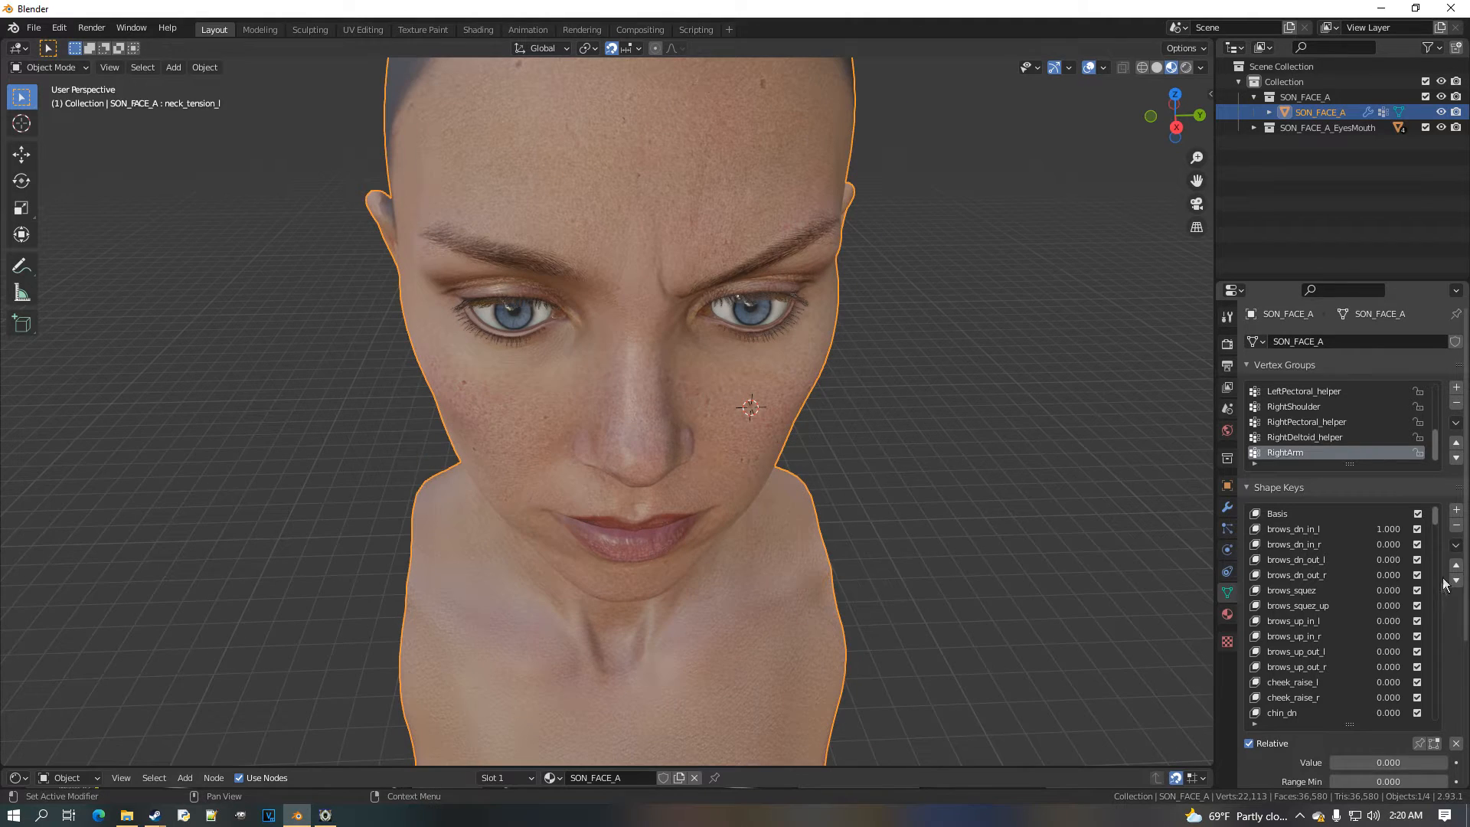
{"action": "mouse_move", "coordinate": [1393, 529]}
{"action": "left_mouse_down"}
{"action": "mouse_move", "coordinate": [1352, 529]}
{"action": "mouse_move", "coordinate": [1395, 529]}
{"action": "left_mouse_up"}
{"action": "mouse_move", "coordinate": [873, 406]}
{"action": "middle_mouse_down"}
{"action": "mouse_move", "coordinate": [820, 398]}
{"action": "mouse_move", "coordinate": [866, 402]}
{"action": "middle_mouse_up"}
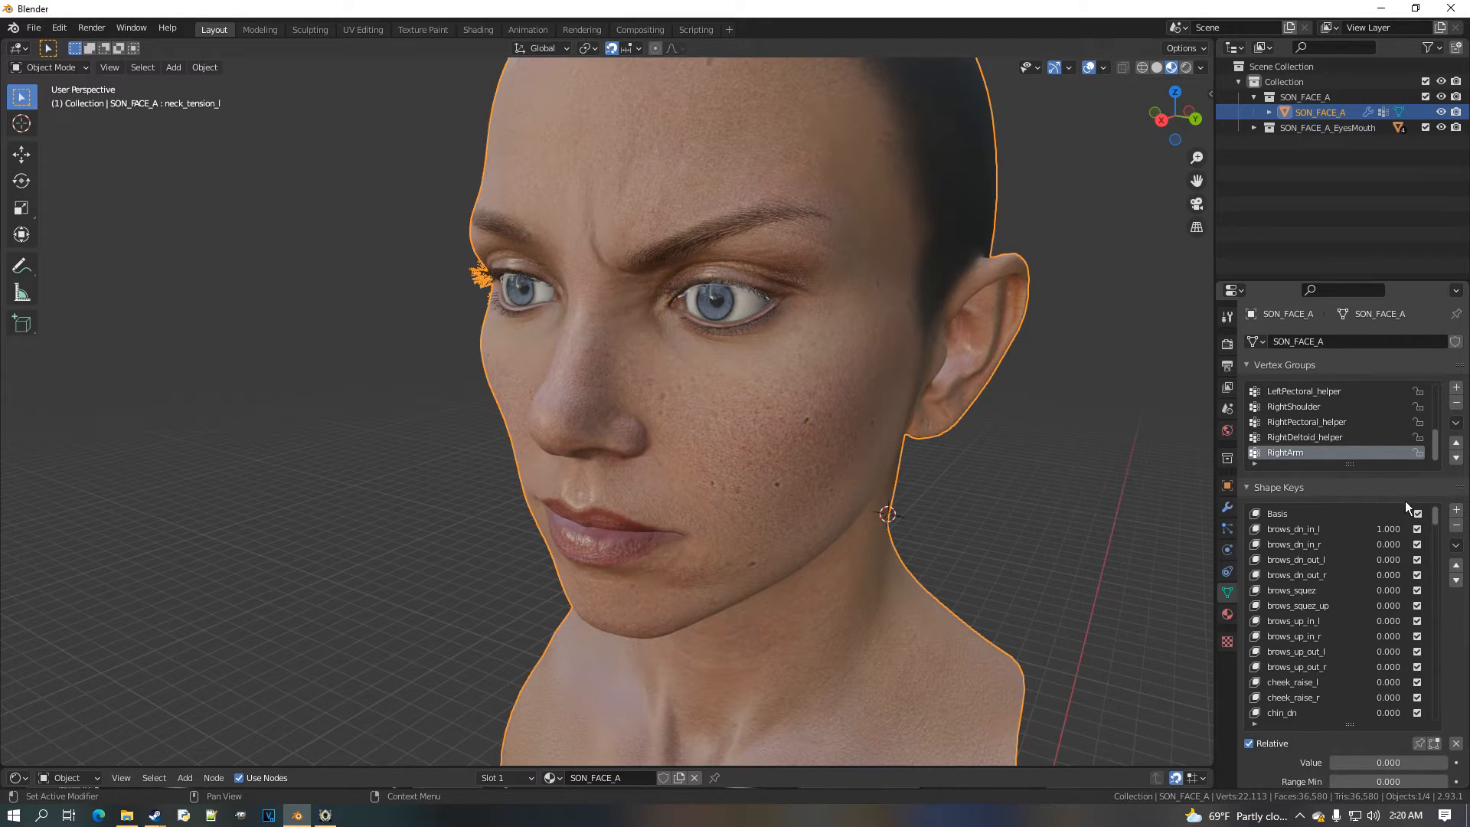
{"action": "left_click_drag", "start_coordinate": [1407, 534], "coordinate": [1351, 529]}
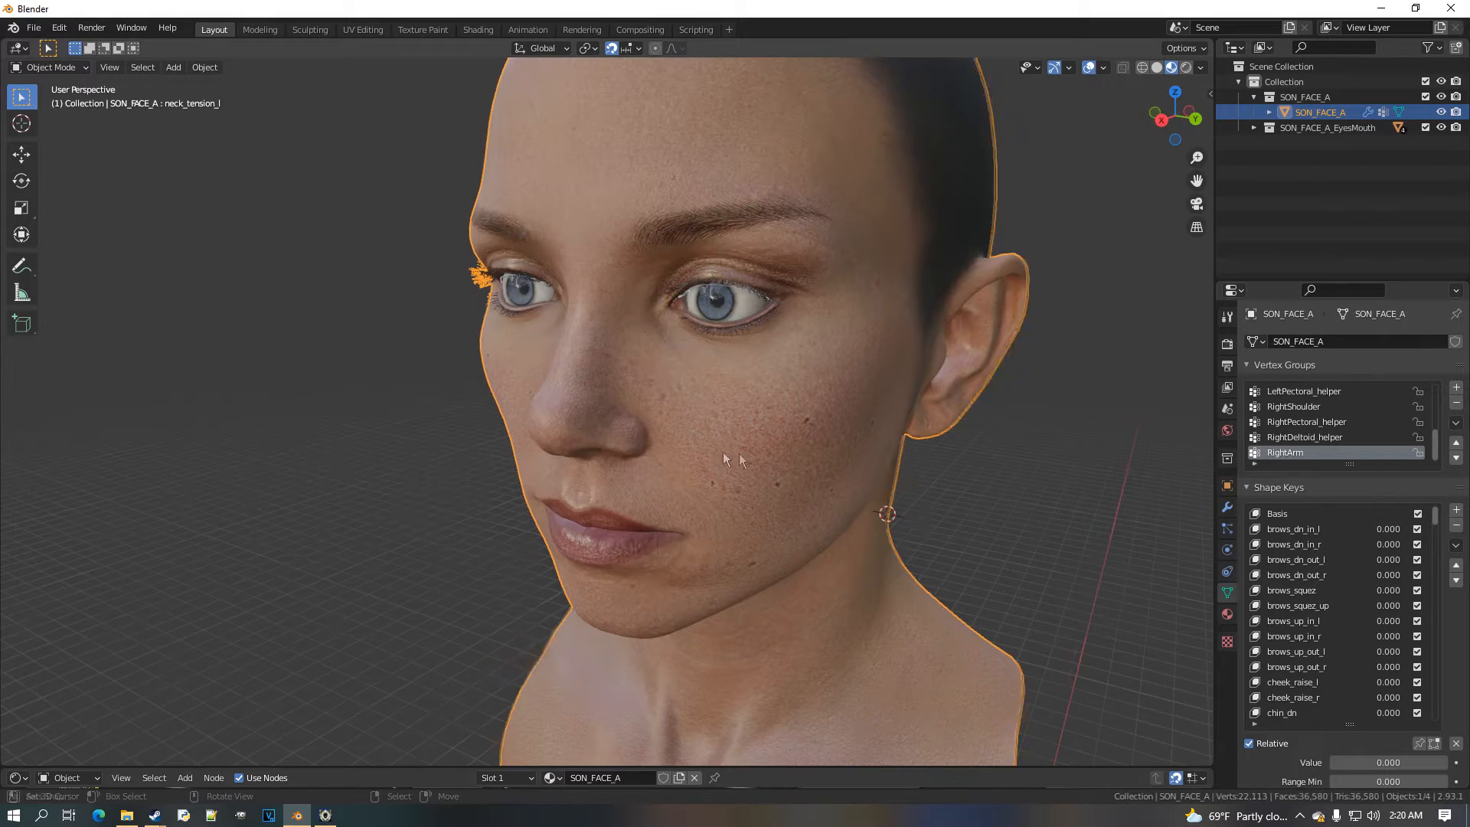
{"action": "middle_click_drag", "start_coordinate": [184, 708], "coordinate": [228, 673]}
Replace the Shader Editor with the Image Editor and display the CHAR_Face_30hz_BlendMask20.tga image
{"action": "left_click_drag", "start_coordinate": [107, 768], "coordinate": [61, 417]}
{"action": "left_click", "coordinate": [18, 420]}
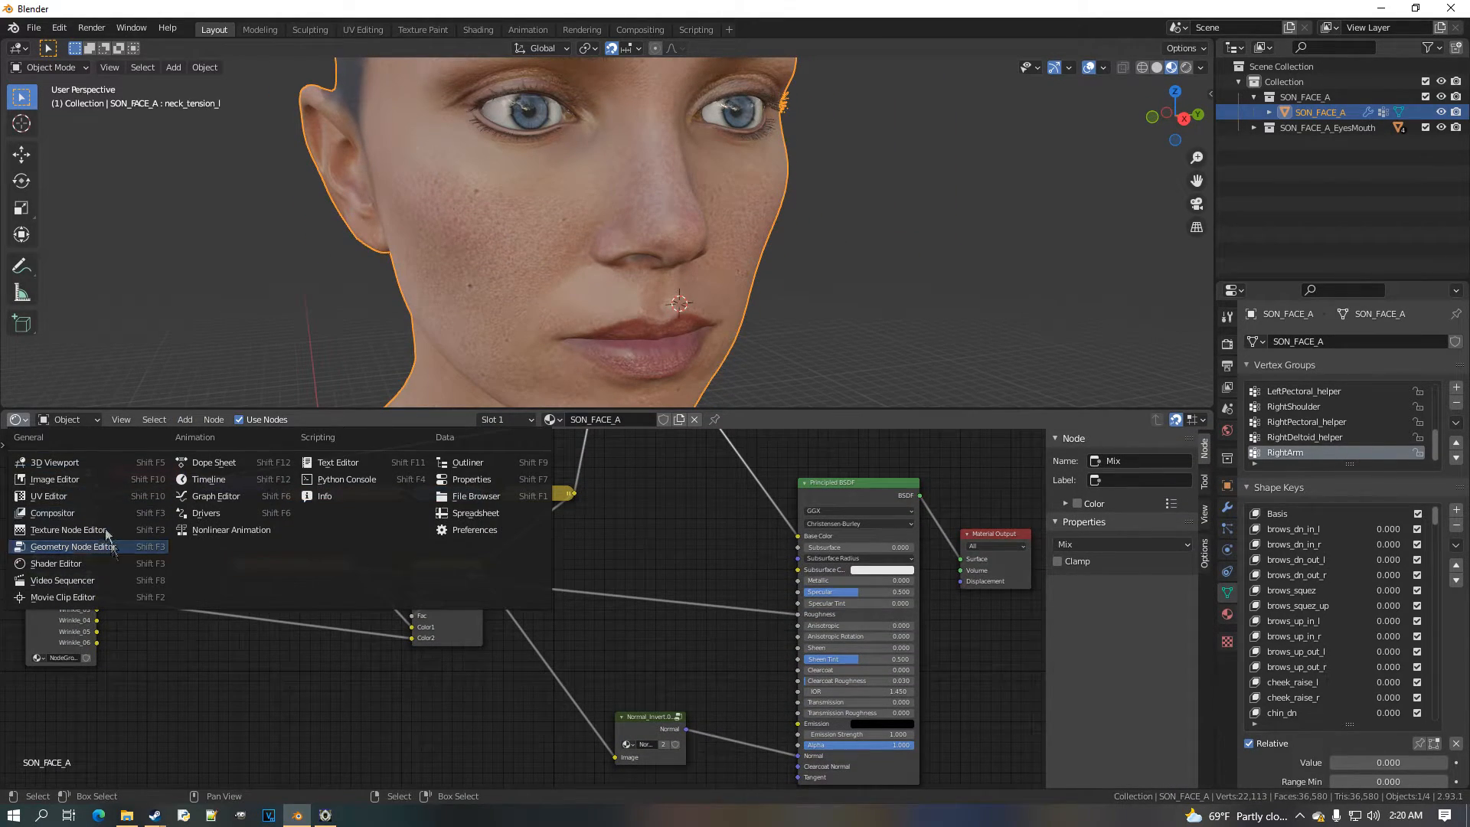
{"action": "left_click", "coordinate": [73, 480]}
{"action": "left_click", "coordinate": [467, 420]}
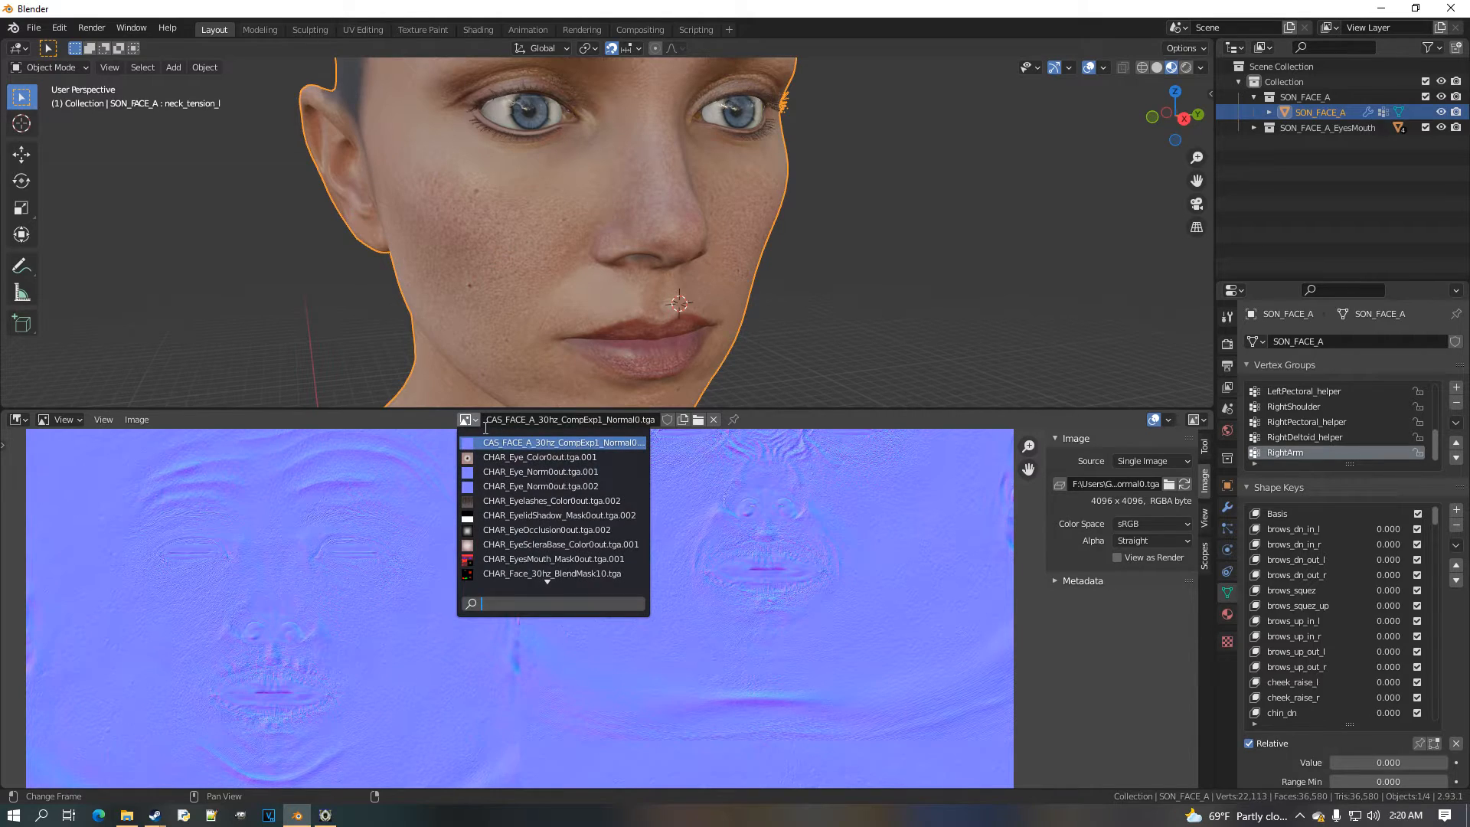
{"action": "scroll", "coordinate": [570, 570], "scroll_direction": "down", "scroll_amount": 2}
{"action": "left_click", "coordinate": [574, 574]}
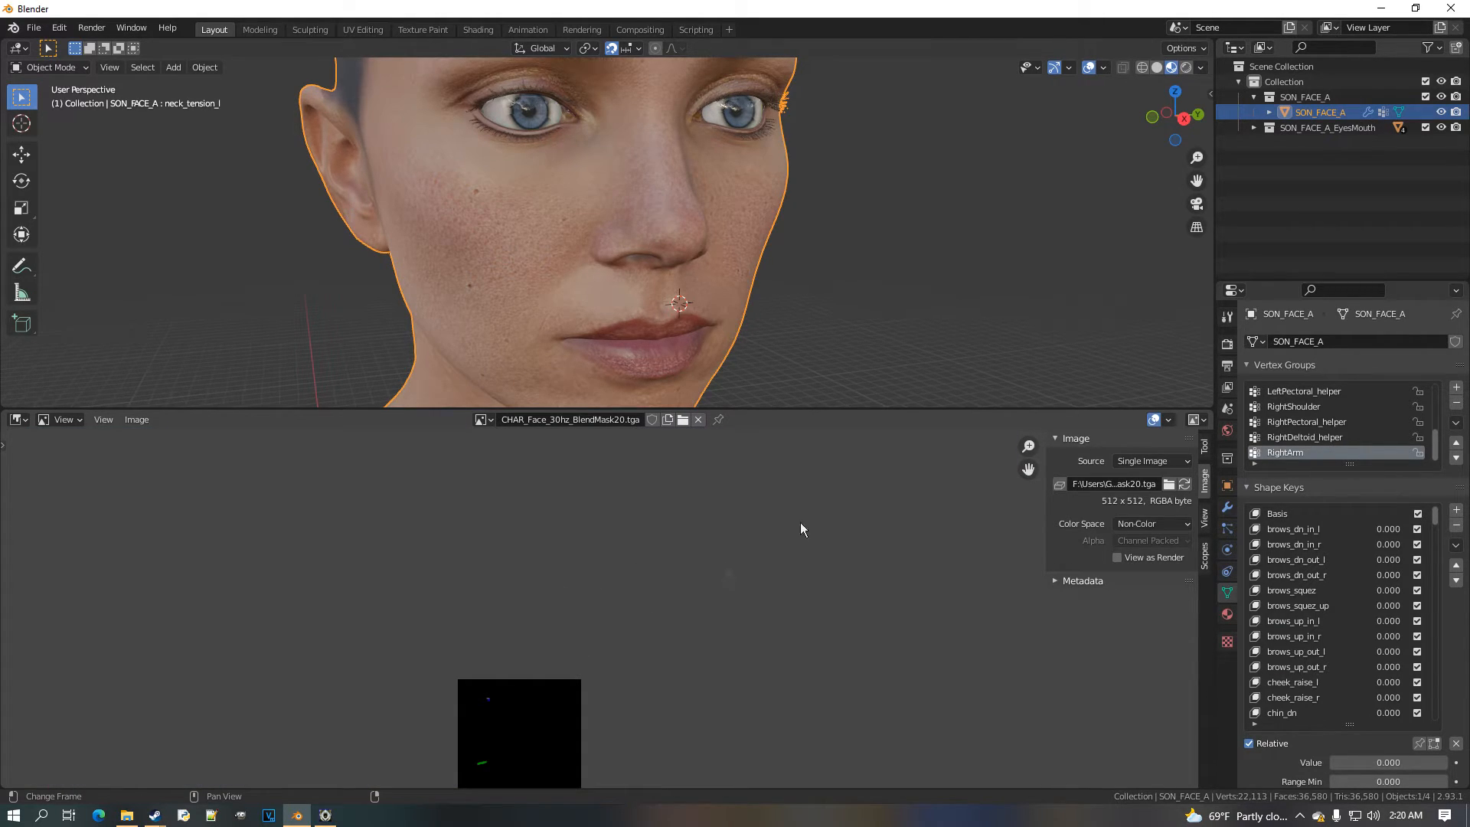
{"action": "scroll", "coordinate": [769, 586], "scroll_direction": "up", "scroll_amount": 4}
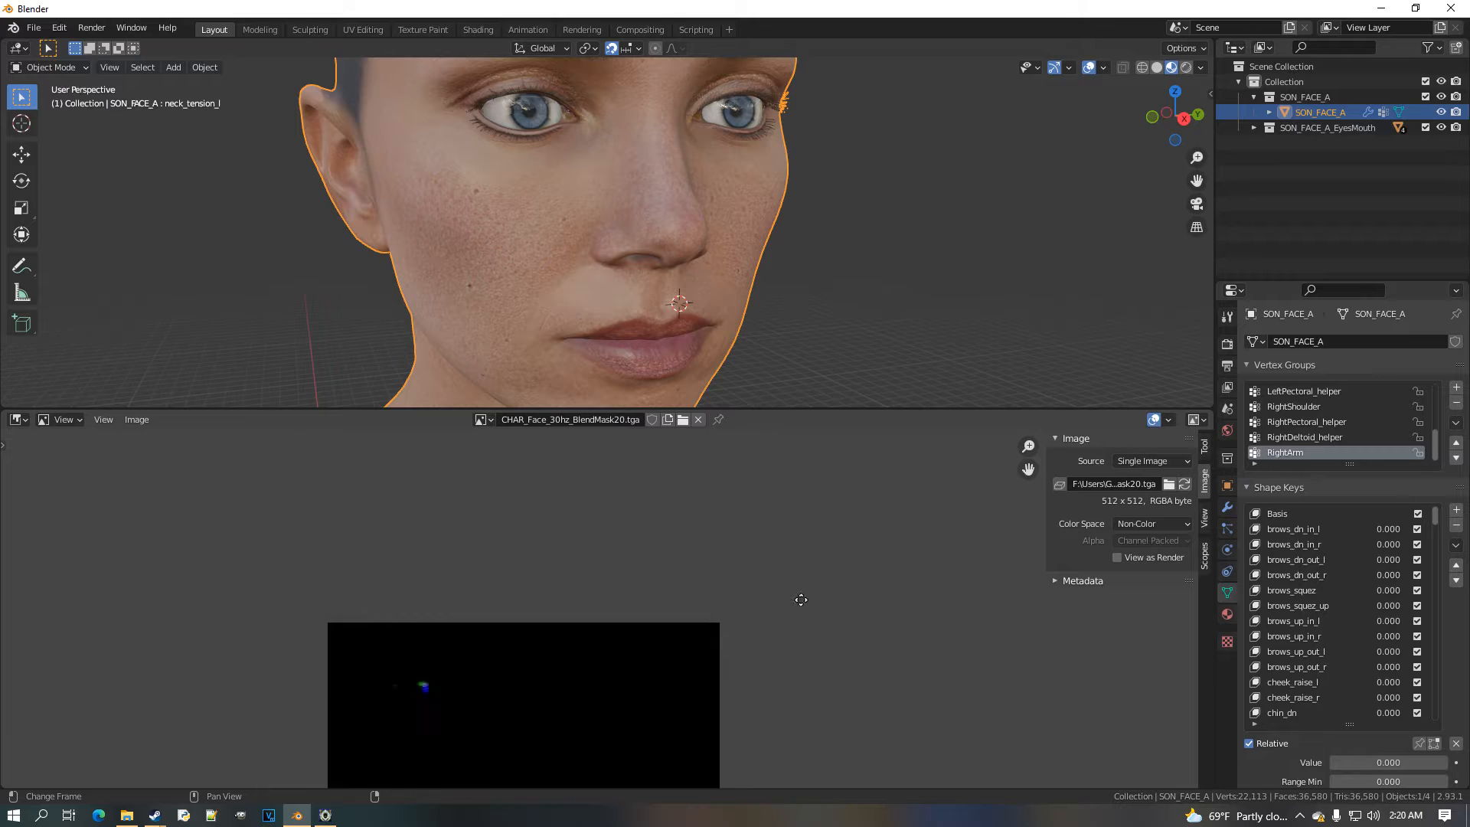
Set the mask image's alpha mode to None and its color space to sRGB, and examine the colored blend regions
{"action": "left_click", "coordinate": [1163, 544]}
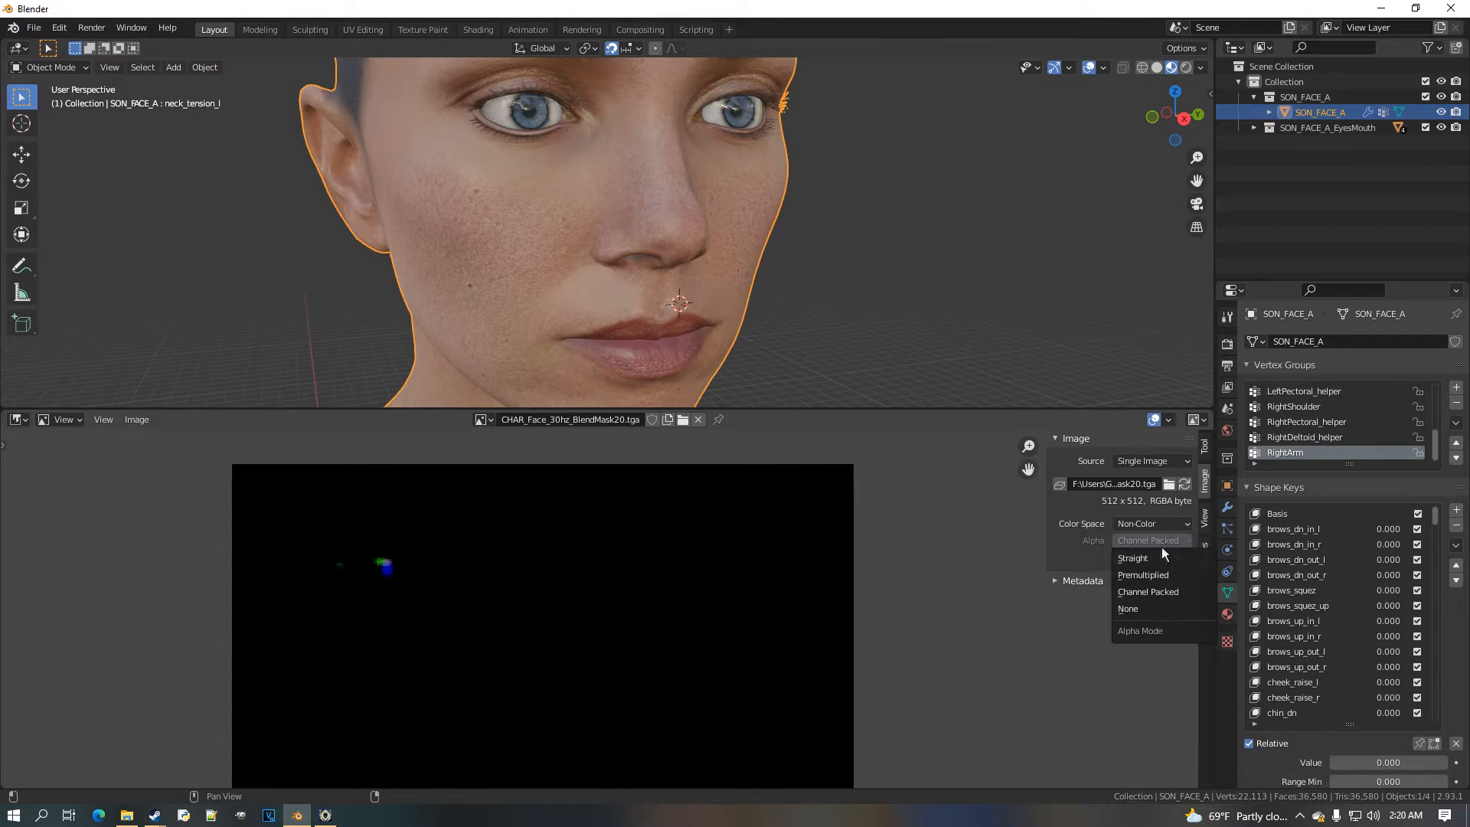
{"action": "left_click", "coordinate": [1155, 613]}
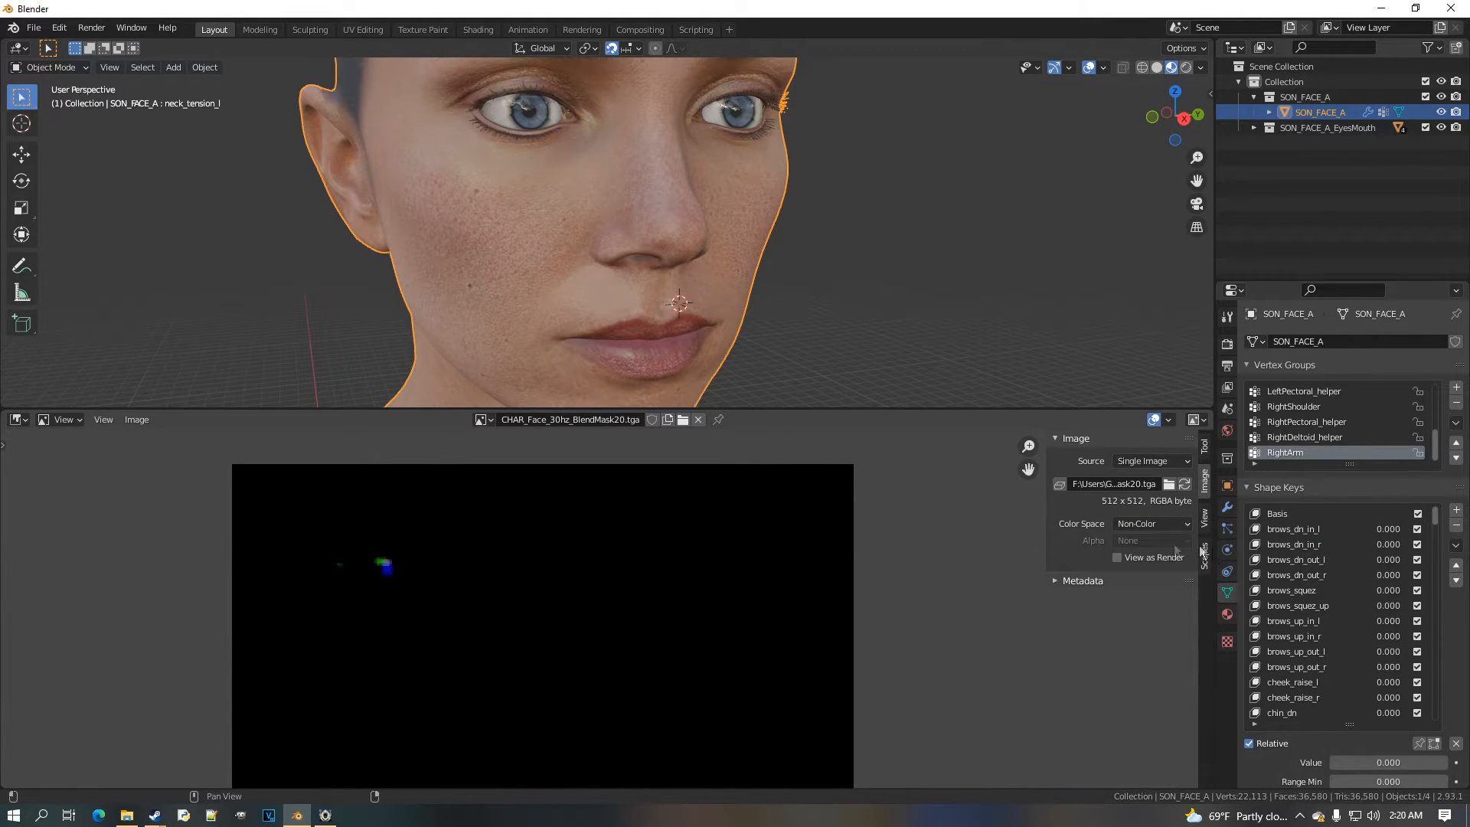
{"action": "left_click", "coordinate": [1144, 543]}
{"action": "left_click", "coordinate": [1147, 526]}
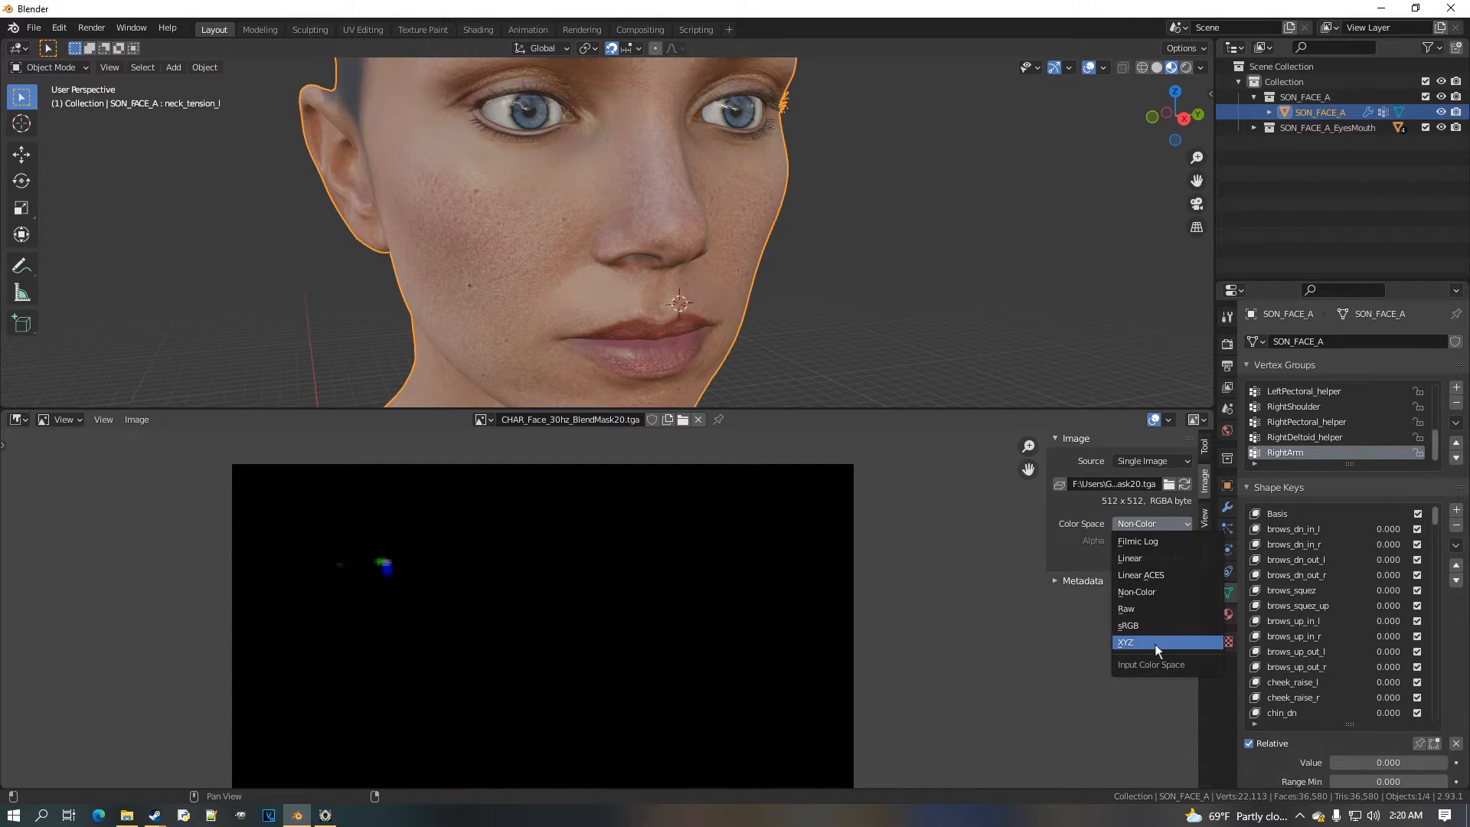
{"action": "left_click", "coordinate": [1153, 628]}
{"action": "left_click", "coordinate": [1151, 542]}
{"action": "left_click", "coordinate": [1141, 613]}
{"action": "scroll", "coordinate": [597, 609], "scroll_direction": "up", "scroll_amount": 2}
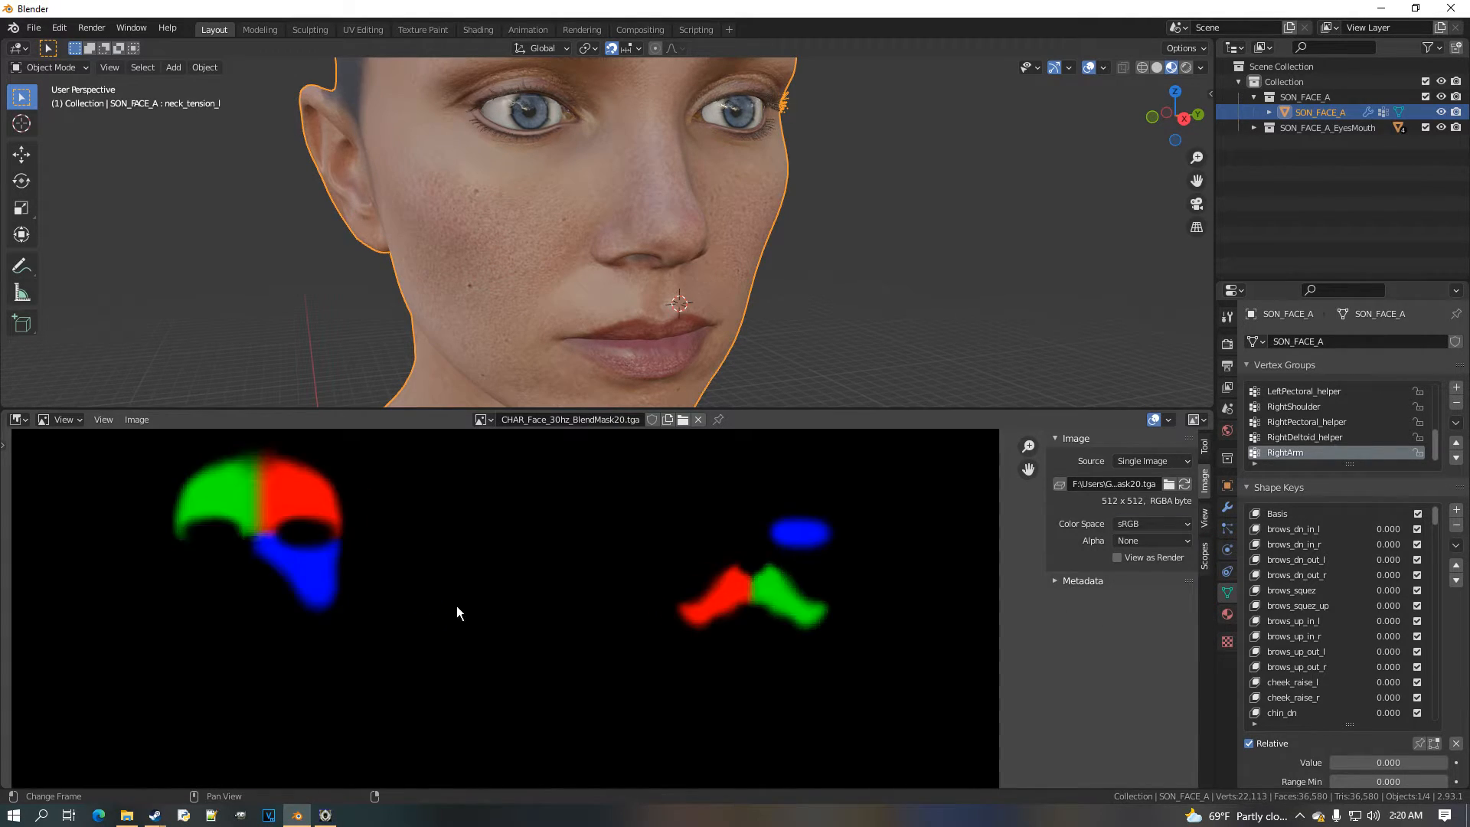
{"action": "scroll", "coordinate": [343, 503], "scroll_direction": "up", "scroll_amount": 1}
Restore the mask image's Channel Packed alpha and Non-Color color space, and return to the Shader Editor
{"action": "left_click", "coordinate": [1150, 542]}
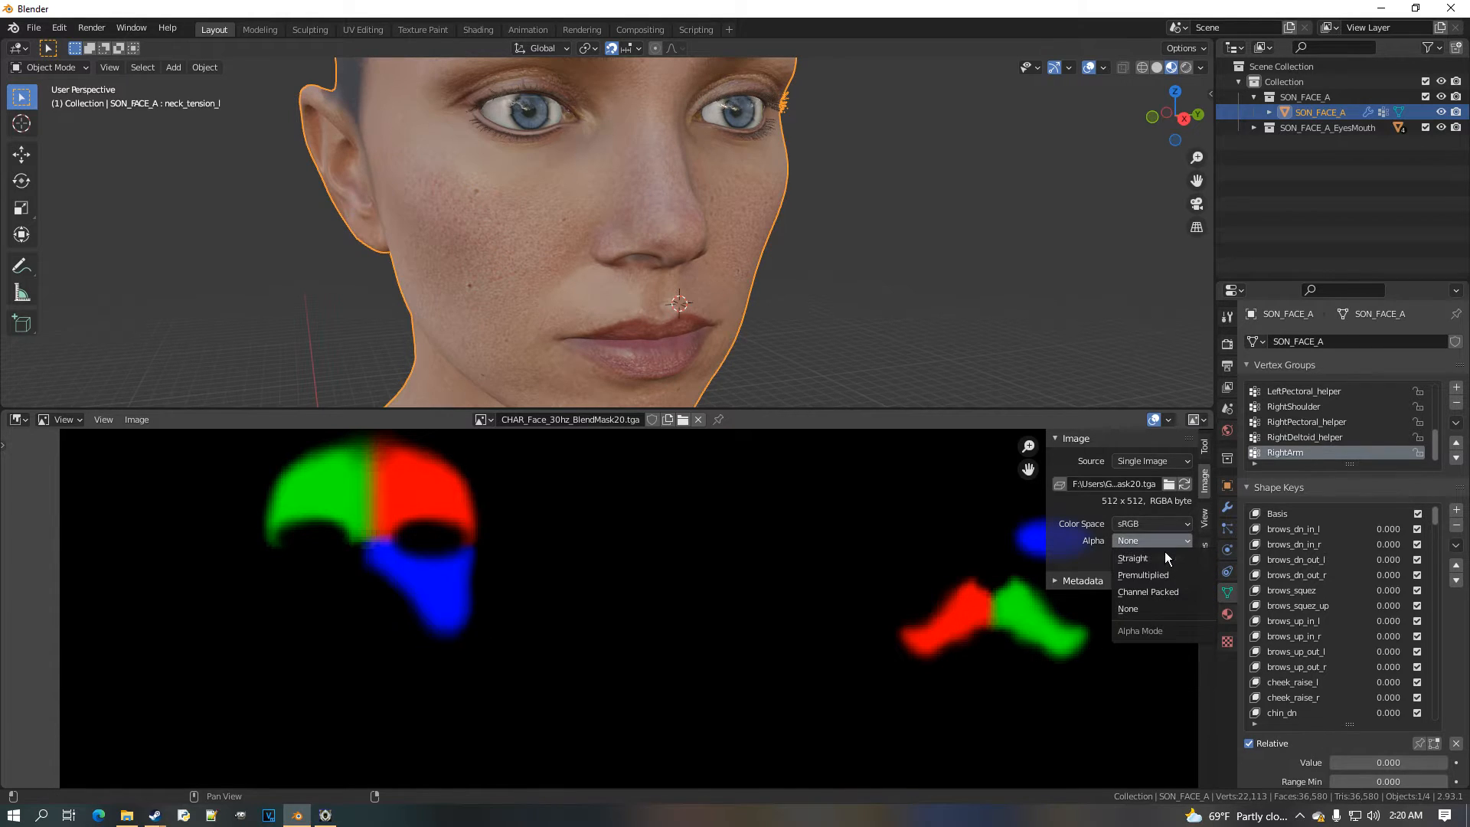
{"action": "left_click", "coordinate": [1165, 593]}
{"action": "left_click", "coordinate": [1154, 523]}
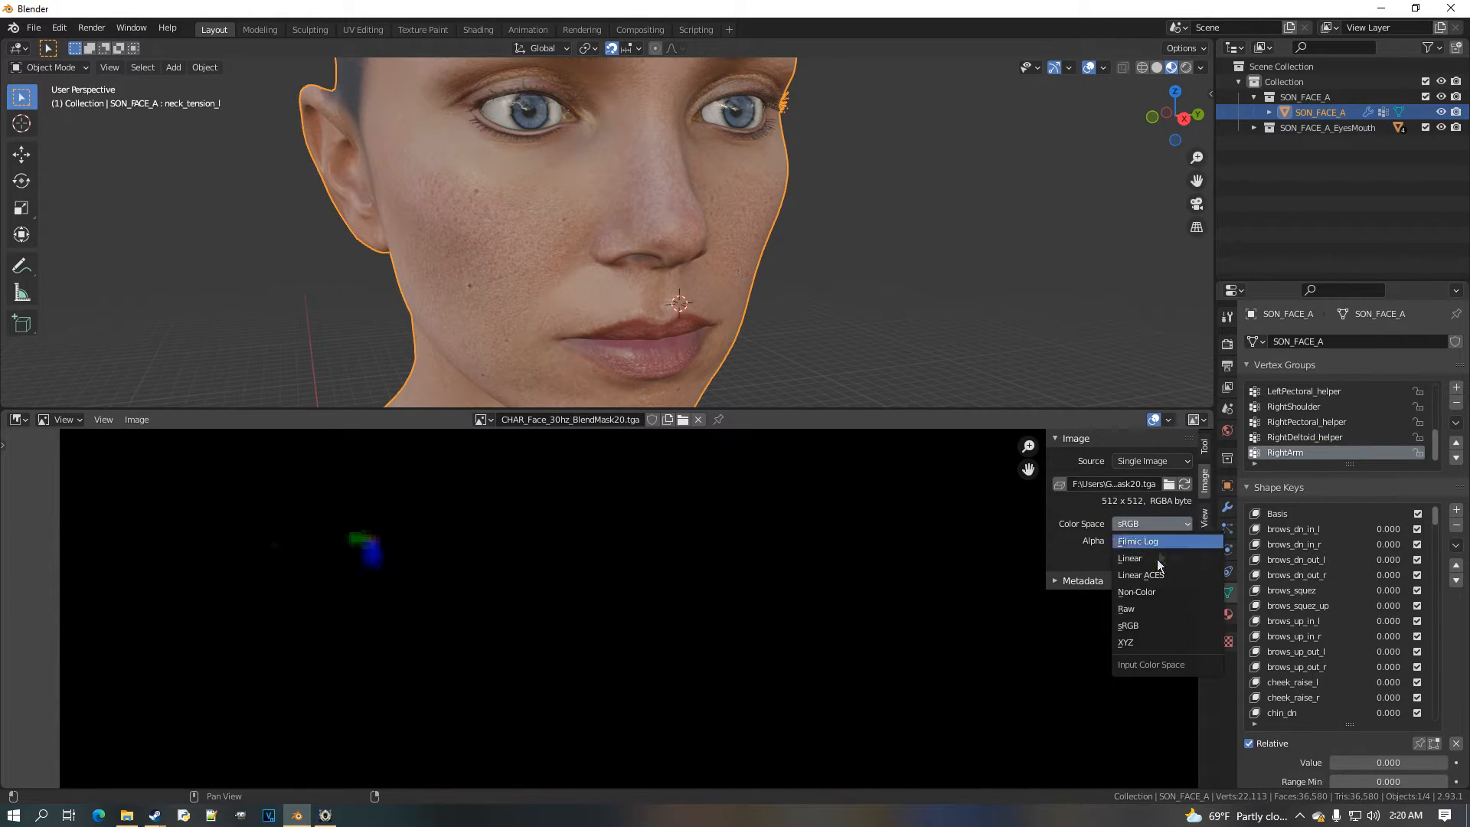
{"action": "left_click", "coordinate": [1183, 593]}
{"action": "left_click", "coordinate": [20, 419]}
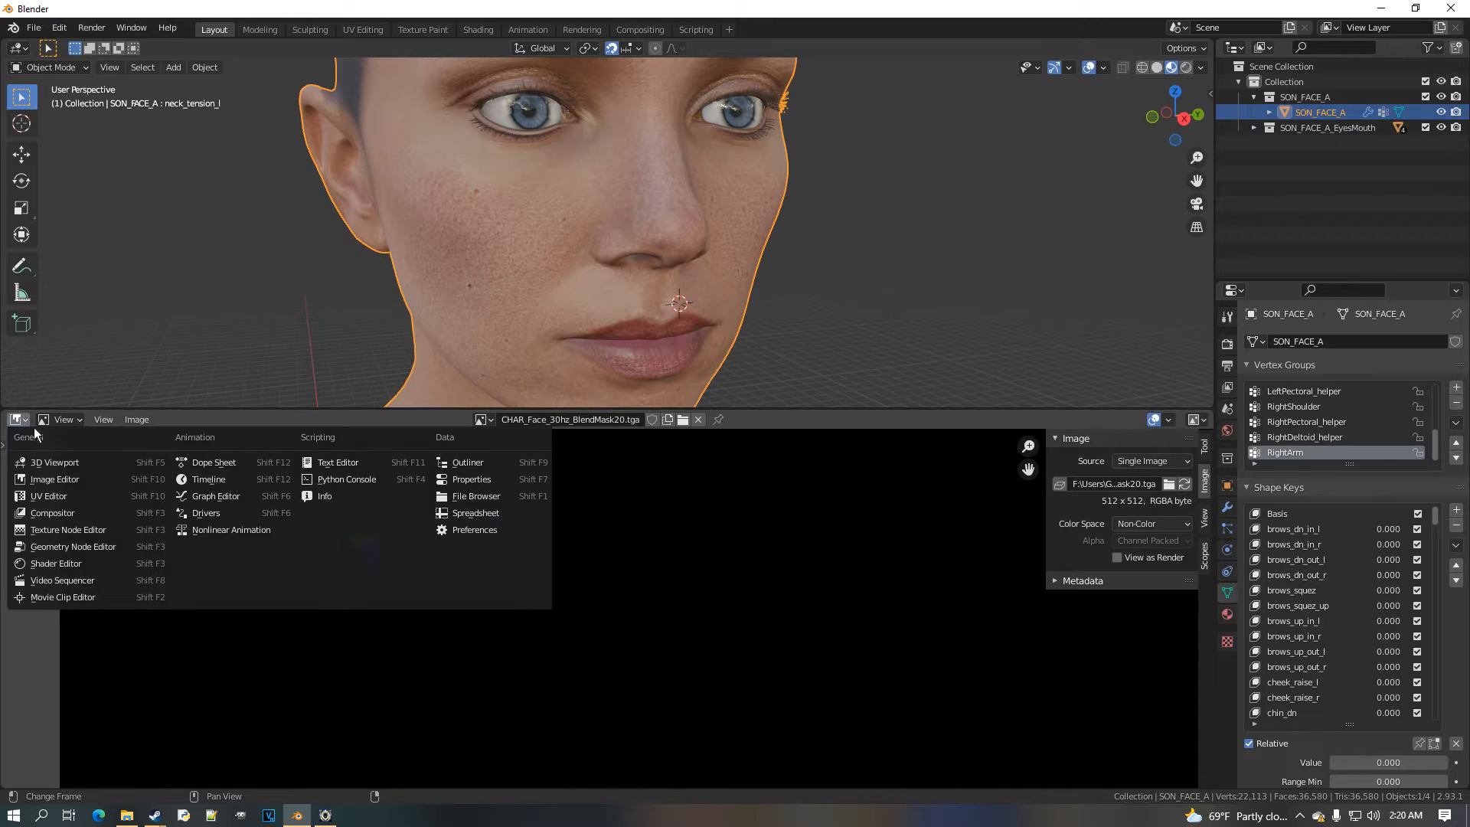
{"action": "left_click", "coordinate": [99, 578]}
Duplicate the Mix node following the mask's Separate RGB and connect the G output to the copy's Color2
{"action": "scroll", "coordinate": [480, 640], "scroll_direction": "up", "scroll_amount": 4}
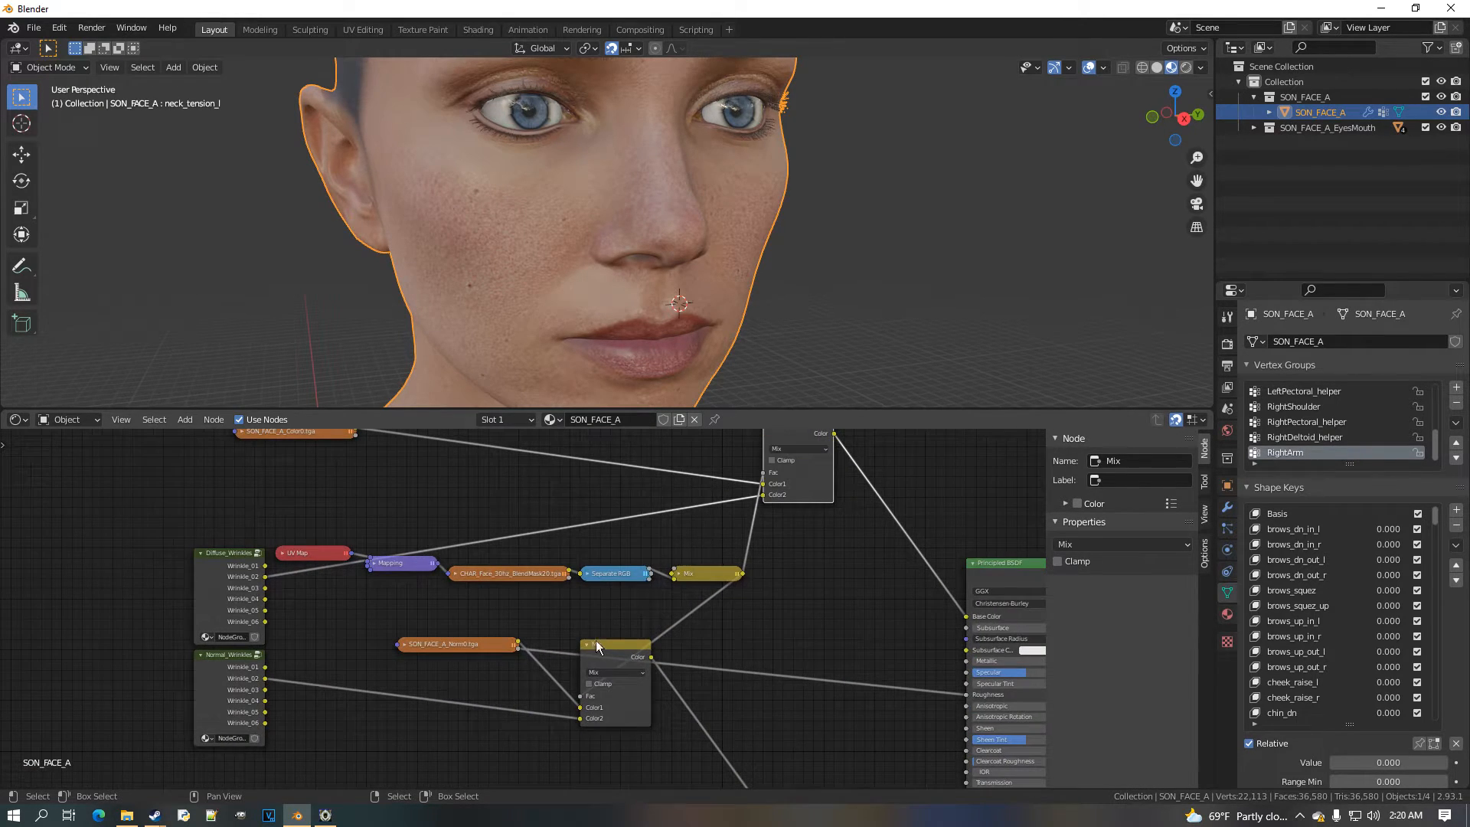
{"action": "scroll", "coordinate": [565, 615], "scroll_direction": "up", "scroll_amount": 1}
{"action": "middle_click_drag", "start_coordinate": [562, 615], "coordinate": [430, 609]}
{"action": "scroll", "coordinate": [450, 610], "scroll_direction": "up", "scroll_amount": 2}
{"action": "scroll", "coordinate": [451, 609], "scroll_direction": "up", "scroll_amount": 1}
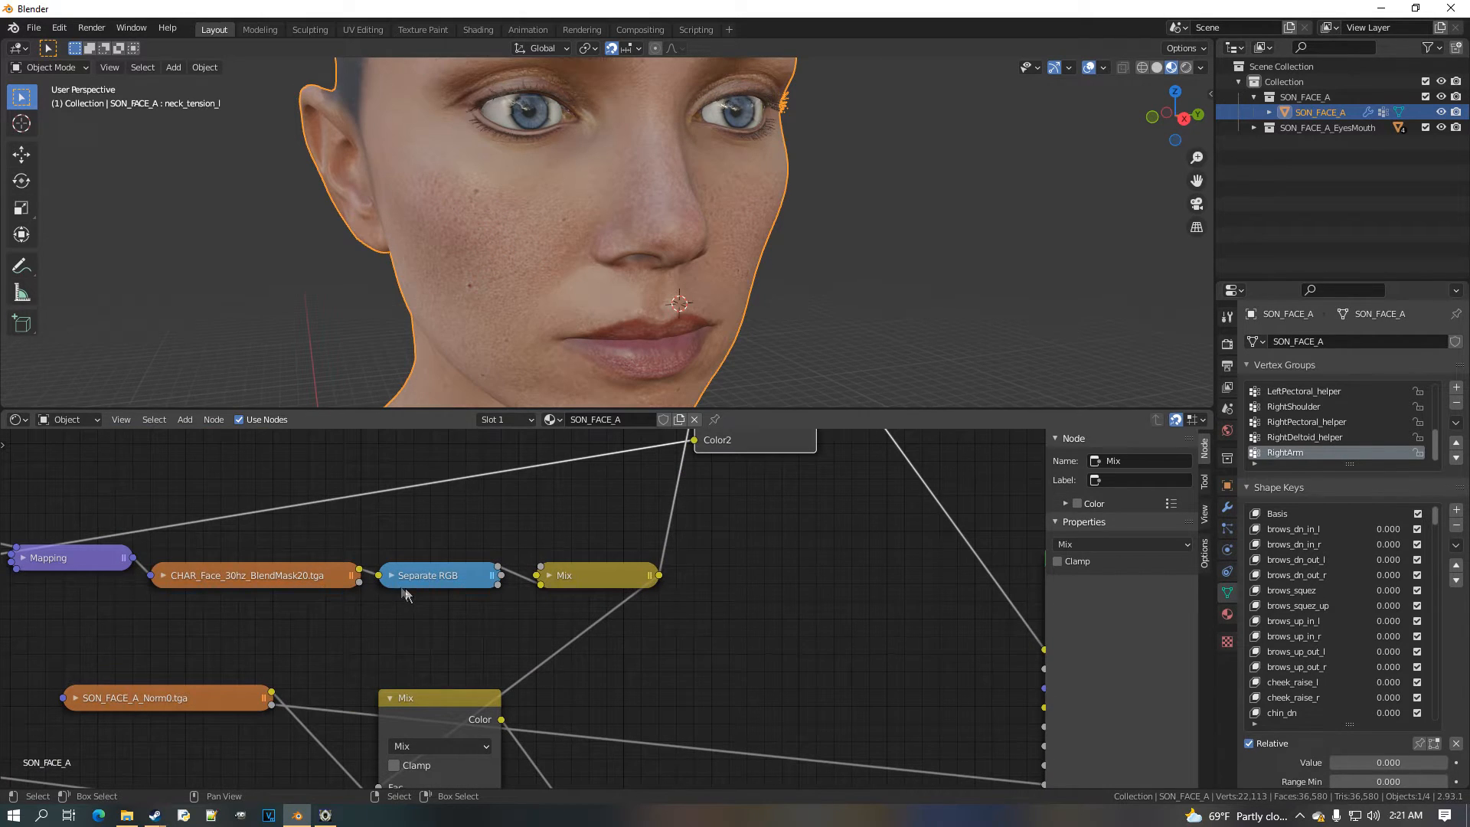
{"action": "scroll", "coordinate": [334, 613], "scroll_direction": "up", "scroll_amount": 1}
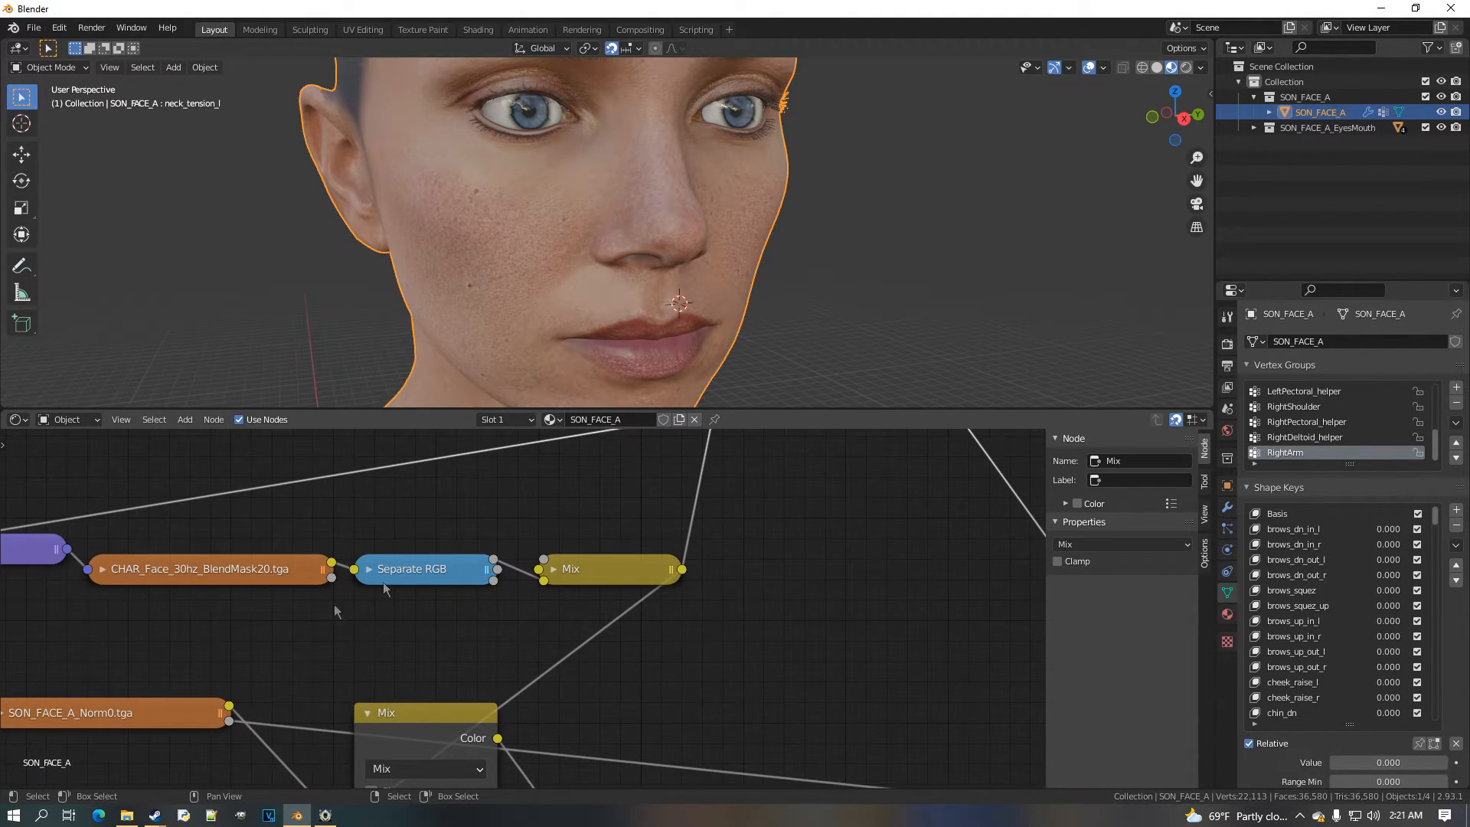
{"action": "left_click", "coordinate": [609, 578]}
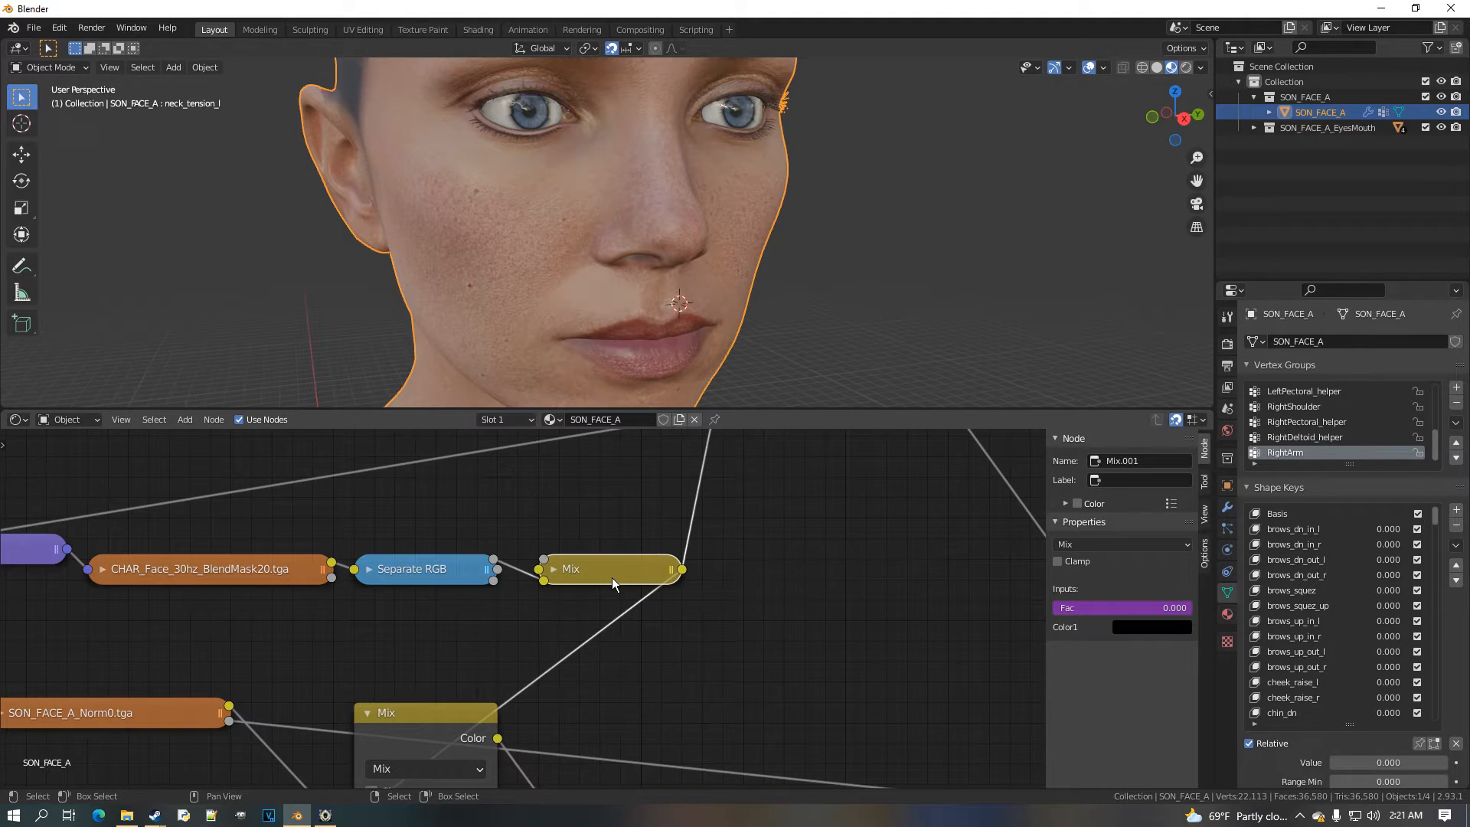
{"action": "key", "text": "shift+d"}
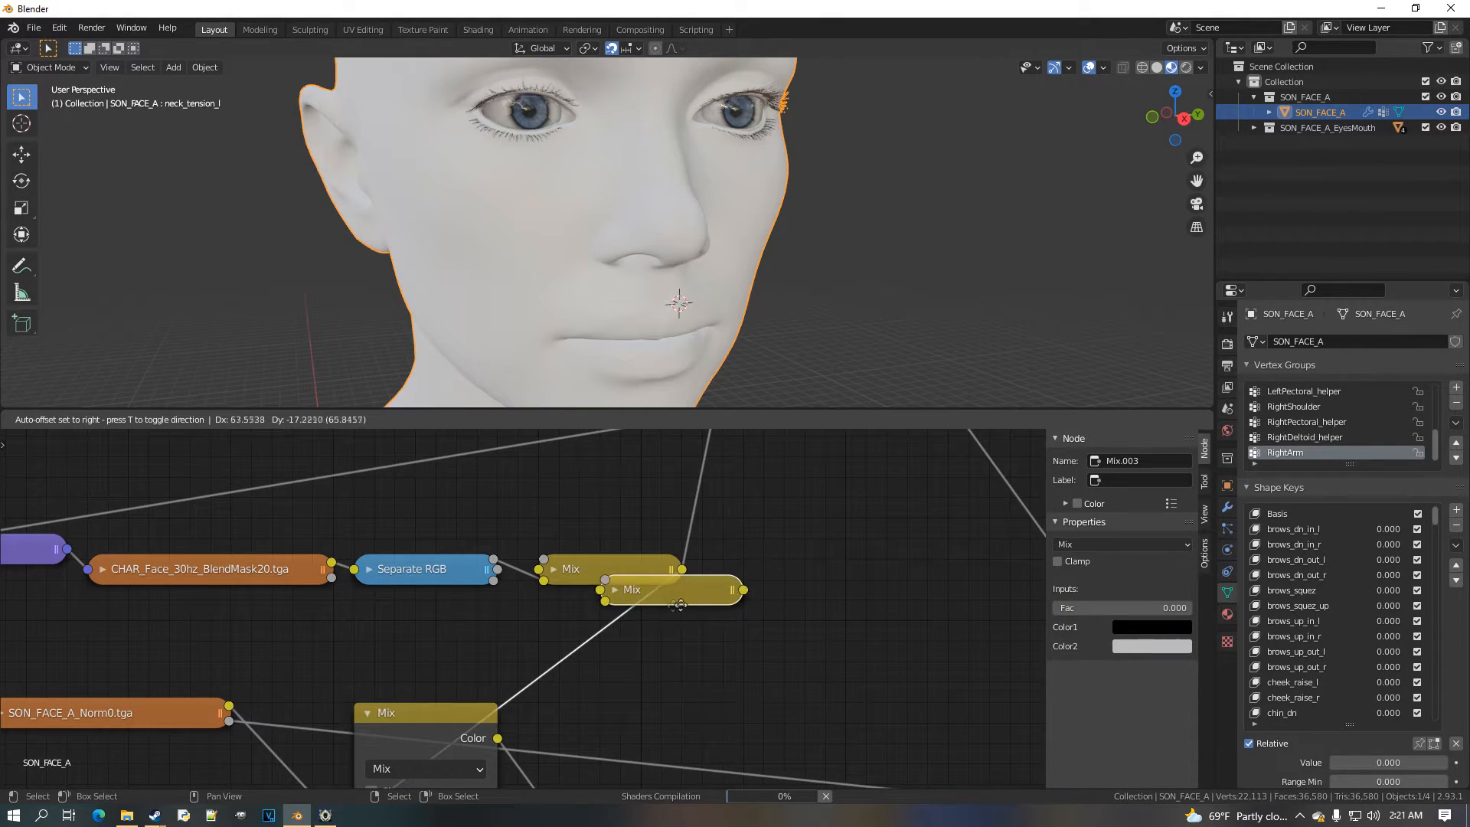
{"action": "left_click_drag", "start_coordinate": [498, 570], "coordinate": [718, 581]}
{"action": "left_click", "coordinate": [717, 570]}
Arrange the duplicated mask Mix node directly beneath the collapsed original, with its settings expanded
{"action": "middle_click_drag", "start_coordinate": [716, 594], "coordinate": [665, 470]}
{"action": "scroll", "coordinate": [665, 470], "scroll_direction": "up", "scroll_amount": 2}
{"action": "left_click", "coordinate": [474, 441]}
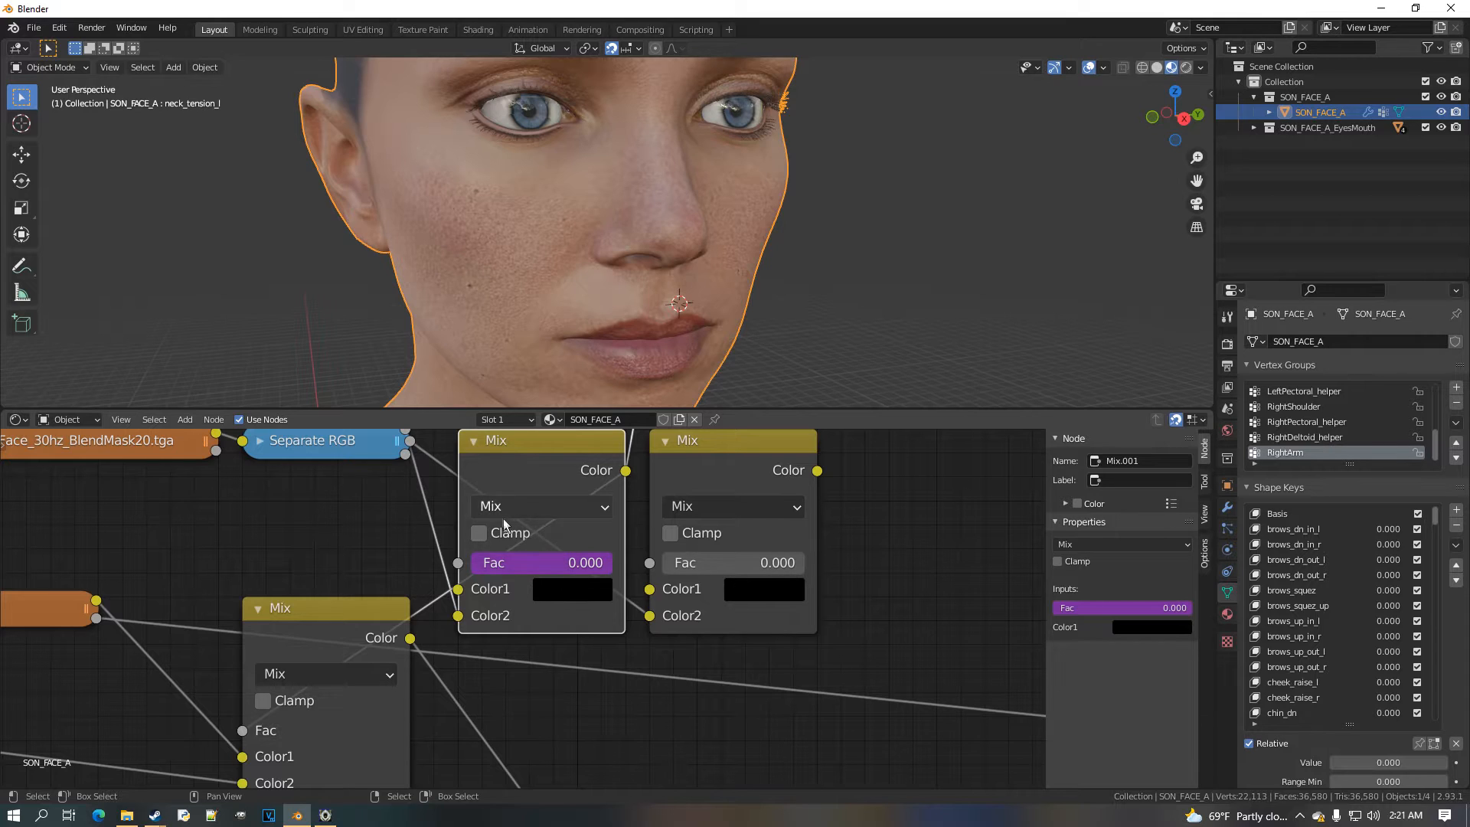
{"action": "left_click", "coordinate": [477, 444]}
{"action": "middle_click_drag", "start_coordinate": [739, 455], "coordinate": [719, 538]}
{"action": "left_click", "coordinate": [641, 523]}
{"action": "left_click_drag", "start_coordinate": [726, 536], "coordinate": [532, 584]}
{"action": "left_click", "coordinate": [460, 574]}
{"action": "middle_click_drag", "start_coordinate": [754, 642], "coordinate": [687, 580]}
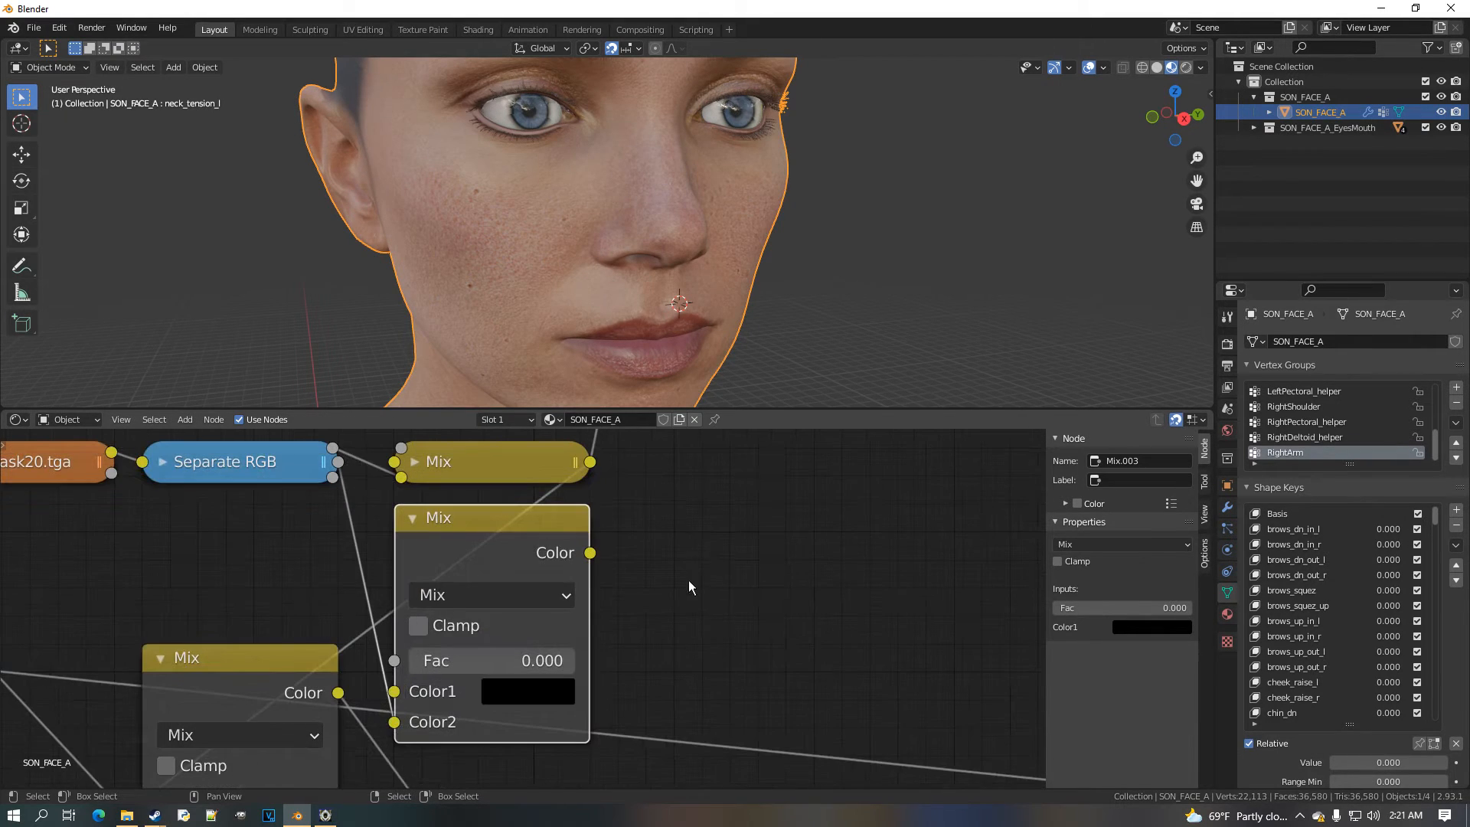
Copy the brows_dn_in_r value as a new driver, paste it onto the lower mask Mix node's Fac and collapse that node
{"action": "right_click", "coordinate": [1396, 550]}
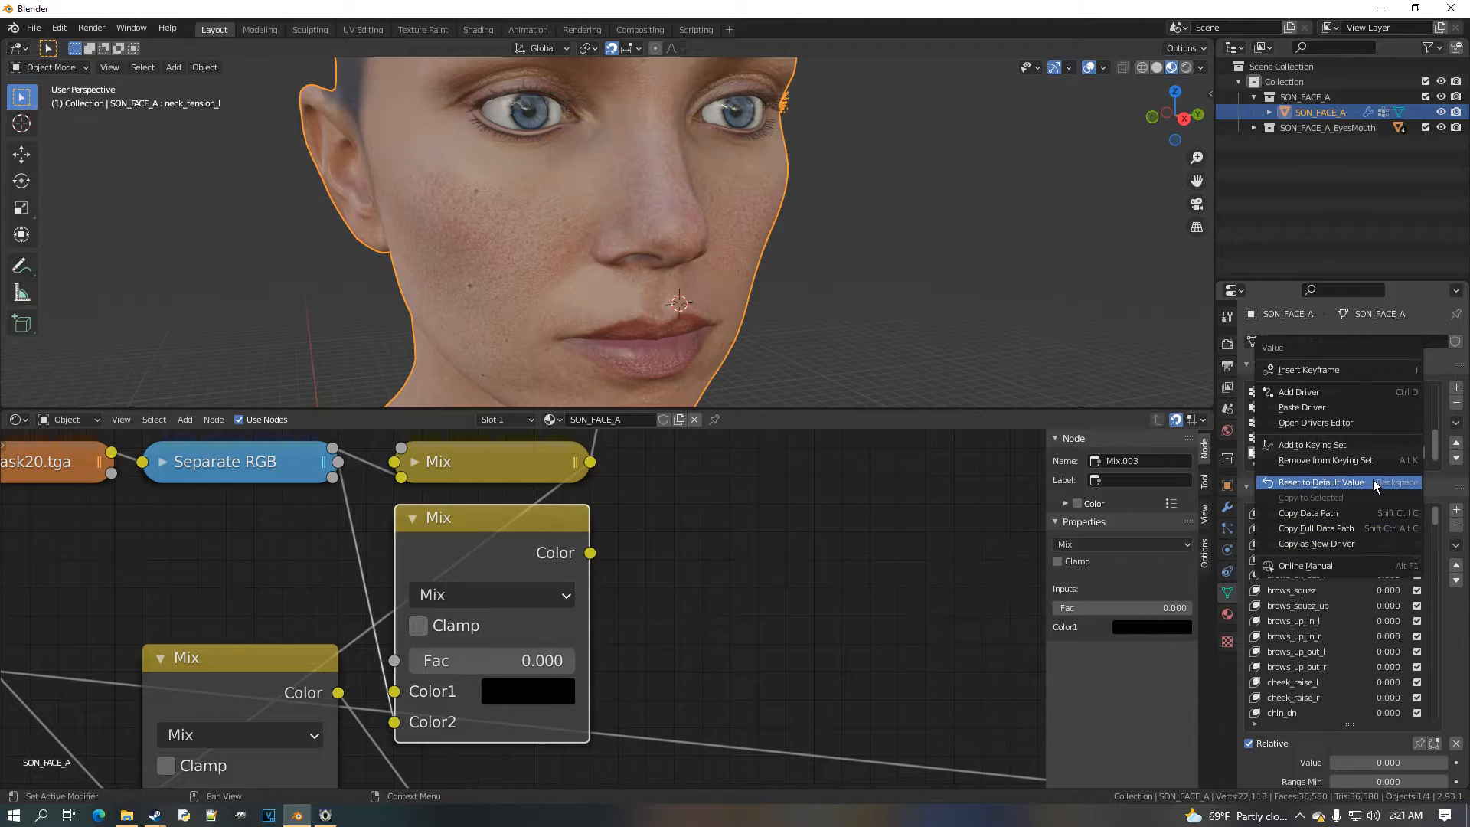
{"action": "right_click", "coordinate": [1399, 552]}
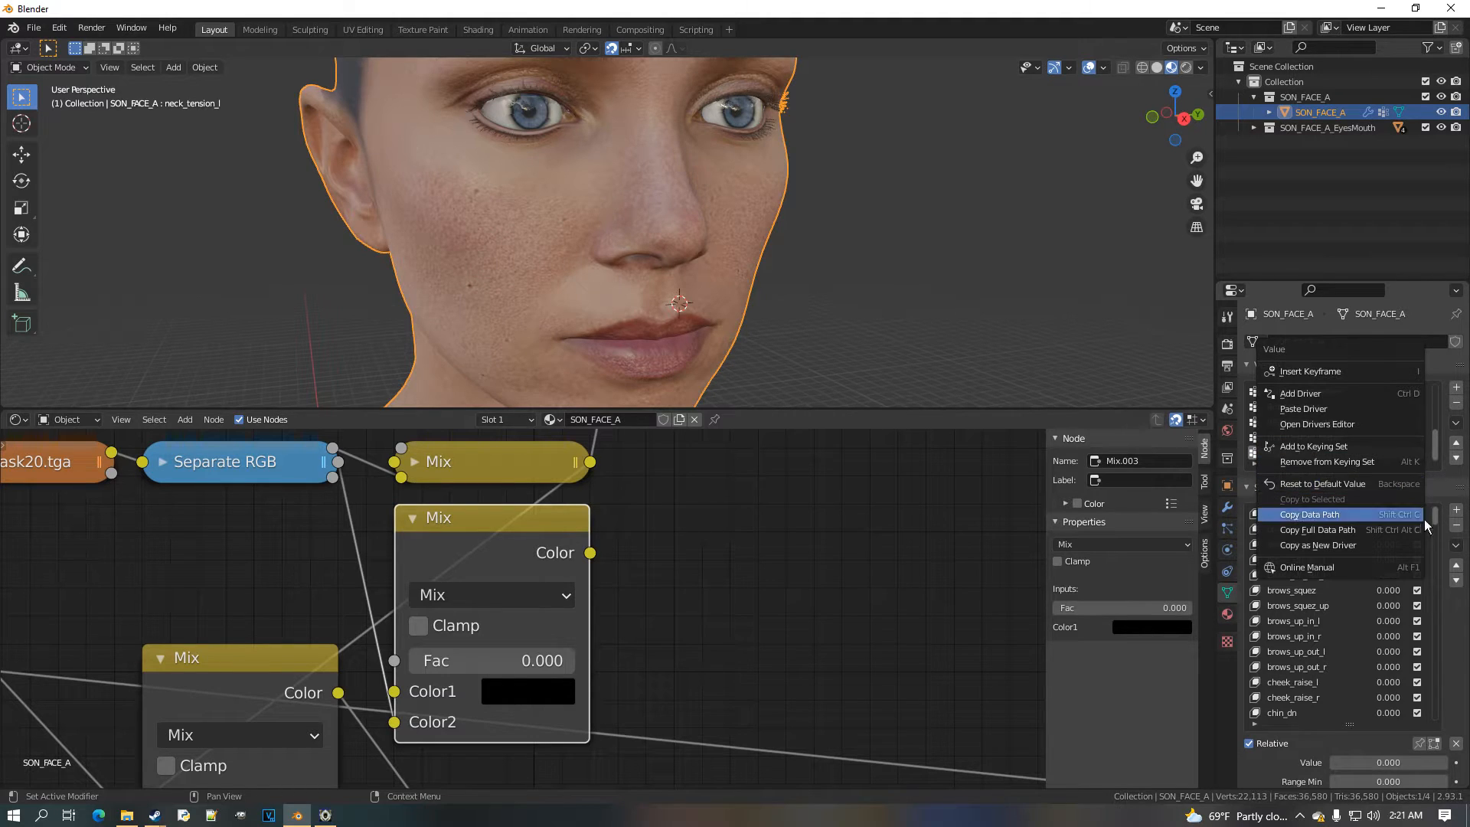
{"action": "left_click", "coordinate": [1395, 545]}
{"action": "scroll", "coordinate": [504, 664], "scroll_direction": "up", "scroll_amount": 2}
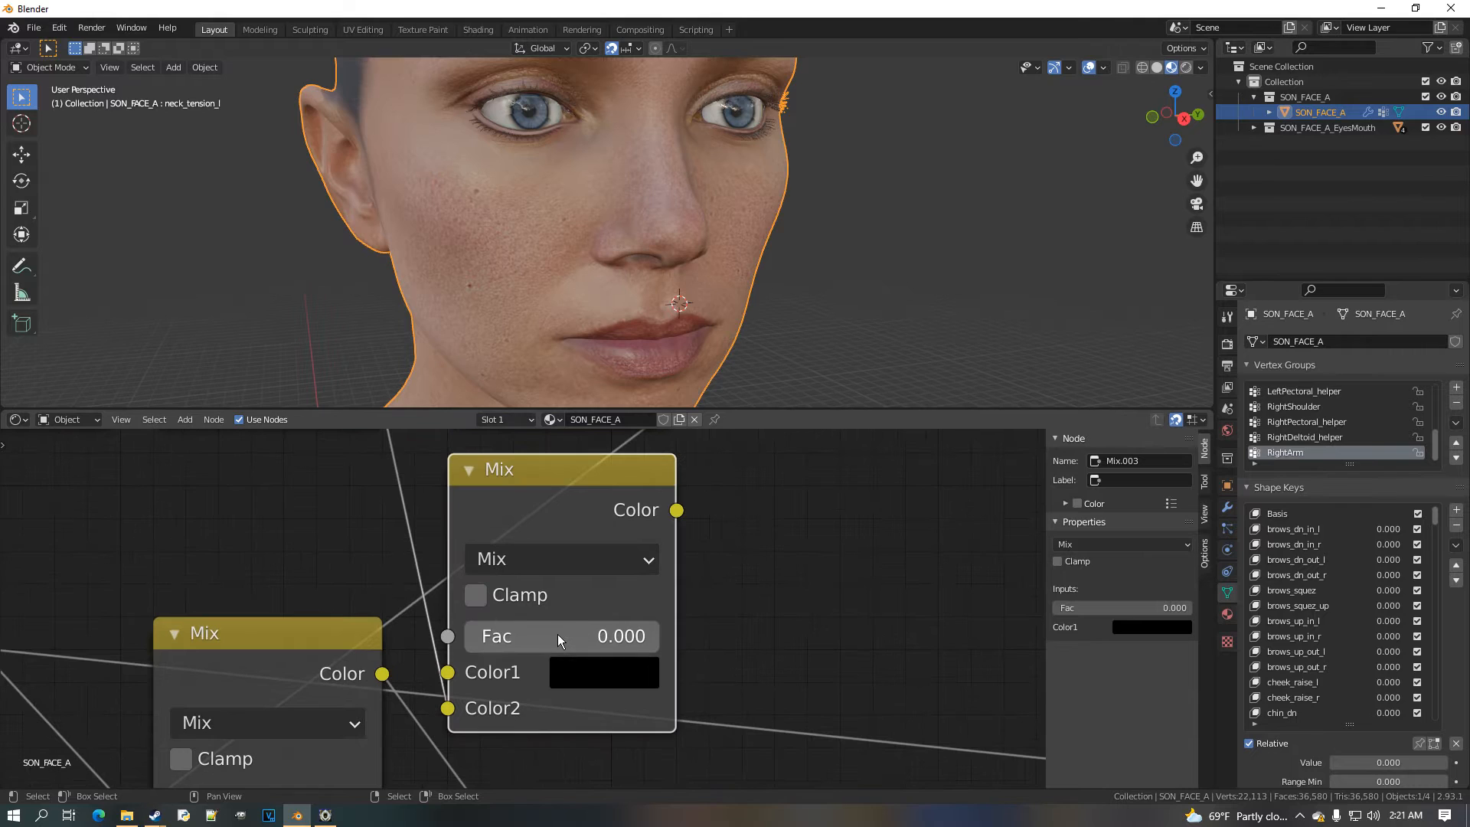
{"action": "right_click", "coordinate": [582, 640]}
{"action": "left_click", "coordinate": [540, 629]}
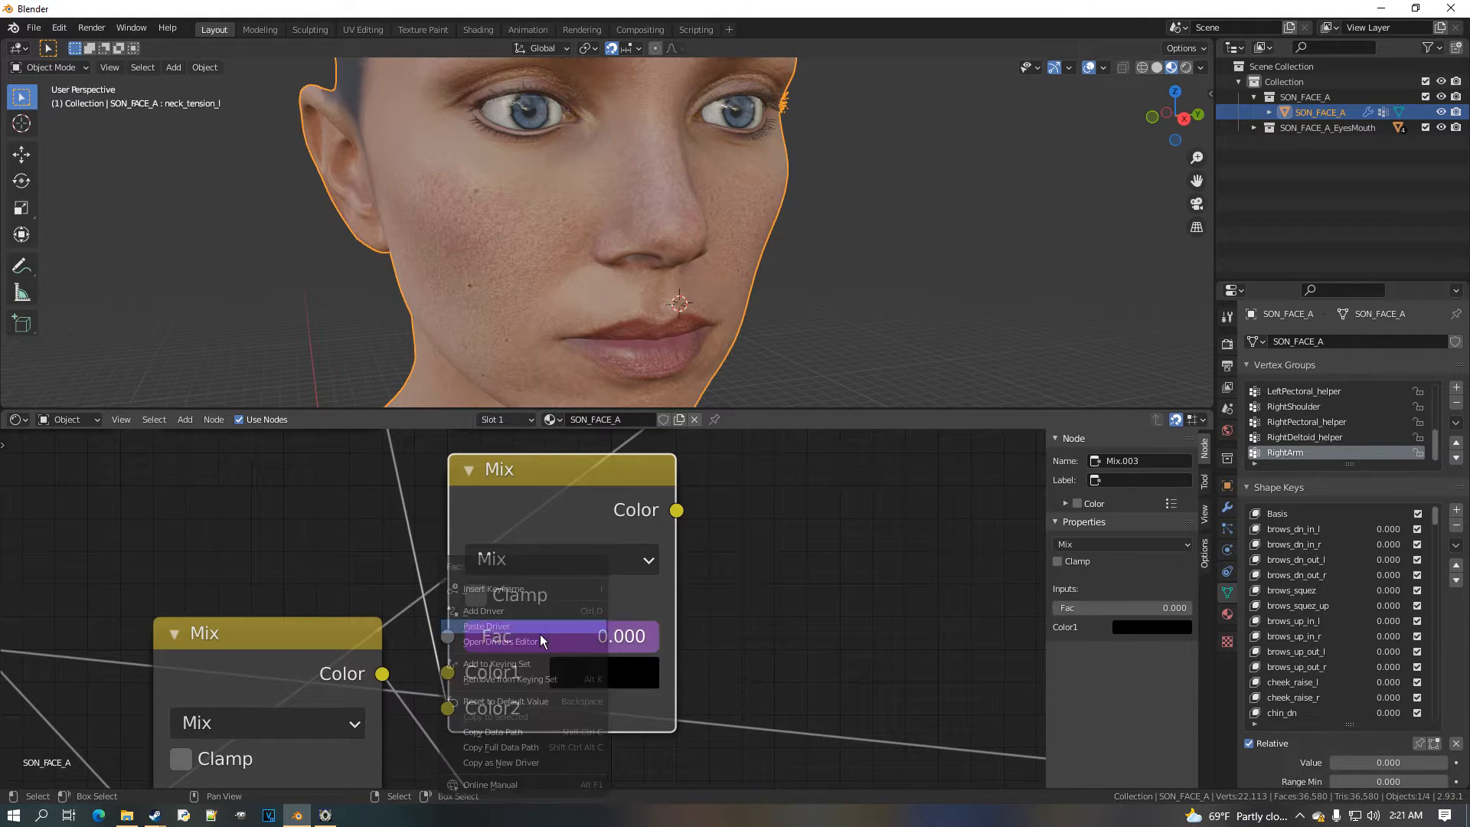
{"action": "scroll", "coordinate": [544, 632], "scroll_direction": "down", "scroll_amount": 3}
{"action": "scroll", "coordinate": [568, 628], "scroll_direction": "down", "scroll_amount": 2}
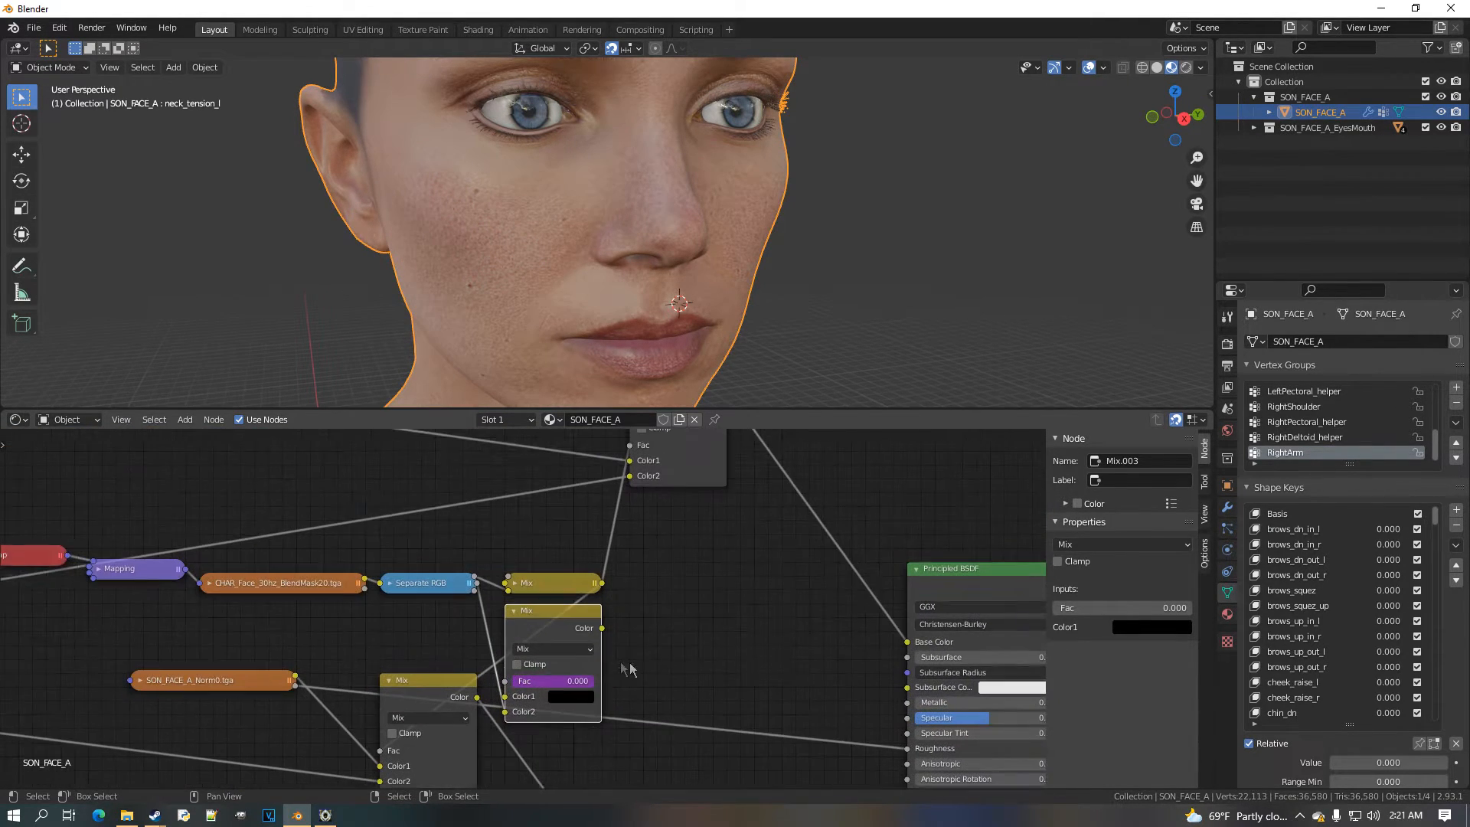
{"action": "left_click", "coordinate": [515, 611]}
Duplicate the color Mix node before Base Color, feeding its Fac from the lower mask Mix and Color2 from Diffuse_Wrinkles' Wrinkle_02
{"action": "scroll", "coordinate": [519, 619], "scroll_direction": "down", "scroll_amount": 1}
{"action": "middle_click_drag", "start_coordinate": [697, 486], "coordinate": [652, 559]}
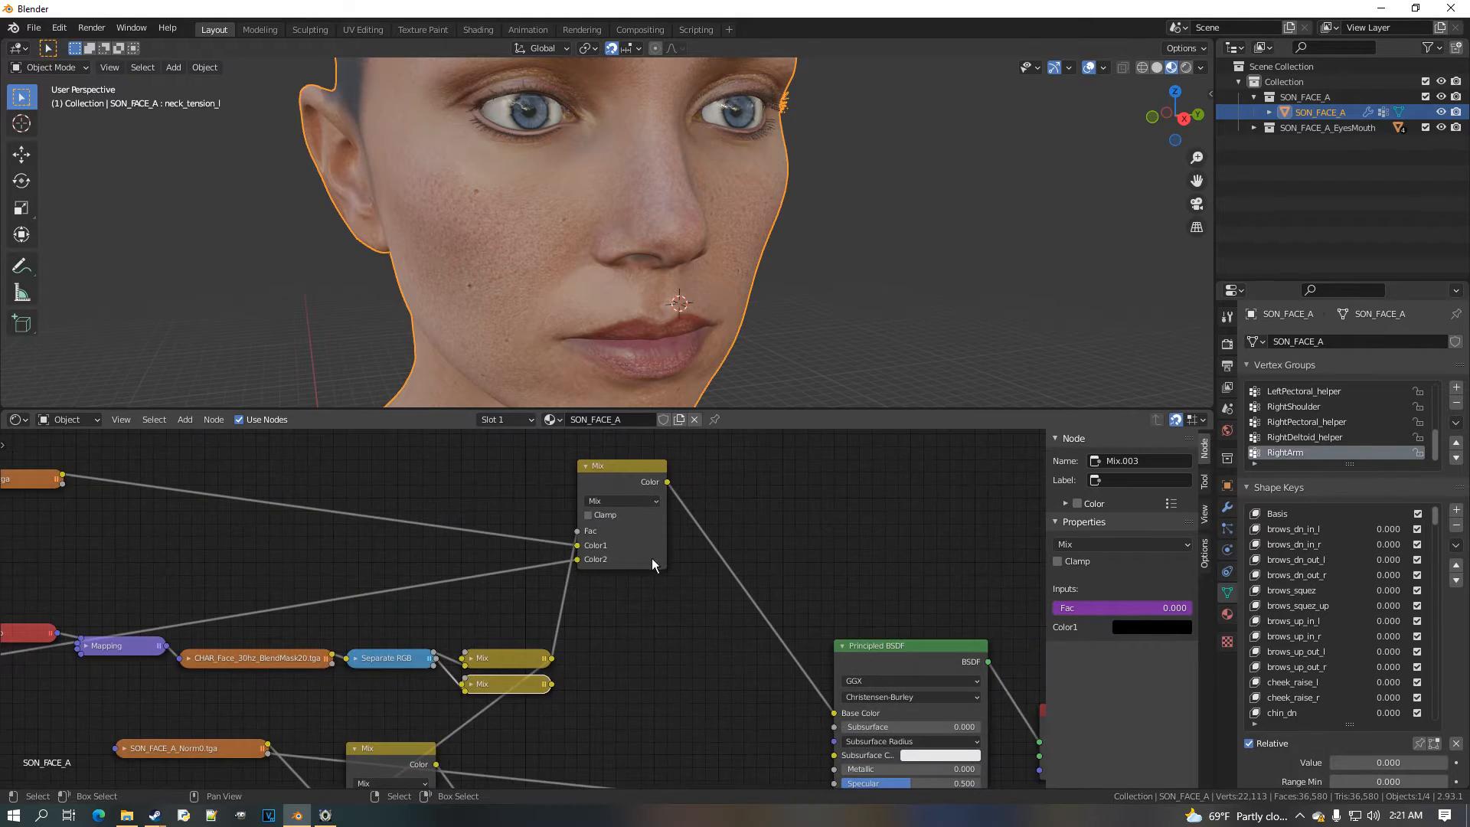
{"action": "middle_click_drag", "start_coordinate": [634, 492], "coordinate": [648, 533]}
{"action": "left_click_drag", "start_coordinate": [643, 529], "coordinate": [545, 527]}
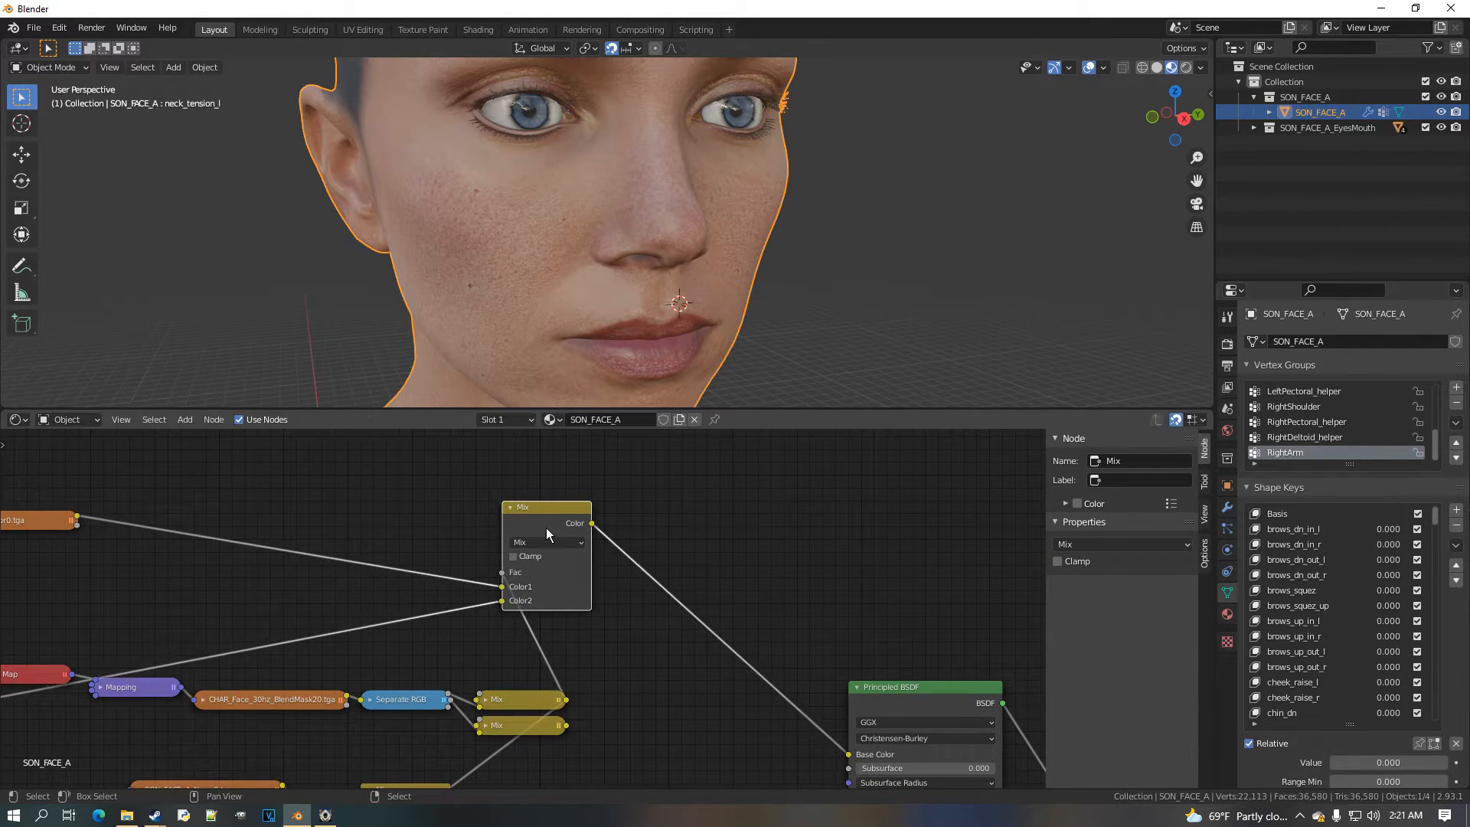
{"action": "key", "text": "shift+d"}
{"action": "left_click", "coordinate": [636, 540]}
{"action": "left_click_drag", "start_coordinate": [578, 729], "coordinate": [652, 580]}
{"action": "middle_click_drag", "start_coordinate": [515, 628], "coordinate": [810, 556]}
{"action": "left_click_drag", "start_coordinate": [258, 633], "coordinate": [940, 531]}
Duplicate the normal Mix node and place the copy between the original and the Normal_Invert group
{"action": "middle_click_drag", "start_coordinate": [798, 724], "coordinate": [569, 592]}
{"action": "middle_click_drag", "start_coordinate": [420, 627], "coordinate": [487, 542]}
{"action": "left_click", "coordinate": [397, 502]}
{"action": "left_click", "coordinate": [546, 513]}
{"action": "left_click_drag", "start_coordinate": [548, 515], "coordinate": [419, 629]}
{"action": "key", "text": "shift+d"}
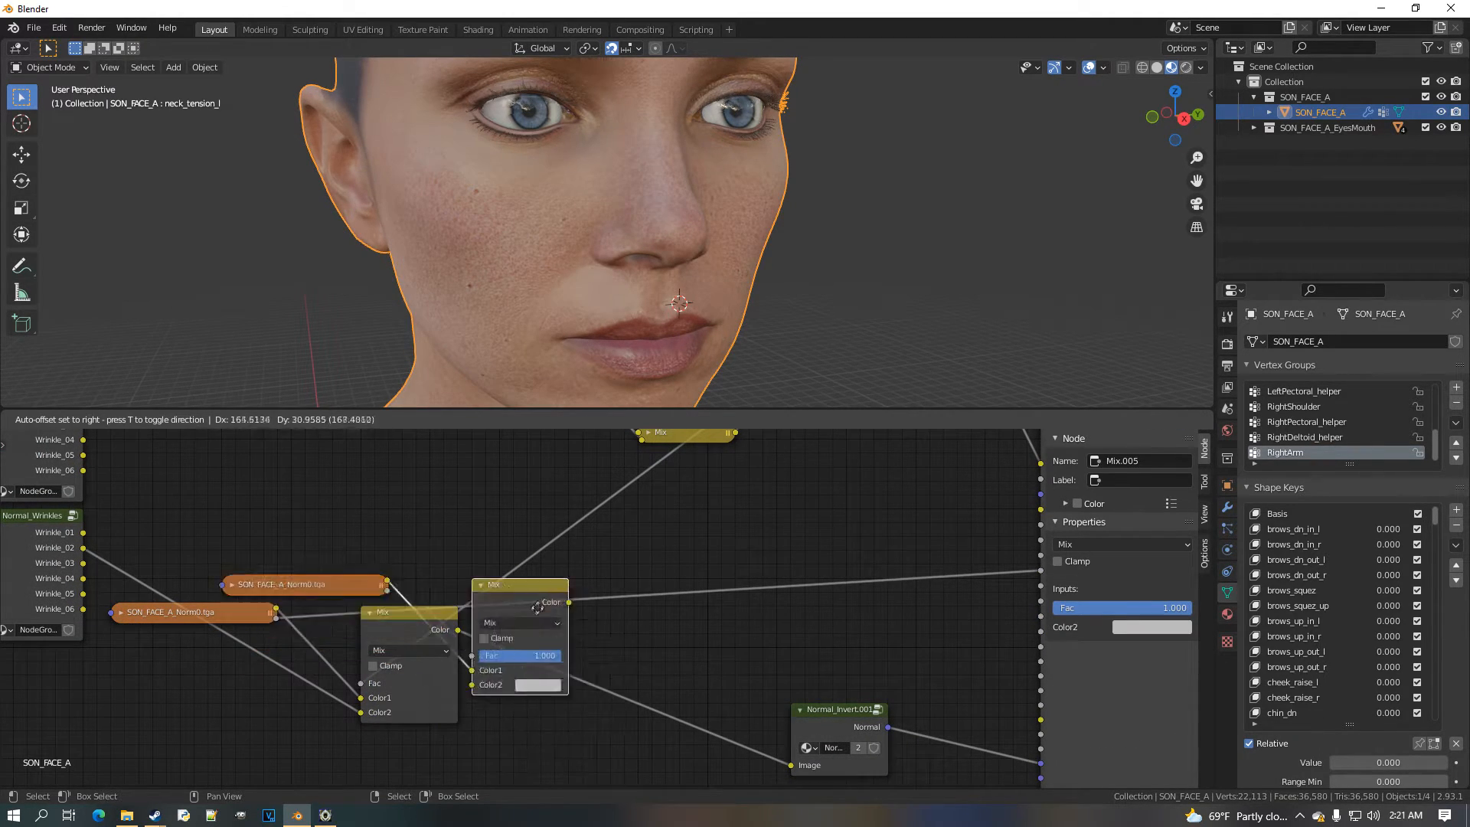
{"action": "left_click", "coordinate": [517, 518]}
Delete the extra SON_FACE_A_Norm0.tga texture copy and connect the first normal Mix's Color to the second one's Color1
{"action": "left_click", "coordinate": [341, 505]}
{"action": "key", "text": "x"}
{"action": "left_click_drag", "start_coordinate": [483, 556], "coordinate": [553, 681]}
{"action": "scroll", "coordinate": [462, 650], "scroll_direction": "down", "scroll_amount": 2}
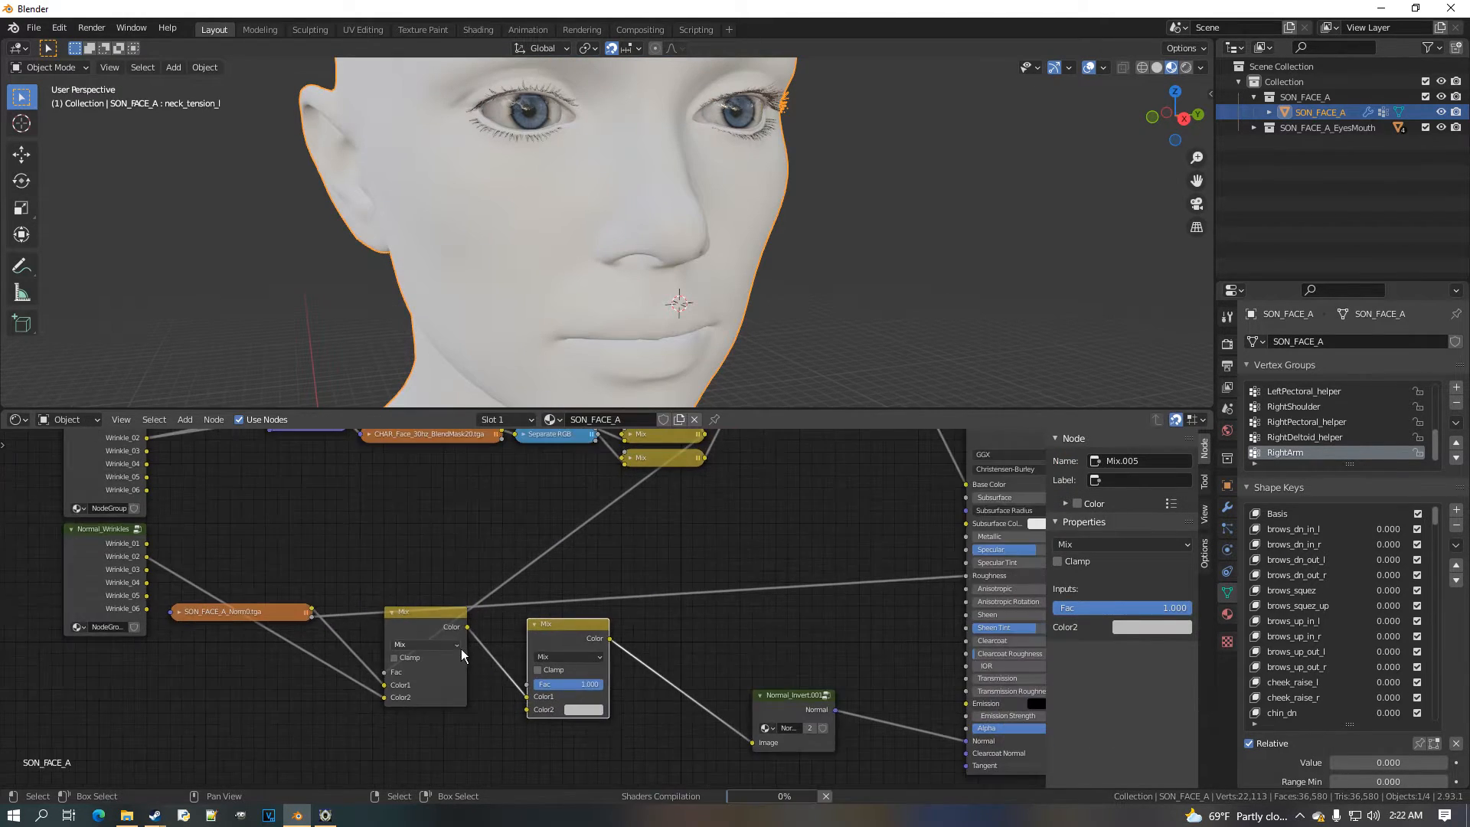
Connect Normal_Wrinkles' Wrinkle_02 to the second normal Mix's Color2 and the lower mask Mix's output to its Fac
{"action": "middle_click_drag", "start_coordinate": [187, 559], "coordinate": [250, 548]}
{"action": "scroll", "coordinate": [194, 558], "scroll_direction": "up", "scroll_amount": 2}
{"action": "left_click_drag", "start_coordinate": [167, 542], "coordinate": [612, 718]}
{"action": "scroll", "coordinate": [683, 686], "scroll_direction": "down", "scroll_amount": 1}
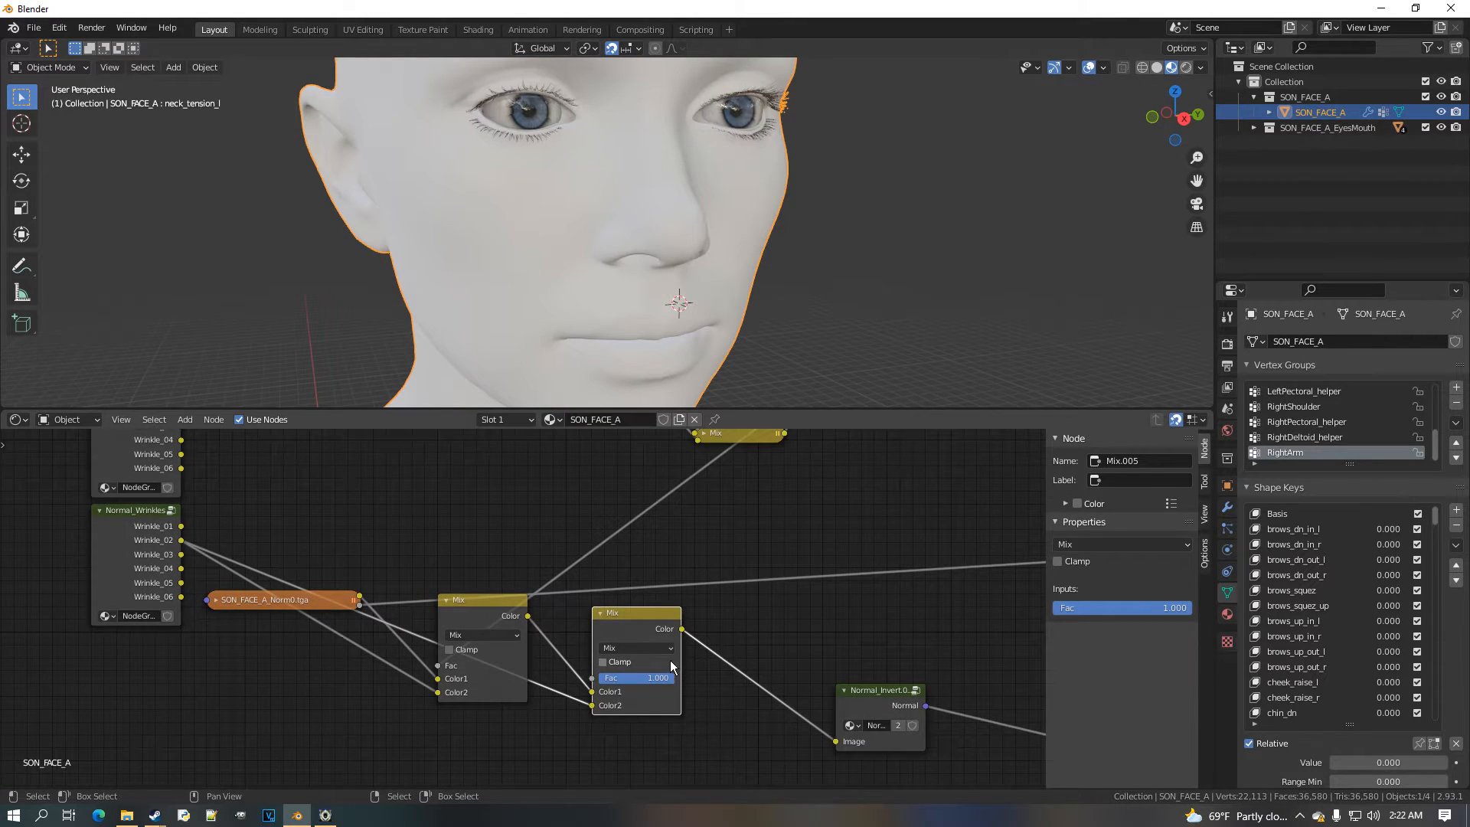
{"action": "scroll", "coordinate": [604, 630], "scroll_direction": "down", "scroll_amount": 1}
{"action": "middle_click_drag", "start_coordinate": [707, 513], "coordinate": [592, 597]}
{"action": "left_click_drag", "start_coordinate": [653, 533], "coordinate": [482, 762]}
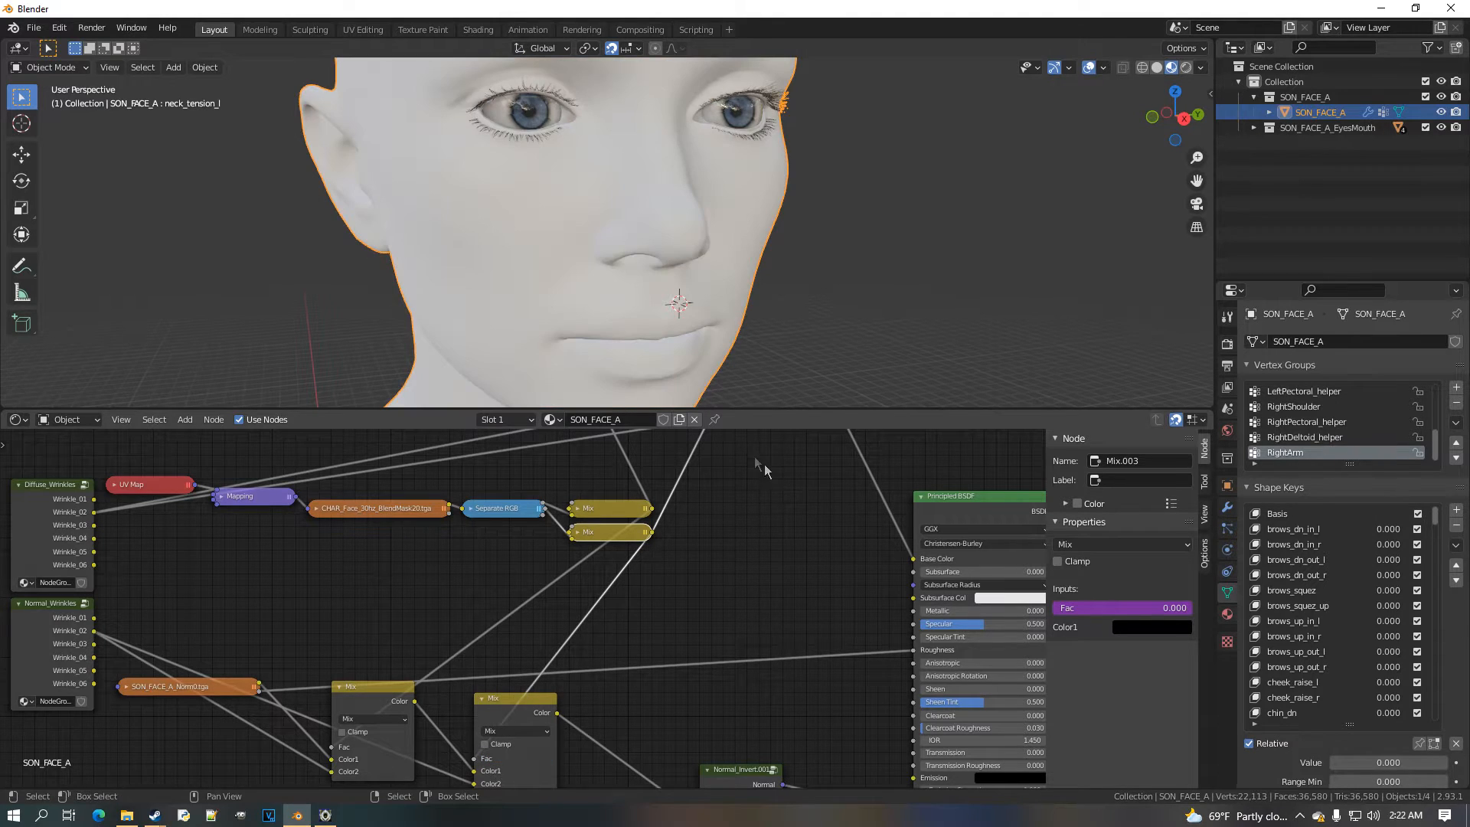
Enlarge the 3D viewport, set brows_dn_in_l and brows_dn_in_r to 1.000 and examine the brow wrinkles from the front
{"action": "left_click_drag", "start_coordinate": [768, 418], "coordinate": [769, 611]}
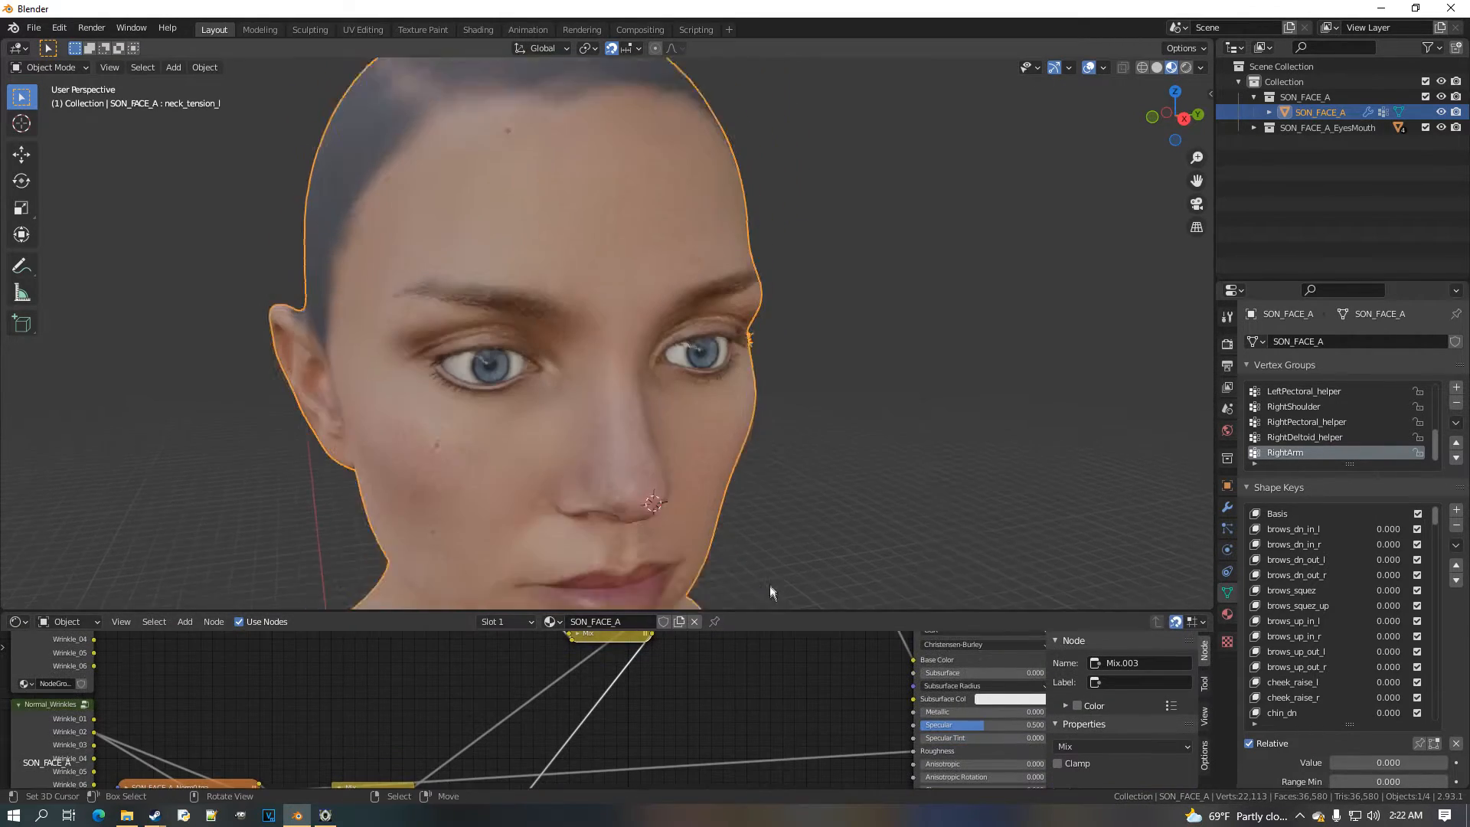
{"action": "left_click_drag", "start_coordinate": [1387, 529], "coordinate": [1447, 544]}
{"action": "middle_click_drag", "start_coordinate": [940, 444], "coordinate": [634, 352]}
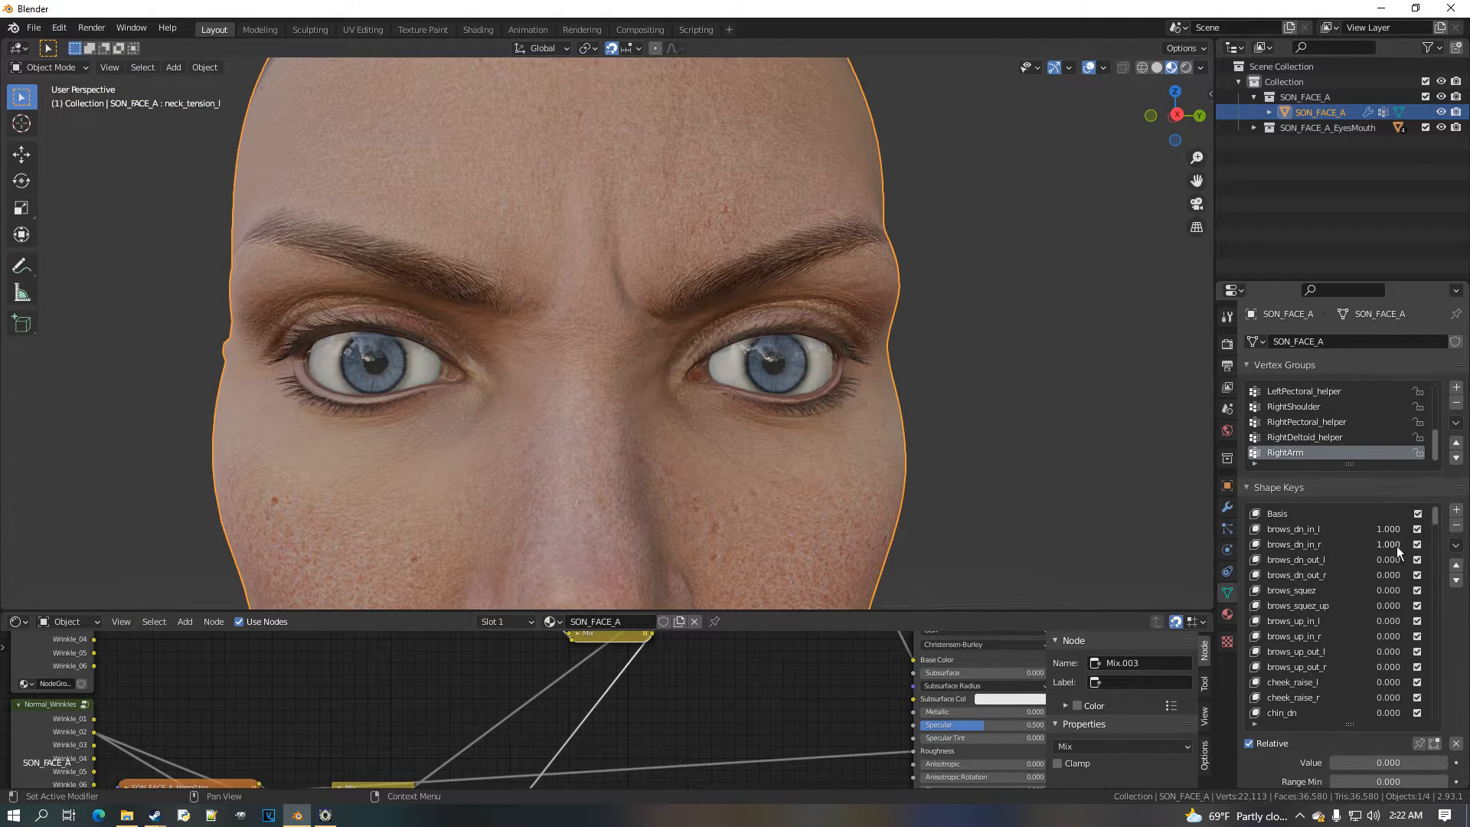
Compare the brow wrinkles with only brows_dn_in_r at 1.000, then return that shape key to 0.000
{"action": "left_click_drag", "start_coordinate": [1377, 543], "coordinate": [1340, 543]}
{"action": "mouse_move", "coordinate": [1424, 528]}
{"action": "left_mouse_down"}
{"action": "mouse_move", "coordinate": [1385, 528]}
{"action": "mouse_move", "coordinate": [1426, 543]}
{"action": "mouse_move", "coordinate": [1388, 544]}
{"action": "mouse_move", "coordinate": [1428, 544]}
{"action": "left_mouse_up"}
{"action": "scroll", "coordinate": [741, 418], "scroll_direction": "up", "scroll_amount": 1}
{"action": "middle_click_drag", "start_coordinate": [741, 418], "coordinate": [805, 411]}
{"action": "scroll", "coordinate": [804, 416], "scroll_direction": "up", "scroll_amount": 2}
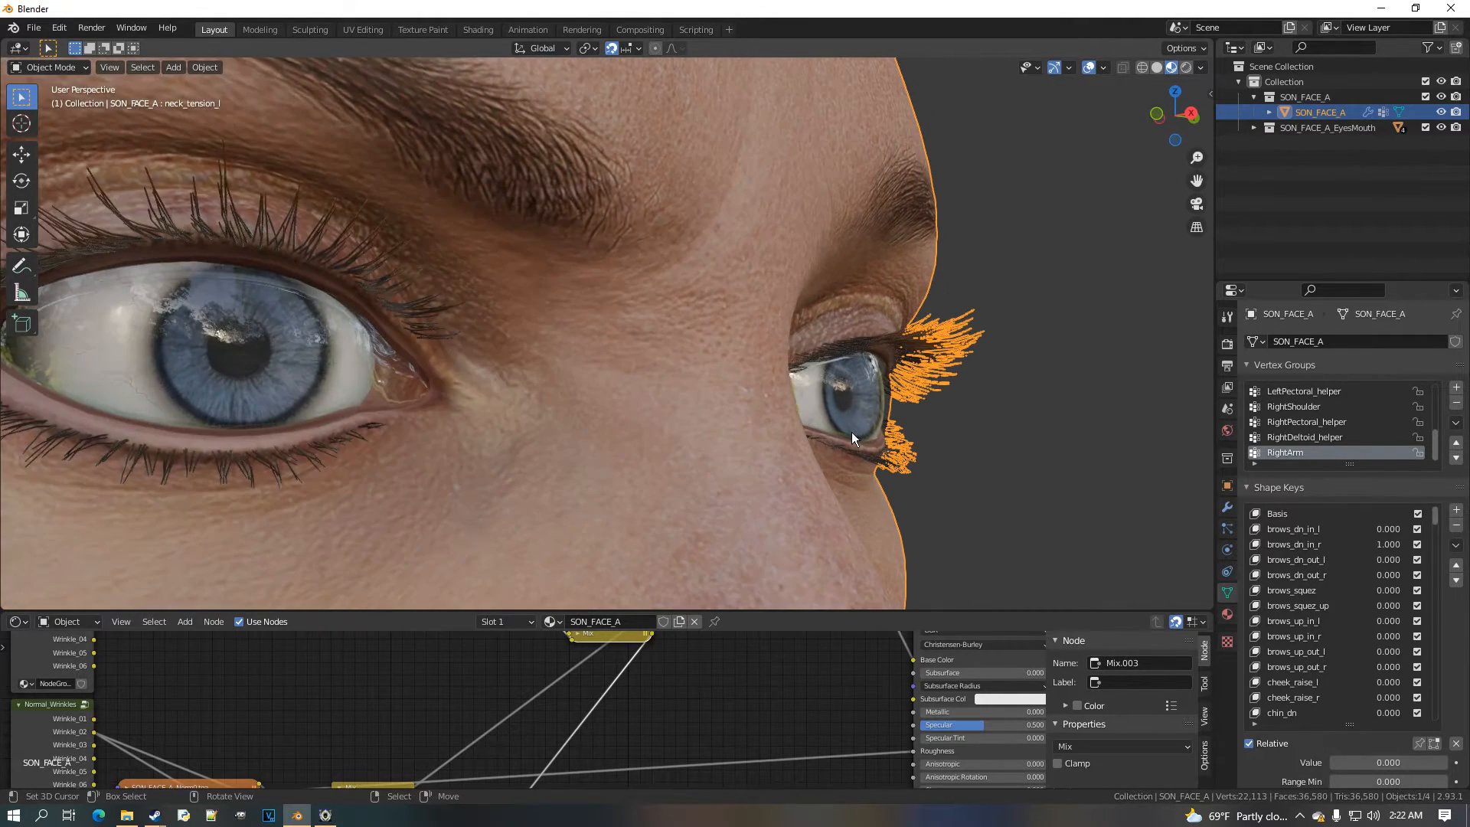
{"action": "left_click_drag", "start_coordinate": [1392, 544], "coordinate": [1352, 544]}
{"action": "middle_click_drag", "start_coordinate": [857, 414], "coordinate": [710, 426]}
{"action": "scroll", "coordinate": [709, 426], "scroll_direction": "down", "scroll_amount": 1}
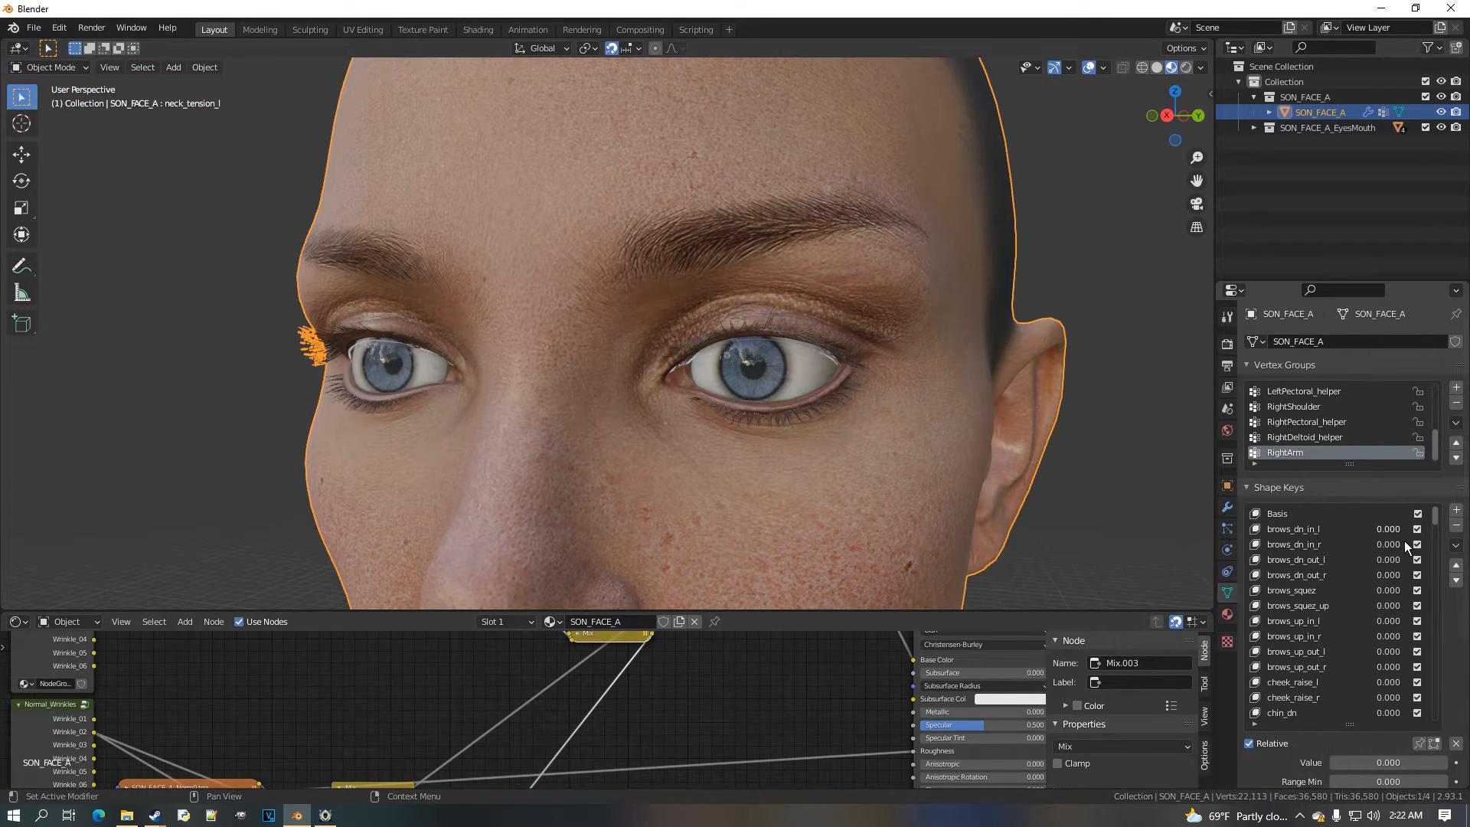
Set brows_dn_in_l and brows_dn_in_r to 1.000 and examine the brow wrinkles with the viewport render pass on Specular Light
{"action": "left_click_drag", "start_coordinate": [1395, 530], "coordinate": [1435, 544]}
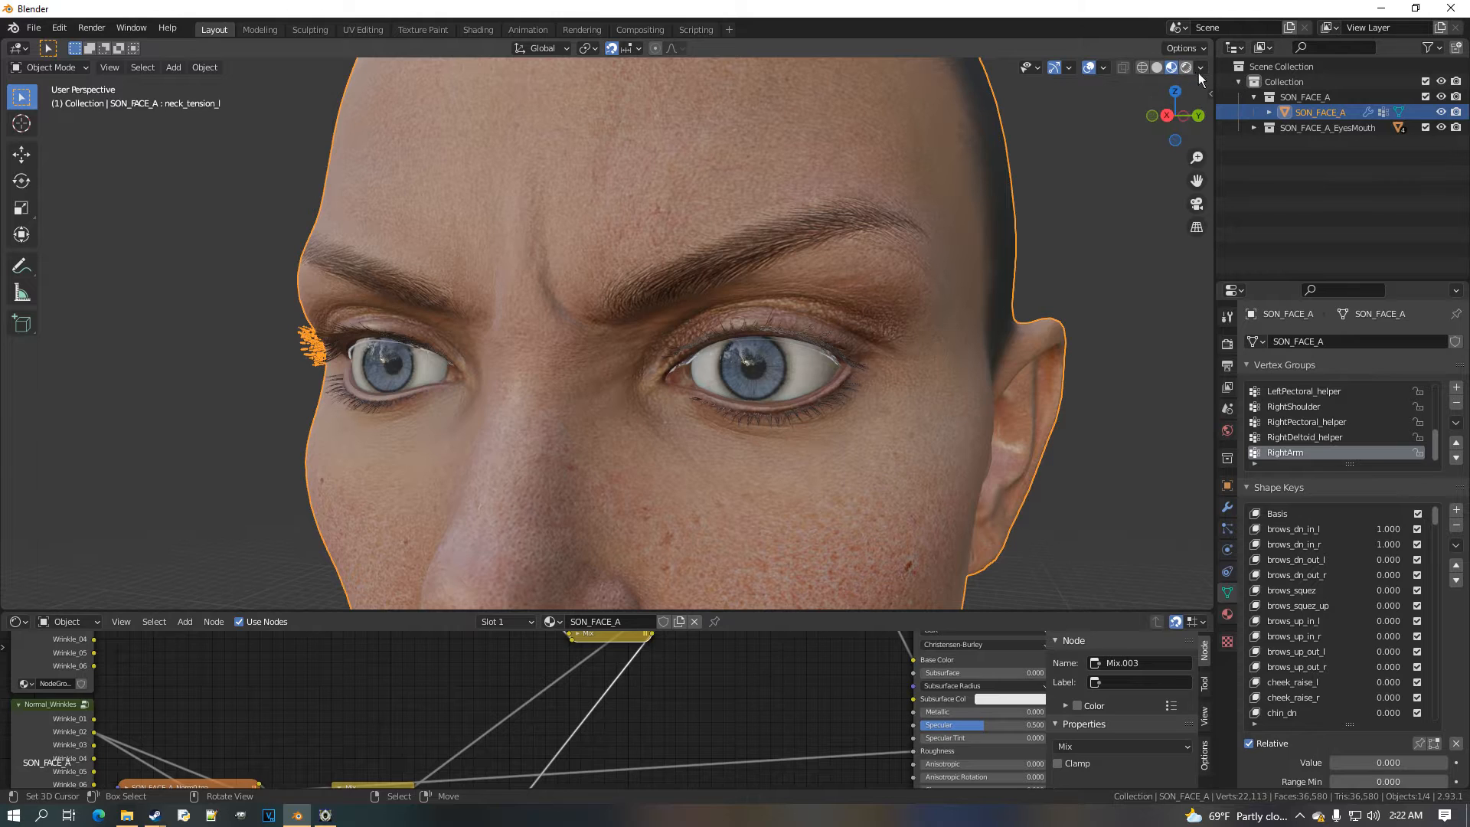
{"action": "left_click", "coordinate": [1200, 68]}
{"action": "left_click", "coordinate": [1187, 328]}
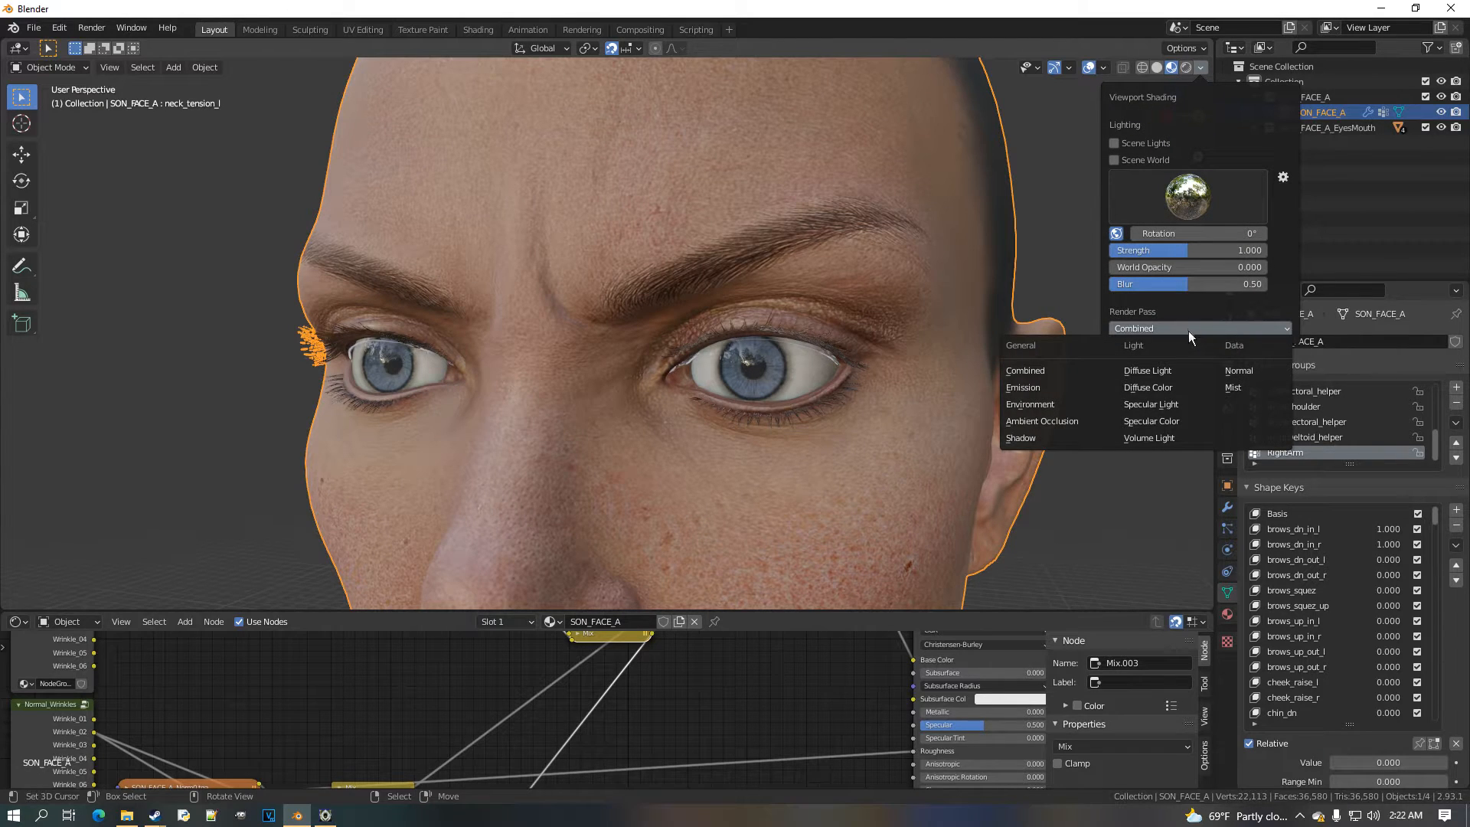
{"action": "left_click", "coordinate": [1184, 406]}
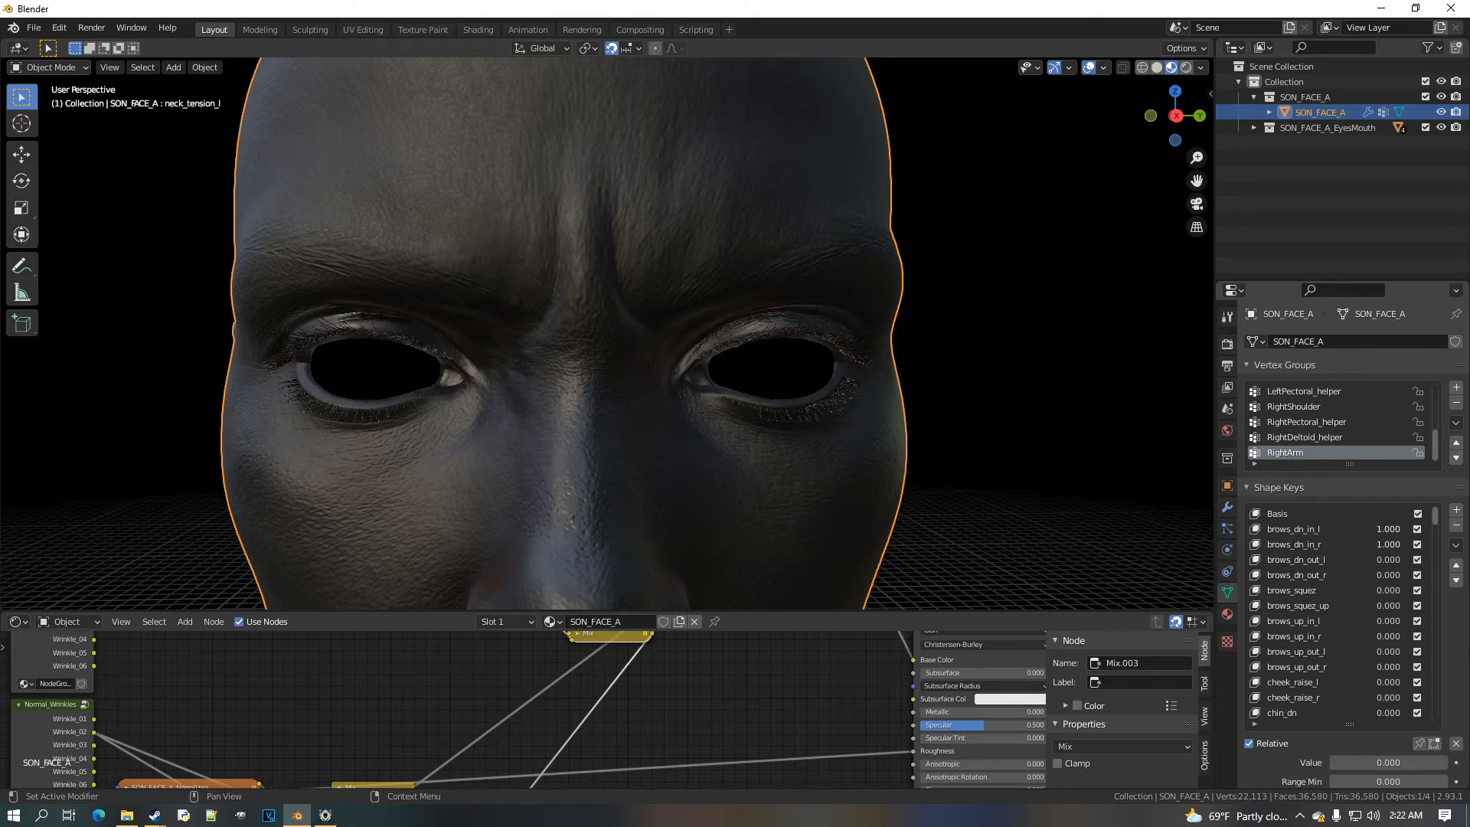
{"action": "scroll", "coordinate": [852, 497], "scroll_direction": "down", "scroll_amount": 3}
{"action": "middle_click_drag", "start_coordinate": [852, 498], "coordinate": [884, 525]}
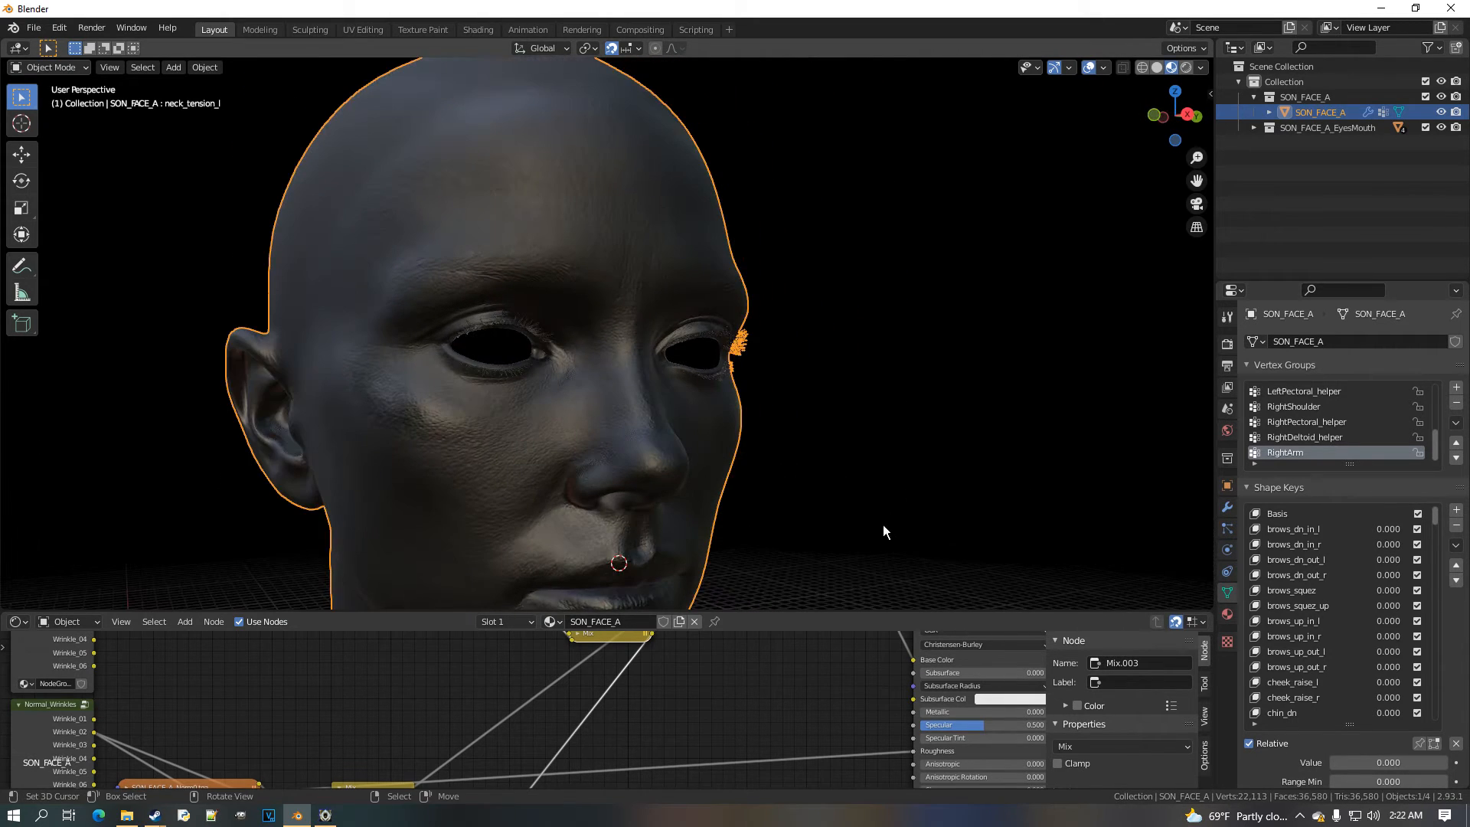
Enlarge the node editor and check the brows_squez shape key on the face, returning it to 0.000
{"action": "scroll", "coordinate": [600, 673], "scroll_direction": "down", "scroll_amount": 3}
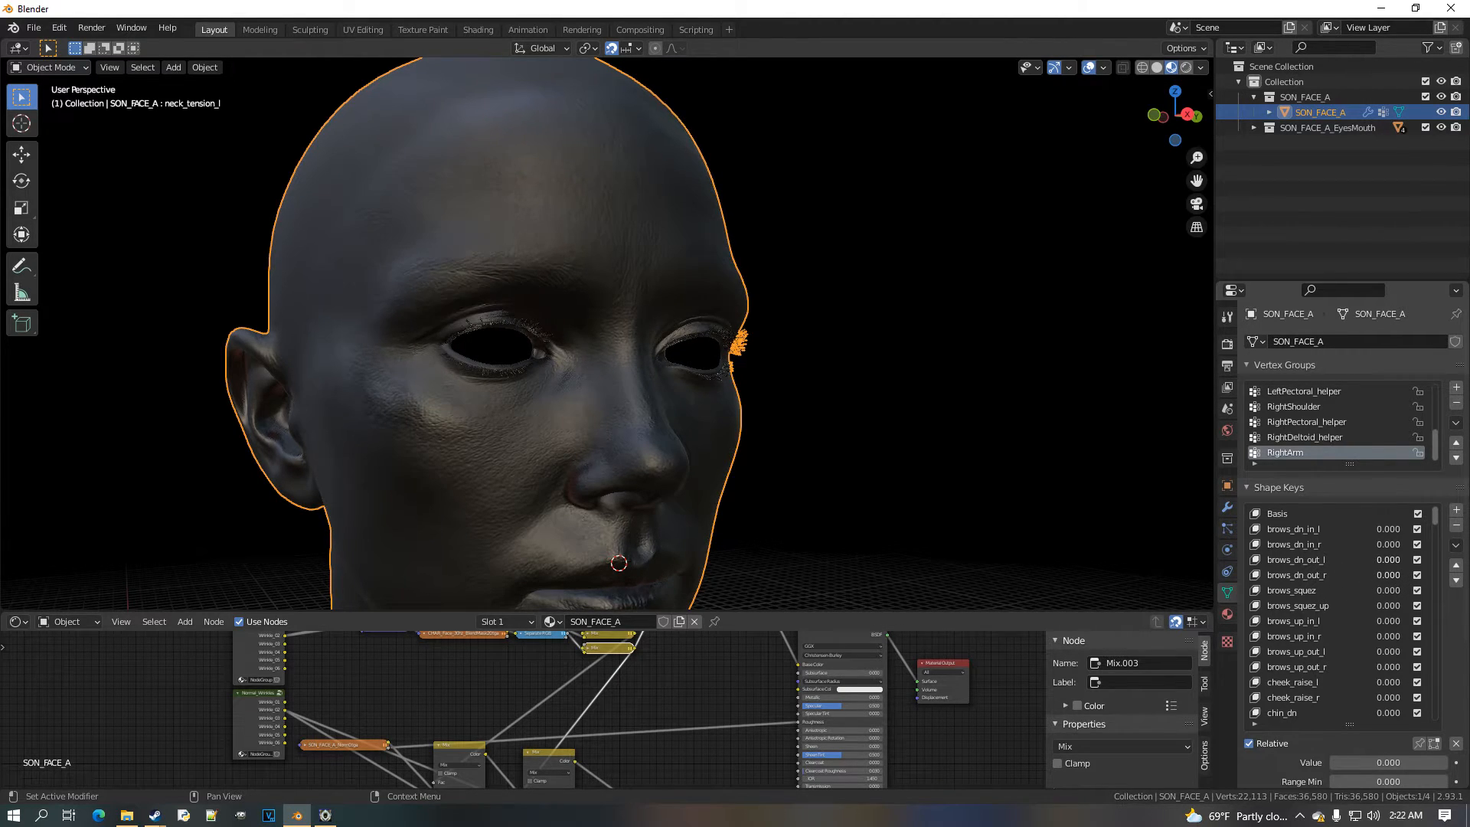
{"action": "left_click_drag", "start_coordinate": [787, 612], "coordinate": [787, 471]}
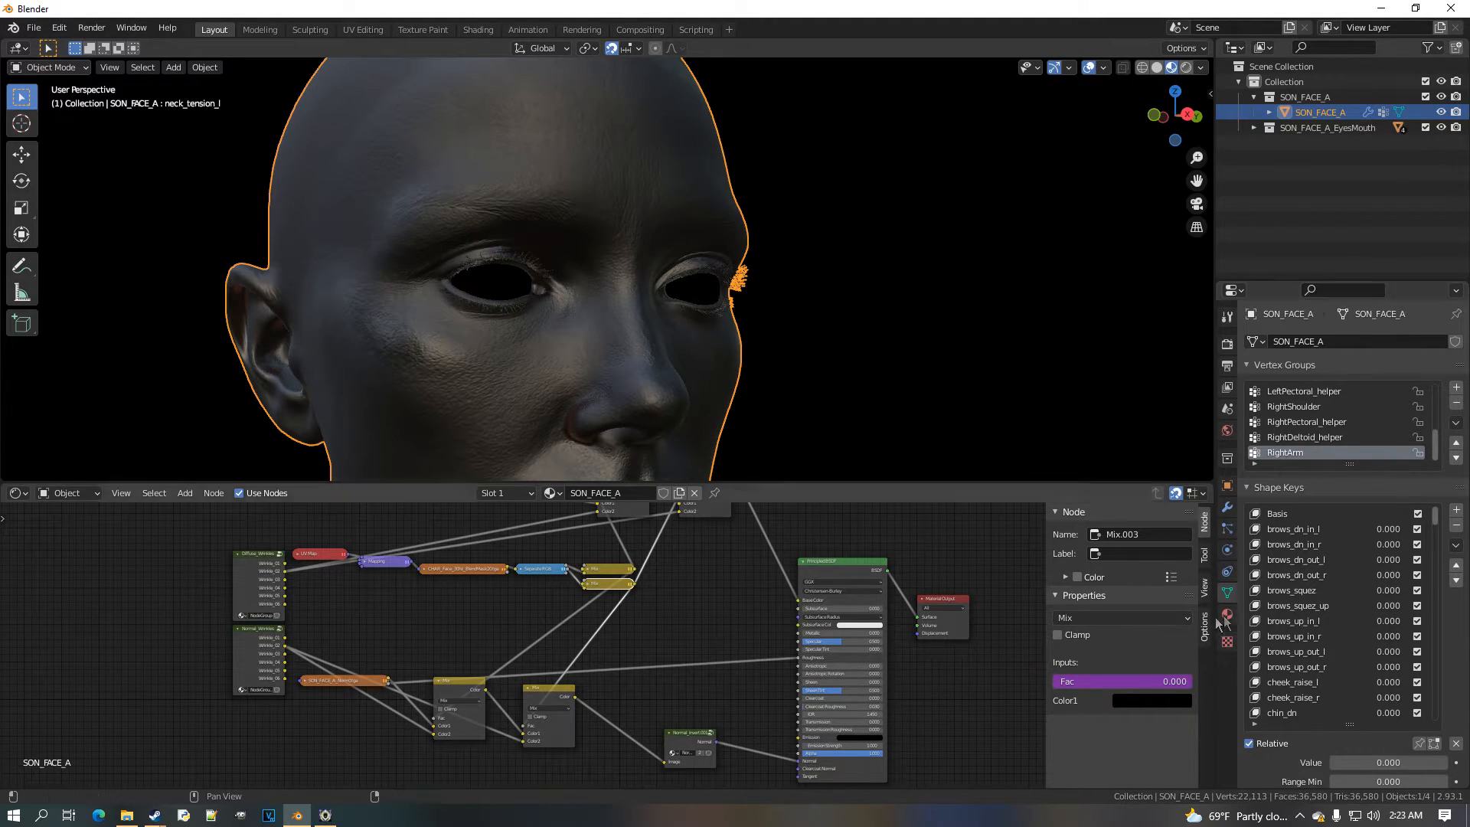
{"action": "scroll", "coordinate": [526, 644], "scroll_direction": "up", "scroll_amount": 2}
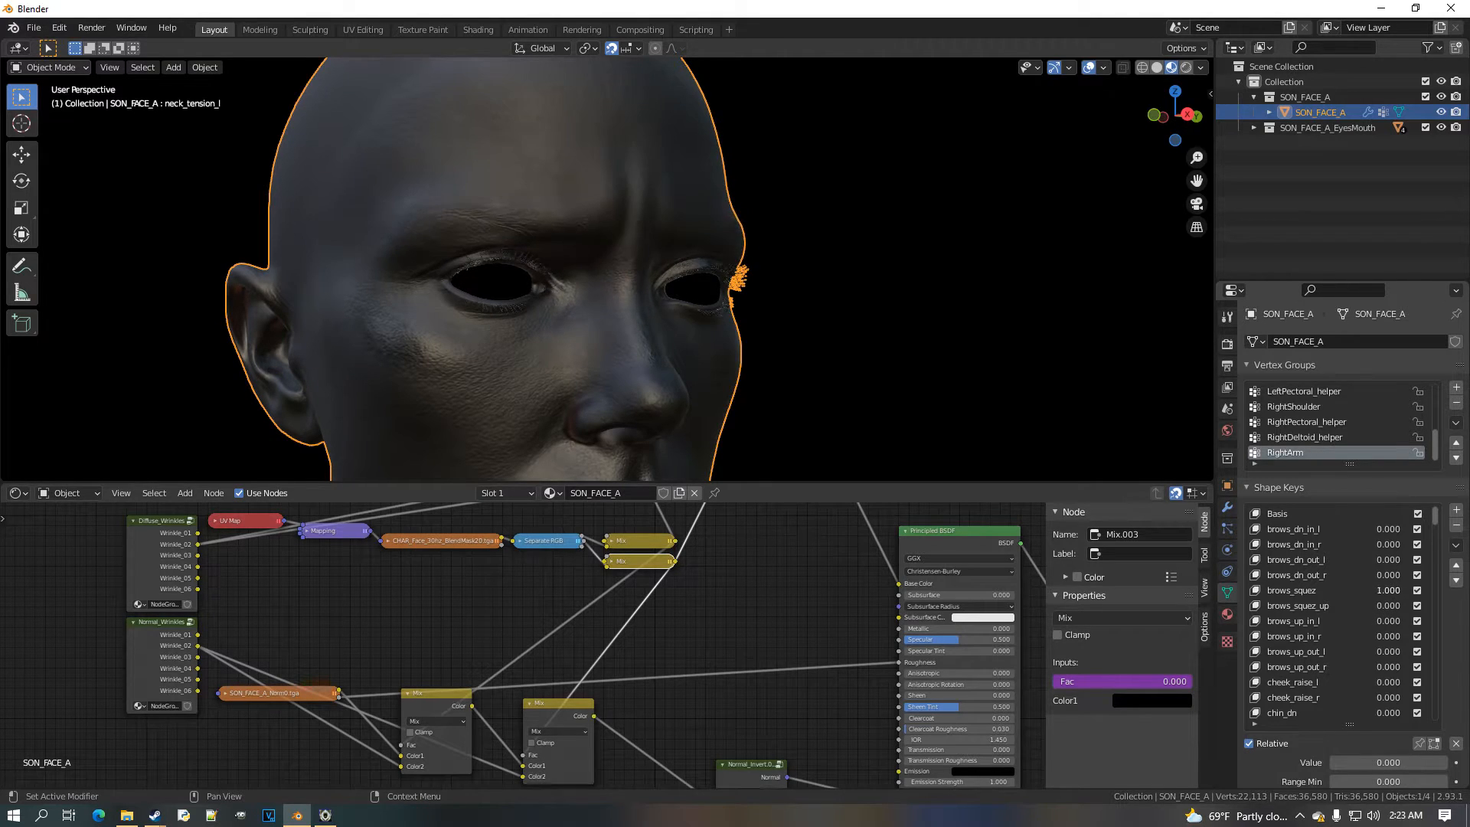
{"action": "left_click_drag", "start_coordinate": [1388, 590], "coordinate": [1171, 600]}
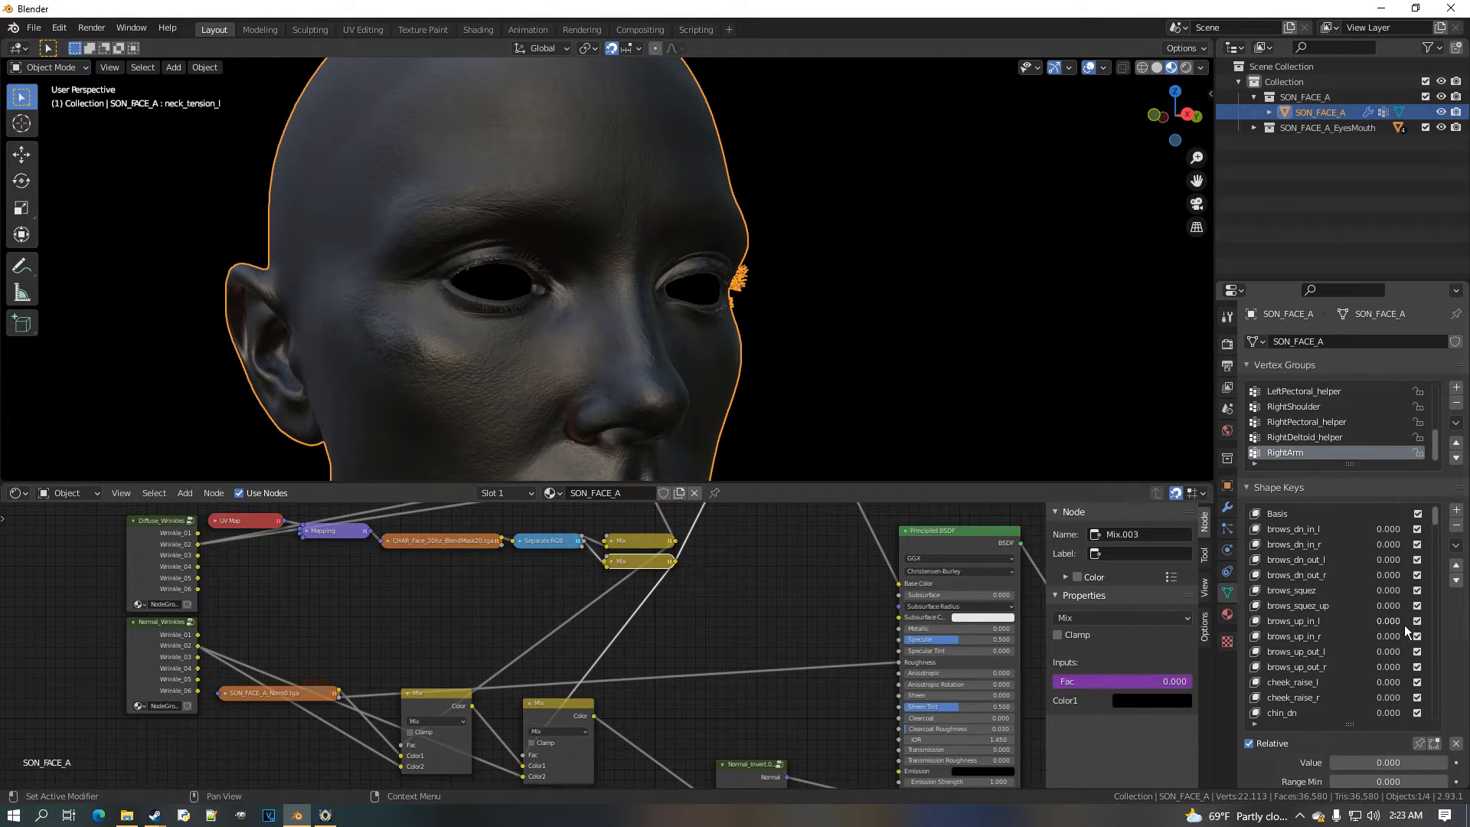
Move the two color Mix nodes closer to the SON_FACE_A_Color0.tga texture, keeping them side by side
{"action": "middle_click_drag", "start_coordinate": [613, 596], "coordinate": [655, 703]}
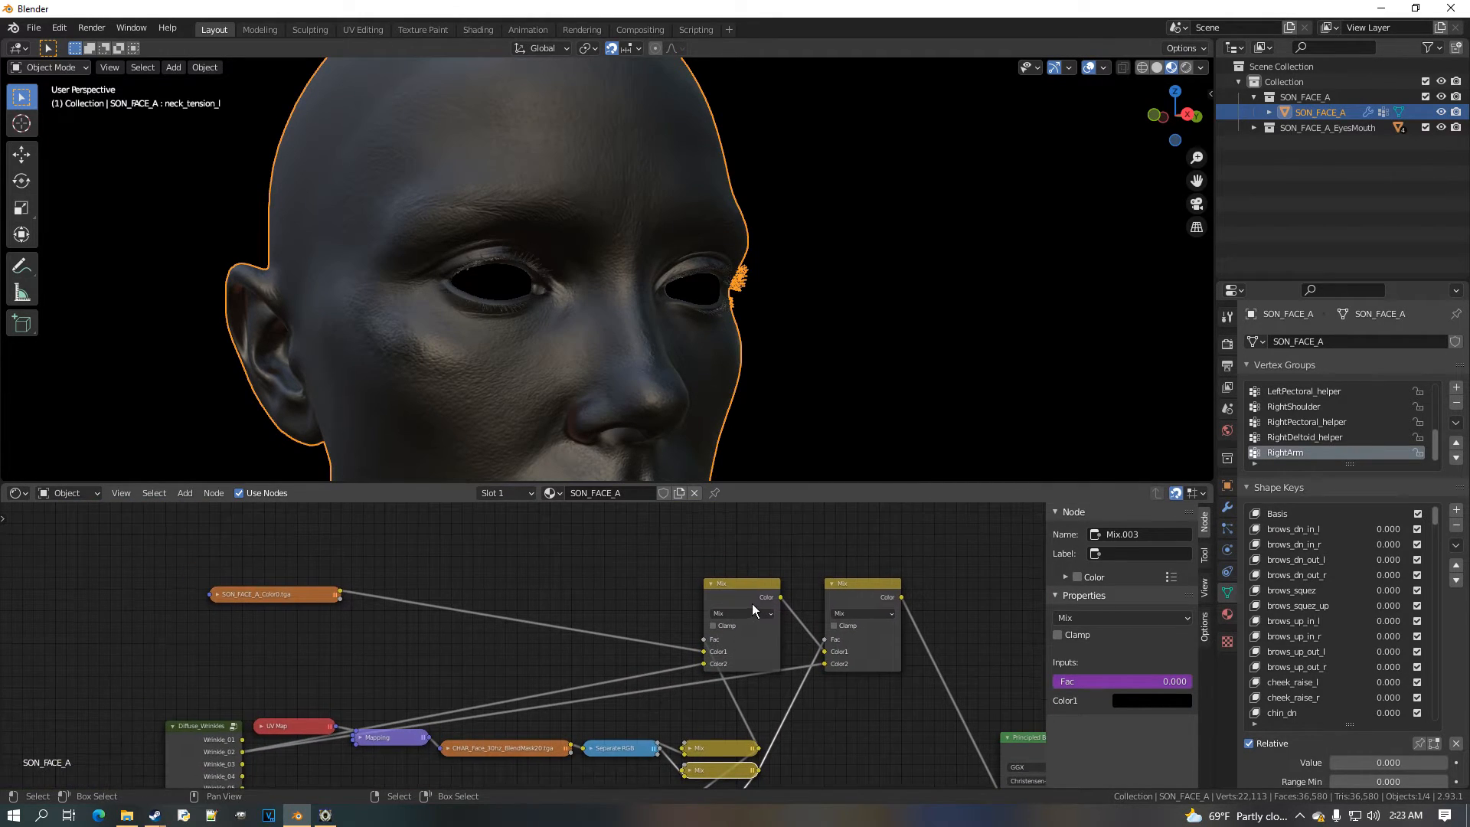
{"action": "left_click_drag", "start_coordinate": [736, 600], "coordinate": [562, 579]}
{"action": "left_click_drag", "start_coordinate": [853, 582], "coordinate": [644, 589]}
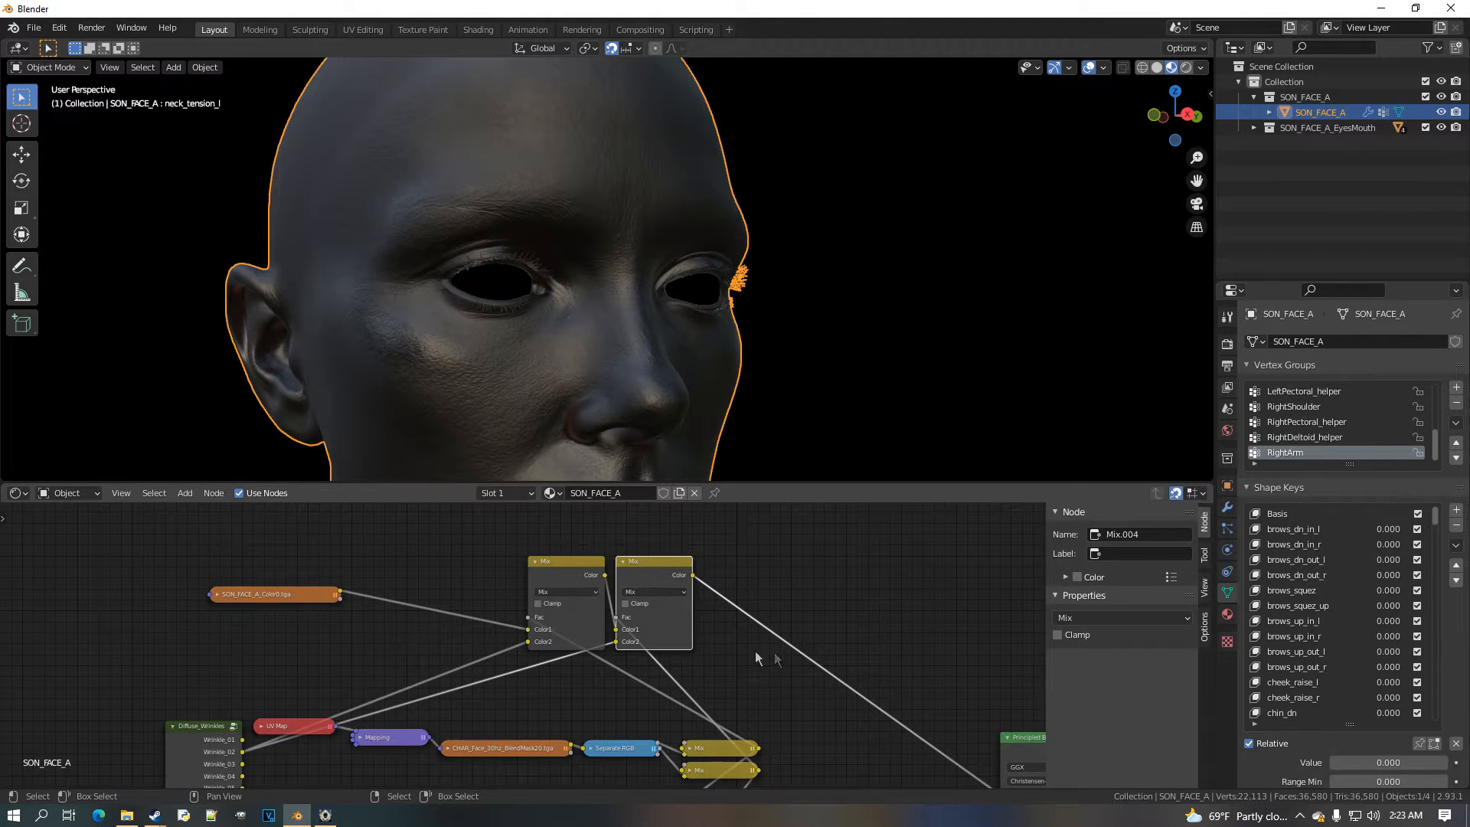
Line up the Mapping and UV Map nodes in one row with the CHAR_Face_30hz_BlendMask20.tga texture
{"action": "middle_click_drag", "start_coordinate": [718, 693], "coordinate": [744, 634]}
{"action": "scroll", "coordinate": [744, 634], "scroll_direction": "up", "scroll_amount": 1}
{"action": "scroll", "coordinate": [484, 672], "scroll_direction": "up", "scroll_amount": 2}
{"action": "middle_click_drag", "start_coordinate": [477, 676], "coordinate": [520, 635]}
{"action": "left_click_drag", "start_coordinate": [431, 643], "coordinate": [430, 656]}
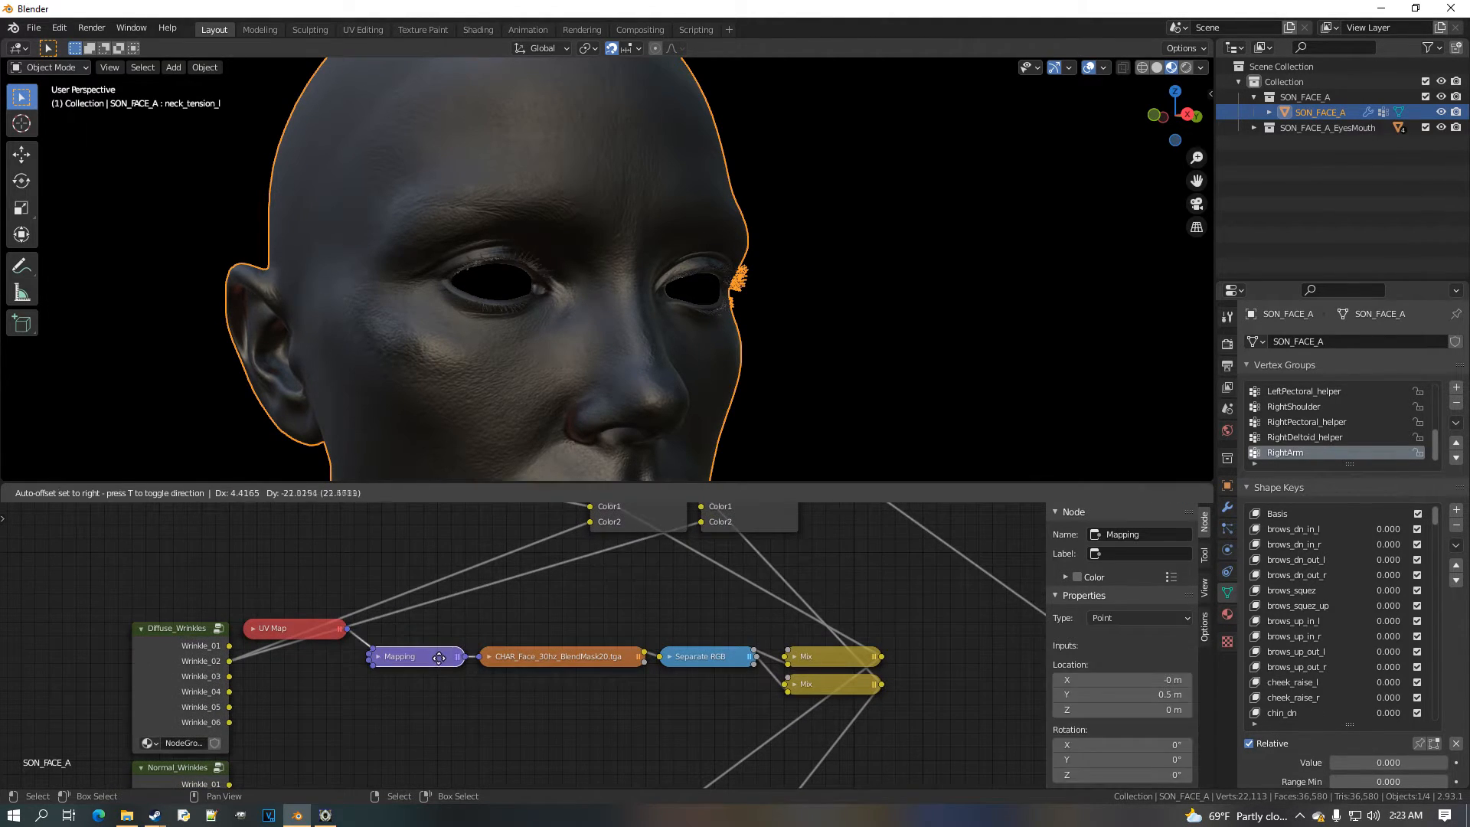
{"action": "left_click_drag", "start_coordinate": [314, 628], "coordinate": [314, 656]}
Duplicate the UV Map, Mapping, BlendMask20 texture and Separate RGB nodes and place the copies directly below the originals
{"action": "left_click", "coordinate": [442, 663]}
{"action": "left_click", "coordinate": [534, 661]}
{"action": "left_click", "coordinate": [703, 663]}
{"action": "scroll", "coordinate": [688, 675], "scroll_direction": "up", "scroll_amount": 3}
{"action": "middle_click_drag", "start_coordinate": [687, 671], "coordinate": [666, 617]}
{"action": "key", "text": "shift+d"}
{"action": "left_click", "coordinate": [666, 649]}
Switch the duplicated mask texture node's image to CHAR_Face_30hz_BlendMask10.tga
{"action": "left_click", "coordinate": [554, 650]}
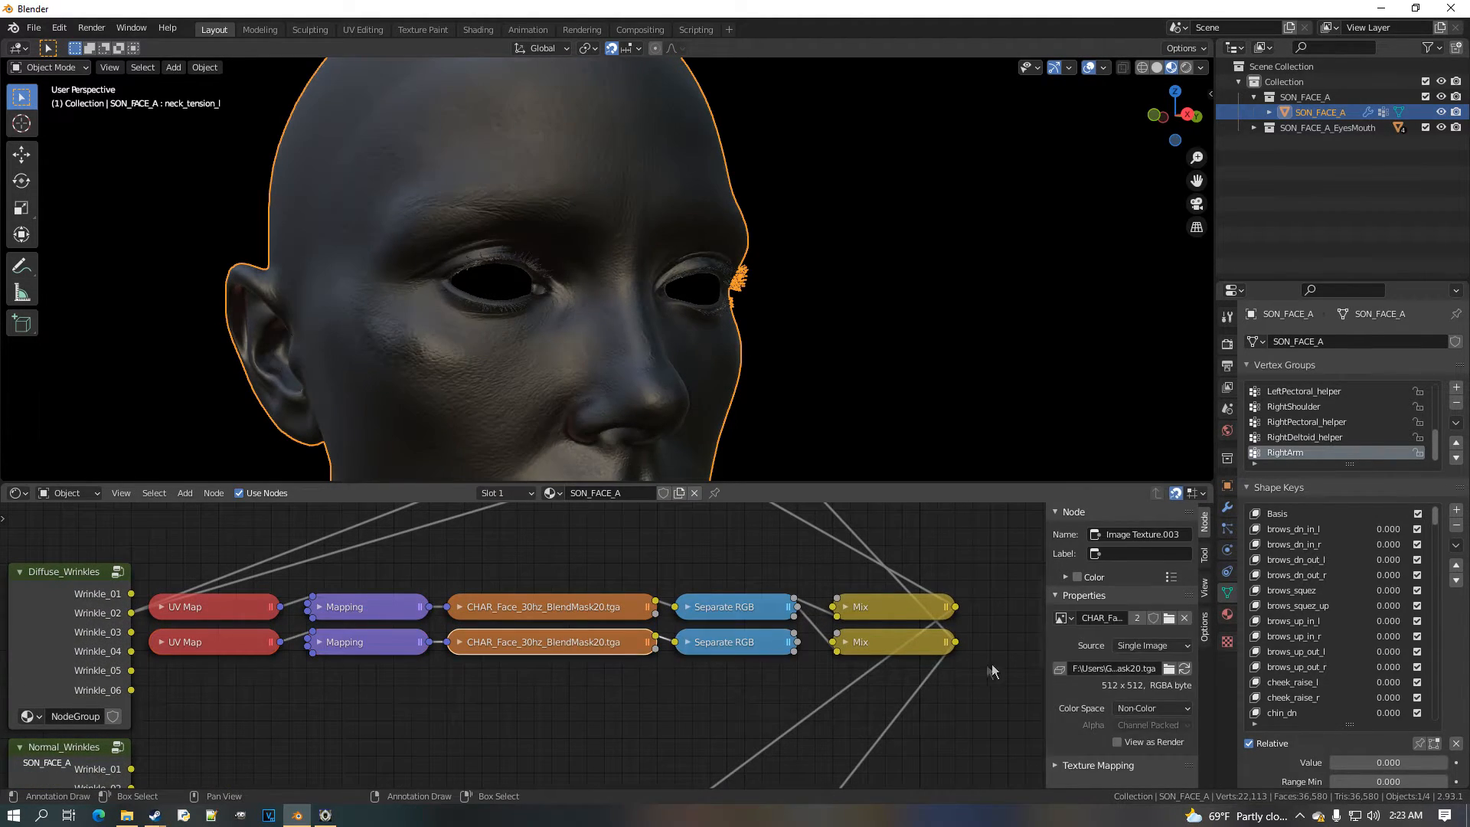
{"action": "left_click", "coordinate": [1062, 619]}
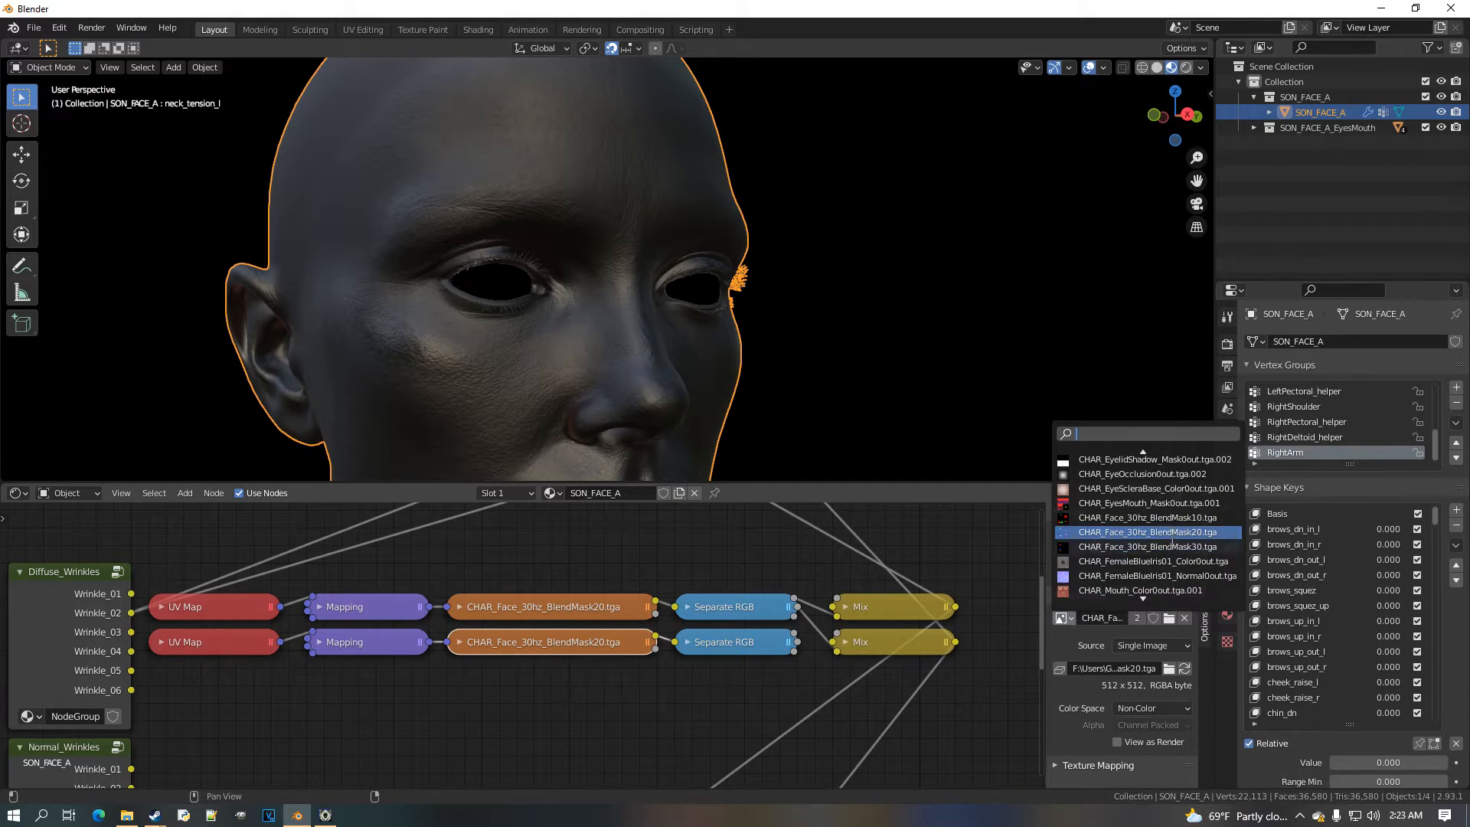
{"action": "left_click", "coordinate": [1147, 518]}
Move the two mask Mix nodes up one row and place an expanded duplicate Mix node to their right
{"action": "middle_click_drag", "start_coordinate": [812, 668], "coordinate": [733, 646]}
{"action": "left_click", "coordinate": [738, 627]}
{"action": "left_click", "coordinate": [736, 652]}
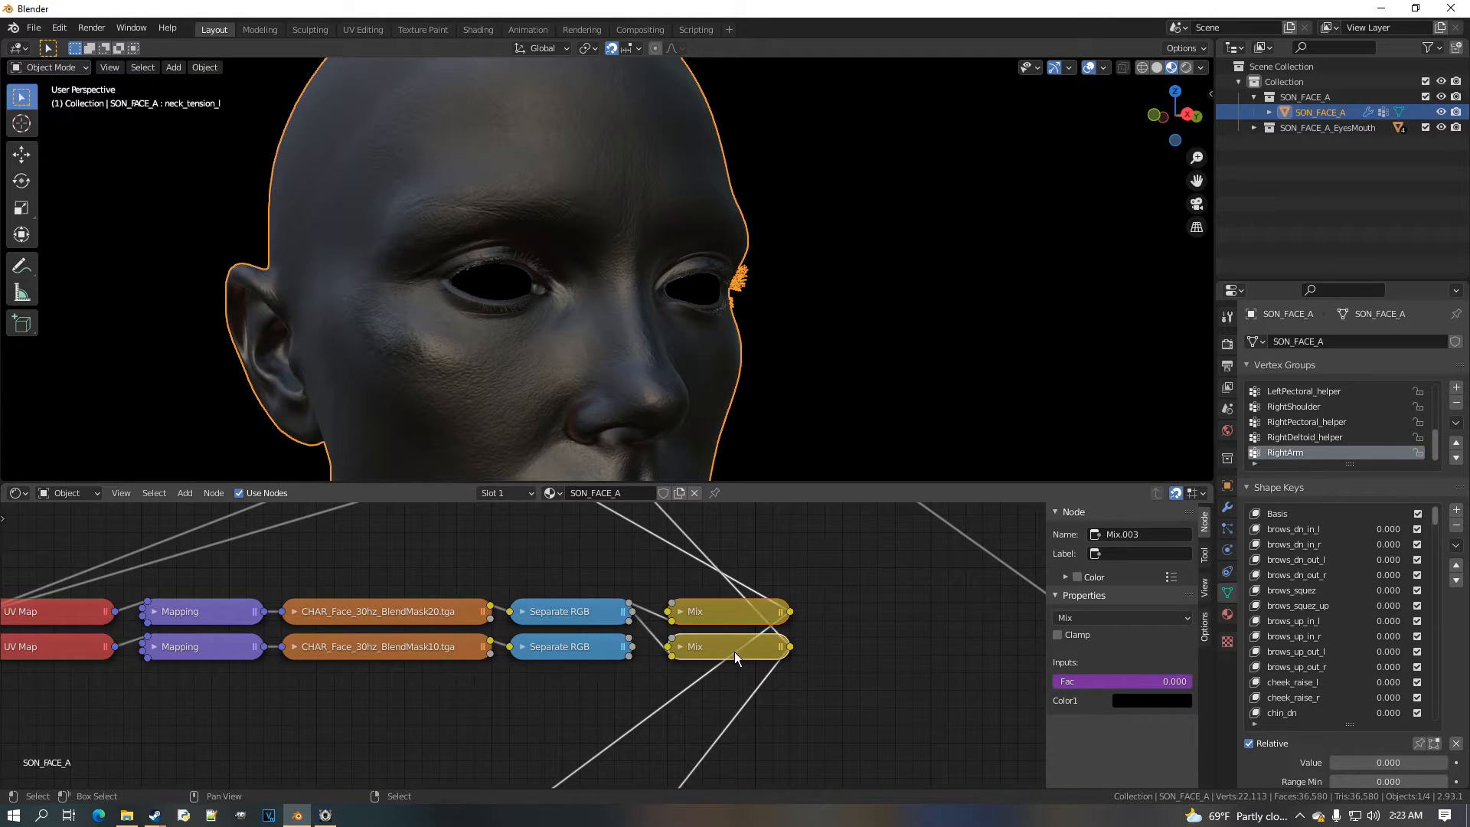
{"action": "middle_click_drag", "start_coordinate": [618, 690], "coordinate": [723, 630]}
{"action": "scroll", "coordinate": [736, 634], "scroll_direction": "up", "scroll_amount": 1}
{"action": "middle_click_drag", "start_coordinate": [842, 591], "coordinate": [668, 565]}
{"action": "left_click", "coordinate": [755, 590]}
{"action": "key", "text": "shift+d"}
{"action": "left_click", "coordinate": [853, 567]}
{"action": "left_click", "coordinate": [662, 584]}
{"action": "key", "text": "h"}
Connect the CHAR_Face_30hz_BlendMask10.tga Color output to the Material Output's Surface and inspect the mask on the face
{"action": "scroll", "coordinate": [636, 639], "scroll_direction": "down", "scroll_amount": 4}
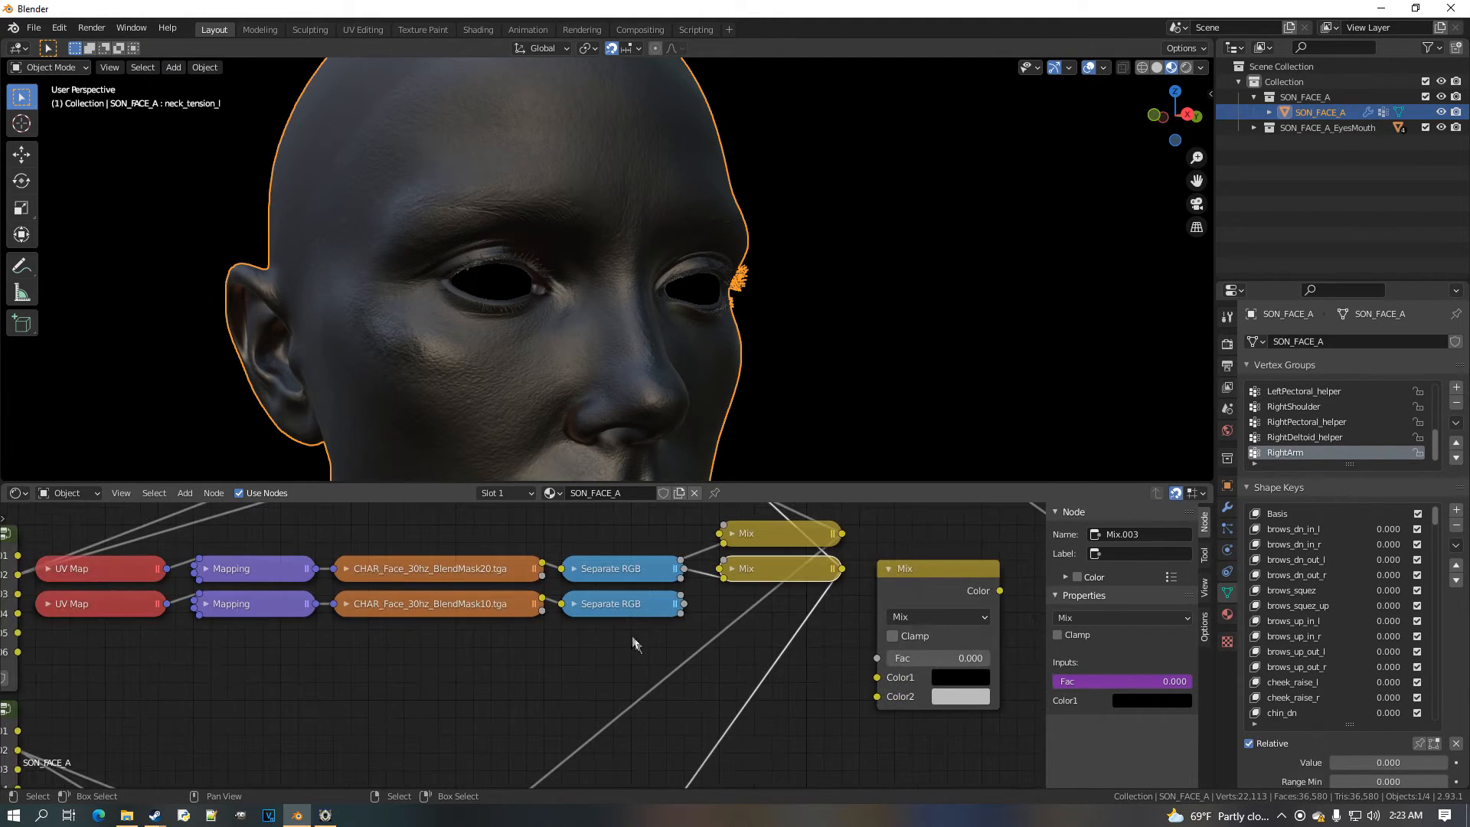
{"action": "scroll", "coordinate": [394, 601], "scroll_direction": "up", "scroll_amount": 4}
{"action": "middle_click_drag", "start_coordinate": [389, 597], "coordinate": [235, 597]}
{"action": "left_click_drag", "start_coordinate": [226, 593], "coordinate": [932, 654]}
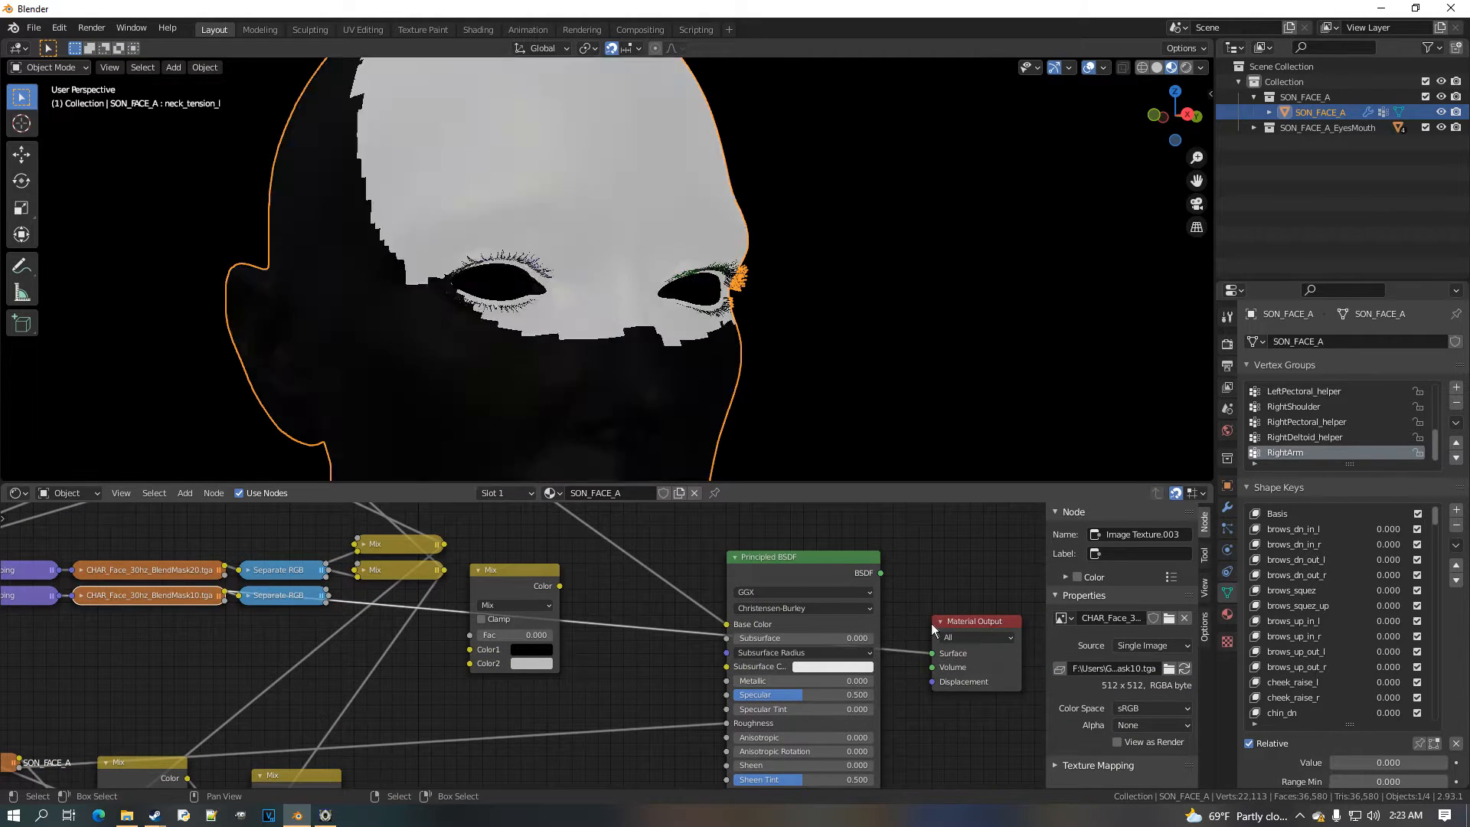
{"action": "middle_click_drag", "start_coordinate": [549, 388], "coordinate": [521, 515]}
{"action": "scroll", "coordinate": [496, 420], "scroll_direction": "down", "scroll_amount": 2}
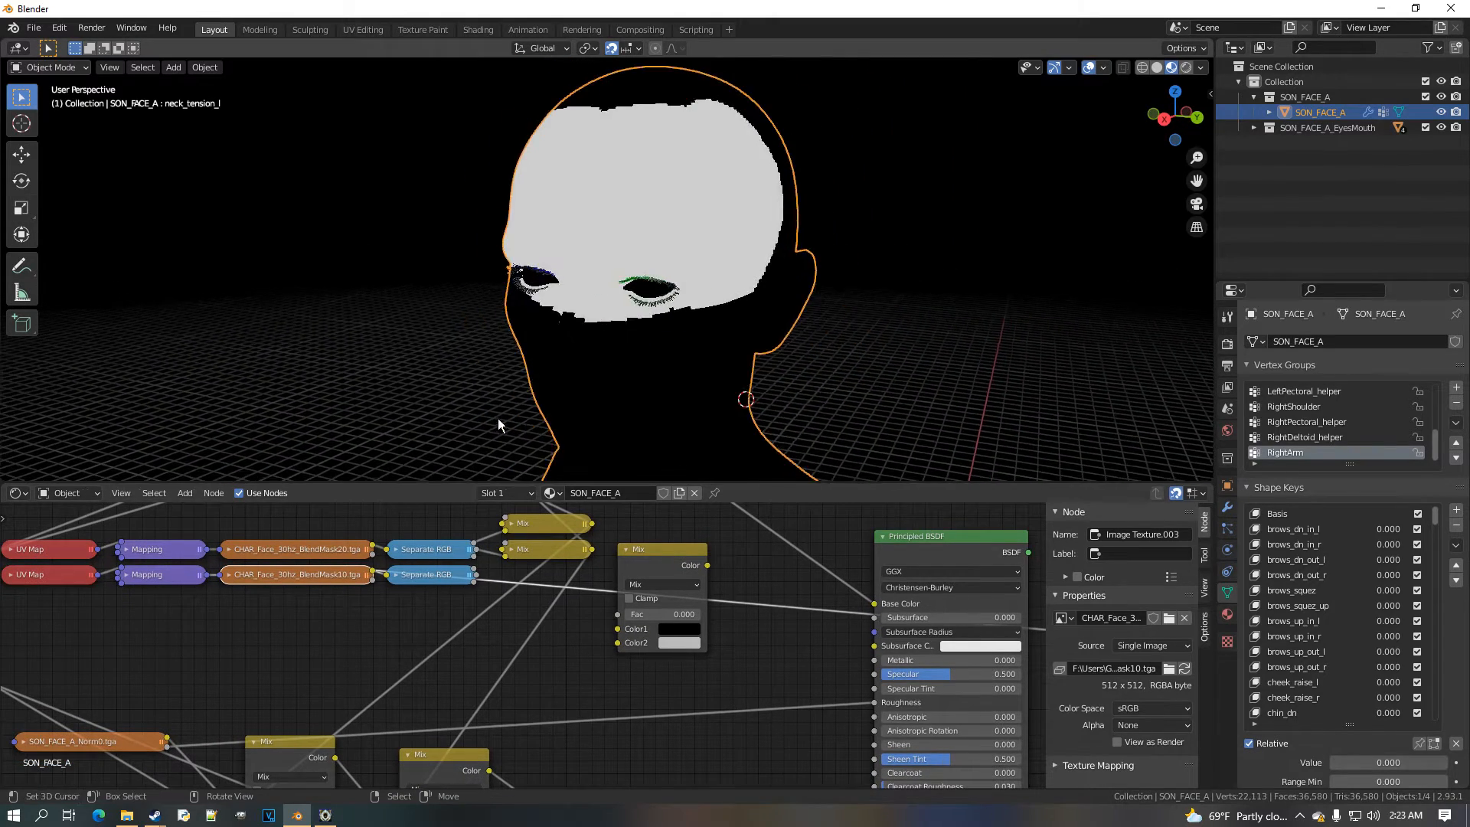
{"action": "middle_click_drag", "start_coordinate": [496, 420], "coordinate": [554, 412]}
{"action": "scroll", "coordinate": [555, 412], "scroll_direction": "down", "scroll_amount": 1}
Try Channel Packed alpha and the Non-Color color space on the CHAR_Face_30hz_BlendMask10.tga texture
{"action": "middle_click_drag", "start_coordinate": [419, 543], "coordinate": [455, 542]}
{"action": "scroll", "coordinate": [324, 576], "scroll_direction": "up", "scroll_amount": 3}
{"action": "middle_click_drag", "start_coordinate": [324, 576], "coordinate": [531, 579]}
{"action": "scroll", "coordinate": [541, 529], "scroll_direction": "up", "scroll_amount": 3}
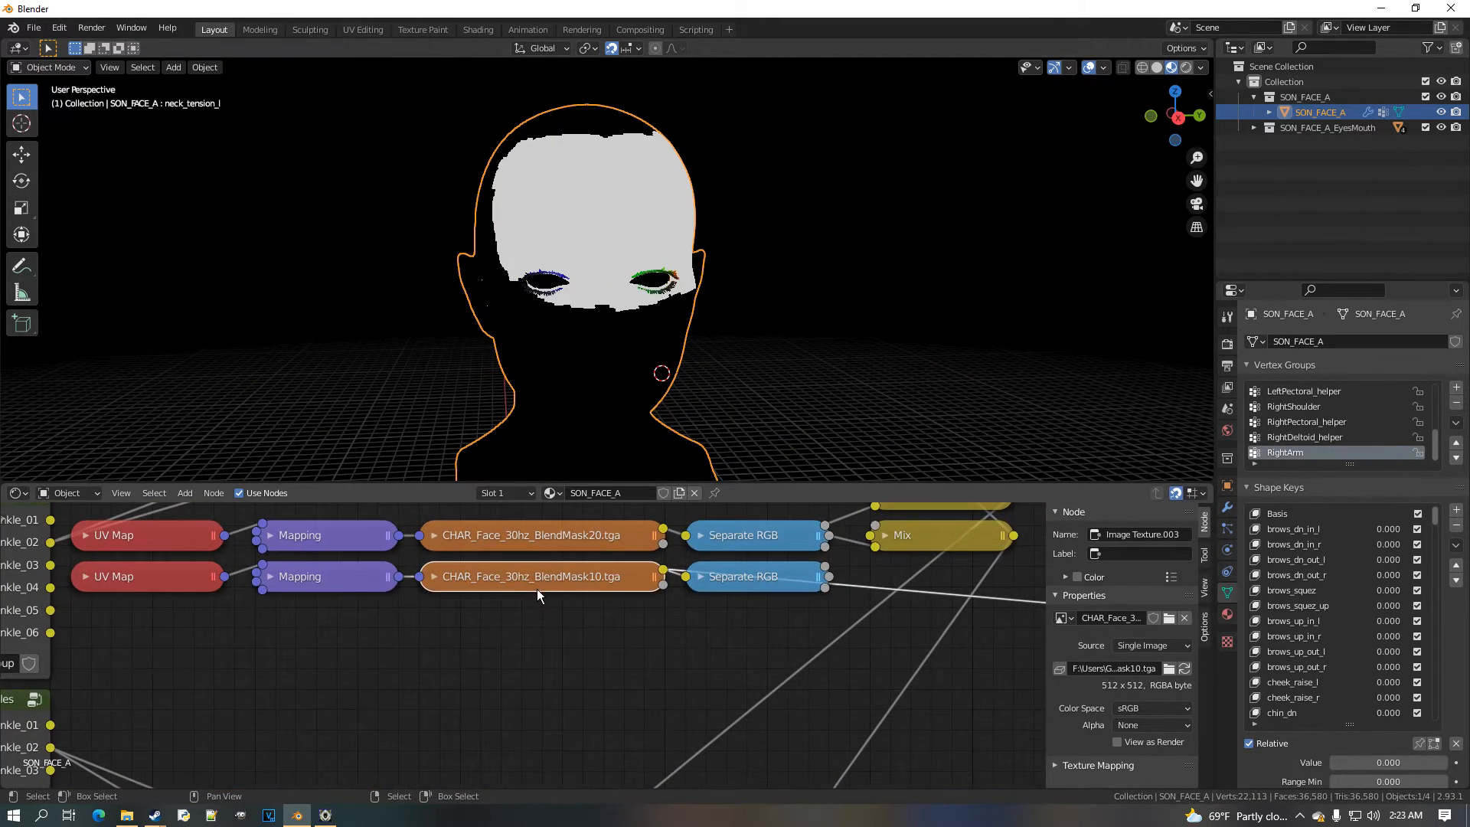
{"action": "left_click", "coordinate": [1140, 730]}
{"action": "left_click", "coordinate": [1149, 674]}
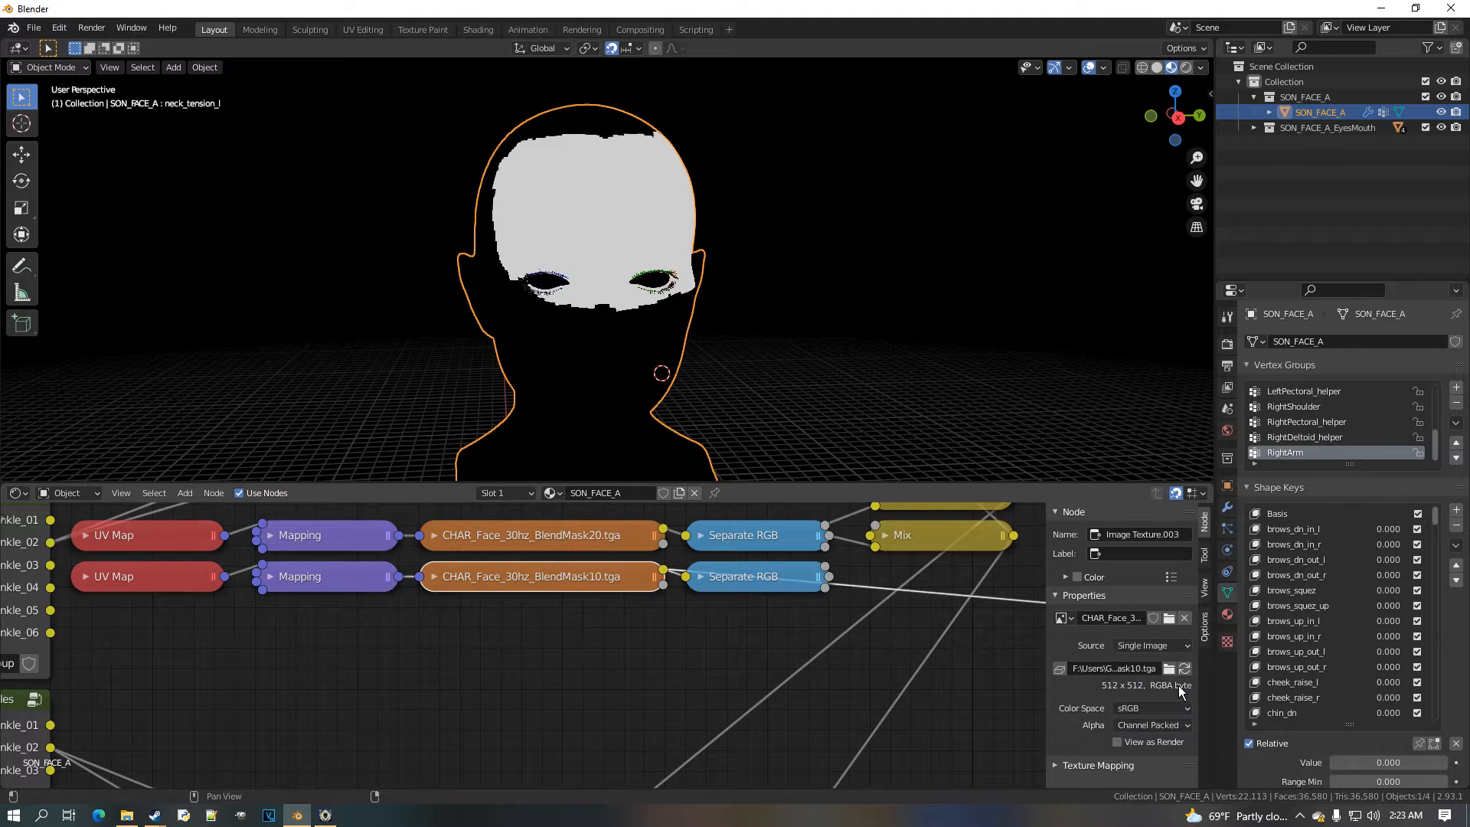
{"action": "middle_click_drag", "start_coordinate": [591, 595], "coordinate": [613, 650]}
{"action": "scroll", "coordinate": [613, 649], "scroll_direction": "up", "scroll_amount": 1}
{"action": "left_click", "coordinate": [1149, 709]}
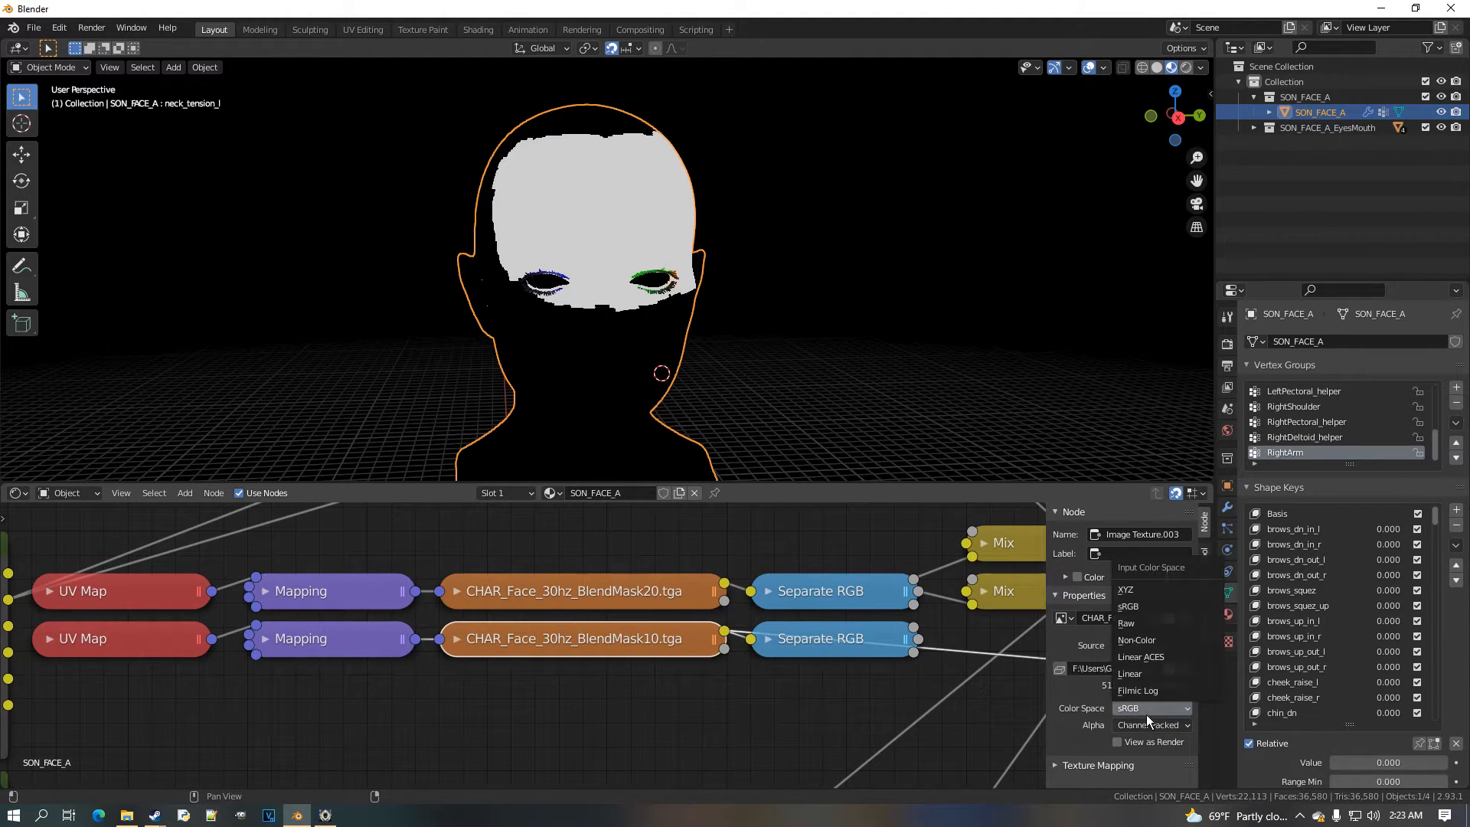
{"action": "left_click", "coordinate": [1171, 642]}
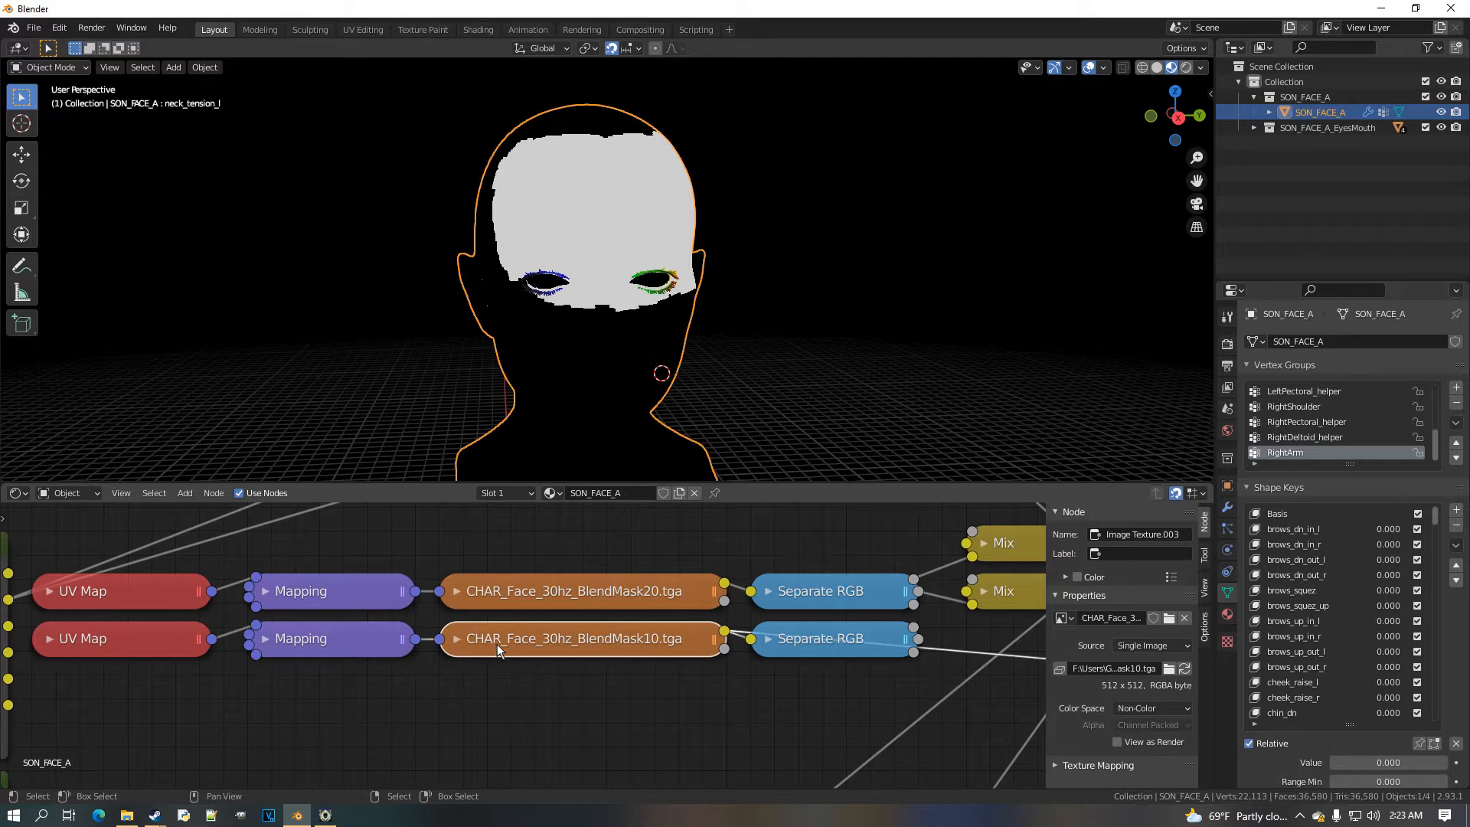
Examine the mask node chain, checking the settings of the BlendMask10 texture node and its Mapping node
{"action": "scroll", "coordinate": [888, 649], "scroll_direction": "down", "scroll_amount": 3}
{"action": "middle_click_drag", "start_coordinate": [1004, 648], "coordinate": [705, 638]}
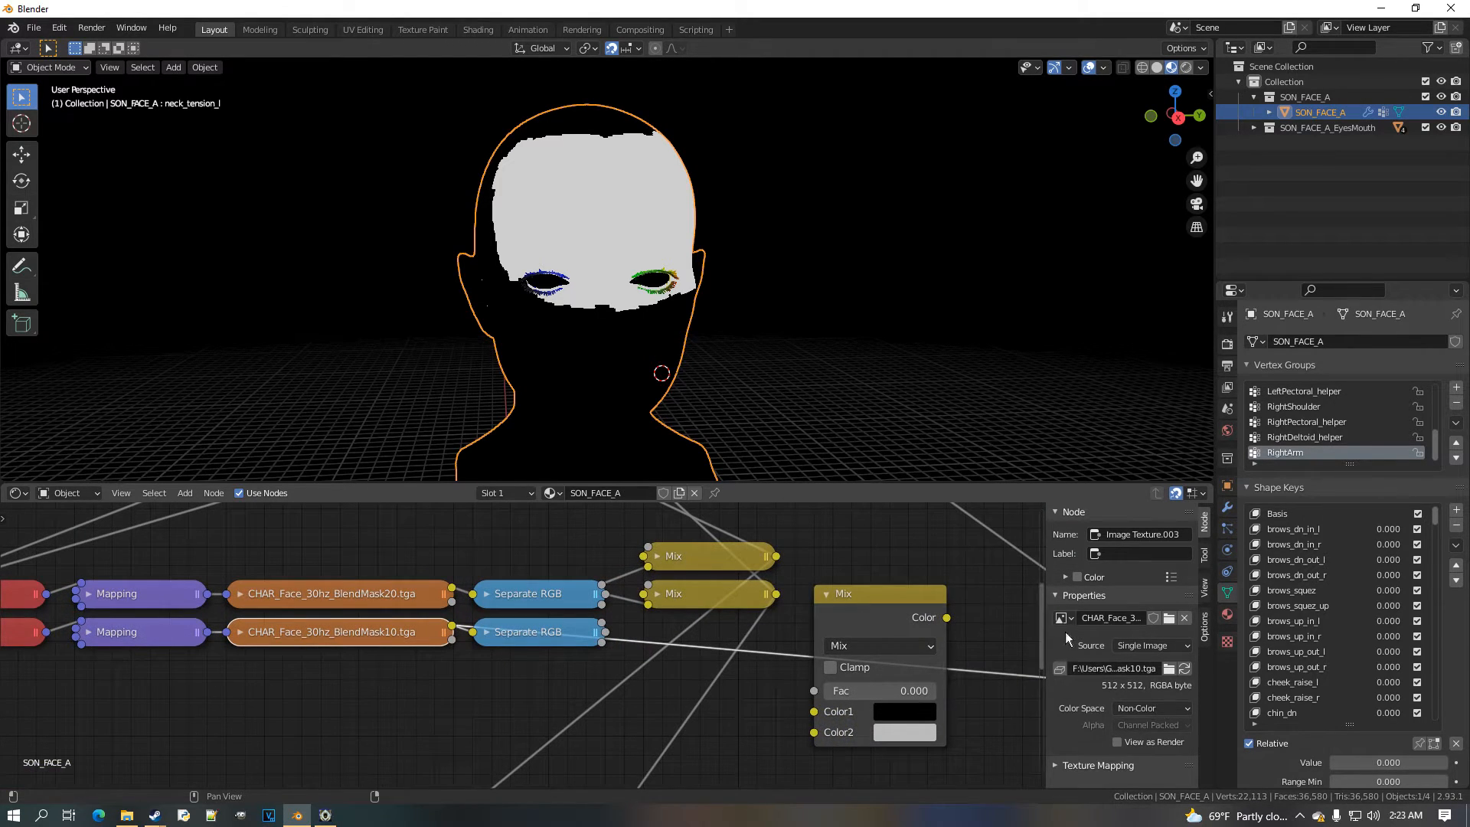
{"action": "scroll", "coordinate": [701, 701], "scroll_direction": "down", "scroll_amount": 5}
{"action": "scroll", "coordinate": [722, 695], "scroll_direction": "up", "scroll_amount": 5}
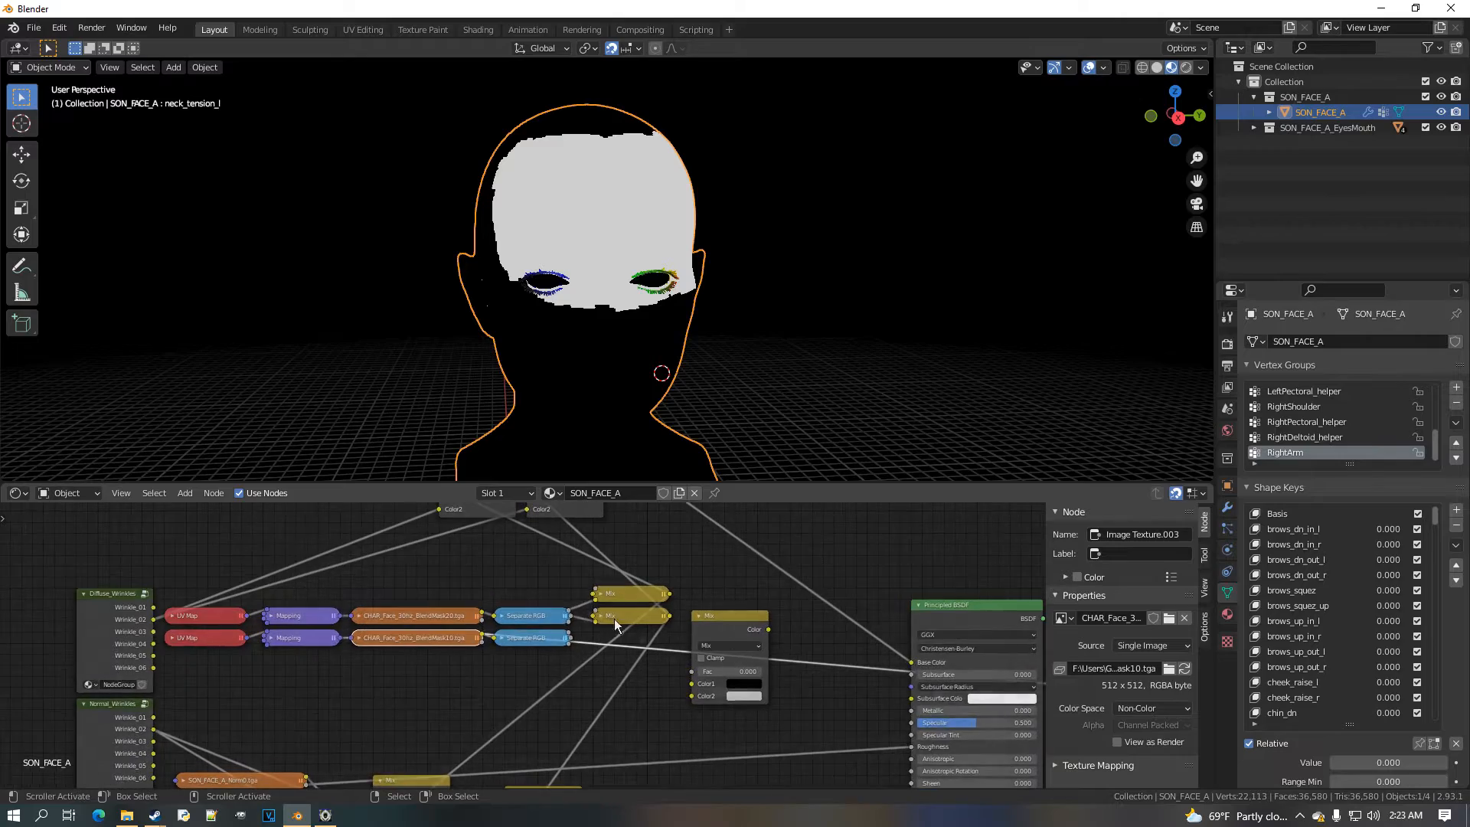
{"action": "left_click", "coordinate": [195, 630]}
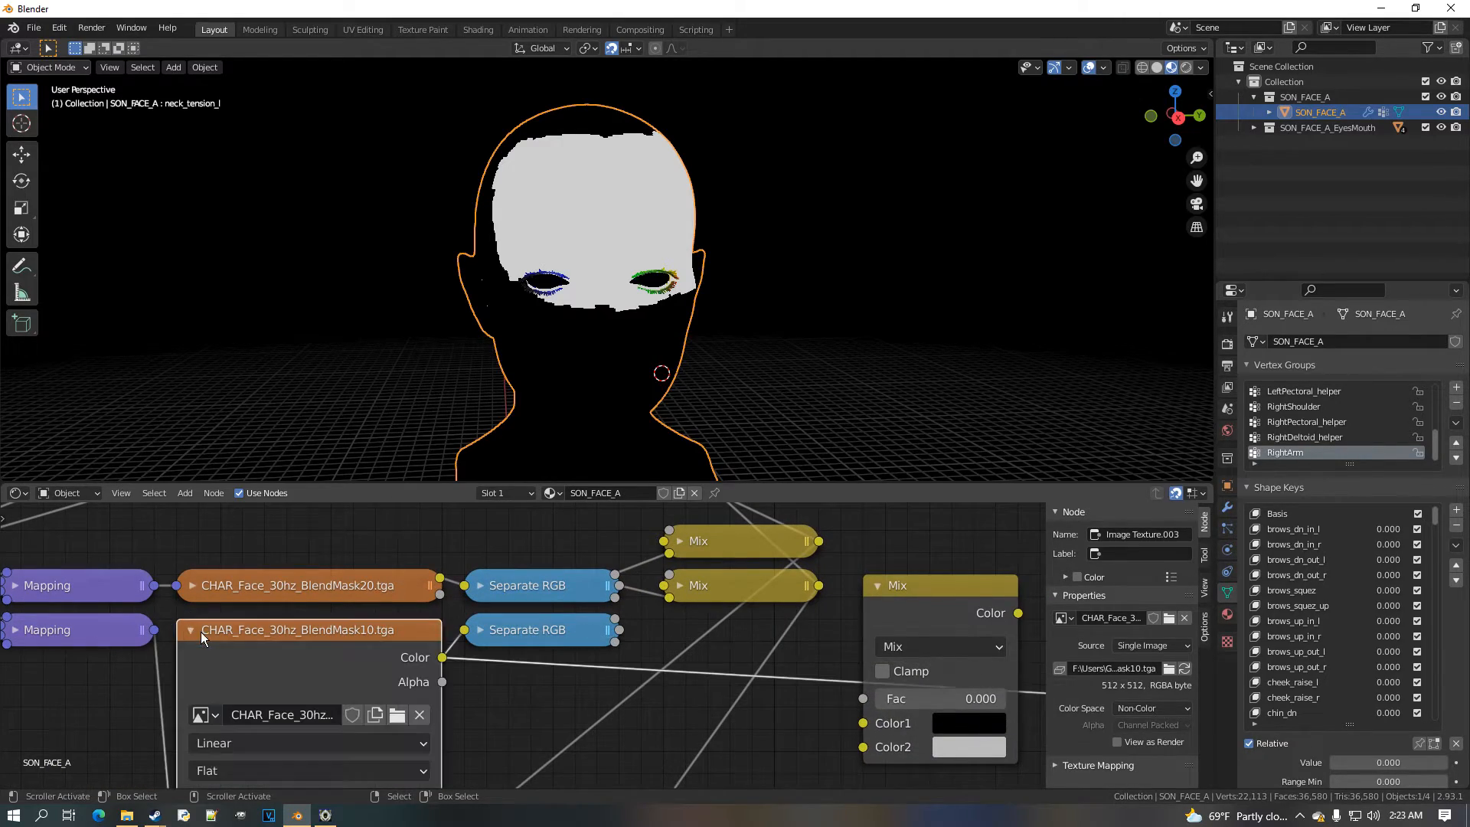
{"action": "mouse_move", "coordinate": [631, 333]}
{"action": "middle_mouse_down"}
{"action": "mouse_move", "coordinate": [403, 338]}
{"action": "mouse_move", "coordinate": [650, 330]}
{"action": "middle_mouse_up"}
{"action": "left_click", "coordinate": [196, 633]}
{"action": "left_click", "coordinate": [196, 632]}
{"action": "left_click", "coordinate": [196, 633]}
{"action": "scroll", "coordinate": [245, 654], "scroll_direction": "down", "scroll_amount": 2}
{"action": "middle_click_drag", "start_coordinate": [249, 655], "coordinate": [571, 635]}
{"action": "scroll", "coordinate": [536, 641], "scroll_direction": "up", "scroll_amount": 3}
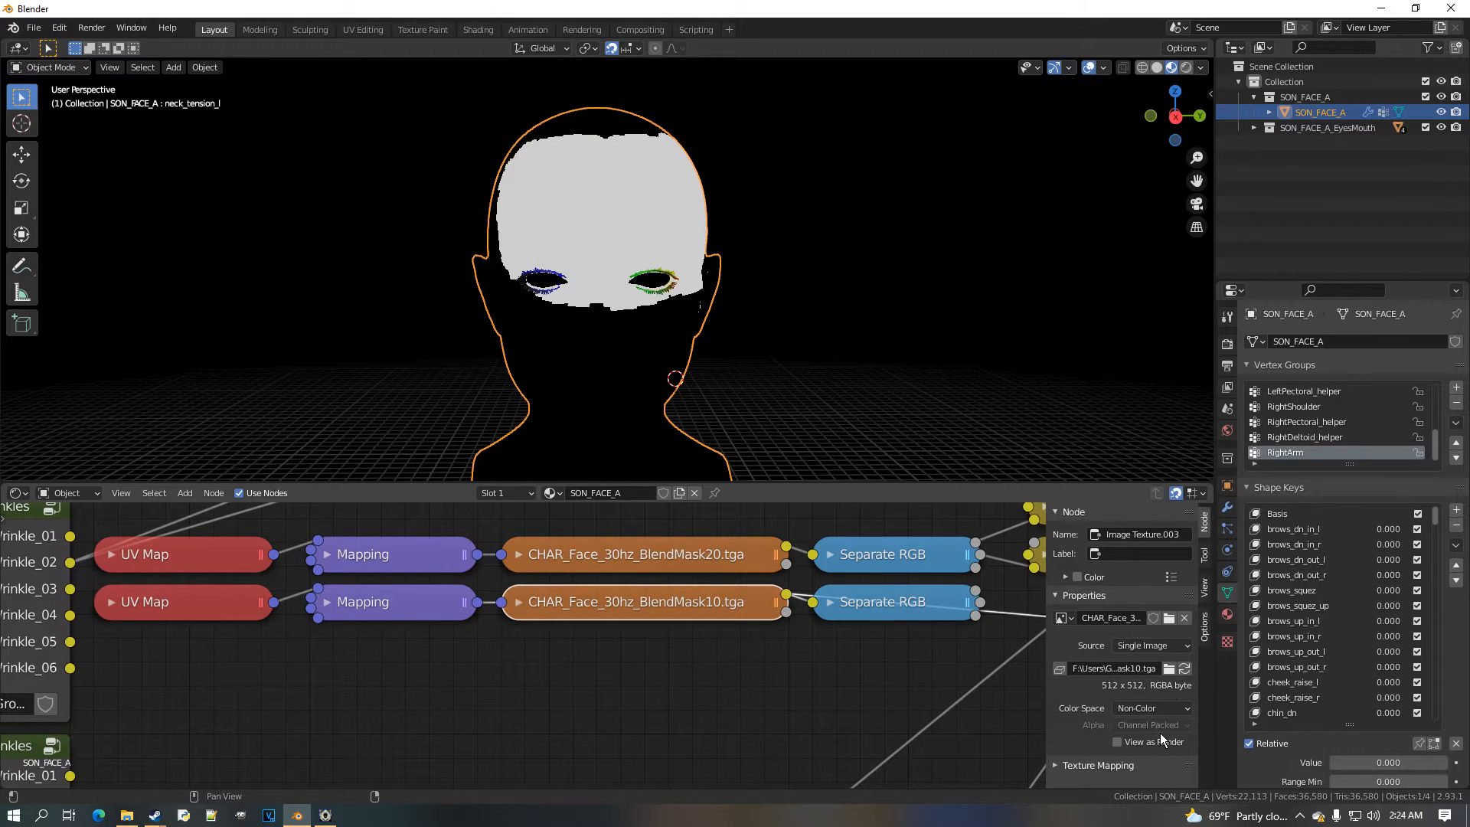
{"action": "left_click", "coordinate": [341, 608]}
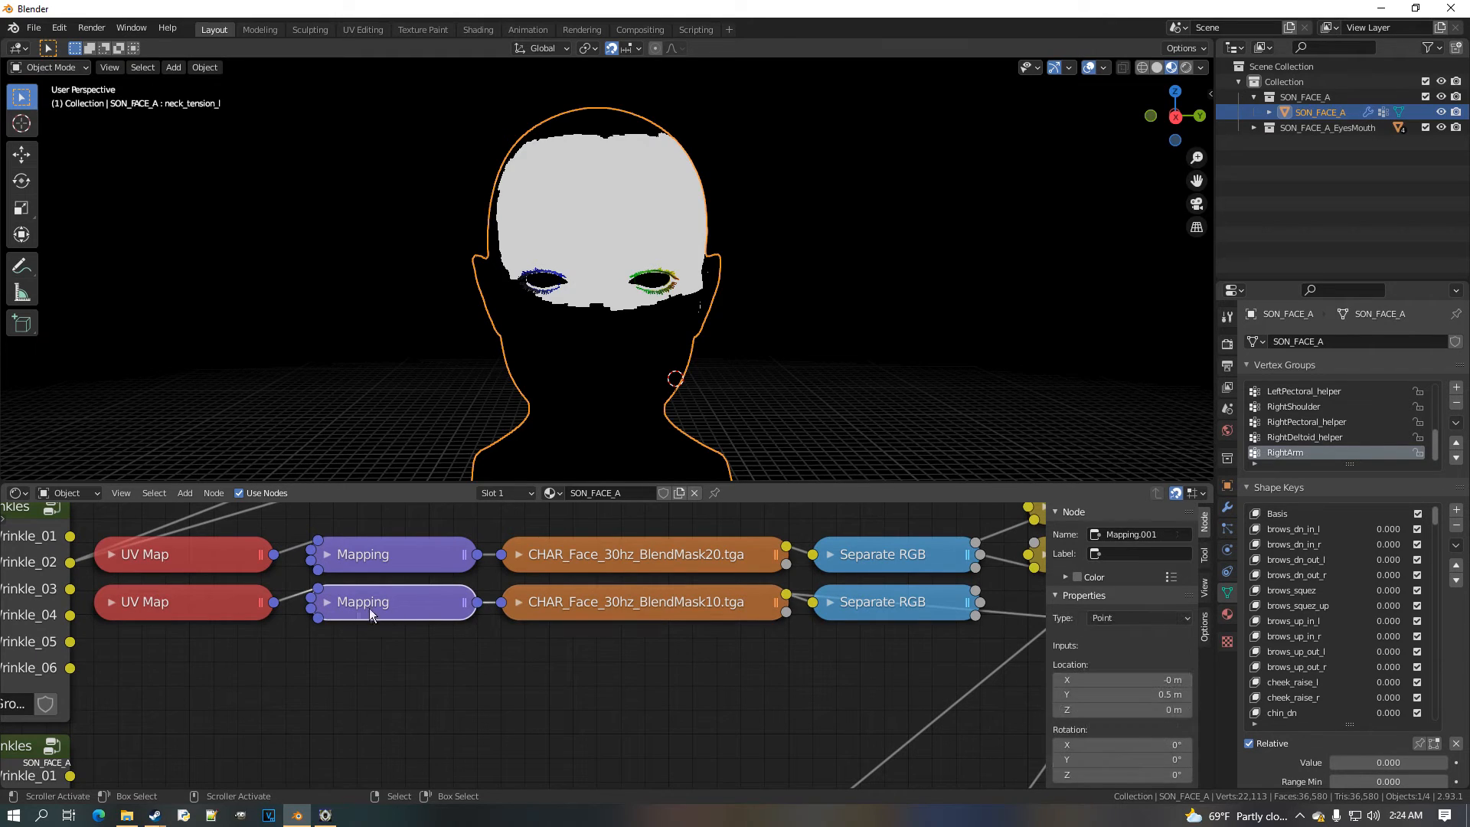
Expand the BlendMask10 texture node and display CHAR_Face_30hz_BlendMask10.tga in the Image Editor in place of the node editor
{"action": "left_click", "coordinate": [541, 605]}
{"action": "key", "text": "h"}
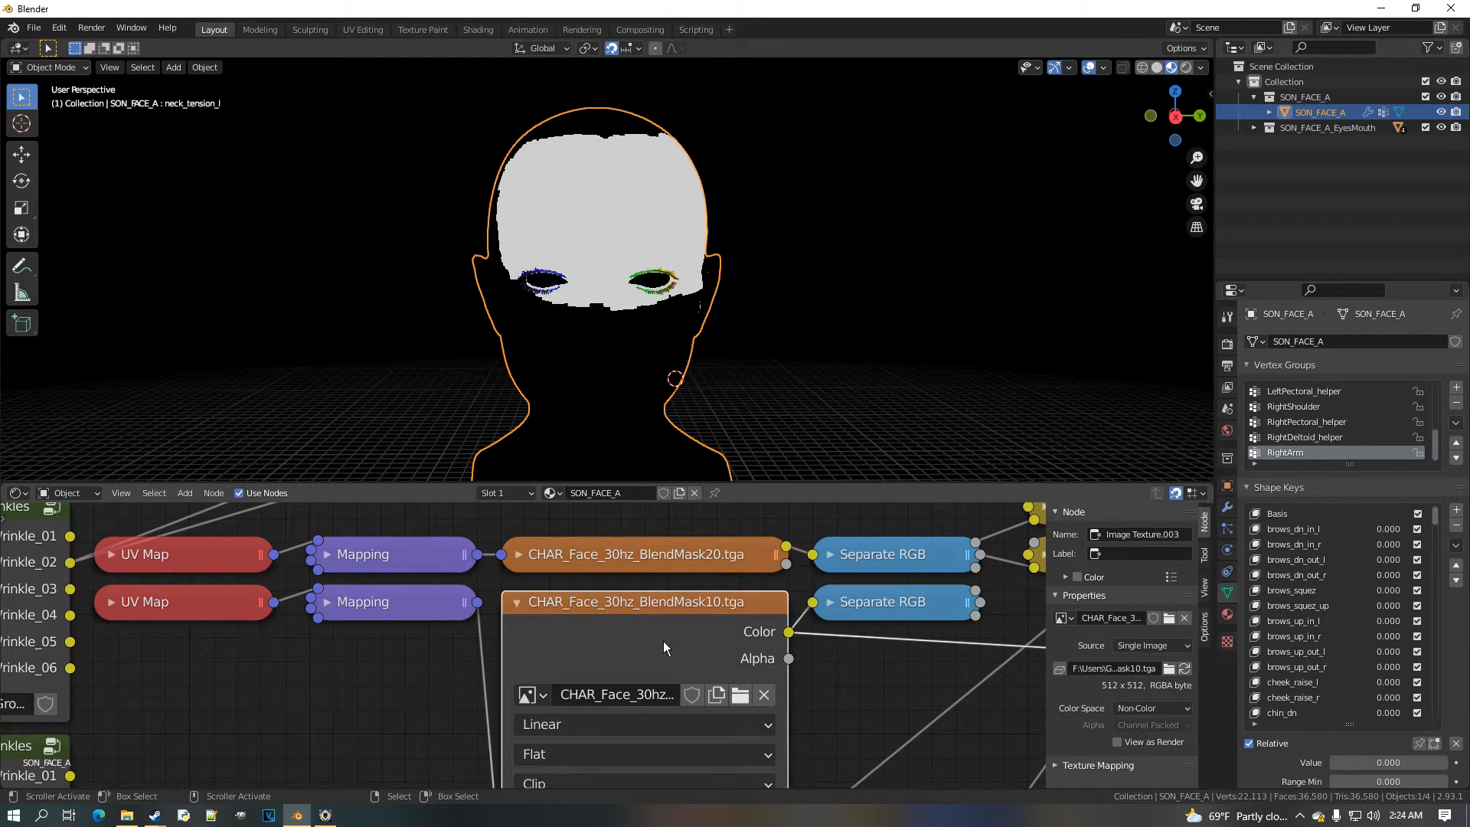
{"action": "left_click", "coordinate": [17, 493]}
{"action": "left_click", "coordinate": [98, 562]}
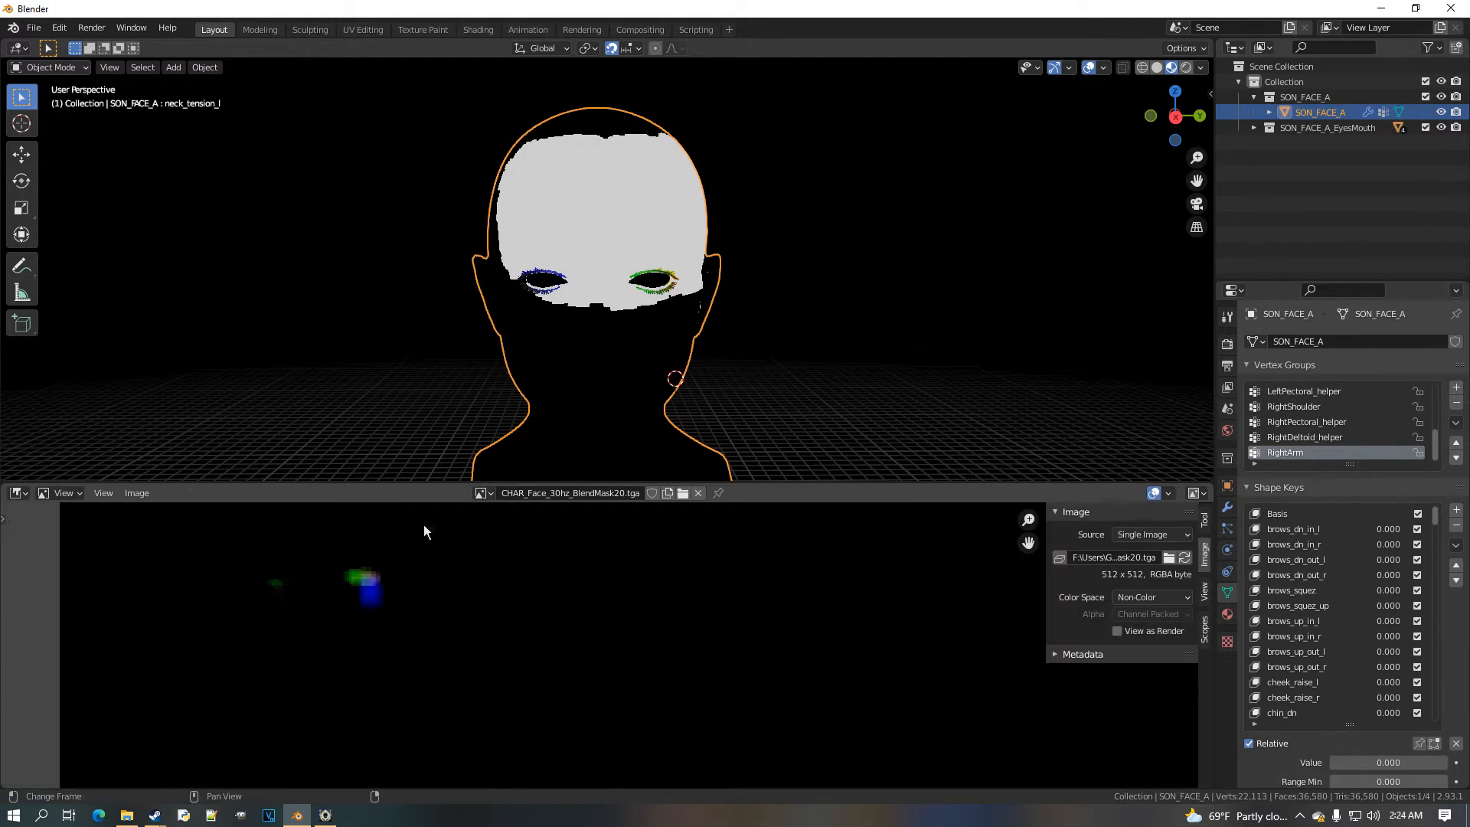
{"action": "left_click", "coordinate": [482, 494]}
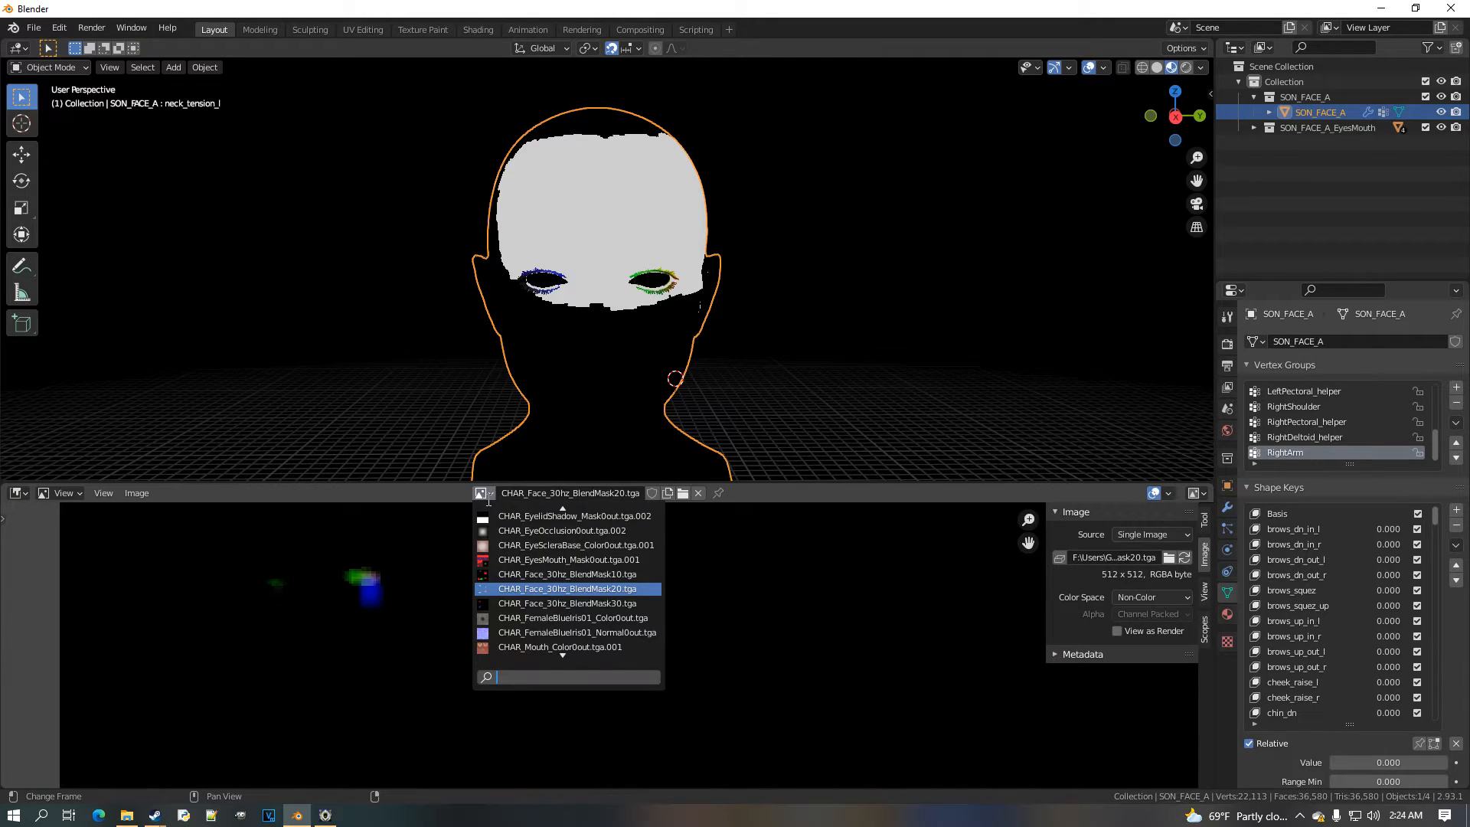
{"action": "left_click", "coordinate": [629, 592]}
{"action": "scroll", "coordinate": [605, 616], "scroll_direction": "down", "scroll_amount": 6}
{"action": "scroll", "coordinate": [916, 632], "scroll_direction": "up", "scroll_amount": 1}
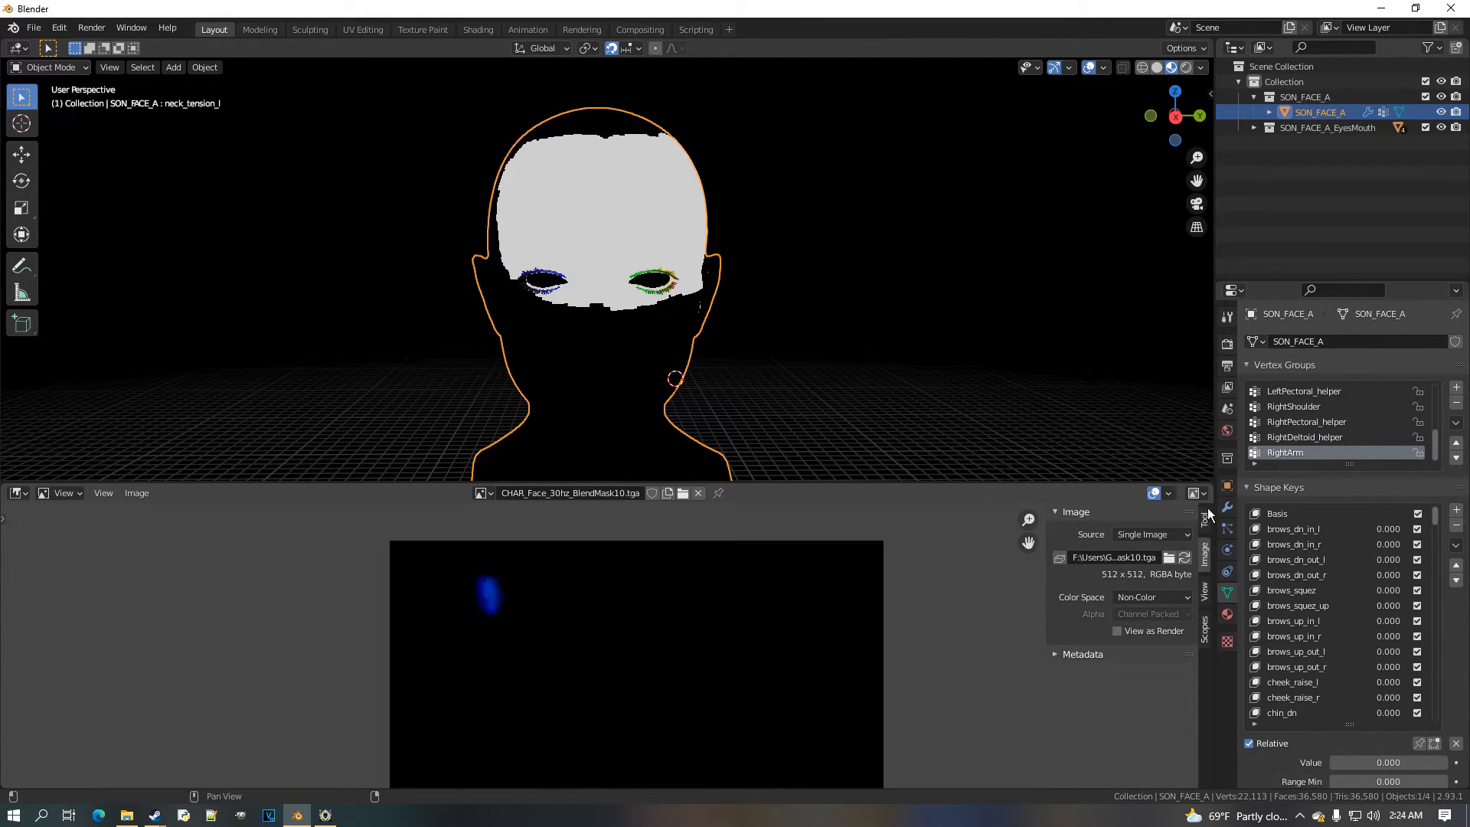
Set the CHAR_Face_30hz_BlendMask10.tga image's color space to sRGB and alpha to None, and return to the Shader Editor
{"action": "left_click", "coordinate": [1173, 597]}
{"action": "left_click", "coordinate": [1152, 711]}
{"action": "left_click", "coordinate": [1164, 614]}
{"action": "left_click", "coordinate": [1160, 682]}
{"action": "scroll", "coordinate": [782, 651], "scroll_direction": "down", "scroll_amount": 2}
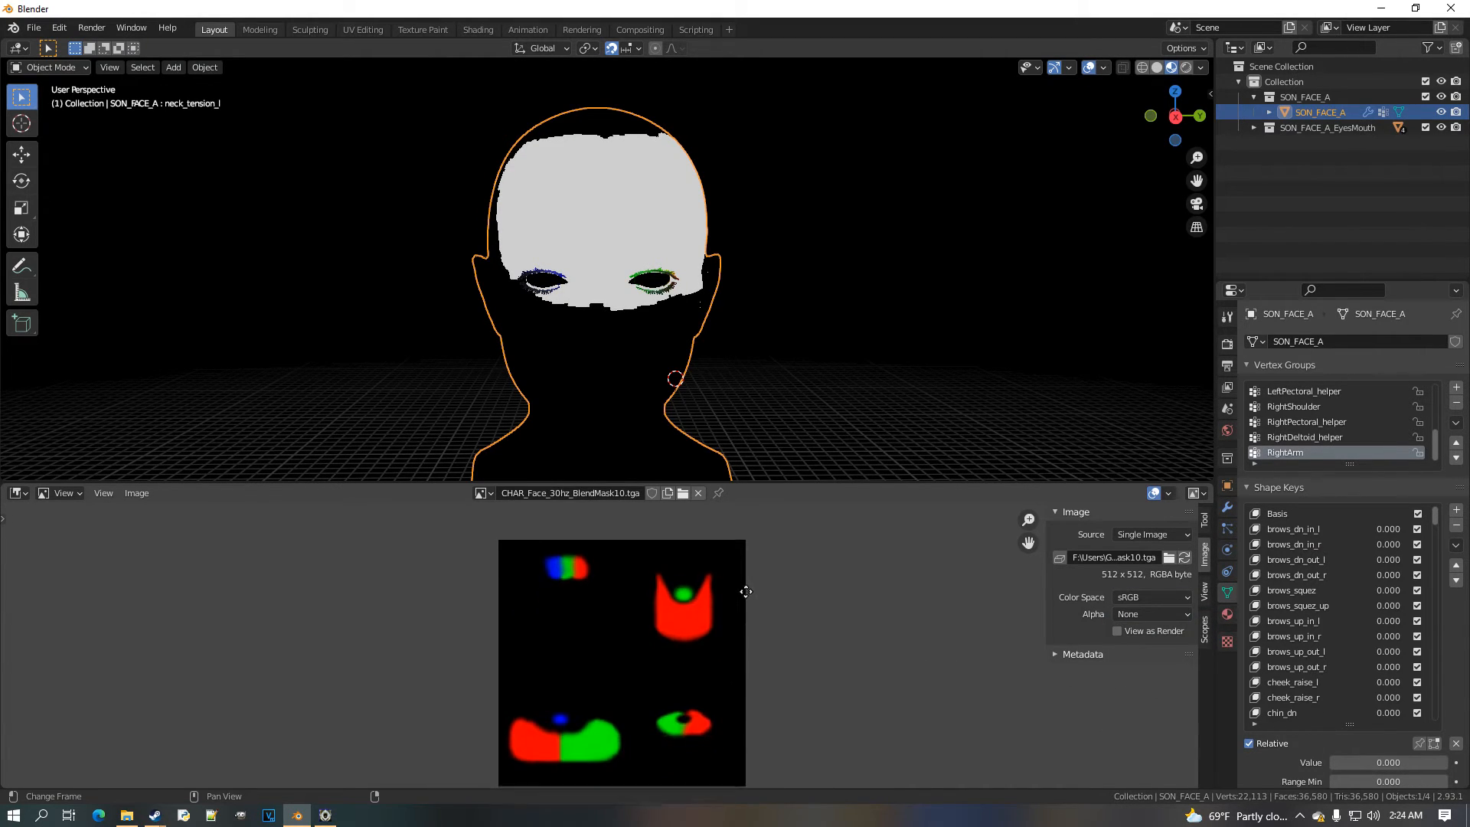
{"action": "scroll", "coordinate": [660, 576], "scroll_direction": "up", "scroll_amount": 4}
{"action": "scroll", "coordinate": [660, 575], "scroll_direction": "down", "scroll_amount": 3}
{"action": "left_click", "coordinate": [19, 494]}
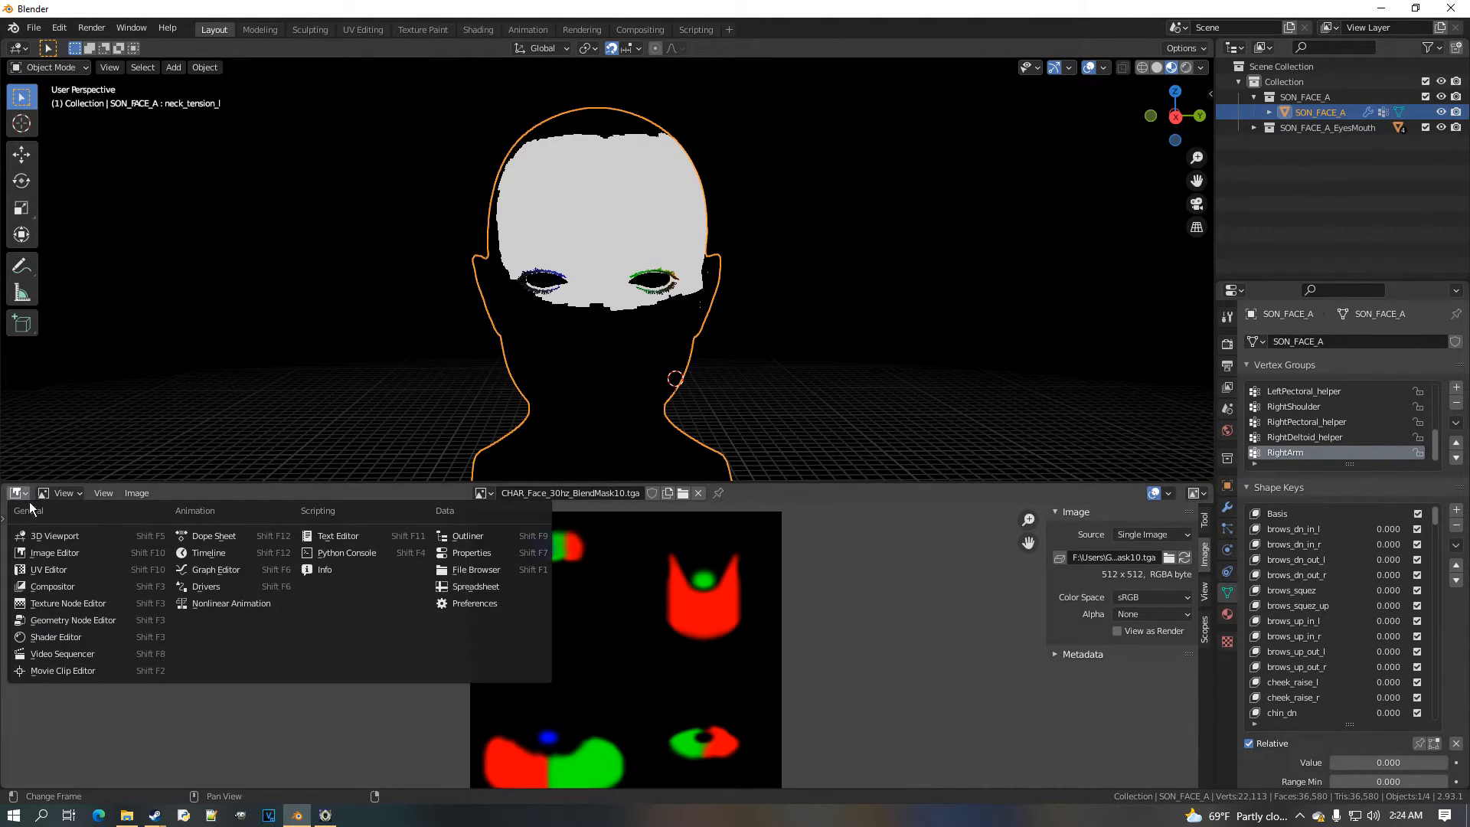
{"action": "left_click", "coordinate": [107, 636]}
Set the viewport render pass to Combined and examine the colored brow masks on the face in Right Orthographic view
{"action": "left_click", "coordinate": [1200, 68]}
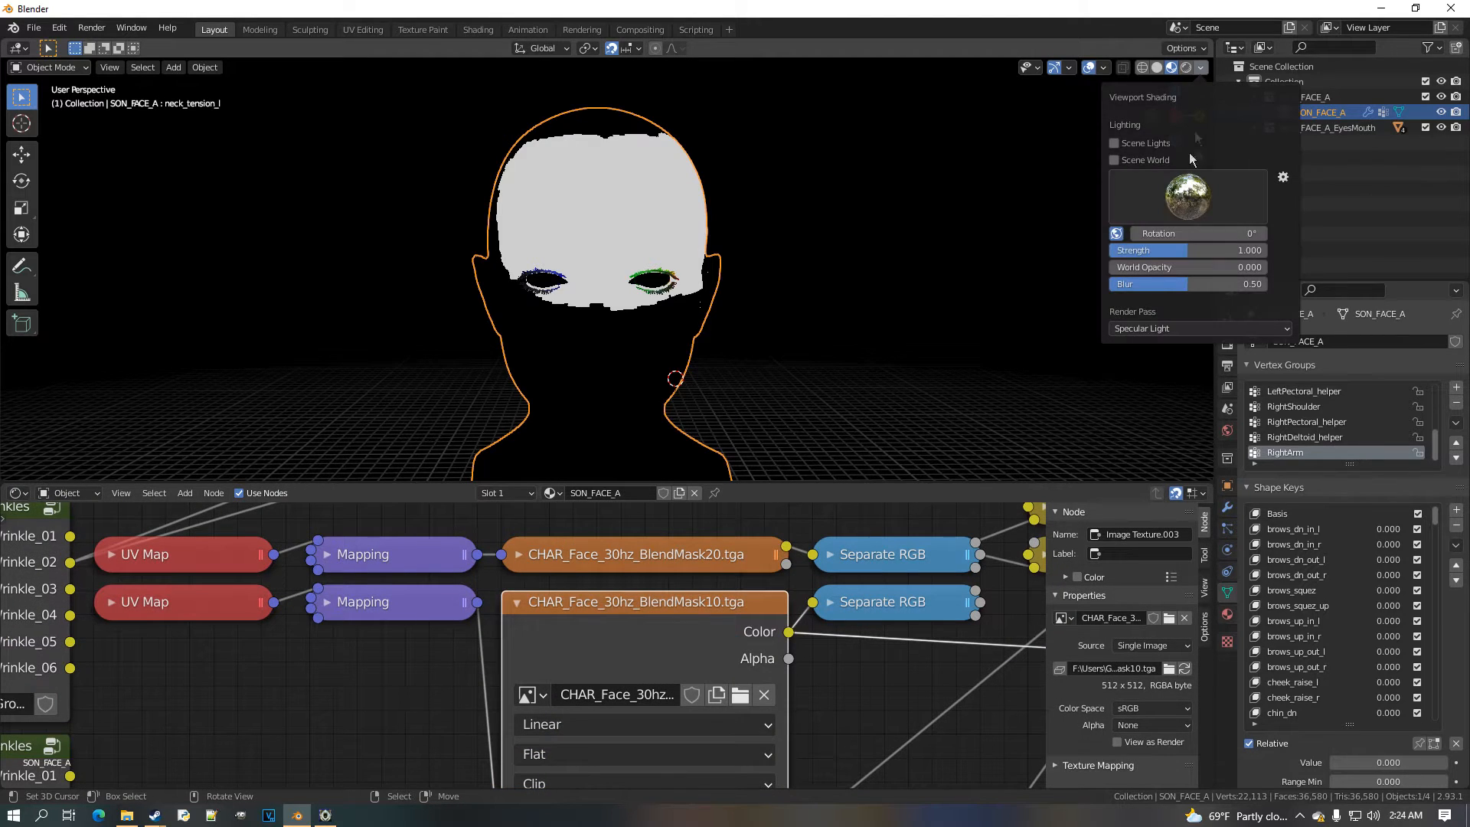
{"action": "left_click", "coordinate": [1174, 329]}
{"action": "left_click", "coordinate": [1042, 371]}
{"action": "scroll", "coordinate": [713, 401], "scroll_direction": "up", "scroll_amount": 2}
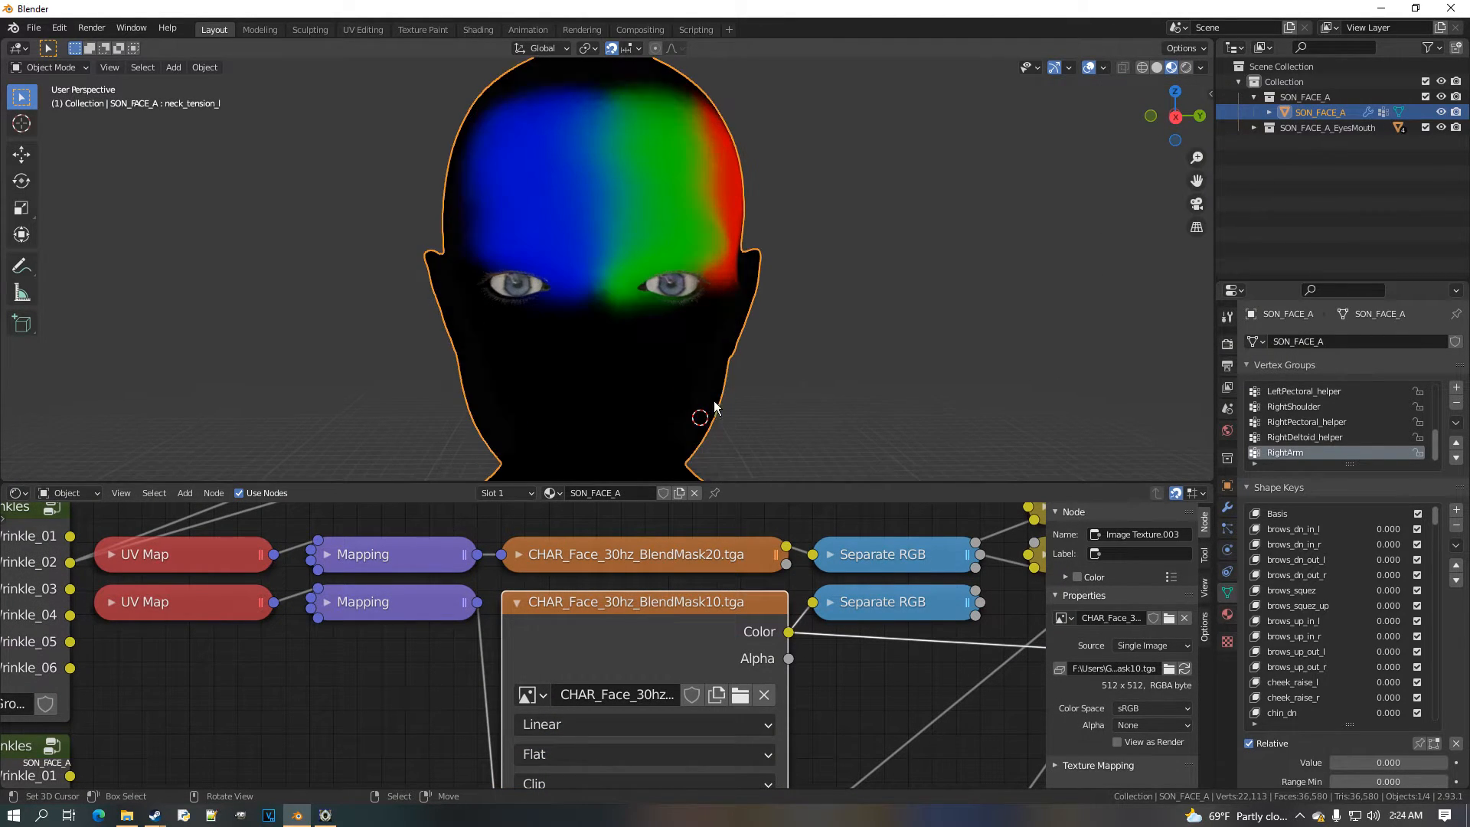
{"action": "key", "text": "KP_3"}
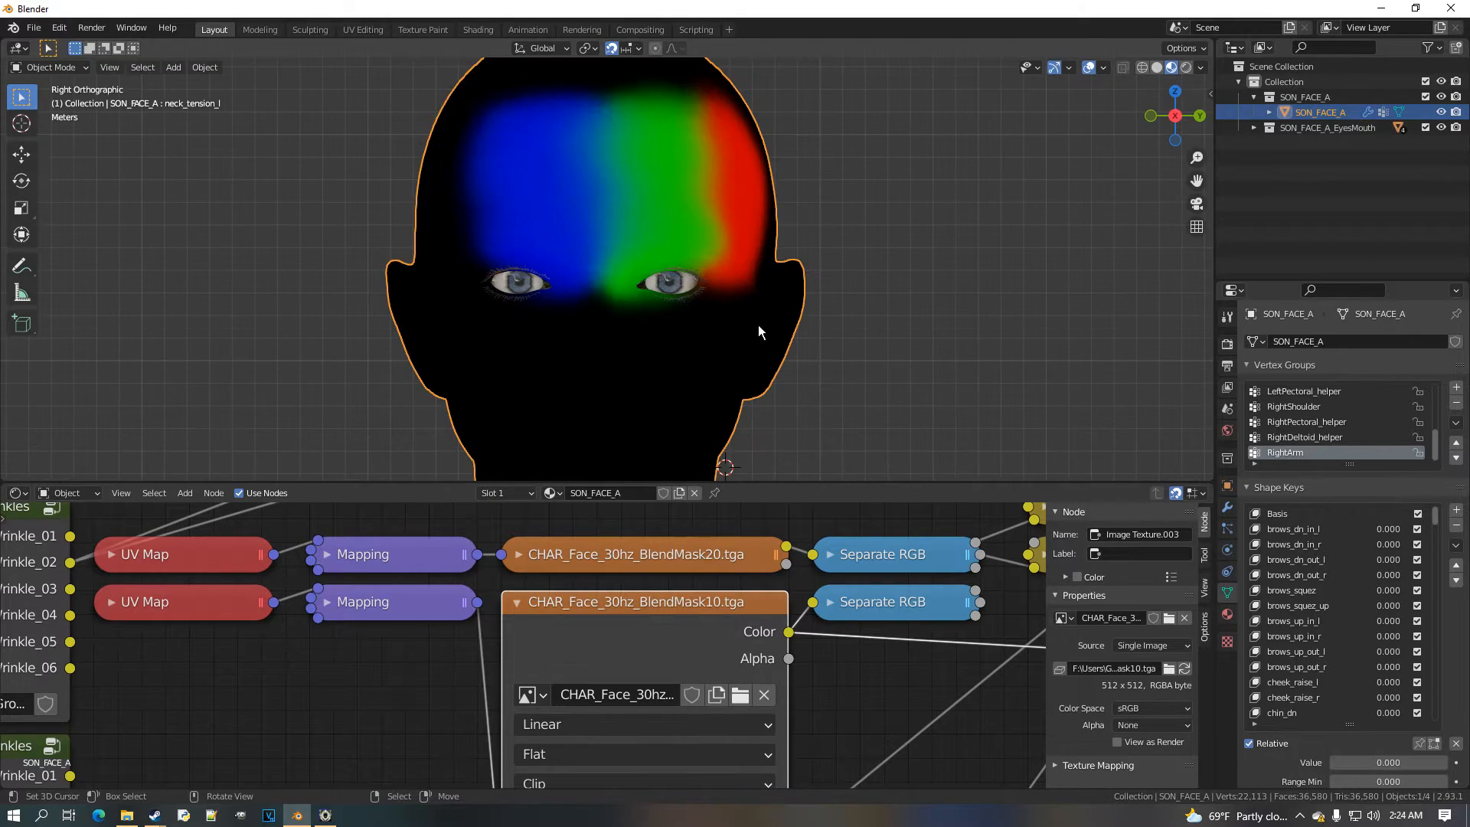
Set the alpha mode of the CHAR_Face_30hz_BlendMask10.tga image to Channel Packed
{"action": "left_click", "coordinate": [1145, 726]}
{"action": "left_click", "coordinate": [1135, 702]}
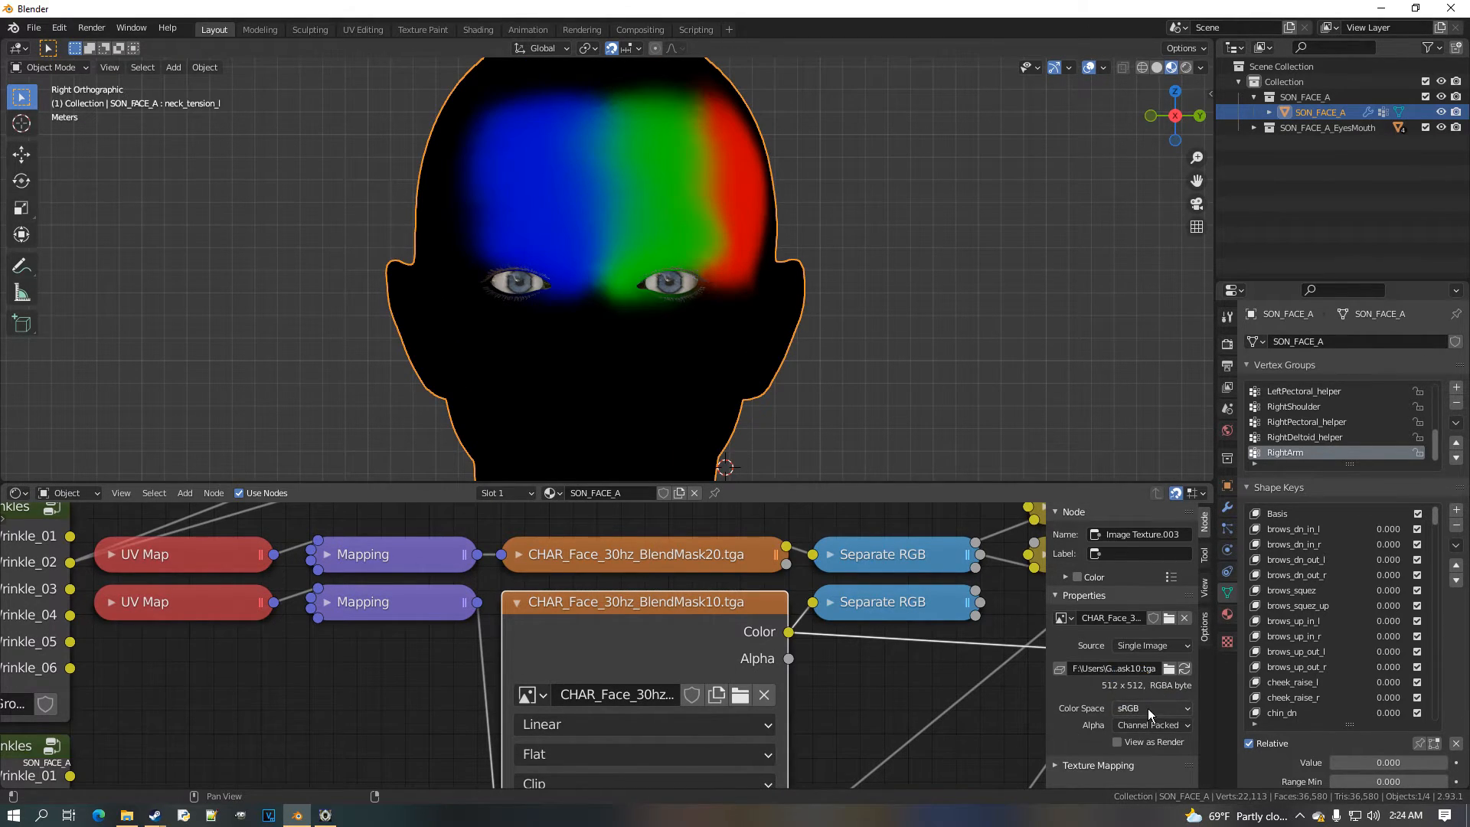
{"action": "middle_click_drag", "start_coordinate": [862, 606], "coordinate": [624, 592]}
{"action": "scroll", "coordinate": [627, 592], "scroll_direction": "up", "scroll_amount": 2}
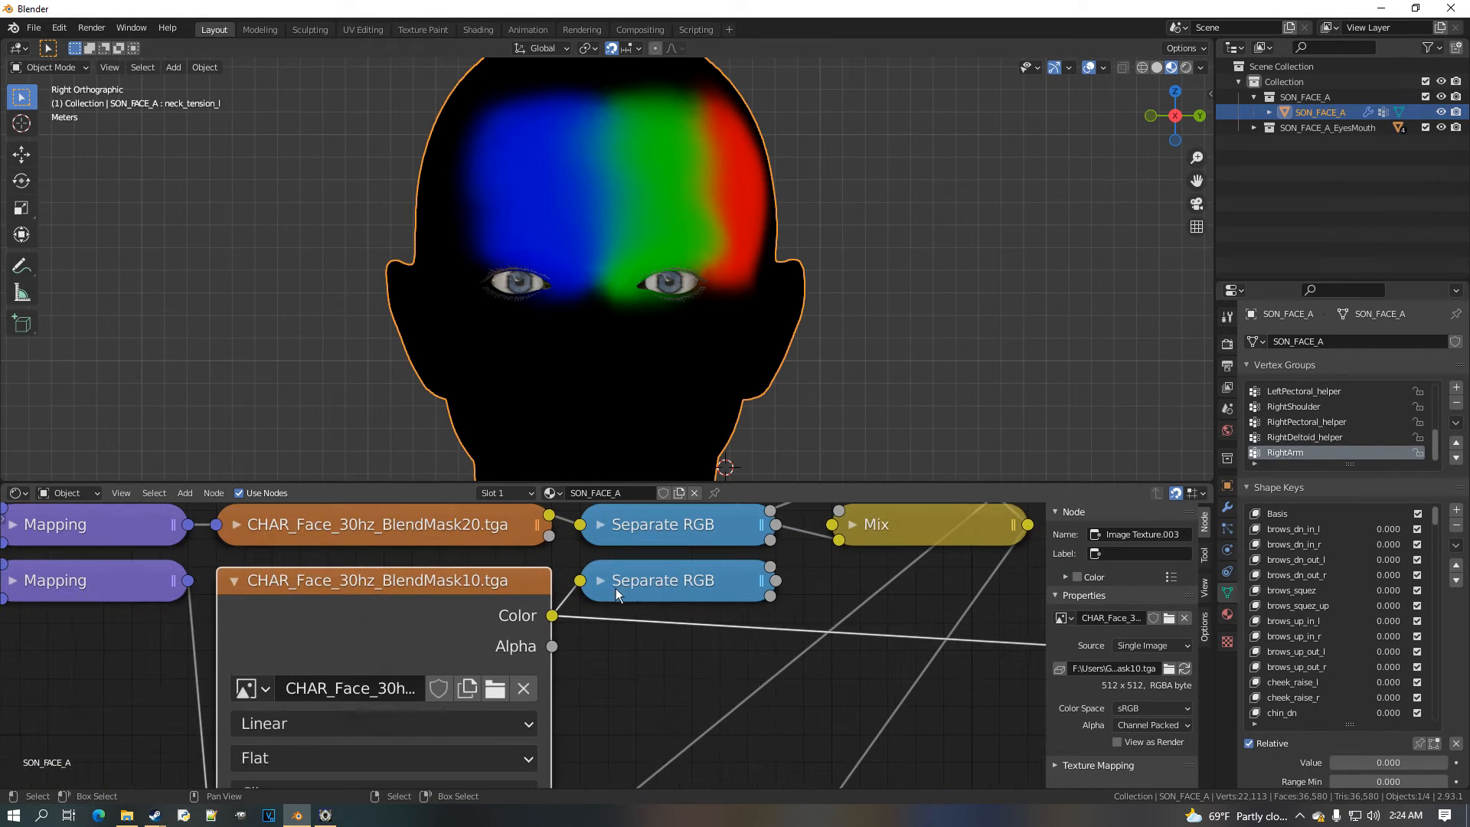
Expand the BlendMask10 Separate RGB node and compare the colored masks with the brow-raise shape keys on the solid-shaded face
{"action": "left_click", "coordinate": [617, 594]}
{"action": "key", "text": "h"}
{"action": "key", "text": "KP_Decimal"}
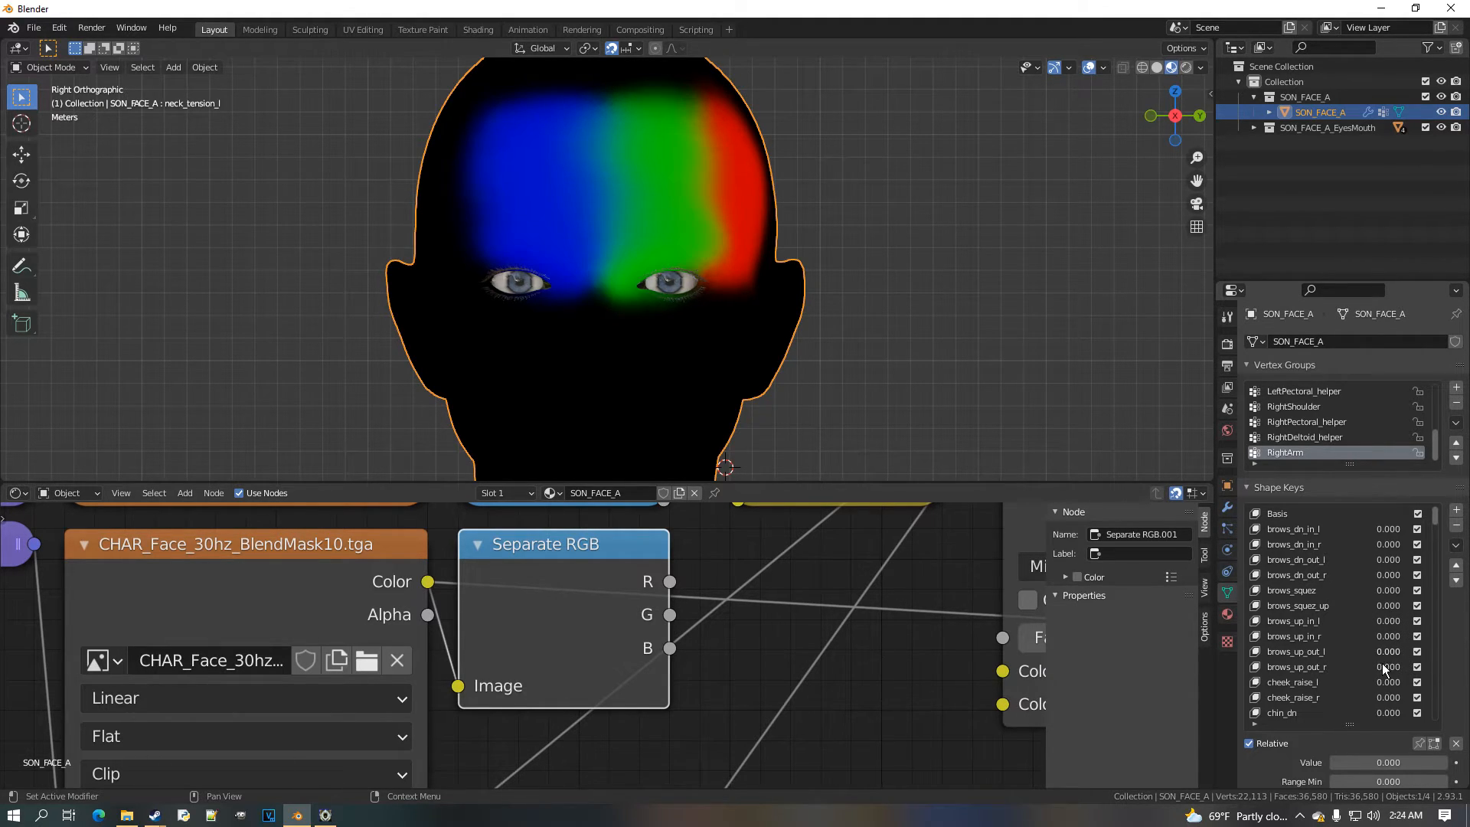
{"action": "left_click_drag", "start_coordinate": [1390, 653], "coordinate": [1432, 651]}
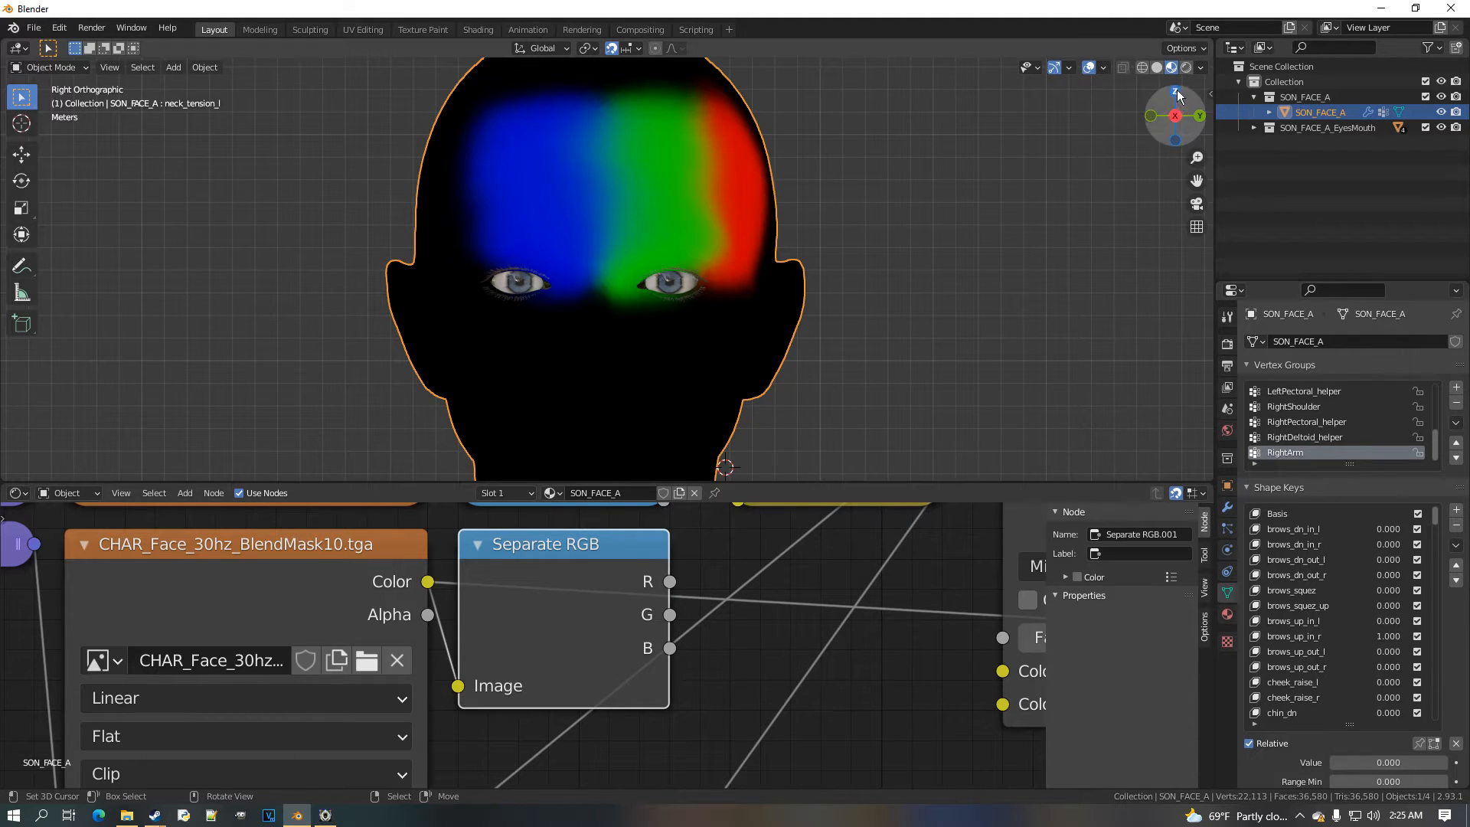
{"action": "left_click", "coordinate": [1157, 68]}
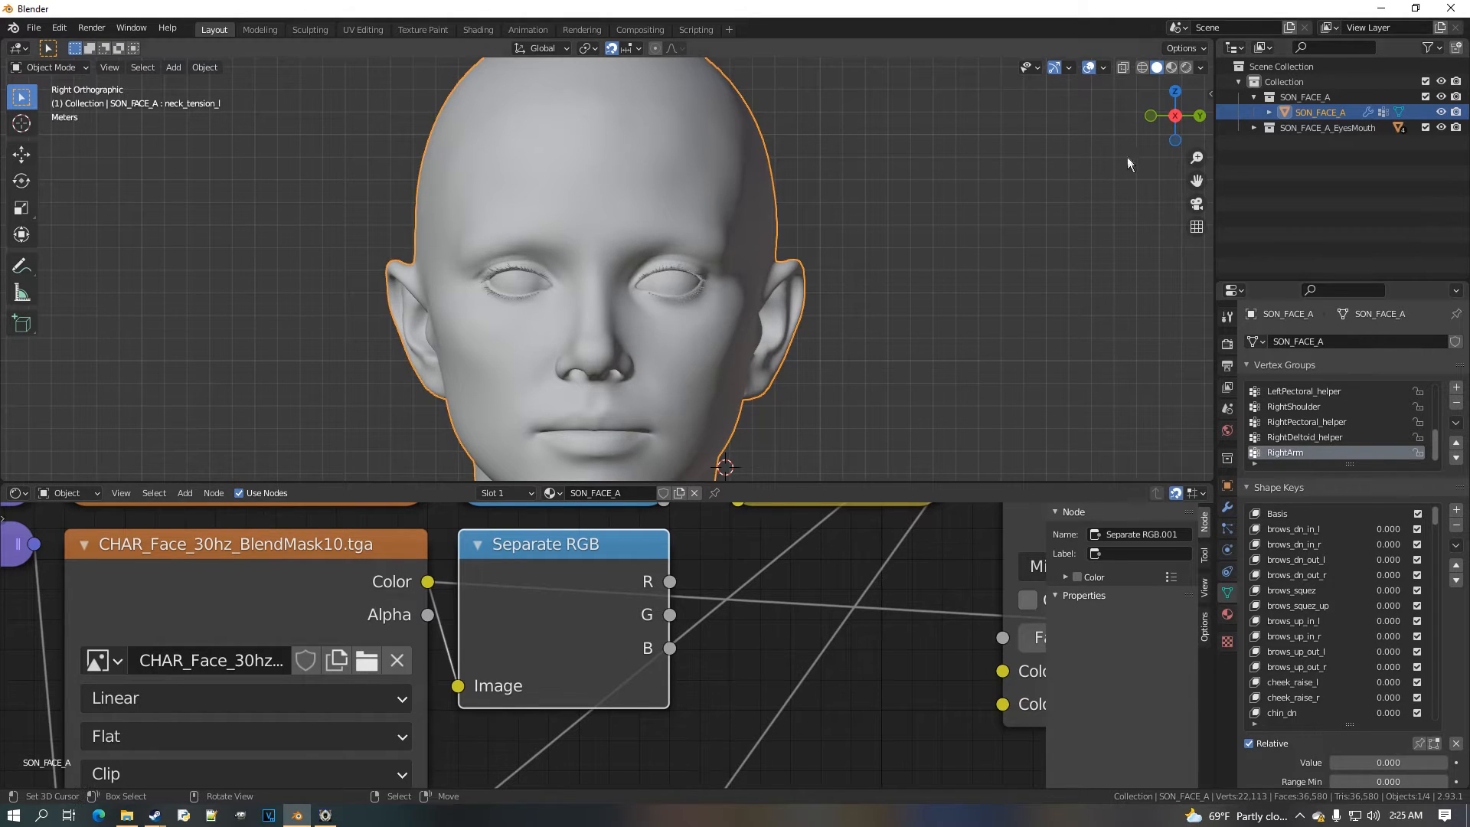
{"action": "left_click", "coordinate": [1172, 67]}
Collapse the BlendMask10 texture and Separate RGB nodes, and connect the red channel to Color2 of the unlinked Mix node
{"action": "scroll", "coordinate": [590, 619], "scroll_direction": "down", "scroll_amount": 5}
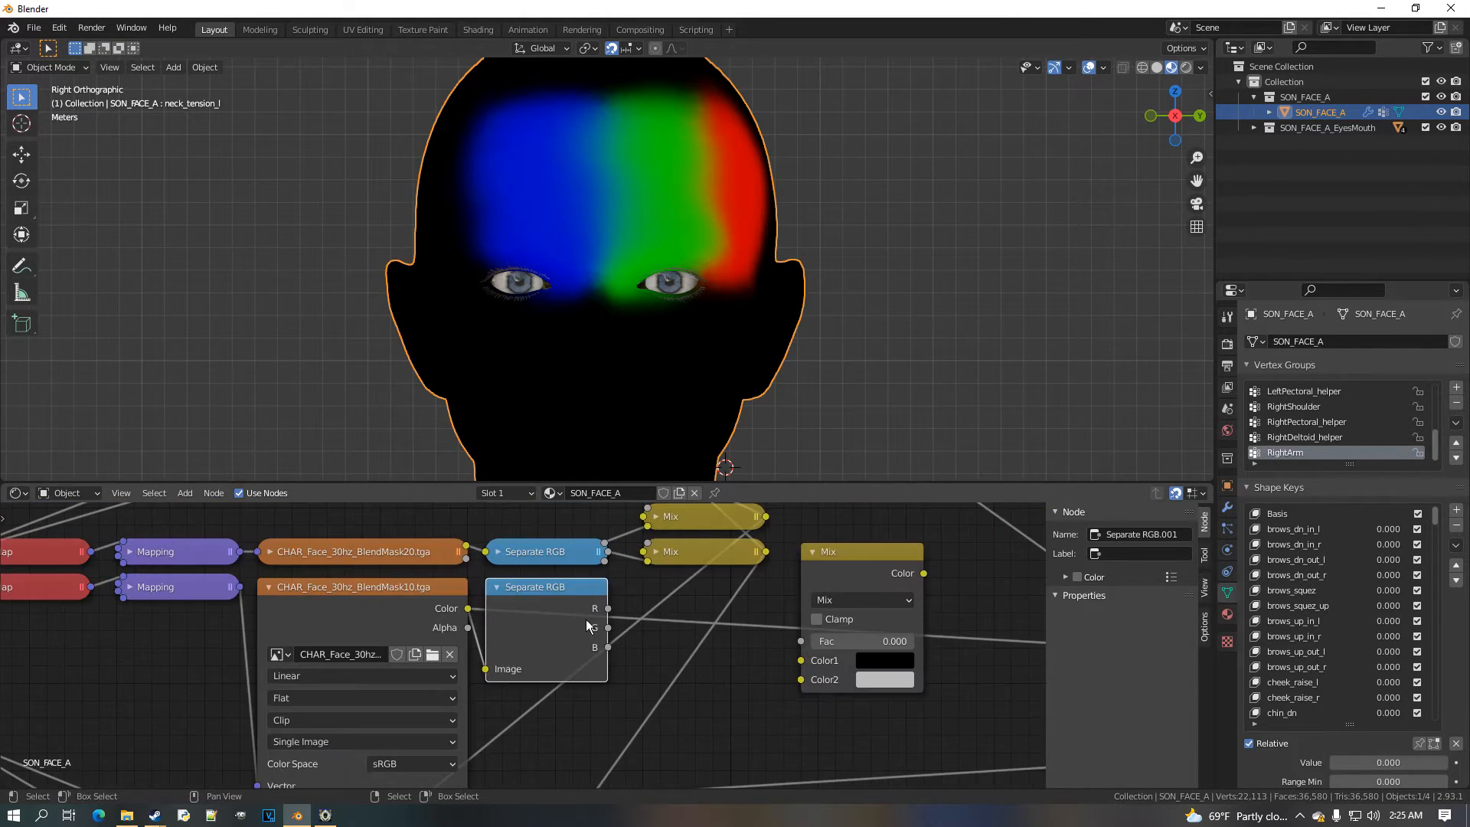
{"action": "scroll", "coordinate": [570, 614], "scroll_direction": "up", "scroll_amount": 3}
{"action": "left_click", "coordinate": [331, 602]}
{"action": "scroll", "coordinate": [551, 626], "scroll_direction": "up", "scroll_amount": 3}
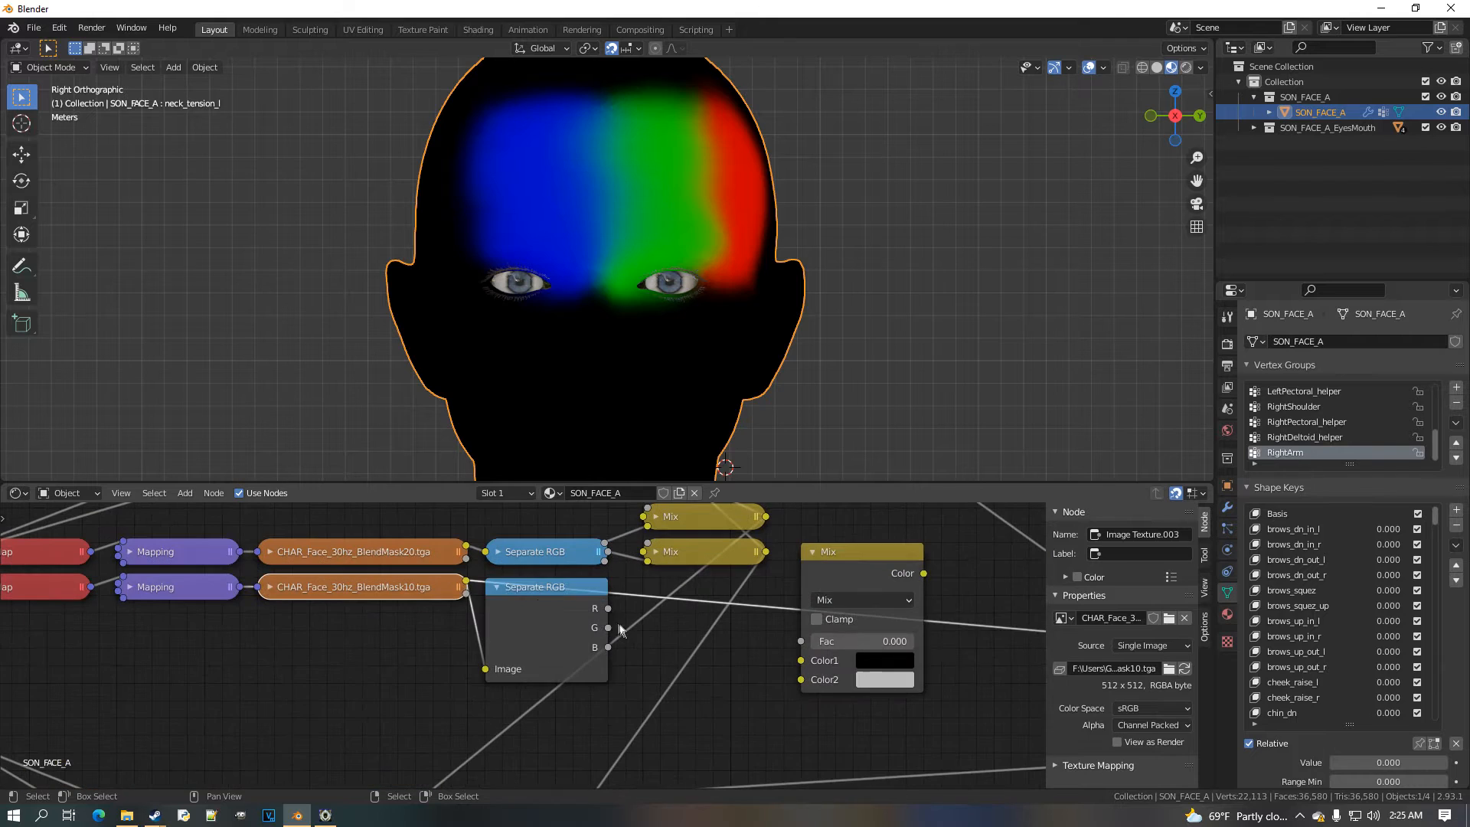
{"action": "left_click", "coordinate": [499, 591]}
{"action": "left_click", "coordinate": [497, 588]}
{"action": "scroll", "coordinate": [689, 621], "scroll_direction": "up", "scroll_amount": 3}
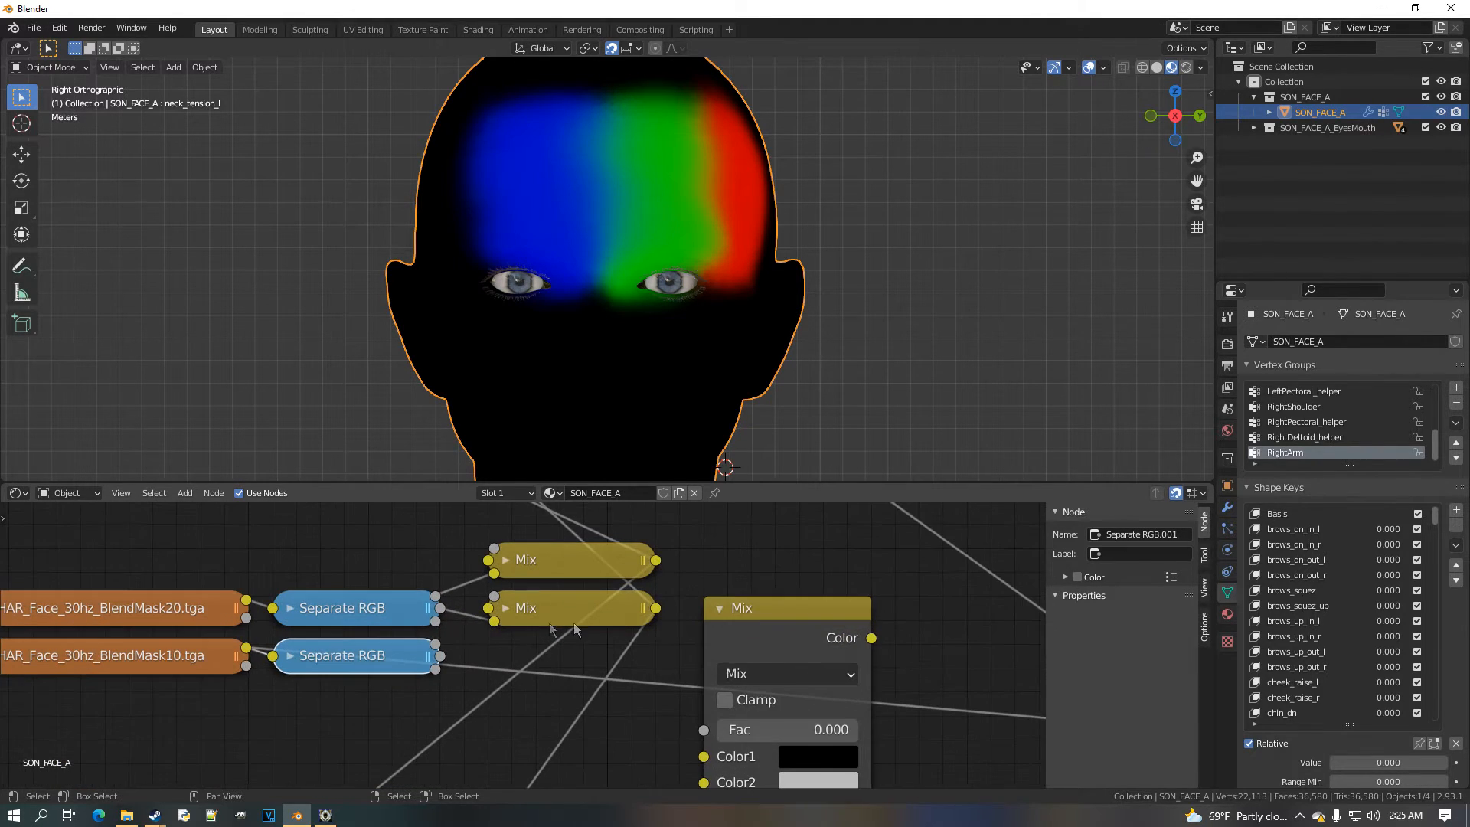
{"action": "left_click_drag", "start_coordinate": [445, 661], "coordinate": [703, 781]}
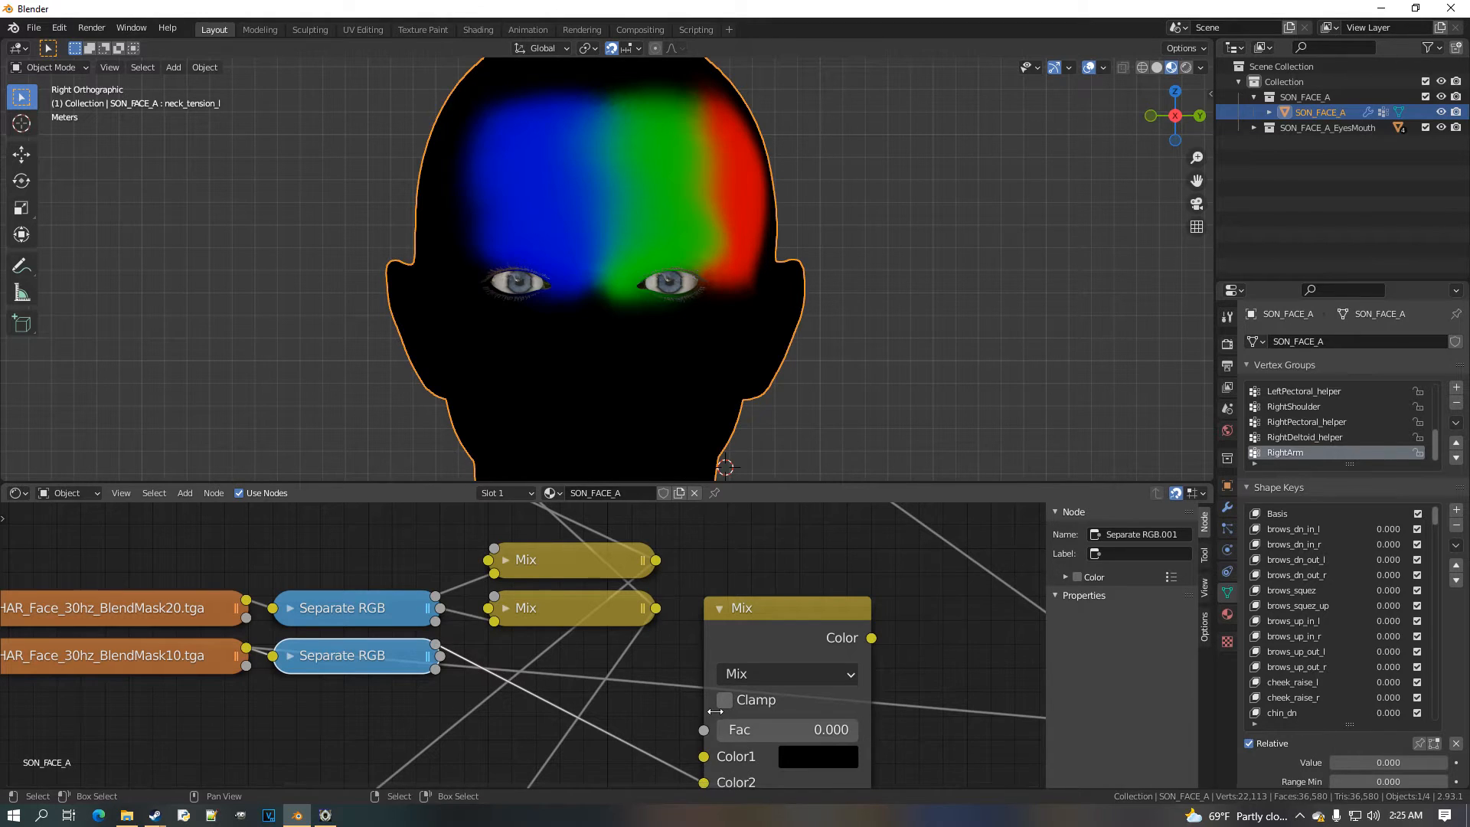
{"action": "scroll", "coordinate": [712, 766], "scroll_direction": "down", "scroll_amount": 1}
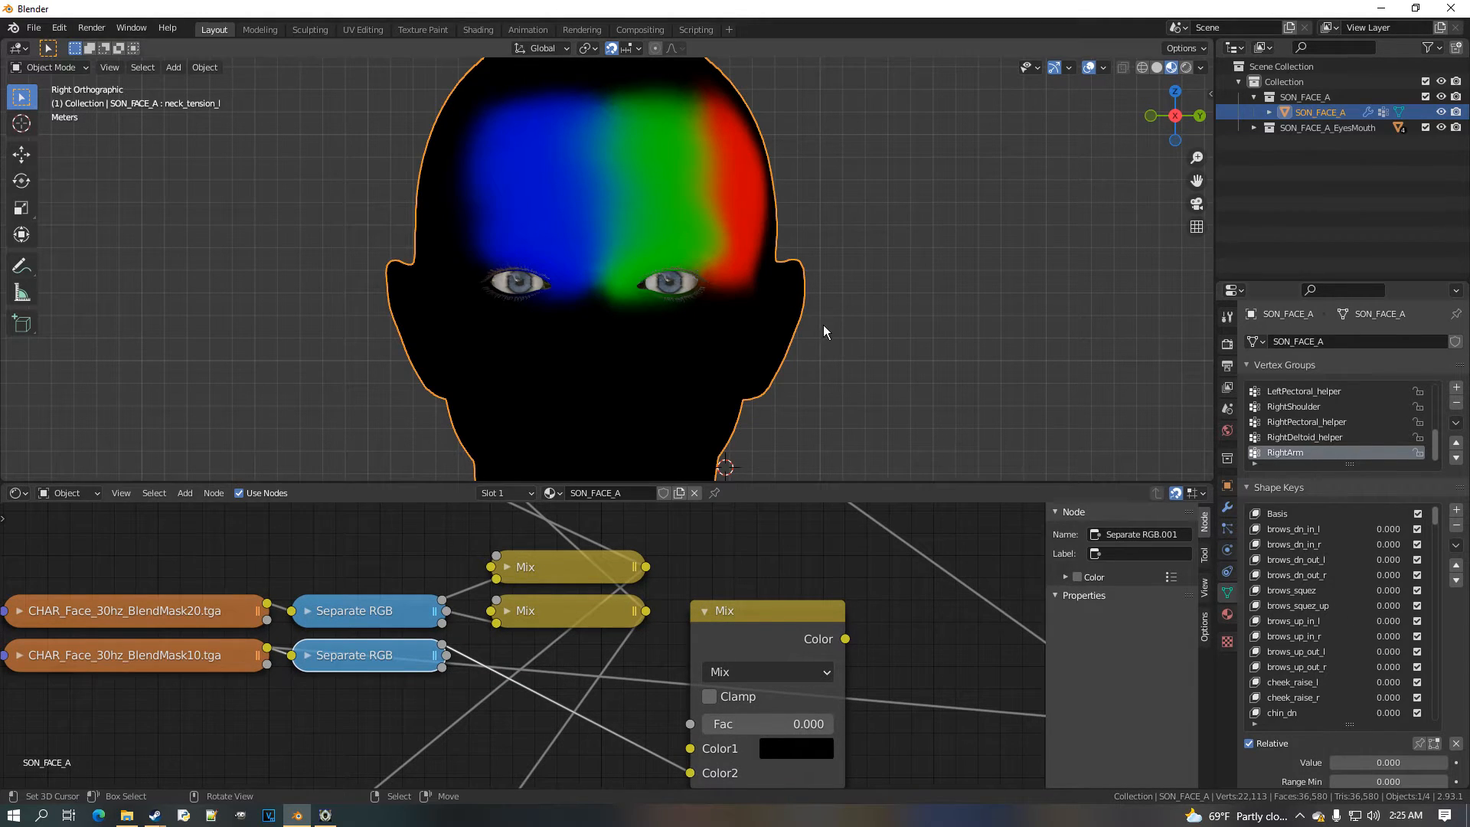
In solid shading, preview the brows_up_out_l shape key and paste its value as a driver on the Fac of the red-channel Mix node
{"action": "left_click", "coordinate": [1157, 68]}
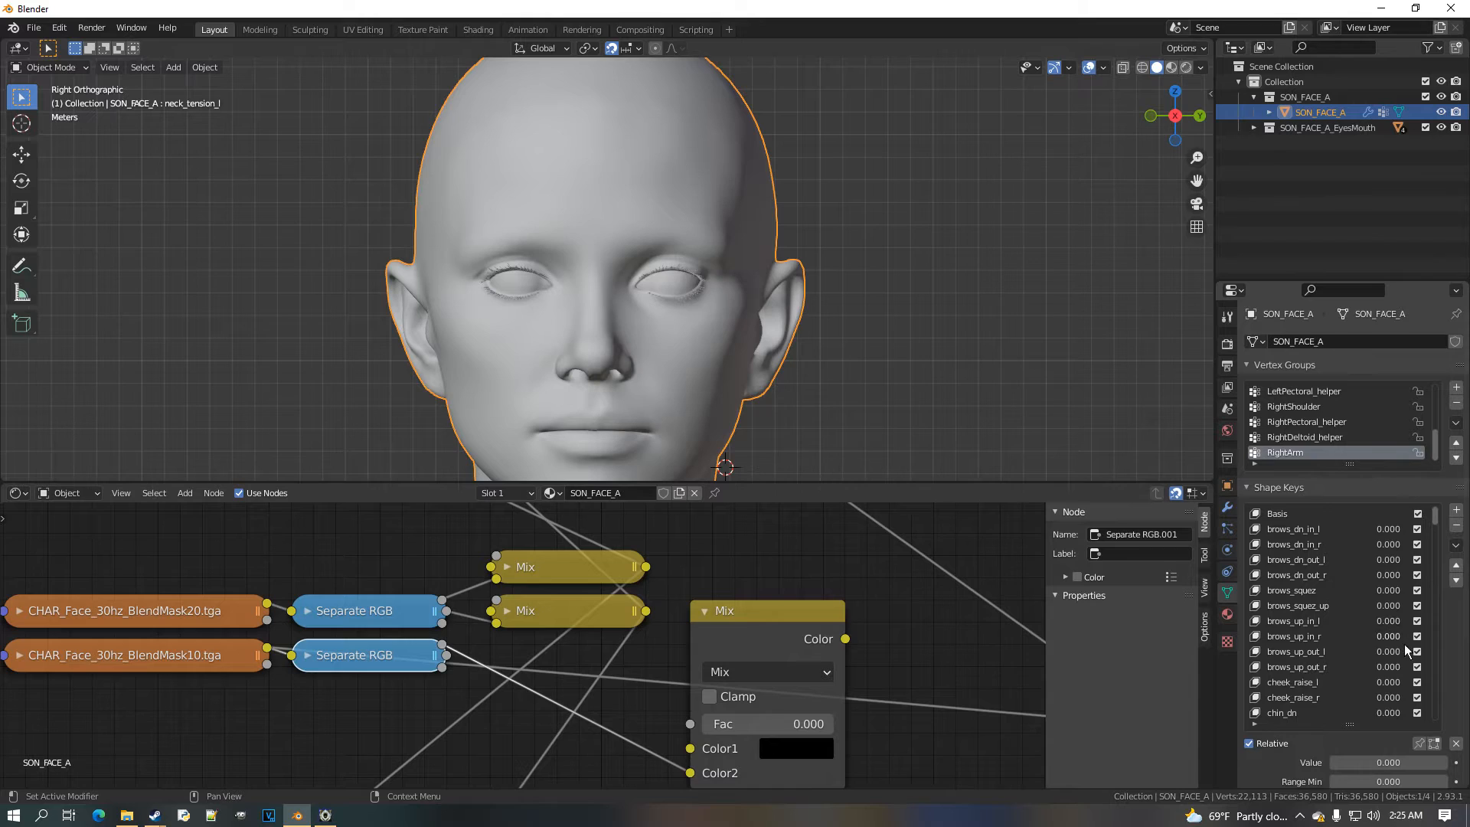
{"action": "left_click_drag", "start_coordinate": [1390, 653], "coordinate": [1432, 652]}
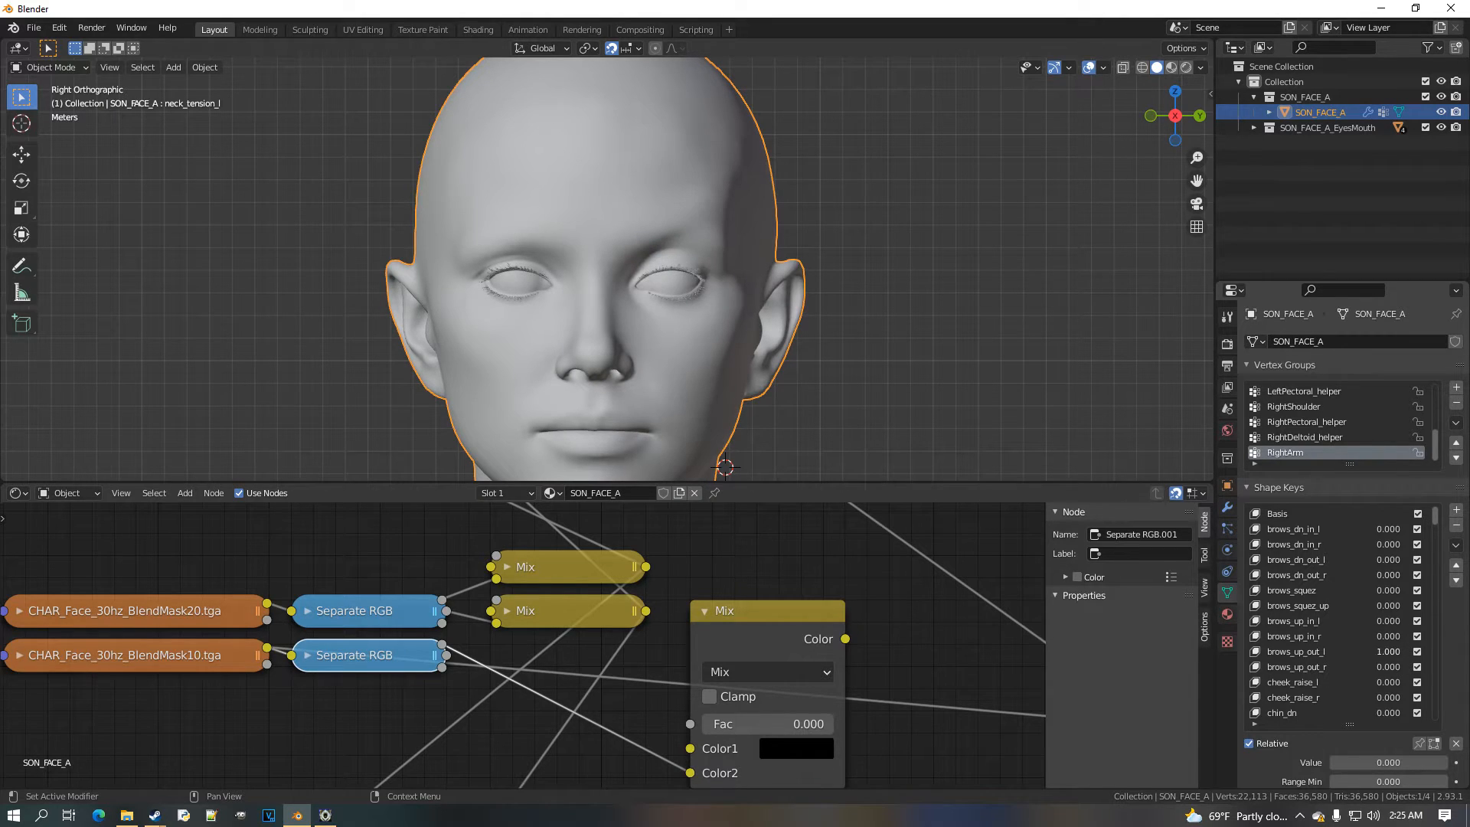
{"action": "right_click", "coordinate": [1389, 654]}
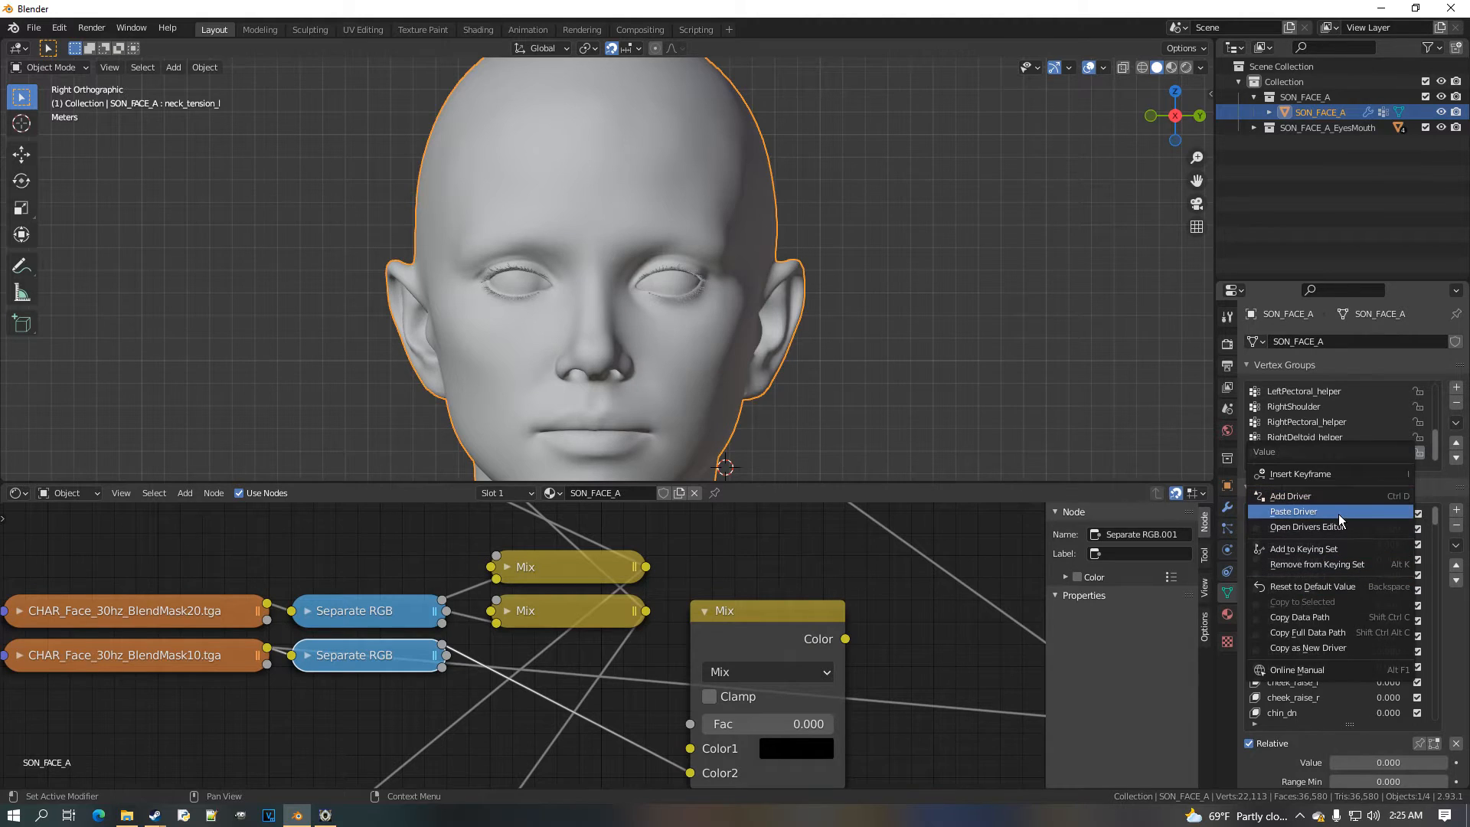
{"action": "left_click", "coordinate": [1379, 655]}
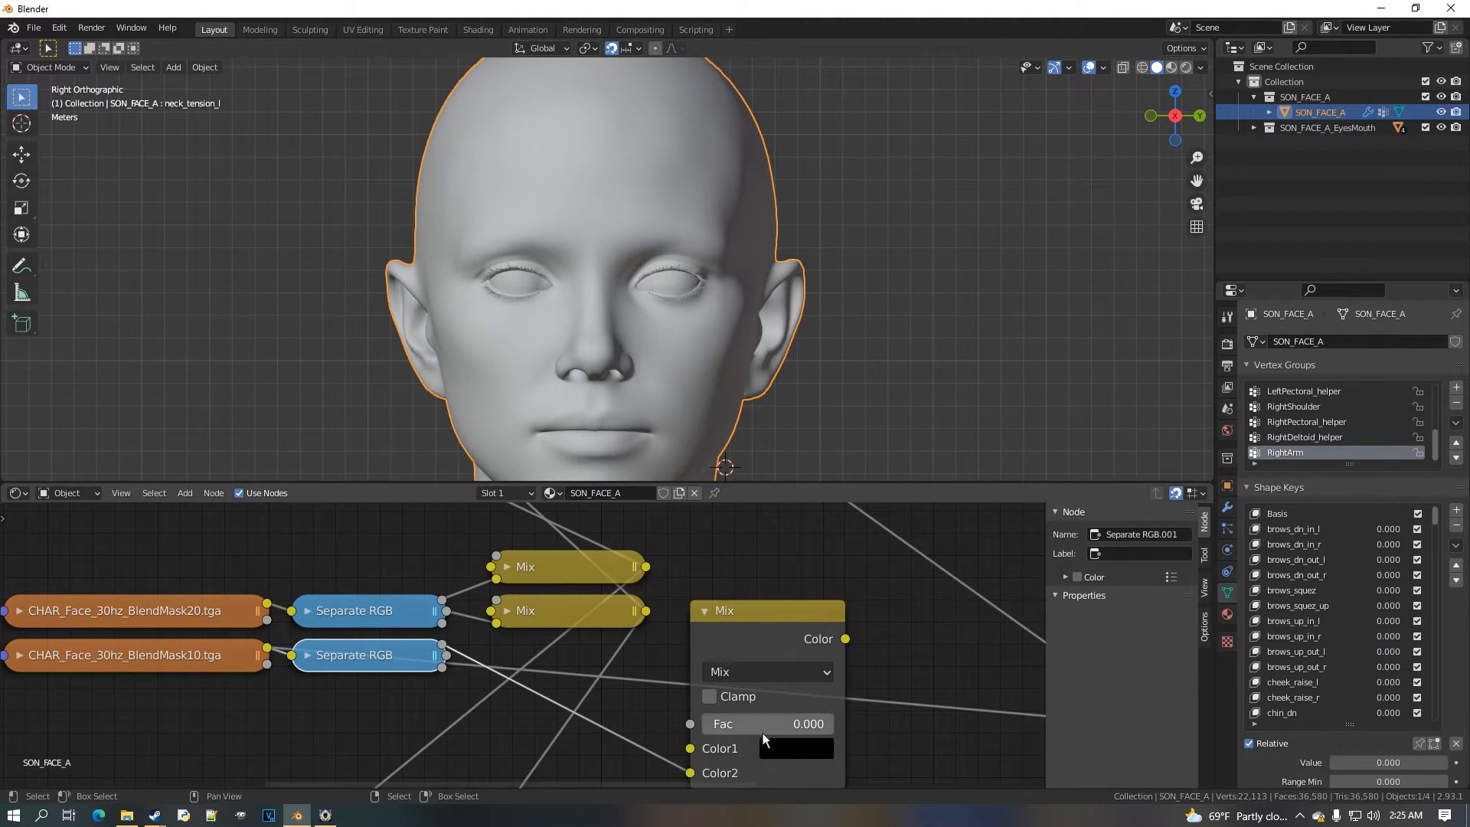
{"action": "right_click", "coordinate": [774, 732]}
{"action": "left_click", "coordinate": [731, 640]}
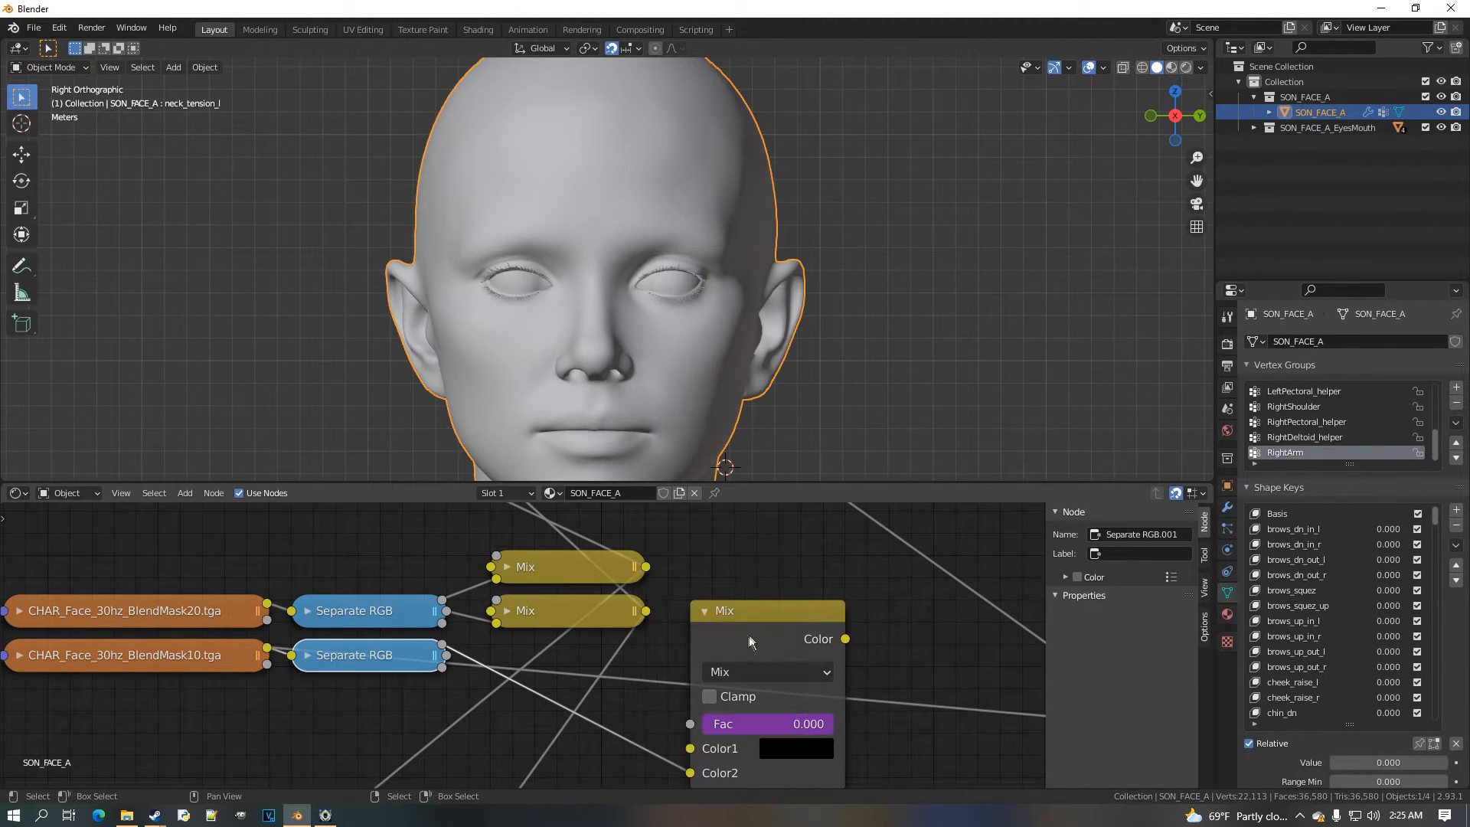
Collapse the driven red-channel Mix node and stack it below the other mask Mix nodes
{"action": "left_click", "coordinate": [715, 621]}
{"action": "key", "text": "h"}
{"action": "left_click_drag", "start_coordinate": [776, 613], "coordinate": [580, 657]}
Insert a duplicate third Mix node at the end of the color chain and connect the red-channel mask Mix to its Fac
{"action": "scroll", "coordinate": [632, 682], "scroll_direction": "down", "scroll_amount": 8}
{"action": "middle_click_drag", "start_coordinate": [631, 652], "coordinate": [678, 772]}
{"action": "left_click", "coordinate": [517, 564]}
{"action": "key", "text": "shift+d"}
{"action": "left_click", "coordinate": [607, 564]}
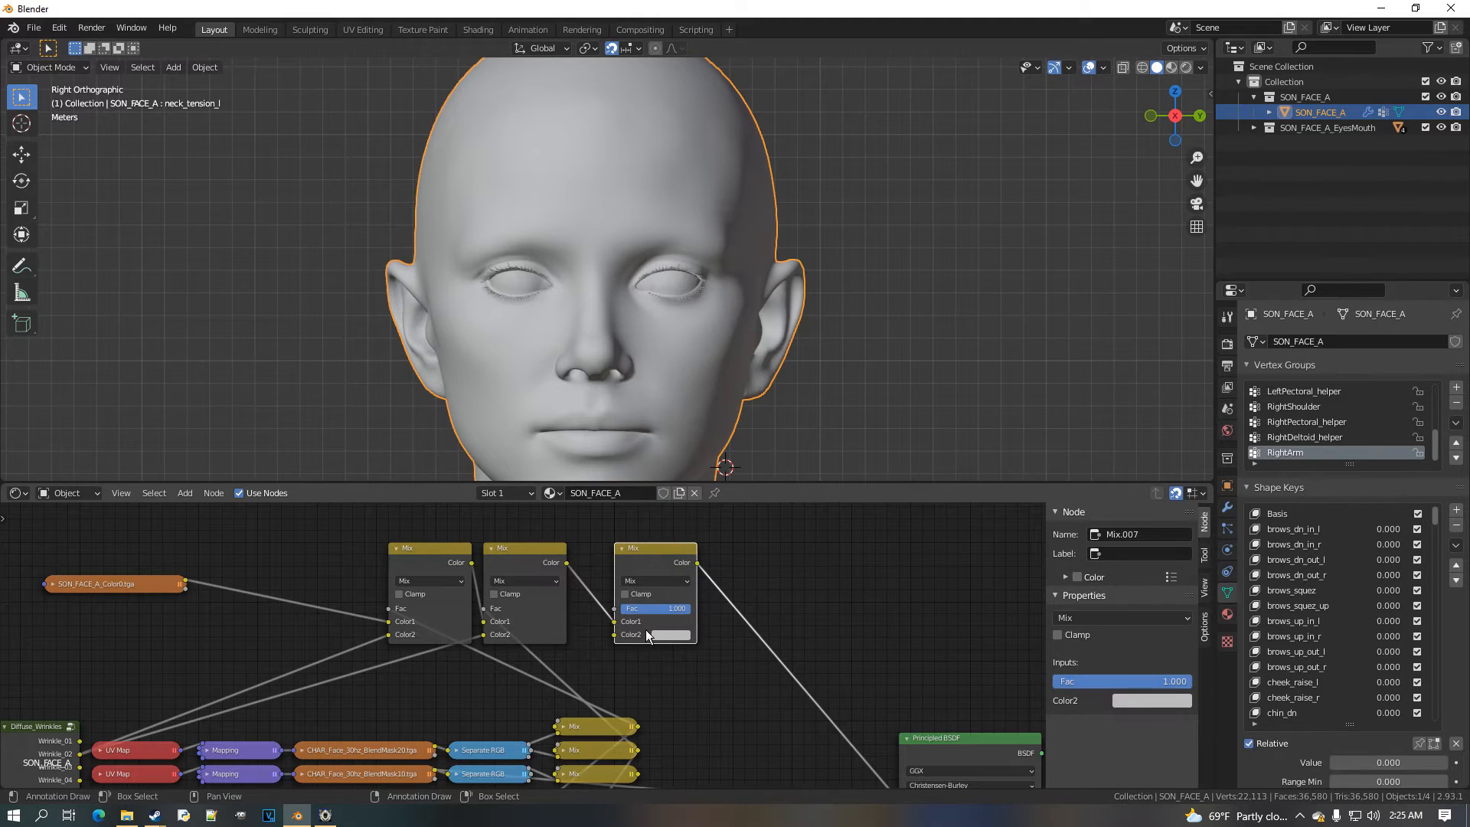
{"action": "middle_click_drag", "start_coordinate": [608, 749], "coordinate": [626, 699]}
{"action": "scroll", "coordinate": [626, 700], "scroll_direction": "up", "scroll_amount": 3}
{"action": "left_click_drag", "start_coordinate": [664, 730], "coordinate": [634, 521]}
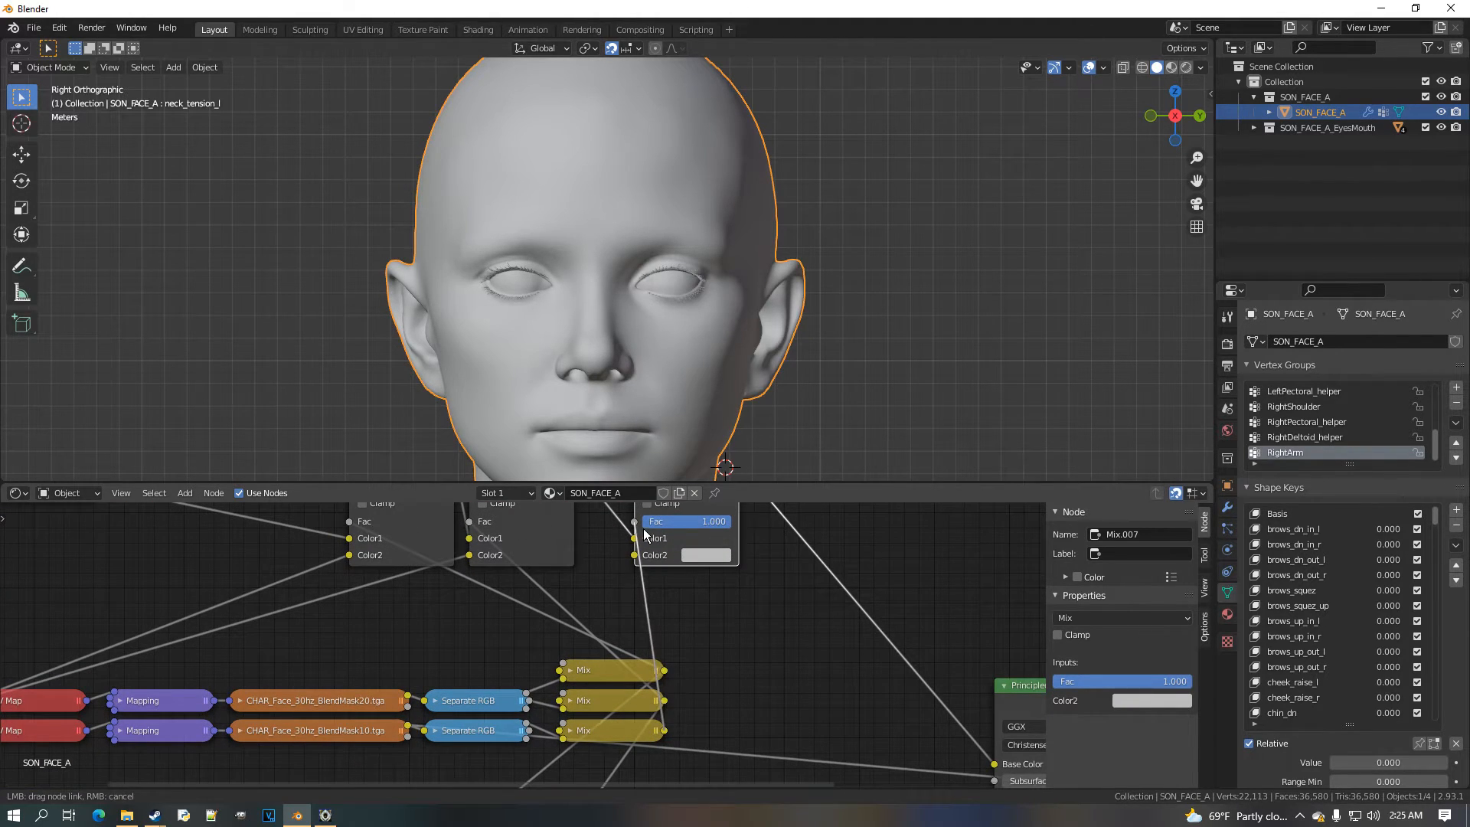
{"action": "scroll", "coordinate": [392, 597], "scroll_direction": "down", "scroll_amount": 2}
{"action": "scroll", "coordinate": [393, 597], "scroll_direction": "down", "scroll_amount": 1}
Connect the Wrinkle_01 output of Diffuse_Wrinkles to Color2 of the third color Mix node
{"action": "middle_click_drag", "start_coordinate": [393, 598], "coordinate": [462, 611]}
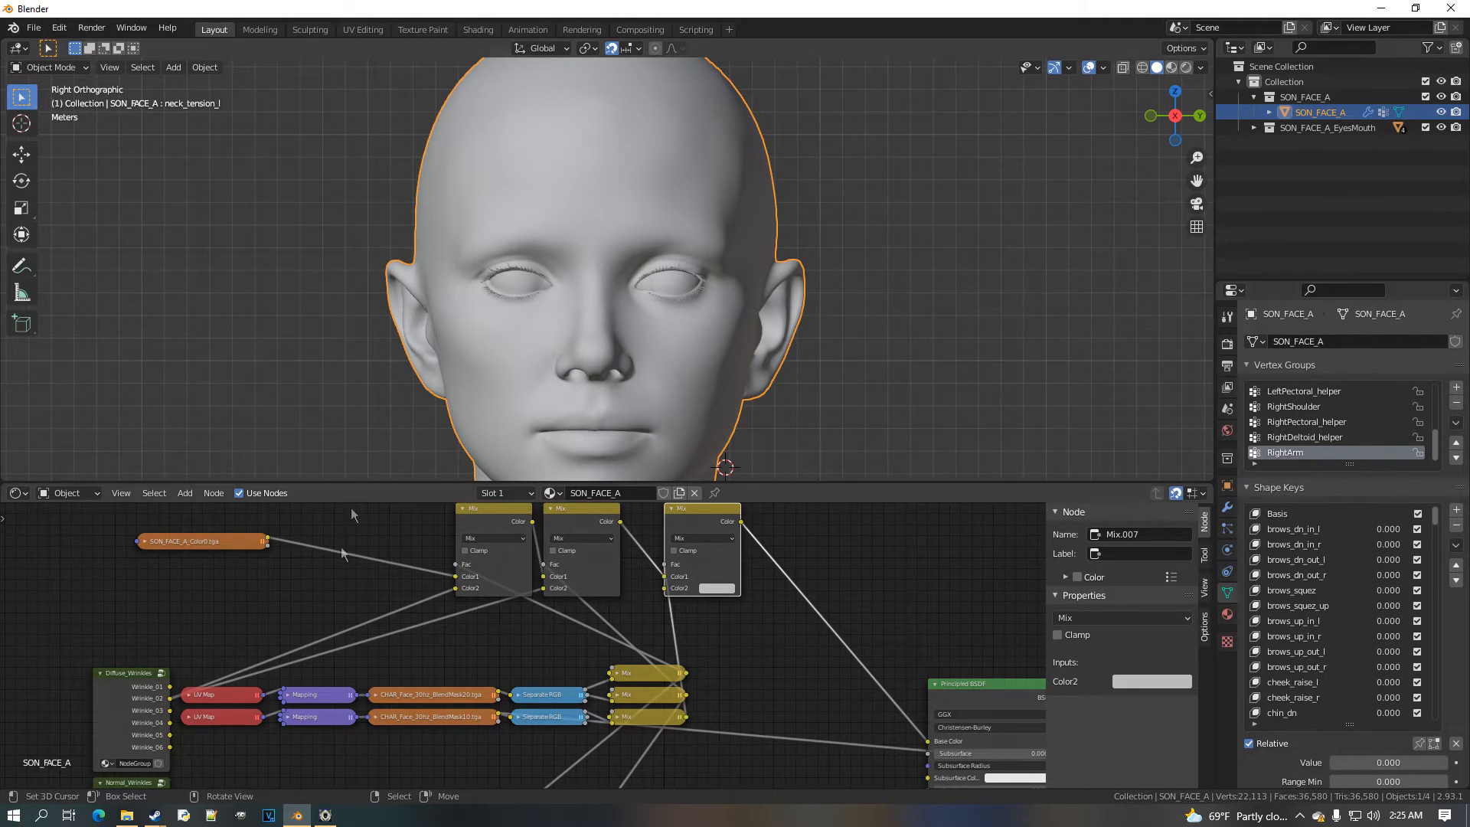
{"action": "middle_click_drag", "start_coordinate": [288, 644], "coordinate": [473, 590]}
{"action": "scroll", "coordinate": [277, 642], "scroll_direction": "up", "scroll_amount": 3}
{"action": "middle_click_drag", "start_coordinate": [283, 636], "coordinate": [153, 718]}
{"action": "left_click_drag", "start_coordinate": [185, 708], "coordinate": [922, 577]}
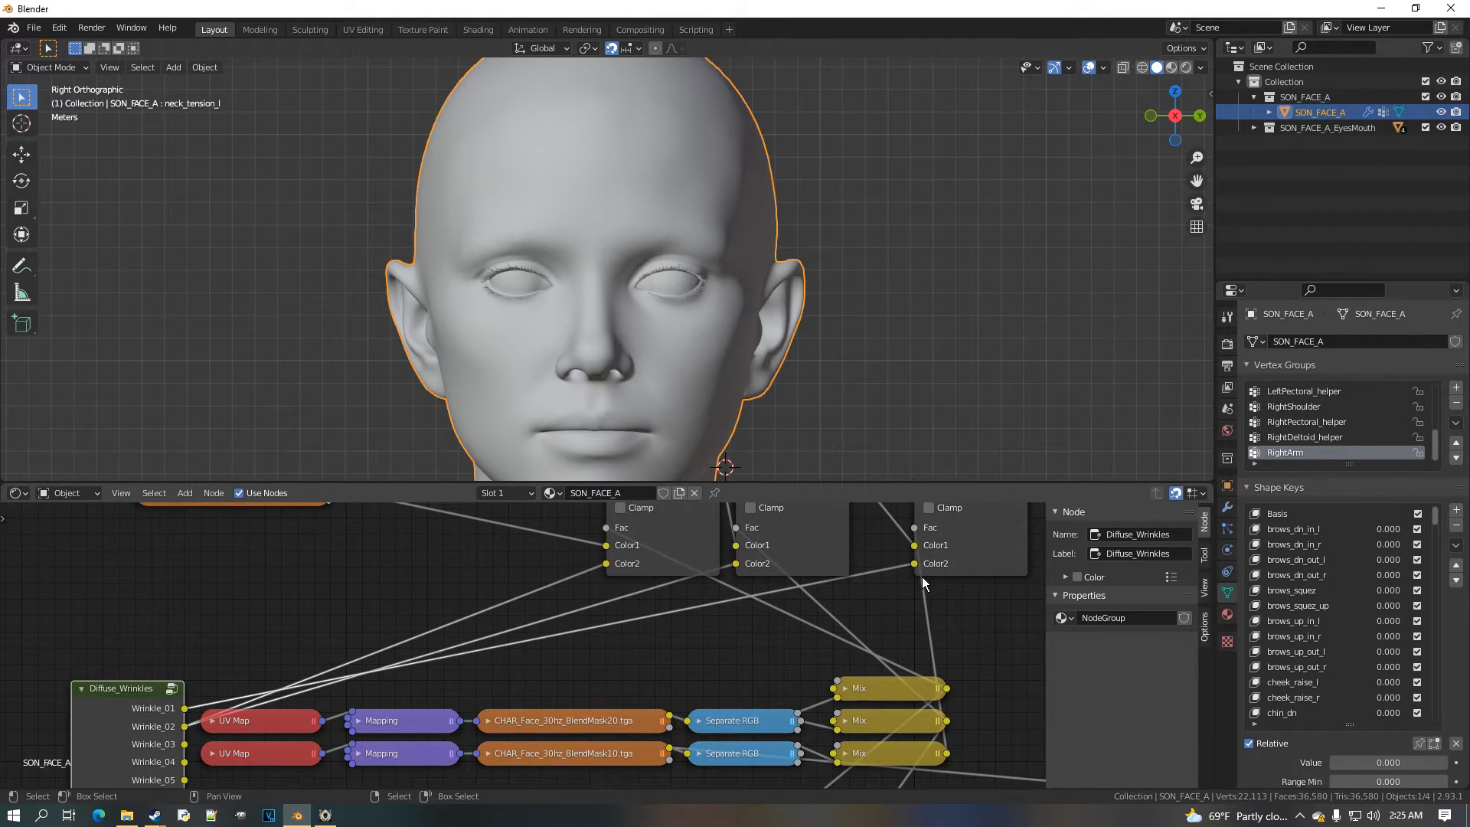
Duplicate a Mix node in the normal-map chain, insert it before Normal_Invert, and align it beside the other two
{"action": "middle_click_drag", "start_coordinate": [922, 577], "coordinate": [681, 632]}
{"action": "scroll", "coordinate": [660, 647], "scroll_direction": "down", "scroll_amount": 4}
{"action": "middle_click_drag", "start_coordinate": [826, 625], "coordinate": [677, 596]}
{"action": "scroll", "coordinate": [578, 688], "scroll_direction": "down", "scroll_amount": 2}
{"action": "middle_click_drag", "start_coordinate": [574, 691], "coordinate": [584, 629]}
{"action": "scroll", "coordinate": [649, 666], "scroll_direction": "down", "scroll_amount": 5}
{"action": "middle_click_drag", "start_coordinate": [649, 696], "coordinate": [714, 612]}
{"action": "scroll", "coordinate": [601, 638], "scroll_direction": "up", "scroll_amount": 5}
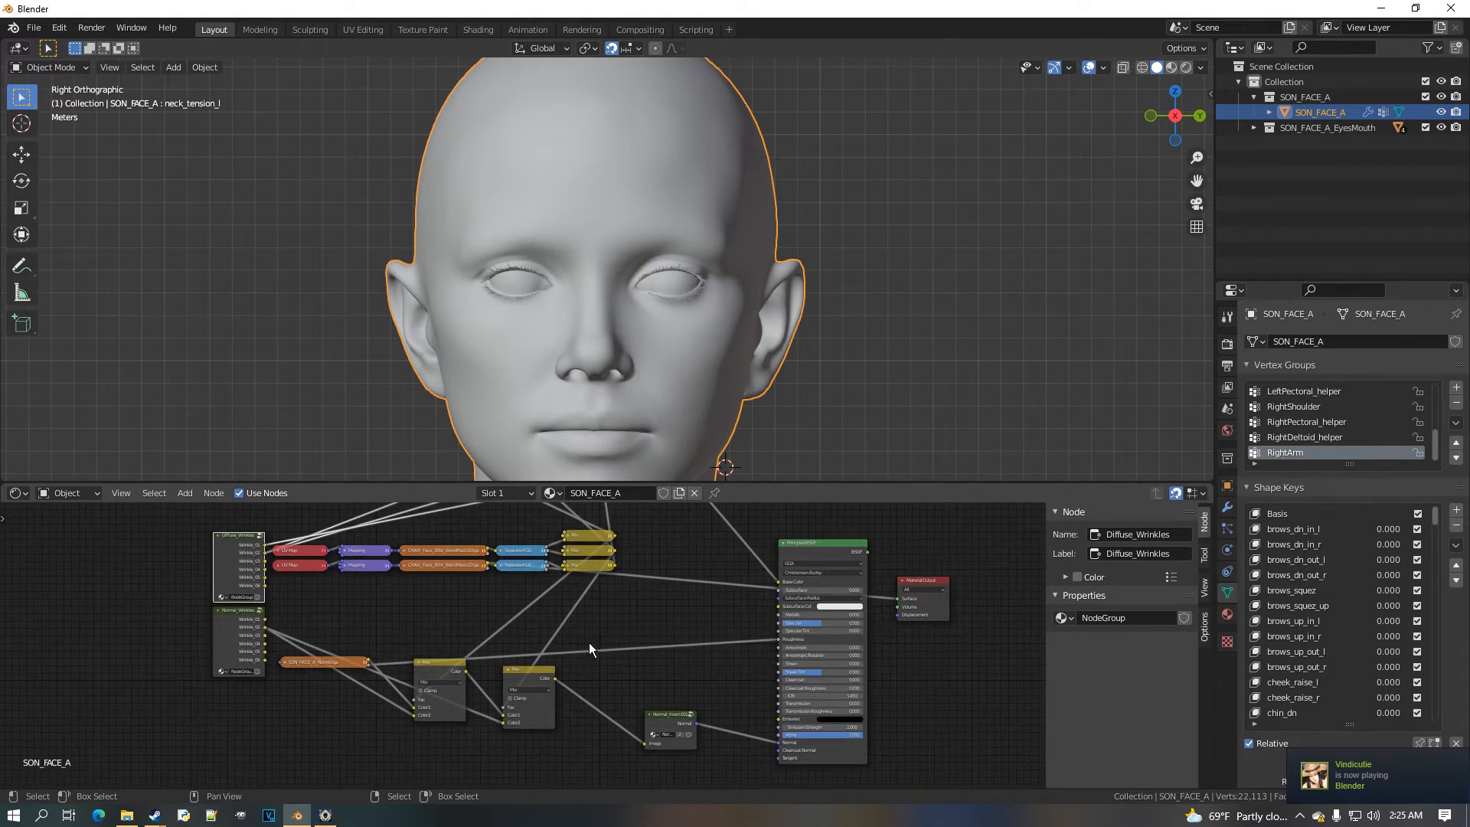
{"action": "left_click_drag", "start_coordinate": [529, 691], "coordinate": [427, 689]}
{"action": "key", "text": "shift+d"}
{"action": "left_click", "coordinate": [509, 686]}
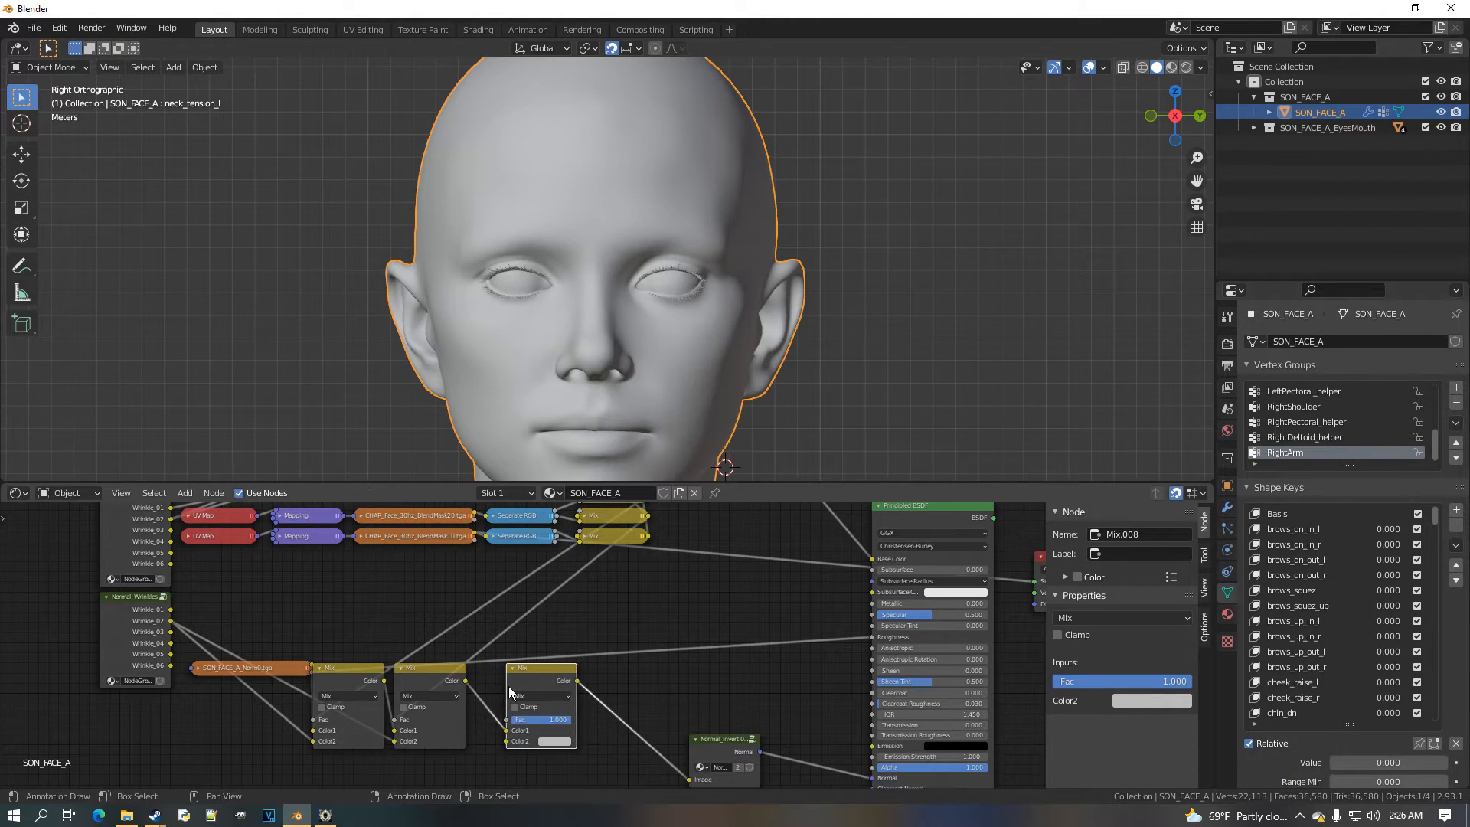
{"action": "scroll", "coordinate": [530, 683], "scroll_direction": "up", "scroll_amount": 2}
{"action": "middle_click_drag", "start_coordinate": [635, 638], "coordinate": [653, 631]}
{"action": "left_click_drag", "start_coordinate": [650, 641], "coordinate": [606, 642]}
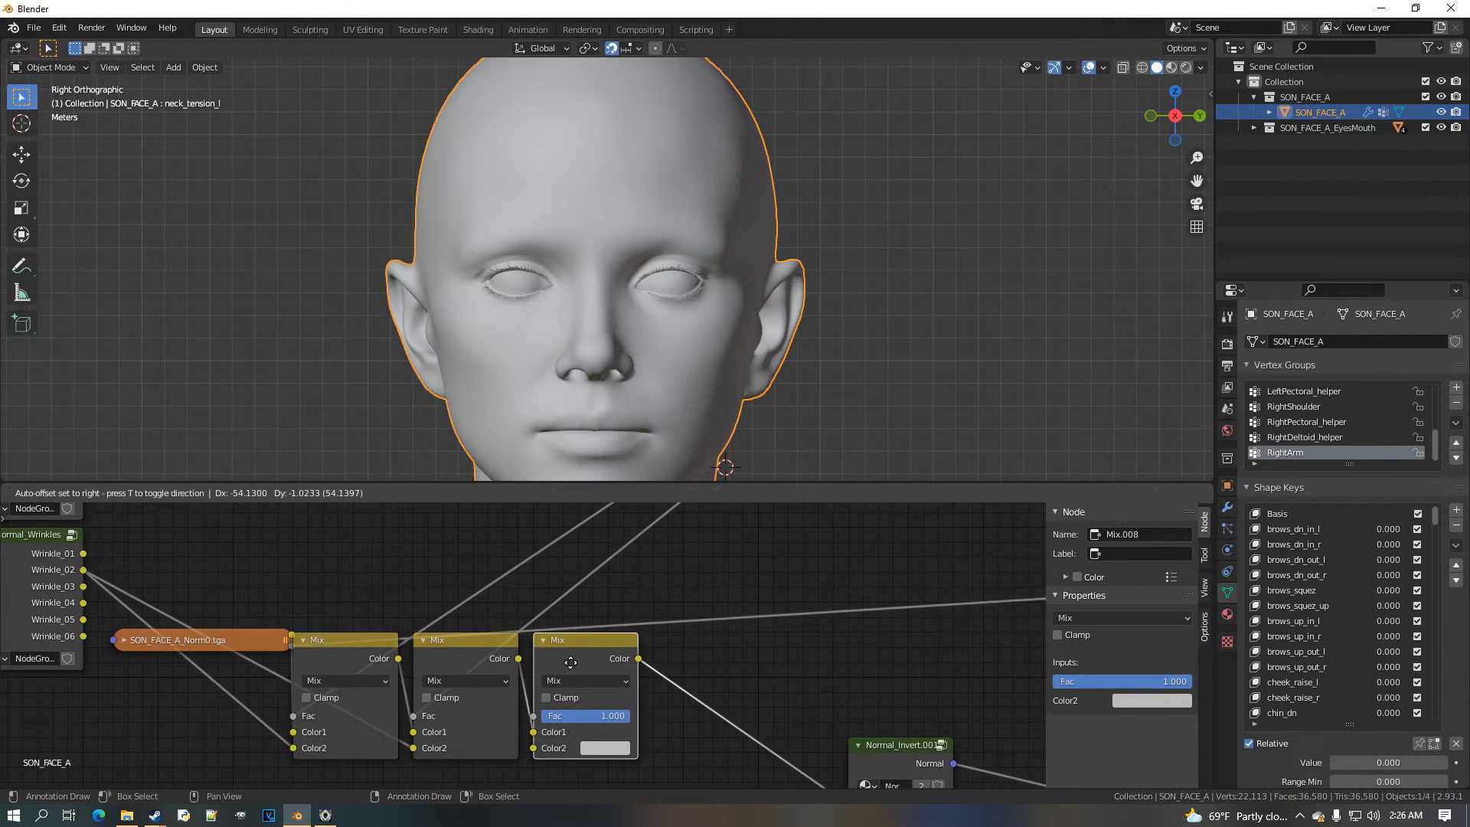
Connect the red-channel mask Mix to the third normal Mix node's Fac and Normal_Wrinkles Wrinkle_01 to its Color2
{"action": "middle_click_drag", "start_coordinate": [606, 641], "coordinate": [598, 702]}
{"action": "scroll", "coordinate": [597, 700], "scroll_direction": "down", "scroll_amount": 5}
{"action": "left_click_drag", "start_coordinate": [720, 576], "coordinate": [542, 755]}
{"action": "middle_click_drag", "start_coordinate": [525, 732], "coordinate": [648, 680]}
{"action": "scroll", "coordinate": [514, 650], "scroll_direction": "up", "scroll_amount": 2}
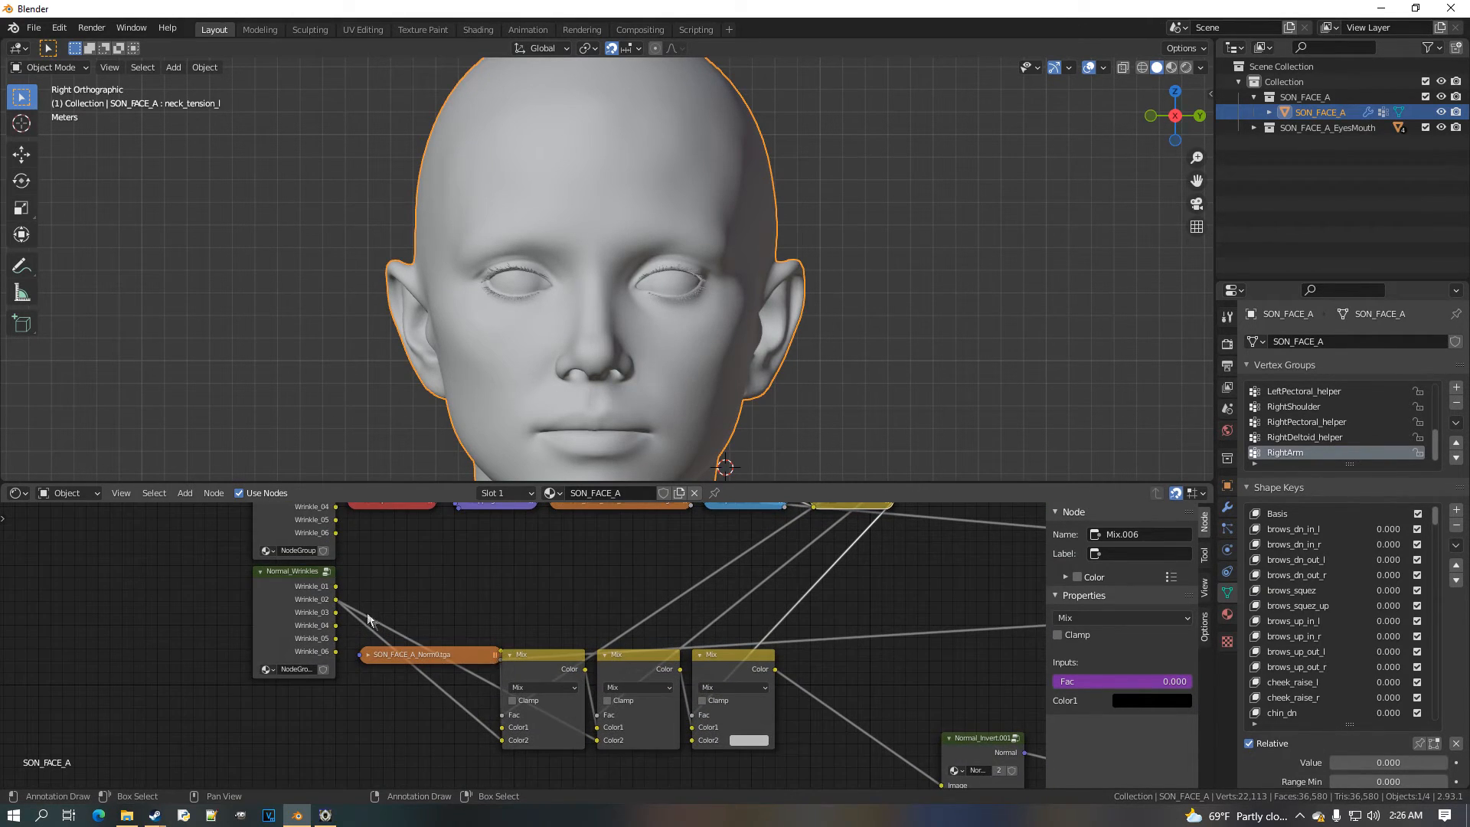
{"action": "left_click_drag", "start_coordinate": [337, 587], "coordinate": [706, 748]}
Duplicate the BlendMask10 mask Mix node below the others and connect the green channel of its Separate RGB node to Color2
{"action": "scroll", "coordinate": [735, 705], "scroll_direction": "down", "scroll_amount": 1}
{"action": "middle_click_drag", "start_coordinate": [775, 660], "coordinate": [689, 683]}
{"action": "scroll", "coordinate": [709, 573], "scroll_direction": "up", "scroll_amount": 2}
{"action": "middle_click_drag", "start_coordinate": [709, 573], "coordinate": [585, 689]}
{"action": "scroll", "coordinate": [642, 704], "scroll_direction": "up", "scroll_amount": 4}
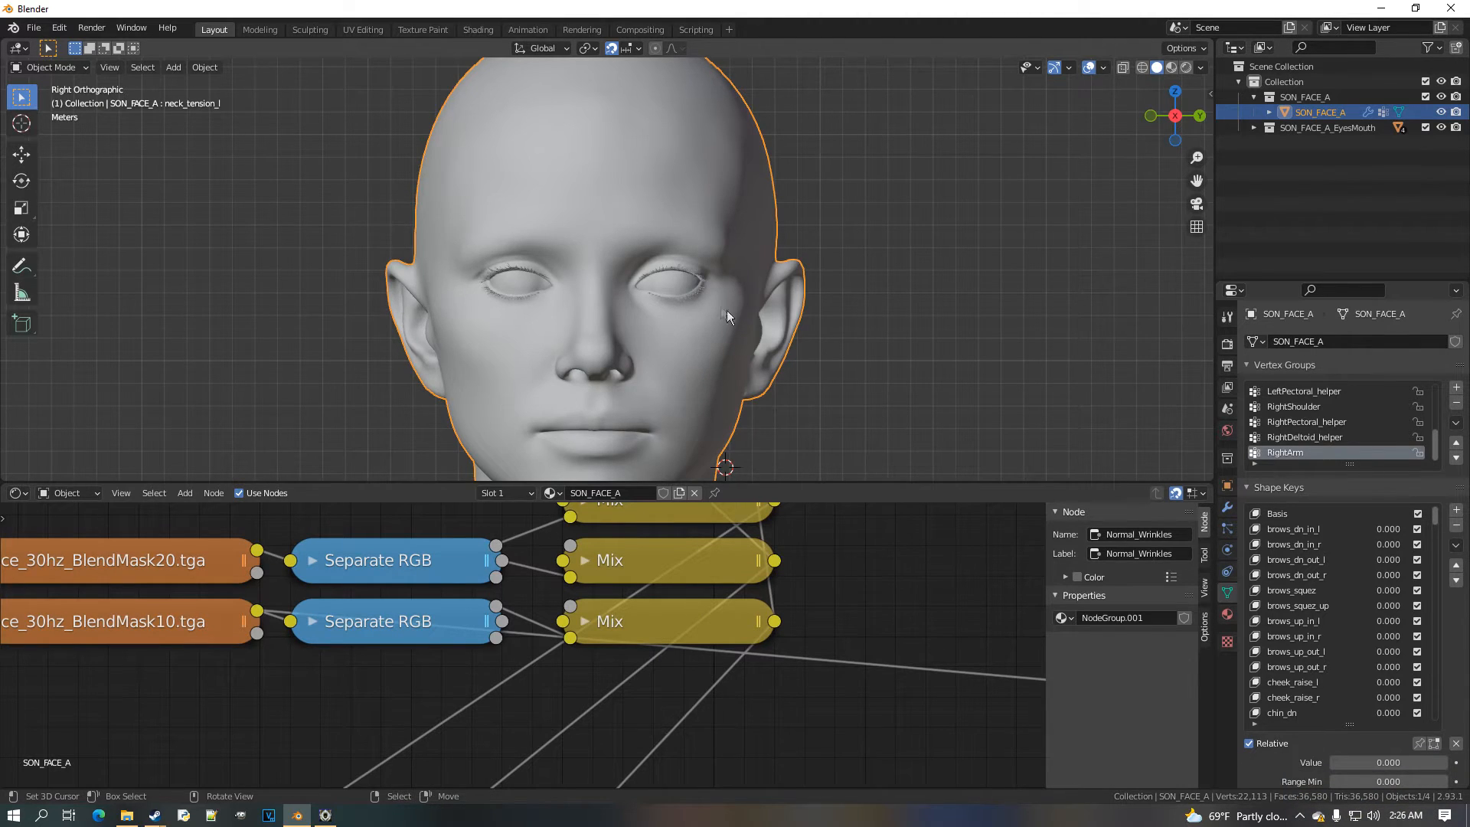
{"action": "scroll", "coordinate": [727, 310], "scroll_direction": "up", "scroll_amount": 2}
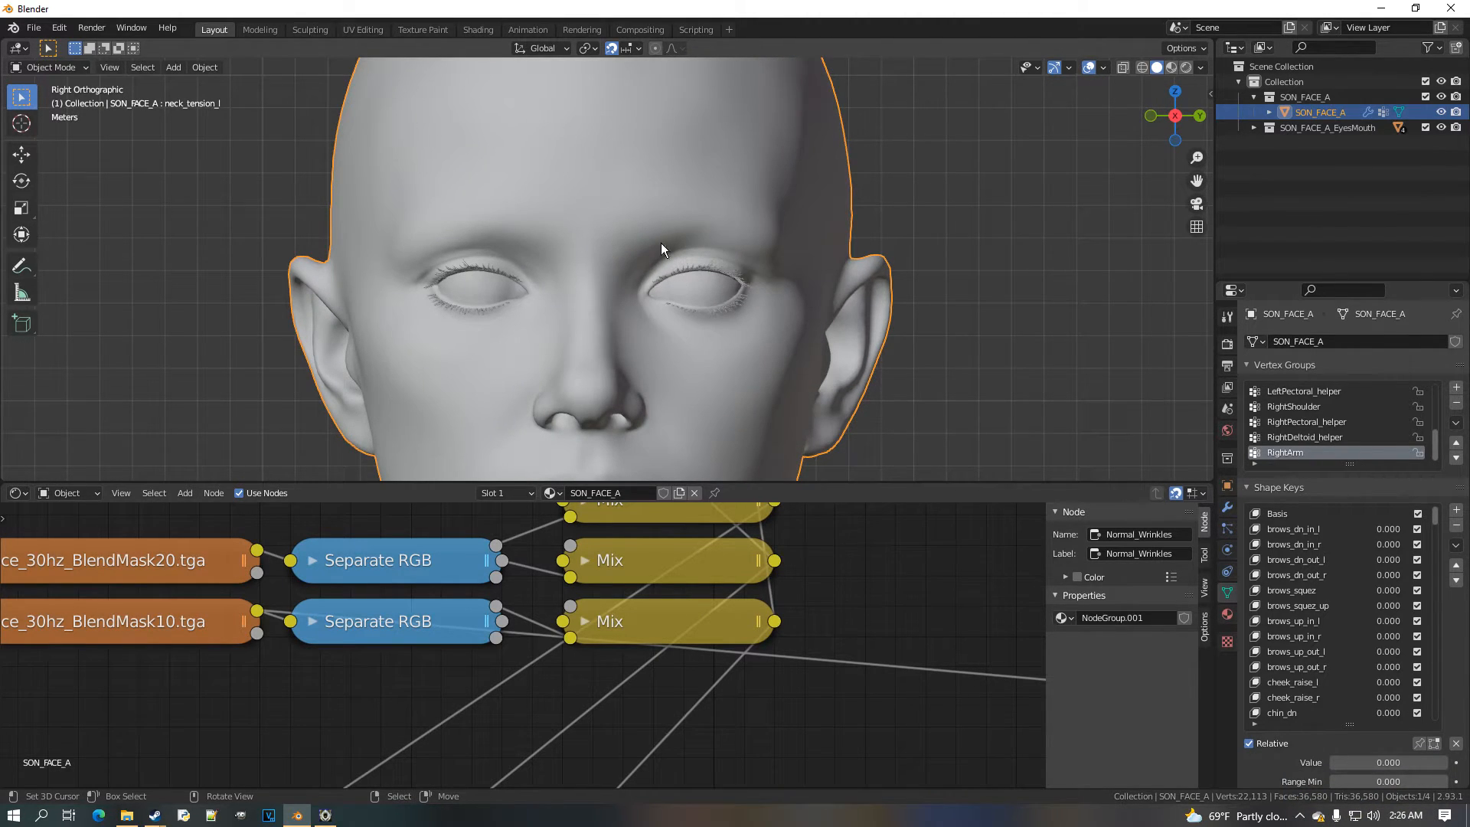
{"action": "scroll", "coordinate": [648, 614], "scroll_direction": "down", "scroll_amount": 2}
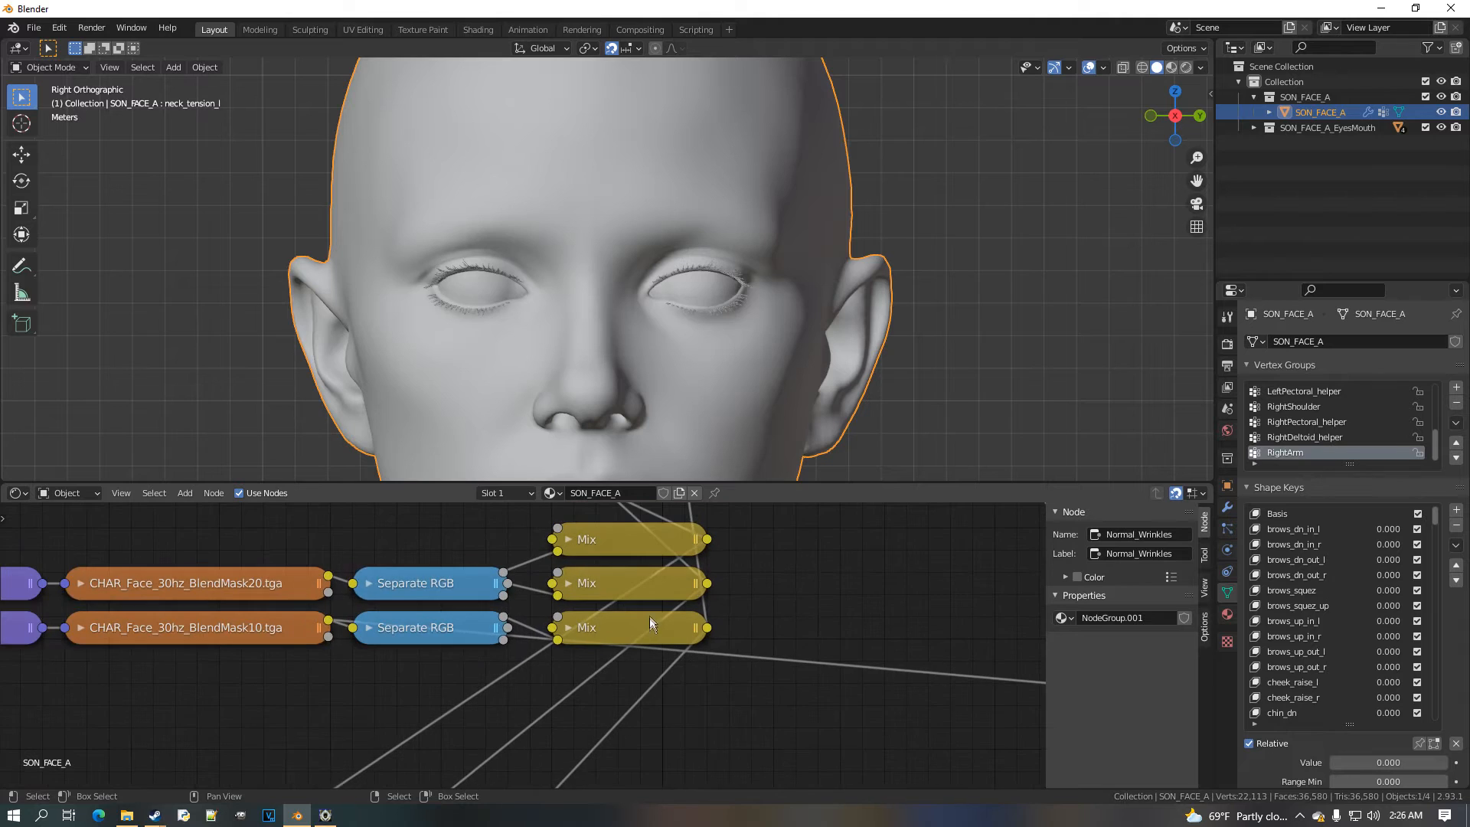
{"action": "left_click", "coordinate": [649, 615]}
{"action": "key", "text": "shift+d"}
{"action": "left_click", "coordinate": [721, 668]}
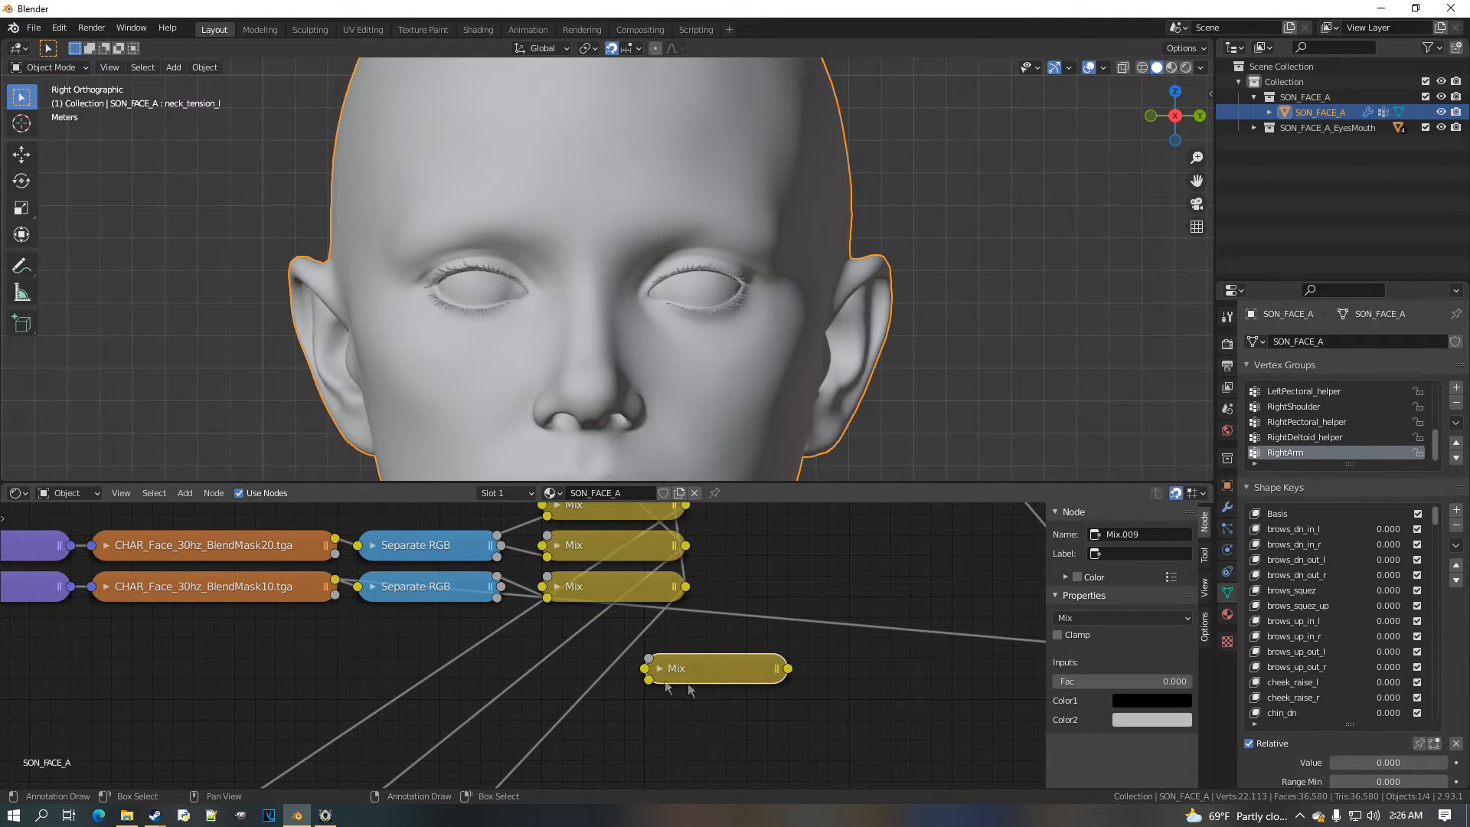
{"action": "left_click_drag", "start_coordinate": [502, 587], "coordinate": [601, 611]}
{"action": "scroll", "coordinate": [600, 611], "scroll_direction": "down", "scroll_amount": 3}
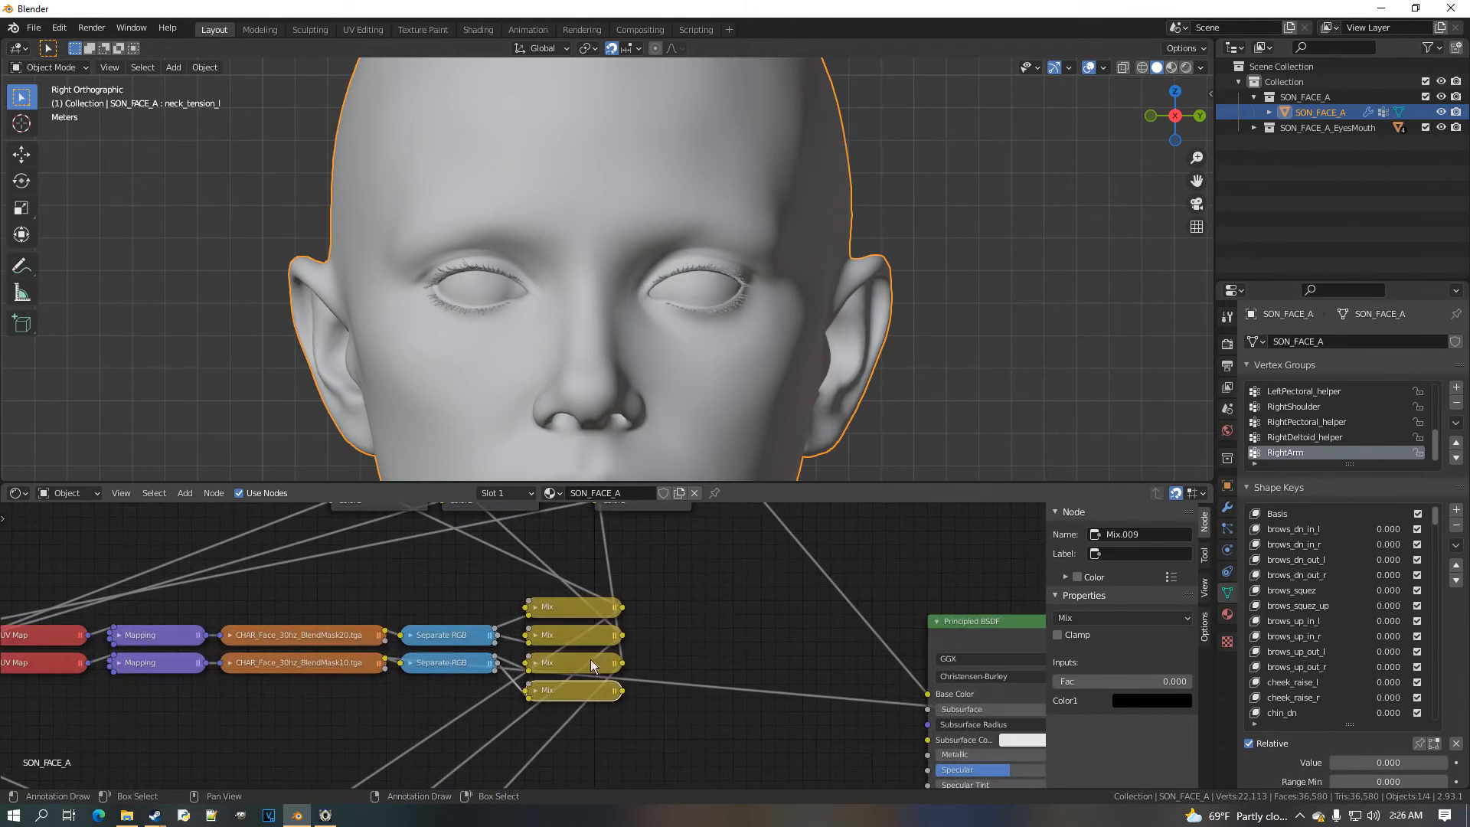
{"action": "scroll", "coordinate": [570, 671], "scroll_direction": "up", "scroll_amount": 3}
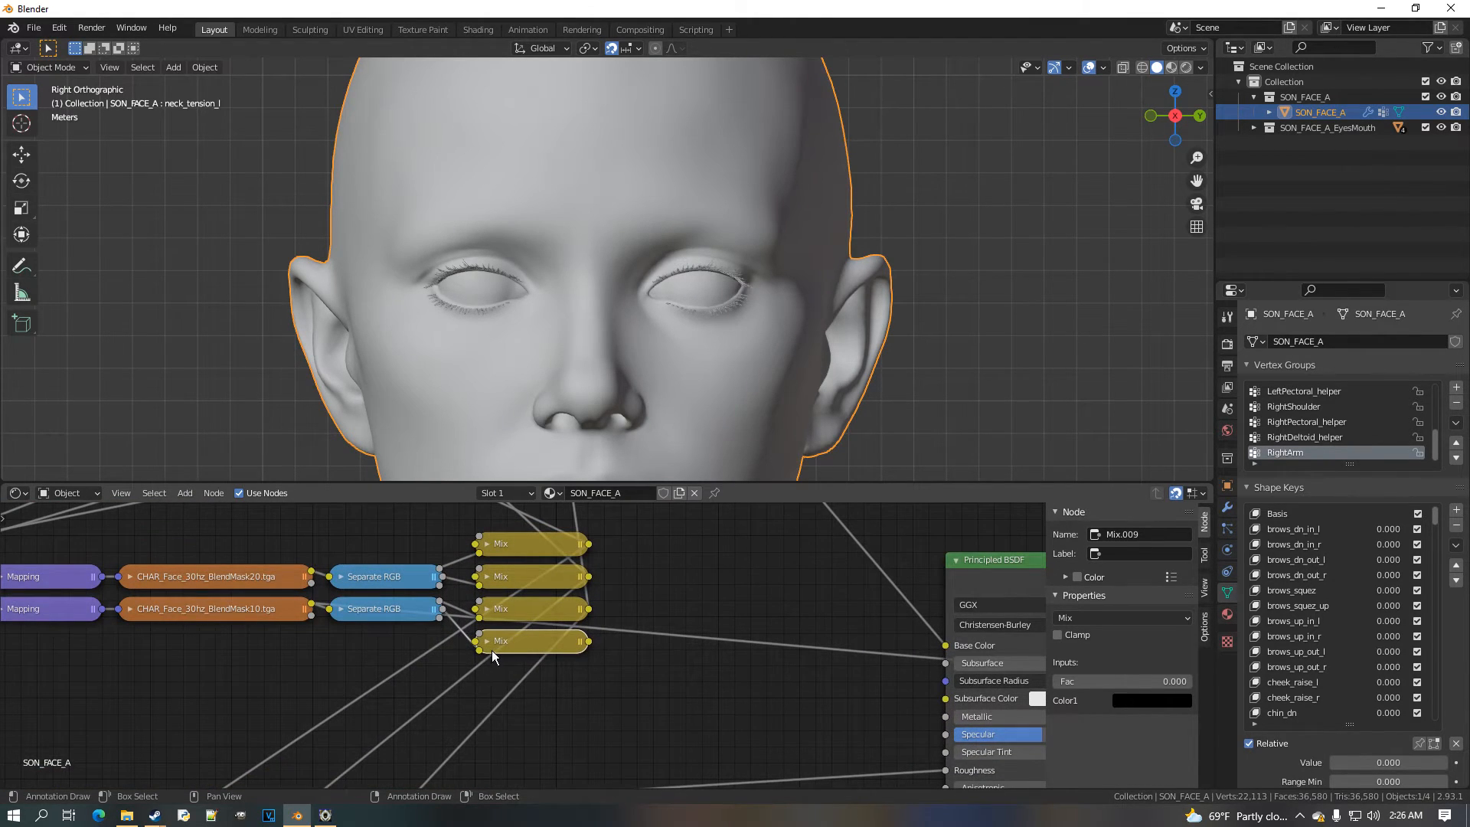
Paste the brows_up_in_l shape key value as a driver on the Fac of the green-channel Mix node, and collapse the node
{"action": "key", "text": "h"}
{"action": "scroll", "coordinate": [619, 660], "scroll_direction": "up", "scroll_amount": 2}
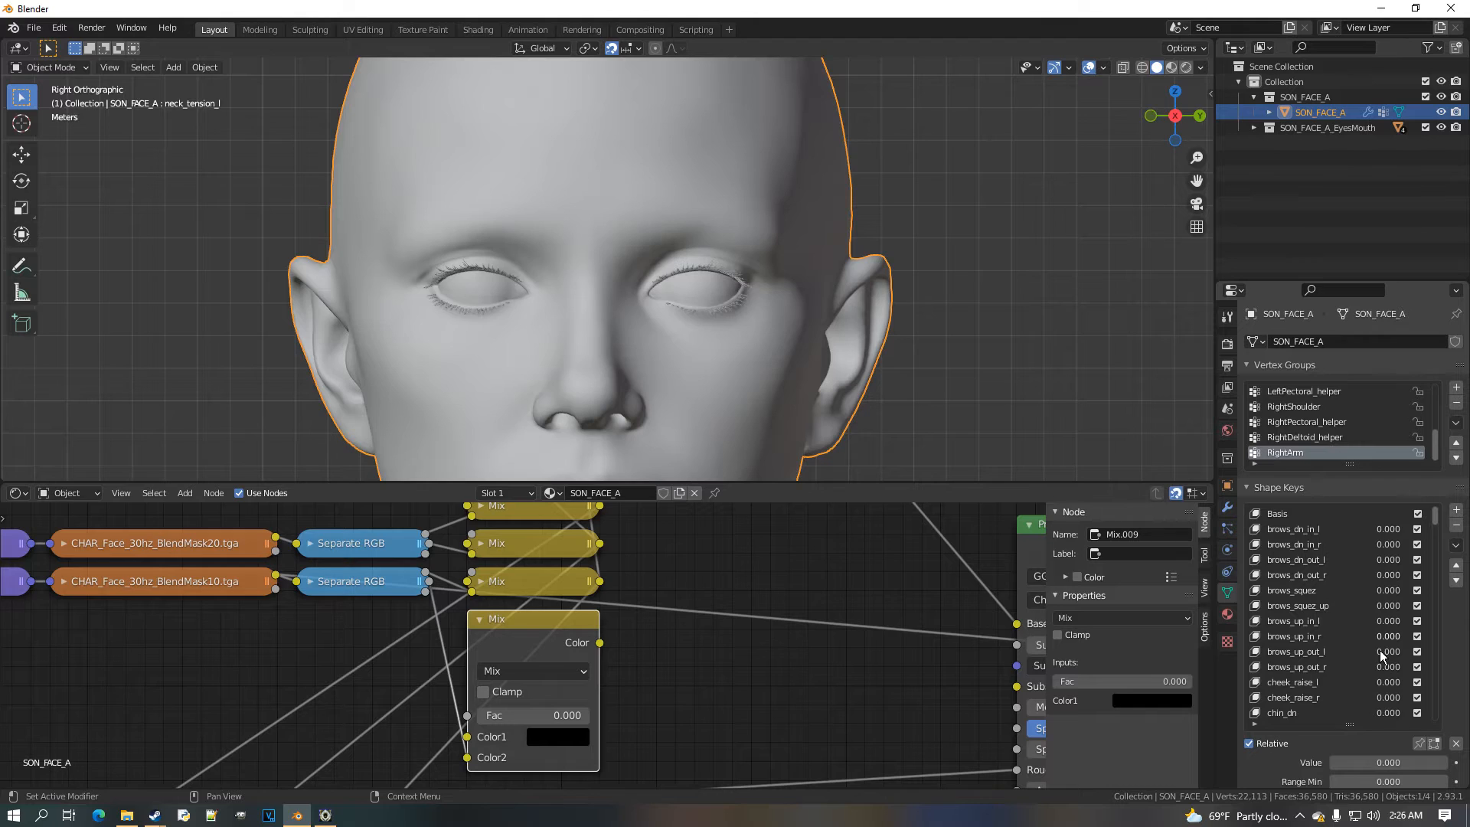
{"action": "mouse_move", "coordinate": [1388, 642]}
{"action": "left_mouse_down"}
{"action": "mouse_move", "coordinate": [1425, 642]}
{"action": "mouse_move", "coordinate": [1387, 641]}
{"action": "left_mouse_up"}
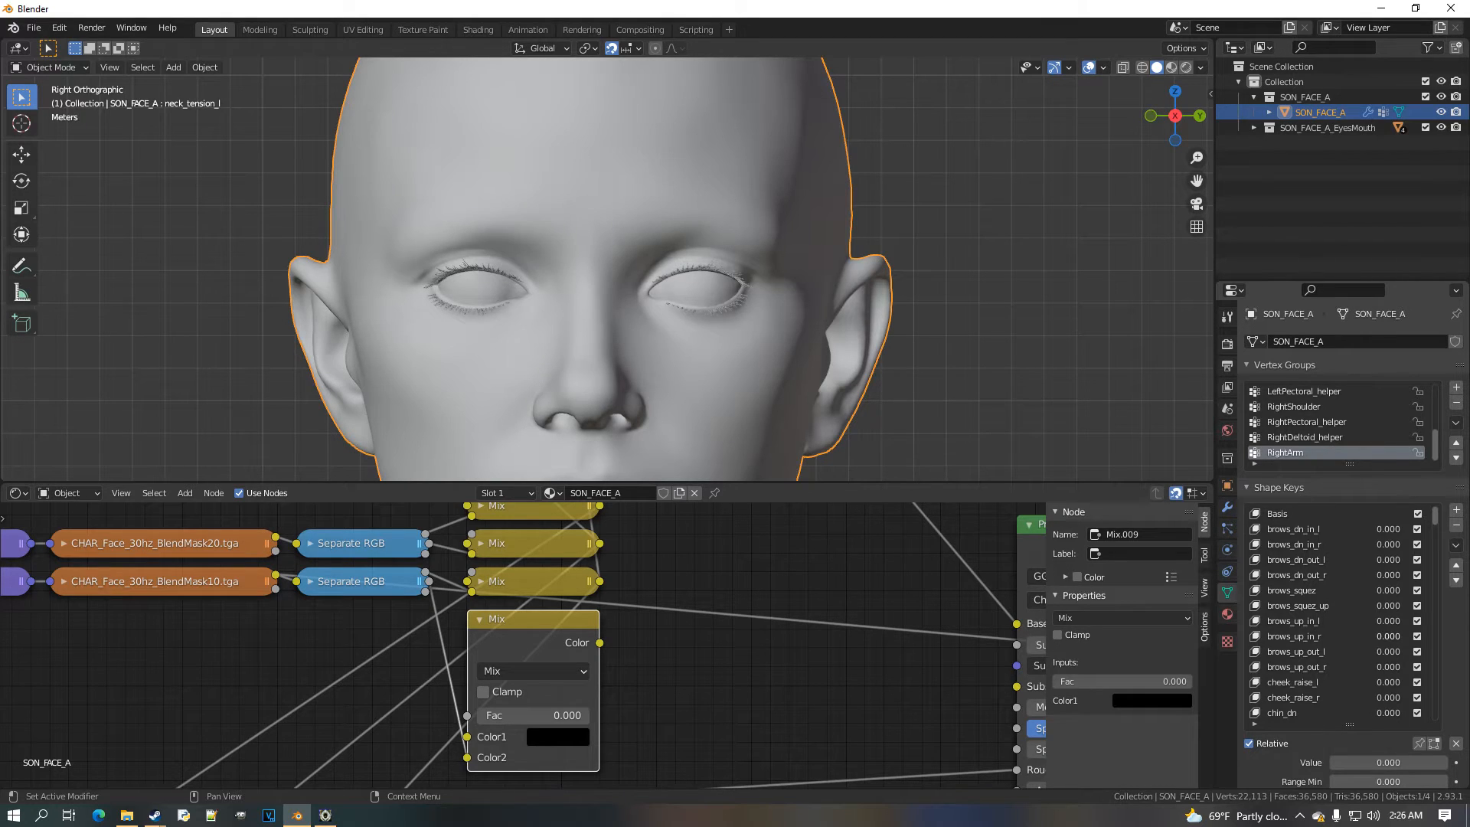
{"action": "right_click", "coordinate": [1388, 635]}
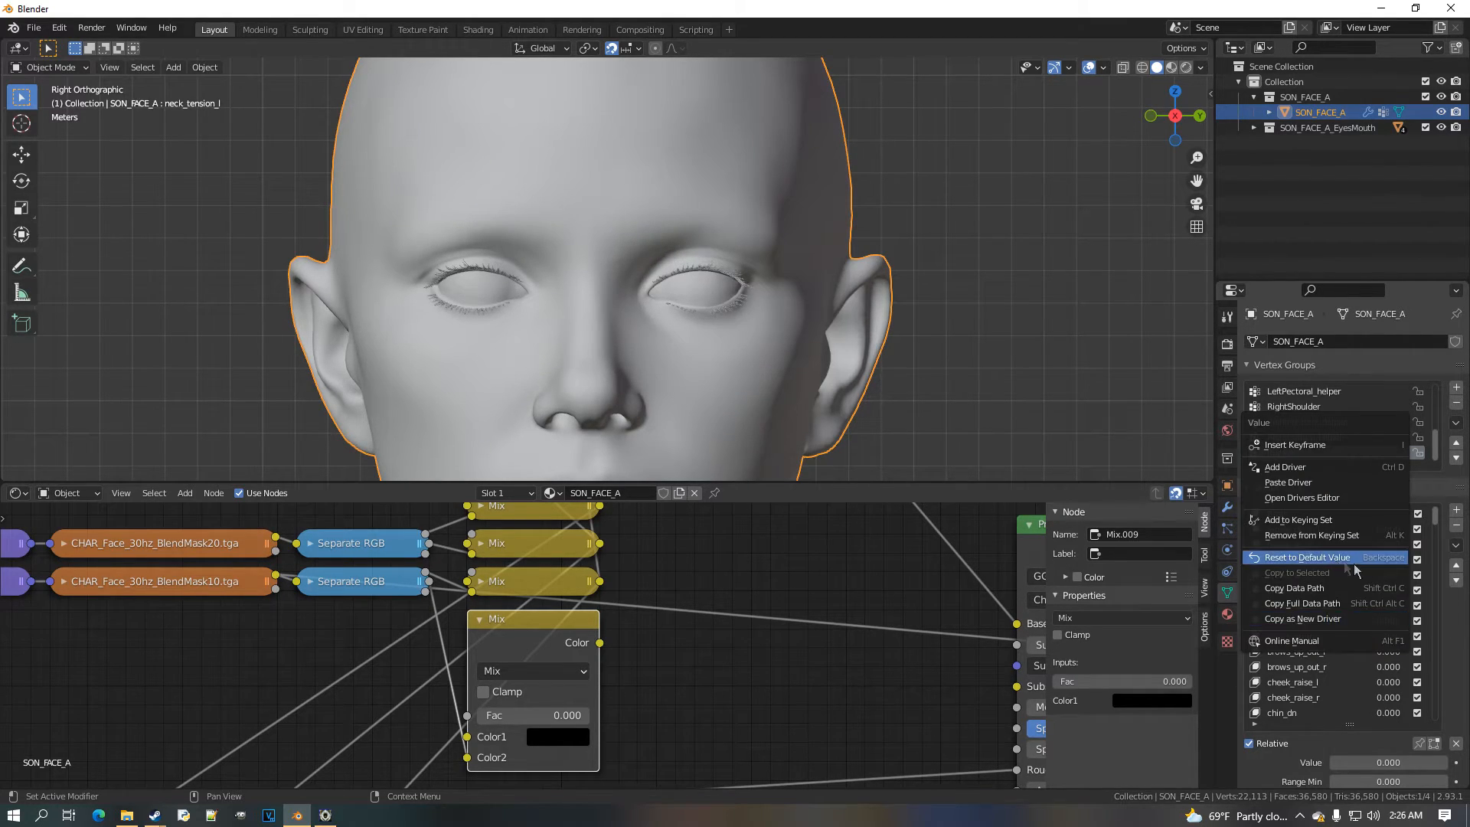
{"action": "scroll", "coordinate": [749, 695], "scroll_direction": "up", "scroll_amount": 1}
{"action": "right_click", "coordinate": [581, 690]}
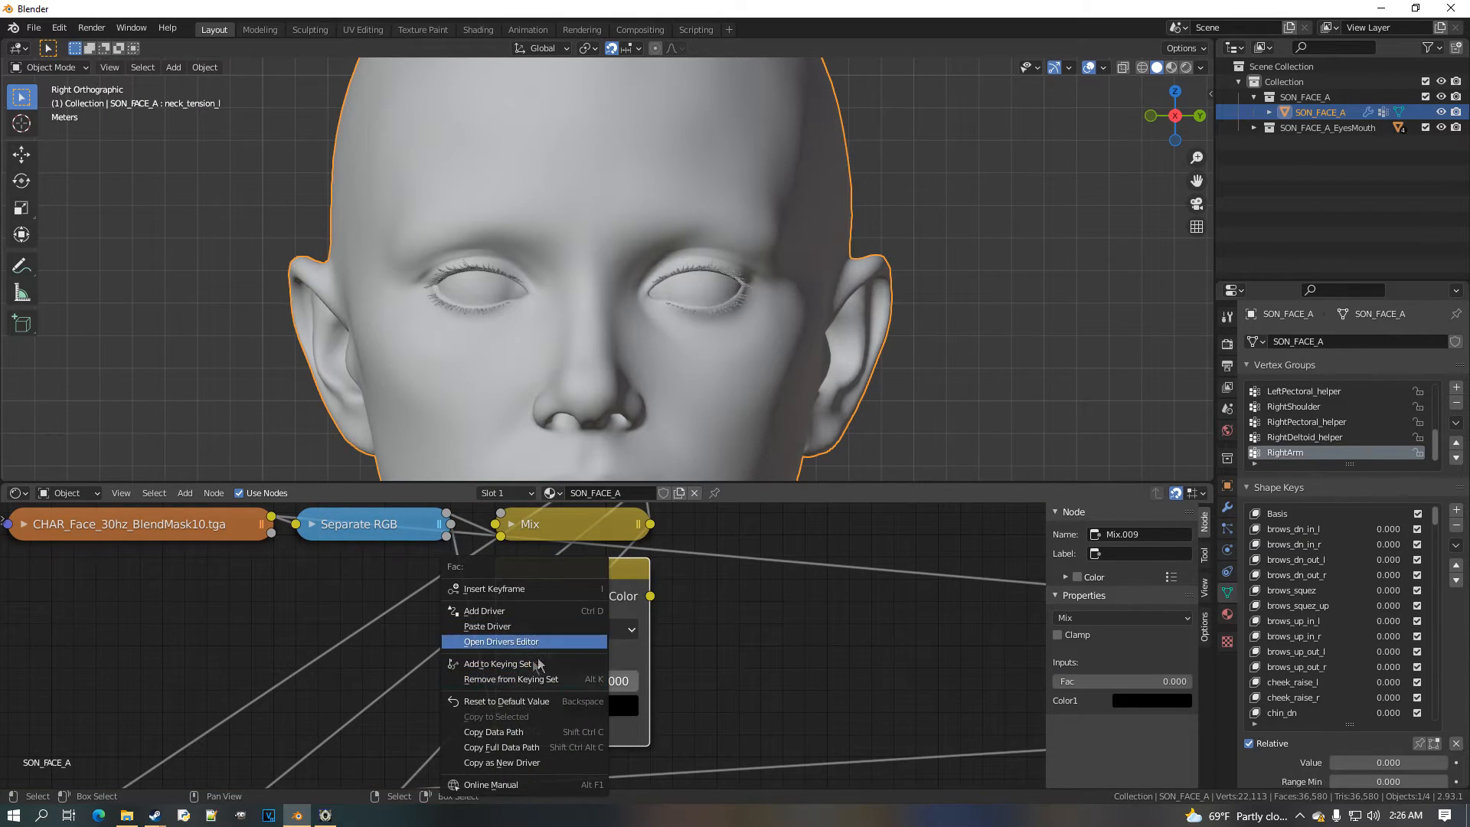
{"action": "left_click", "coordinate": [530, 627]}
{"action": "left_click", "coordinate": [511, 568]}
Rearrange the three color Mix nodes and insert a duplicate fourth Mix node at the end of the color chain
{"action": "scroll", "coordinate": [665, 584], "scroll_direction": "down", "scroll_amount": 3}
{"action": "middle_click_drag", "start_coordinate": [665, 583], "coordinate": [585, 770]}
{"action": "scroll", "coordinate": [587, 708], "scroll_direction": "down", "scroll_amount": 4}
{"action": "middle_click_drag", "start_coordinate": [578, 603], "coordinate": [605, 707]}
{"action": "left_click_drag", "start_coordinate": [354, 626], "coordinate": [280, 614]}
{"action": "left_click_drag", "start_coordinate": [471, 616], "coordinate": [391, 618]}
{"action": "left_click_drag", "start_coordinate": [552, 625], "coordinate": [436, 624]}
{"action": "key", "text": "shift+d"}
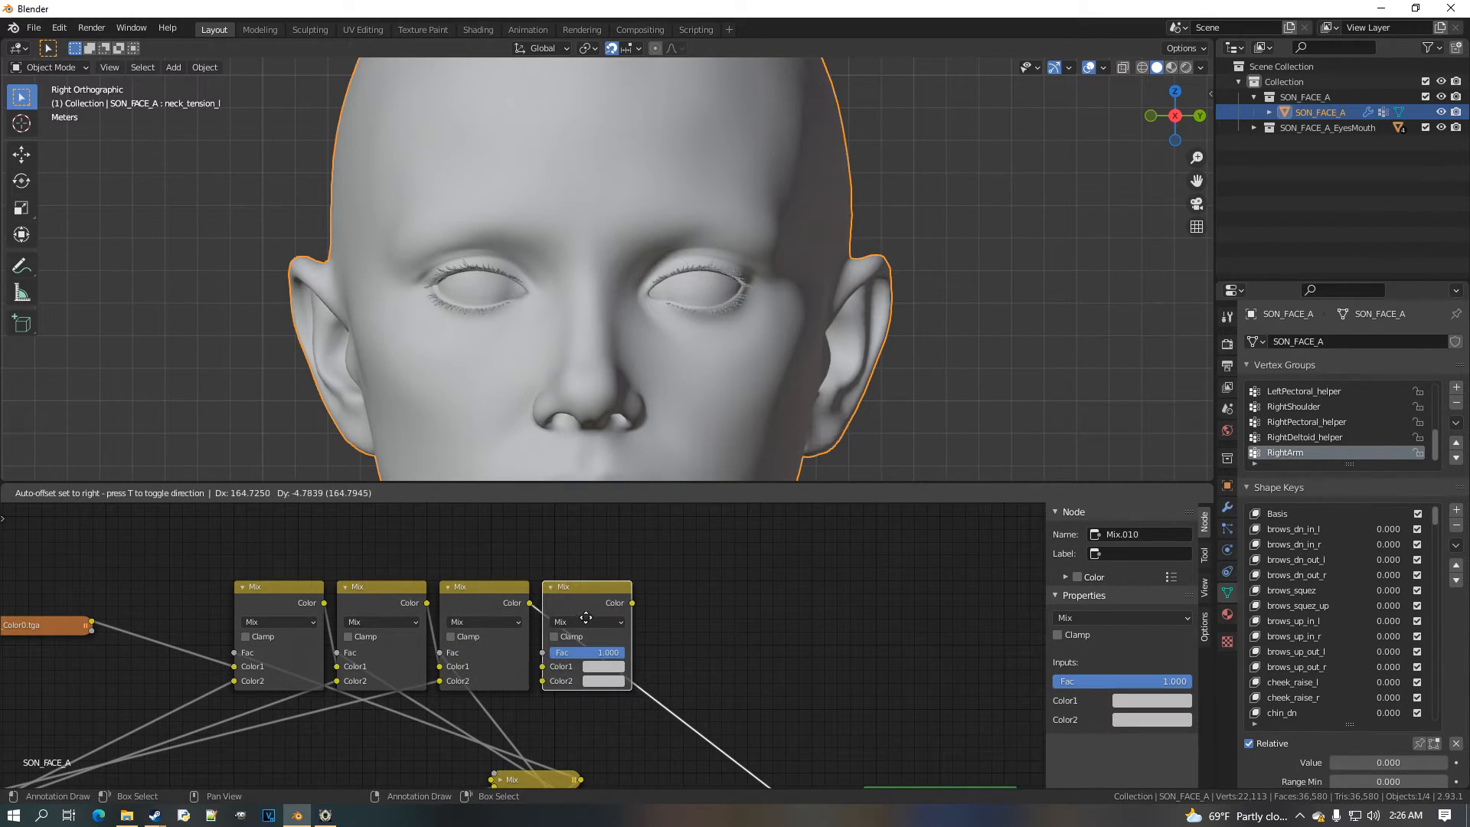
{"action": "left_click", "coordinate": [587, 622]}
Connect the green-channel mask Mix to the fourth color Mix node's Fac and the Diffuse_Wrinkles map to its Color2
{"action": "scroll", "coordinate": [613, 692], "scroll_direction": "down", "scroll_amount": 1}
{"action": "middle_click_drag", "start_coordinate": [611, 703], "coordinate": [594, 576]}
{"action": "scroll", "coordinate": [595, 647], "scroll_direction": "up", "scroll_amount": 3}
{"action": "middle_click_drag", "start_coordinate": [601, 736], "coordinate": [599, 752]}
{"action": "left_click_drag", "start_coordinate": [580, 752], "coordinate": [713, 645]}
{"action": "left_click_drag", "start_coordinate": [598, 528], "coordinate": [596, 527]}
{"action": "scroll", "coordinate": [398, 605], "scroll_direction": "down", "scroll_amount": 1}
{"action": "middle_click_drag", "start_coordinate": [252, 624], "coordinate": [529, 667]}
{"action": "left_click_drag", "start_coordinate": [241, 718], "coordinate": [832, 595]}
{"action": "left_click_drag", "start_coordinate": [831, 551], "coordinate": [793, 550]}
Insert a duplicate fourth Mix node into the normal-map chain between the third Mix node and Normal_Invert
{"action": "scroll", "coordinate": [810, 585], "scroll_direction": "down", "scroll_amount": 5}
{"action": "middle_click_drag", "start_coordinate": [835, 622], "coordinate": [672, 499]}
{"action": "scroll", "coordinate": [565, 616], "scroll_direction": "up", "scroll_amount": 5}
{"action": "middle_click_drag", "start_coordinate": [568, 720], "coordinate": [522, 605]}
{"action": "key", "text": "shift+d"}
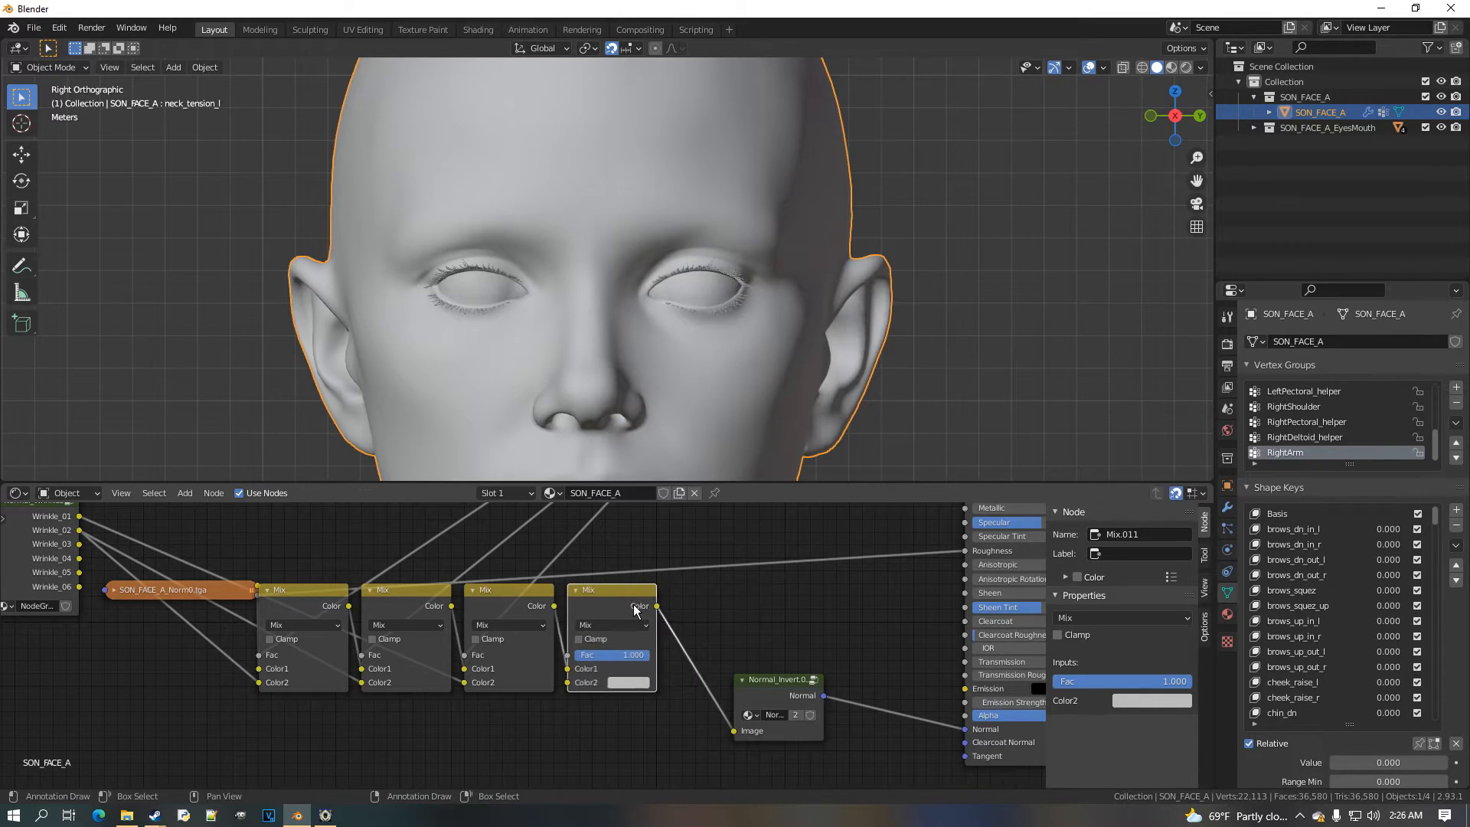
Connect Wrinkle_01 of Normal_Wrinkles to the fourth normal-chain Mix node's Color2 and the green-channel mask Mix to its Fac
{"action": "left_click", "coordinate": [678, 605]}
{"action": "left_click", "coordinate": [541, 609]}
{"action": "left_click_drag", "start_coordinate": [645, 611], "coordinate": [606, 611]}
{"action": "scroll", "coordinate": [563, 593], "scroll_direction": "down", "scroll_amount": 3}
{"action": "middle_click_drag", "start_coordinate": [554, 589], "coordinate": [665, 620]}
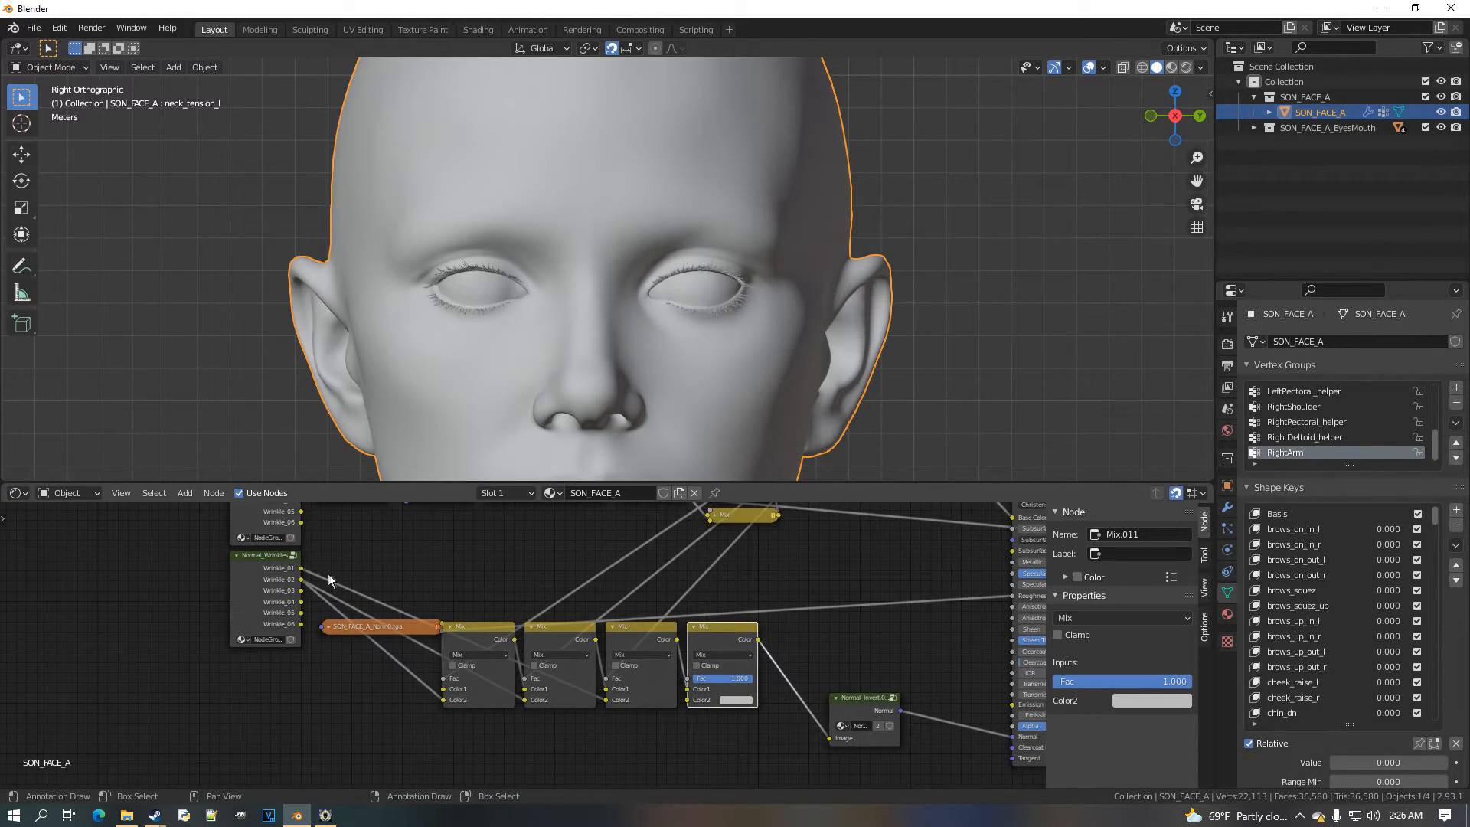
{"action": "left_click_drag", "start_coordinate": [302, 569], "coordinate": [434, 626]}
{"action": "left_click_drag", "start_coordinate": [706, 721], "coordinate": [699, 707]}
{"action": "middle_click_drag", "start_coordinate": [719, 583], "coordinate": [669, 664]}
{"action": "scroll", "coordinate": [669, 664], "scroll_direction": "up", "scroll_amount": 3}
{"action": "left_click", "coordinate": [698, 565]}
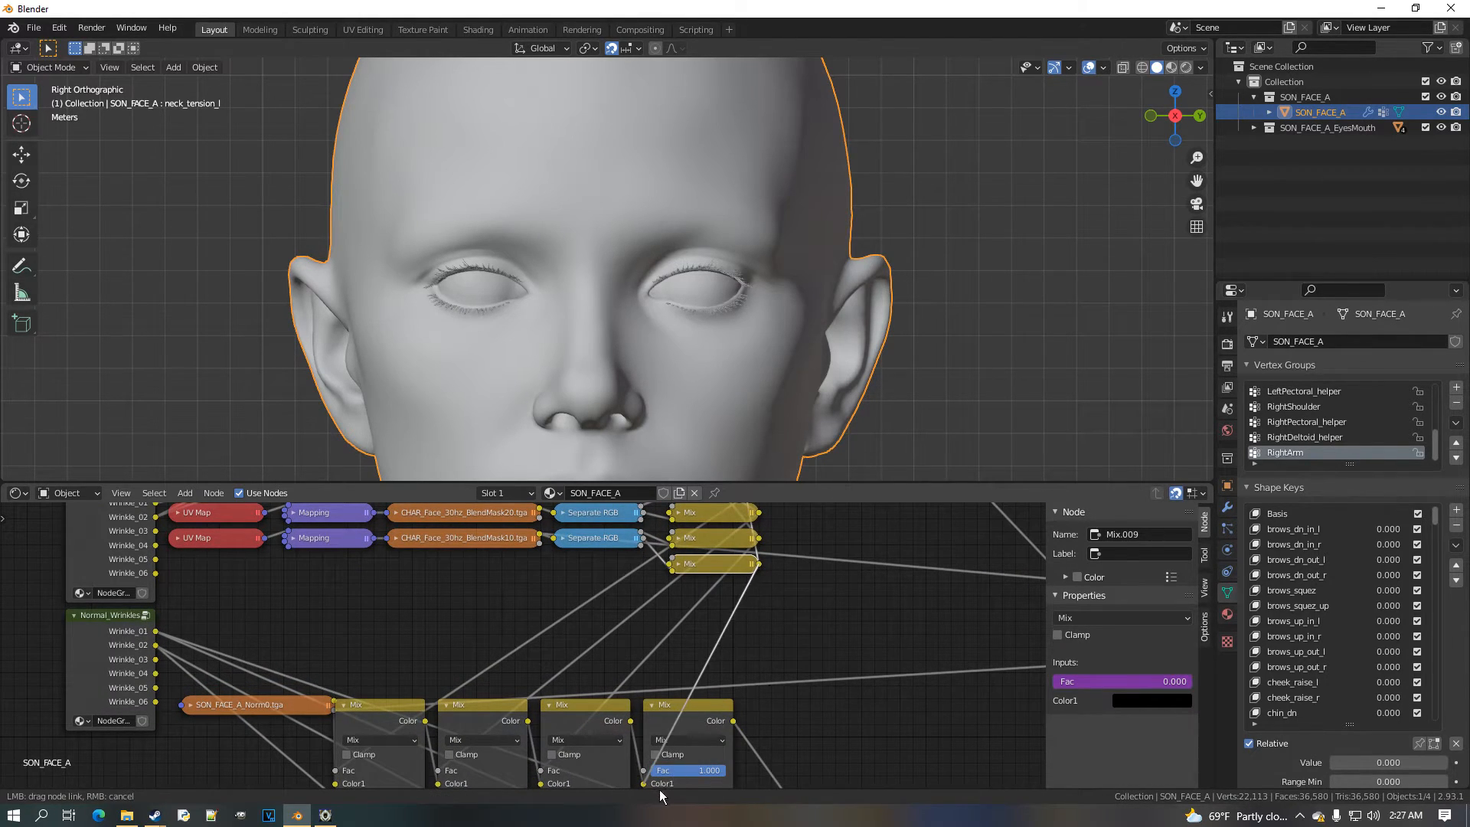
{"action": "middle_click_drag", "start_coordinate": [697, 564], "coordinate": [632, 693]}
{"action": "scroll", "coordinate": [632, 693], "scroll_direction": "up", "scroll_amount": 1}
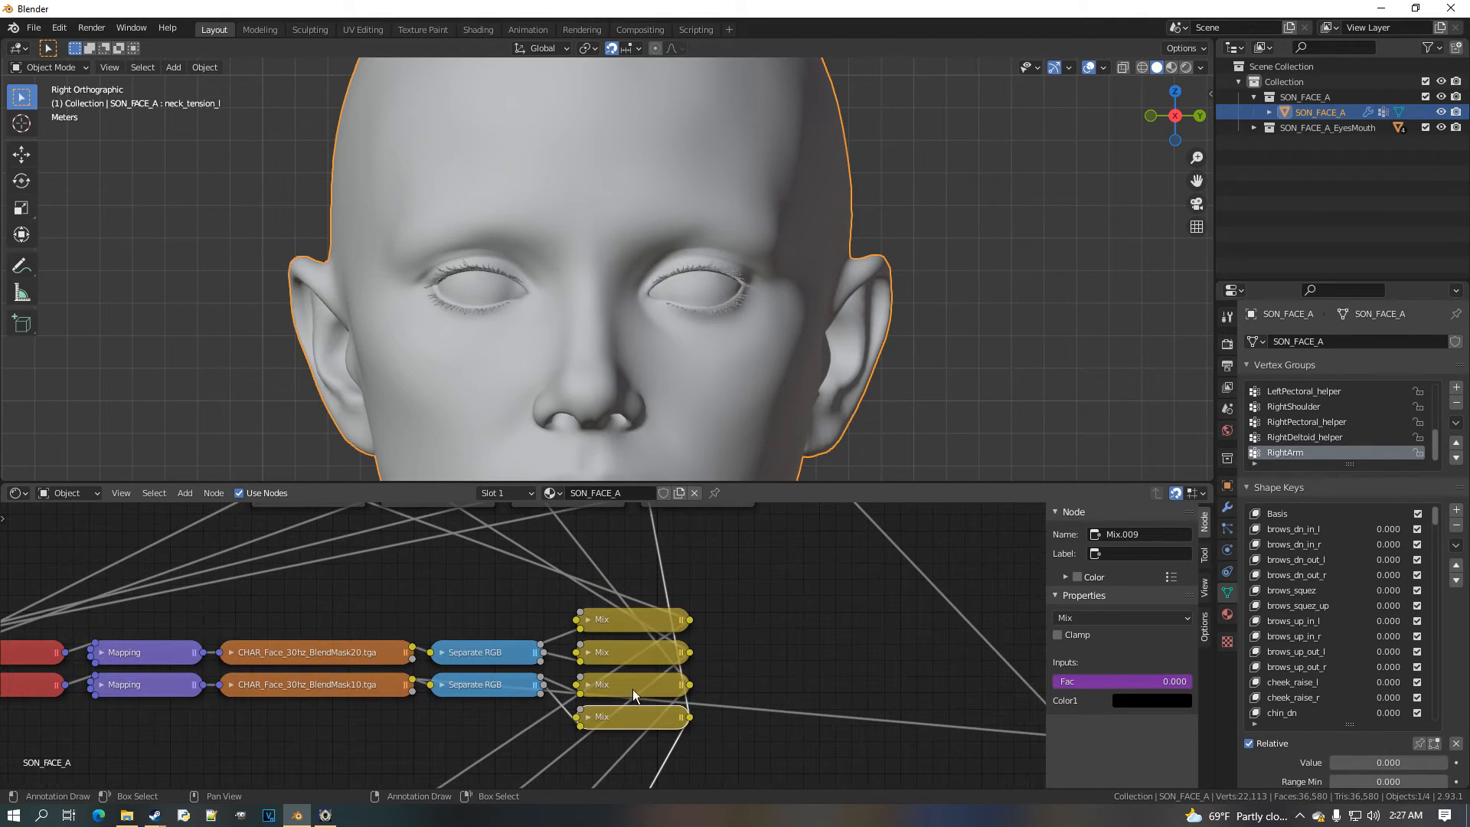
Duplicate the lowest mask Mix node, place the copy in free space below the stack and expand it
{"action": "left_click_drag", "start_coordinate": [736, 599], "coordinate": [646, 655]}
{"action": "middle_click_drag", "start_coordinate": [605, 674], "coordinate": [624, 625]}
{"action": "scroll", "coordinate": [623, 624], "scroll_direction": "up", "scroll_amount": 3}
{"action": "left_click", "coordinate": [628, 629]}
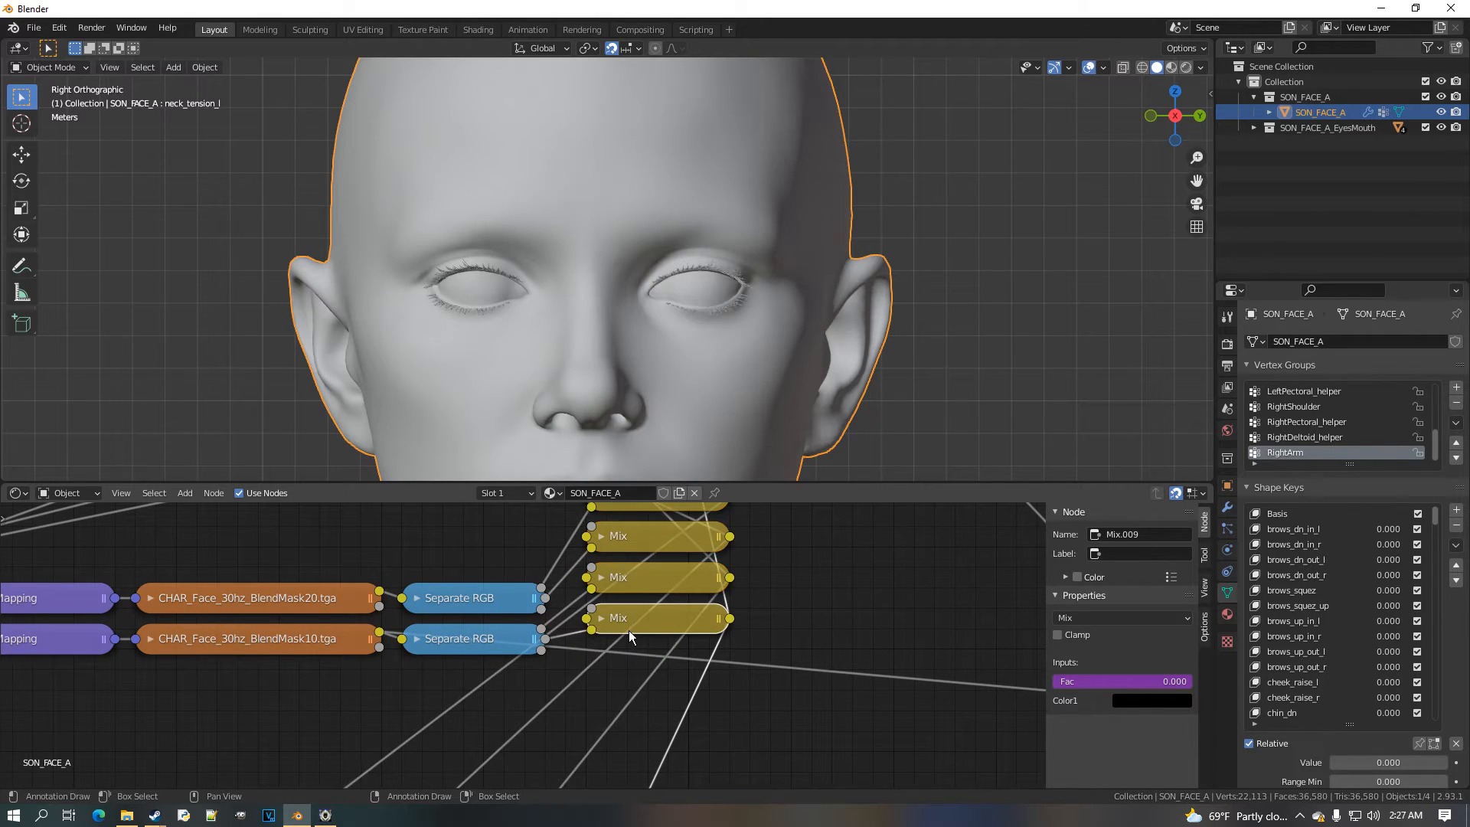
{"action": "key", "text": "shift+d"}
{"action": "left_click", "coordinate": [747, 728]}
{"action": "left_click", "coordinate": [724, 723]}
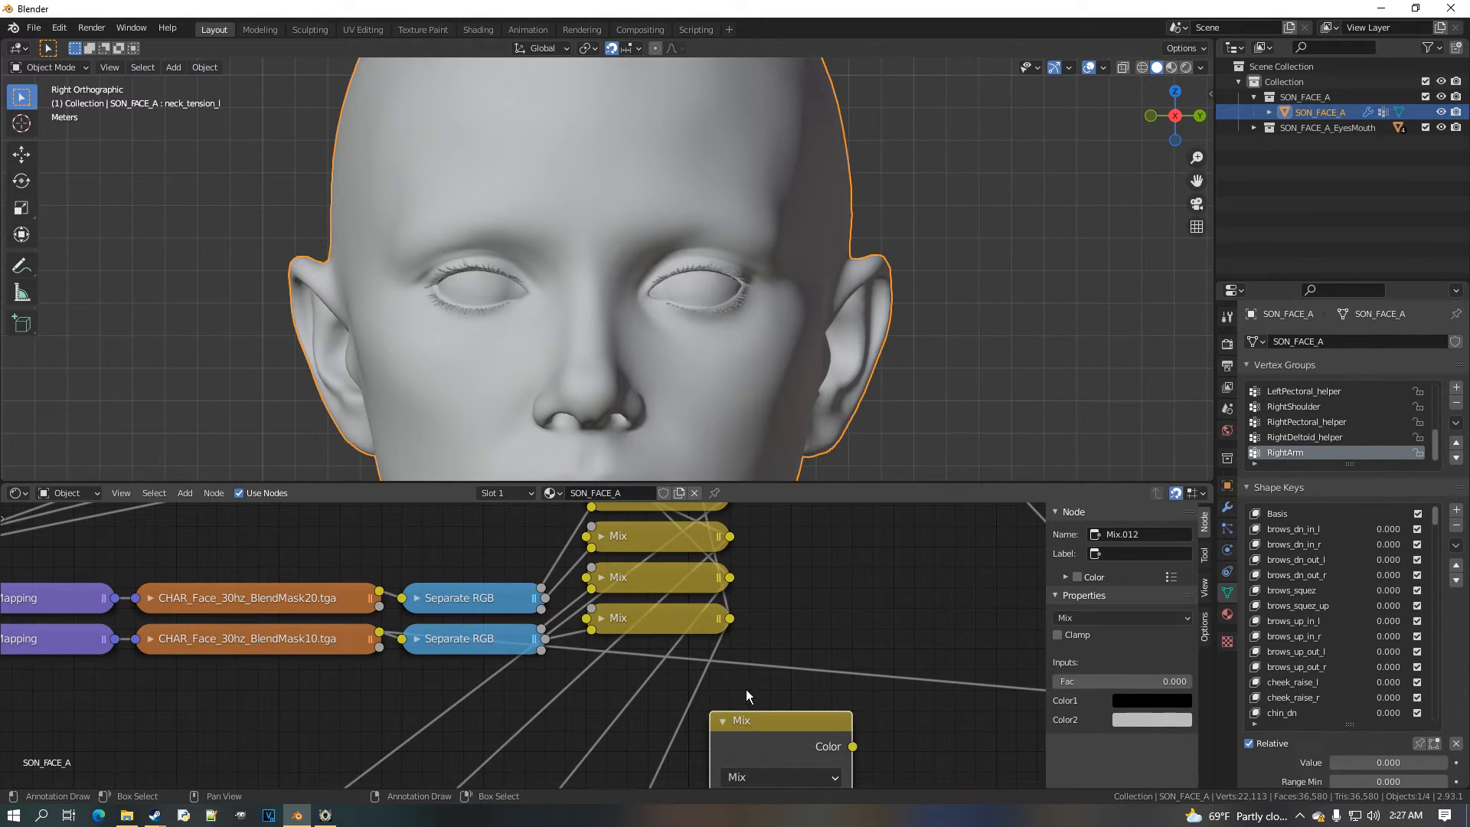
Connect the blue output of BlendMask10's Separate RGB to the new mask Mix's Color2 and place the node under the stack
{"action": "middle_click_drag", "start_coordinate": [592, 682], "coordinate": [627, 609]}
{"action": "scroll", "coordinate": [627, 610], "scroll_direction": "down", "scroll_amount": 1}
{"action": "scroll", "coordinate": [597, 599], "scroll_direction": "up", "scroll_amount": 1}
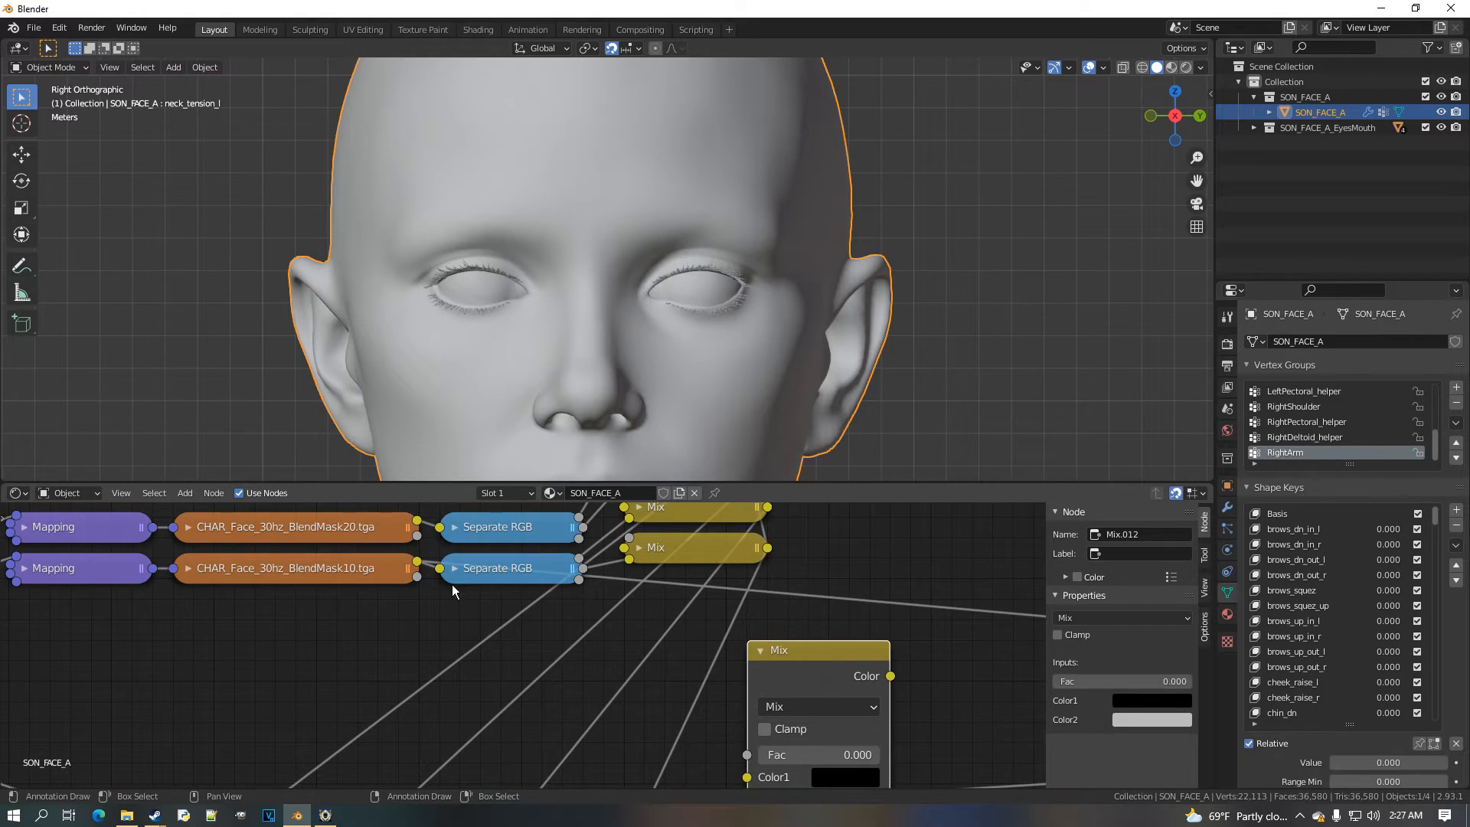
{"action": "scroll", "coordinate": [617, 613], "scroll_direction": "down", "scroll_amount": 1}
{"action": "middle_click_drag", "start_coordinate": [617, 613], "coordinate": [585, 565]}
{"action": "left_click_drag", "start_coordinate": [551, 535], "coordinate": [618, 670]}
{"action": "left_click_drag", "start_coordinate": [720, 752], "coordinate": [720, 747]}
{"action": "middle_click_drag", "start_coordinate": [765, 689], "coordinate": [719, 713]}
{"action": "left_click_drag", "start_coordinate": [710, 644], "coordinate": [614, 584]}
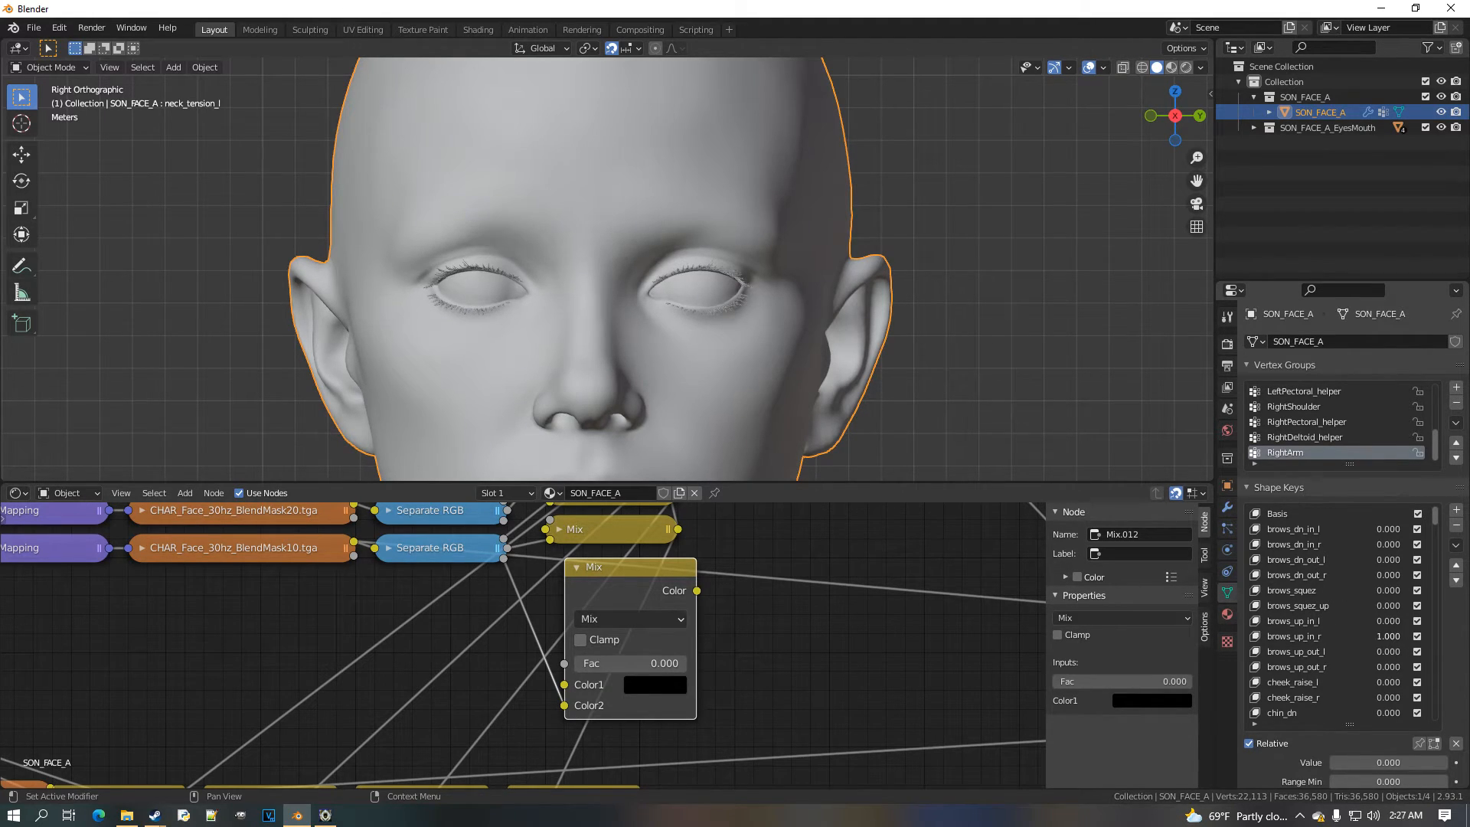
Paste the brows_up_in_r shape key value as a driver on the Fac of the blue-channel Mix, and collapse the node
{"action": "right_click", "coordinate": [1399, 645]}
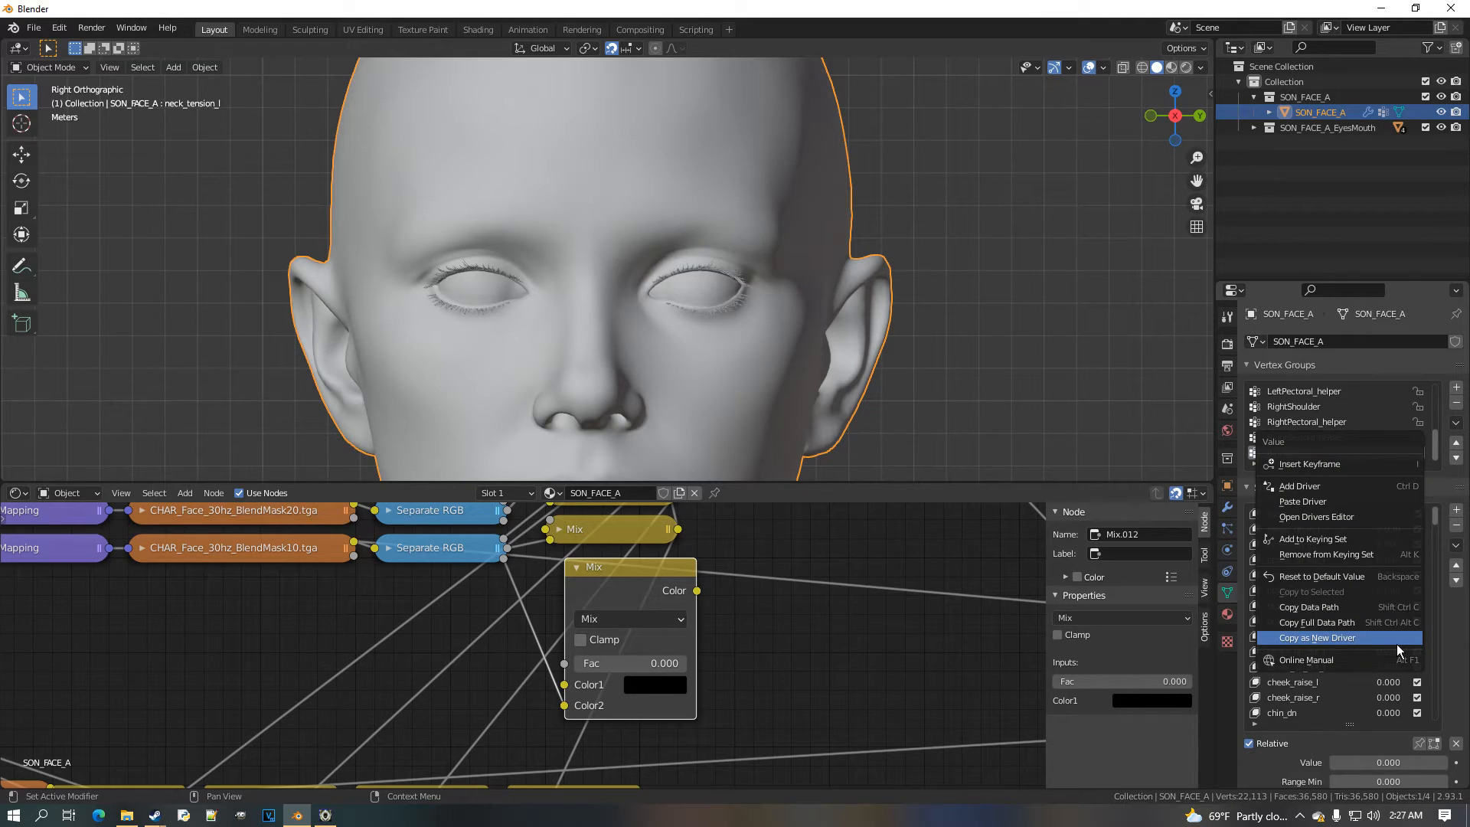
{"action": "right_click", "coordinate": [660, 668]}
{"action": "left_click", "coordinate": [602, 632]}
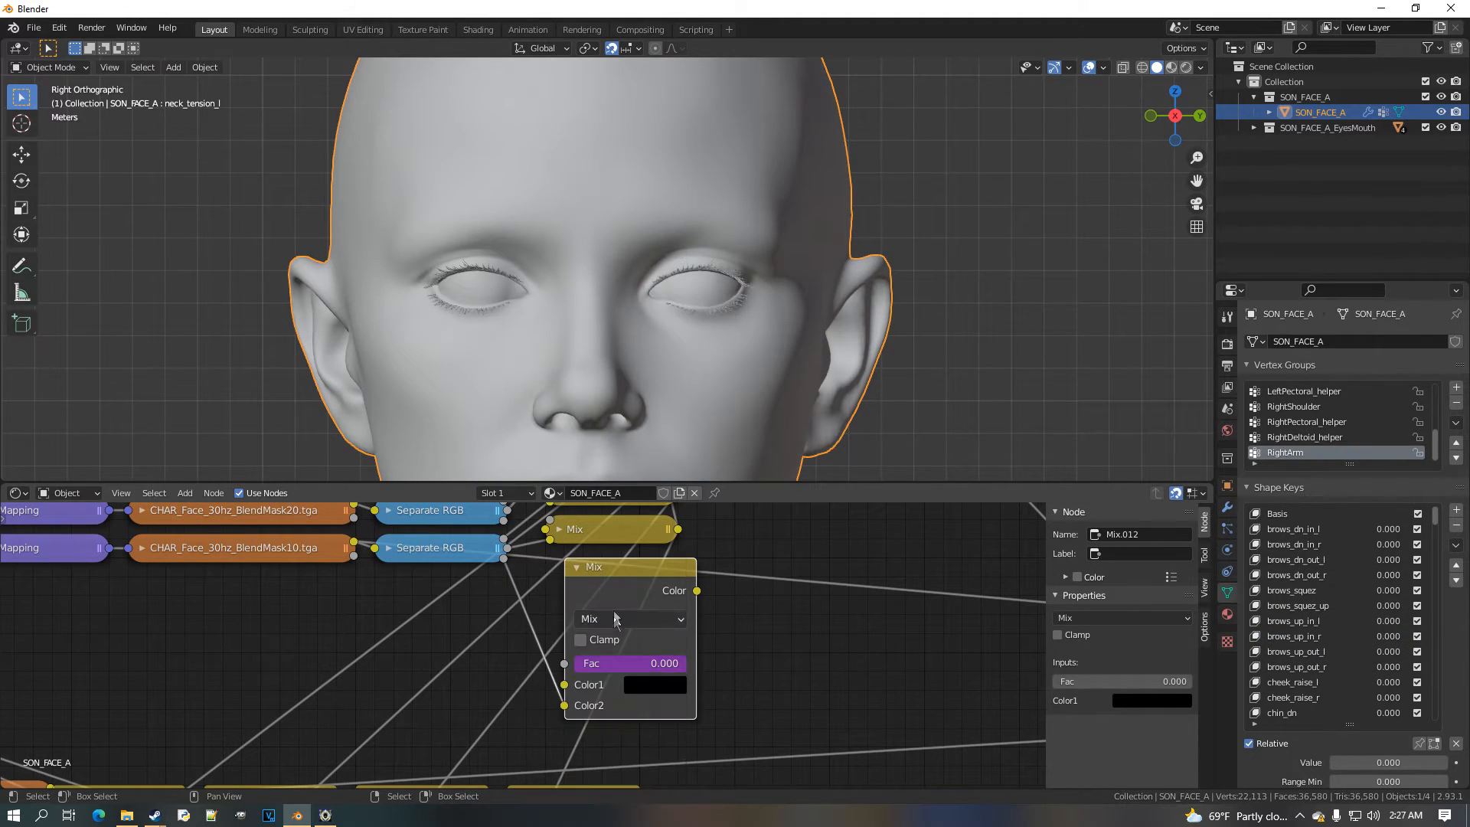
{"action": "left_click", "coordinate": [577, 568]}
{"action": "left_click_drag", "start_coordinate": [636, 574], "coordinate": [616, 575]}
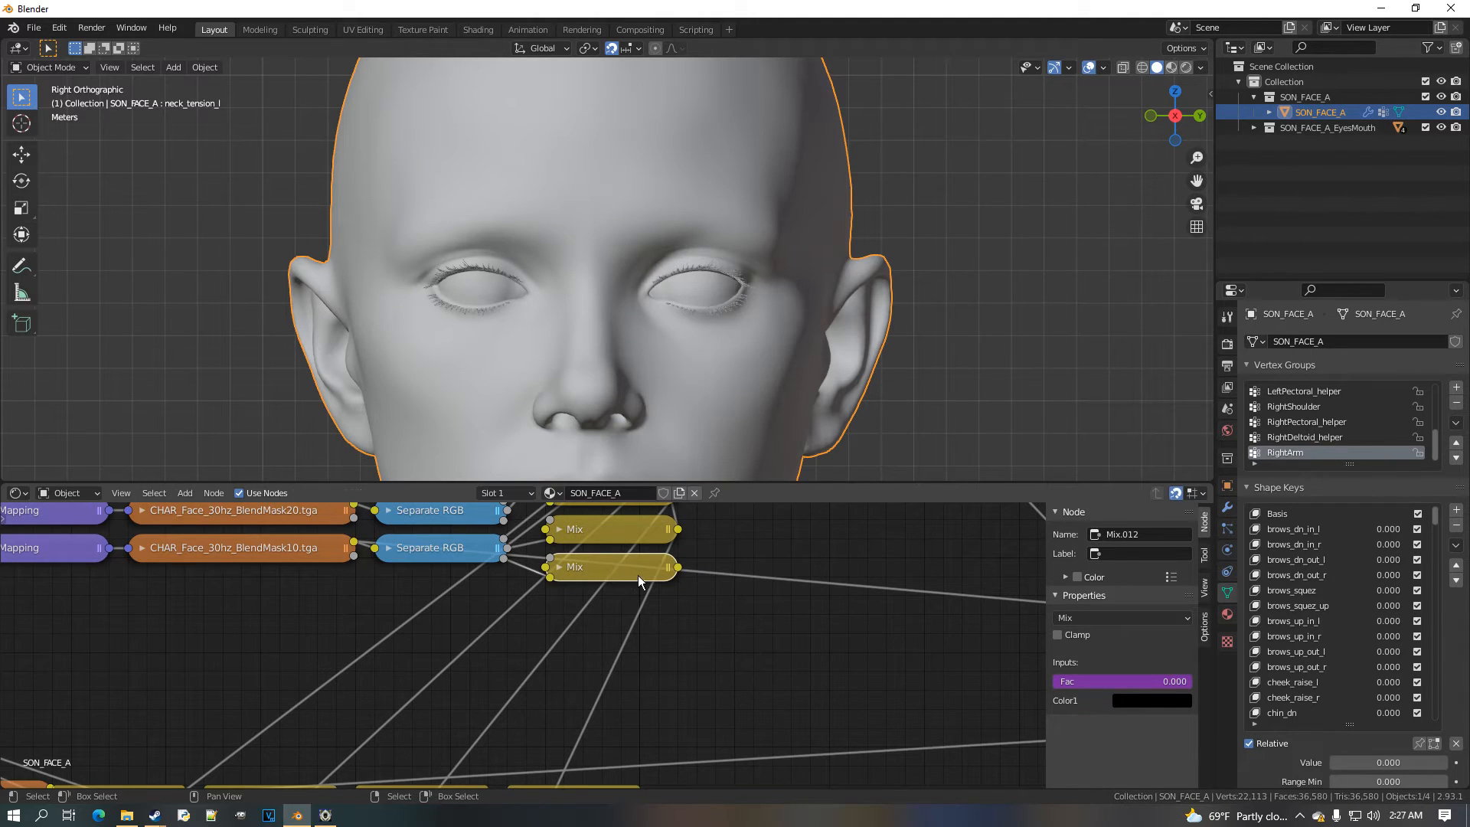
Insert a duplicate fifth Mix node at the end of the color Mix chain
{"action": "scroll", "coordinate": [640, 575], "scroll_direction": "down", "scroll_amount": 4}
{"action": "middle_click_drag", "start_coordinate": [693, 542], "coordinate": [646, 668]}
{"action": "scroll", "coordinate": [642, 612], "scroll_direction": "down", "scroll_amount": 2}
{"action": "middle_click_drag", "start_coordinate": [627, 529], "coordinate": [593, 621]}
{"action": "left_click", "coordinate": [616, 568]}
{"action": "key", "text": "shift+d"}
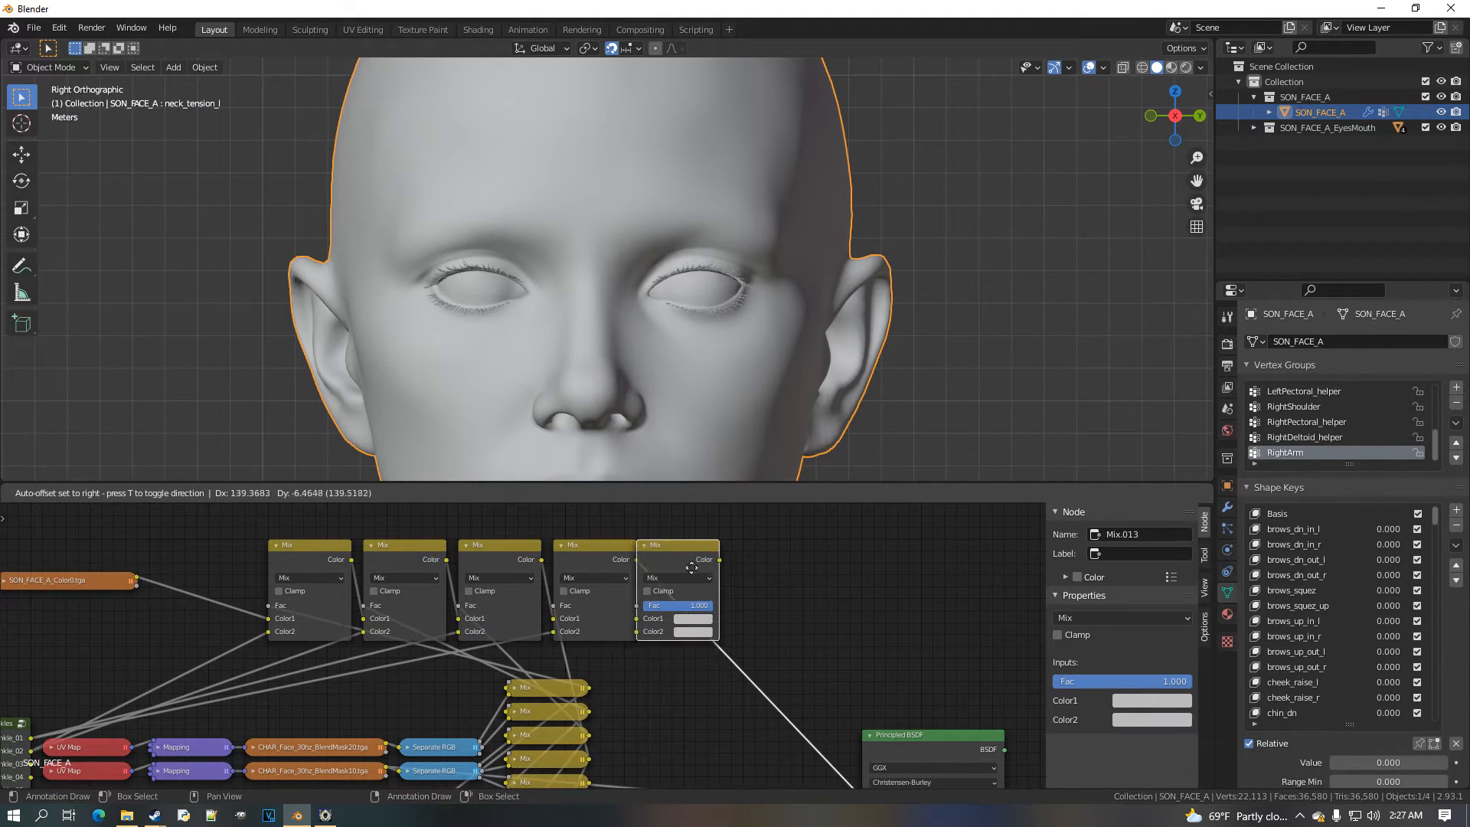
{"action": "left_click", "coordinate": [699, 574]}
Connect Wrinkle_01 of Diffuse_Wrinkles to the fifth color Mix node's Color2 and the blue-channel mask Mix to its Fac
{"action": "middle_click_drag", "start_coordinate": [253, 617], "coordinate": [355, 581]}
{"action": "left_click_drag", "start_coordinate": [149, 704], "coordinate": [798, 605]}
{"action": "middle_click_drag", "start_coordinate": [761, 687], "coordinate": [544, 712]}
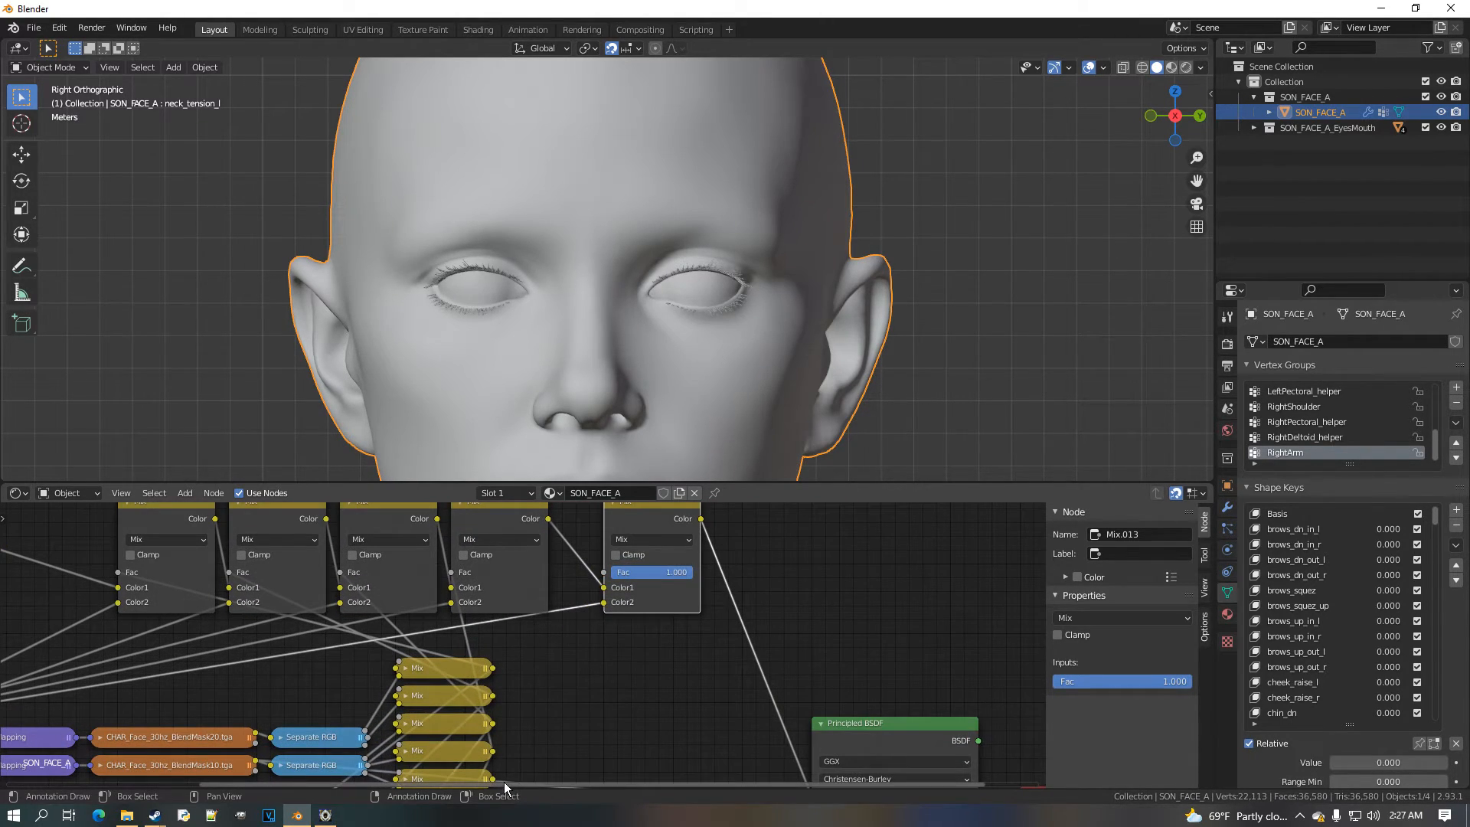
{"action": "scroll", "coordinate": [506, 766], "scroll_direction": "up", "scroll_amount": 1}
{"action": "left_click_drag", "start_coordinate": [499, 740], "coordinate": [613, 534]}
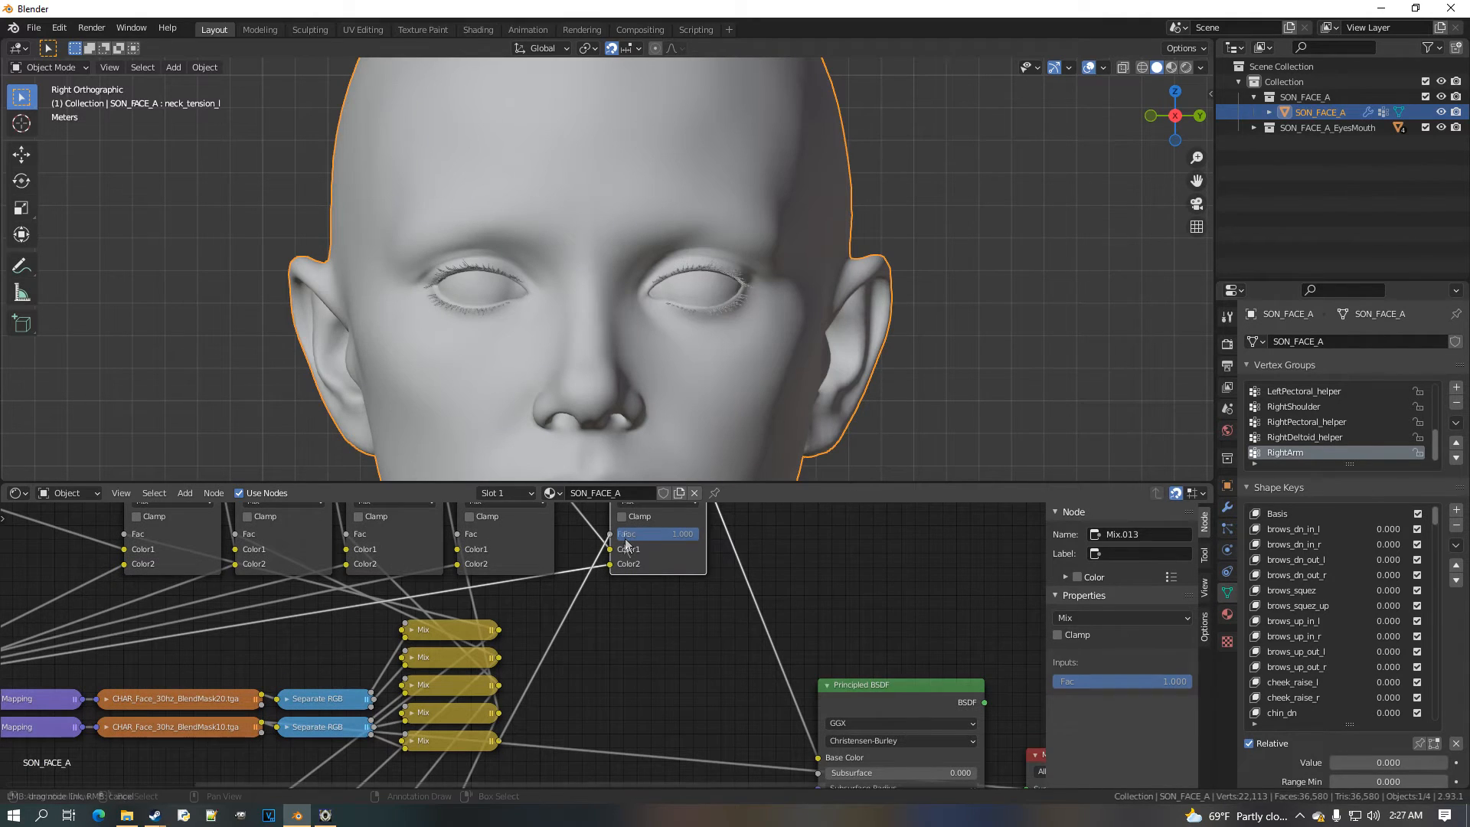
Move the base normal texture node aside and shift the four normal-chain Mix nodes toward the Normal_Wrinkles group
{"action": "scroll", "coordinate": [620, 577], "scroll_direction": "down", "scroll_amount": 2}
{"action": "middle_click_drag", "start_coordinate": [544, 681], "coordinate": [580, 535]}
{"action": "scroll", "coordinate": [459, 674], "scroll_direction": "up", "scroll_amount": 2}
{"action": "middle_click_drag", "start_coordinate": [283, 653], "coordinate": [411, 628]}
{"action": "left_click_drag", "start_coordinate": [308, 601], "coordinate": [50, 741]}
{"action": "left_click", "coordinate": [406, 630]}
{"action": "left_click", "coordinate": [505, 622], "text": "shift"}
{"action": "left_click", "coordinate": [635, 624], "text": "shift"}
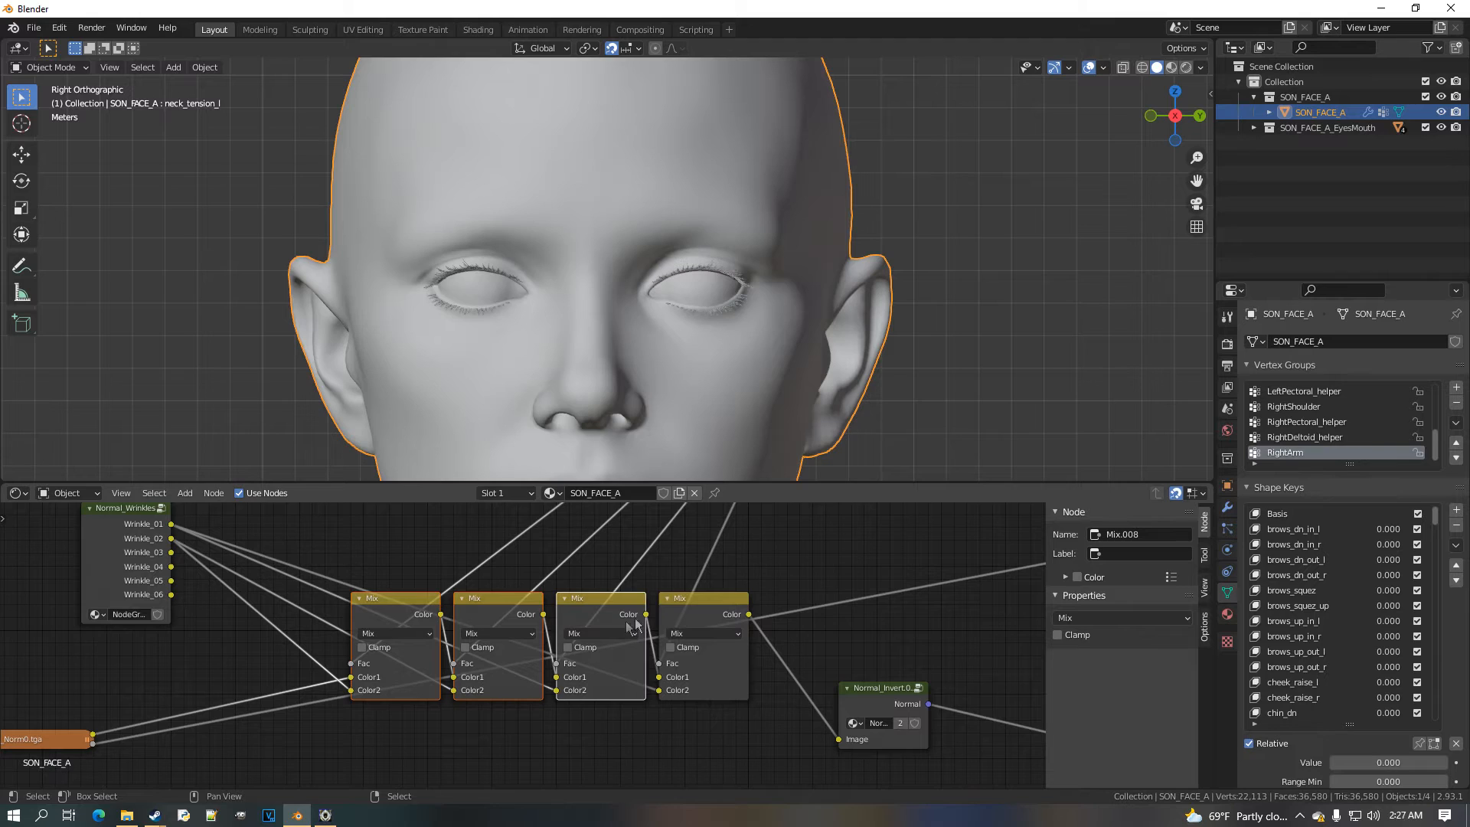
{"action": "left_click_drag", "start_coordinate": [700, 623], "coordinate": [539, 628]}
Insert a duplicate fifth Mix node into the normal-map chain before Normal_Invert
{"action": "left_click", "coordinate": [539, 627]}
{"action": "key", "text": "shift+d"}
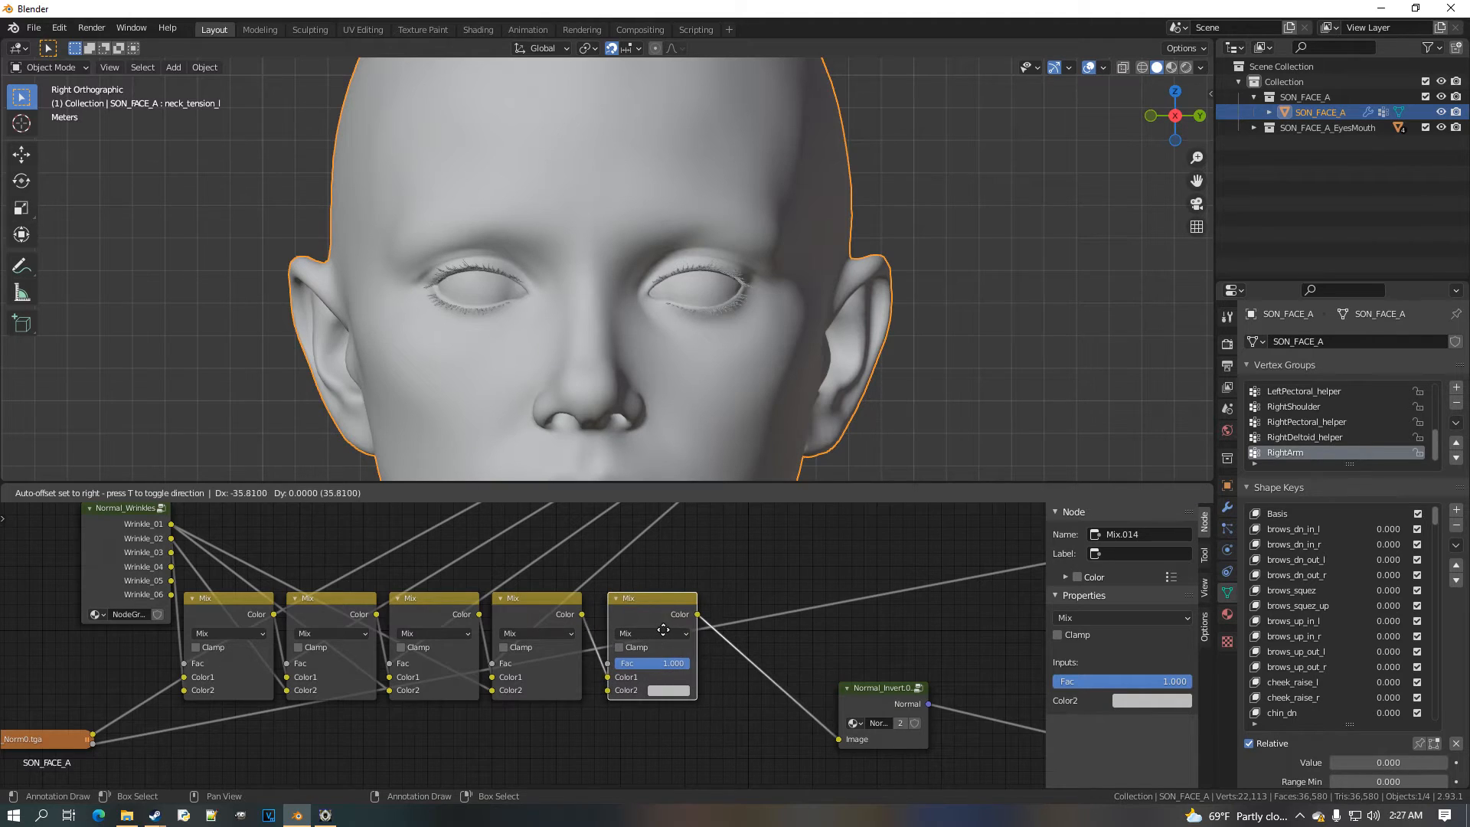
{"action": "left_click", "coordinate": [658, 629]}
Connect Wrinkle_01 of Normal_Wrinkles to the fifth normal-chain Mix node's Color2 and the blue-channel mask Mix to its Fac
{"action": "left_click_drag", "start_coordinate": [171, 524], "coordinate": [608, 690]}
{"action": "scroll", "coordinate": [729, 674], "scroll_direction": "down", "scroll_amount": 4}
{"action": "middle_click_drag", "start_coordinate": [729, 674], "coordinate": [641, 732]}
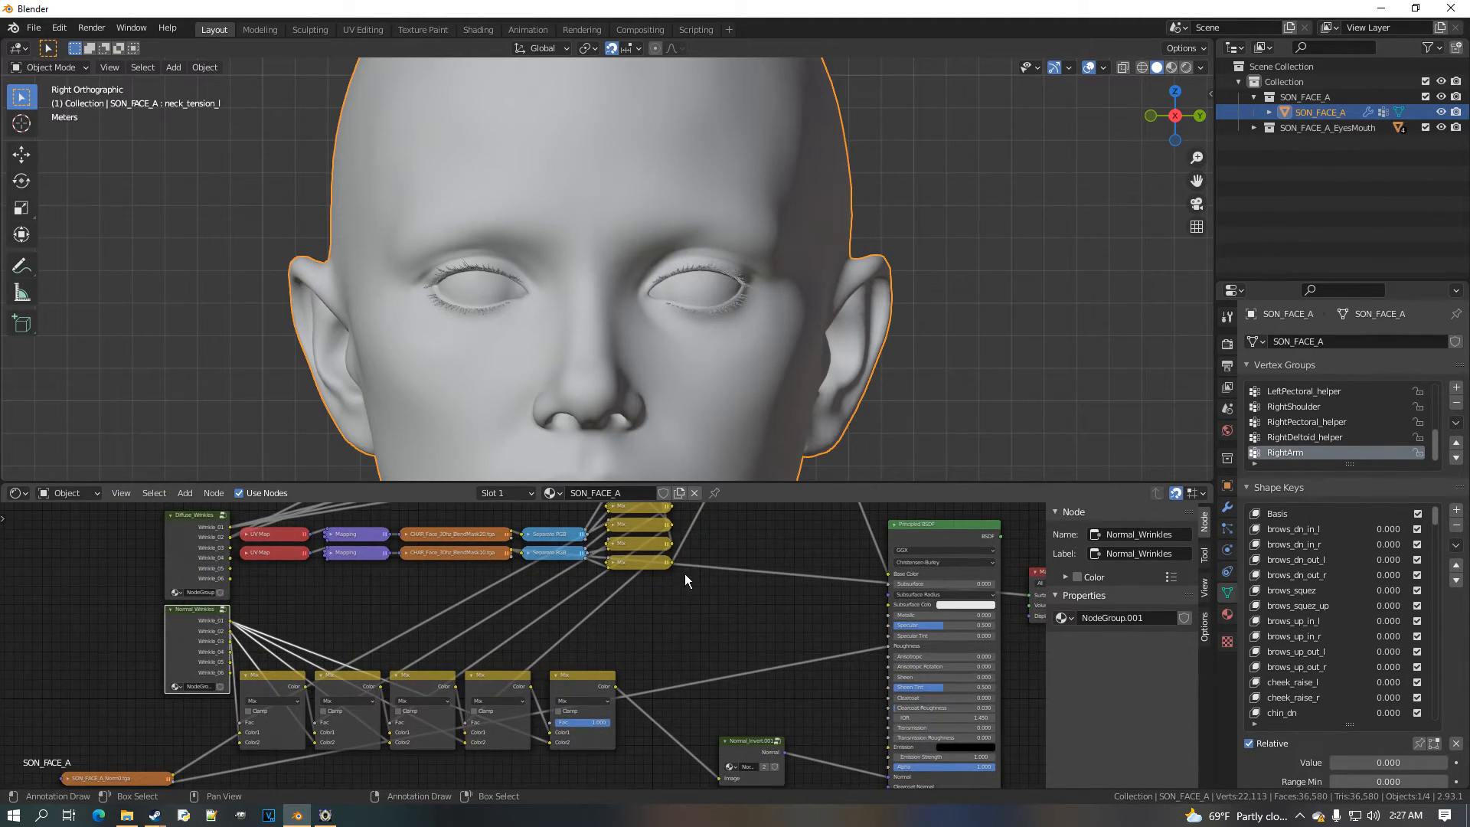
{"action": "left_click_drag", "start_coordinate": [671, 563], "coordinate": [693, 588]}
{"action": "left_click_drag", "start_coordinate": [702, 657], "coordinate": [552, 723]}
Examine the alpha channel of CHAR_Face_30hz_BlendMask10.tga in the Image Editor, and return to the Shader Editor
{"action": "scroll", "coordinate": [635, 645], "scroll_direction": "down", "scroll_amount": 1}
{"action": "middle_click_drag", "start_coordinate": [635, 645], "coordinate": [612, 760]}
{"action": "scroll", "coordinate": [497, 674], "scroll_direction": "up", "scroll_amount": 8}
{"action": "scroll", "coordinate": [476, 682], "scroll_direction": "up", "scroll_amount": 1}
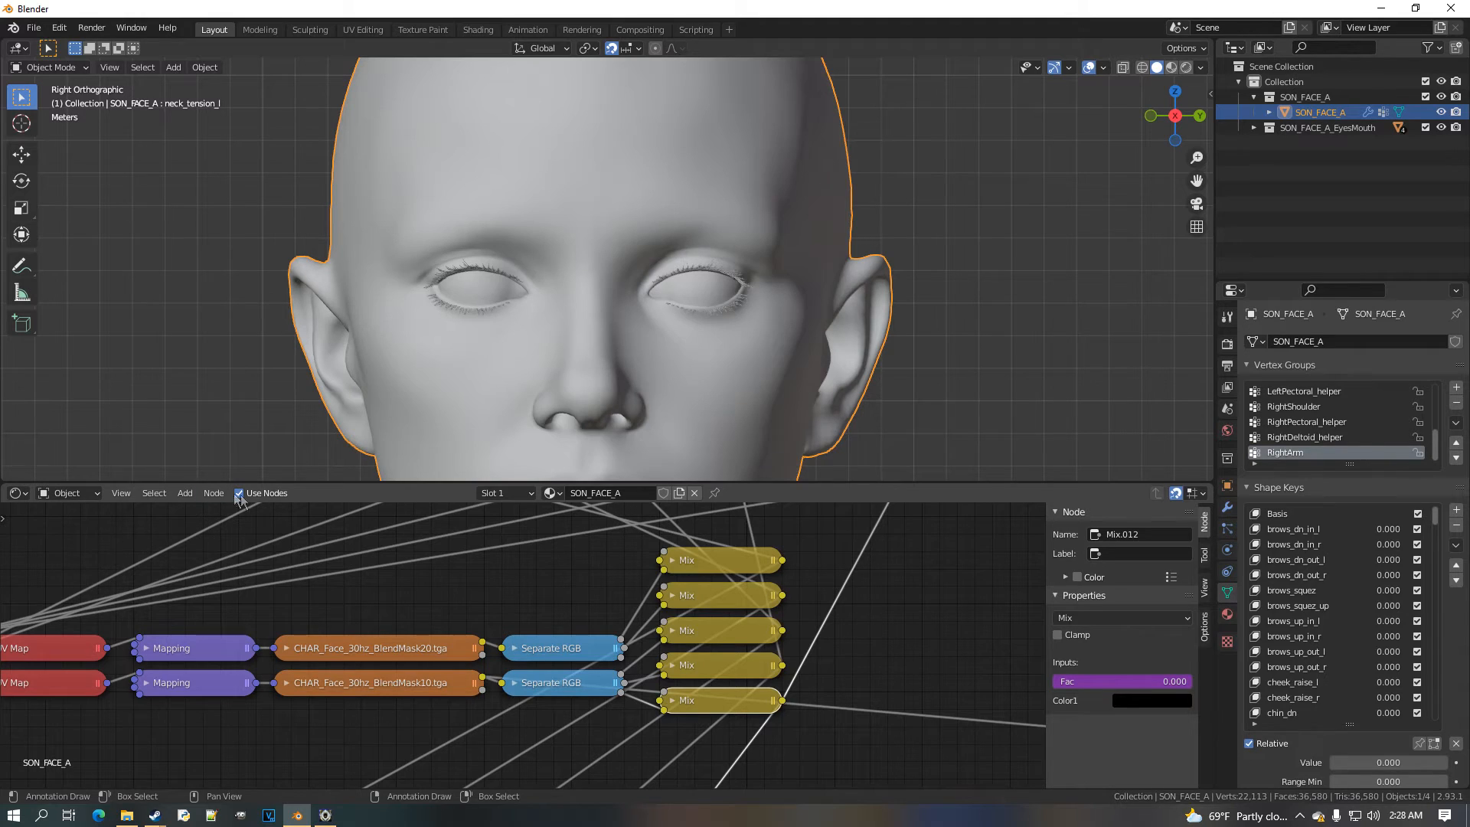
{"action": "left_click", "coordinate": [18, 493]}
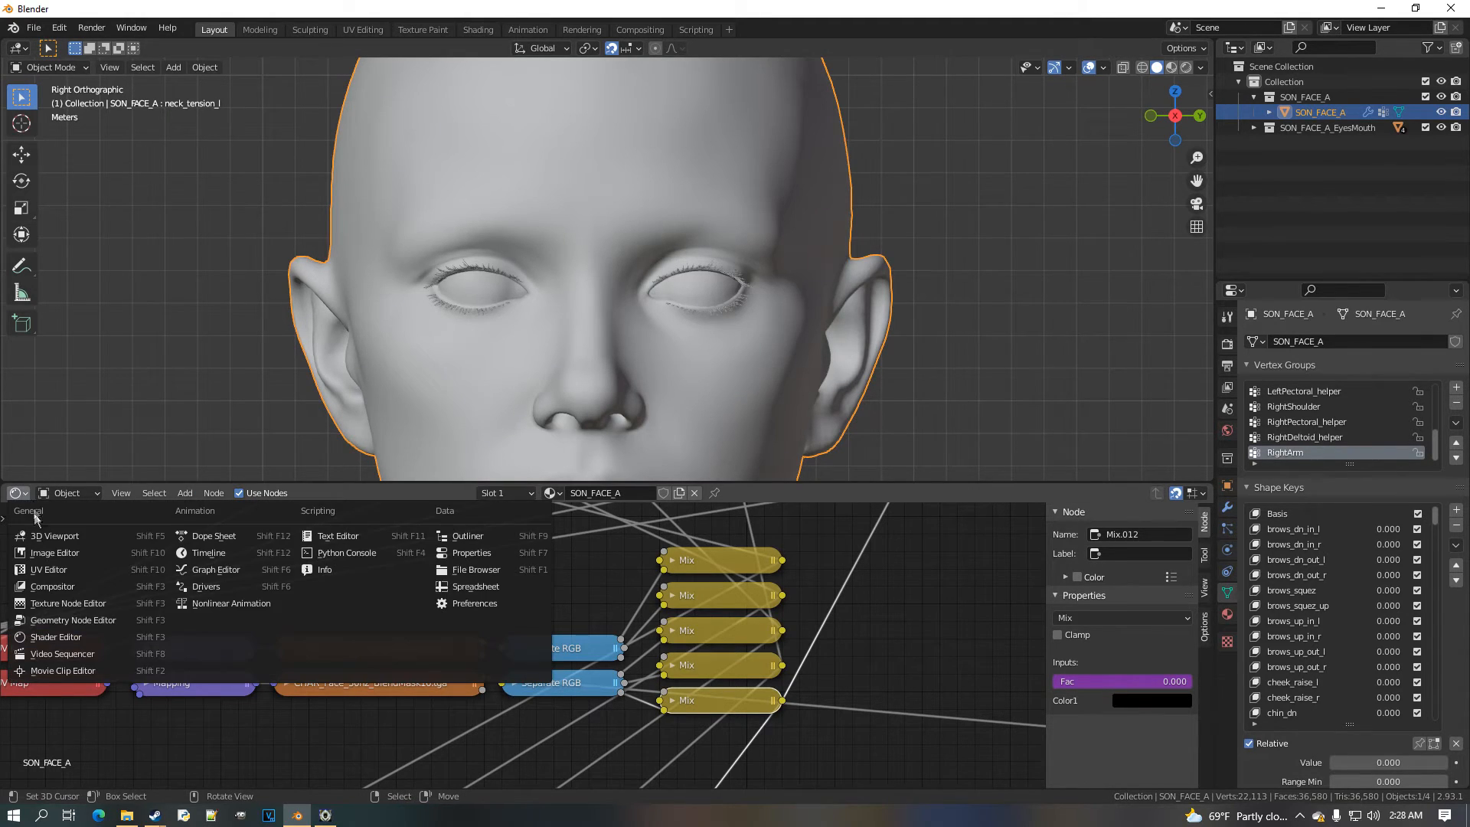
{"action": "left_click", "coordinate": [112, 558]}
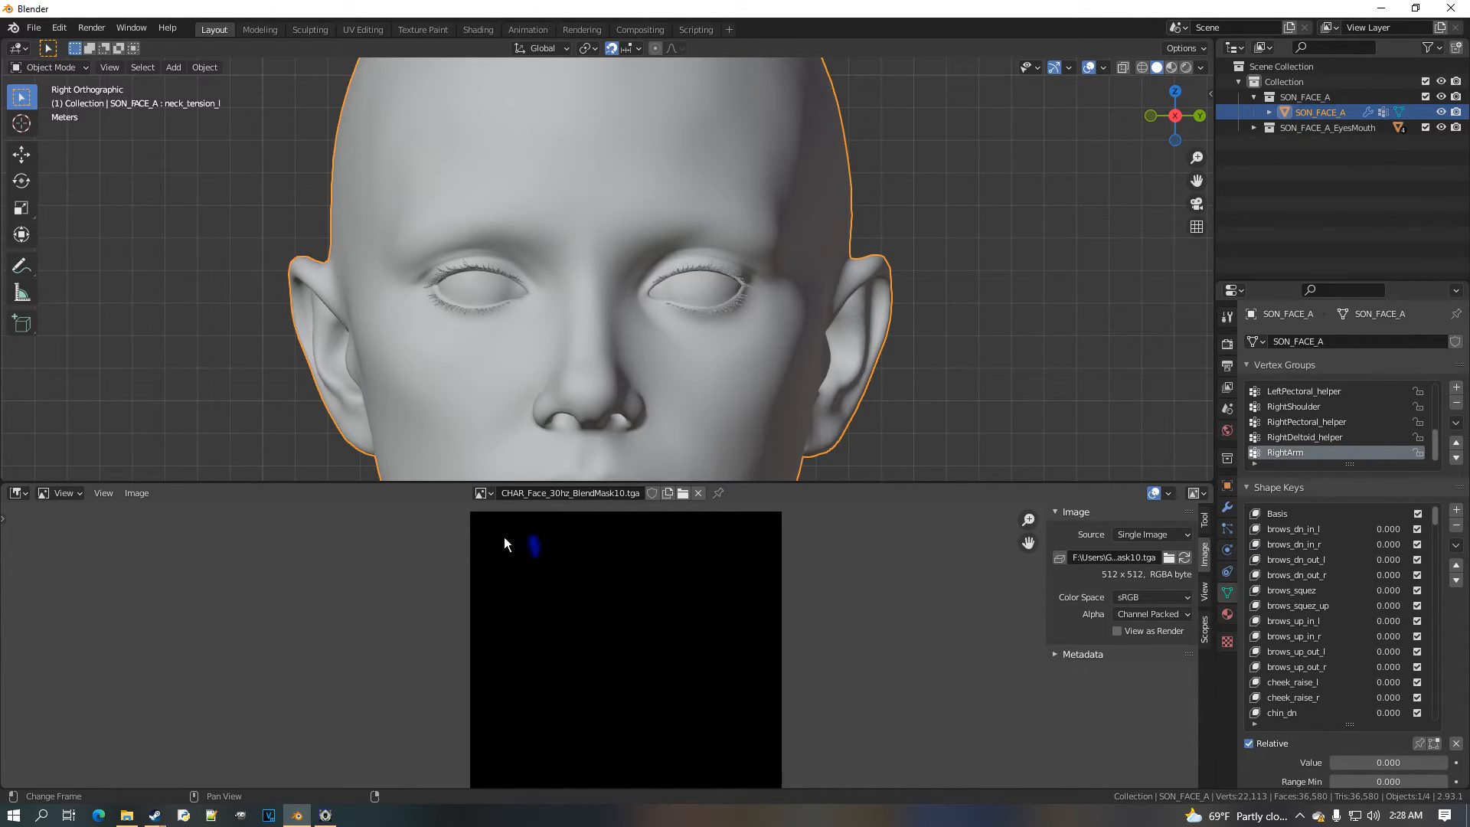
{"action": "left_click", "coordinate": [1196, 493]}
{"action": "left_click", "coordinate": [1219, 545]}
{"action": "scroll", "coordinate": [549, 586], "scroll_direction": "up", "scroll_amount": 2}
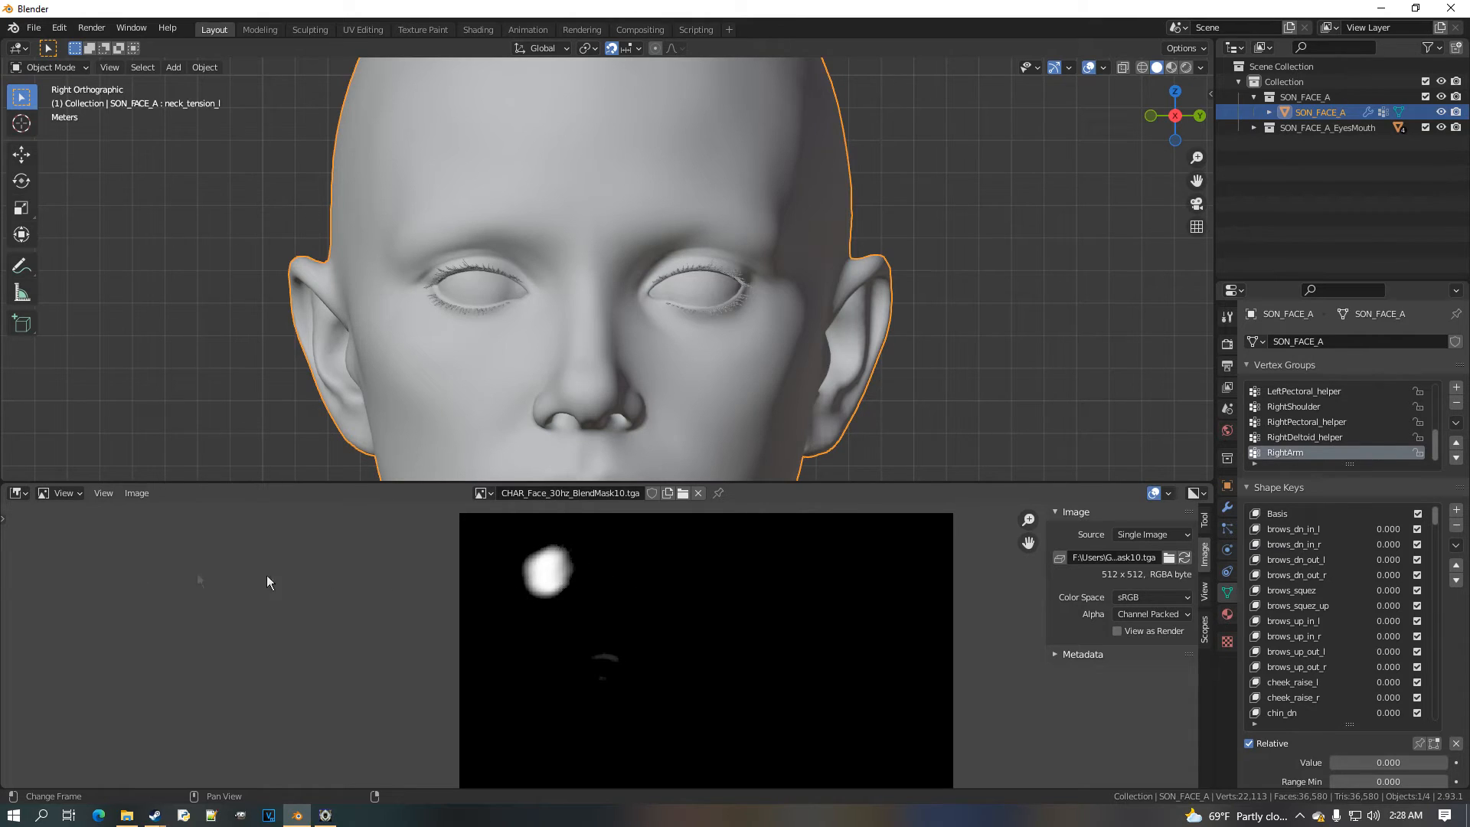
{"action": "left_click", "coordinate": [25, 498]}
{"action": "left_click", "coordinate": [135, 649]}
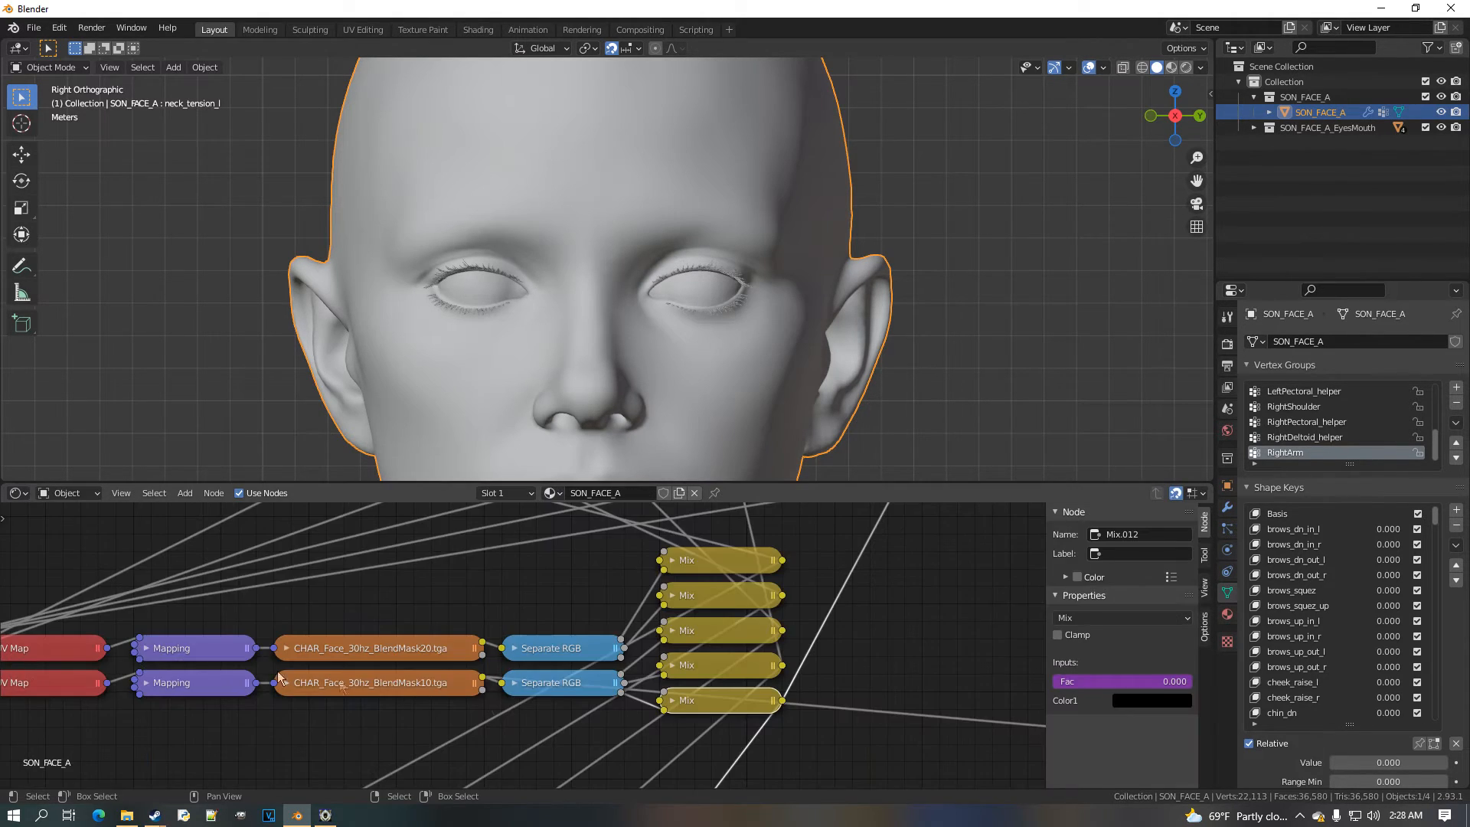
Duplicate and expand the lowest mask Mix node, and connect the BlendMask10 texture's Alpha output to the copy's Color2
{"action": "middle_click_drag", "start_coordinate": [549, 701], "coordinate": [564, 699]}
{"action": "scroll", "coordinate": [564, 698], "scroll_direction": "up", "scroll_amount": 2}
{"action": "middle_click_drag", "start_coordinate": [717, 669], "coordinate": [482, 672]}
{"action": "scroll", "coordinate": [481, 674], "scroll_direction": "up", "scroll_amount": 1}
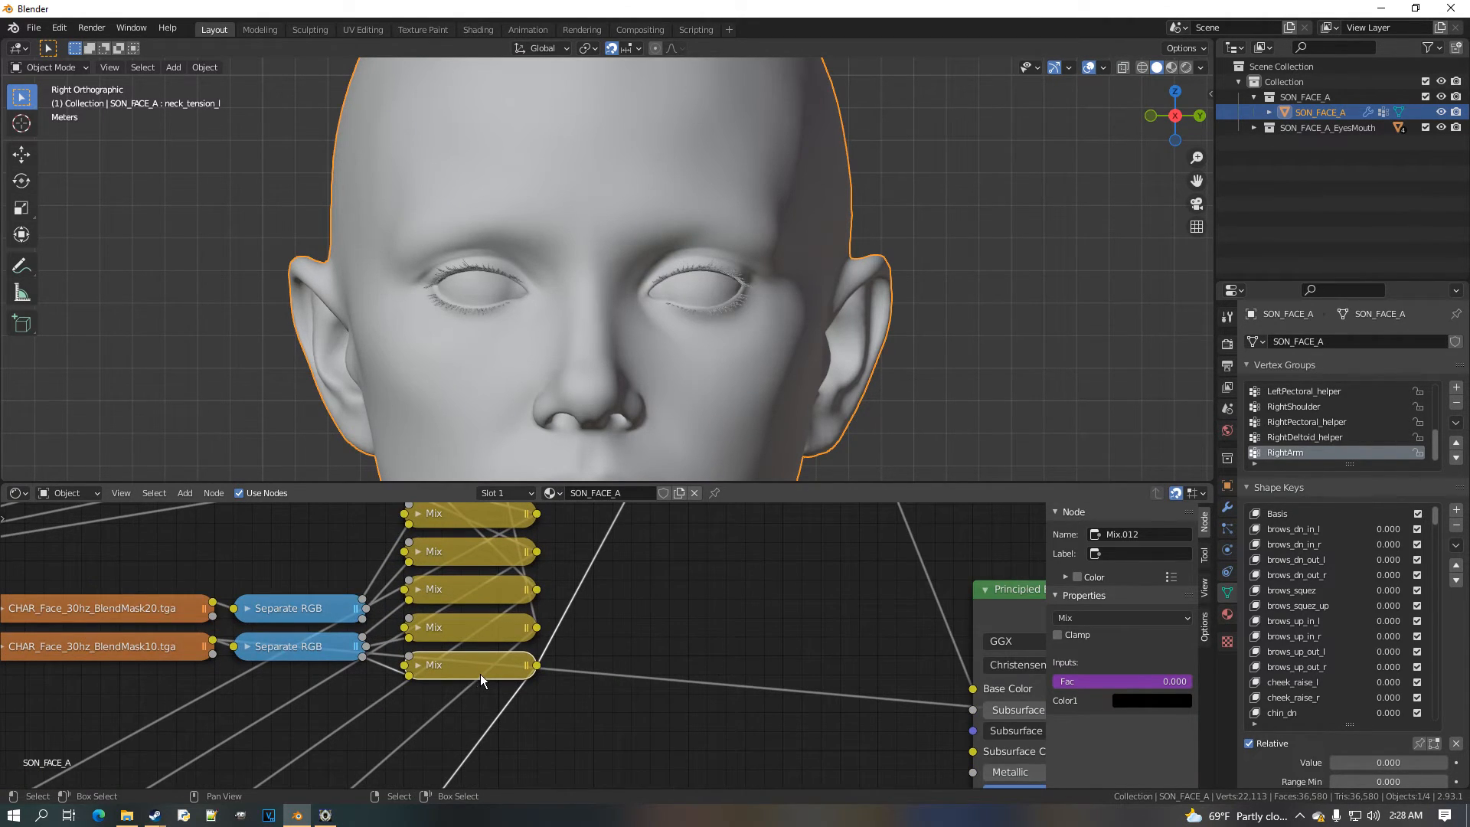
{"action": "left_click", "coordinate": [618, 731]}
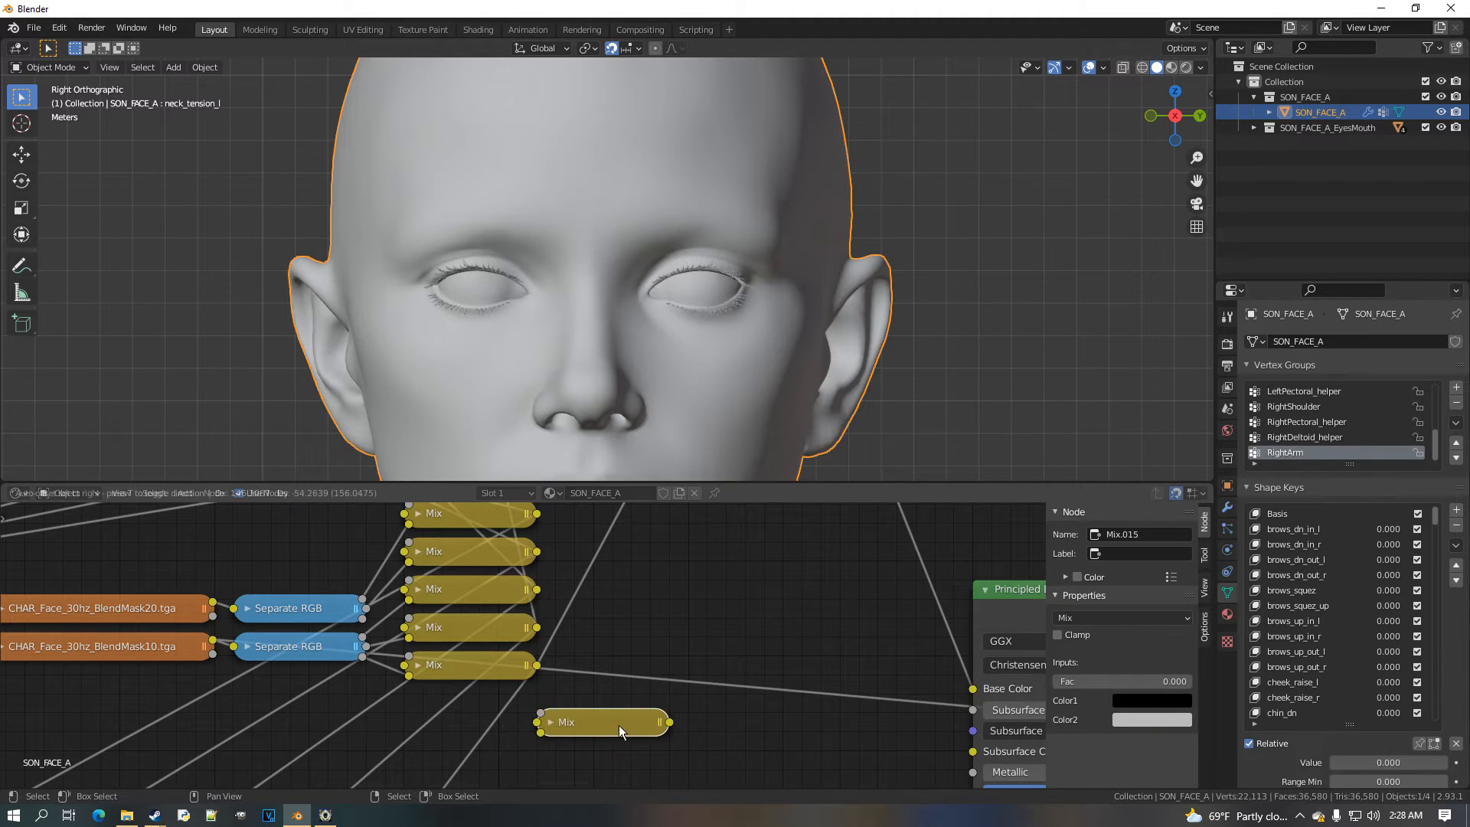
{"action": "scroll", "coordinate": [559, 720], "scroll_direction": "down", "scroll_amount": 1}
{"action": "left_click", "coordinate": [548, 720]}
{"action": "middle_click_drag", "start_coordinate": [599, 745], "coordinate": [614, 673]}
{"action": "left_click_drag", "start_coordinate": [274, 580], "coordinate": [557, 770]}
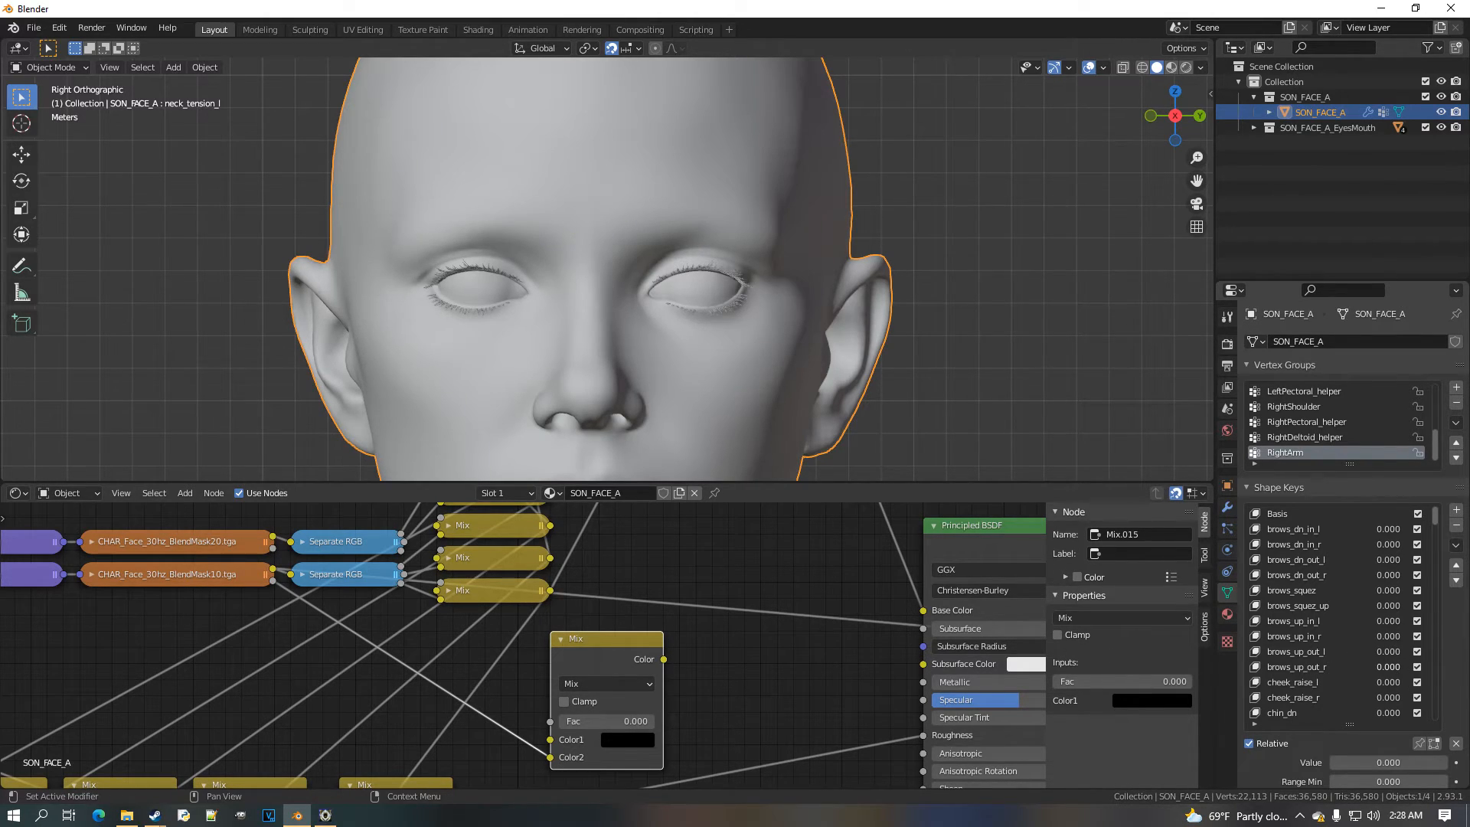
Paste the brows_up_out_r shape key value as a driver on the alpha mask Mix's Fac, and collapse the node under the stack
{"action": "right_click", "coordinate": [1397, 672]}
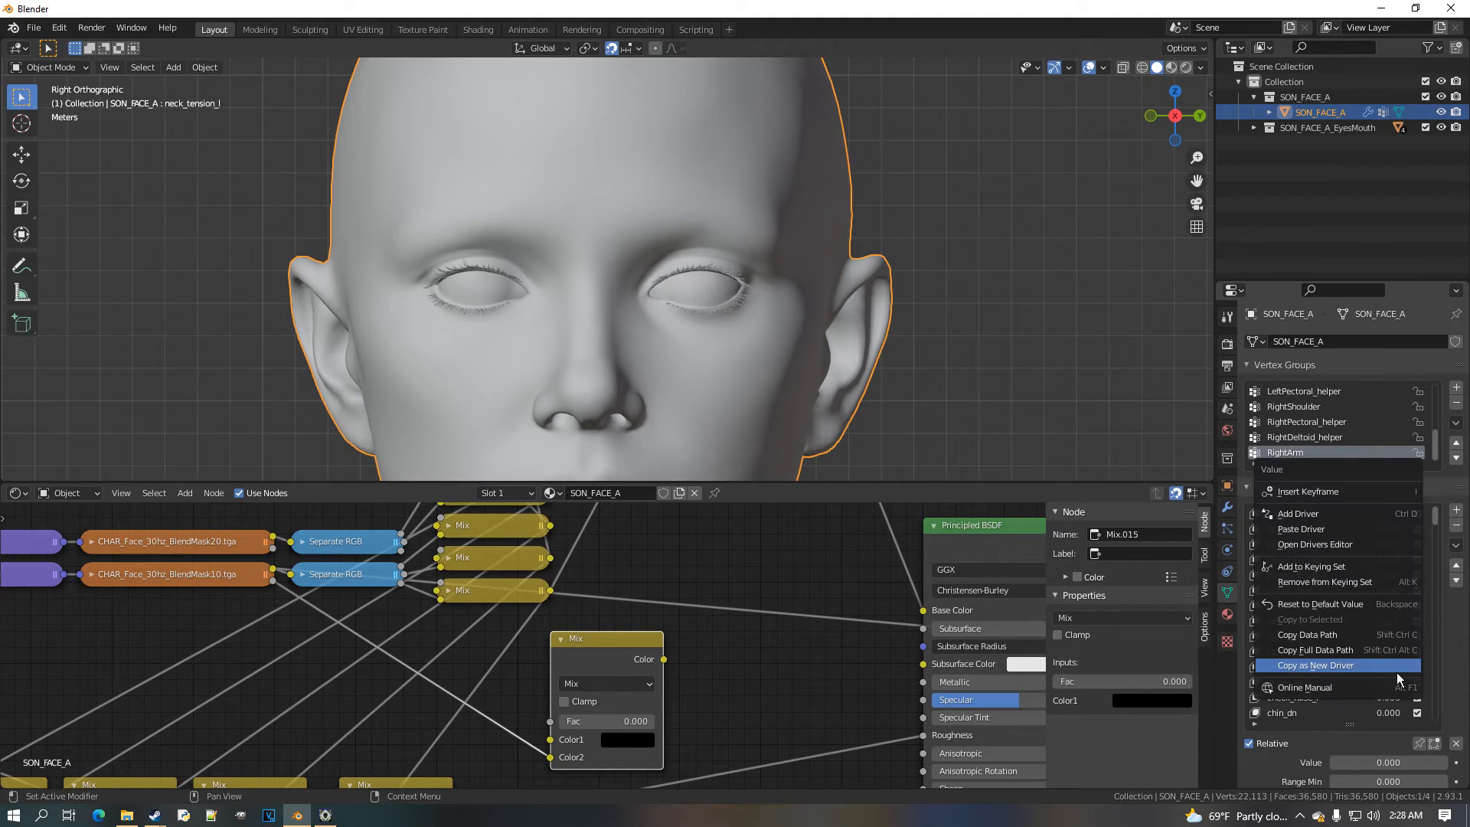
{"action": "left_click", "coordinate": [1397, 673]}
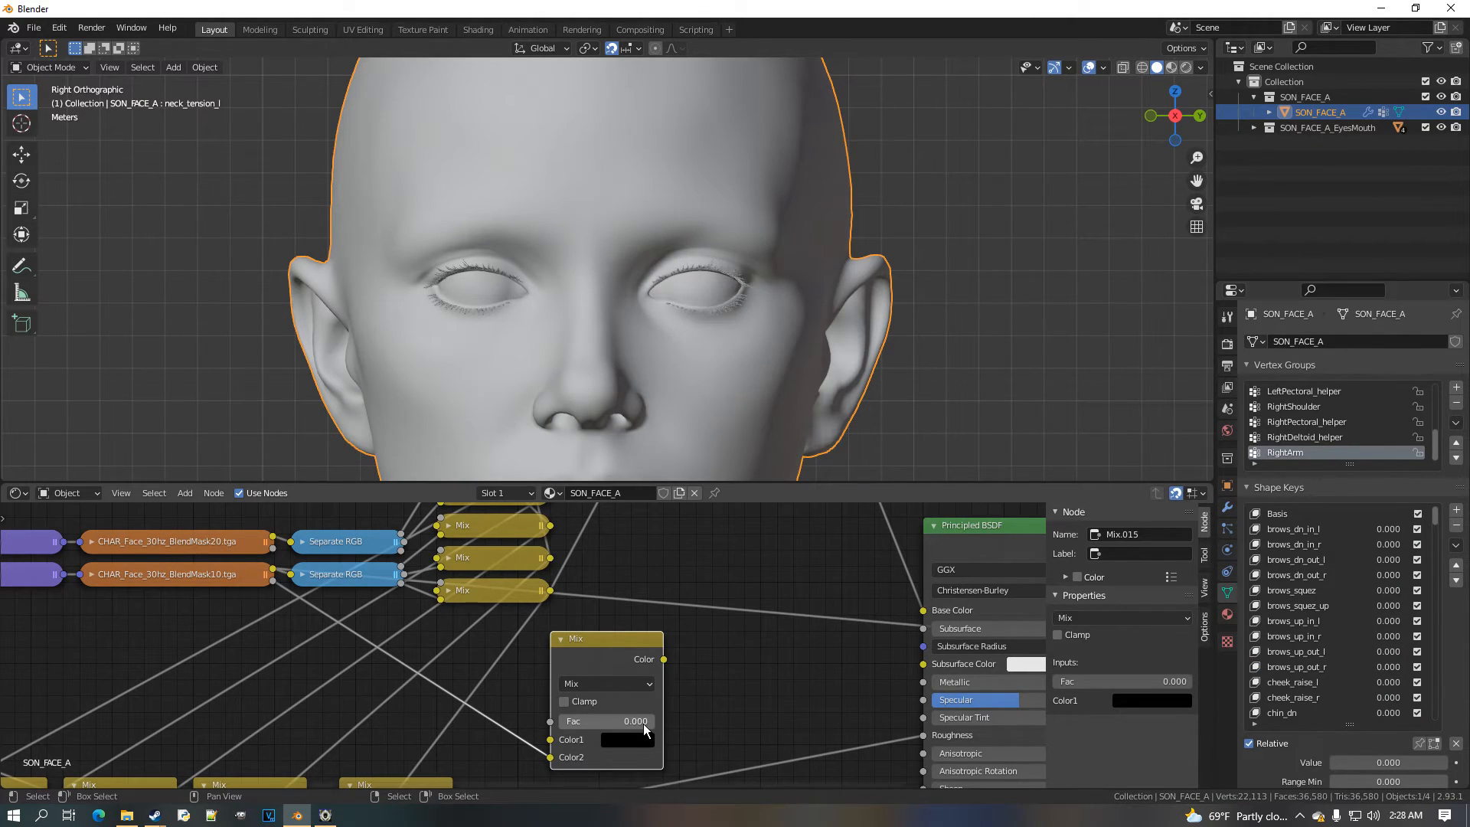
{"action": "right_click", "coordinate": [643, 723]}
{"action": "left_click", "coordinate": [594, 637]}
{"action": "key", "text": "h"}
{"action": "left_click_drag", "start_coordinate": [601, 640], "coordinate": [486, 625]}
Shift the color Mix nodes toward the base color texture and insert a duplicate sixth Mix node at the chain's end
{"action": "scroll", "coordinate": [613, 545], "scroll_direction": "down", "scroll_amount": 2}
{"action": "middle_click_drag", "start_coordinate": [615, 542], "coordinate": [574, 688]}
{"action": "scroll", "coordinate": [576, 686], "scroll_direction": "down", "scroll_amount": 2}
{"action": "middle_click_drag", "start_coordinate": [666, 549], "coordinate": [733, 648]}
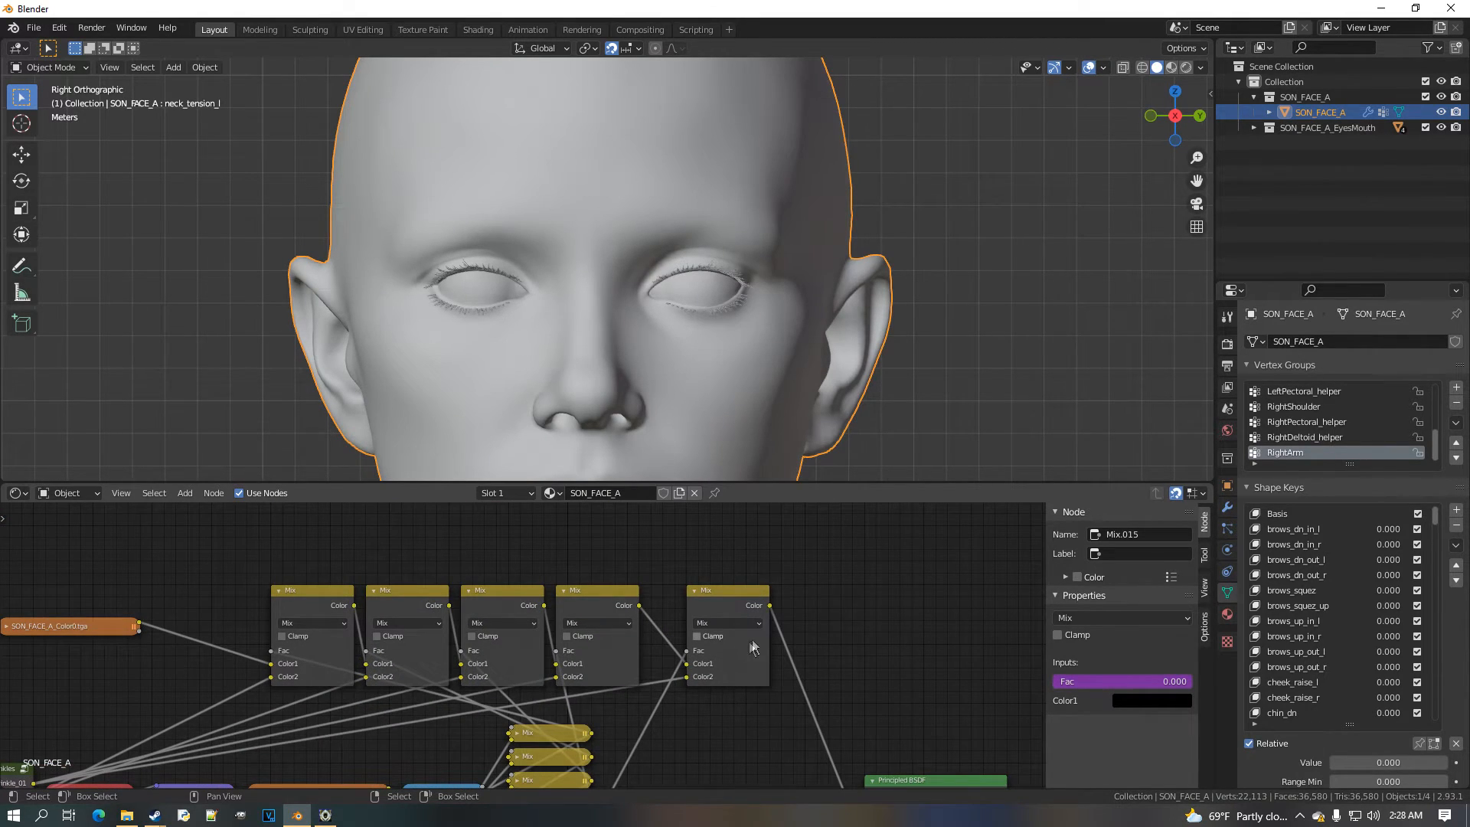
{"action": "key", "text": "b"}
{"action": "left_click_drag", "start_coordinate": [788, 583], "coordinate": [341, 684]}
{"action": "left_click_drag", "start_coordinate": [501, 661], "coordinate": [379, 660]}
{"action": "left_click", "coordinate": [618, 603]}
{"action": "left_click_drag", "start_coordinate": [618, 604], "coordinate": [574, 608]}
{"action": "key", "text": "shift+d"}
{"action": "left_click", "coordinate": [703, 607]}
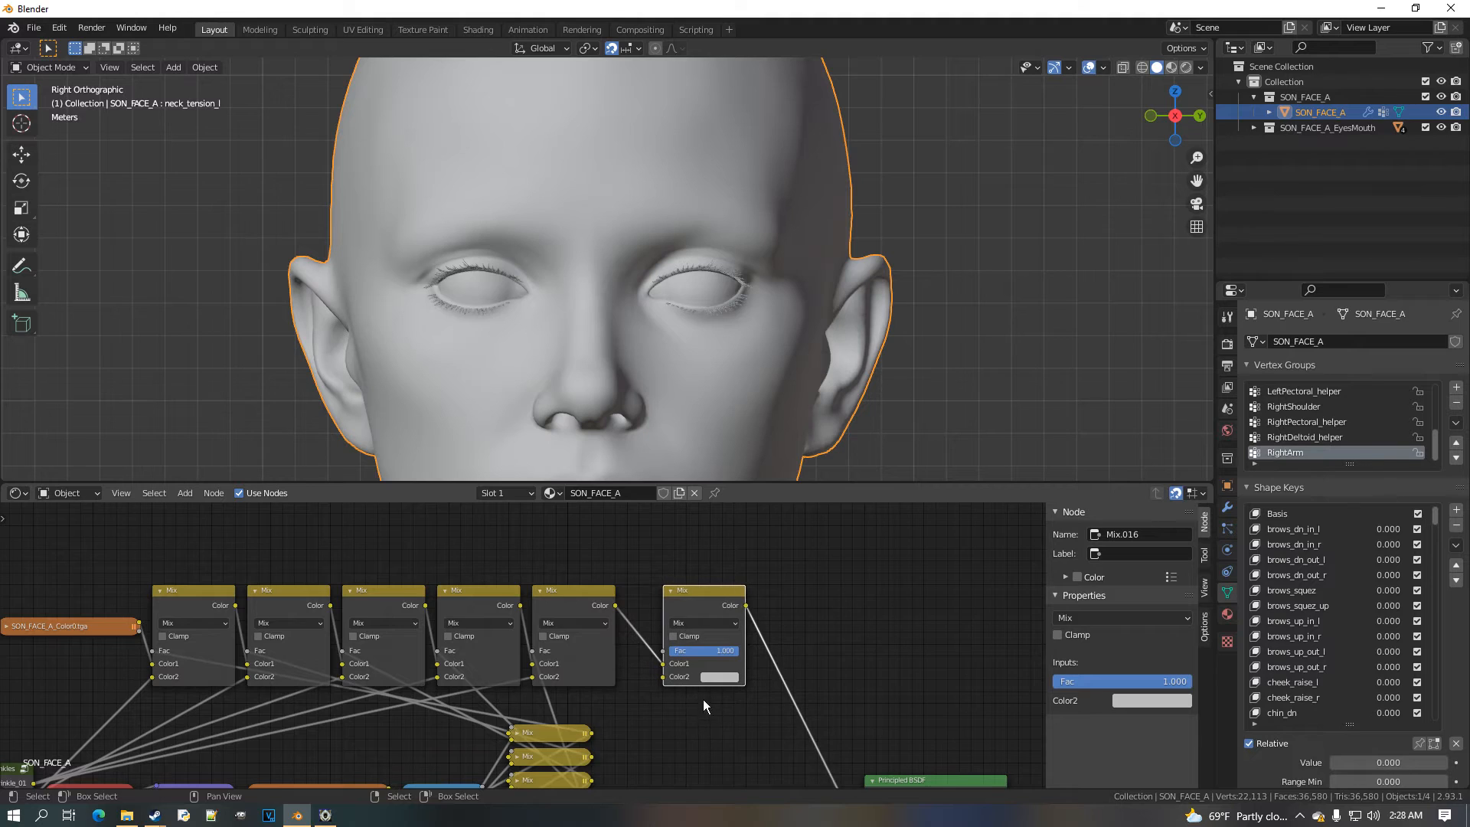
Connect the alpha mask Mix to the sixth color Mix node's Fac and Wrinkle_01 of Diffuse_Wrinkles to its Color2
{"action": "middle_click_drag", "start_coordinate": [704, 700], "coordinate": [714, 598]}
{"action": "scroll", "coordinate": [622, 712], "scroll_direction": "up", "scroll_amount": 1}
{"action": "left_click_drag", "start_coordinate": [606, 758], "coordinate": [684, 540]}
{"action": "scroll", "coordinate": [536, 651], "scroll_direction": "down", "scroll_amount": 1}
{"action": "middle_click_drag", "start_coordinate": [55, 697], "coordinate": [286, 762]}
{"action": "left_click_drag", "start_coordinate": [281, 752], "coordinate": [904, 638]}
{"action": "left_click_drag", "start_coordinate": [935, 573], "coordinate": [900, 569]}
Insert a duplicate sixth Mix node into the normal-map chain between the fifth Mix node and Normal_Invert
{"action": "scroll", "coordinate": [866, 666], "scroll_direction": "down", "scroll_amount": 1}
{"action": "middle_click_drag", "start_coordinate": [873, 683], "coordinate": [791, 564]}
{"action": "middle_click_drag", "start_coordinate": [845, 765], "coordinate": [808, 625]}
{"action": "middle_click_drag", "start_coordinate": [613, 664], "coordinate": [701, 640]}
{"action": "scroll", "coordinate": [702, 640], "scroll_direction": "up", "scroll_amount": 1}
{"action": "mouse_move", "coordinate": [704, 620]}
{"action": "left_mouse_down"}
{"action": "mouse_move", "coordinate": [680, 617]}
{"action": "mouse_move", "coordinate": [694, 613]}
{"action": "left_mouse_up"}
{"action": "key", "text": "shift+d"}
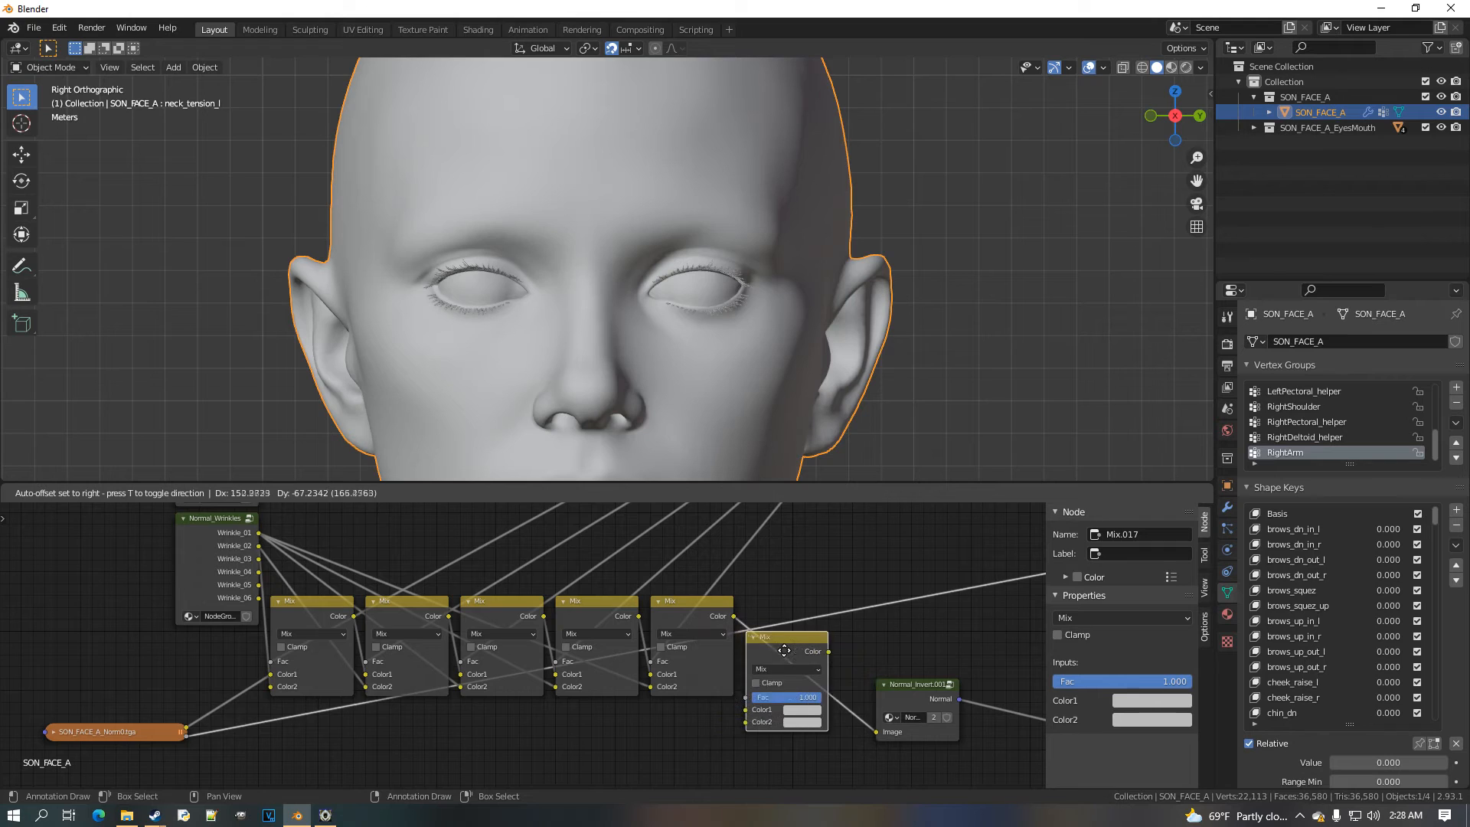
{"action": "left_click", "coordinate": [783, 620]}
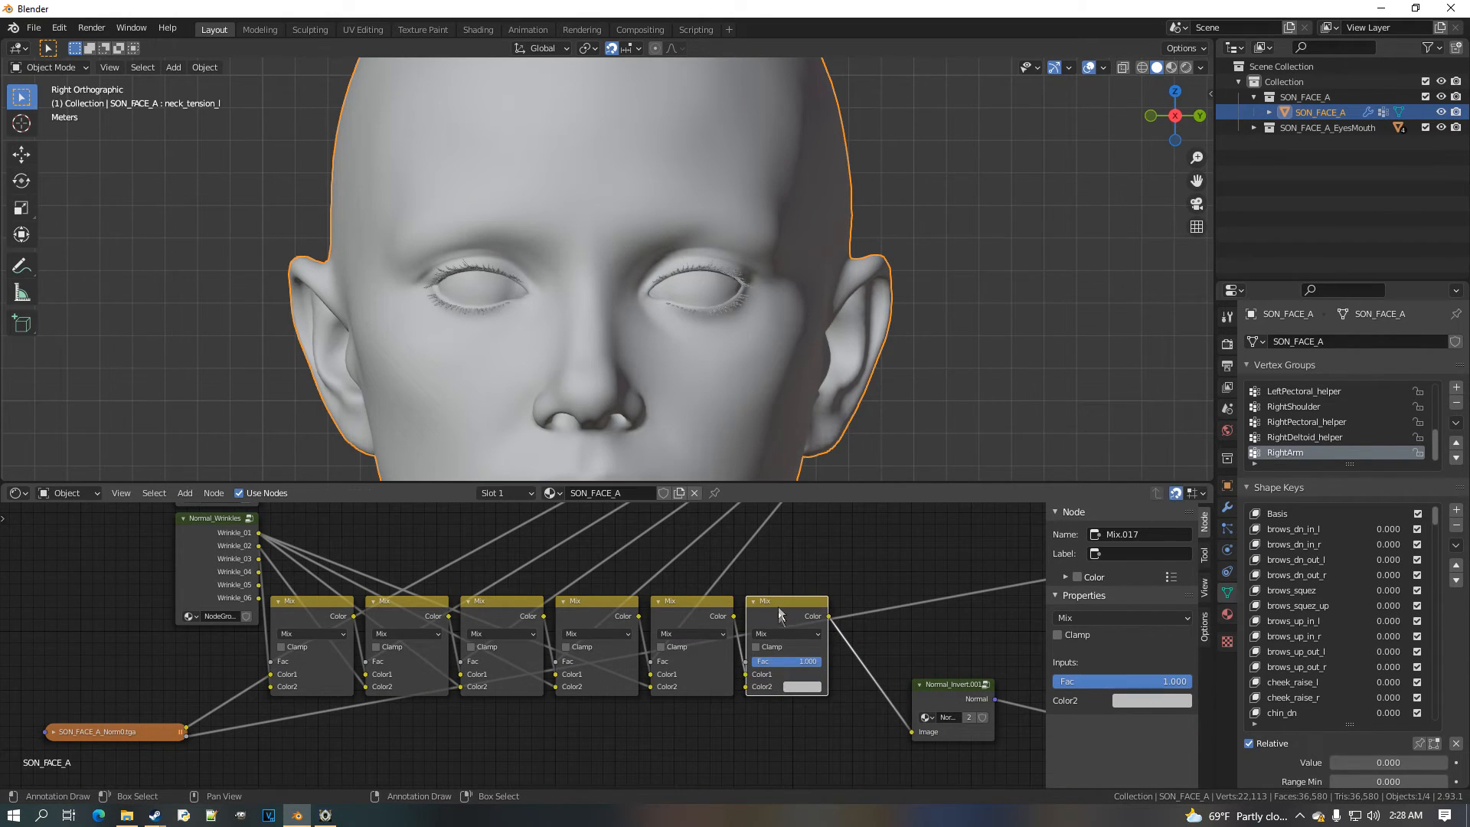
Connect the alpha mask Mix to the sixth normal-chain Mix node's Fac and Wrinkle_01 of Normal_Wrinkles to its Color2
{"action": "scroll", "coordinate": [782, 620], "scroll_direction": "down", "scroll_amount": 1}
{"action": "middle_click_drag", "start_coordinate": [757, 605], "coordinate": [727, 671]}
{"action": "left_click_drag", "start_coordinate": [728, 585], "coordinate": [673, 725]}
{"action": "scroll", "coordinate": [368, 661], "scroll_direction": "up", "scroll_amount": 1}
{"action": "middle_click_drag", "start_coordinate": [367, 661], "coordinate": [366, 618]}
{"action": "scroll", "coordinate": [366, 619], "scroll_direction": "up", "scroll_amount": 1}
{"action": "left_click_drag", "start_coordinate": [248, 568], "coordinate": [741, 723]}
{"action": "scroll", "coordinate": [864, 699], "scroll_direction": "down", "scroll_amount": 2}
{"action": "middle_click_drag", "start_coordinate": [808, 691], "coordinate": [676, 707]}
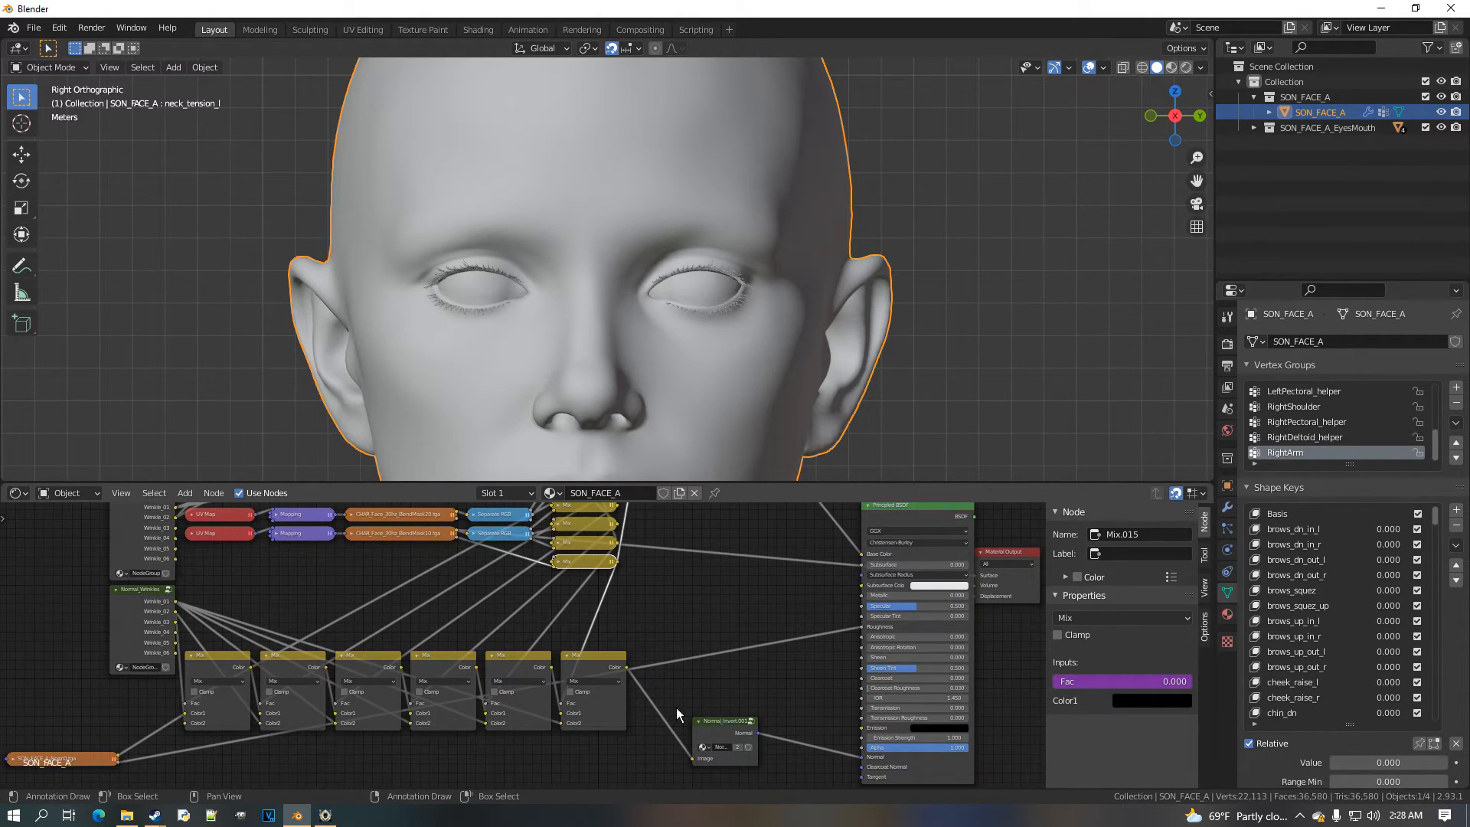
Review the color, mask and normal Mix chains and their links to the Principled BSDF
{"action": "scroll", "coordinate": [695, 634], "scroll_direction": "down", "scroll_amount": 2}
{"action": "middle_click_drag", "start_coordinate": [686, 624], "coordinate": [639, 688]}
{"action": "scroll", "coordinate": [642, 660], "scroll_direction": "up", "scroll_amount": 2}
{"action": "middle_click_drag", "start_coordinate": [641, 602], "coordinate": [558, 686]}
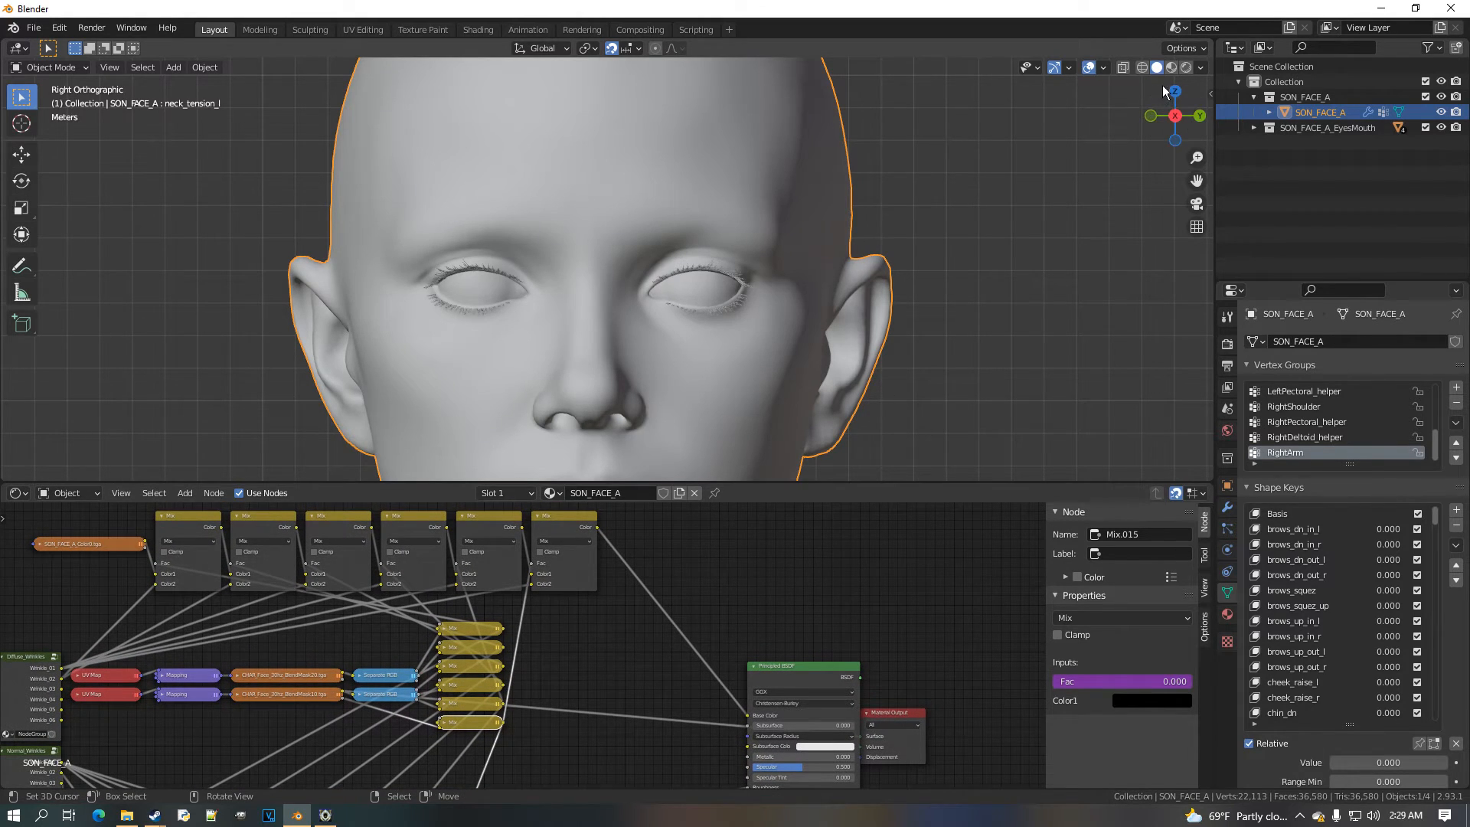
{"action": "scroll", "coordinate": [671, 567], "scroll_direction": "down", "scroll_amount": 3}
{"action": "middle_click_drag", "start_coordinate": [668, 567], "coordinate": [706, 621]}
{"action": "scroll", "coordinate": [528, 640], "scroll_direction": "up", "scroll_amount": 7}
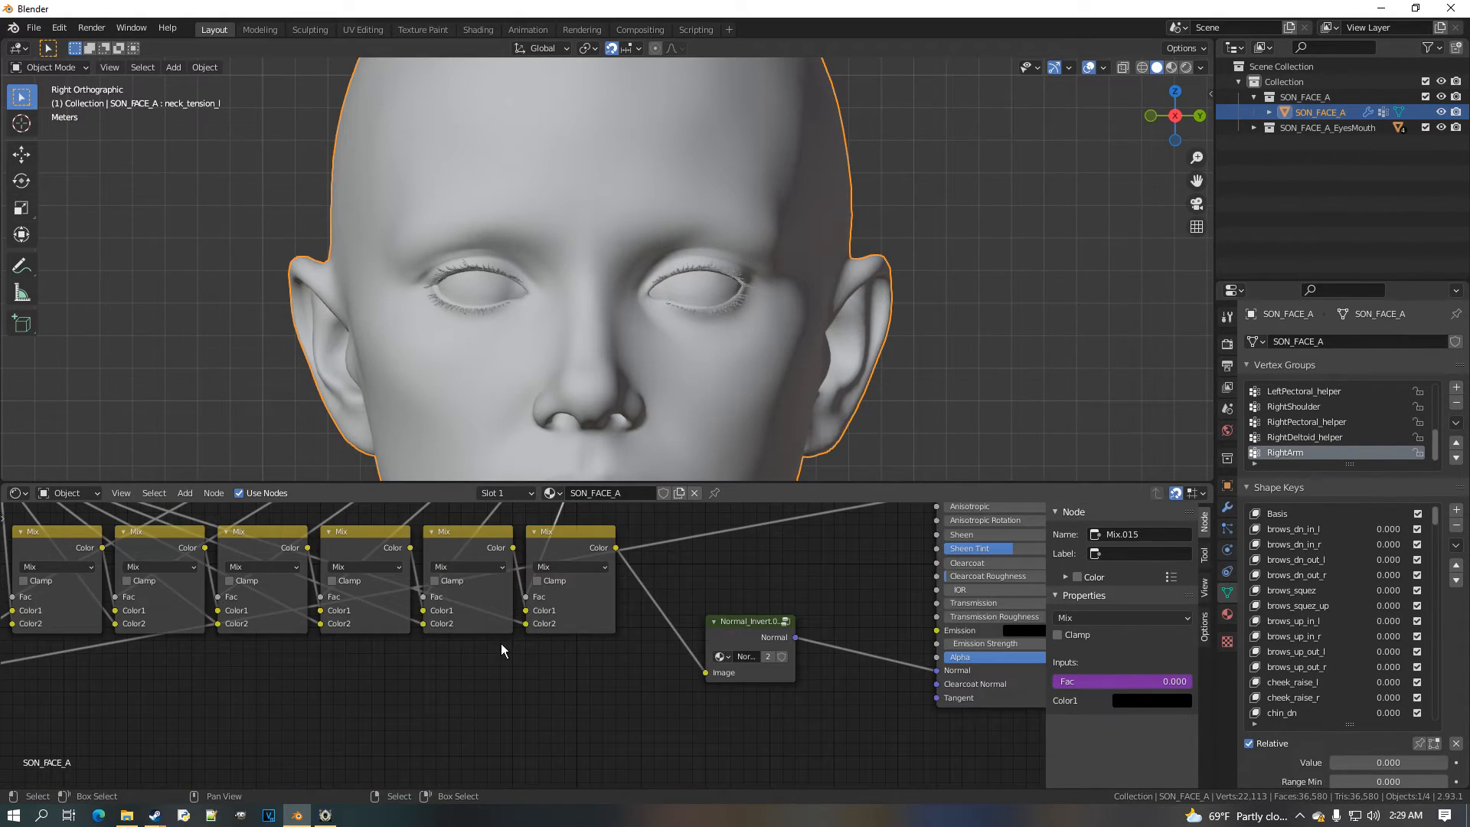
{"action": "scroll", "coordinate": [502, 643], "scroll_direction": "down", "scroll_amount": 3}
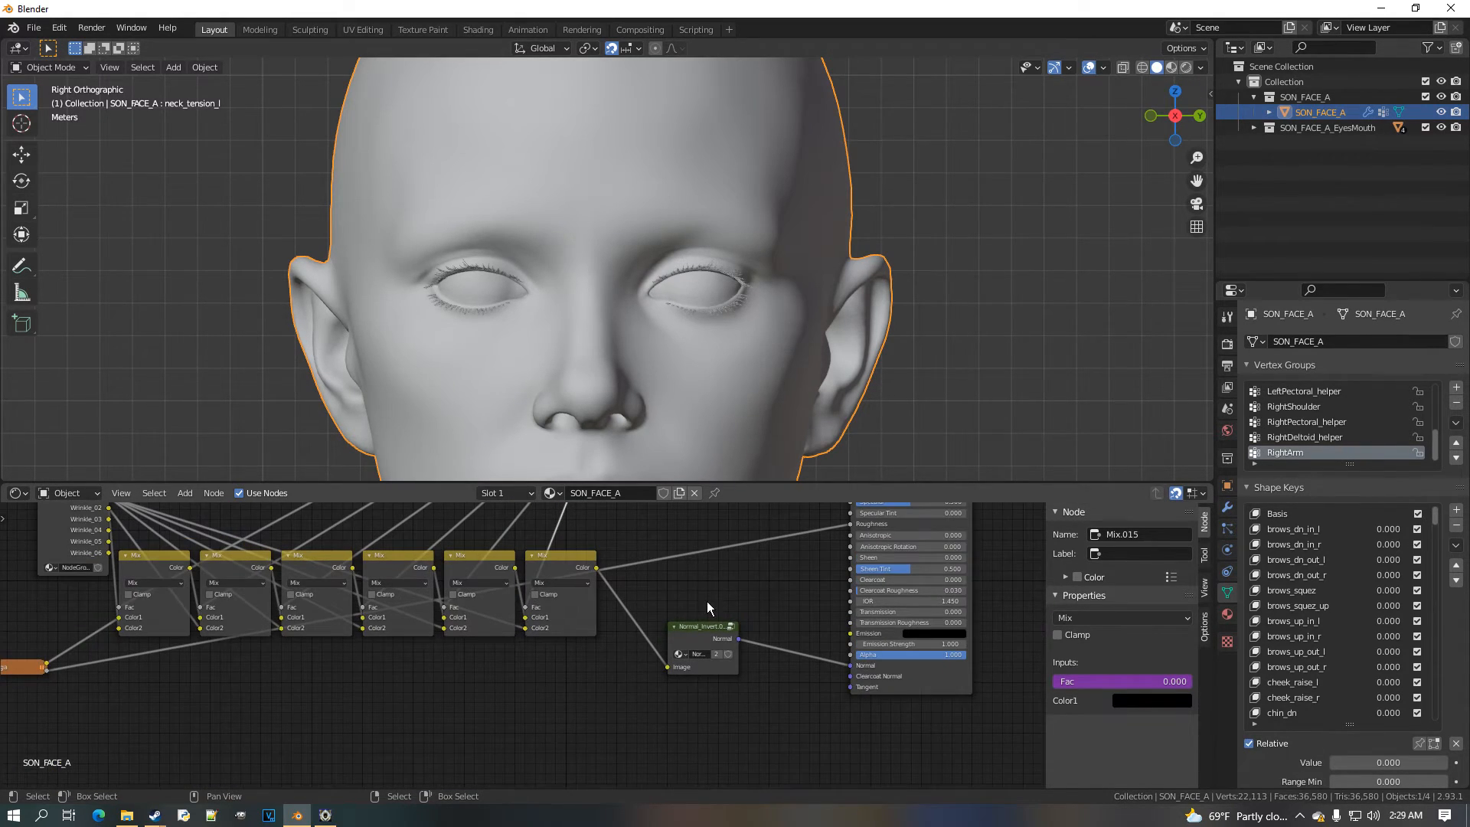
Switch the 3D viewport to Material Preview shading
{"action": "left_click", "coordinate": [1171, 68]}
{"action": "scroll", "coordinate": [666, 565], "scroll_direction": "down", "scroll_amount": 5}
{"action": "middle_click_drag", "start_coordinate": [666, 565], "coordinate": [541, 699]}
{"action": "scroll", "coordinate": [517, 635], "scroll_direction": "up", "scroll_amount": 6}
{"action": "middle_click_drag", "start_coordinate": [494, 598], "coordinate": [455, 658]}
{"action": "middle_click_drag", "start_coordinate": [504, 546], "coordinate": [480, 615]}
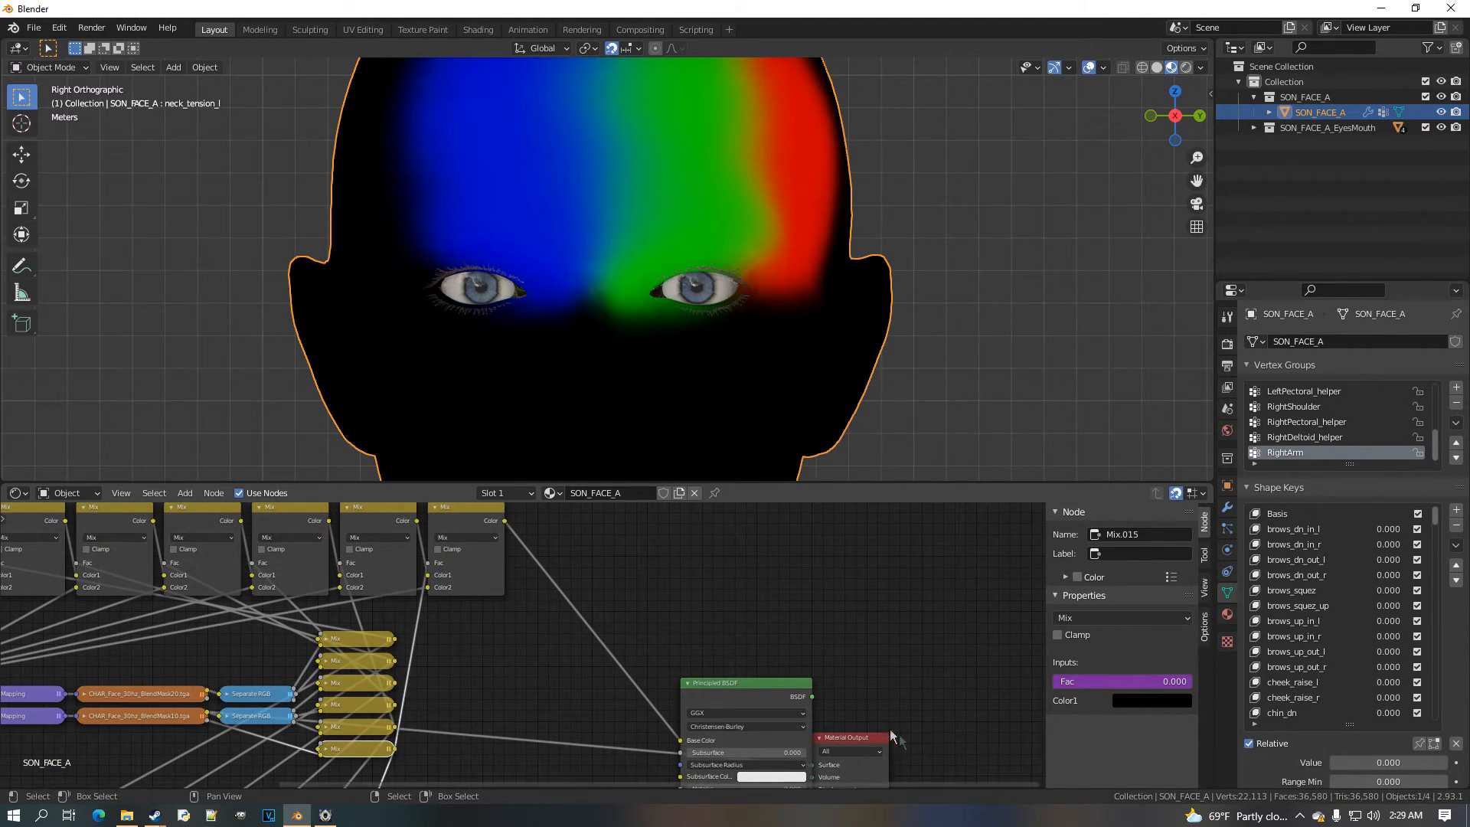
Reconnect the Principled BSDF output to the Surface input of Material Output and place the output node beside the shader
{"action": "middle_click_drag", "start_coordinate": [928, 752], "coordinate": [766, 652]}
{"action": "scroll", "coordinate": [749, 677], "scroll_direction": "down", "scroll_amount": 1}
{"action": "left_click_drag", "start_coordinate": [701, 650], "coordinate": [796, 639]}
{"action": "scroll", "coordinate": [689, 620], "scroll_direction": "up", "scroll_amount": 1}
{"action": "left_click_drag", "start_coordinate": [672, 602], "coordinate": [781, 674]}
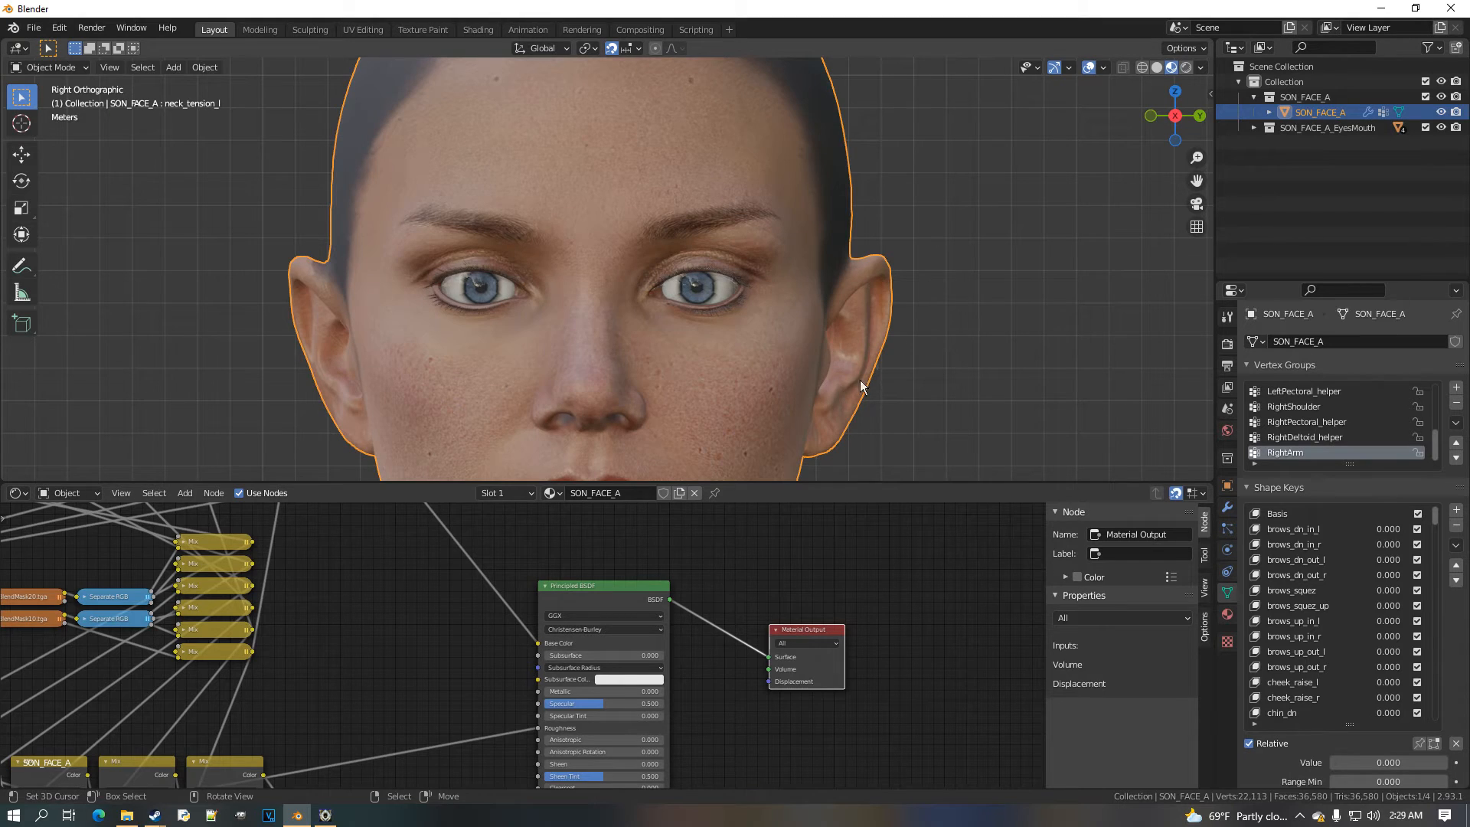
Check the forehead wrinkles with the brows_up_in pair at 0.895 and the brows_up_out pair at 1.000, then reset all four shape keys
{"action": "left_click_drag", "start_coordinate": [772, 485], "coordinate": [774, 659]}
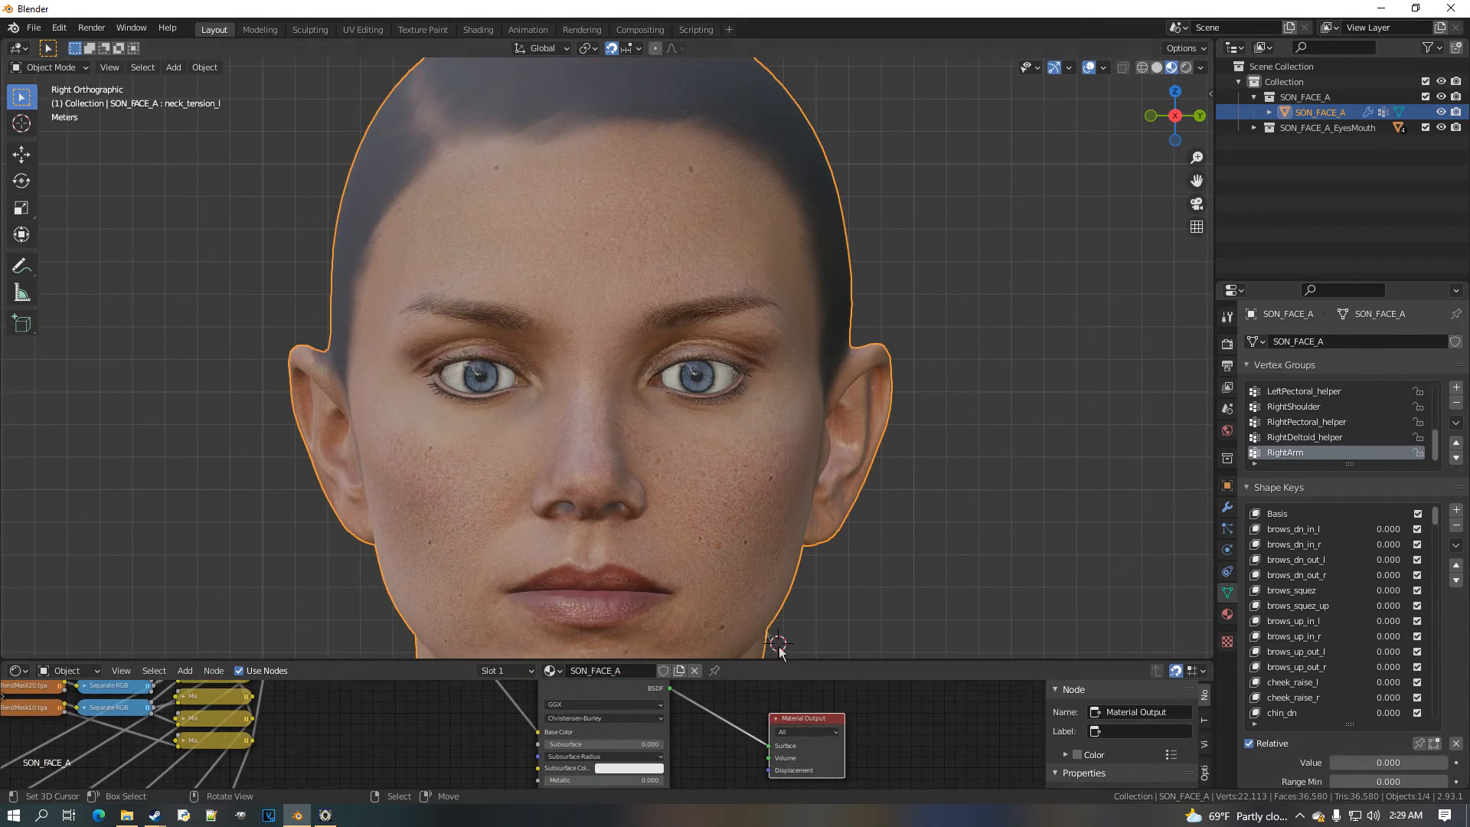
{"action": "scroll", "coordinate": [778, 526], "scroll_direction": "up", "scroll_amount": 4}
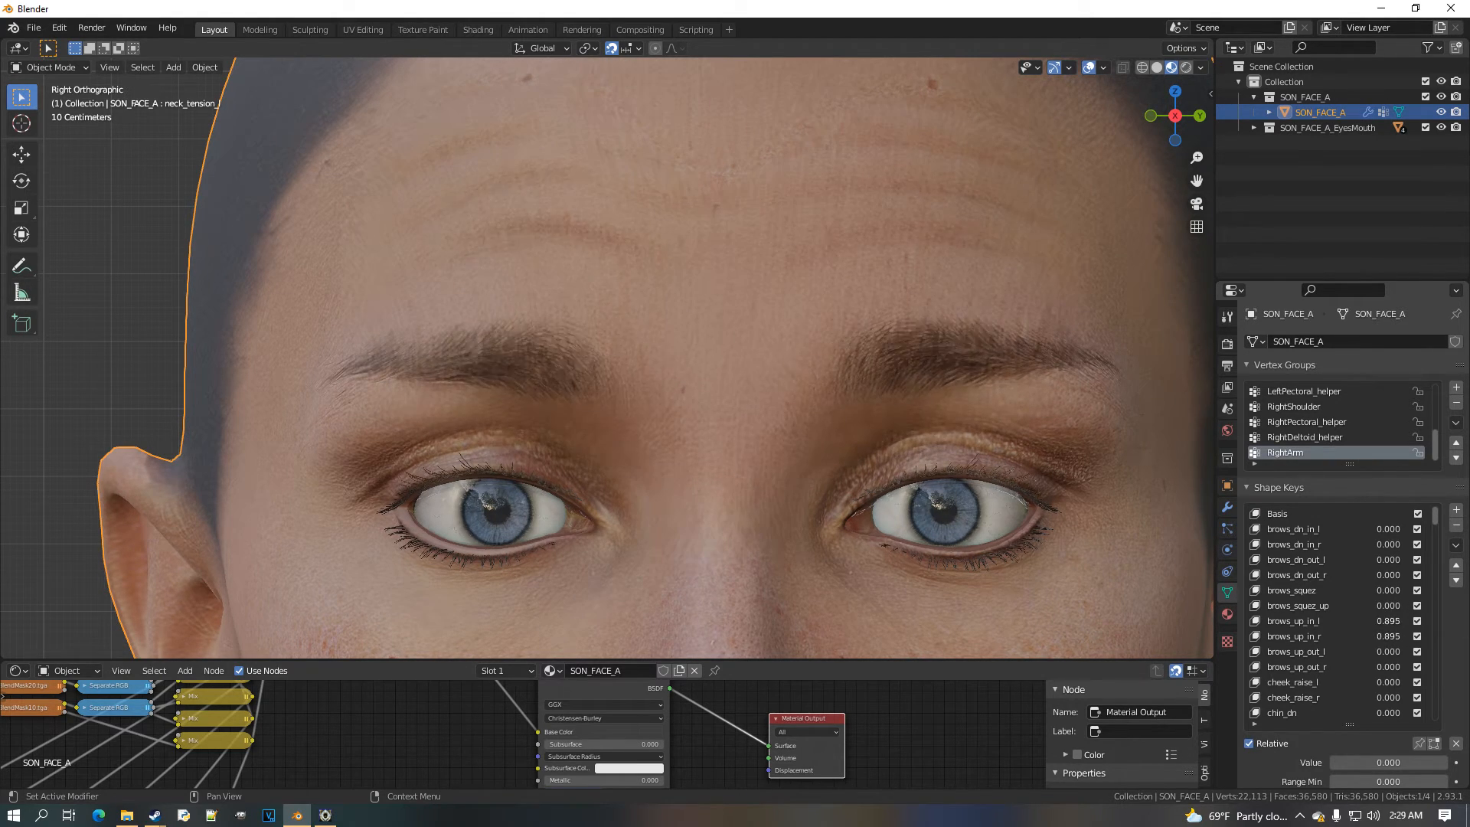
{"action": "scroll", "coordinate": [943, 444], "scroll_direction": "down", "scroll_amount": 1}
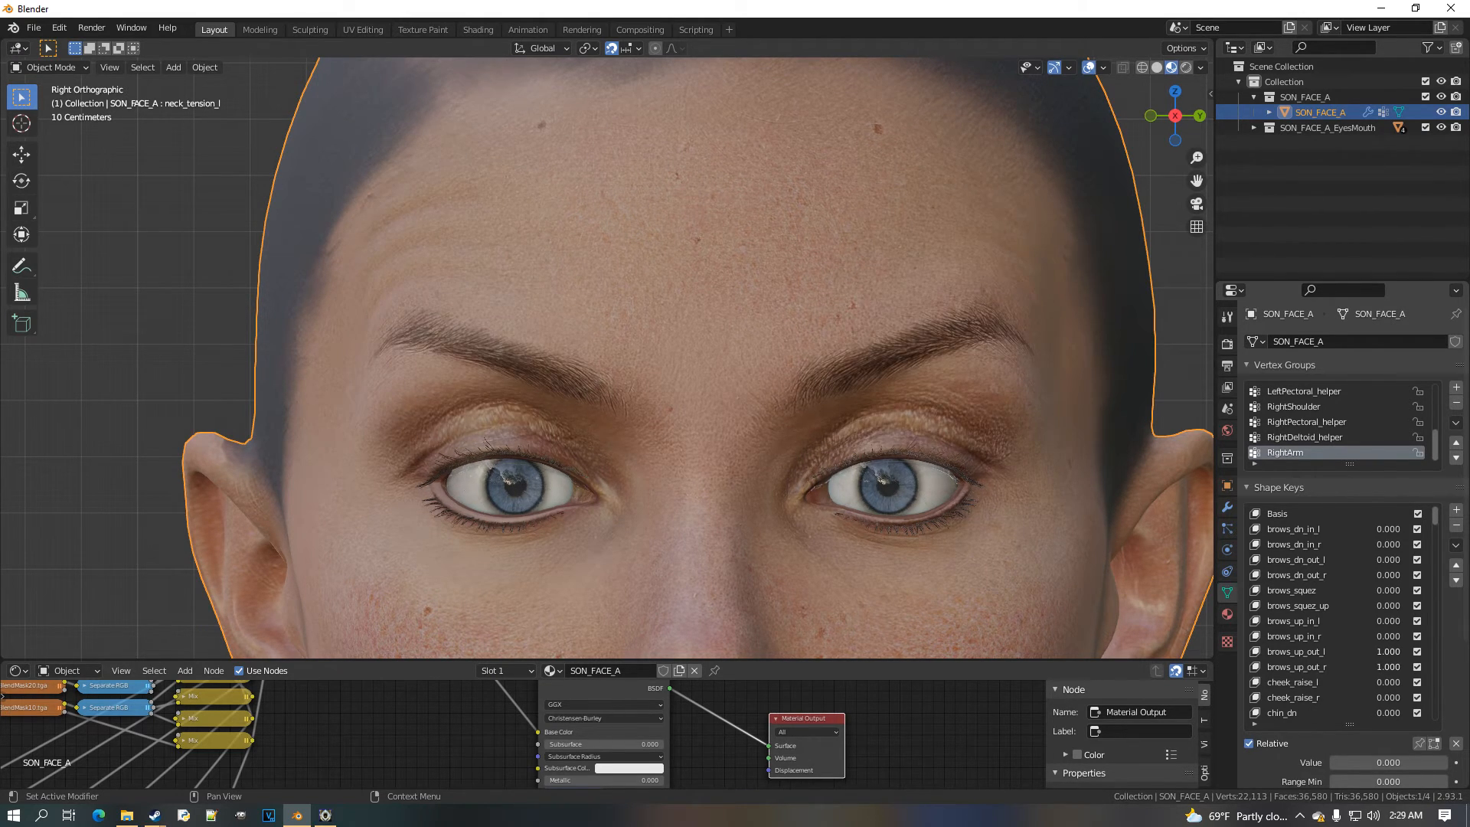
{"action": "scroll", "coordinate": [861, 466], "scroll_direction": "down", "scroll_amount": 4}
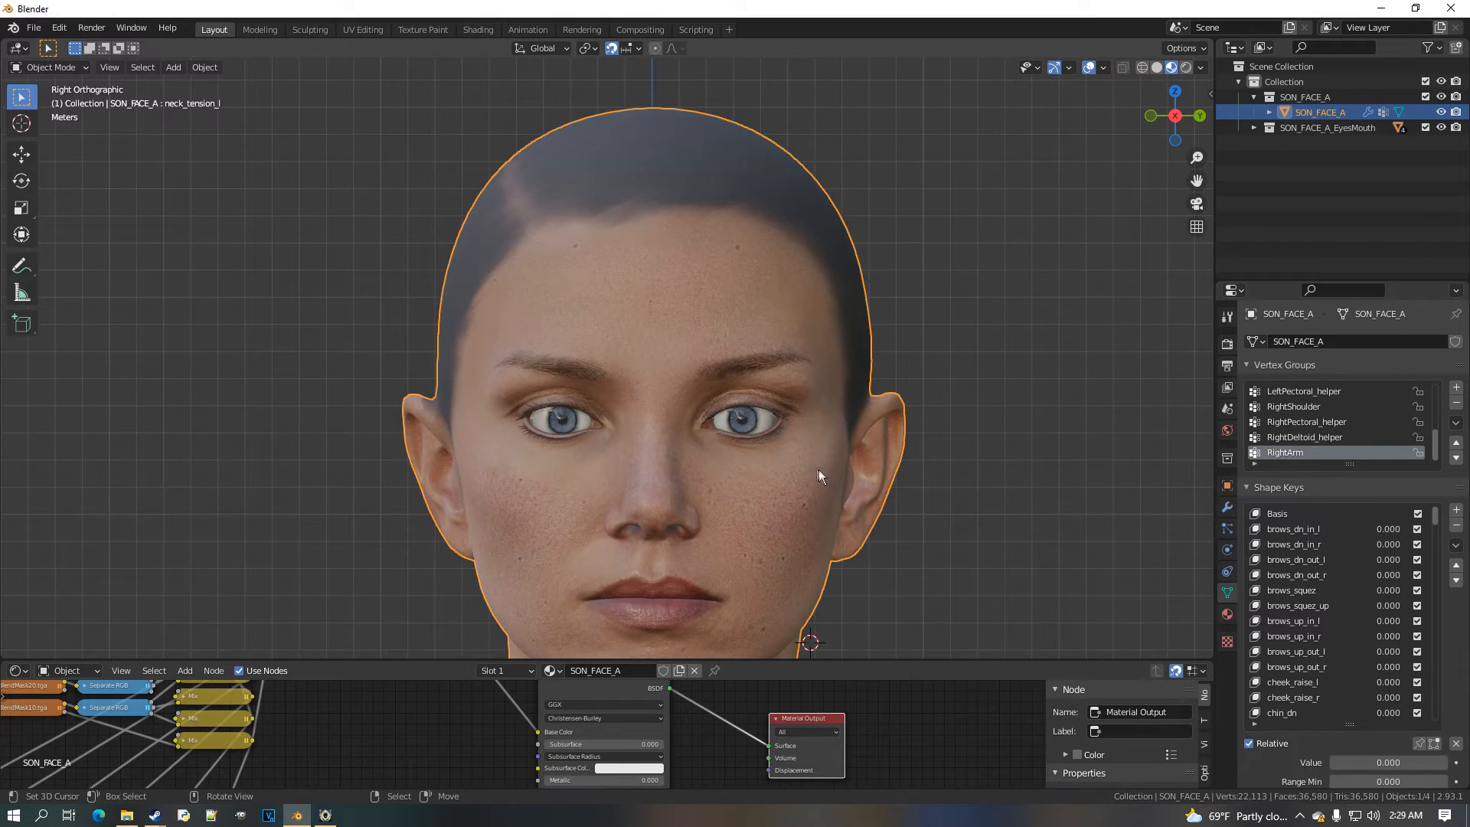
{"action": "scroll", "coordinate": [757, 374], "scroll_direction": "down", "scroll_amount": 3}
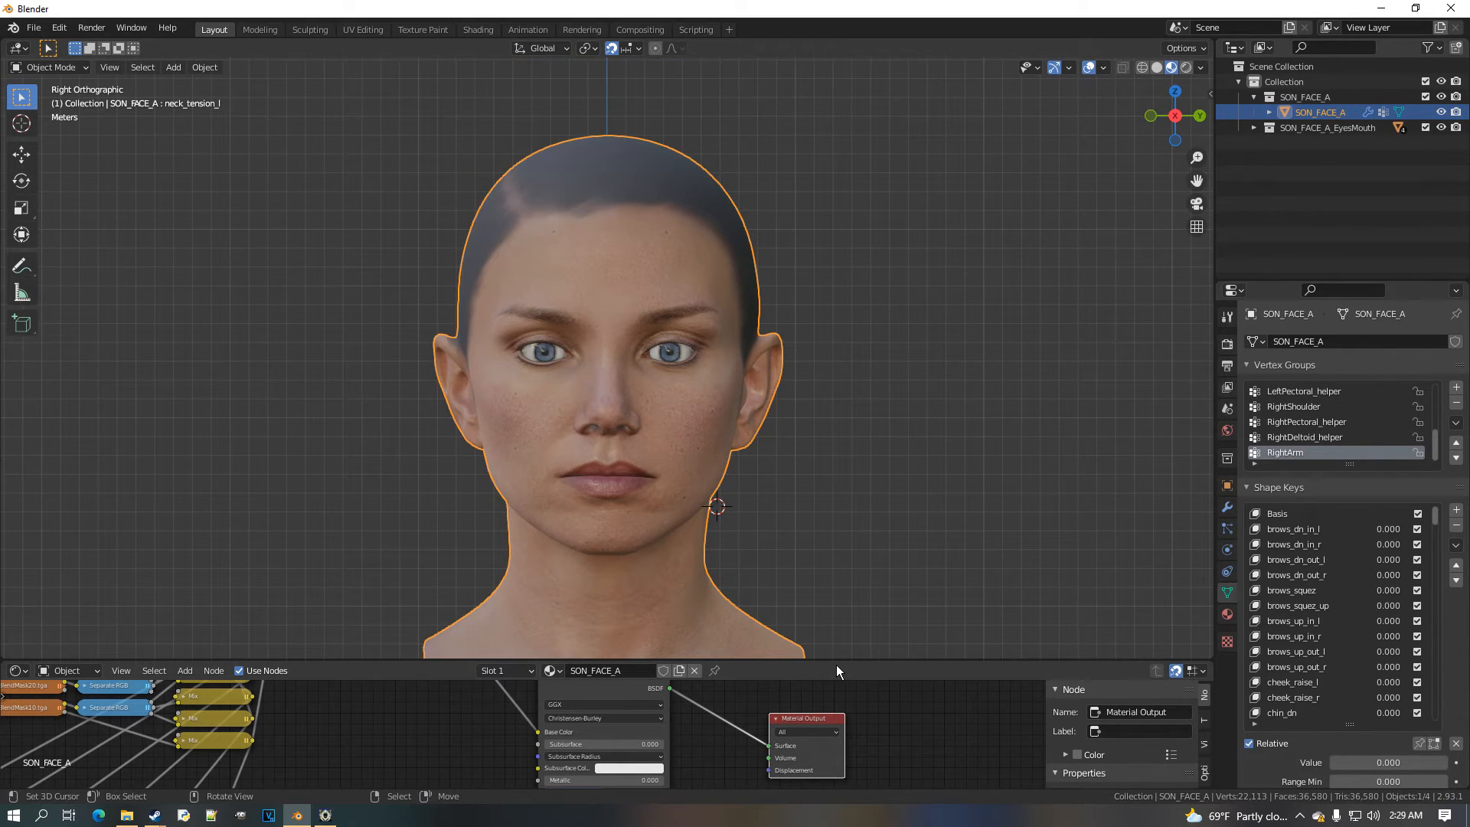
Deselect the head mesh and examine the neutral face and bust in an enlarged 3D viewport
{"action": "left_click_drag", "start_coordinate": [846, 667], "coordinate": [842, 771]}
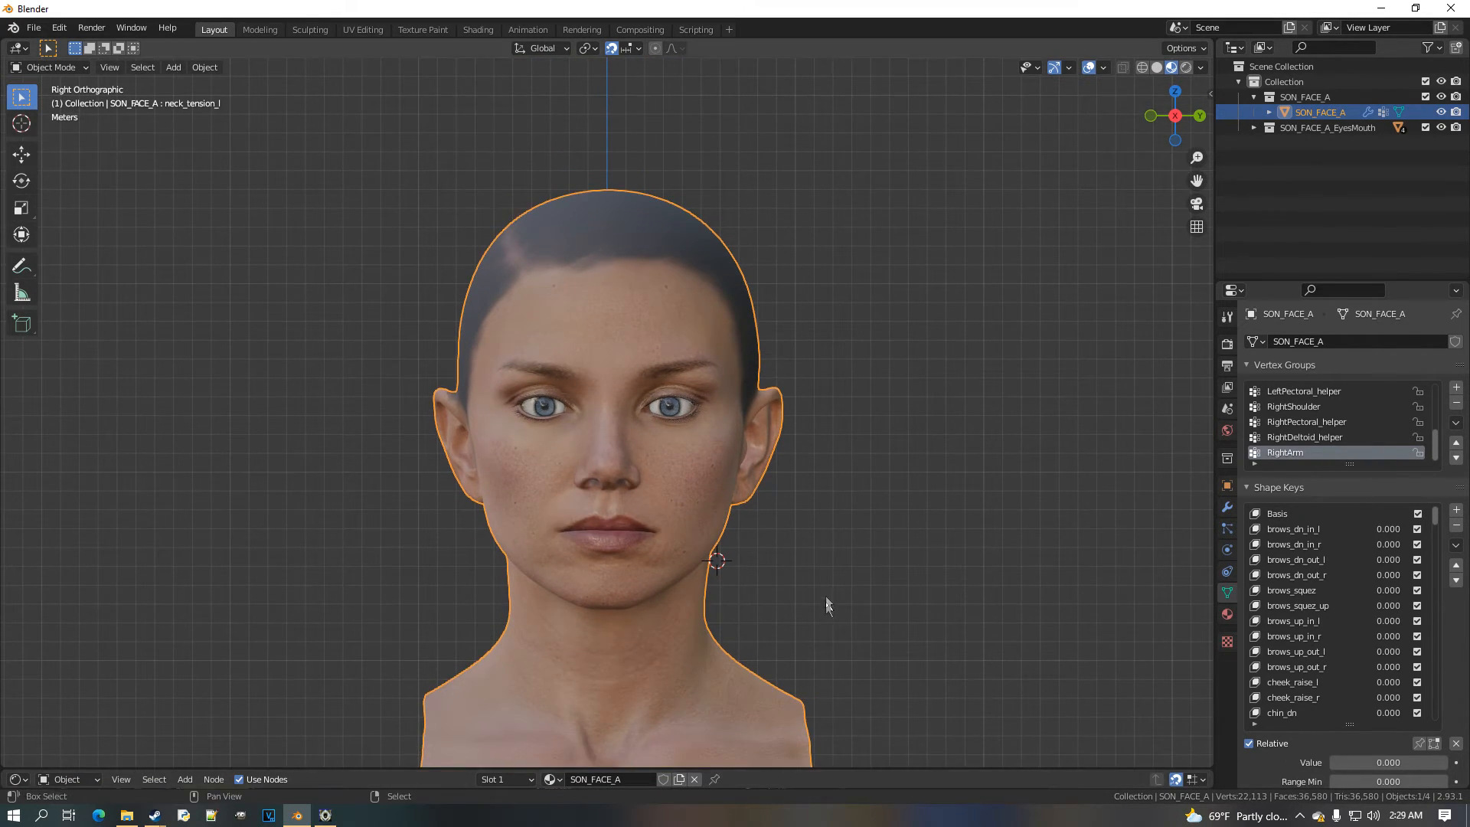
{"action": "middle_click_drag", "start_coordinate": [858, 483], "coordinate": [868, 432], "text": "shift"}
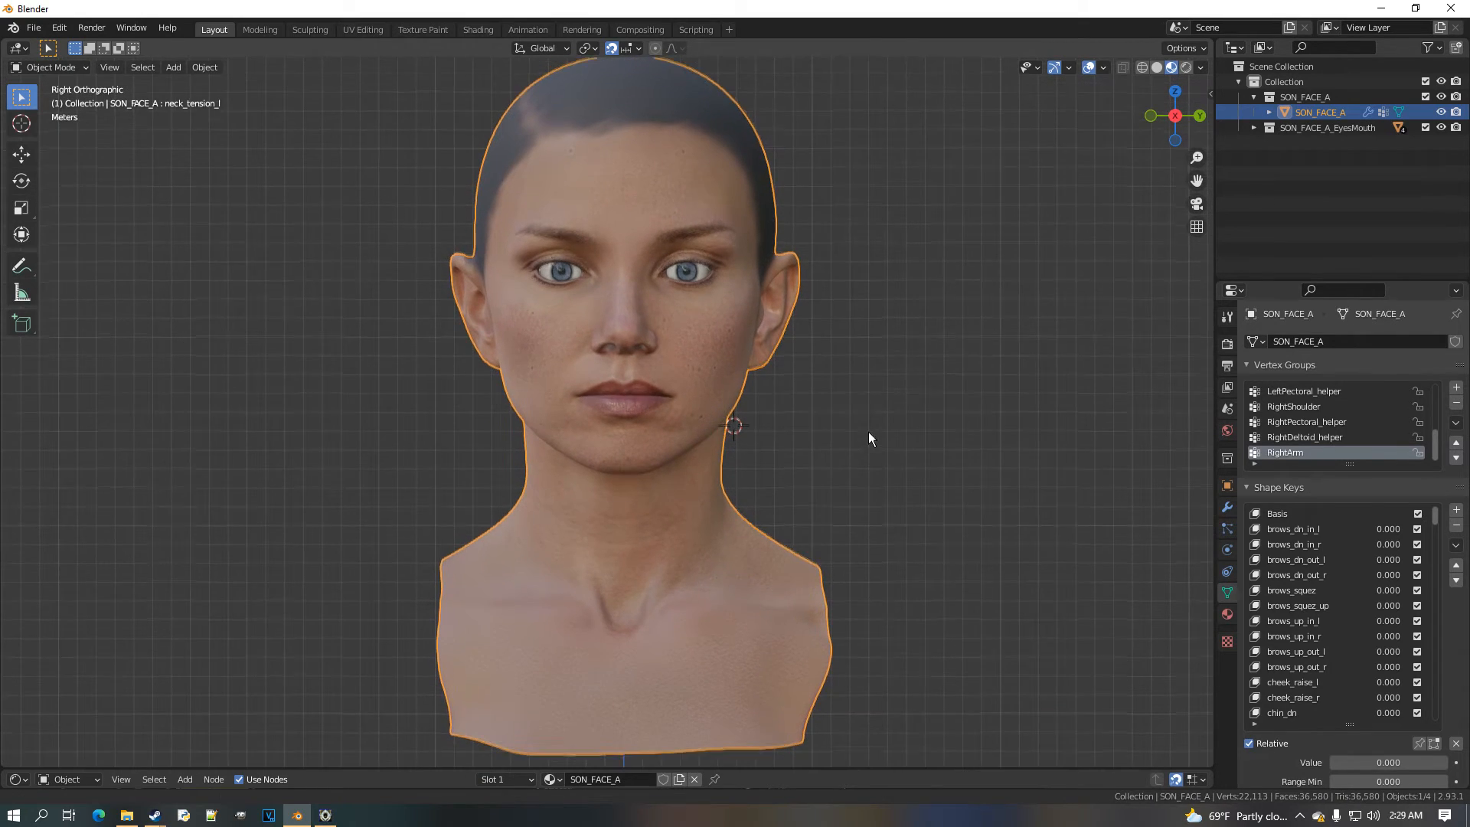
{"action": "left_click", "coordinate": [886, 426]}
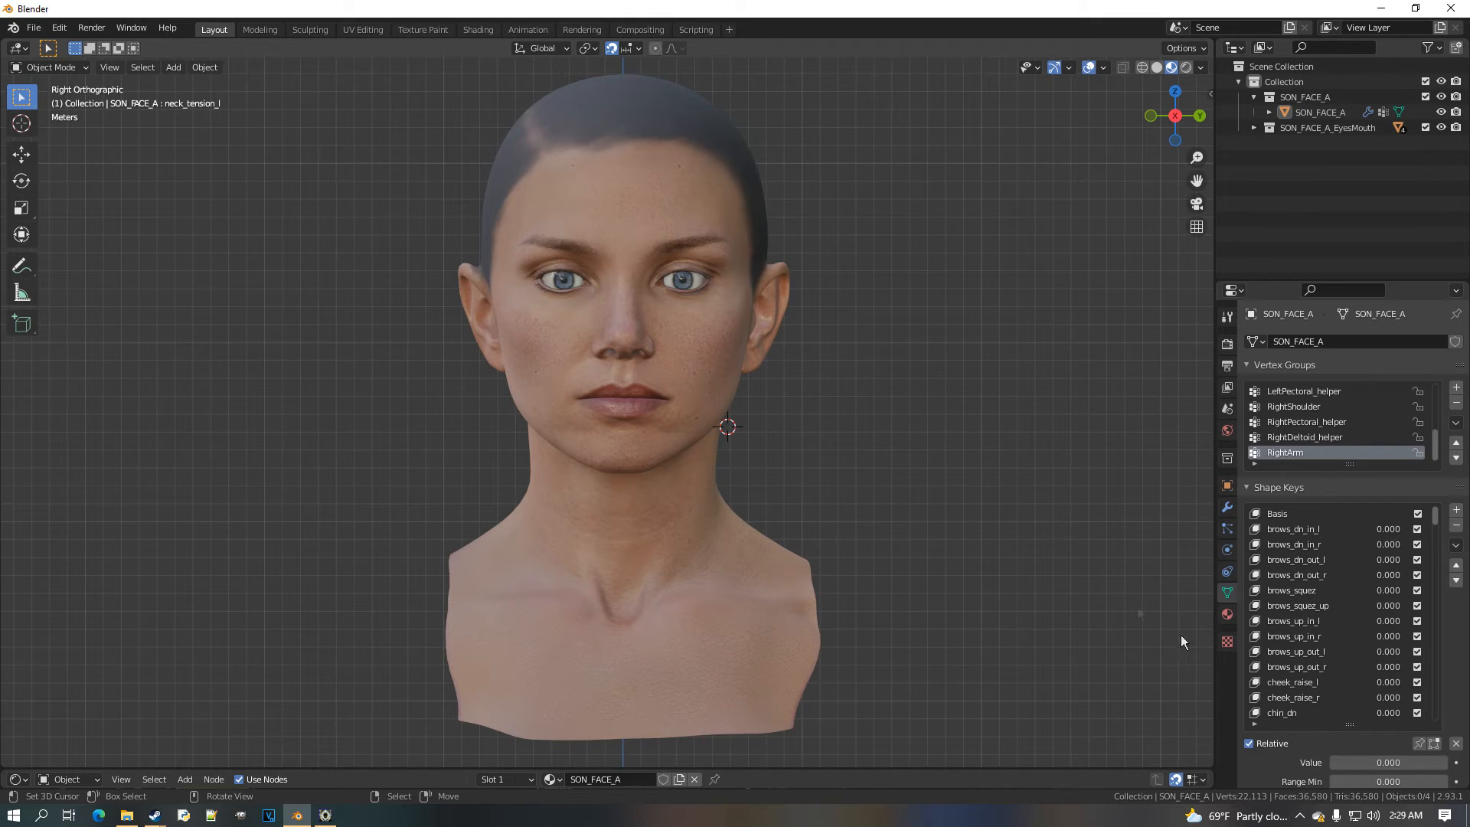
{"action": "scroll", "coordinate": [954, 486], "scroll_direction": "up", "scroll_amount": 1}
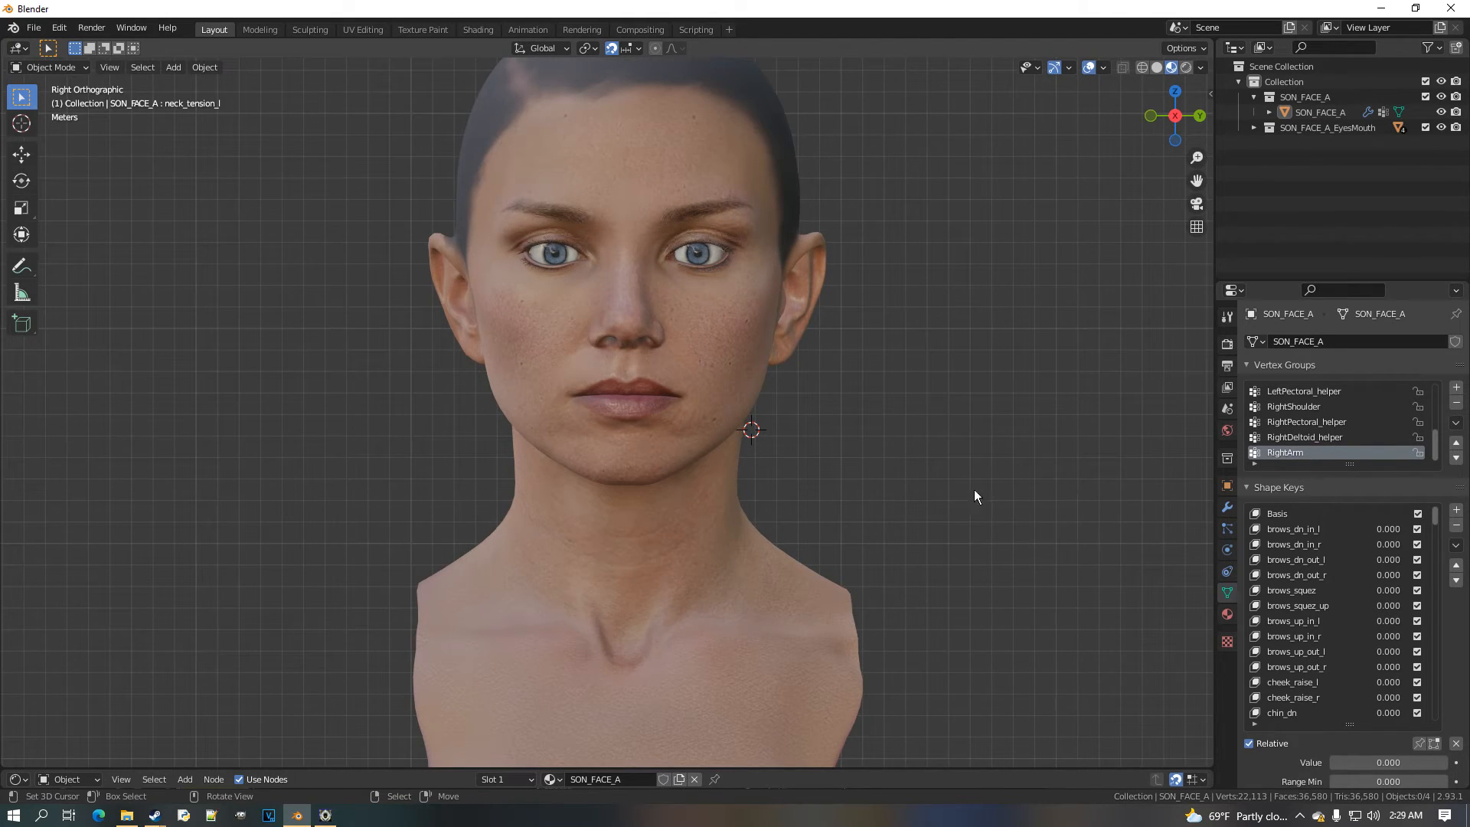
{"action": "scroll", "coordinate": [866, 388], "scroll_direction": "up", "scroll_amount": 2}
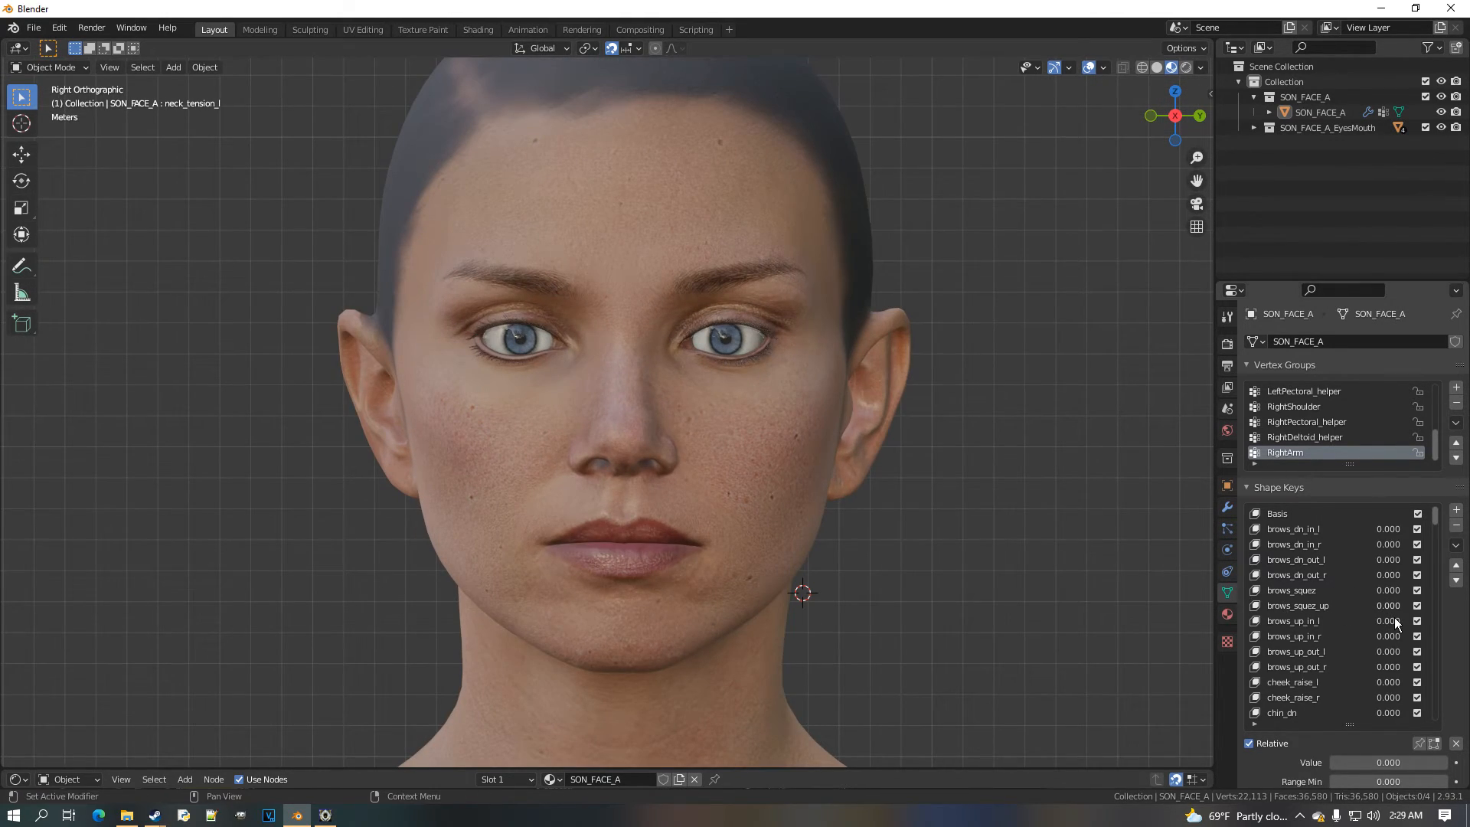
Look through the shape key list from the brow keys down to the eye-blink keys and return to its start
{"action": "mouse_move", "coordinate": [1393, 592]}
{"action": "left_mouse_down"}
{"action": "mouse_move", "coordinate": [1444, 592]}
{"action": "mouse_move", "coordinate": [1393, 592]}
{"action": "left_mouse_up"}
{"action": "scroll", "coordinate": [1351, 591], "scroll_direction": "down", "scroll_amount": 2}
{"action": "scroll", "coordinate": [1395, 655], "scroll_direction": "down", "scroll_amount": 5}
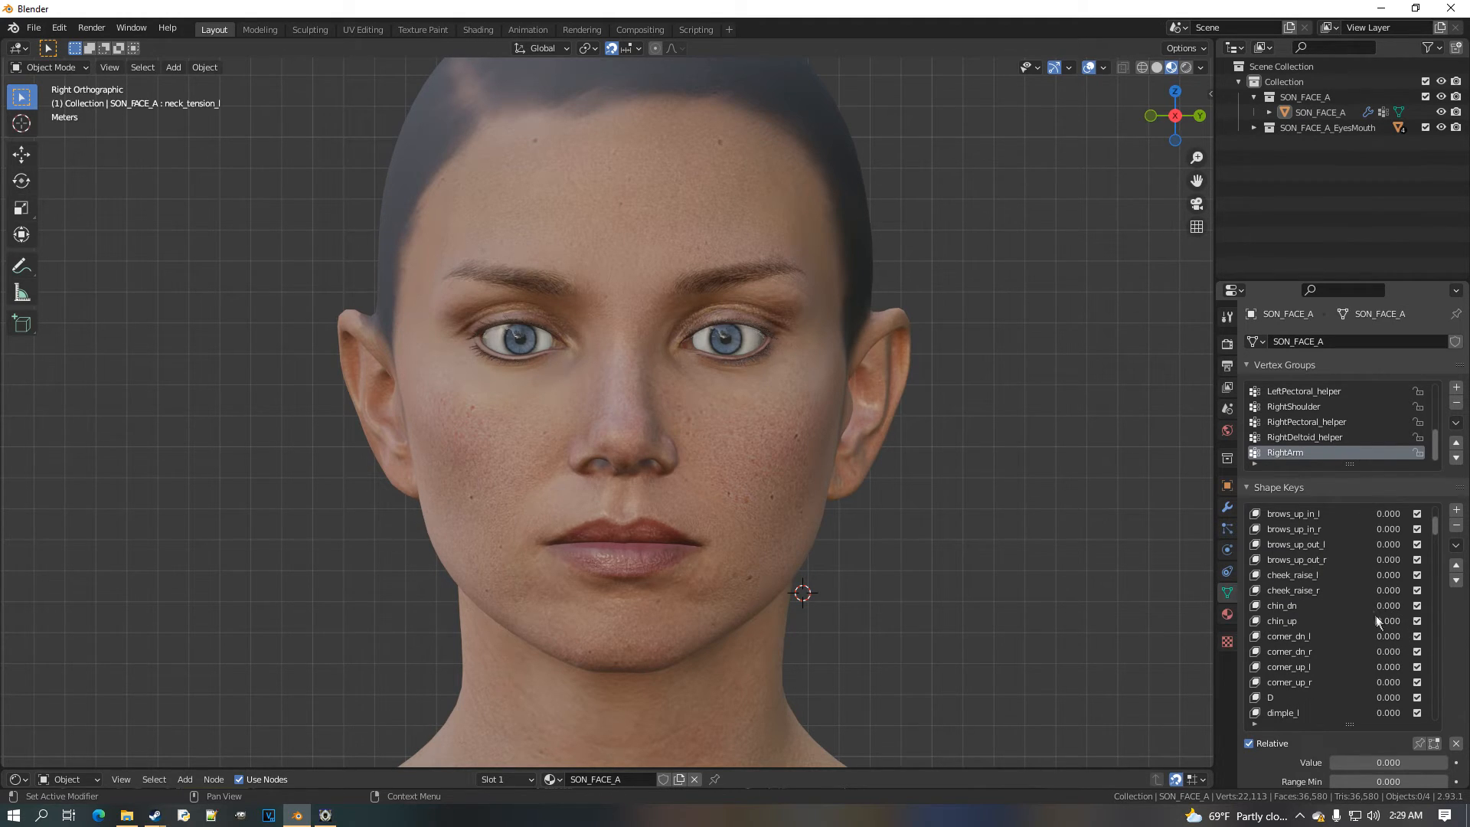
{"action": "scroll", "coordinate": [1376, 636], "scroll_direction": "down", "scroll_amount": 3}
{"action": "scroll", "coordinate": [1321, 635], "scroll_direction": "down", "scroll_amount": 5}
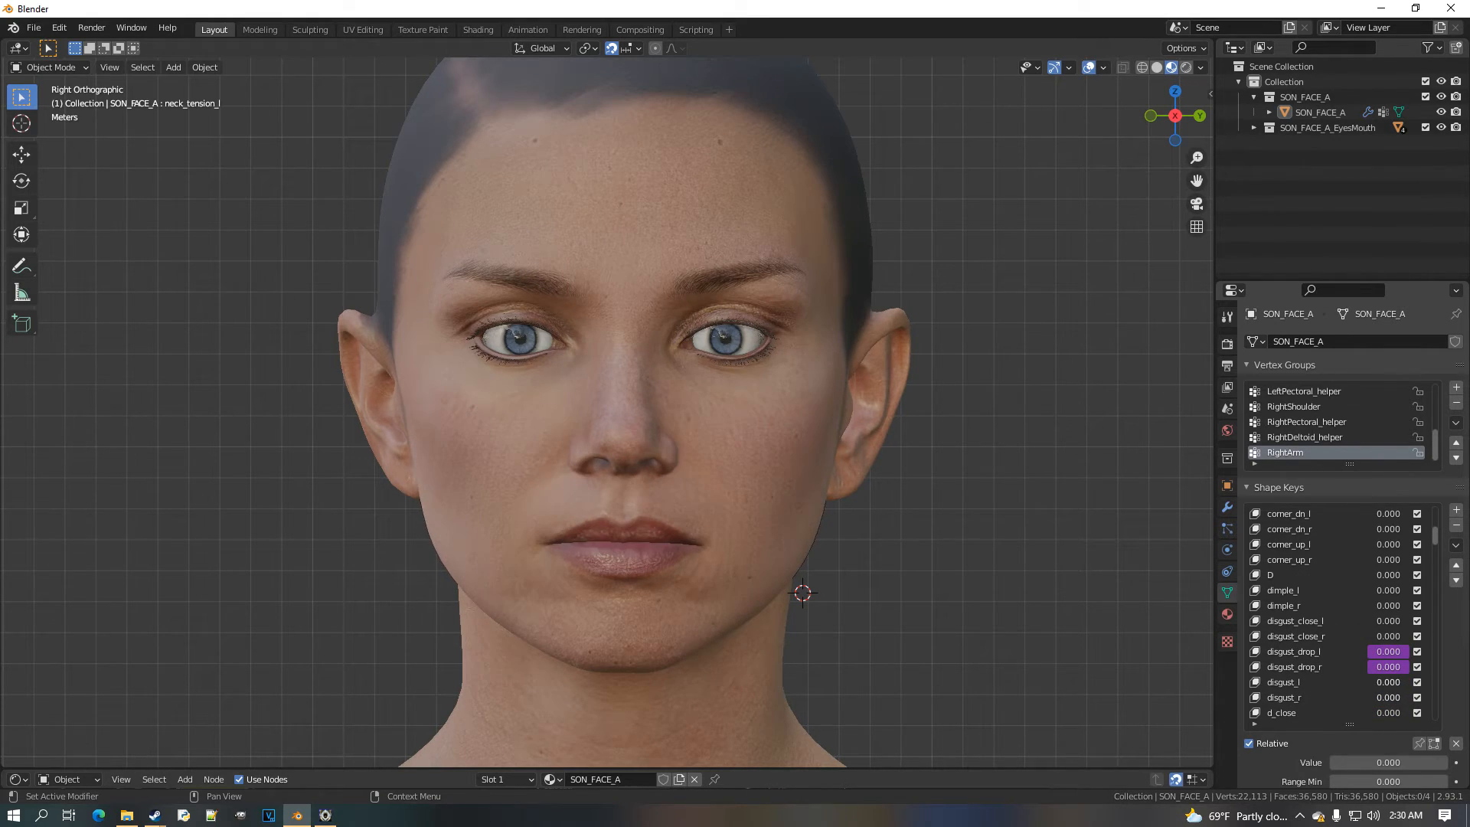
{"action": "scroll", "coordinate": [1375, 663], "scroll_direction": "down", "scroll_amount": 7}
{"action": "scroll", "coordinate": [1367, 665], "scroll_direction": "down", "scroll_amount": 2}
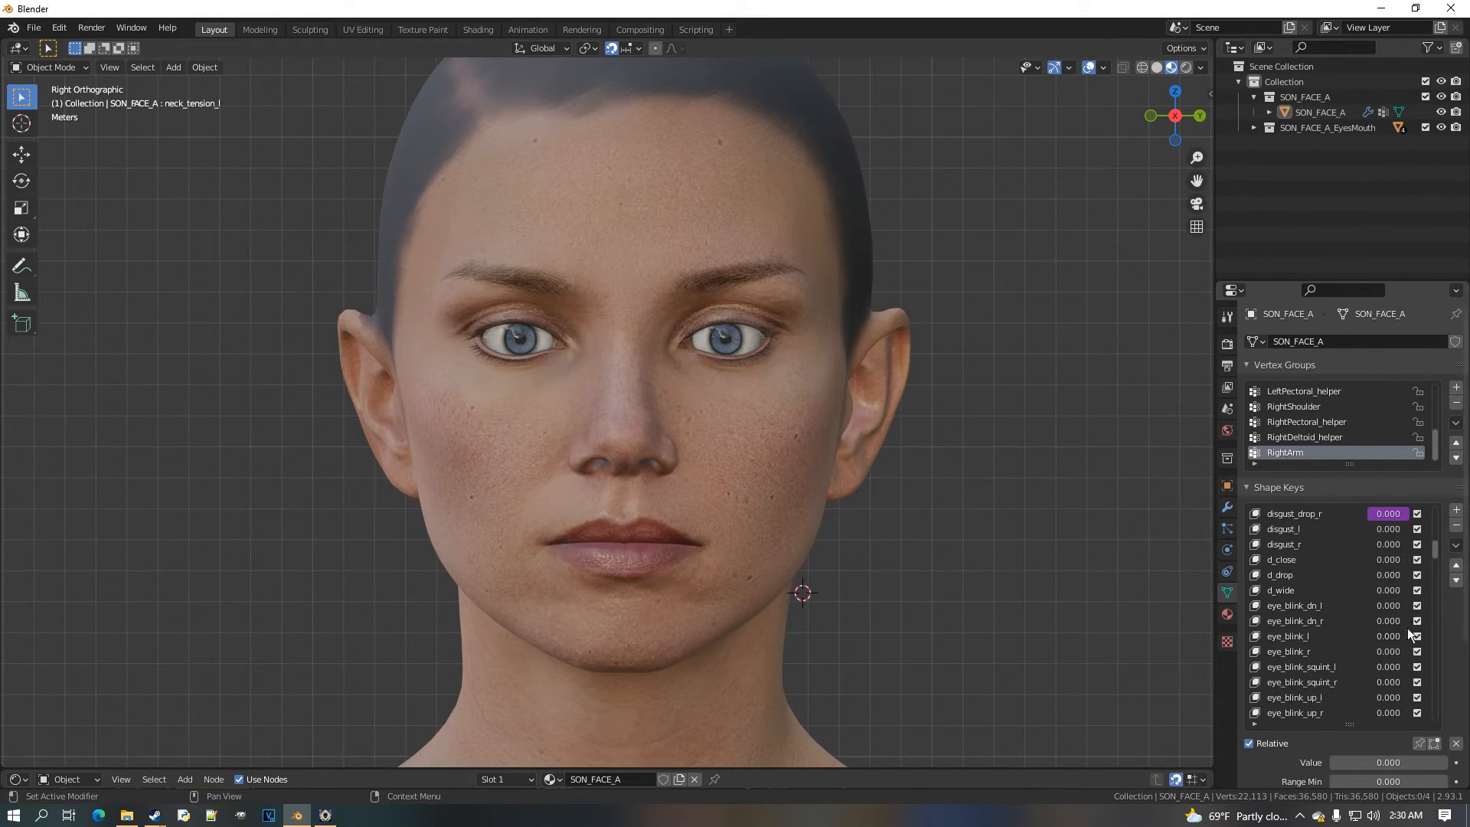
{"action": "scroll", "coordinate": [1435, 623], "scroll_direction": "down", "scroll_amount": 1}
{"action": "scroll", "coordinate": [1404, 633], "scroll_direction": "up", "scroll_amount": 20}
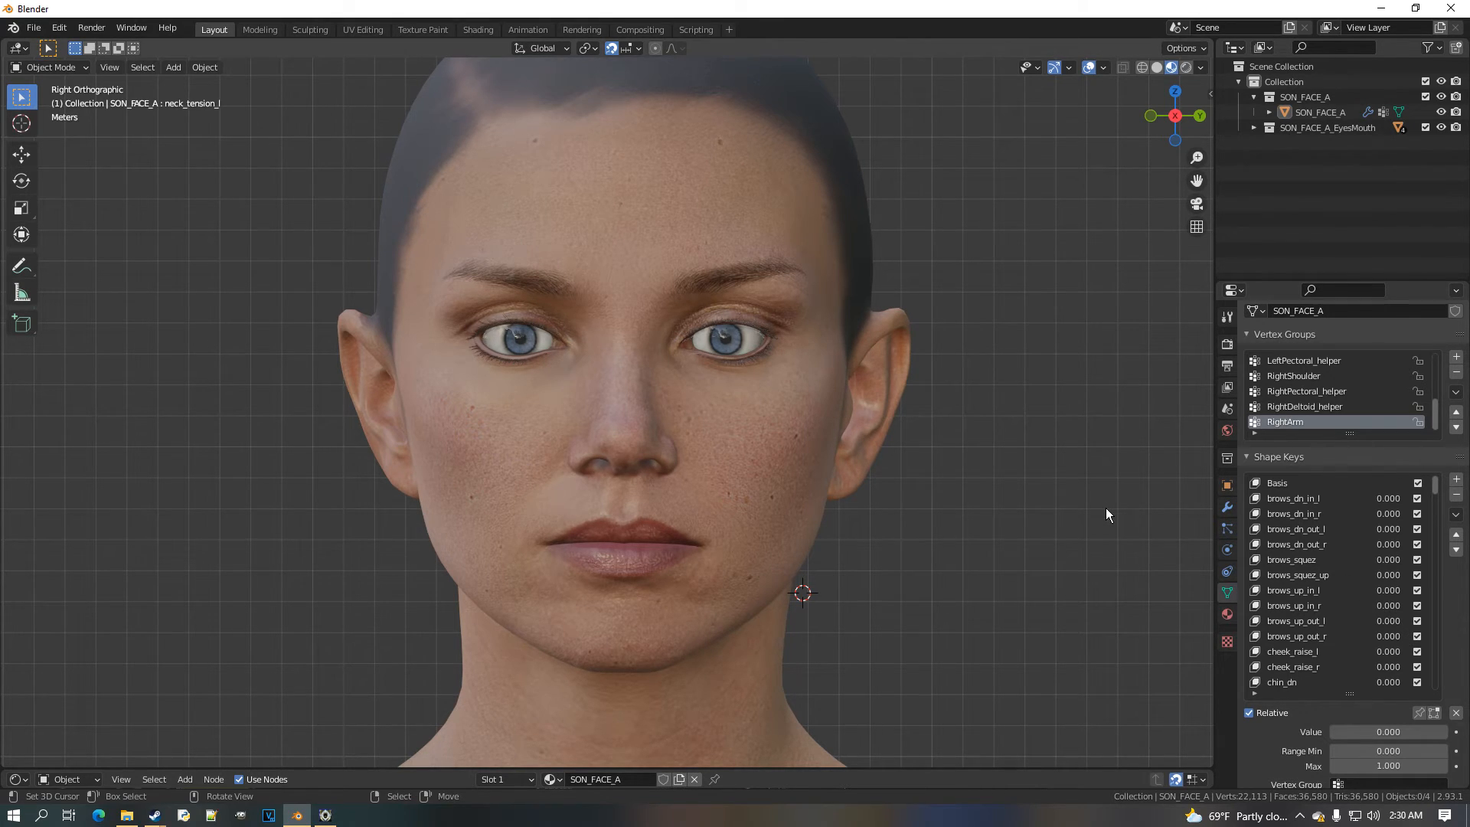
Enlarge the node editor and move the base color and normal image textures together, well to the left of the other nodes
{"action": "middle_click_drag", "start_coordinate": [1106, 508], "coordinate": [778, 723]}
{"action": "left_click_drag", "start_coordinate": [862, 771], "coordinate": [536, 435]}
{"action": "scroll", "coordinate": [418, 663], "scroll_direction": "down", "scroll_amount": 3}
{"action": "middle_click_drag", "start_coordinate": [419, 664], "coordinate": [713, 640]}
{"action": "middle_click_drag", "start_coordinate": [498, 632], "coordinate": [627, 614]}
{"action": "scroll", "coordinate": [549, 624], "scroll_direction": "up", "scroll_amount": 2}
{"action": "scroll", "coordinate": [549, 623], "scroll_direction": "down", "scroll_amount": 1}
{"action": "middle_click_drag", "start_coordinate": [522, 596], "coordinate": [573, 675]}
{"action": "middle_click_drag", "start_coordinate": [476, 602], "coordinate": [454, 511]}
{"action": "scroll", "coordinate": [437, 549], "scroll_direction": "down", "scroll_amount": 2}
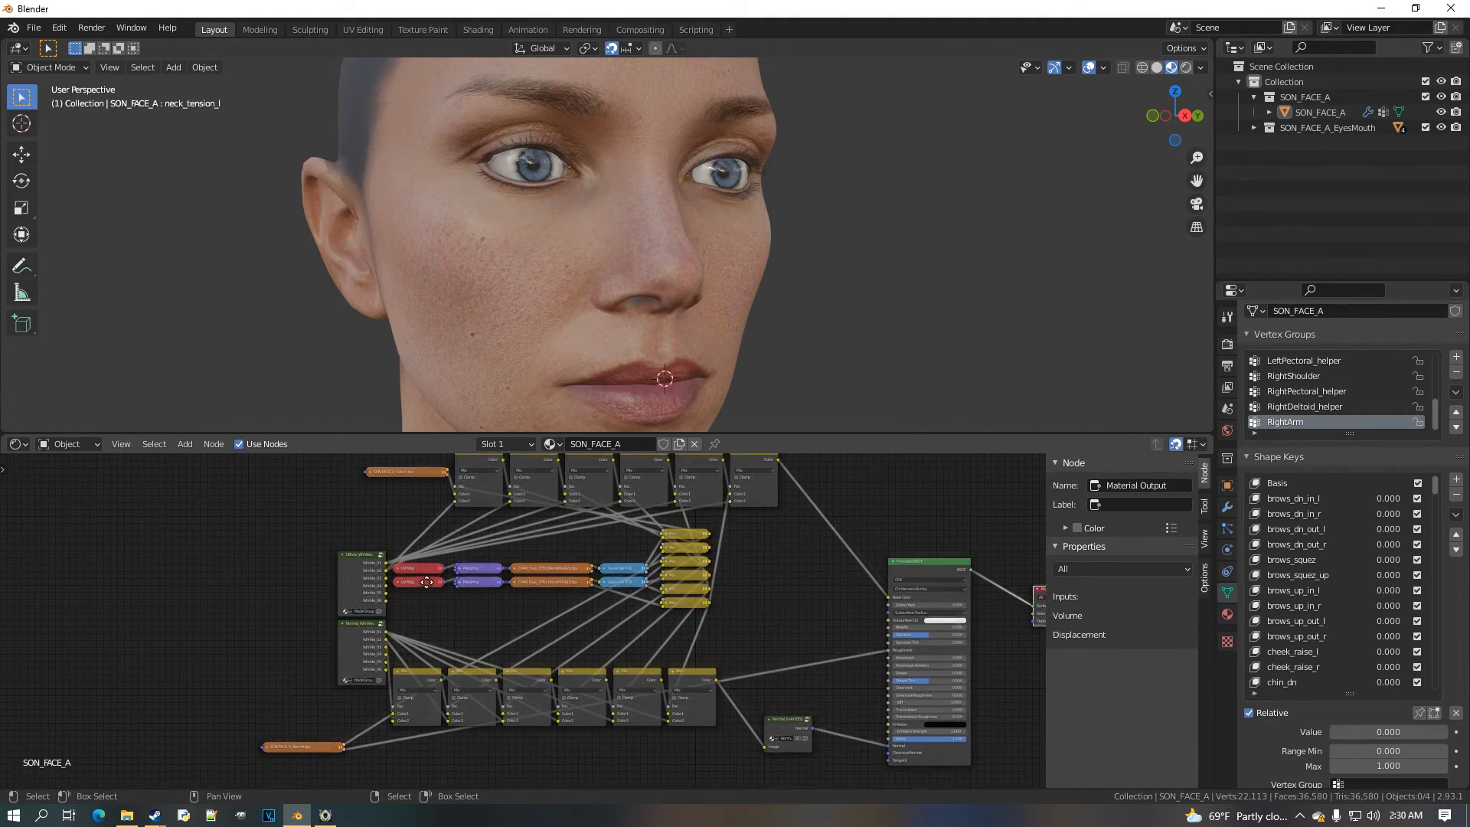
{"action": "left_click_drag", "start_coordinate": [337, 745], "coordinate": [142, 677]}
{"action": "left_click_drag", "start_coordinate": [417, 476], "coordinate": [134, 655]}
{"action": "middle_click_drag", "start_coordinate": [424, 608], "coordinate": [399, 640]}
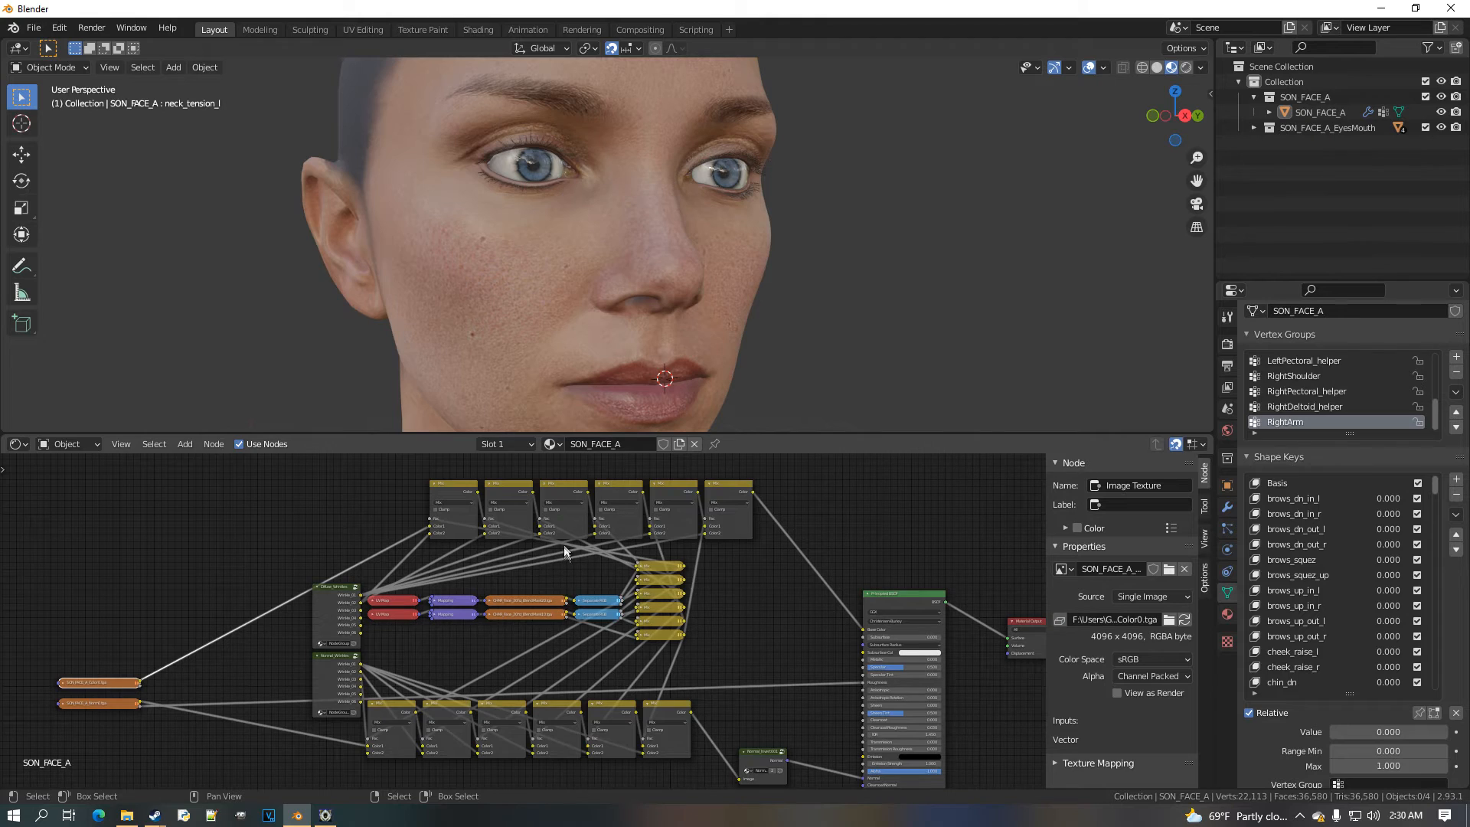
Move the six color Mix nodes left and place the diffuse and Normal_Wrinkles groups directly before their respective Mix chains
{"action": "left_click_drag", "start_coordinate": [422, 476], "coordinate": [751, 558]}
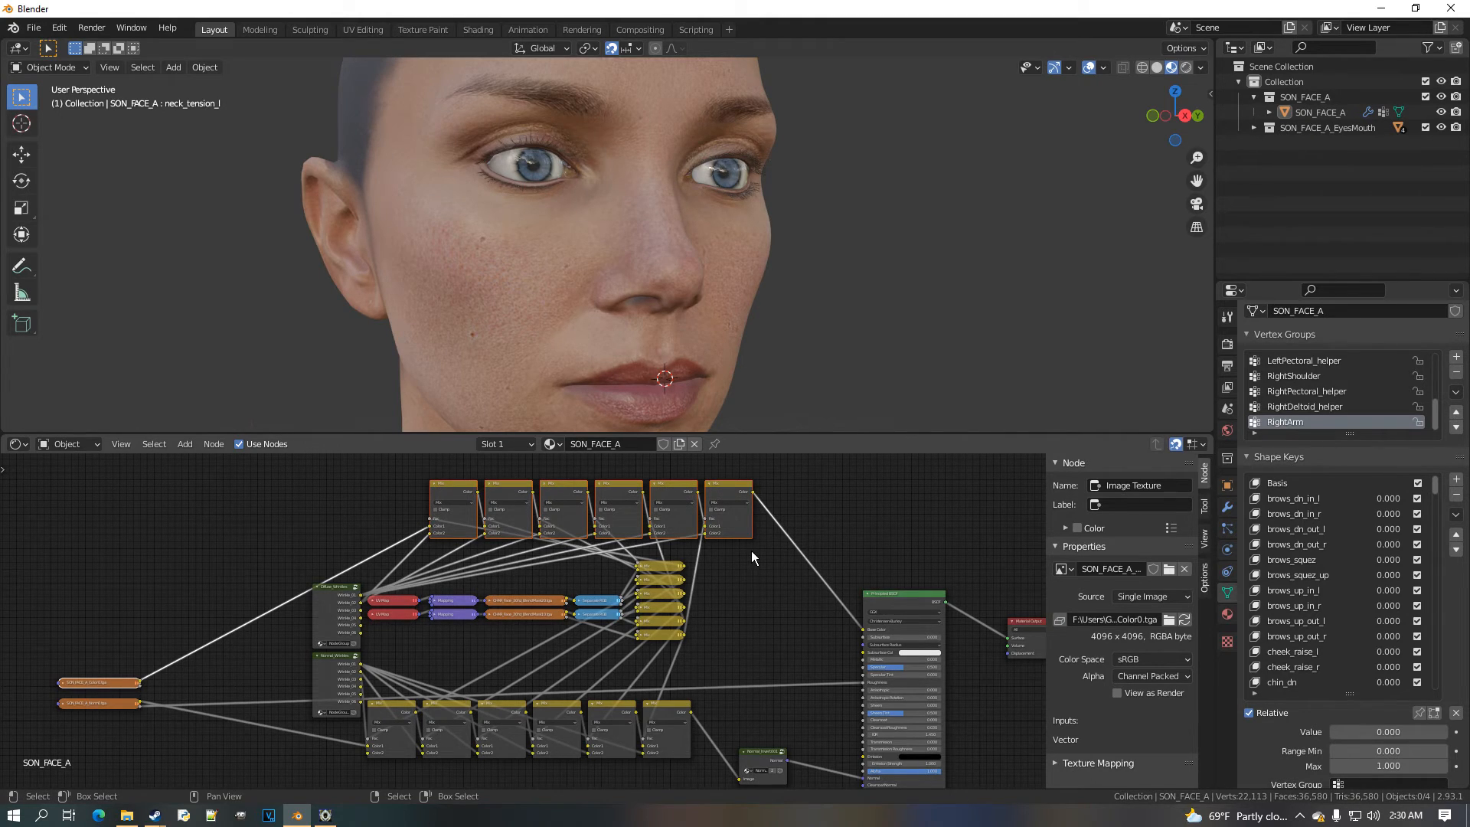
{"action": "key", "text": "g"}
{"action": "left_click", "coordinate": [674, 552]}
{"action": "left_click", "coordinate": [50, 686]}
{"action": "key", "text": "g"}
{"action": "left_click", "coordinate": [127, 686]}
{"action": "left_click_drag", "start_coordinate": [349, 628], "coordinate": [288, 517]}
{"action": "left_click_drag", "start_coordinate": [341, 678], "coordinate": [298, 729]}
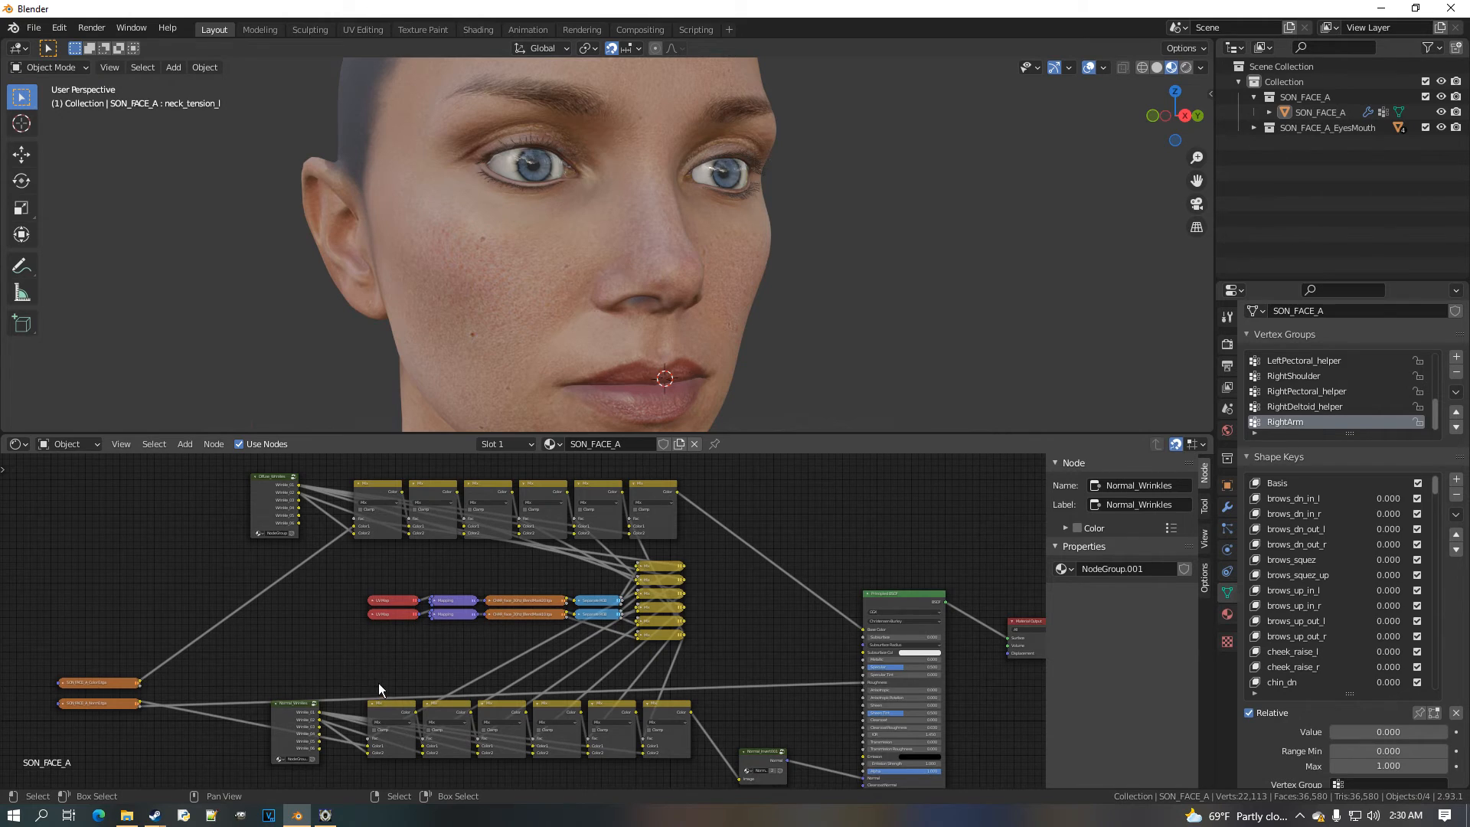
Combine the wrinkle groups, mask nodes and all Mix chains into one node group and return to the main node tree
{"action": "key", "text": "Home"}
{"action": "left_click_drag", "start_coordinate": [237, 469], "coordinate": [697, 780]}
{"action": "key", "text": "ctrl+g"}
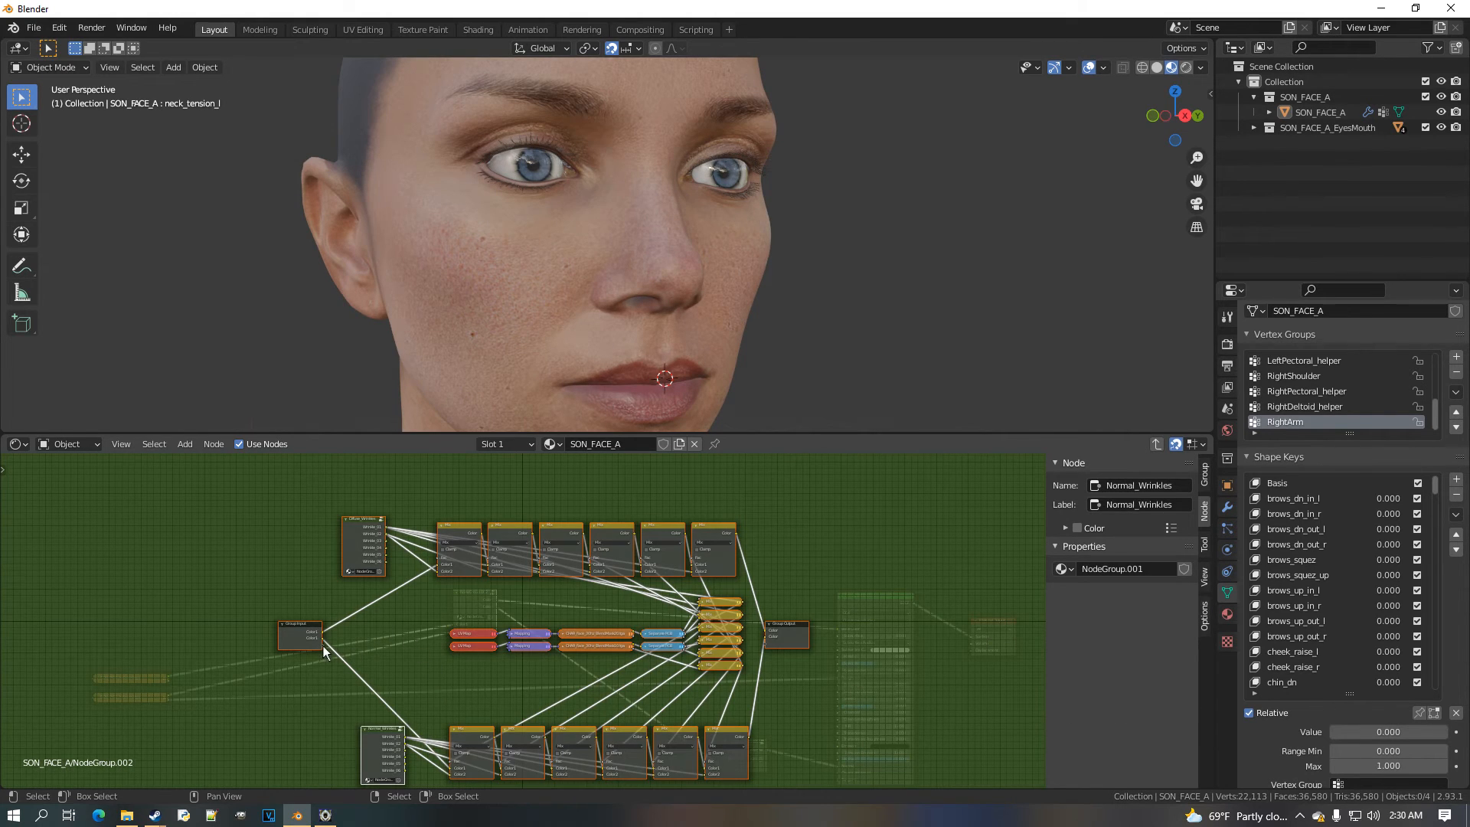
{"action": "key", "text": "Tab"}
{"action": "scroll", "coordinate": [517, 666], "scroll_direction": "up", "scroll_amount": 5}
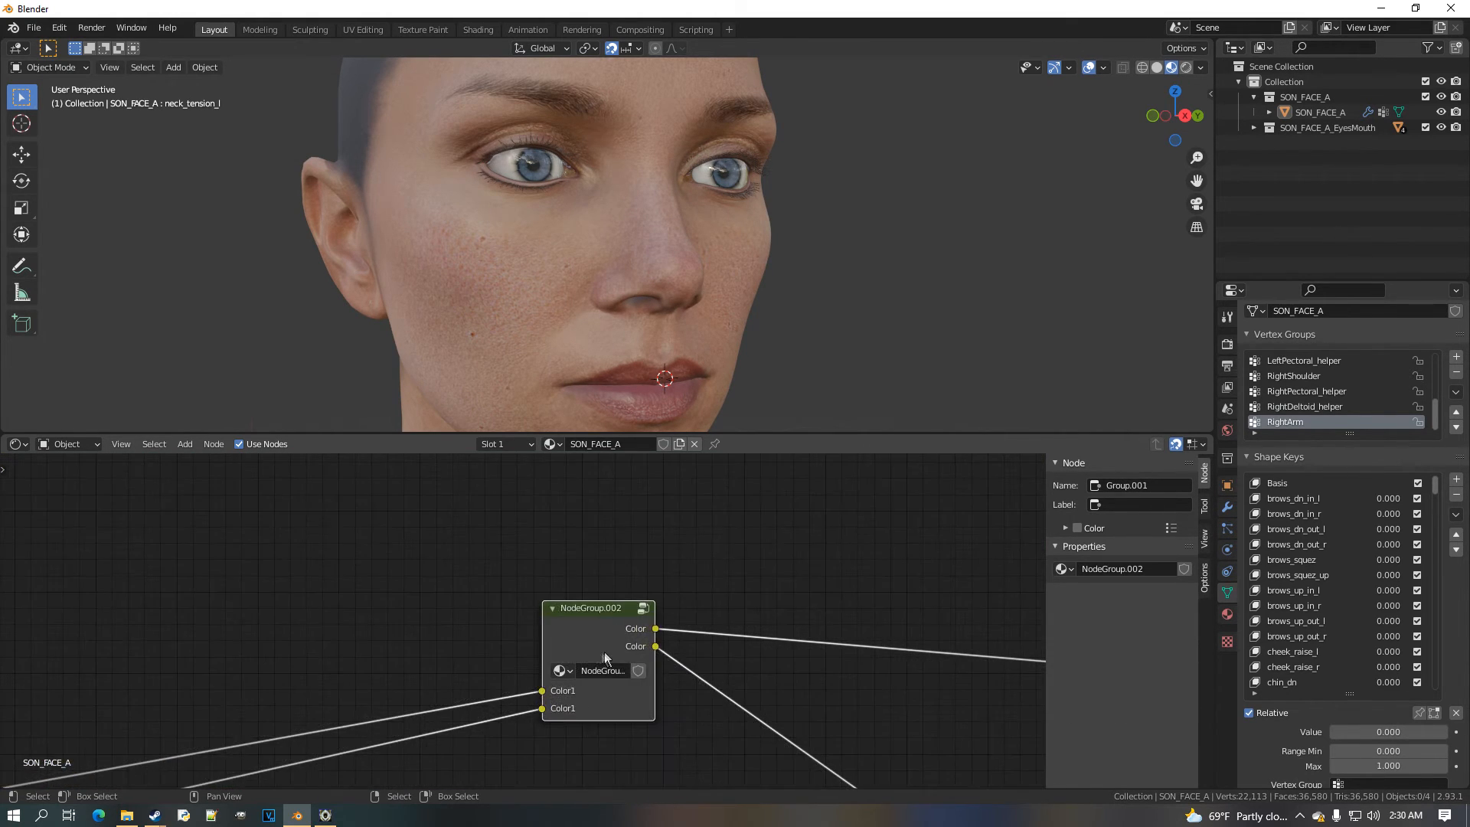
{"action": "scroll", "coordinate": [536, 639], "scroll_direction": "up", "scroll_amount": 3}
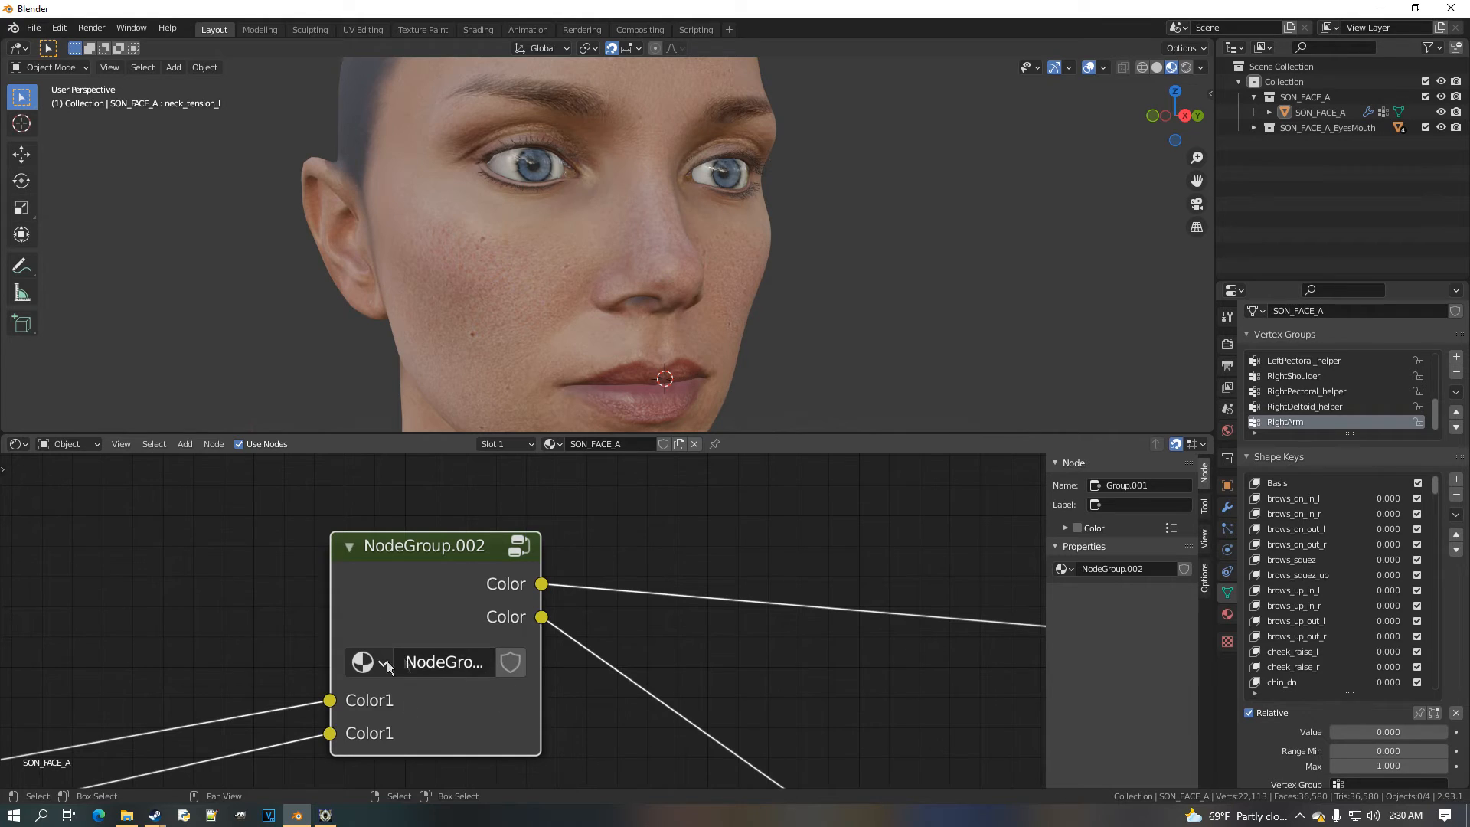
{"action": "middle_click_drag", "start_coordinate": [403, 661], "coordinate": [468, 594]}
Open the new node group for editing and rename its first input Diffuse
{"action": "key", "text": "Tab"}
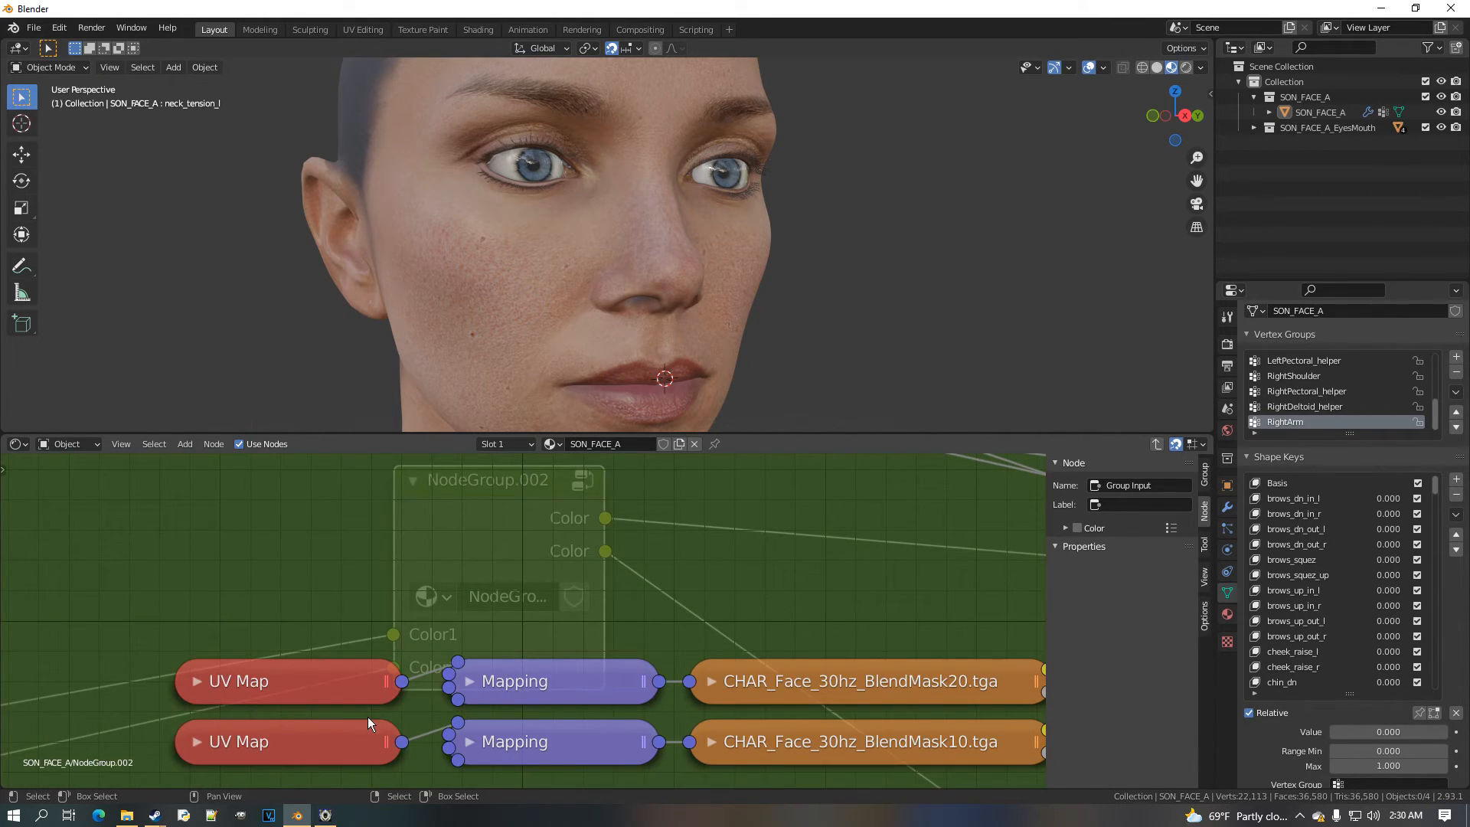
{"action": "scroll", "coordinate": [342, 710], "scroll_direction": "down", "scroll_amount": 10}
{"action": "middle_click_drag", "start_coordinate": [174, 657], "coordinate": [420, 632]}
{"action": "scroll", "coordinate": [420, 632], "scroll_direction": "up", "scroll_amount": 3}
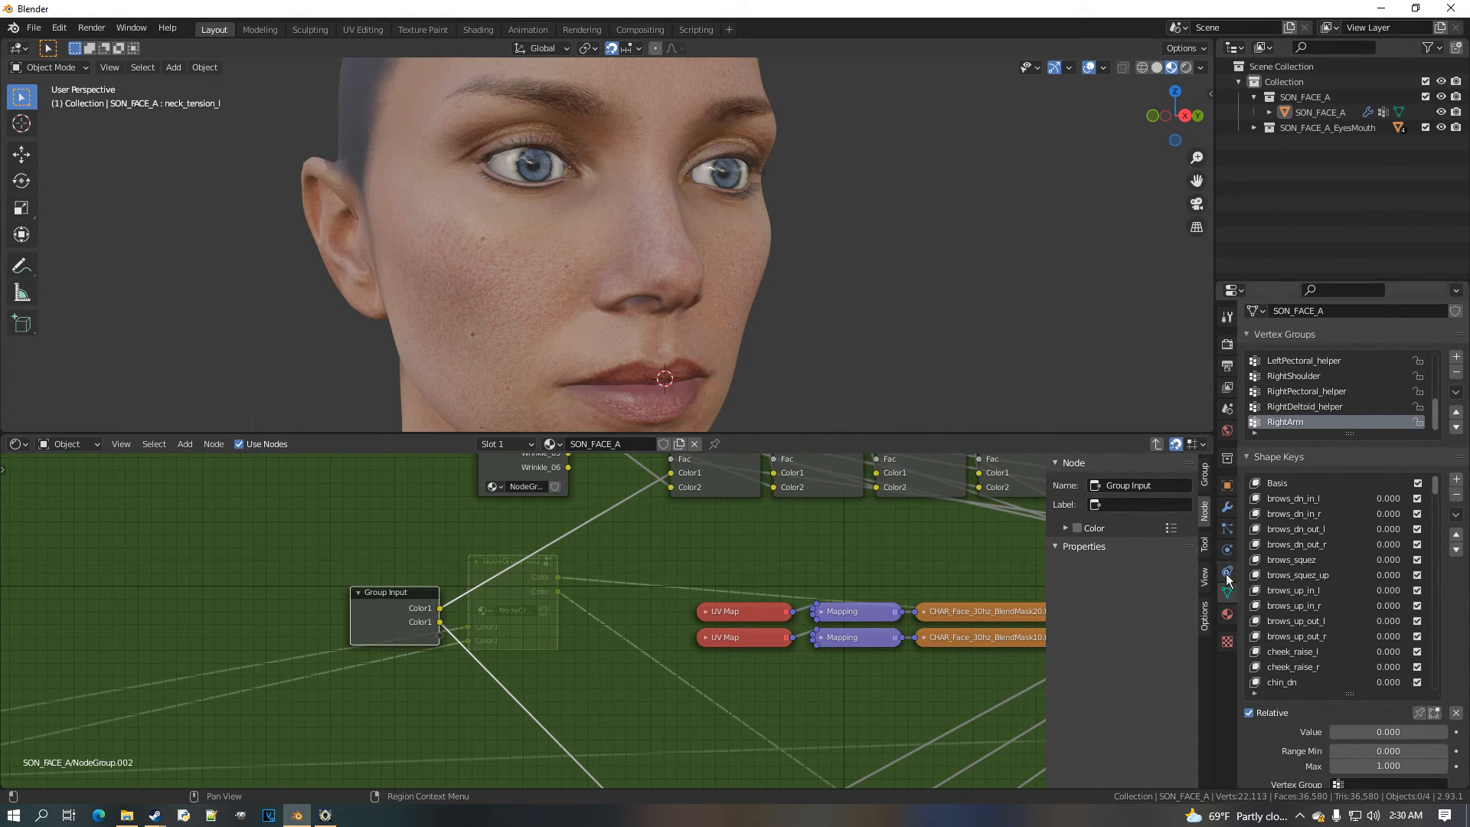
{"action": "left_click", "coordinate": [1208, 484]}
{"action": "left_click", "coordinate": [1104, 499]}
{"action": "scroll", "coordinate": [1063, 700], "scroll_direction": "down", "scroll_amount": 3}
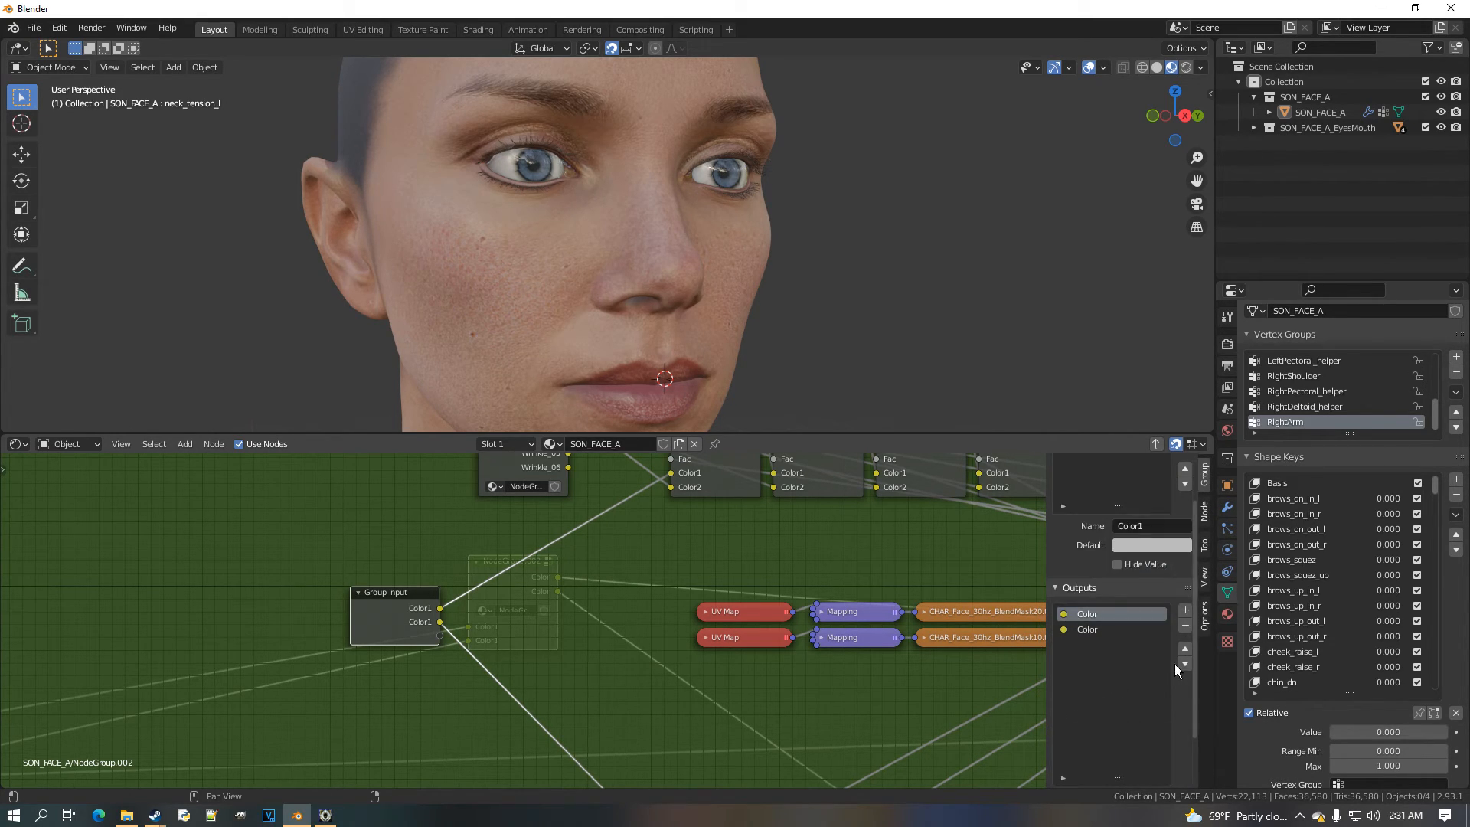
{"action": "scroll", "coordinate": [1144, 567], "scroll_direction": "up", "scroll_amount": 2}
{"action": "type", "text": "D"}
{"action": "key", "text": "Return"}
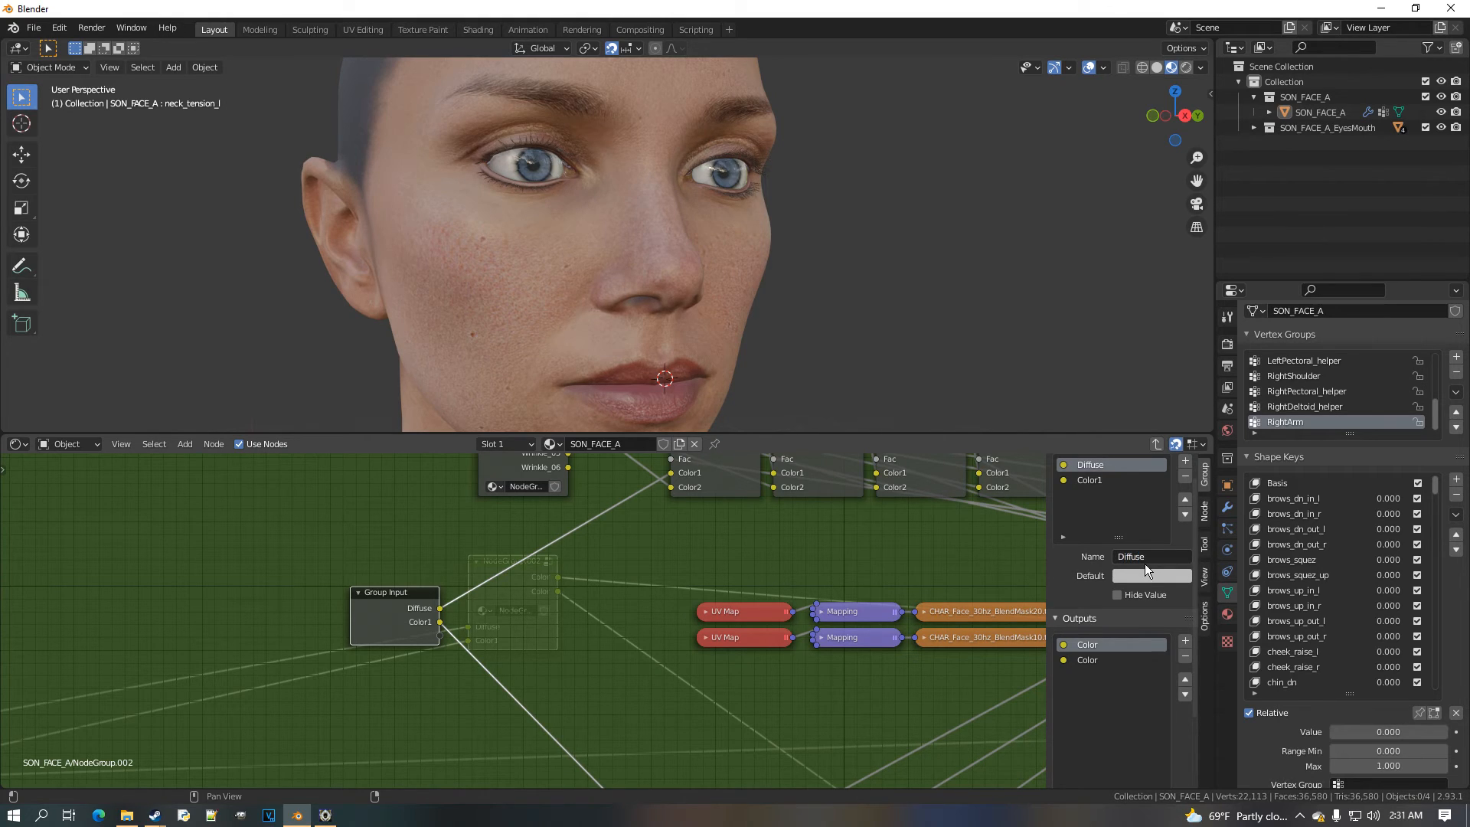
{"action": "scroll", "coordinate": [1160, 615], "scroll_direction": "down", "scroll_amount": 3}
{"action": "left_click", "coordinate": [1158, 737]}
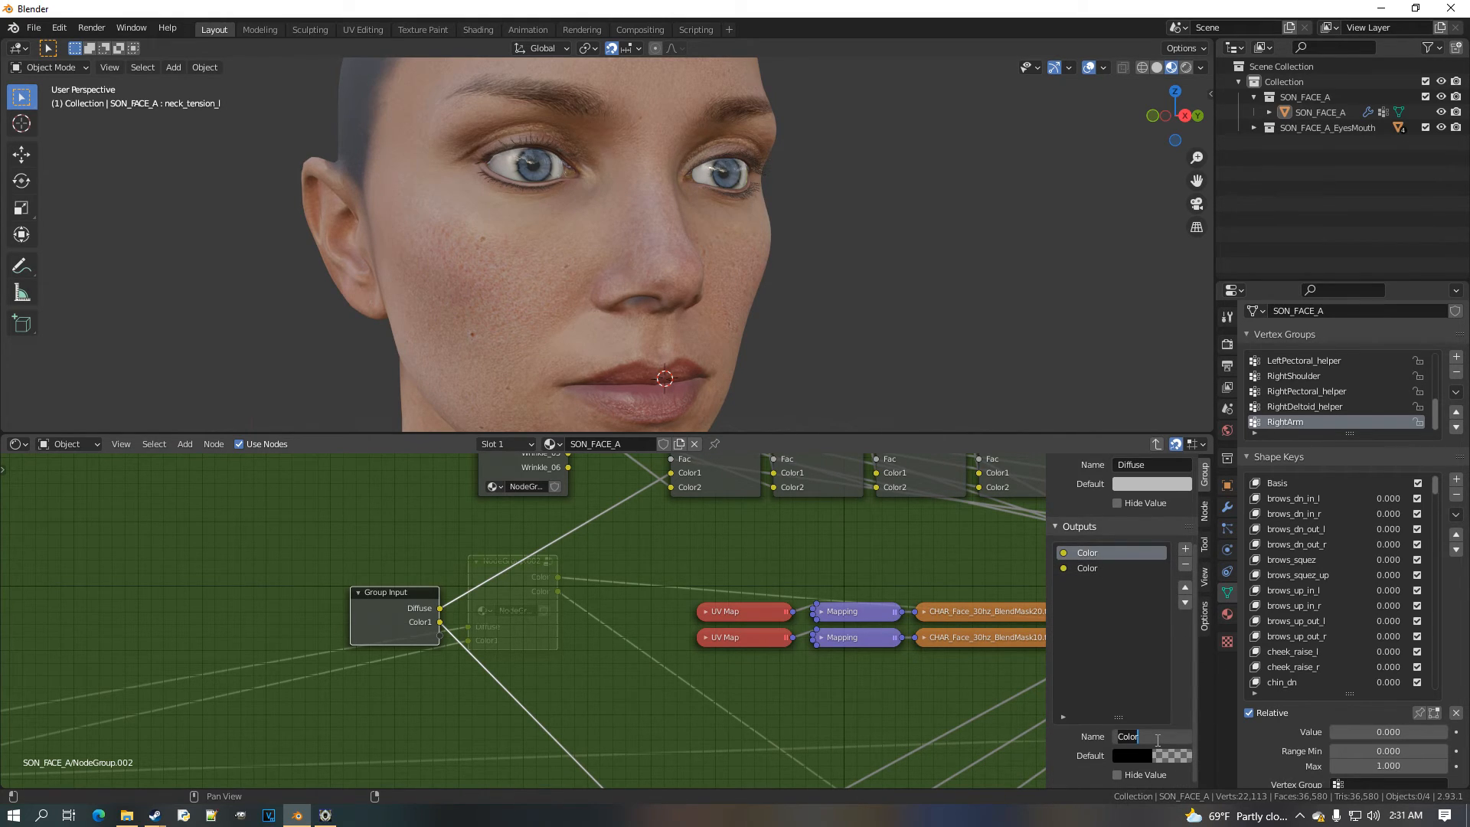
{"action": "type", "text": "Nor"}
Rename the node group's second input Normal
{"action": "scroll", "coordinate": [1120, 627], "scroll_direction": "up", "scroll_amount": 3}
{"action": "left_click", "coordinate": [1117, 482]}
{"action": "left_click", "coordinate": [1158, 559]}
{"action": "type", "text": "Norm"}
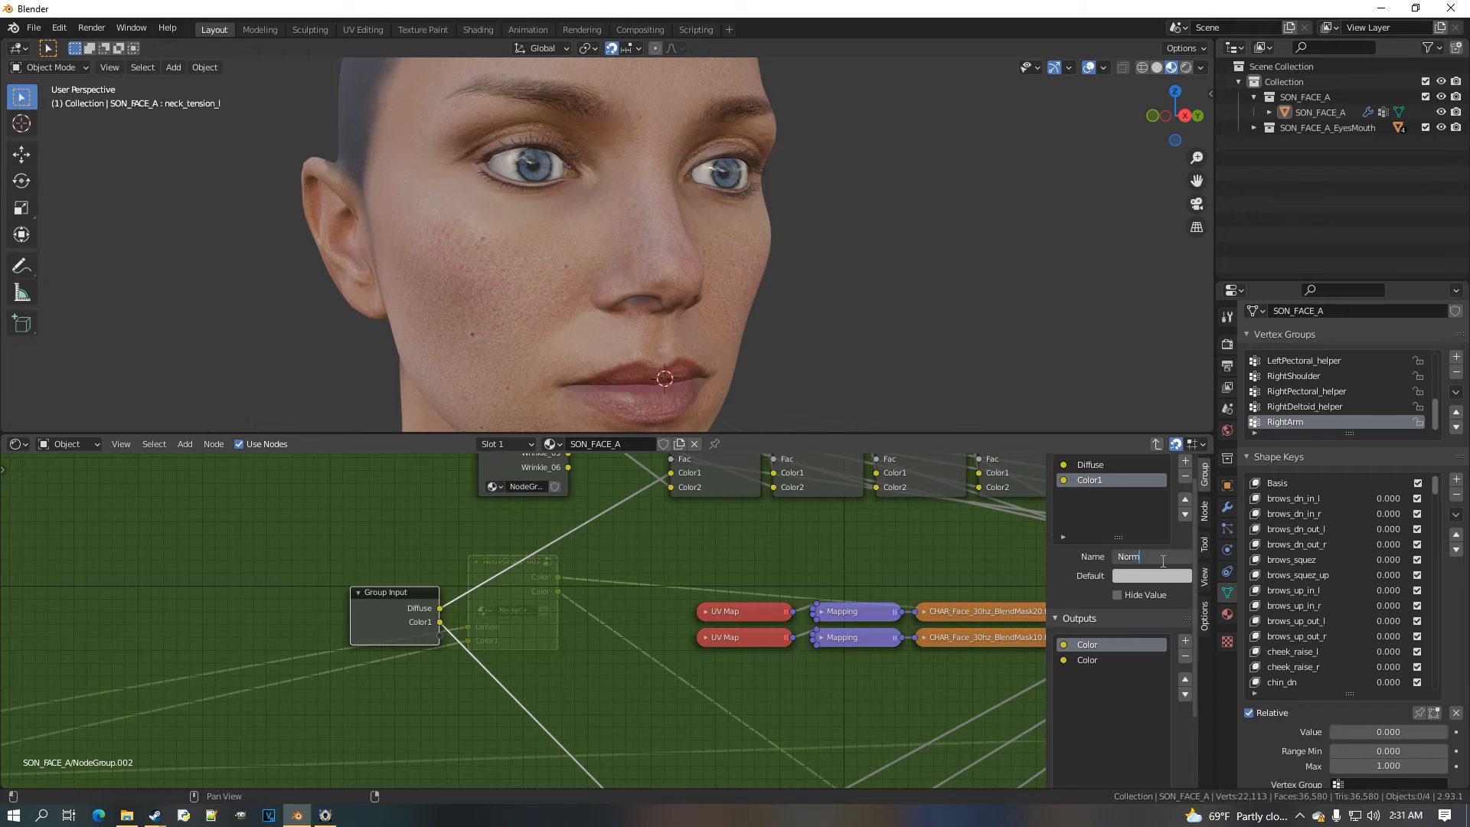
Rename the node group's first output Diffuse and its second output Normal, then leave the group
{"action": "scroll", "coordinate": [1170, 636], "scroll_direction": "down", "scroll_amount": 3}
{"action": "left_click", "coordinate": [1154, 737]}
{"action": "type", "text": "Diffu"}
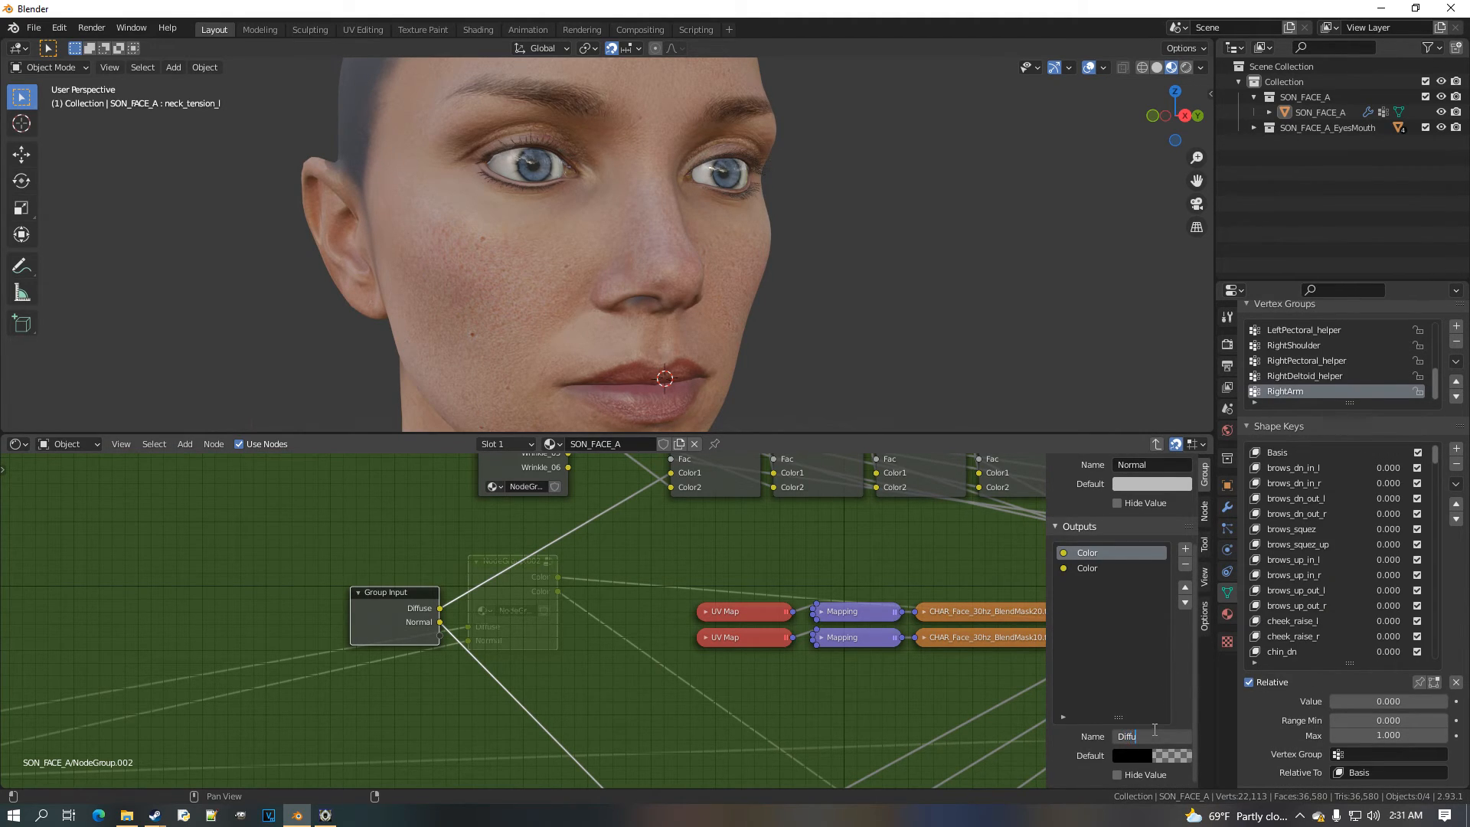
{"action": "type", "text": "se"}
{"action": "key", "text": "Return"}
{"action": "left_click", "coordinate": [1102, 568]}
{"action": "left_click", "coordinate": [1158, 737]}
{"action": "type", "text": "Normal"}
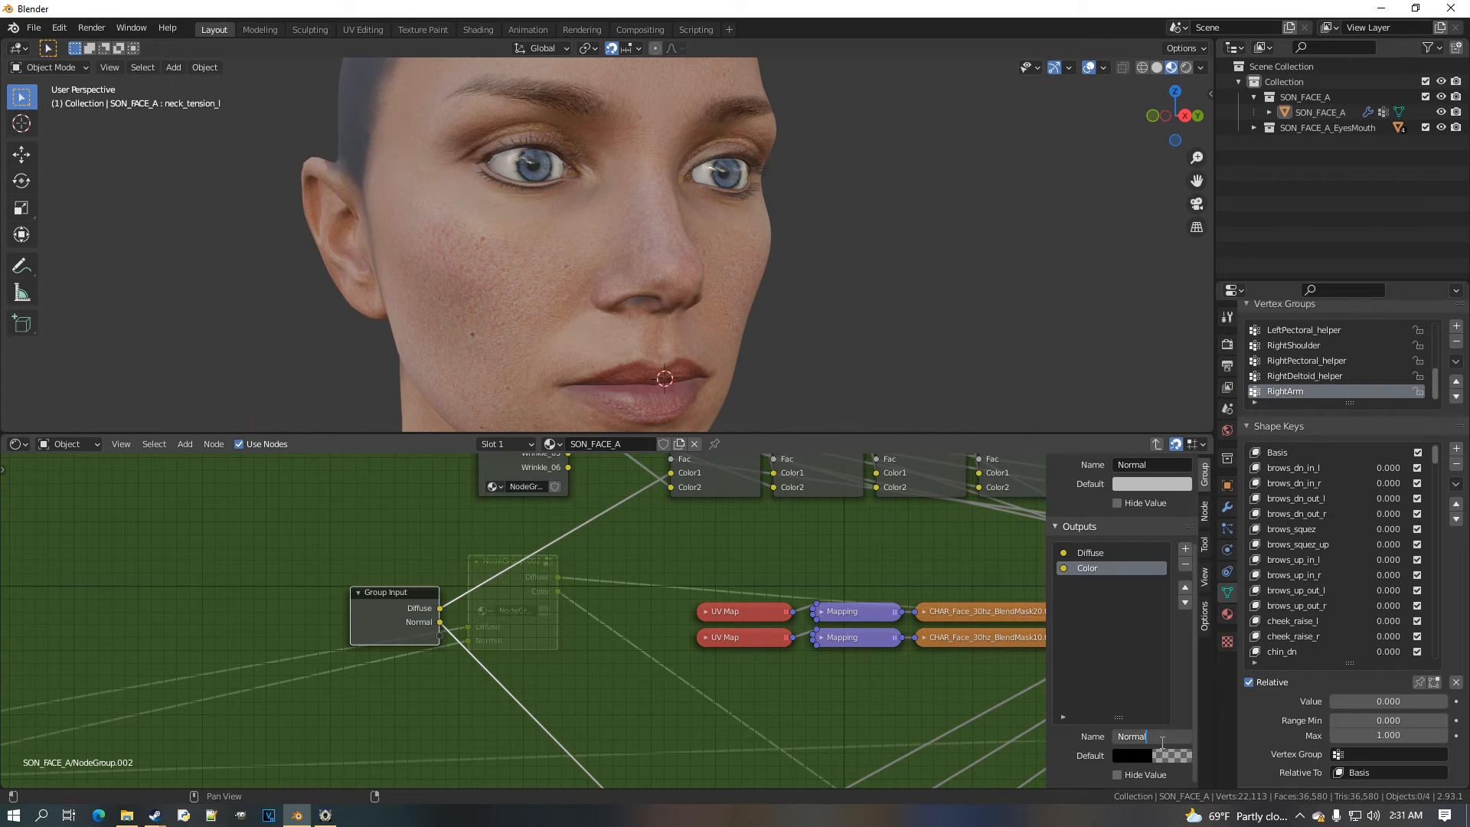
{"action": "key", "text": "Return"}
{"action": "key", "text": "Tab"}
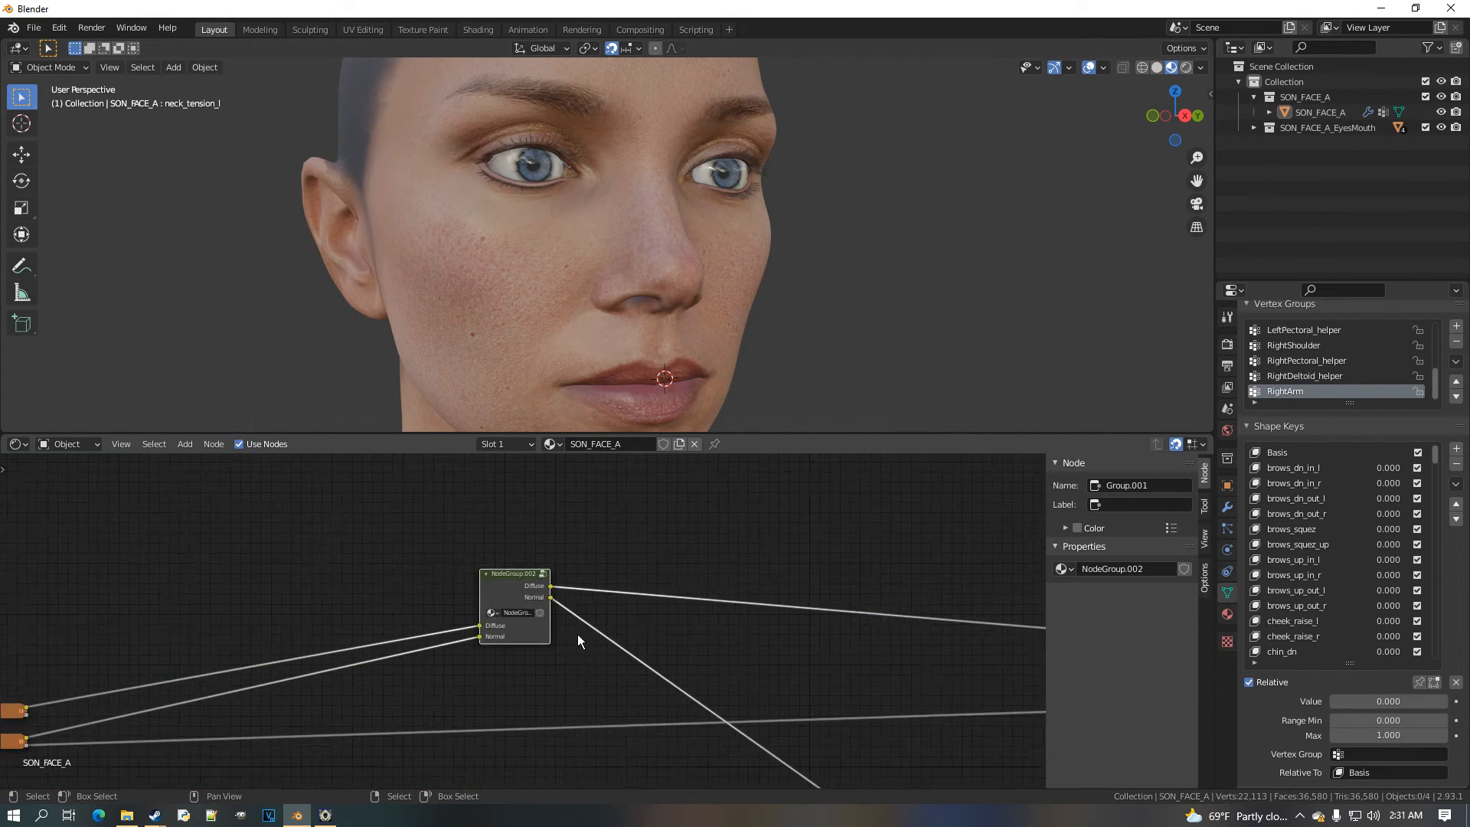
Label the new group node Wrinkle_Alpha
{"action": "scroll", "coordinate": [578, 634], "scroll_direction": "up", "scroll_amount": 4}
{"action": "left_click", "coordinate": [1140, 507]}
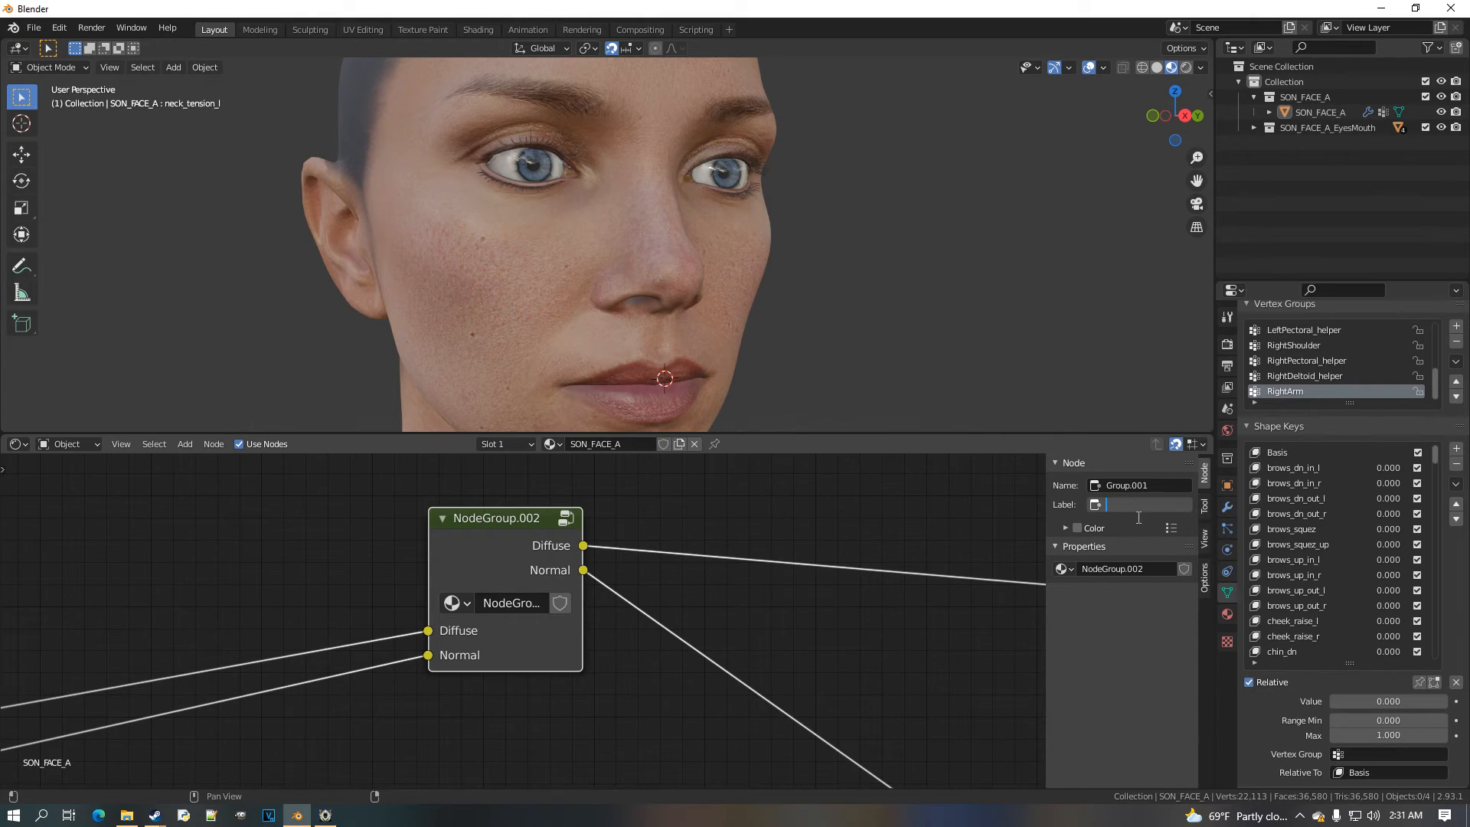
{"action": "type", "text": "Wrinkle_Alpha"}
{"action": "key", "text": "Return"}
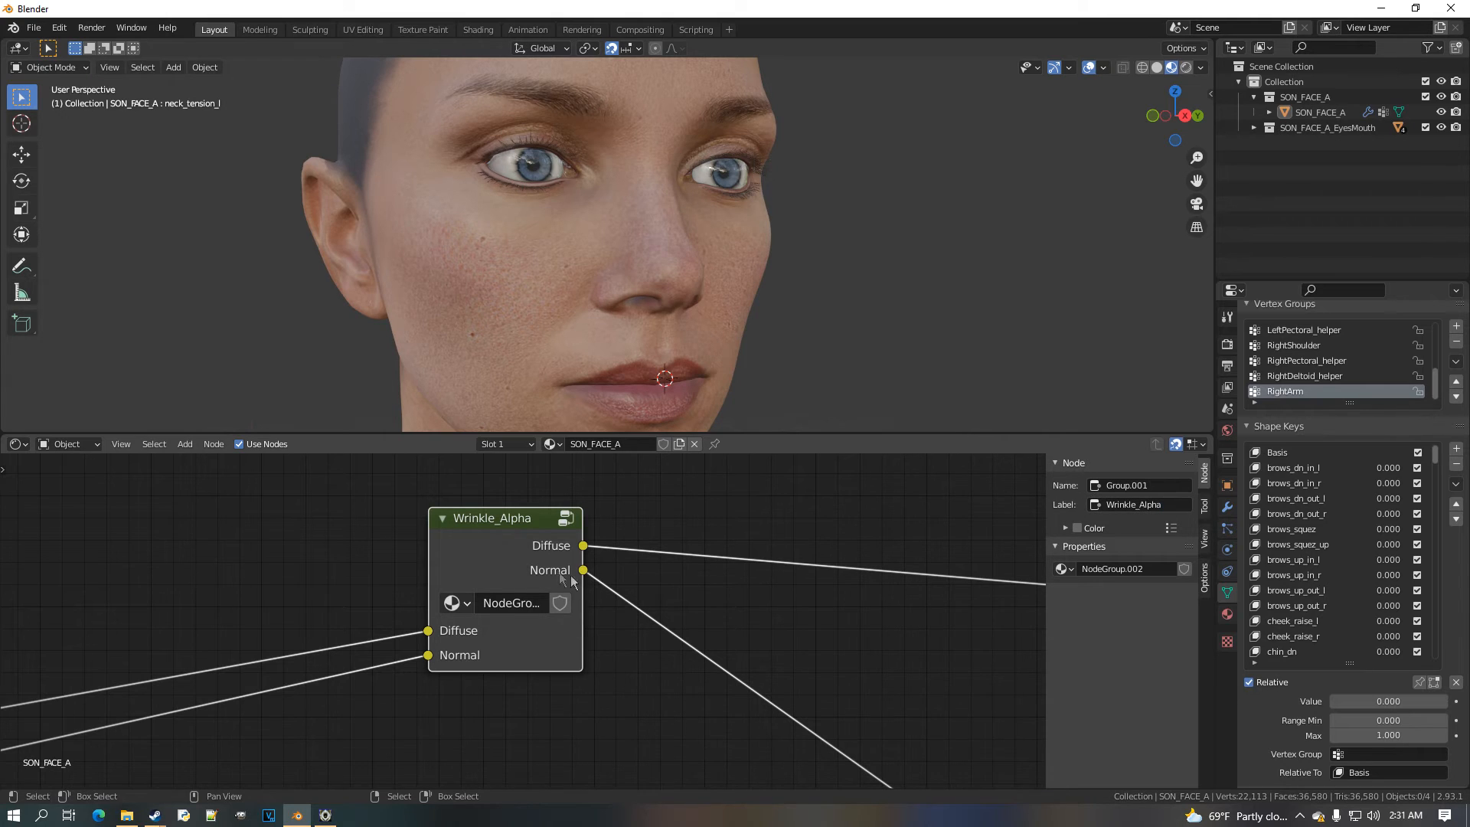
Reopen the Wrinkle_Alpha group to inspect the nodes inside it
{"action": "scroll", "coordinate": [490, 509], "scroll_direction": "down", "scroll_amount": 3}
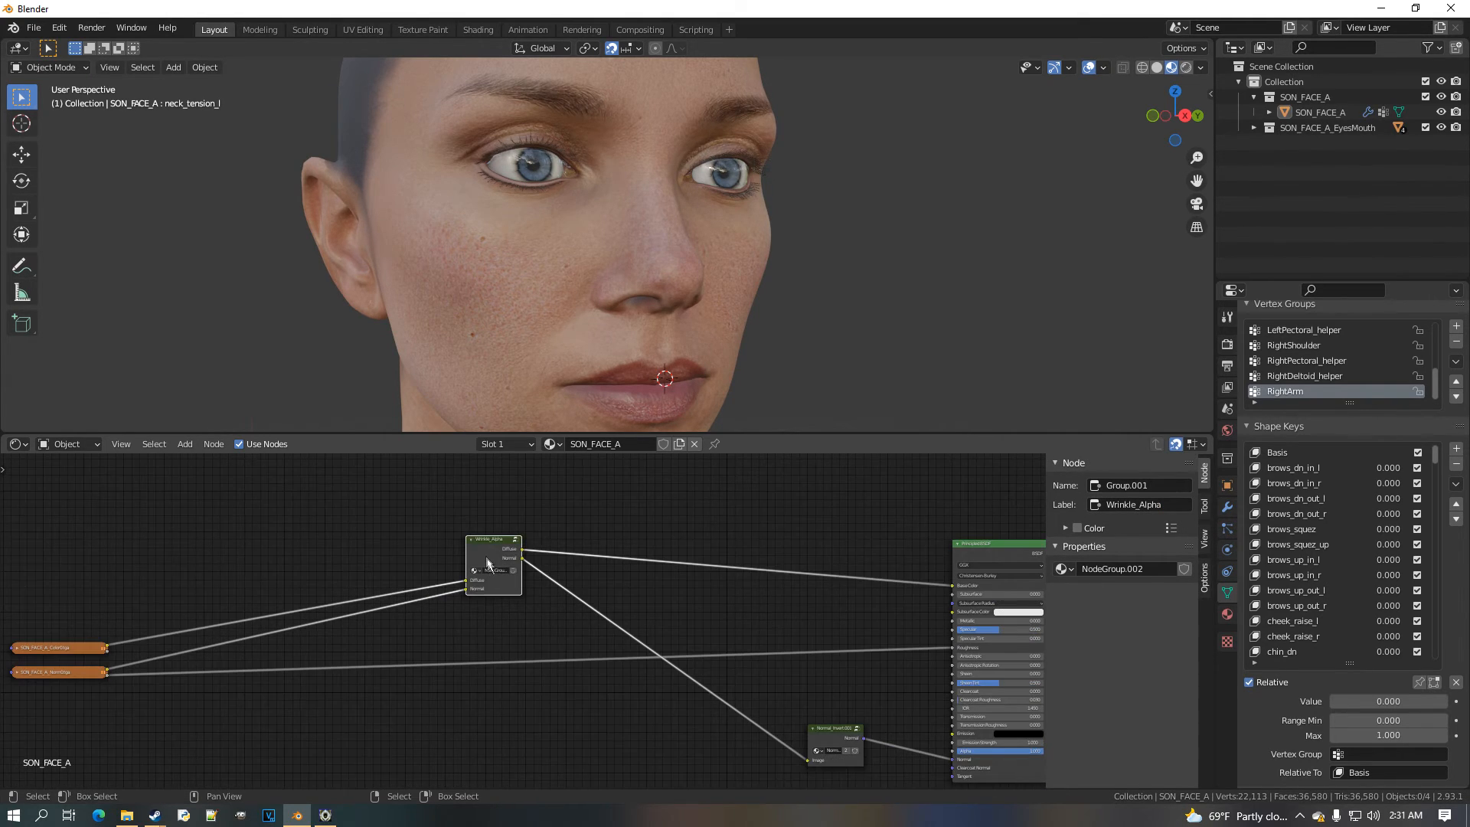
{"action": "scroll", "coordinate": [498, 571], "scroll_direction": "up", "scroll_amount": 1}
{"action": "key", "text": "Tab"}
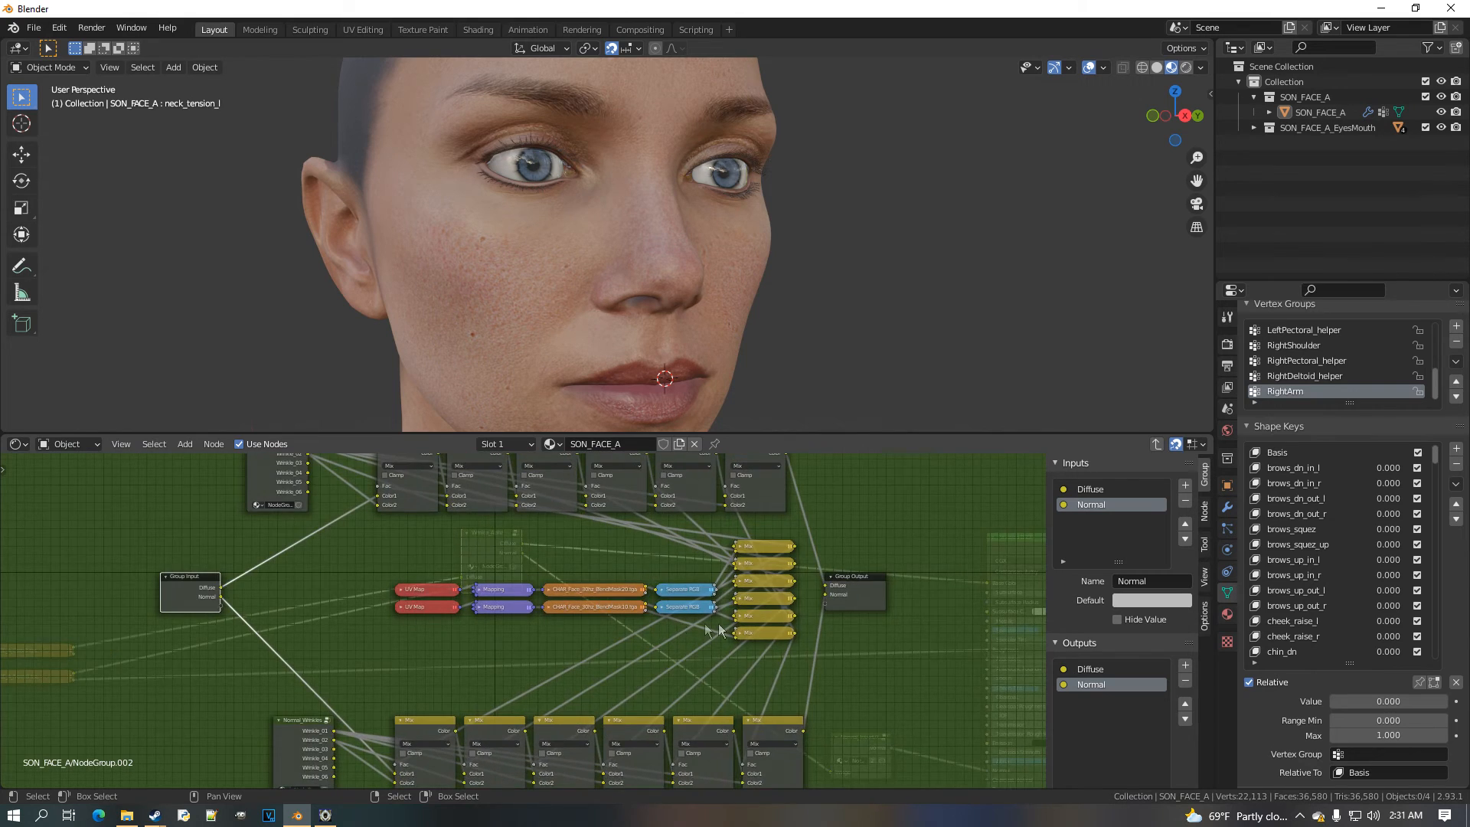
Move the Group Output node farther away from the mask Mix nodes to free up space in the group
{"action": "left_click_drag", "start_coordinate": [683, 569], "coordinate": [946, 566]}
{"action": "scroll", "coordinate": [310, 561], "scroll_direction": "down", "scroll_amount": 3}
{"action": "middle_click_drag", "start_coordinate": [310, 561], "coordinate": [442, 549]}
{"action": "left_click_drag", "start_coordinate": [939, 550], "coordinate": [878, 556]}
{"action": "middle_click_drag", "start_coordinate": [518, 499], "coordinate": [518, 571]}
{"action": "scroll", "coordinate": [518, 571], "scroll_direction": "up", "scroll_amount": 1}
Collapse the six Mix nodes in the Diffuse_Wrinkles chain
{"action": "left_click", "coordinate": [355, 509]}
{"action": "key", "text": "h"}
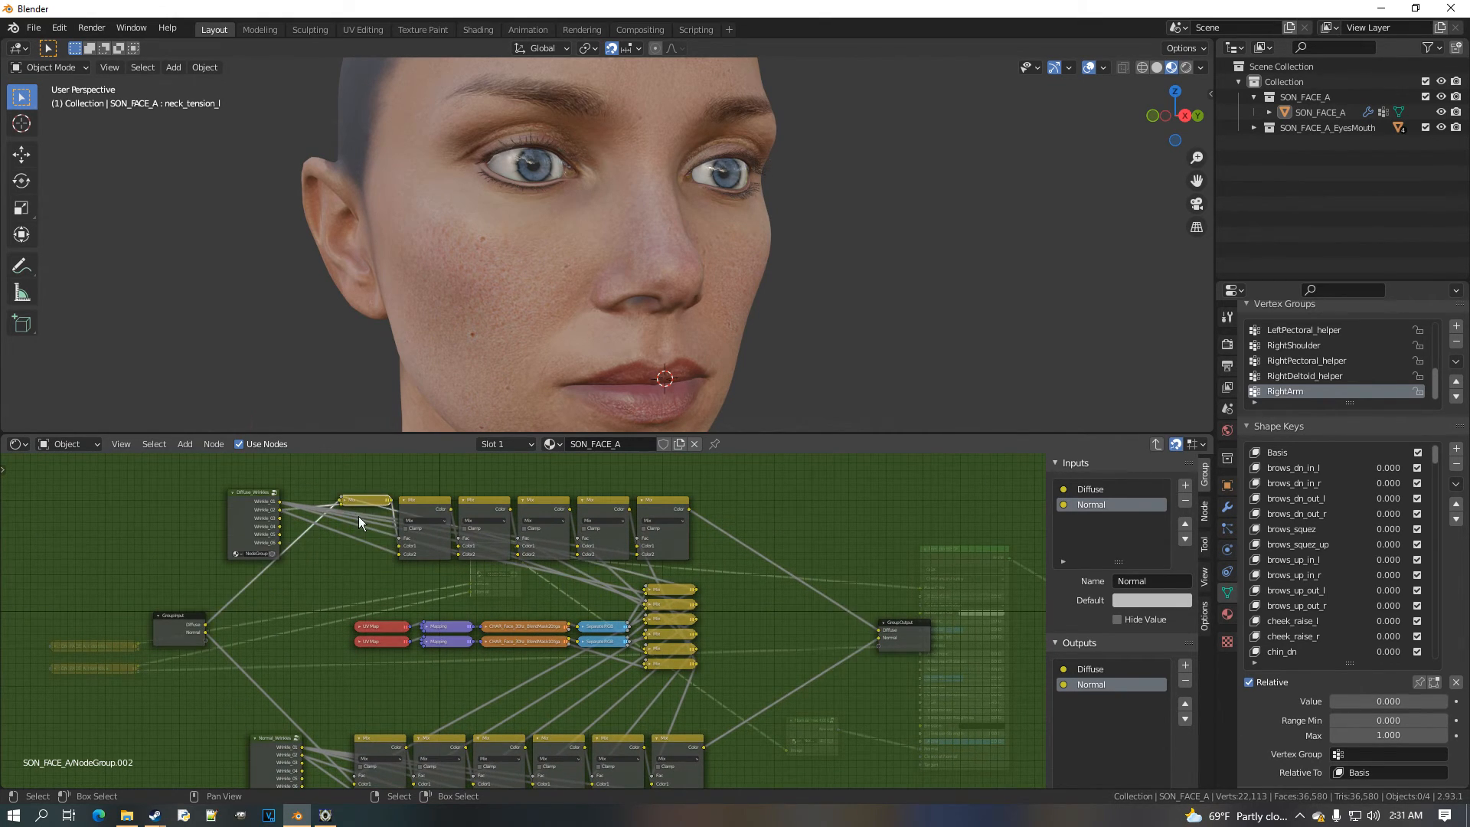
{"action": "middle_click_drag", "start_coordinate": [419, 559], "coordinate": [447, 600]}
{"action": "scroll", "coordinate": [447, 600], "scroll_direction": "up", "scroll_amount": 6}
{"action": "left_click", "coordinate": [421, 530]}
{"action": "key", "text": "h"}
{"action": "left_click", "coordinate": [502, 520]}
{"action": "key", "text": "h"}
{"action": "left_click", "coordinate": [613, 520]}
{"action": "key", "text": "h"}
{"action": "left_click", "coordinate": [703, 519]}
{"action": "key", "text": "h"}
{"action": "left_click", "coordinate": [816, 516]}
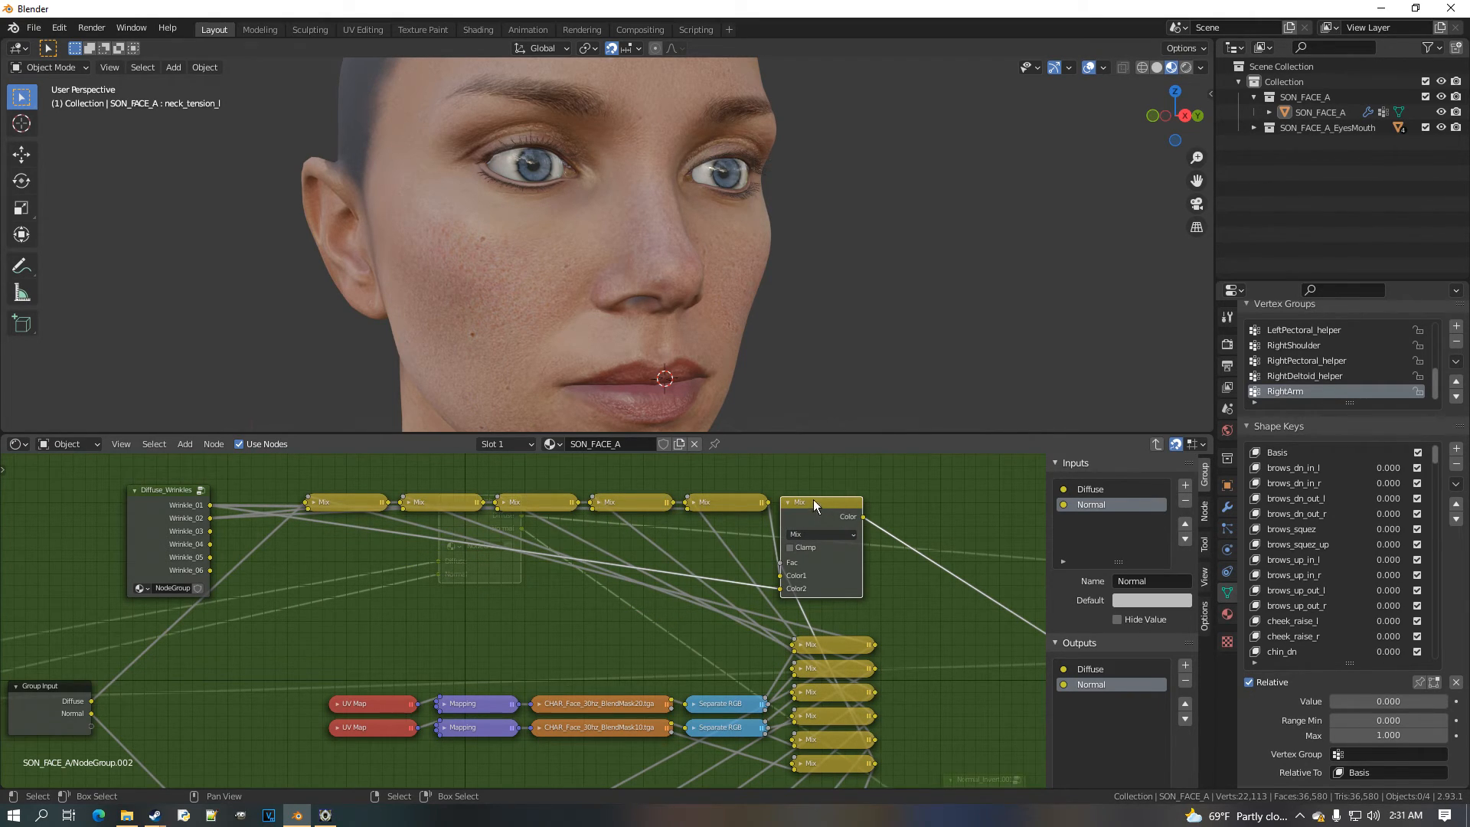
{"action": "key", "text": "h"}
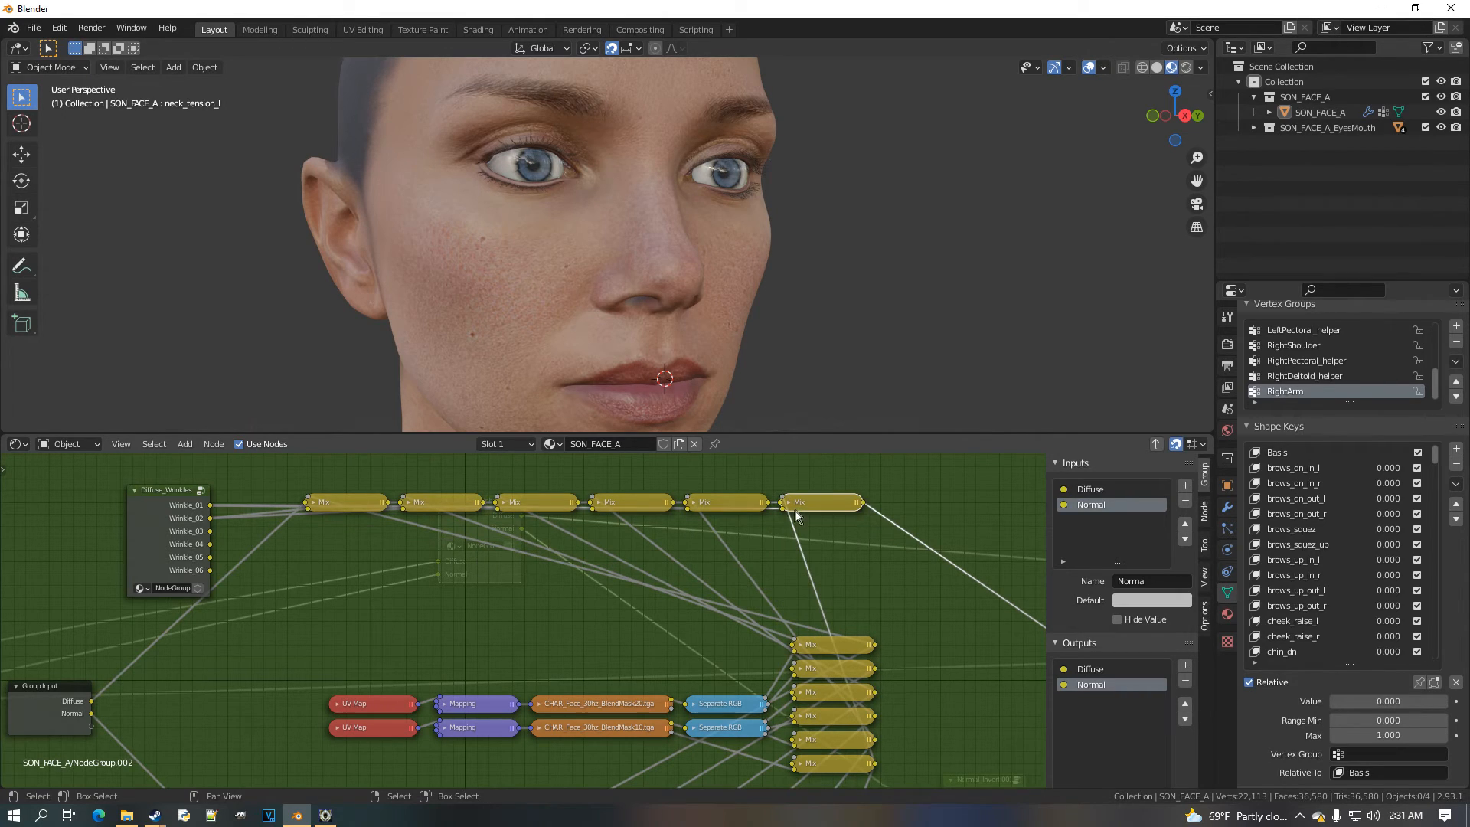
Stack the collapsed diffuse Mix nodes in two compact columns beside the Diffuse_Wrinkles node
{"action": "left_click_drag", "start_coordinate": [443, 508], "coordinate": [344, 517]}
{"action": "middle_click_drag", "start_coordinate": [342, 537], "coordinate": [397, 562]}
{"action": "scroll", "coordinate": [397, 562], "scroll_direction": "up", "scroll_amount": 1}
{"action": "scroll", "coordinate": [506, 613], "scroll_direction": "up", "scroll_amount": 1}
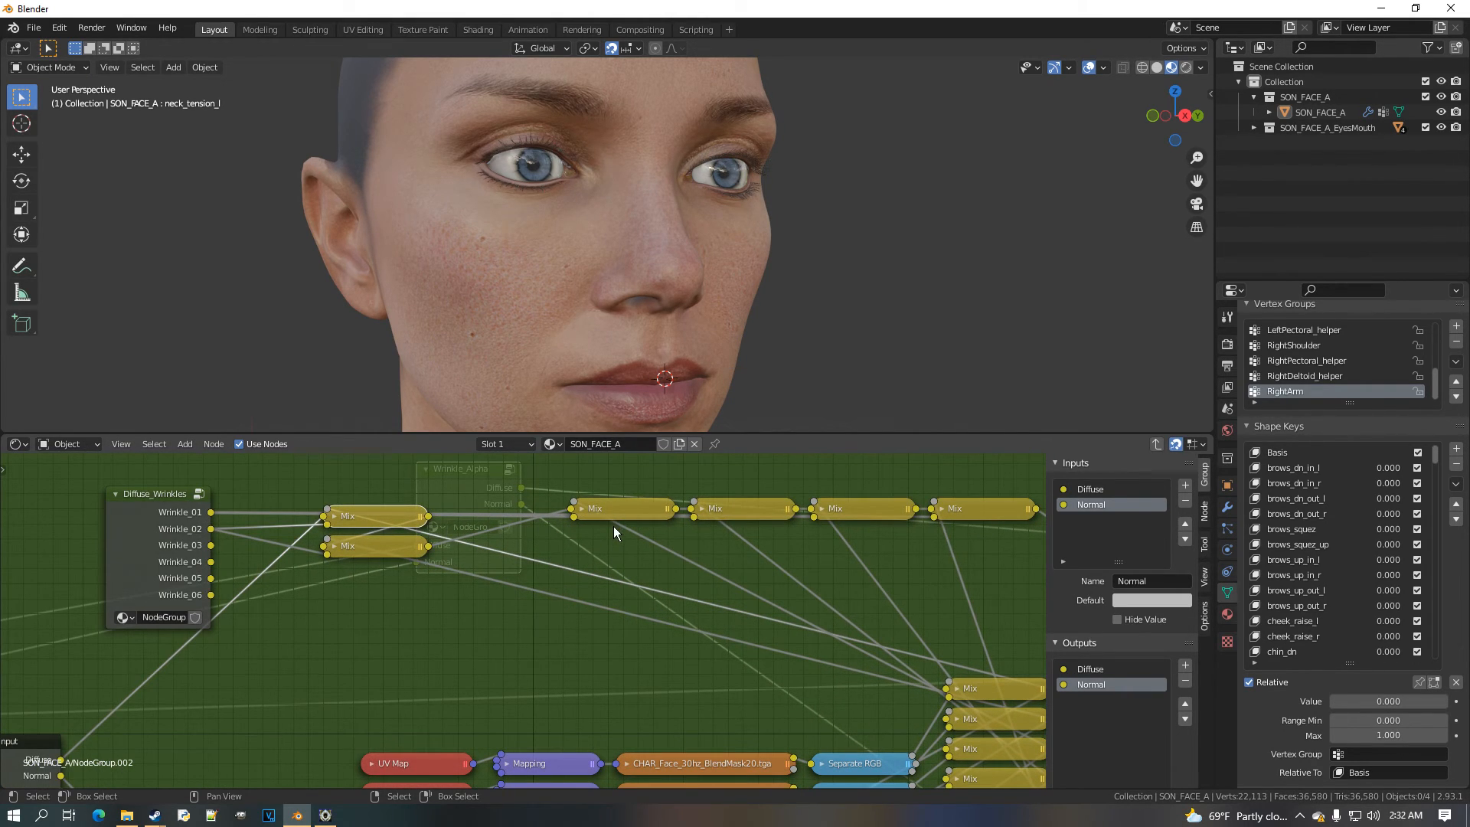
{"action": "left_click_drag", "start_coordinate": [628, 518], "coordinate": [501, 526]}
{"action": "left_click_drag", "start_coordinate": [749, 515], "coordinate": [502, 550]}
{"action": "left_click_drag", "start_coordinate": [881, 515], "coordinate": [517, 576]}
{"action": "left_click_drag", "start_coordinate": [986, 507], "coordinate": [514, 607]}
{"action": "scroll", "coordinate": [513, 659], "scroll_direction": "down", "scroll_amount": 5}
{"action": "middle_click_drag", "start_coordinate": [538, 667], "coordinate": [562, 509]}
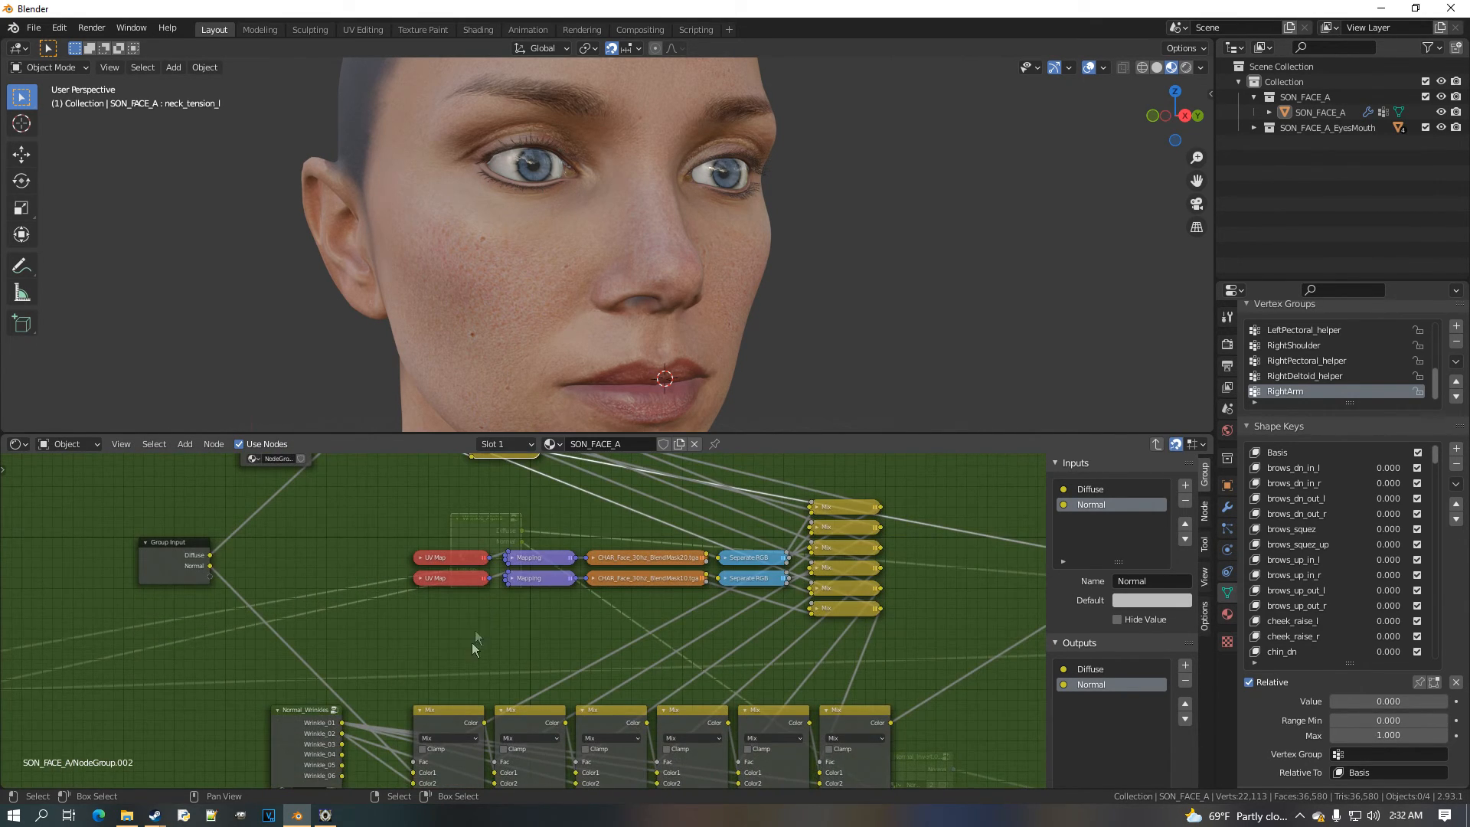
Collapse the six Mix nodes in the Normal_Wrinkles chain
{"action": "scroll", "coordinate": [474, 632], "scroll_direction": "down", "scroll_amount": 1}
{"action": "left_click", "coordinate": [428, 704]}
{"action": "left_click", "coordinate": [515, 720]}
{"action": "left_click", "coordinate": [589, 707]}
{"action": "left_click", "coordinate": [505, 703]}
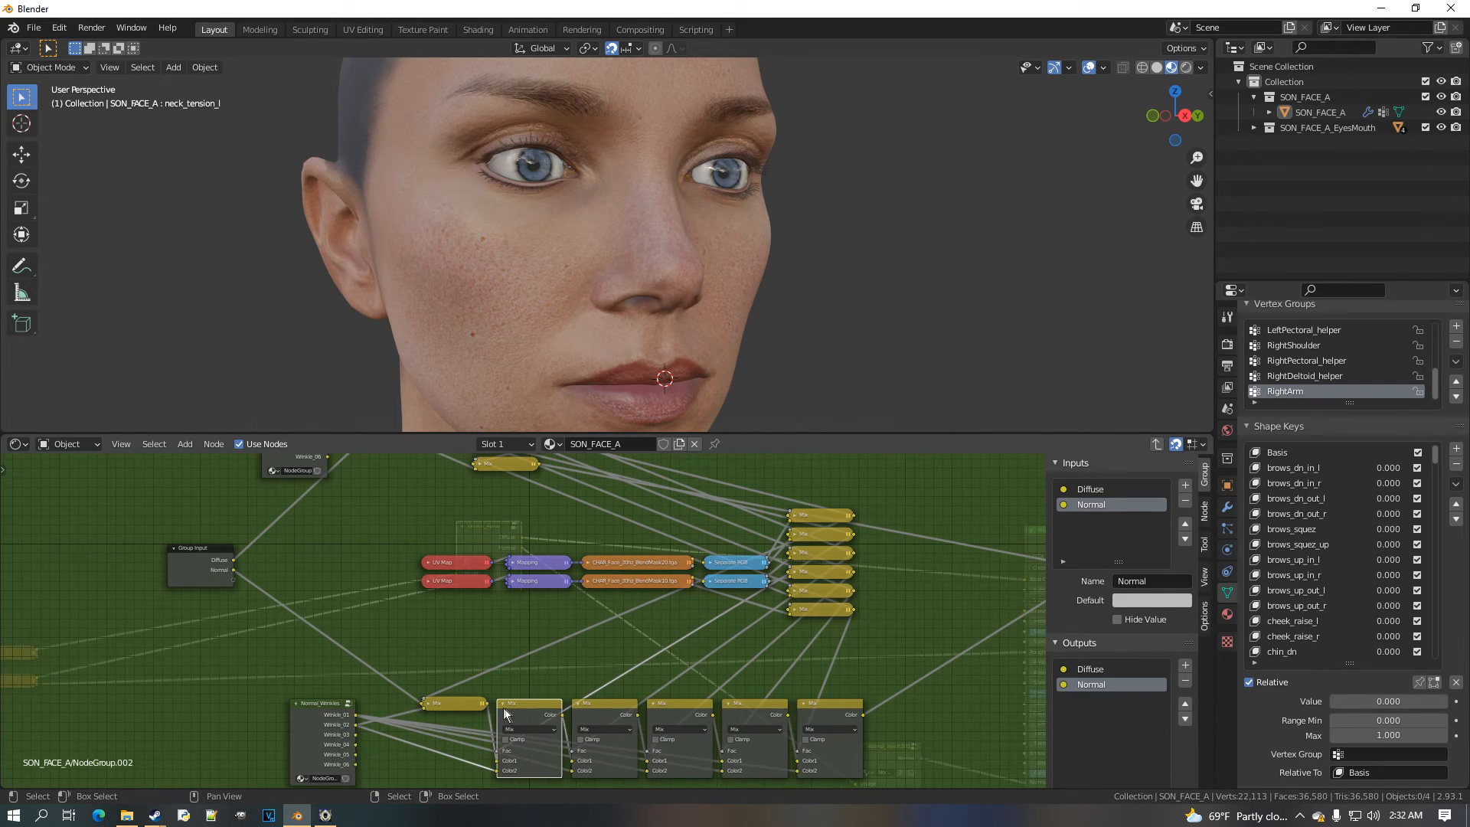
{"action": "key", "text": "h"}
{"action": "left_click", "coordinate": [587, 710]}
{"action": "key", "text": "h"}
{"action": "left_click", "coordinate": [670, 717]}
{"action": "key", "text": "h"}
{"action": "left_click", "coordinate": [746, 717]}
{"action": "key", "text": "h"}
{"action": "left_click", "coordinate": [807, 713]}
{"action": "key", "text": "h"}
Stack the collapsed normal Mix nodes in two compact columns beside the Normal_Wrinkles node
{"action": "middle_click_drag", "start_coordinate": [451, 709], "coordinate": [524, 668]}
{"action": "scroll", "coordinate": [523, 668], "scroll_direction": "up", "scroll_amount": 4}
{"action": "left_click_drag", "start_coordinate": [524, 668], "coordinate": [453, 686]}
{"action": "left_click_drag", "start_coordinate": [624, 665], "coordinate": [475, 710]}
{"action": "left_click_drag", "start_coordinate": [746, 665], "coordinate": [557, 713]}
{"action": "left_click_drag", "start_coordinate": [973, 670], "coordinate": [574, 735]}
{"action": "scroll", "coordinate": [754, 662], "scroll_direction": "down", "scroll_amount": 2}
{"action": "scroll", "coordinate": [754, 663], "scroll_direction": "up", "scroll_amount": 2}
{"action": "left_click_drag", "start_coordinate": [890, 660], "coordinate": [446, 745]}
{"action": "scroll", "coordinate": [613, 705], "scroll_direction": "down", "scroll_amount": 3}
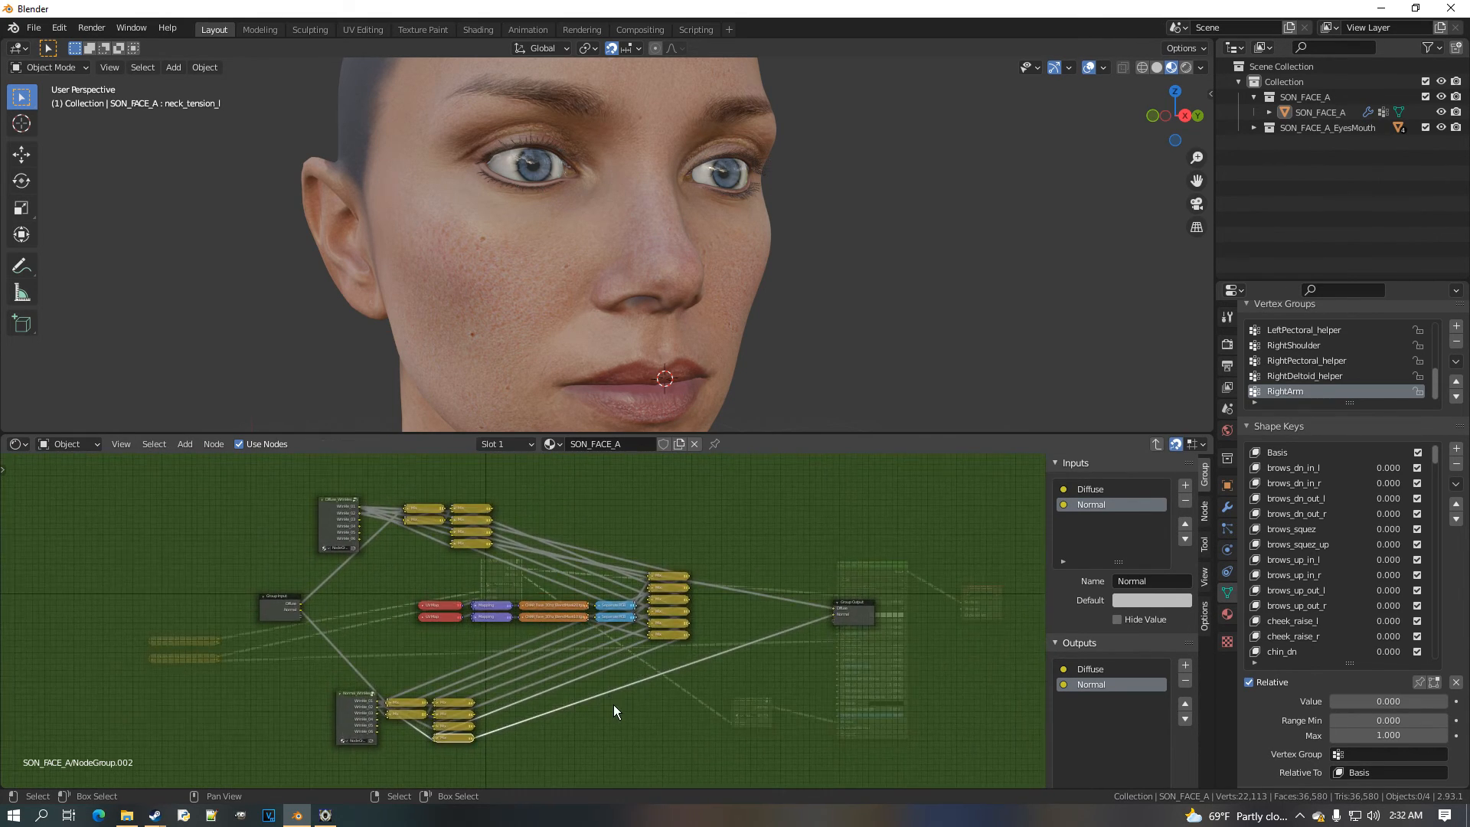
Shift the Normal_Wrinkles node slightly away from its stacked Mix nodes
{"action": "scroll", "coordinate": [614, 627], "scroll_direction": "up", "scroll_amount": 2}
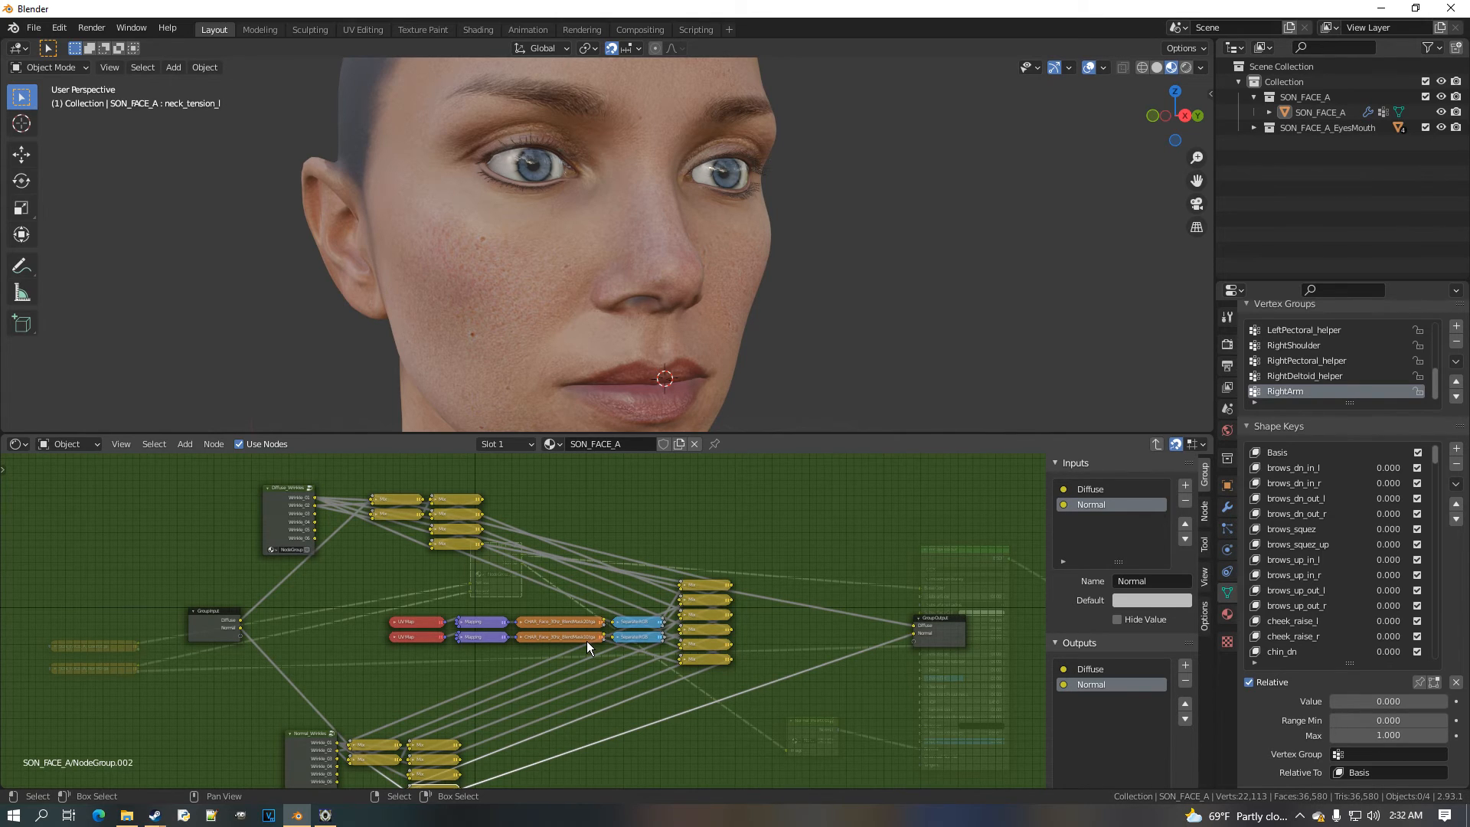
{"action": "scroll", "coordinate": [587, 641], "scroll_direction": "up", "scroll_amount": 1}
{"action": "scroll", "coordinate": [587, 643], "scroll_direction": "up", "scroll_amount": 4}
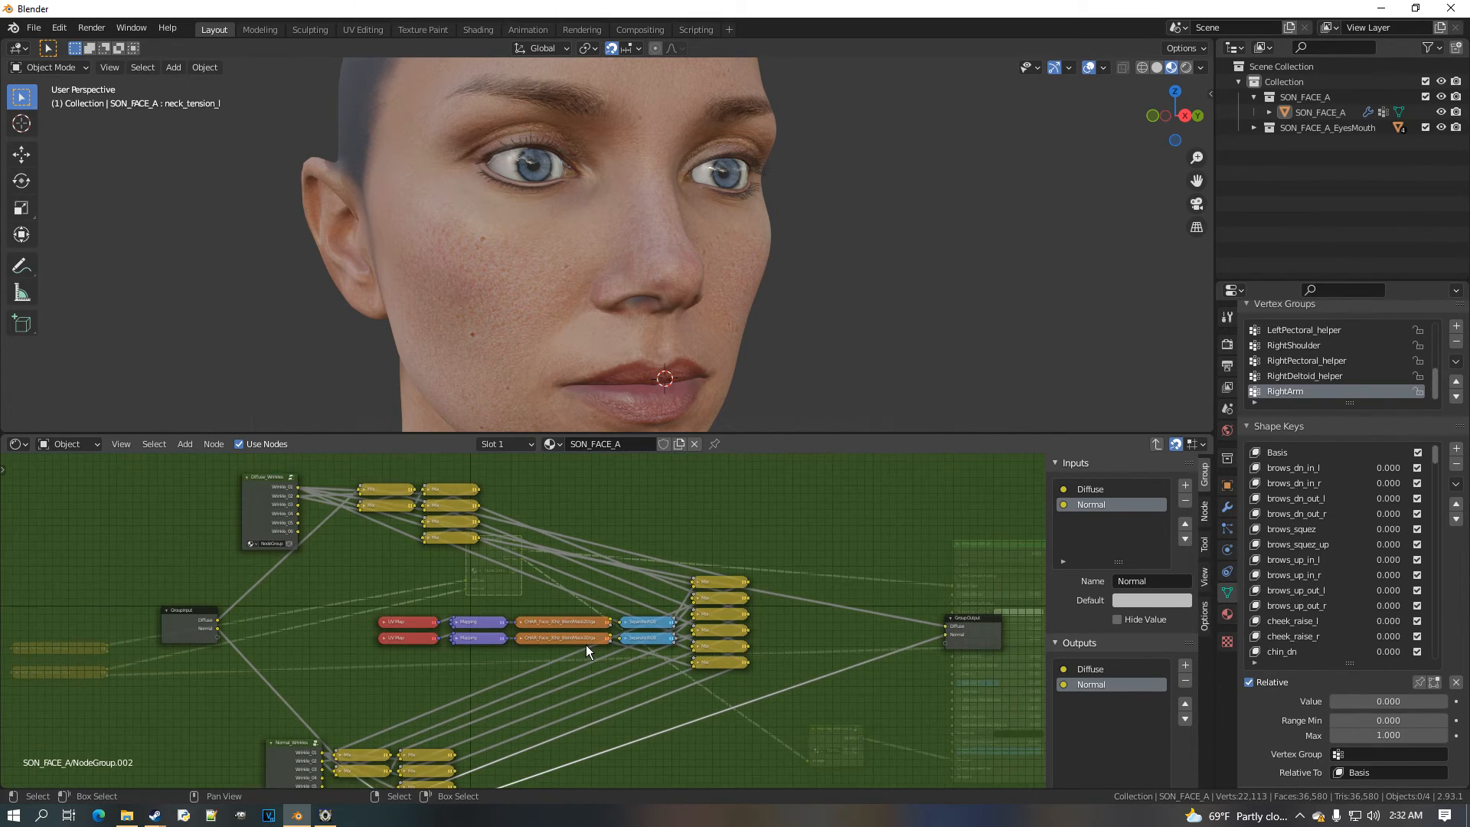
{"action": "scroll", "coordinate": [469, 599], "scroll_direction": "down", "scroll_amount": 6}
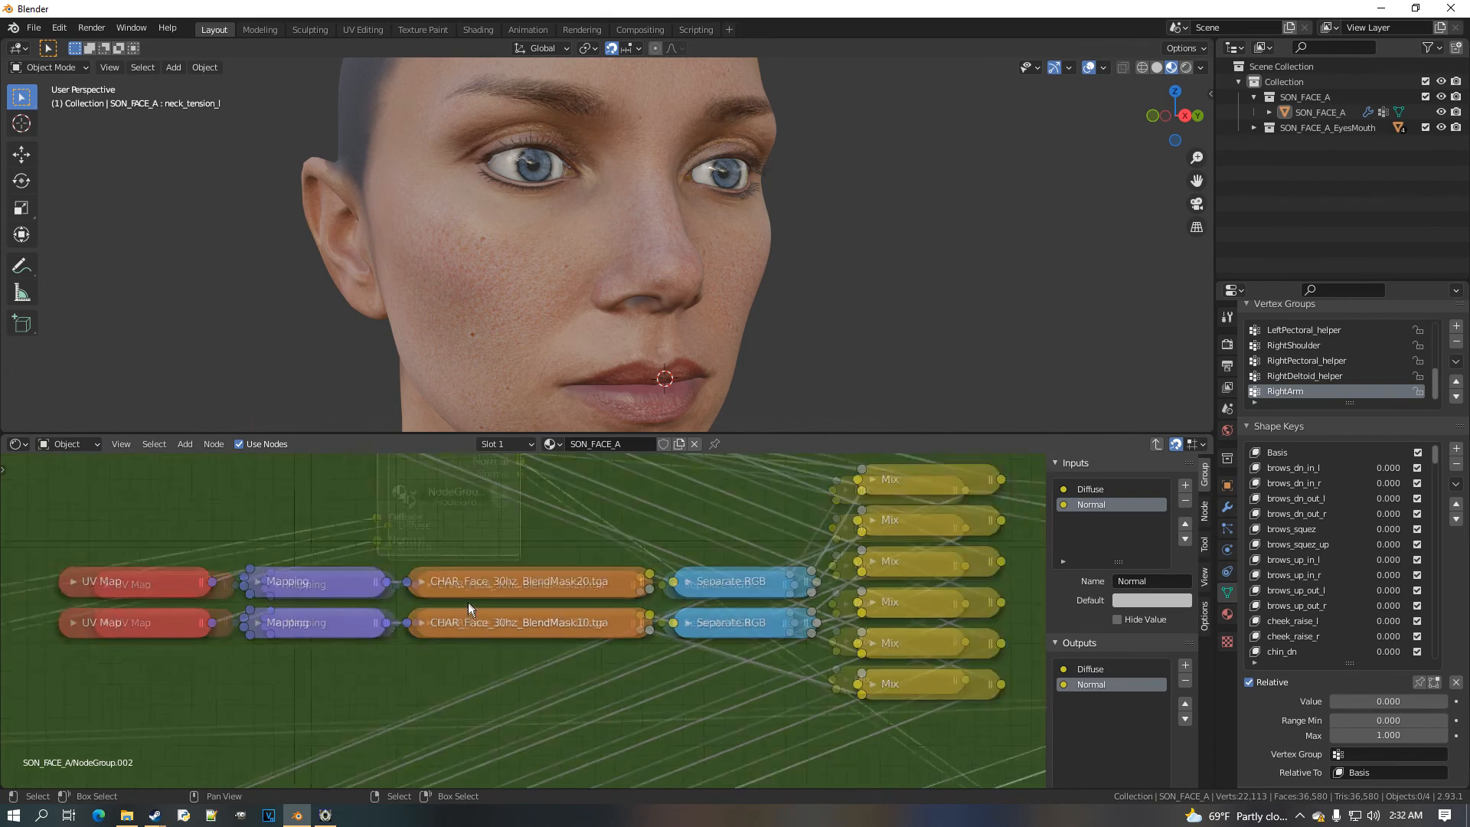
{"action": "middle_click_drag", "start_coordinate": [494, 633], "coordinate": [556, 573]}
{"action": "scroll", "coordinate": [548, 599], "scroll_direction": "down", "scroll_amount": 1}
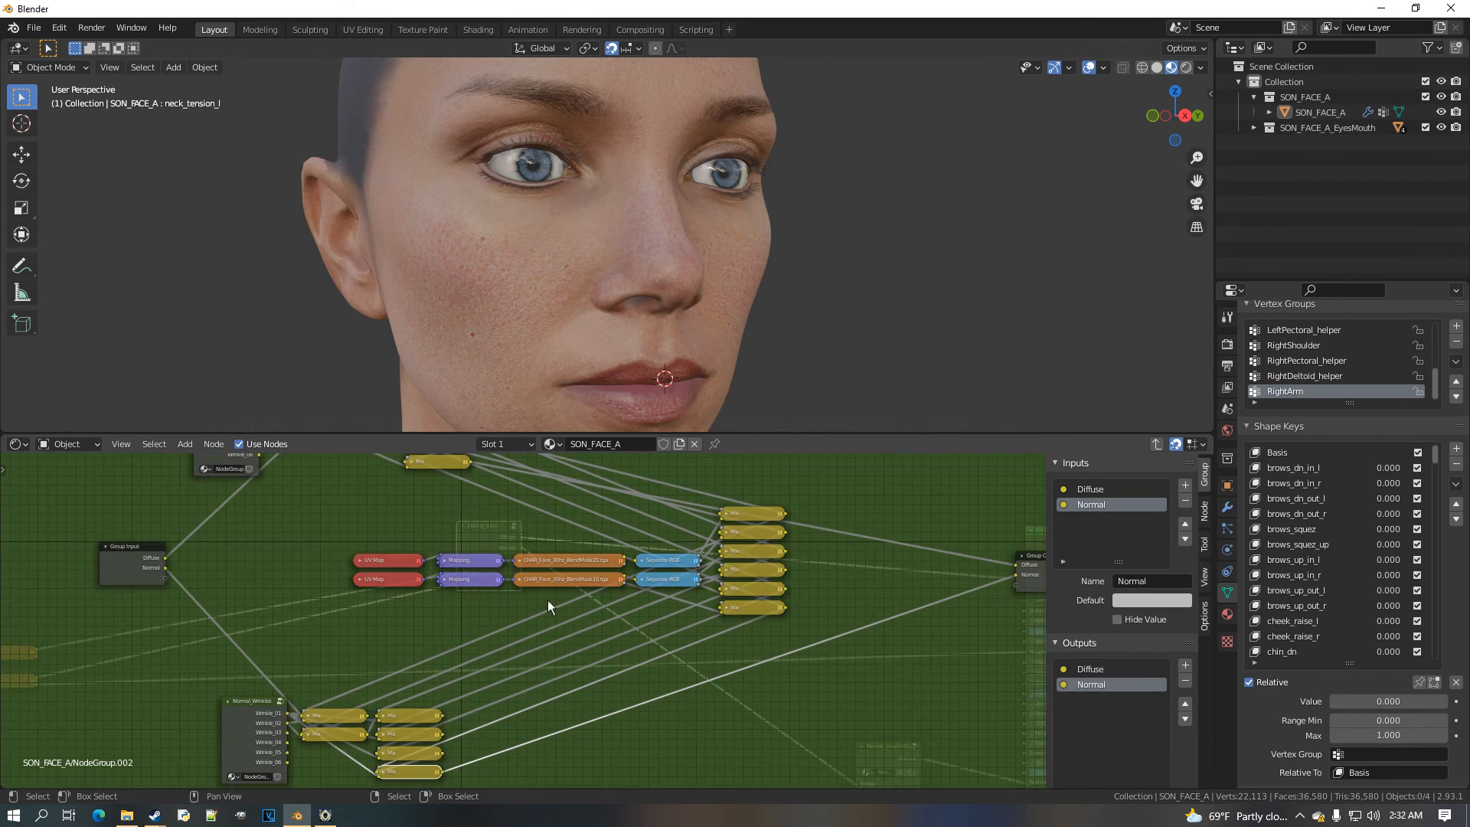
{"action": "scroll", "coordinate": [522, 605], "scroll_direction": "down", "scroll_amount": 2}
{"action": "left_click_drag", "start_coordinate": [347, 744], "coordinate": [319, 741]}
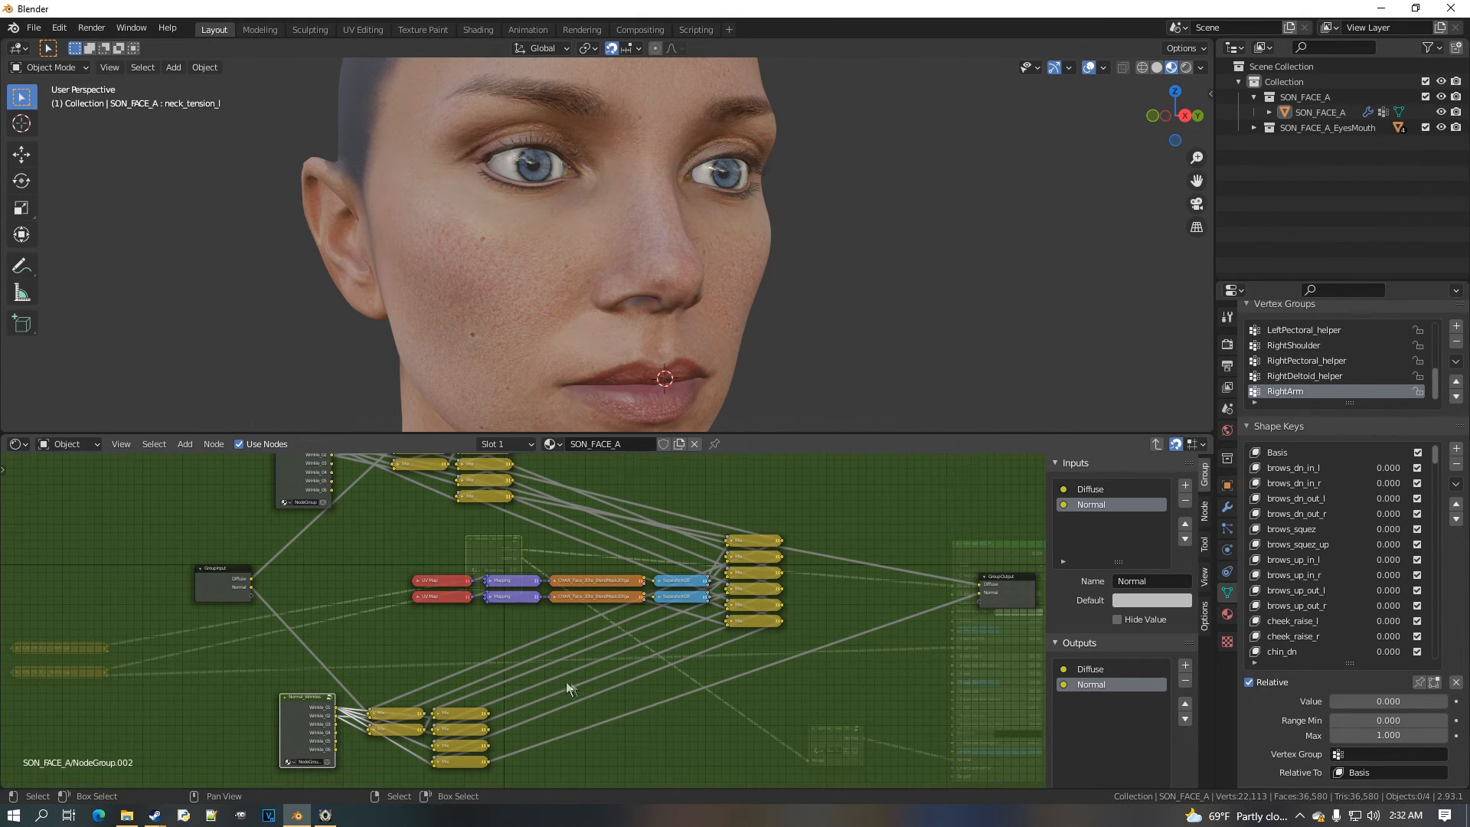
{"action": "scroll", "coordinate": [521, 691], "scroll_direction": "down", "scroll_amount": 1}
{"action": "scroll", "coordinate": [520, 691], "scroll_direction": "up", "scroll_amount": 1}
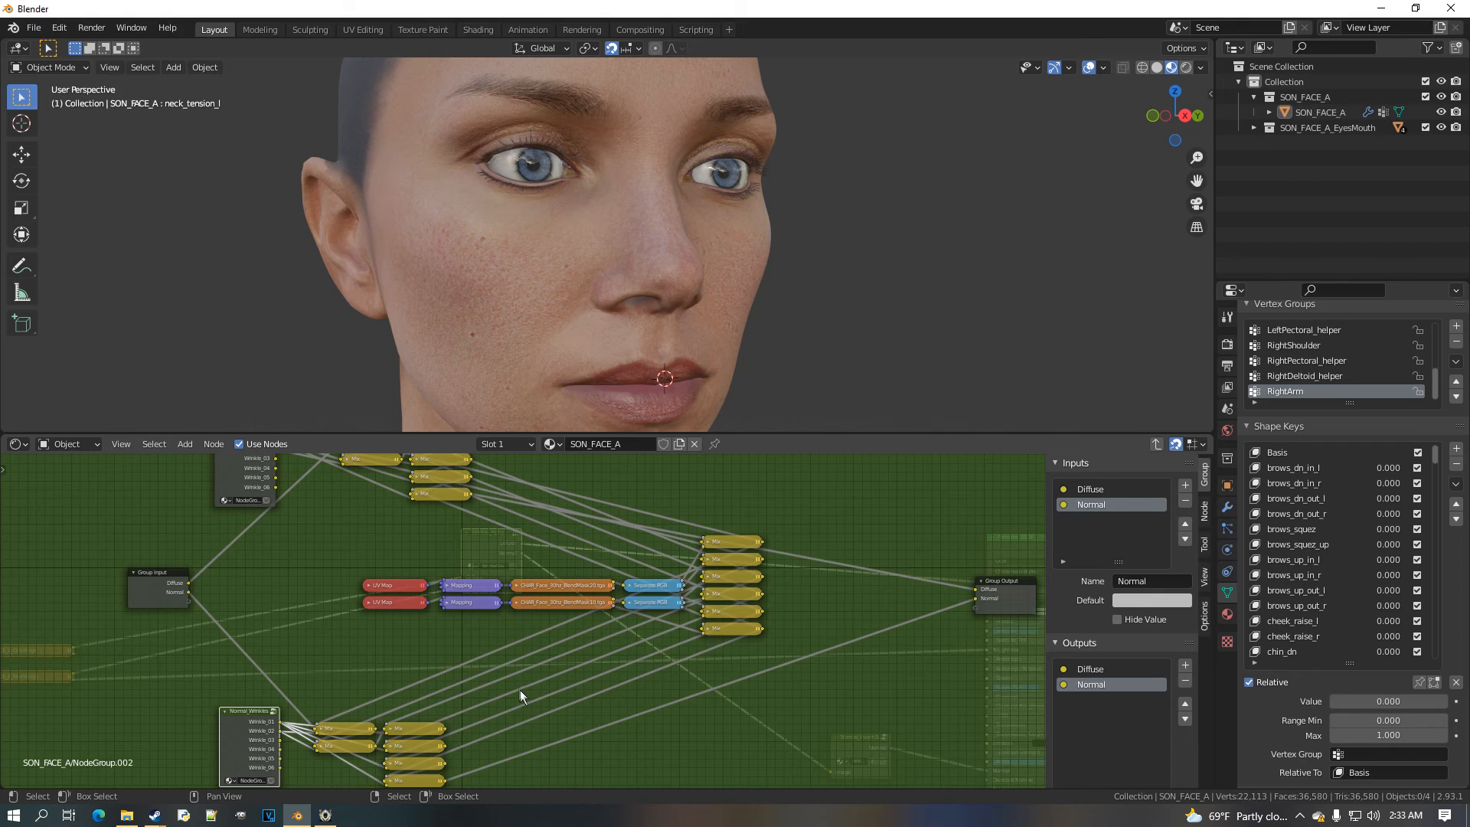
Select the SON_FACE_A face mesh and turn the view toward the side of the head
{"action": "left_click", "coordinate": [628, 348]}
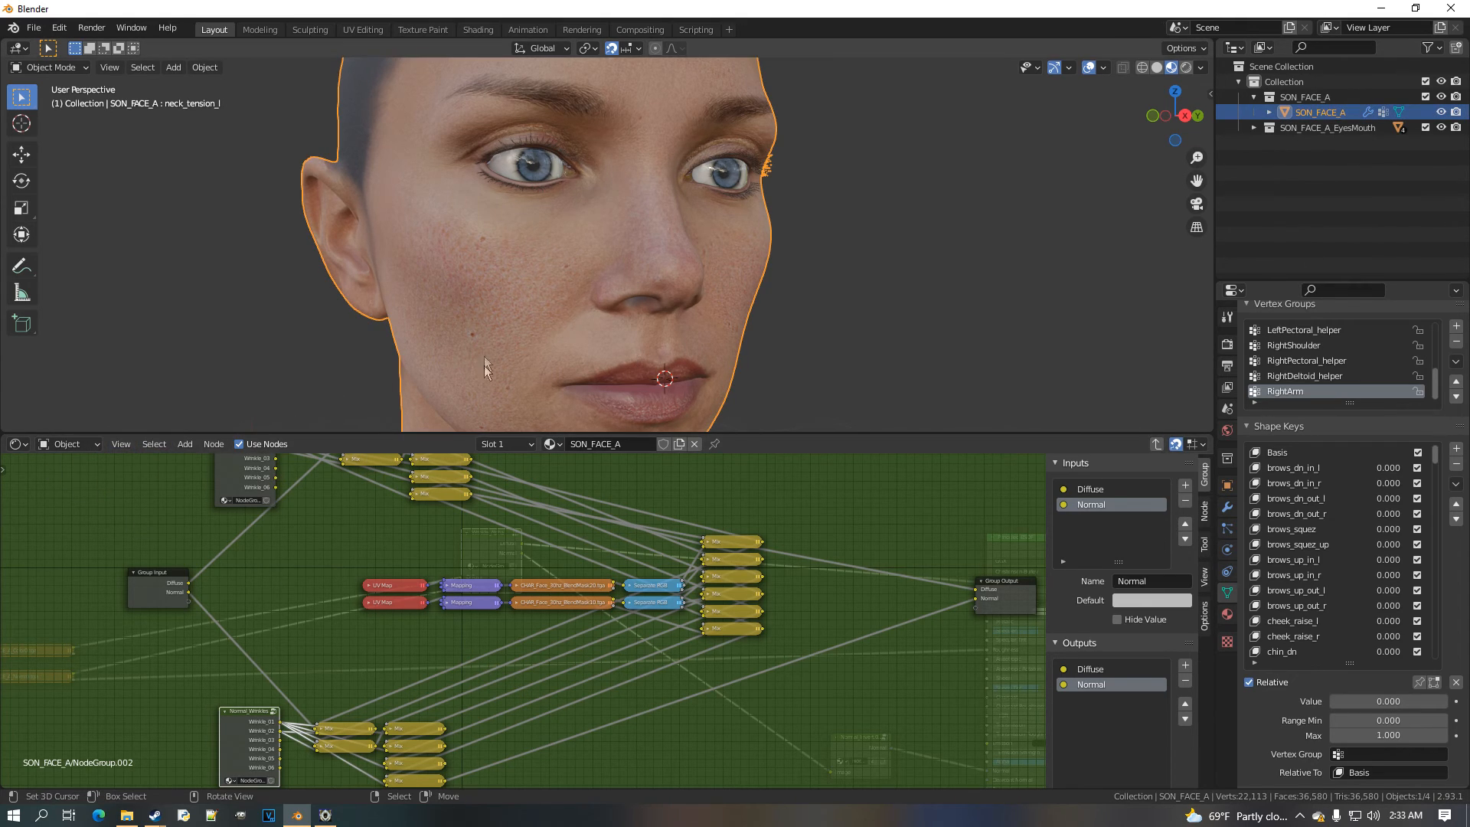
{"action": "middle_click_drag", "start_coordinate": [524, 320], "coordinate": [563, 310]}
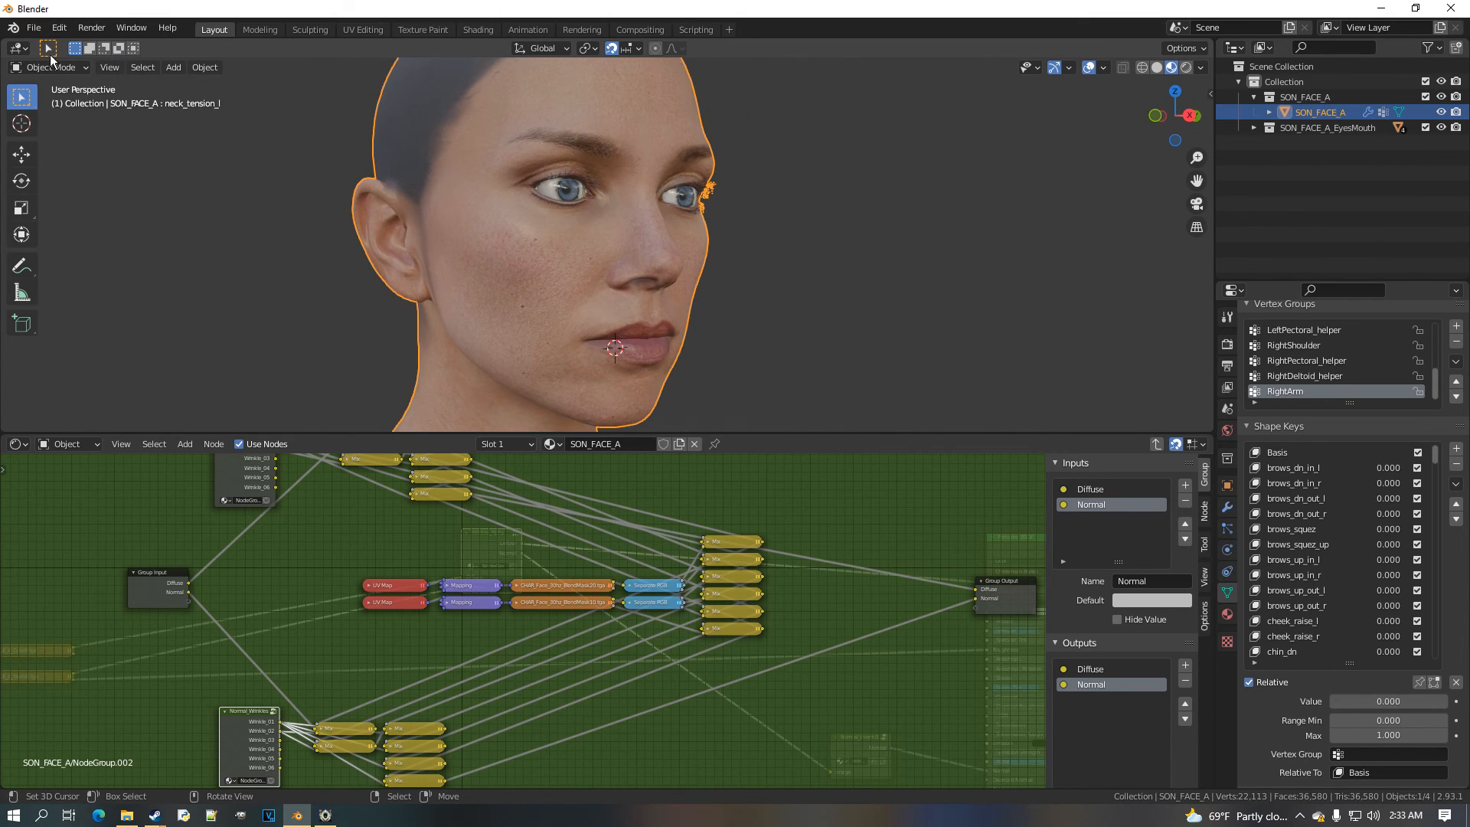
{"action": "scroll", "coordinate": [442, 682], "scroll_direction": "up", "scroll_amount": 5}
{"action": "middle_click_drag", "start_coordinate": [186, 488], "coordinate": [493, 251]}
{"action": "scroll", "coordinate": [496, 688], "scroll_direction": "down", "scroll_amount": 2}
{"action": "scroll", "coordinate": [520, 610], "scroll_direction": "up", "scroll_amount": 1}
{"action": "scroll", "coordinate": [452, 663], "scroll_direction": "up", "scroll_amount": 1}
Leave the Wrinkle_Alpha node group and switch the shader editor area to the Drivers editor
{"action": "left_click", "coordinate": [18, 444]}
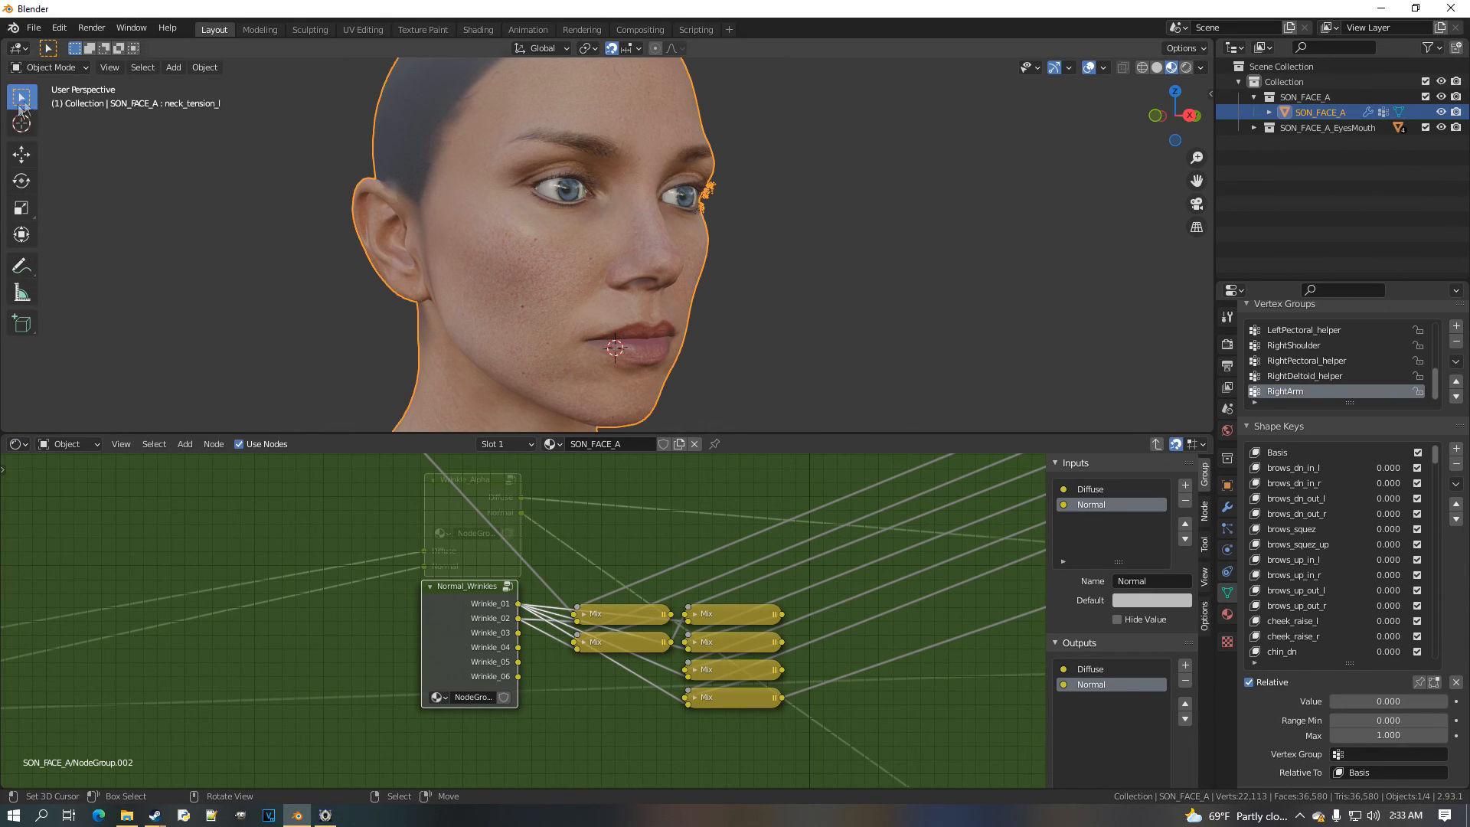
{"action": "left_click", "coordinate": [38, 30]}
{"action": "mouse_move", "coordinate": [135, 289]}
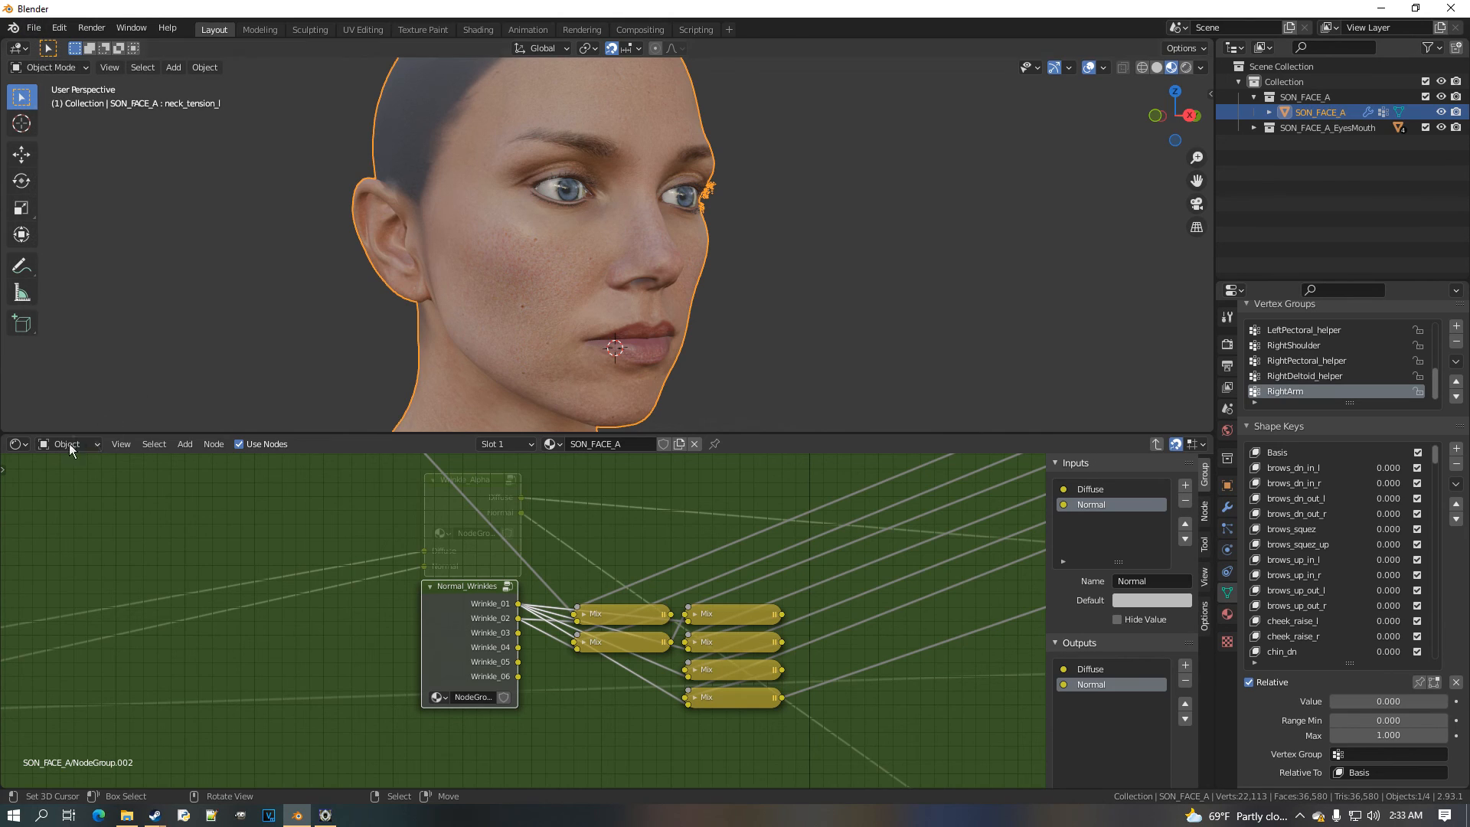
{"action": "left_click", "coordinate": [17, 444]}
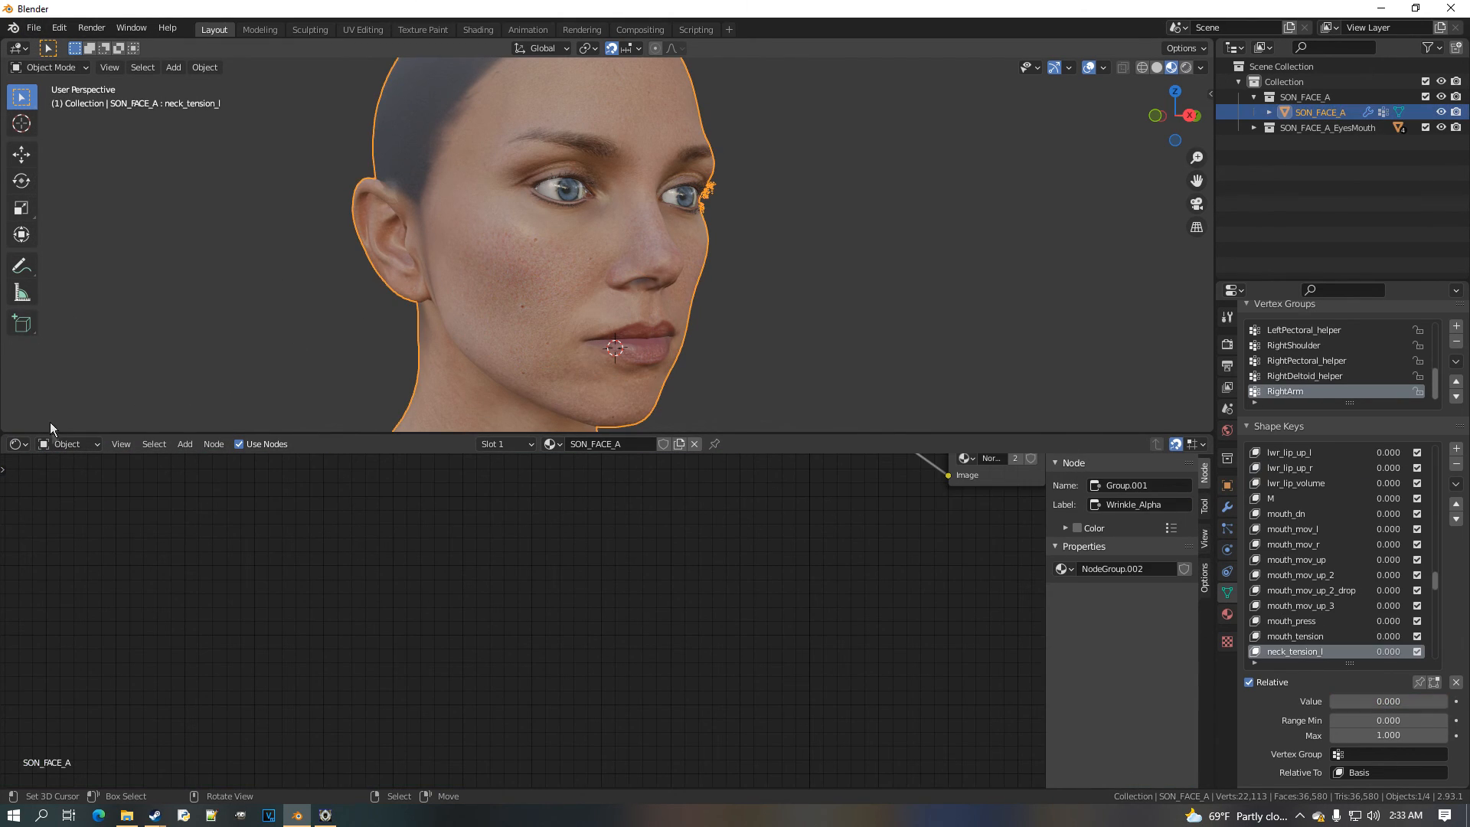
{"action": "left_click", "coordinate": [17, 444]}
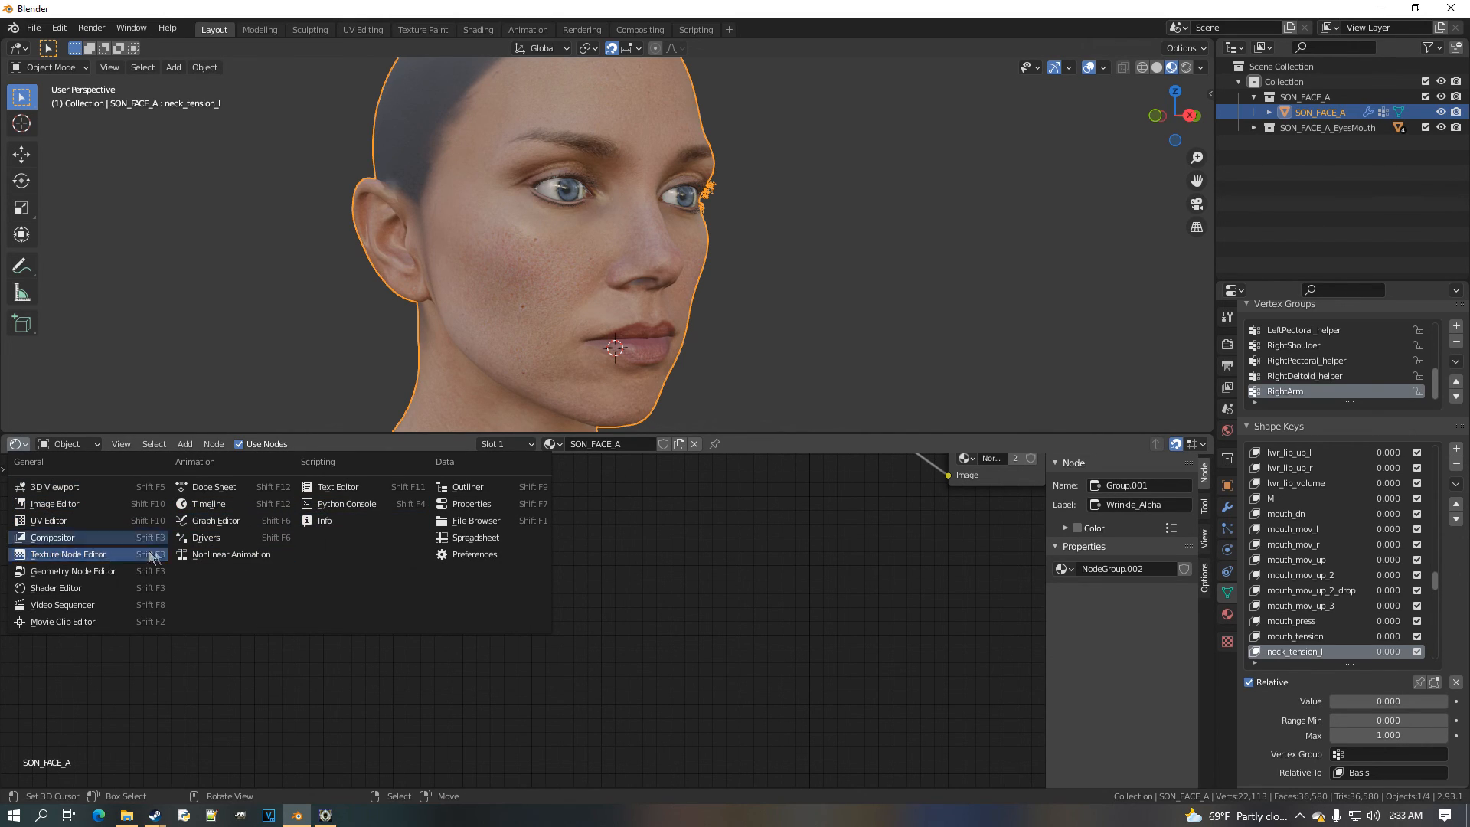
{"action": "left_click", "coordinate": [205, 522]}
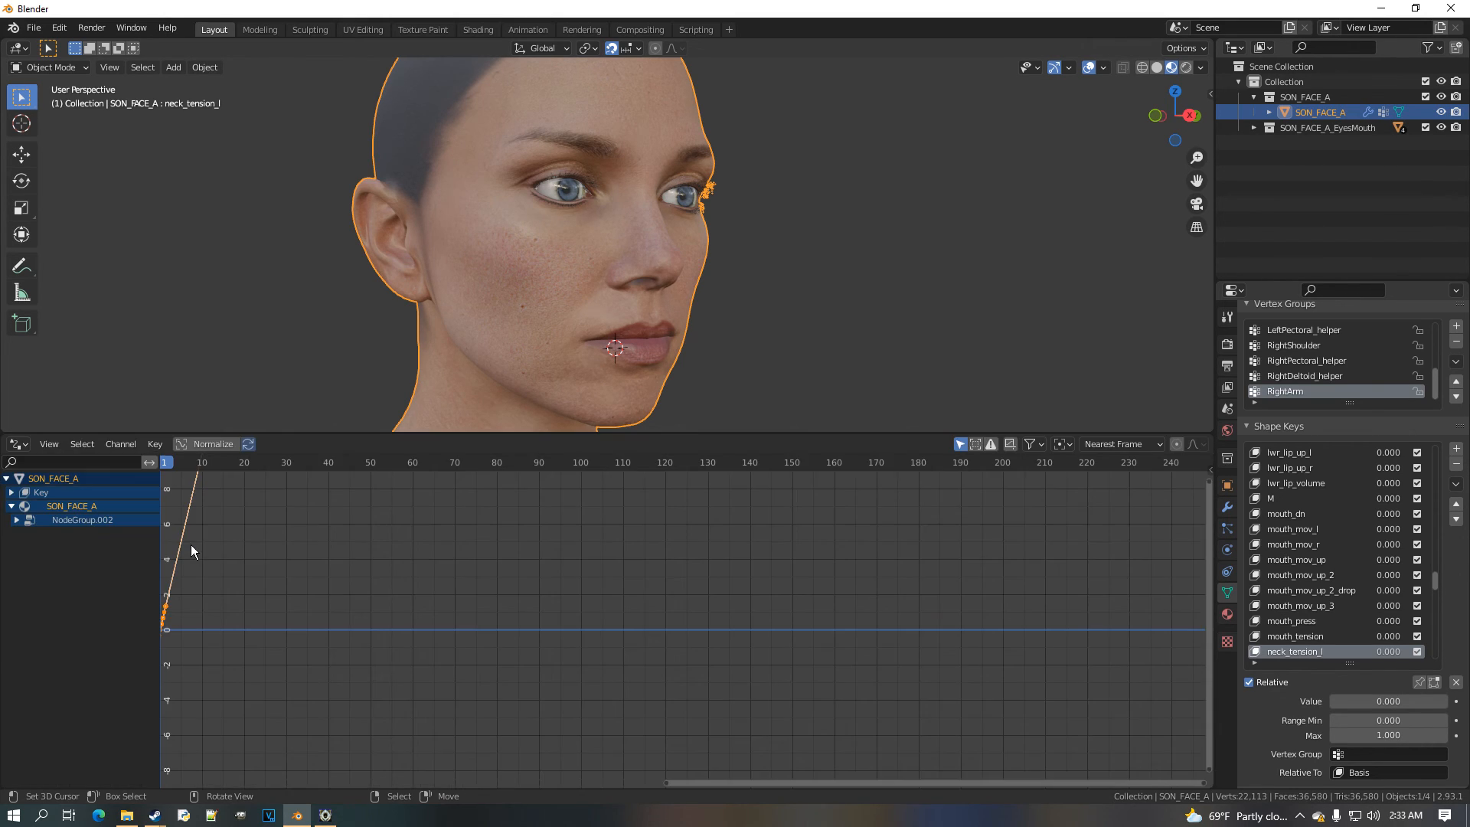
Expand the NodeGroup.002 driver channels and rename the group Wrinkle_Alpha
{"action": "left_click", "coordinate": [17, 521]}
{"action": "left_click", "coordinate": [17, 520]}
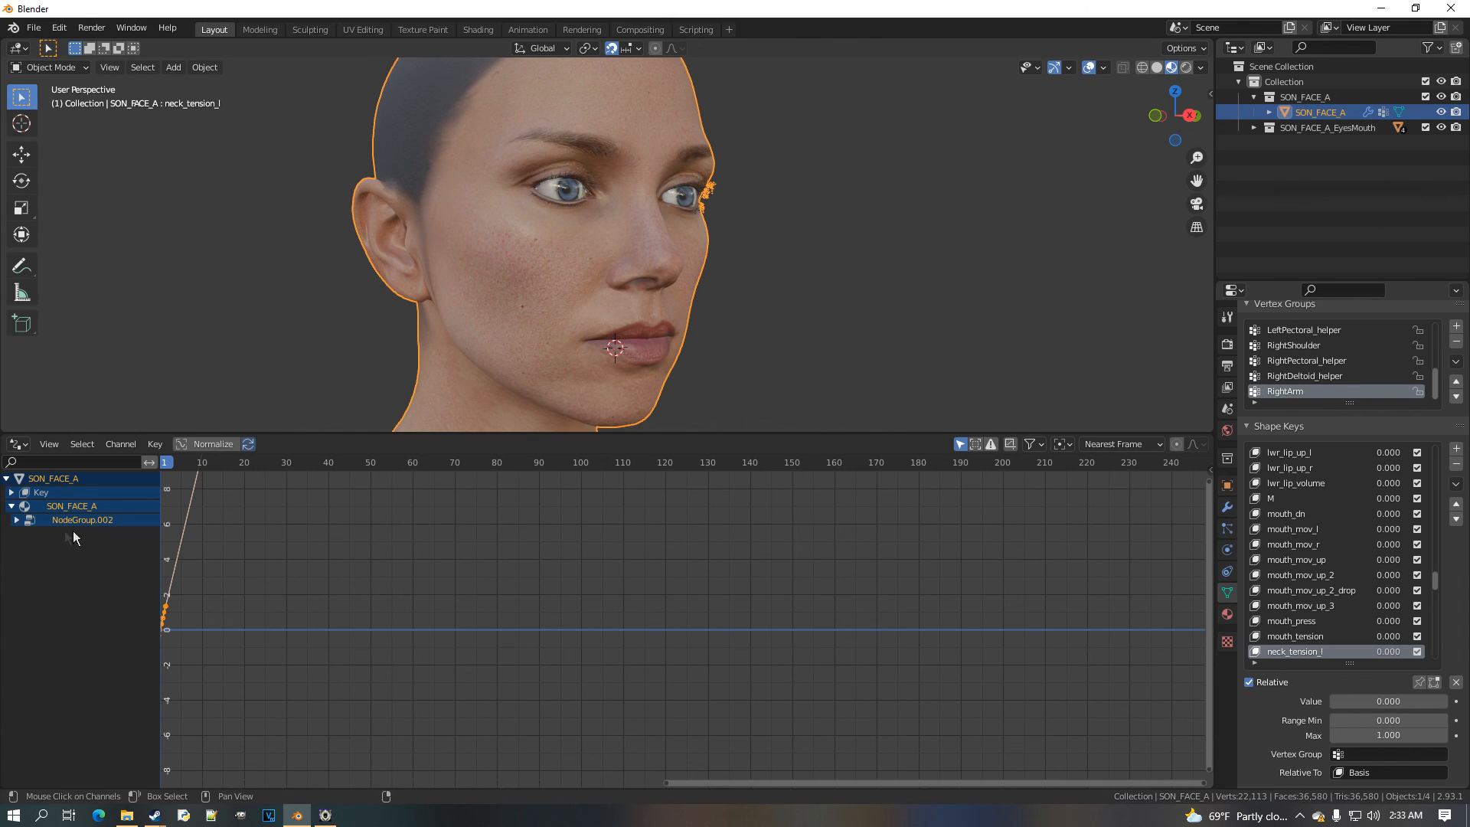
{"action": "left_click", "coordinate": [17, 520]}
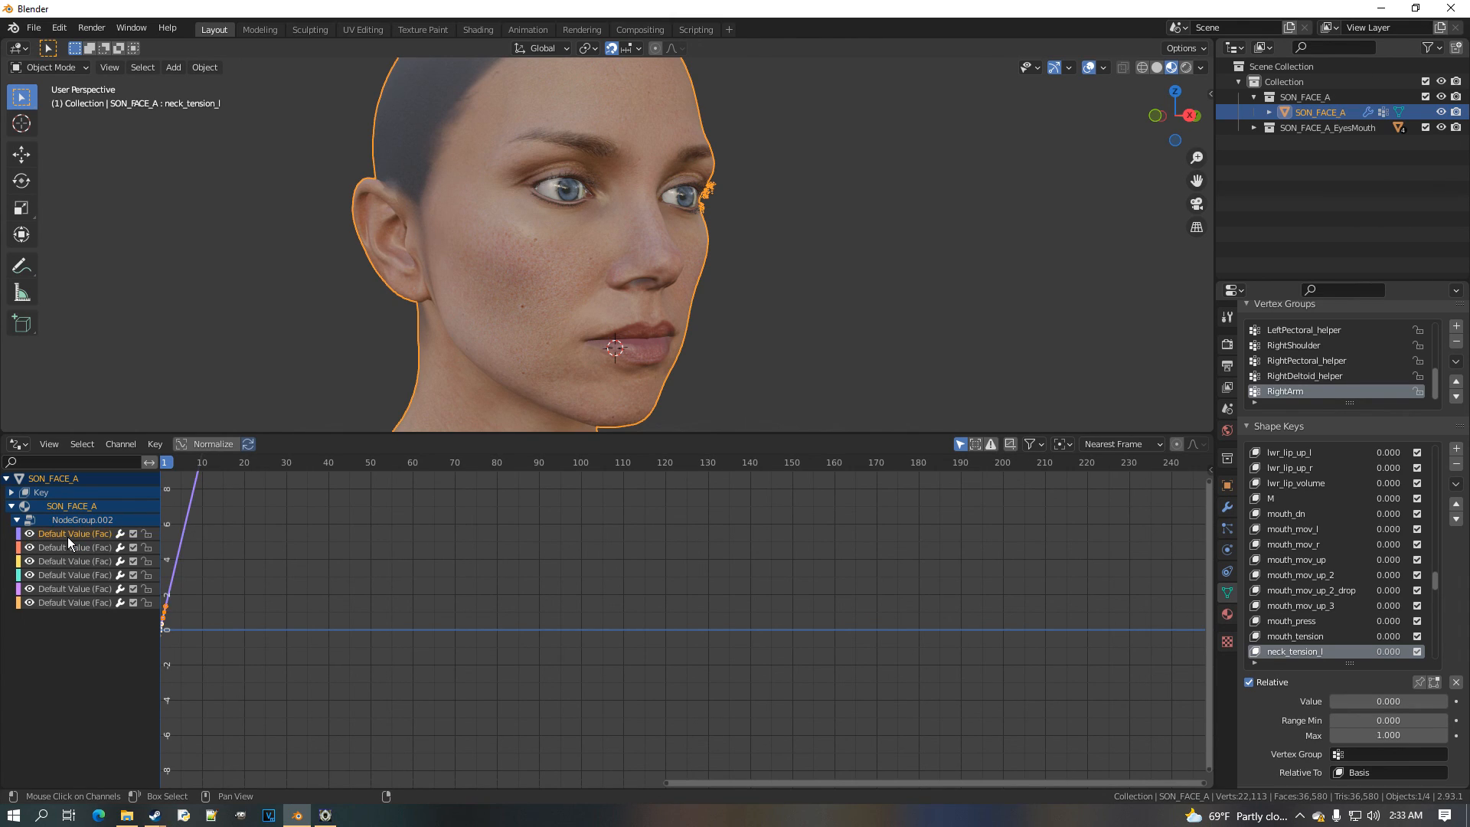
{"action": "double_click", "coordinate": [112, 520]}
{"action": "type", "text": "Wrink"}
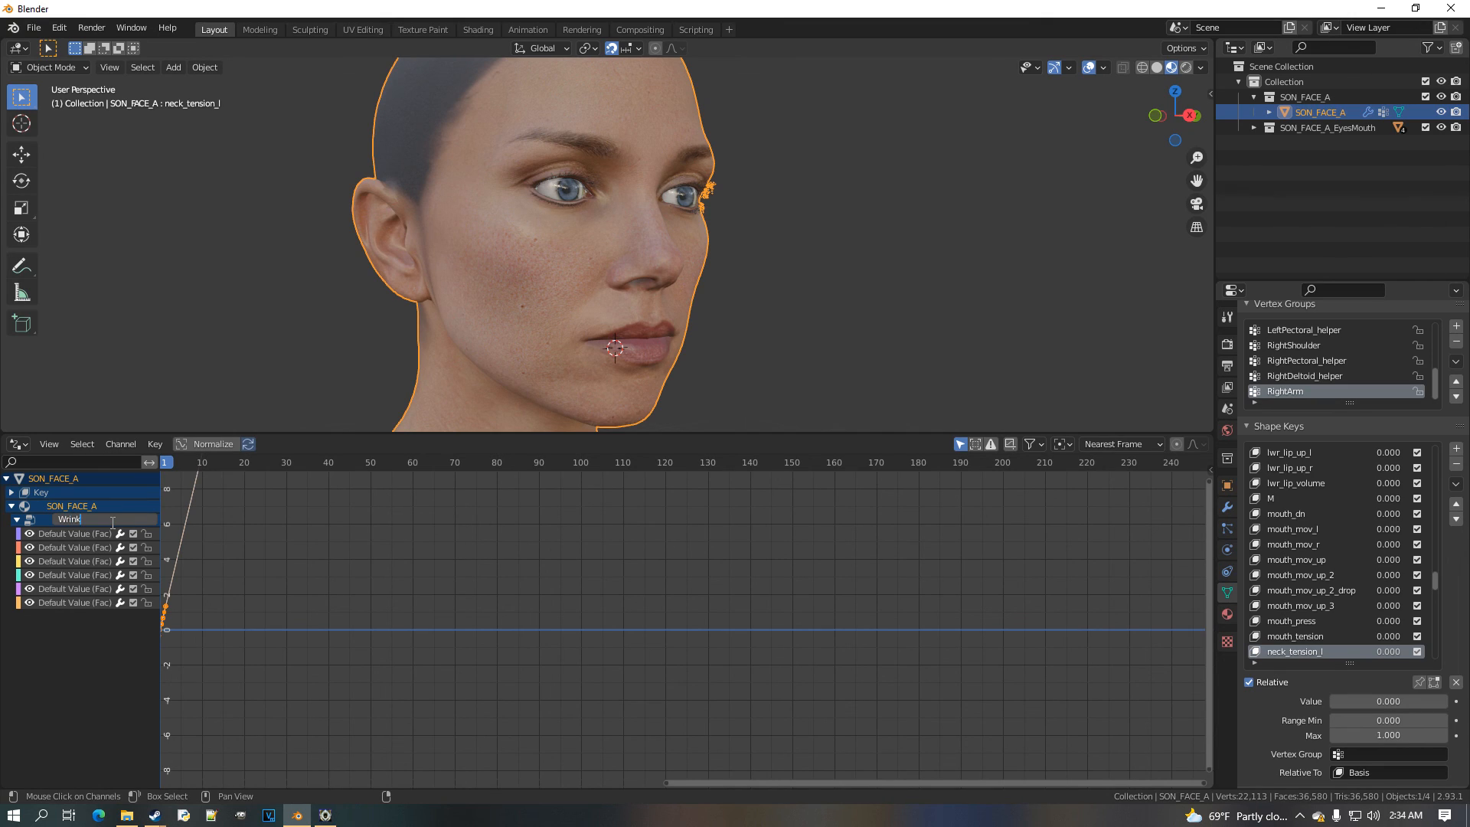
{"action": "type", "text": "le_Alpha"}
{"action": "key", "text": "Return"}
Examine the driver settings and shape key paths of the Default Value (Fac) channels under Wrinkle_Alpha
{"action": "left_click", "coordinate": [107, 535]}
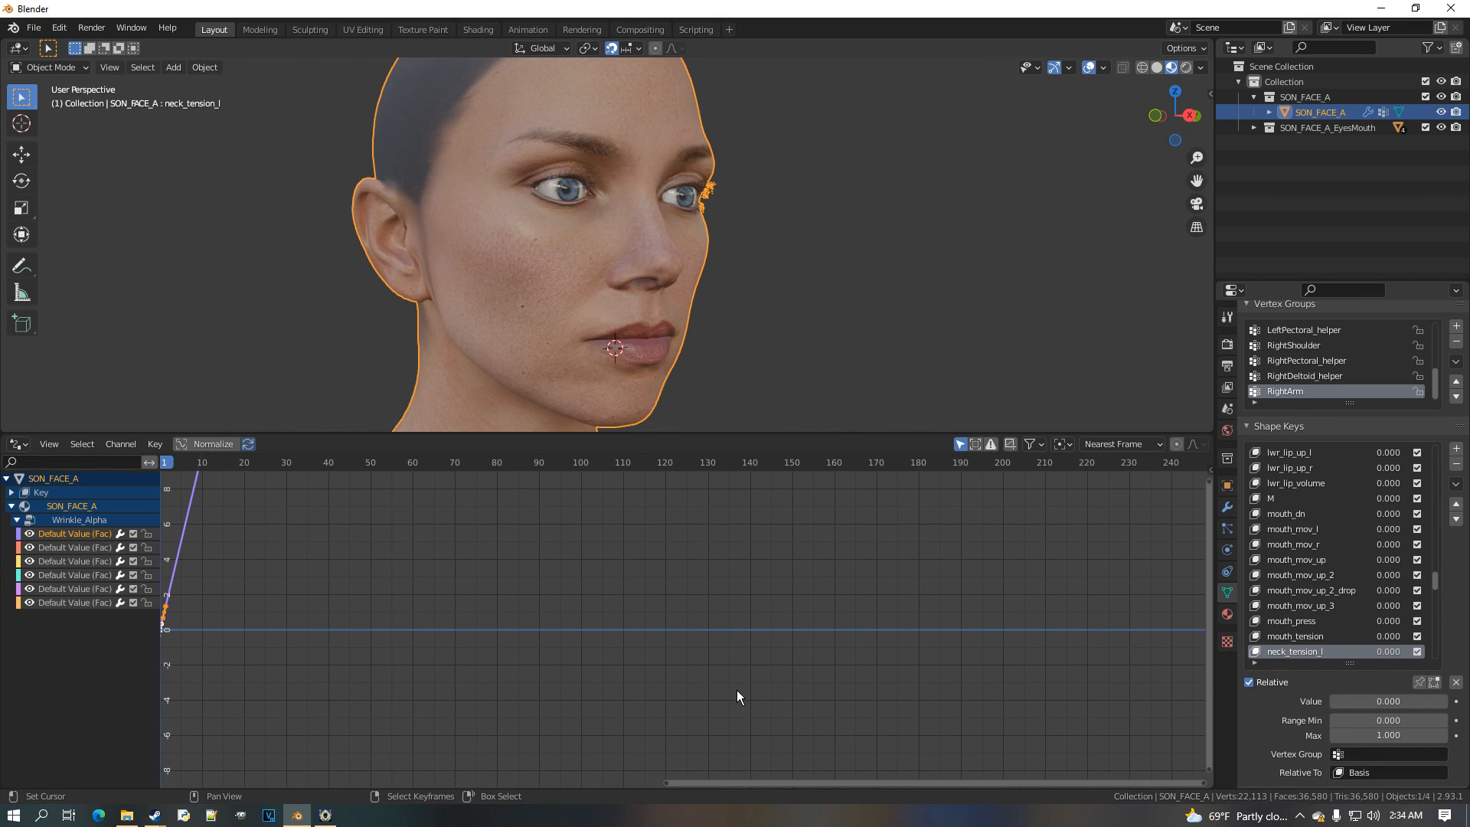
{"action": "key", "text": "n"}
{"action": "left_click", "coordinate": [1207, 529]}
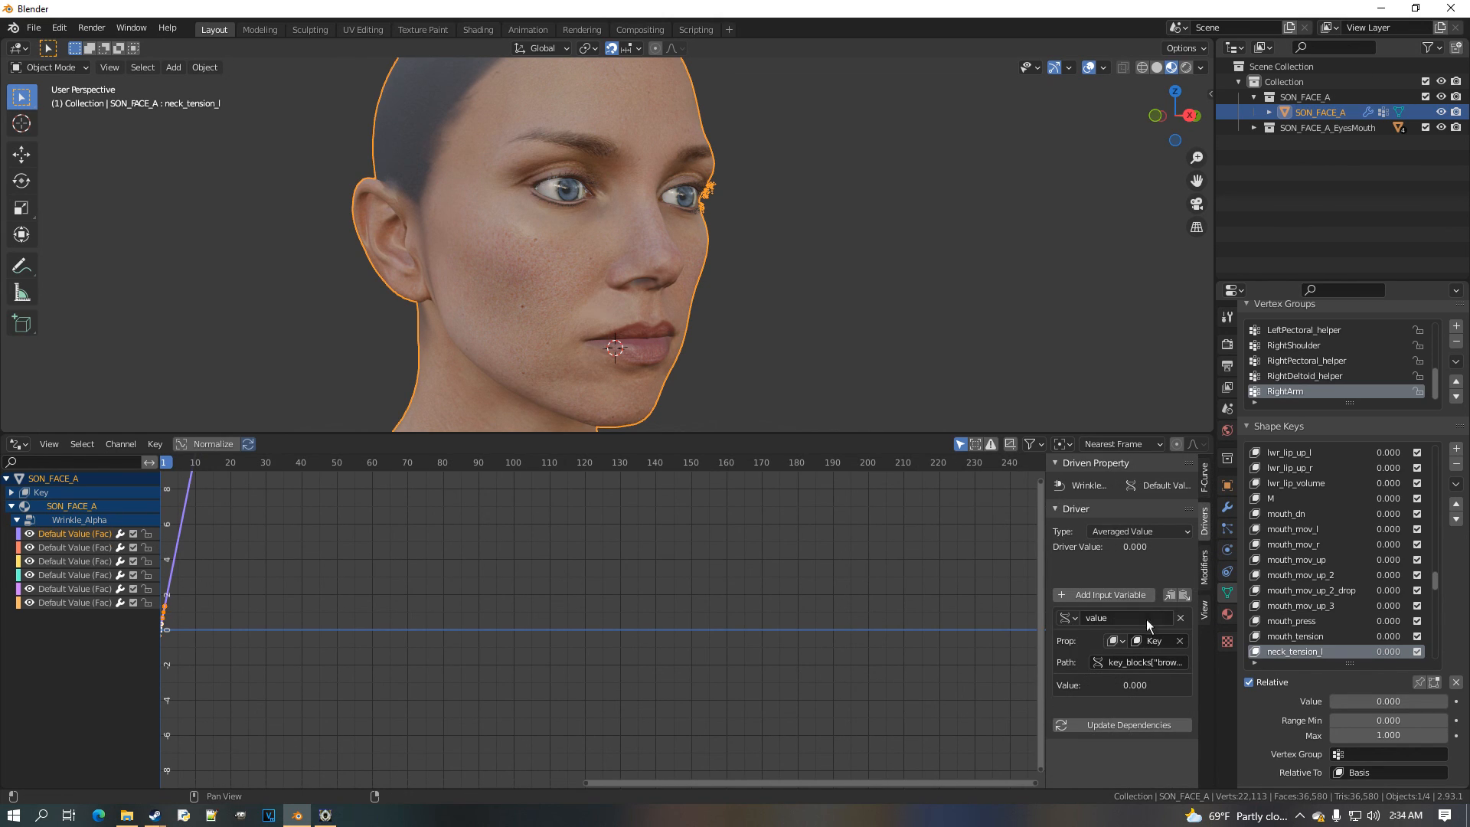
{"action": "left_click_drag", "start_coordinate": [1053, 613], "coordinate": [925, 613]}
{"action": "left_click", "coordinate": [97, 576]}
{"action": "left_click", "coordinate": [100, 589]}
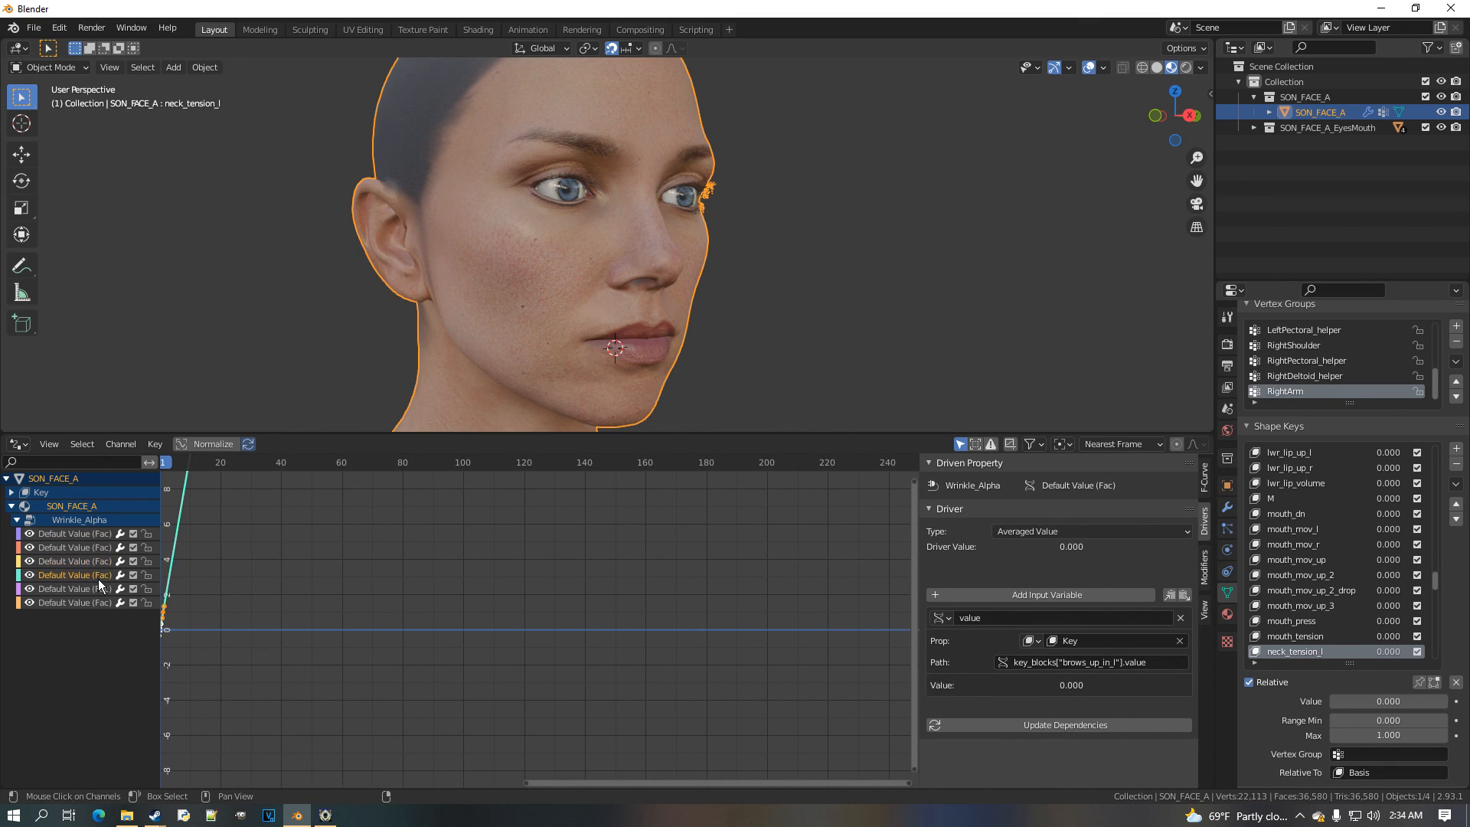
{"action": "left_click", "coordinate": [104, 604]}
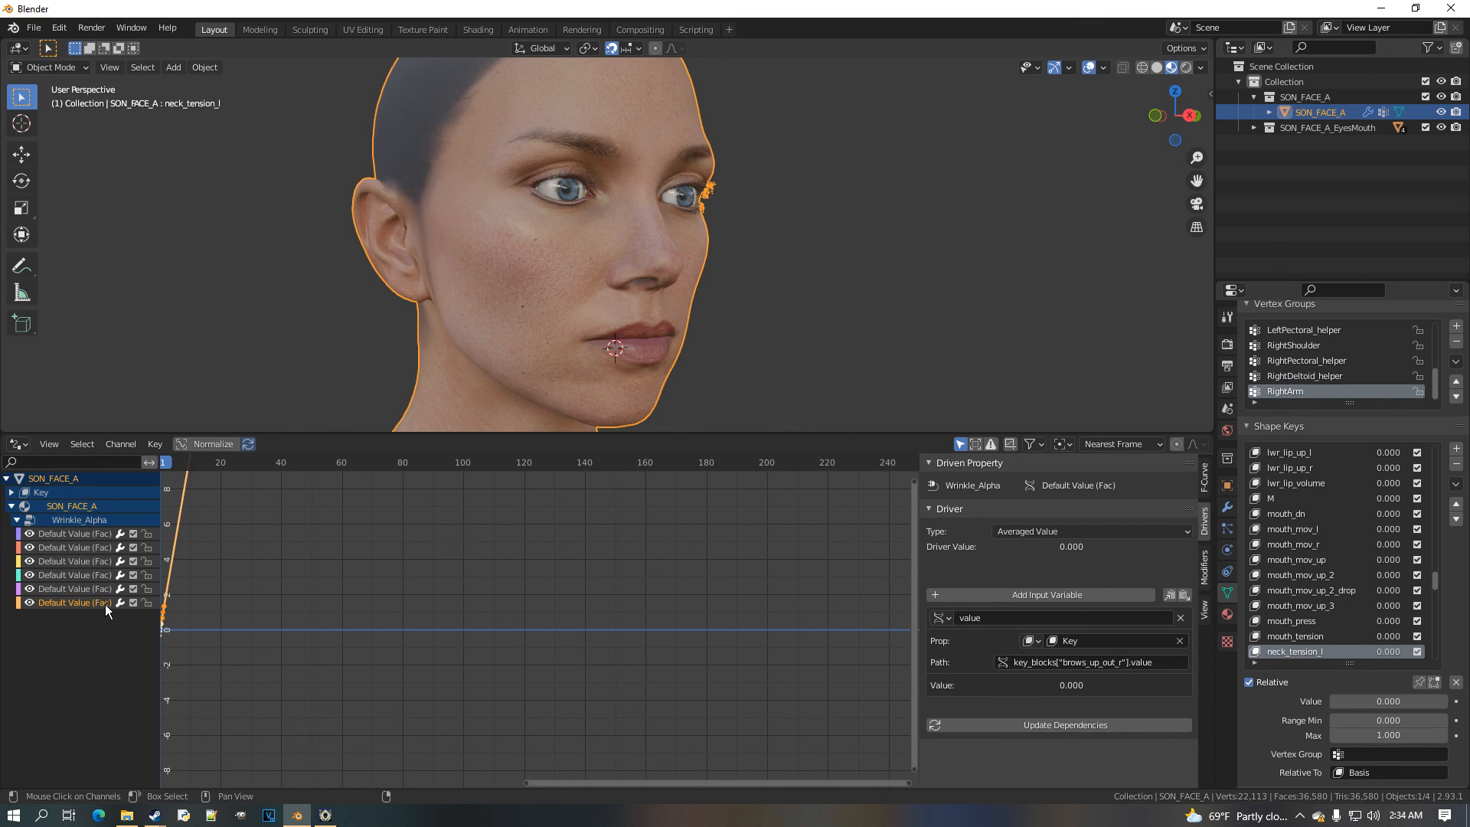
{"action": "left_click", "coordinate": [104, 546]}
{"action": "left_click", "coordinate": [105, 561]}
{"action": "left_click", "coordinate": [107, 588]}
{"action": "left_click", "coordinate": [107, 604]}
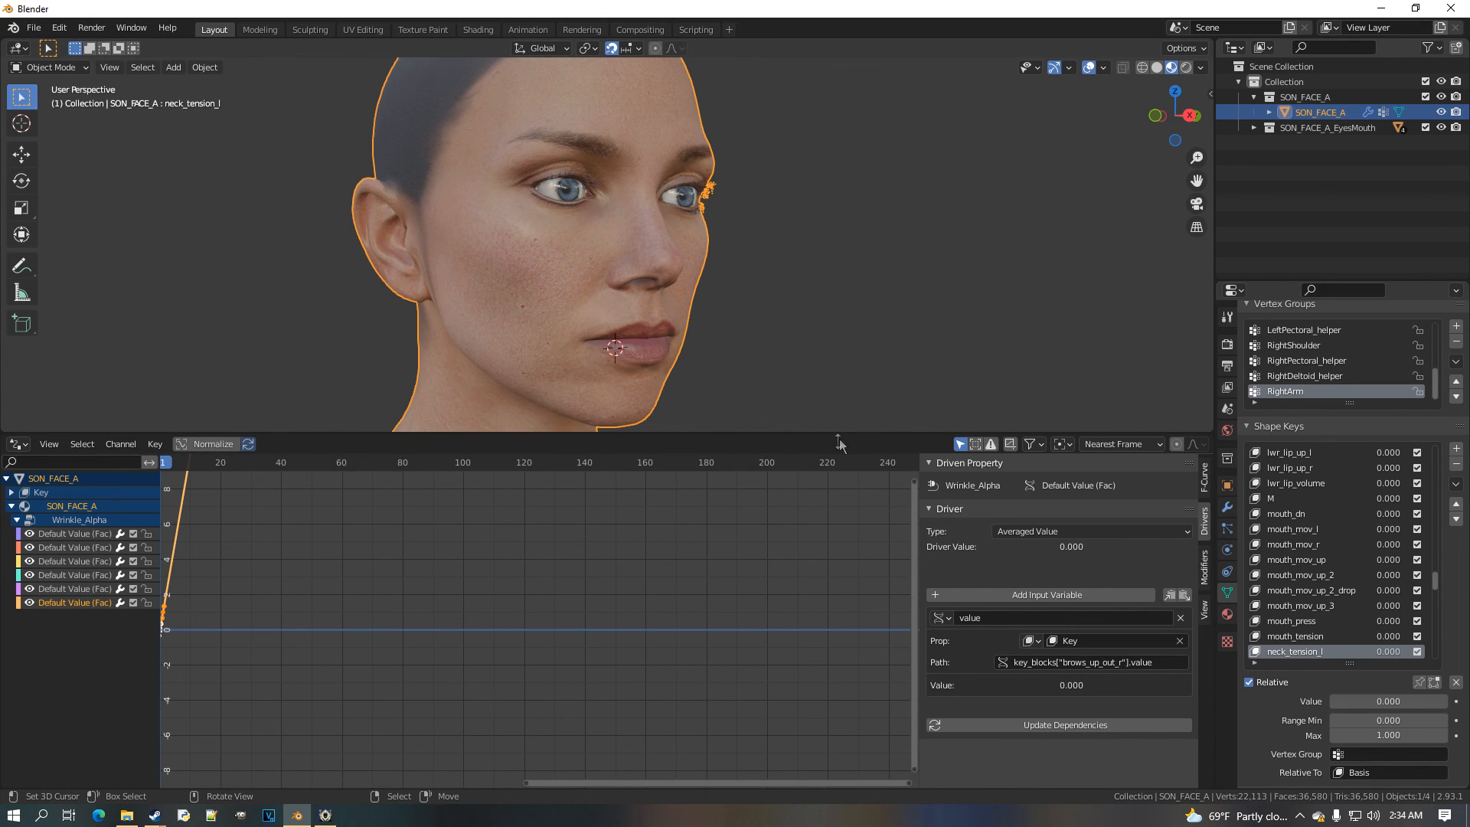
Enlarge the 3D viewport above the Drivers editor and hide its gizmos and overlays
{"action": "left_click_drag", "start_coordinate": [850, 435], "coordinate": [808, 635]}
{"action": "scroll", "coordinate": [1041, 230], "scroll_direction": "up", "scroll_amount": 5}
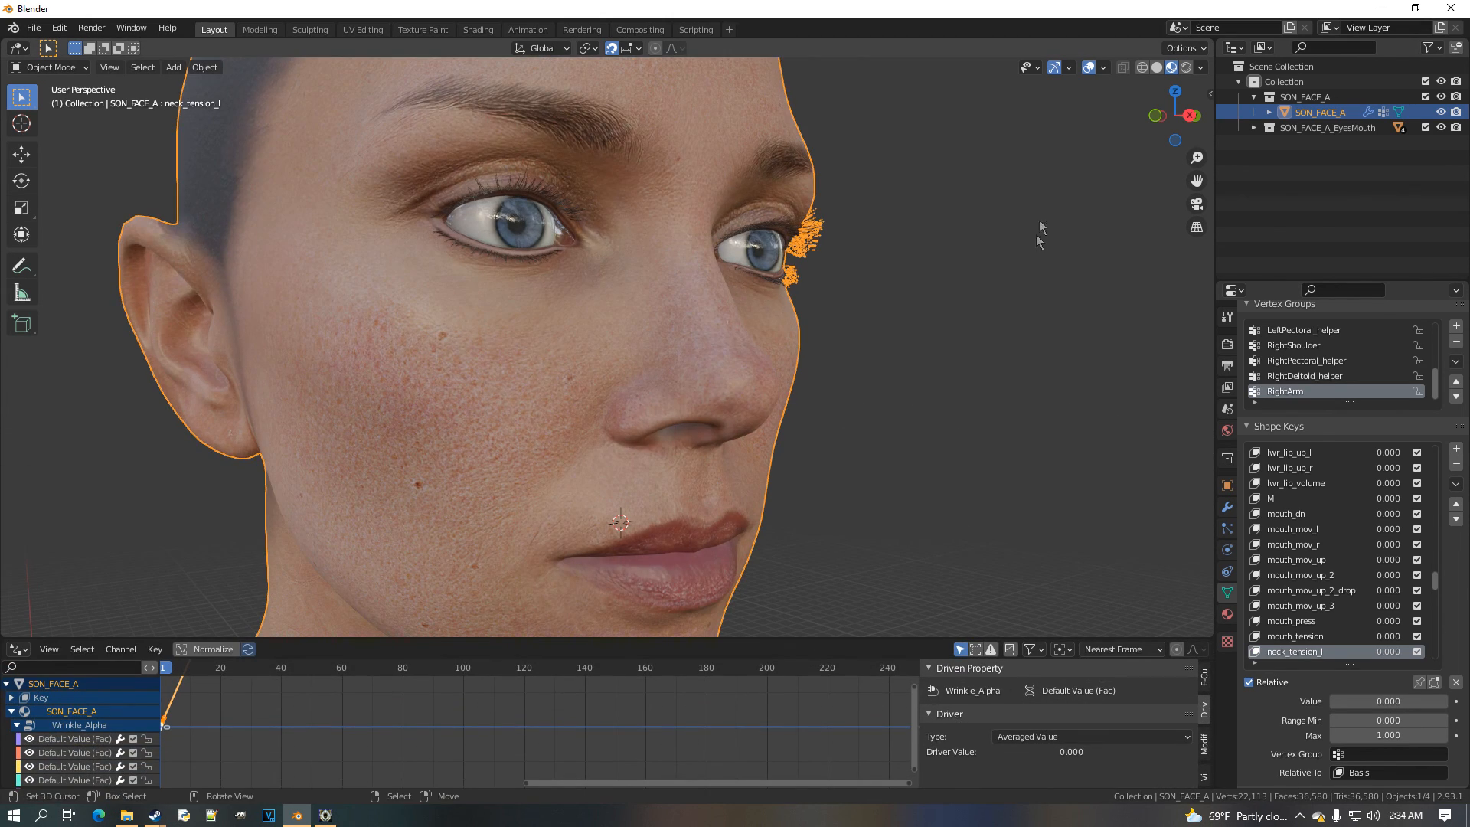
{"action": "middle_click_drag", "start_coordinate": [875, 288], "coordinate": [801, 314]}
{"action": "scroll", "coordinate": [1301, 503], "scroll_direction": "up", "scroll_amount": 4}
{"action": "scroll", "coordinate": [1409, 536], "scroll_direction": "up", "scroll_amount": 15}
Test the wrinkles by raising brows_up_in_l, brows_up_in_r, brows_up_out_l and brows_up_out_r to 1.000, and return all four to 0.000
{"action": "mouse_move", "coordinate": [1384, 483]}
{"action": "left_mouse_down"}
{"action": "mouse_move", "coordinate": [1439, 483]}
{"action": "mouse_move", "coordinate": [1381, 485]}
{"action": "left_mouse_up"}
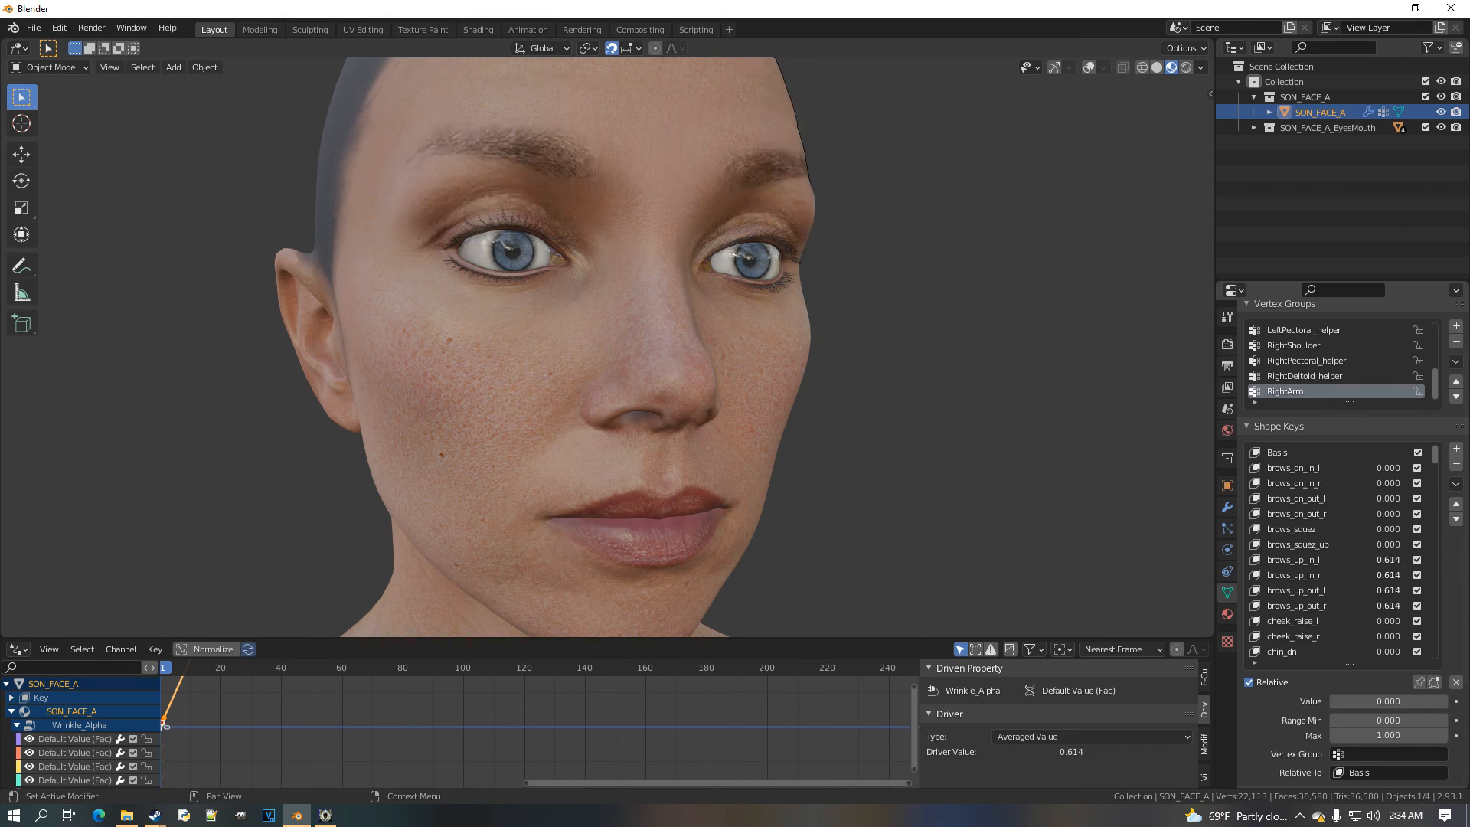
{"action": "middle_click_drag", "start_coordinate": [810, 447], "coordinate": [766, 484]}
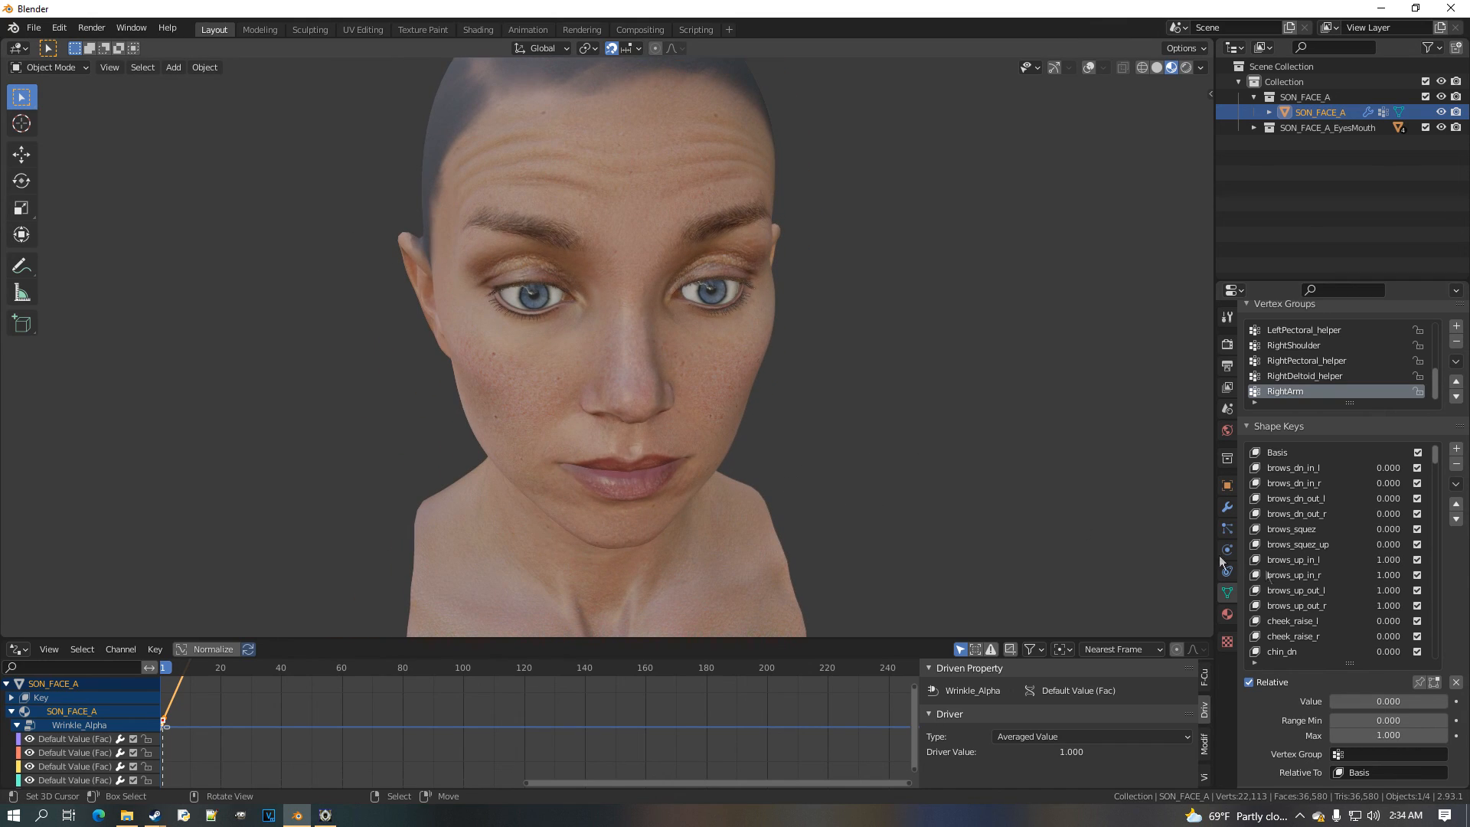
{"action": "left_click_drag", "start_coordinate": [1389, 560], "coordinate": [1381, 606]}
{"action": "left_click_drag", "start_coordinate": [1381, 605], "coordinate": [1321, 605]}
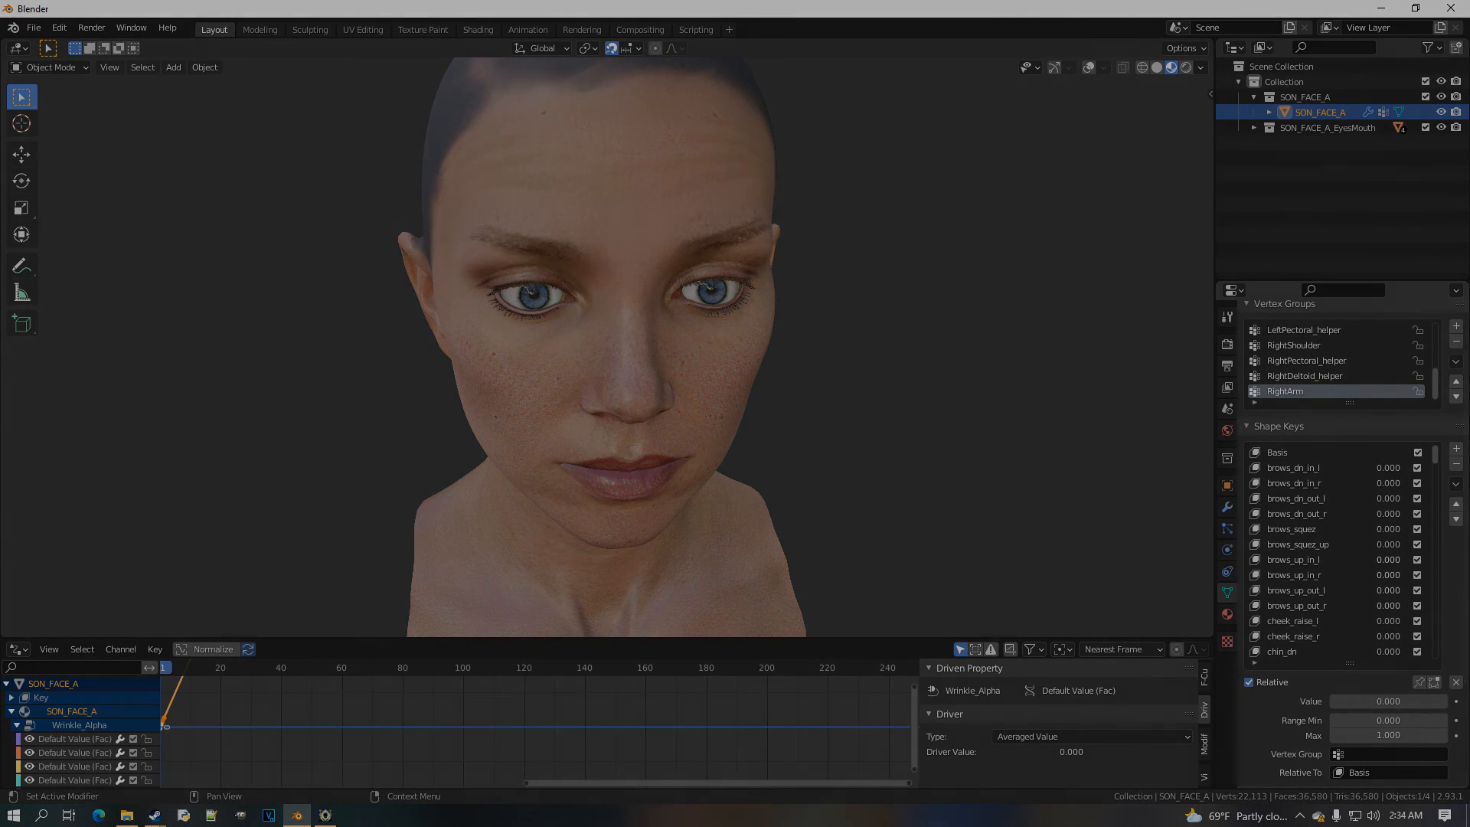
{"action": "middle_click_drag", "start_coordinate": [1047, 482], "coordinate": [920, 429]}
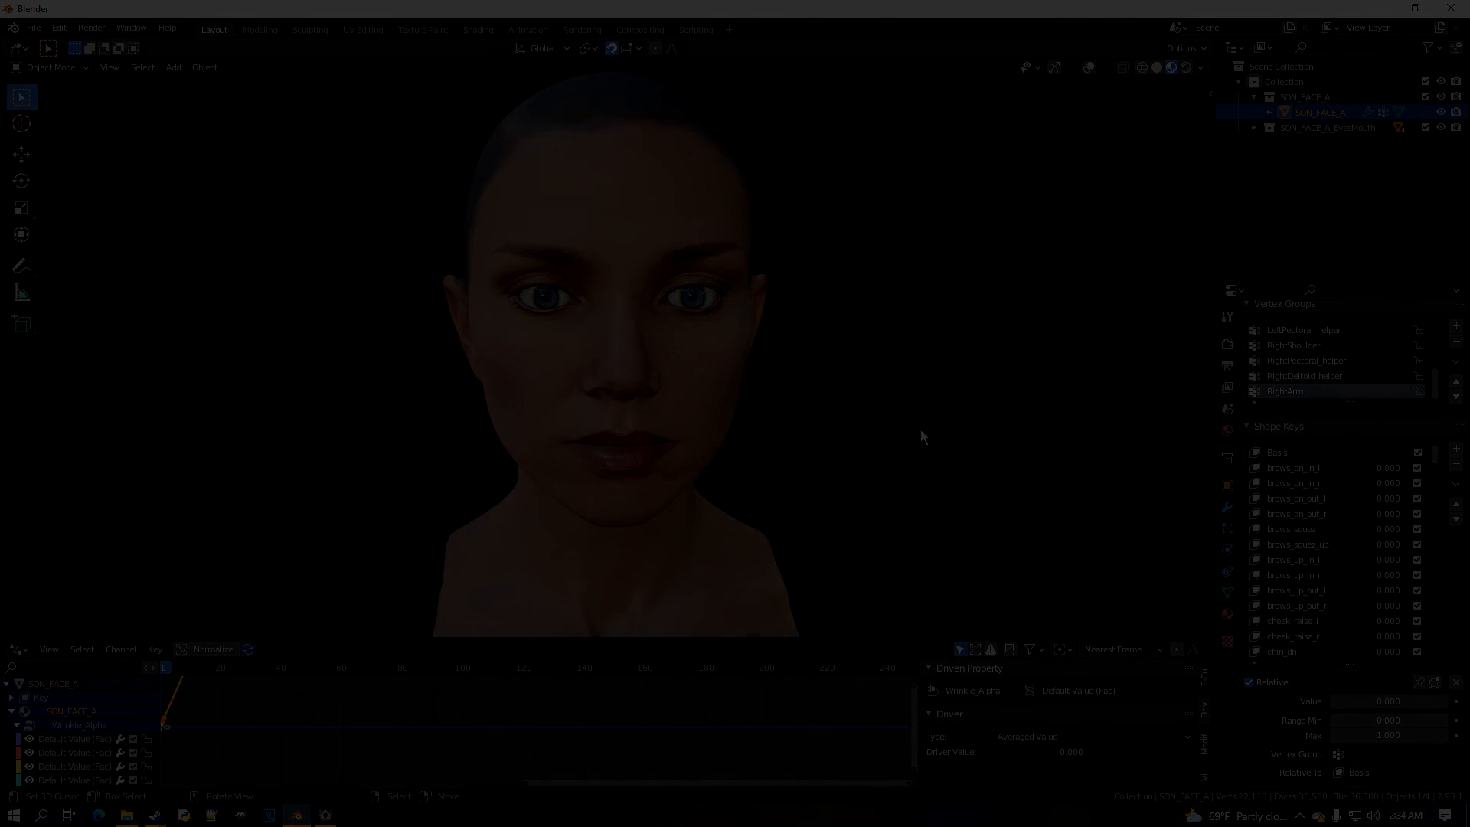